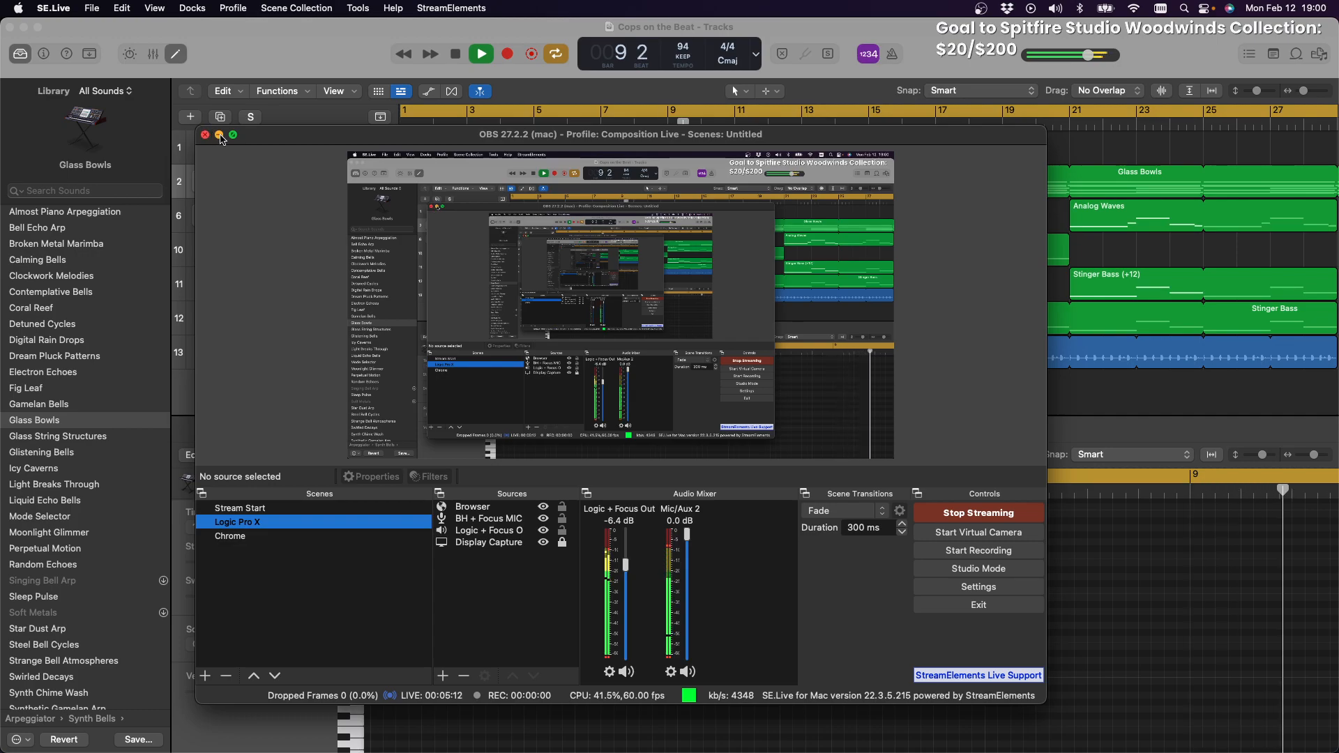
Minimize the OBS window, lower the project's master volume and stop playback
click(219, 134)
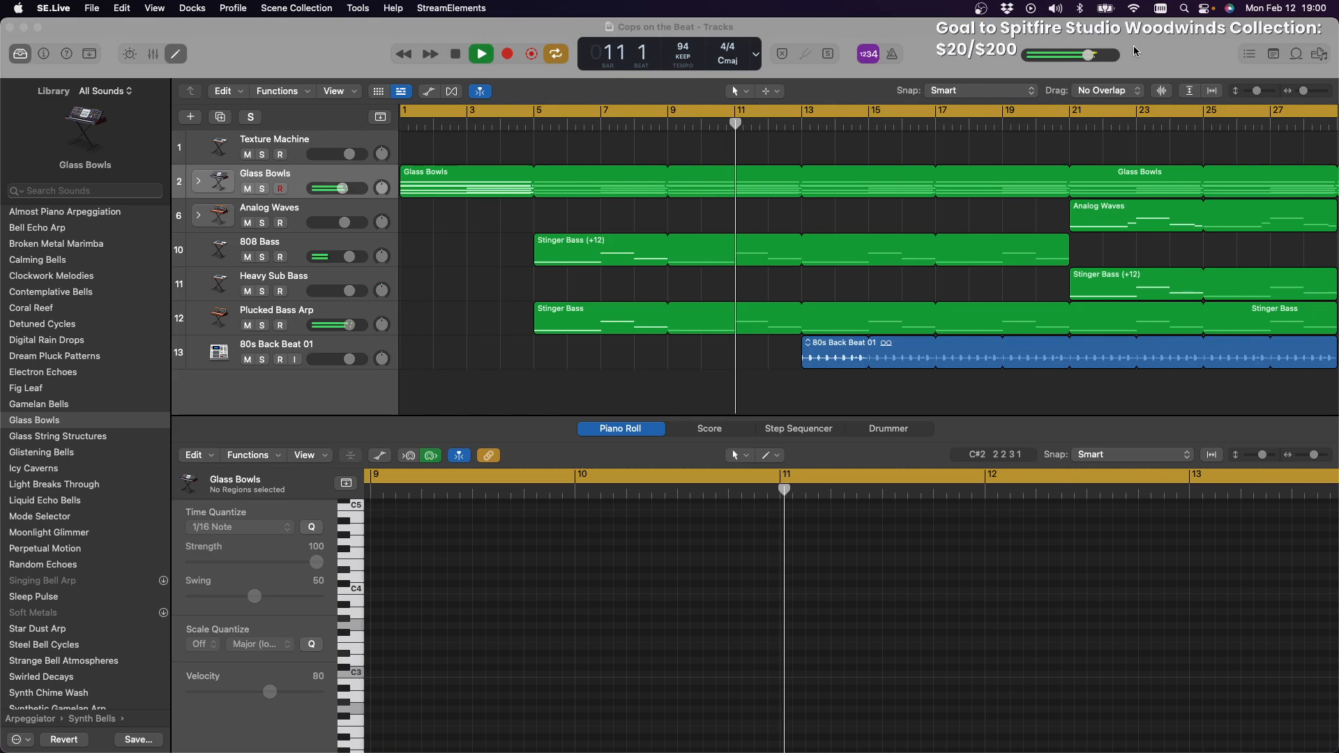
drag(1089, 56, 1062, 56)
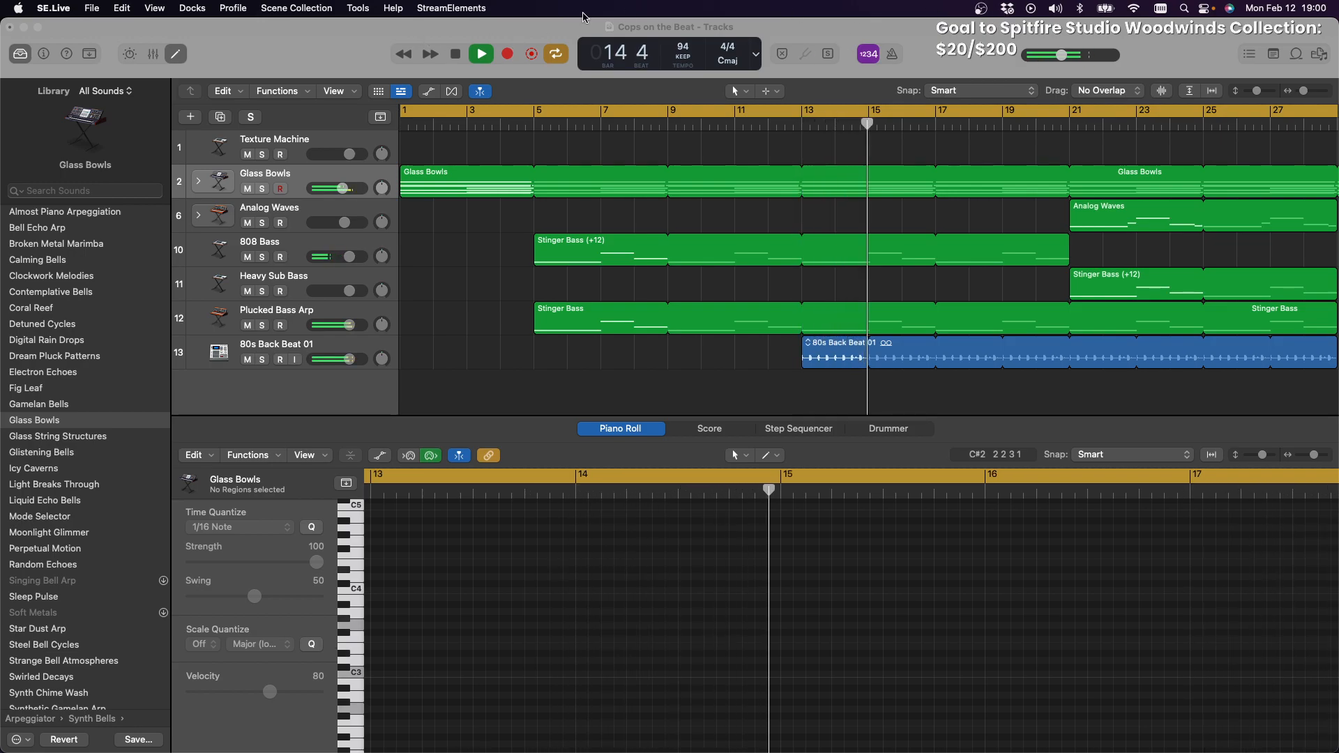
click(455, 56)
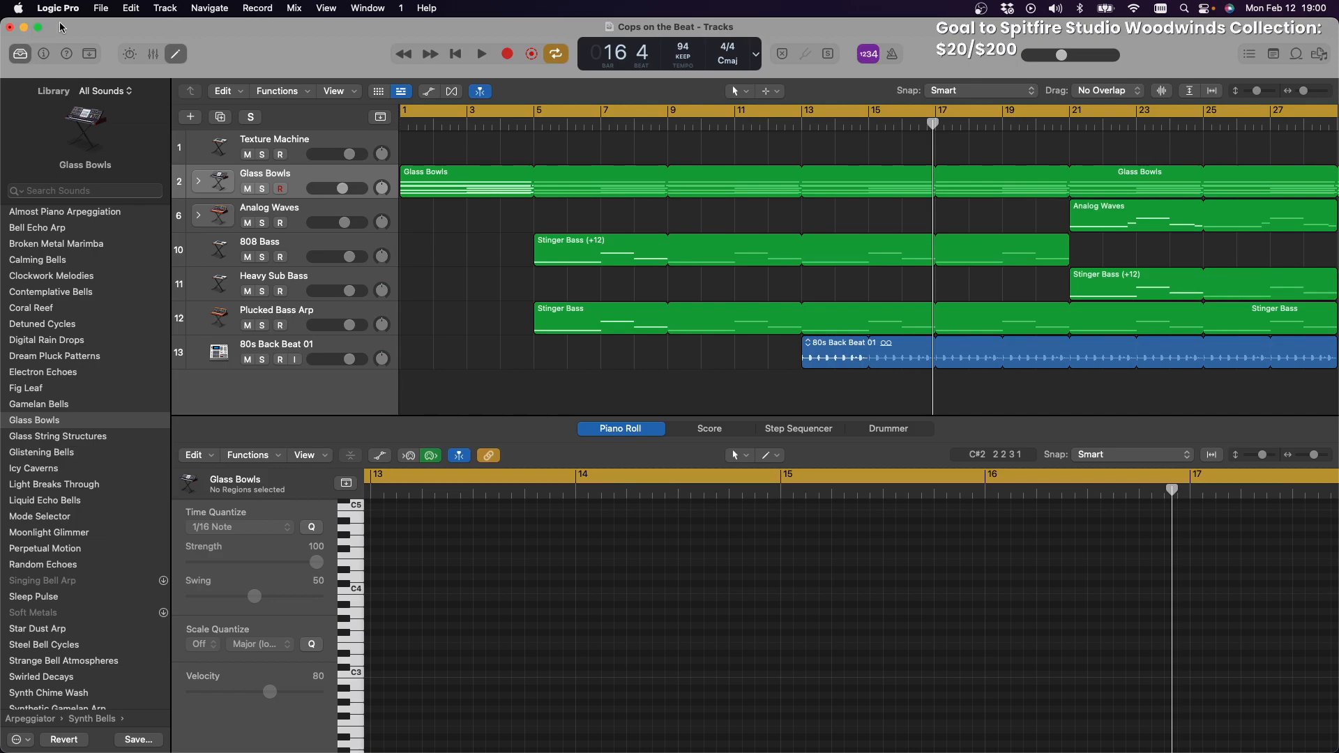
Open the recent project "A Symphonic Struggle vE", closing the current project without saving its changes
click(106, 9)
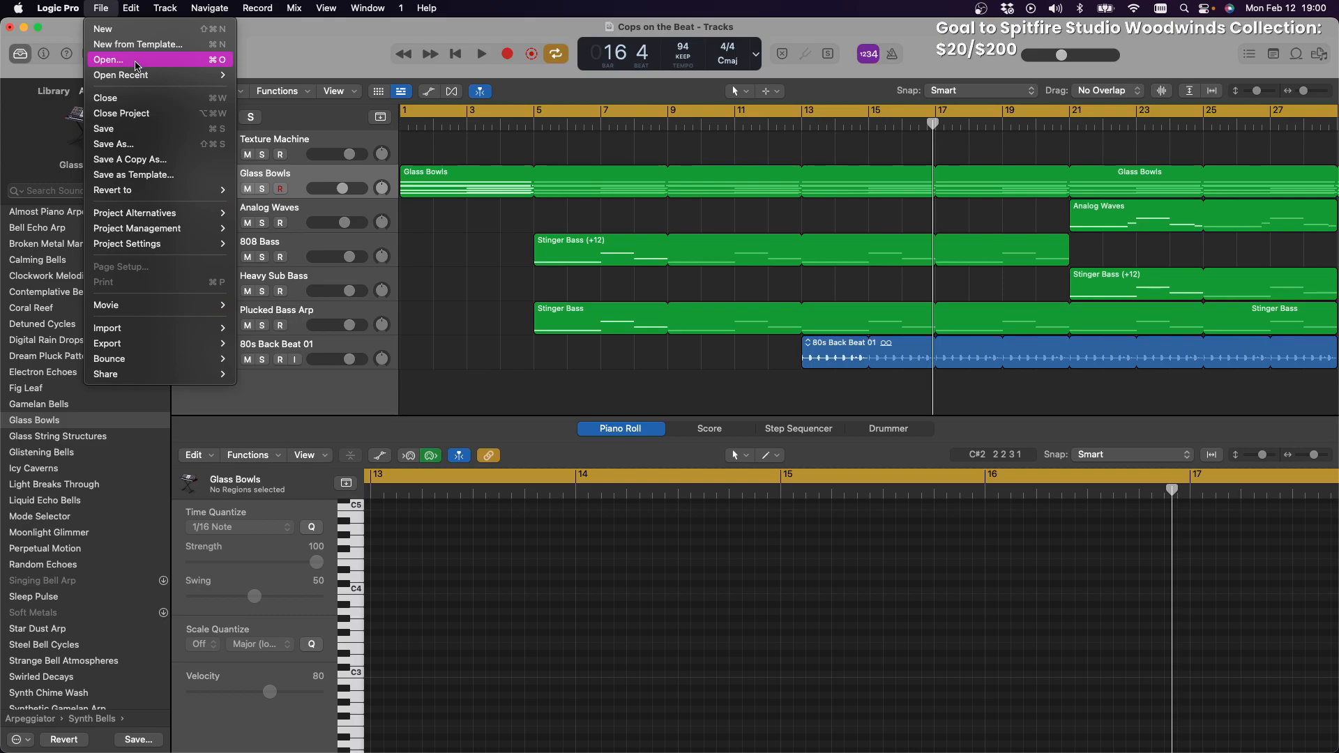
mouse_move(142, 75)
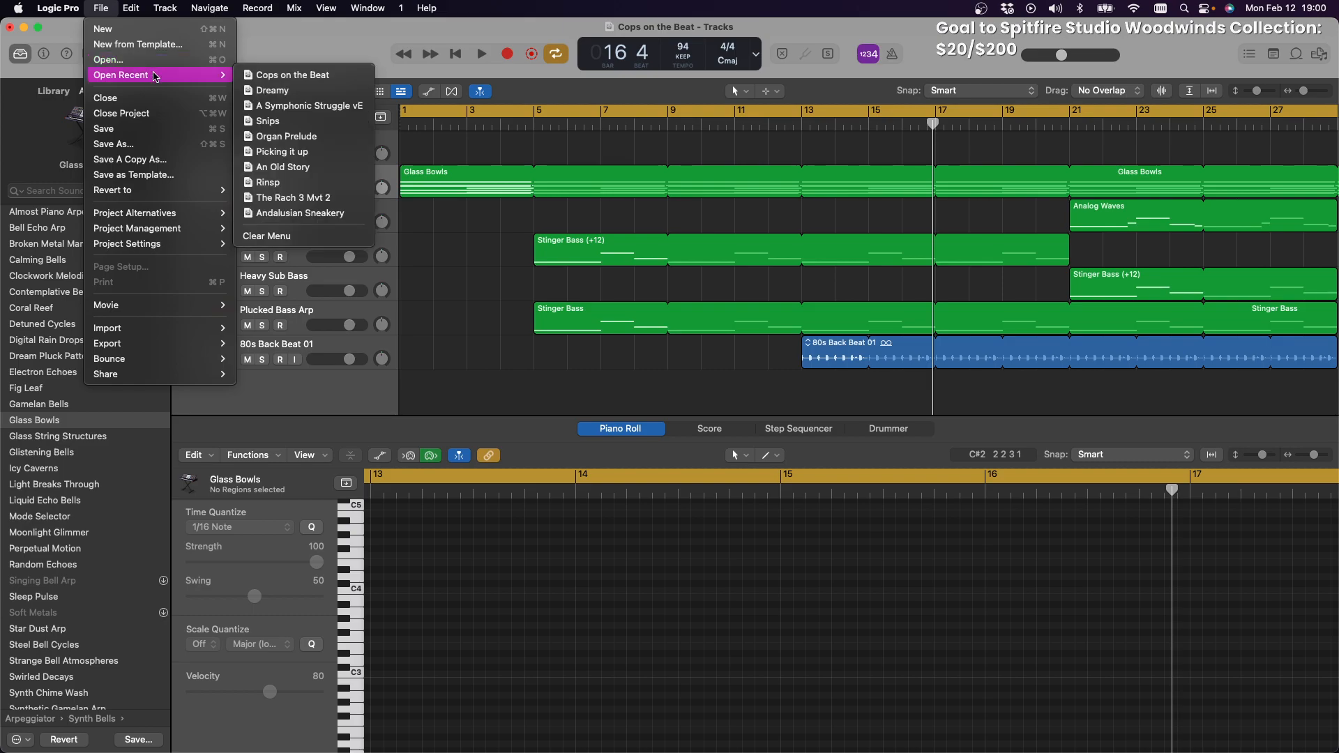
click(300, 105)
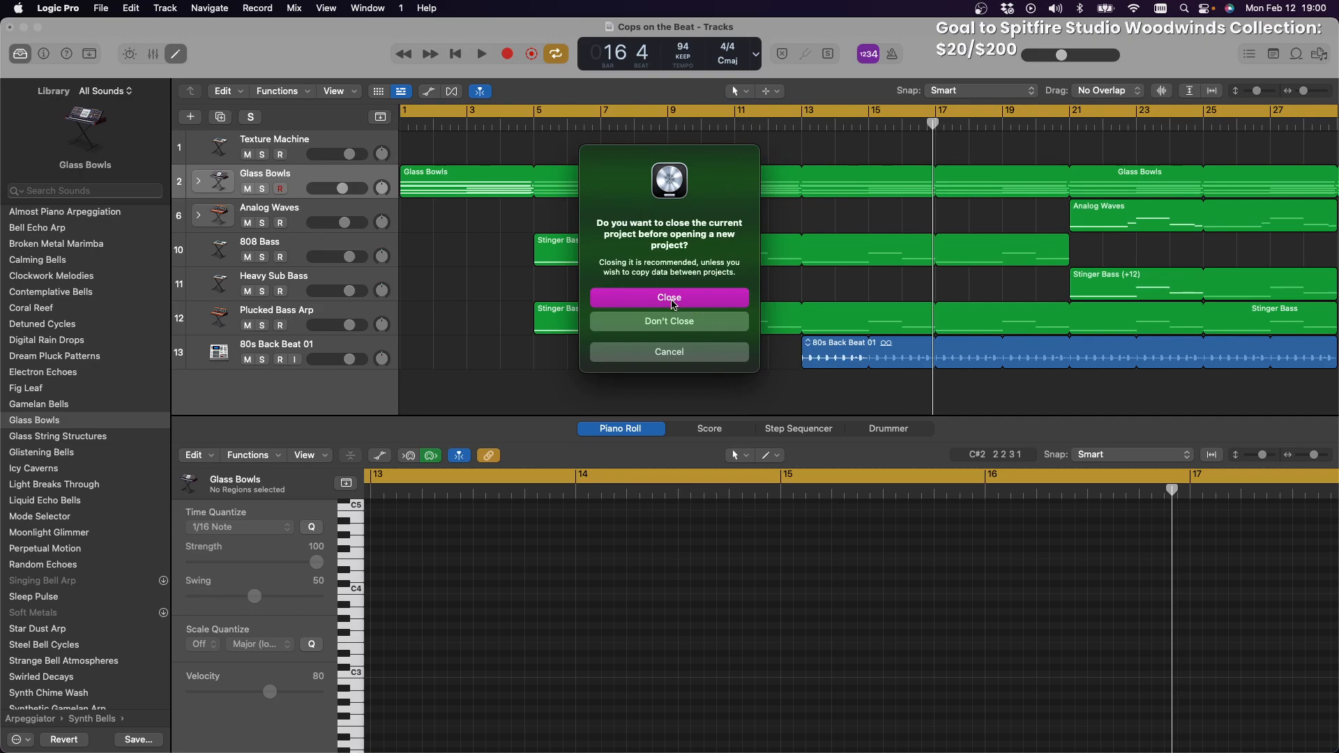
click(673, 300)
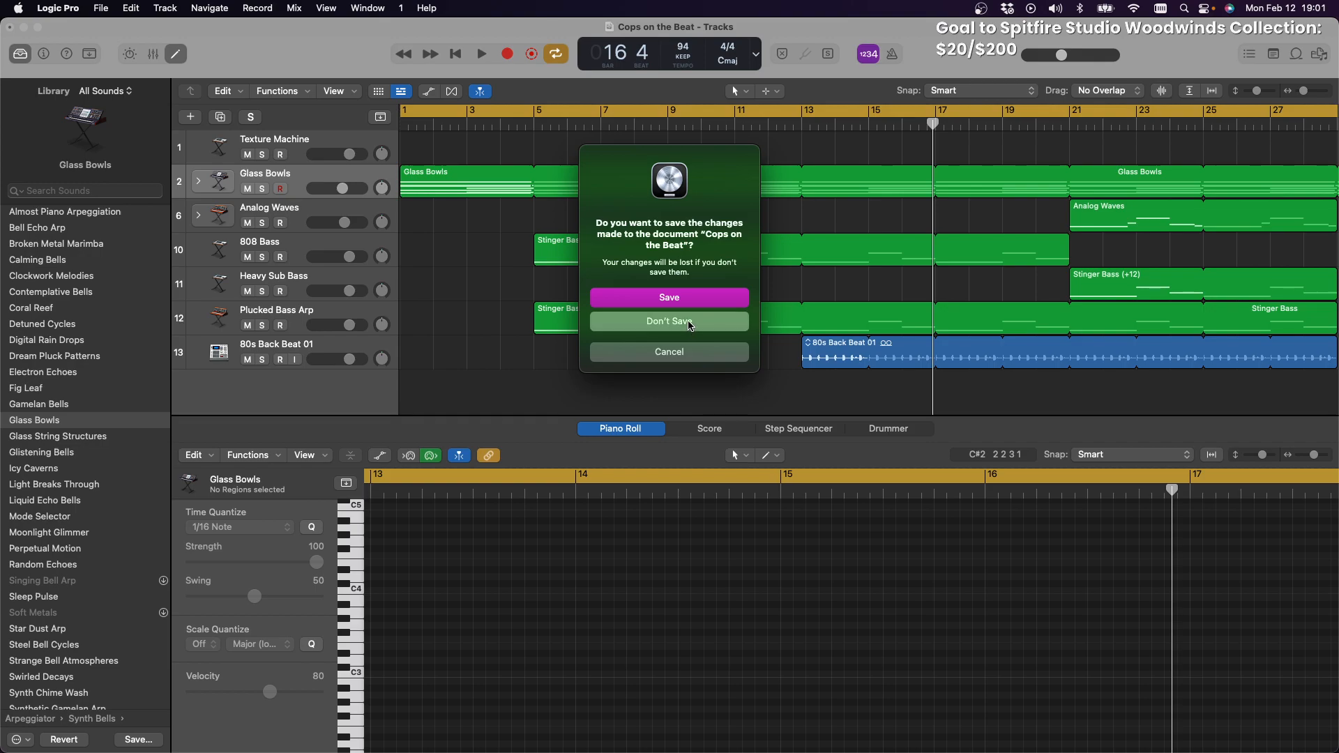
click(693, 326)
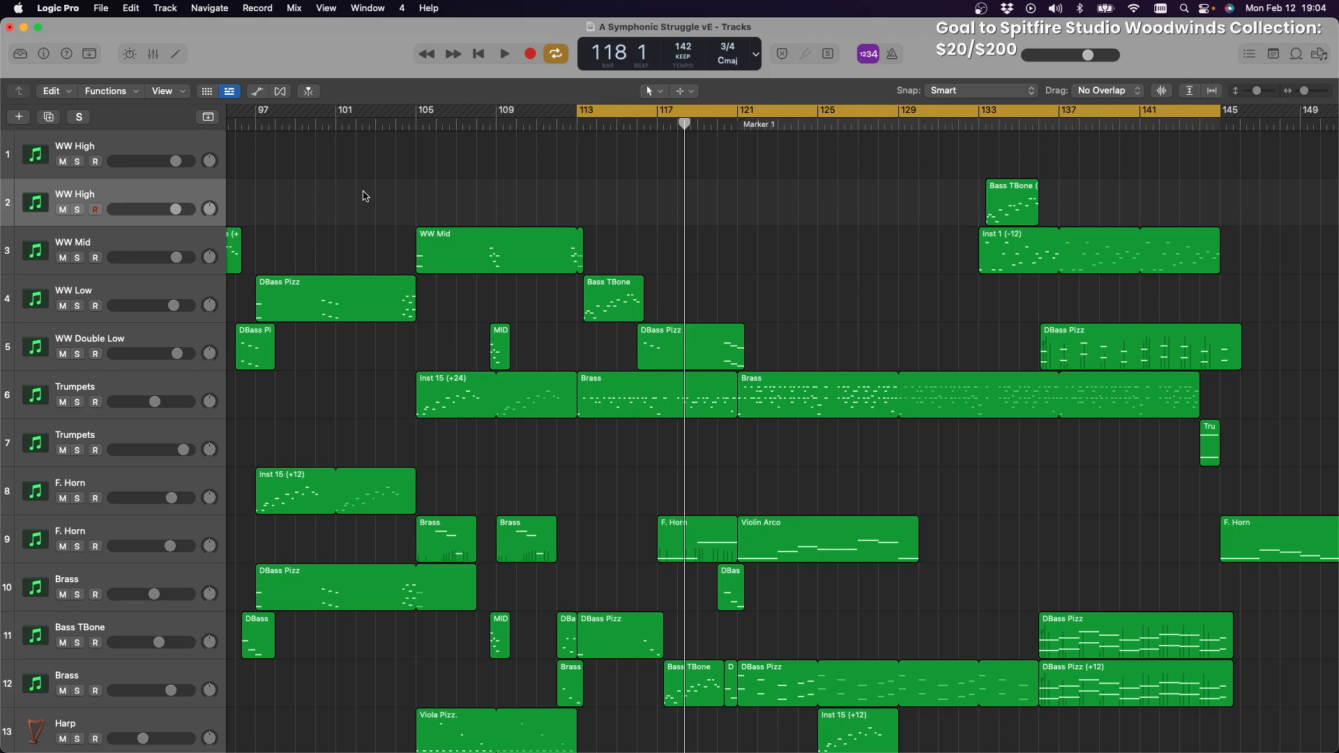
Extend the start of the cycle range back to bar 1
drag(580, 110, 93, 140)
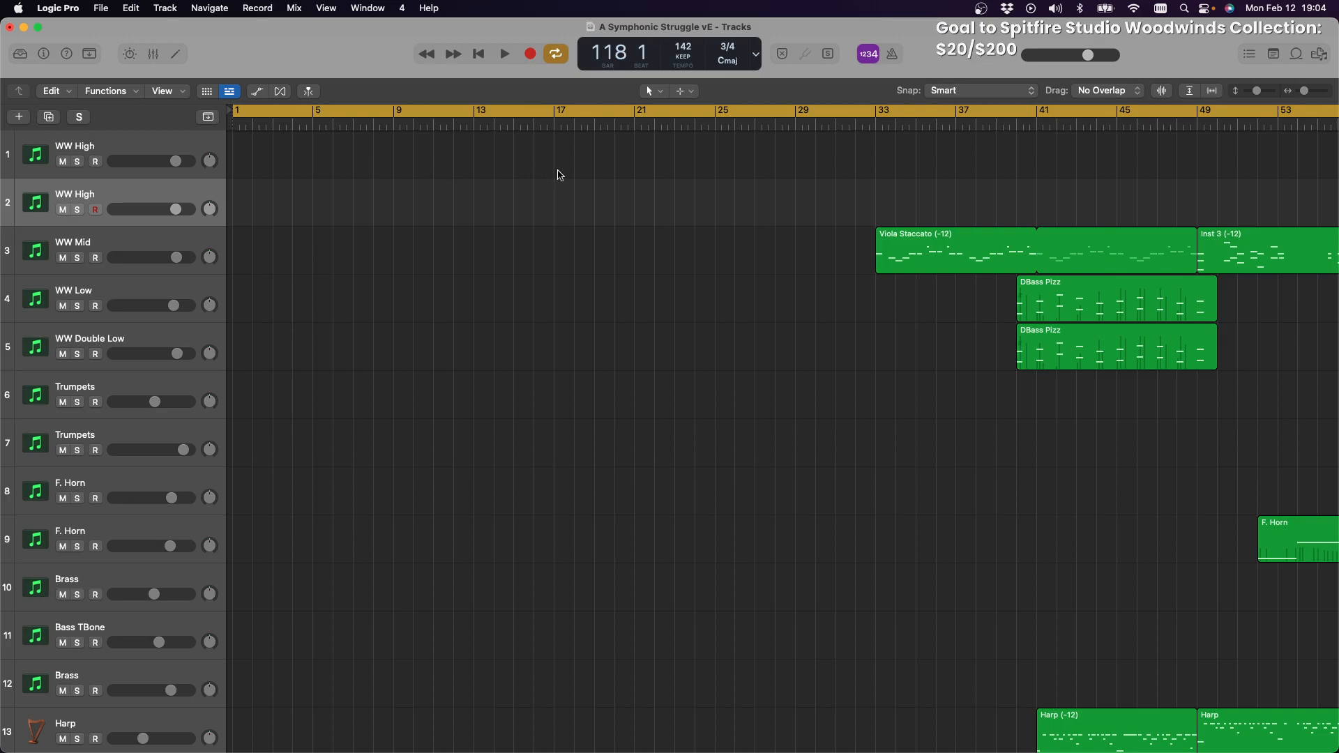
scroll(560, 175, down, 5)
scroll(559, 175, up, 5)
scroll(560, 175, right, 20)
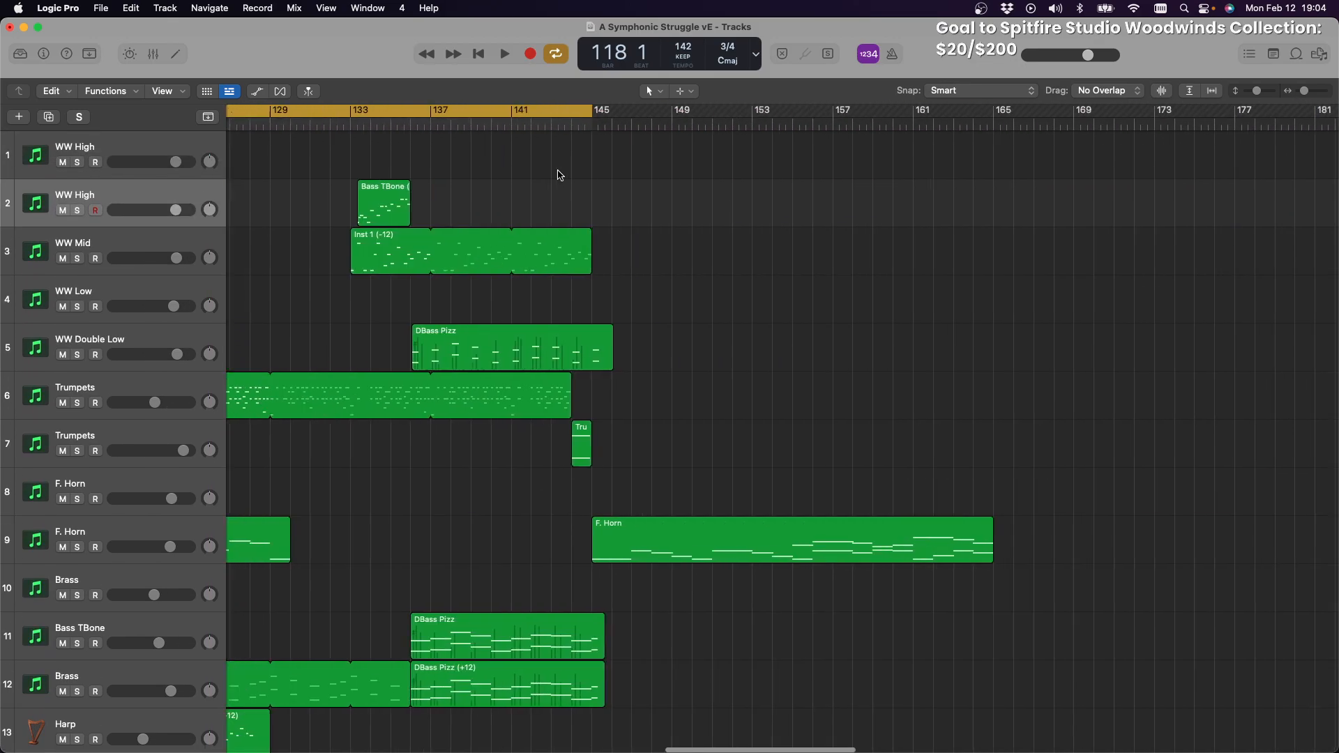
scroll(560, 175, left, 15)
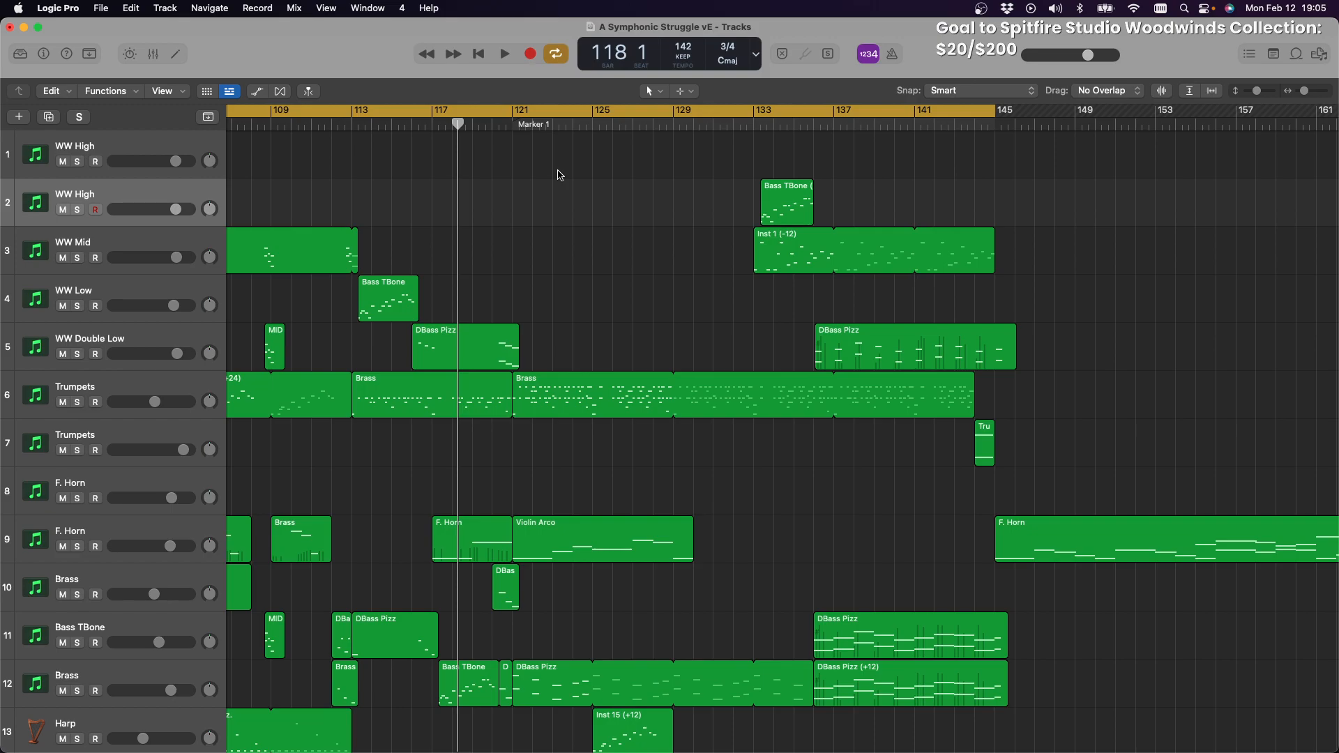
Switch to Finder and sort the Logic X MP3s folder by kind
mouse_move(520, 747)
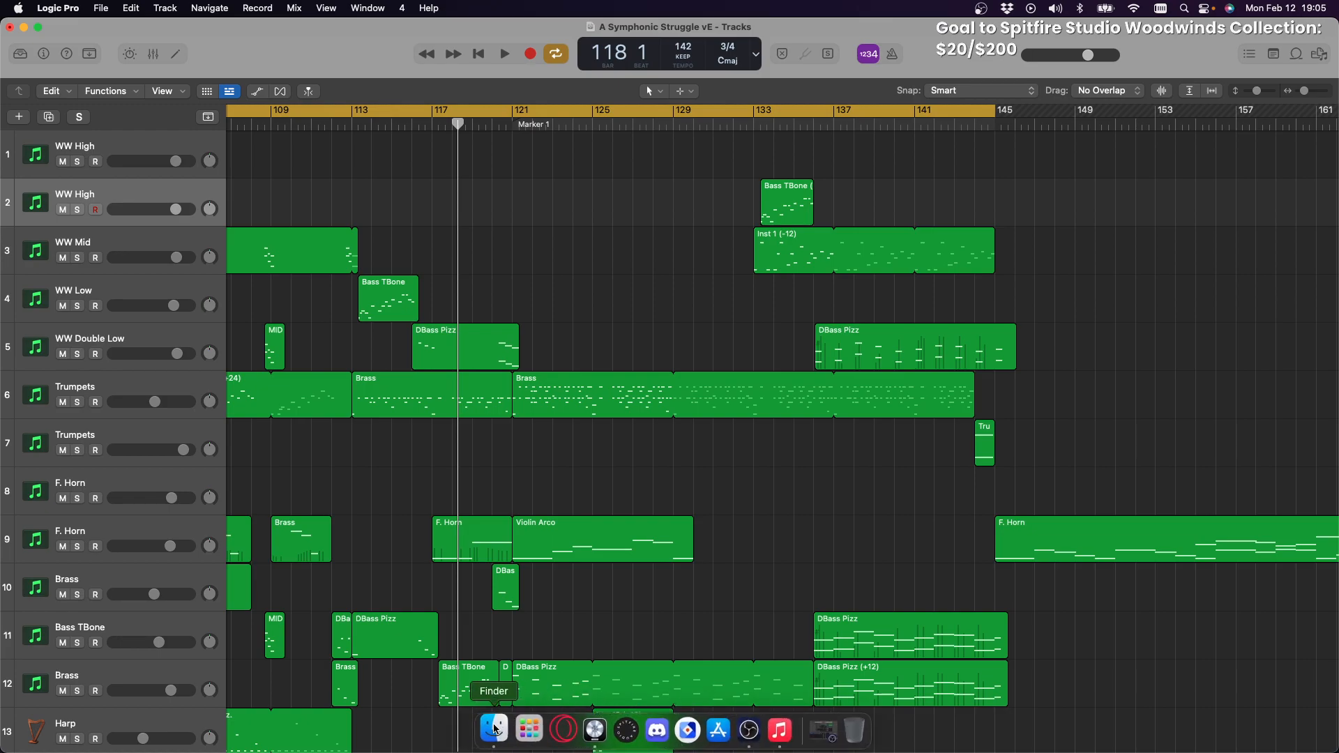
click(493, 729)
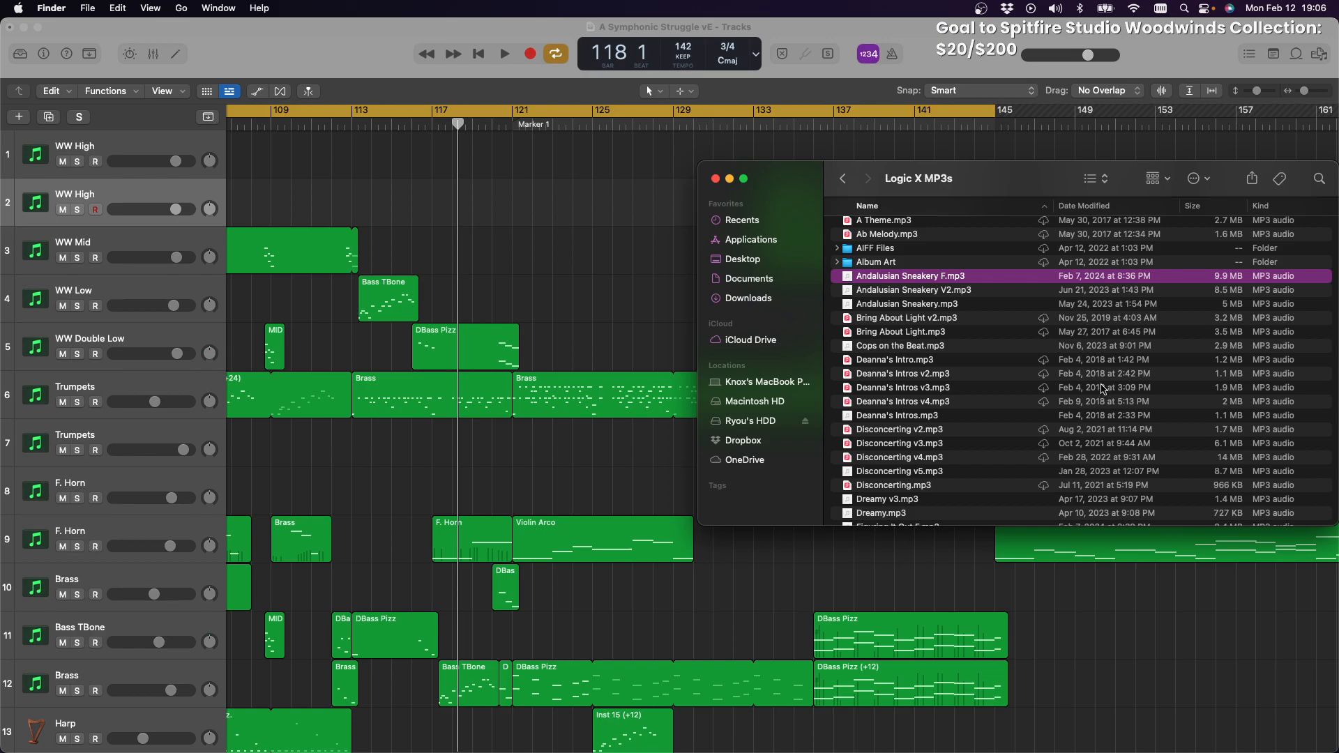
scroll(1102, 388, up, 10)
scroll(1102, 388, down, 9)
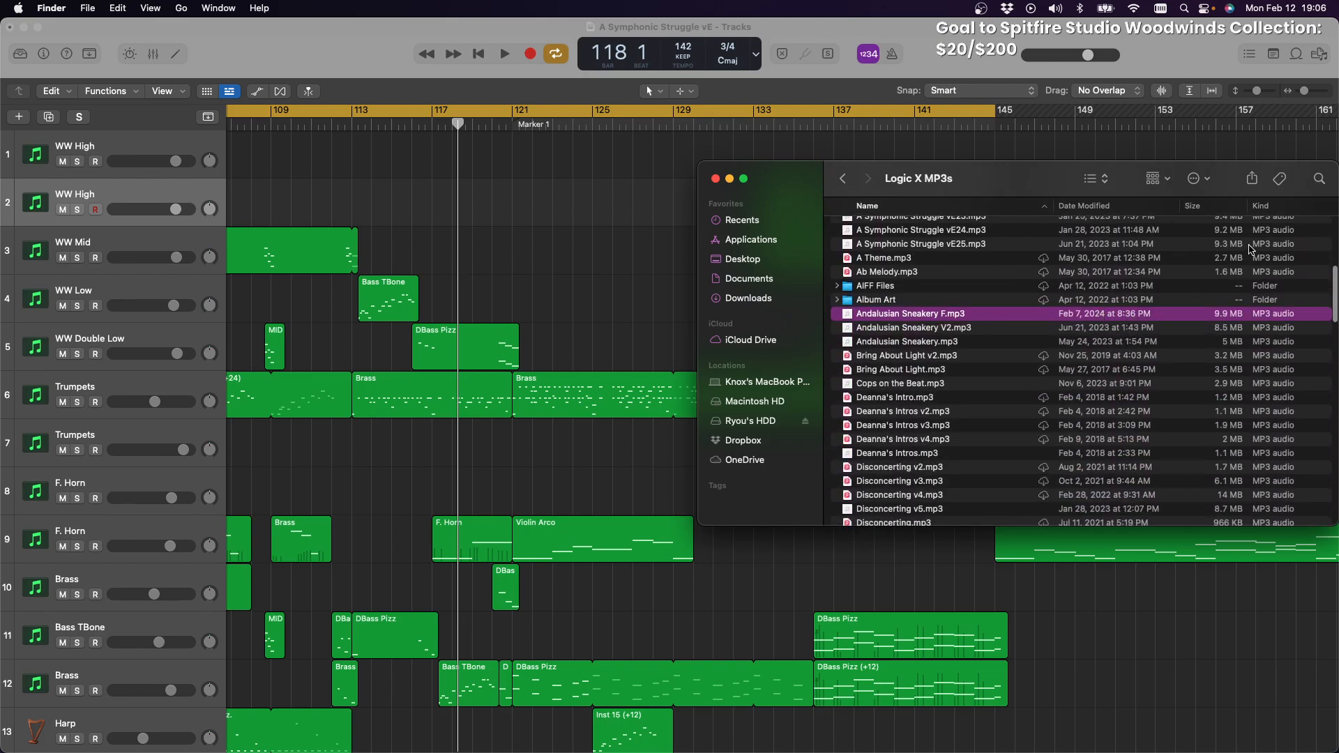
click(1264, 211)
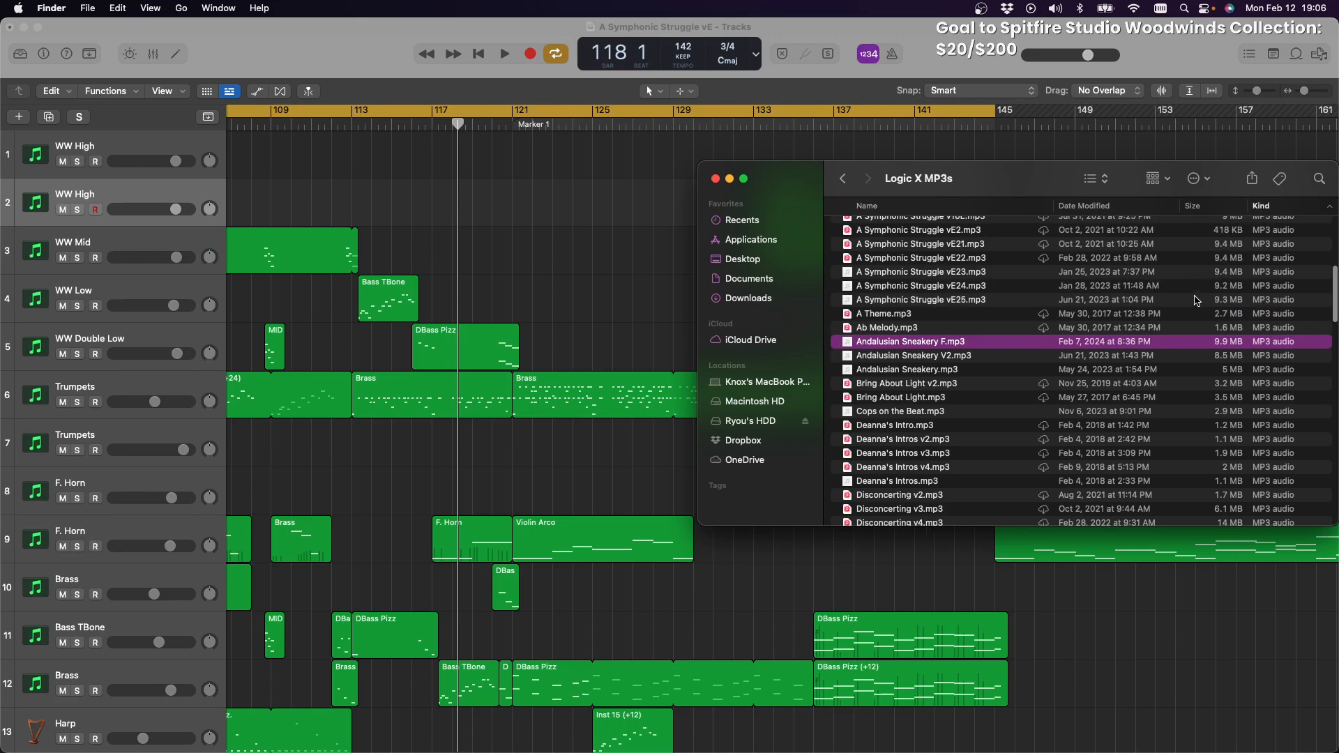
Enlarge the Finder window and look through the exported versions of A Symphonic Struggle
scroll(1197, 305, up, 15)
scroll(1197, 305, down, 5)
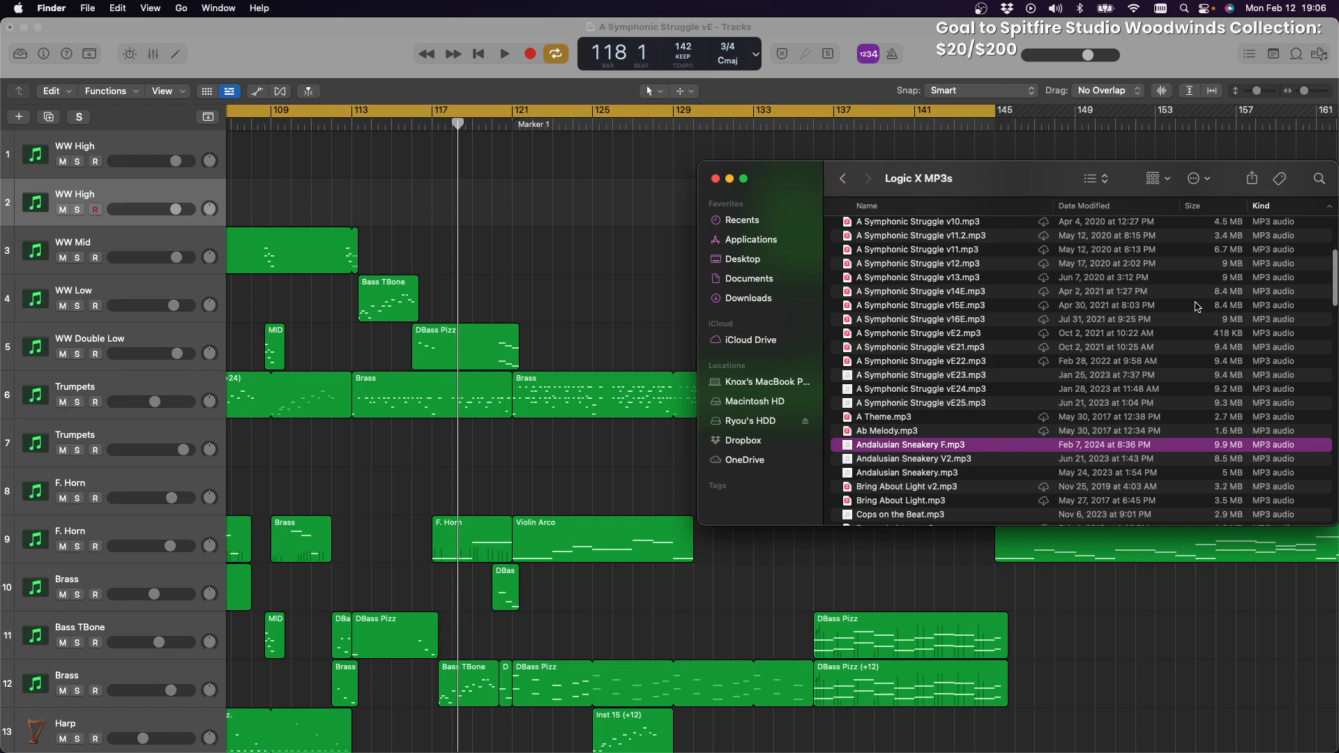
scroll(1197, 307, up, 4)
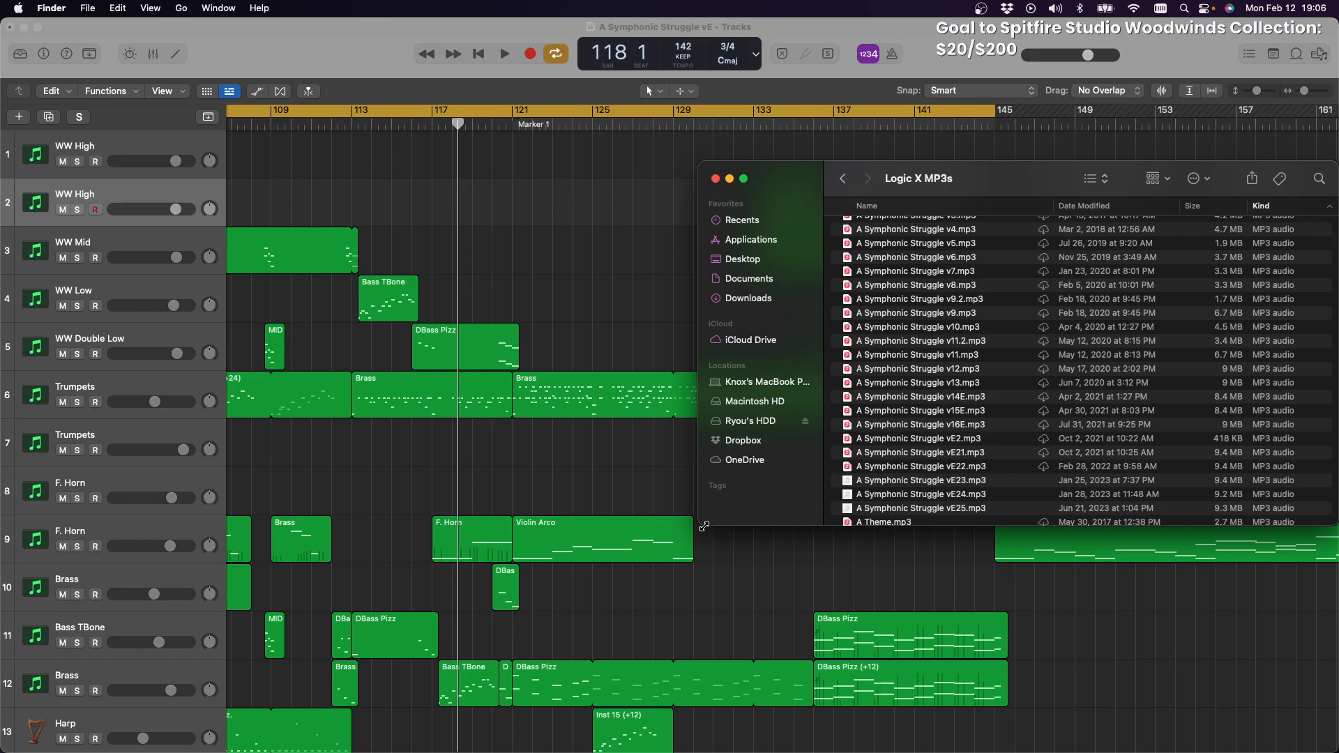
drag(699, 526, 606, 719)
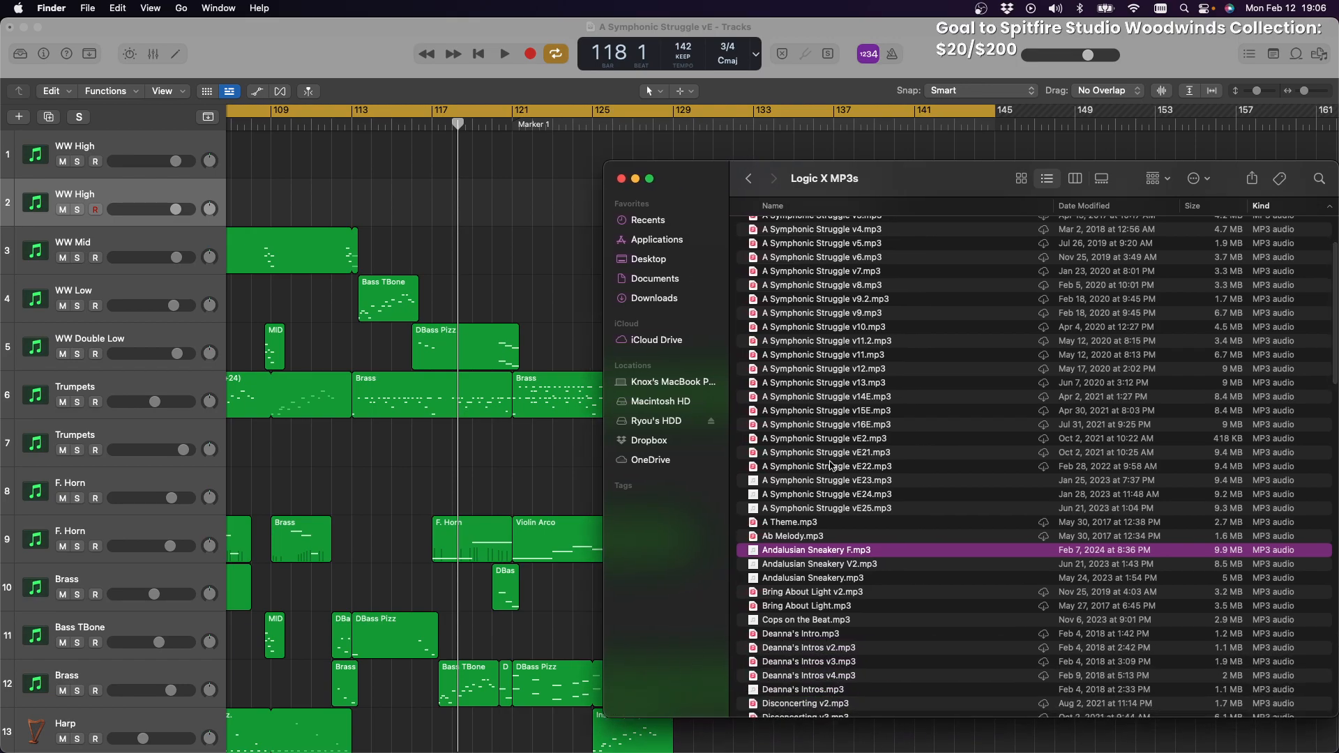
scroll(852, 462, up, 4)
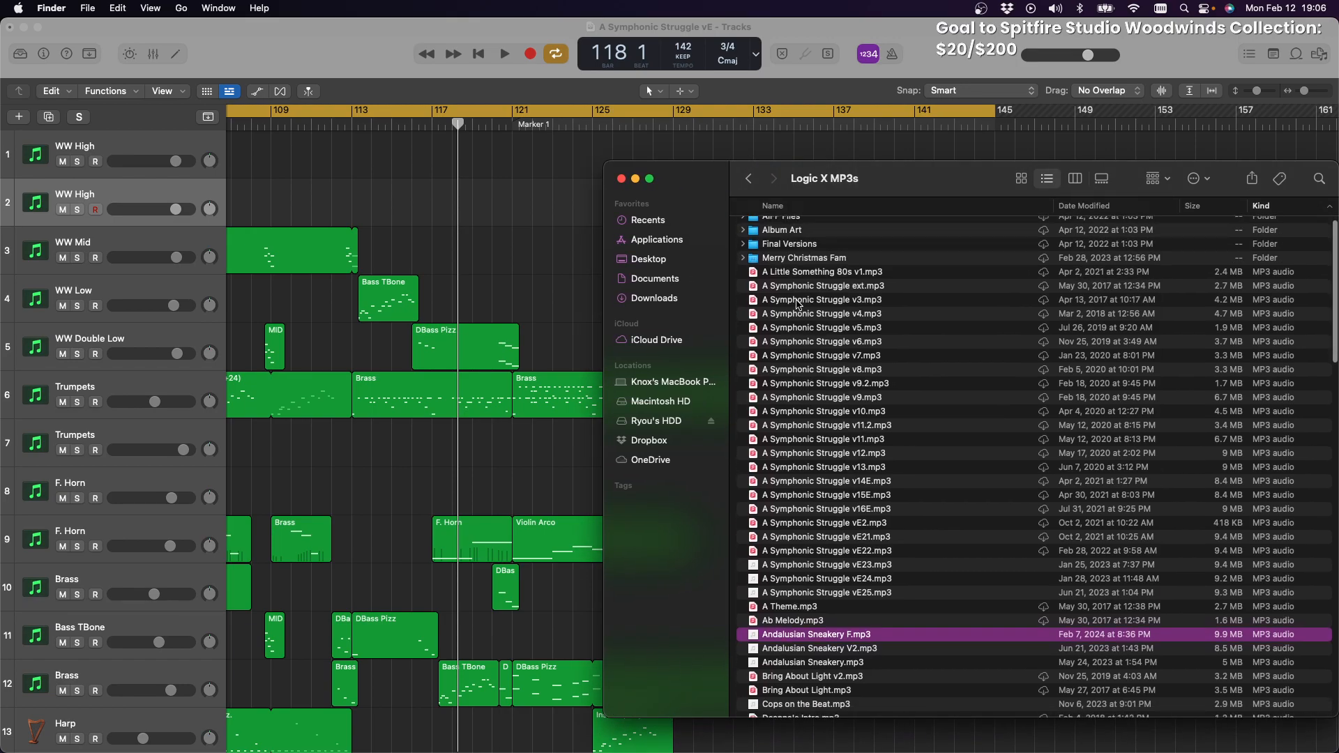
scroll(820, 295, down, 2)
scroll(816, 300, up, 1)
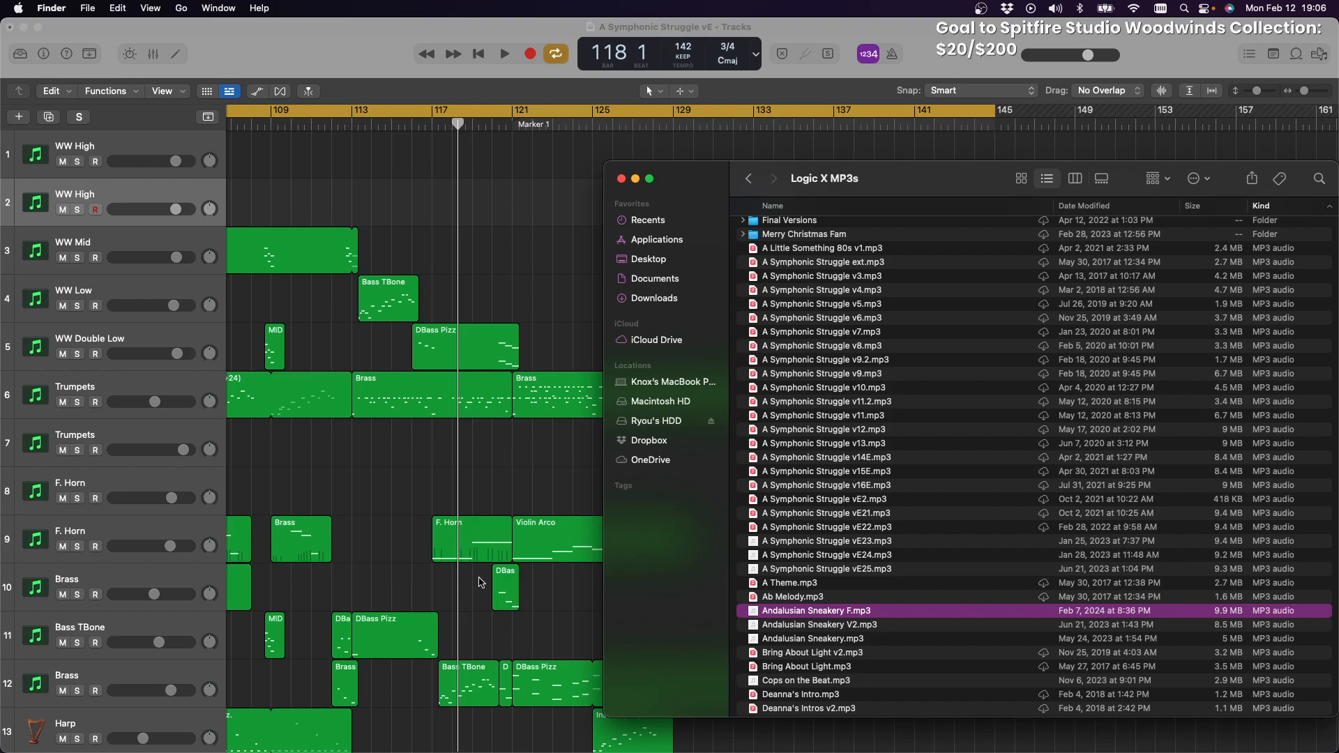
scroll(984, 422, down, 2)
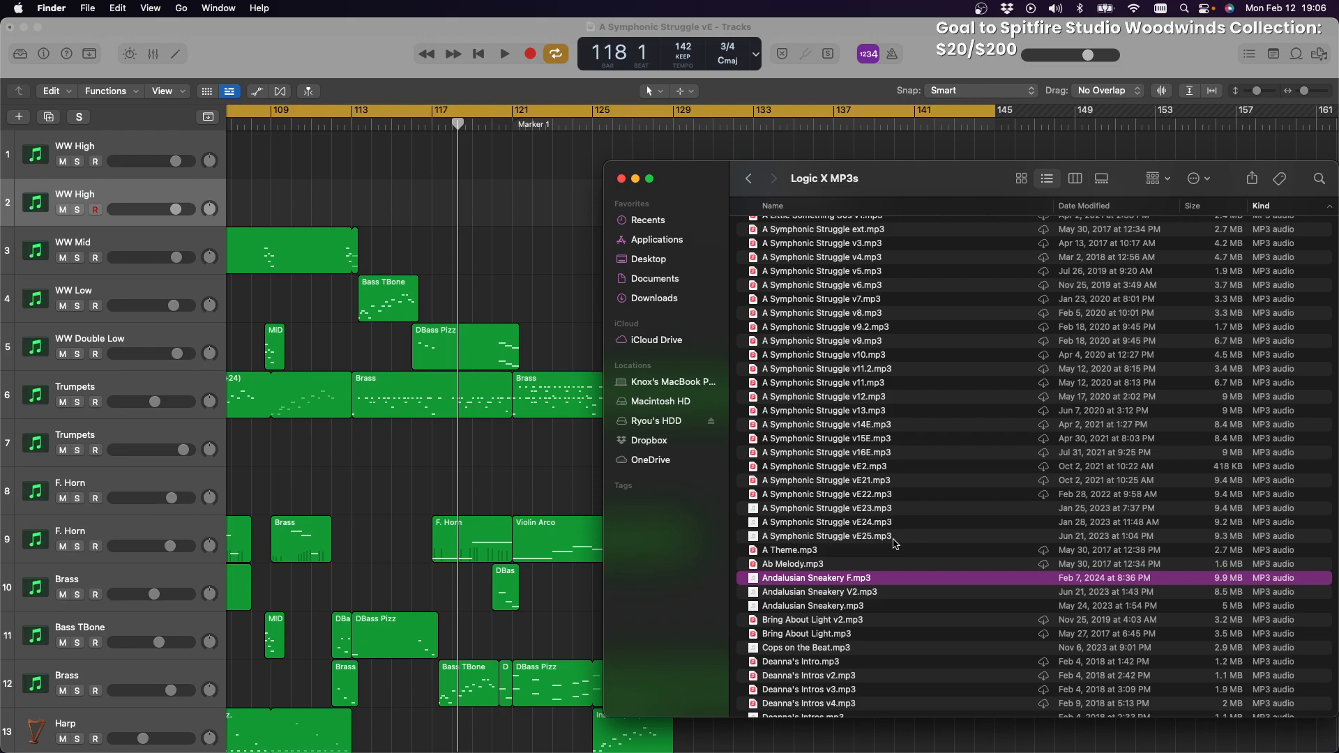
scroll(896, 544, up, 5)
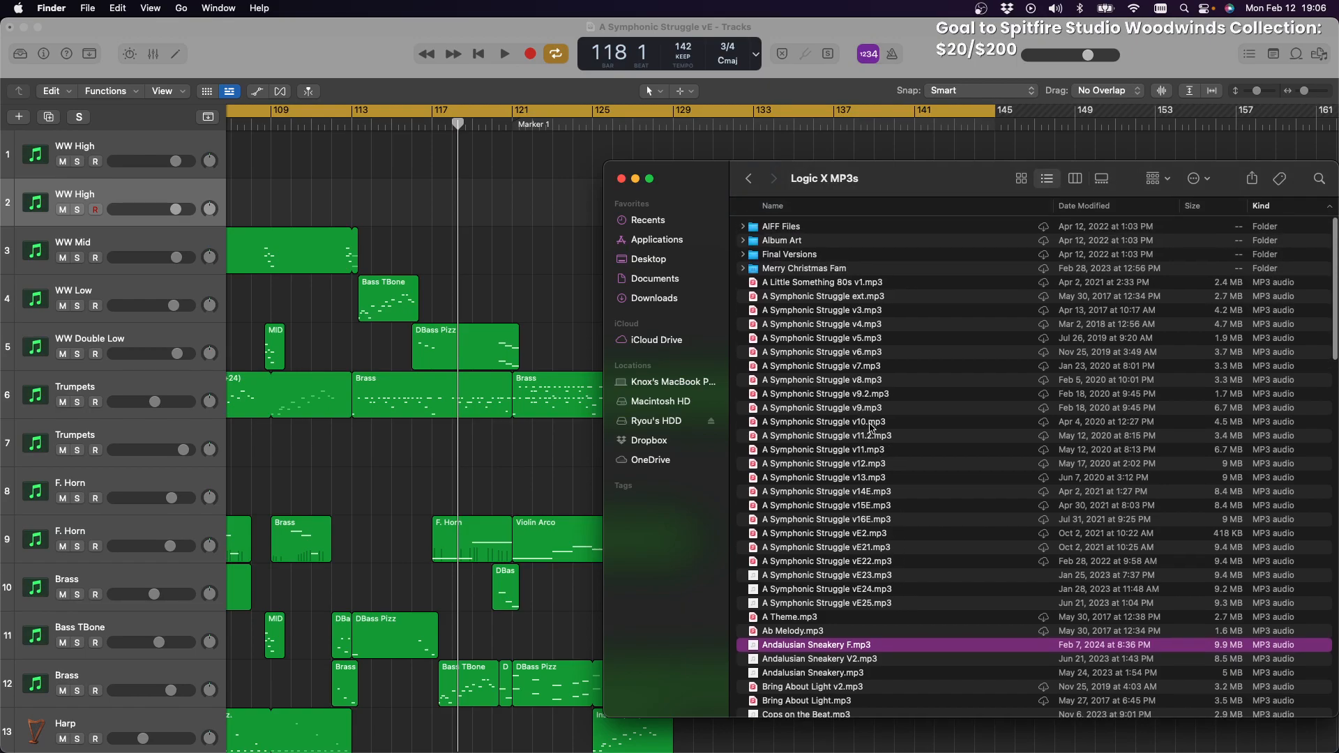
Play "A Symphonic Struggle v9.2.mp3" from the folder in the Music app, and pause playback
click(865, 422)
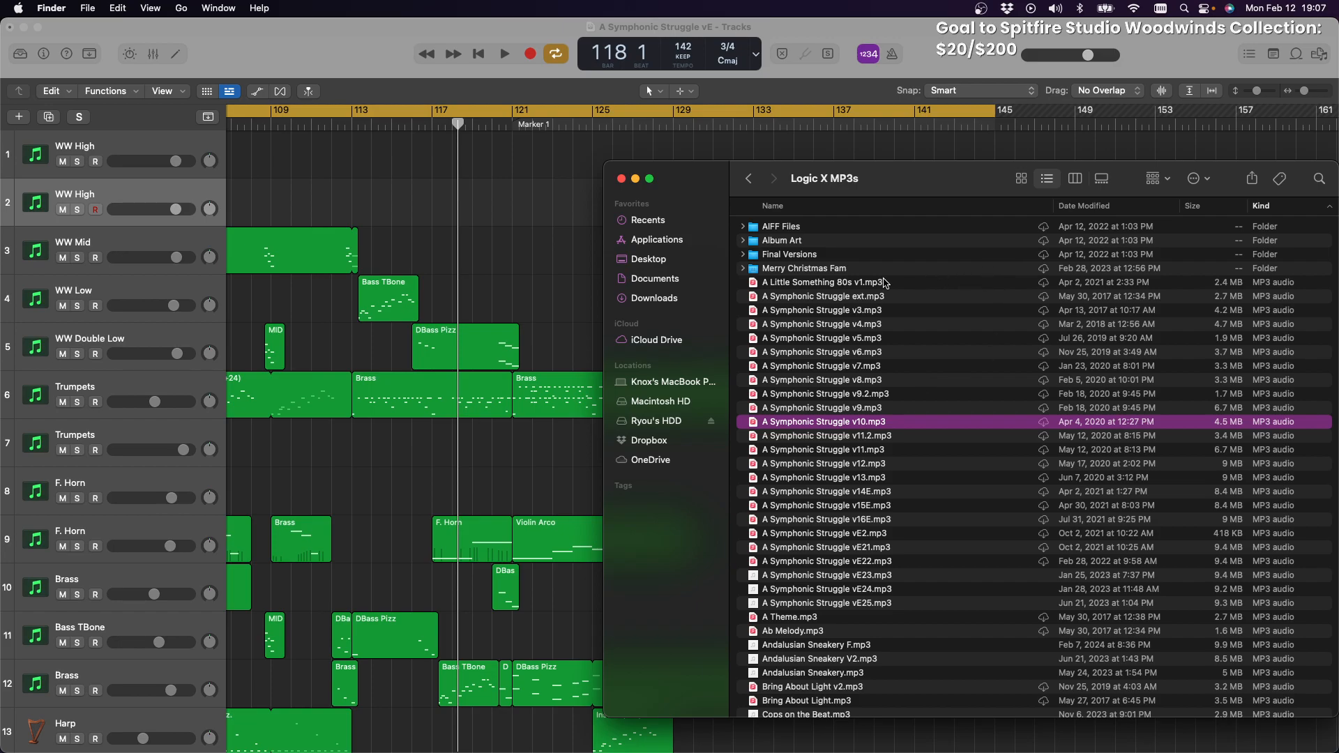
click(875, 395)
double_click(875, 395)
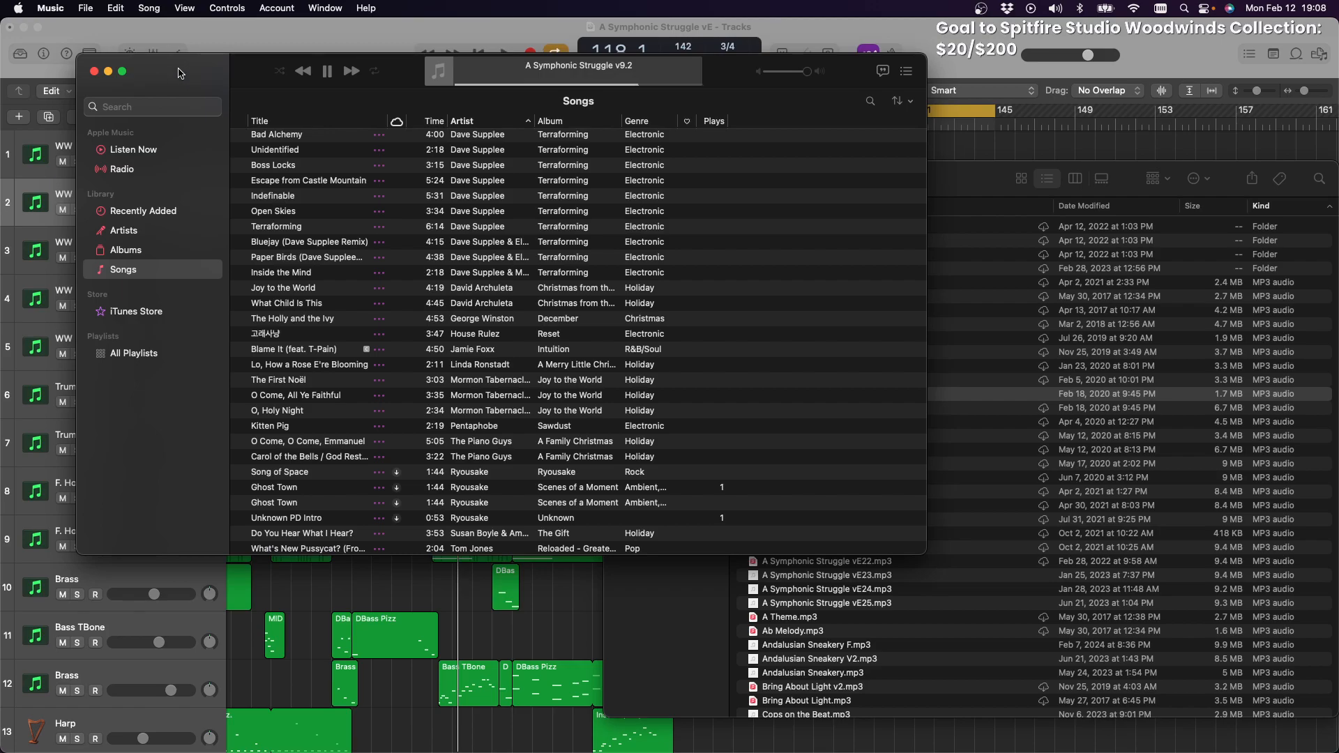
click(331, 76)
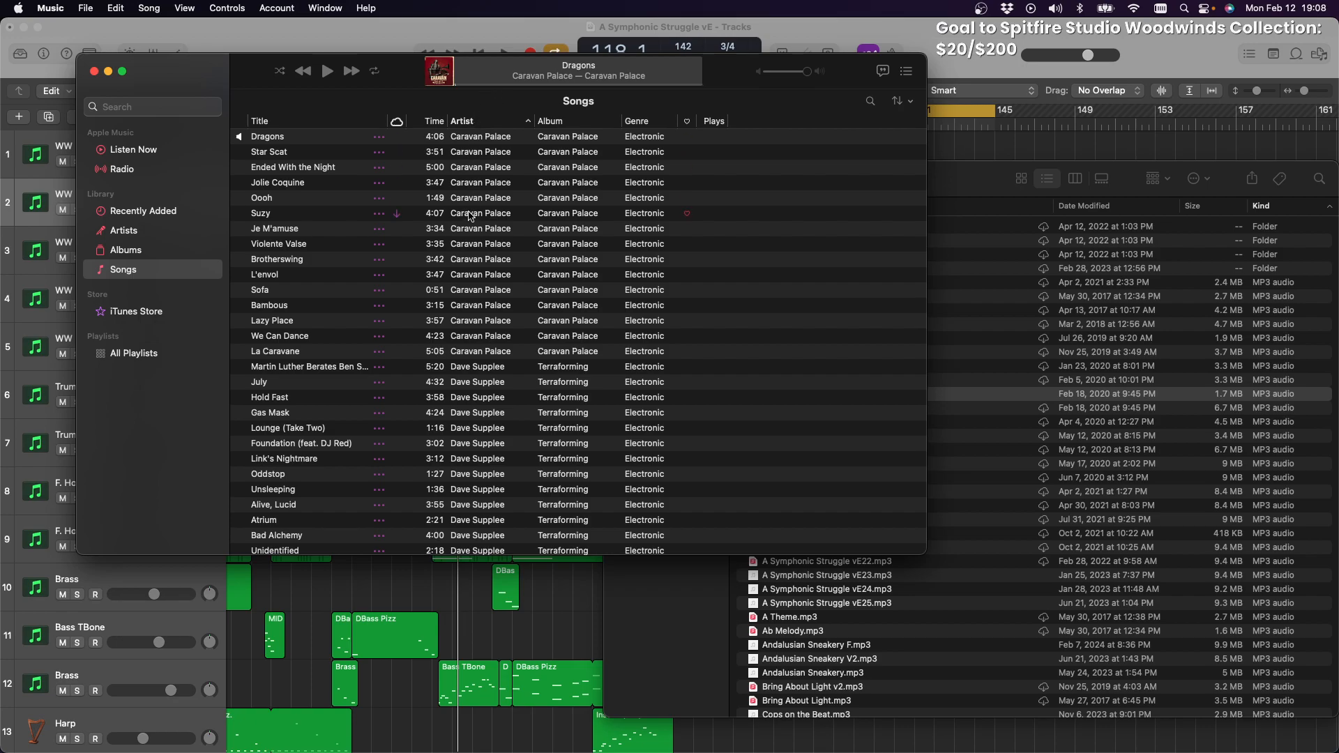
Replay "A Symphonic Struggle v9.2" from the library's song list with repeat turned on, and pause it
scroll(470, 215, down, 20)
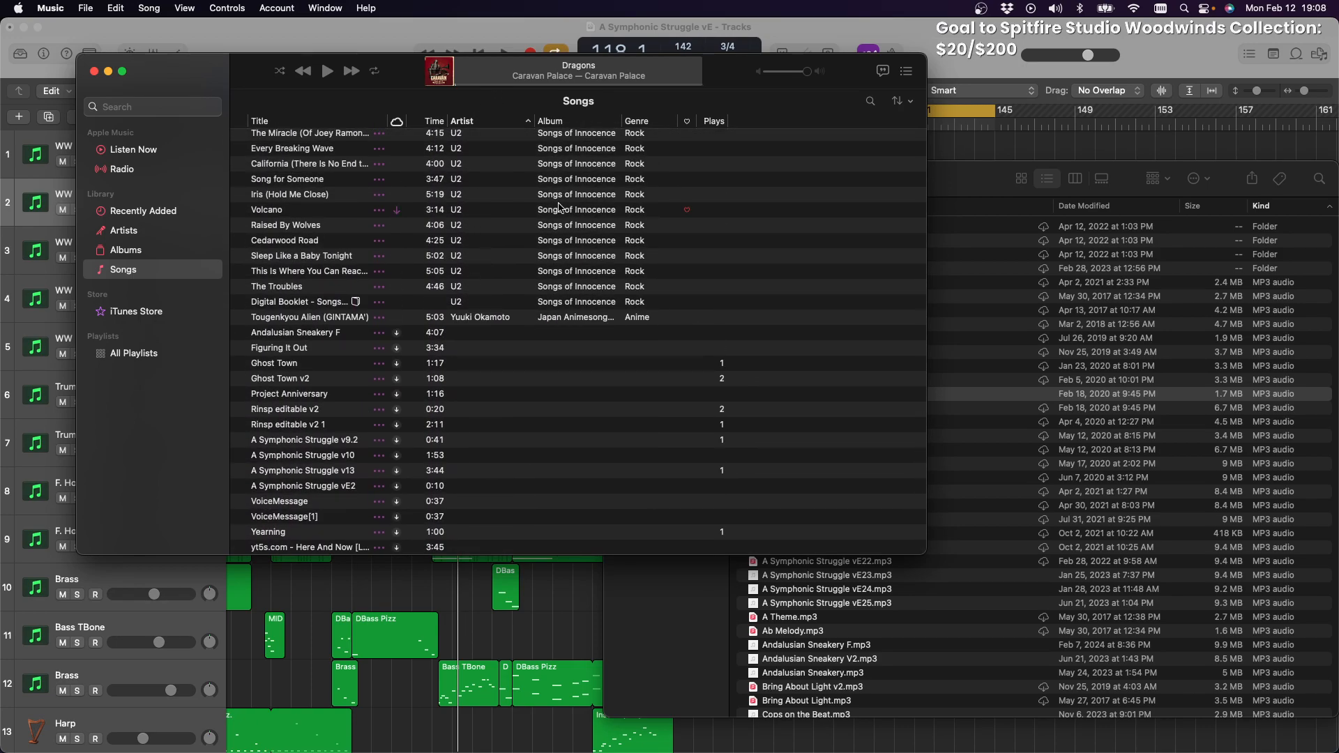
double_click(283, 443)
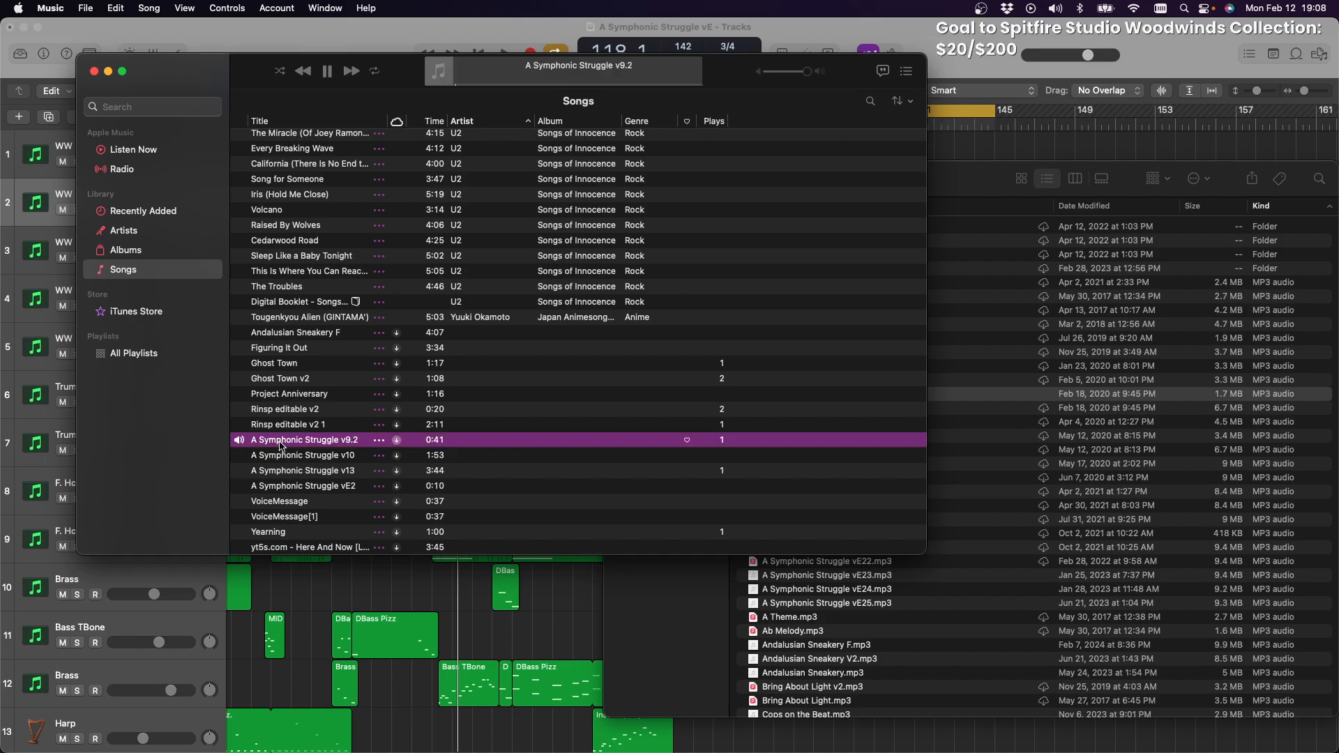
scroll(656, 447, up, 1)
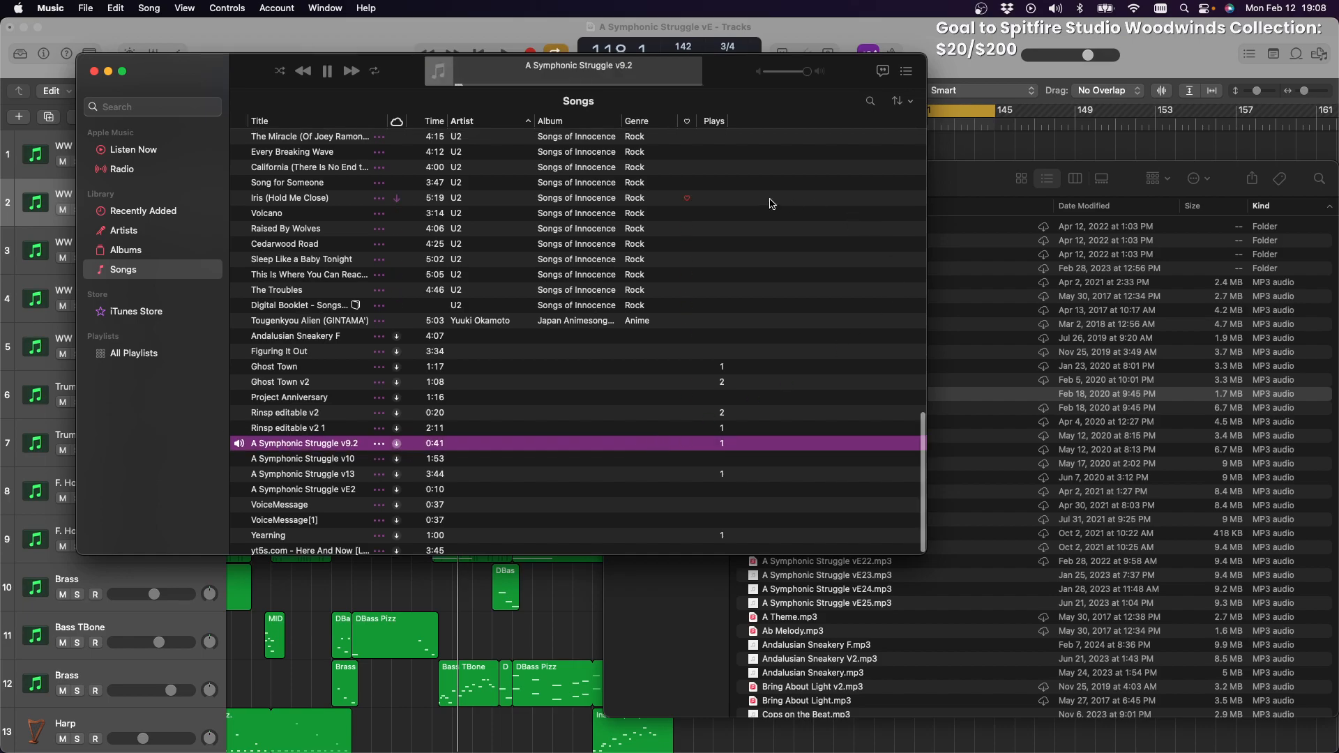
right_click(654, 444)
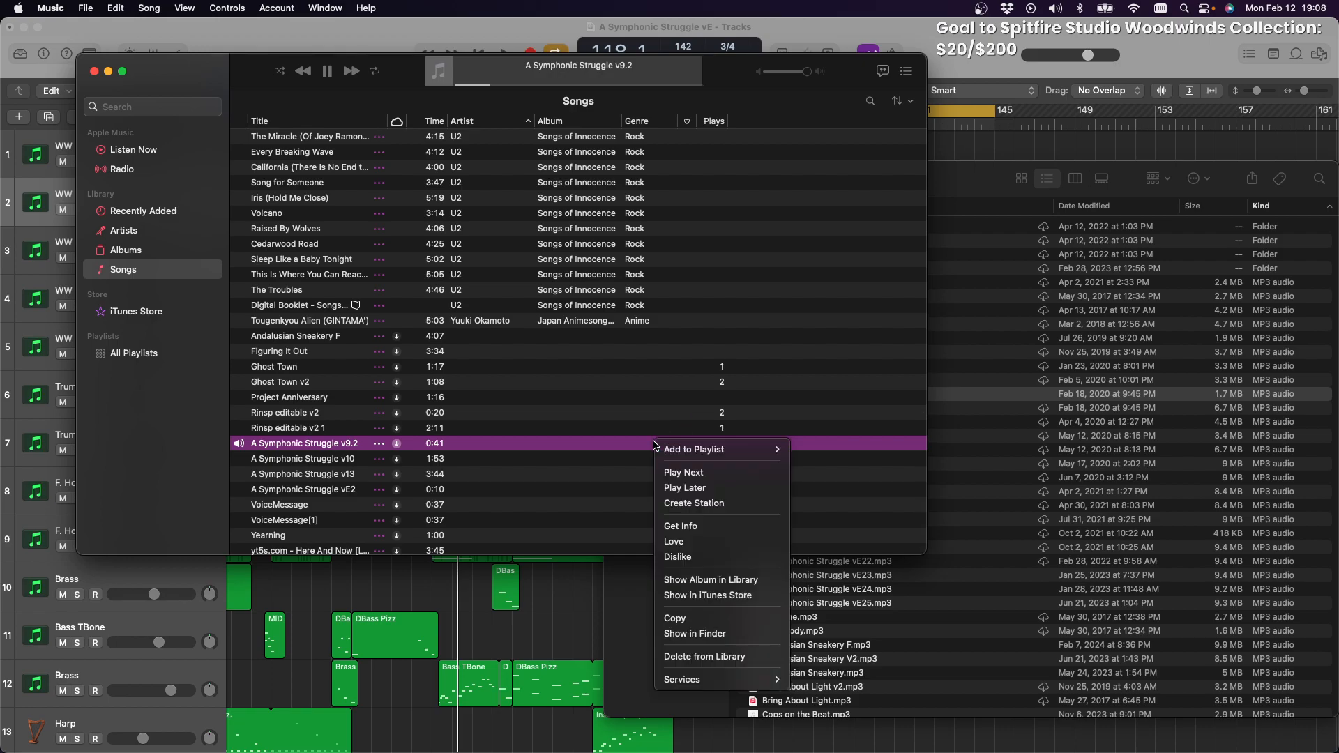
click(376, 75)
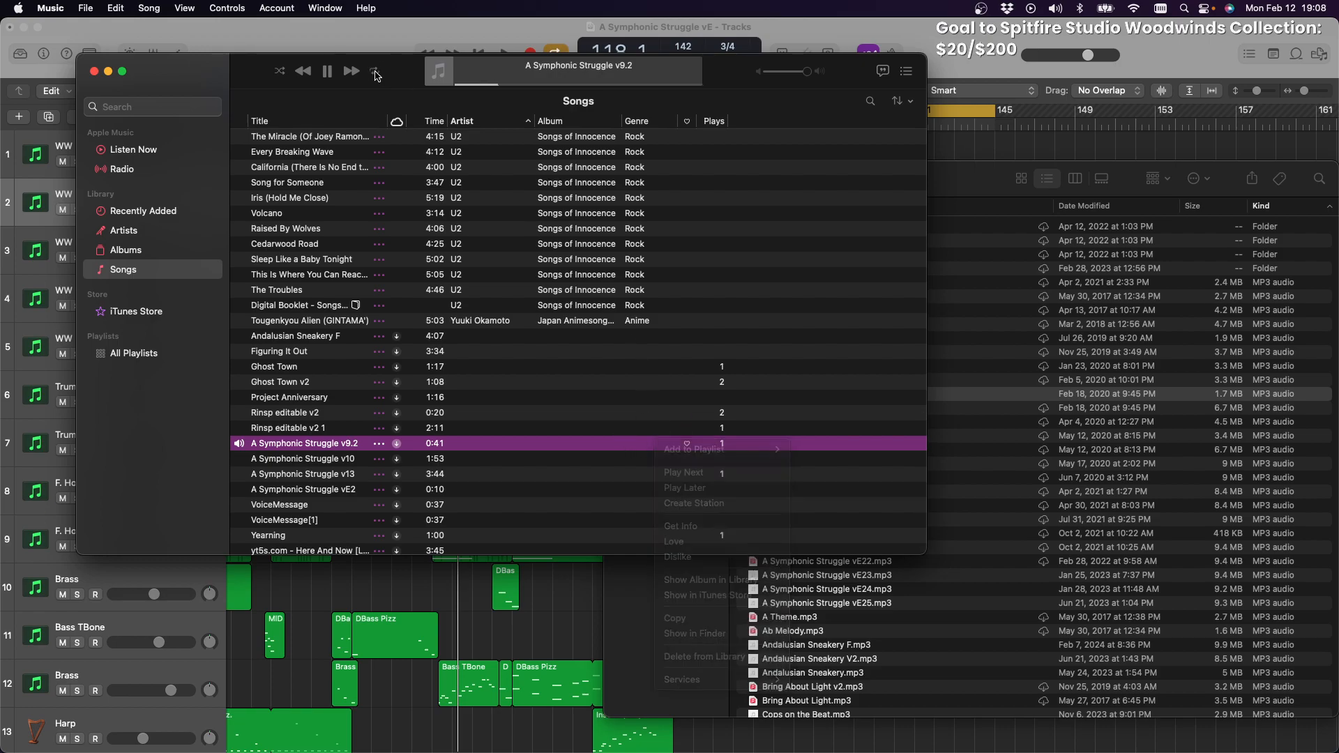
click(375, 72)
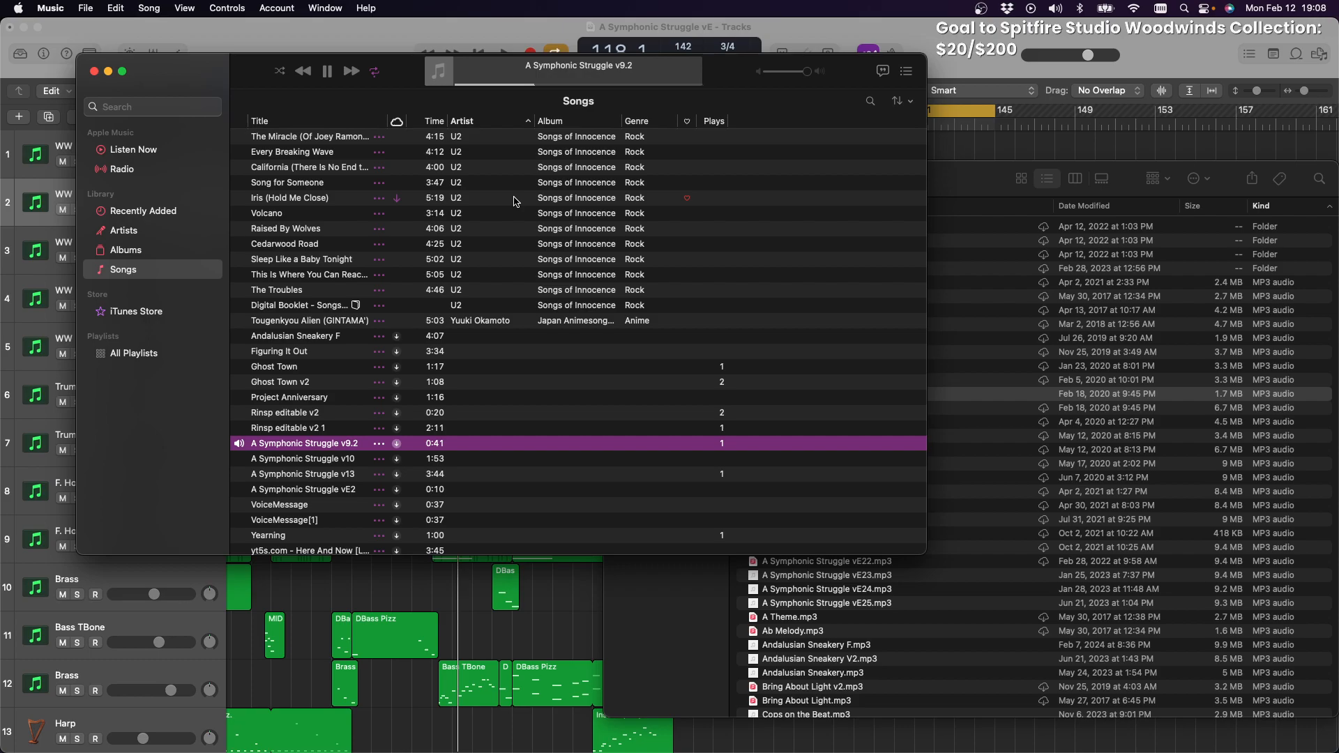
click(328, 72)
Switch back to Logic Pro and examine the arrangement's regions across the woodwind, brass, harp and string tracks
click(960, 57)
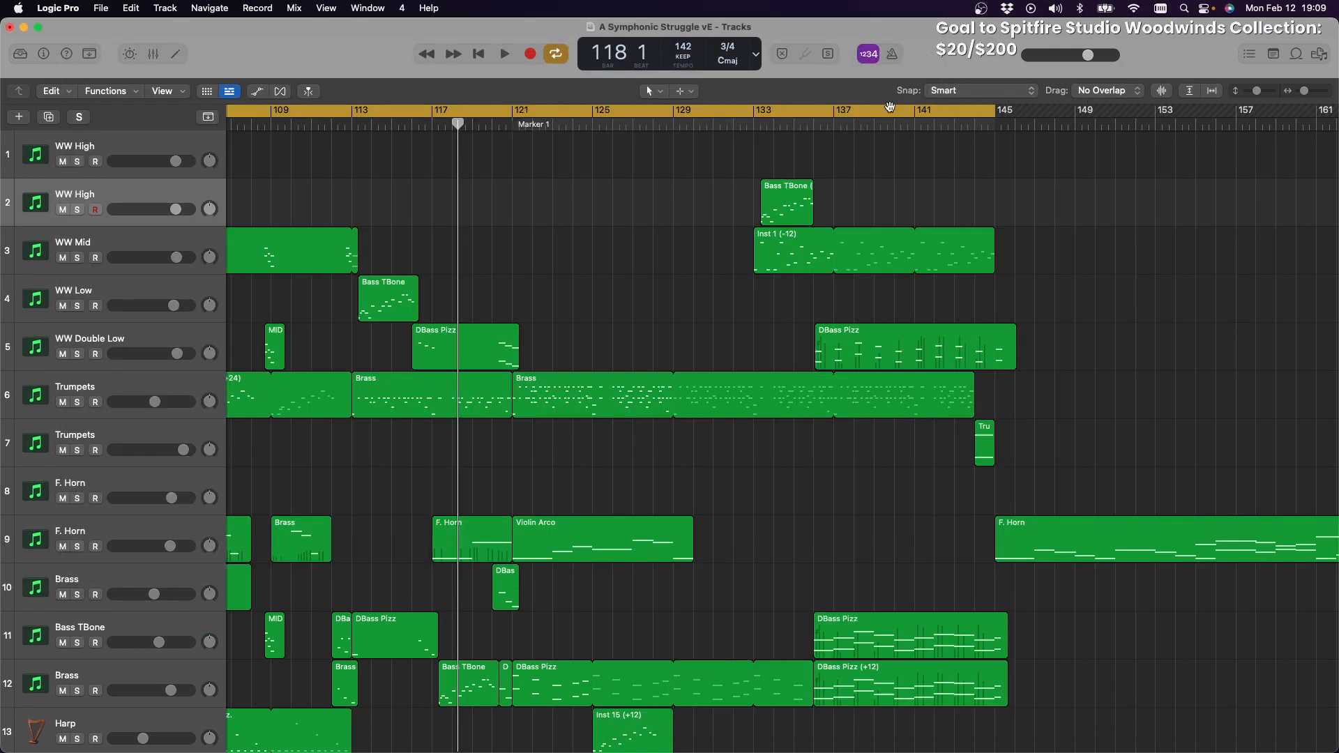
scroll(881, 124, down, 3)
scroll(879, 139, down, 1)
scroll(879, 143, left, 5)
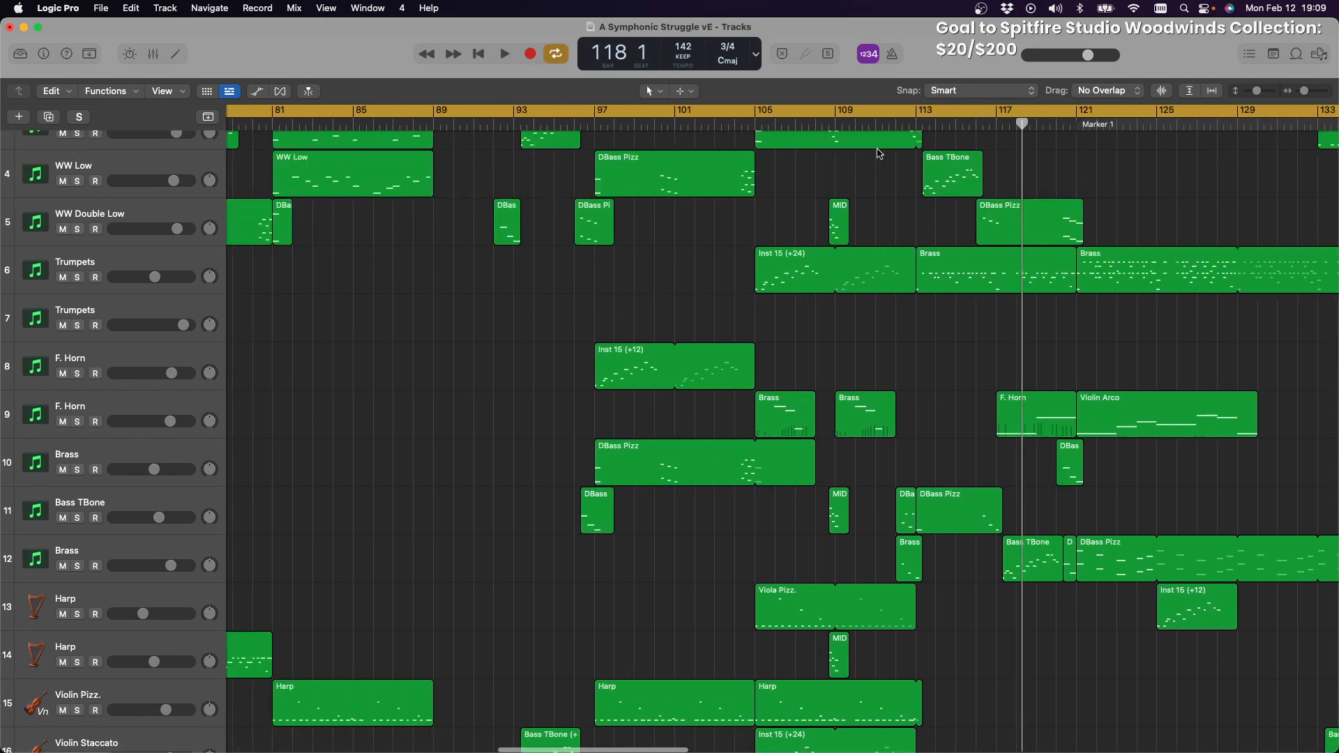
scroll(878, 146, right, 5)
scroll(877, 146, left, 10)
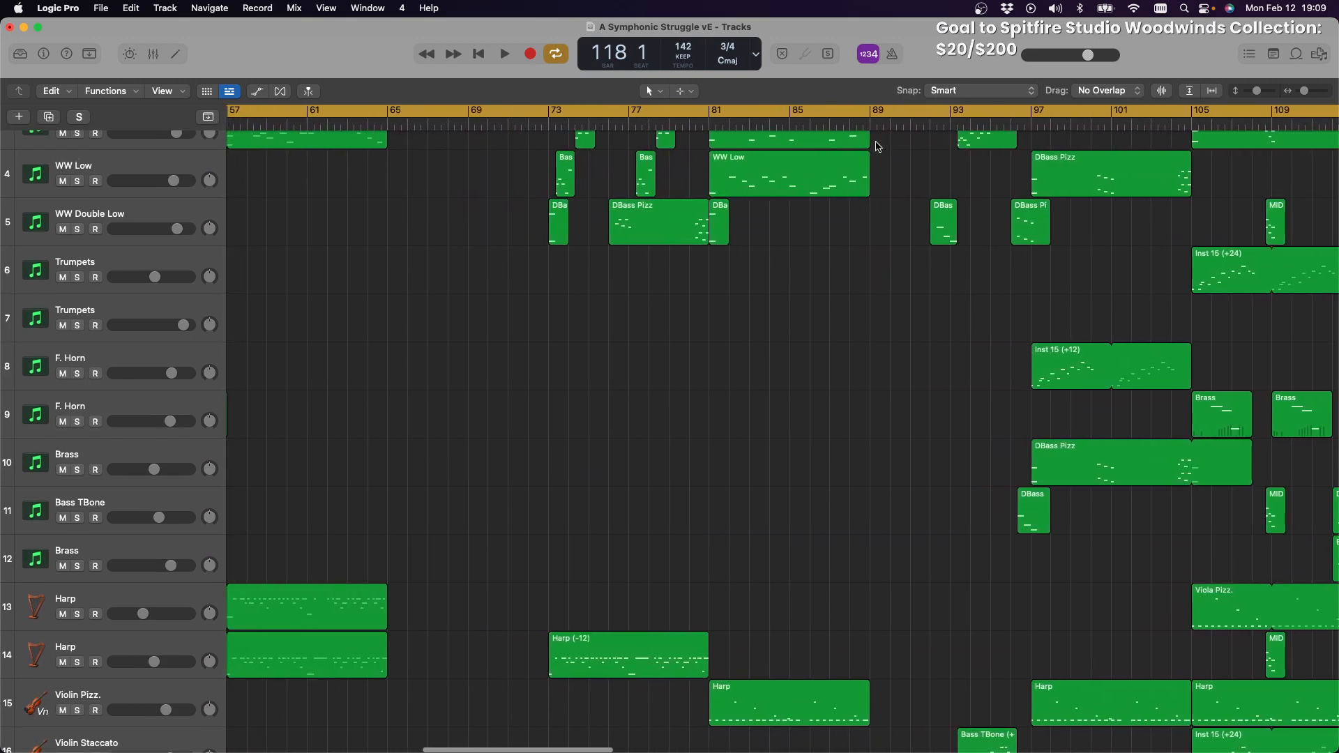
scroll(878, 146, up, 3)
scroll(877, 146, right, 4)
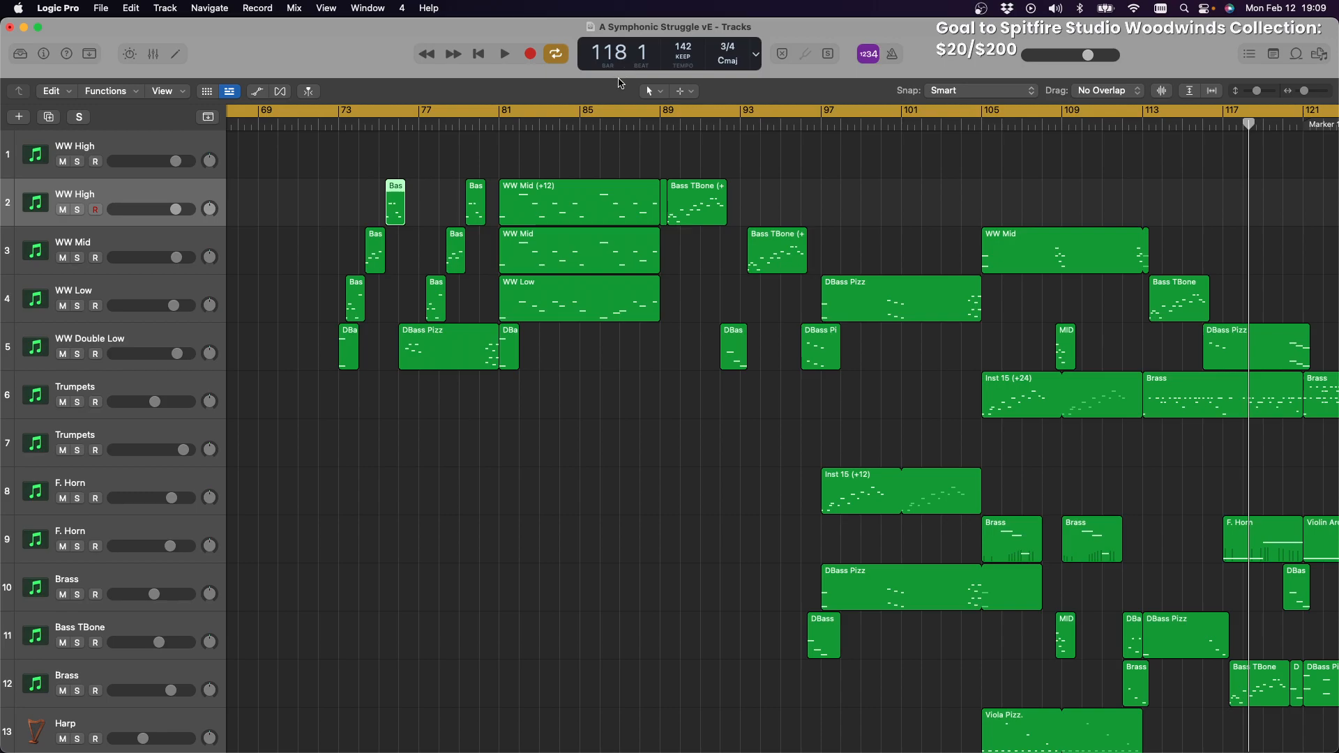
Set the cycle range to bar 89 alone and turn cycle mode off
click(669, 117)
drag(668, 116, 675, 117)
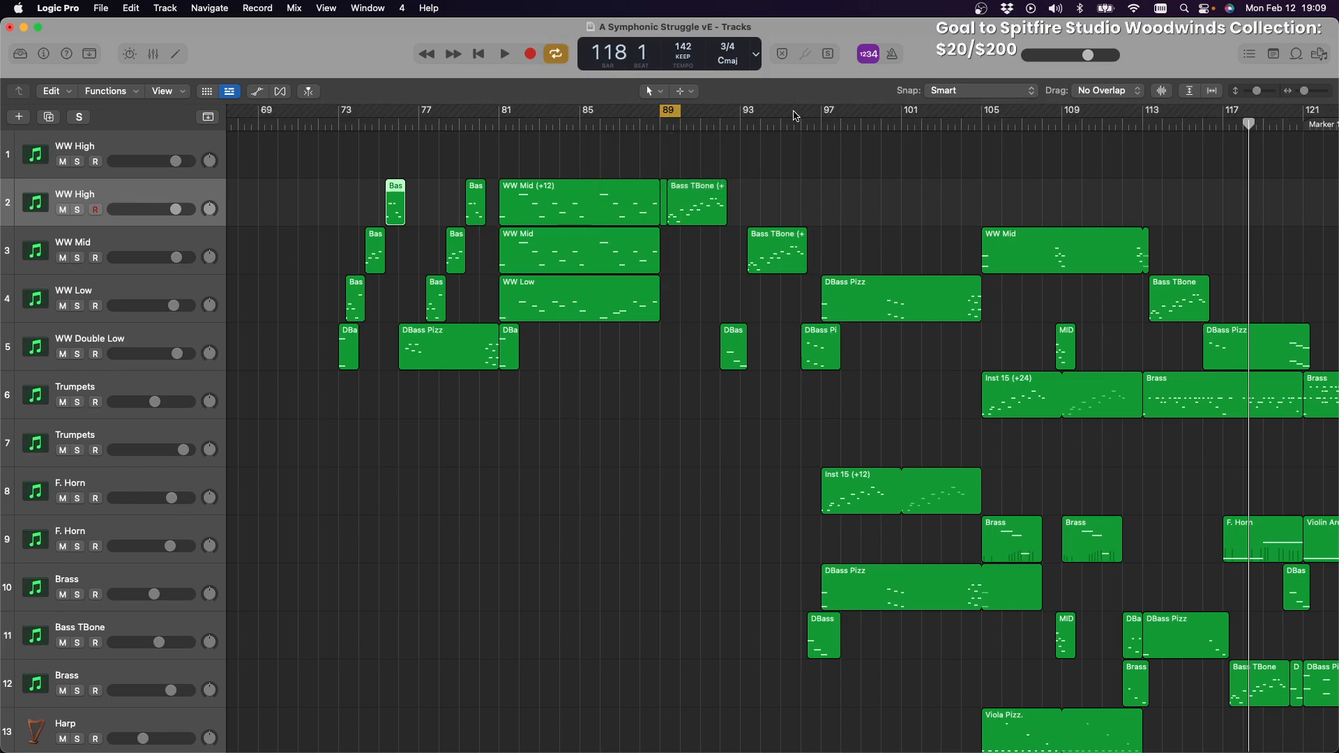
click(671, 114)
Play the arrangement from about bar 93 to bar 107, and stop playback
click(741, 120)
click(502, 55)
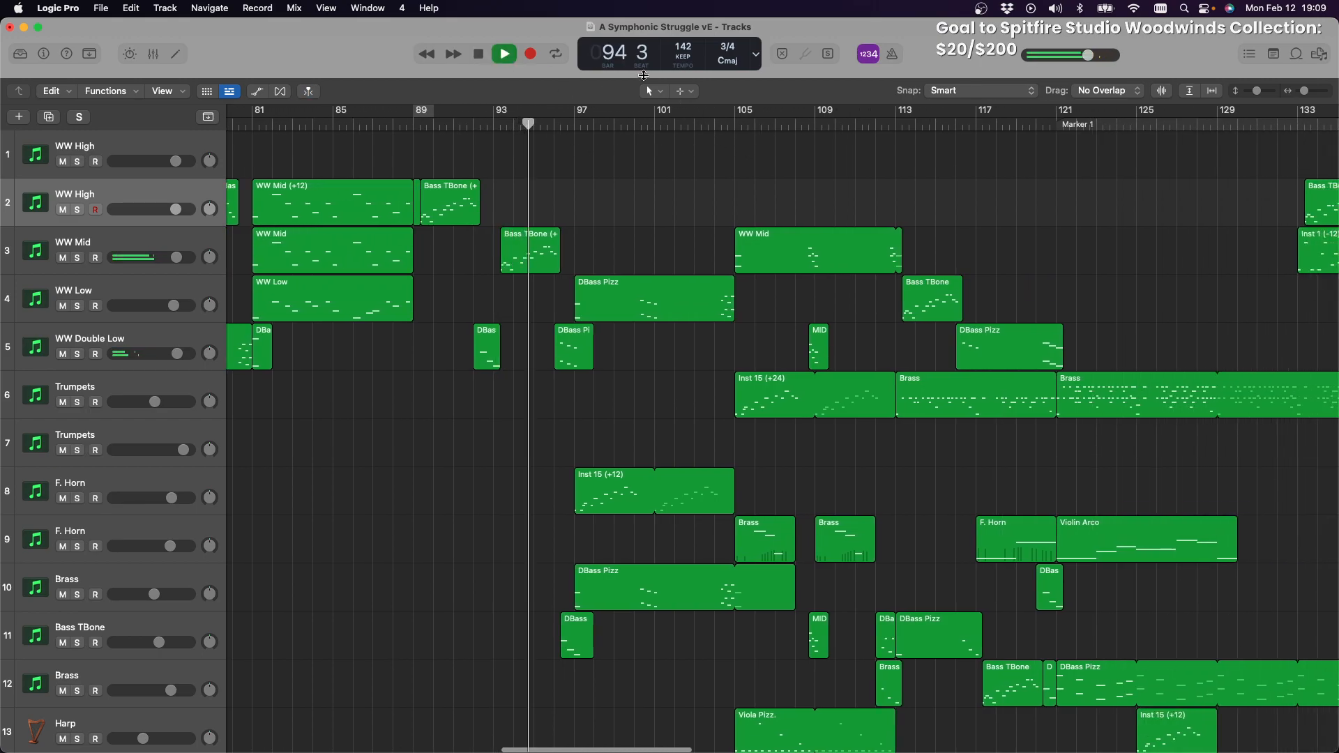
click(482, 55)
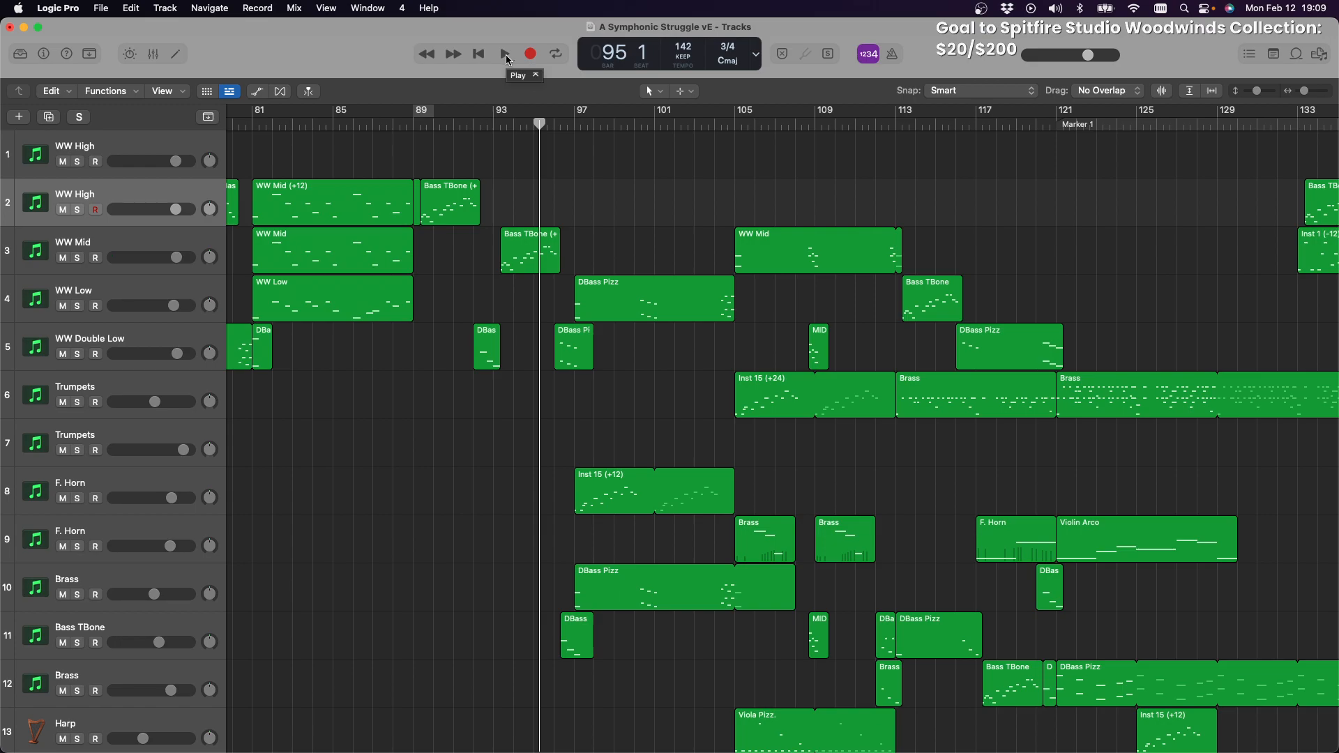
click(507, 54)
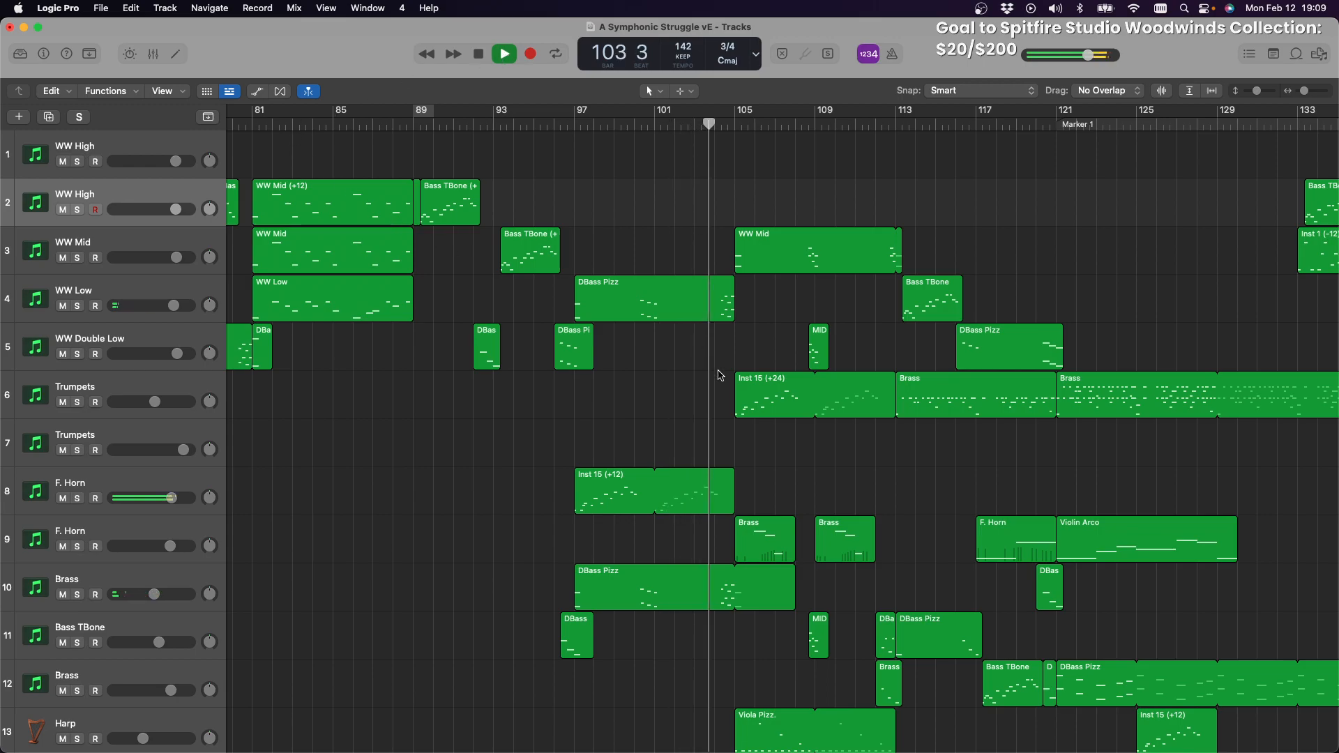
scroll(811, 416, left, 10)
scroll(811, 417, right, 15)
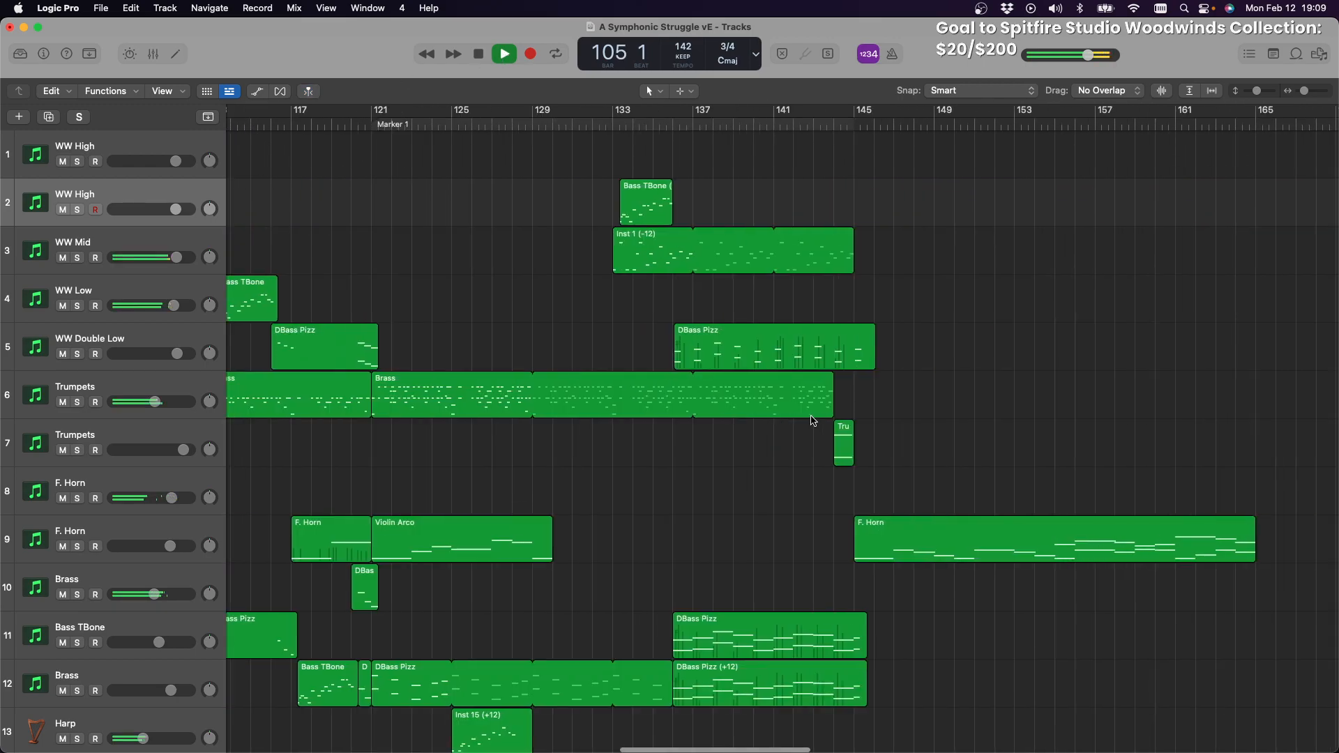
scroll(812, 417, left, 12)
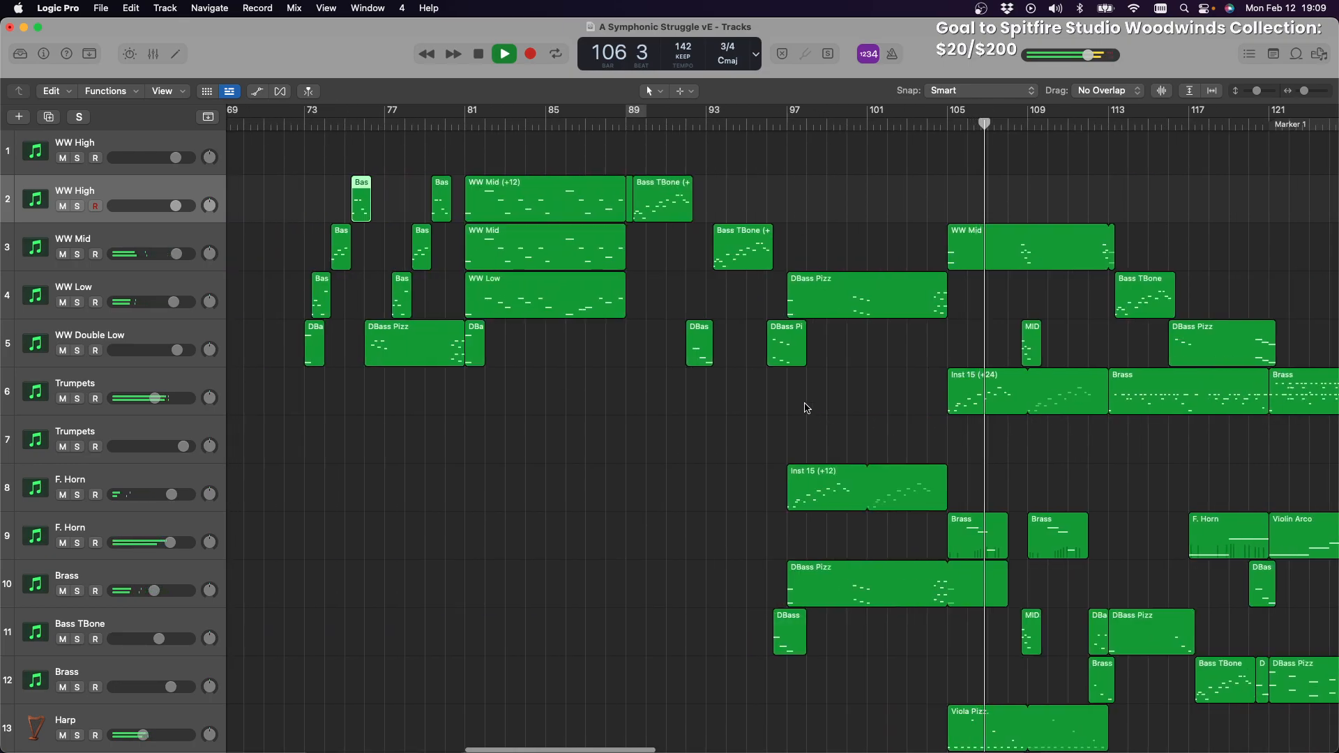
key(space)
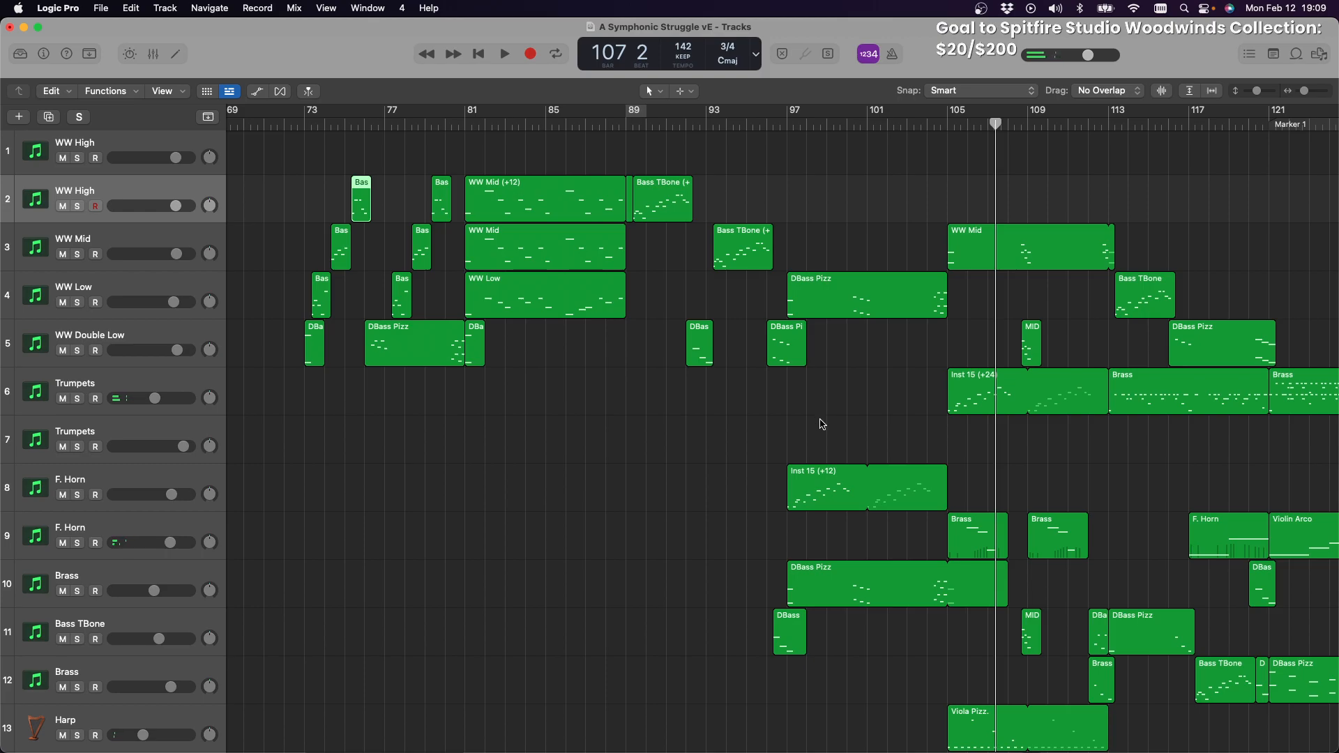
Replay the arrangement from bar 97 to bar 113 while watching the brass, harp and violin tracks, and stop playback
scroll(825, 425, down, 1)
scroll(826, 424, down, 2)
scroll(826, 425, down, 2)
scroll(826, 425, right, 2)
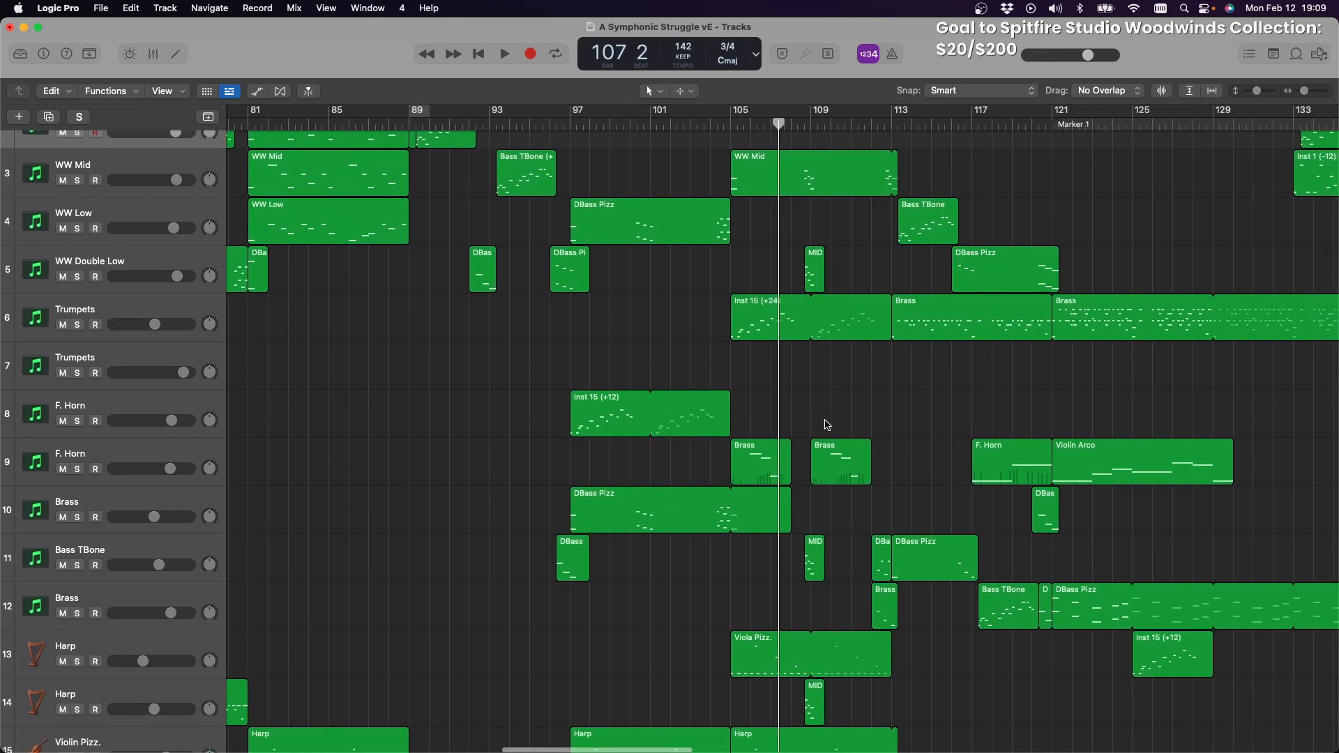
scroll(826, 425, left, 1)
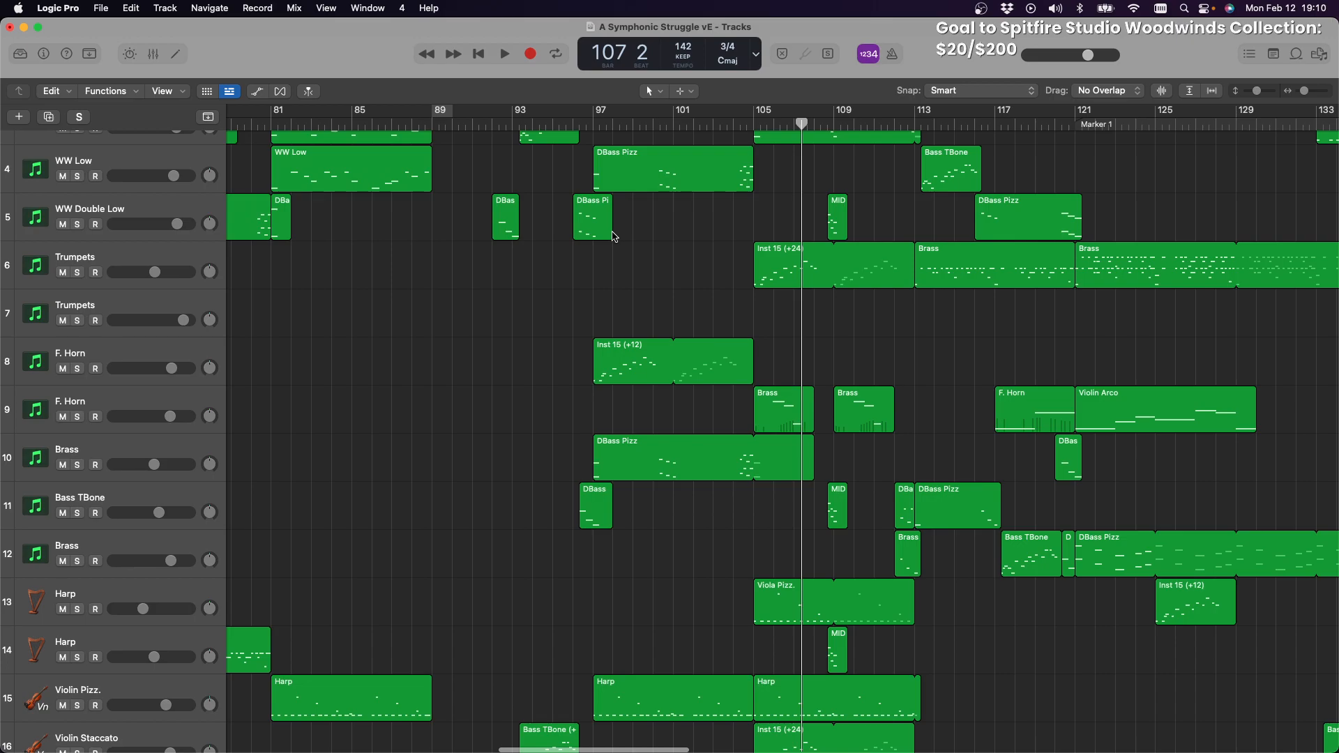
click(593, 125)
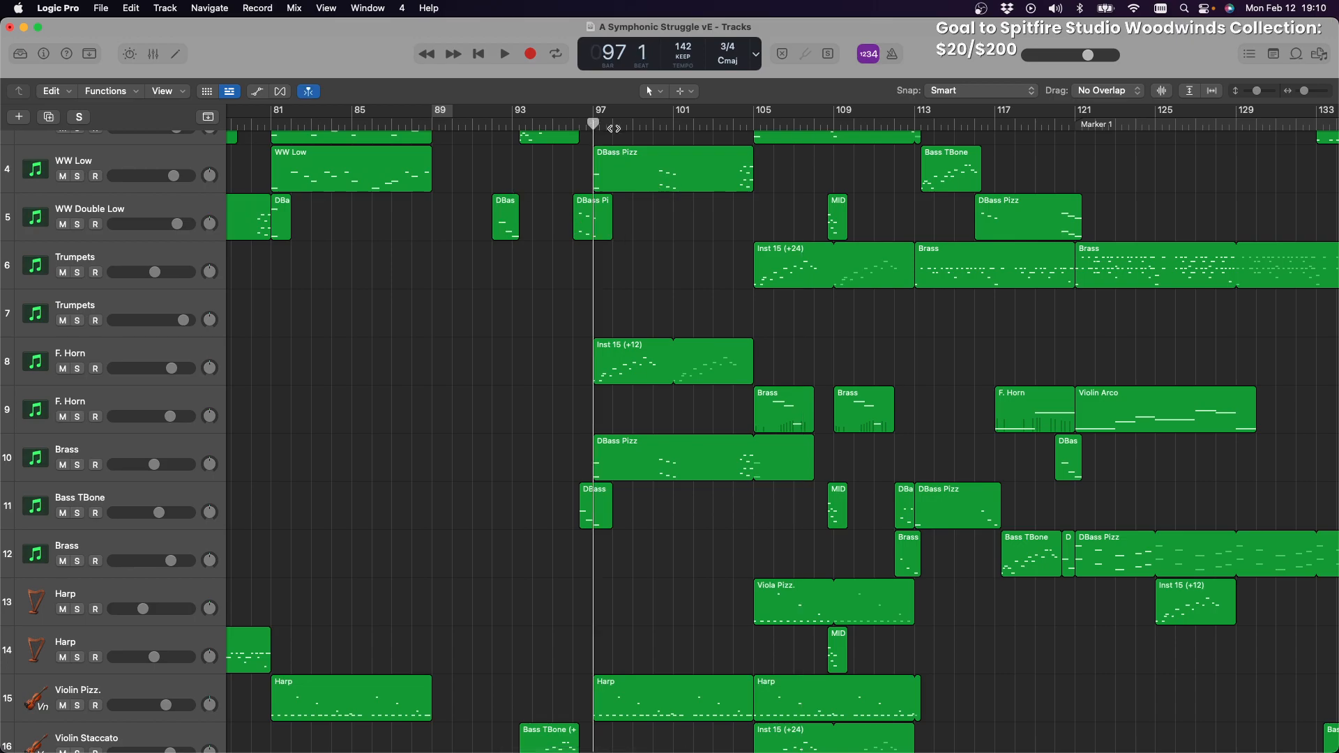
key(space)
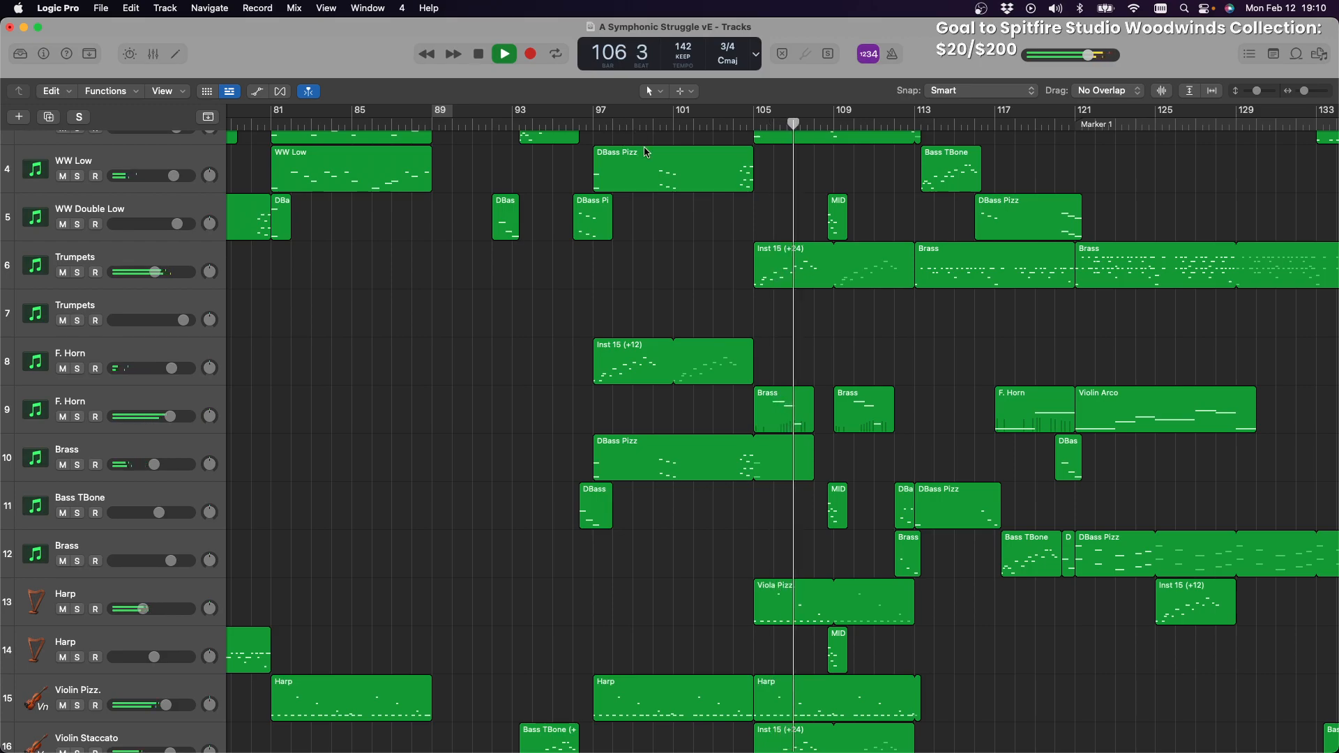
click(479, 55)
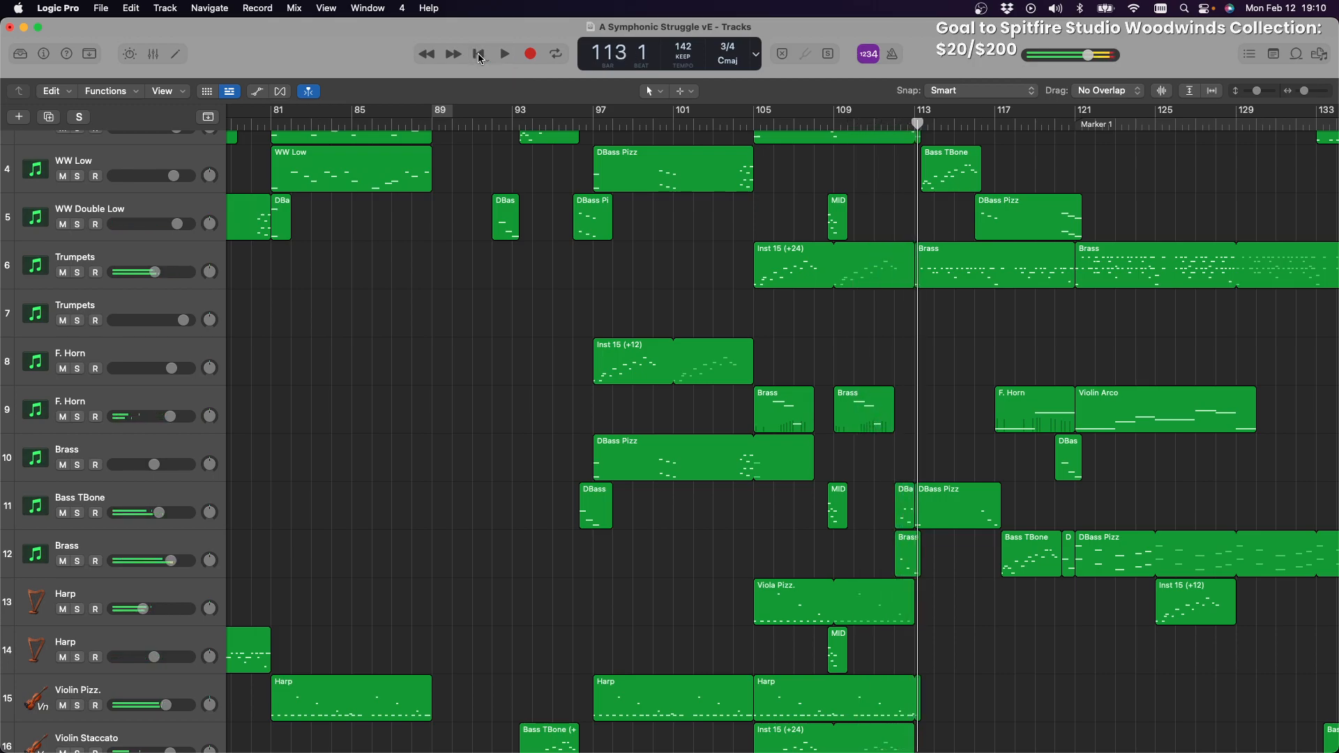
Place the playhead at bar 105 and examine the string and timpani regions around it
scroll(933, 237, down, 4)
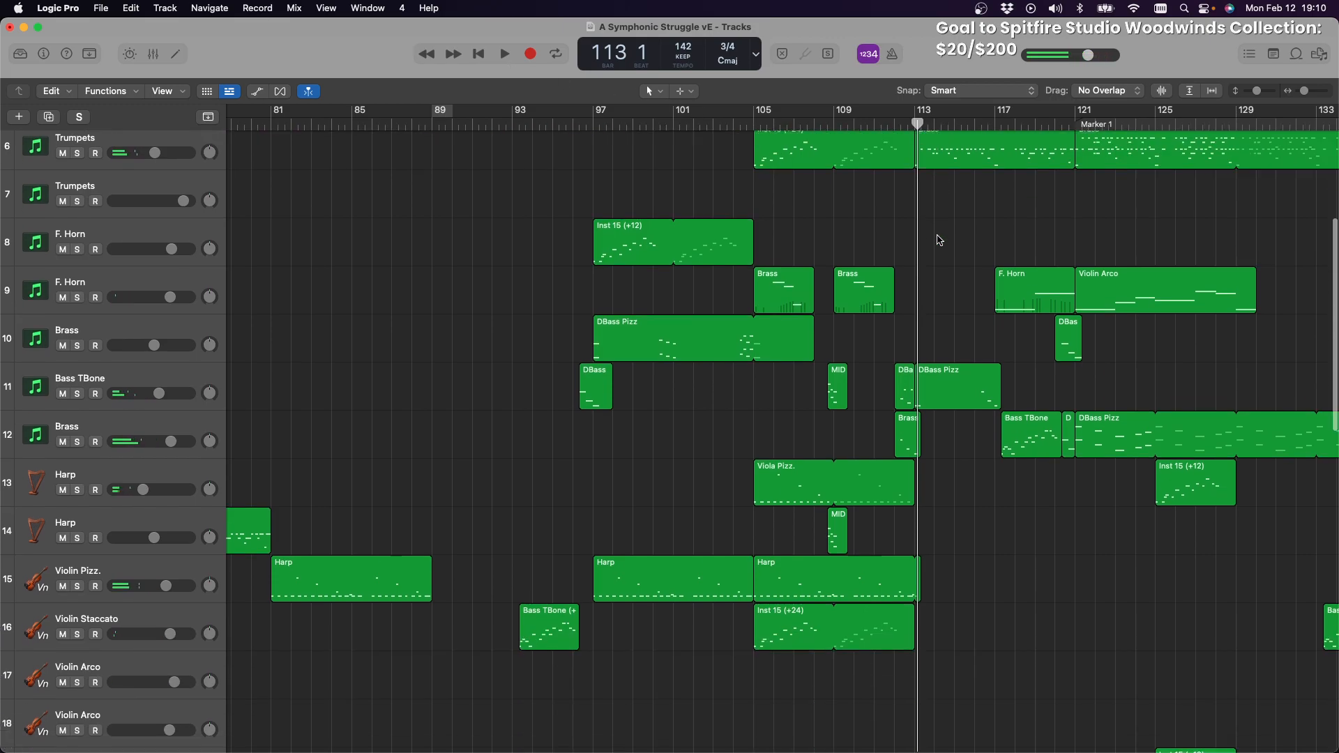
click(759, 122)
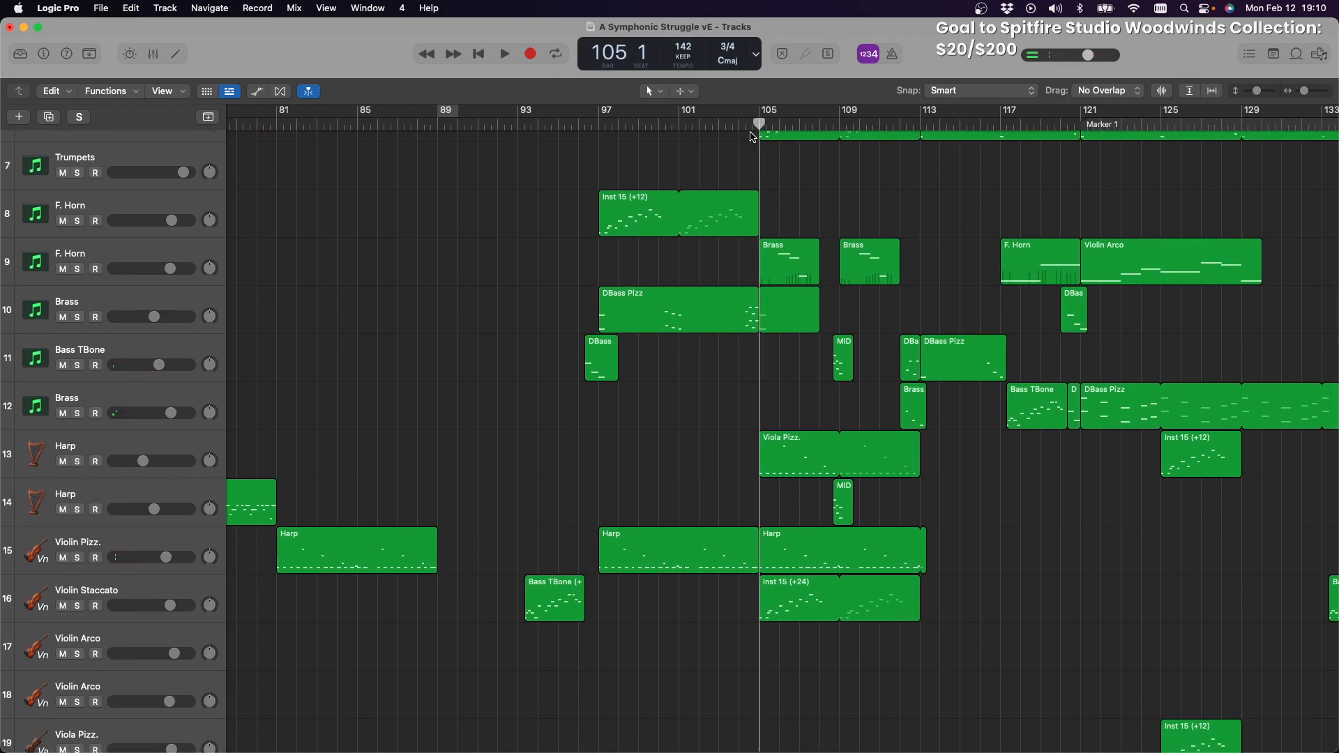
scroll(747, 136, right, 5)
scroll(721, 137, down, 4)
scroll(721, 137, down, 5)
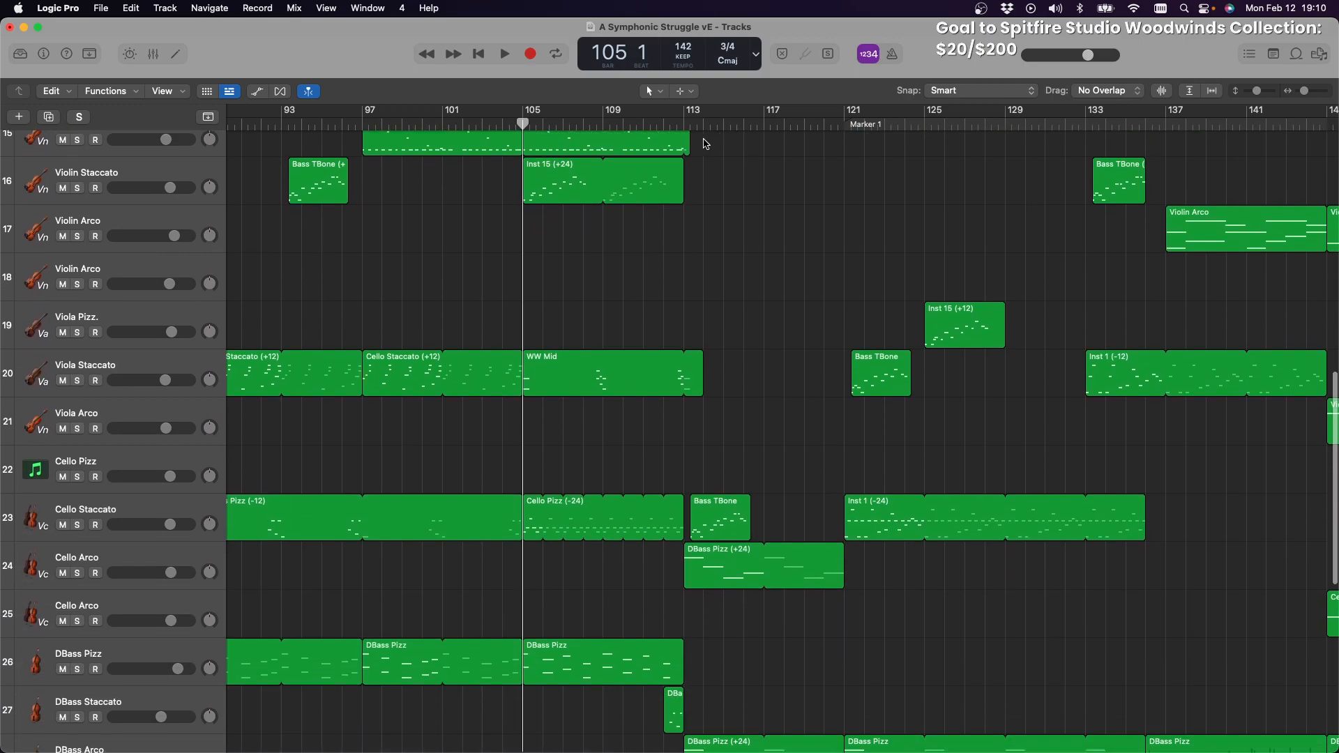
scroll(706, 144, down, 2)
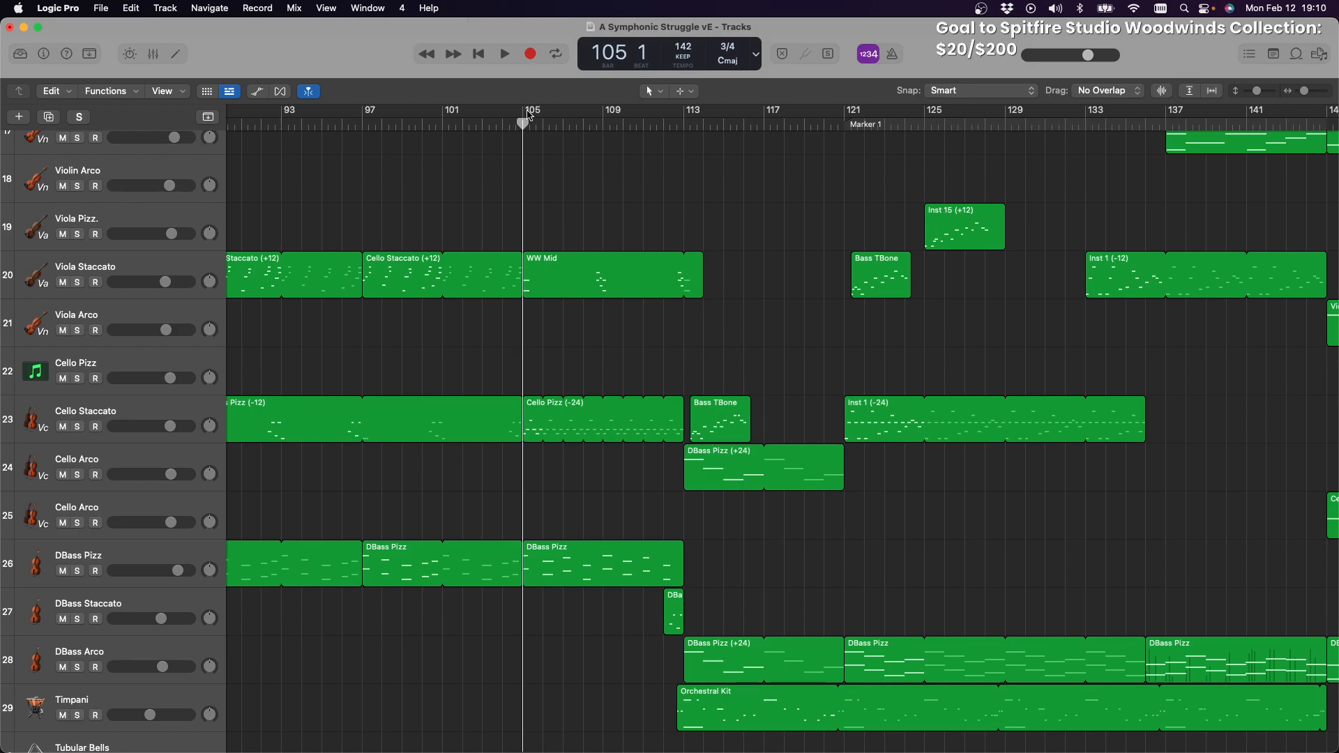
mouse_move(523, 124)
mouse_down()
mouse_move(484, 123)
mouse_move(522, 123)
mouse_up()
Switch to the Music app, play A Symphonic Struggle v9.2 from its start, and pause it
key(super+Tab)
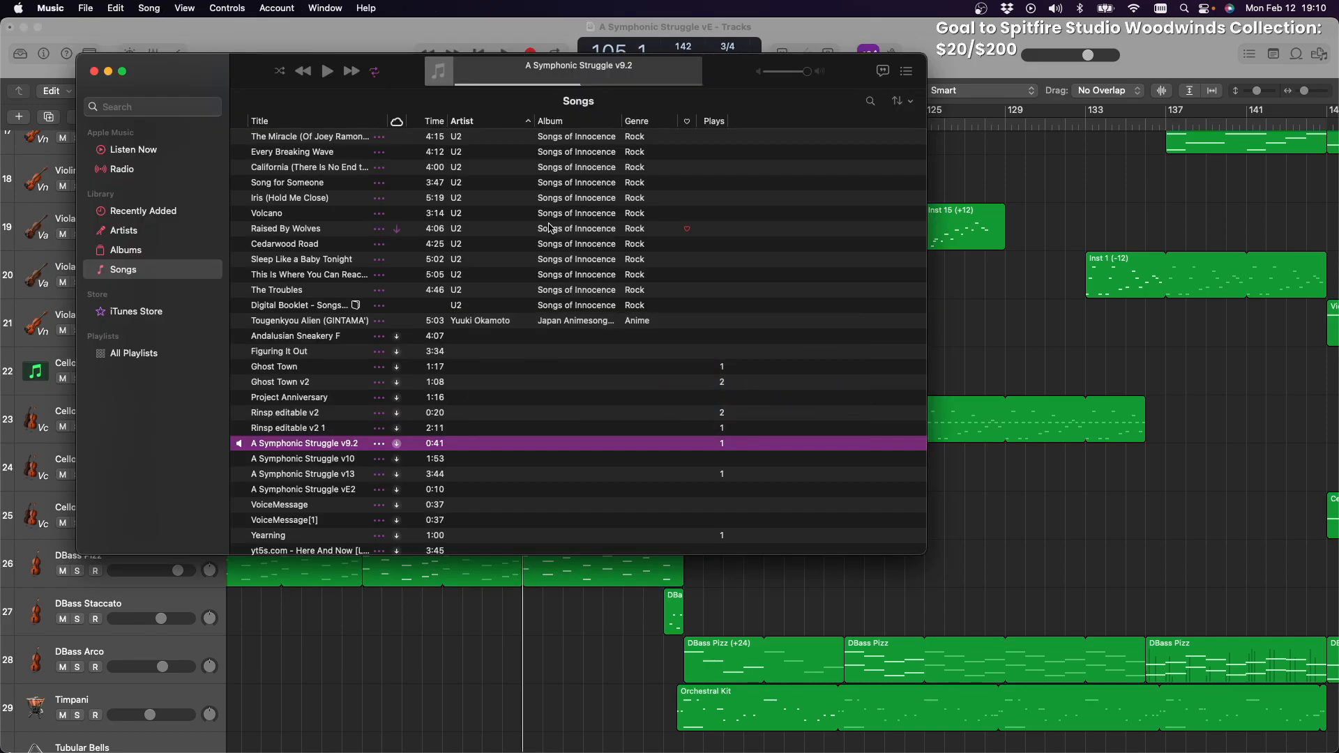
scroll(544, 198, down, 1)
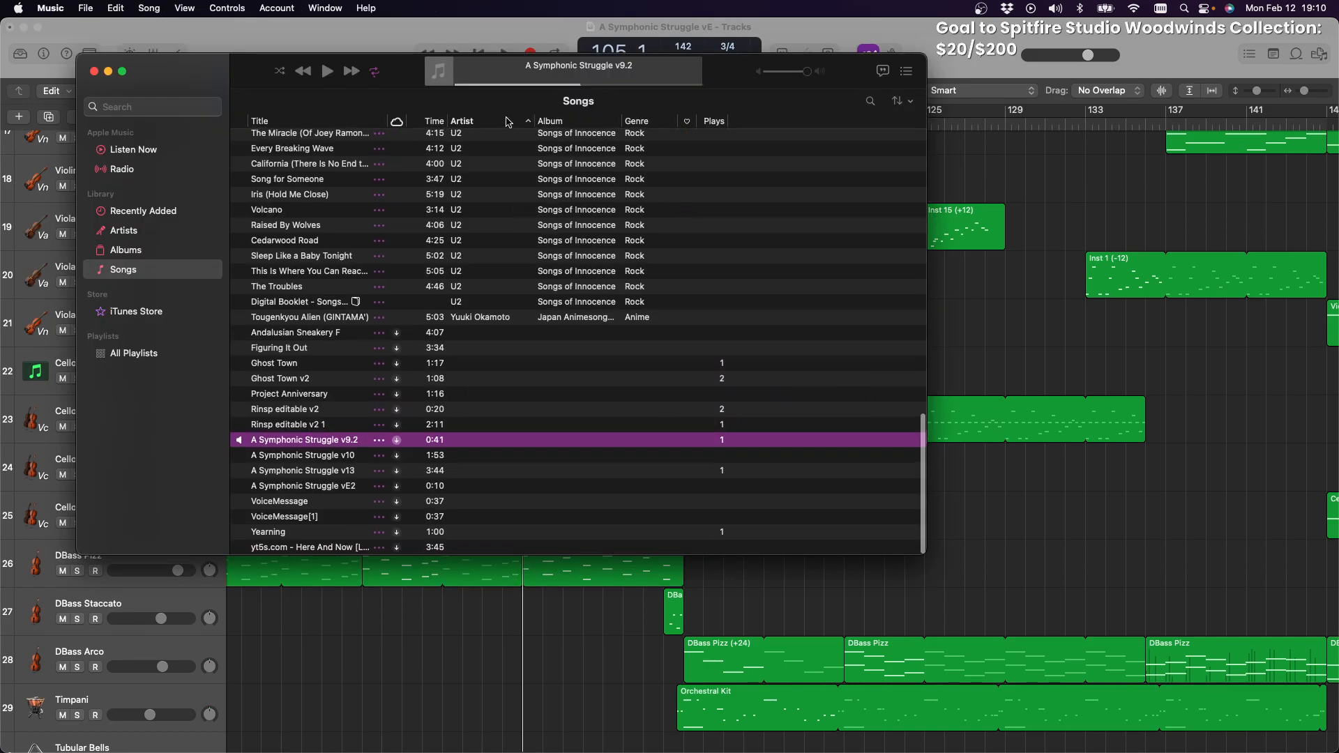
click(327, 72)
click(458, 83)
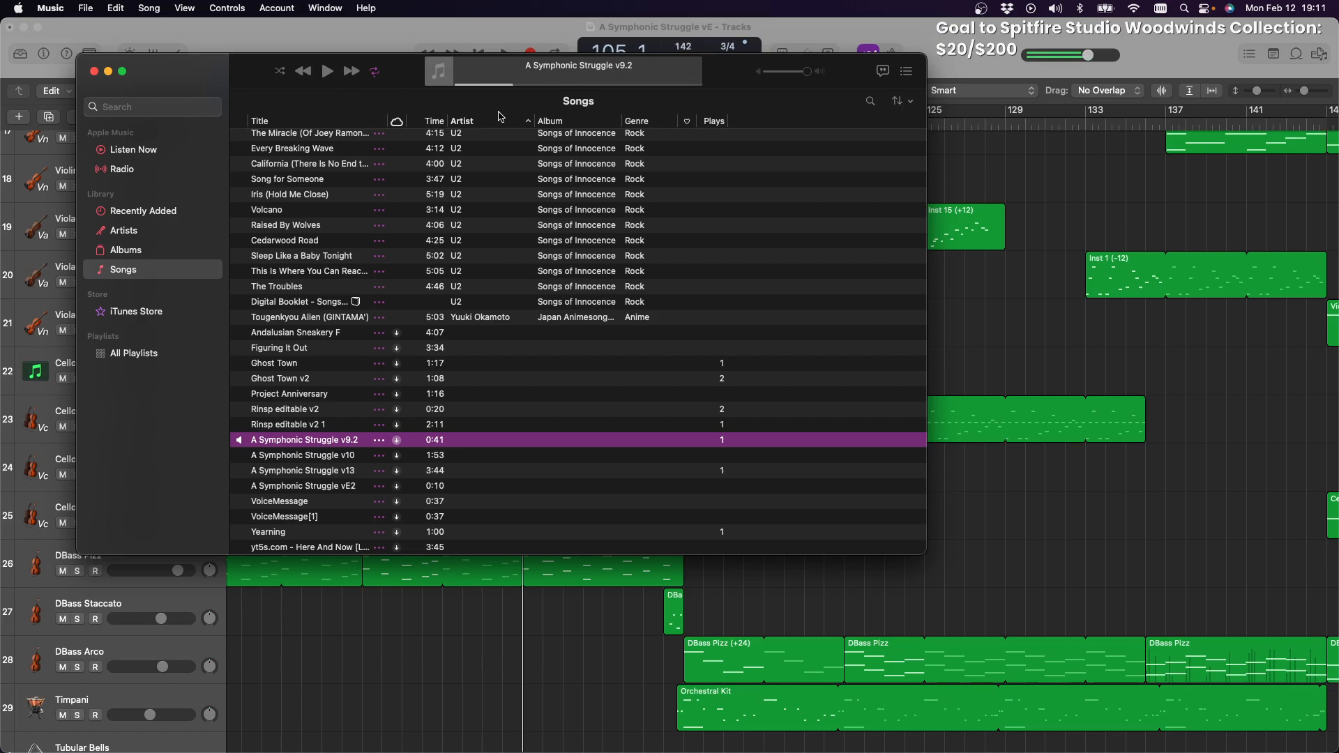
Switch back to Logic Pro and select the DBass Pizz track among the lower strings
click(494, 649)
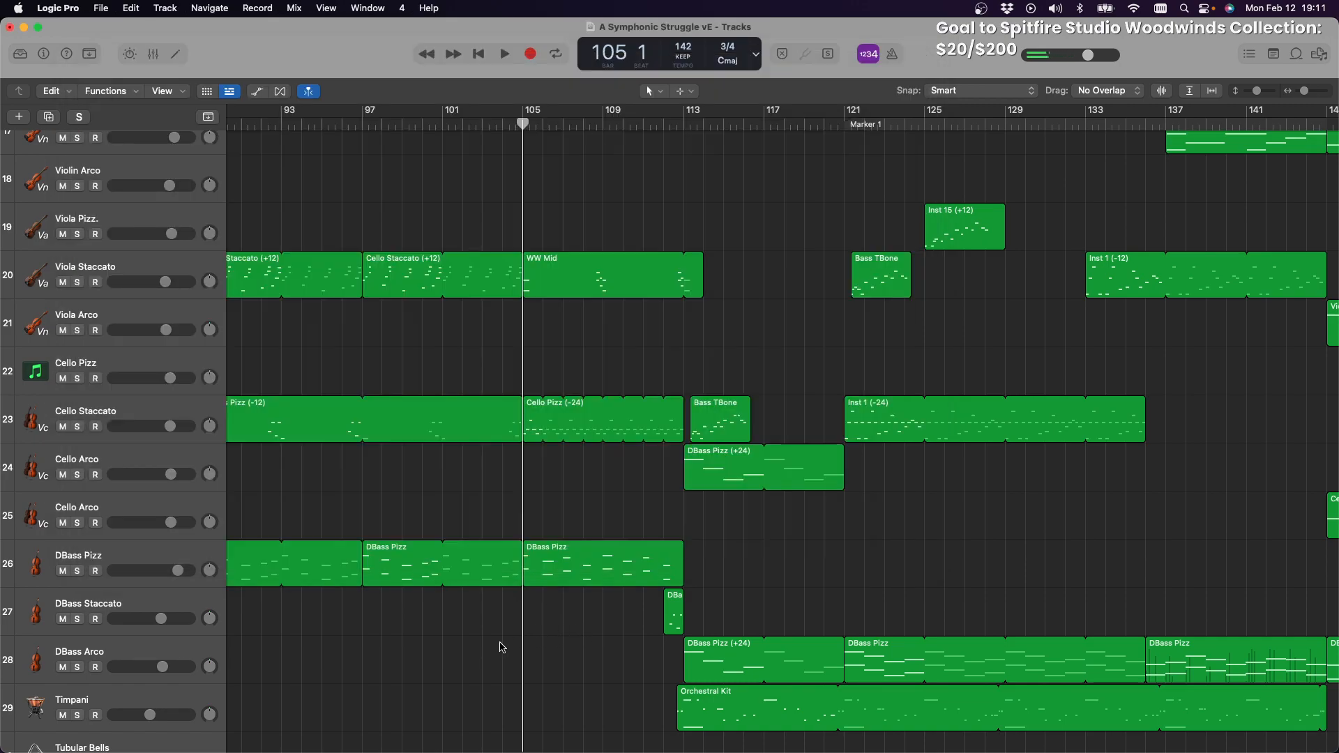
scroll(496, 648, down, 10)
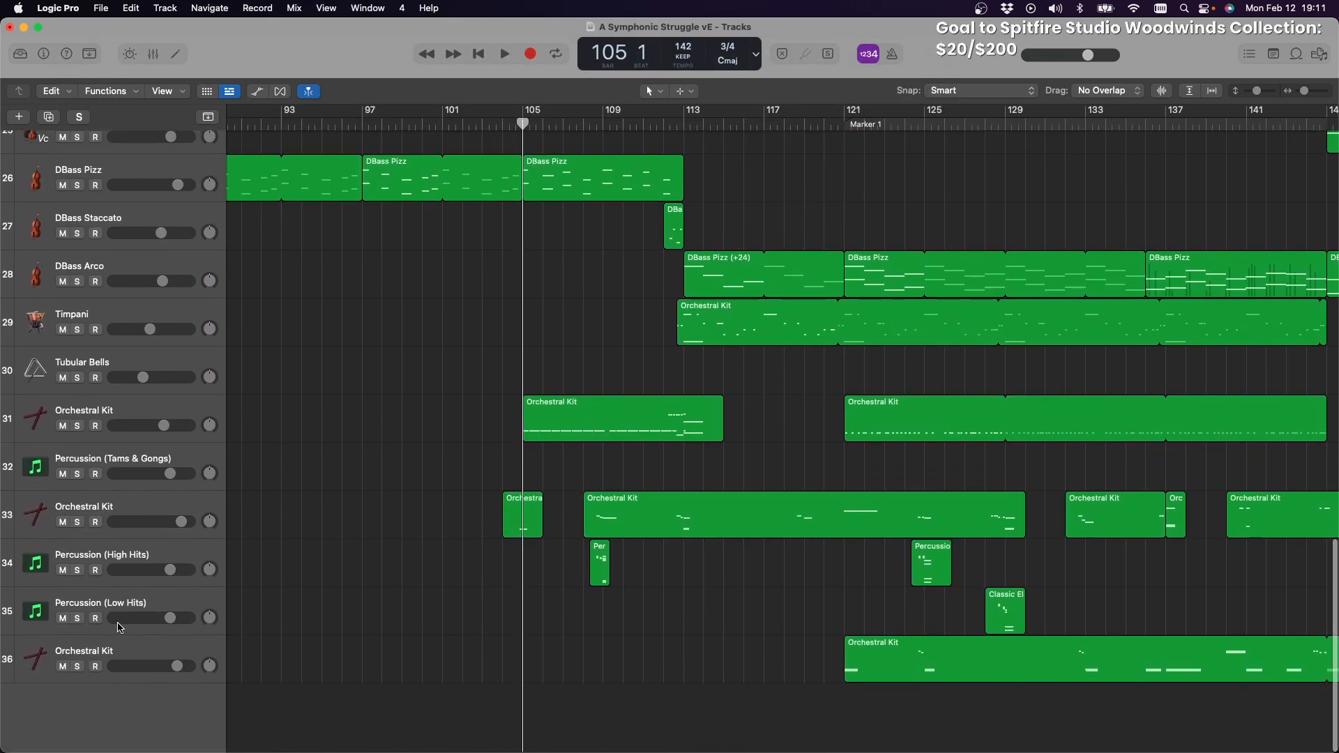
scroll(96, 457, up, 5)
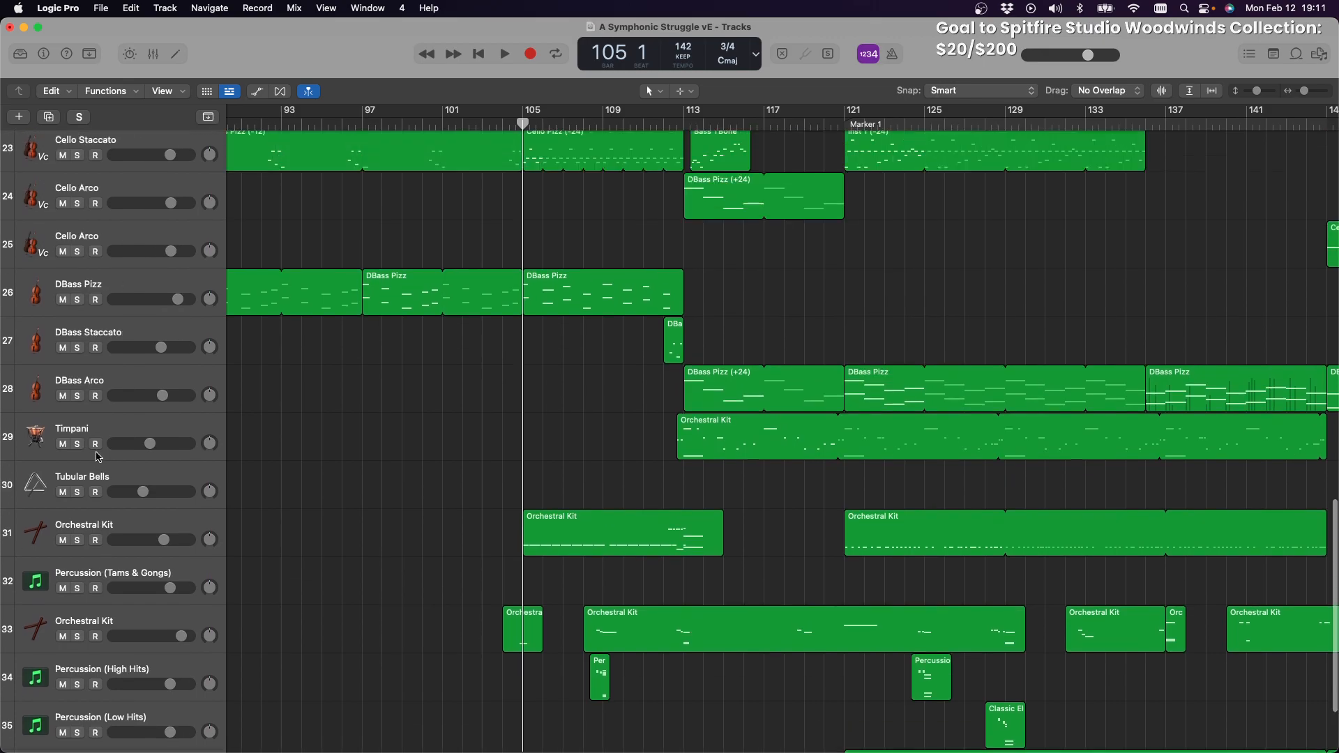
click(99, 412)
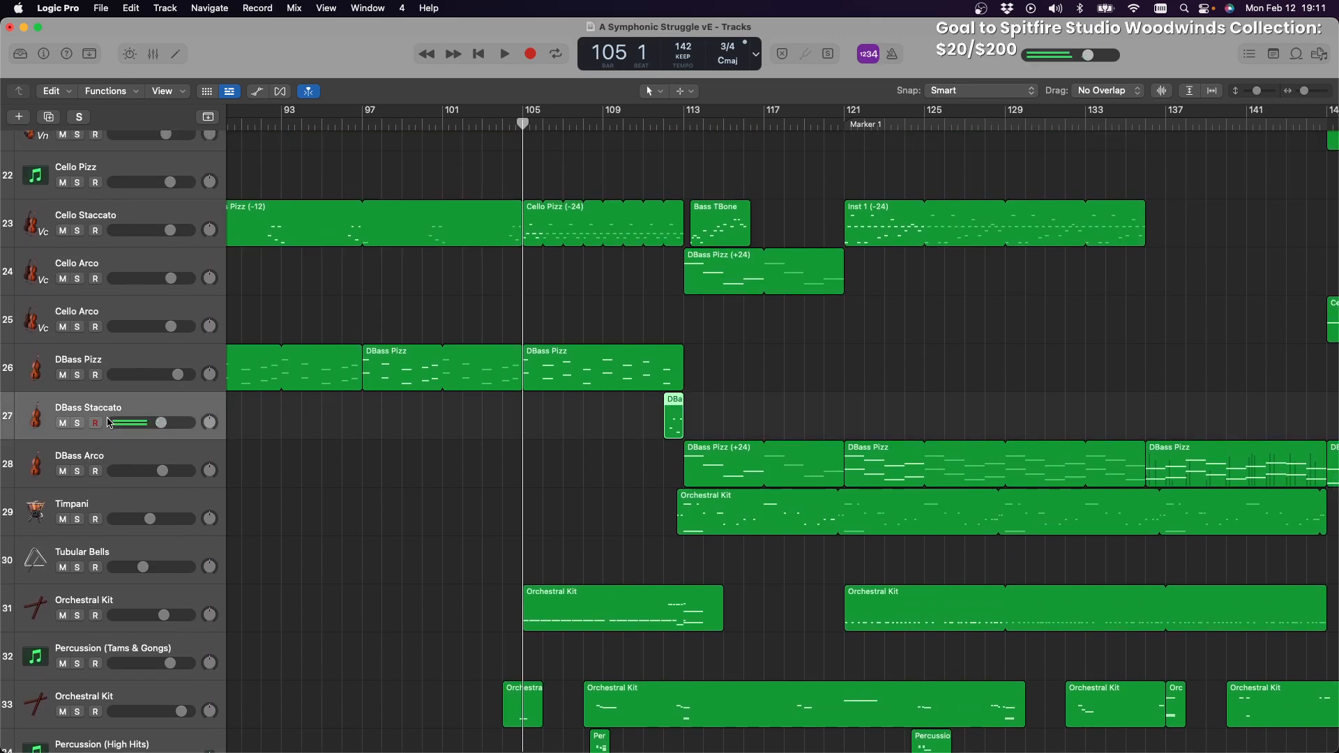
click(115, 360)
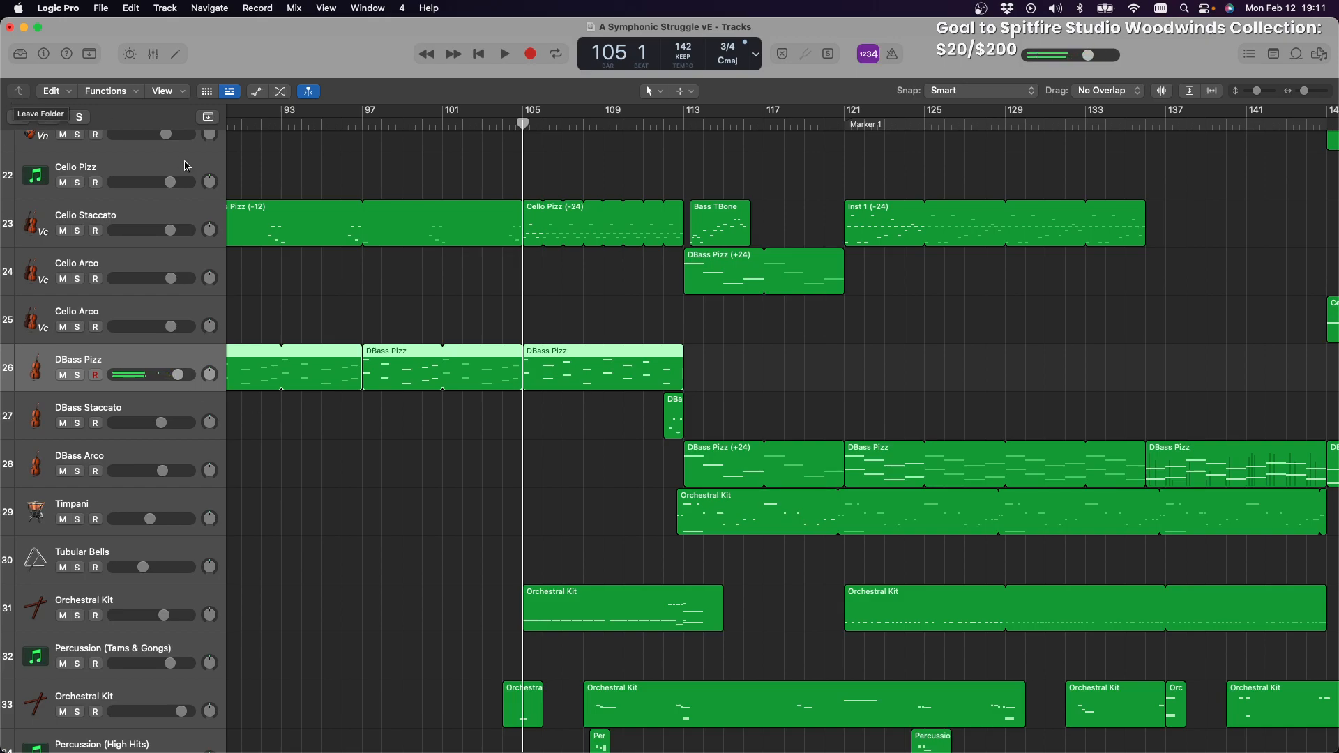
scroll(656, 290, down, 5)
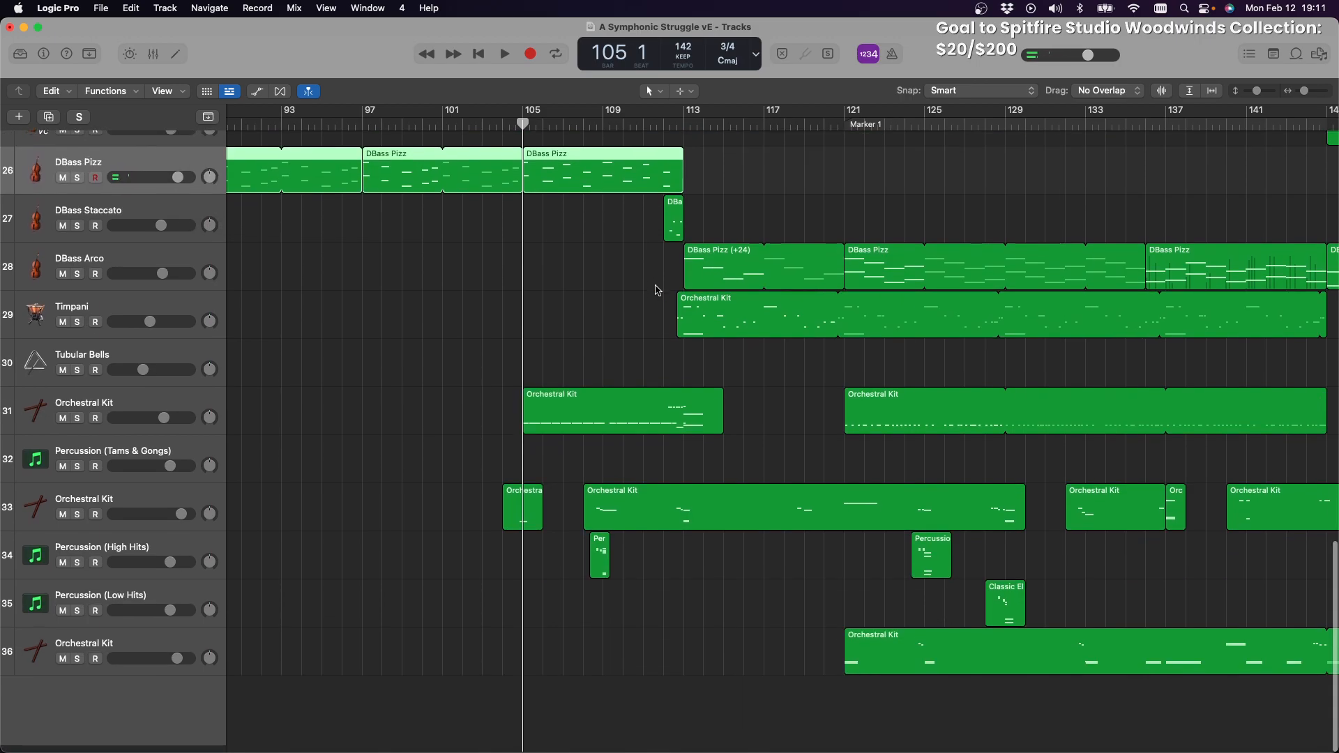
scroll(649, 286, up, 5)
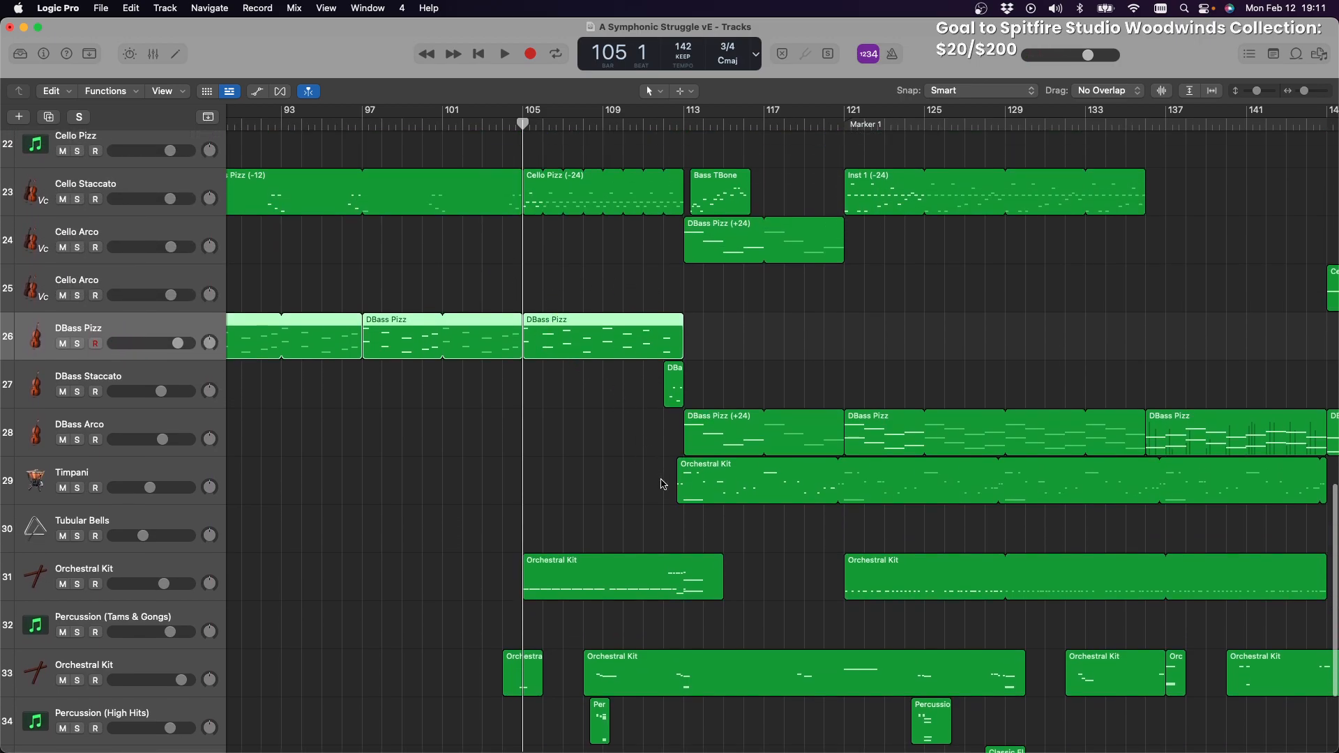
Open the DBass Pizz region starting at bar 105 in the piano roll and audition its opening C2 and C1 notes
double_click(554, 342)
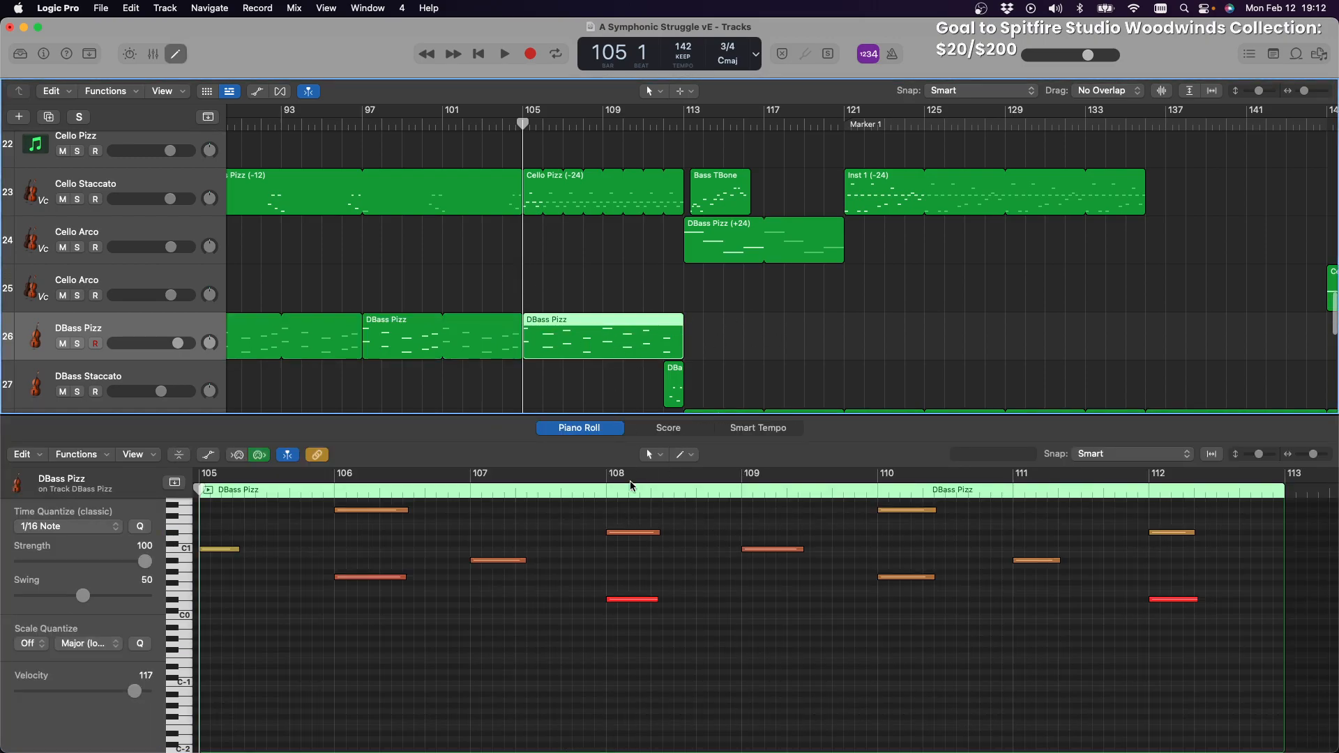
scroll(639, 479, left, 5)
scroll(523, 544, up, 3)
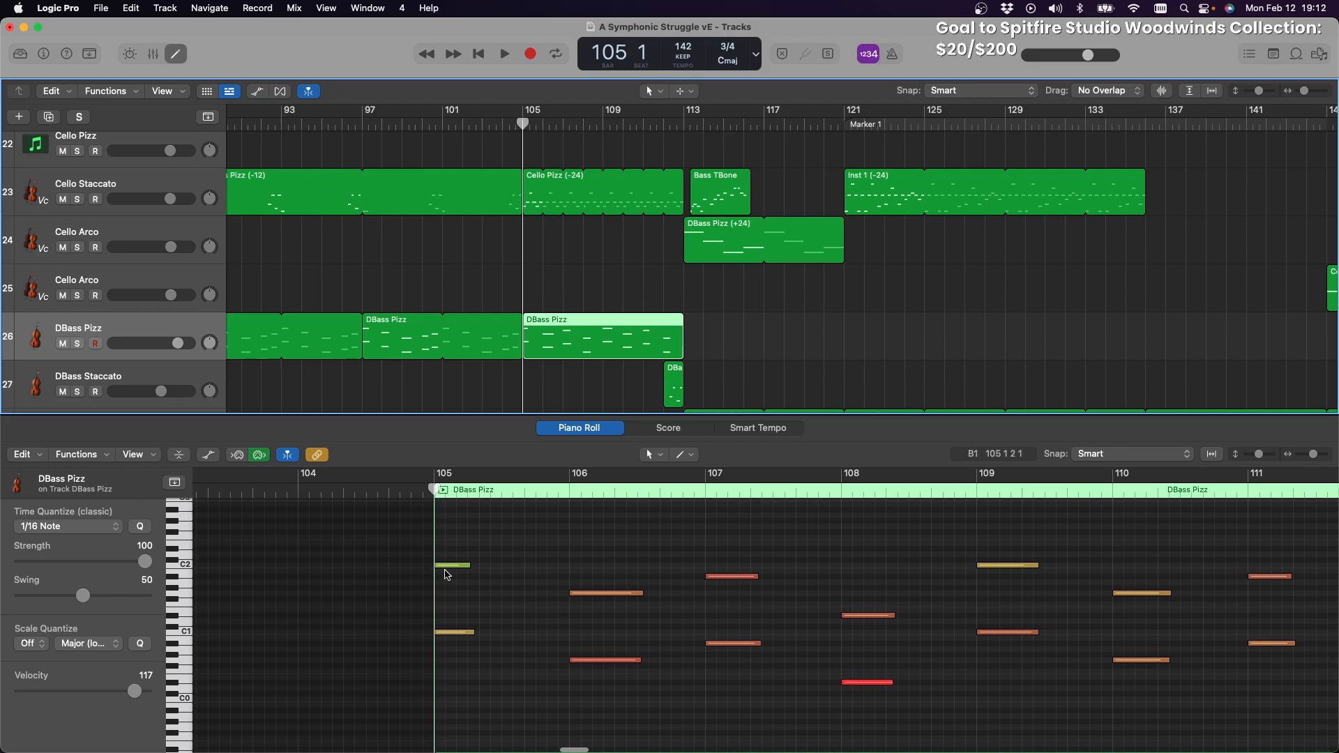
click(448, 567)
click(451, 633)
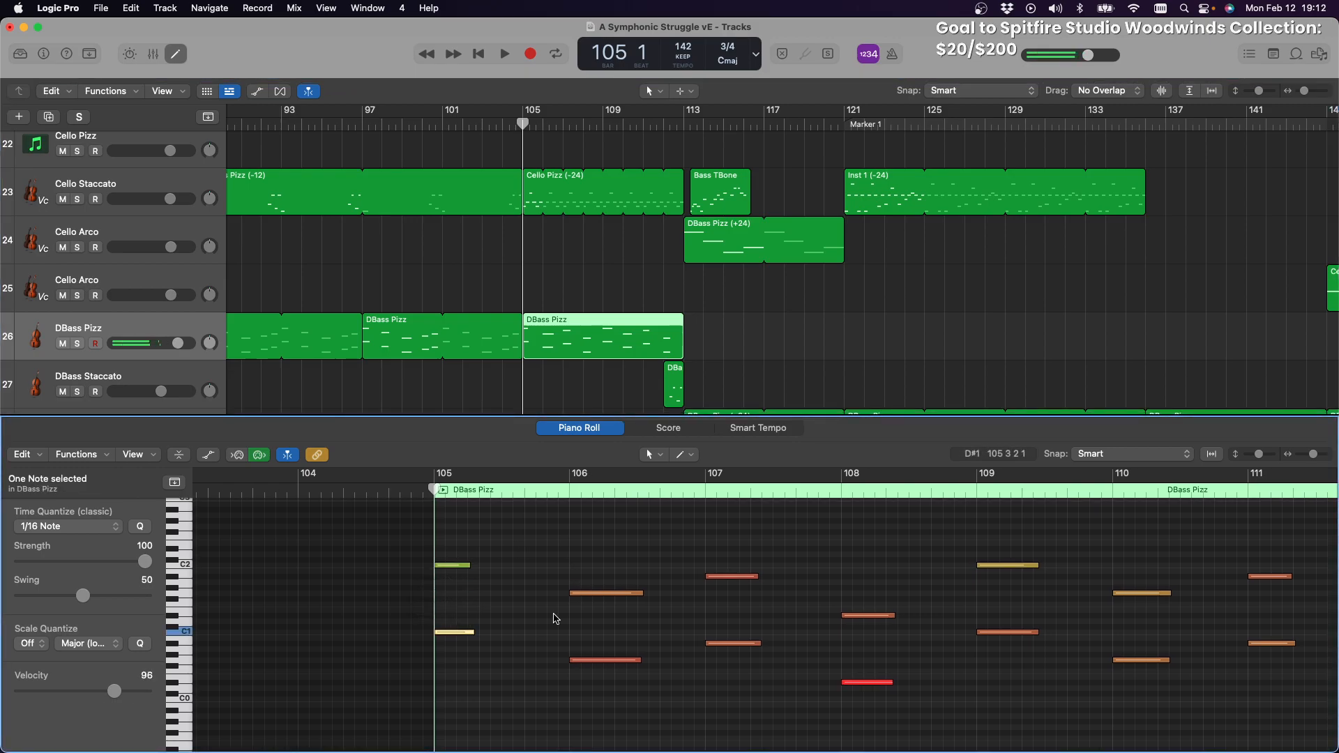
Raise the four notes at bars 106 and 107 by seven semitones, putting the bar 106 pair on D2 and D1
drag(599, 552, 653, 697)
drag(603, 549, 733, 697)
scroll(767, 708, up, 2)
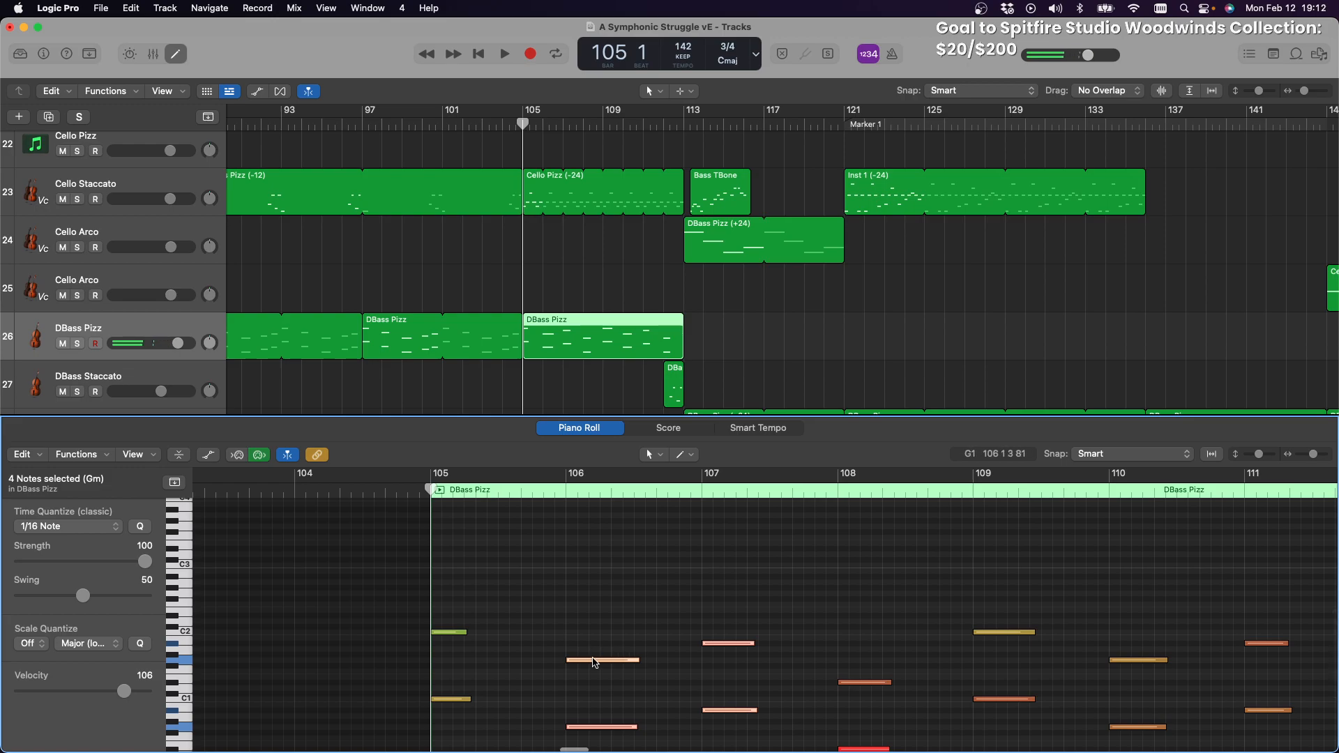
drag(594, 661, 594, 632)
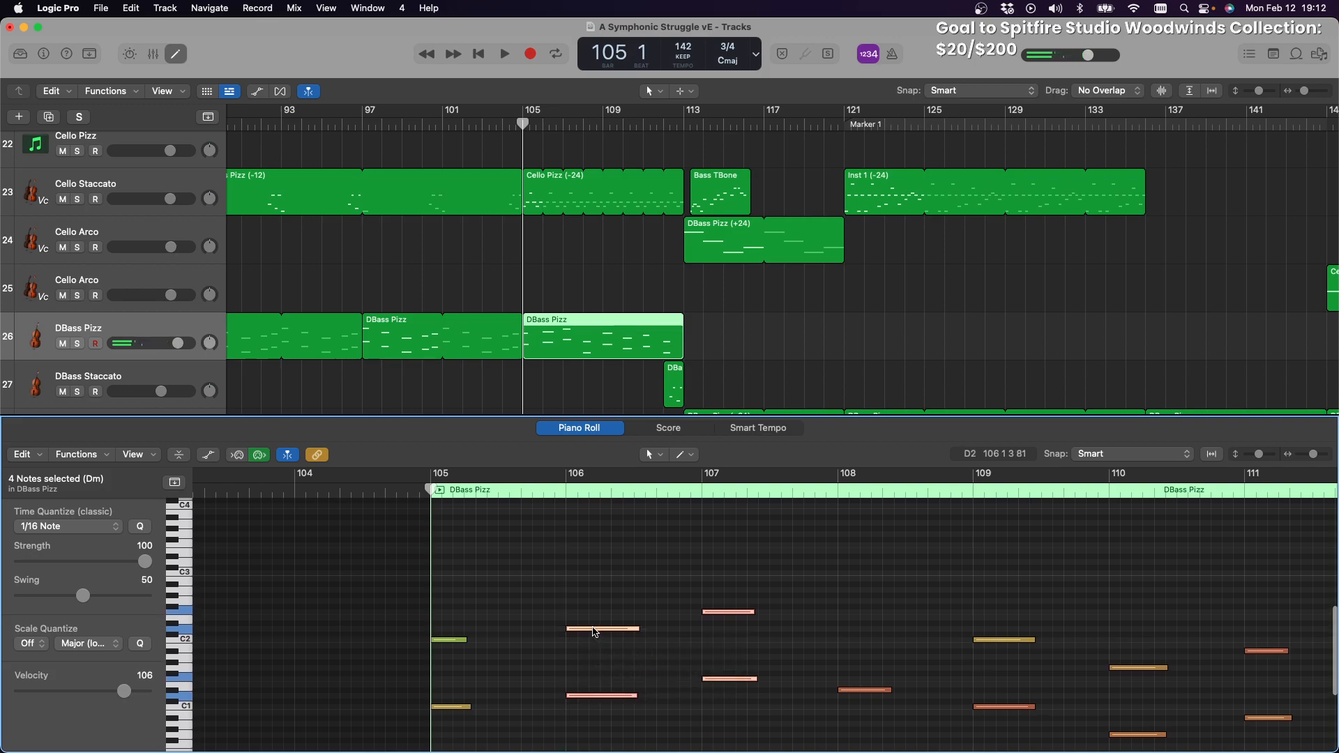
Lower the two bar 107 notes by two semitones to D#2 and D#1
drag(699, 594, 746, 720)
scroll(746, 720, right, 3)
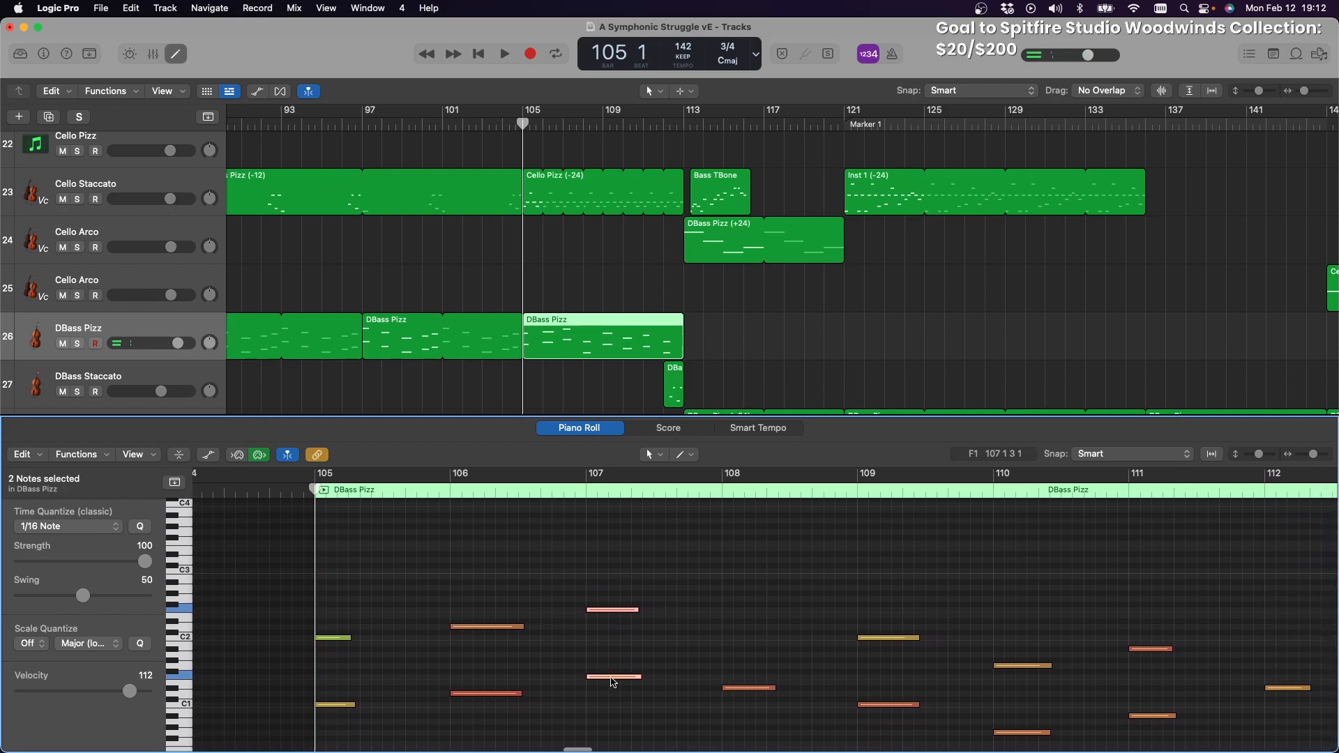
drag(611, 678, 613, 687)
Raise the two notes at bar 108 to F2 and F1
scroll(773, 682, up, 2)
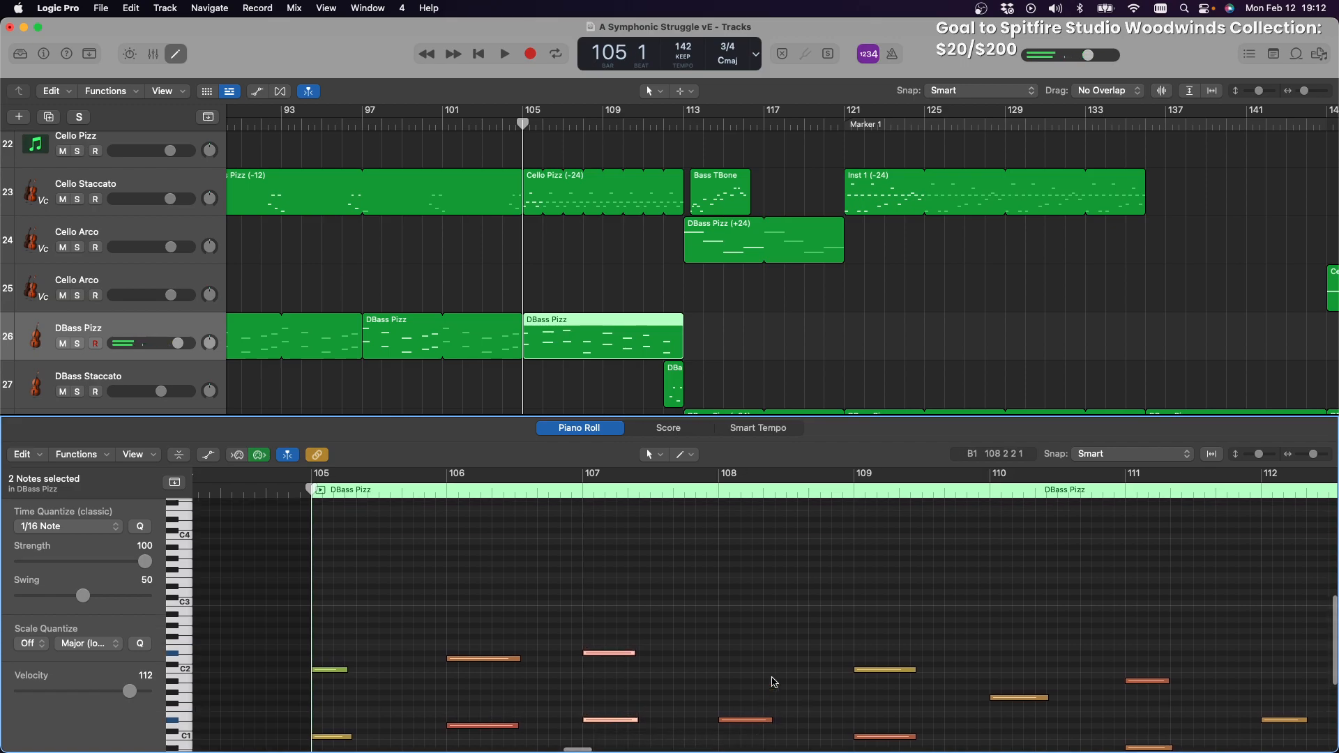
scroll(773, 682, right, 2)
scroll(772, 681, down, 5)
drag(695, 590, 727, 726)
scroll(733, 714, up, 5)
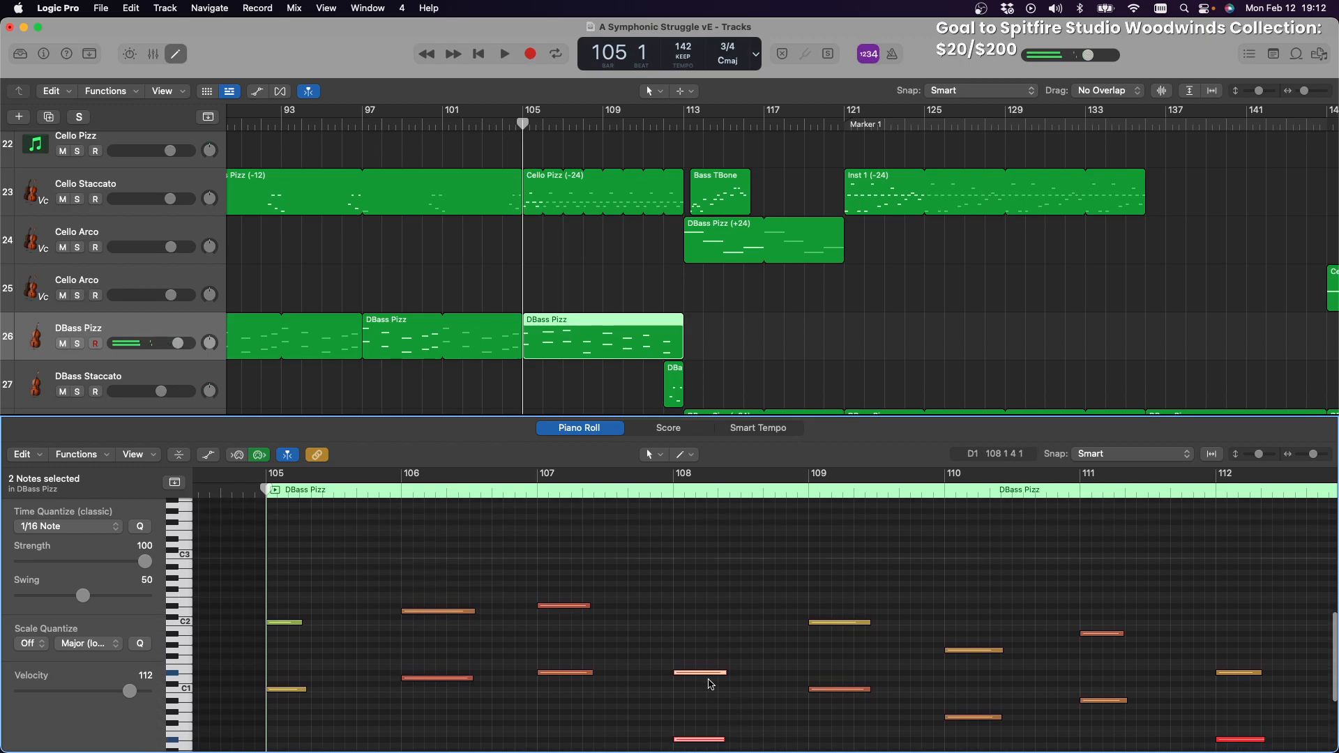
drag(705, 674, 706, 595)
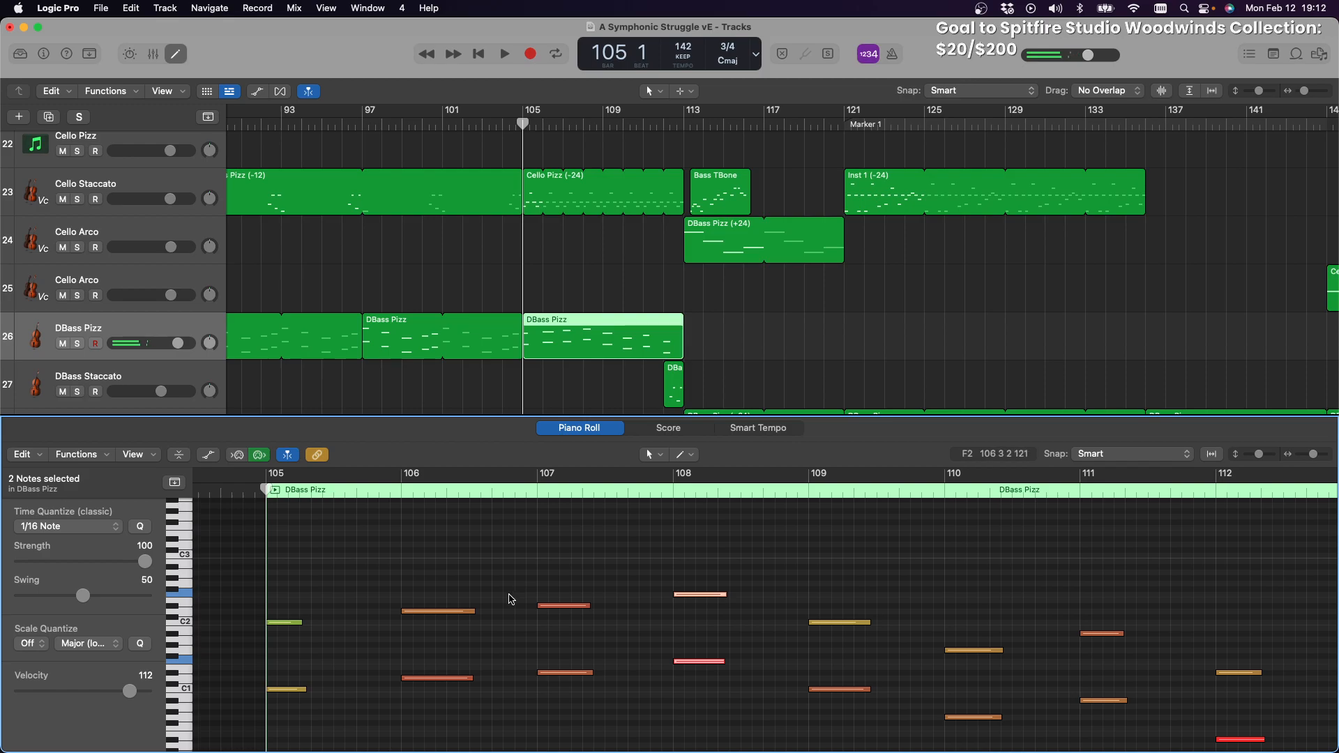
Play back the pizzicato double bass line from bar 105 and audition its low C1 note at bar 109
click(504, 54)
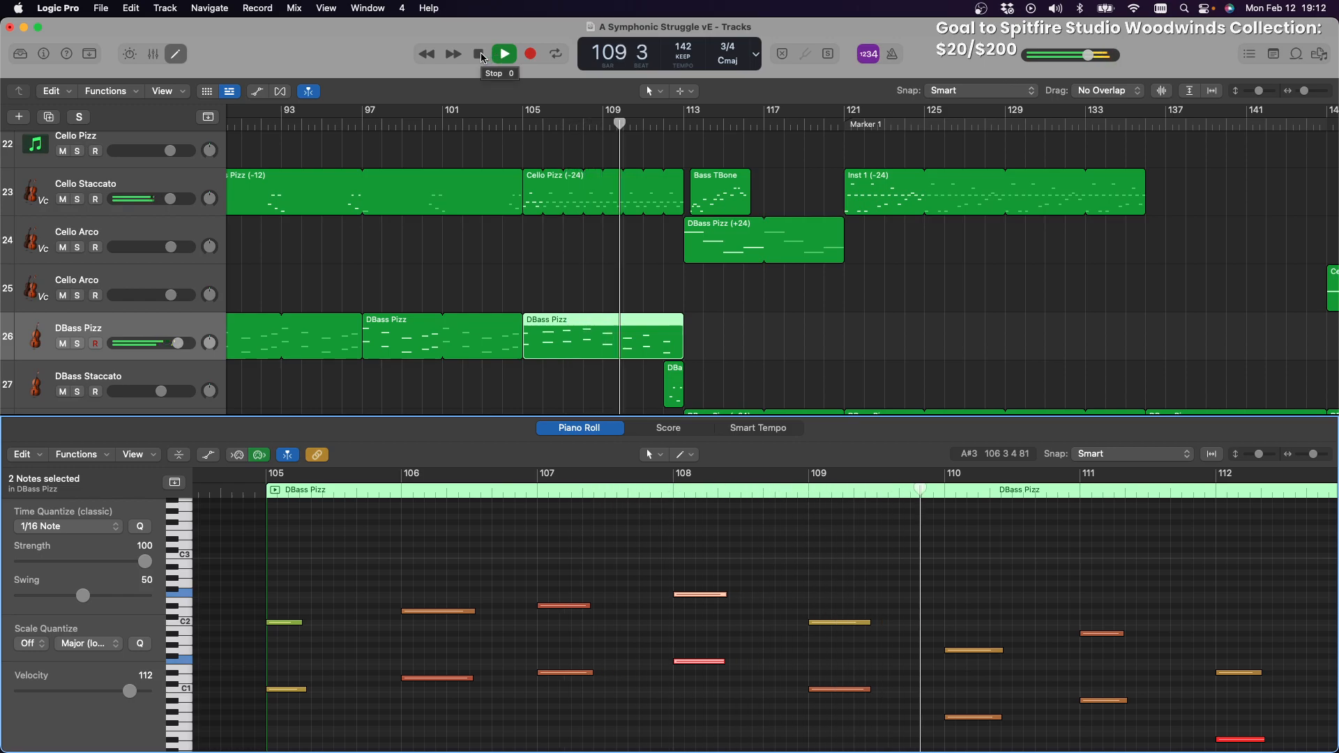
click(482, 56)
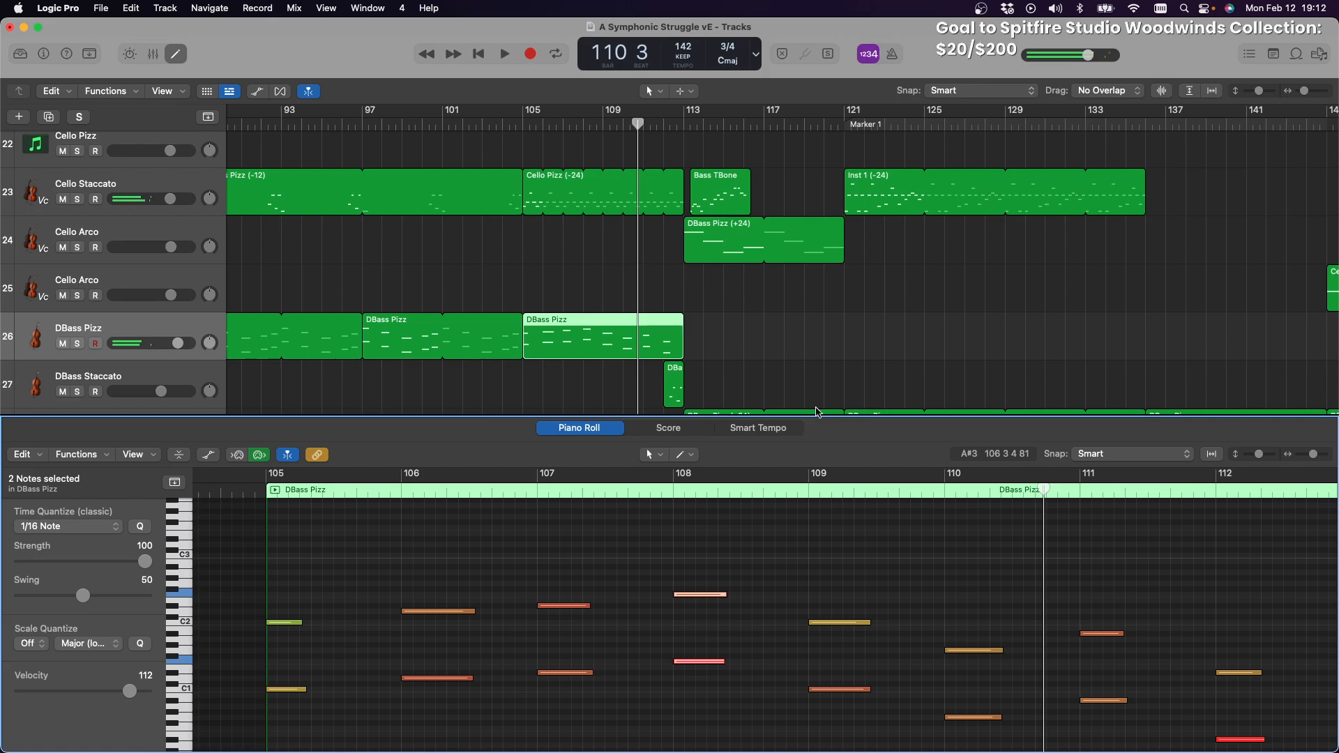
scroll(863, 556, down, 3)
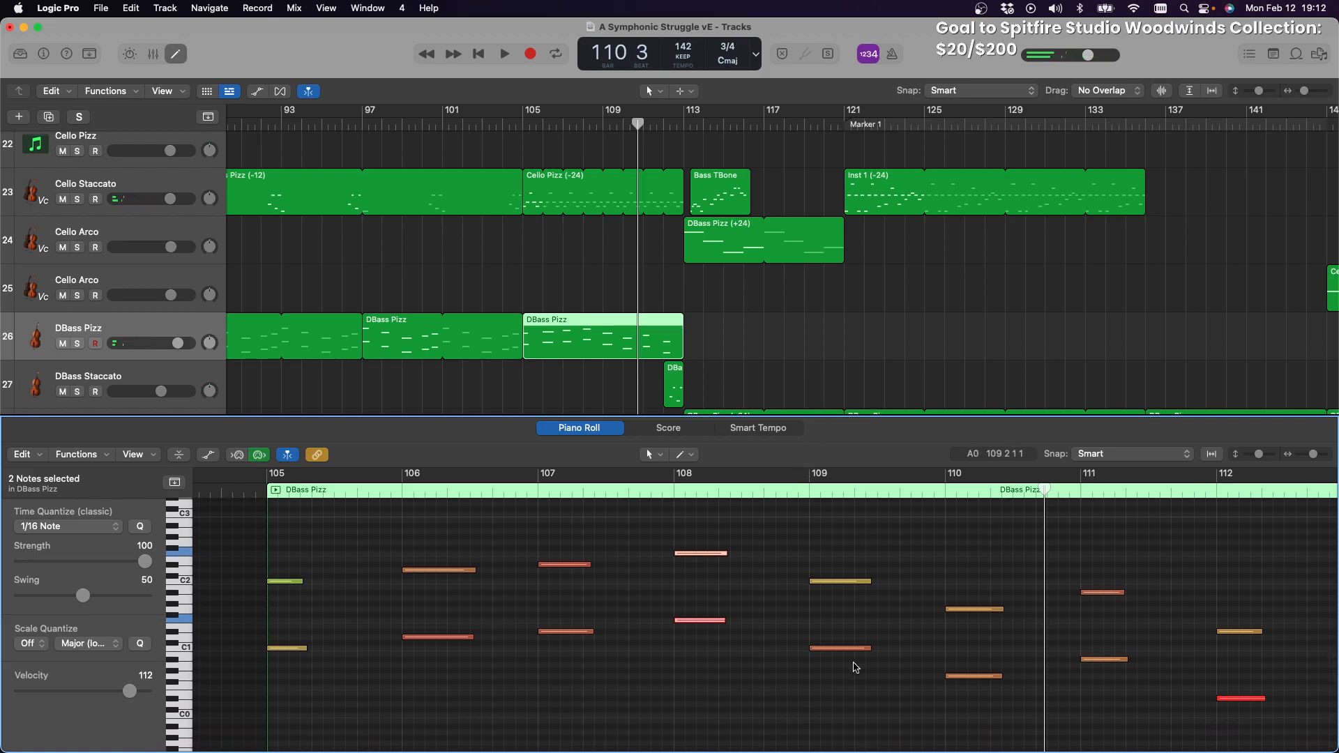
scroll(843, 646, down, 1)
click(843, 642)
scroll(863, 647, right, 1)
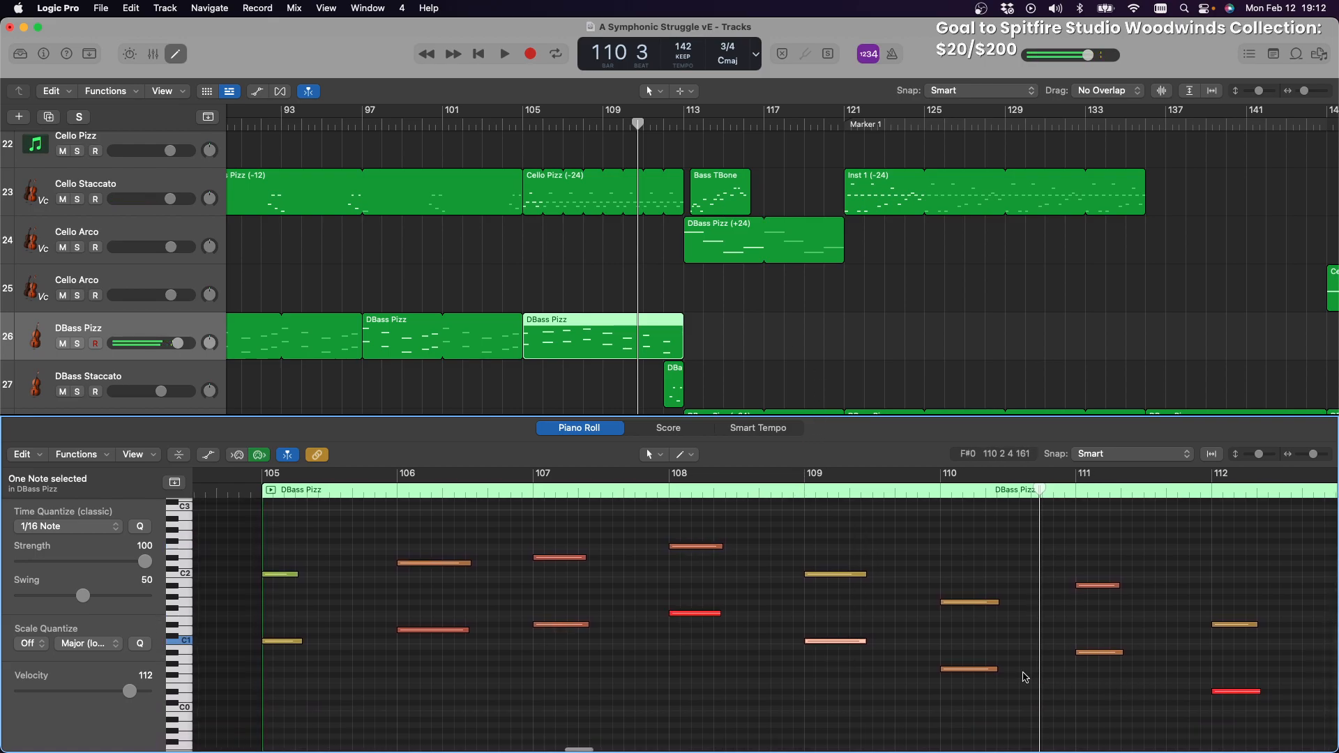
Raise the two notes at bar 110 to D2 and D1
scroll(1032, 593, up, 1)
scroll(1023, 601, right, 1)
scroll(1011, 600, right, 5)
scroll(1009, 598, down, 2)
drag(763, 536, 750, 614)
Raise the two bar 111 notes to D#2 and D#1, and select the pair at bar 112
drag(911, 674, 886, 548)
scroll(889, 621, right, 3)
scroll(882, 622, up, 3)
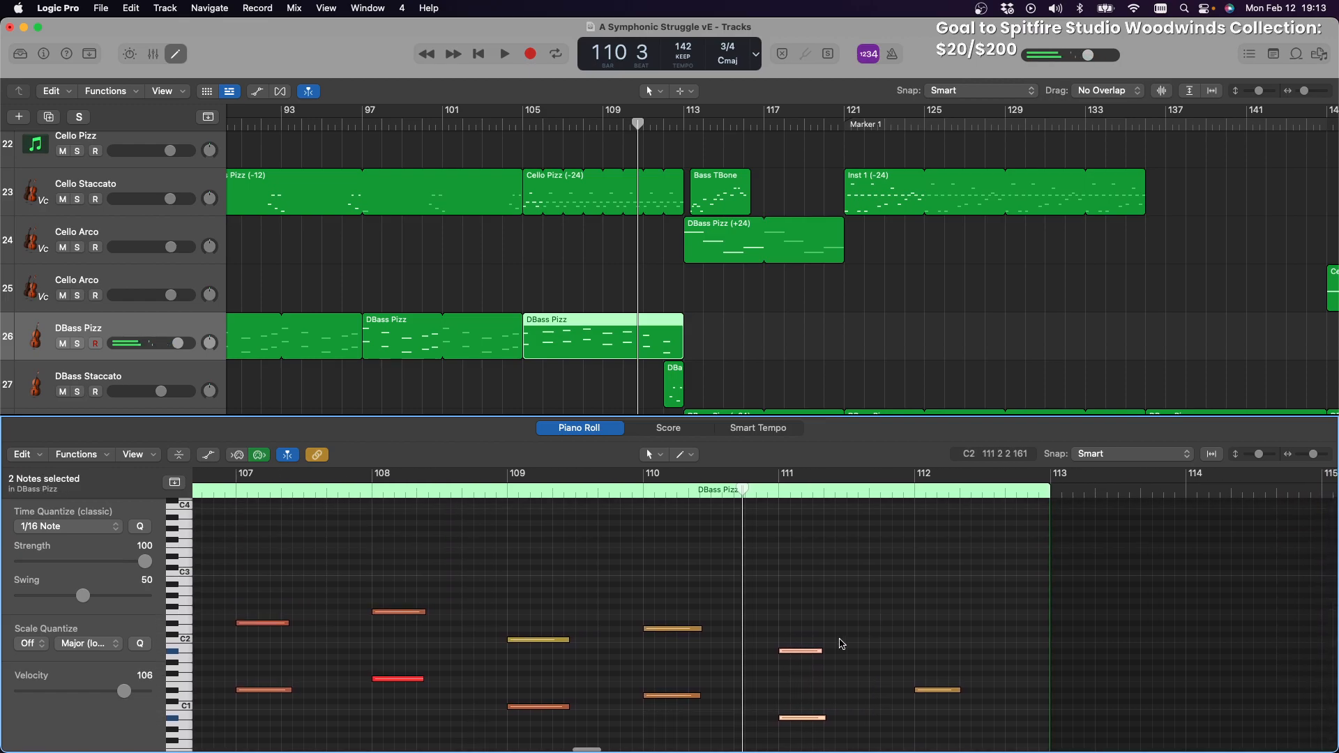
drag(791, 652, 790, 625)
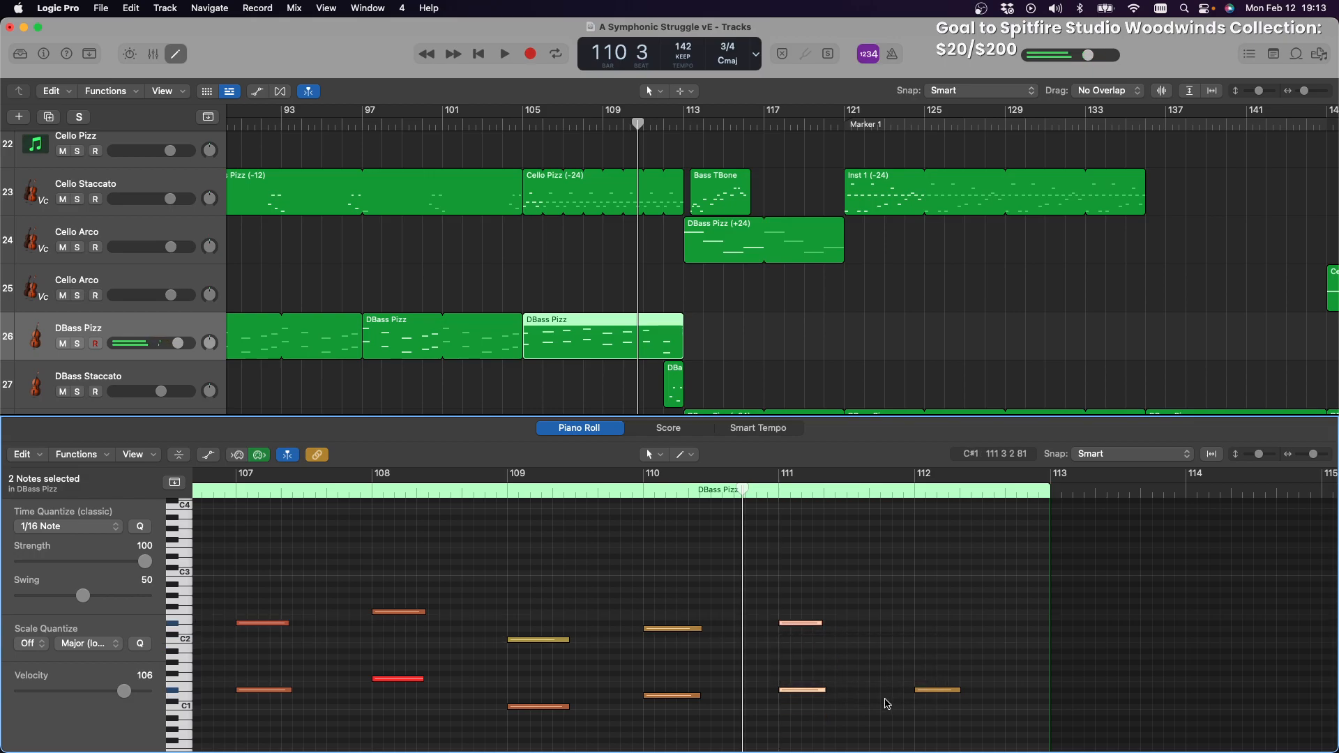
scroll(922, 662, down, 5)
drag(914, 540, 957, 689)
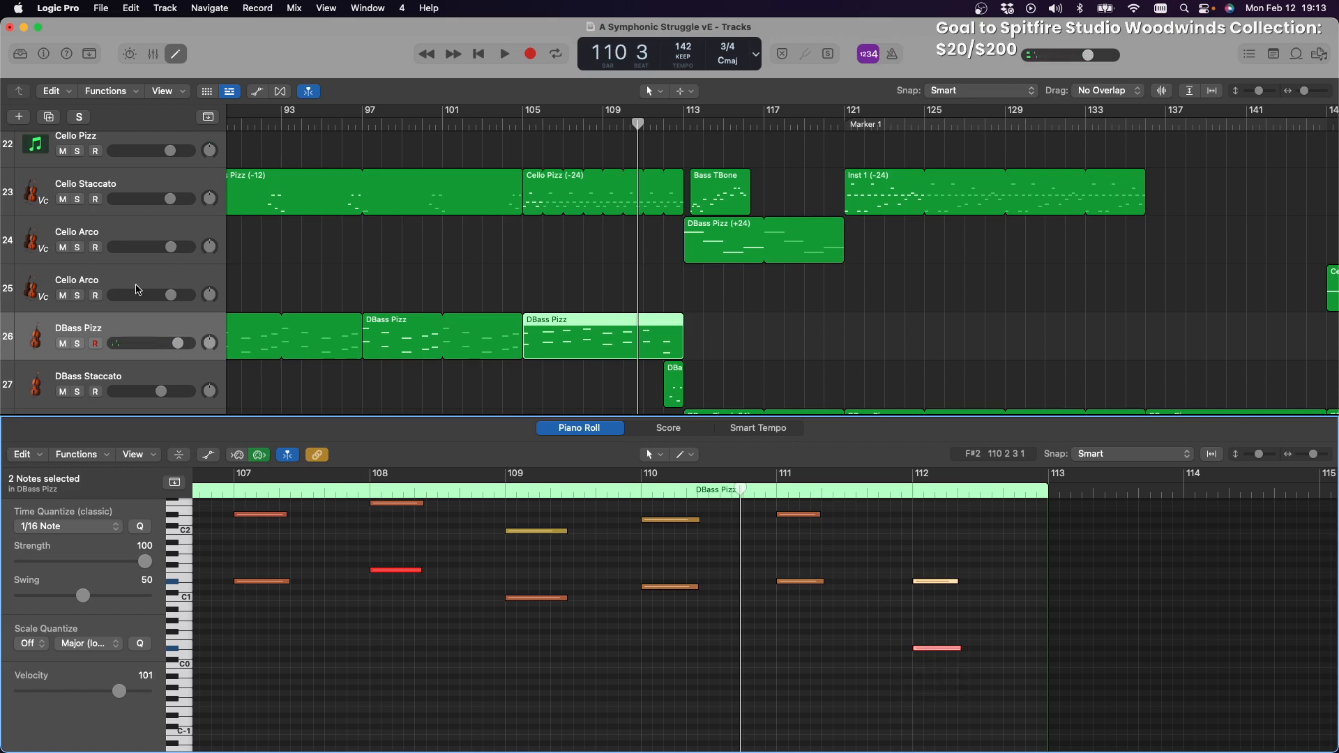
Look through the woodwind, brass, string and percussion tracks to see which regions surround bars 105 to 113
scroll(237, 305, up, 10)
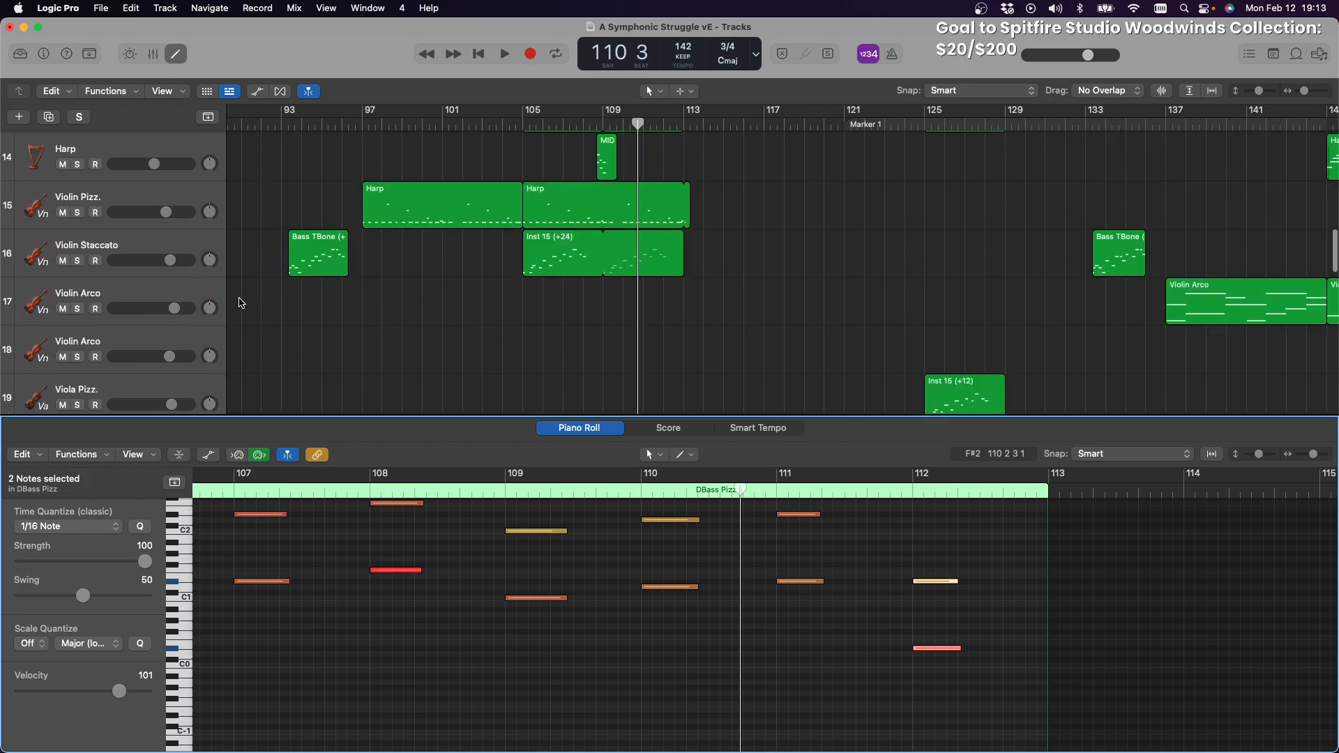
scroll(240, 302, up, 3)
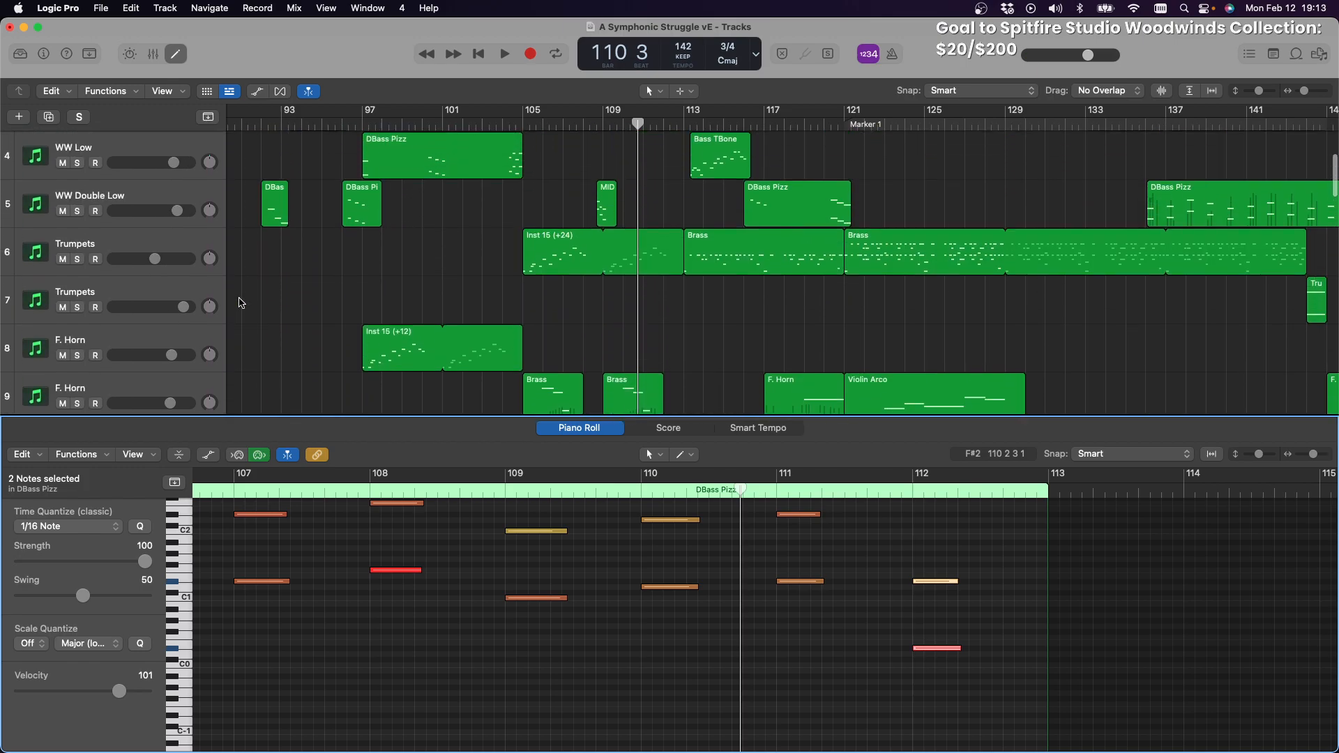
scroll(62, 269, down, 1)
scroll(63, 265, right, 1)
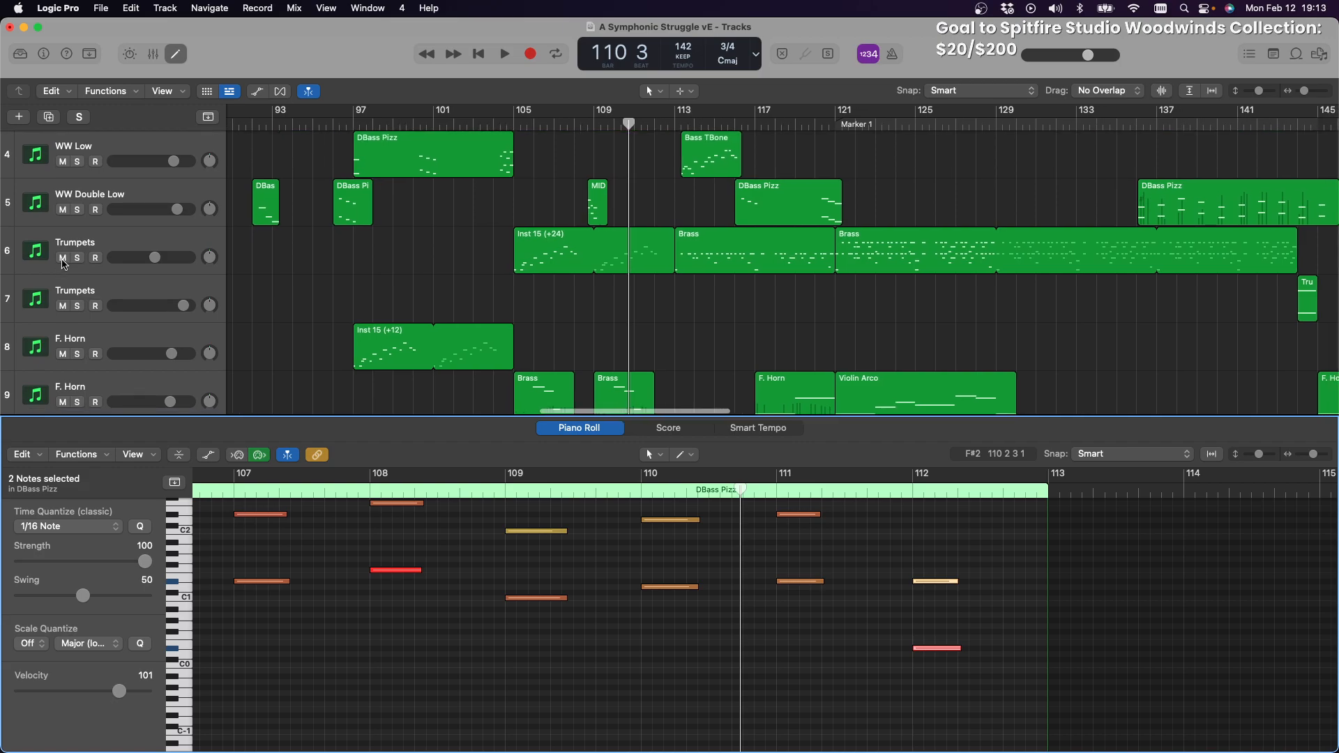
scroll(234, 277, down, 12)
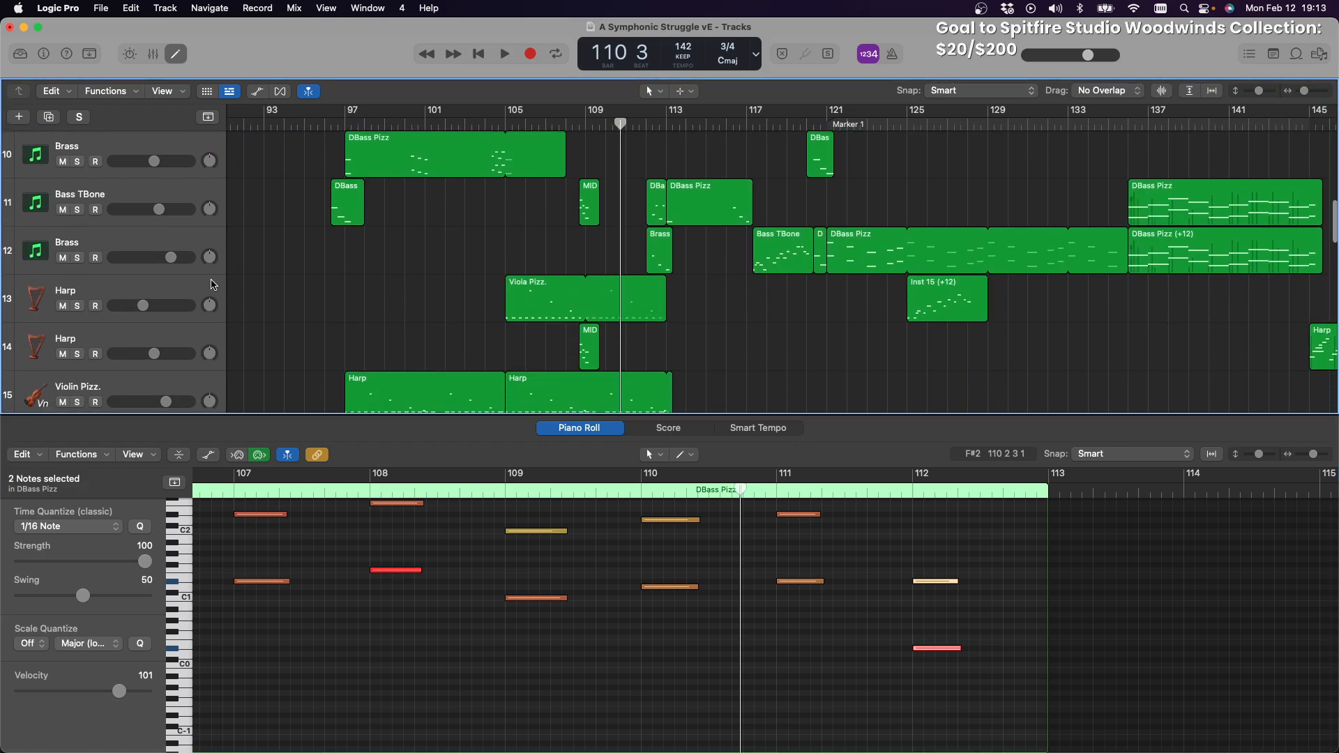
scroll(211, 280, down, 5)
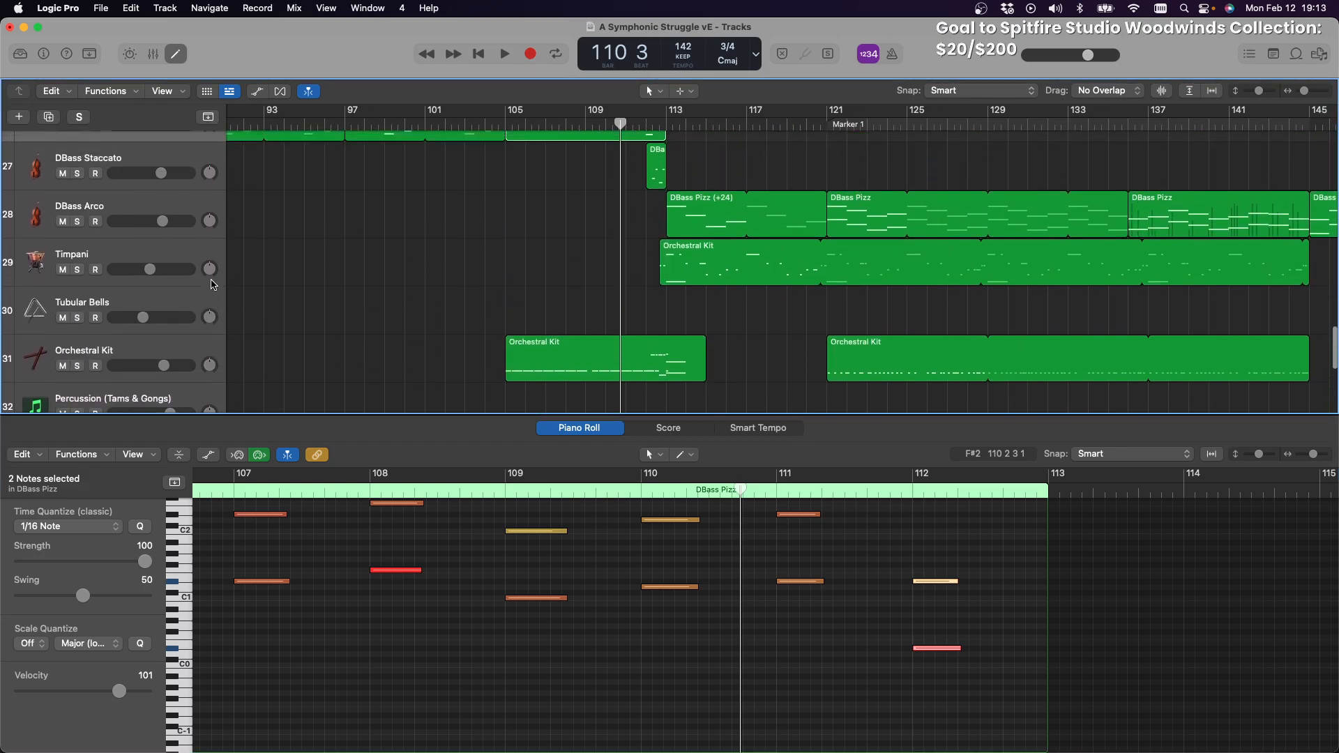
scroll(213, 284, down, 7)
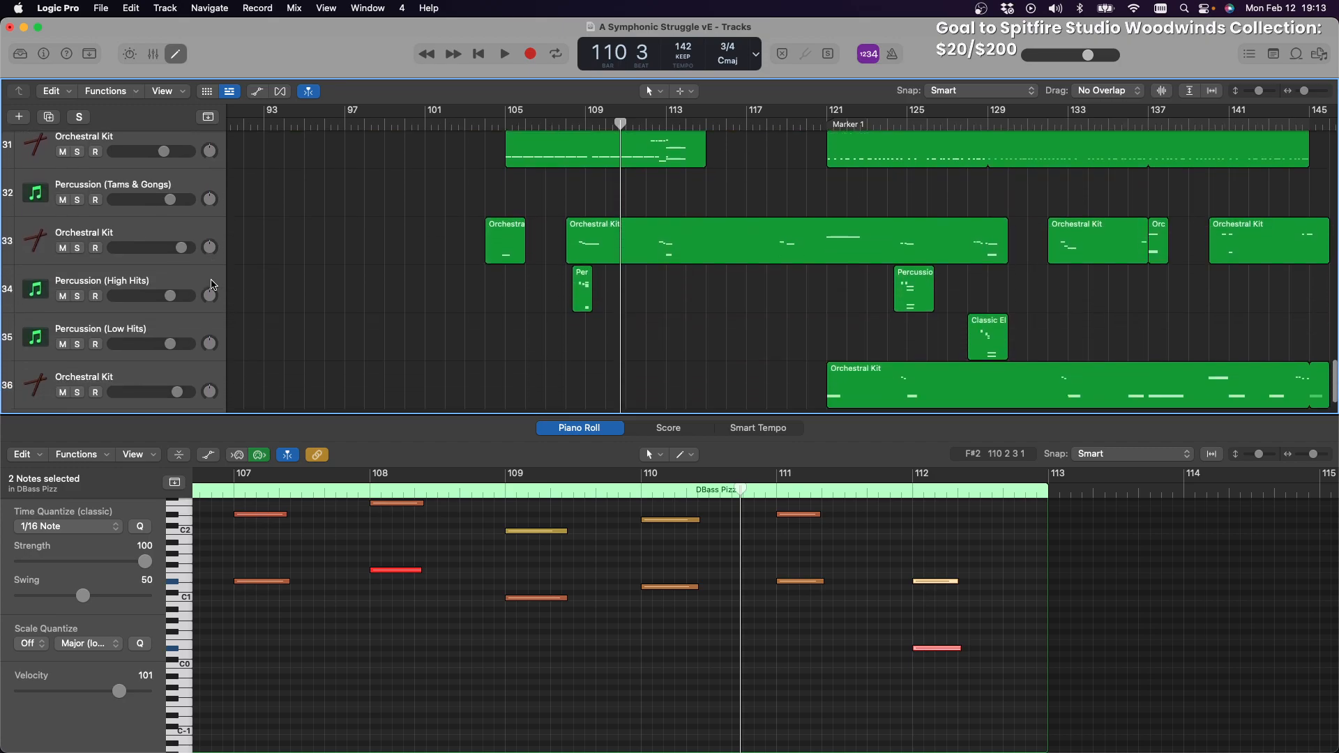
scroll(213, 283, up, 9)
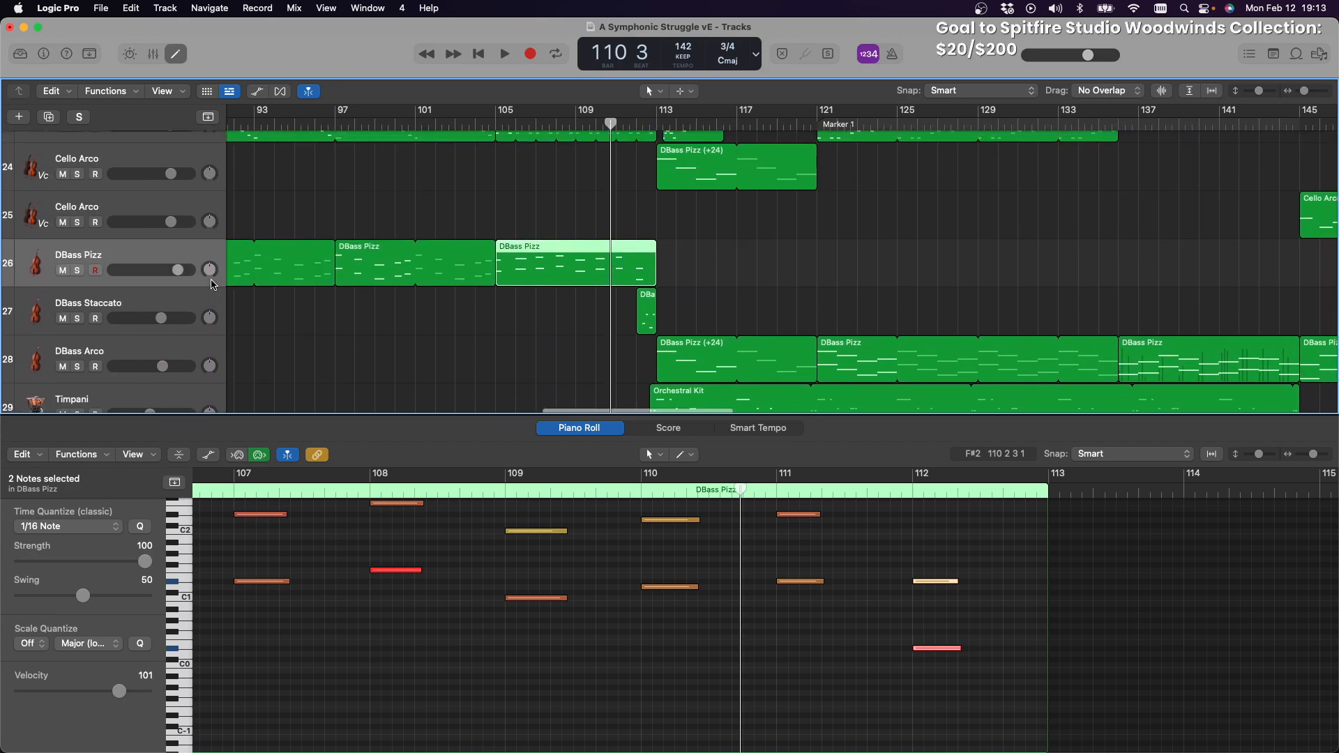
Play the full arrangement from bar 105 into bar 115 while checking which tracks are sounding
click(495, 124)
key(space)
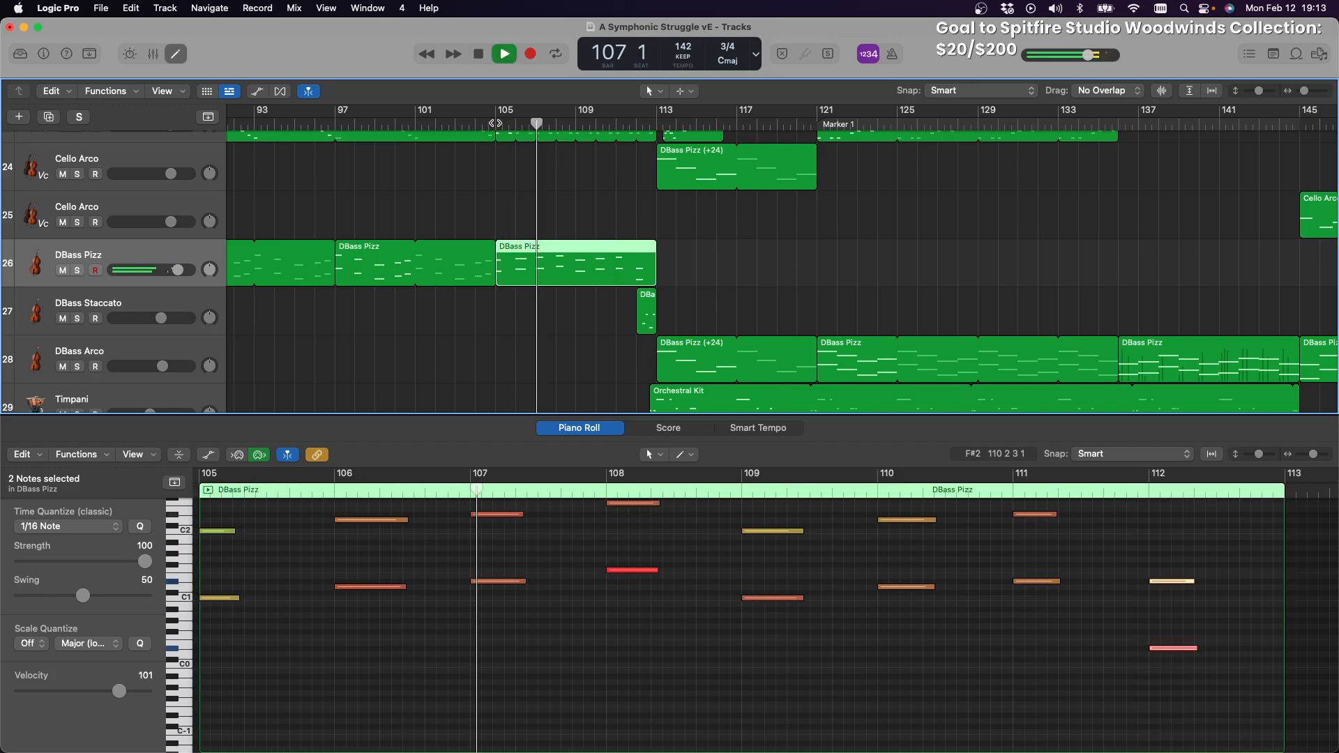
scroll(608, 302, up, 3)
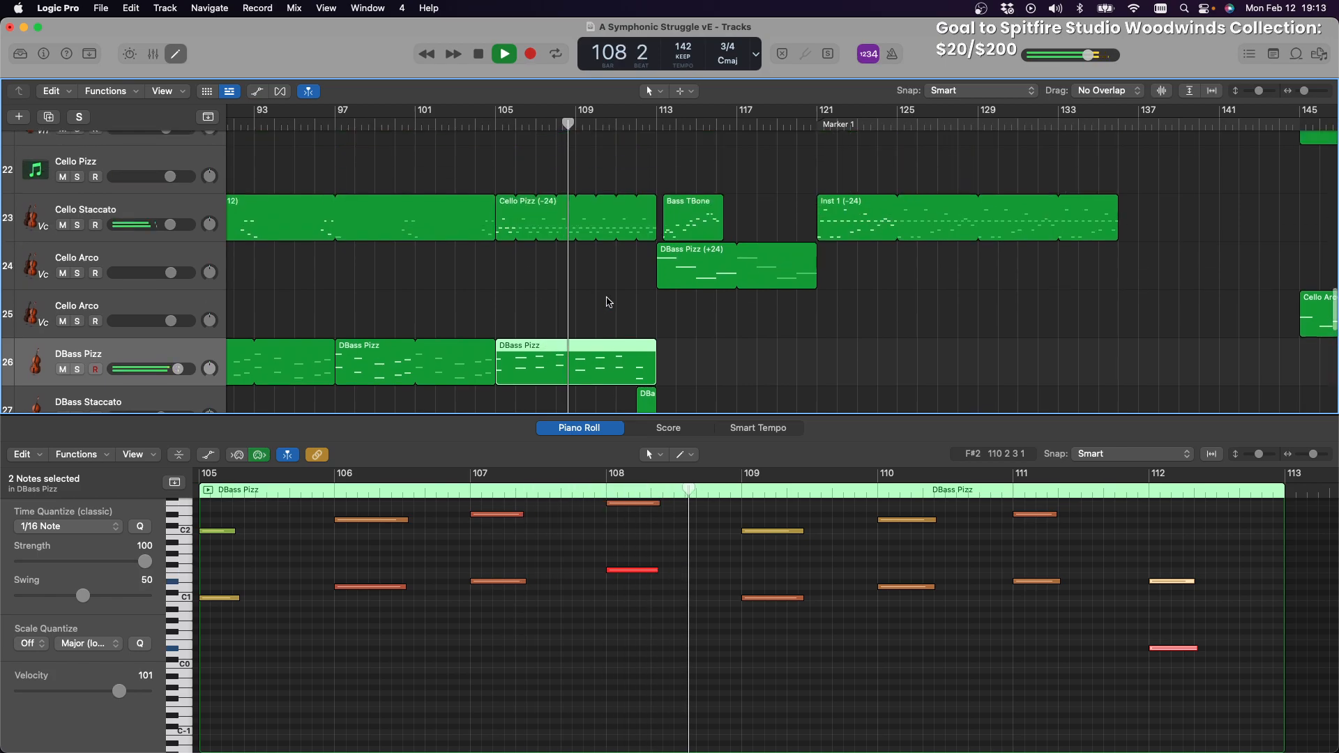
scroll(609, 303, up, 2)
scroll(608, 302, up, 10)
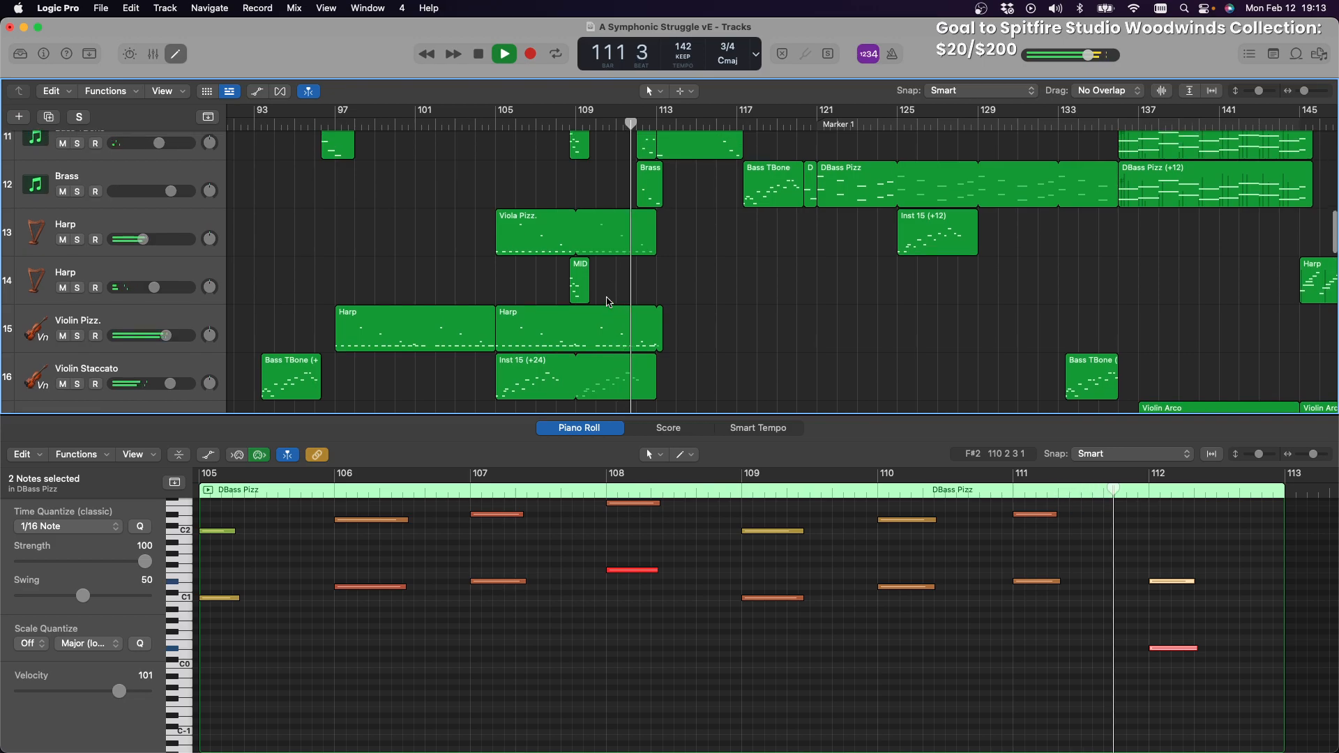
scroll(608, 302, down, 9)
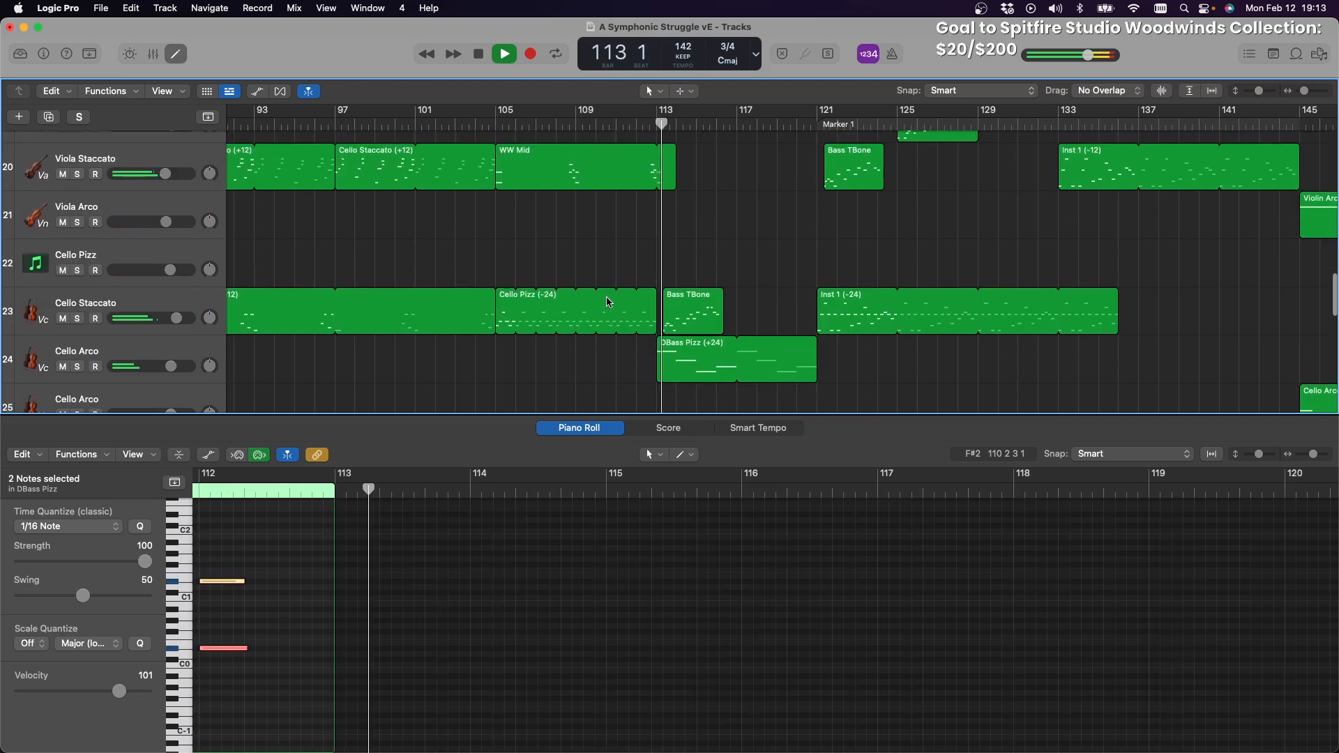
scroll(608, 302, down, 5)
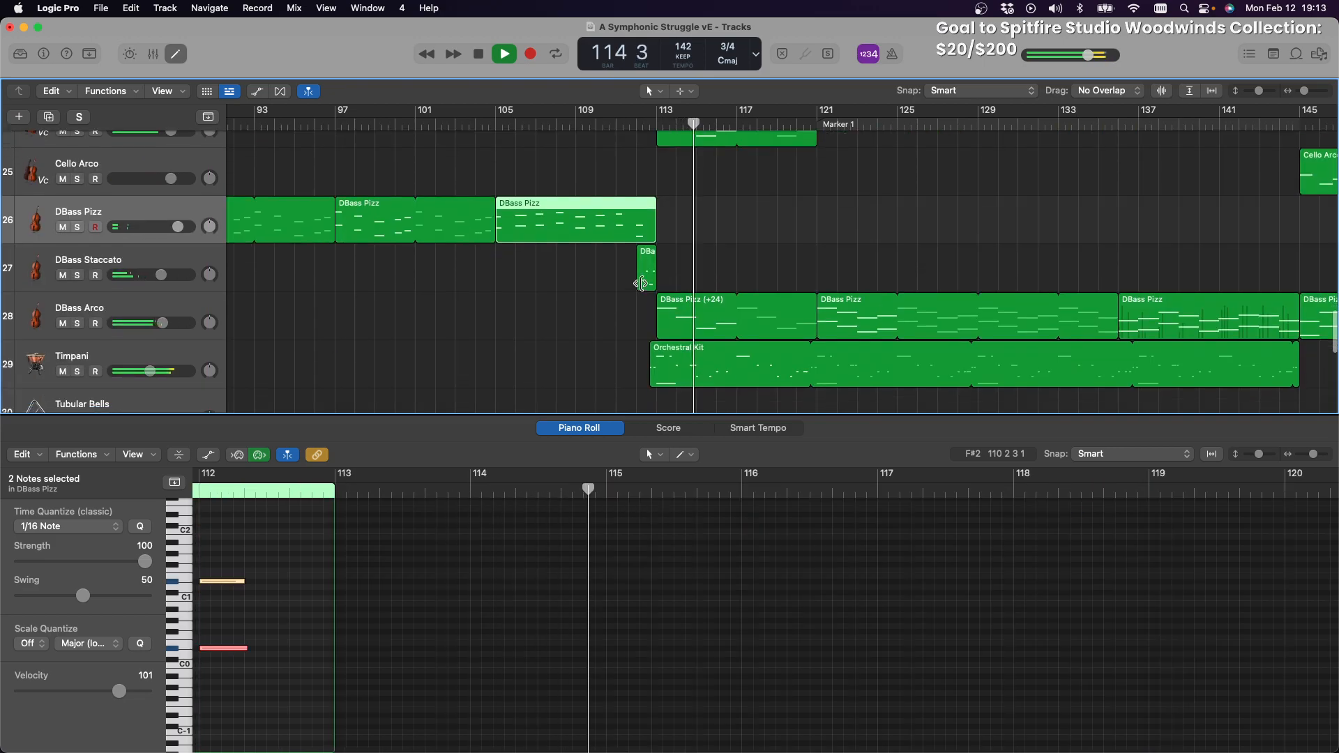
key(space)
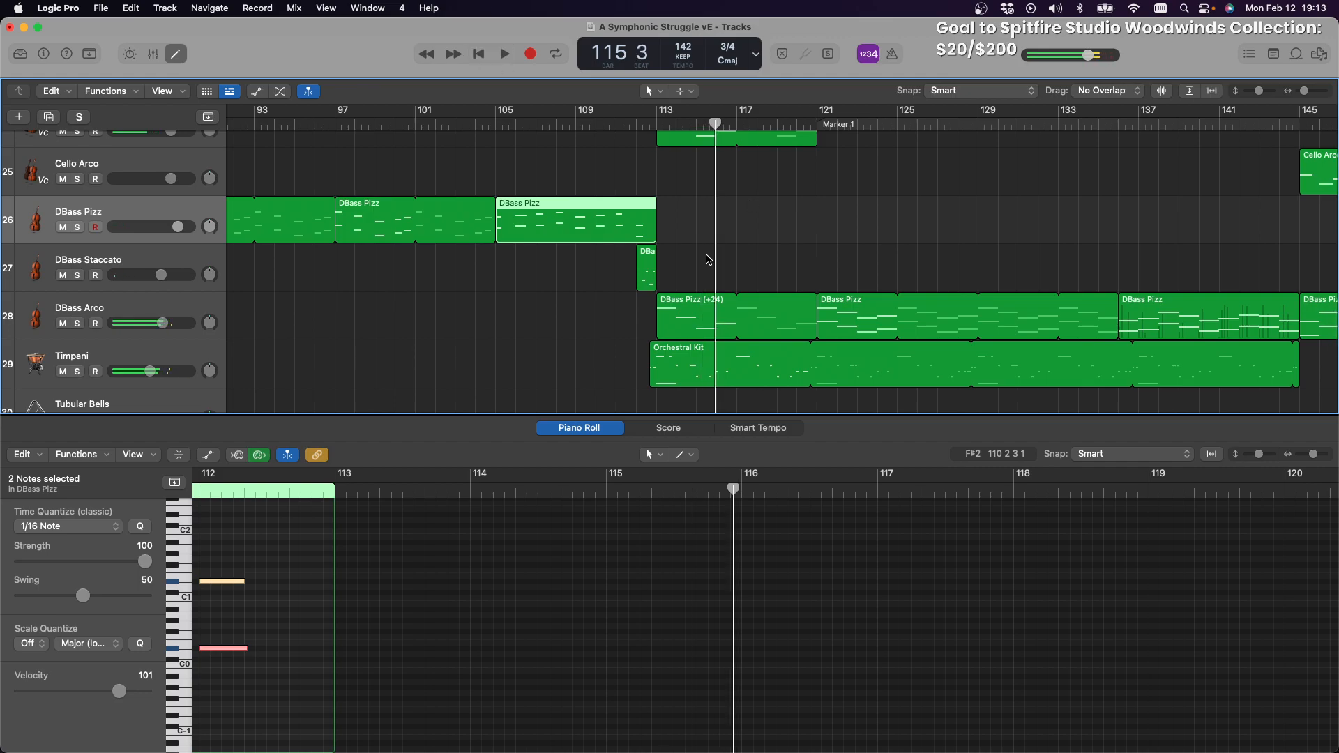
drag(757, 255, 1299, 327)
scroll(1204, 320, right, 10)
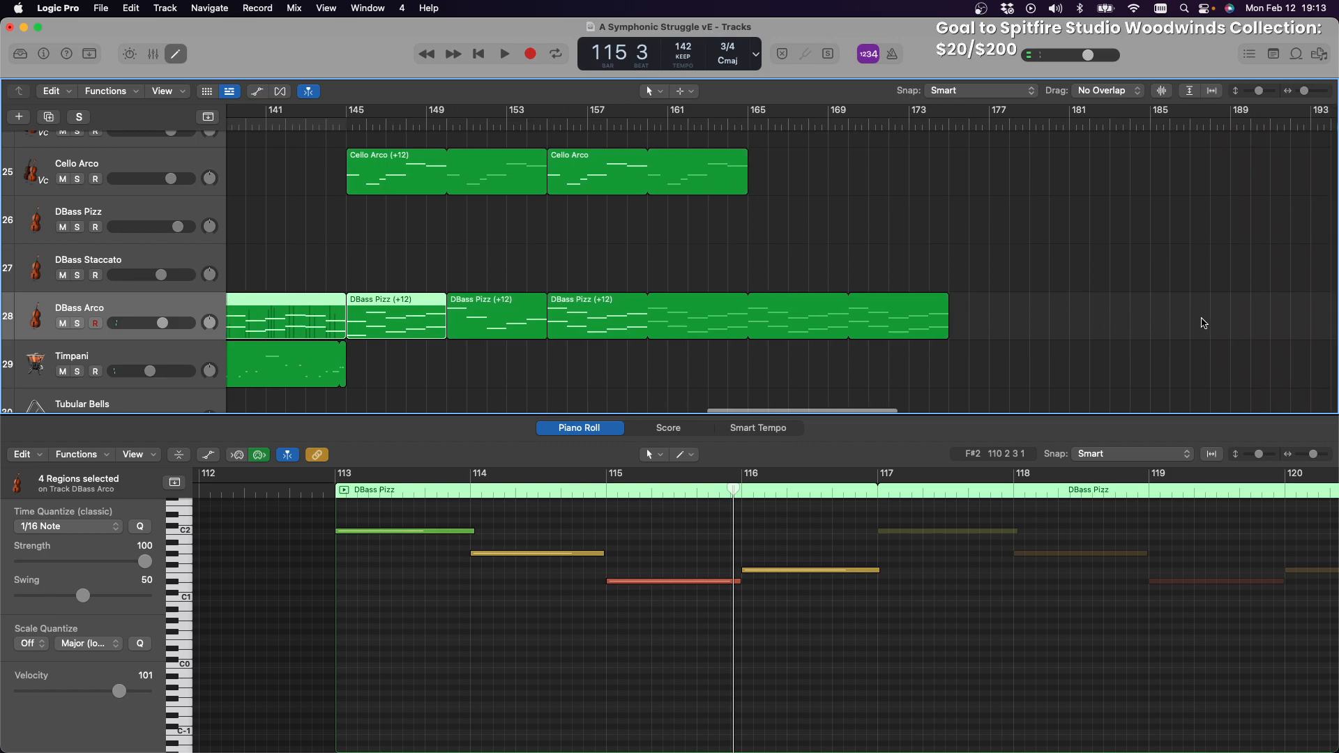
scroll(1204, 323, up, 15)
scroll(1204, 323, down, 20)
scroll(1204, 323, left, 4)
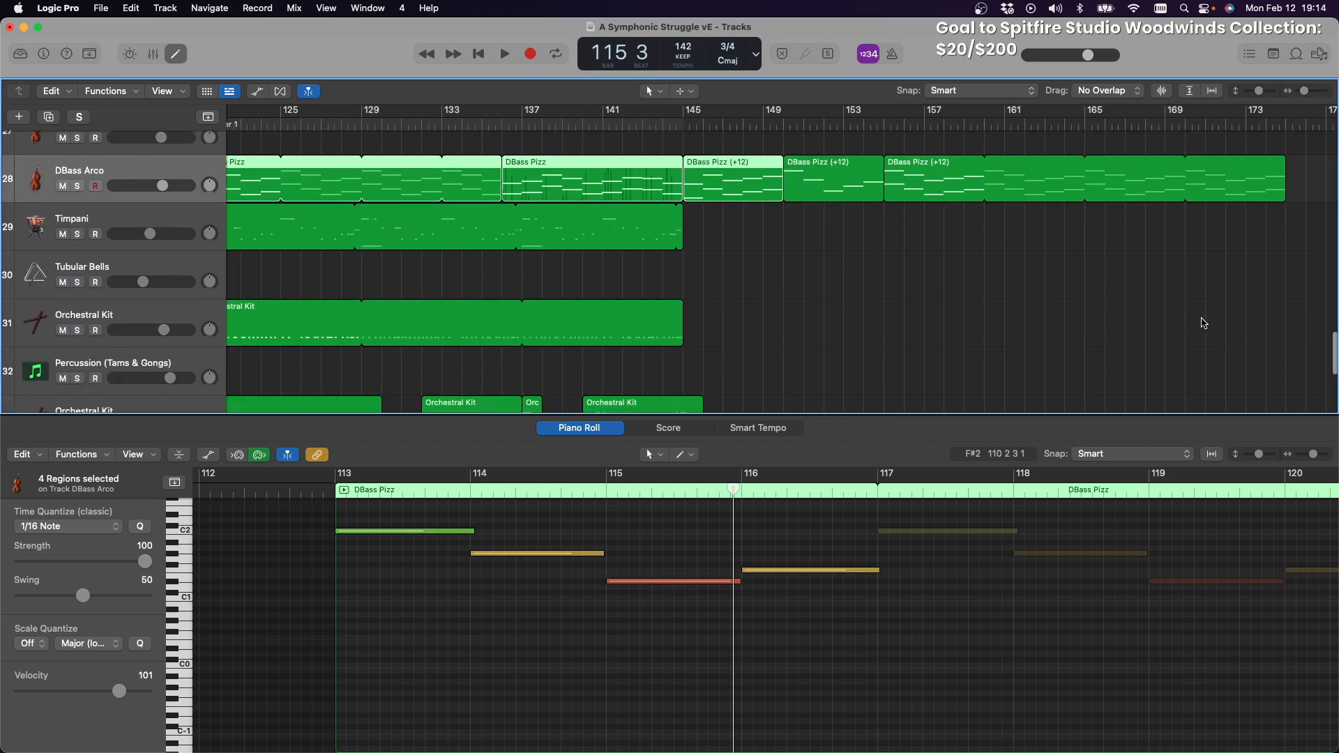
scroll(1204, 323, up, 3)
scroll(1204, 323, down, 5)
scroll(1204, 323, up, 5)
scroll(1204, 323, left, 4)
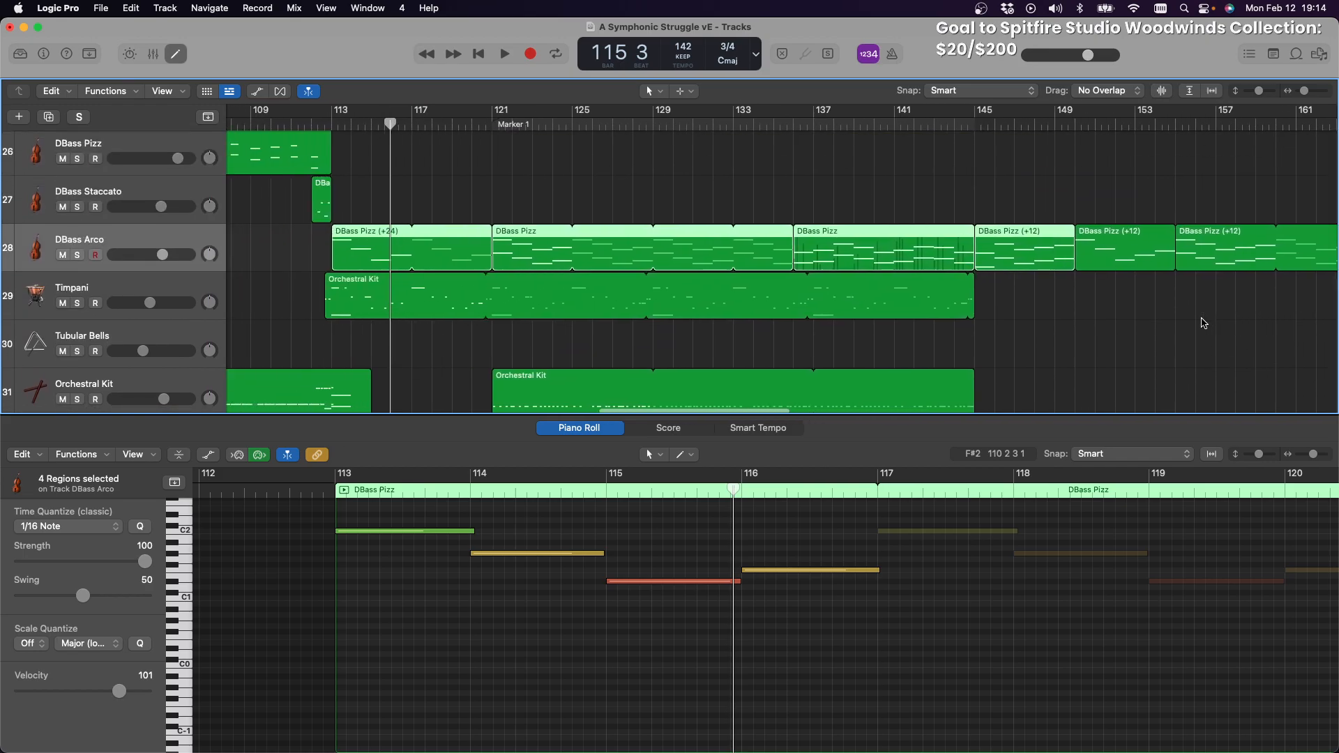
scroll(1202, 321, left, 2)
Delete the three DBass Arco regions between bars 113 and 145
click(1105, 173)
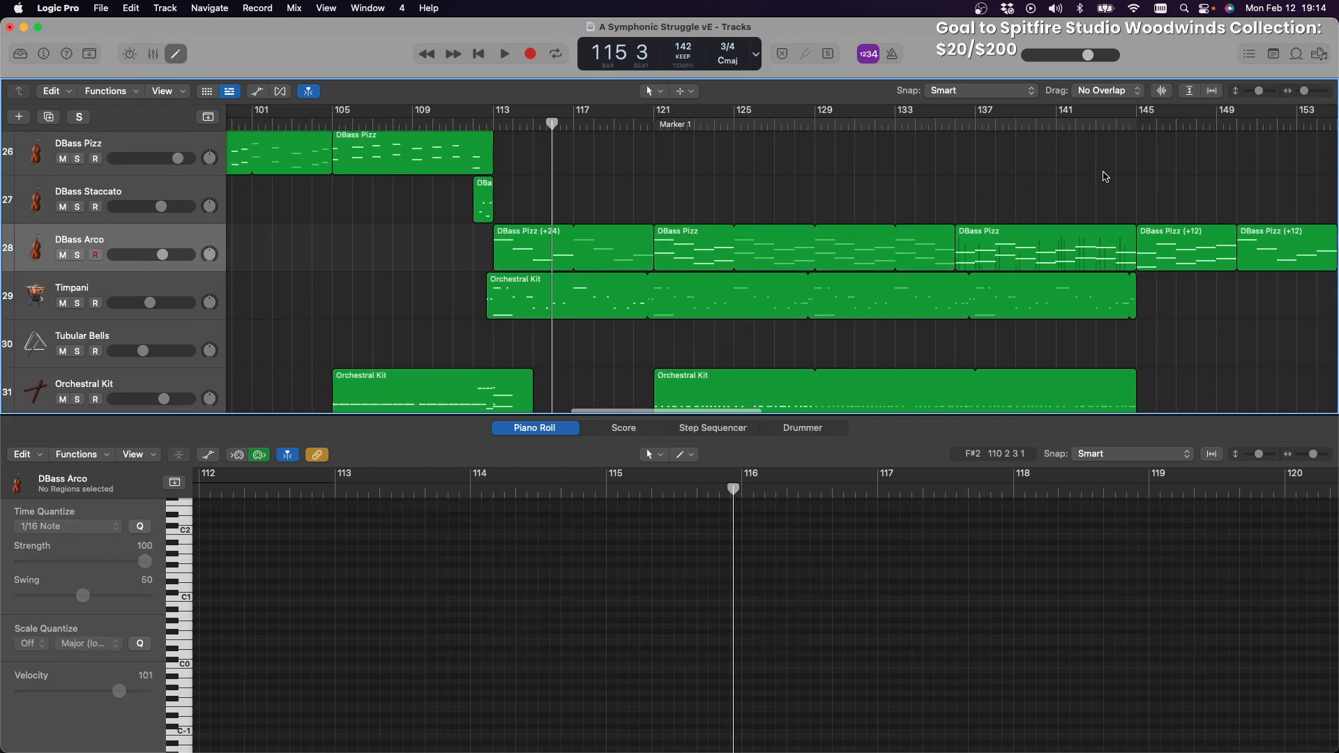
drag(1086, 187, 610, 256)
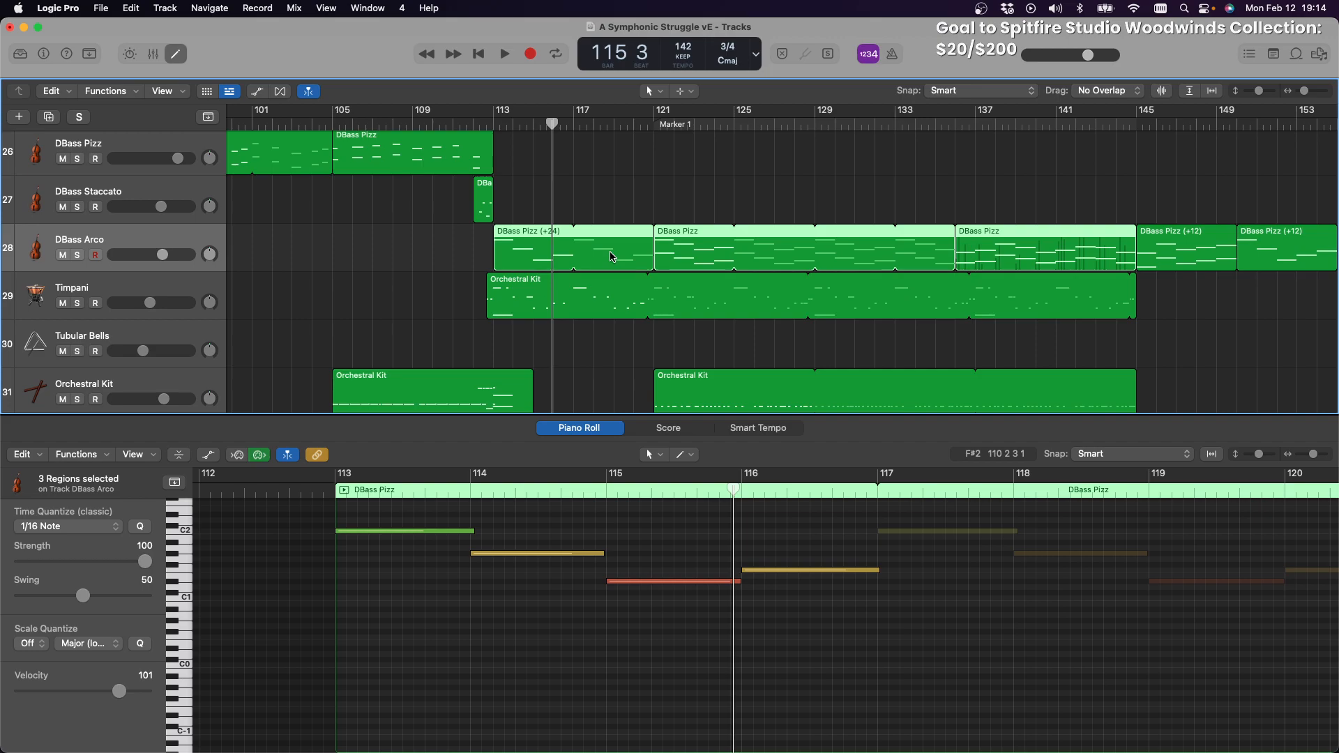
key(Delete)
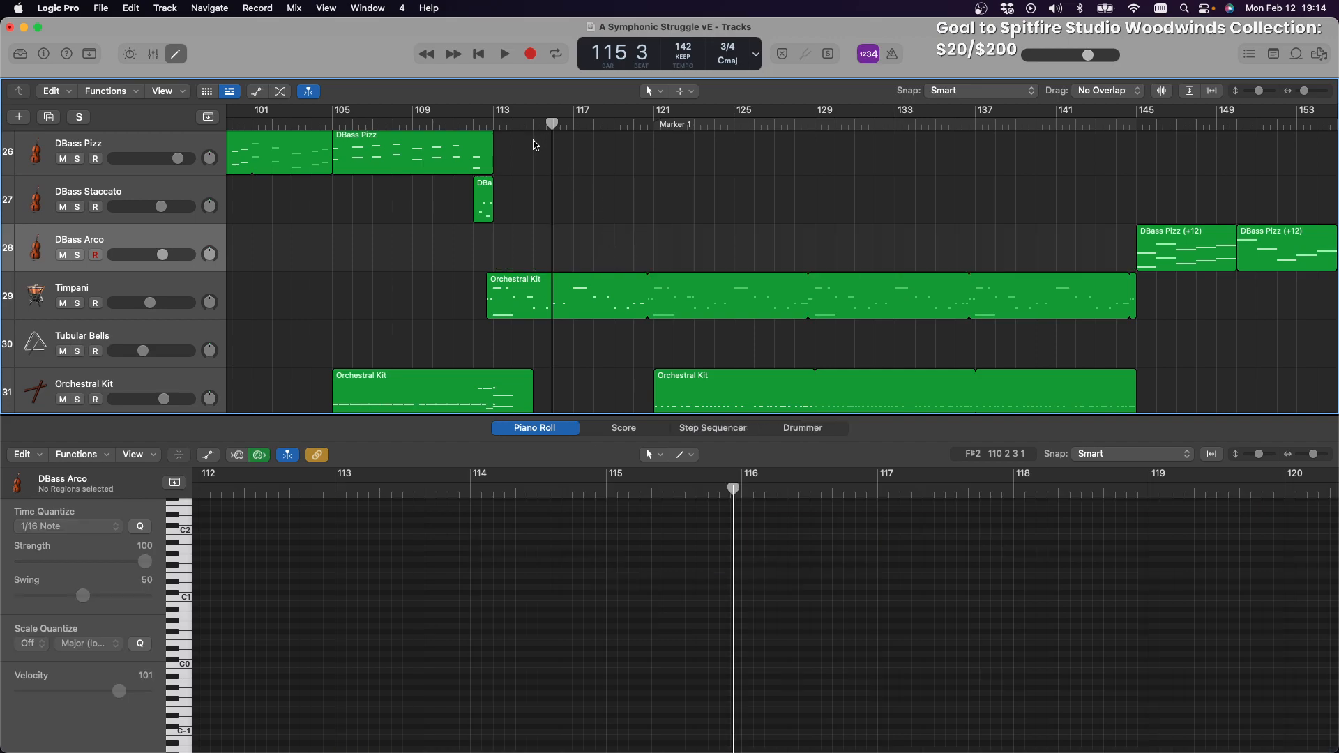
Check the list of saved and backup versions the project can be reverted to, without reverting
click(100, 8)
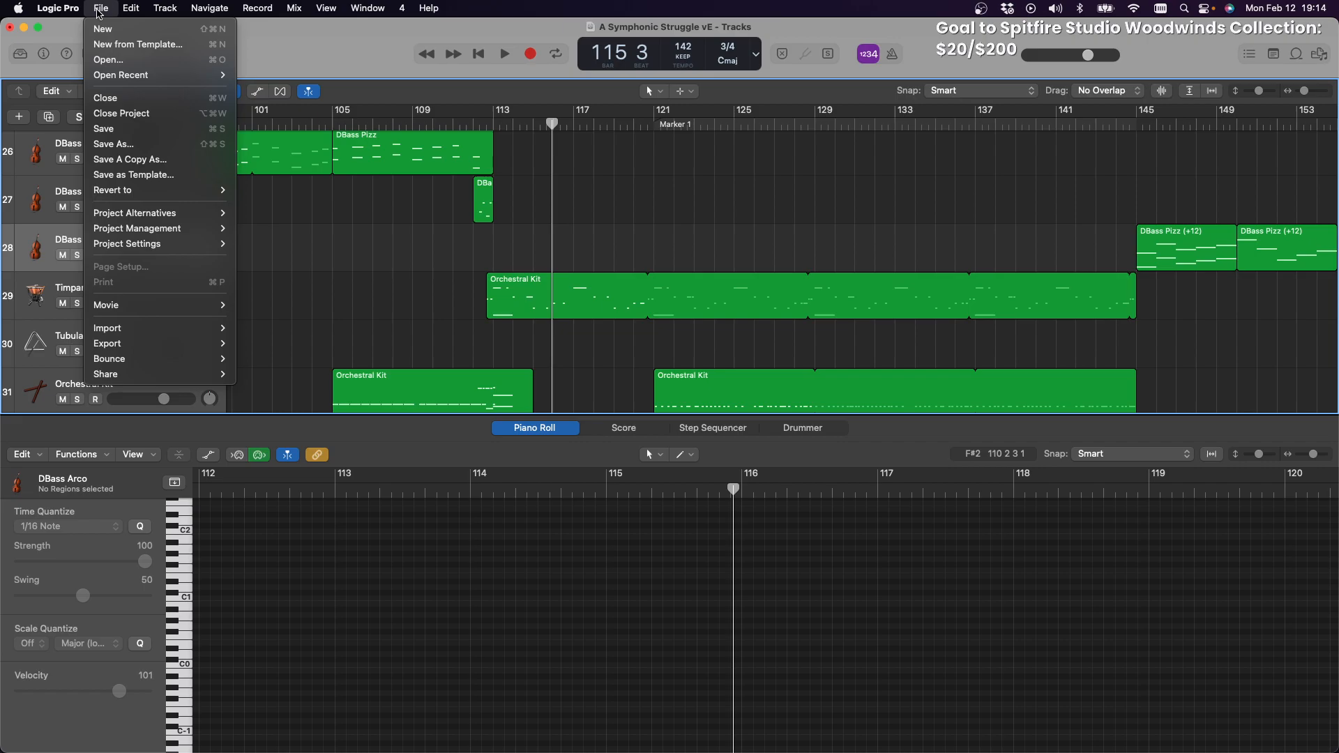
mouse_move(143, 193)
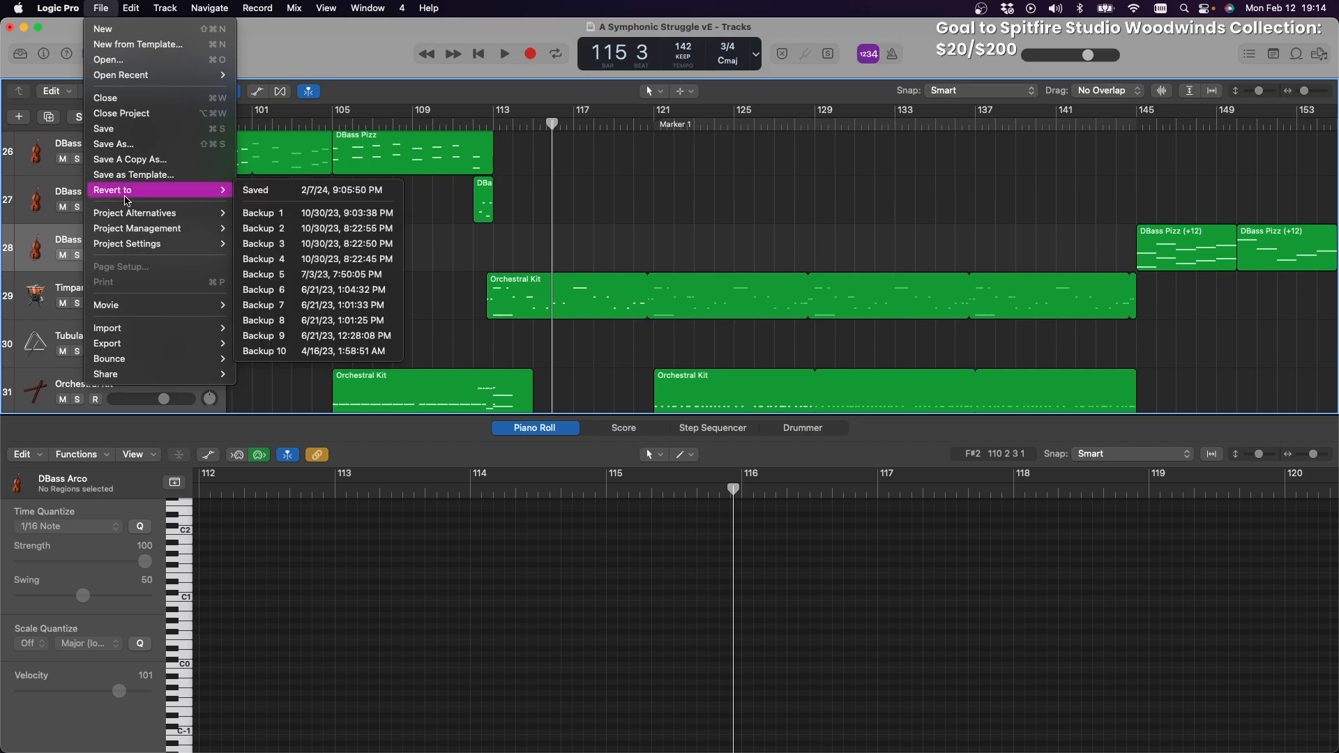
click(634, 180)
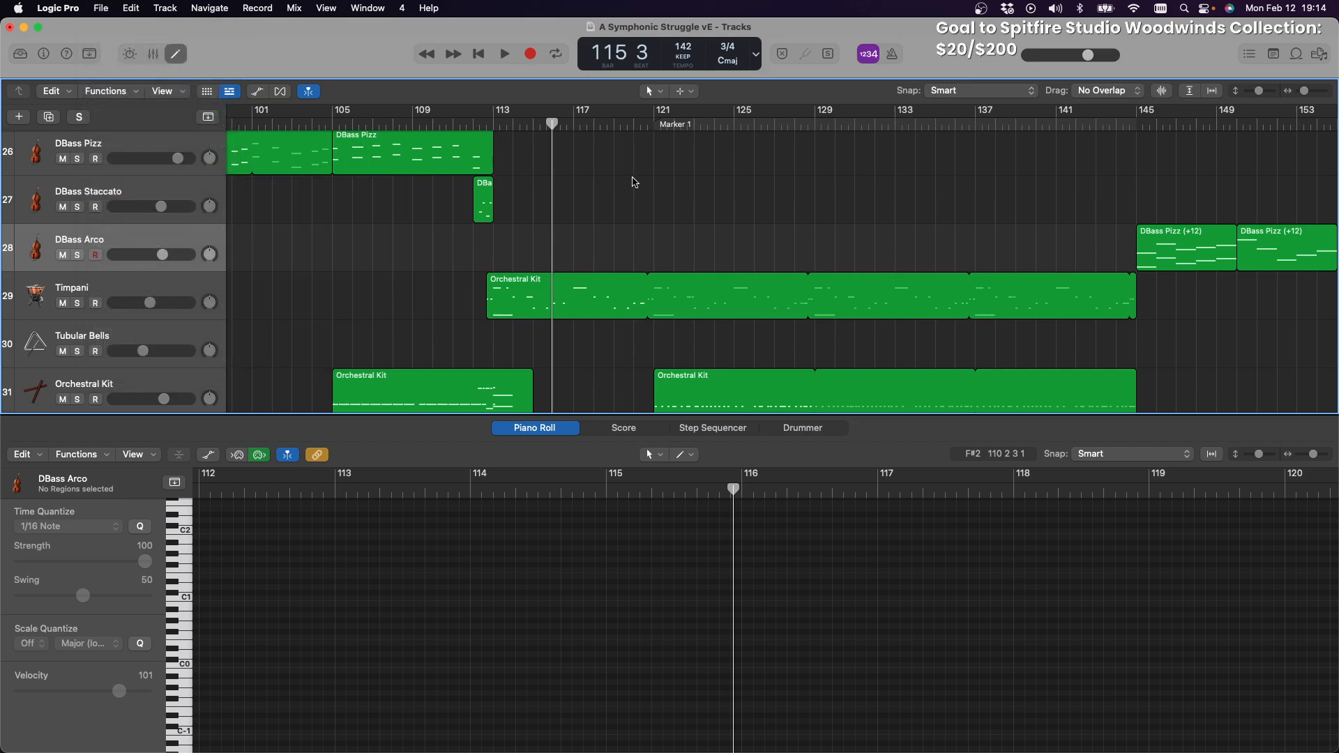
Look through the cello, double bass, timpani and percussion tracks for the regions from bar 105 onward
scroll(623, 182, up, 5)
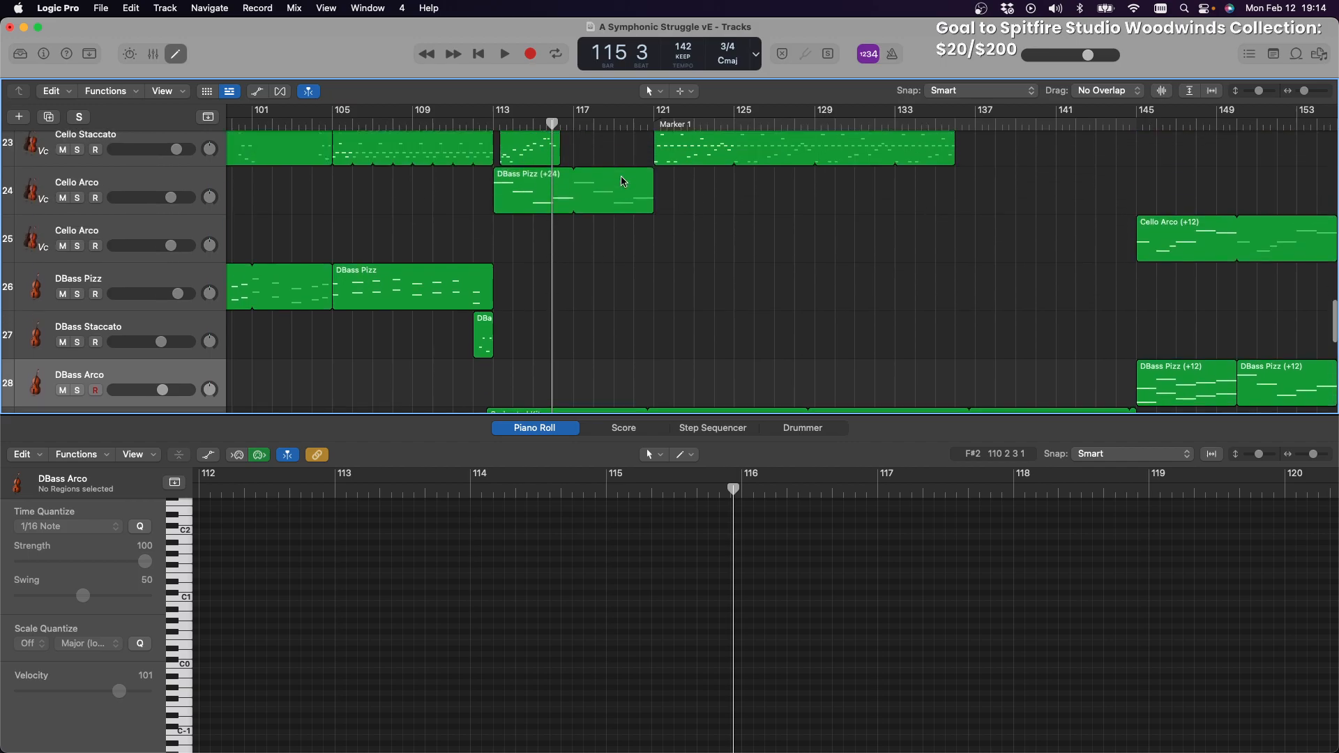
scroll(623, 182, down, 6)
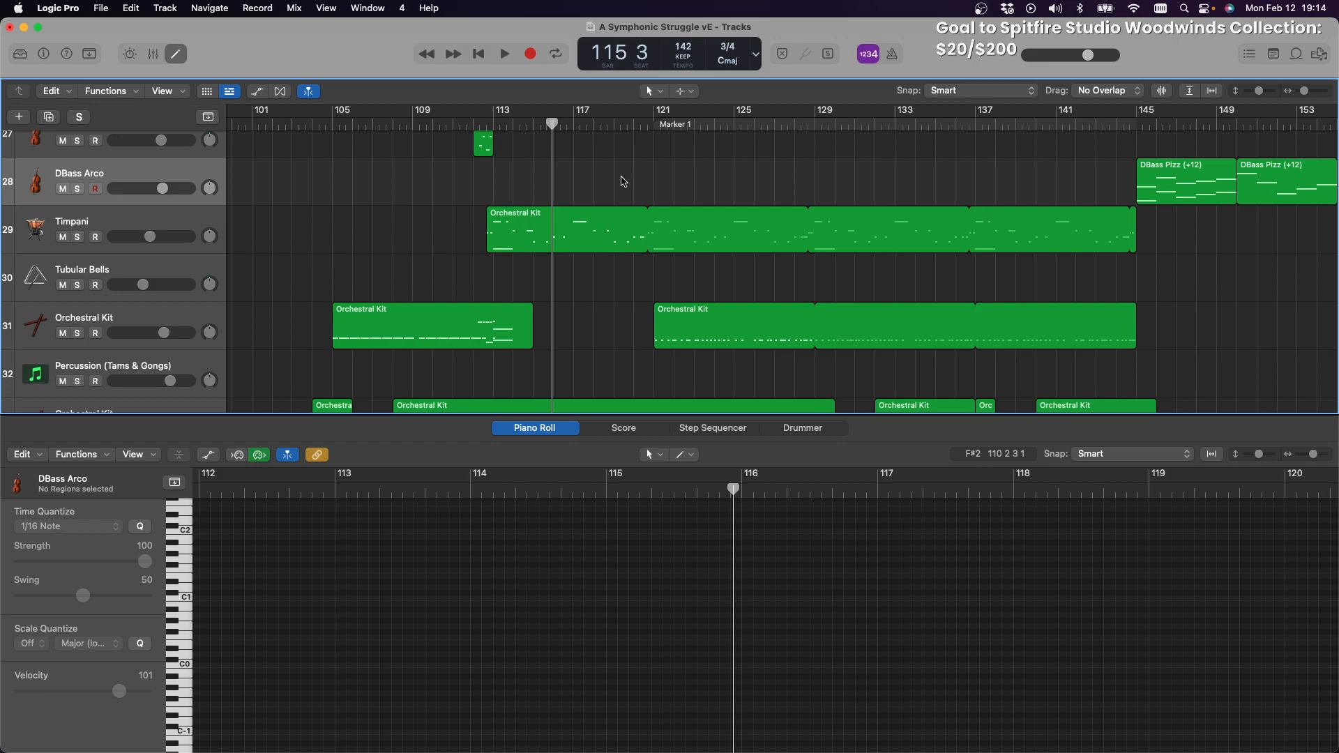
scroll(623, 181, down, 8)
scroll(614, 180, left, 3)
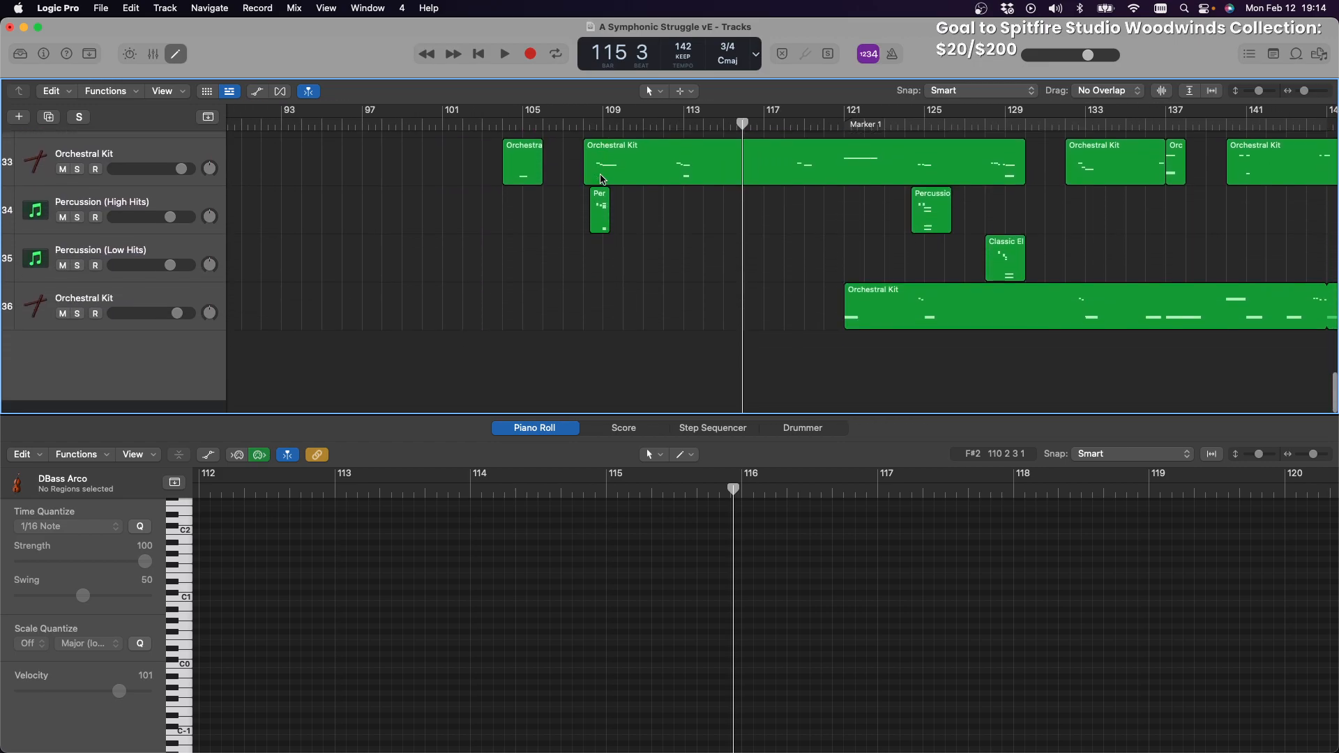
scroll(602, 179, up, 8)
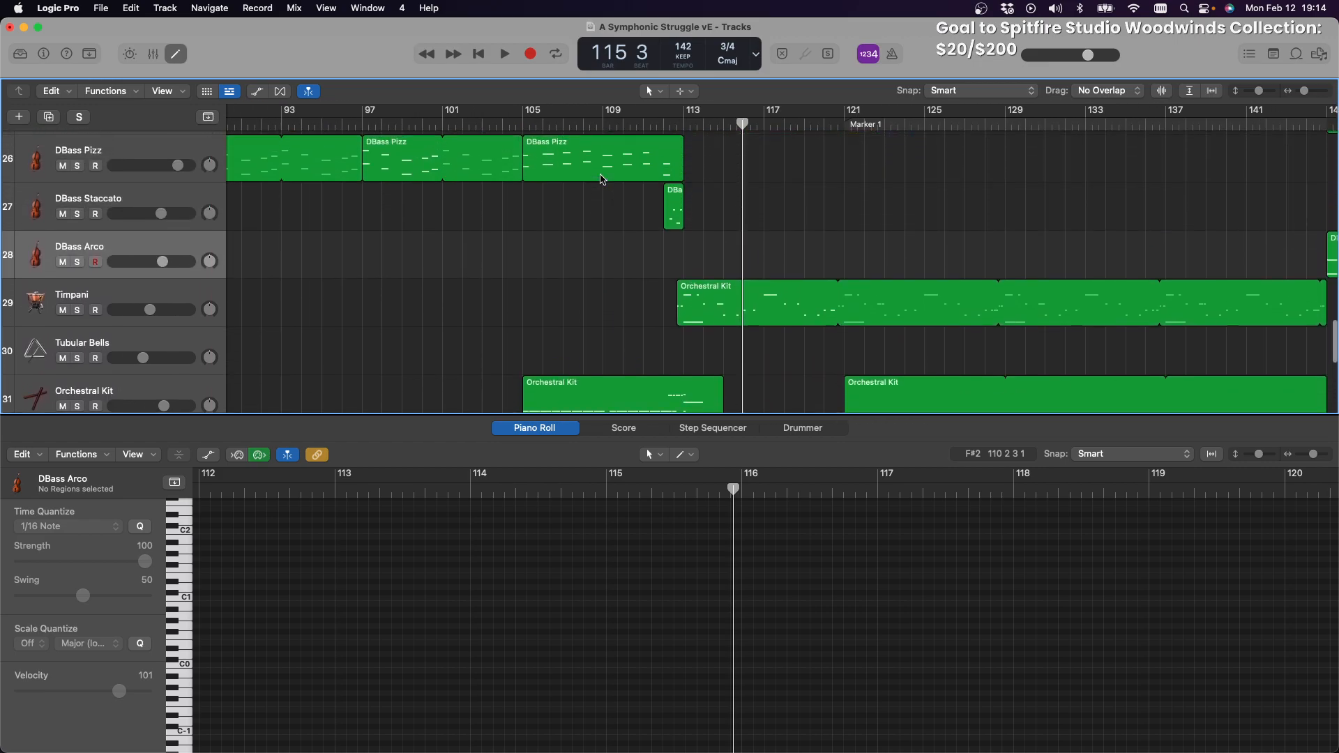
scroll(603, 179, up, 4)
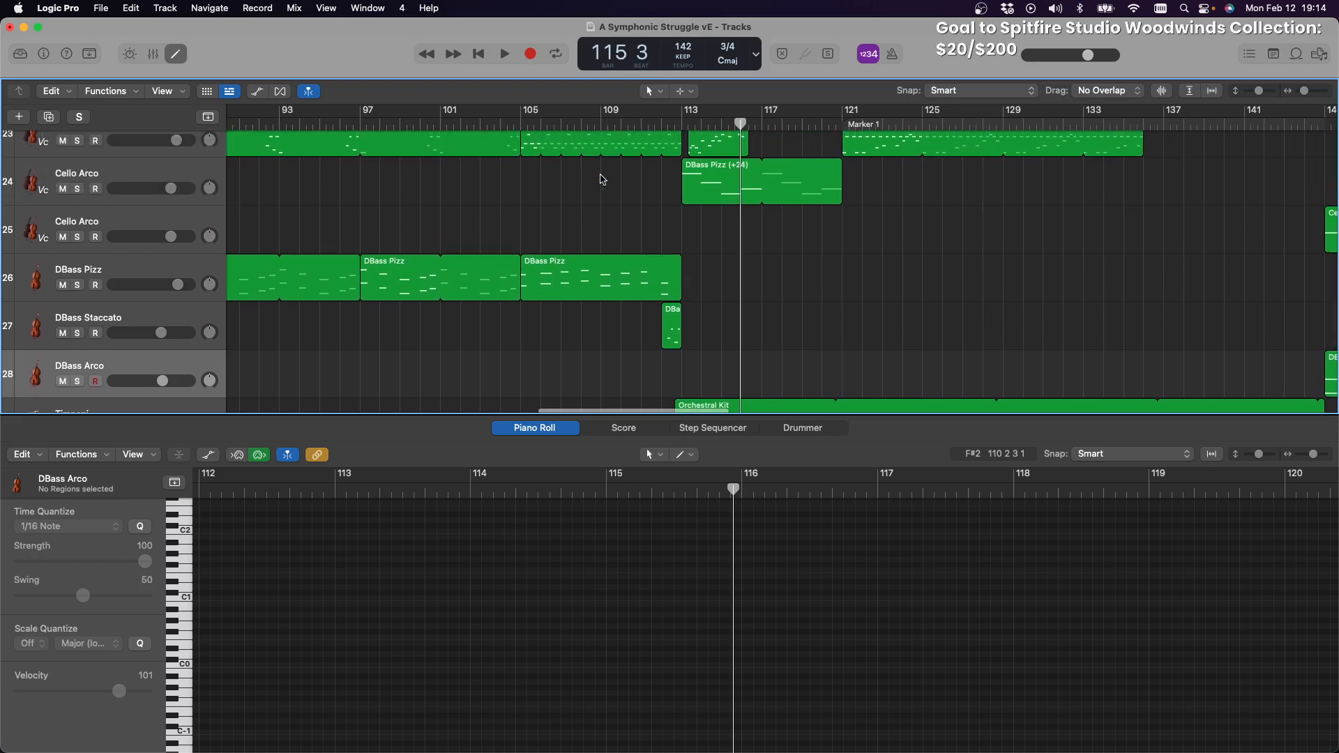
scroll(603, 179, down, 6)
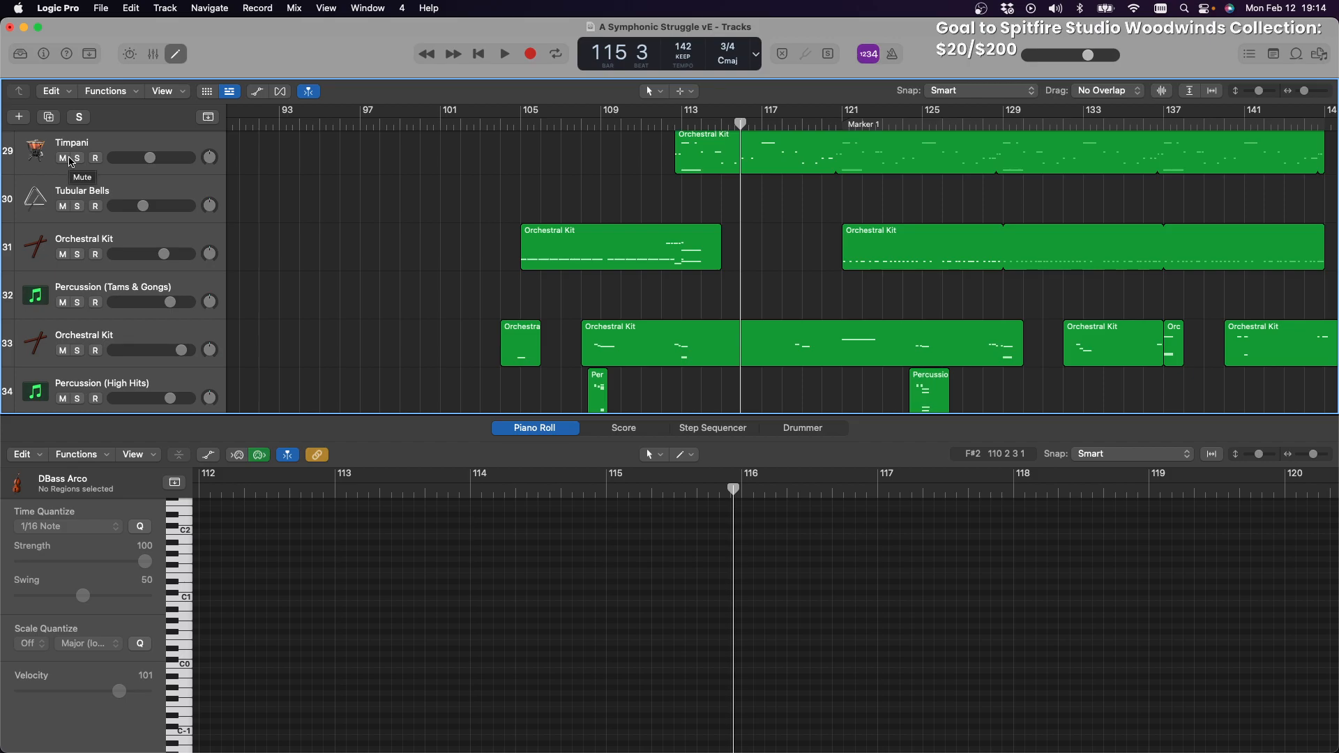
Mute the timpani, tubular bells and percussion tracks from track 29 down to track 36
click(62, 159)
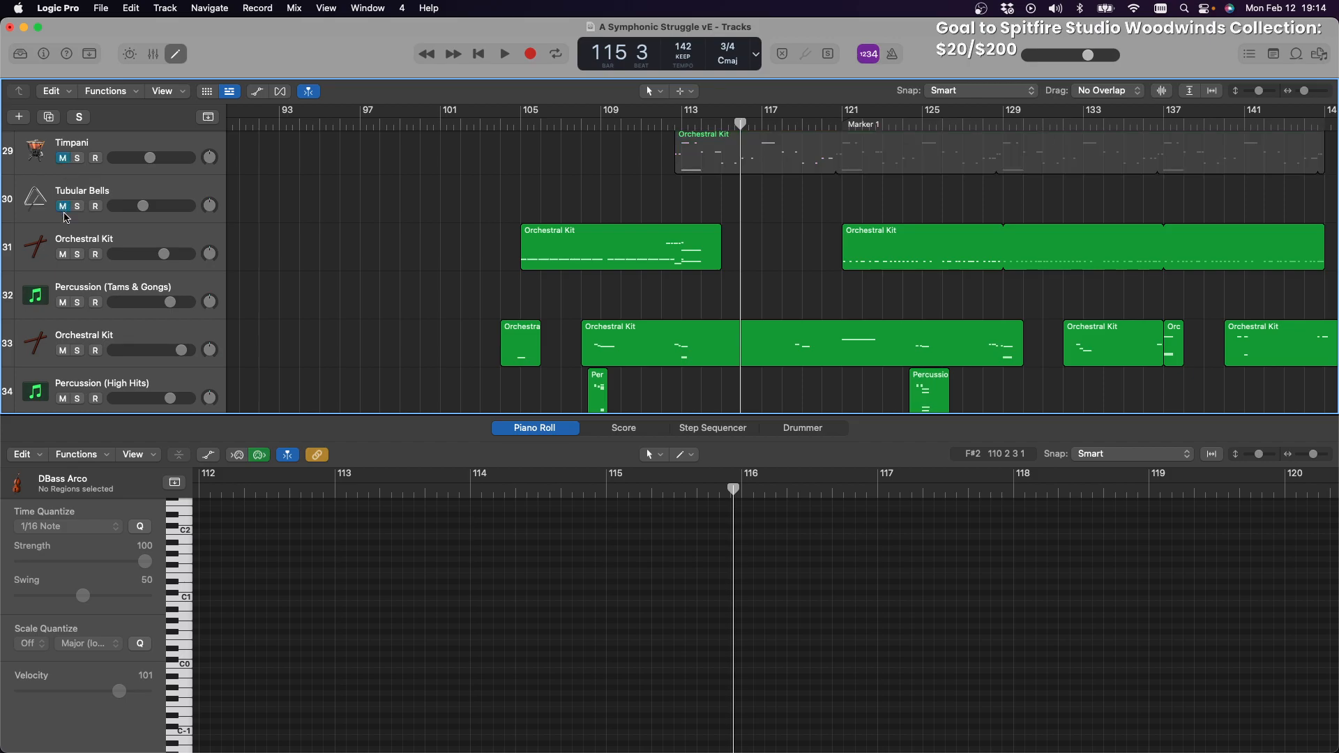
click(63, 207)
click(63, 255)
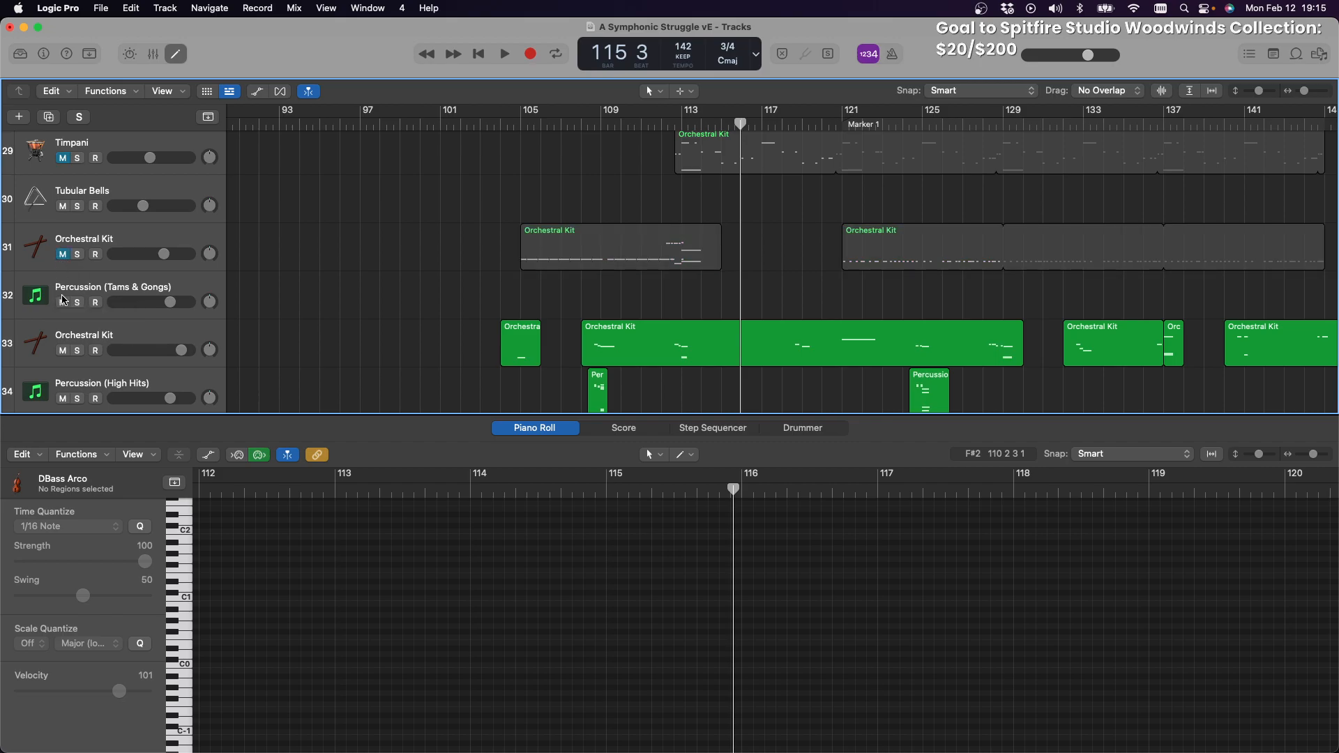
click(63, 351)
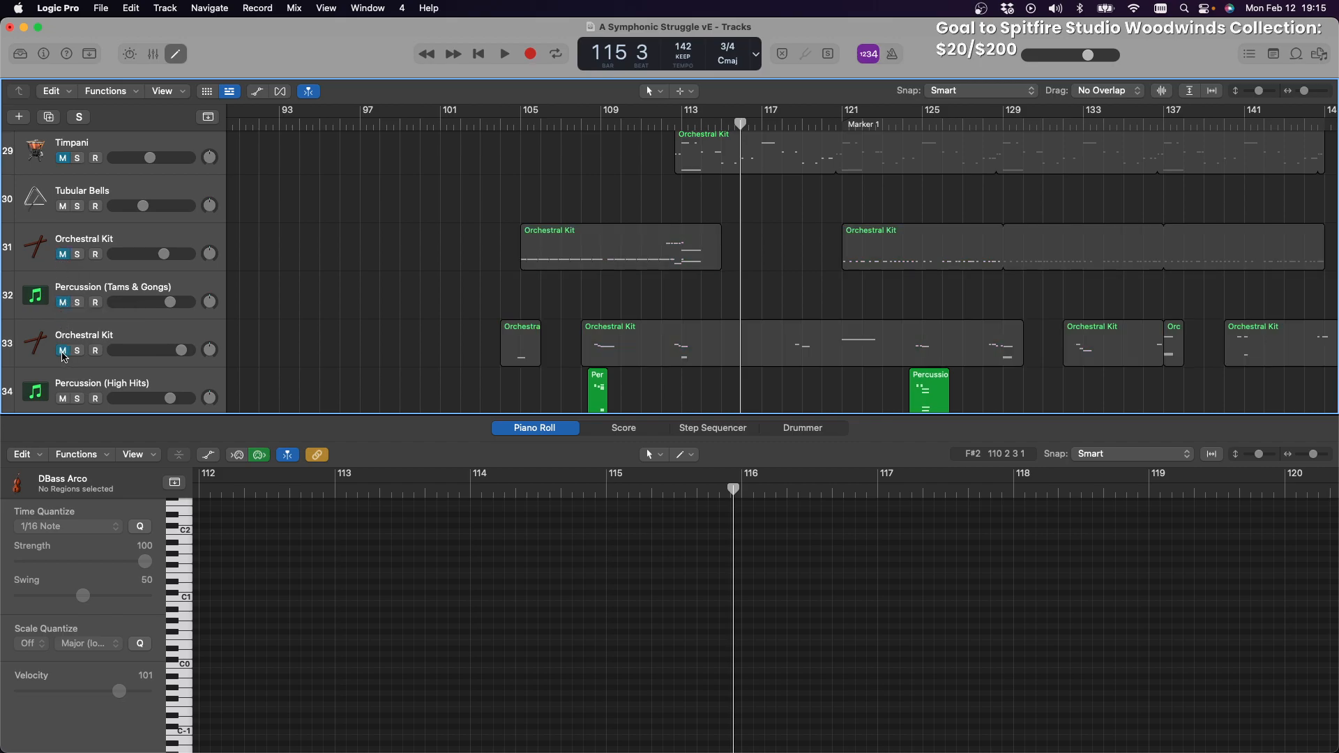
scroll(49, 335, down, 3)
click(63, 297)
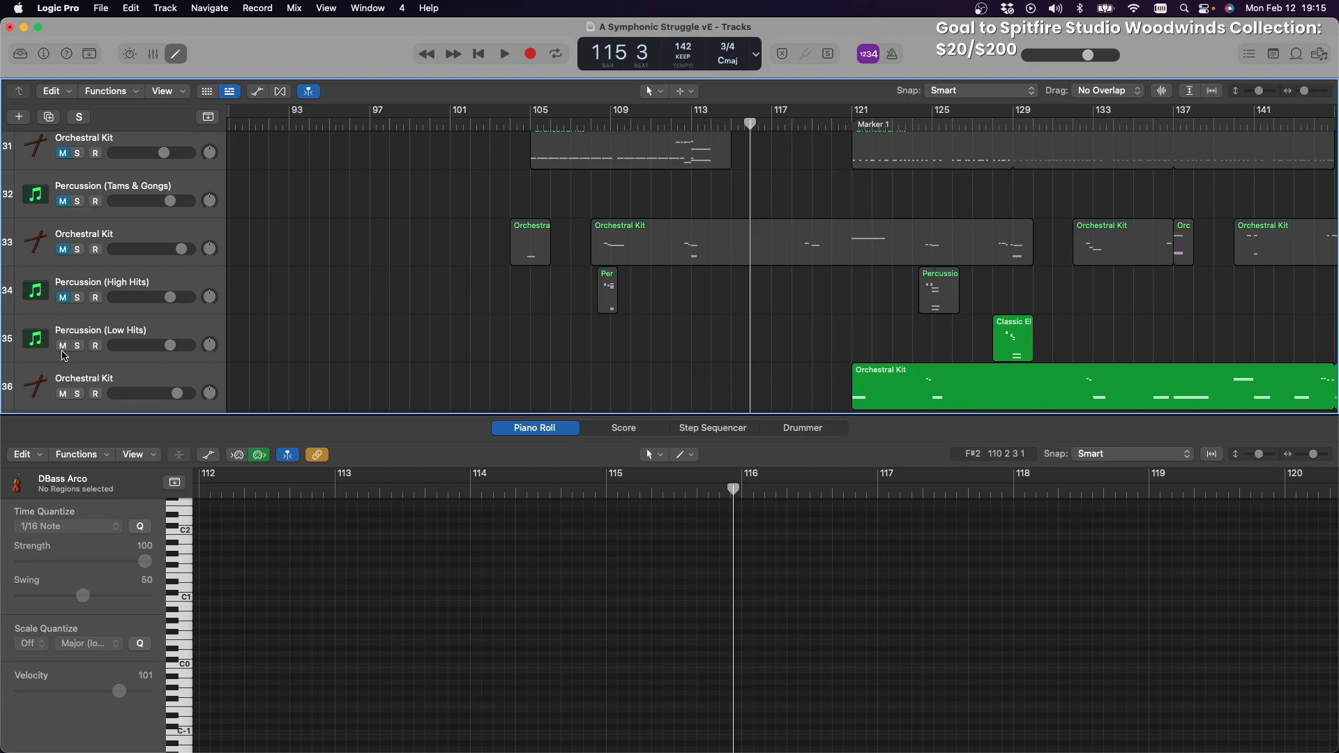
click(63, 346)
click(62, 396)
Play the arrangement from bar 105 to about bar 107 with the percussion muted to hear the strings
scroll(263, 334, up, 5)
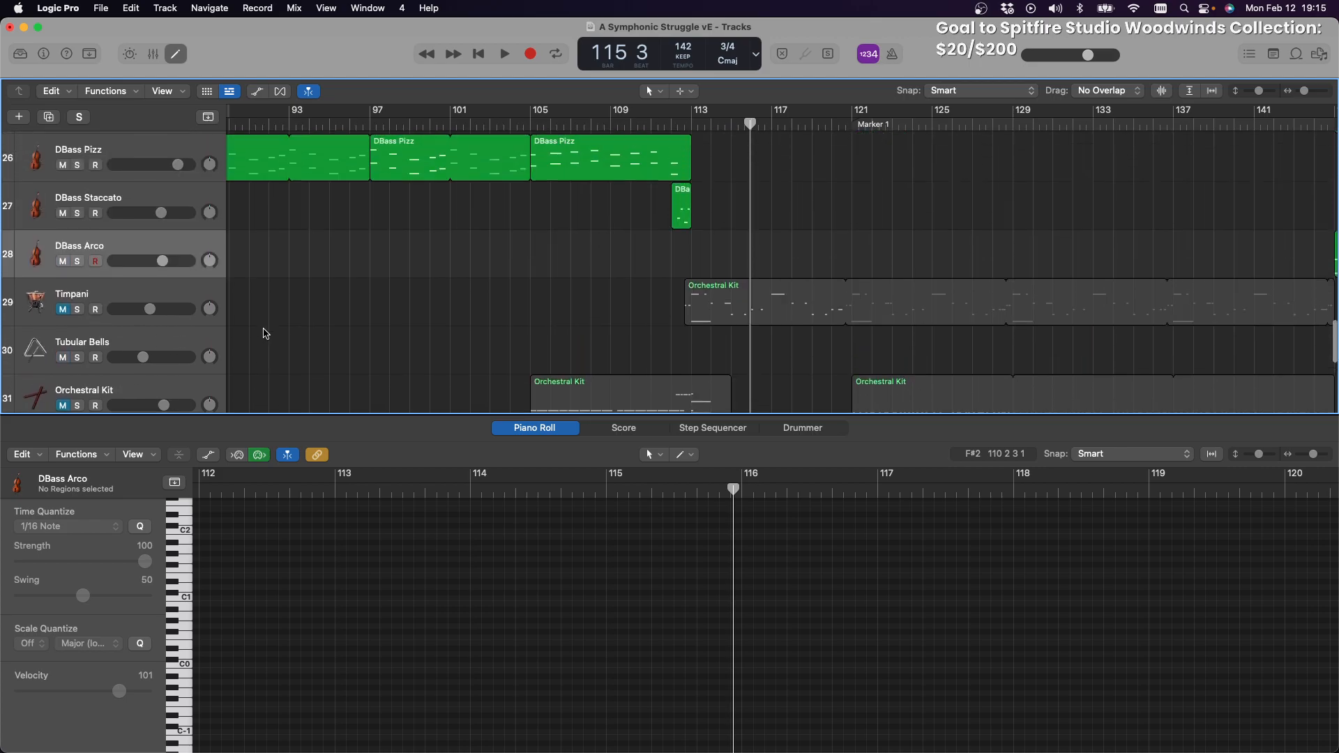
scroll(263, 333, up, 4)
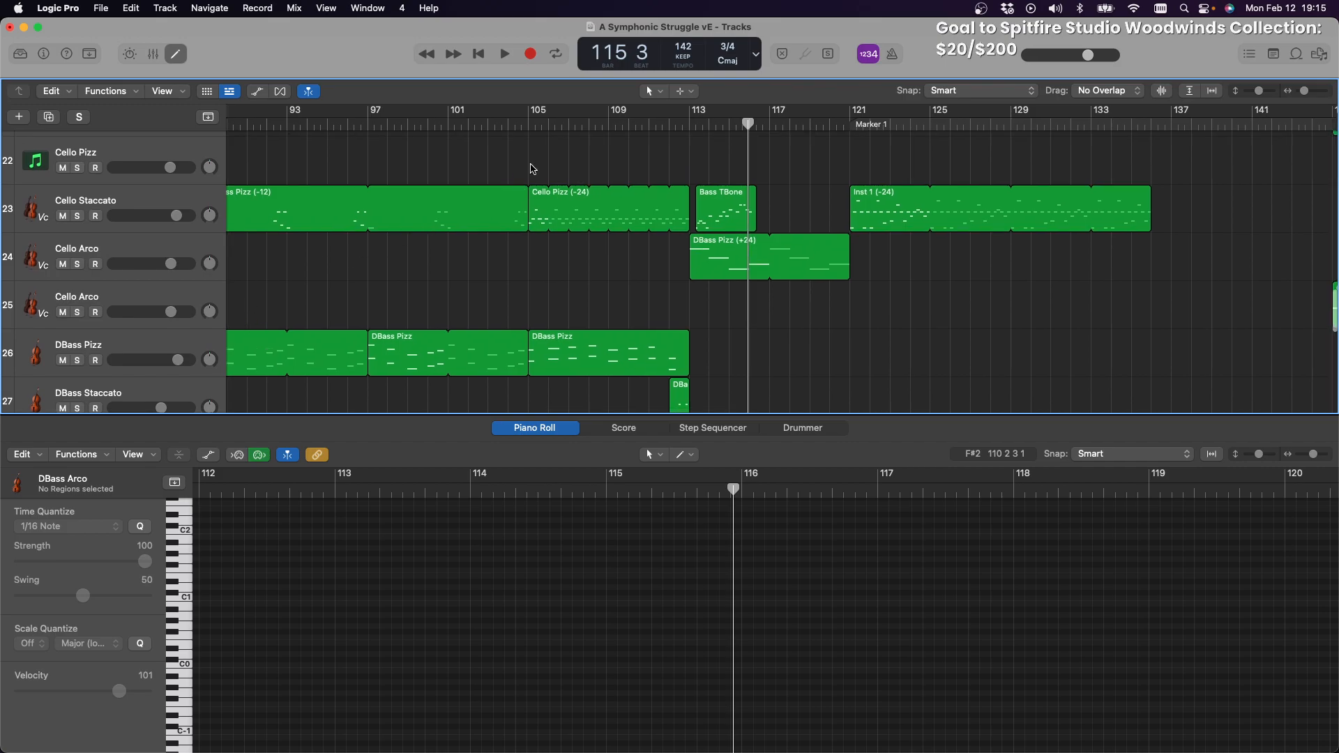
click(528, 123)
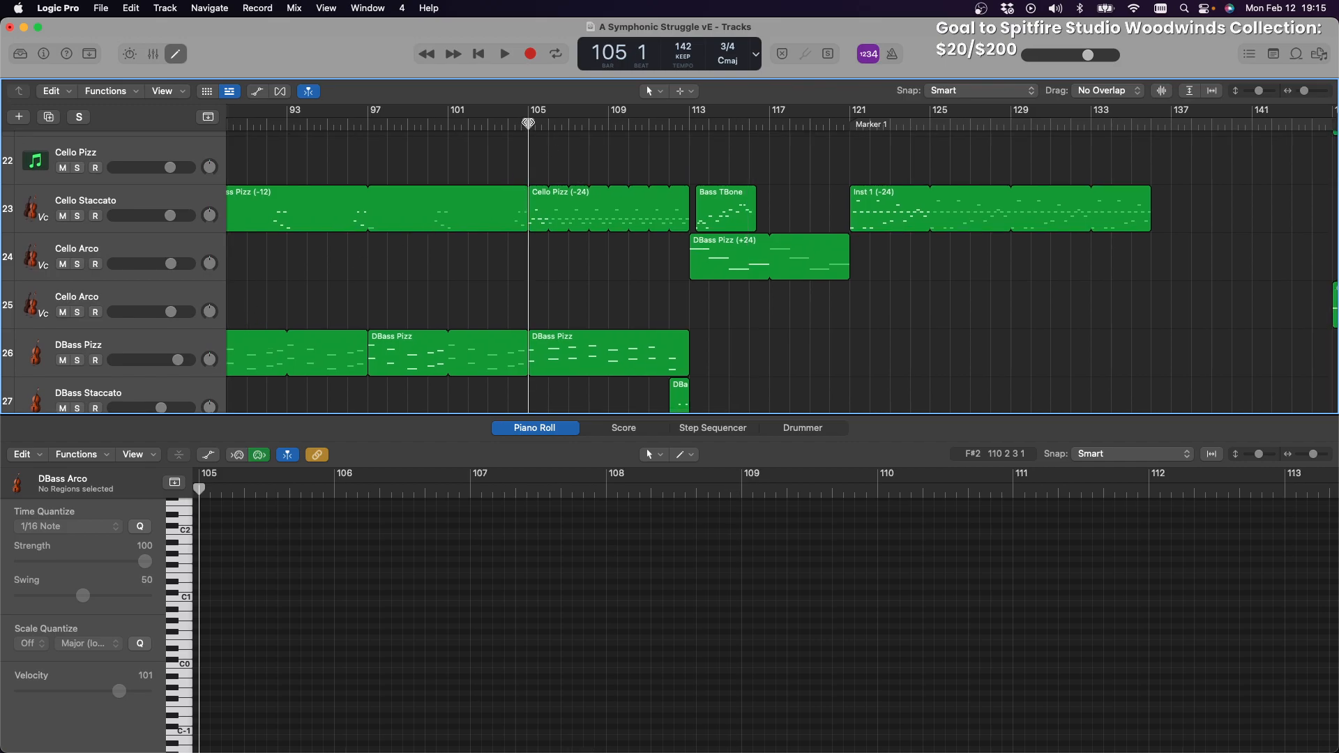
key(space)
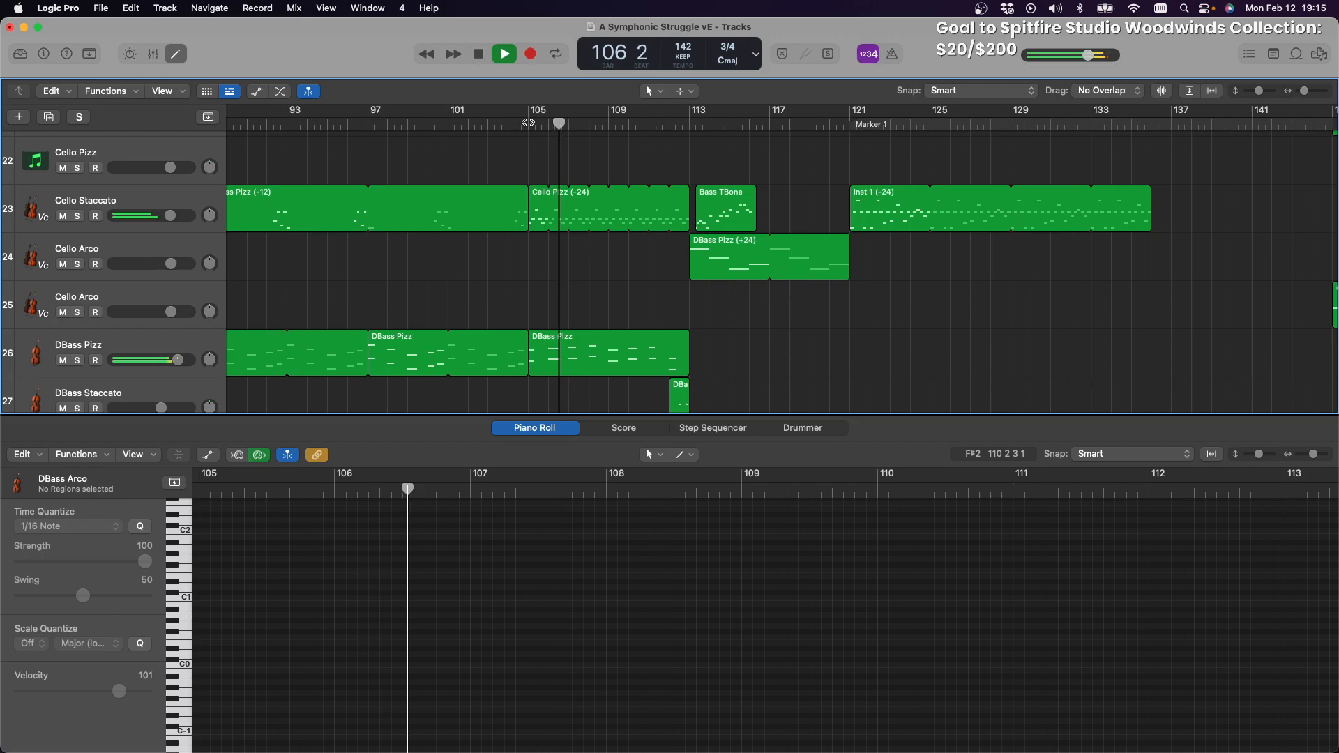
key(space)
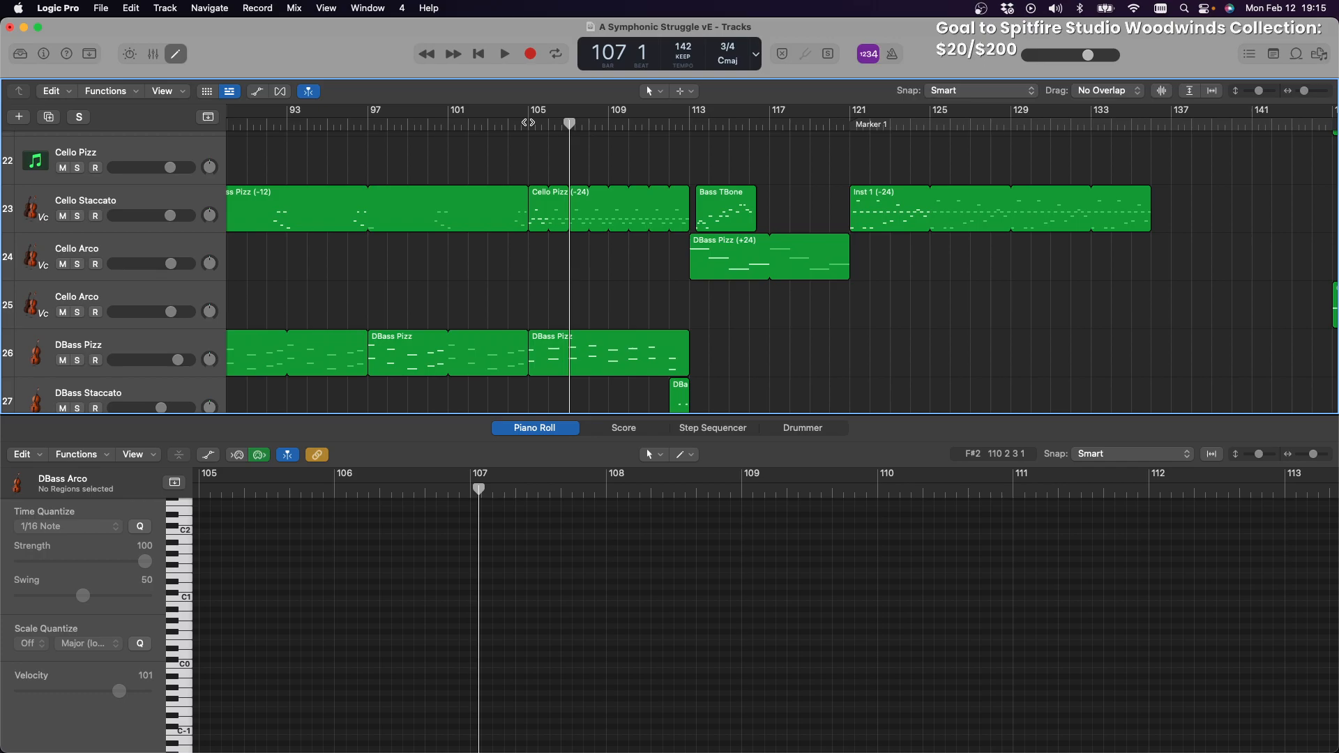
Play from bar 105 into bar 113 while checking the string tracks, and open the Bass TBone region near bar 113 on Cello Staccato
scroll(390, 194, down, 3)
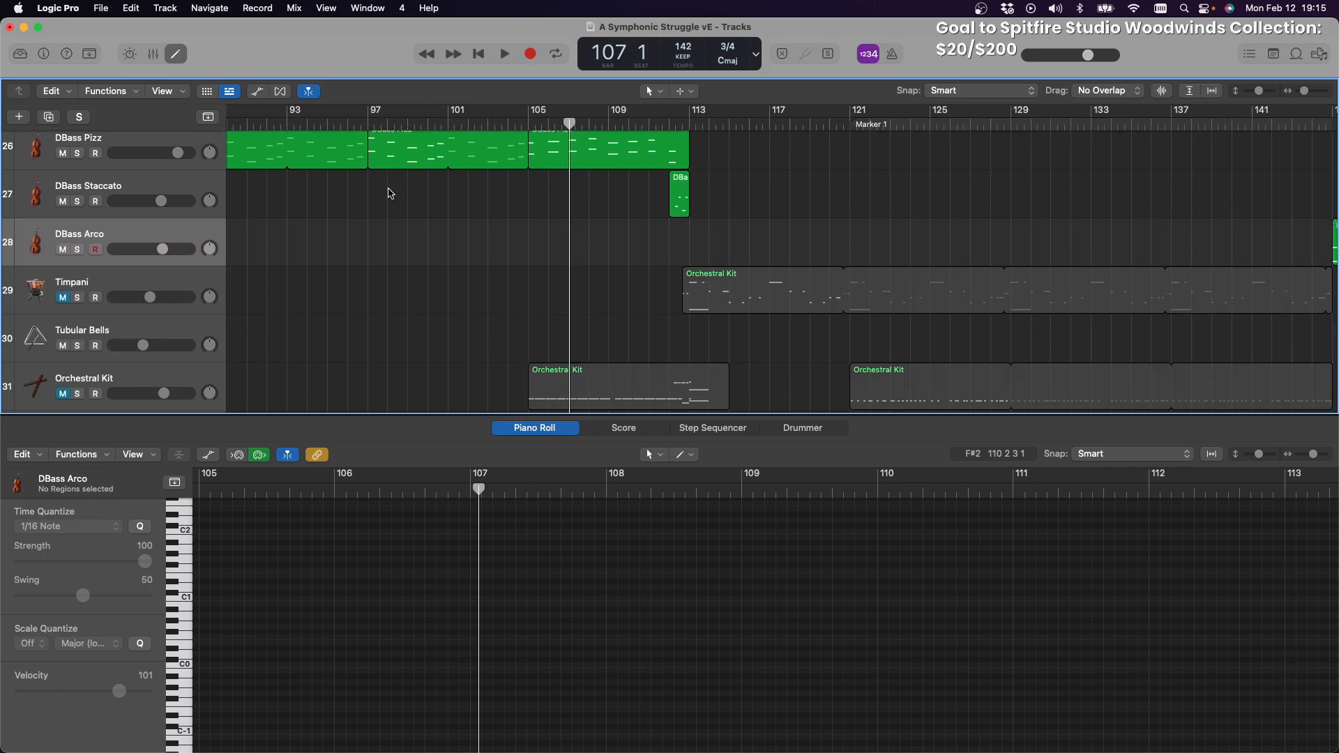
scroll(391, 194, up, 3)
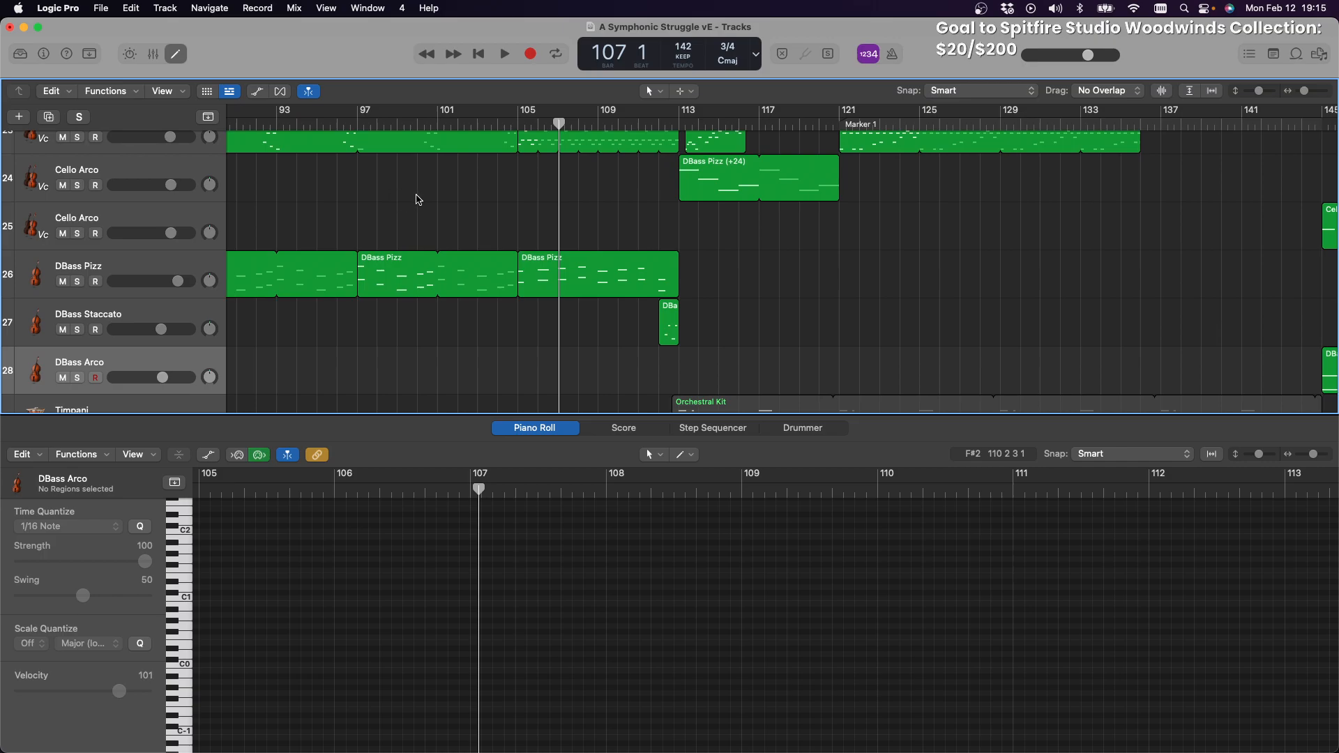
scroll(673, 262, down, 1)
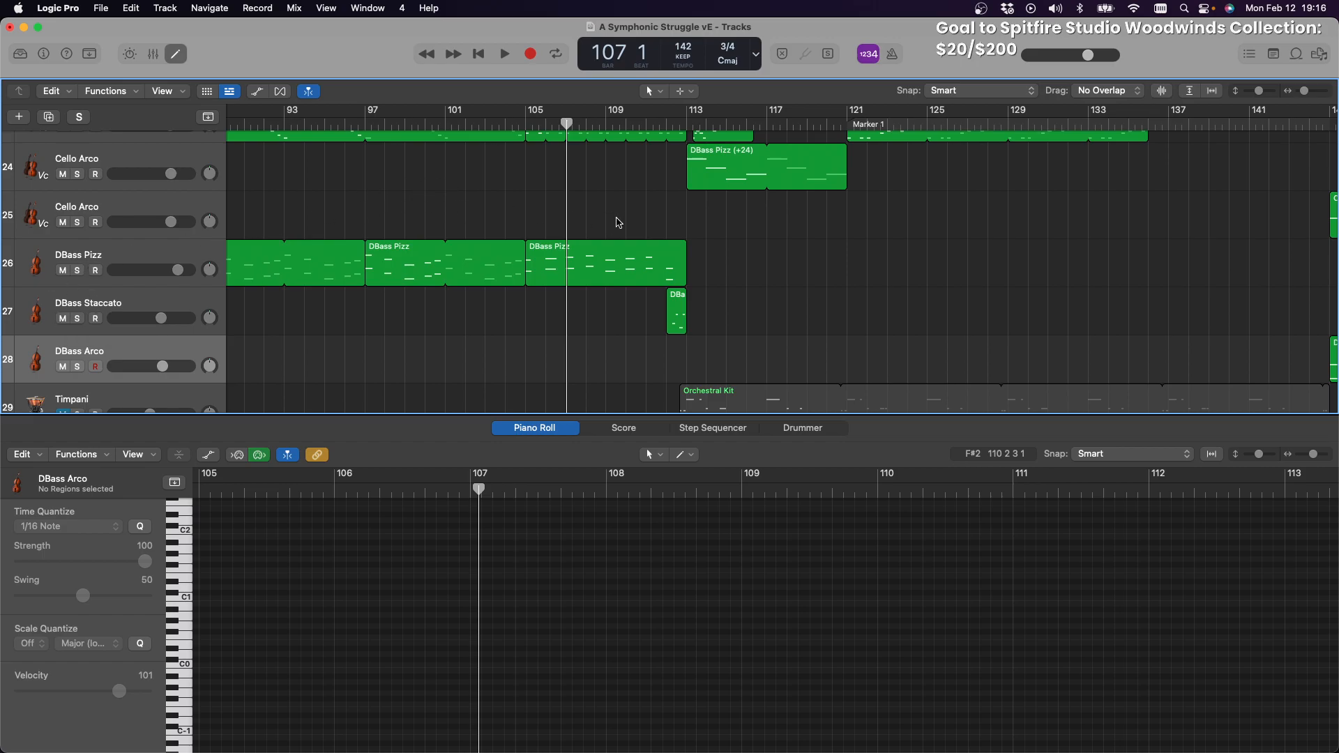
click(526, 129)
click(504, 55)
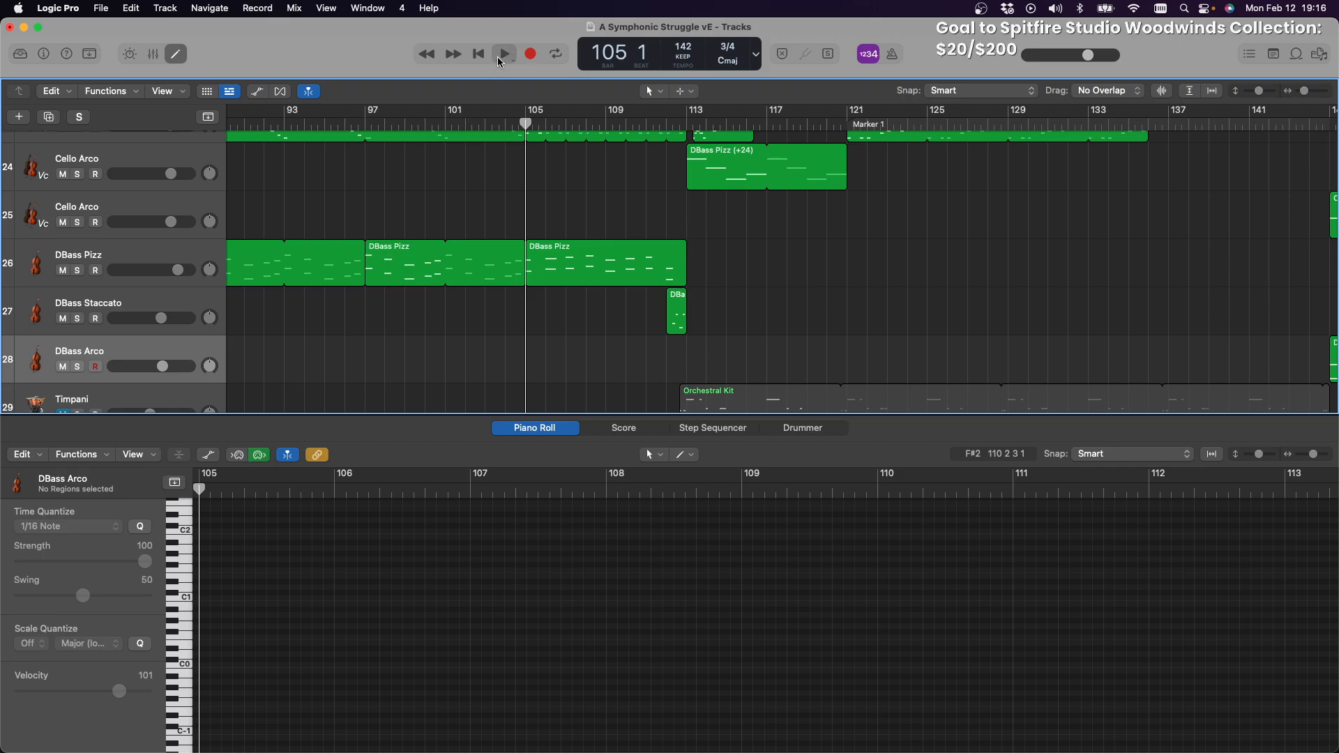
scroll(673, 271, up, 6)
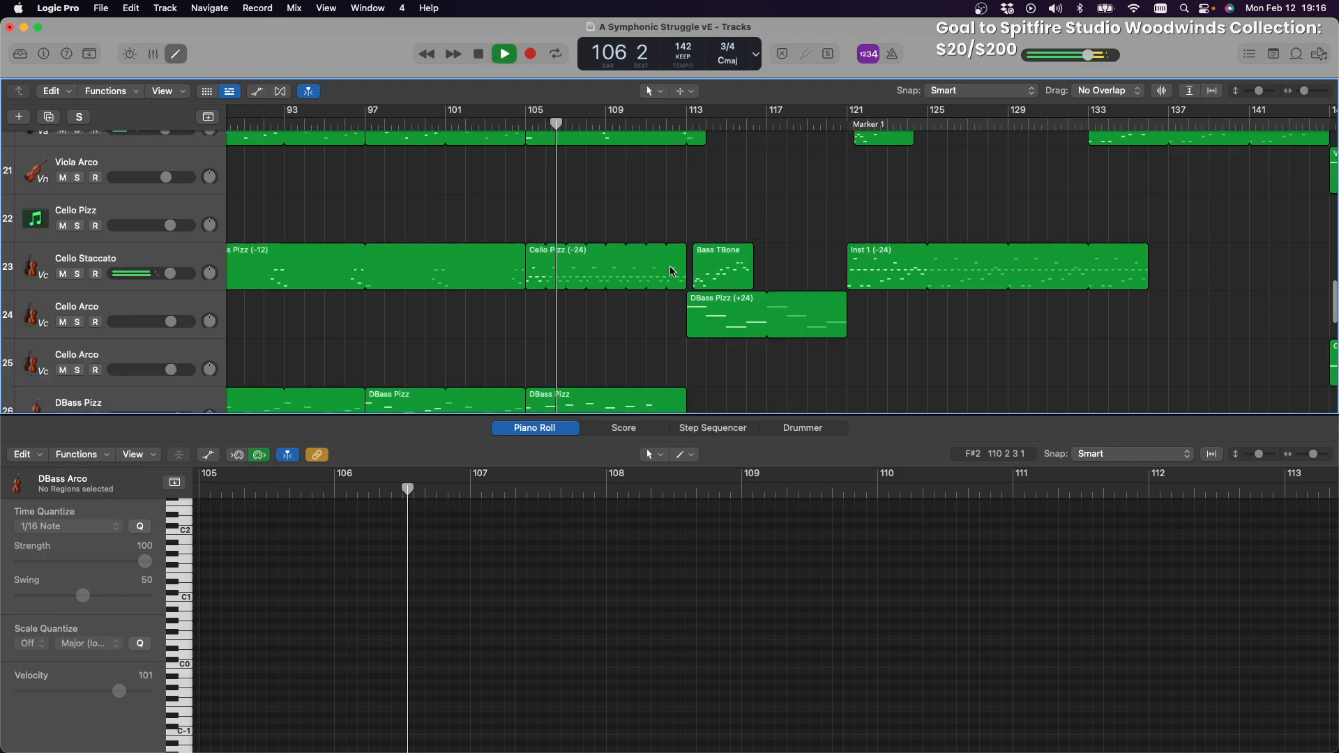
scroll(674, 271, down, 5)
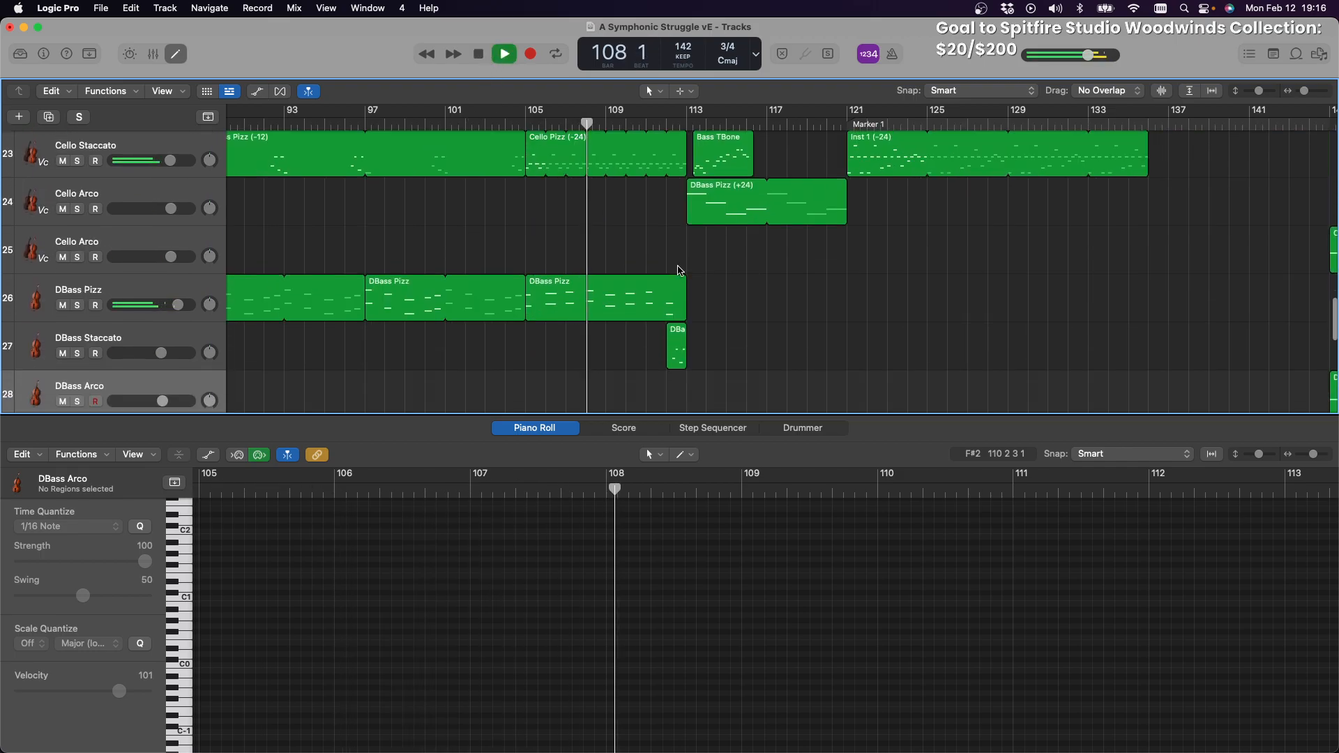
scroll(826, 286, up, 6)
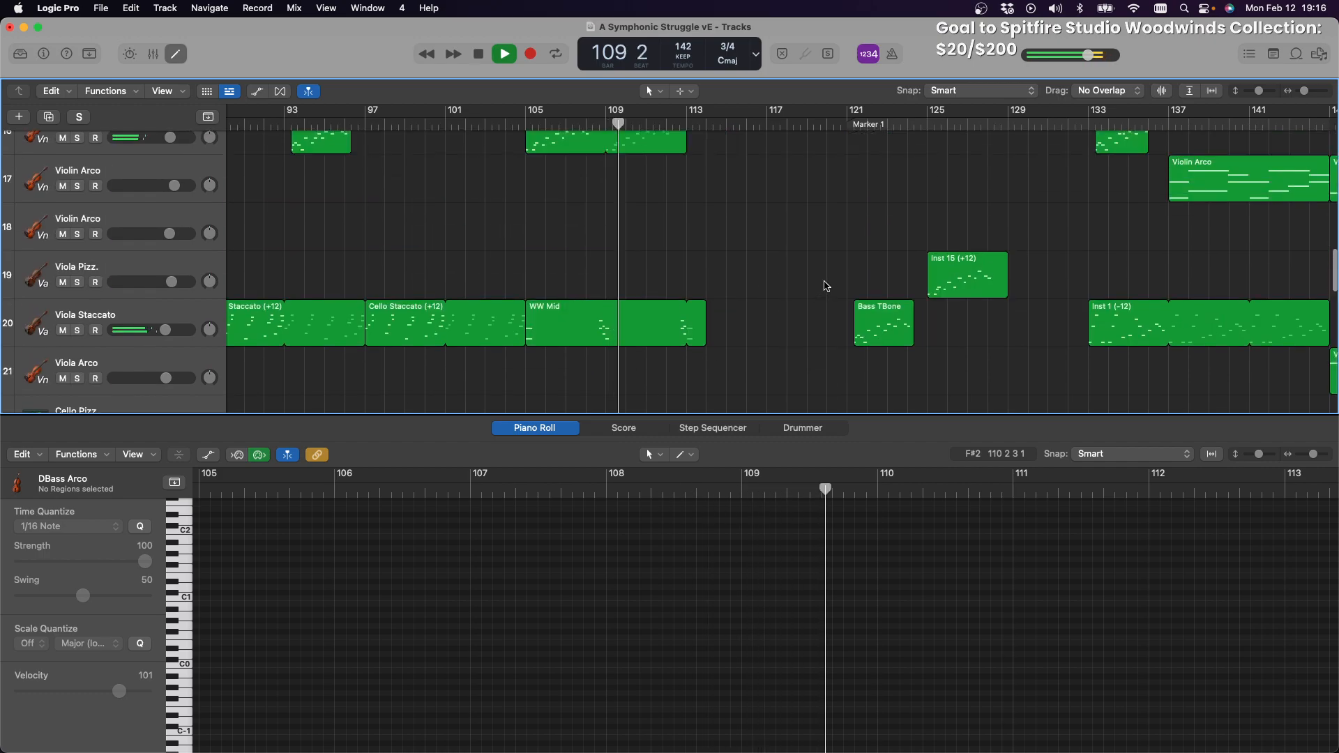
scroll(828, 285, down, 3)
scroll(829, 286, down, 1)
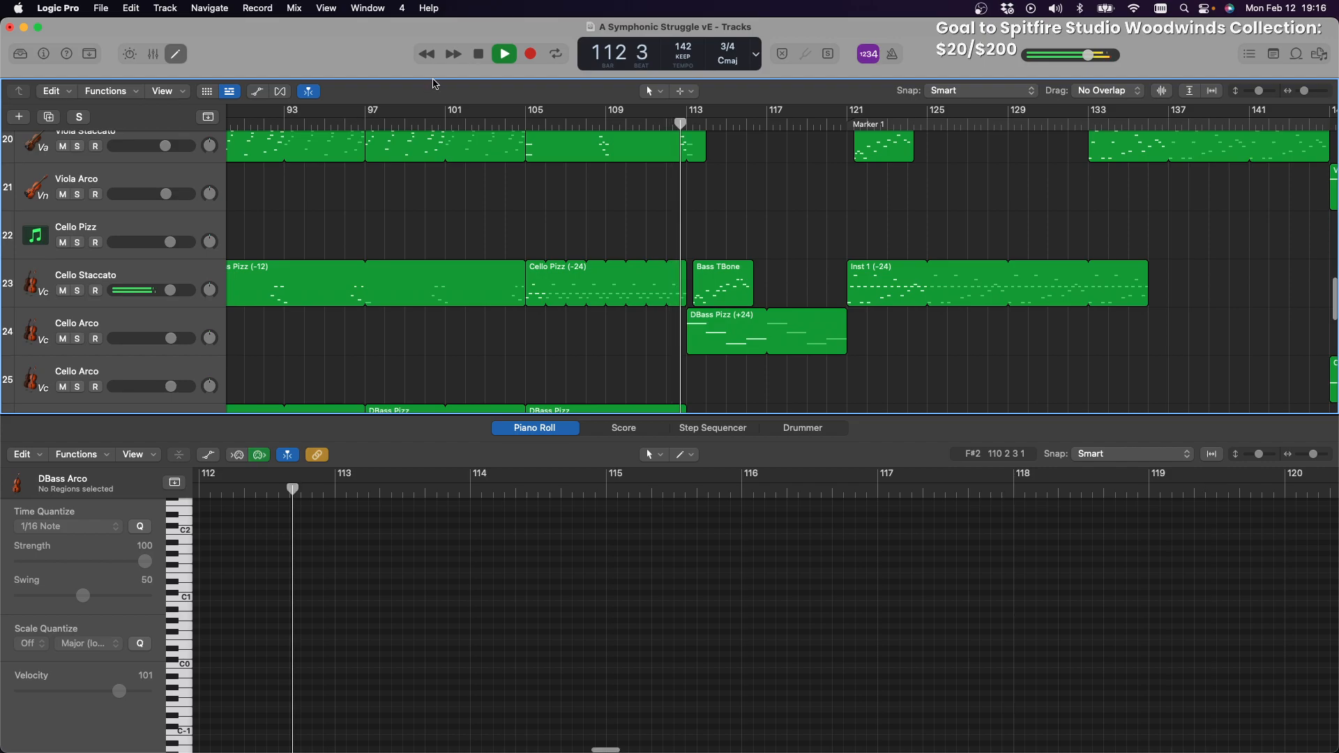
click(475, 59)
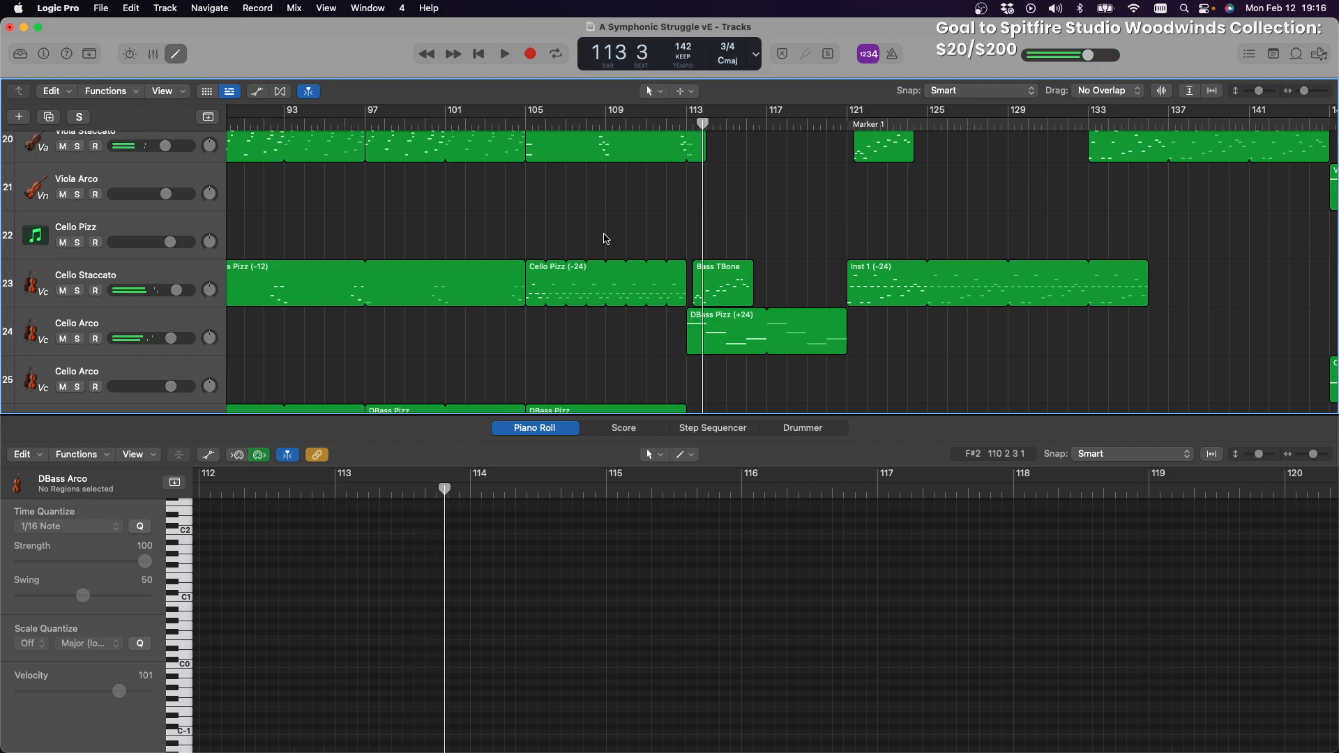
scroll(844, 408, up, 3)
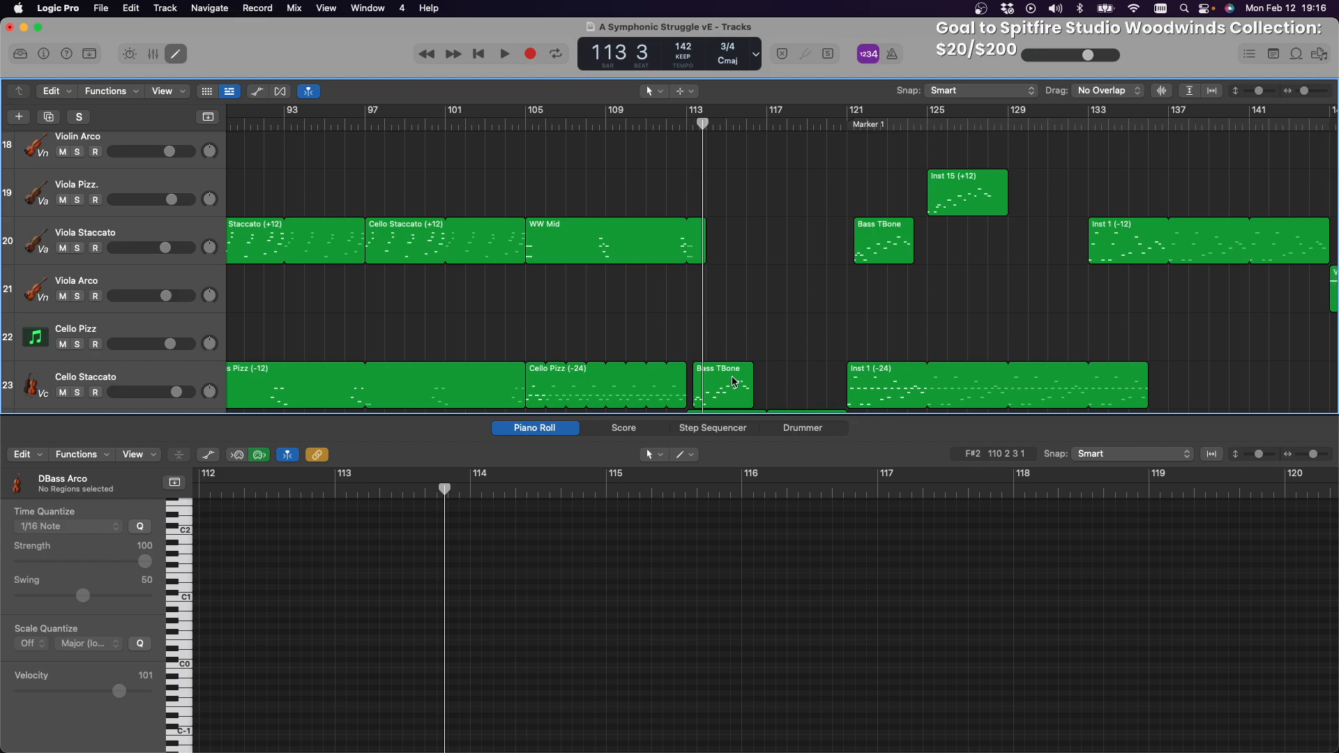
click(734, 382)
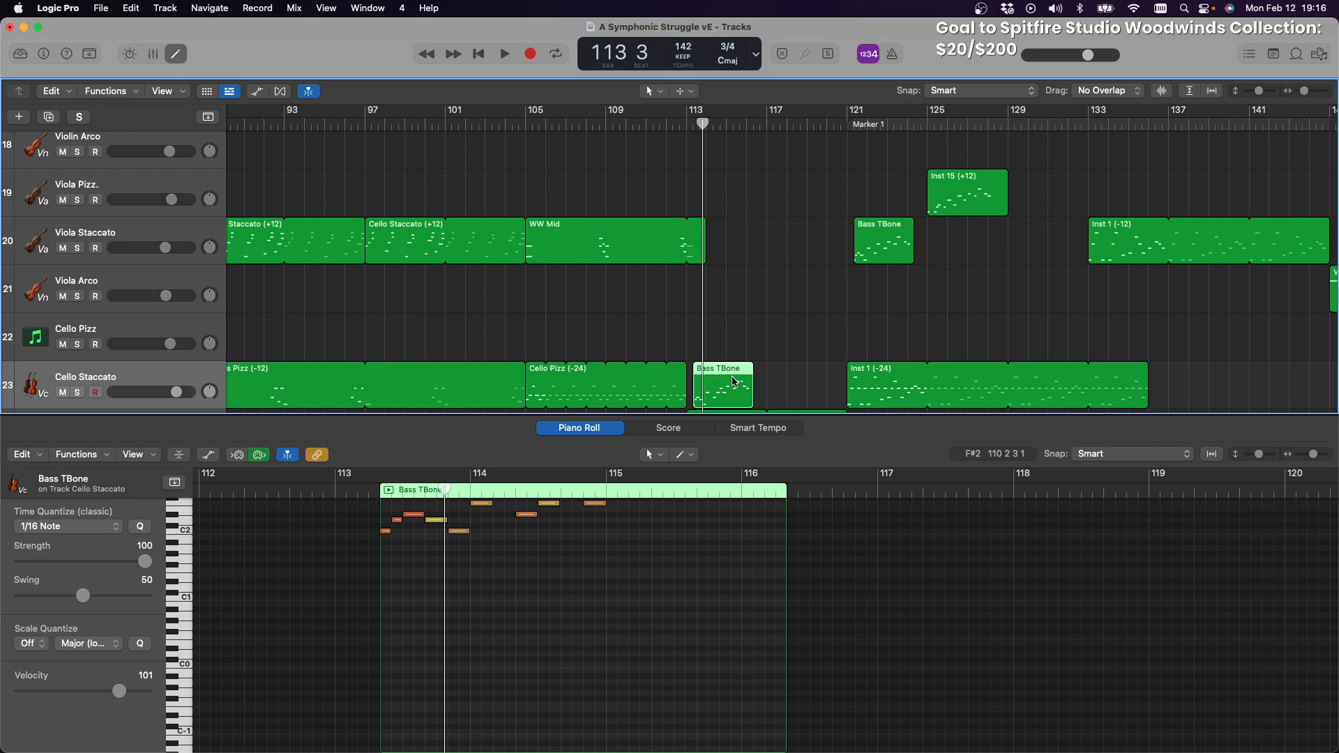
Switch to Music, listen to the first ten seconds of A Symphonic Struggle v9.2, and minimize the player
key(super+Tab)
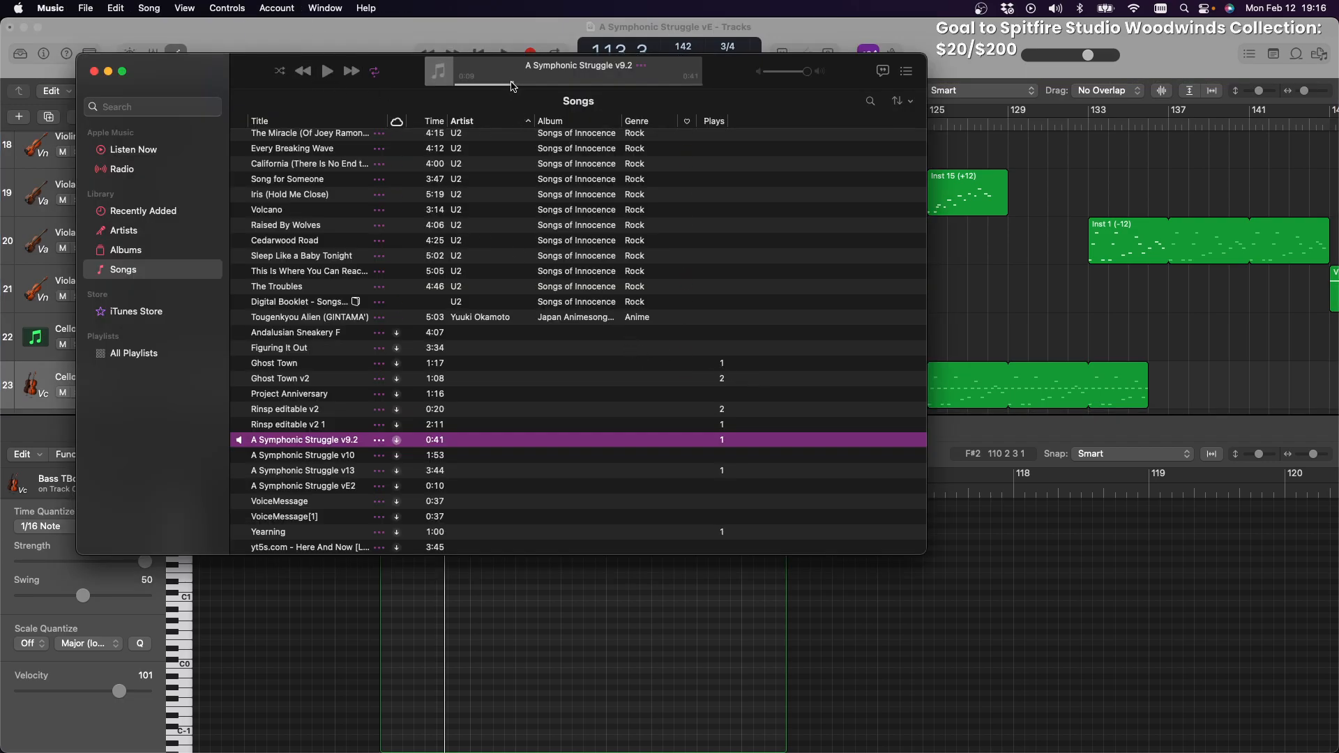
drag(512, 85, 439, 89)
click(323, 75)
click(325, 74)
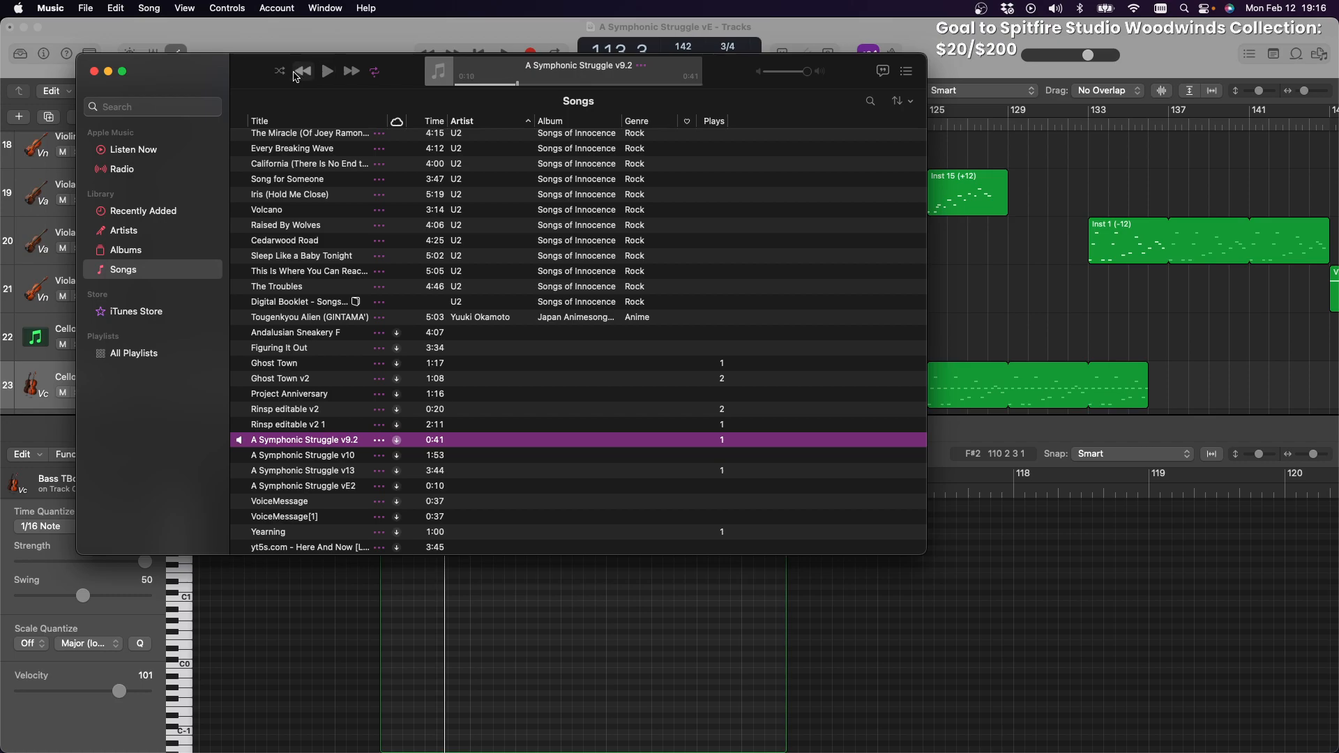
click(108, 72)
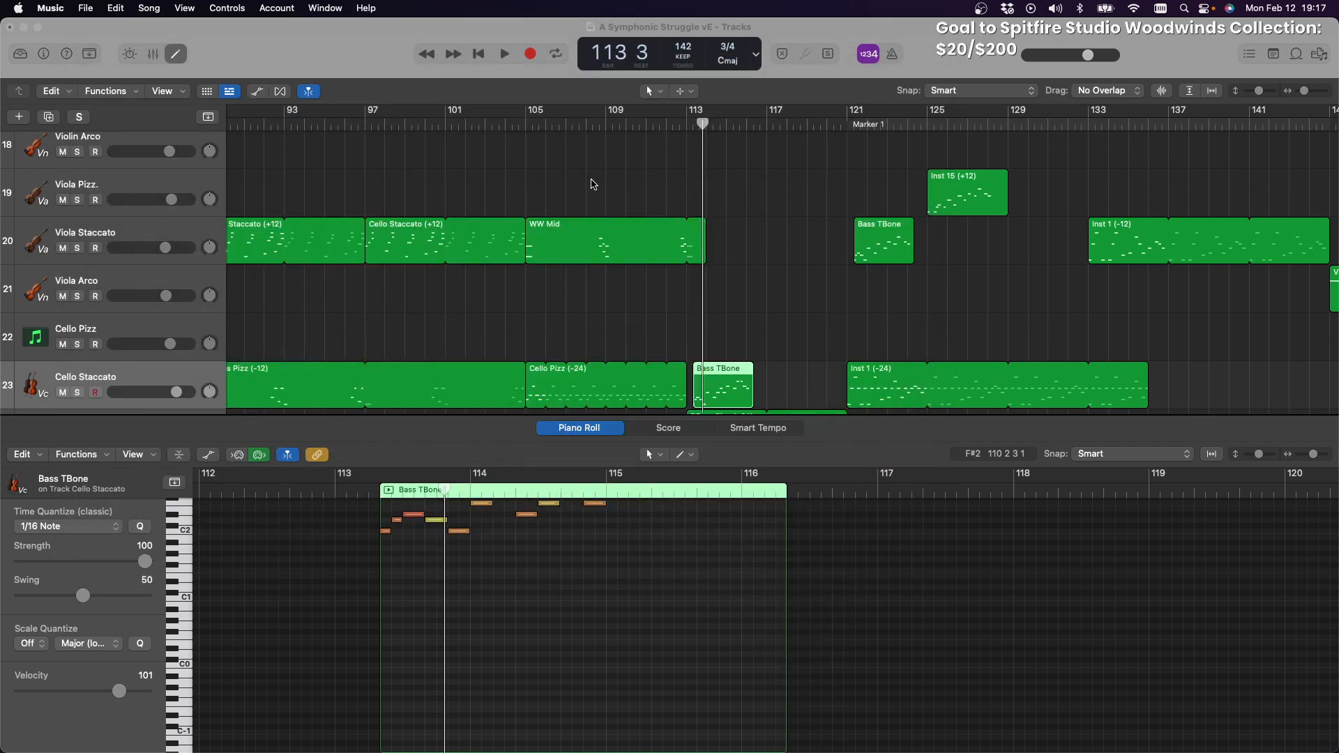
Audition the two Harp regions on the Violin Pizz. track, starting at bars 97 and 105
scroll(609, 209, up, 5)
click(553, 190)
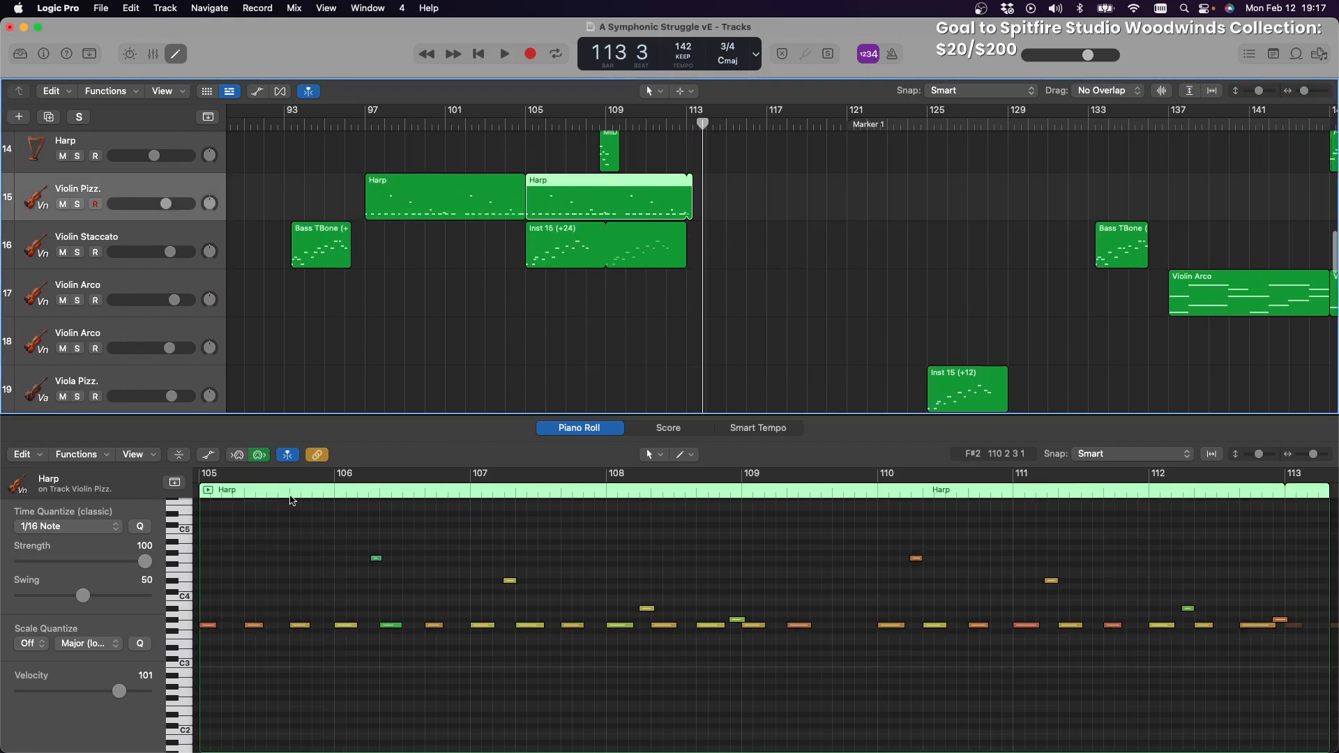
click(208, 490)
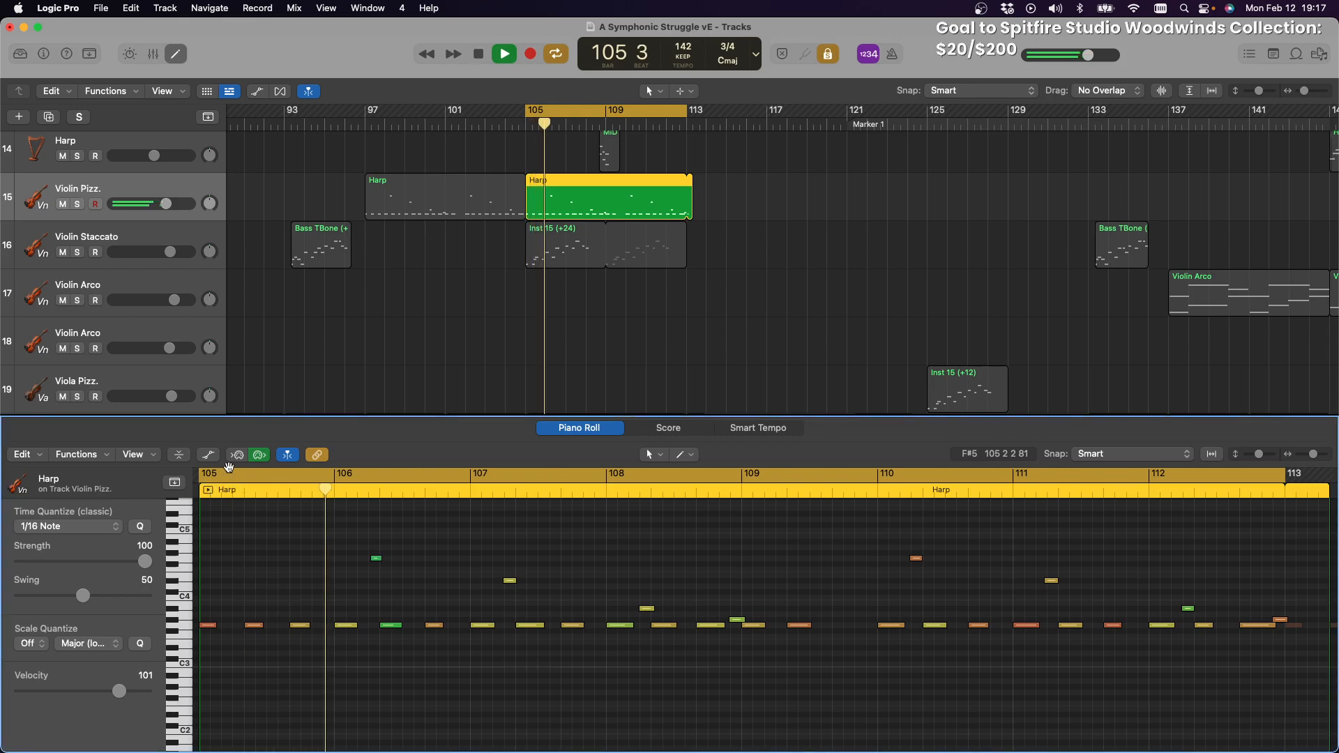
click(481, 54)
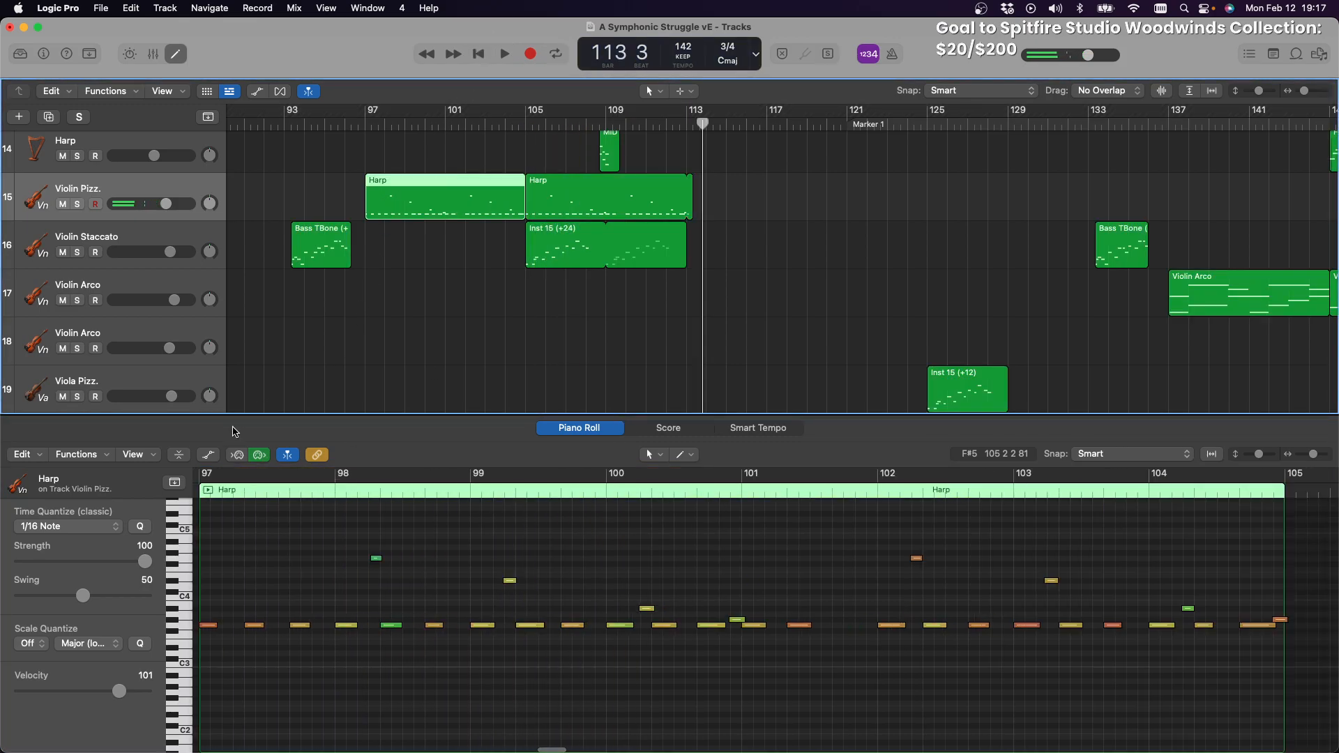
click(208, 491)
click(208, 490)
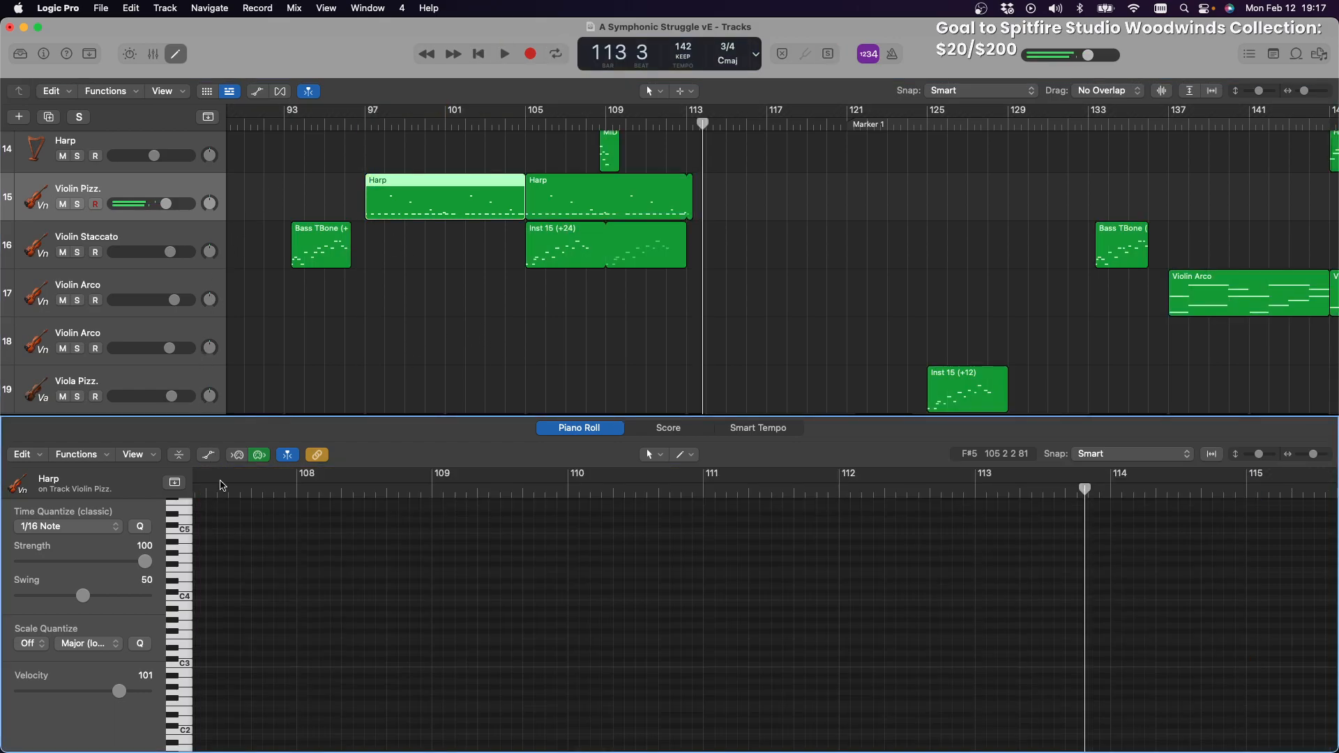
click(480, 200)
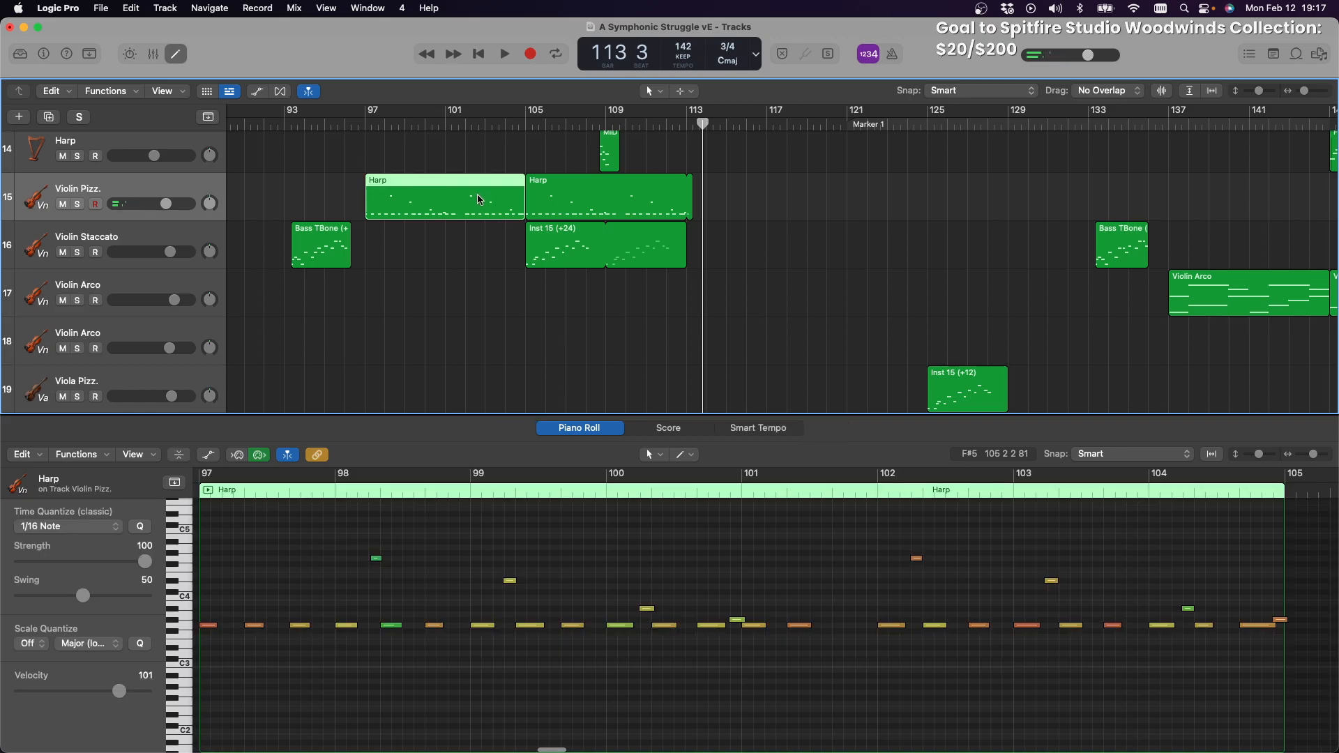
Audition the Viola Pizz. region at bar 105 on the Harp track in solo and compare it with the violin regions
scroll(663, 313, up, 5)
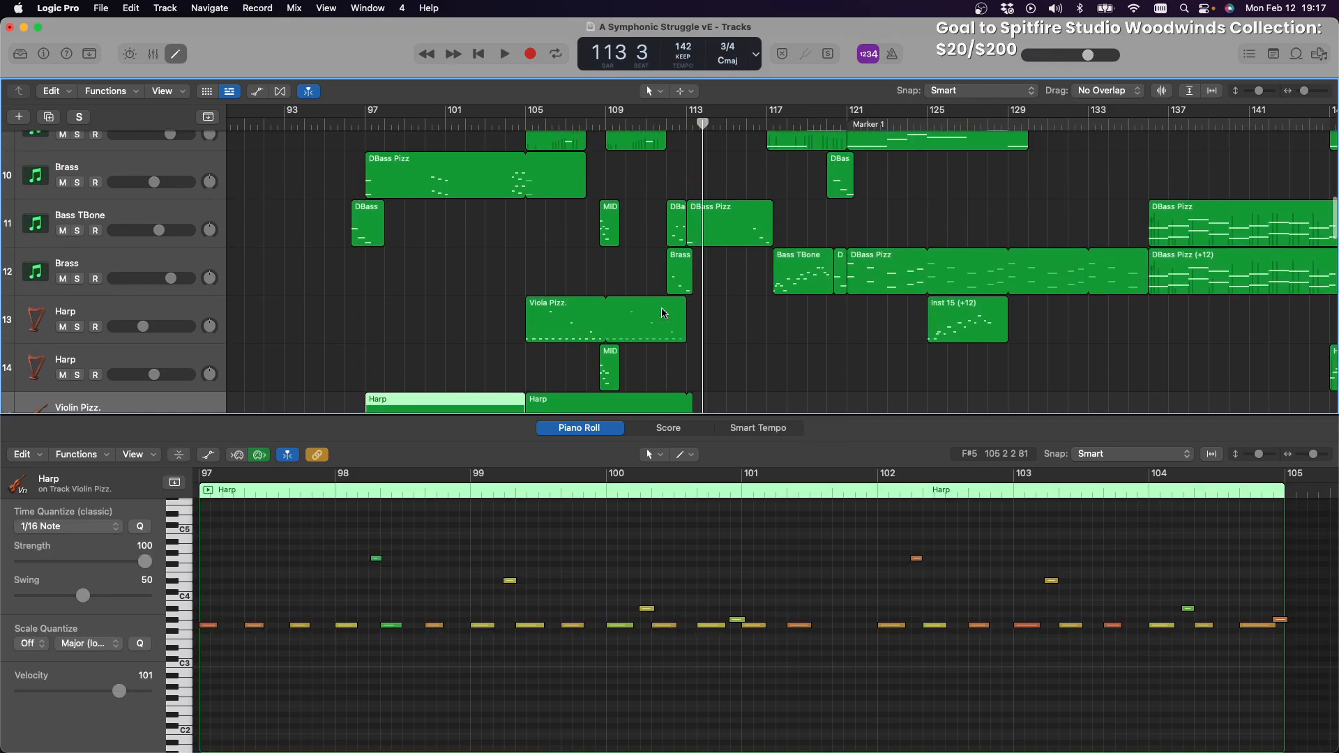
click(614, 317)
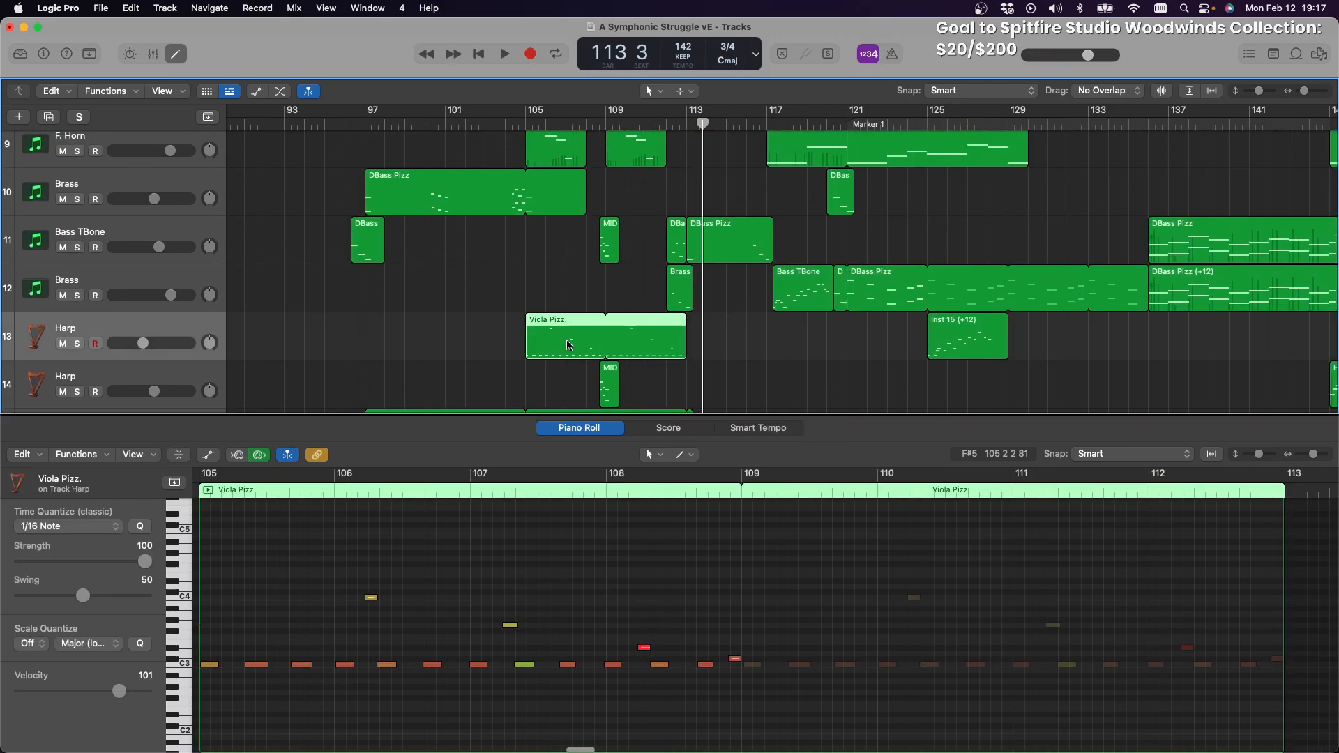
click(207, 491)
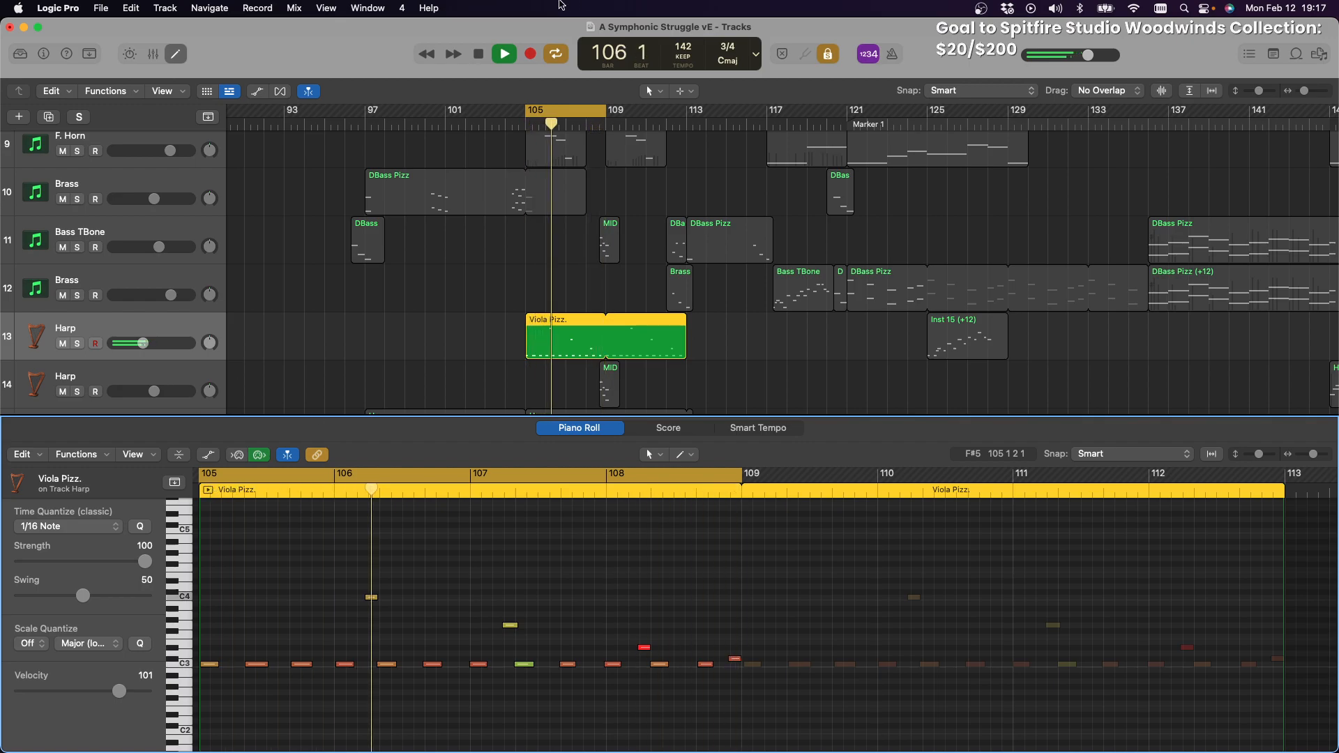
key(space)
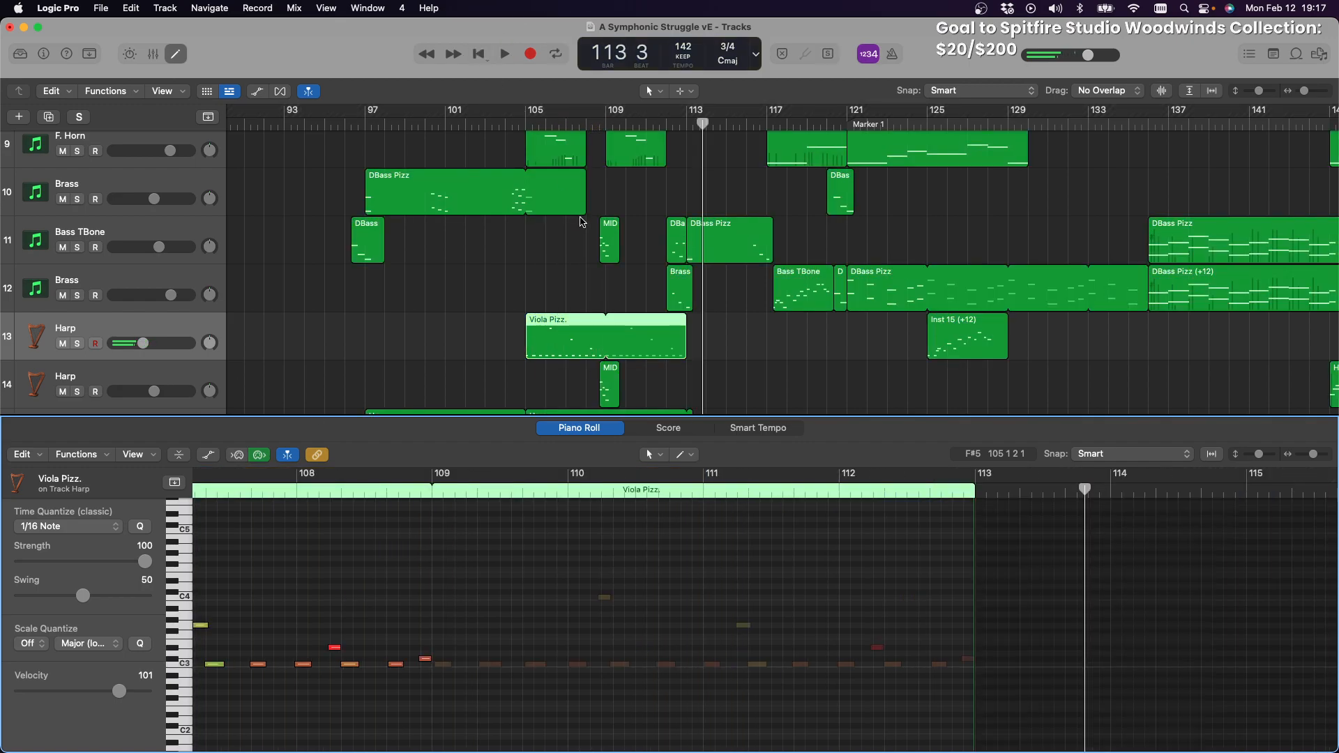
scroll(581, 210, down, 3)
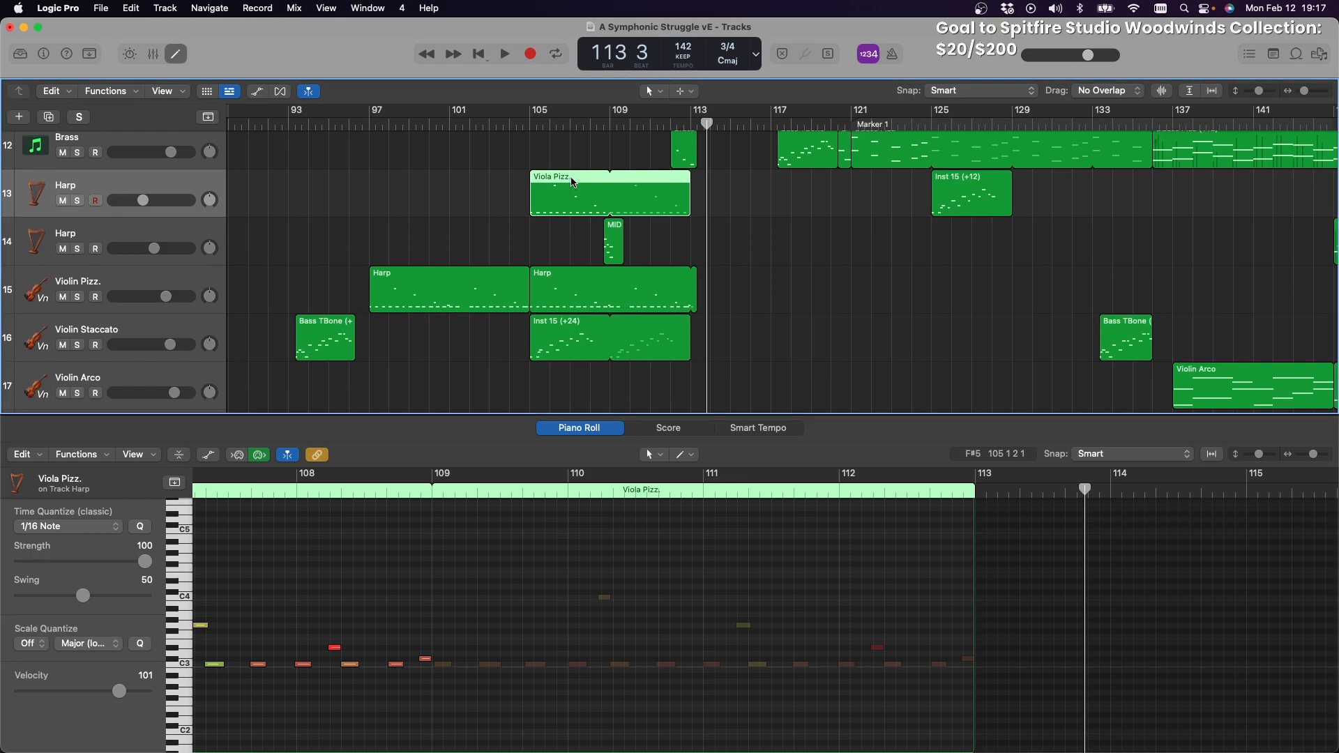
scroll(572, 182, down, 2)
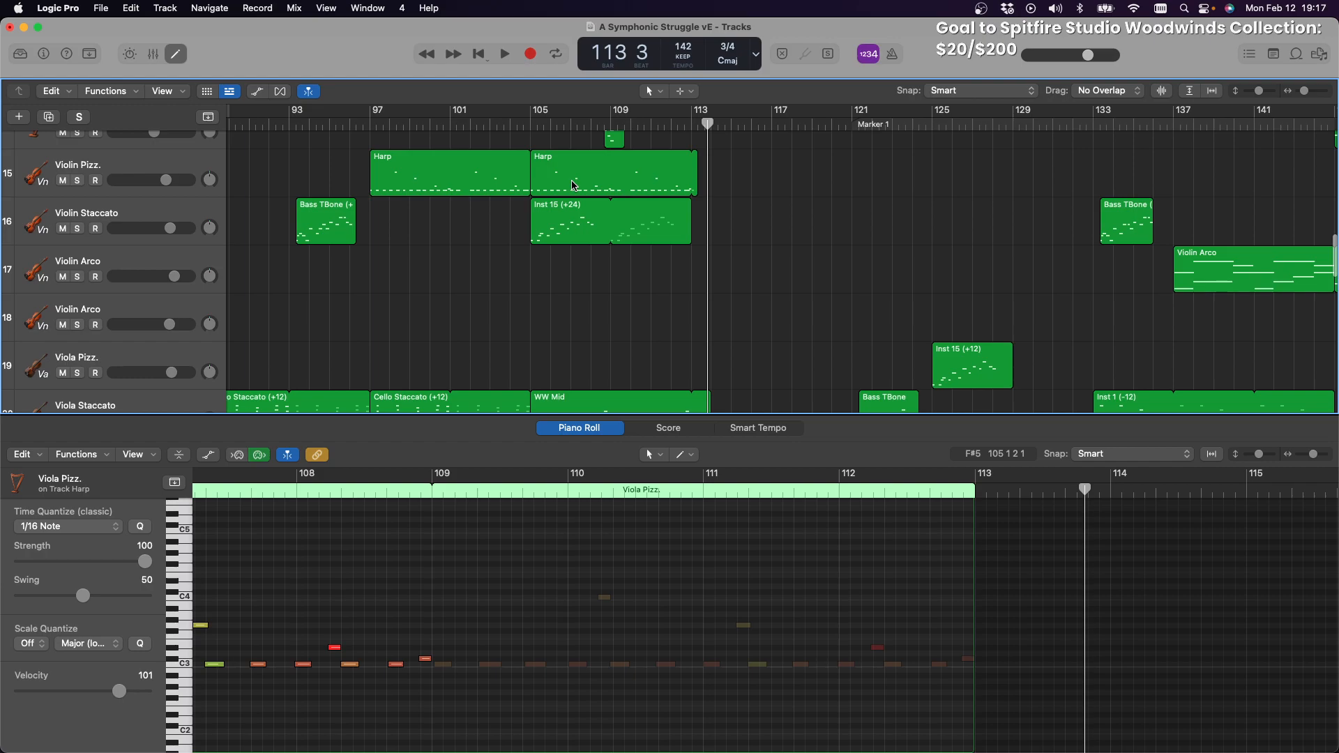
scroll(574, 185, up, 2)
scroll(573, 184, up, 1)
scroll(572, 185, up, 1)
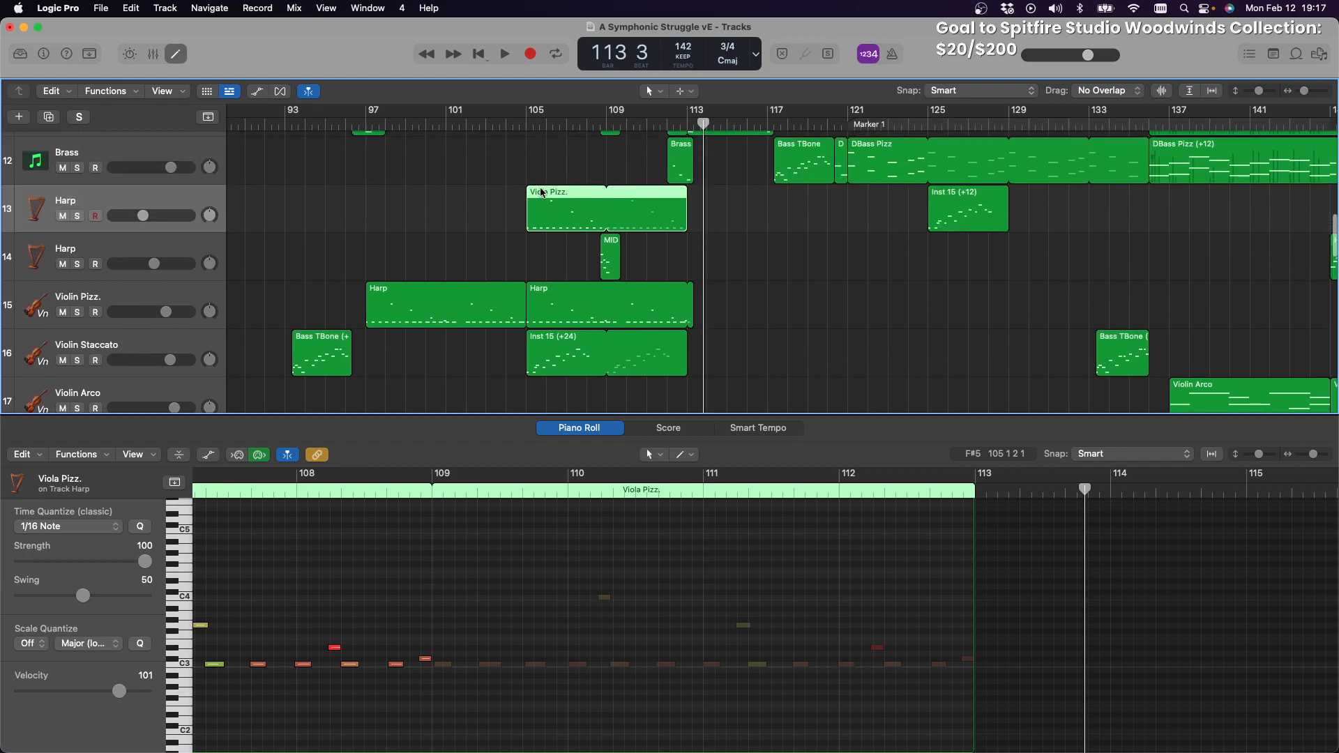
Play from before bar 105 and move the Viola Pizz. region from the Harp track to bar 121 on Violin Pizz
click(270, 127)
key(space)
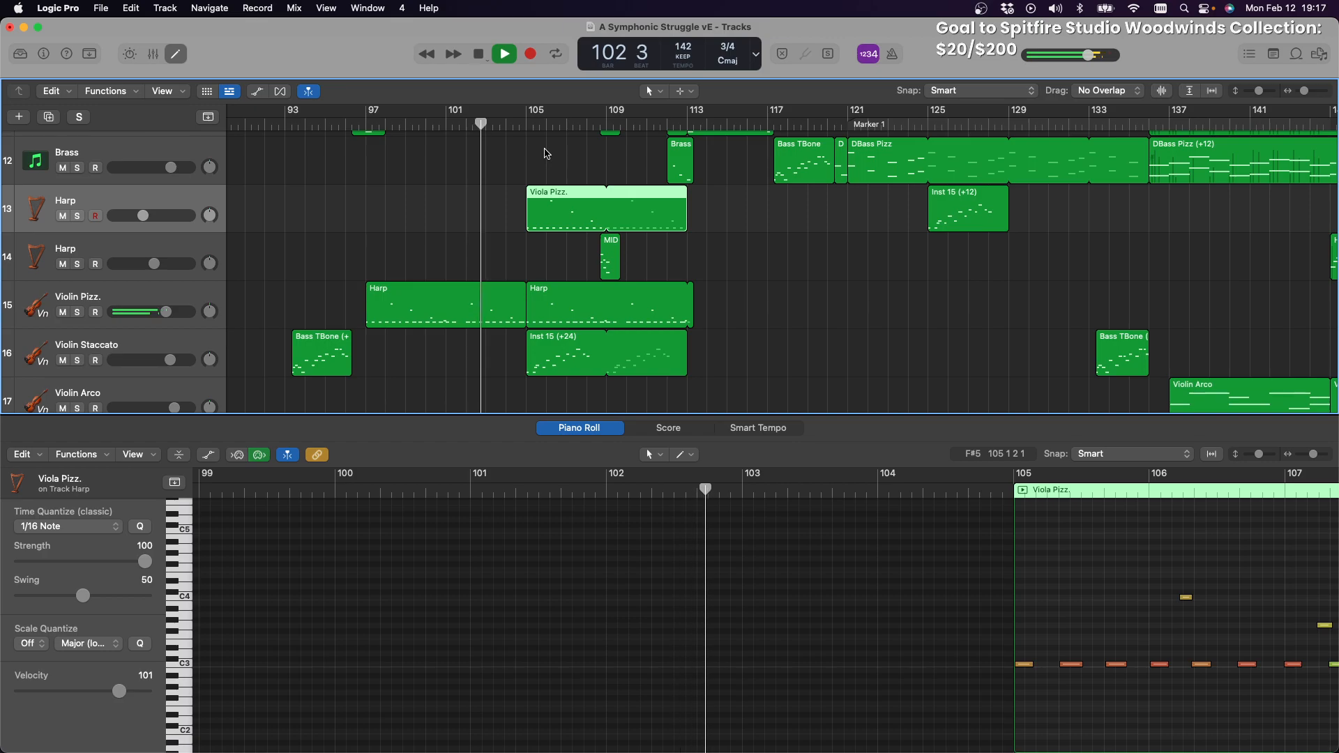
drag(540, 223, 861, 322)
Keep playing to bar 115 while checking the string, harp and brass regions around bar 113
scroll(723, 285, down, 5)
scroll(723, 285, down, 4)
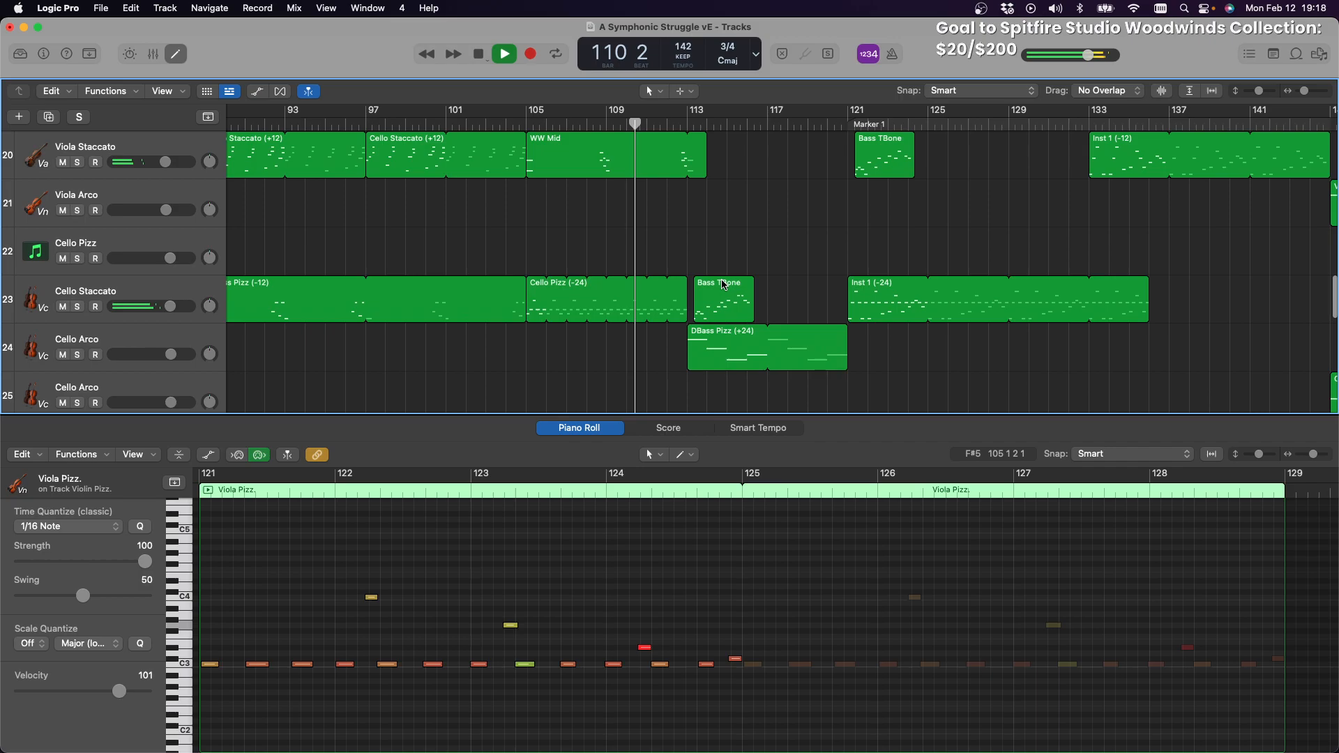
scroll(724, 284, up, 8)
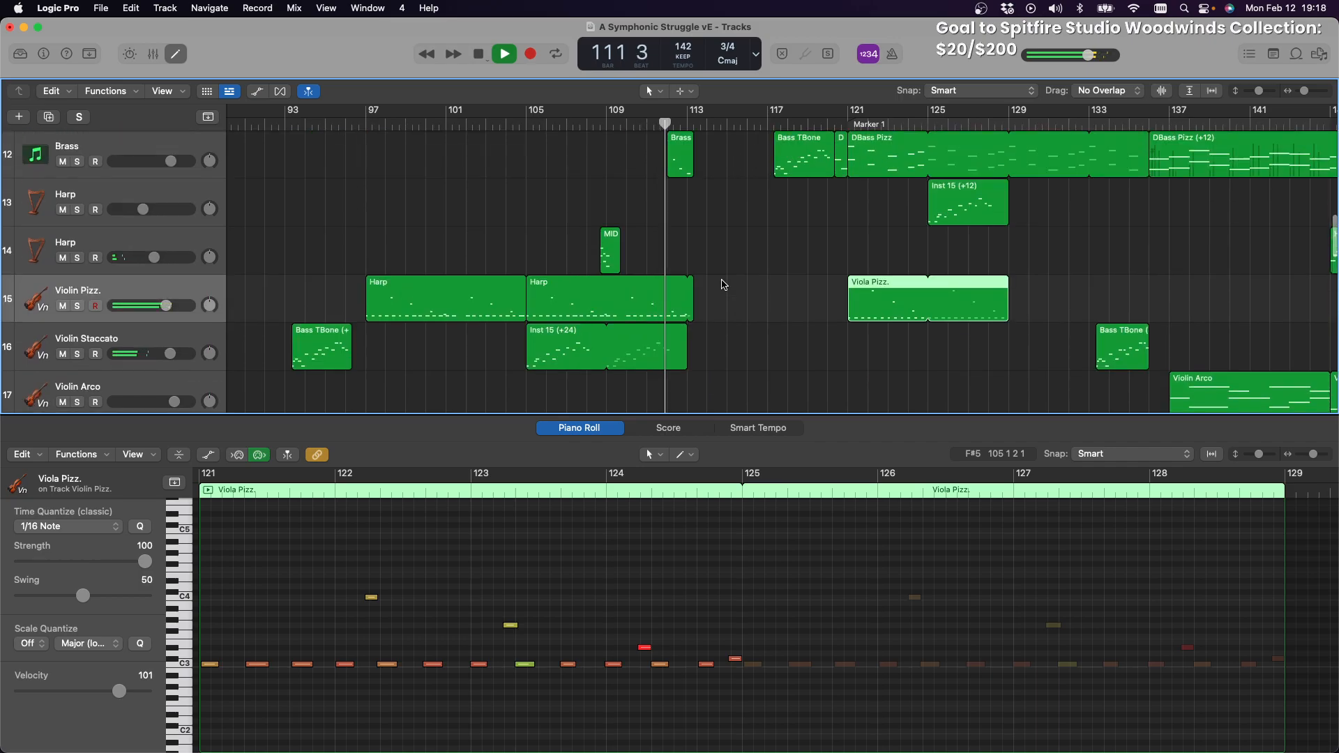
scroll(724, 285, up, 2)
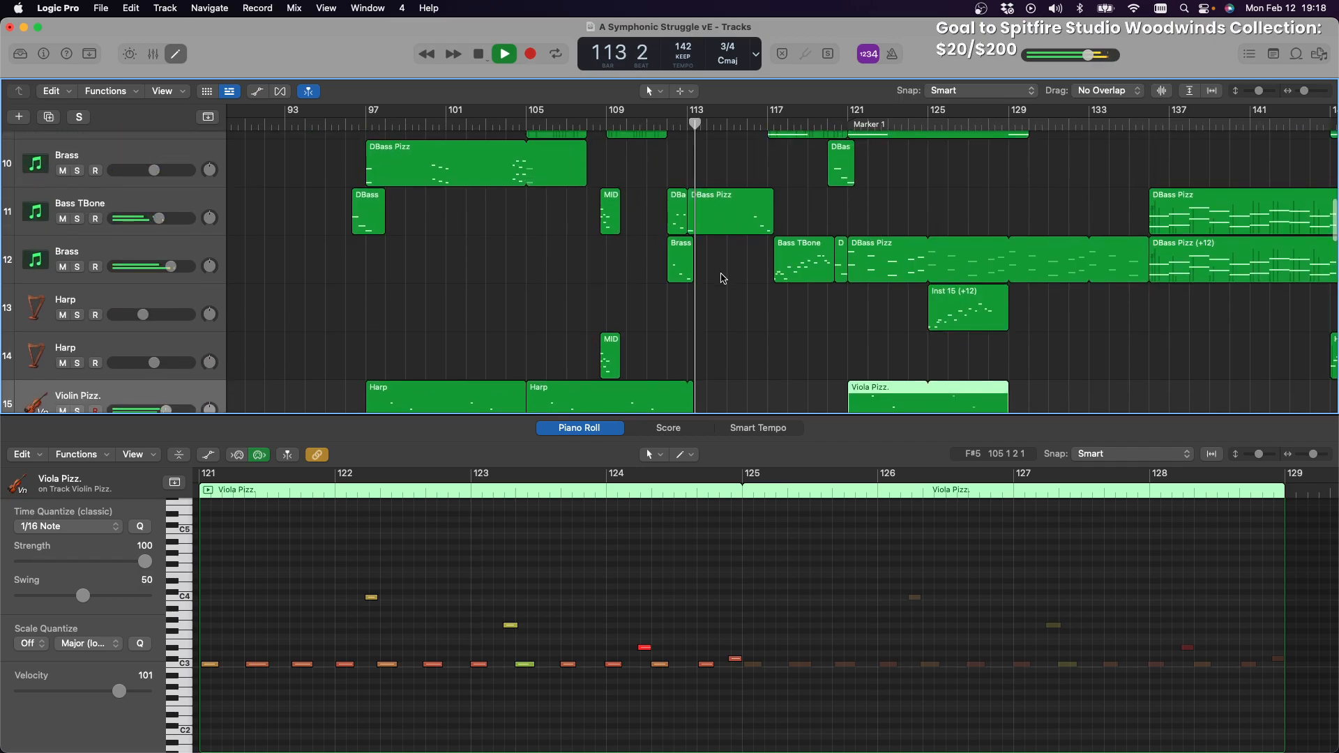
key(space)
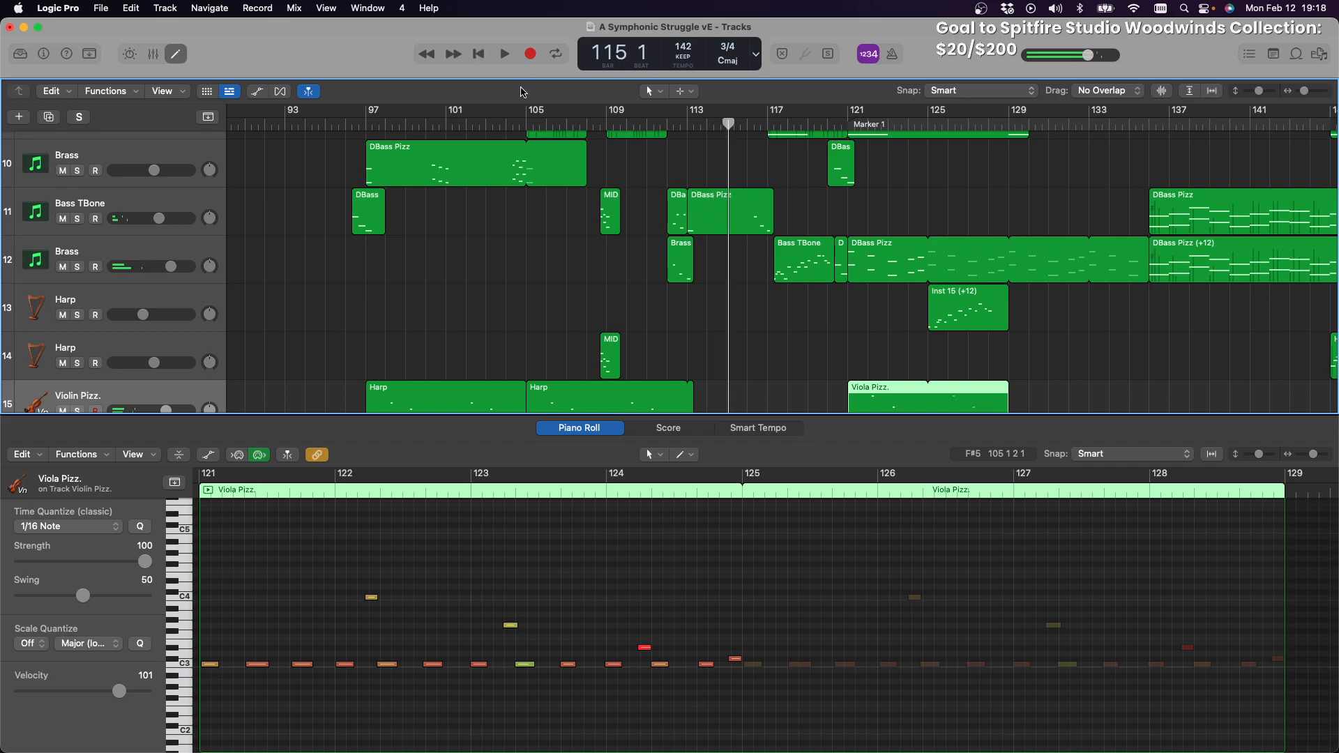
Delete the DBass Pizz (+24) region on Cello Arco and the Bass TBone region on Cello Staccato, both near bar 113
scroll(770, 371, down, 10)
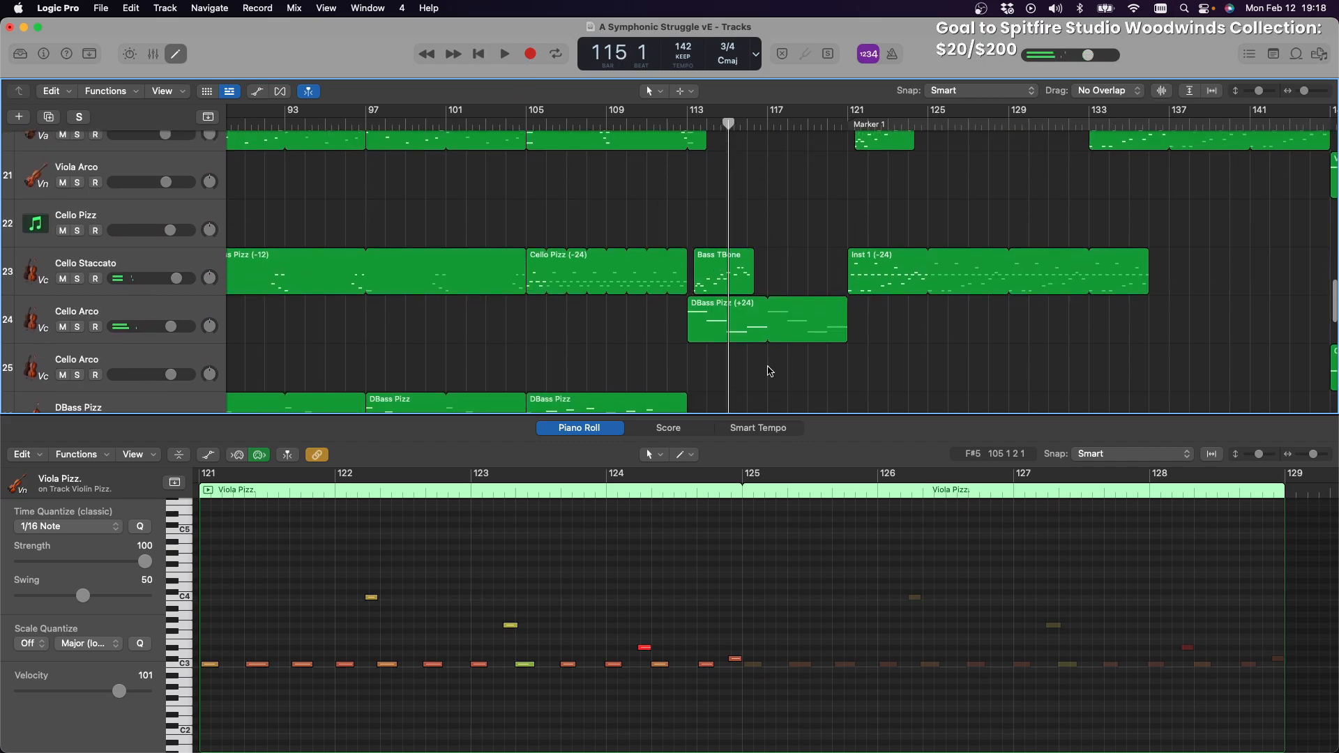
drag(946, 346, 704, 325)
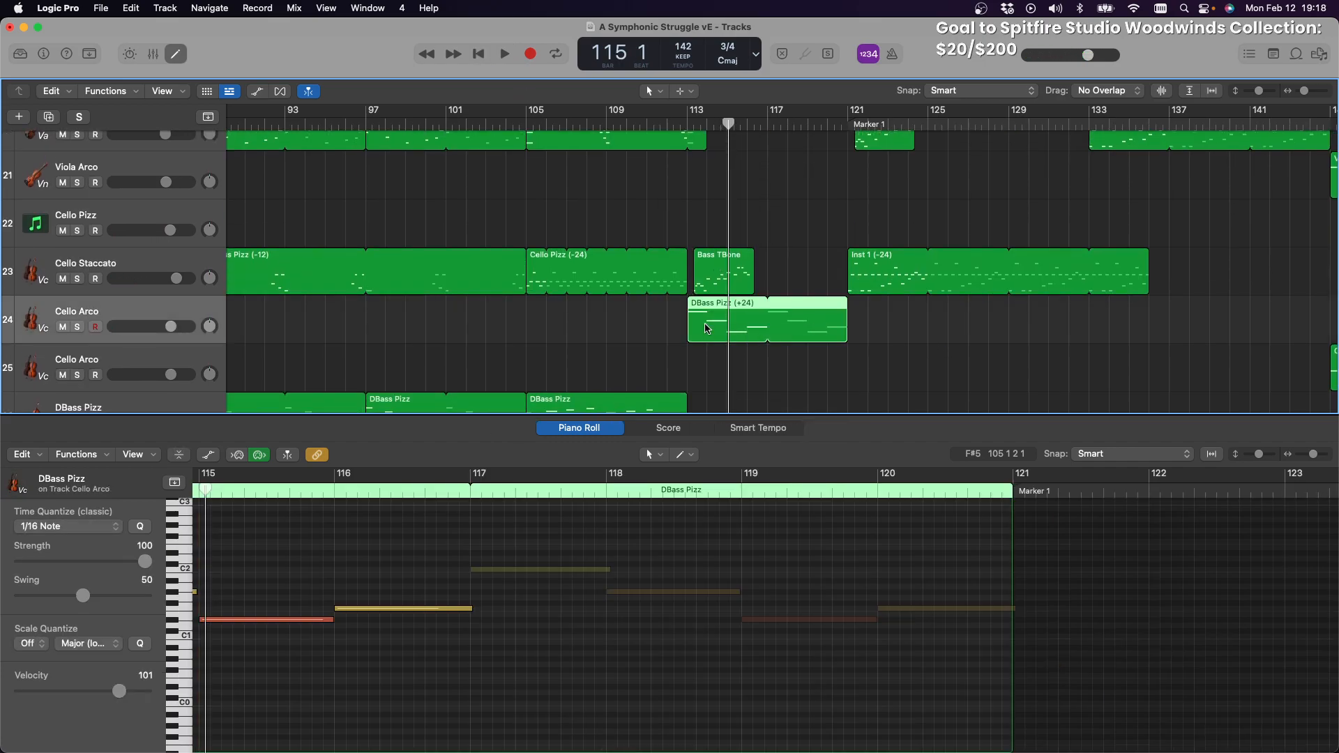
key(Delete)
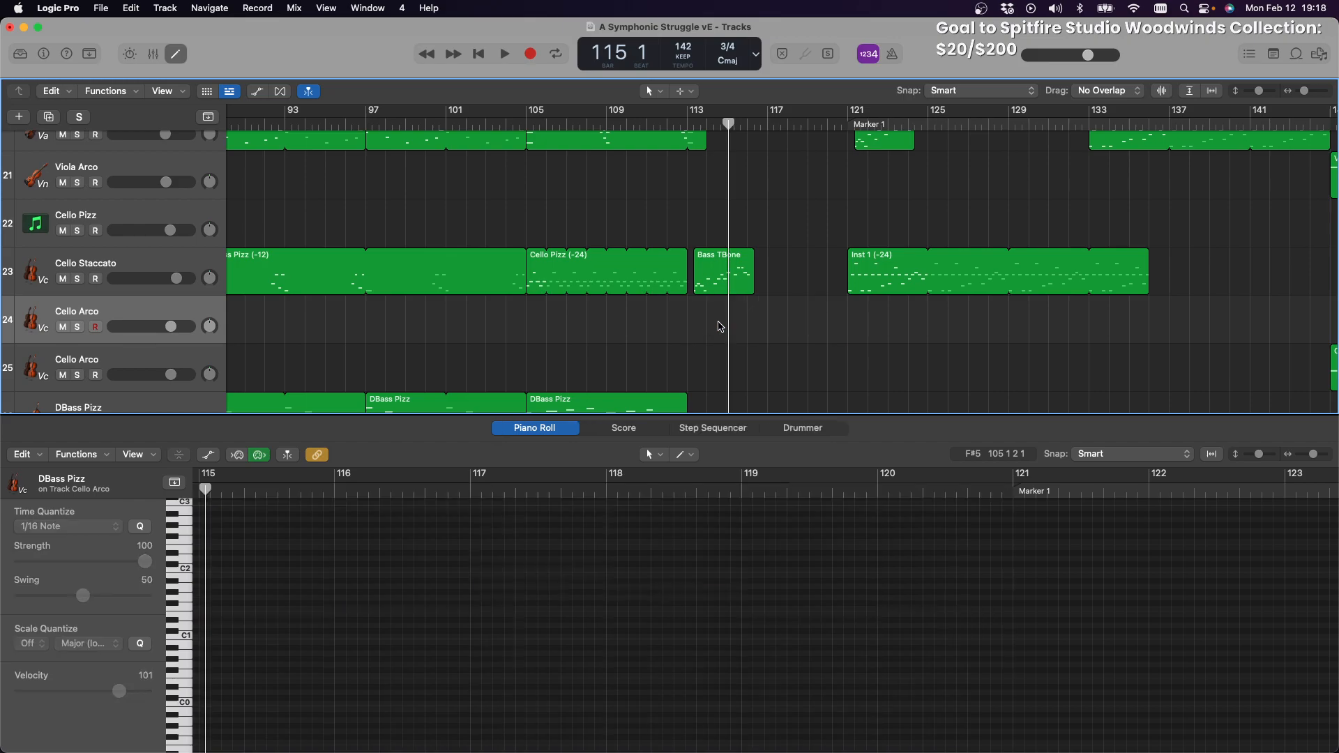
click(722, 273)
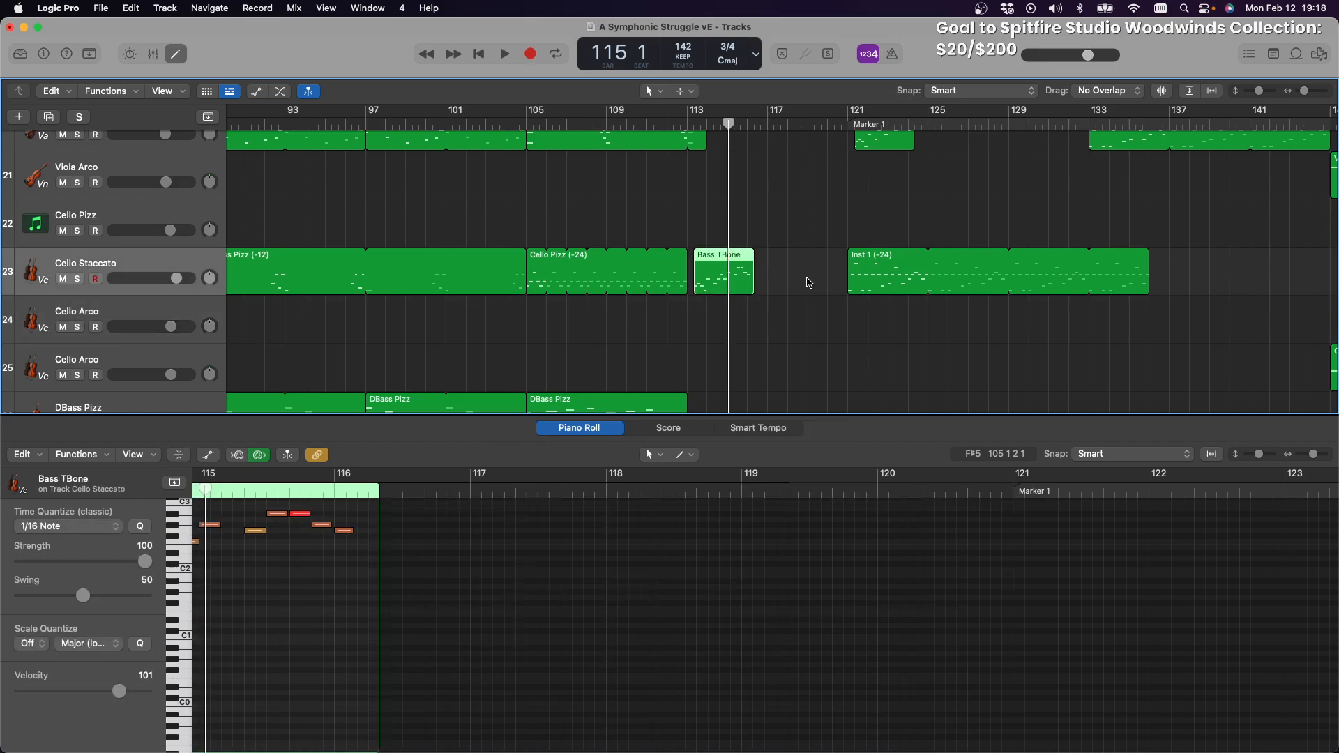
key(Delete)
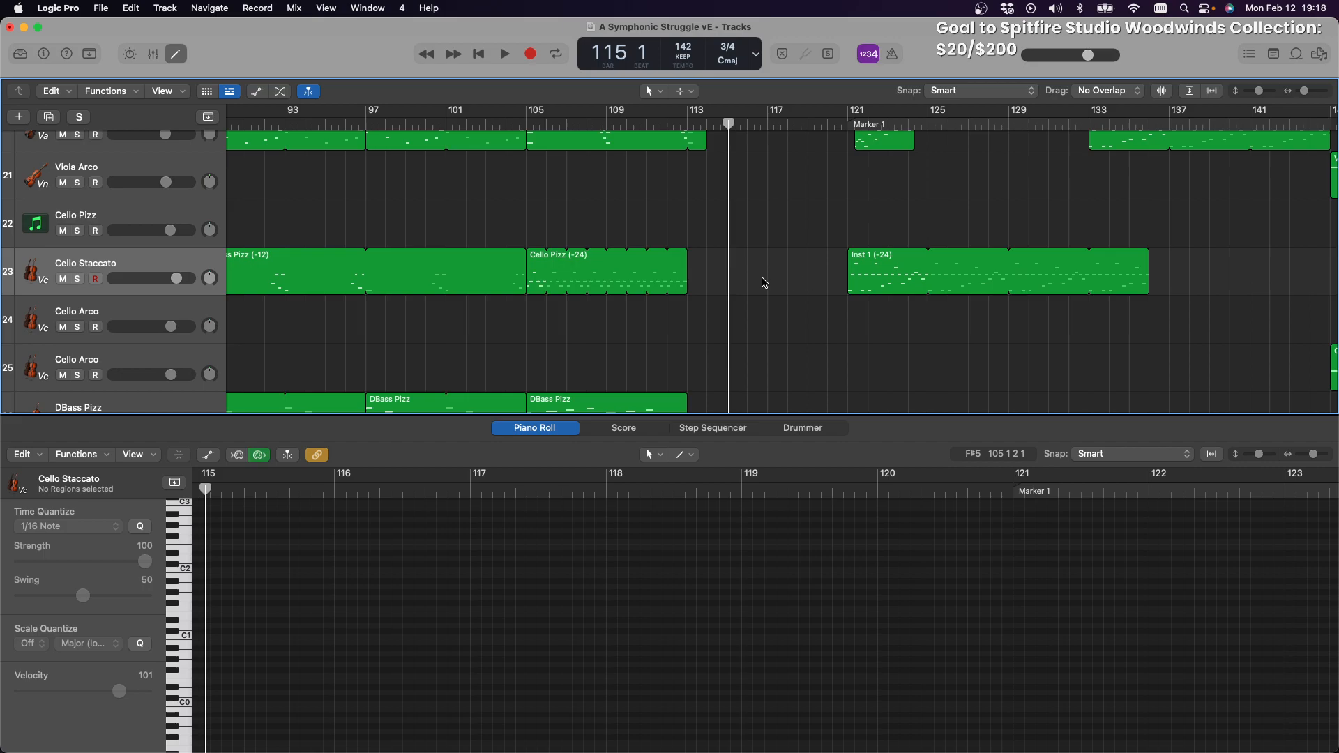
Audition the Bass TBone region on Viola Staccato near bar 121, and delete it together with the Inst 15 (+12) region on Viola Pizz
scroll(774, 286, up, 5)
click(878, 328)
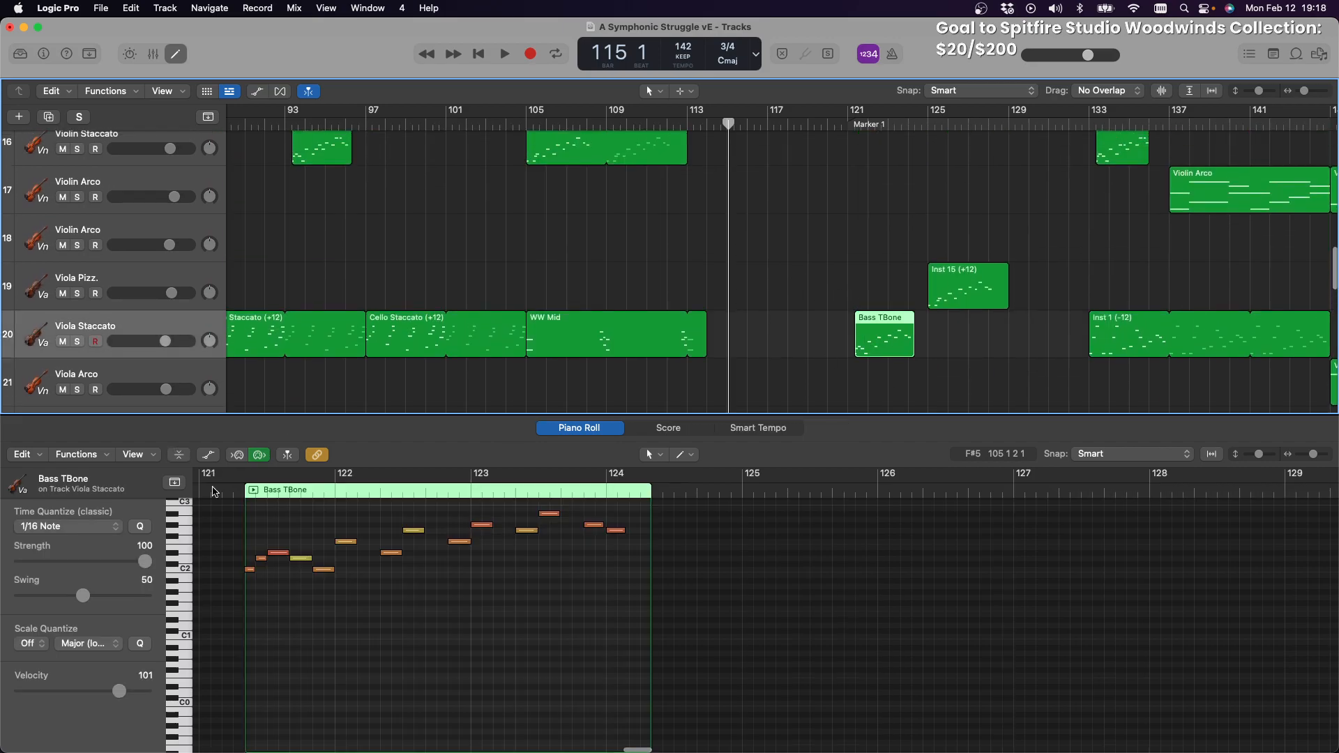
click(254, 494)
key(space)
key(space)
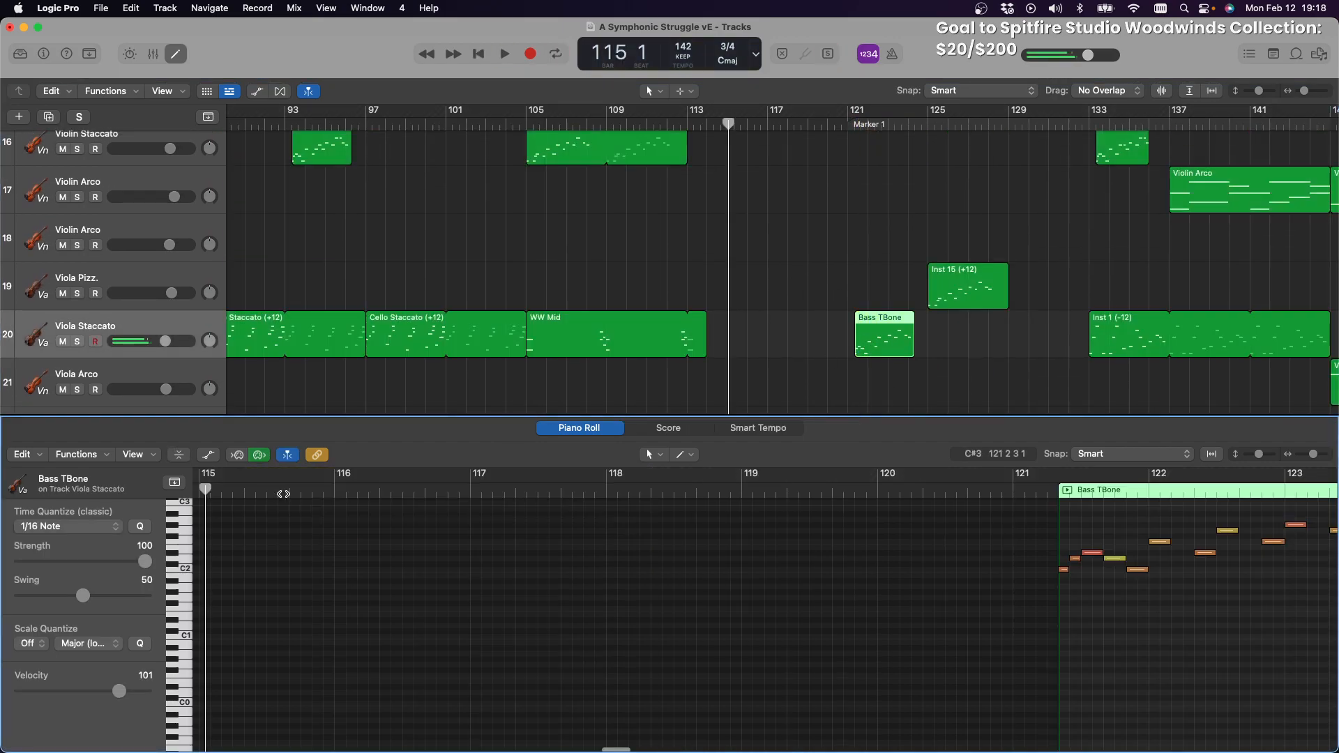
drag(848, 223, 1035, 386)
key(Delete)
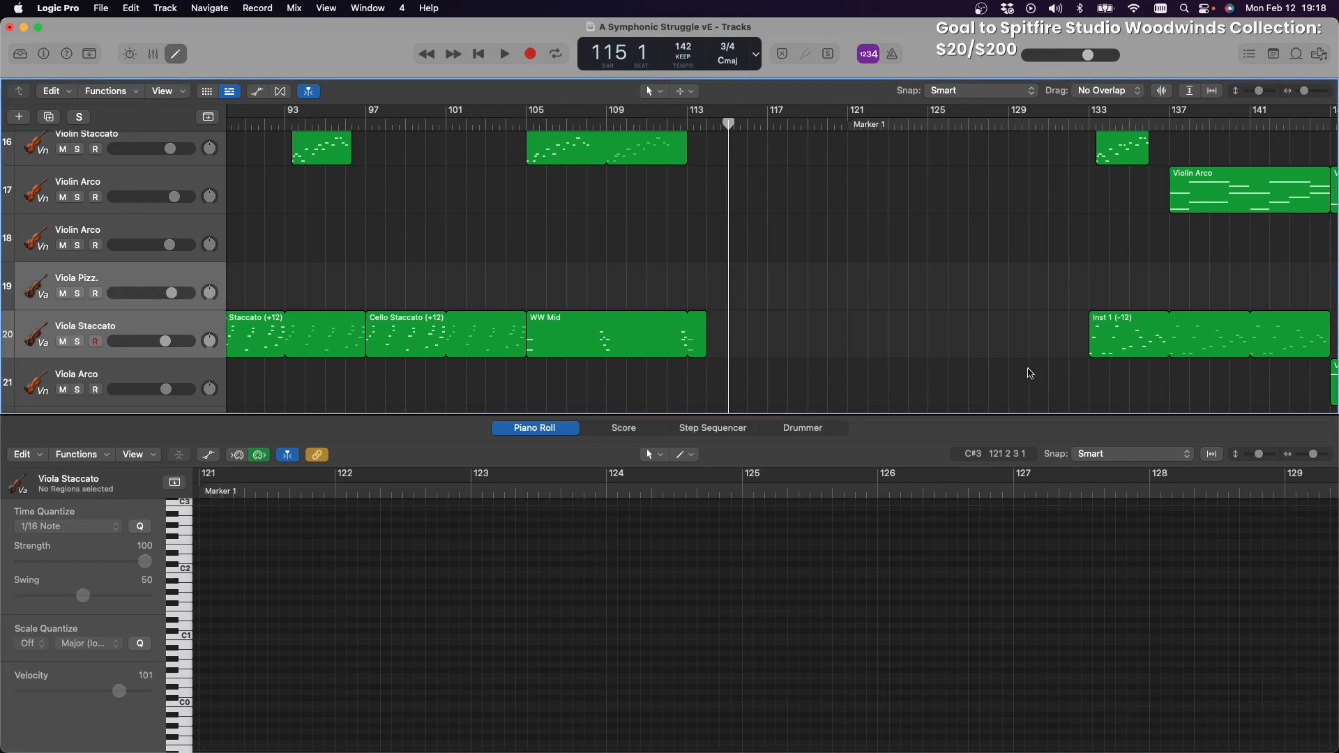
Play from bar 109 to bar 113 and delete the three regions between bars 112 and 117 on the Bass TBone and Brass tracks
scroll(1034, 377, up, 10)
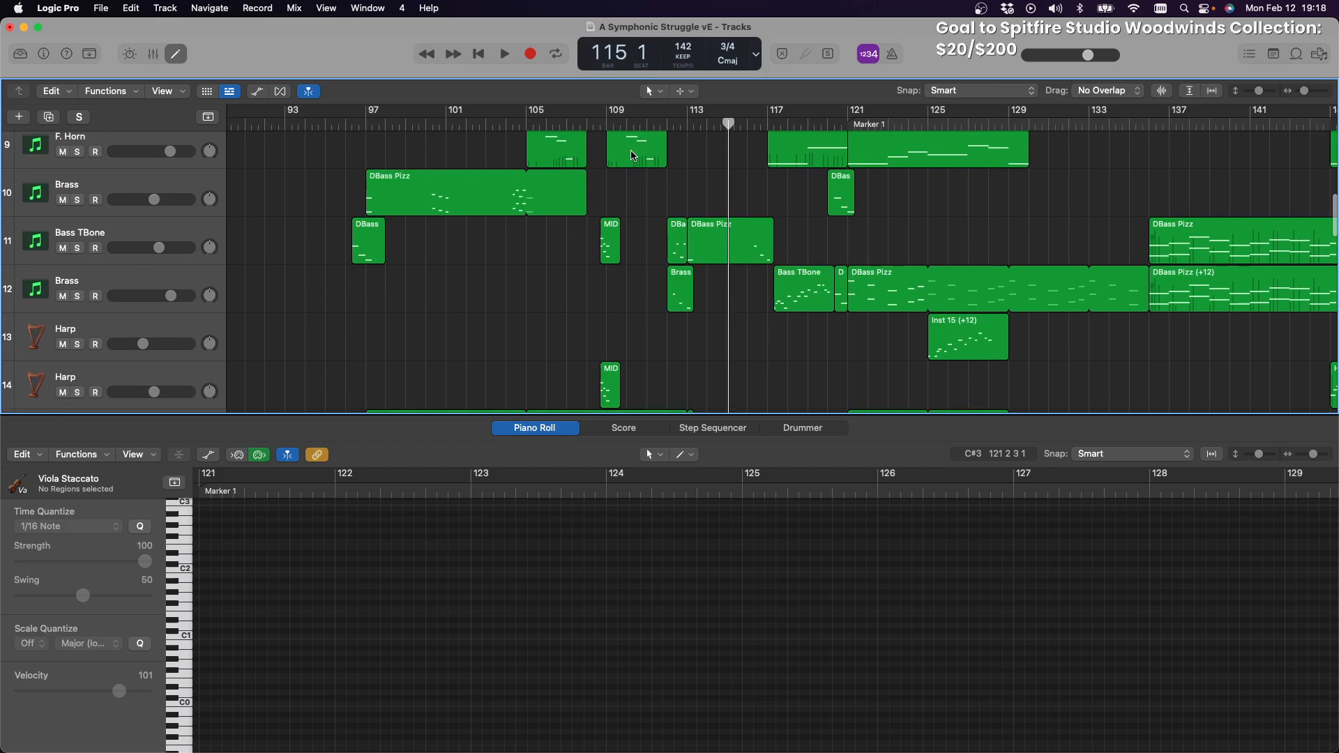
click(607, 123)
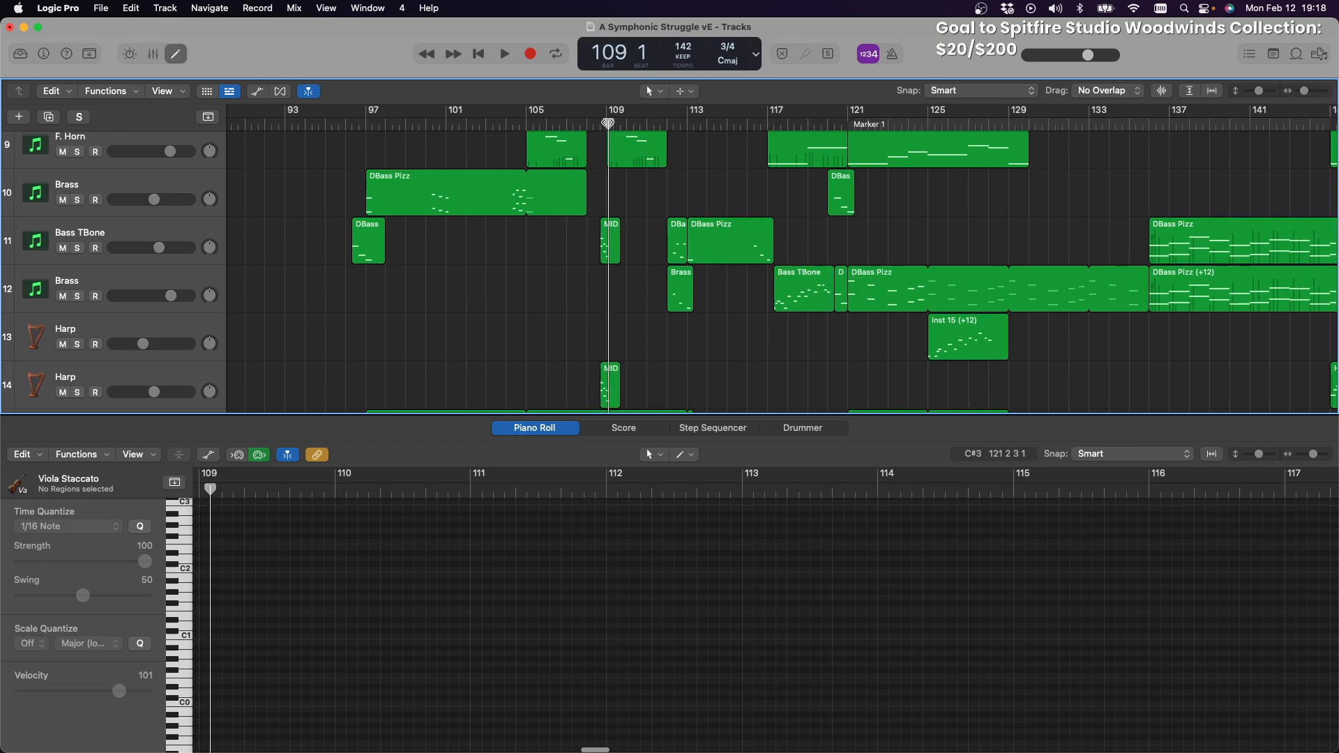
key(space)
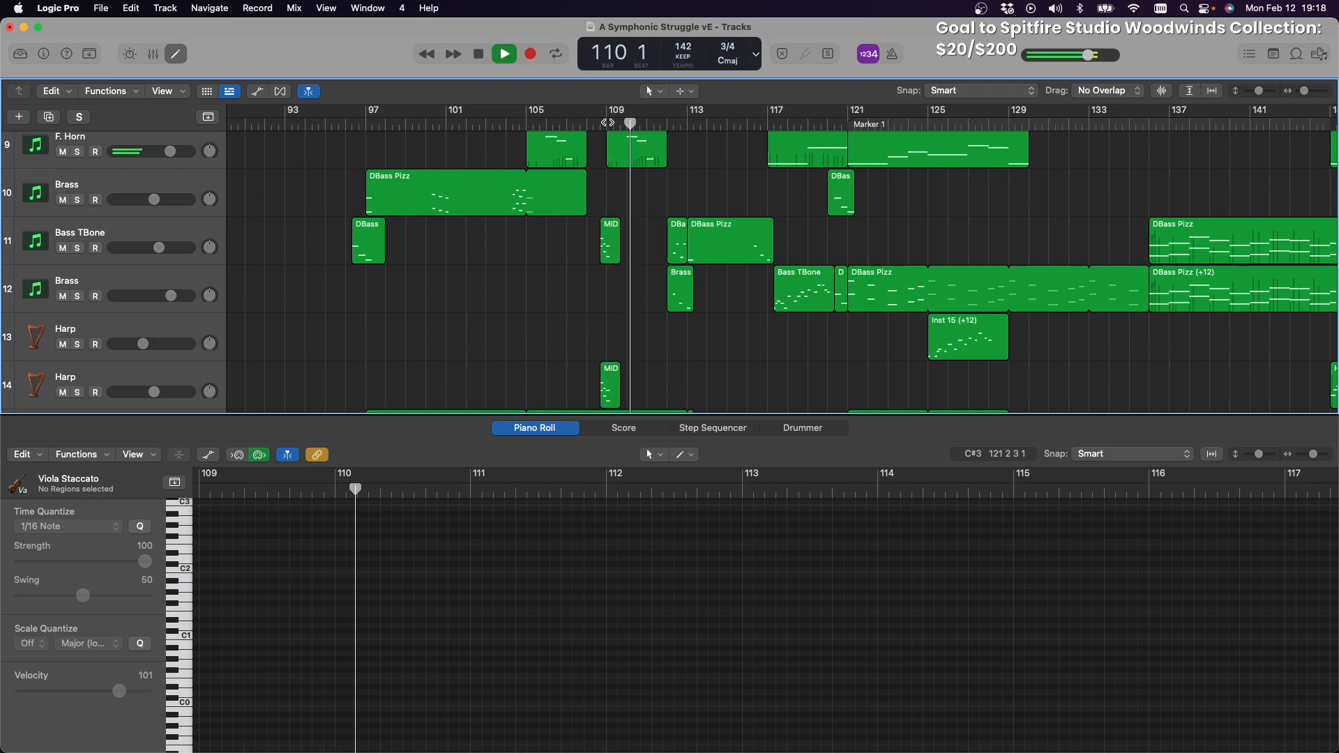
click(481, 55)
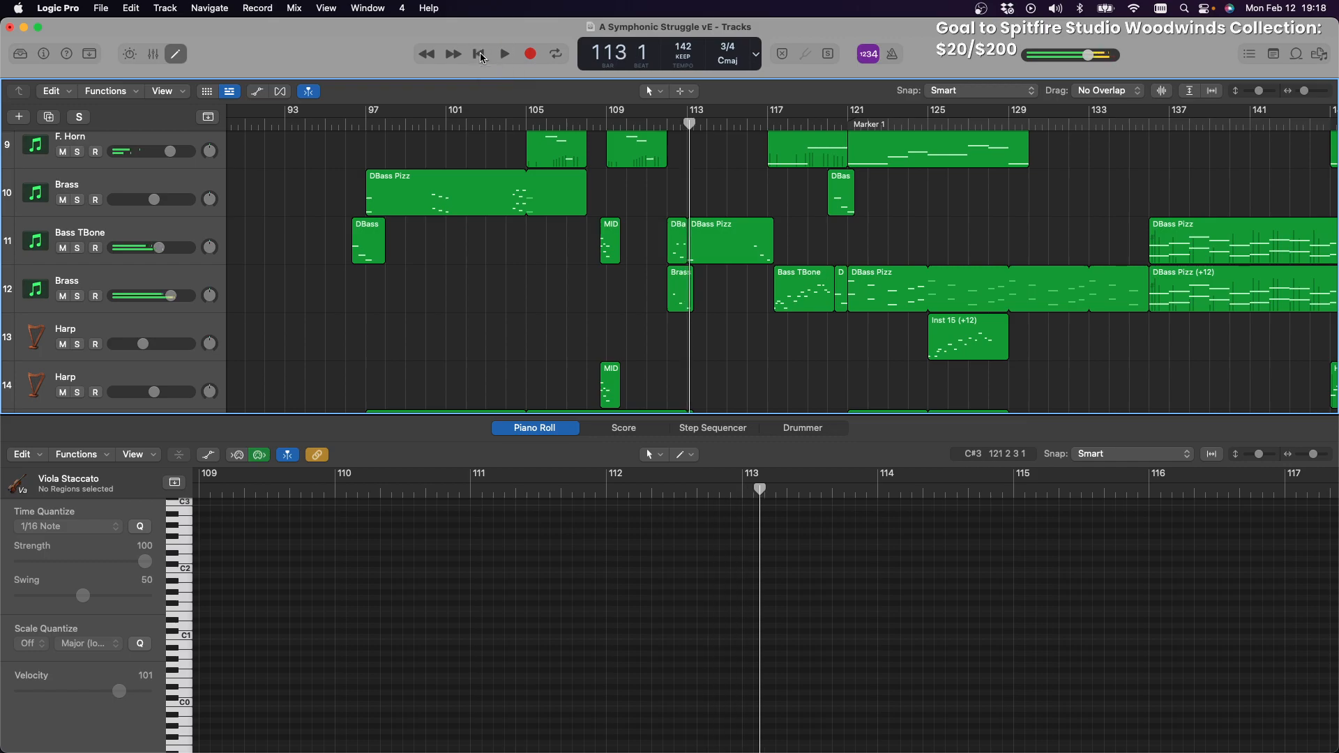
drag(654, 192, 739, 356)
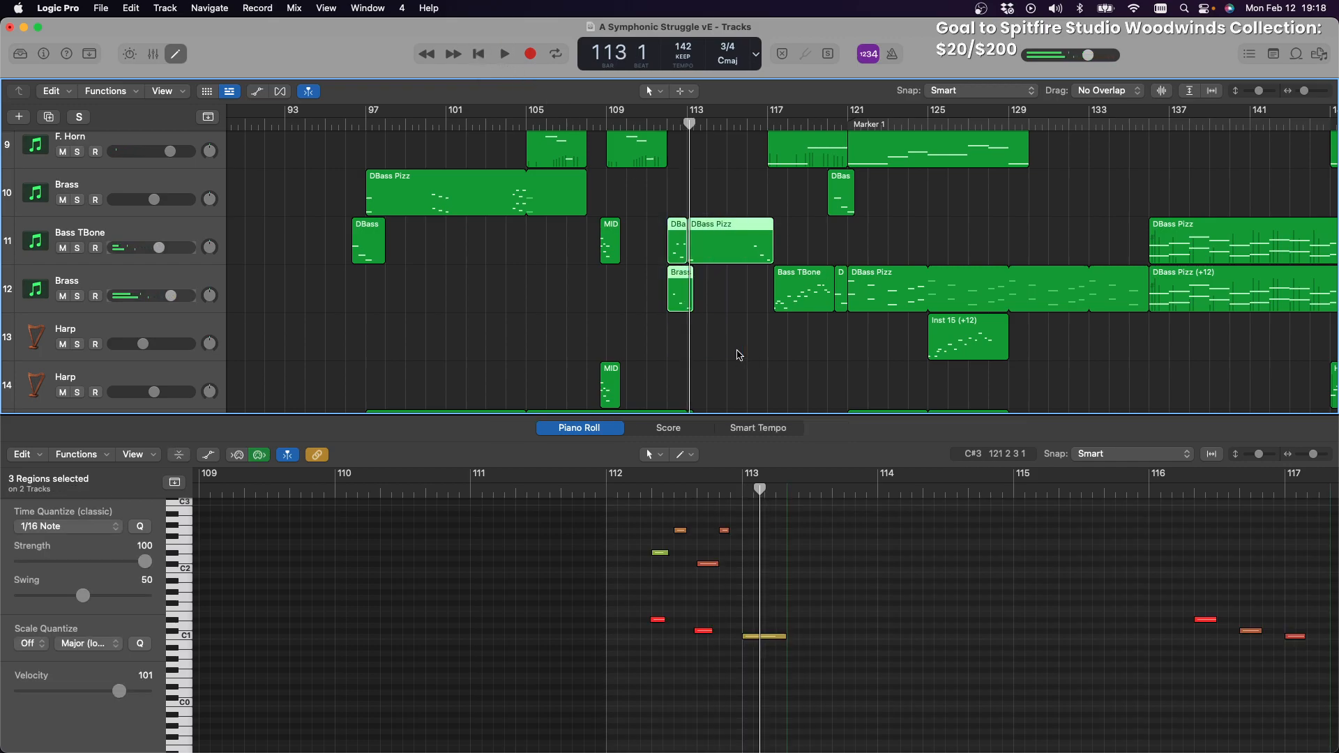
key(Delete)
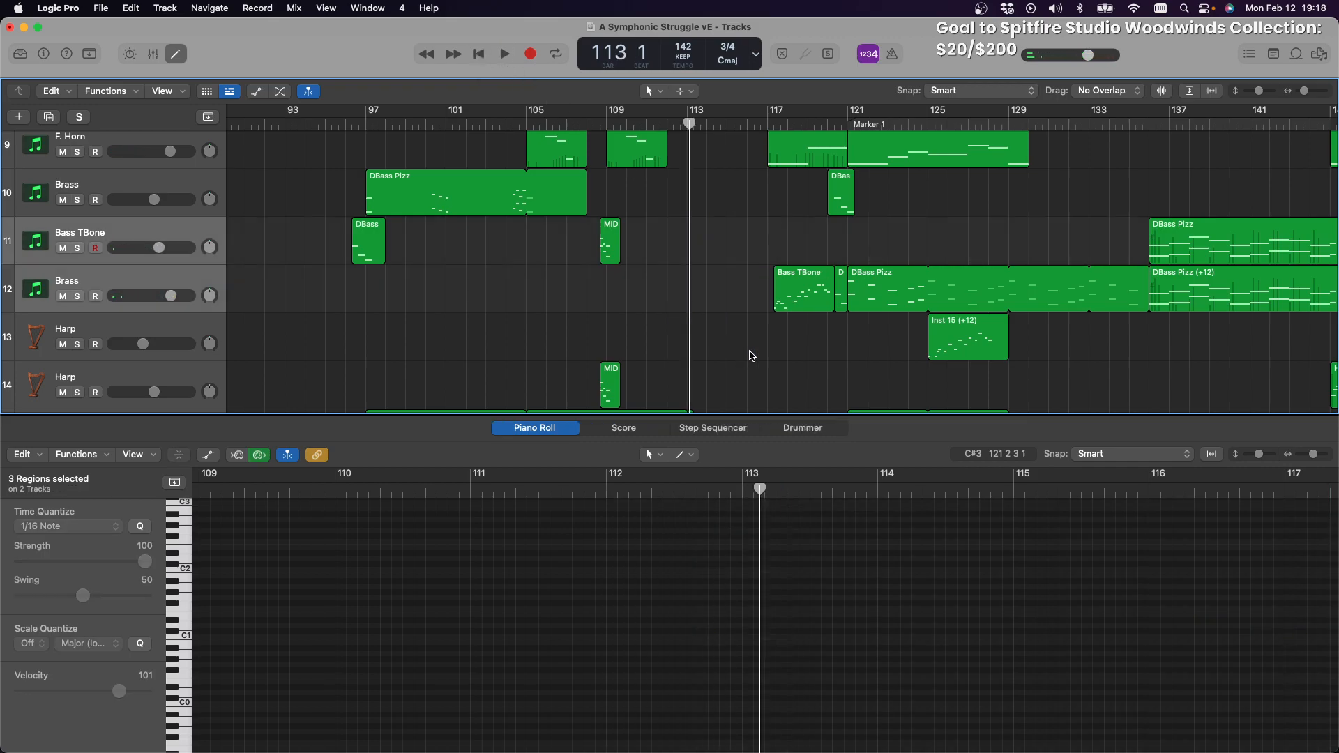
Delete the Bass TBone region near bar 113 on the WW Low track
scroll(750, 356, up, 8)
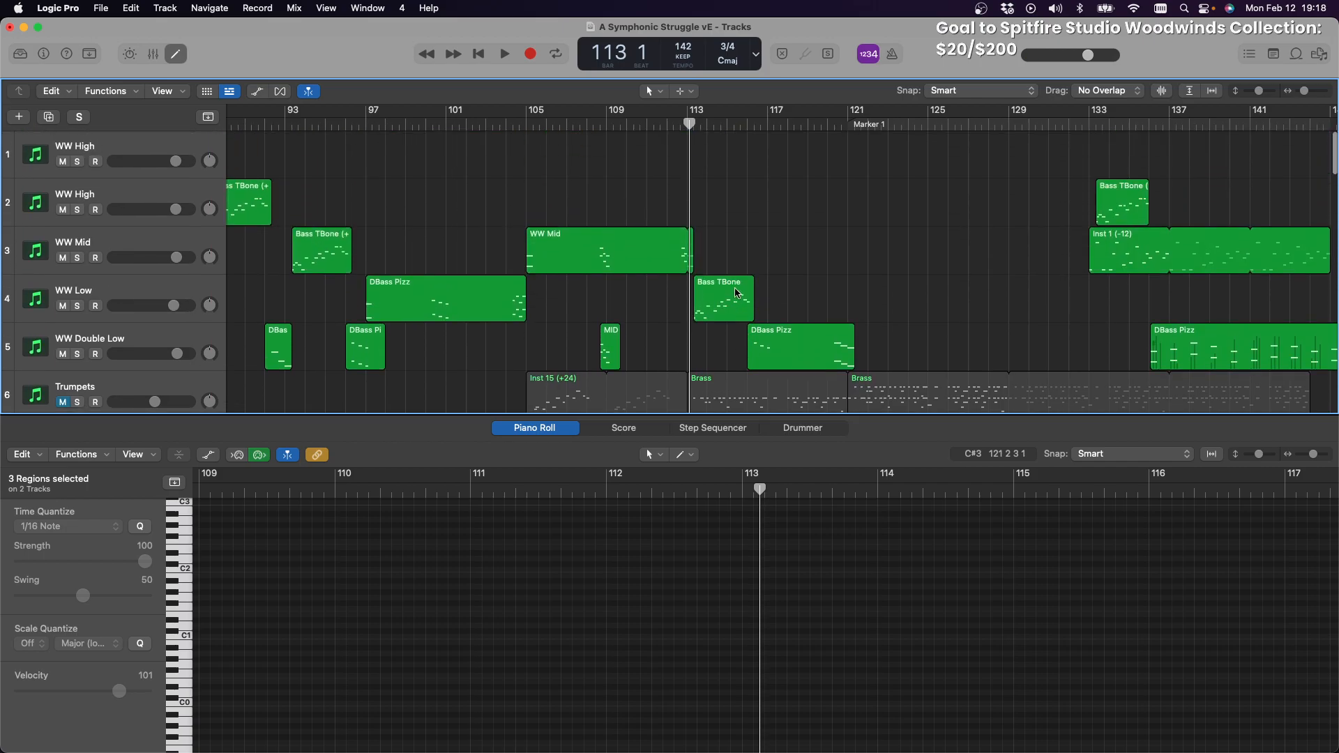
click(738, 296)
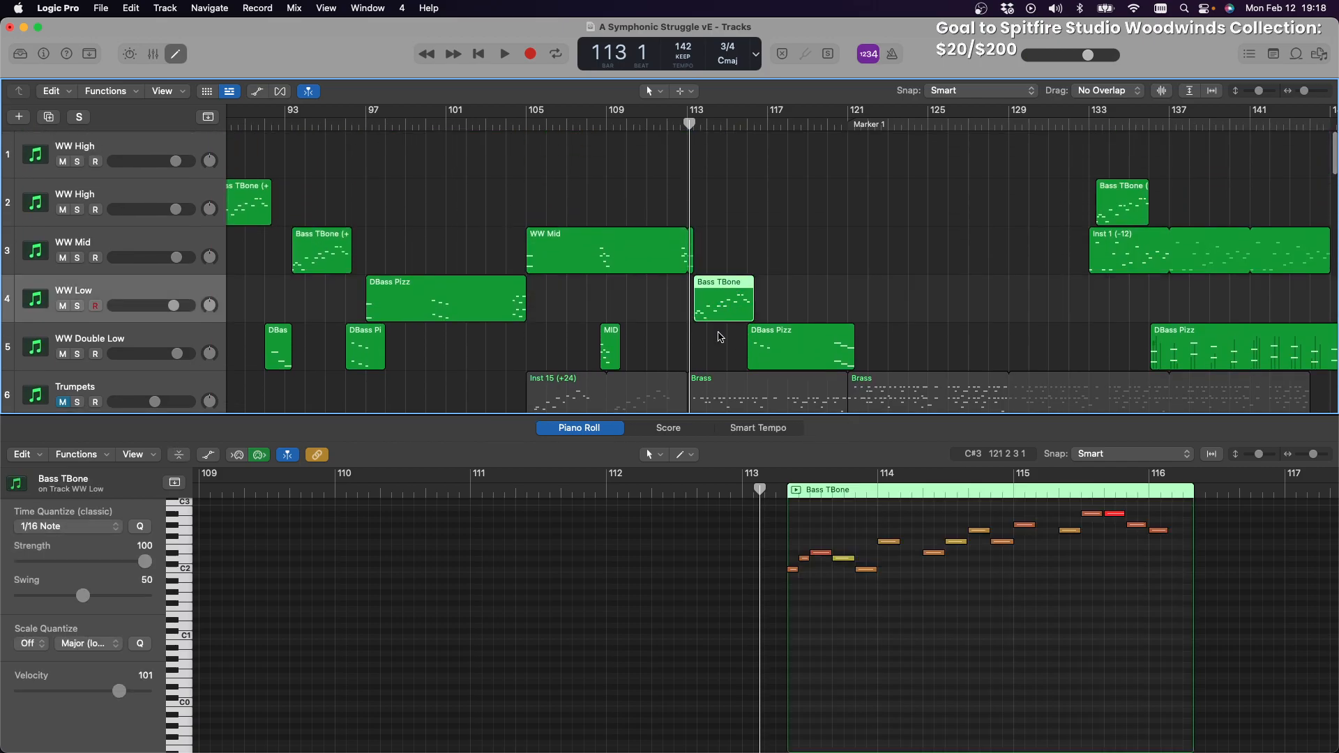
key(Delete)
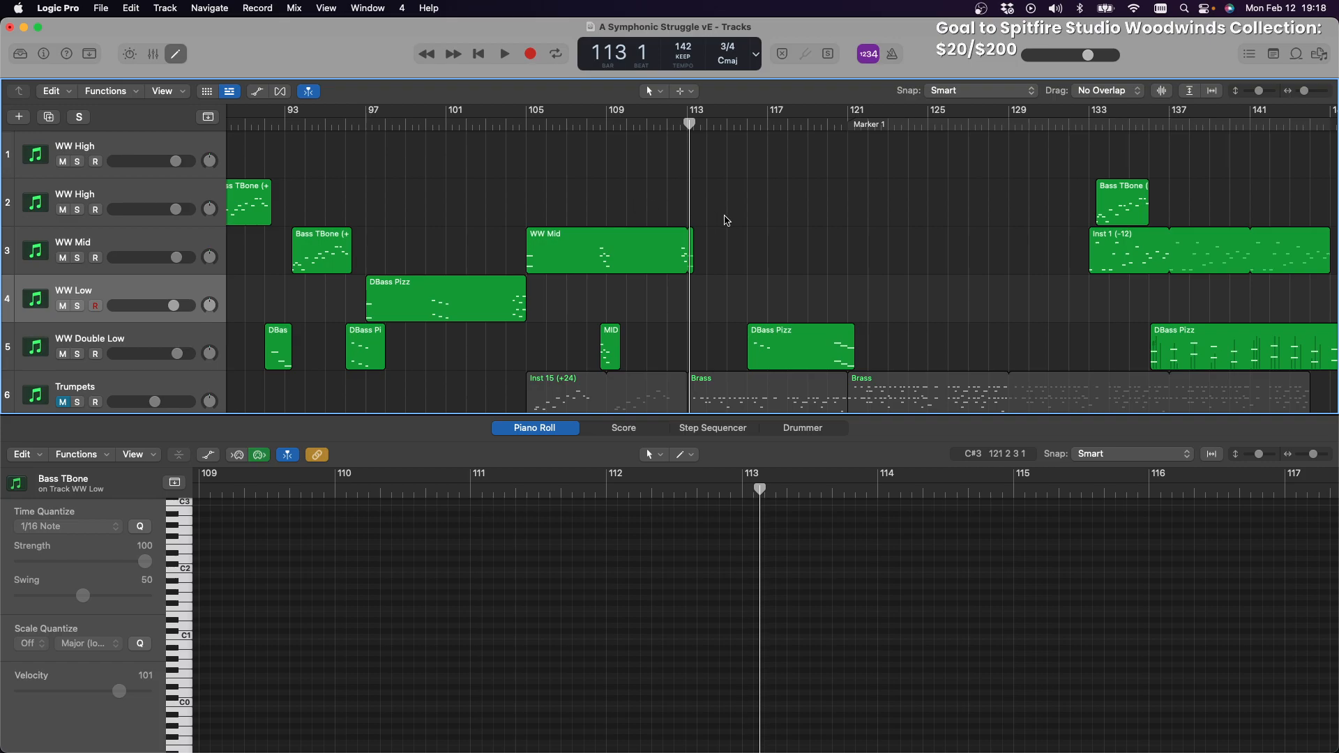
Set the playhead back to bar 109 and delete the muted Orchestral Kit region starting near bar 113 on the Timpani track
drag(690, 127, 614, 127)
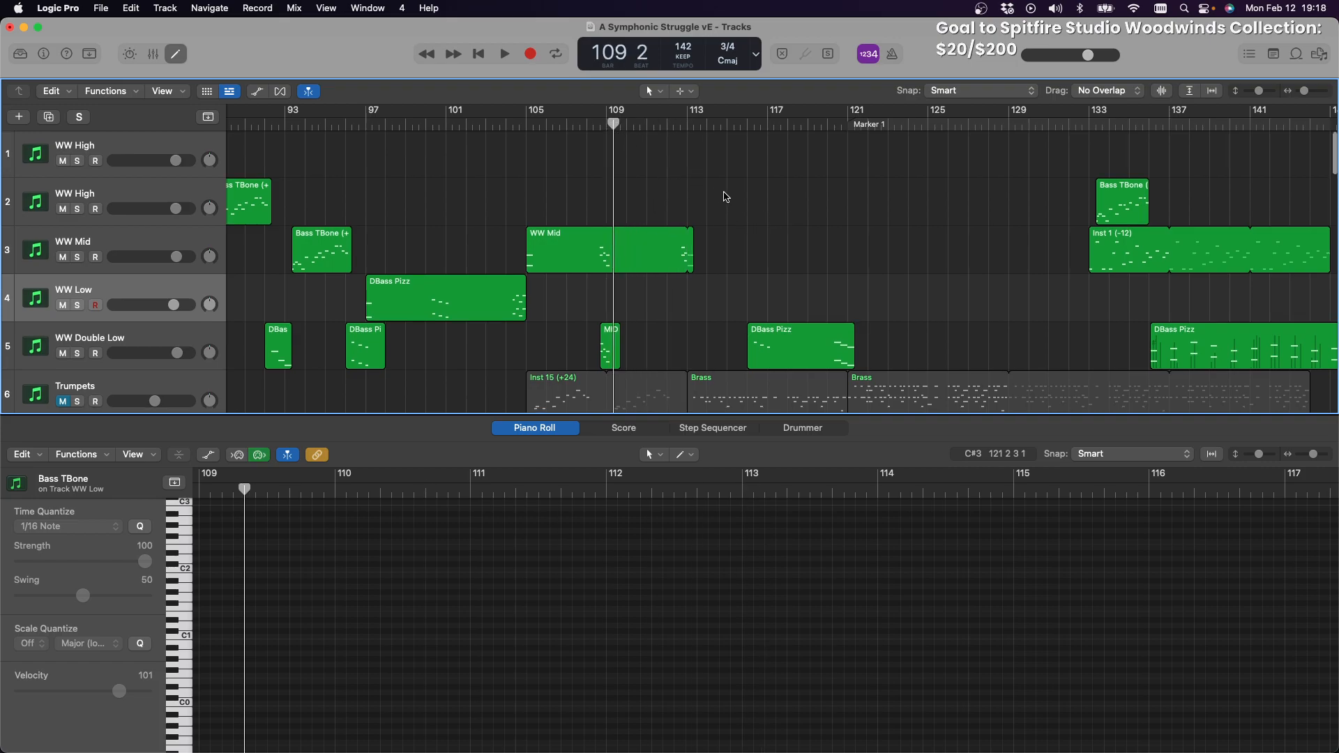
scroll(726, 196, down, 15)
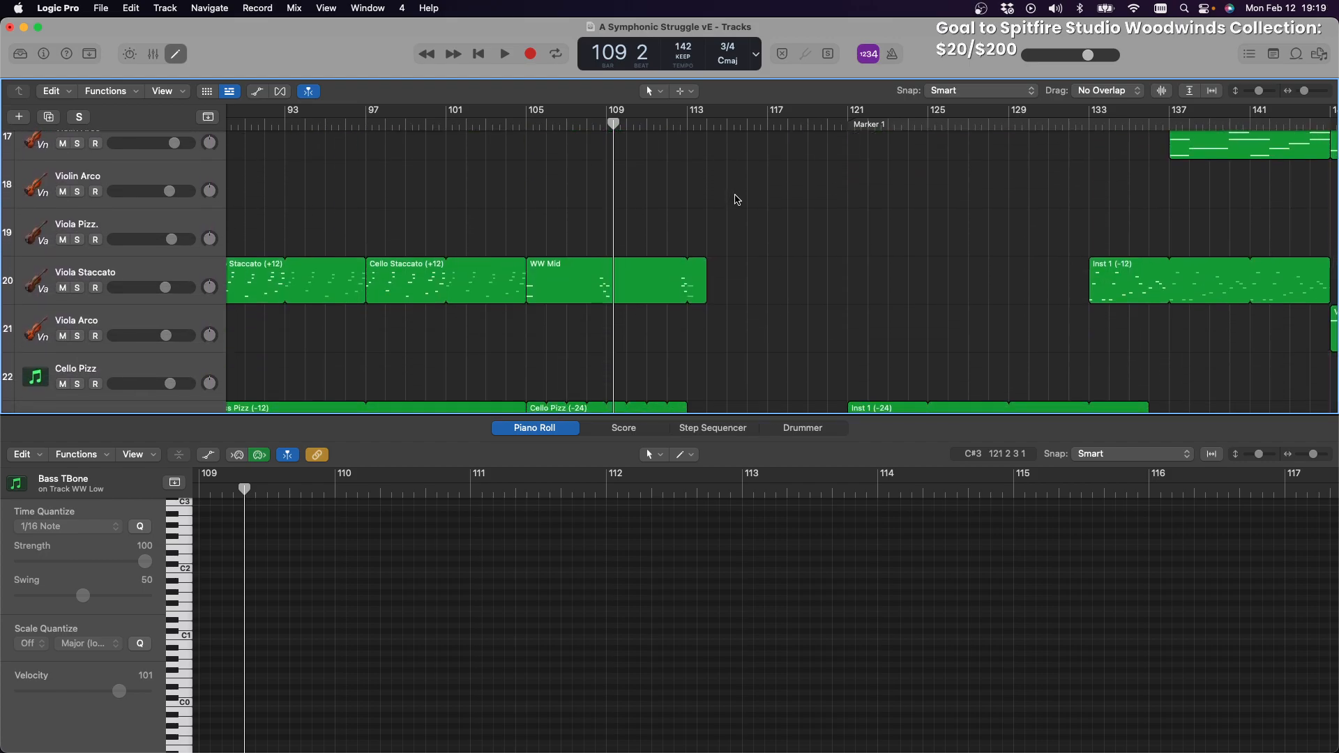
scroll(735, 201, down, 9)
scroll(733, 201, down, 1)
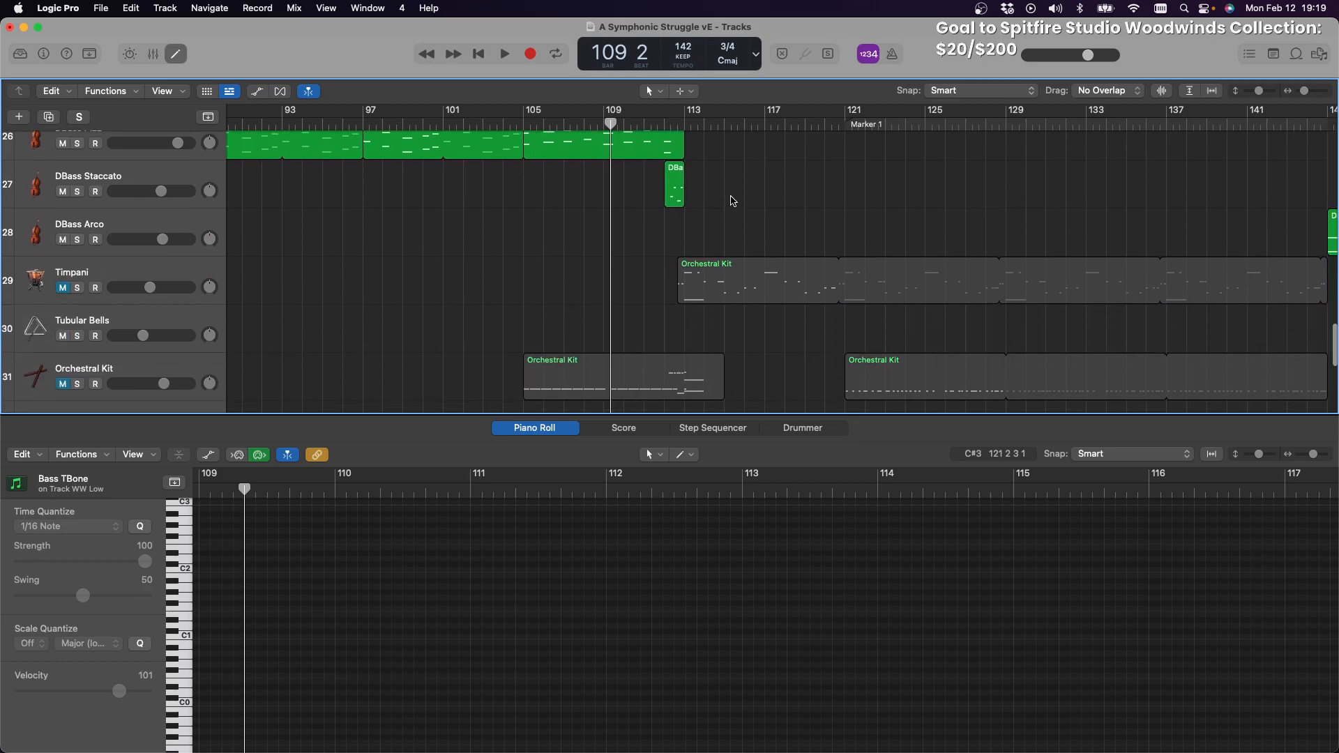
click(706, 279)
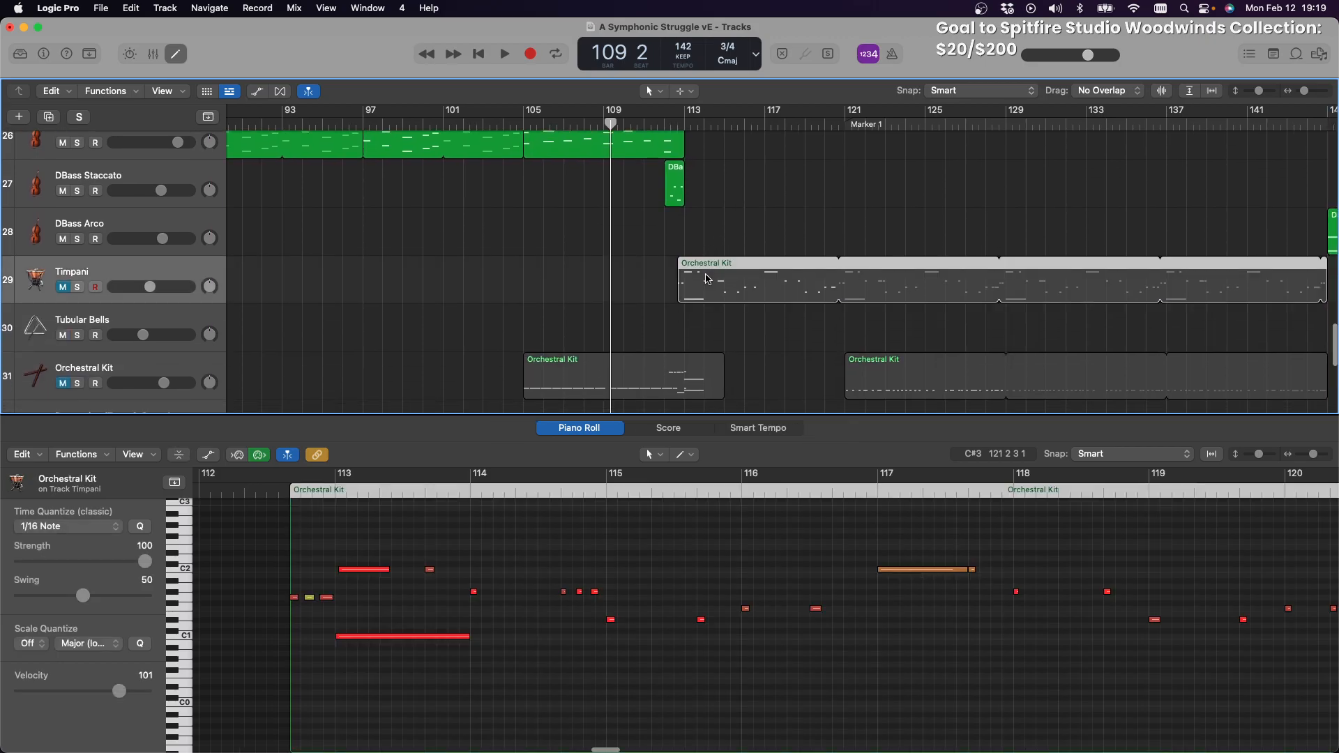
key(Delete)
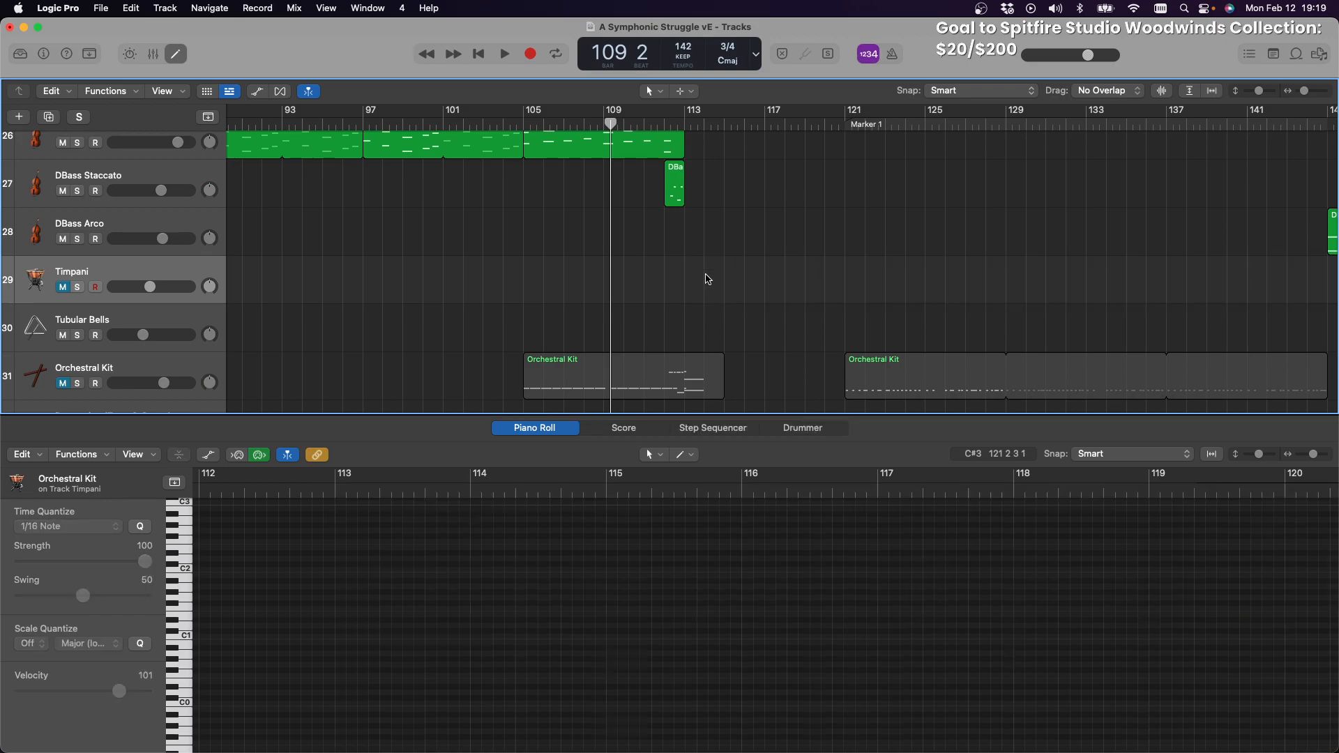
Play from bar 109 while examining the instrument and percussion tracks for regions between bars 113 and 121
scroll(741, 279, down, 5)
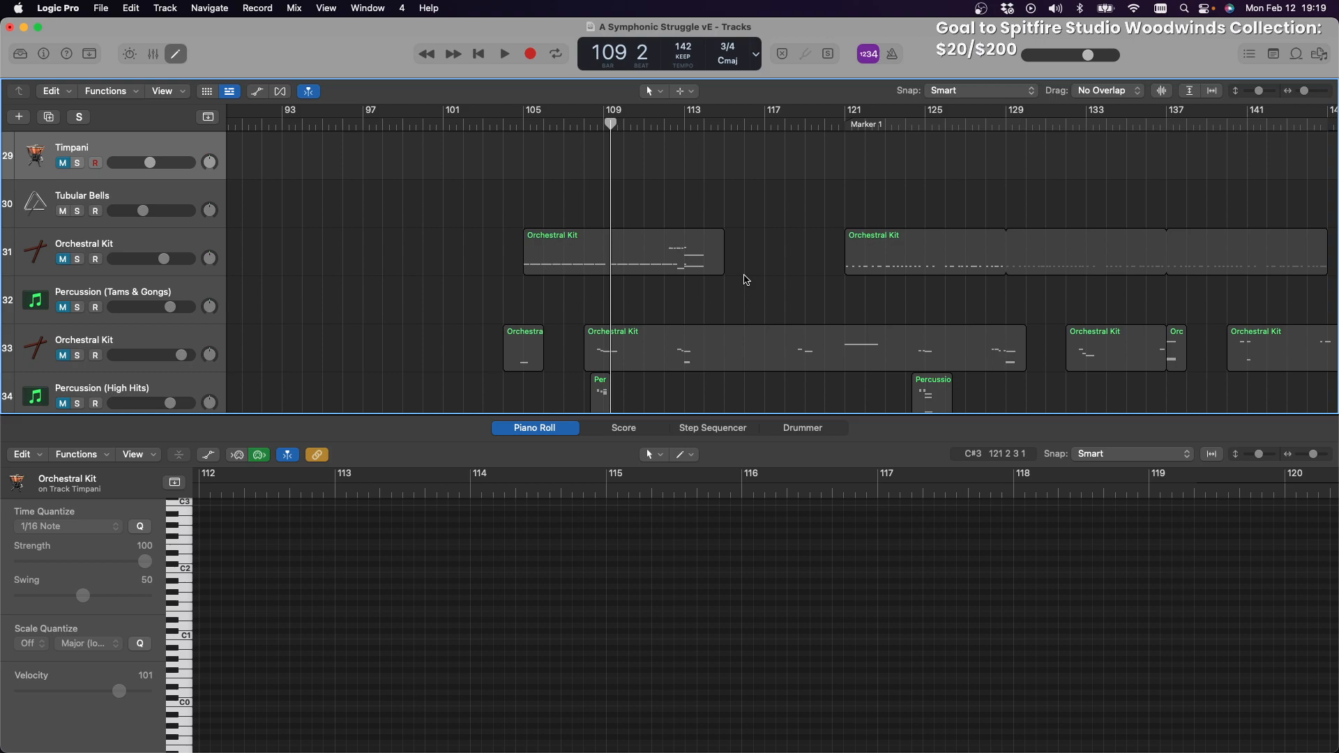
scroll(773, 277, up, 15)
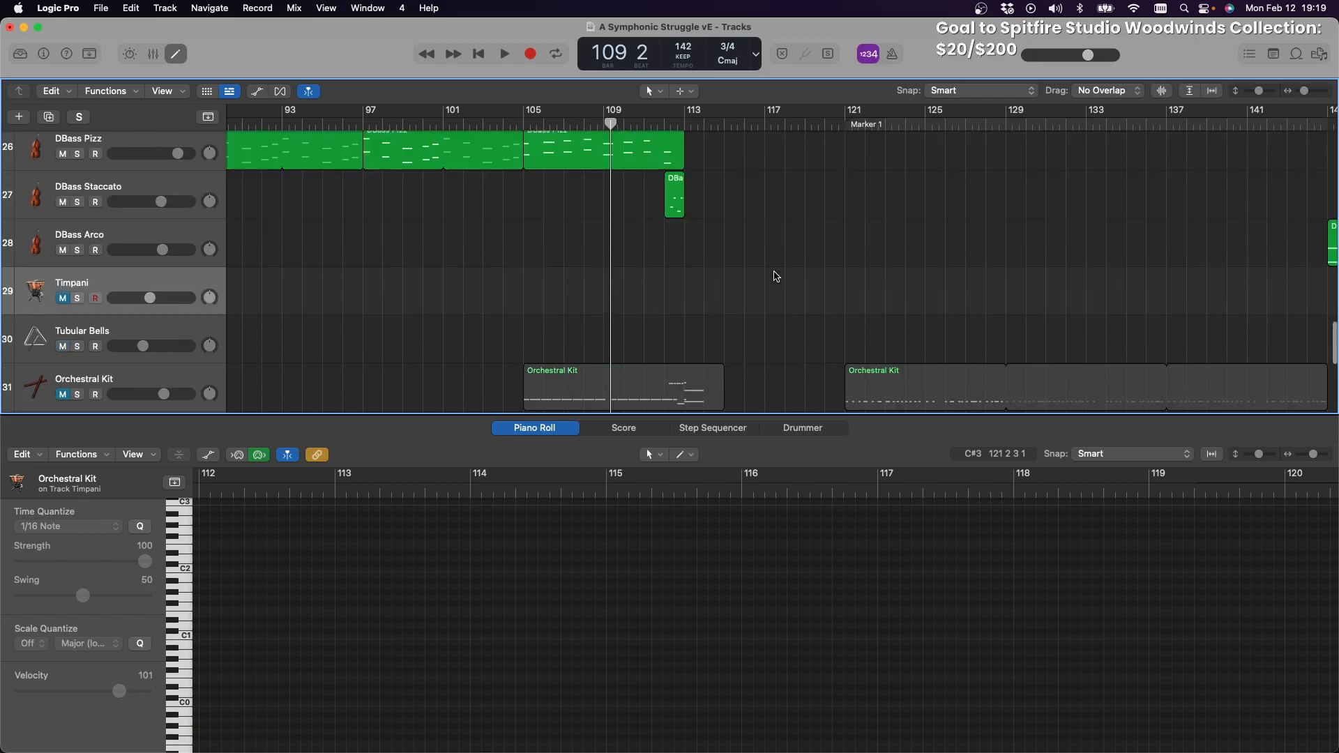
scroll(777, 277, up, 1)
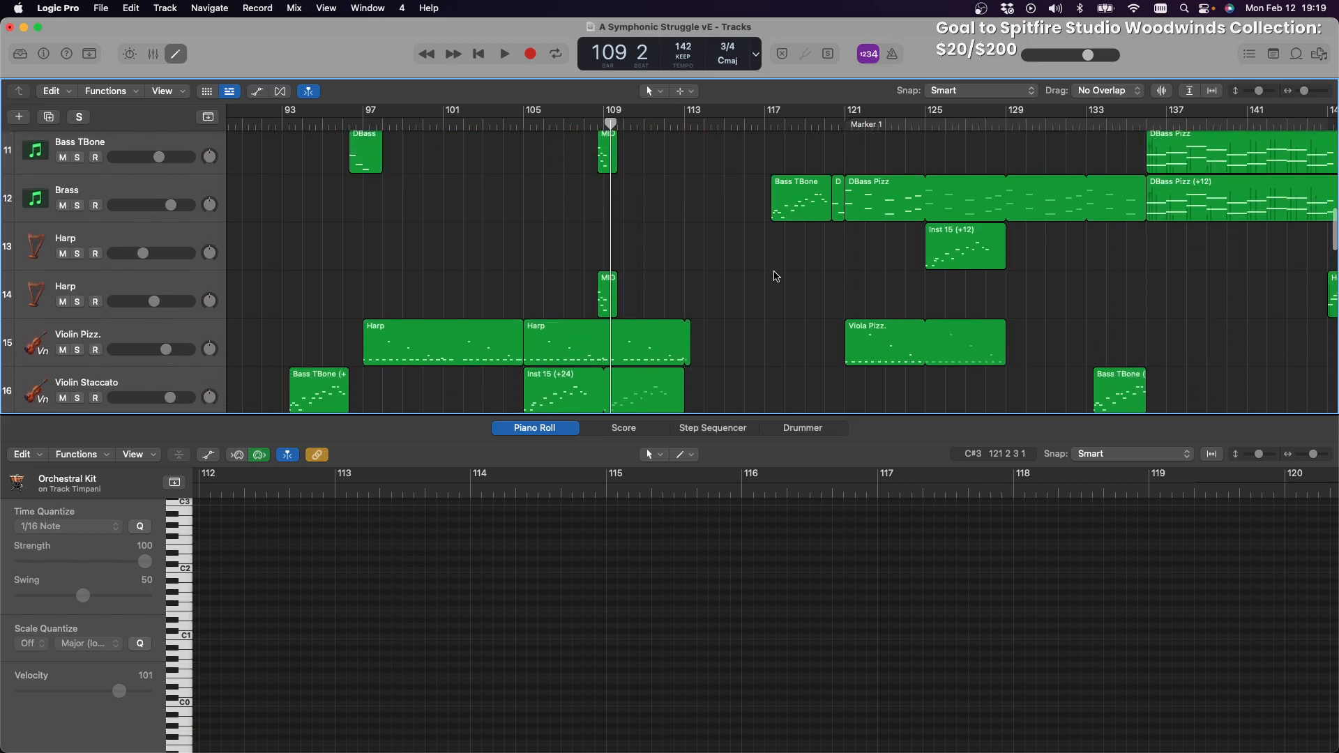
scroll(815, 275, up, 5)
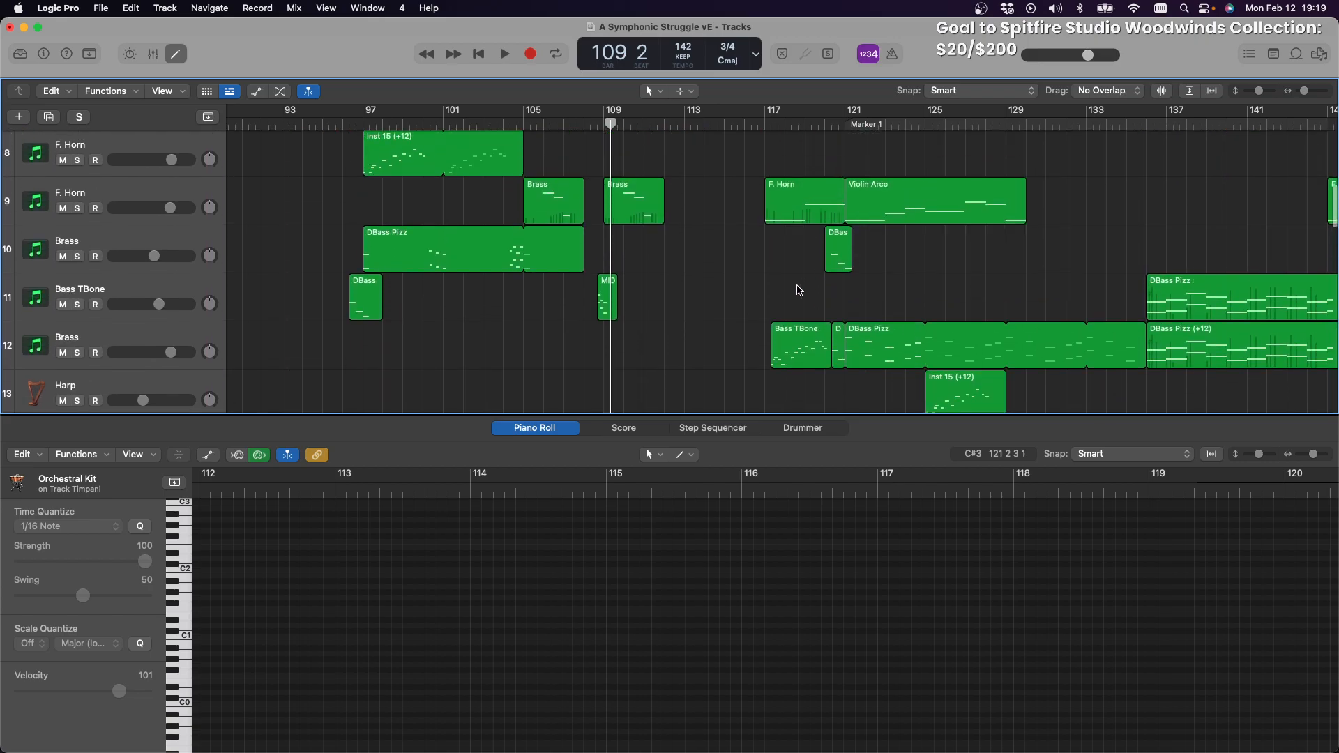
scroll(796, 288, up, 6)
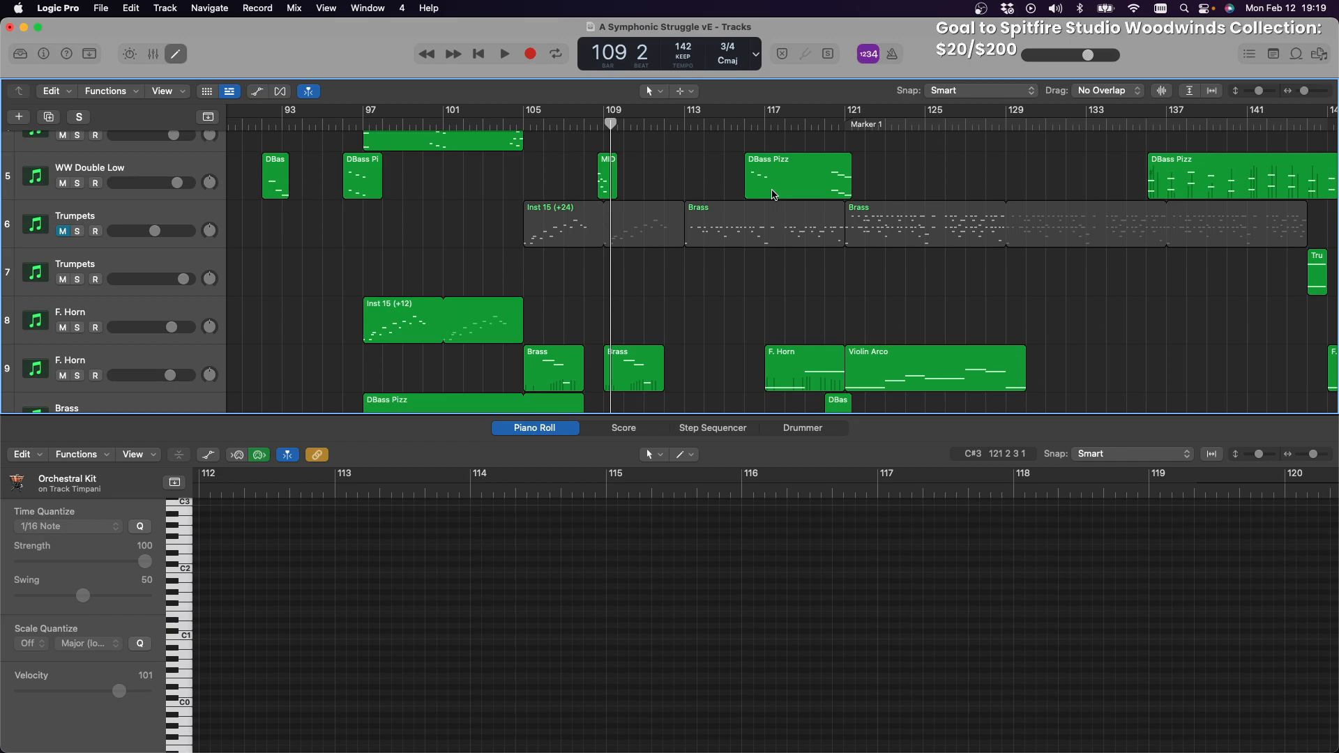
scroll(754, 202, down, 1)
key(space)
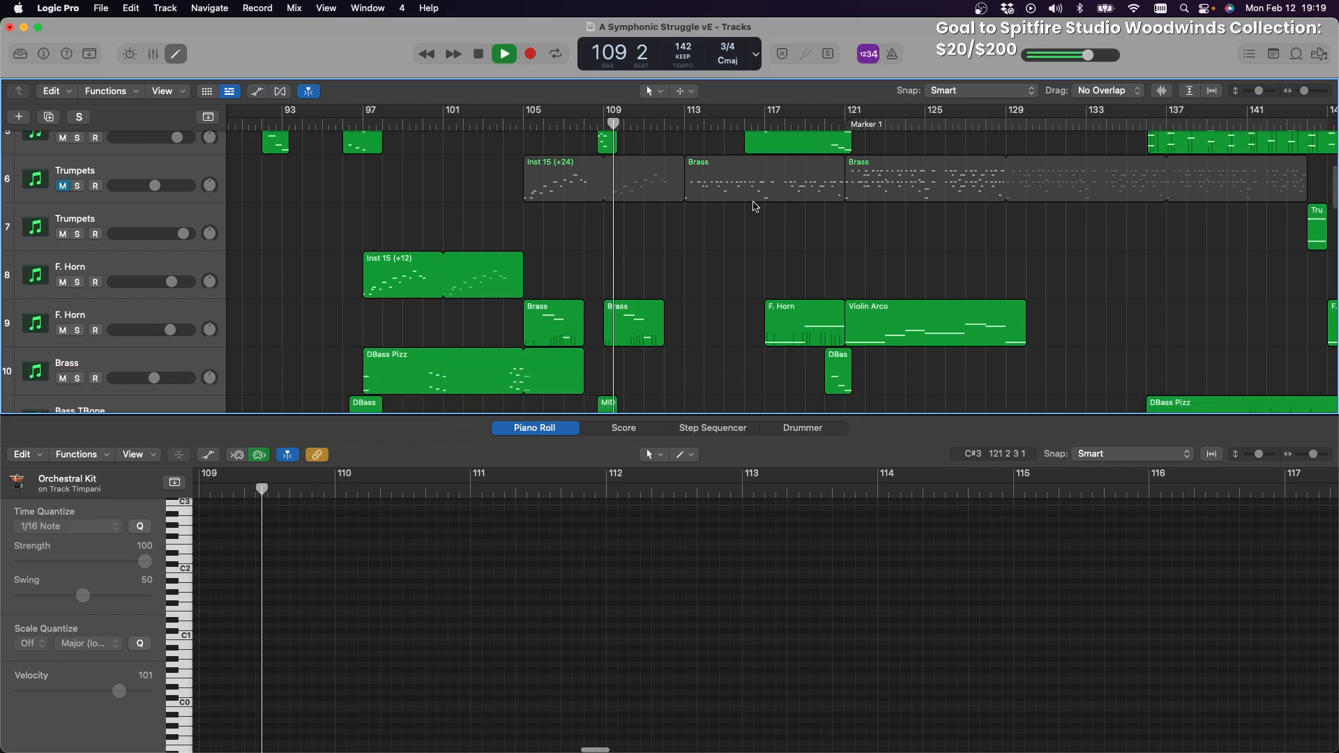
scroll(770, 233, down, 10)
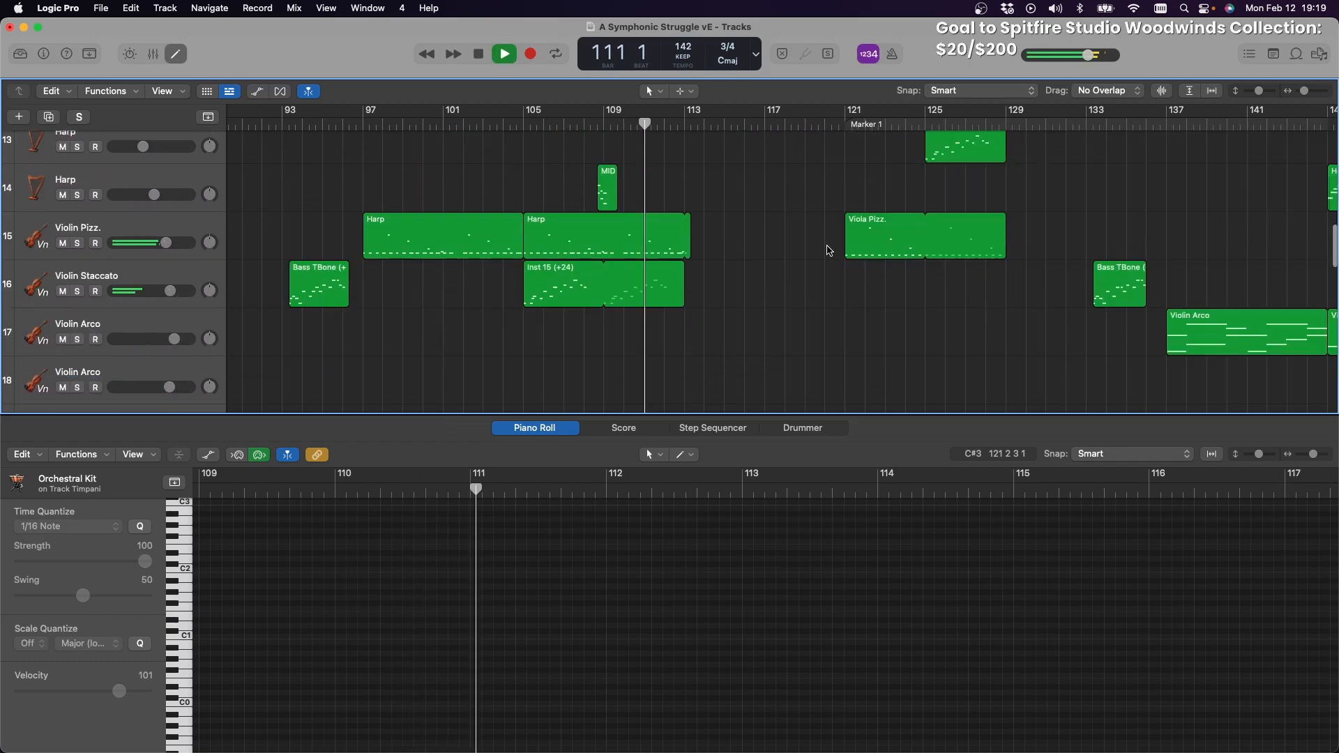
scroll(829, 250, down, 1)
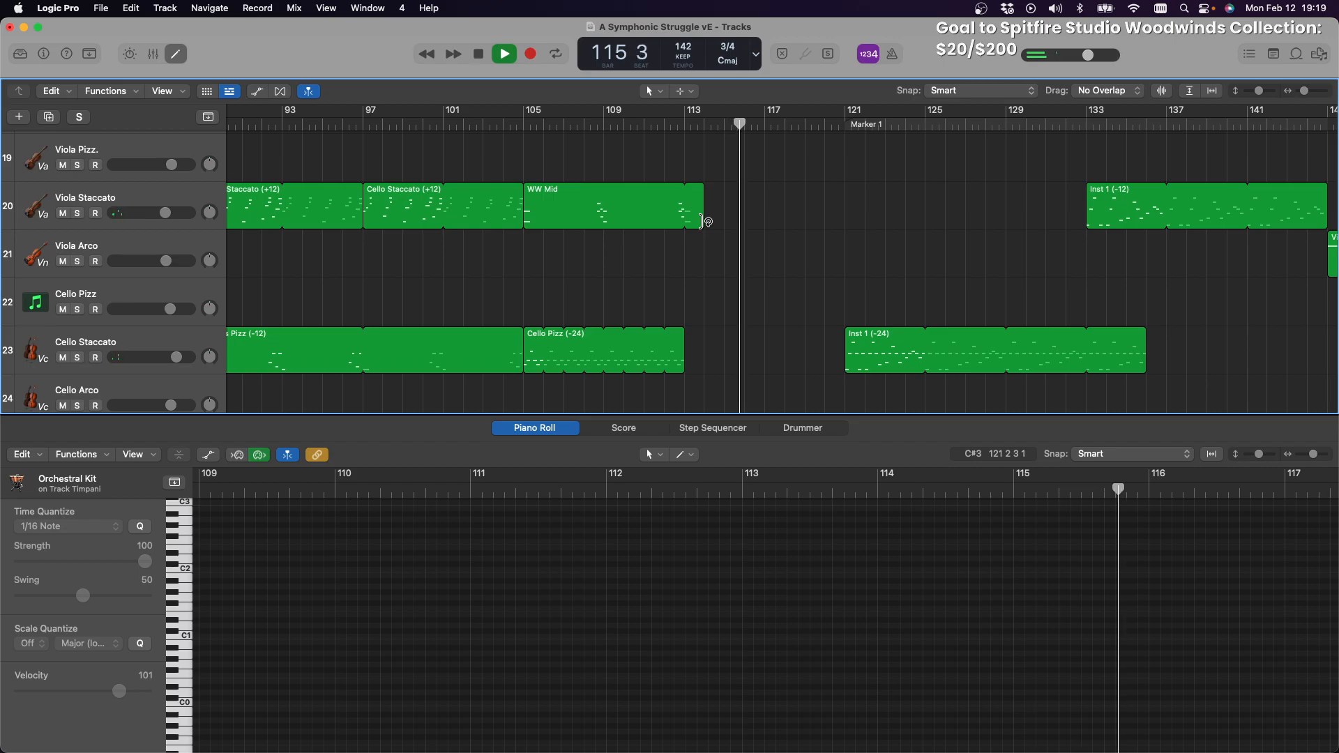
scroll(739, 234, up, 3)
scroll(738, 234, up, 10)
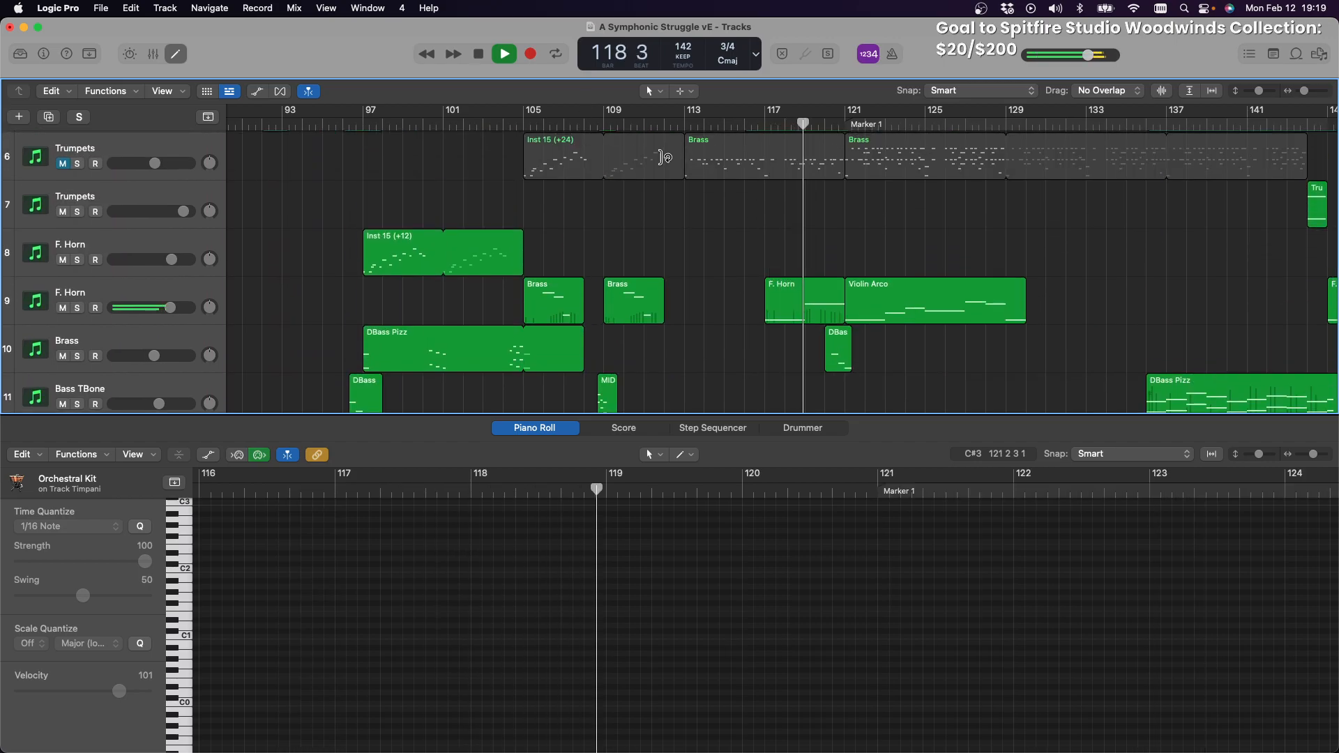
scroll(812, 262, up, 5)
scroll(812, 263, down, 3)
scroll(812, 263, down, 6)
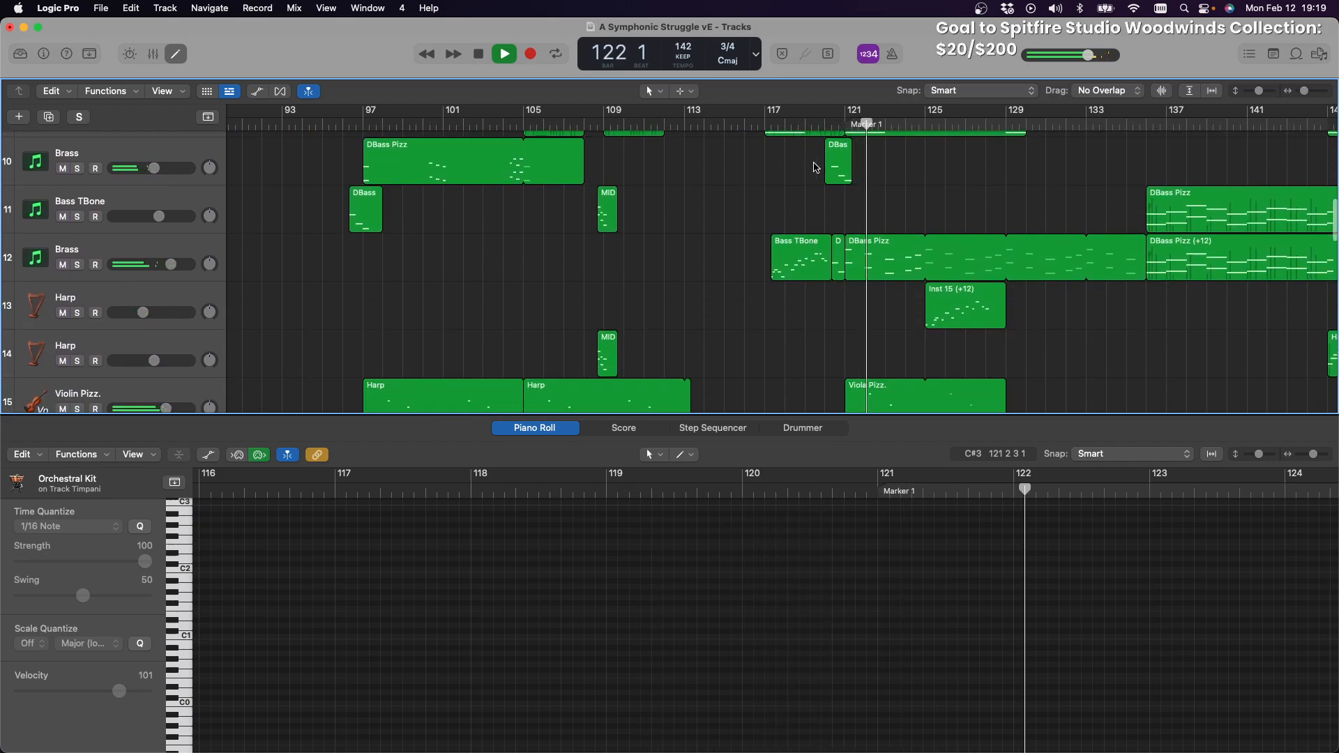
Delete the short DBass Pizz region near bar 120 and the Bass TBone region near bar 117 on the Brass tracks
click(839, 167)
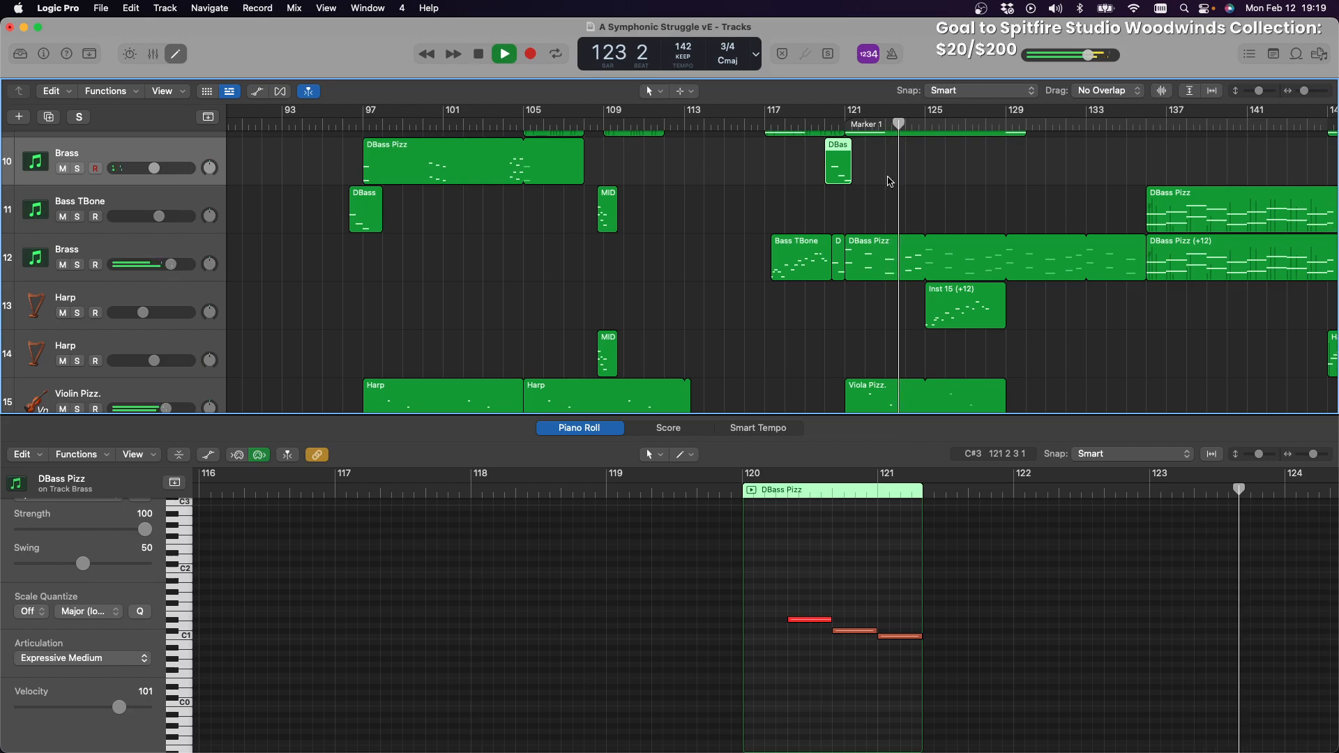
key(Delete)
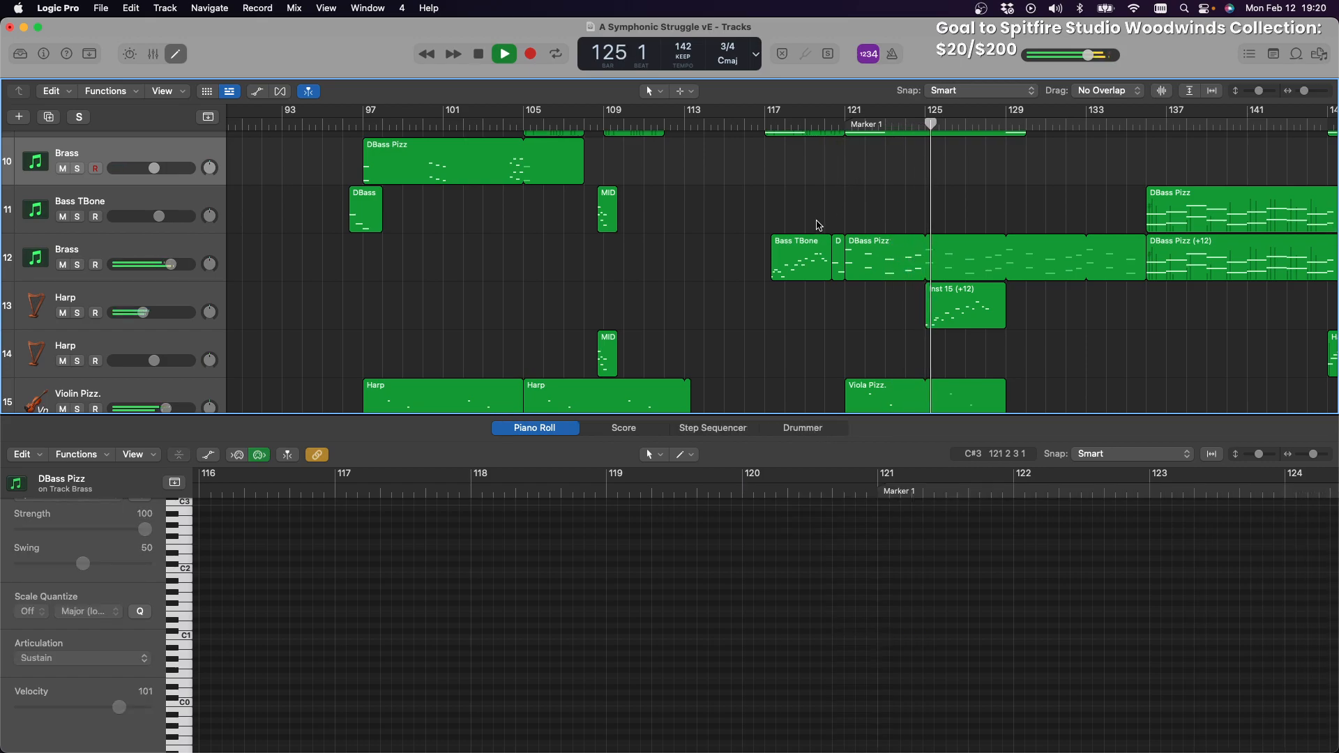
click(799, 259)
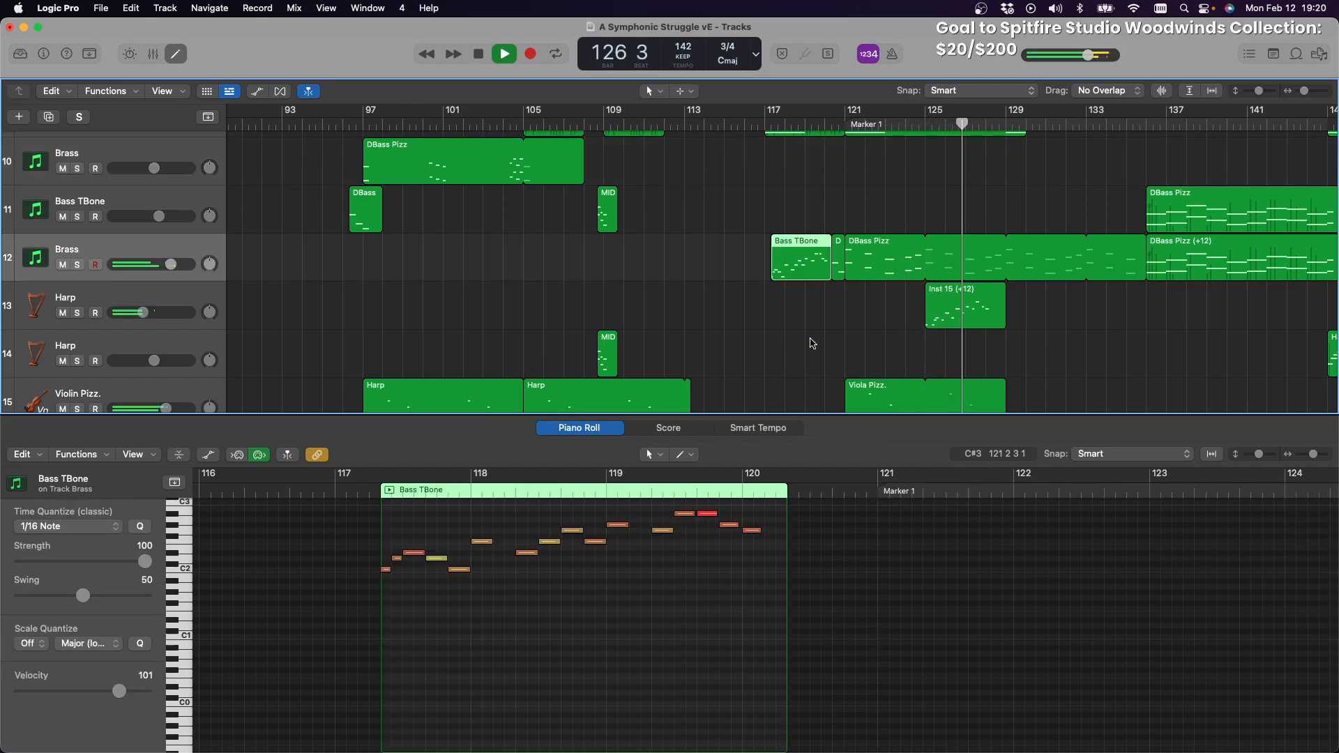
key(Delete)
Delete the Inst 15 (+12) region at bar 125 on the Harp track, keeping the track itself
click(963, 311)
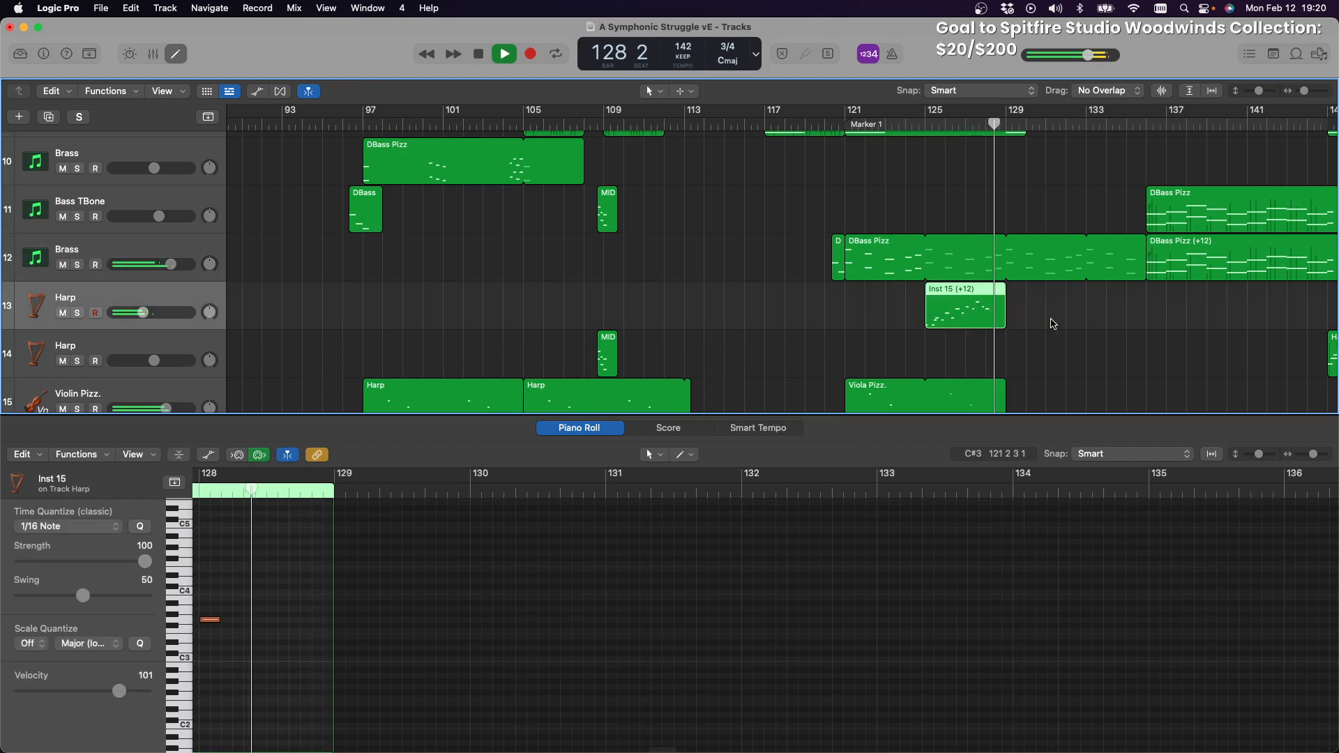
key(Delete)
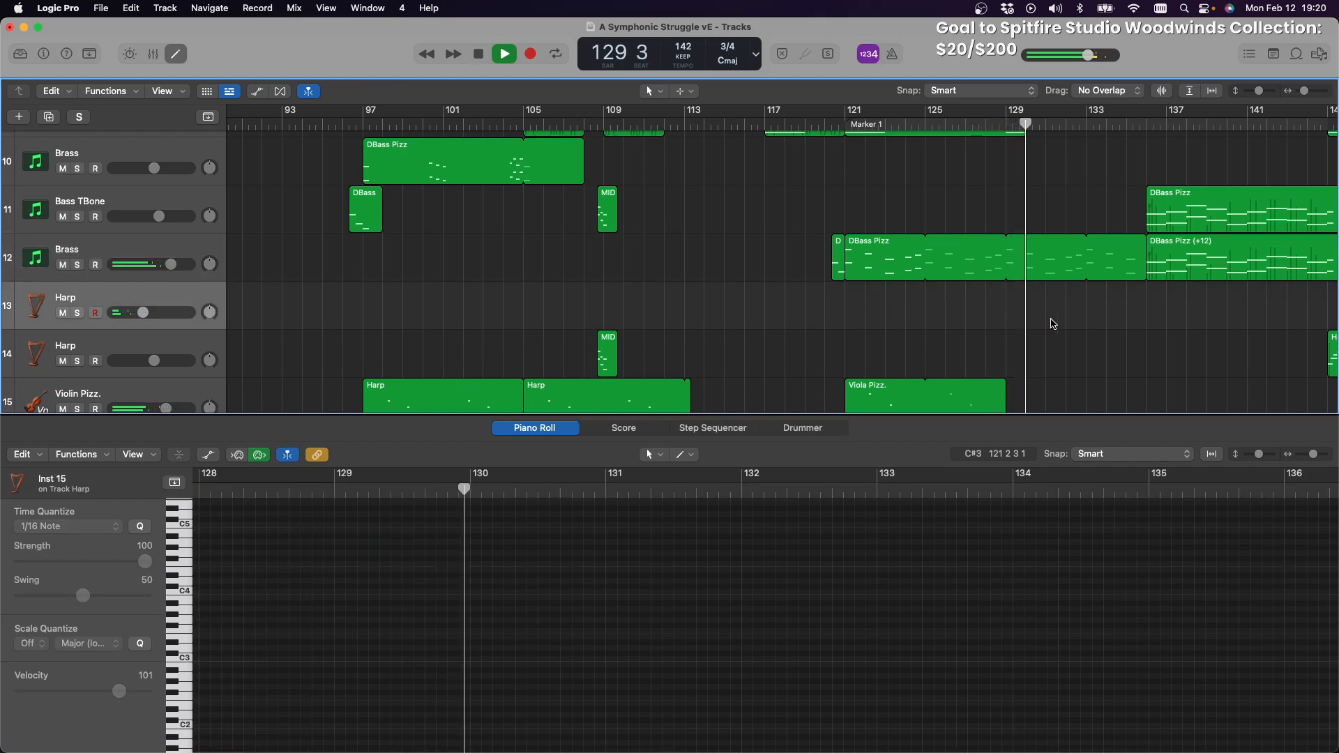
key(Delete)
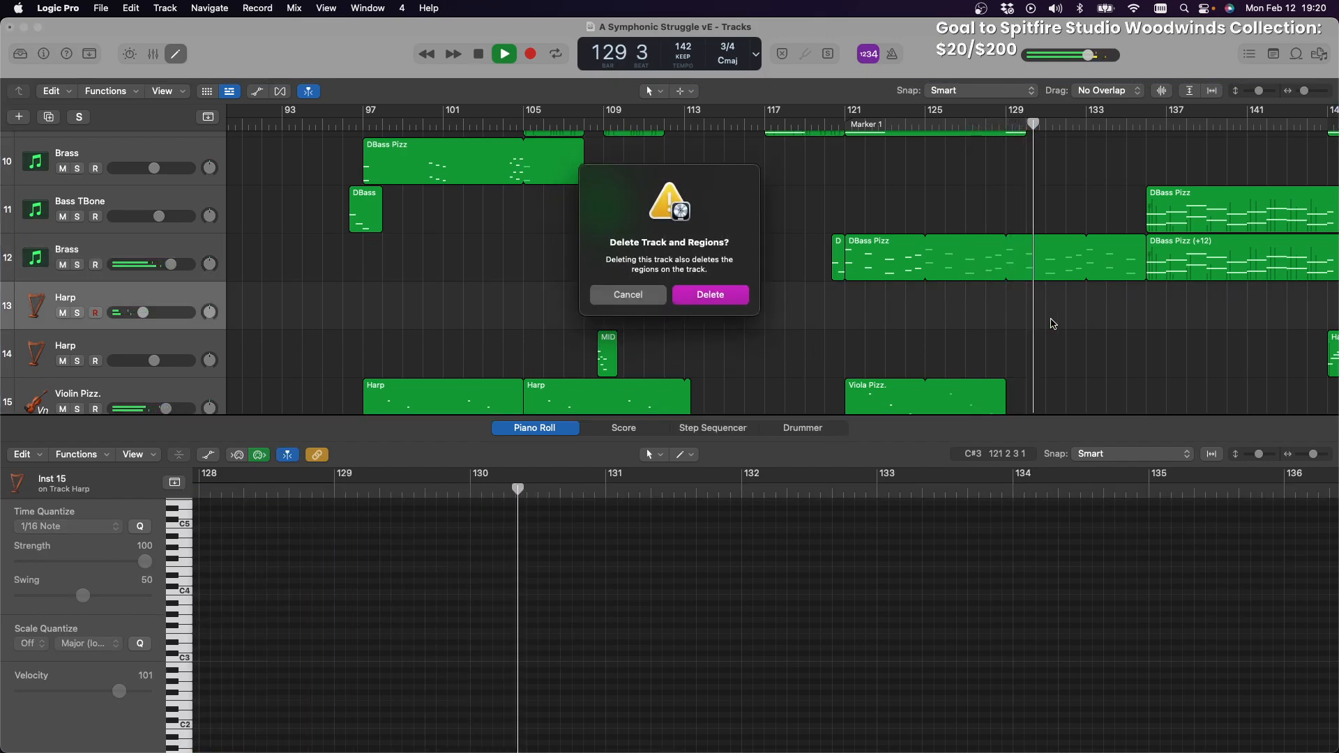
click(632, 294)
Select the Bass TBone region near bar 133 on the Violin Staccato track and audition it from about bar 129
scroll(698, 286, left, 15)
scroll(721, 296, right, 20)
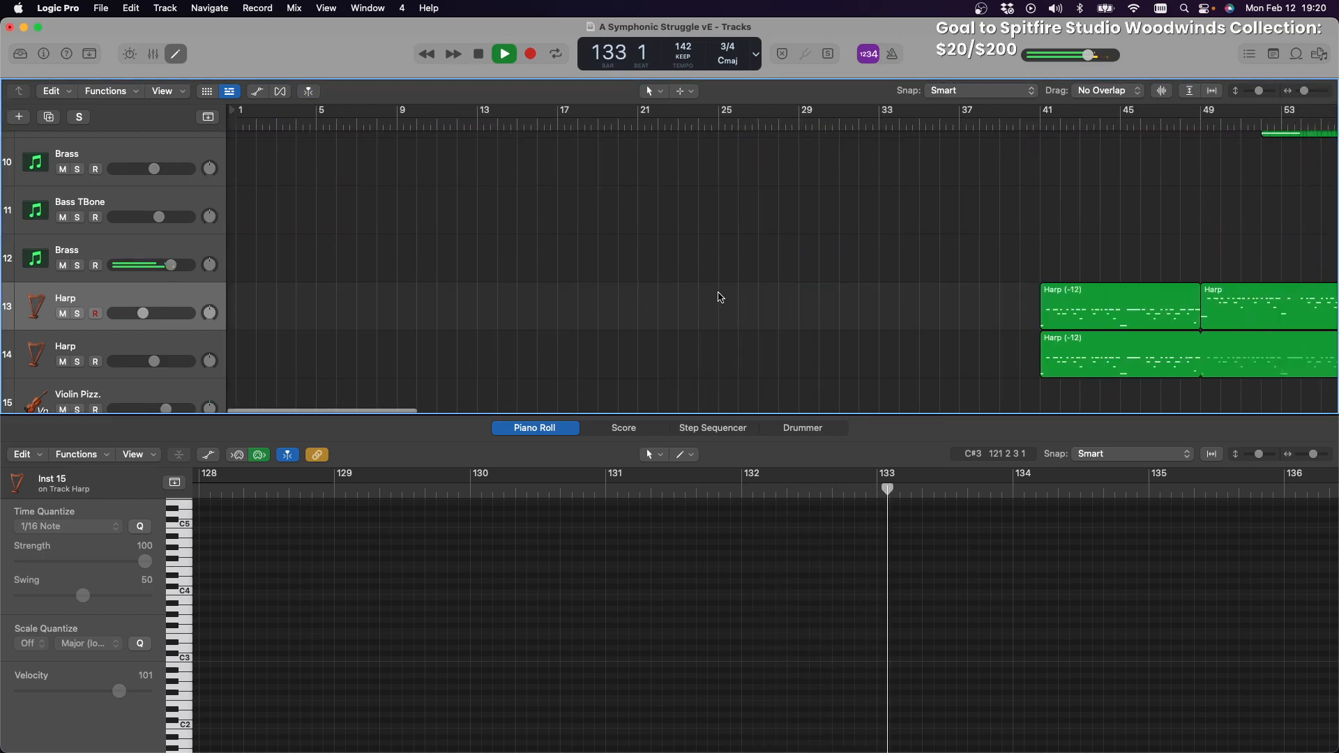
scroll(721, 296, down, 4)
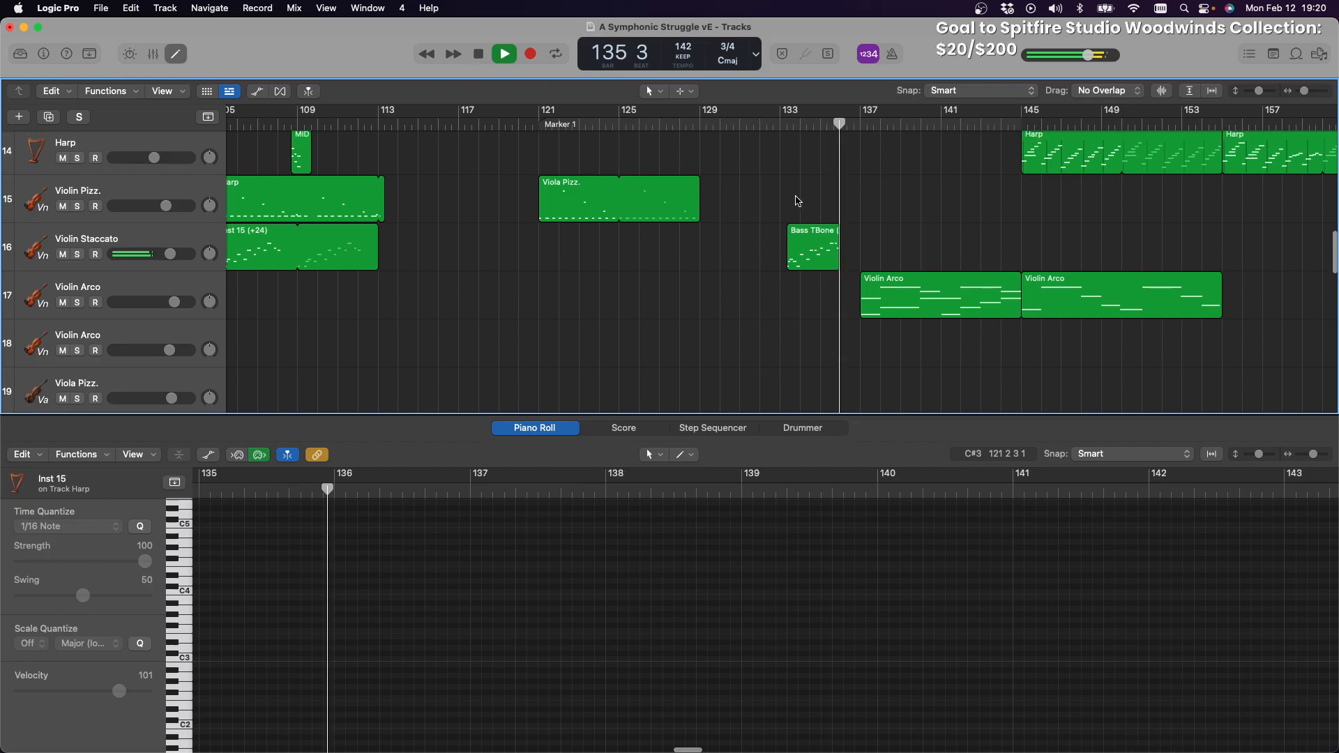
click(812, 254)
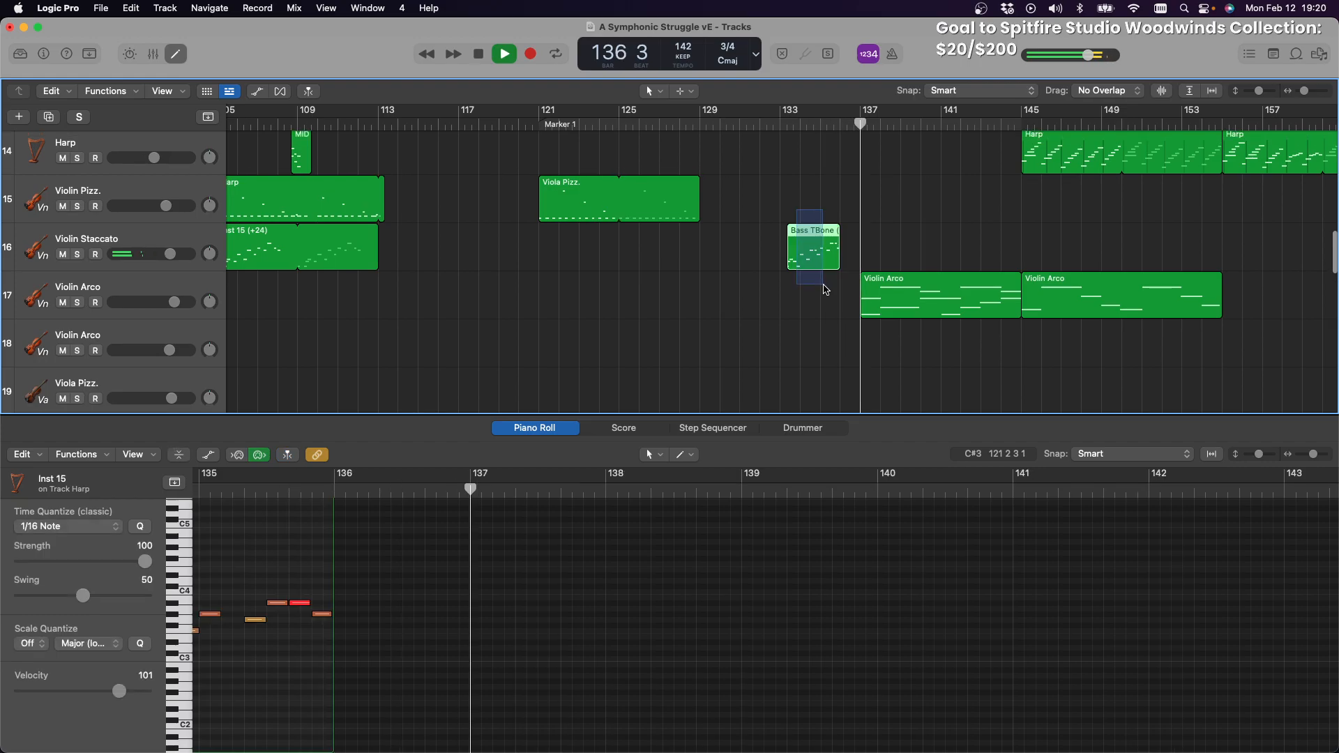
click(714, 126)
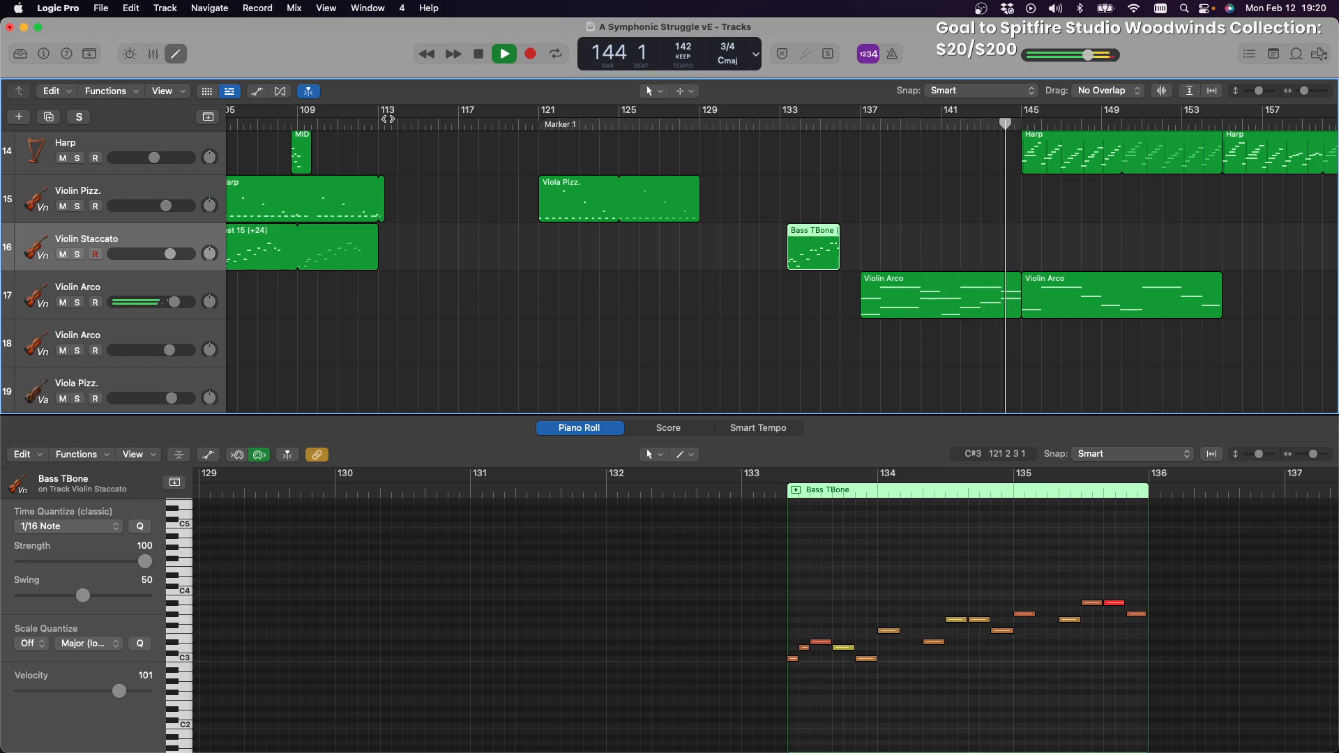
Replay the passage into bar 113 from around bar 109, checking the viola, cello and double bass tracks, and stop playback
click(296, 124)
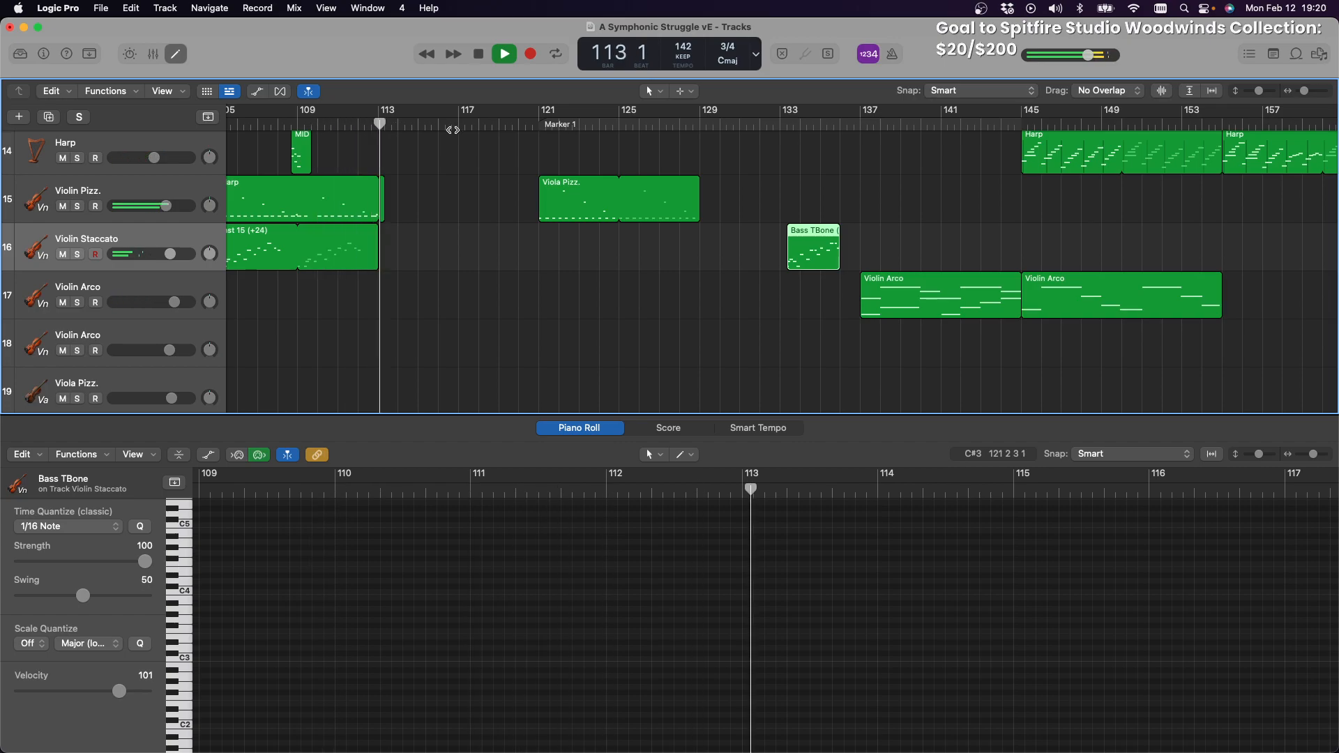
scroll(496, 195, down, 5)
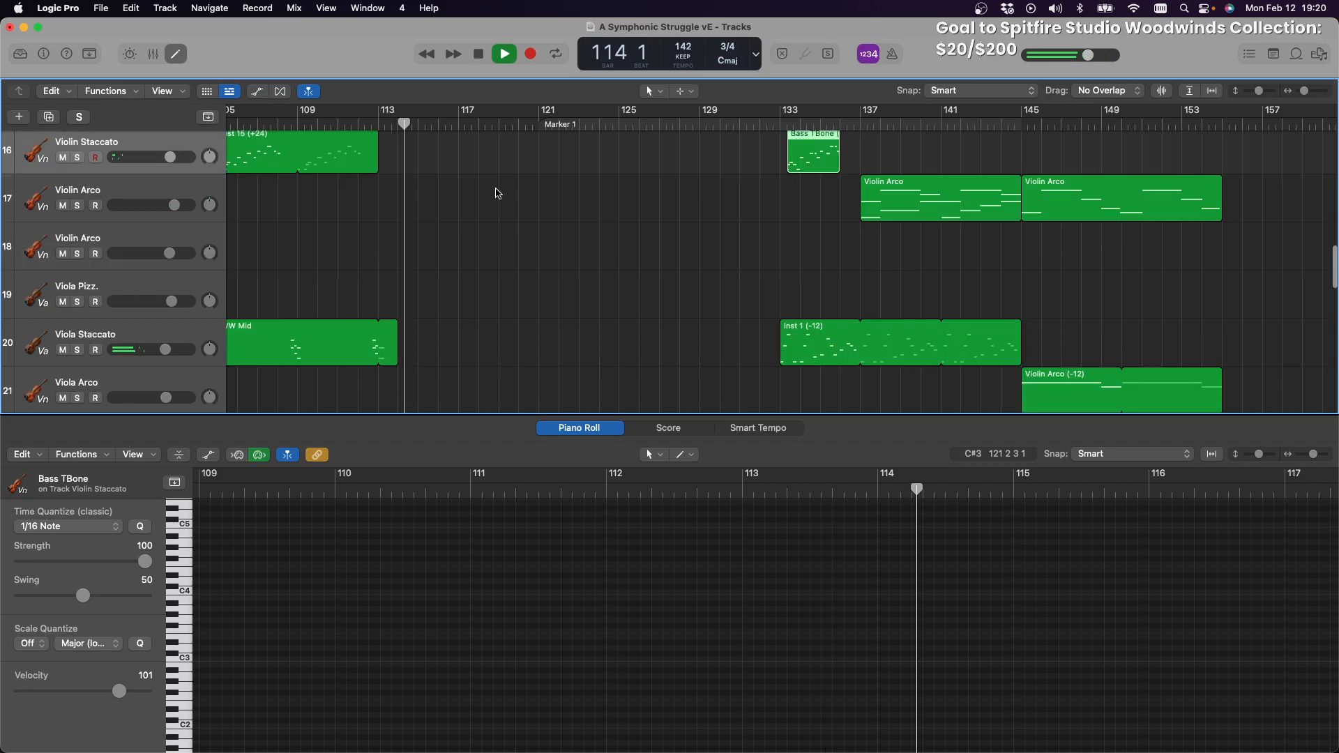
click(323, 126)
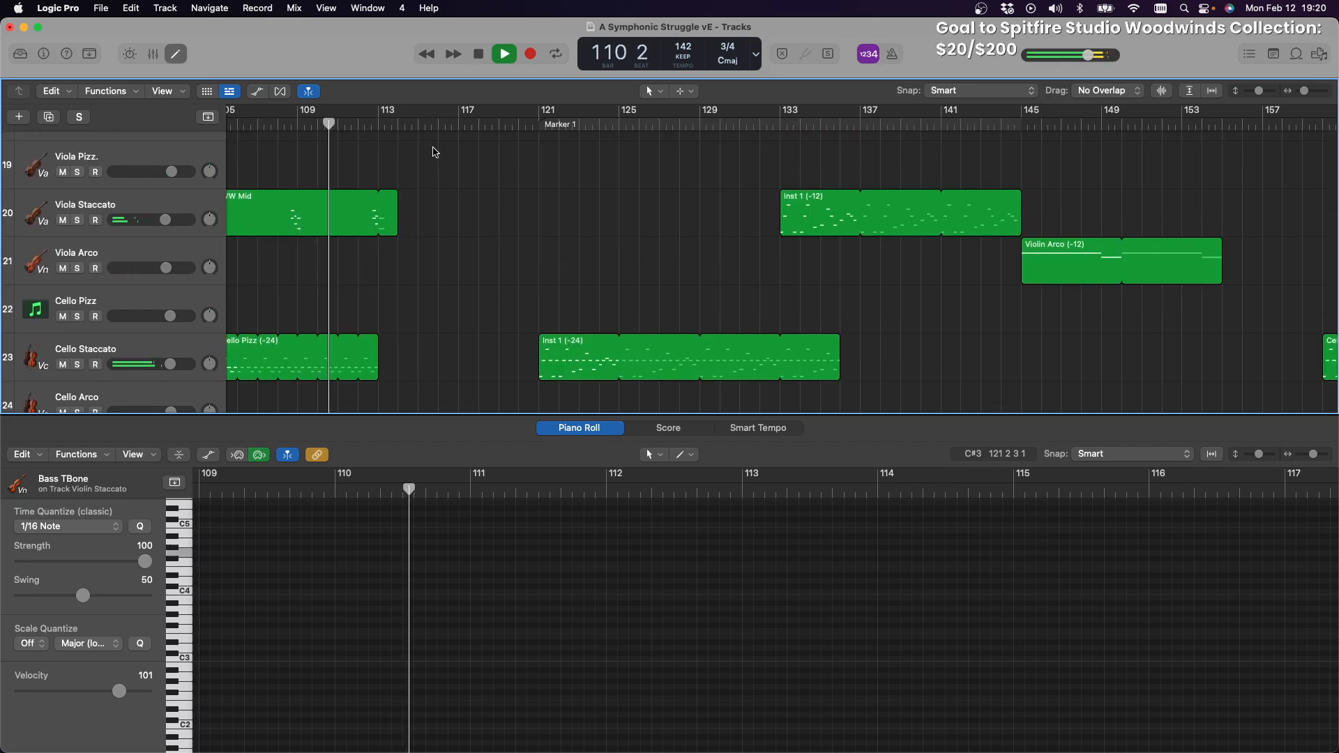
scroll(446, 160, down, 4)
scroll(447, 161, down, 1)
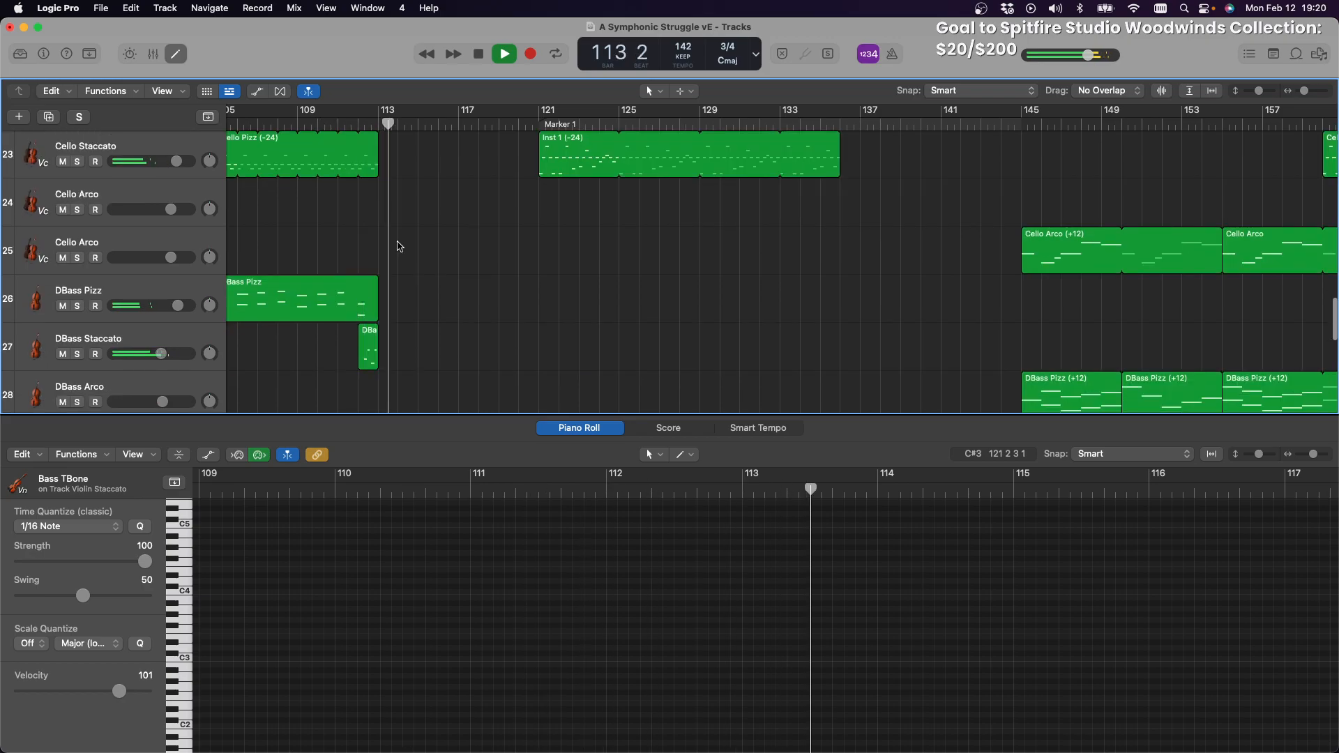
click(478, 56)
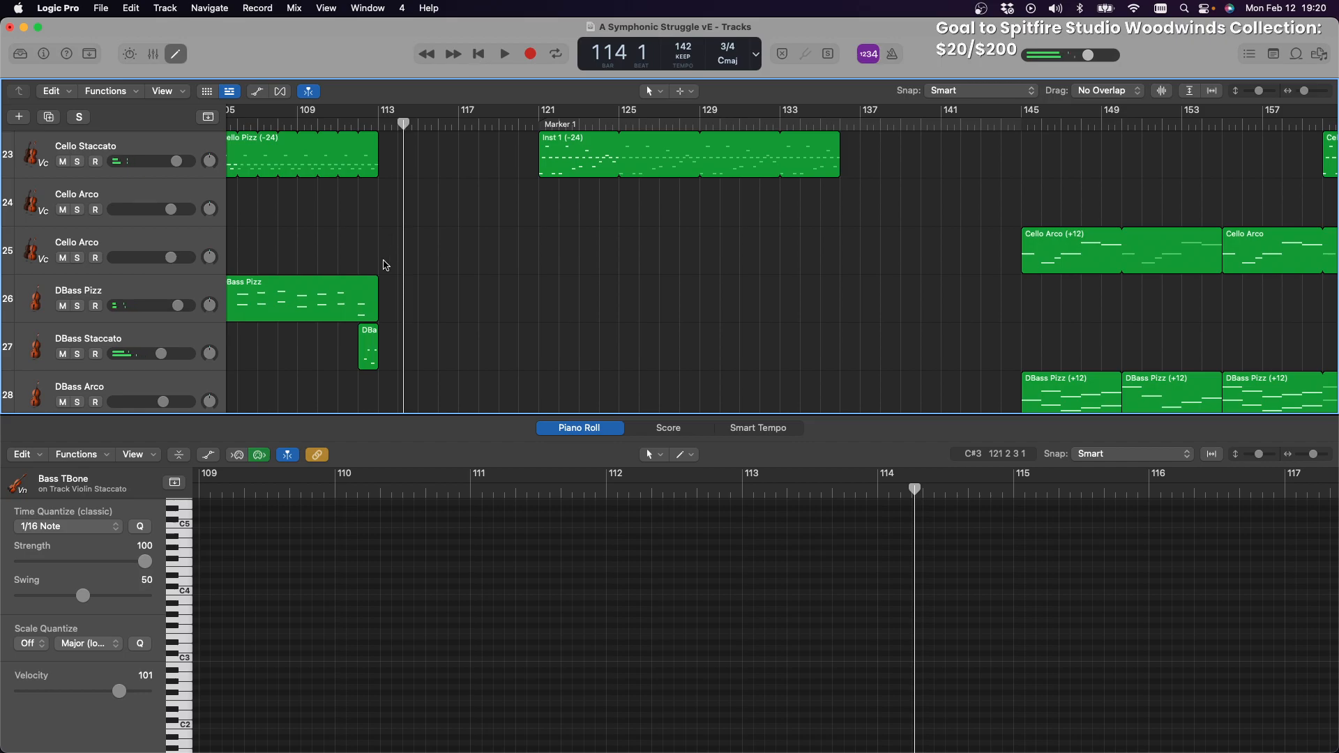
Play from bar 105, solo the DBass Pizz track, and select its bar 105 region to audition its notes up to bar 113
scroll(384, 262, left, 5)
click(404, 118)
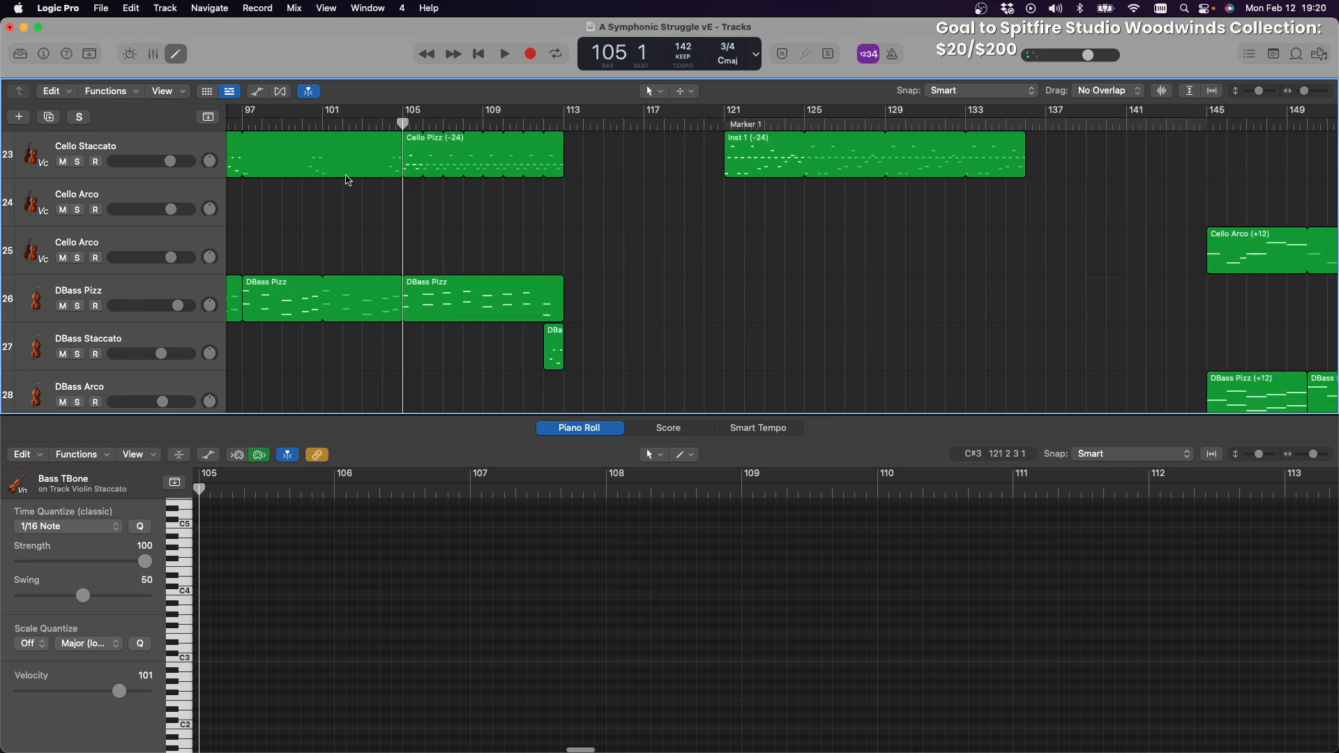
click(510, 55)
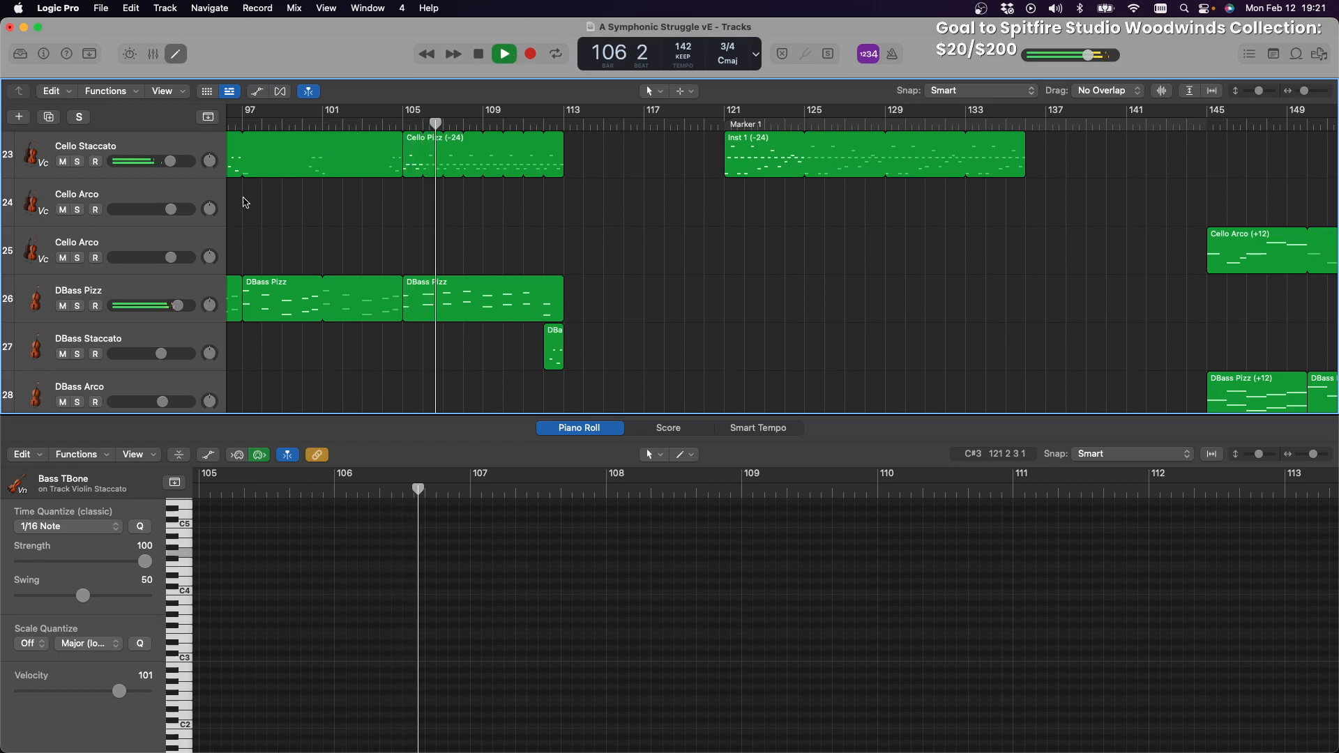
click(79, 306)
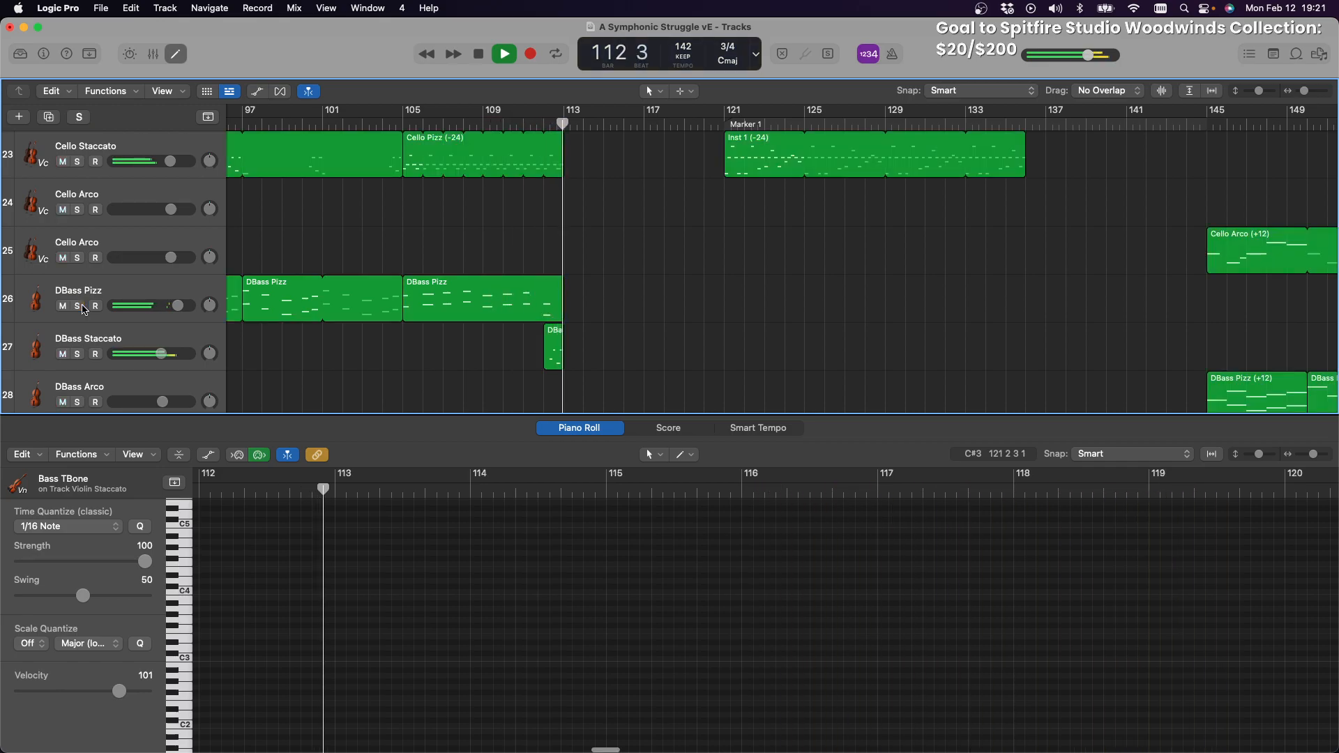
click(404, 125)
click(527, 308)
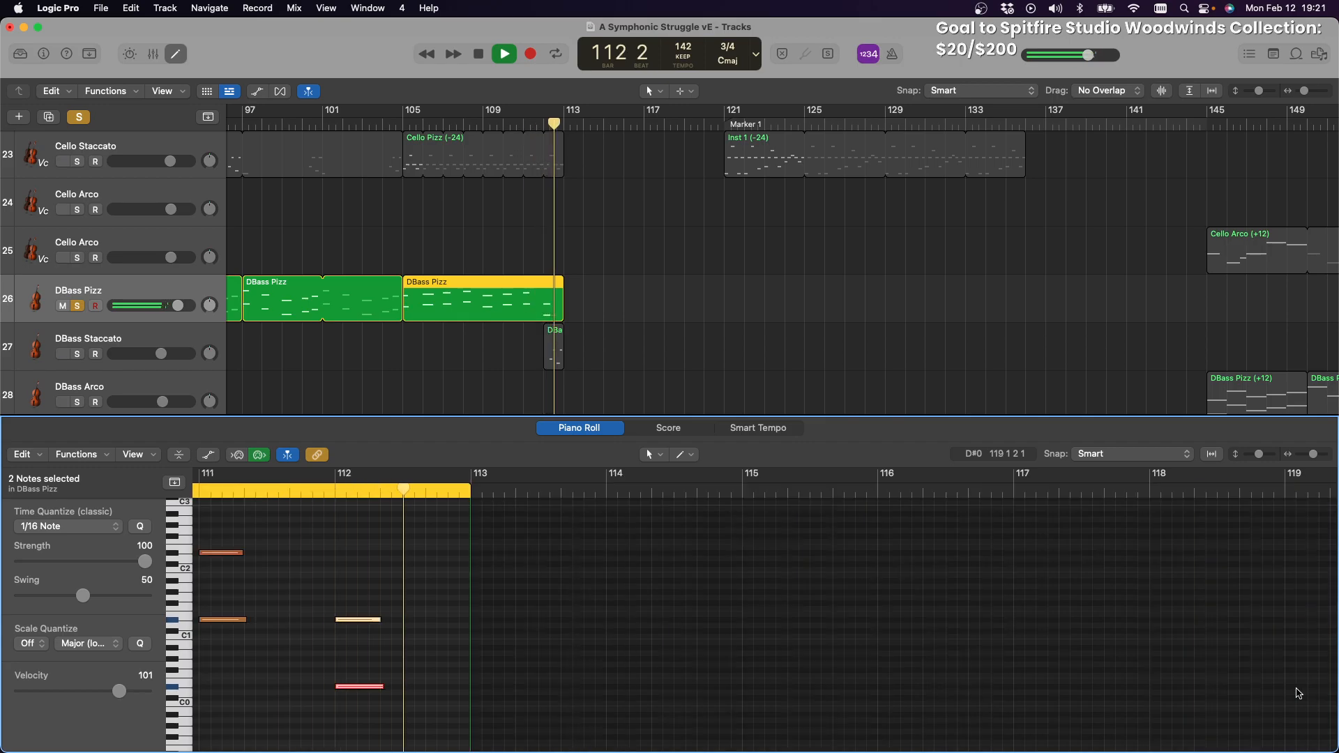
click(479, 56)
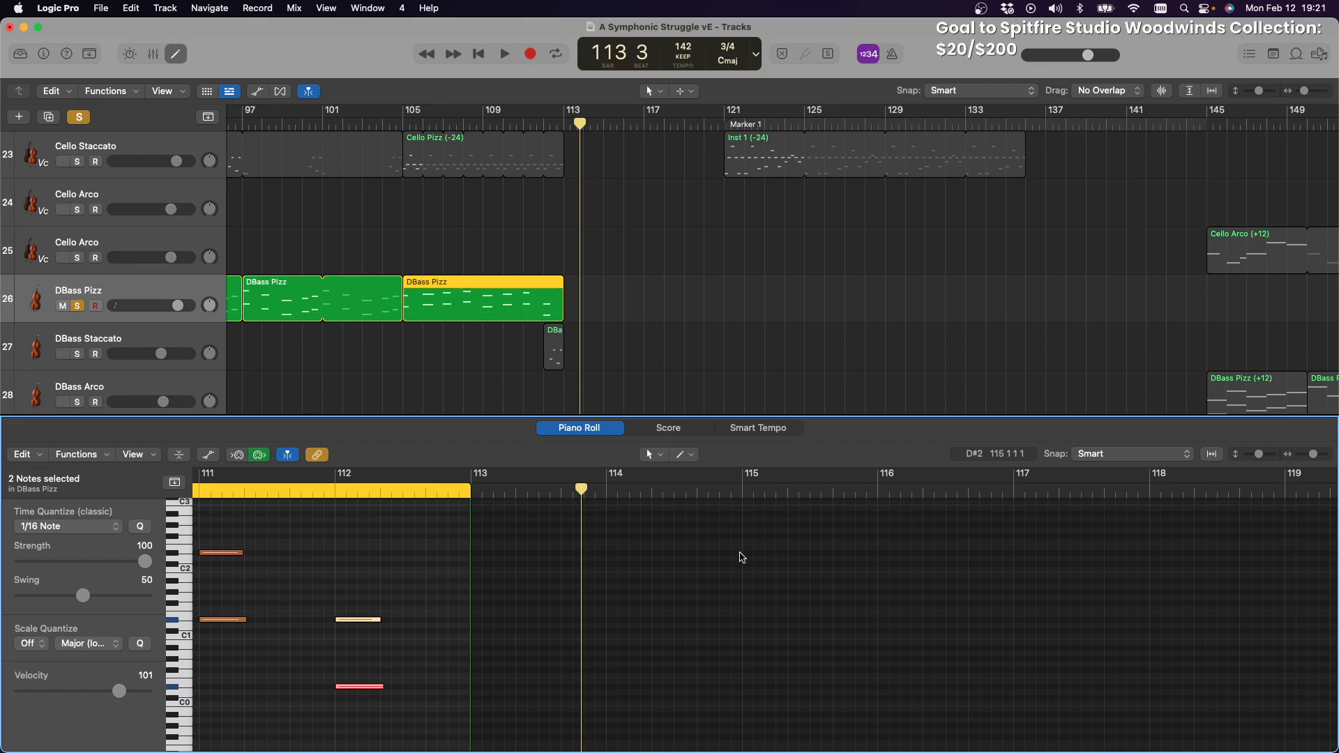
Lower the two notes at bar 112 in the DBass Pizz region by about five semitones and replay from bar 105
scroll(698, 554, left, 8)
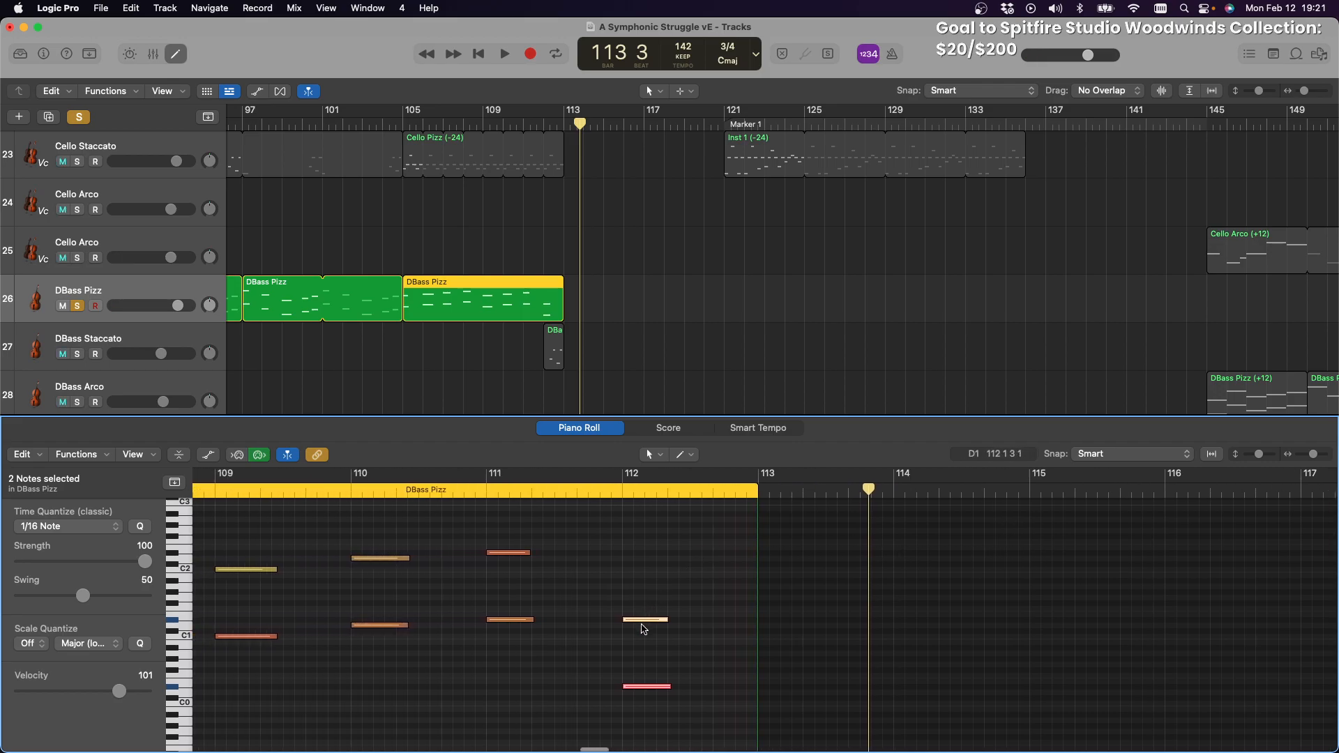
drag(643, 628, 643, 652)
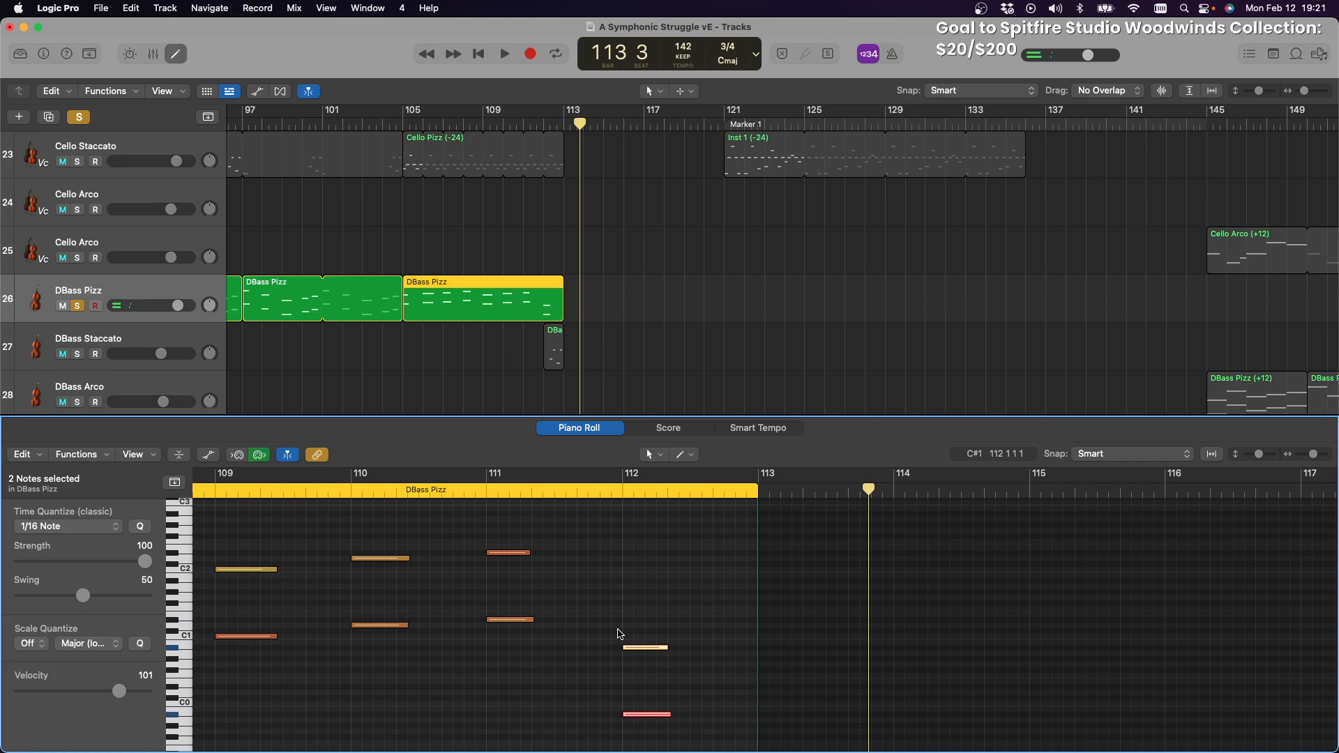
key(space)
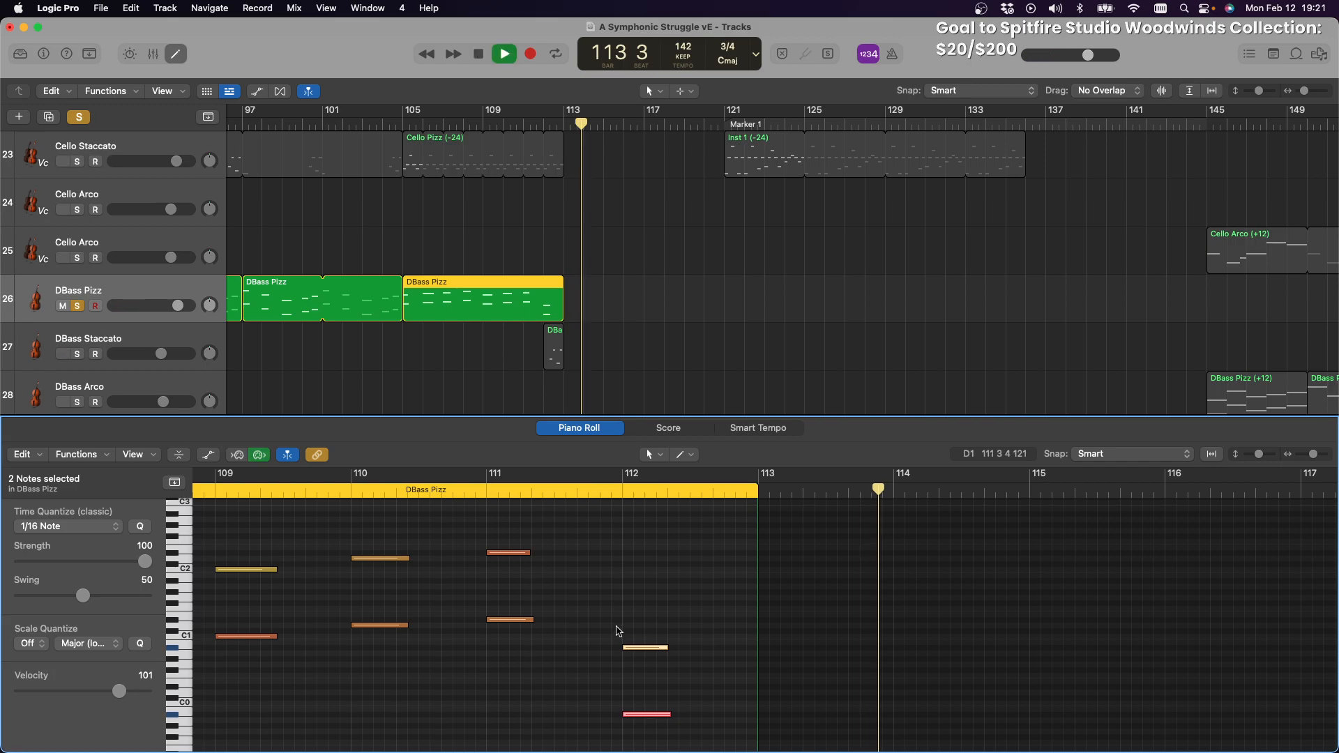
scroll(591, 572, up, 3)
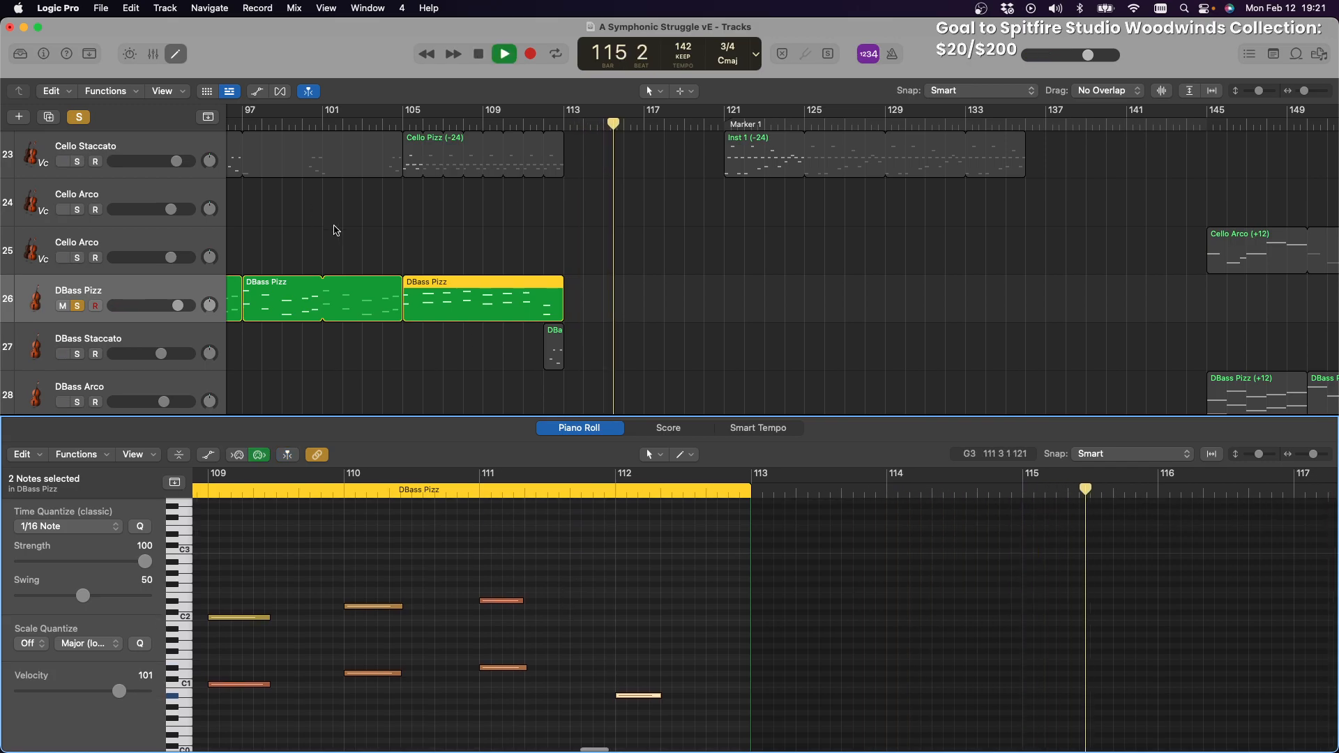
click(400, 112)
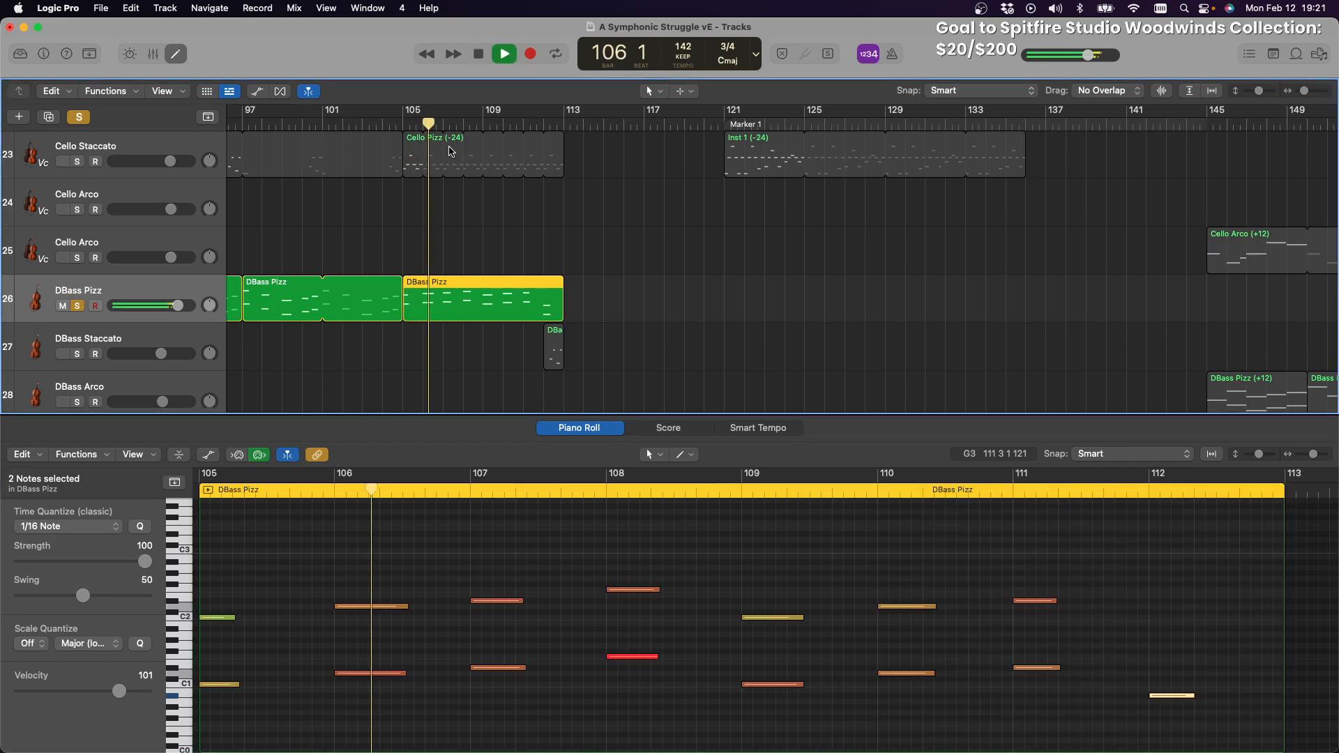
Solo the Cello Staccato track alongside DBass Pizz and delete the short bar 112 region on the DBass Staccato track
click(81, 166)
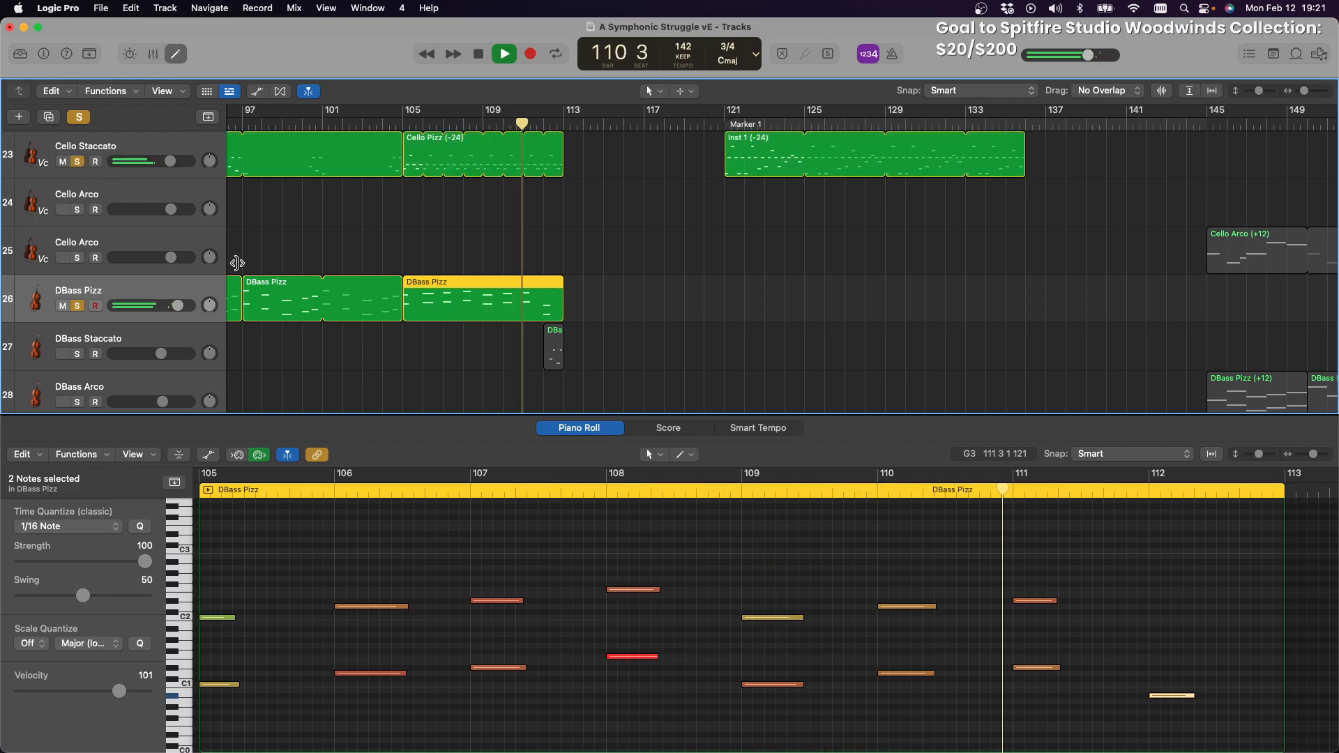
click(556, 353)
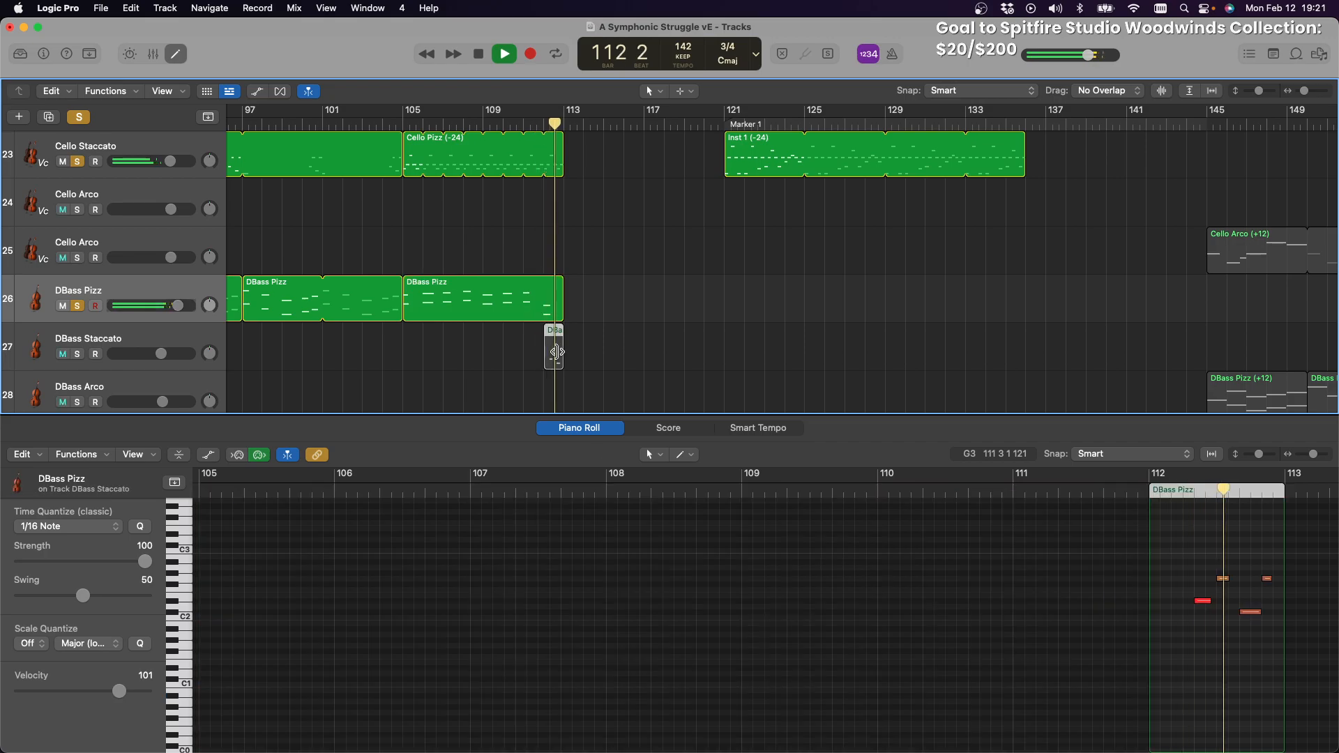
key(Delete)
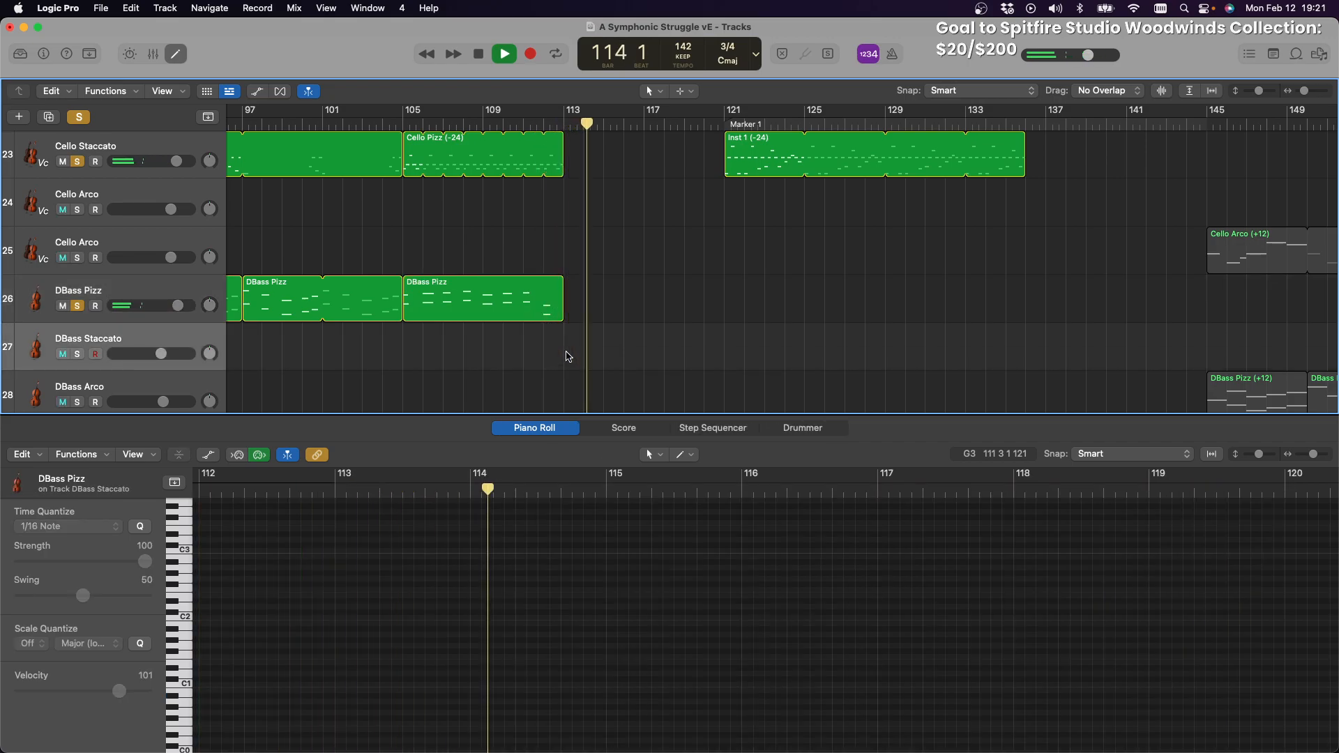
Cycle playback over bars 105 to 113 and add the Viola Staccato track to the soloed tracks
click(402, 122)
scroll(479, 209, up, 5)
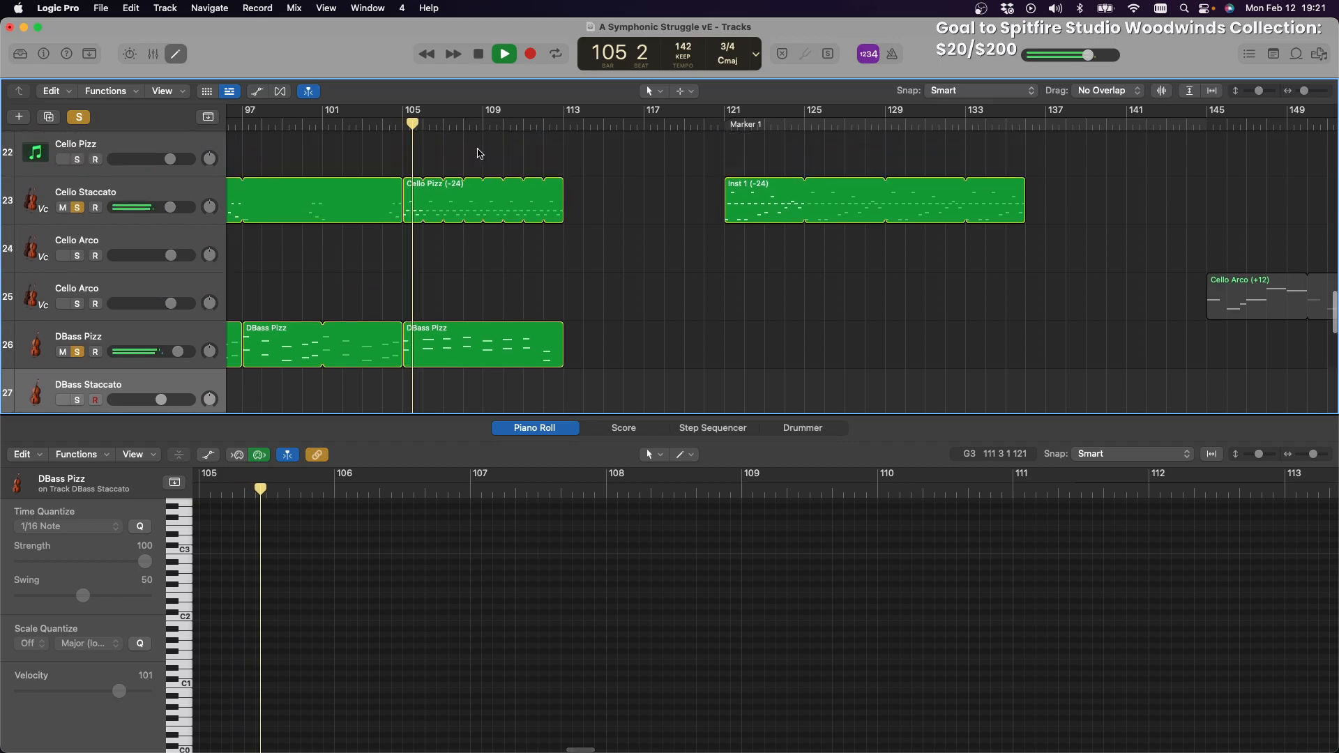
drag(404, 110, 561, 116)
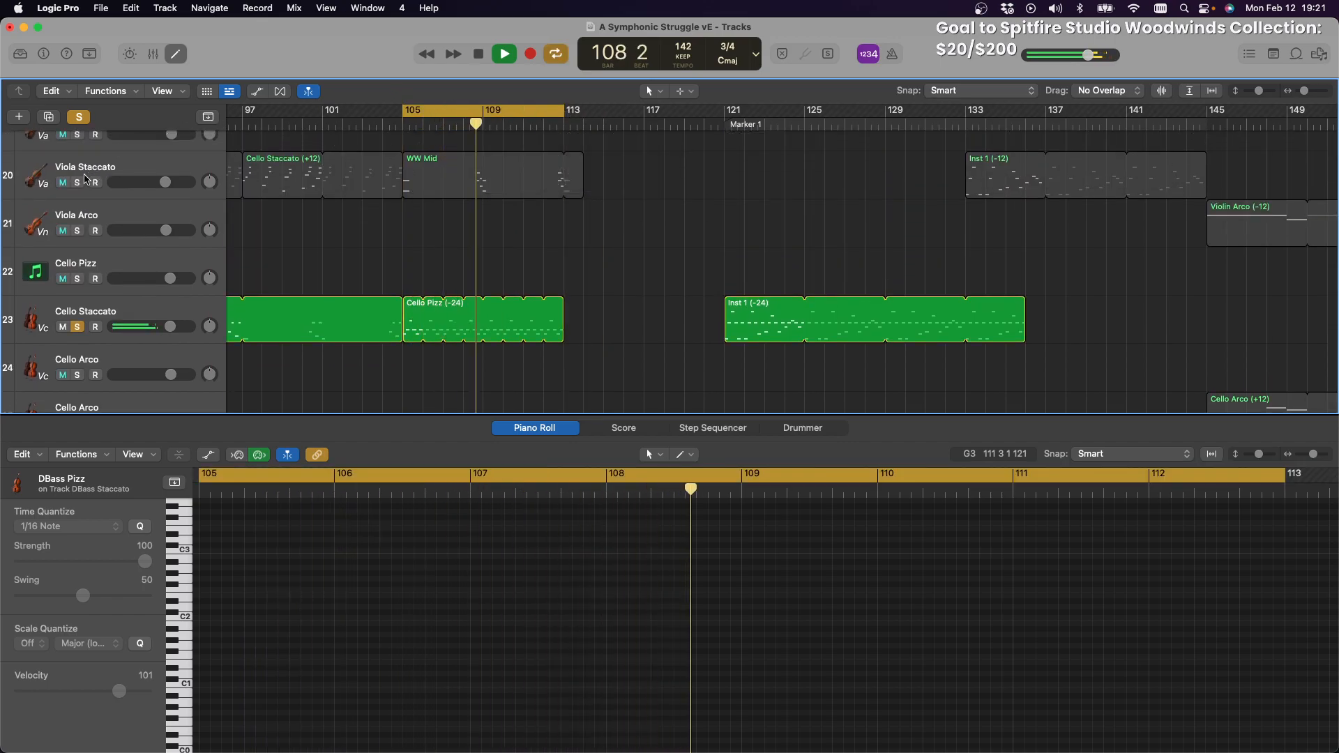
click(78, 183)
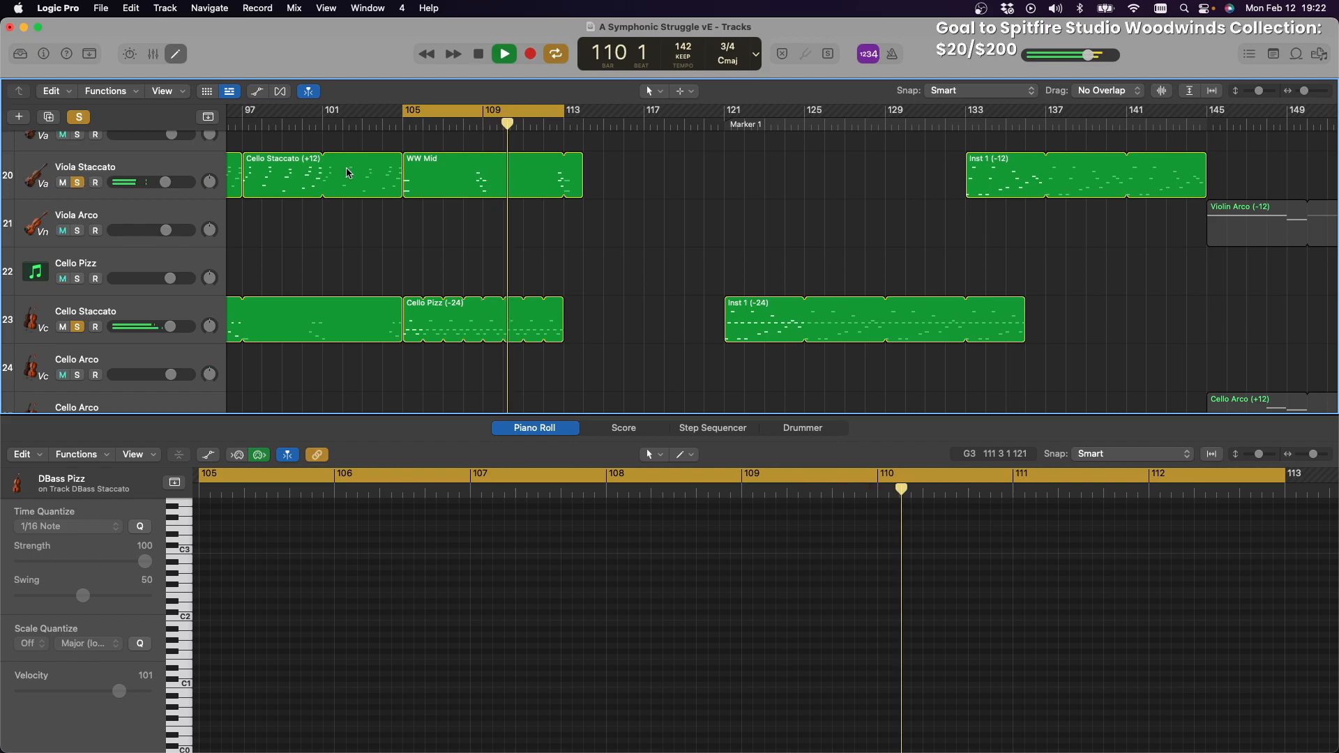
Shorten the WW Mid region on the Viola Staccato track to end at bar 112, stopping playback and deselecting the region
drag(576, 190, 559, 190)
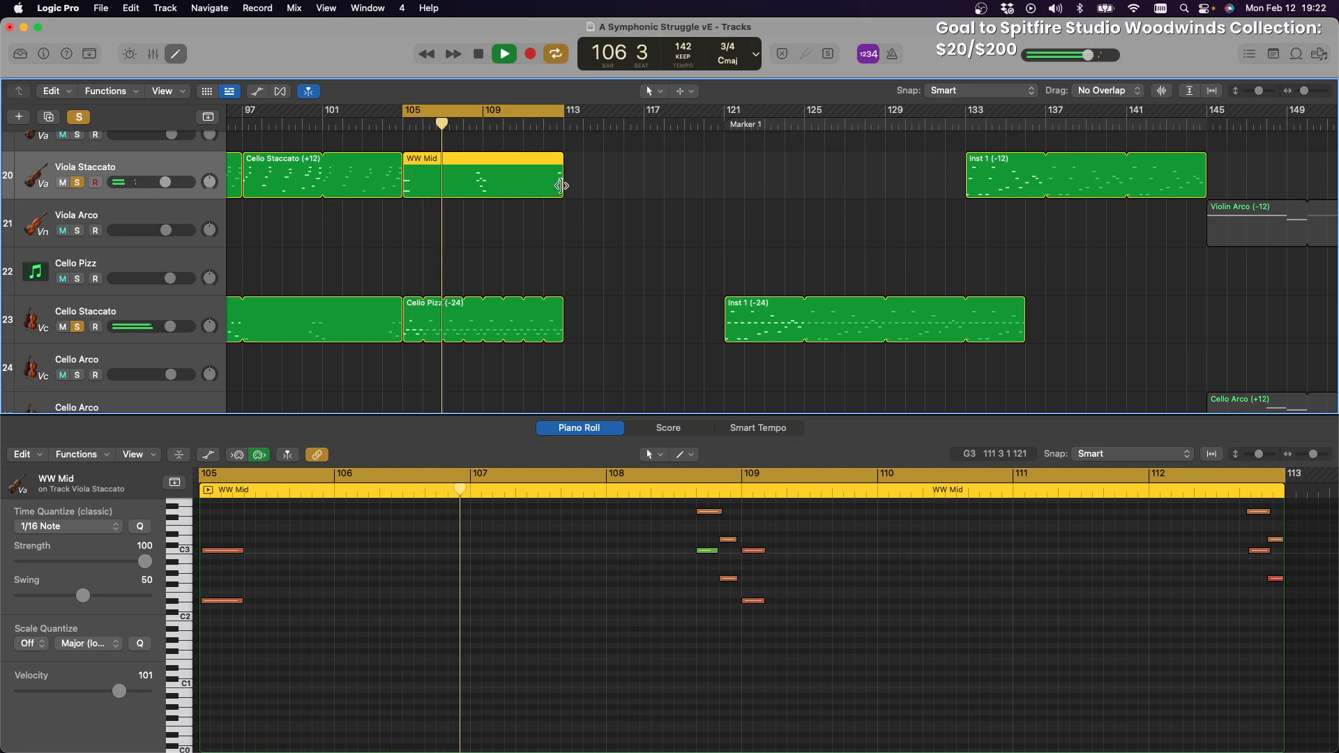
click(474, 54)
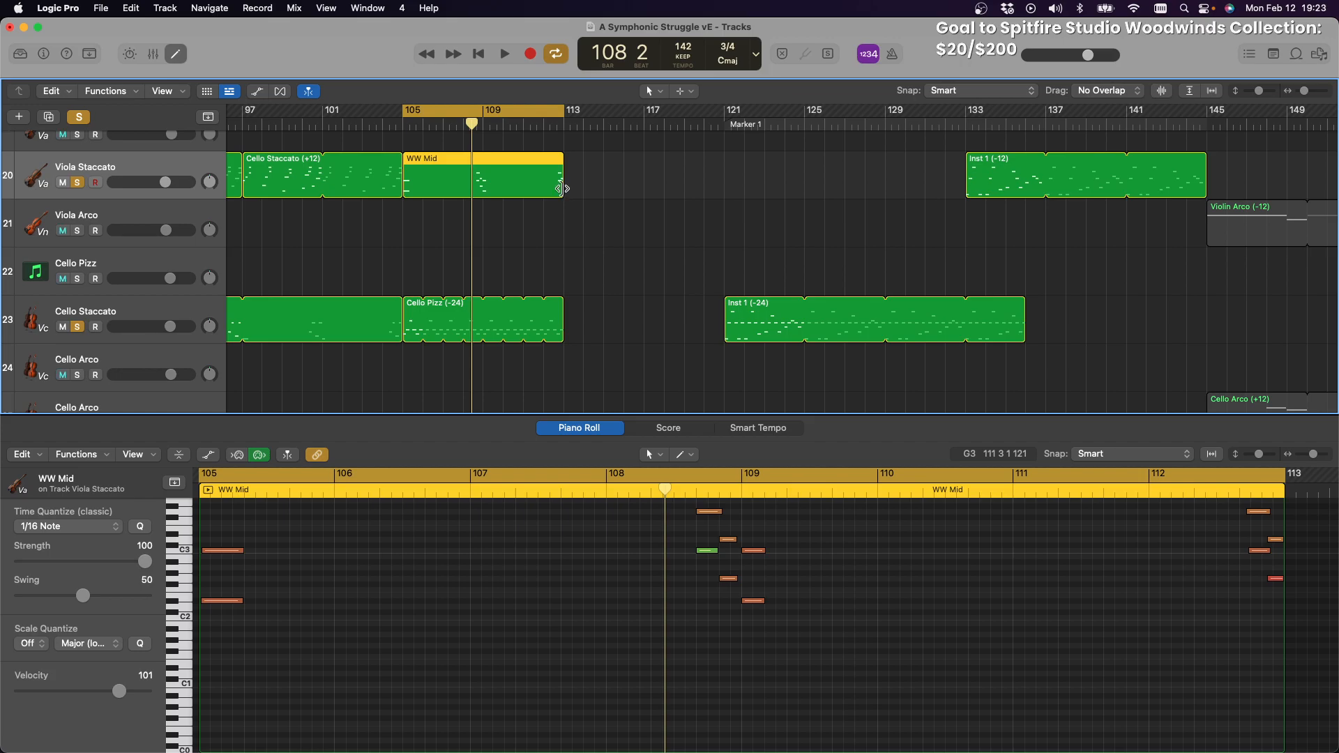
drag(561, 188, 551, 191)
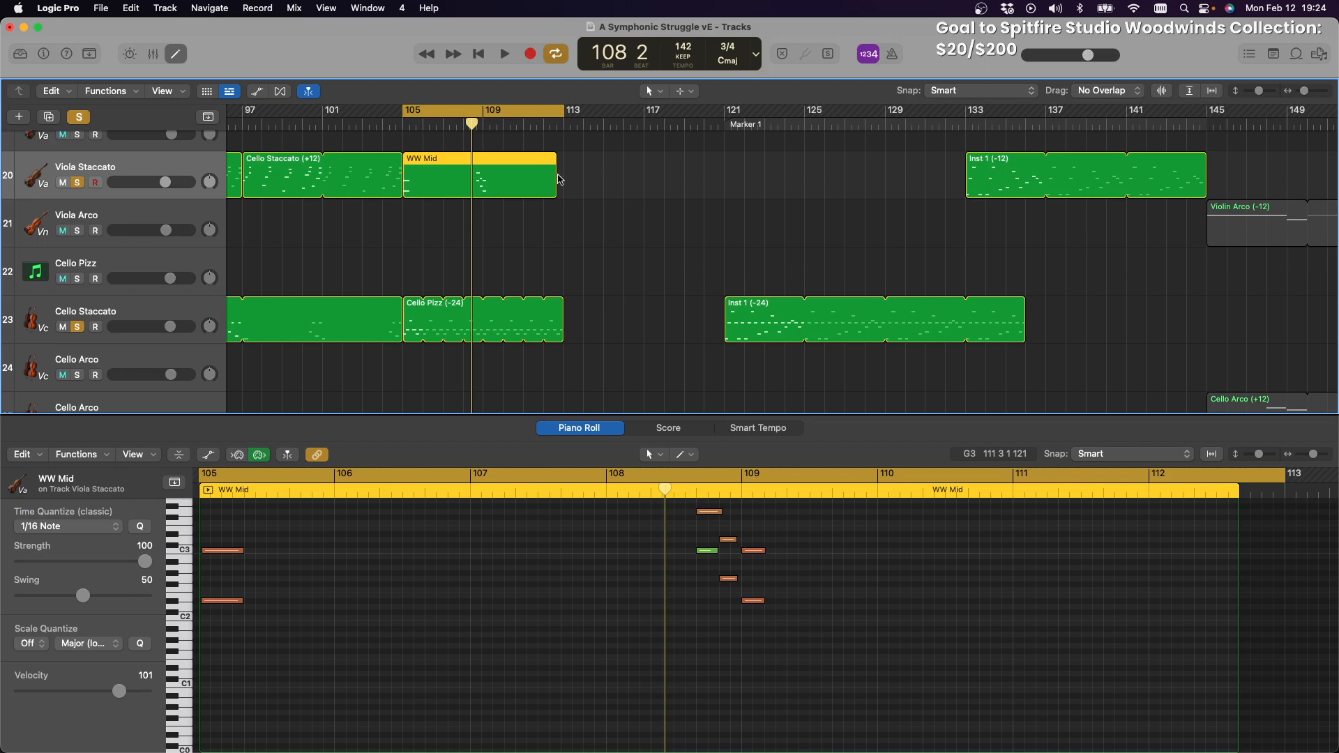
drag(555, 176, 543, 183)
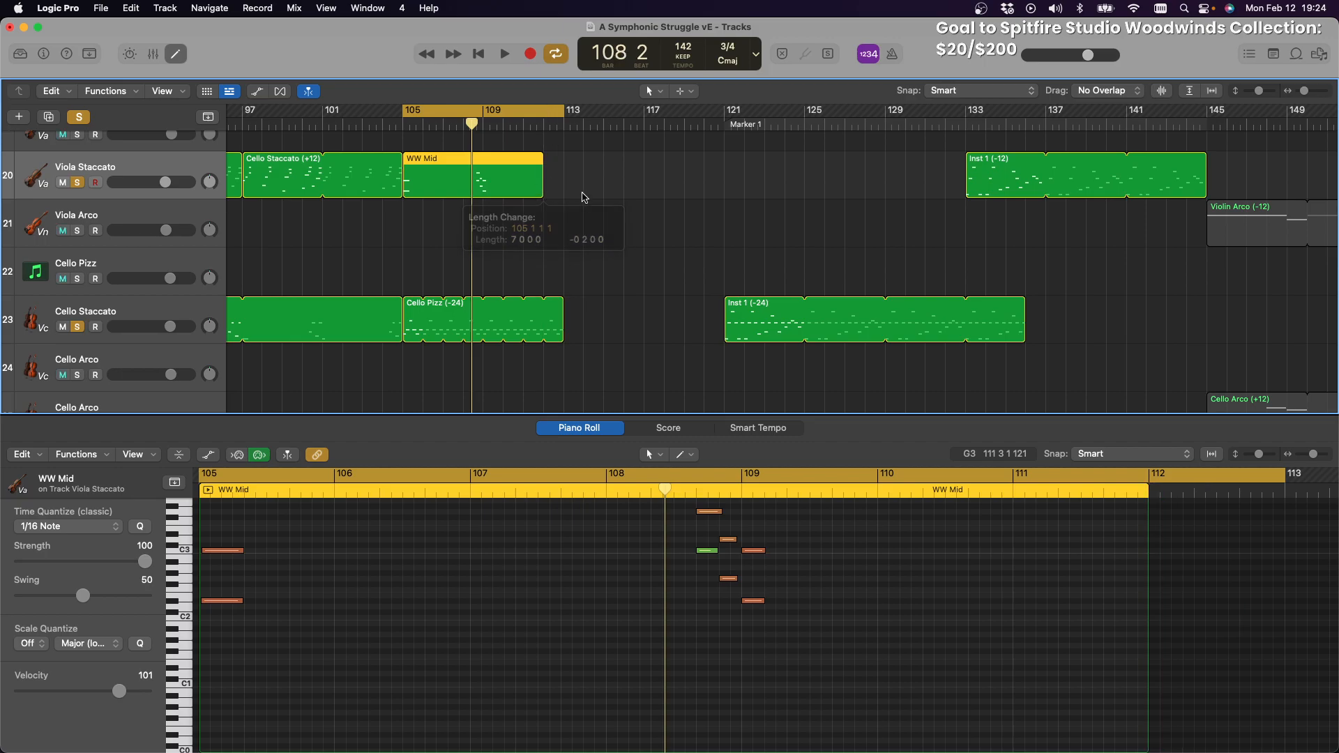
click(613, 218)
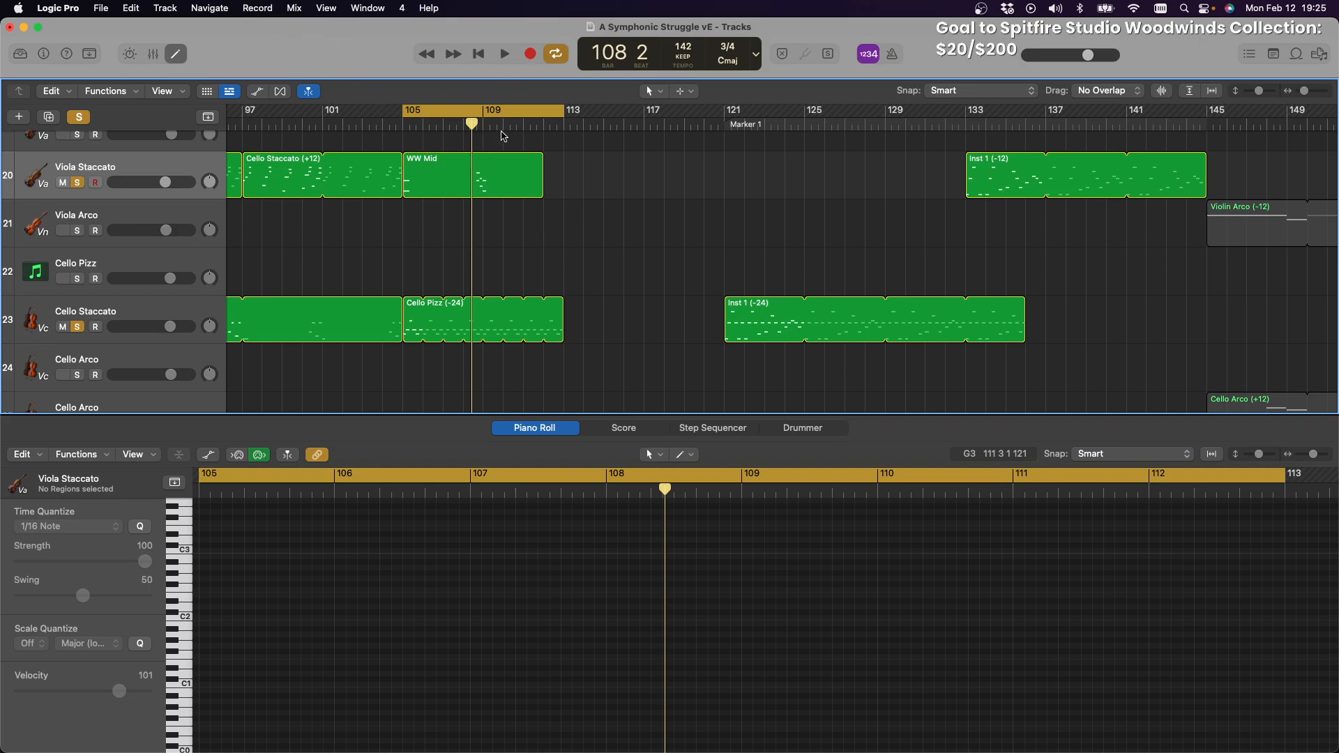
Look through the brass, harp and string tracks to examine which regions surround bar 113
scroll(545, 232, down, 3)
scroll(545, 233, down, 3)
scroll(545, 232, up, 10)
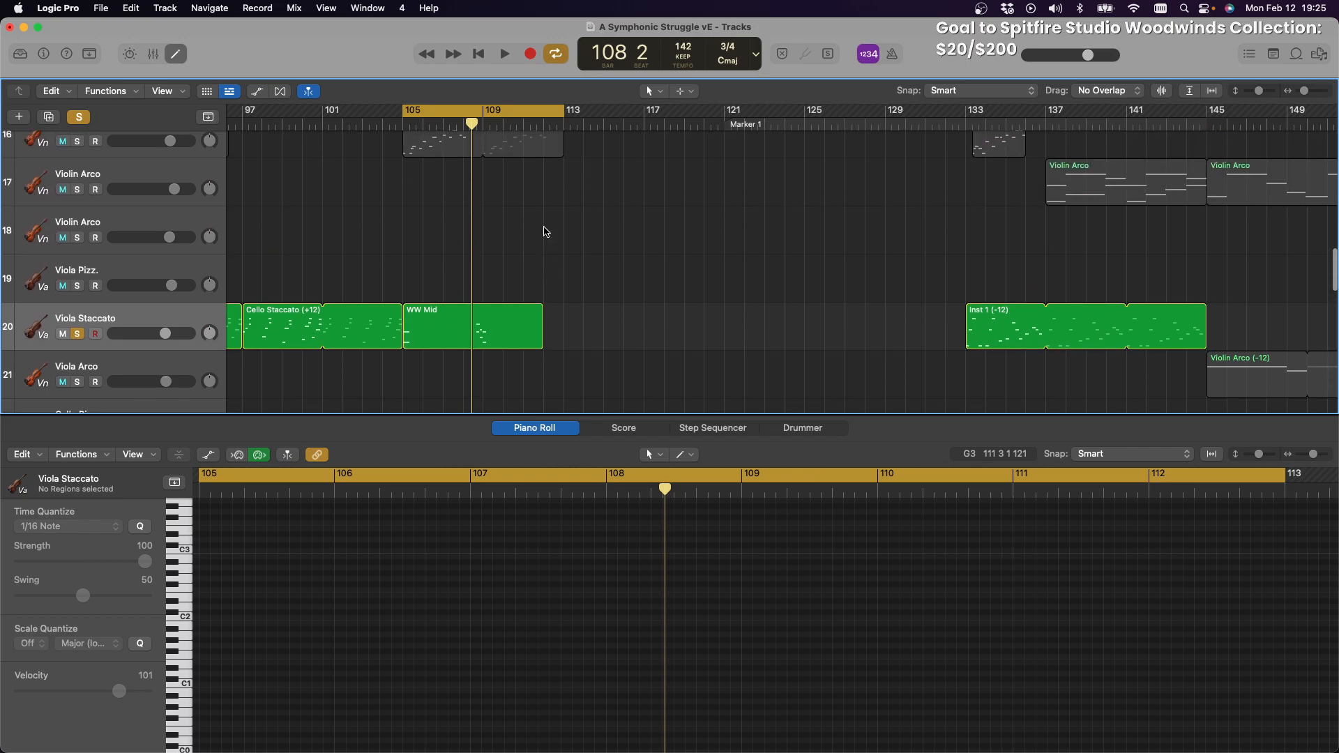
scroll(545, 232, up, 5)
scroll(545, 233, down, 6)
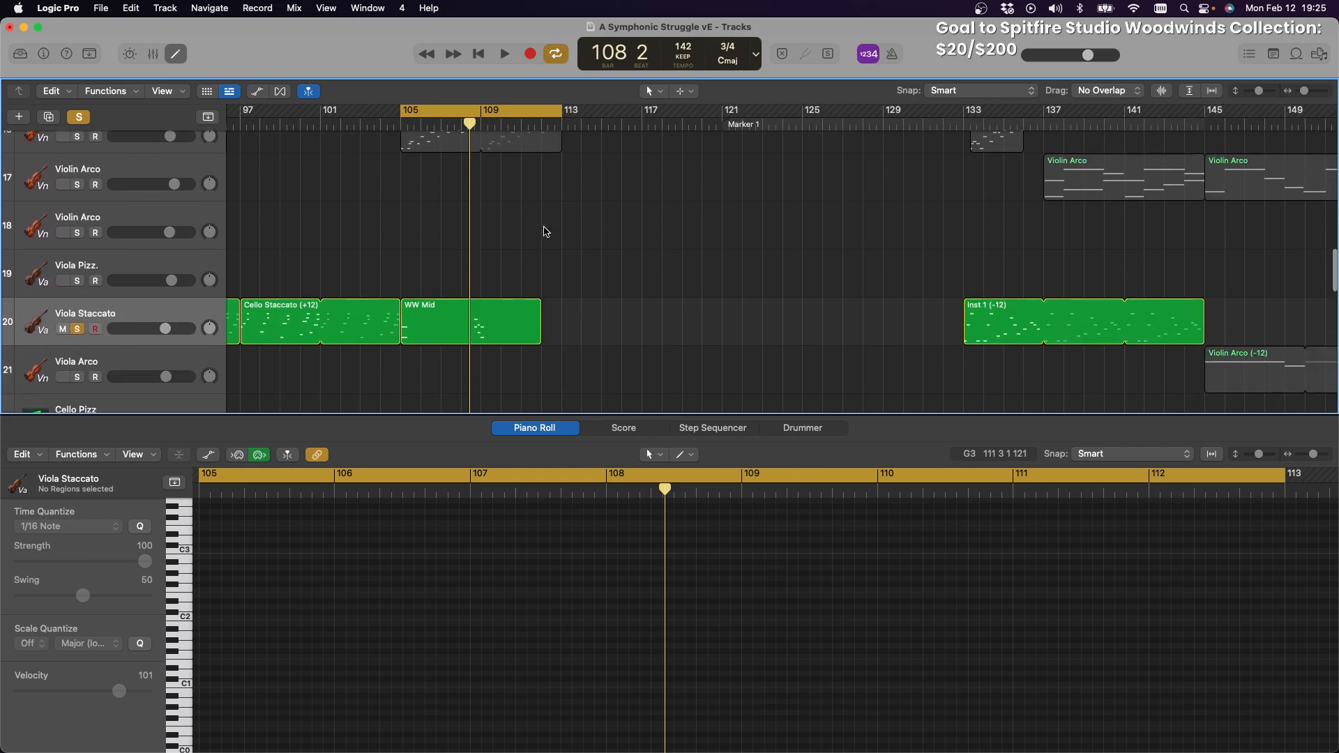
scroll(545, 233, up, 3)
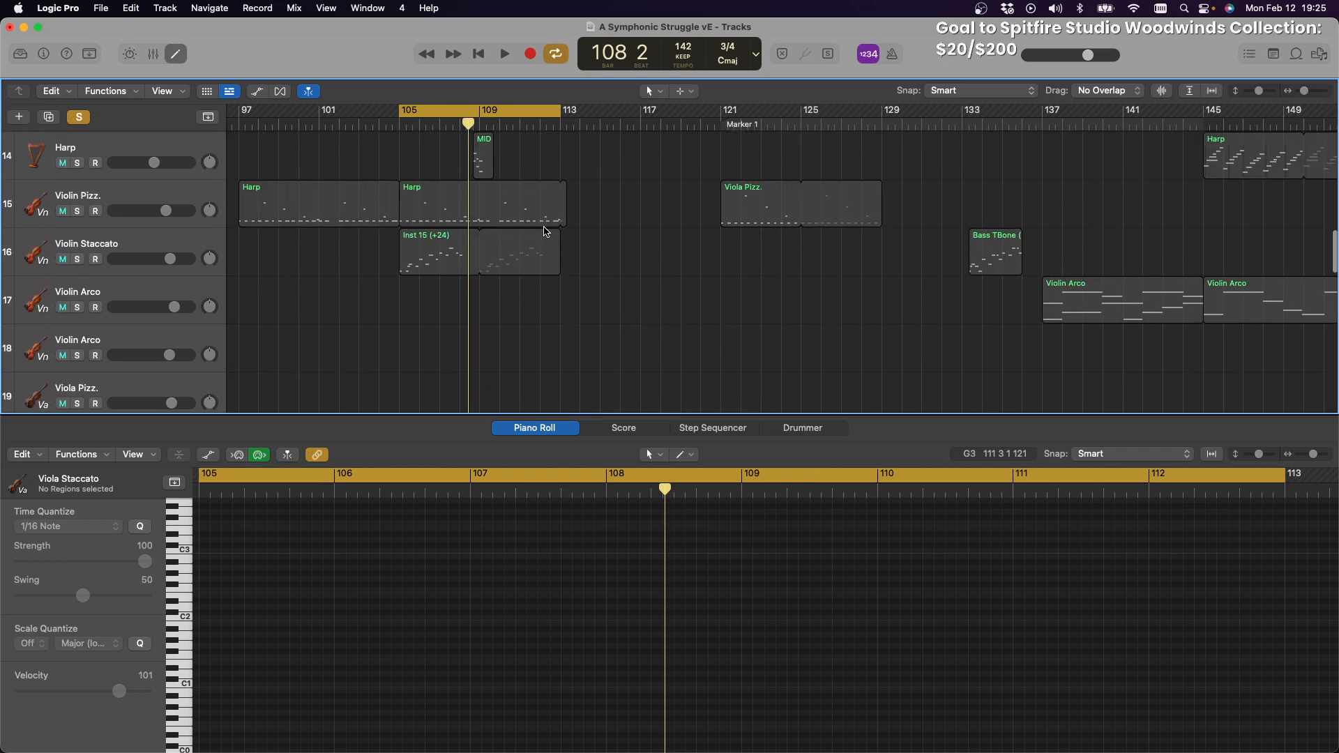
scroll(545, 232, up, 8)
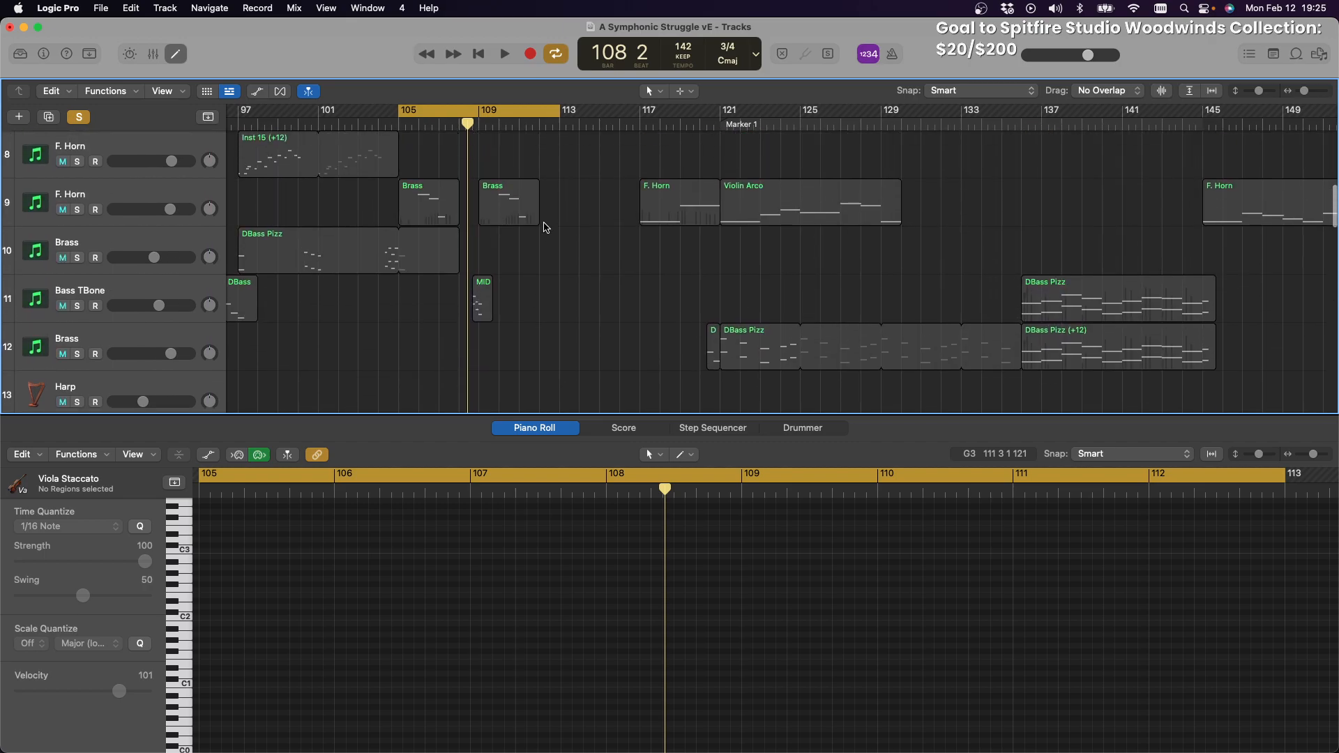
scroll(523, 232, down, 3)
scroll(509, 232, left, 2)
scroll(504, 233, down, 8)
scroll(501, 233, right, 3)
scroll(501, 233, up, 6)
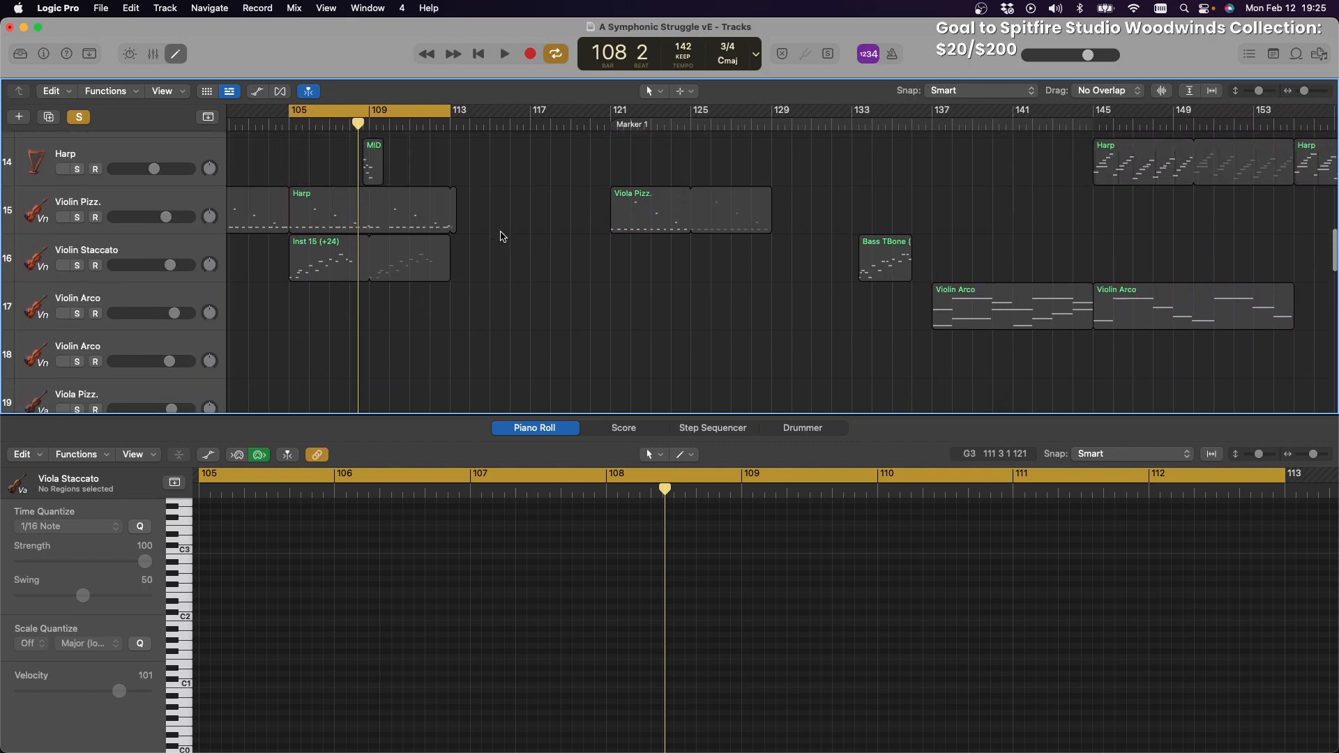
scroll(501, 236, up, 4)
scroll(501, 236, down, 5)
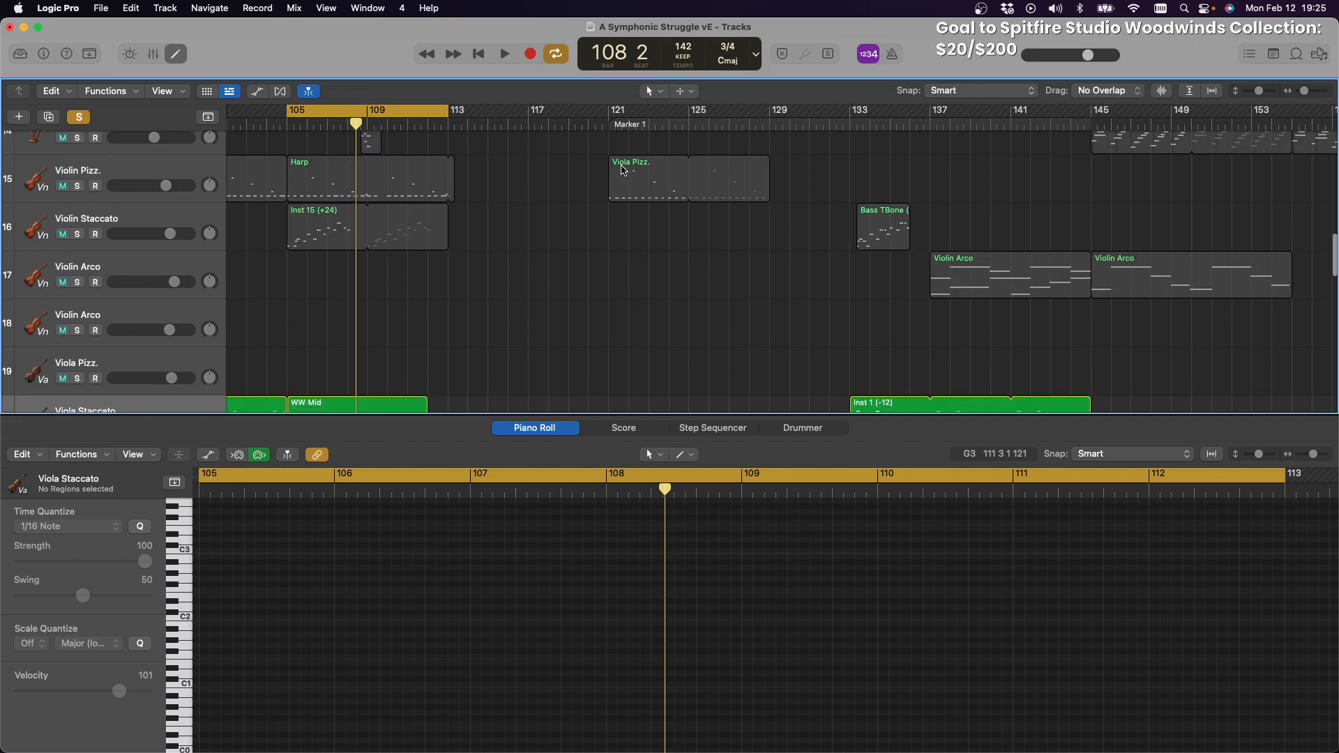
Switch to Music, listen to an earlier part of A Symphonic Struggle v9.2, pause it and minimize the window
mouse_move(596, 742)
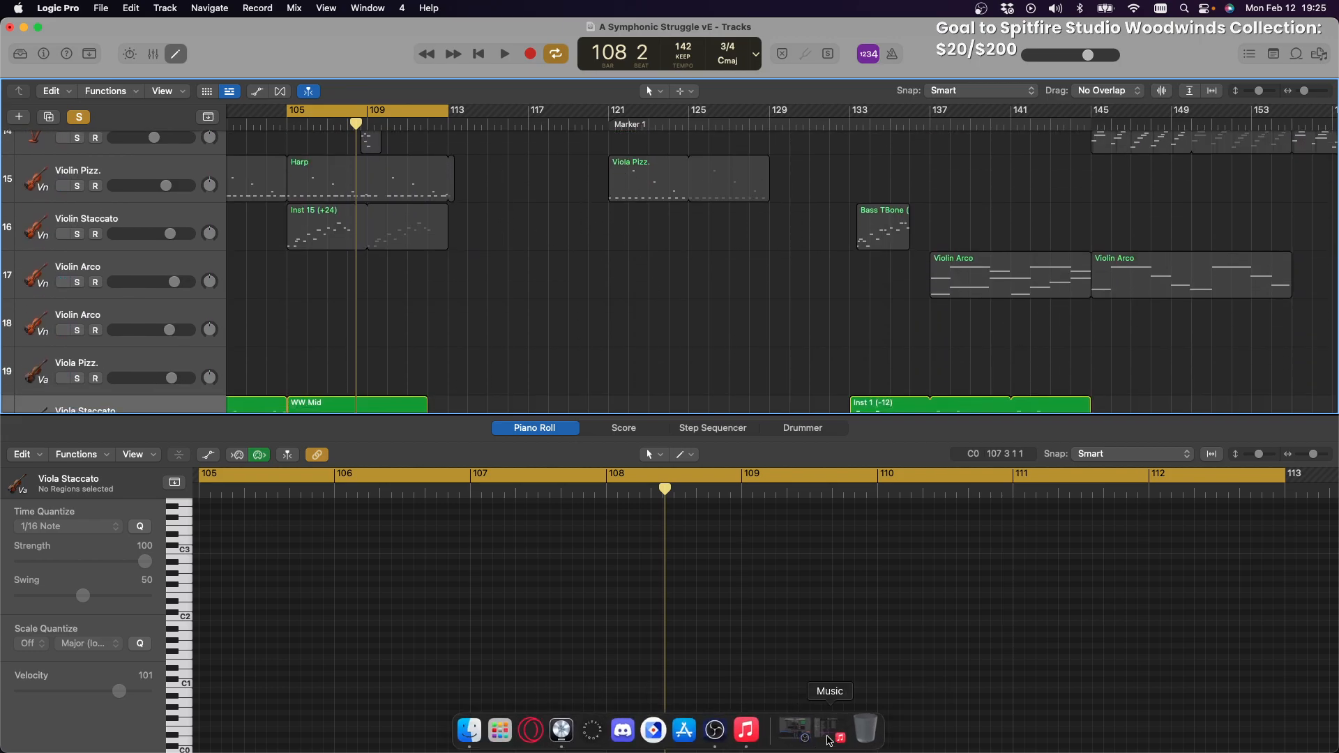
click(829, 740)
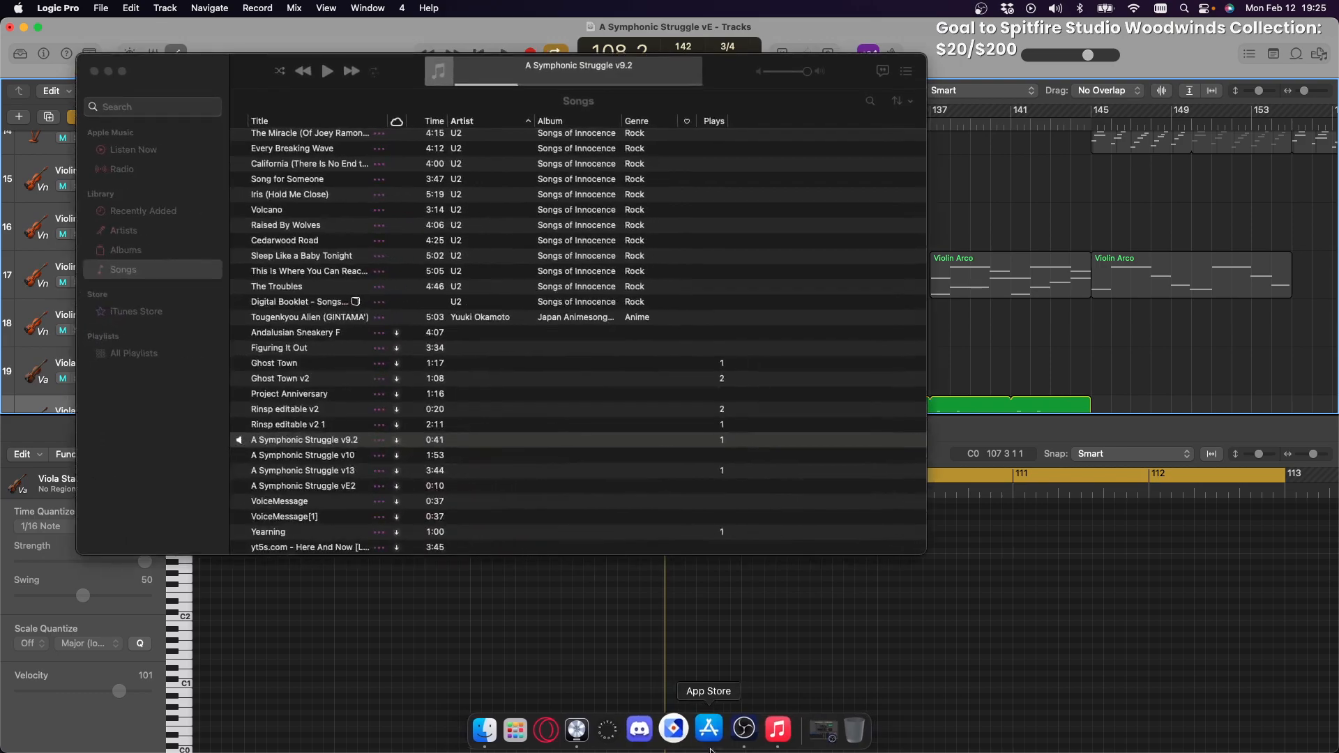
click(327, 72)
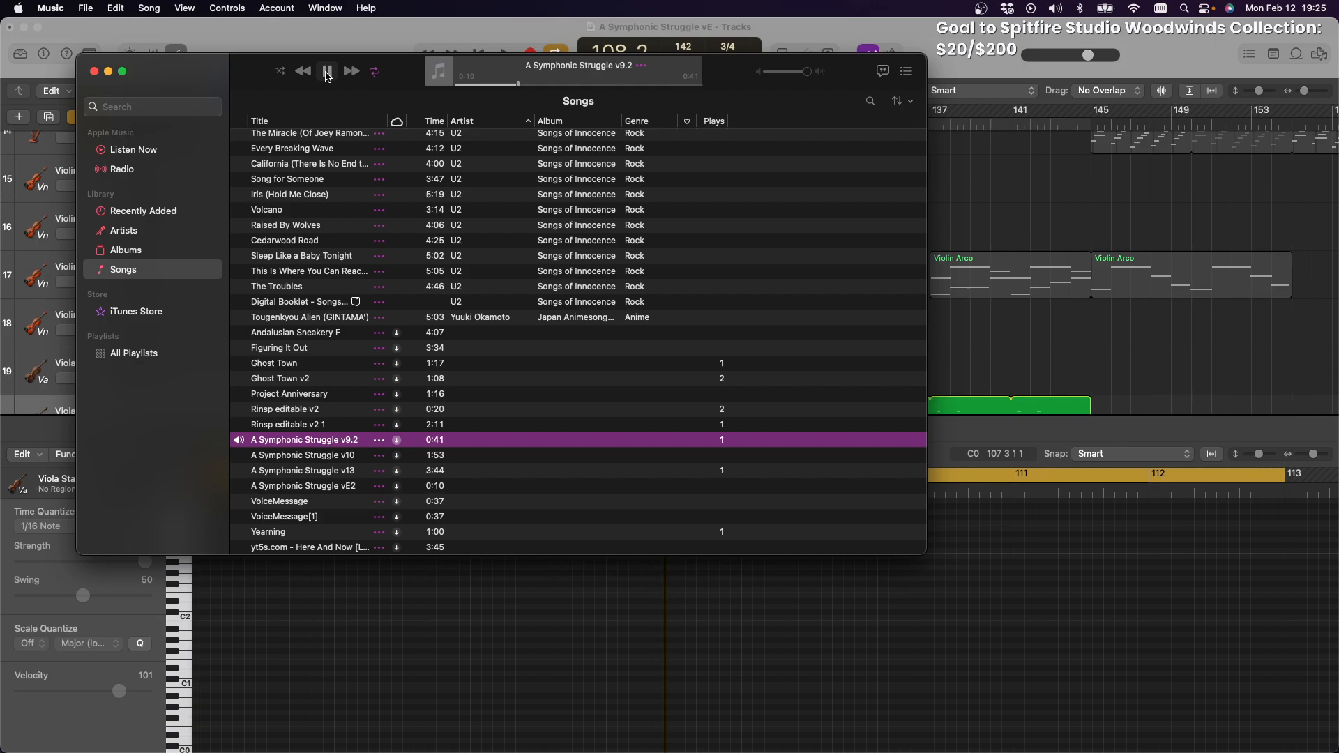
drag(531, 84, 458, 84)
click(328, 71)
click(108, 71)
Move the Viola Pizz. region on the Violin Pizz. track from bar 121 to bar 113 and solo that track
drag(625, 166, 468, 175)
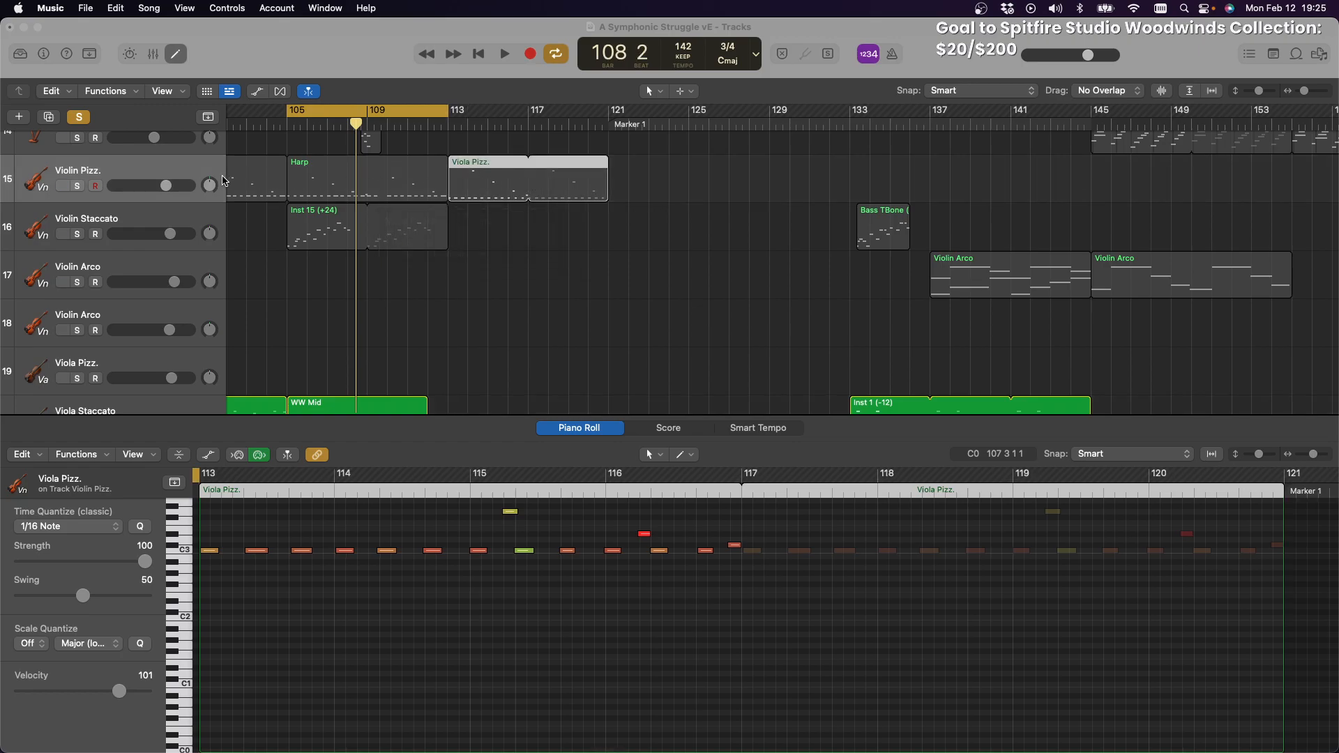
click(79, 189)
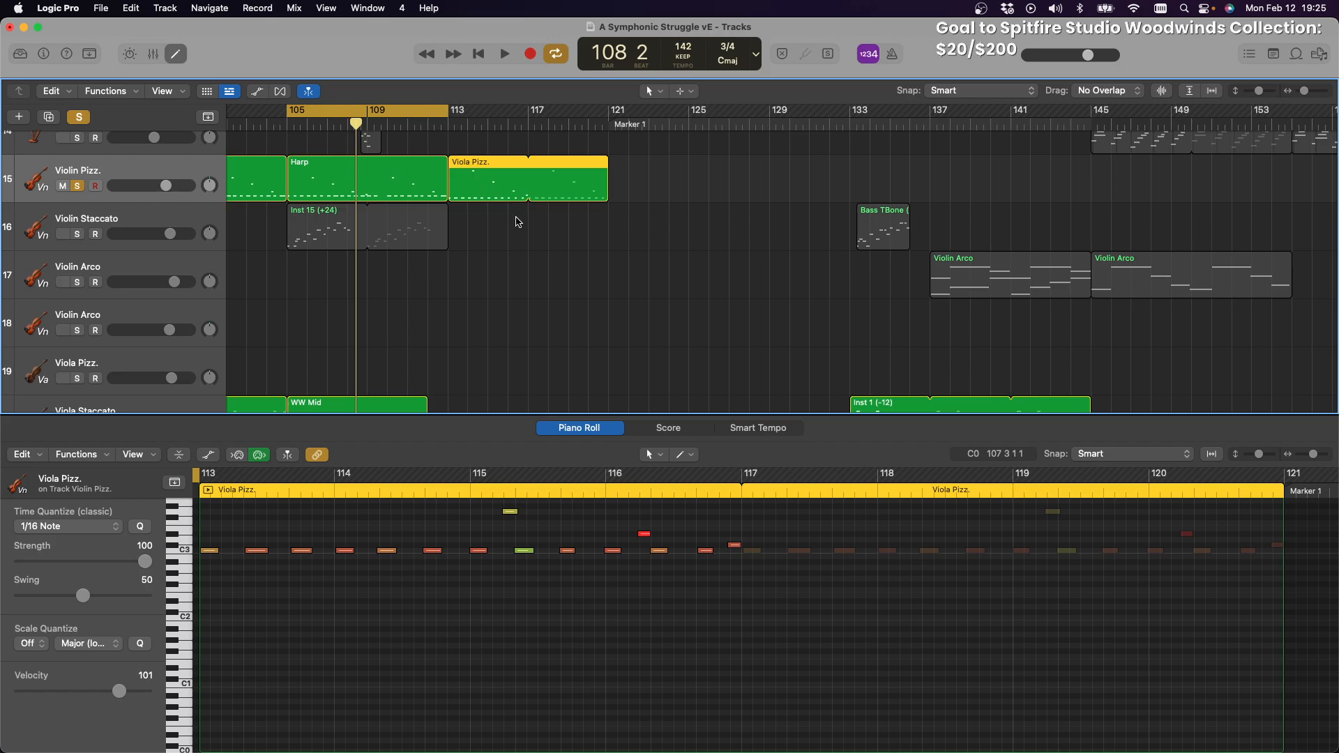
Try deleting the Harp region at bar 105 on the Violin Pizz. track and undo the deletion
scroll(529, 219, down, 6)
scroll(529, 220, up, 8)
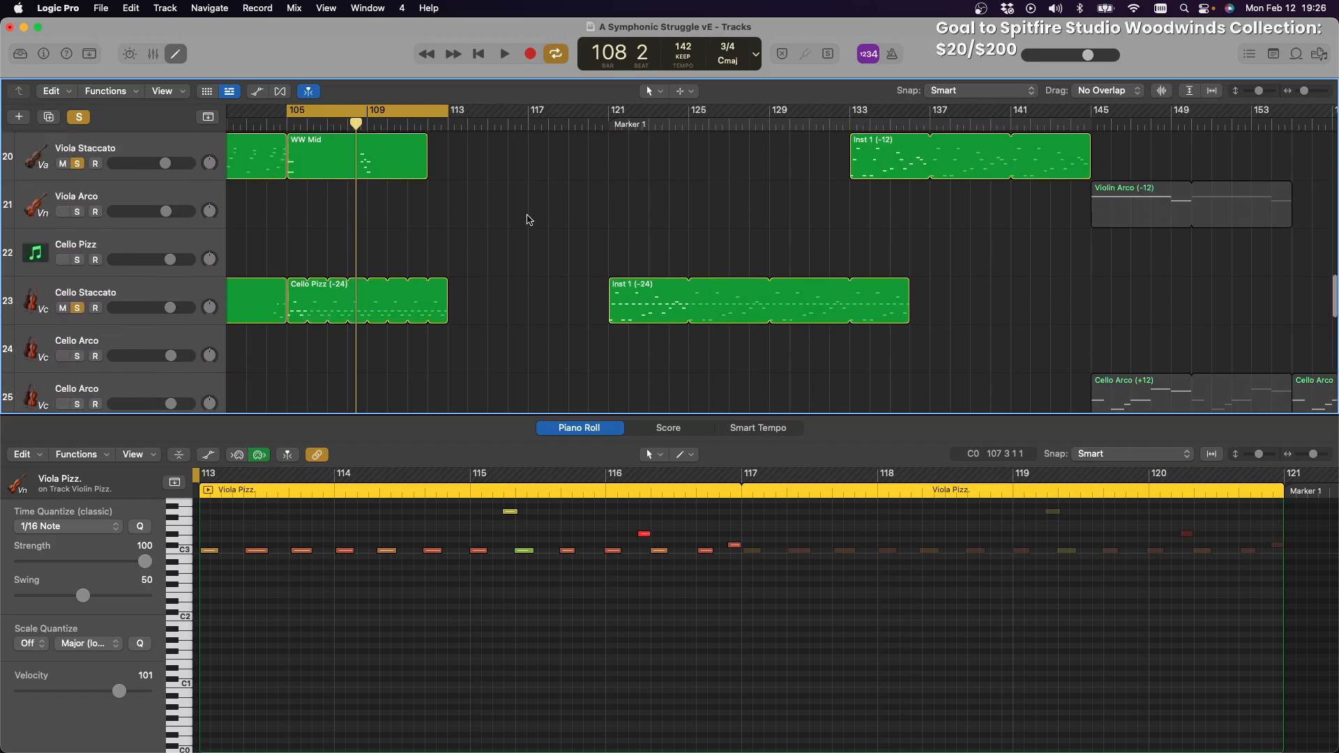
scroll(455, 230, up, 2)
scroll(454, 230, left, 2)
click(360, 239)
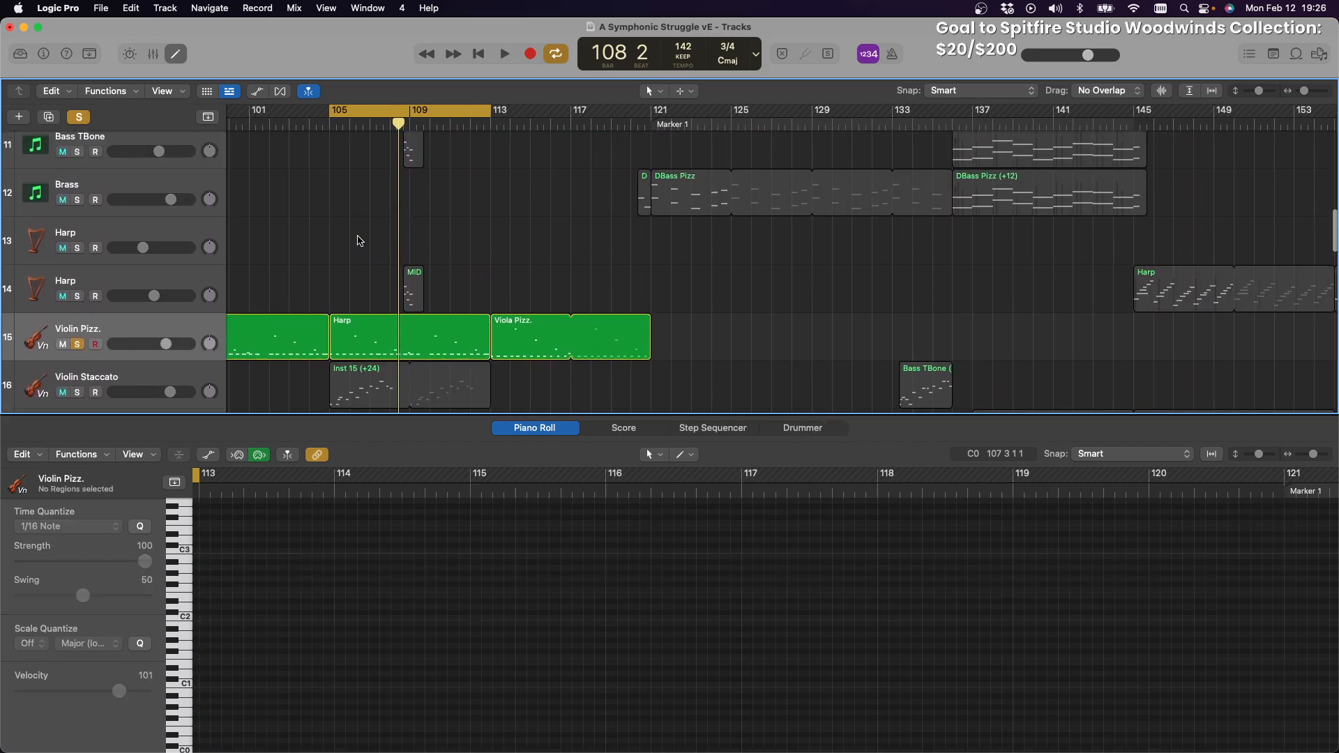
click(363, 338)
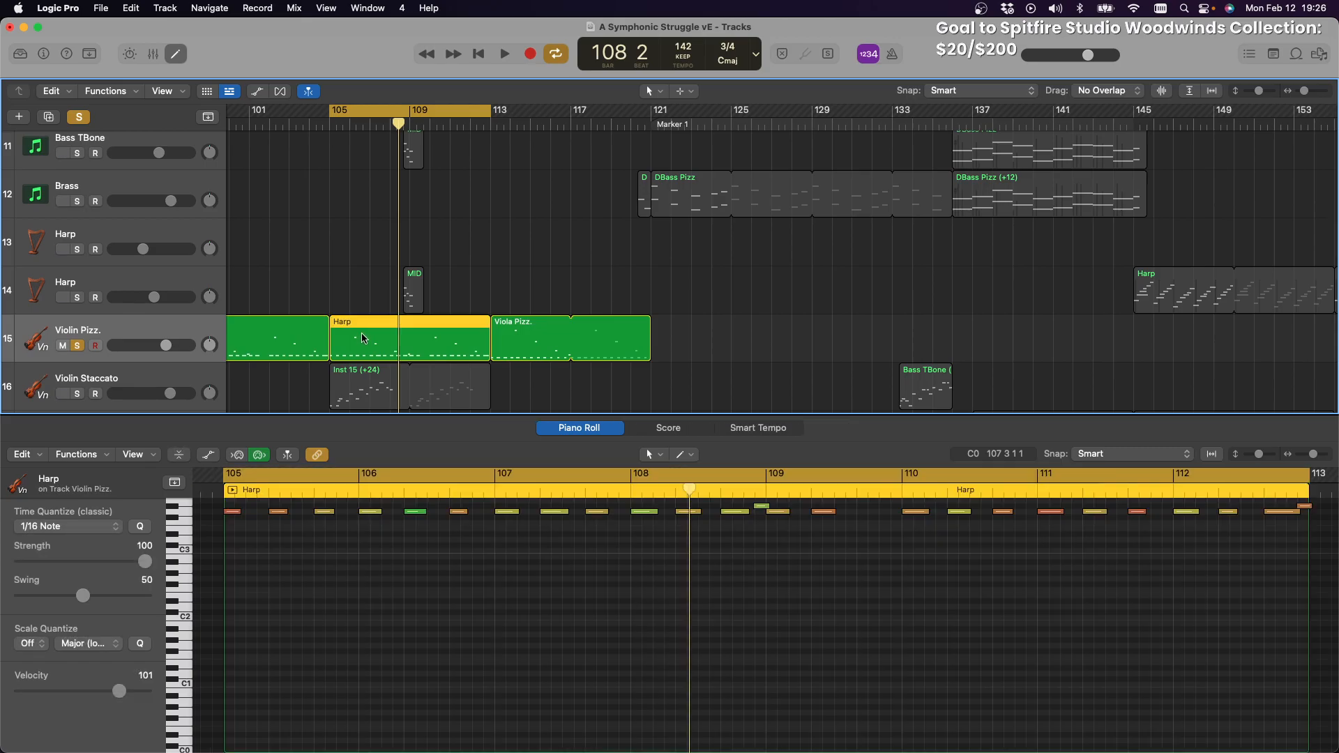
key(Delete)
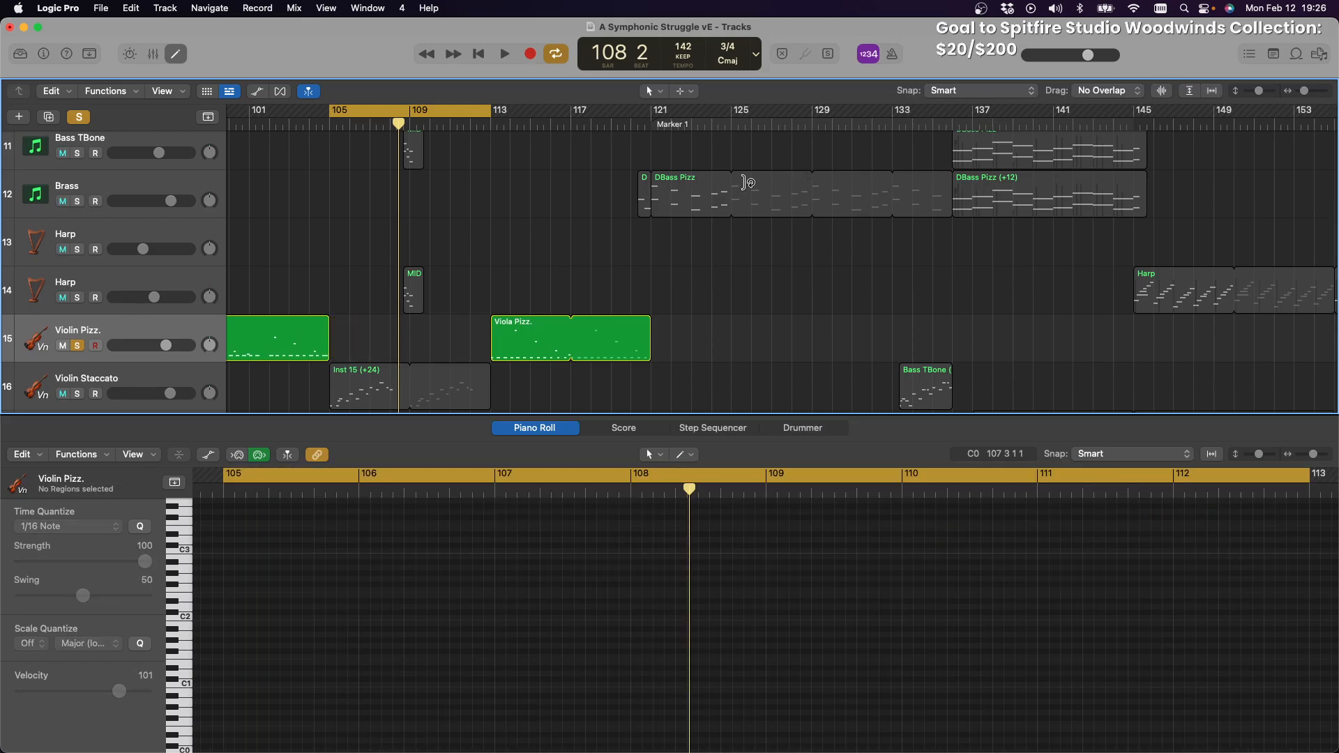
scroll(532, 327, down, 1)
scroll(589, 338, down, 3)
scroll(589, 337, left, 3)
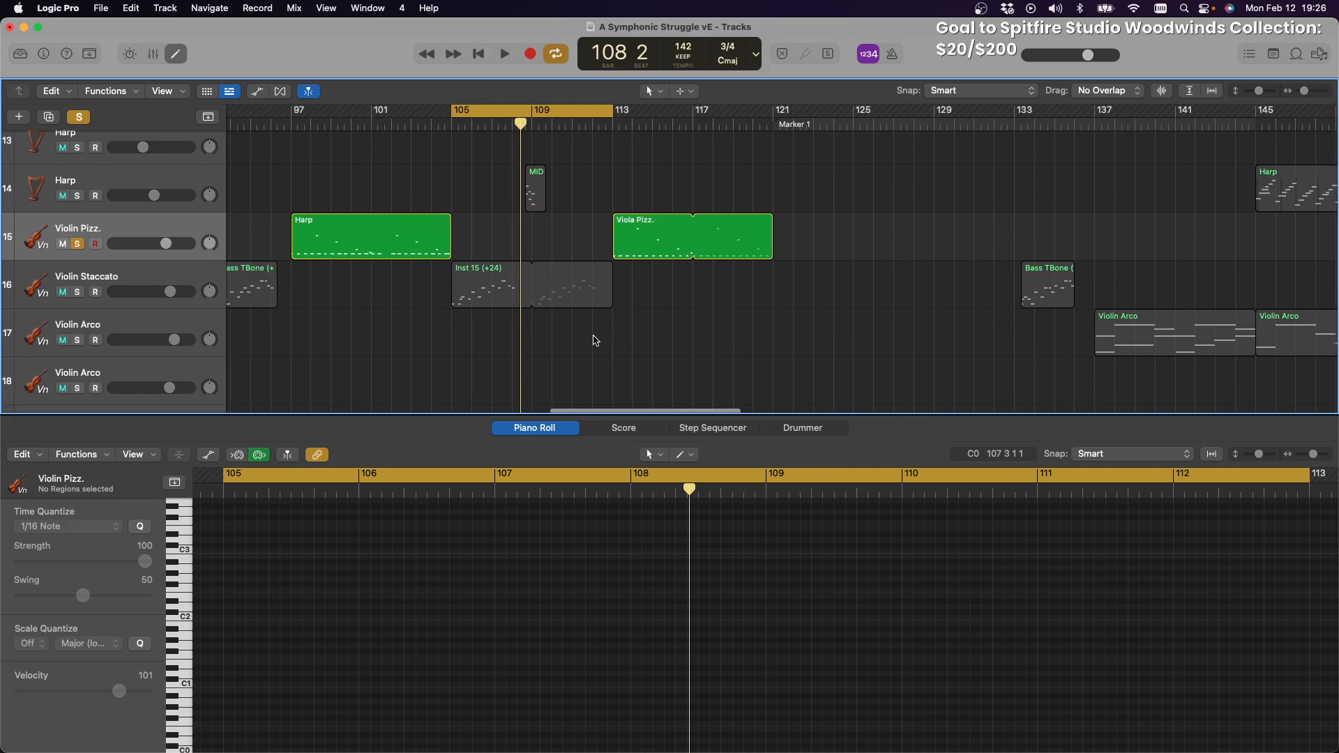
drag(659, 311, 389, 275)
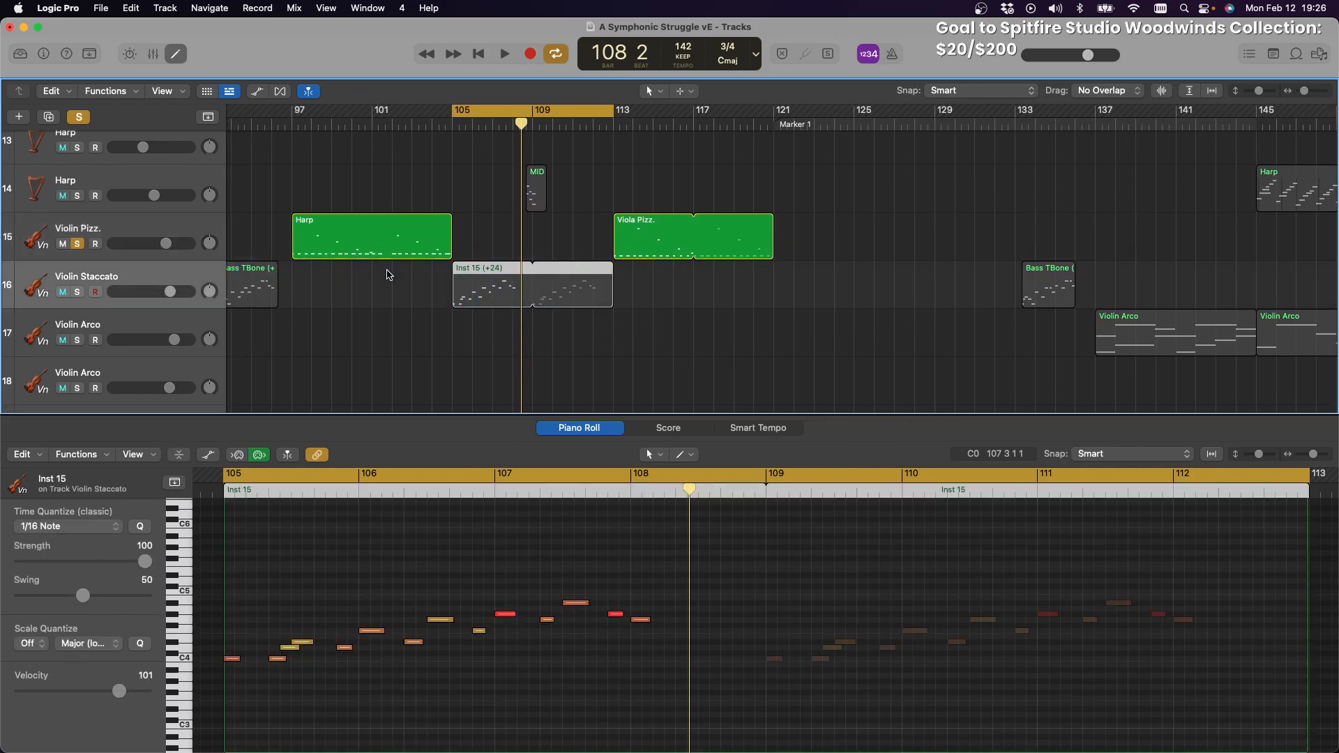
key(super+z)
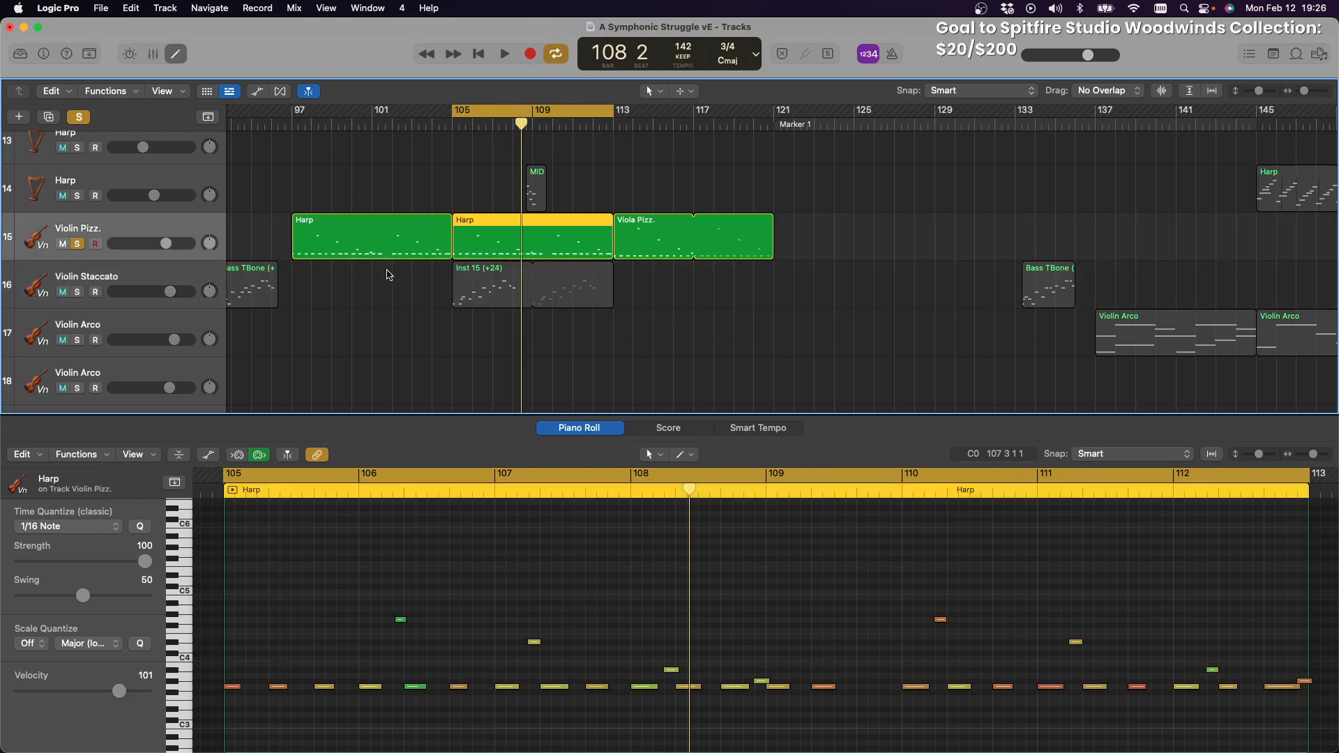
Play the cycled passage from bar 105 and solo the Violin Staccato track together with Violin Pizz
key(space)
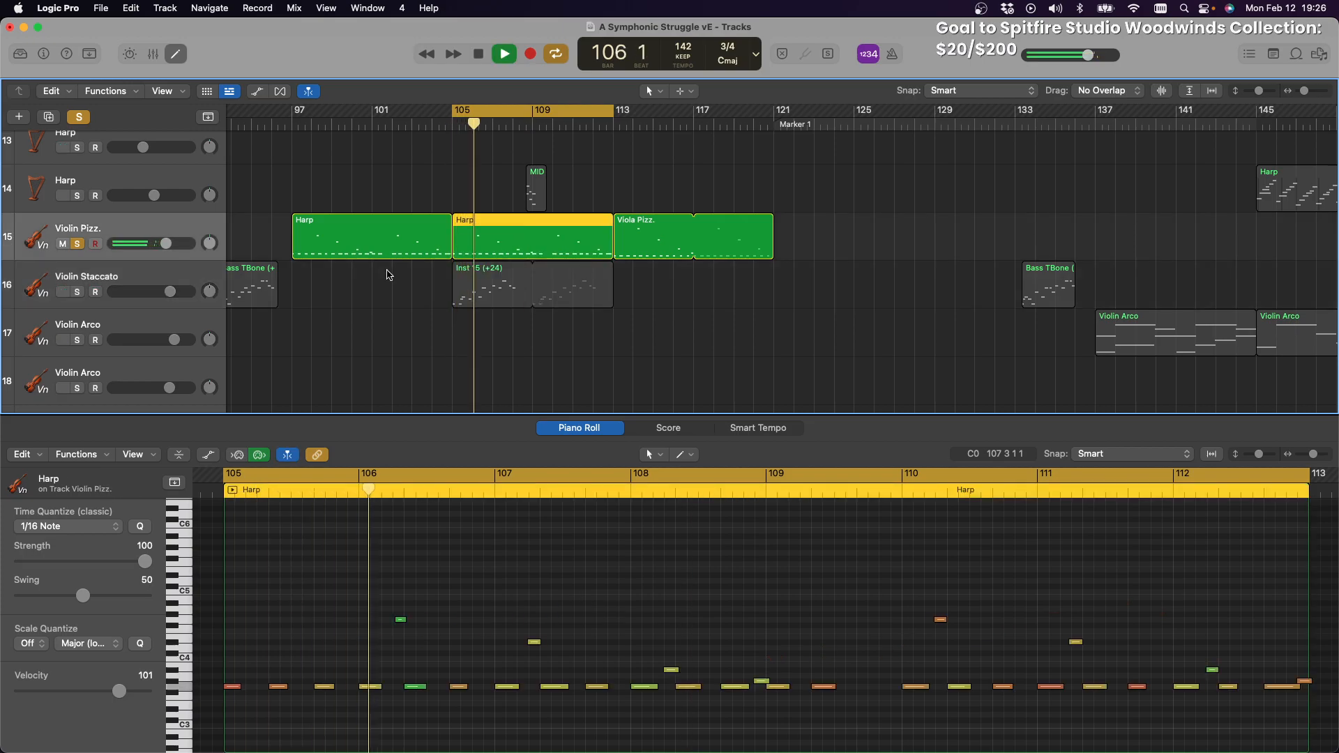
click(77, 292)
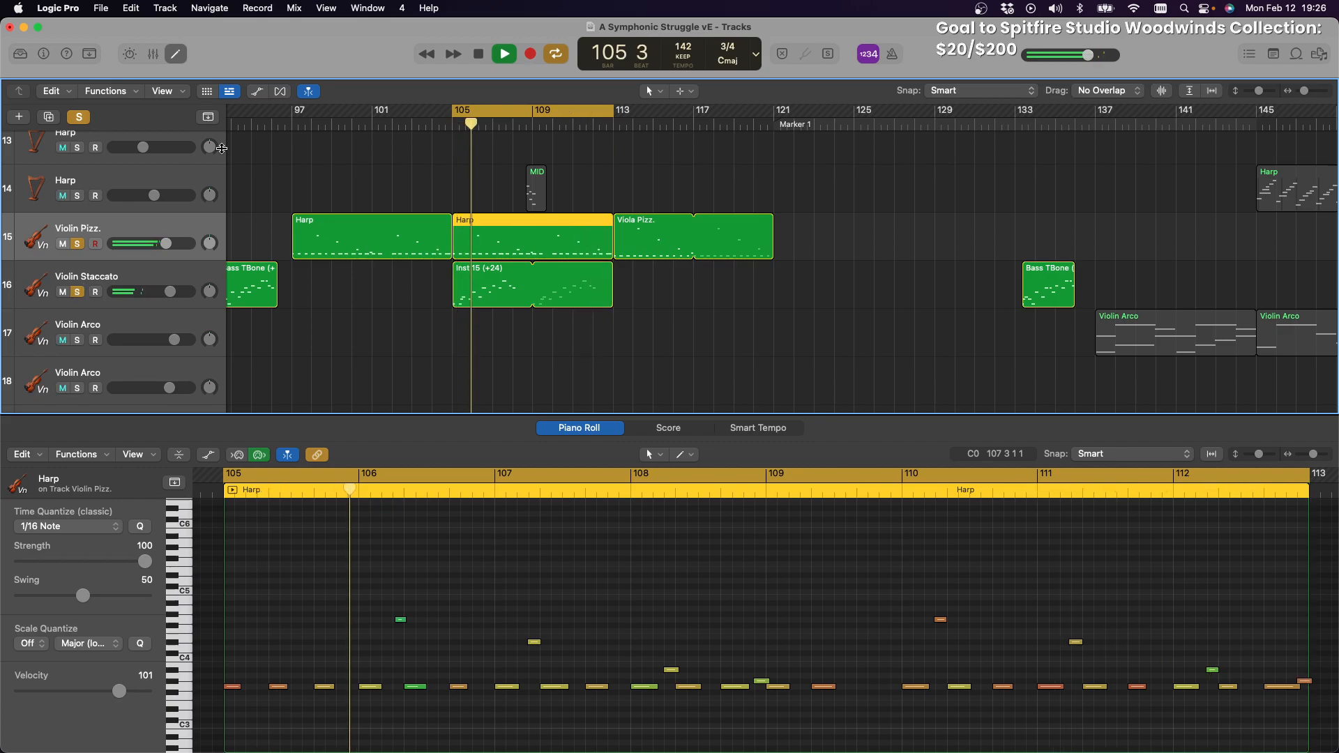
scroll(649, 209, down, 2)
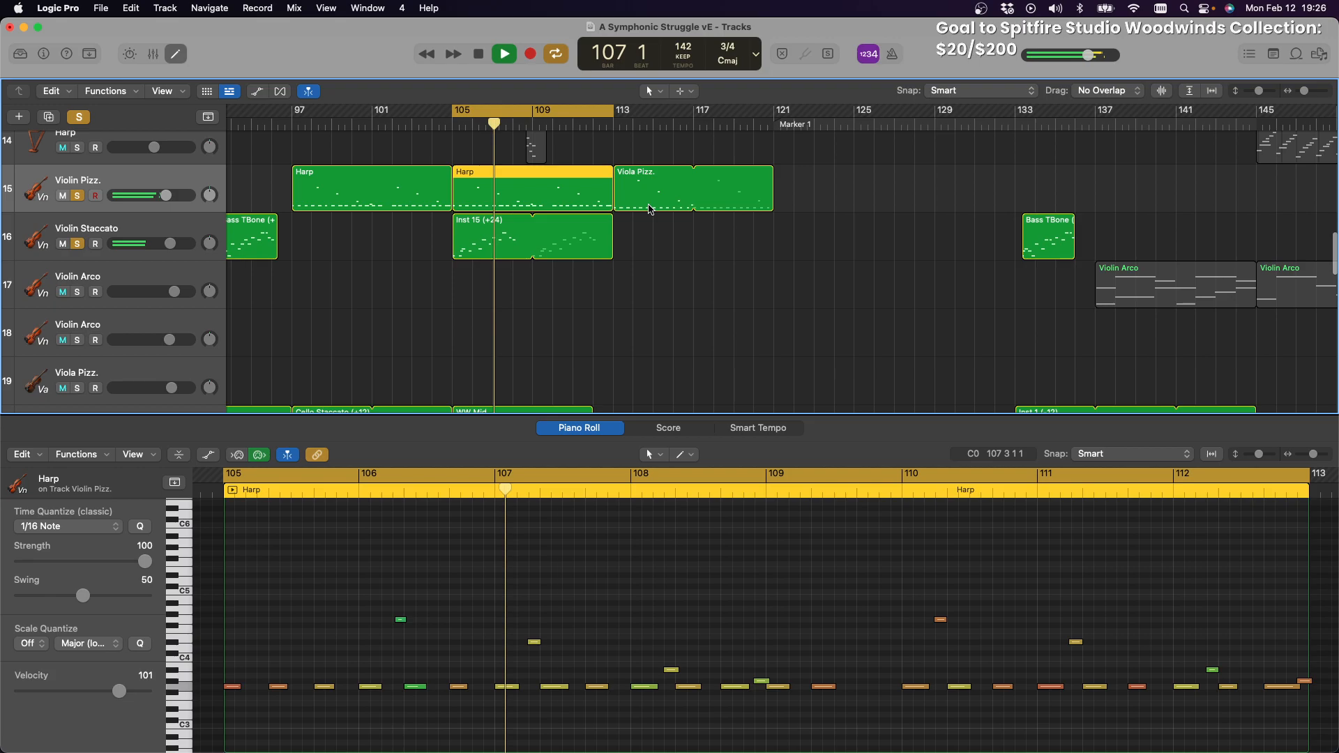
Loop the DBass Pizz region at bar 105 through to bar 121 and extend the playback cycle to bar 121
scroll(650, 209, down, 8)
drag(612, 215, 813, 224)
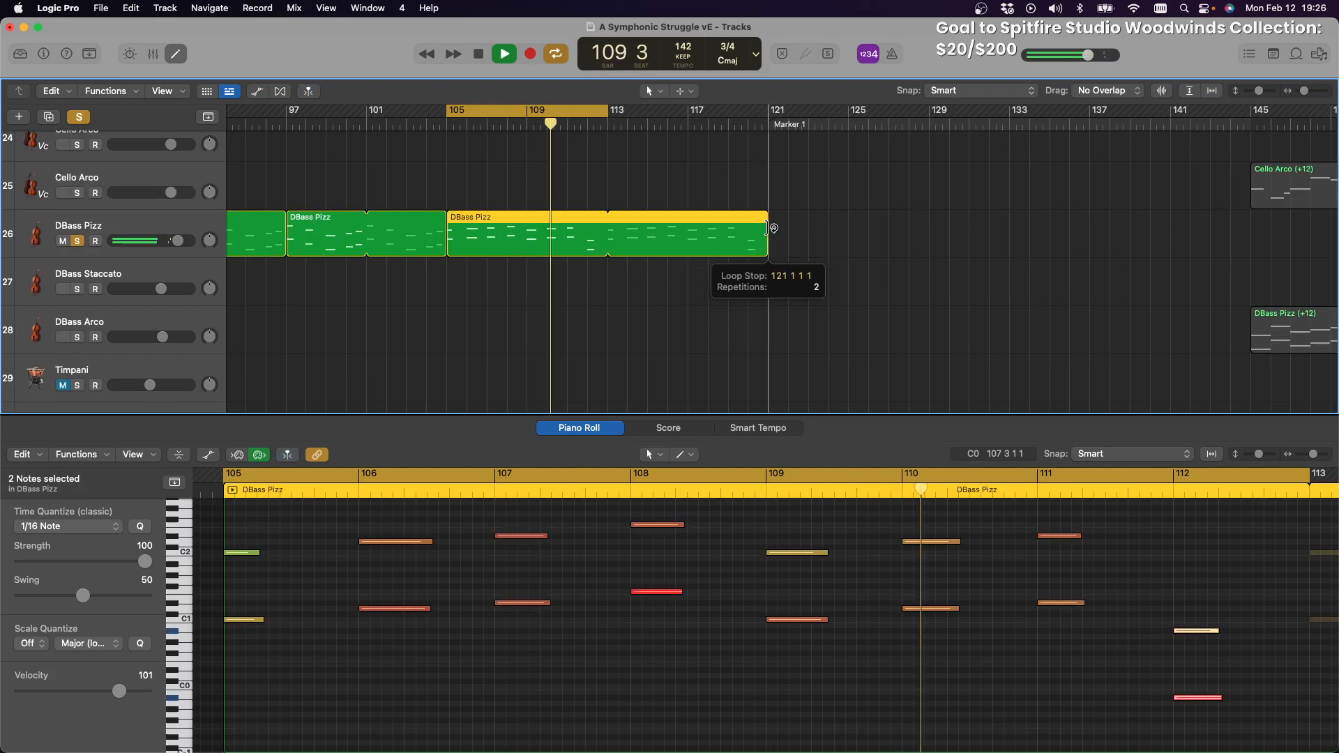
drag(771, 229, 769, 229)
drag(607, 110, 768, 111)
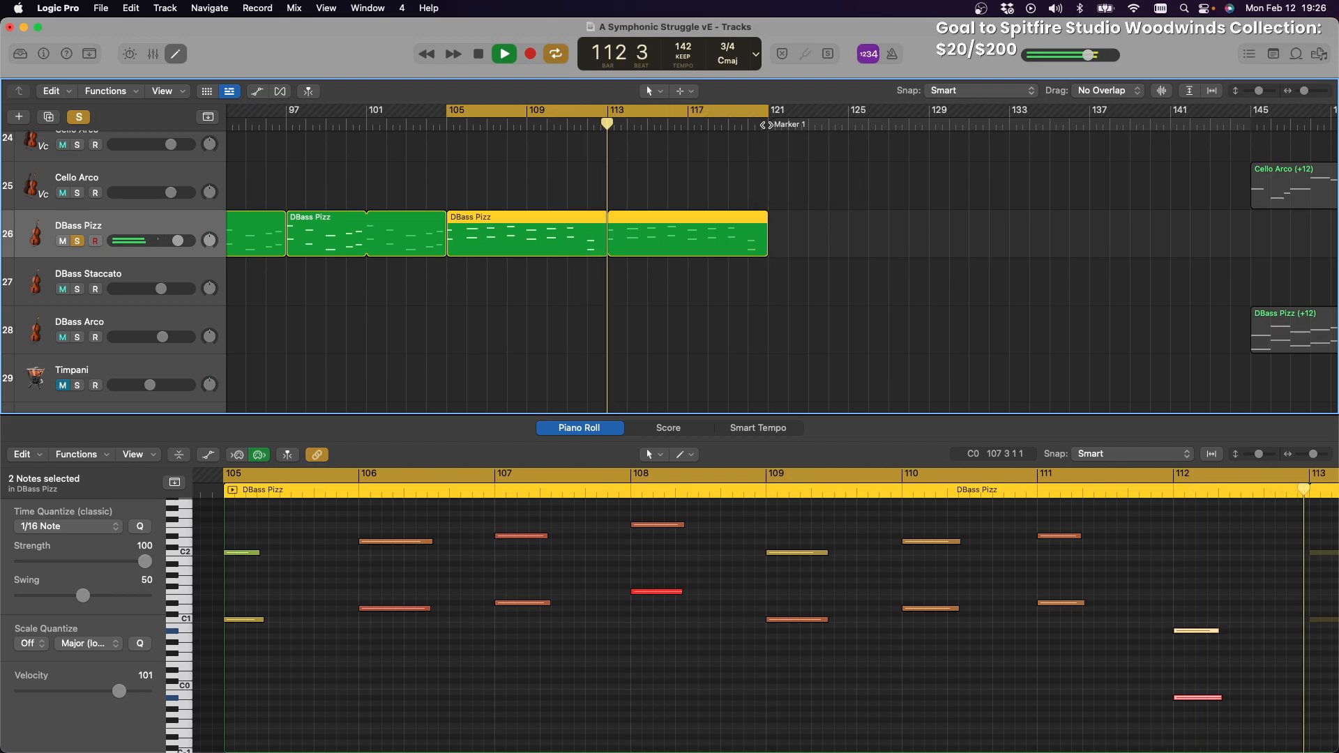
scroll(806, 160, up, 5)
scroll(805, 161, up, 2)
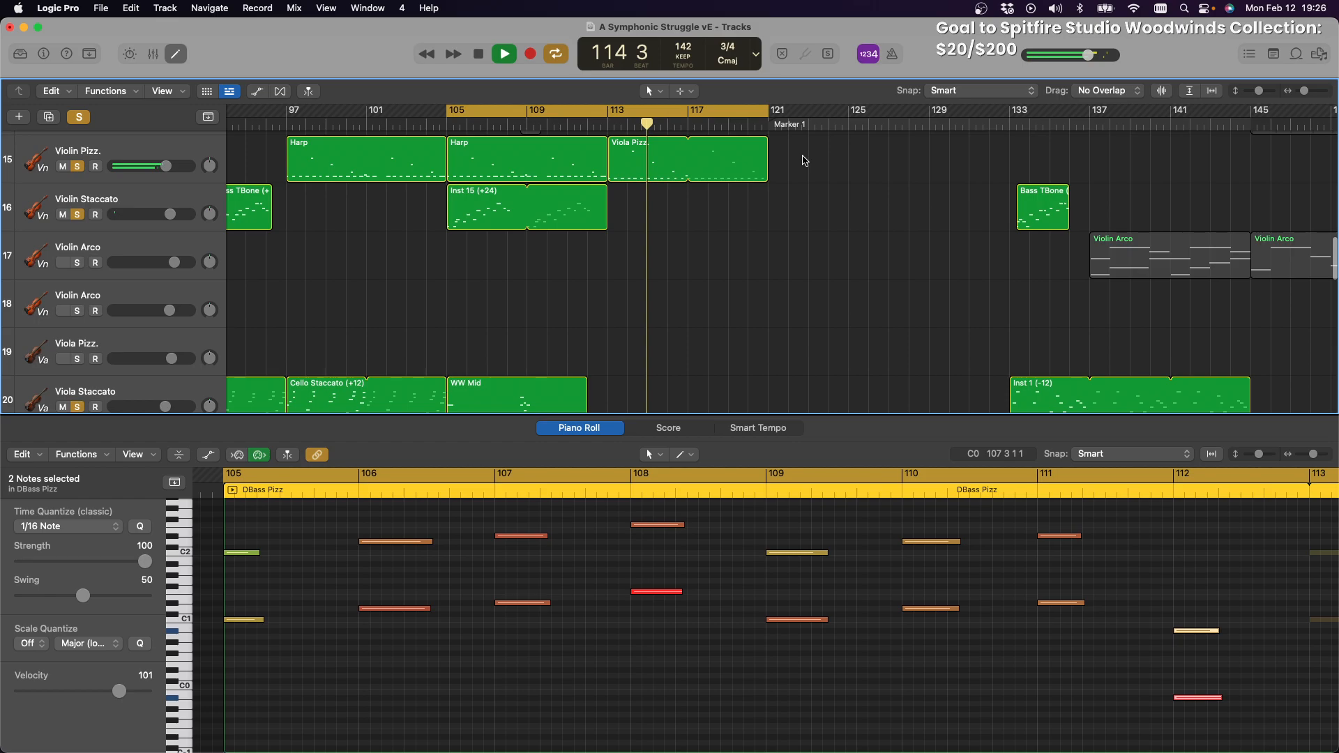
Listen to the cycled passage from bar 105 while reviewing the soloed violin, viola and cello regions
scroll(806, 161, up, 2)
scroll(806, 161, down, 4)
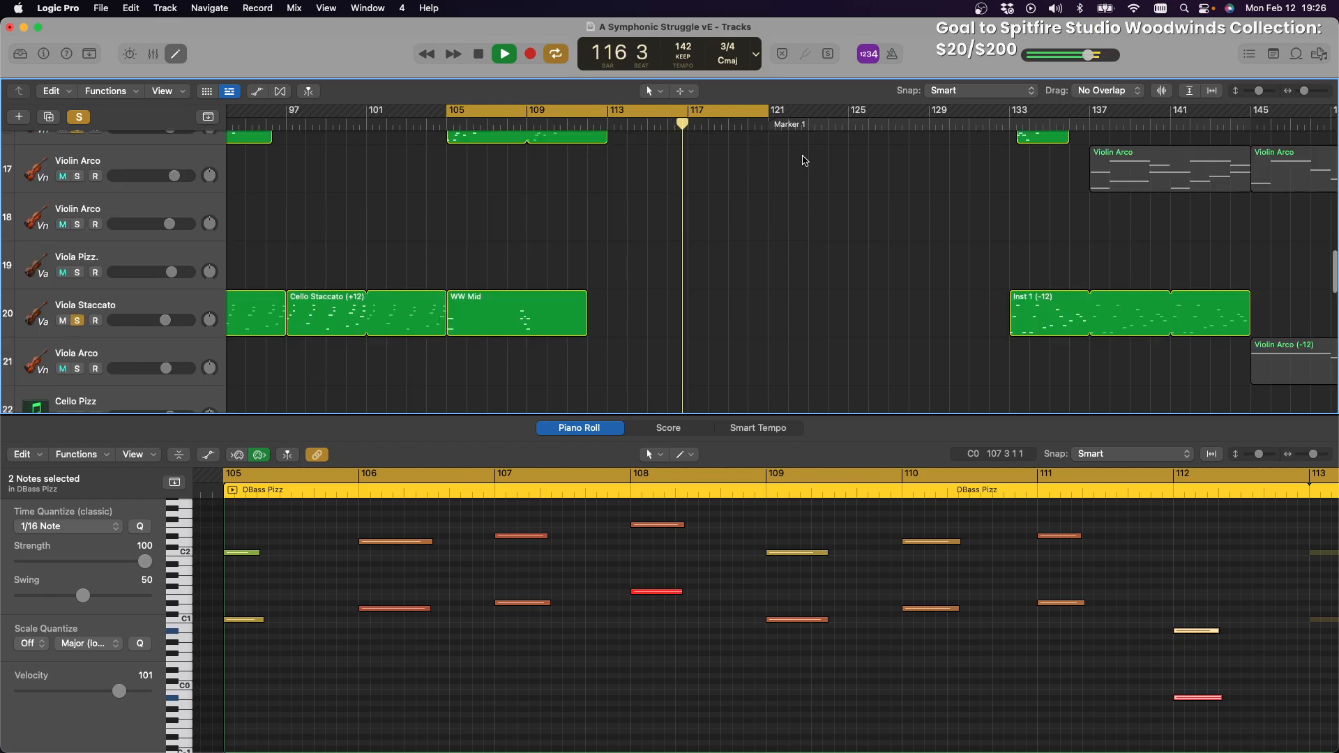
scroll(805, 160, down, 3)
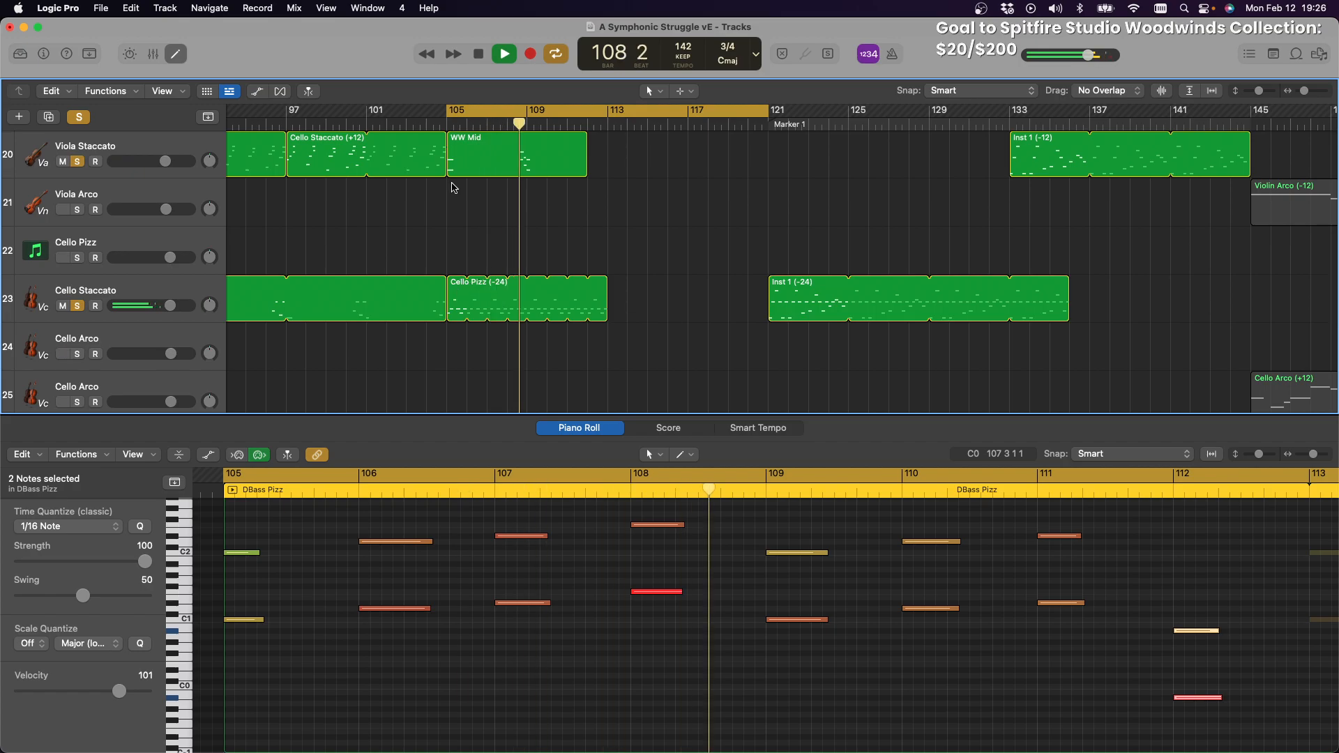
scroll(429, 171, up, 3)
scroll(427, 166, up, 5)
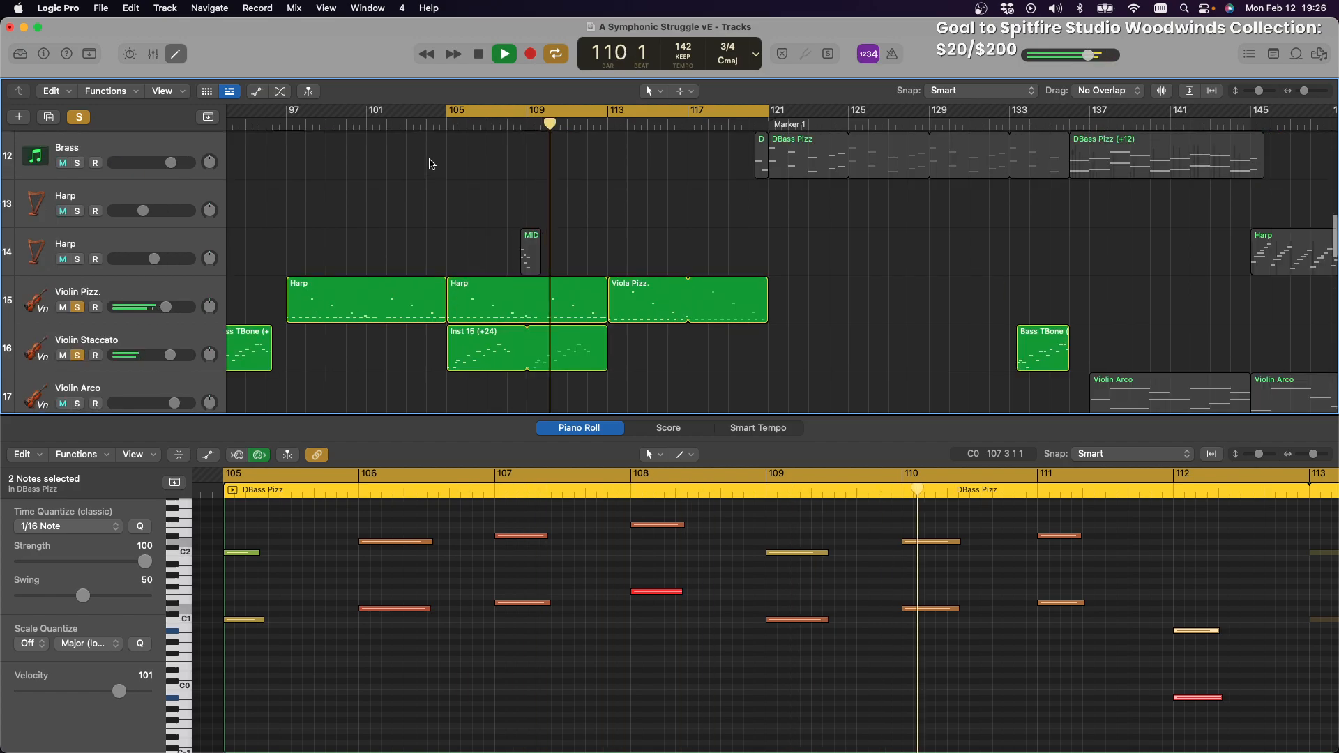
scroll(439, 210, down, 1)
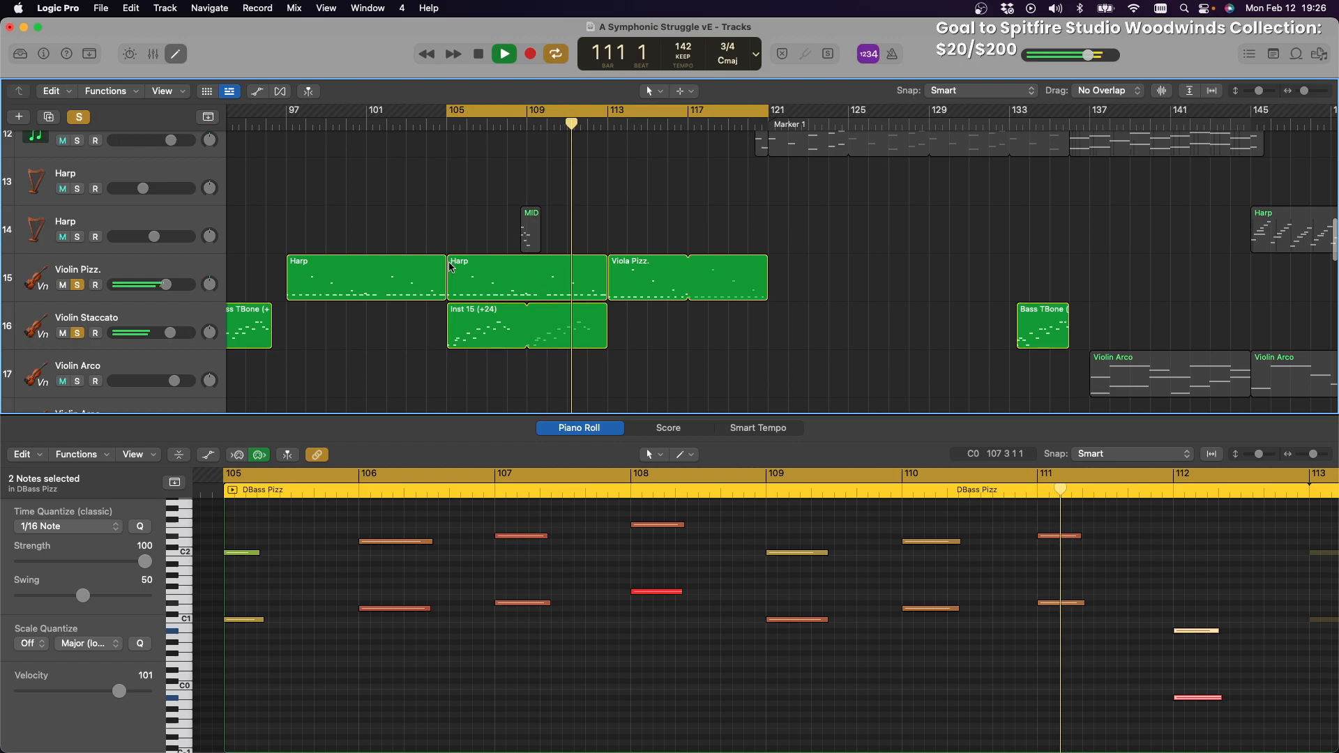
Play the soloed strings from before bar 97 into bar 114, checking the cello and DBass Pizz regions, and stop playback
click(248, 124)
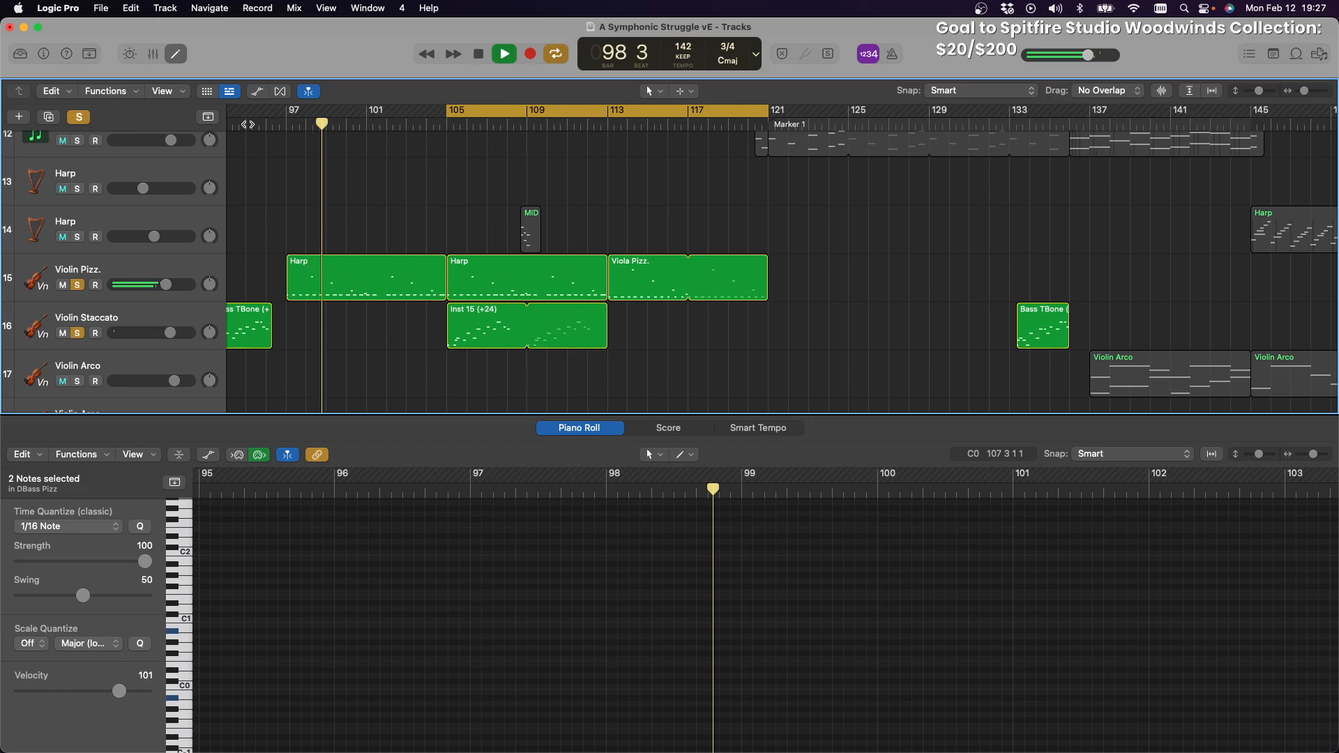
scroll(495, 161, down, 10)
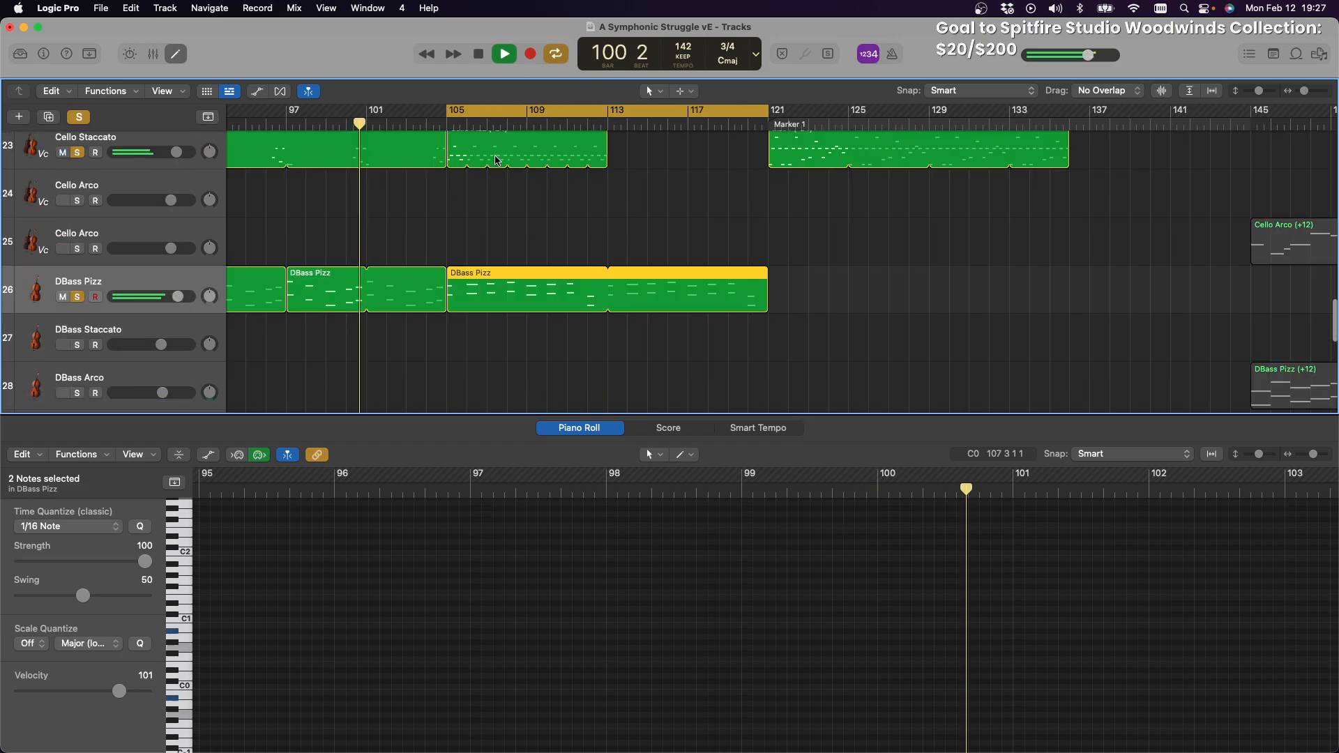
scroll(495, 161, down, 1)
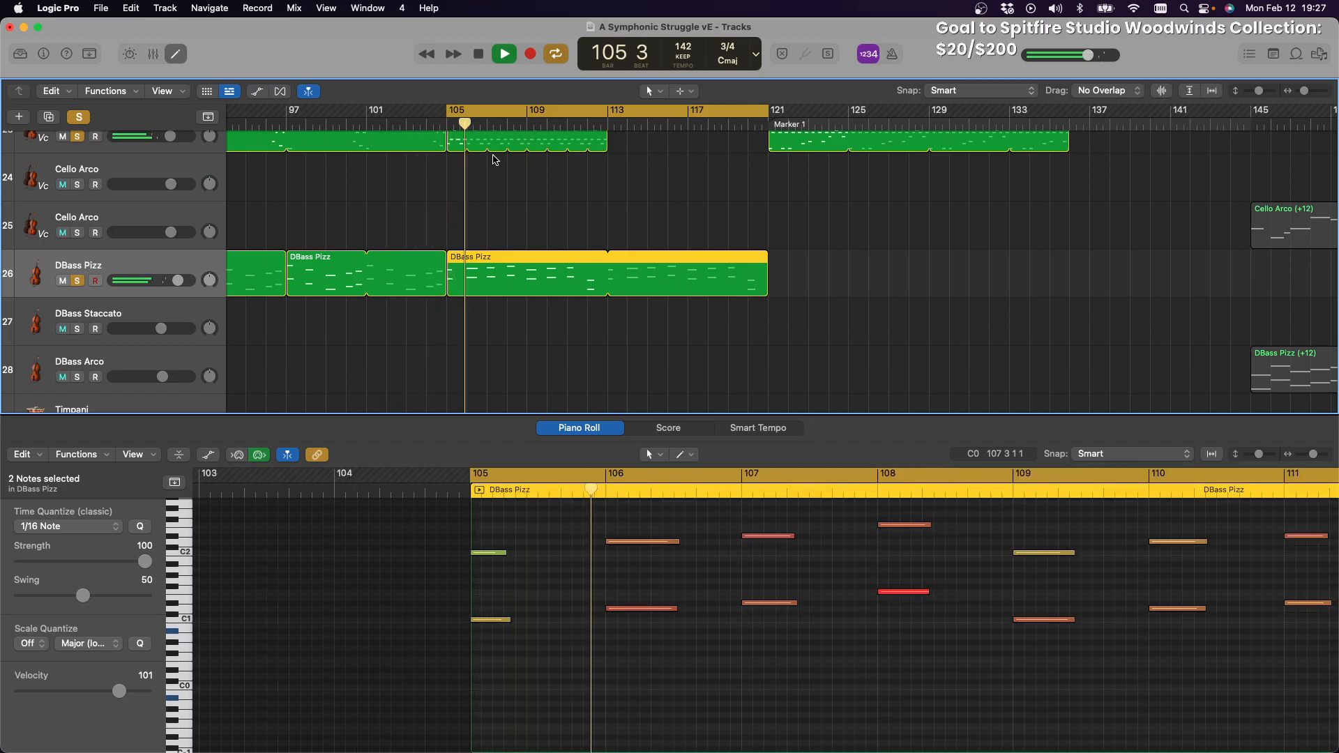
scroll(492, 160, up, 5)
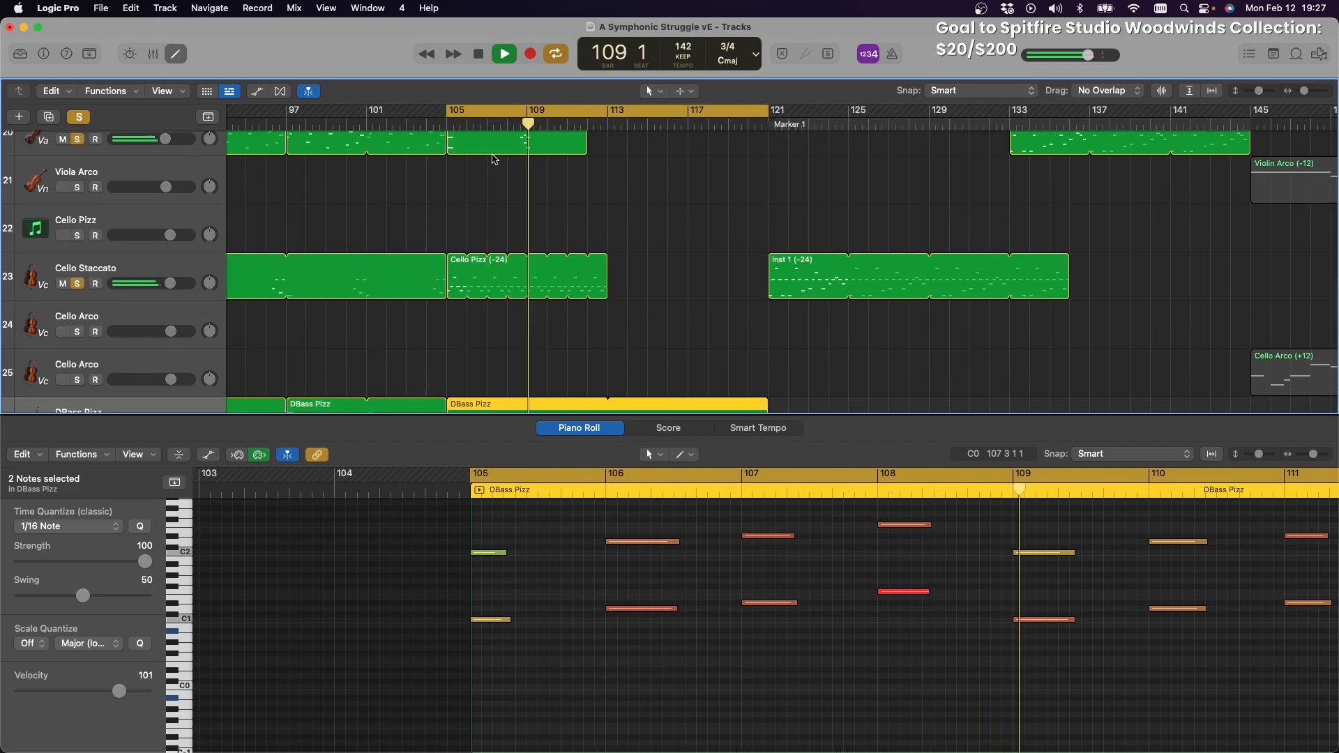
scroll(492, 160, down, 6)
scroll(489, 155, up, 3)
scroll(492, 150, up, 4)
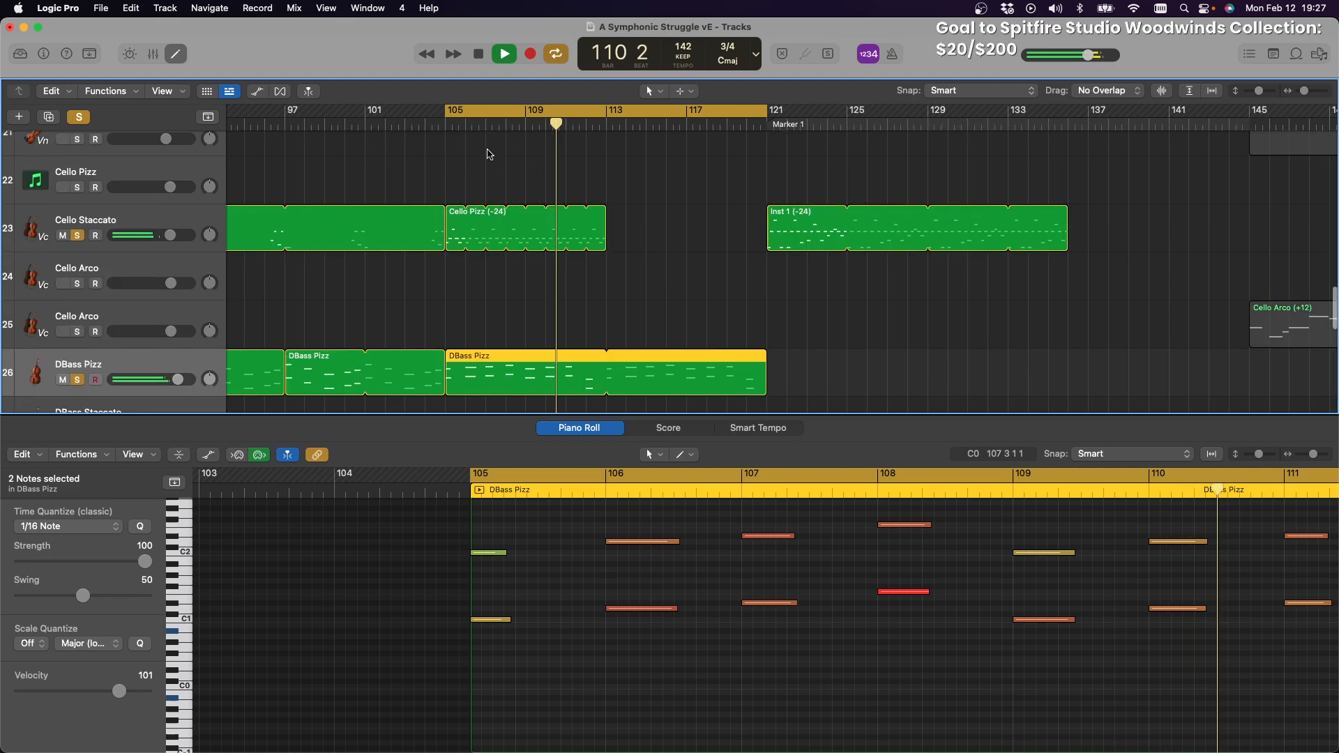
scroll(509, 116, up, 5)
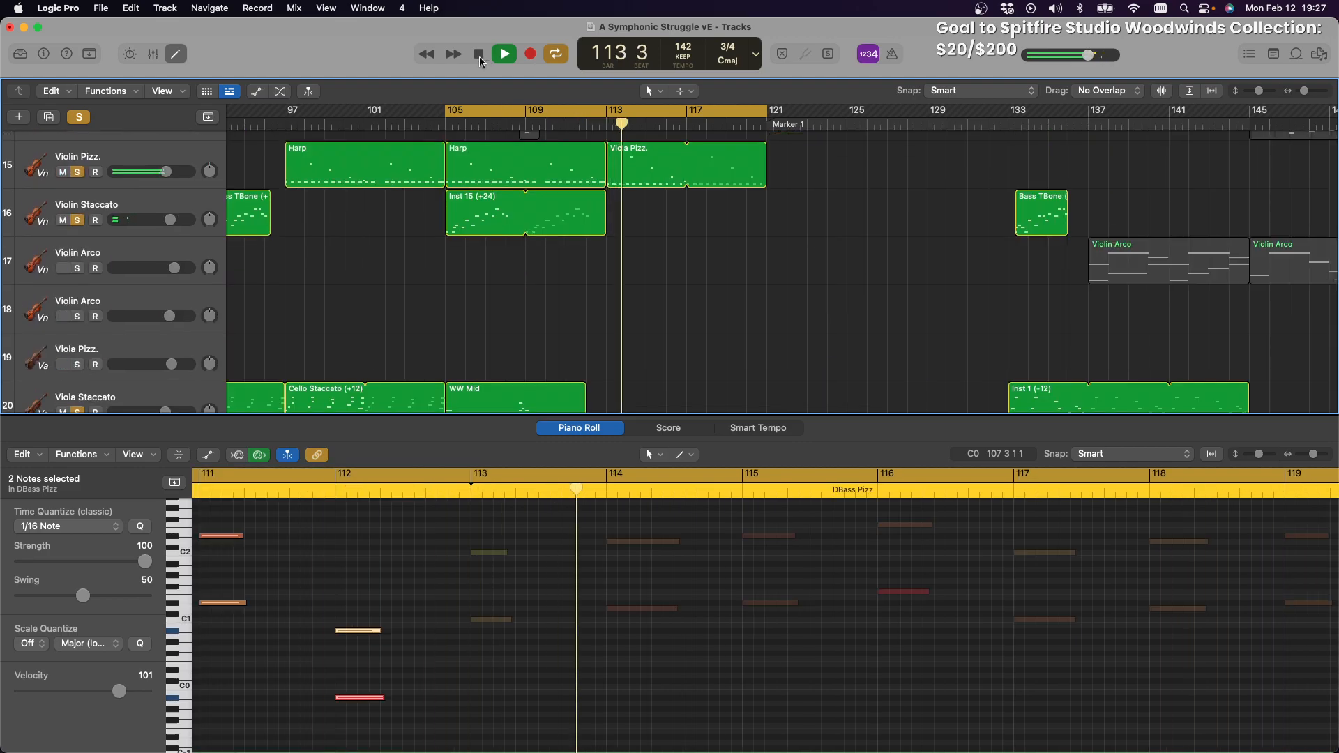
click(479, 56)
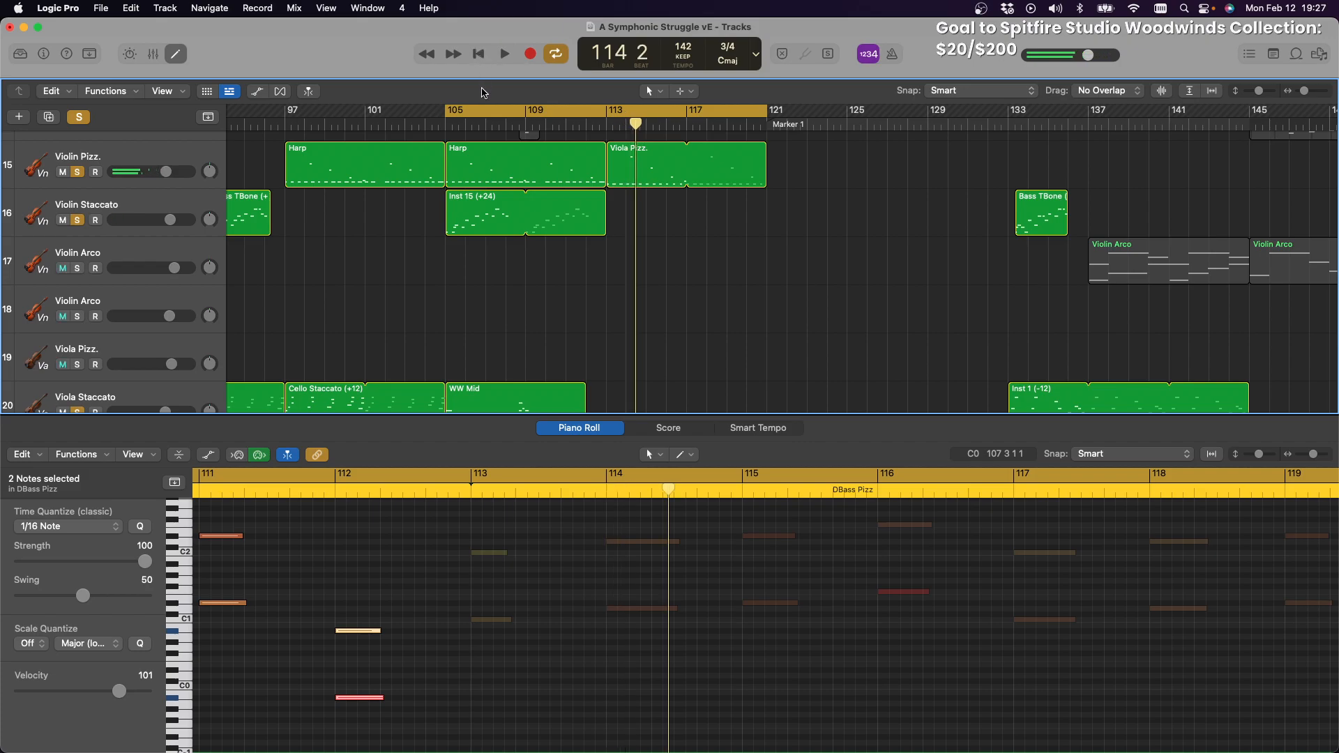
Try moving both Harp regions at bars 97 and 105 from Violin Pizz. to the Harp track 13 and undo each move
scroll(495, 140, up, 4)
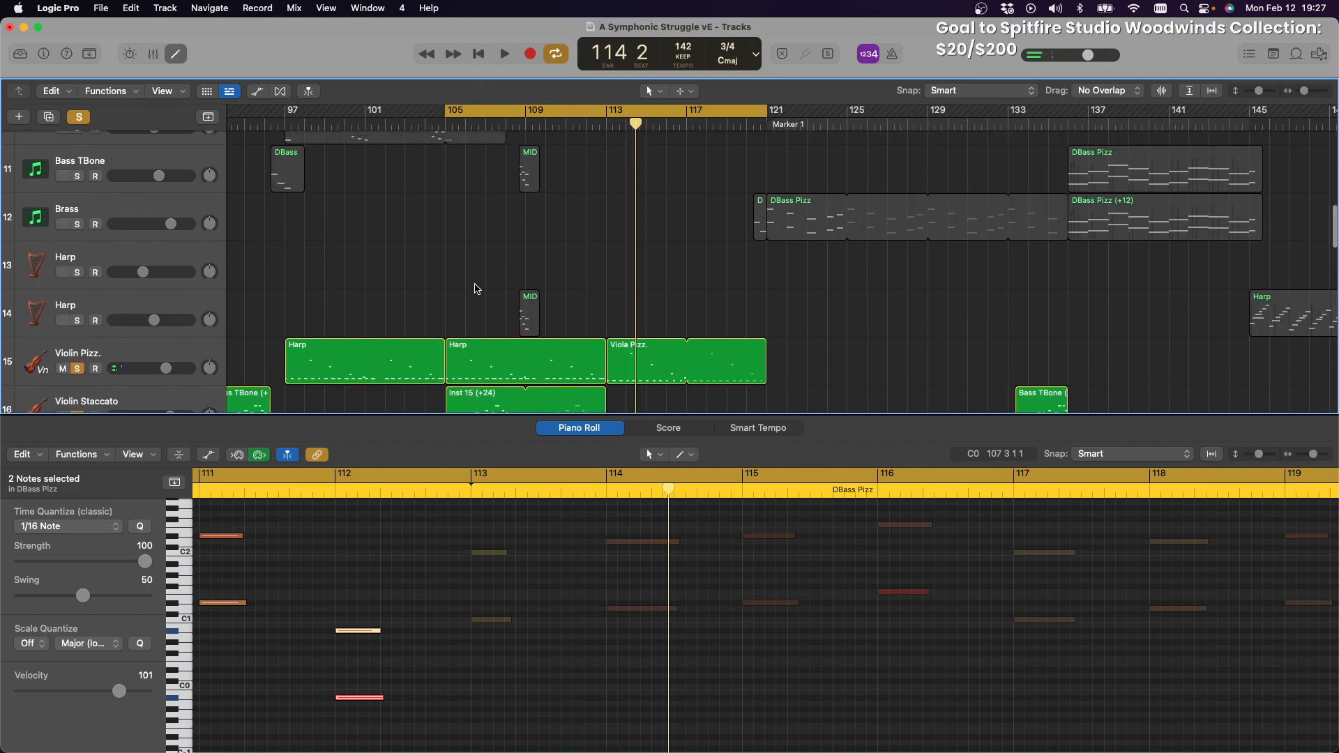
drag(408, 320, 380, 288)
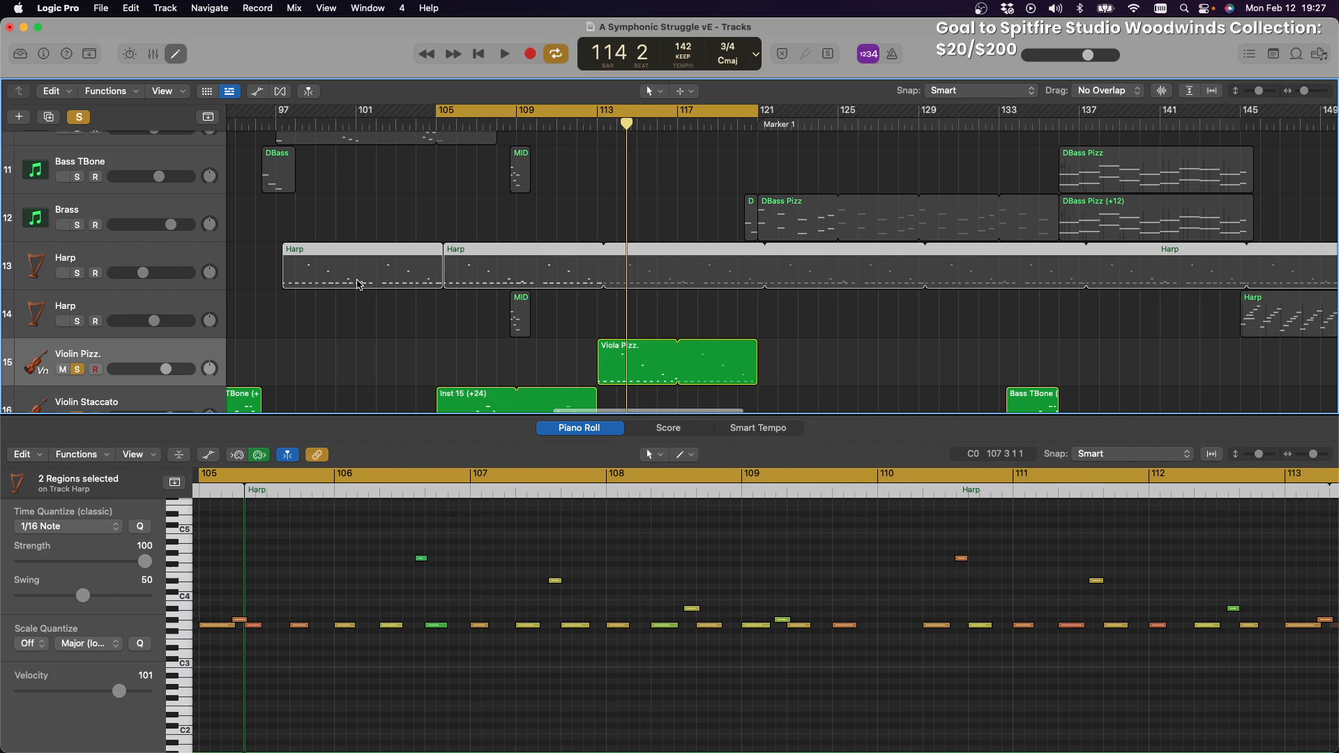
key(super+z)
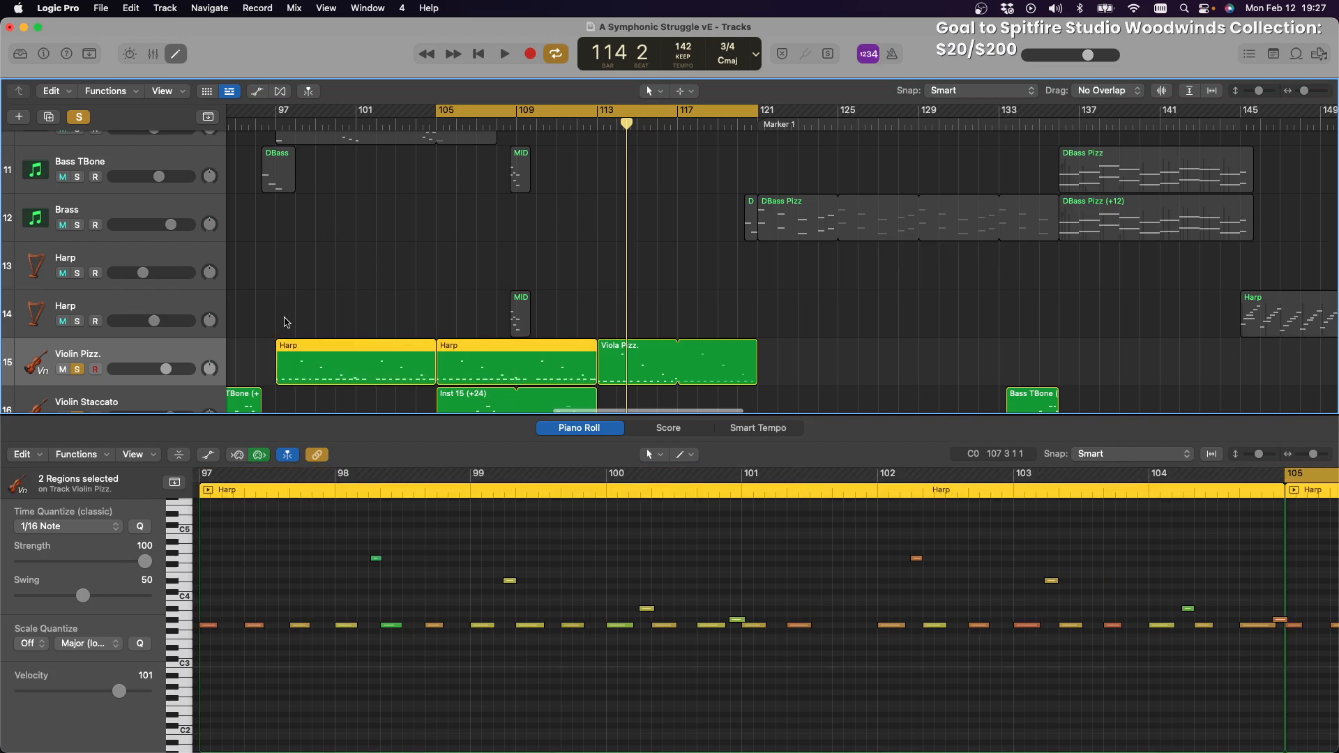
drag(291, 348, 286, 277)
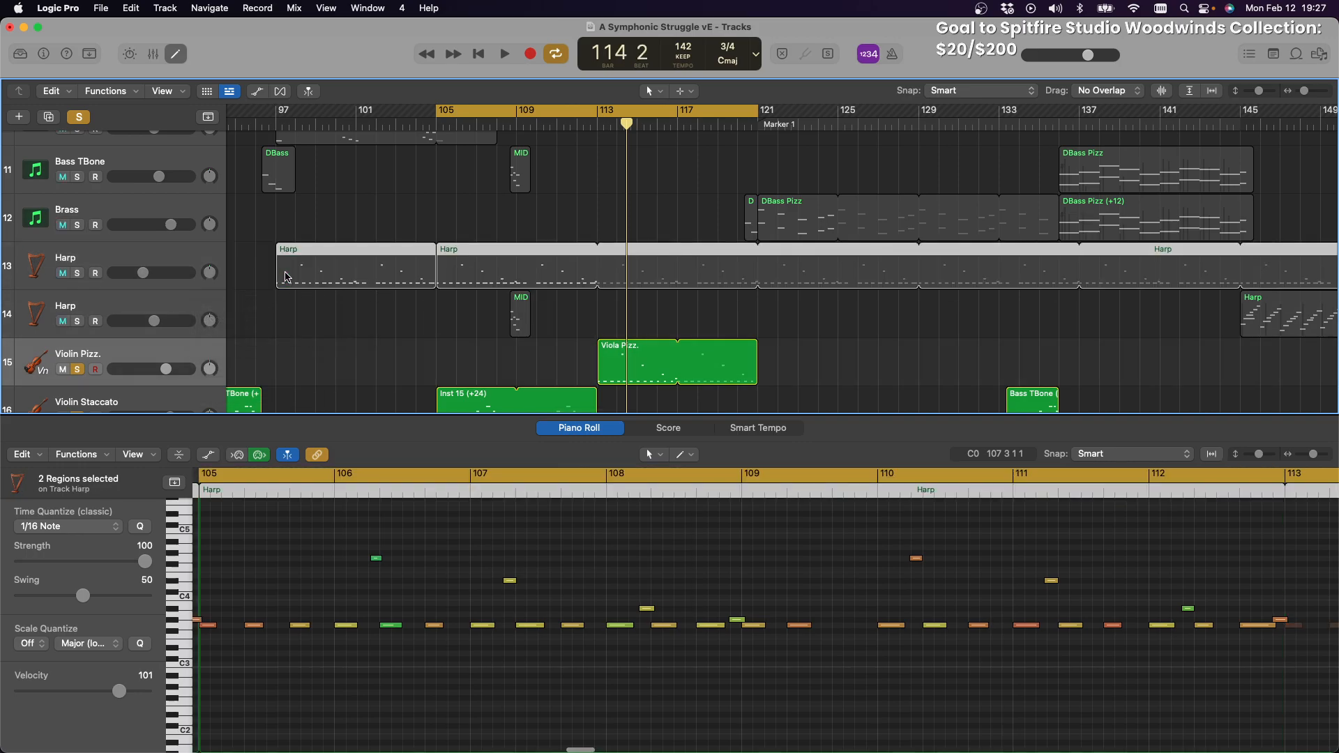
scroll(314, 280, right, 10)
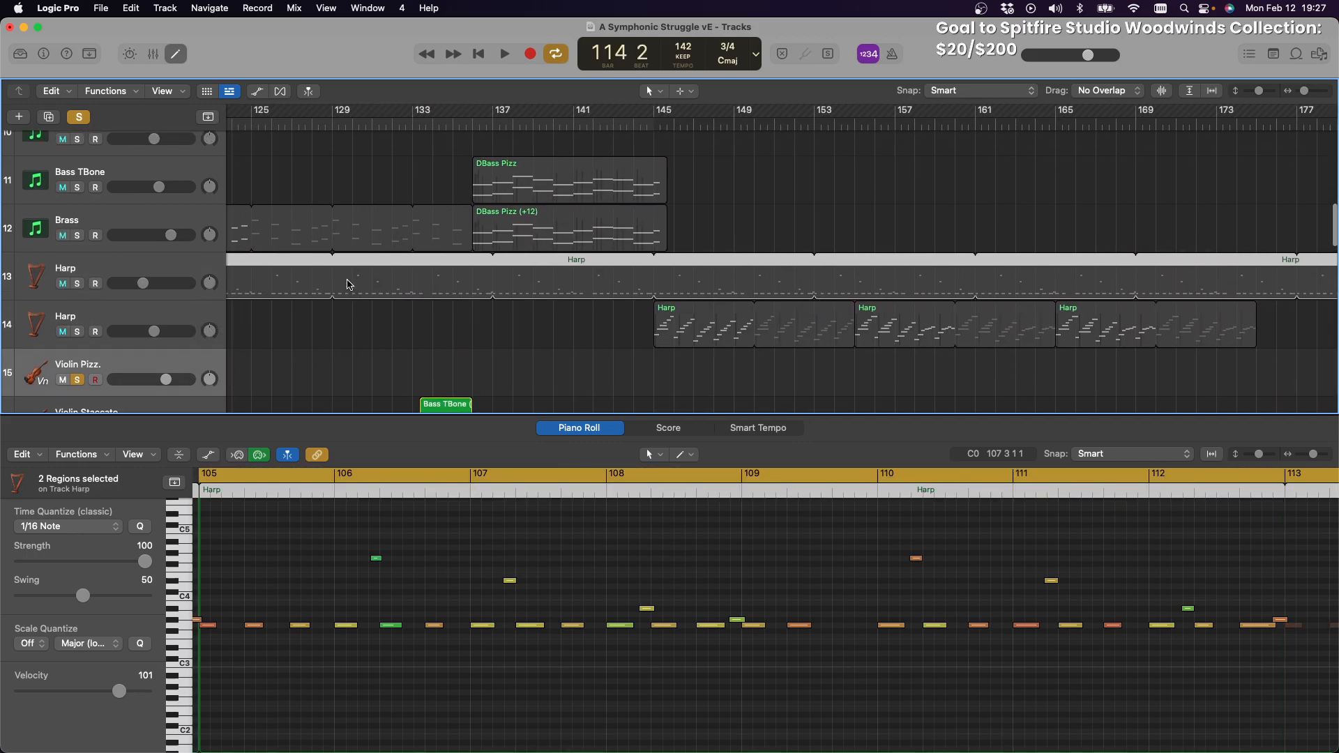
key(super+z)
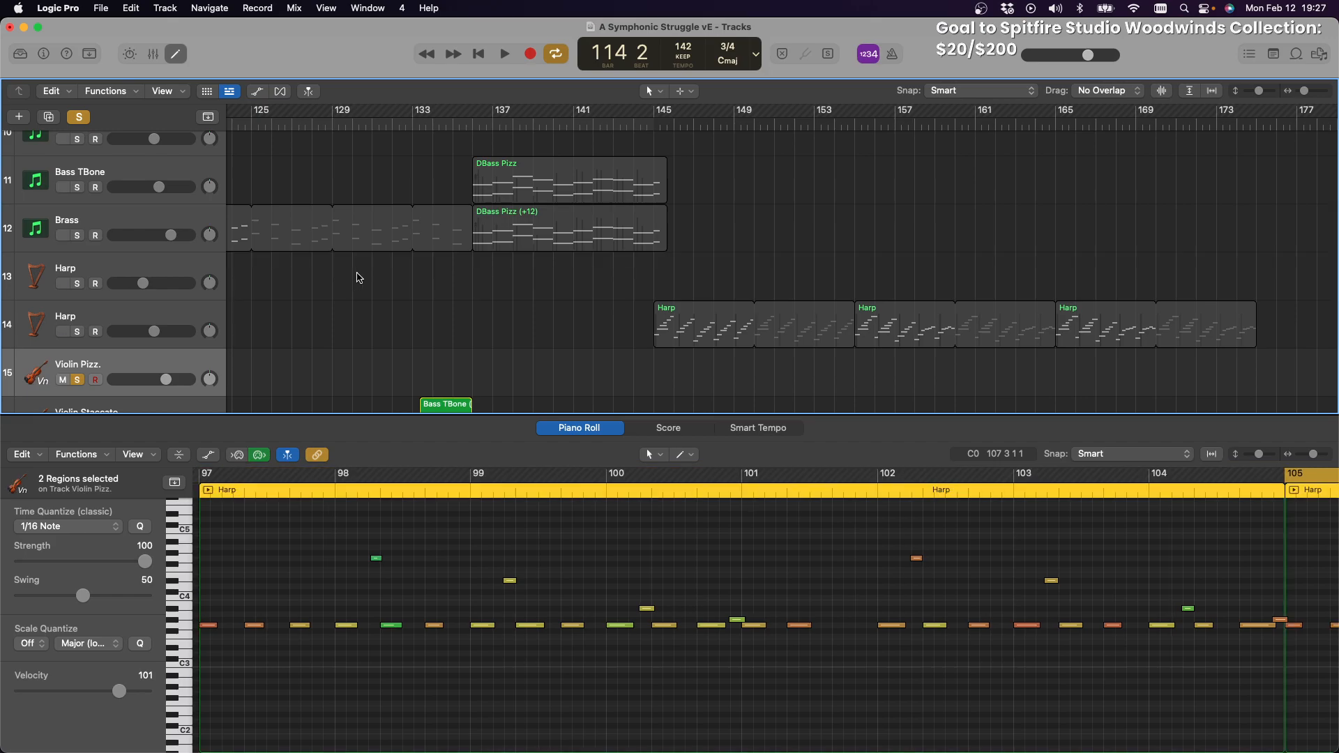
Move only the bar 97 Harp region from Violin Pizz. to Harp track 13 and loop it through to bar 113
scroll(486, 296, left, 15)
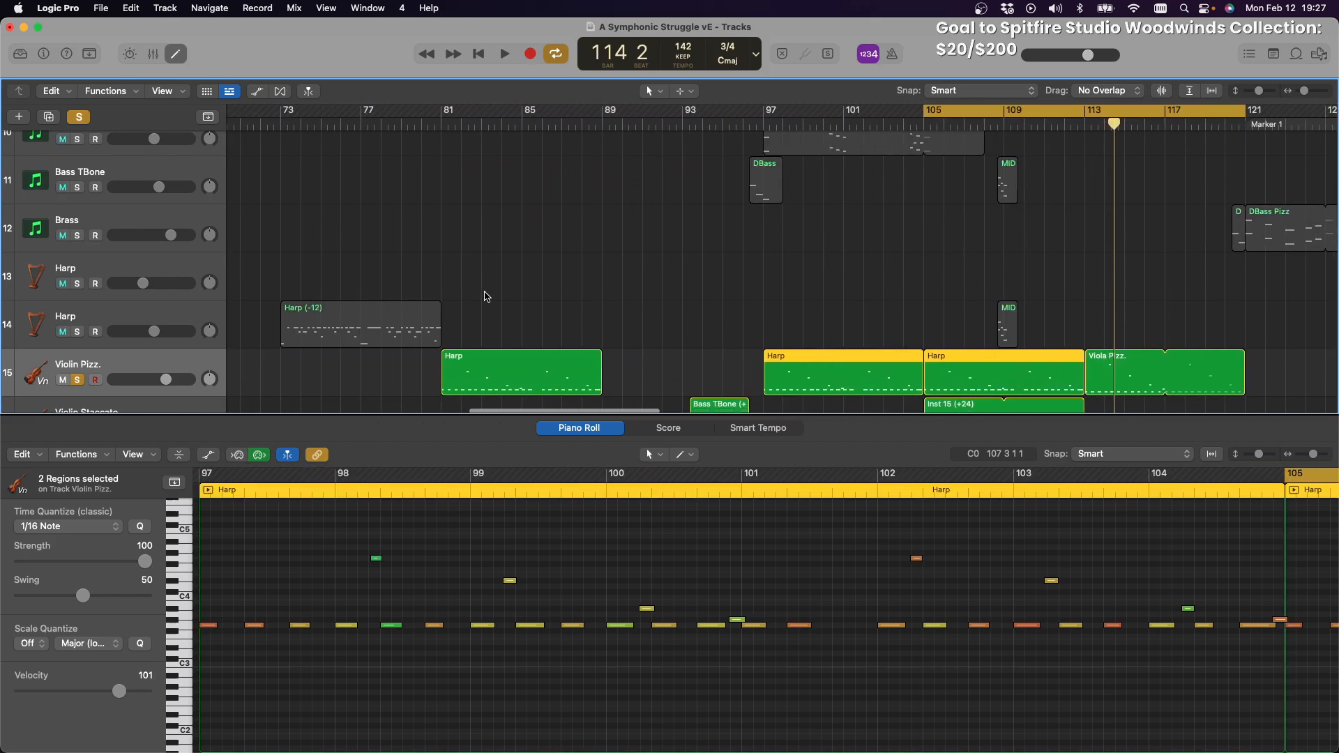
scroll(486, 296, right, 5)
scroll(486, 297, right, 2)
click(501, 299)
drag(506, 338, 508, 278)
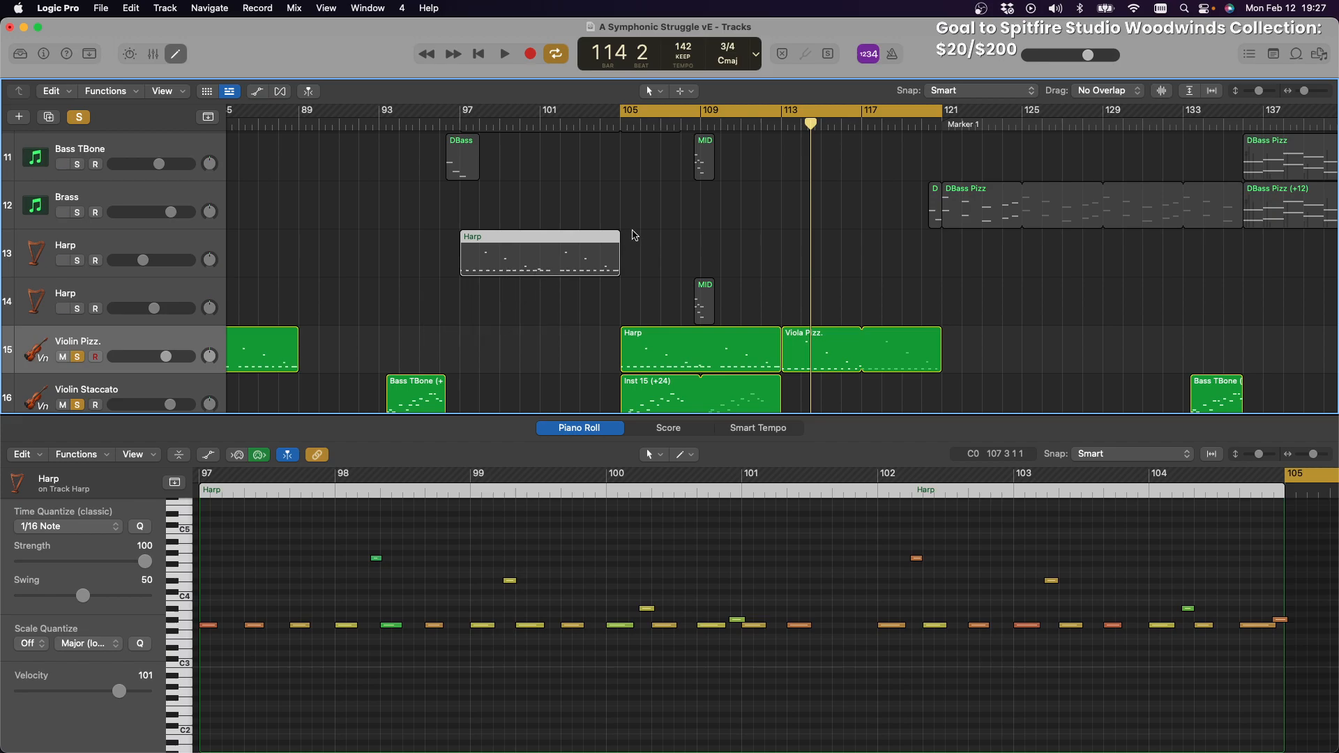
drag(626, 238, 771, 246)
Solo Harp track 13 along with the soloed strings and start playback, restarting it from bar 89
click(655, 334)
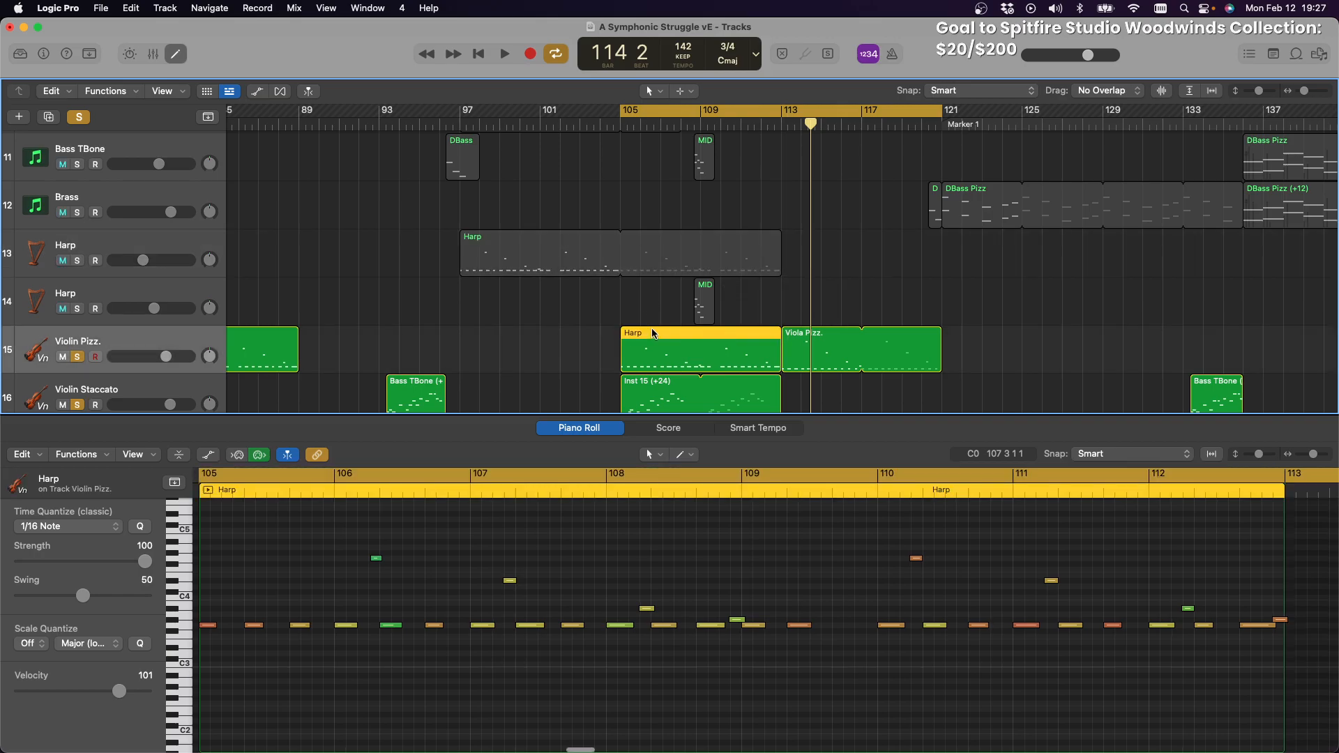
click(78, 260)
click(502, 56)
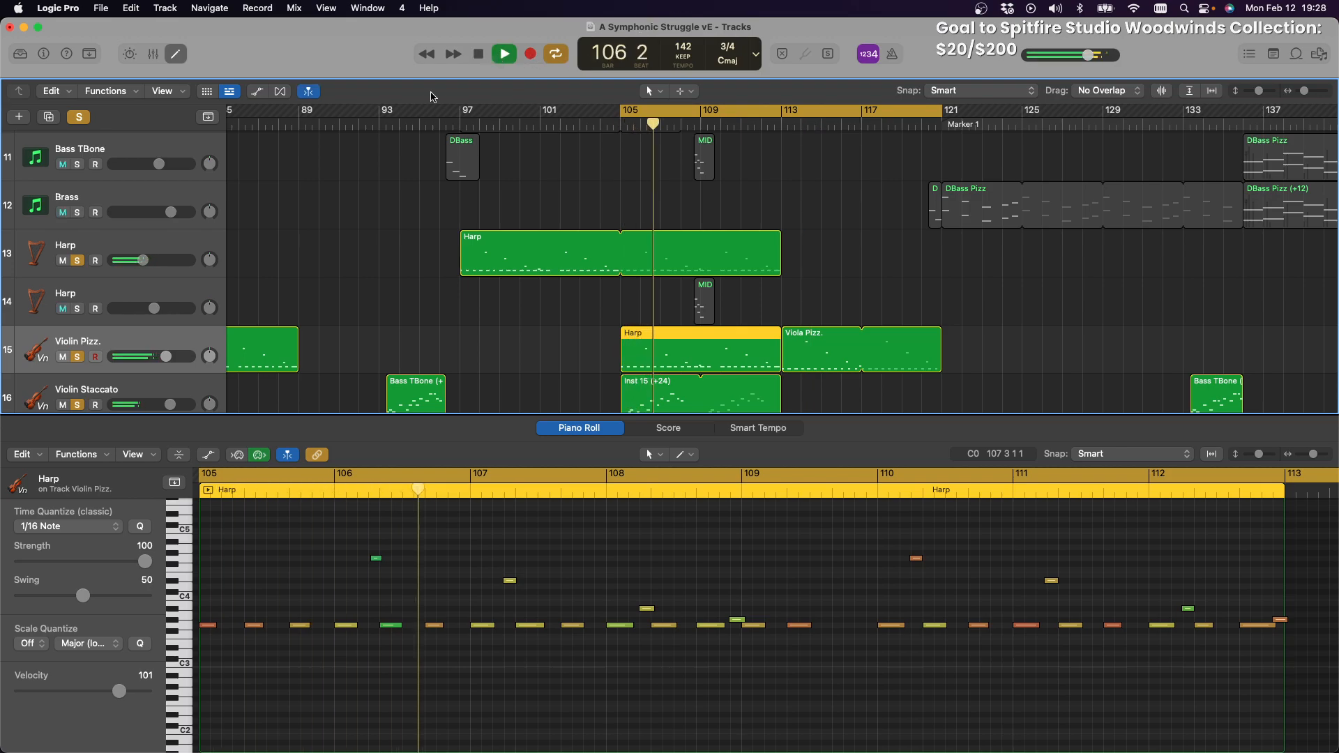
click(329, 123)
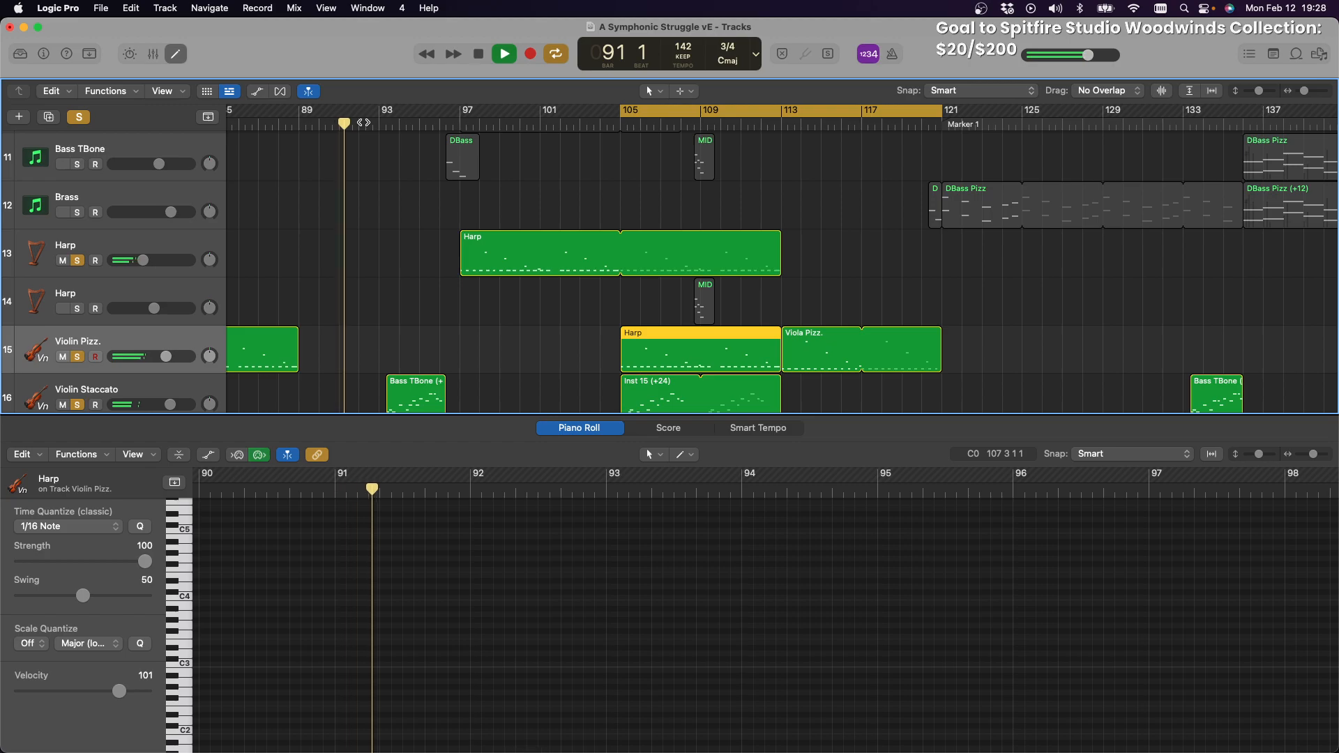
click(307, 124)
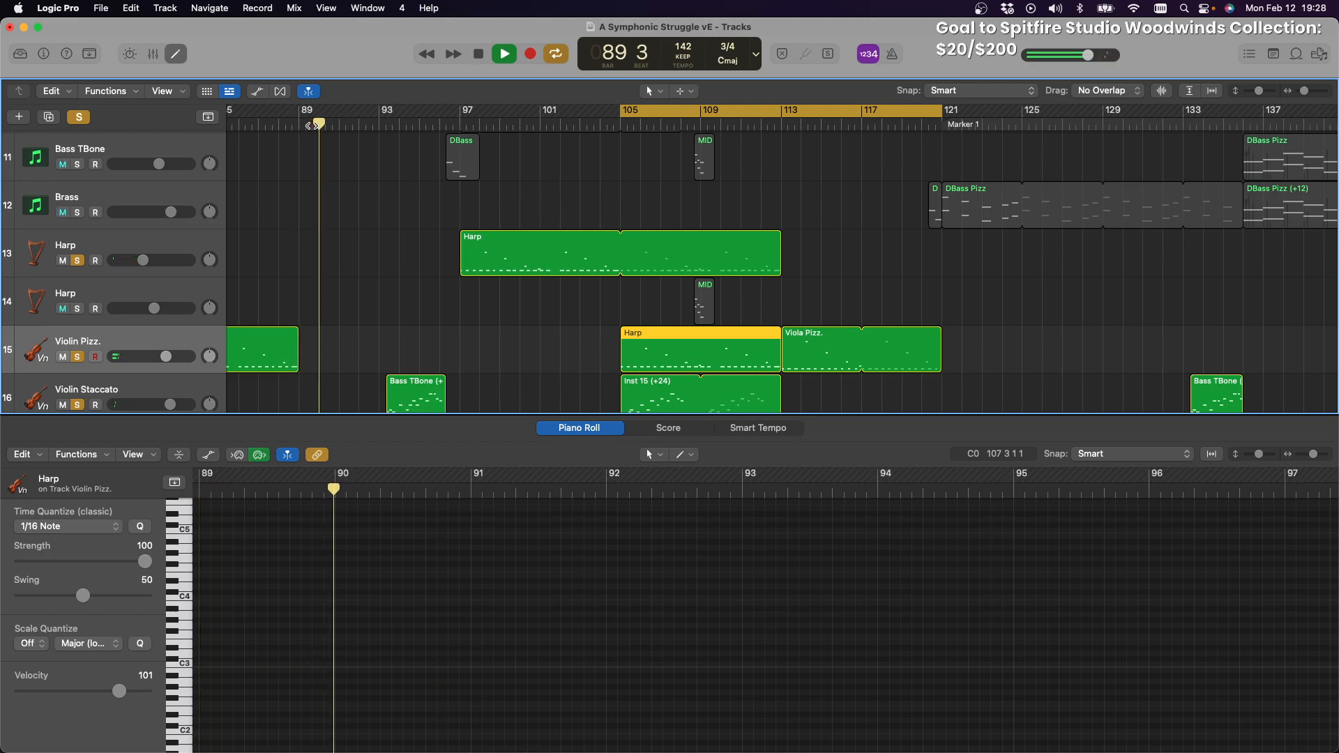
Review the brass, woodwind and harp tracks during playback and clear all track solos to hear the full arrangement
scroll(348, 153, up, 10)
scroll(348, 153, down, 3)
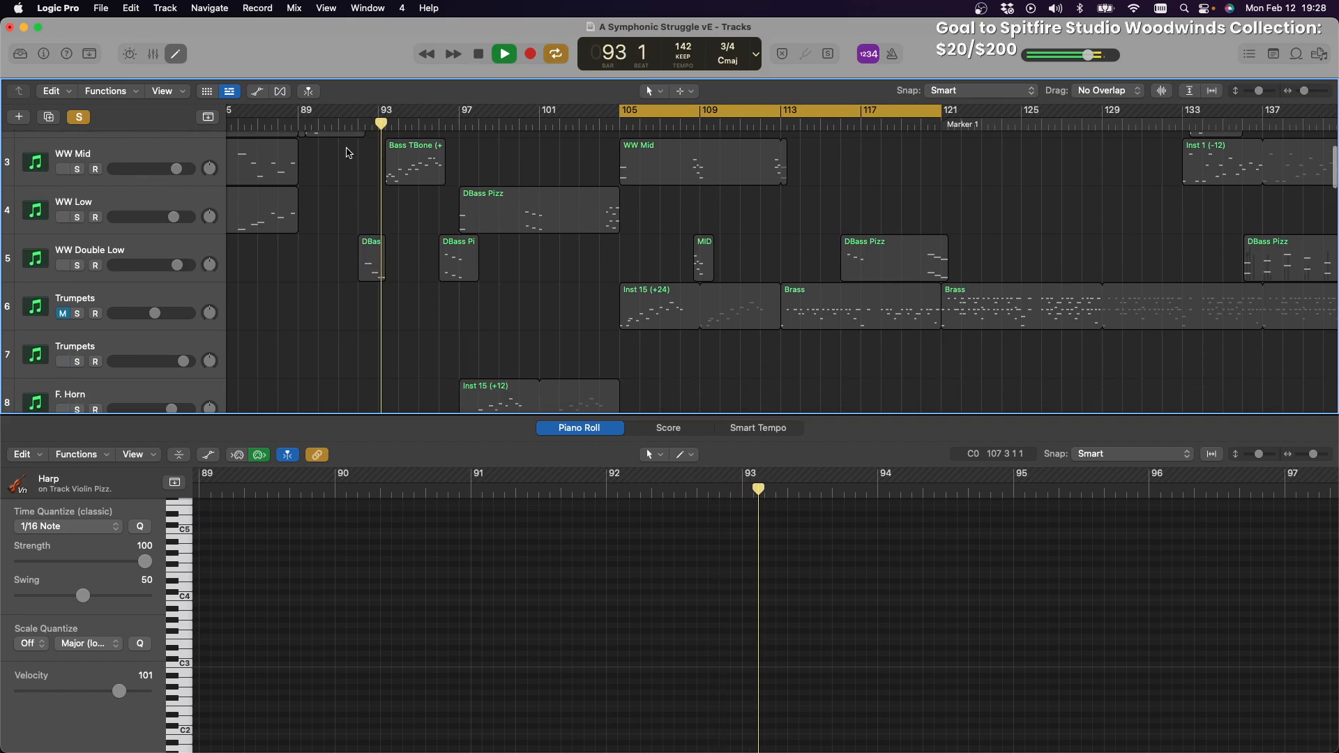
scroll(348, 153, down, 6)
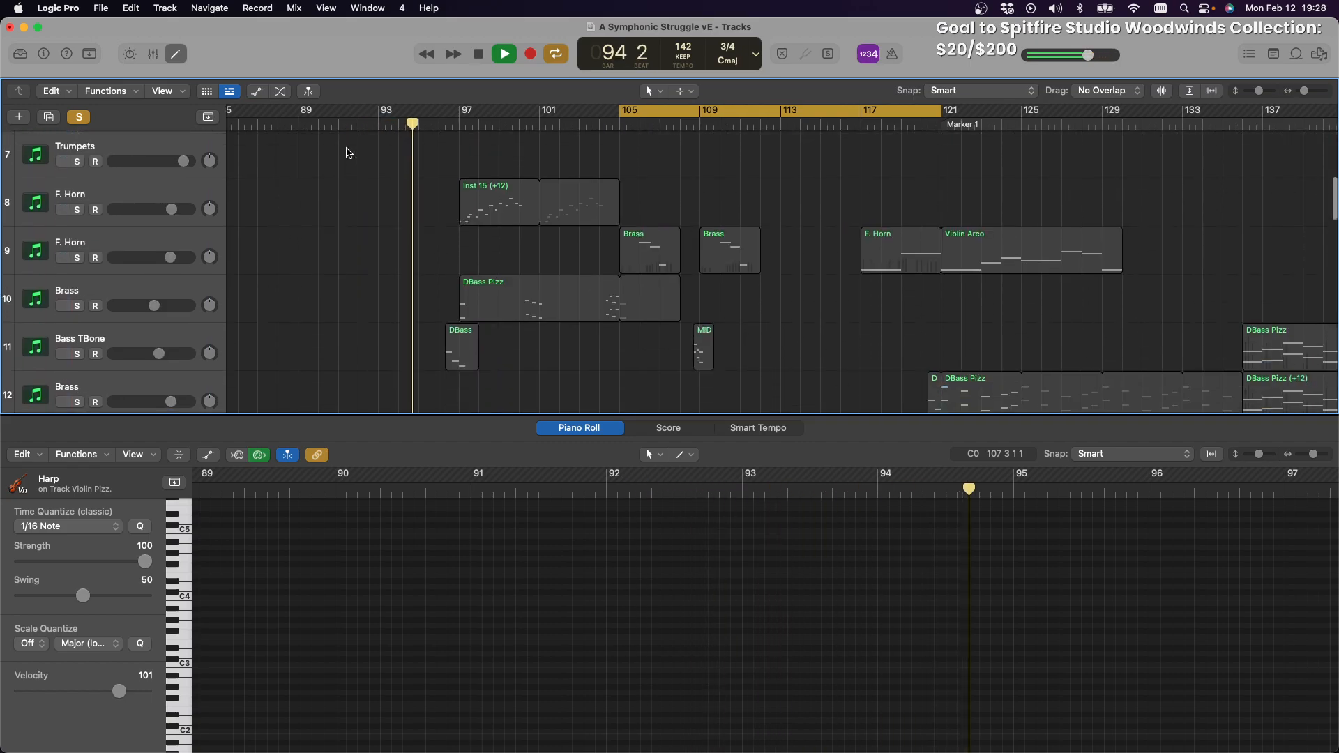
scroll(348, 153, down, 9)
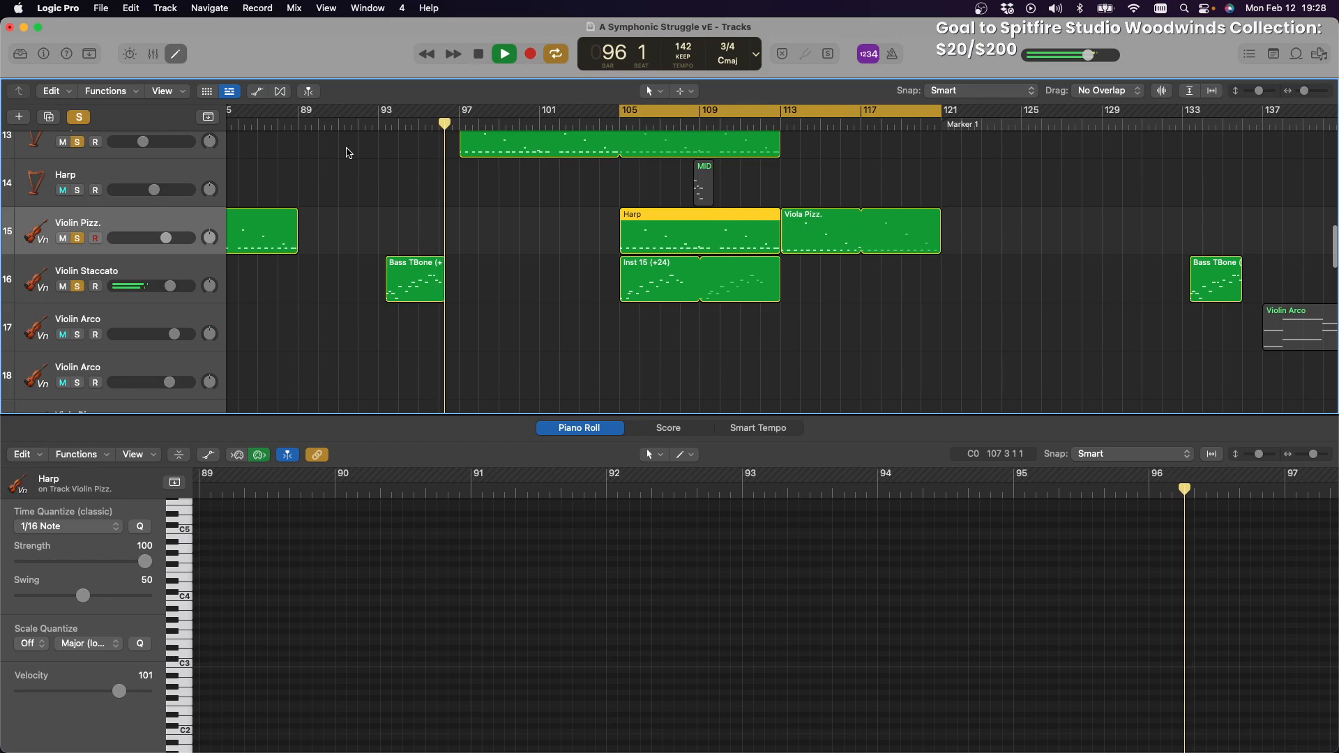
scroll(348, 153, up, 4)
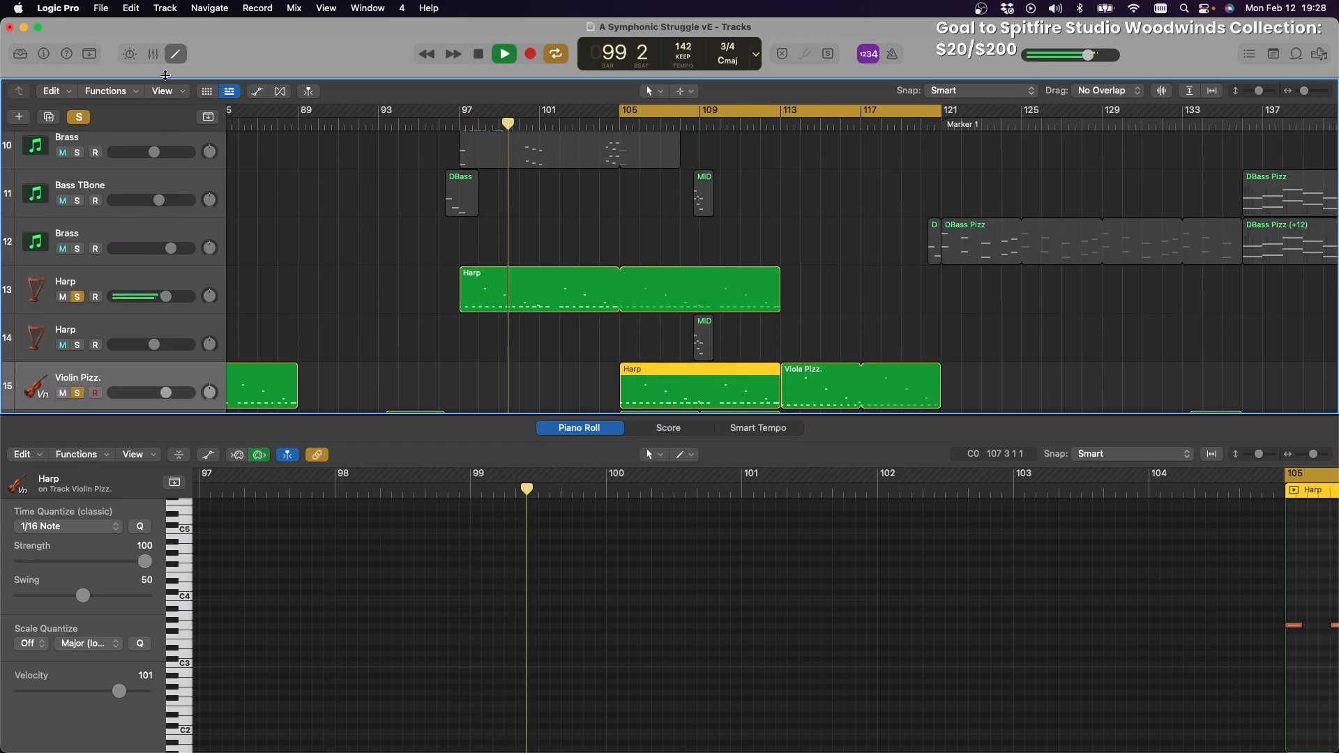
click(80, 118)
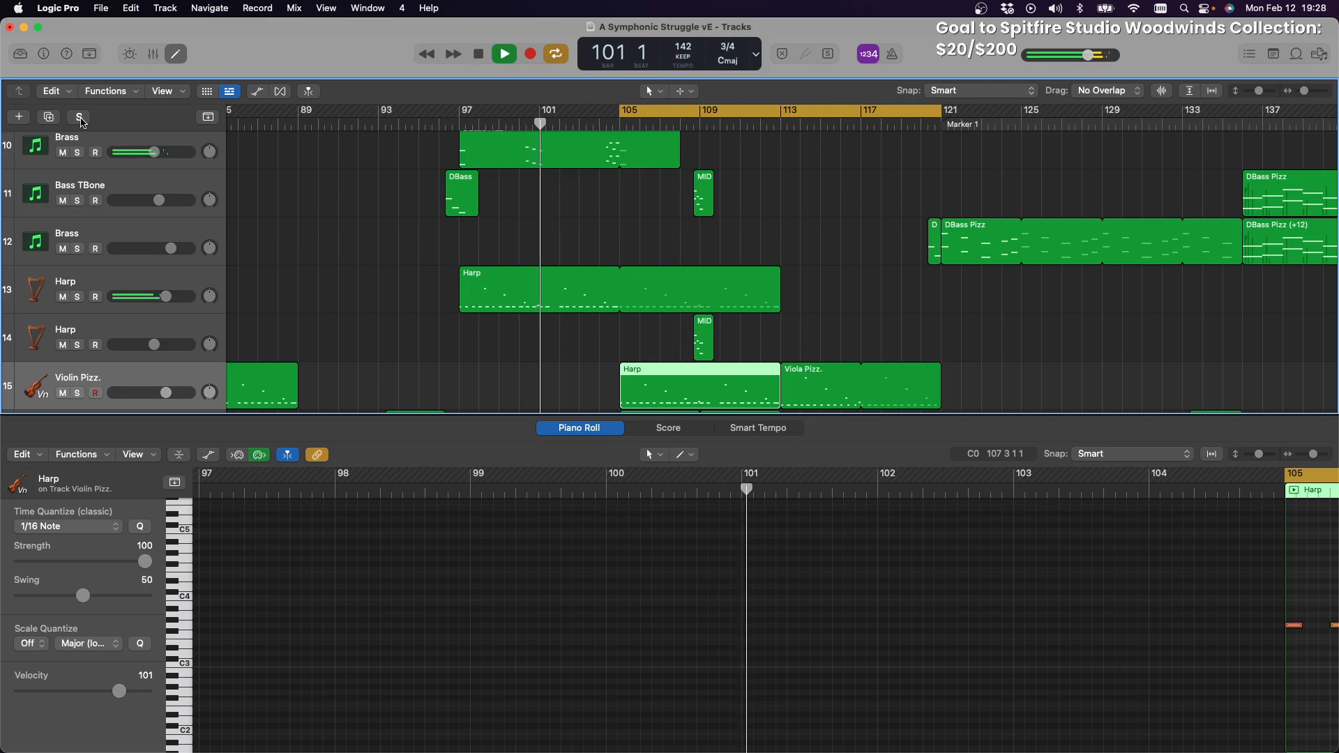
scroll(600, 222, up, 6)
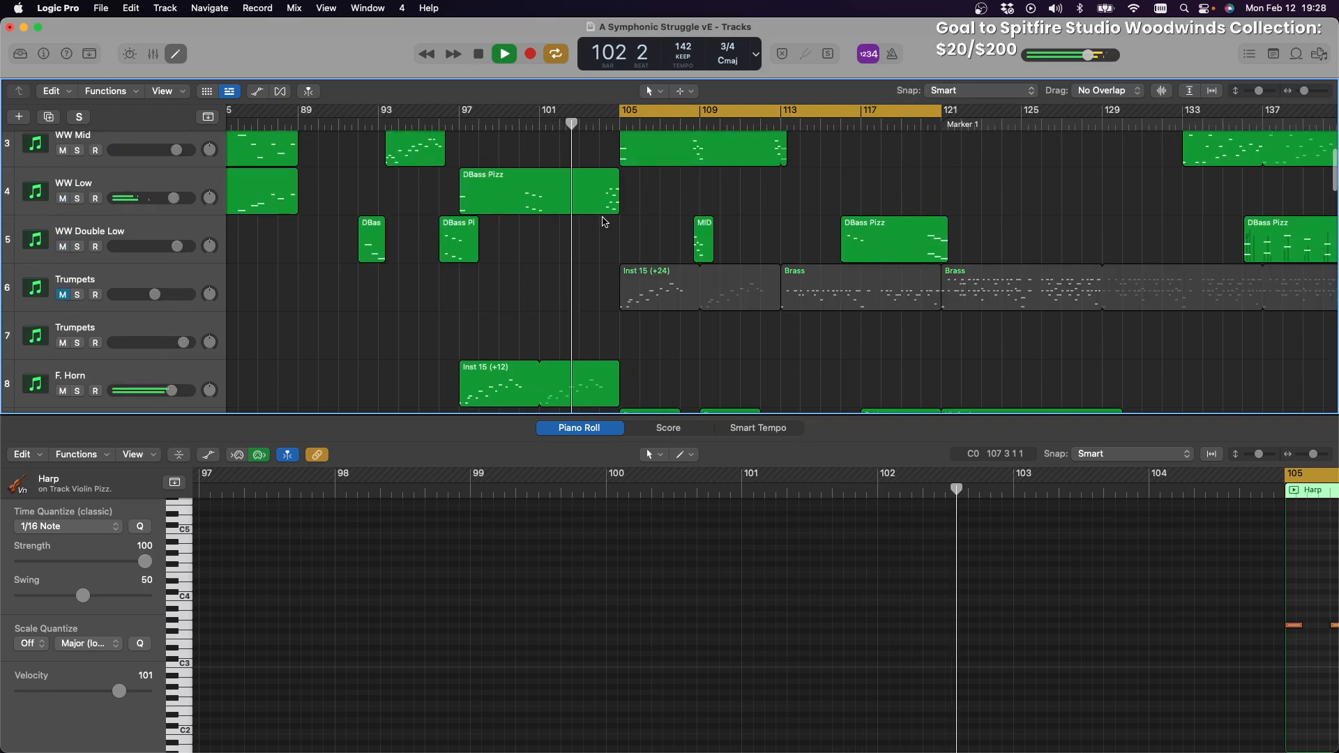
scroll(605, 222, down, 8)
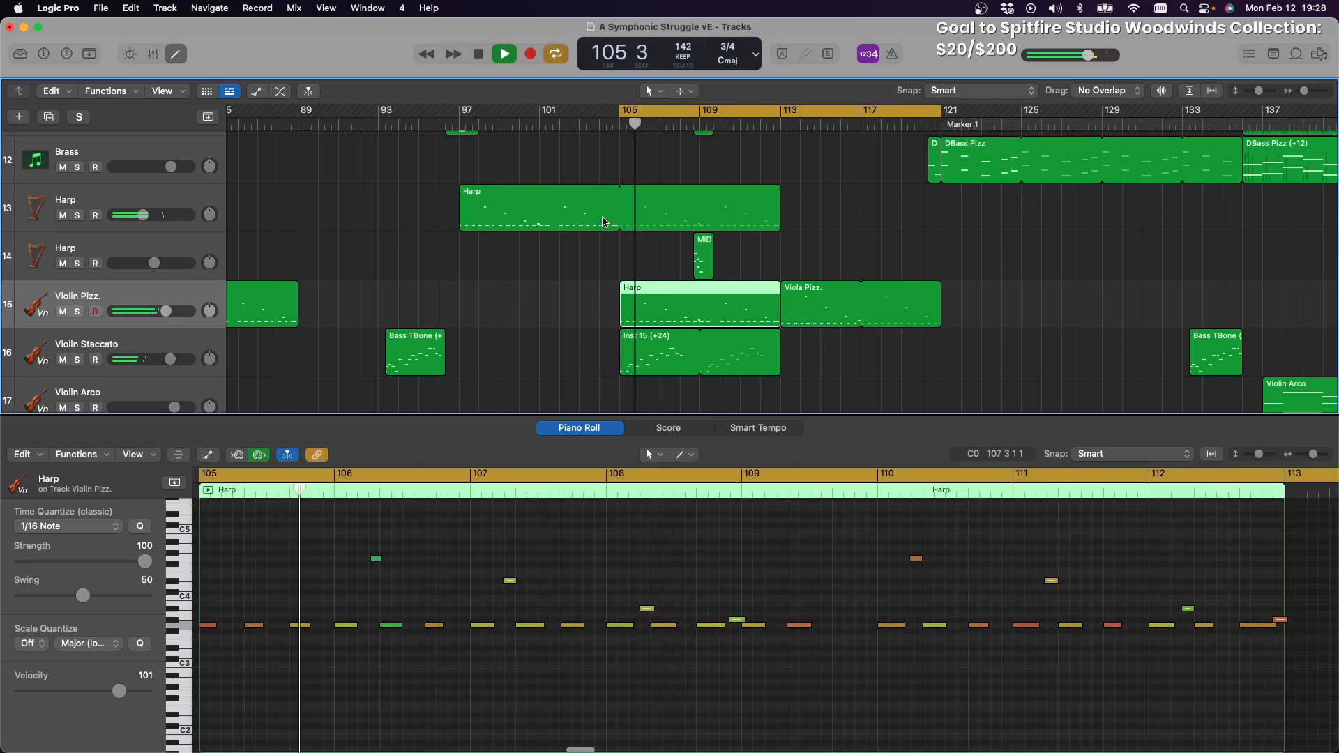
Move the Violin Pizz. Harp region from bar 105 to bar 97 with its loop off, and play from bar 97
scroll(612, 237, right, 2)
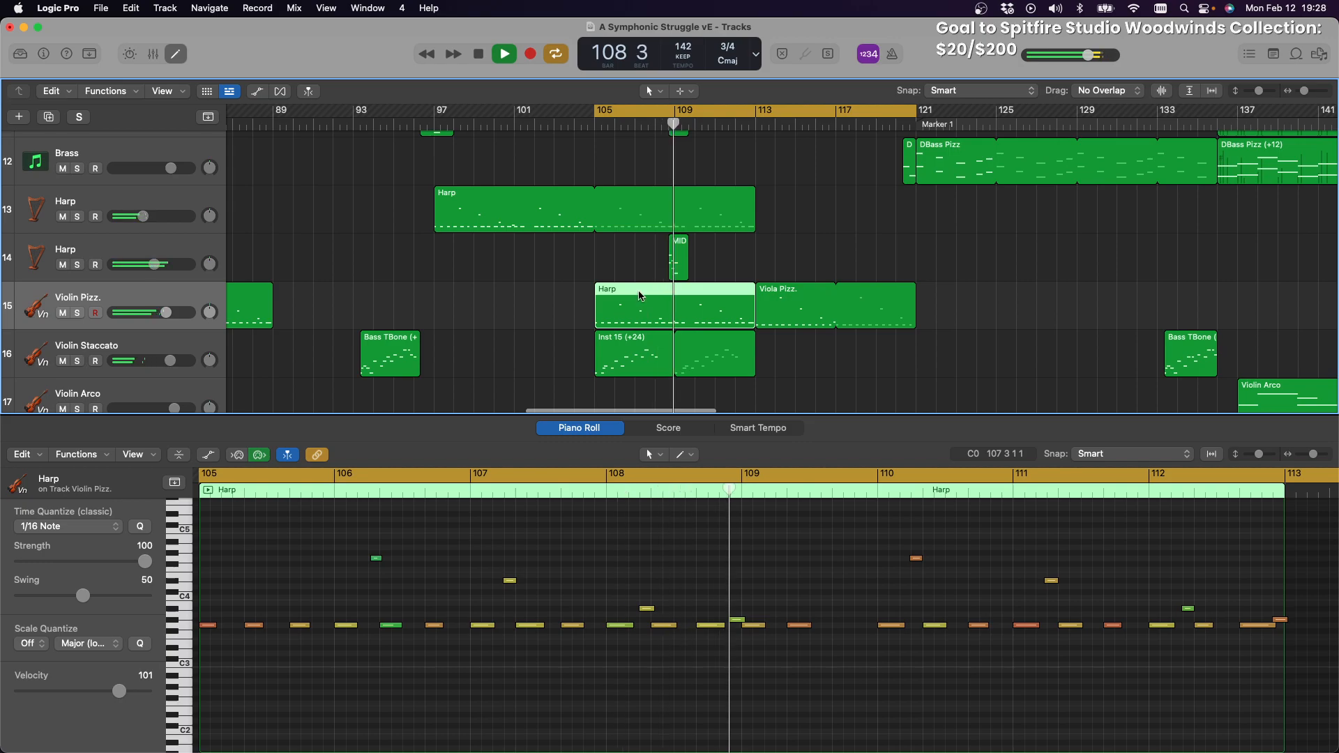
drag(640, 296, 491, 299)
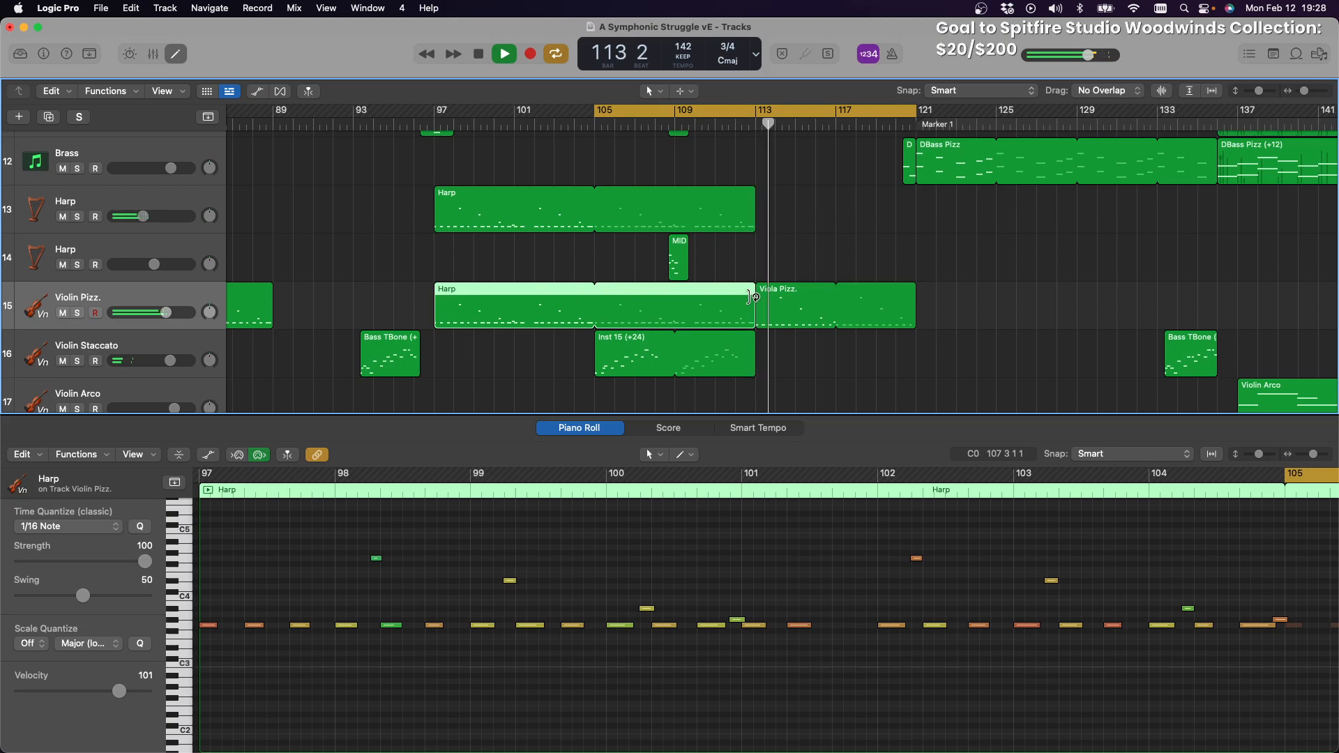
drag(752, 297, 576, 301)
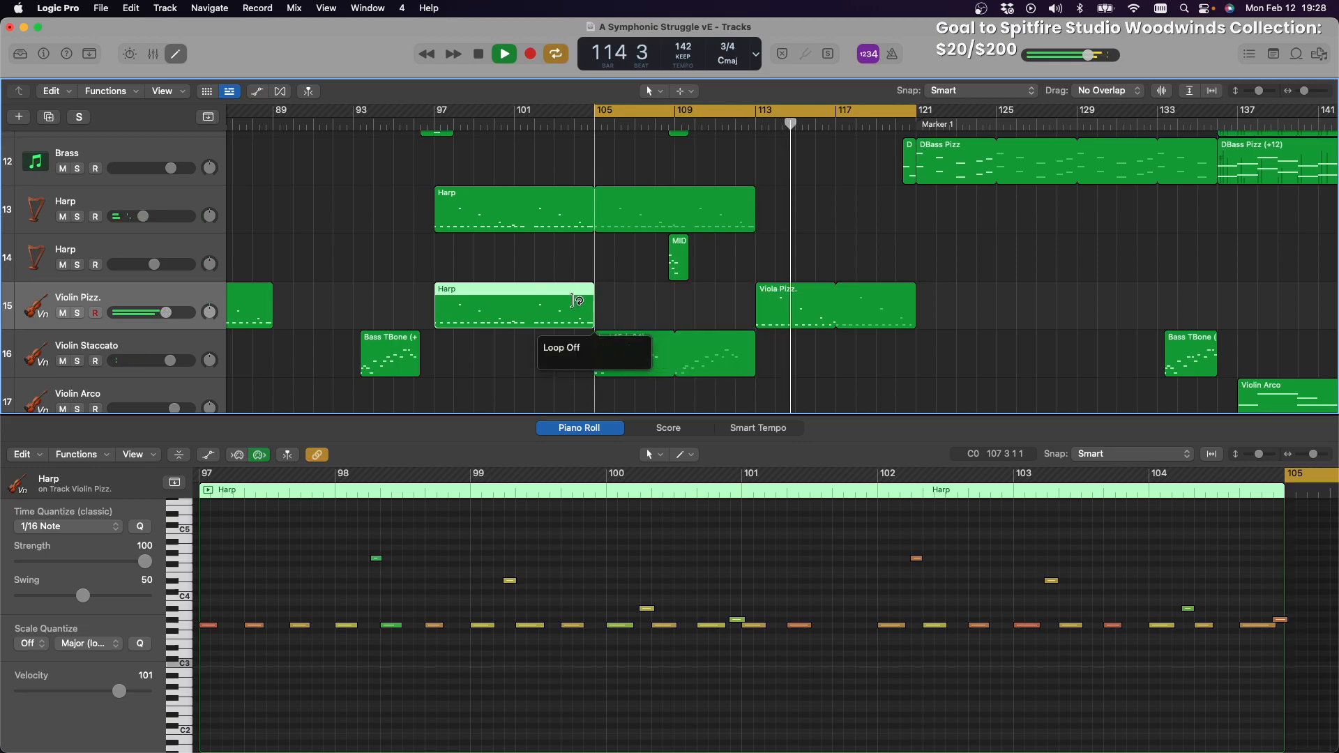
click(441, 123)
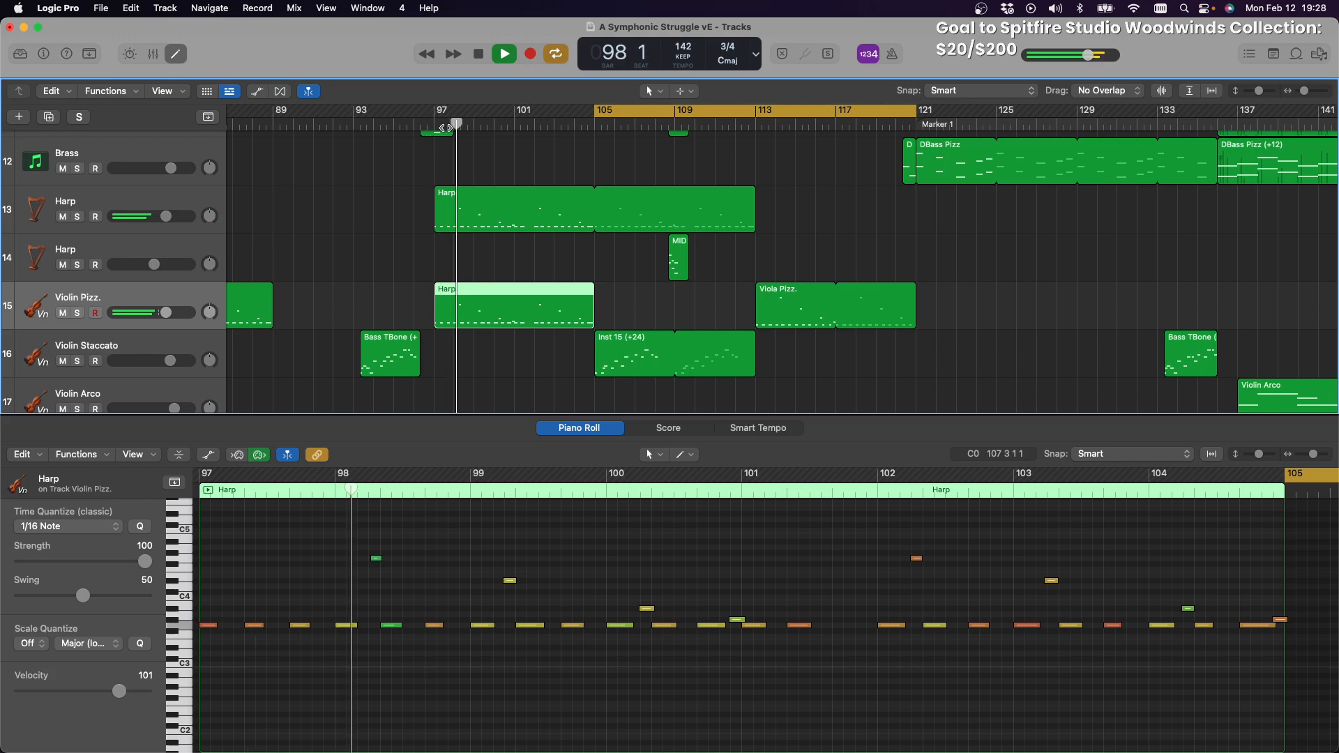
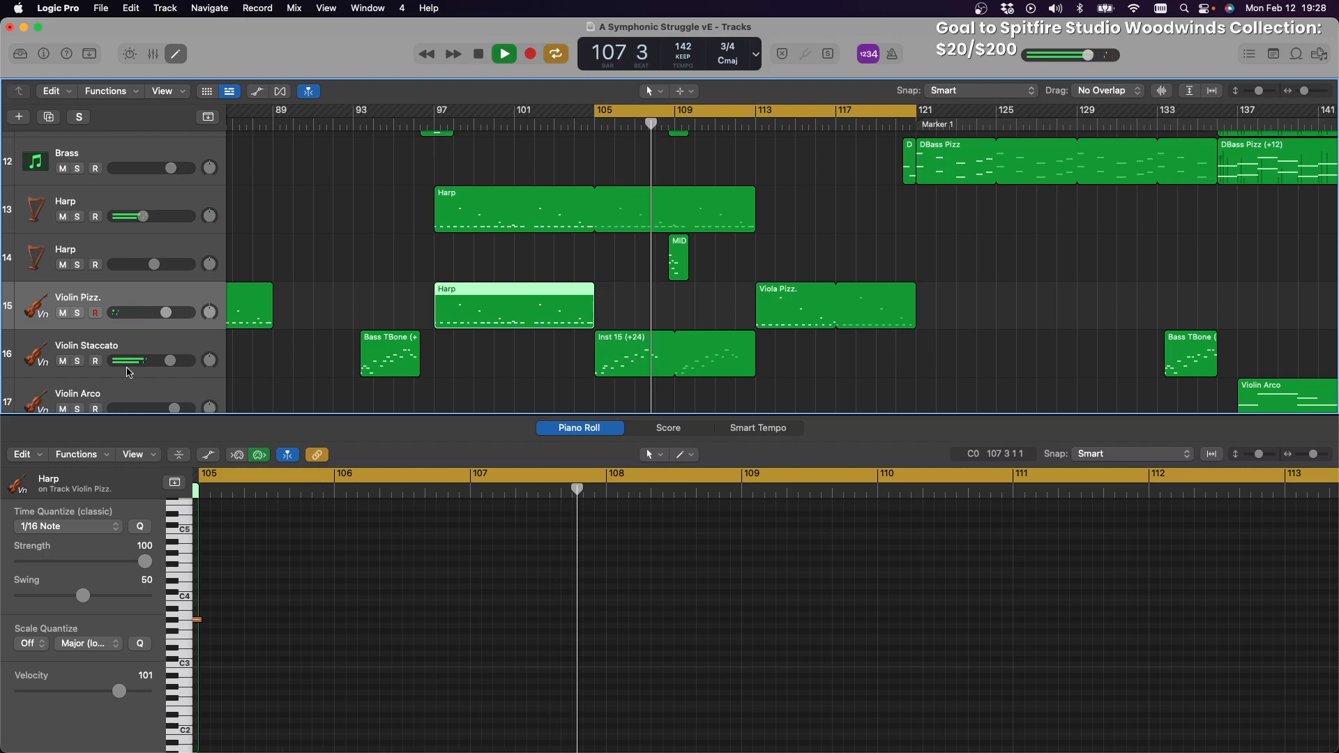
Mute Violin Staccato during playback, then unmute and re-mute Trumpets track 6 to compare its part
click(63, 362)
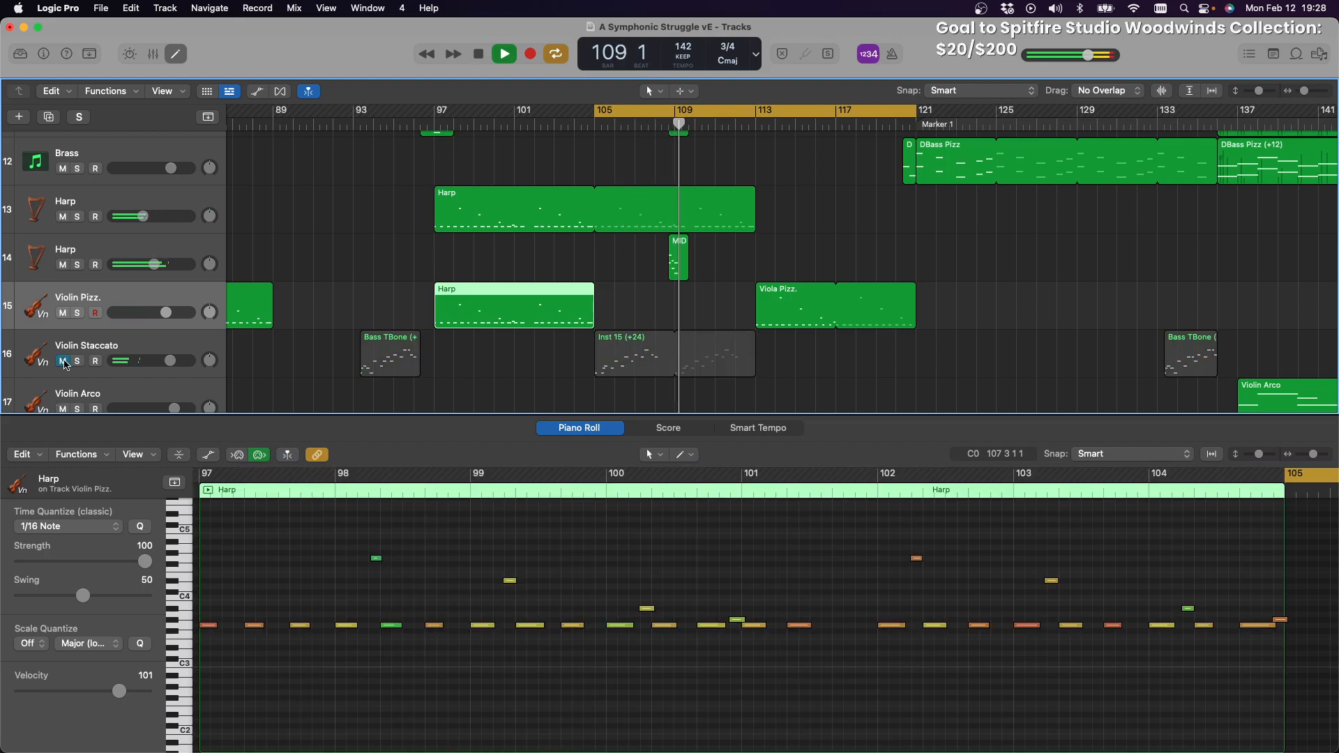
scroll(911, 339, up, 10)
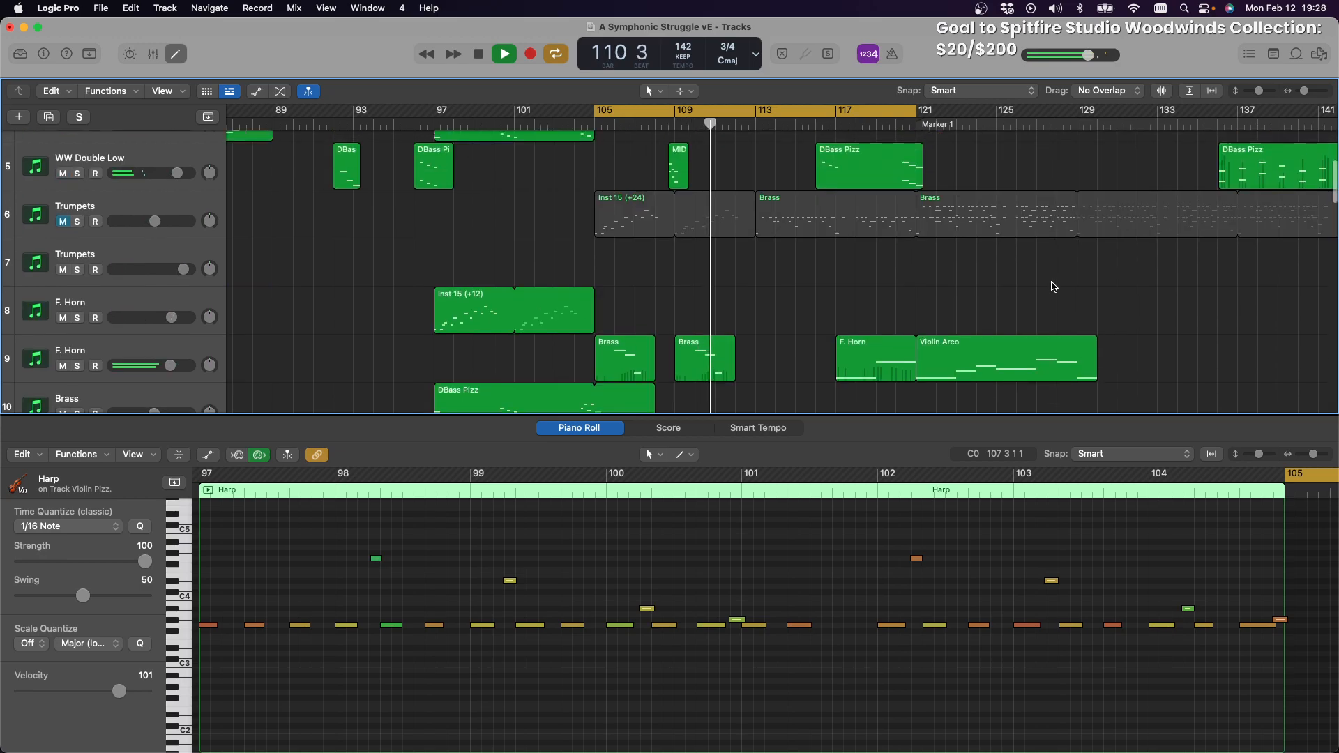
click(62, 222)
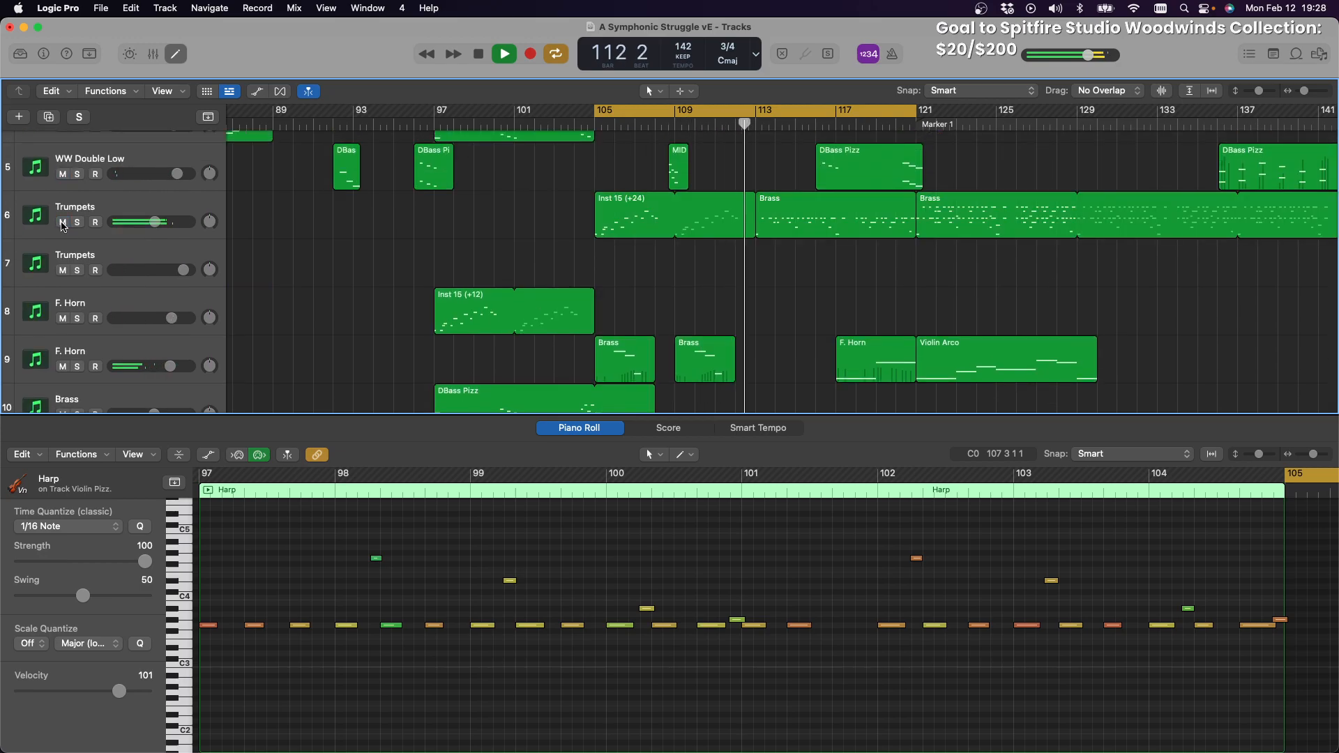
click(63, 223)
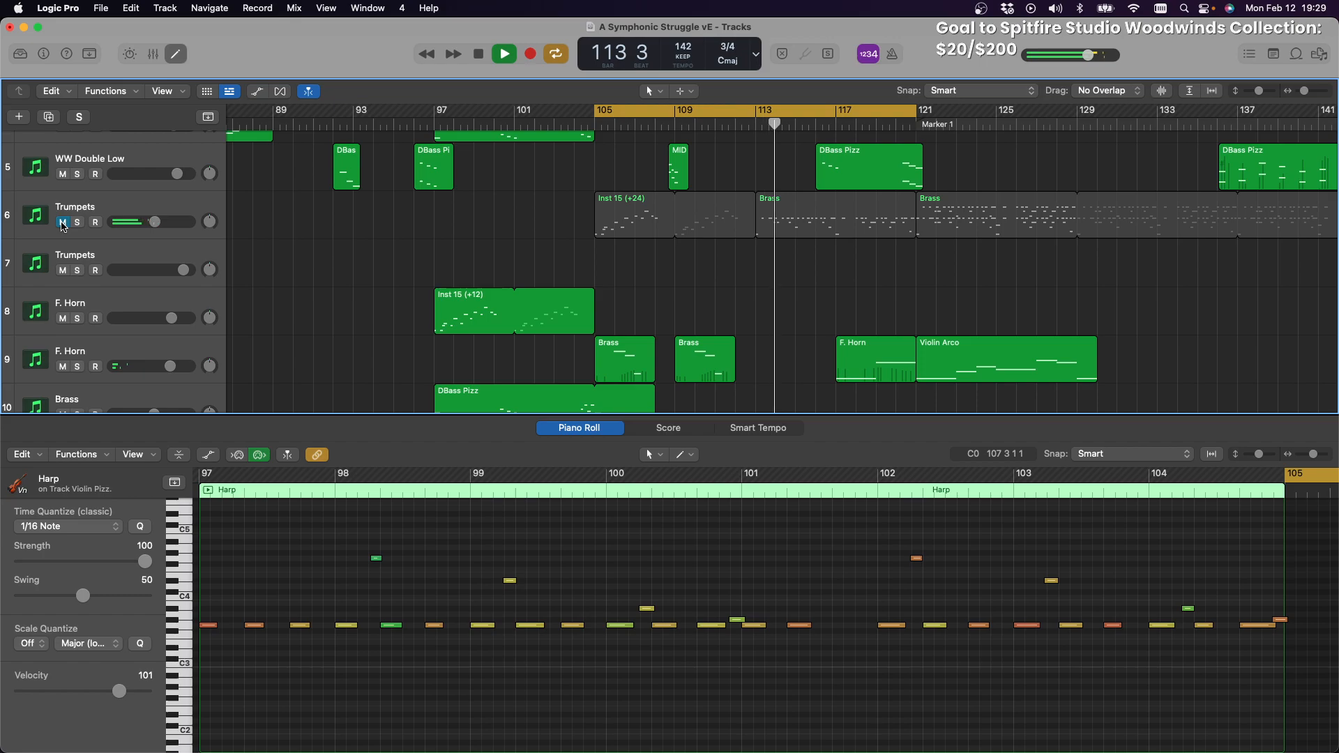
Move the bar 117 F. Horn region and the adjoining Violin Arco region on F. Horn track 9 to start at bar 130
scroll(516, 240, down, 10)
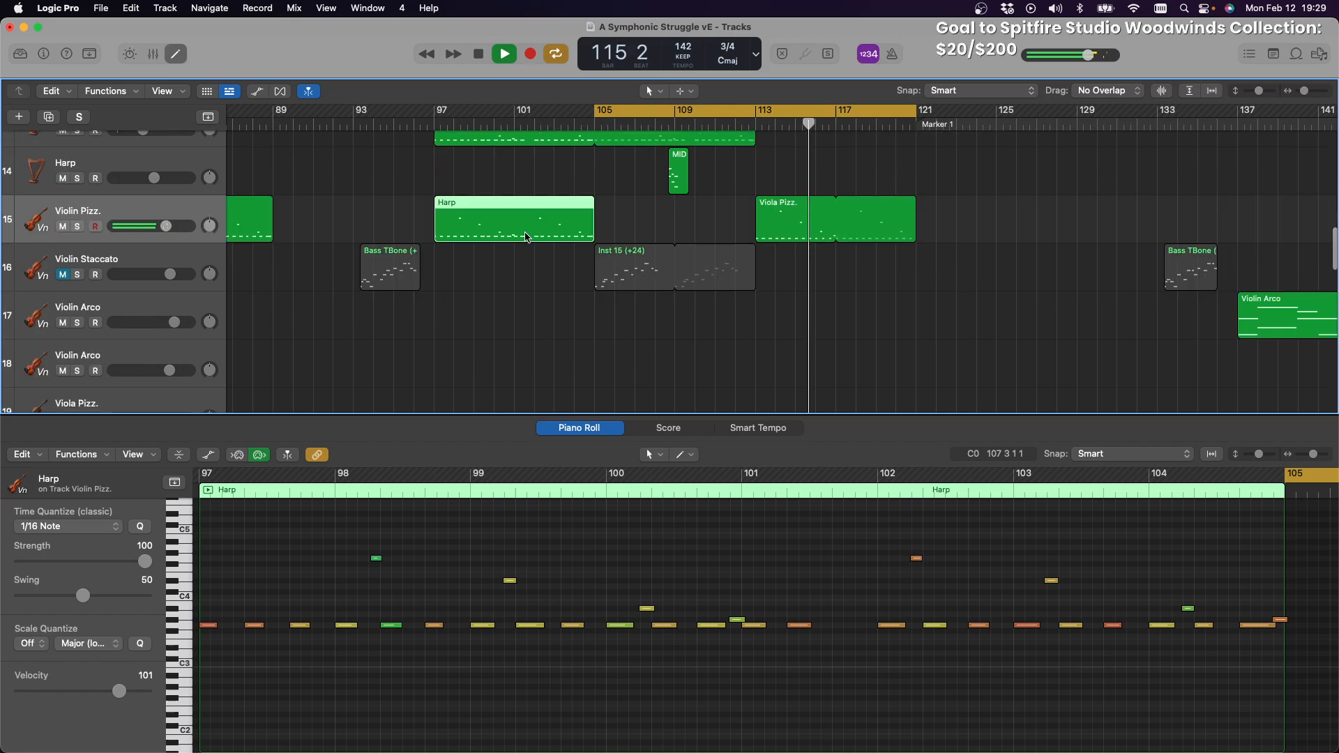
scroll(526, 237, up, 5)
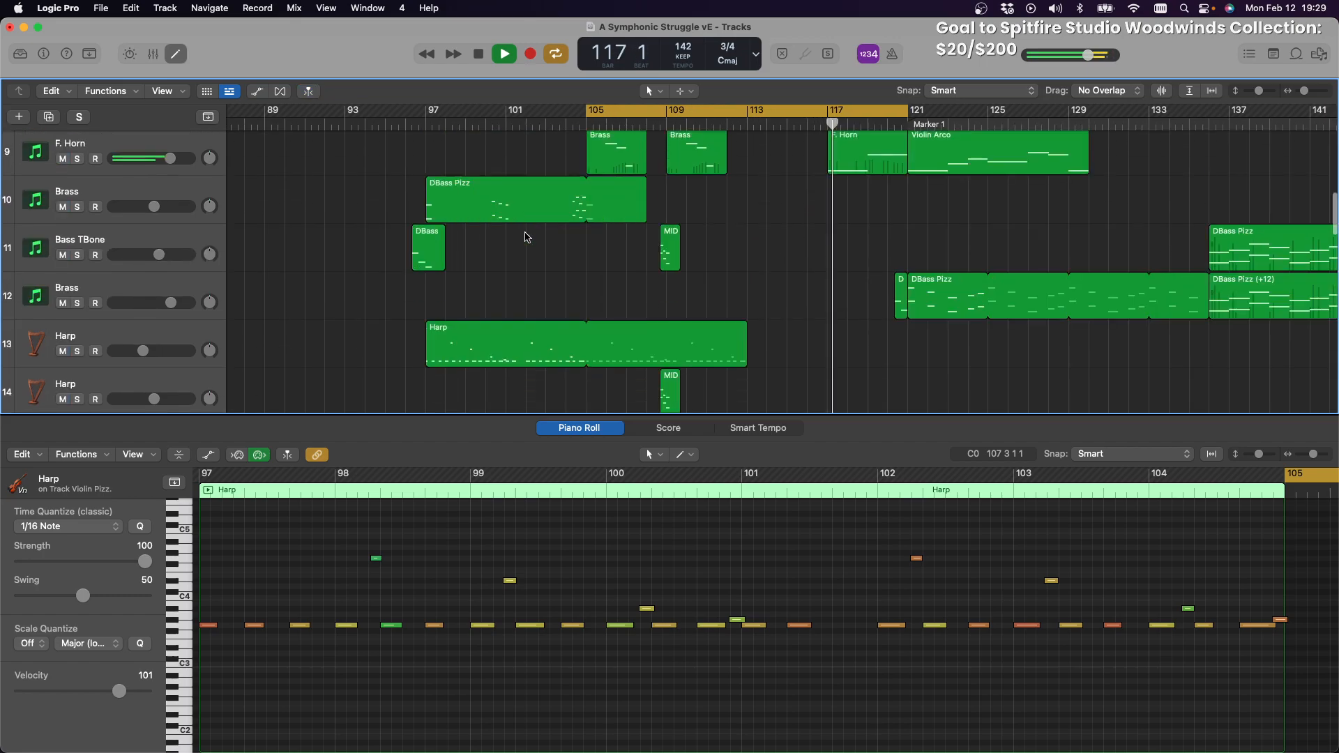
scroll(526, 237, down, 6)
scroll(527, 237, up, 5)
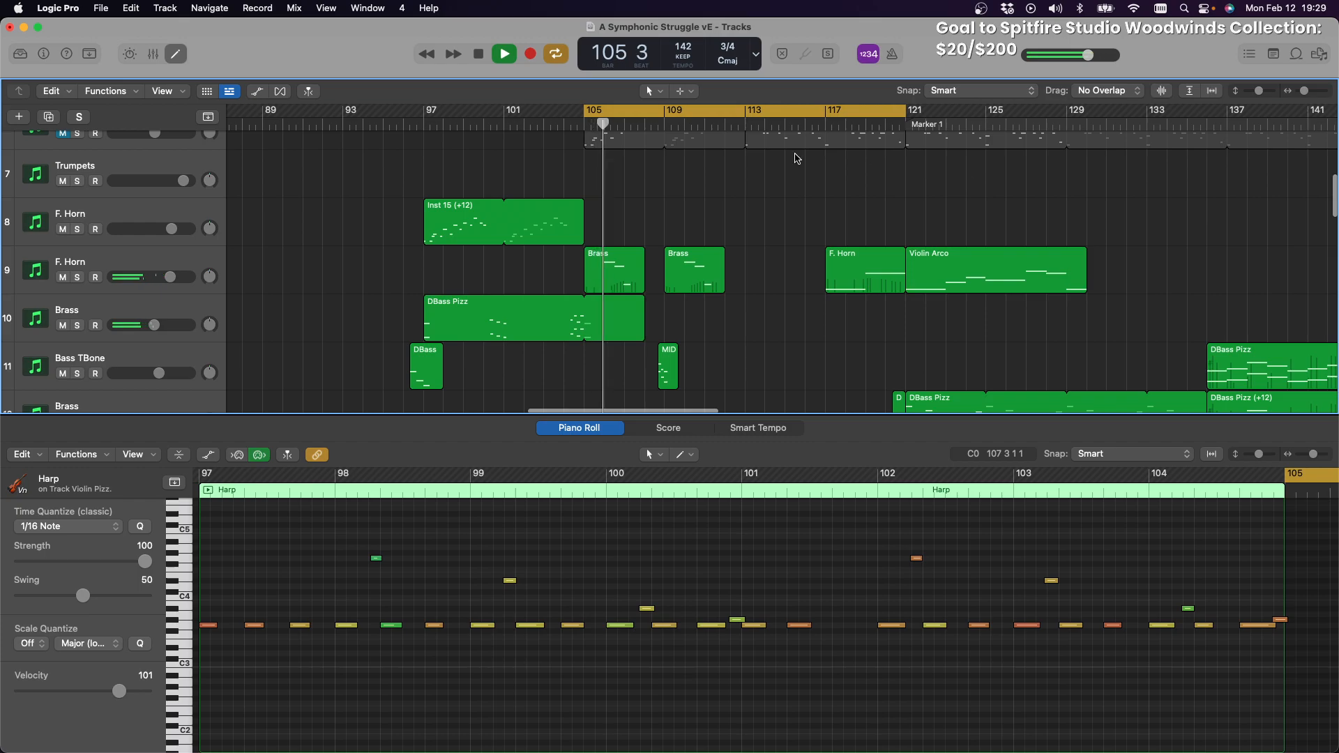
drag(871, 203, 951, 318)
scroll(840, 300, right, 10)
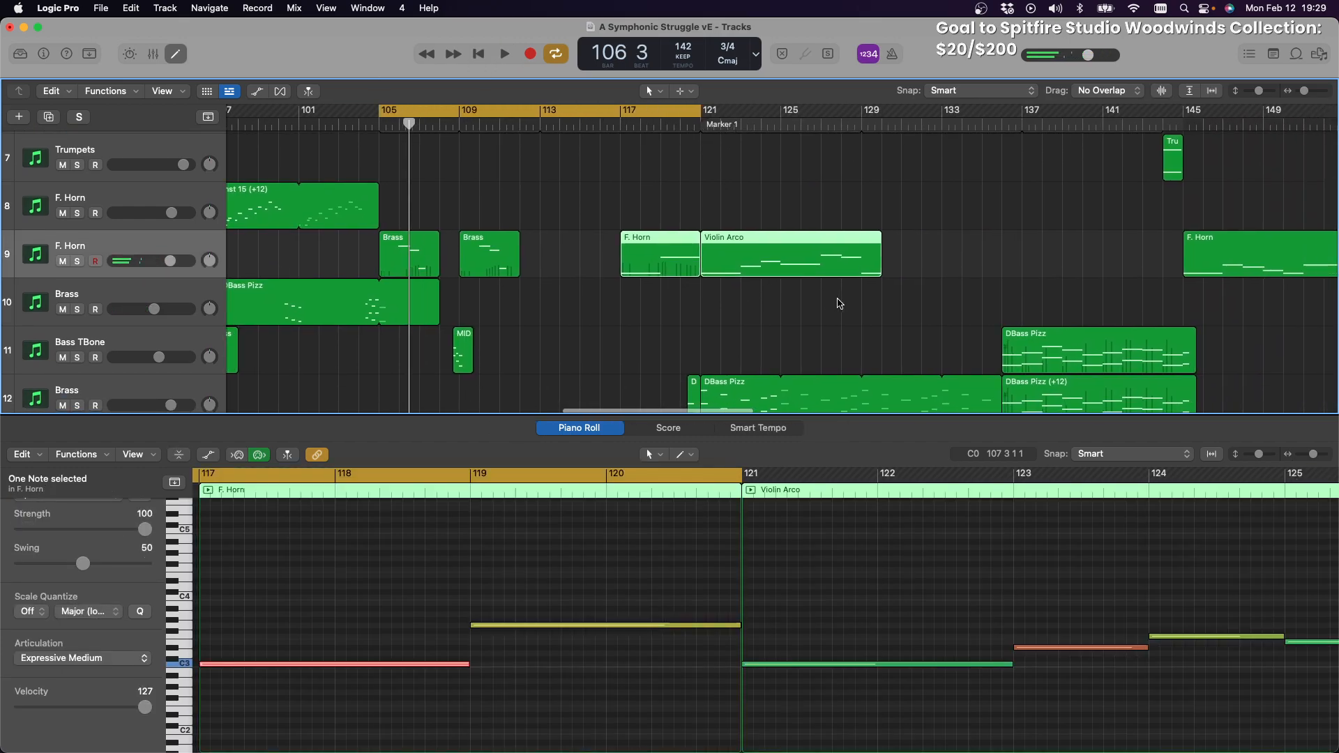
scroll(840, 303, right, 5)
drag(602, 241, 863, 238)
scroll(732, 252, left, 15)
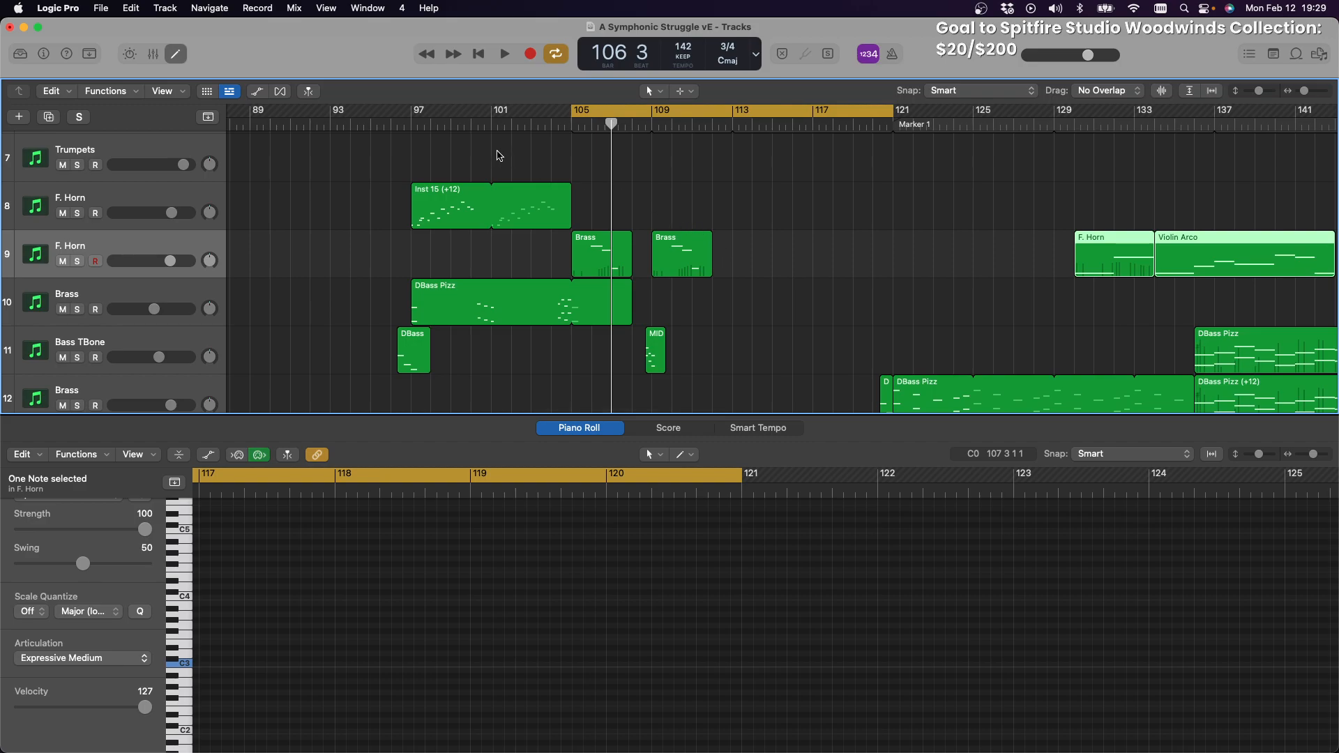
Start playback and shorten the bar 105 WW Mid region so it ends at bar 112
click(503, 56)
scroll(697, 209, up, 6)
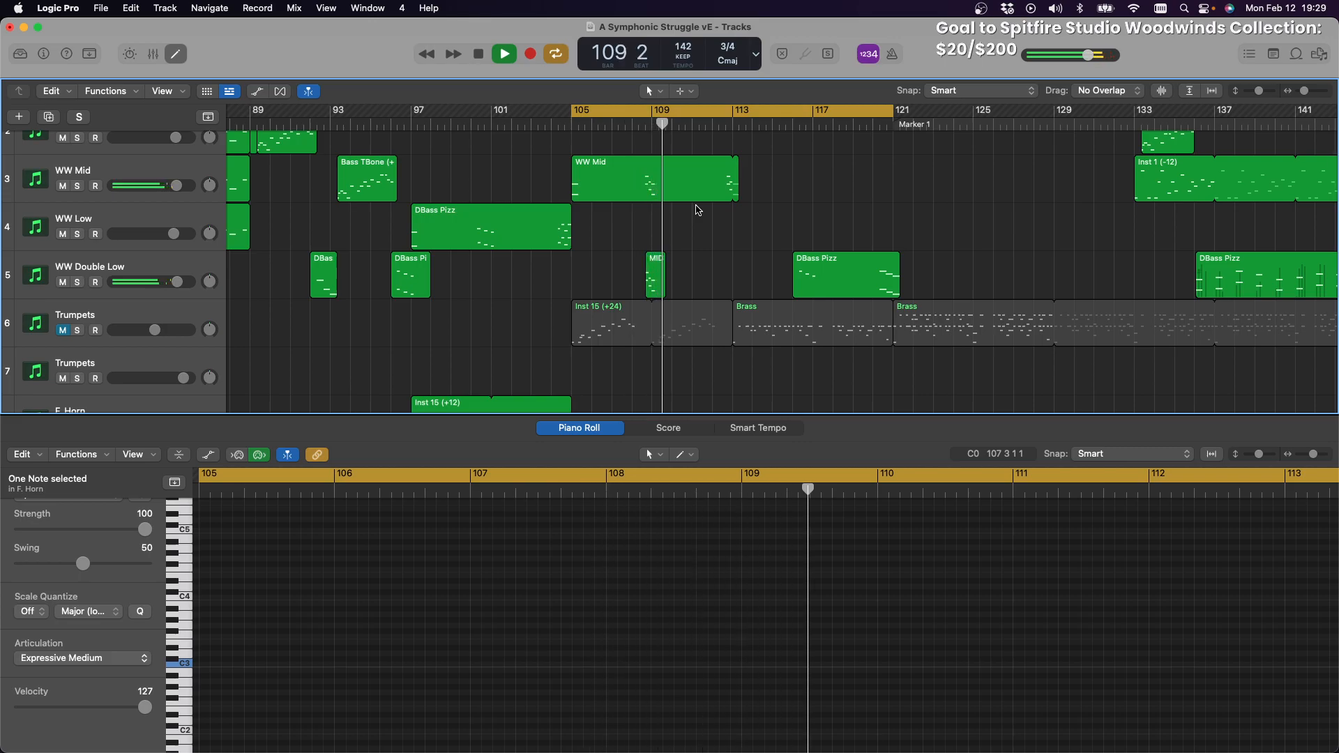
drag(738, 193, 712, 184)
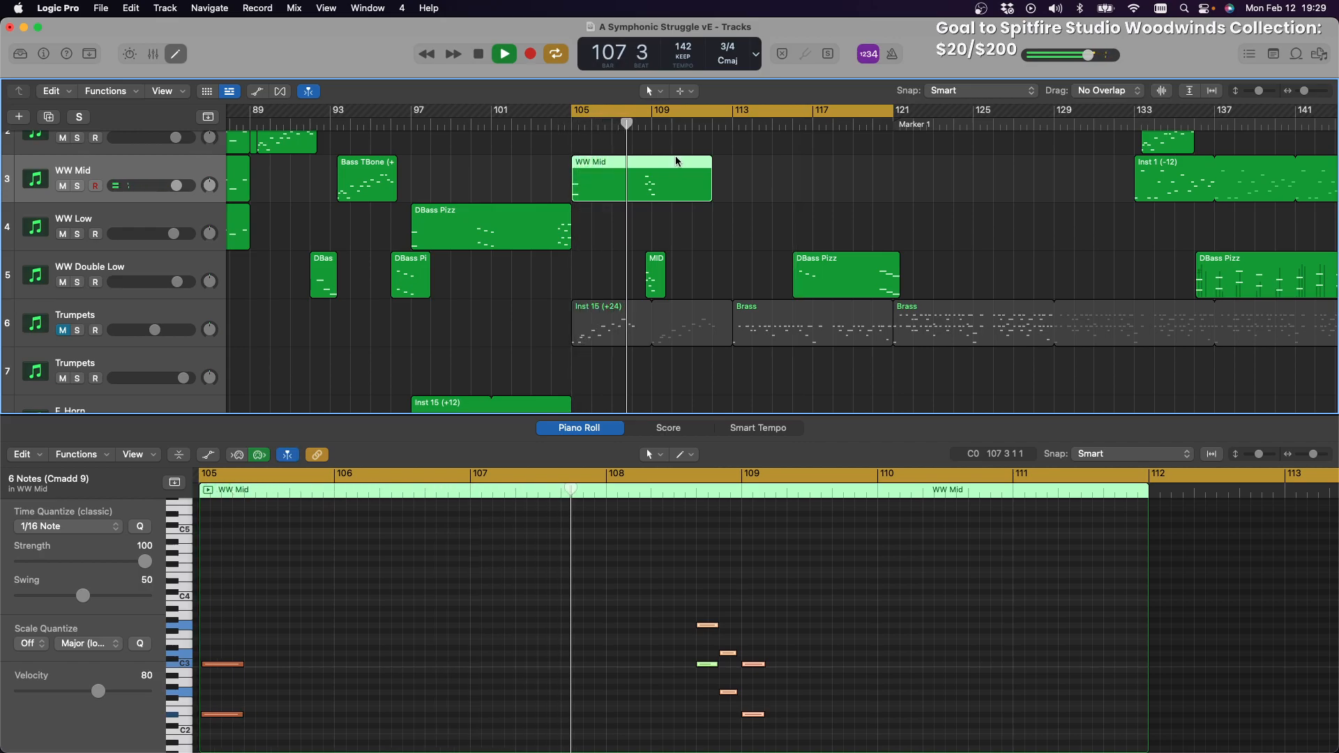
Delete the short MIDI region near bar 109 on Harp track 14
scroll(688, 178, down, 10)
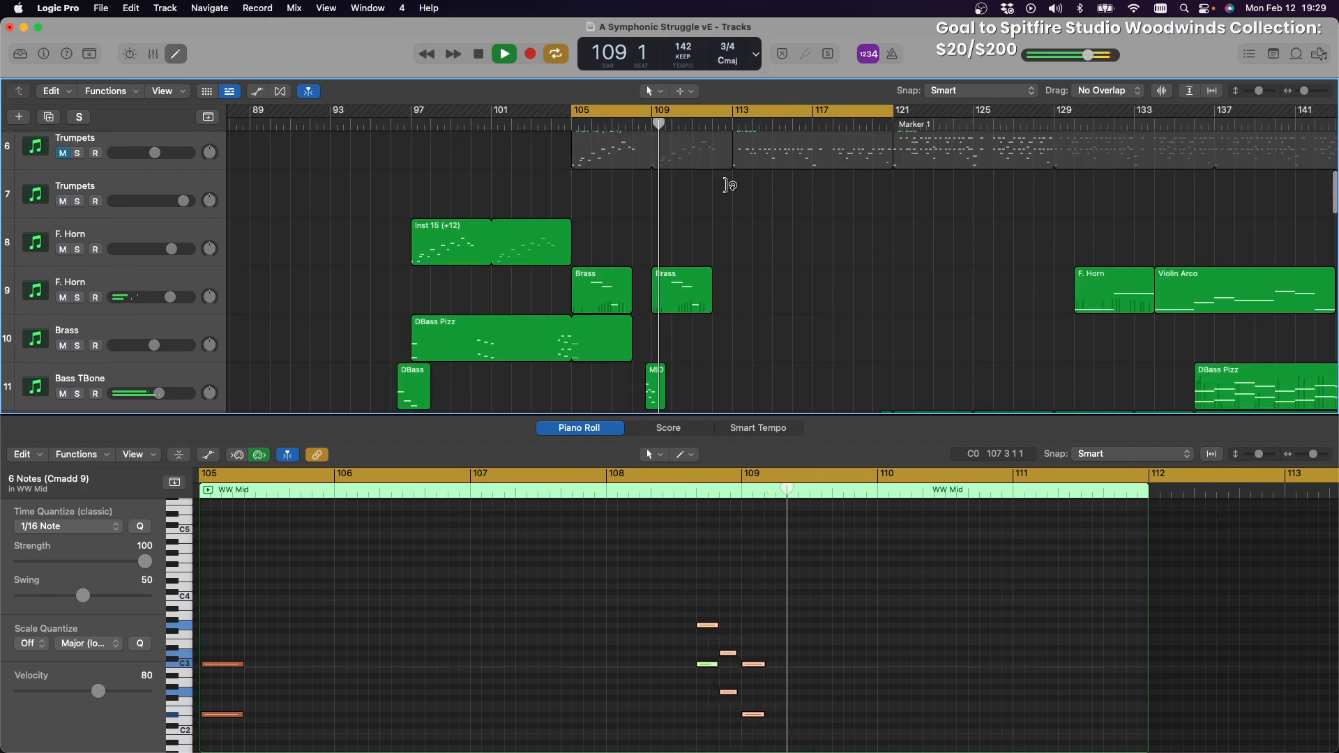
scroll(726, 188, down, 2)
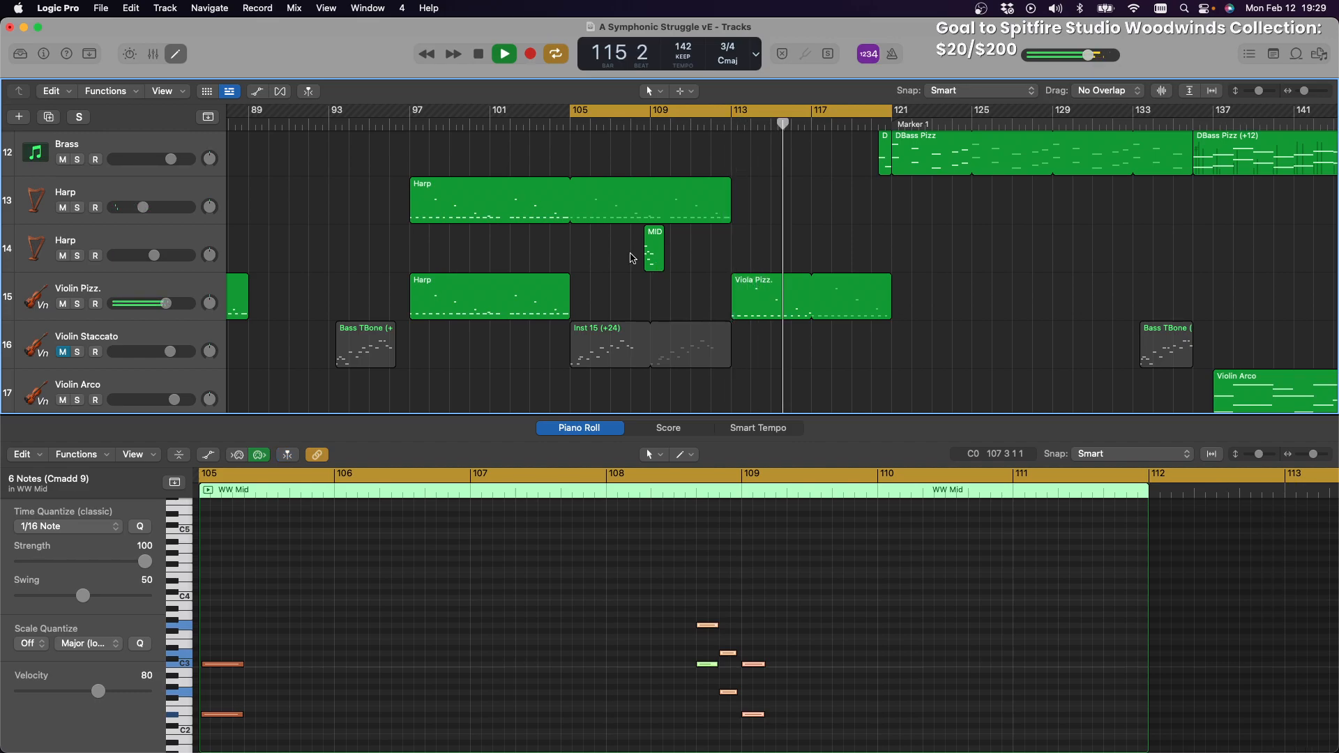
click(653, 246)
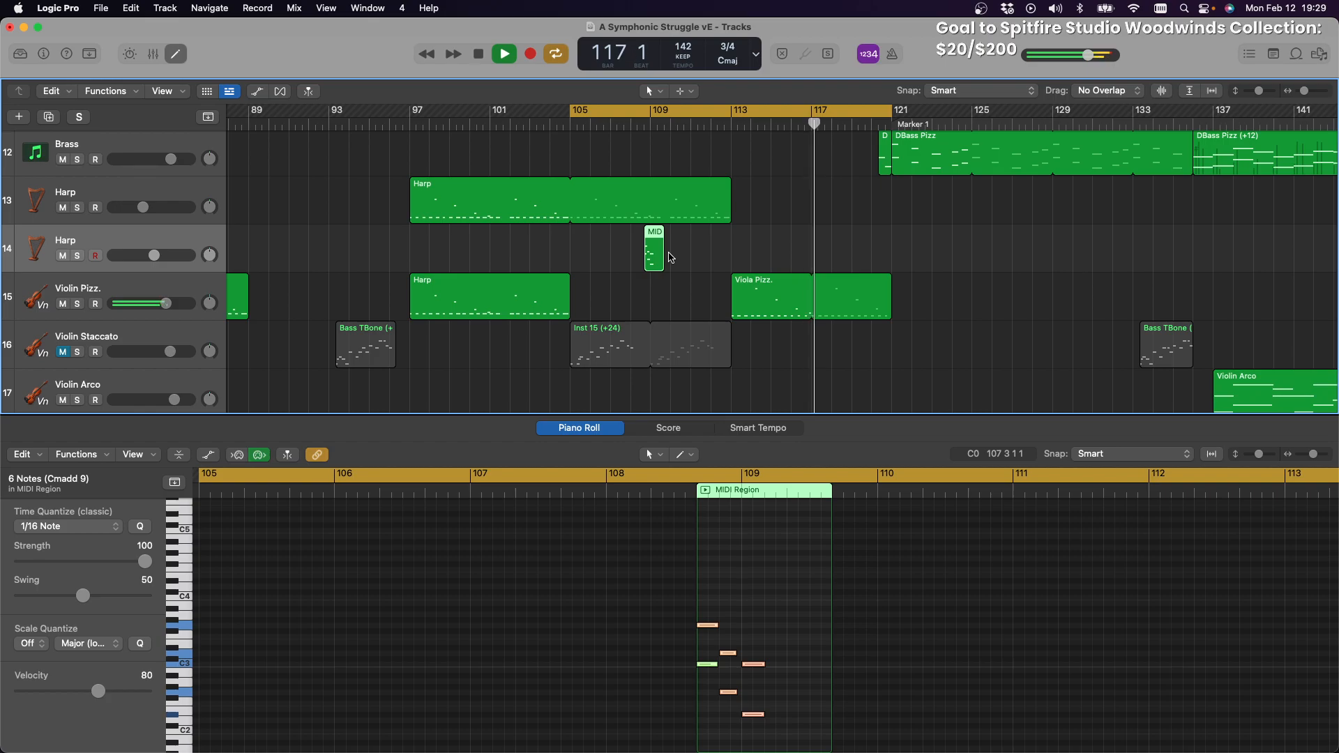
key(Delete)
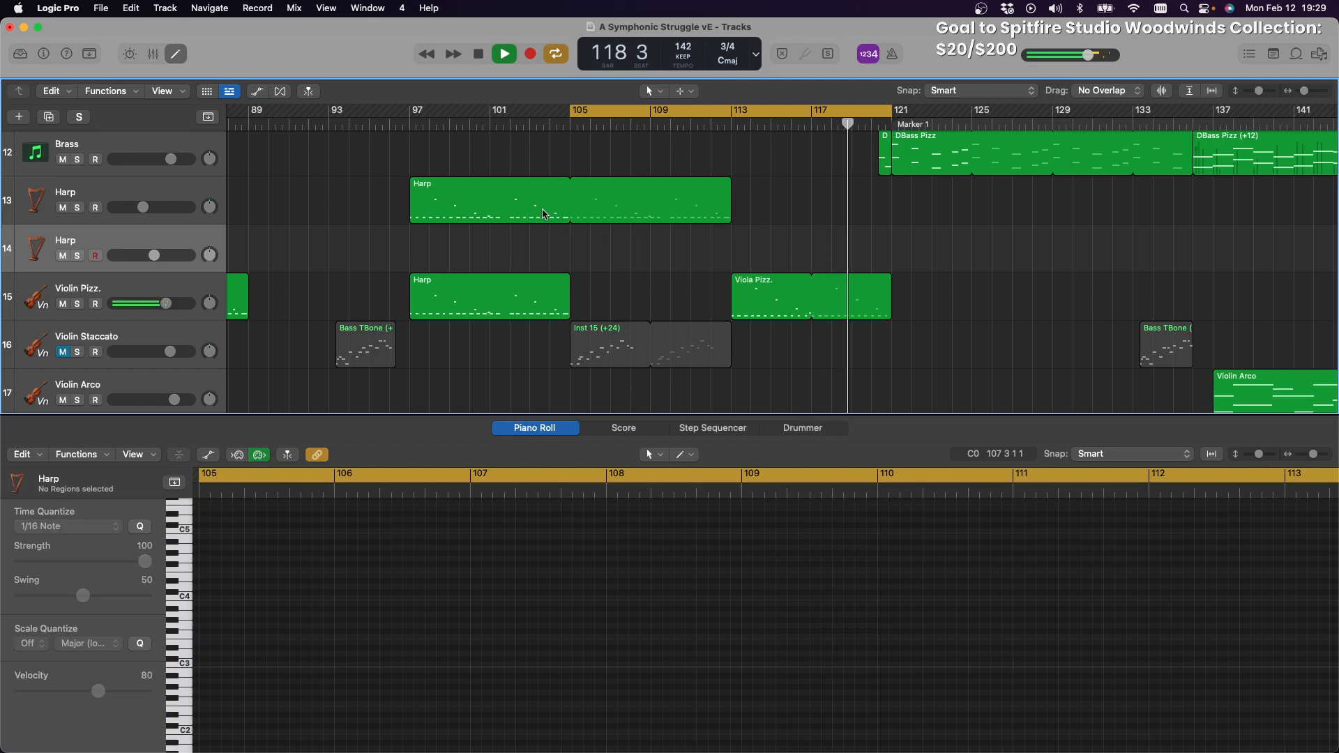
Move the bar 97 Harp region from Harp track 13 to Harp track 14 and play it from bar 97
drag(436, 187, 436, 237)
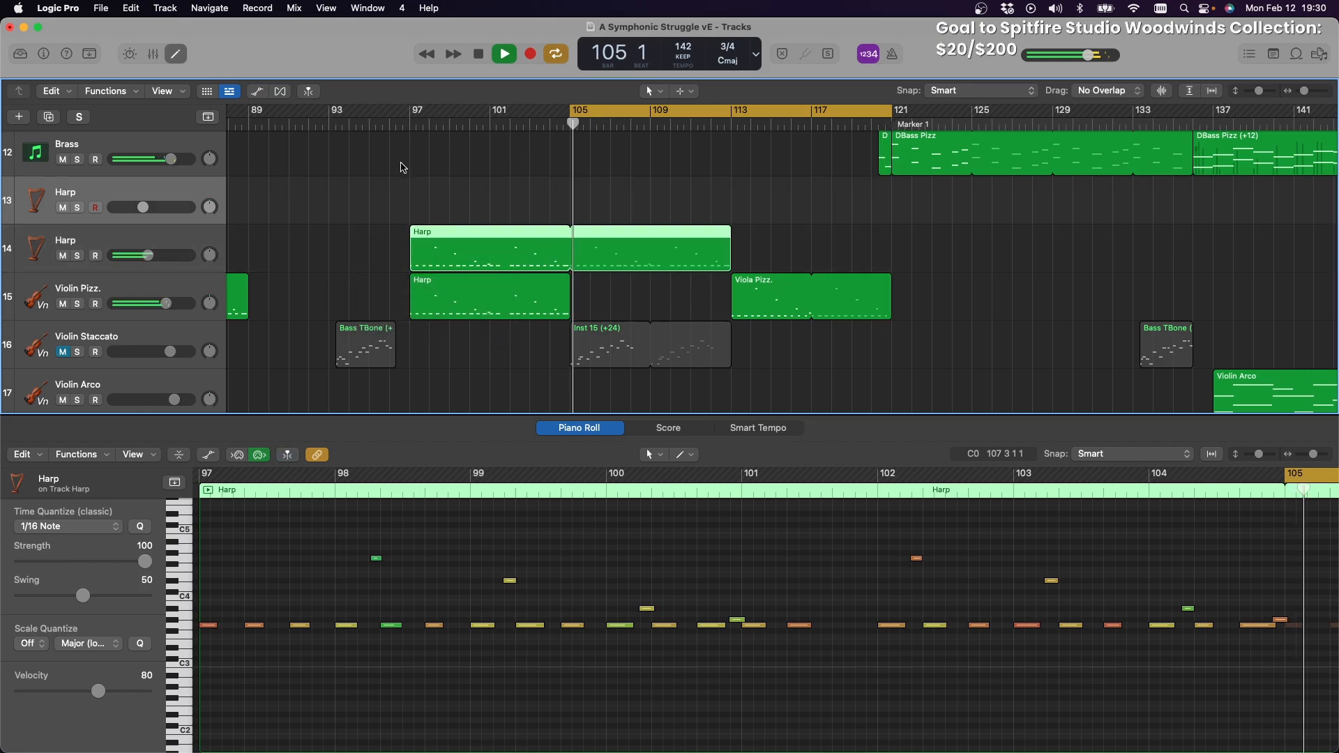
click(412, 122)
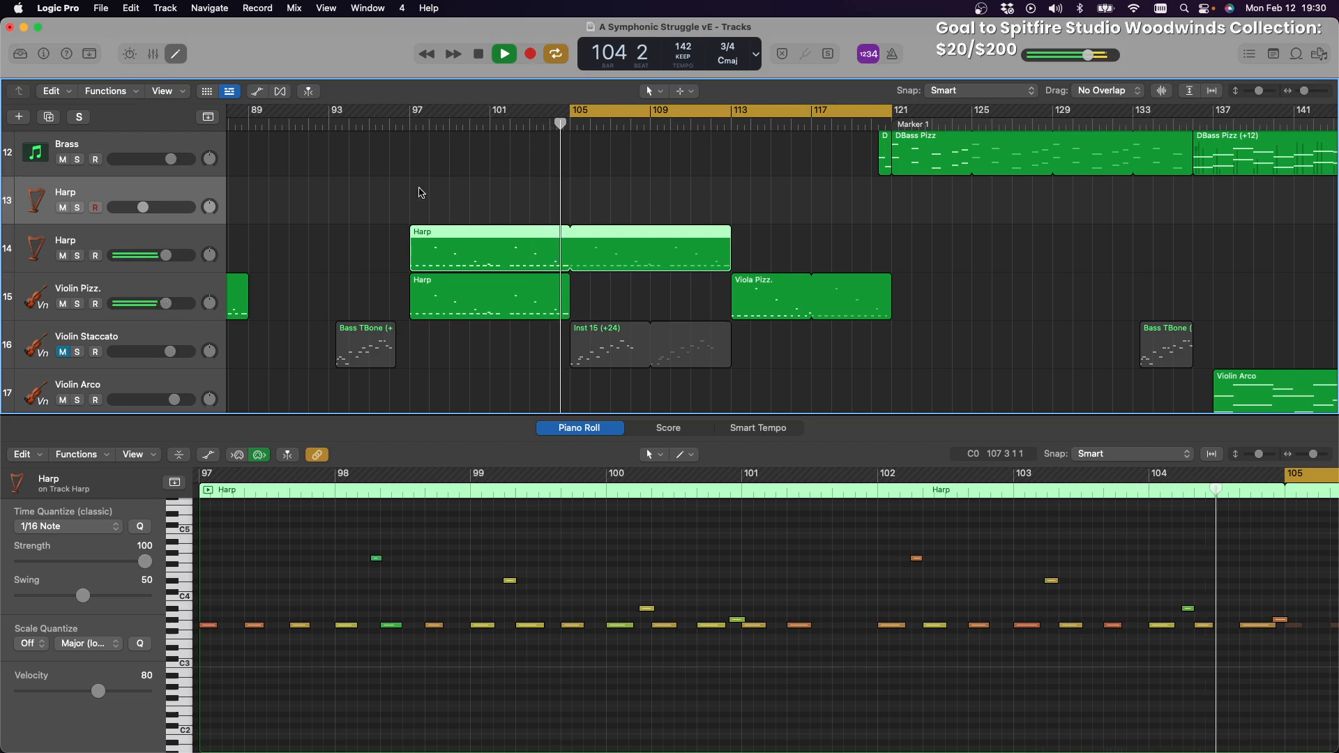
key(space)
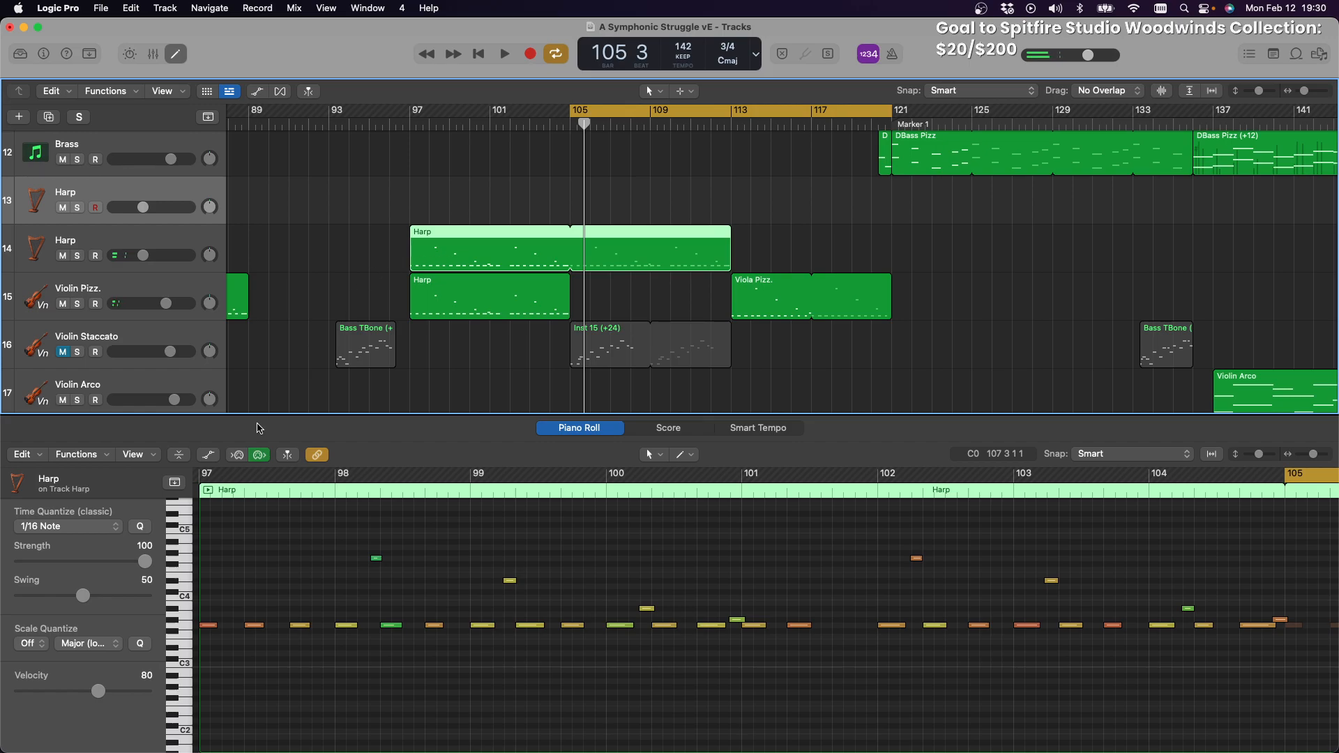
Audition the bar 97 Harp regions on Harp track 14 and Violin Pizz. separately to compare them
click(210, 492)
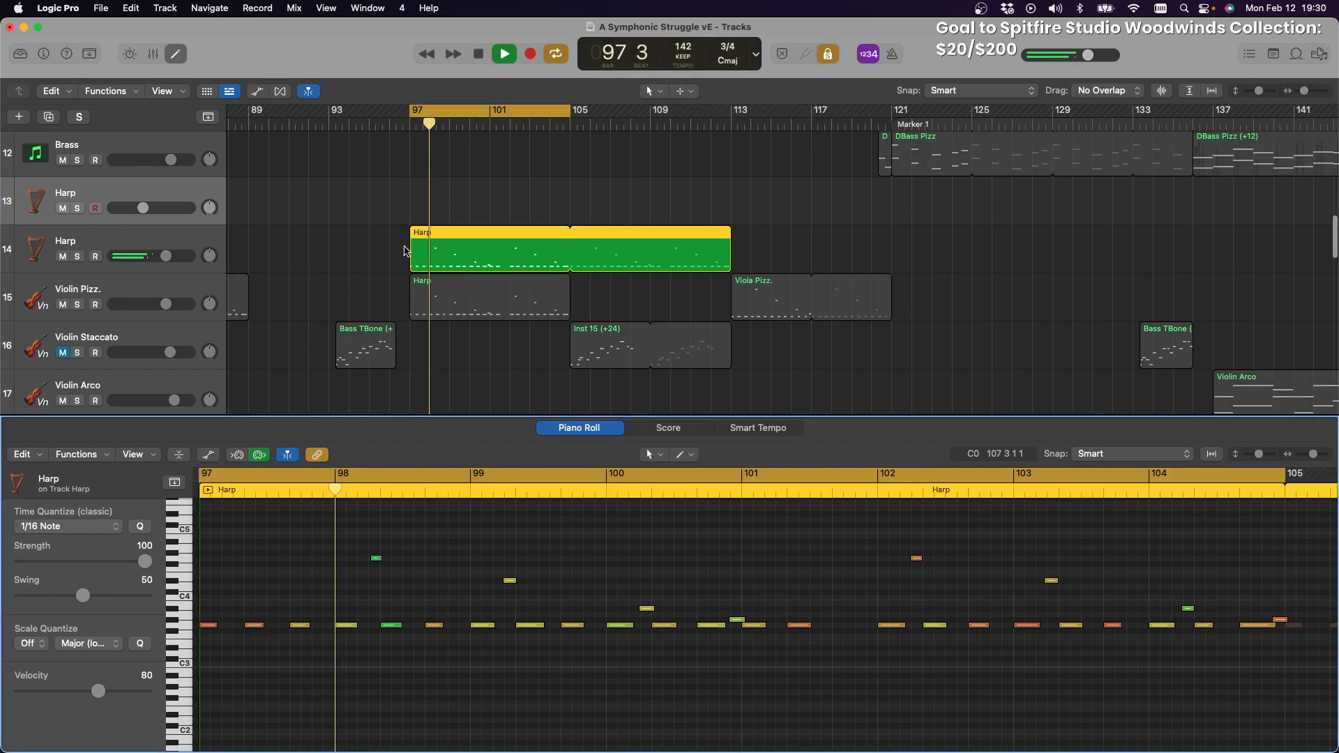
click(440, 296)
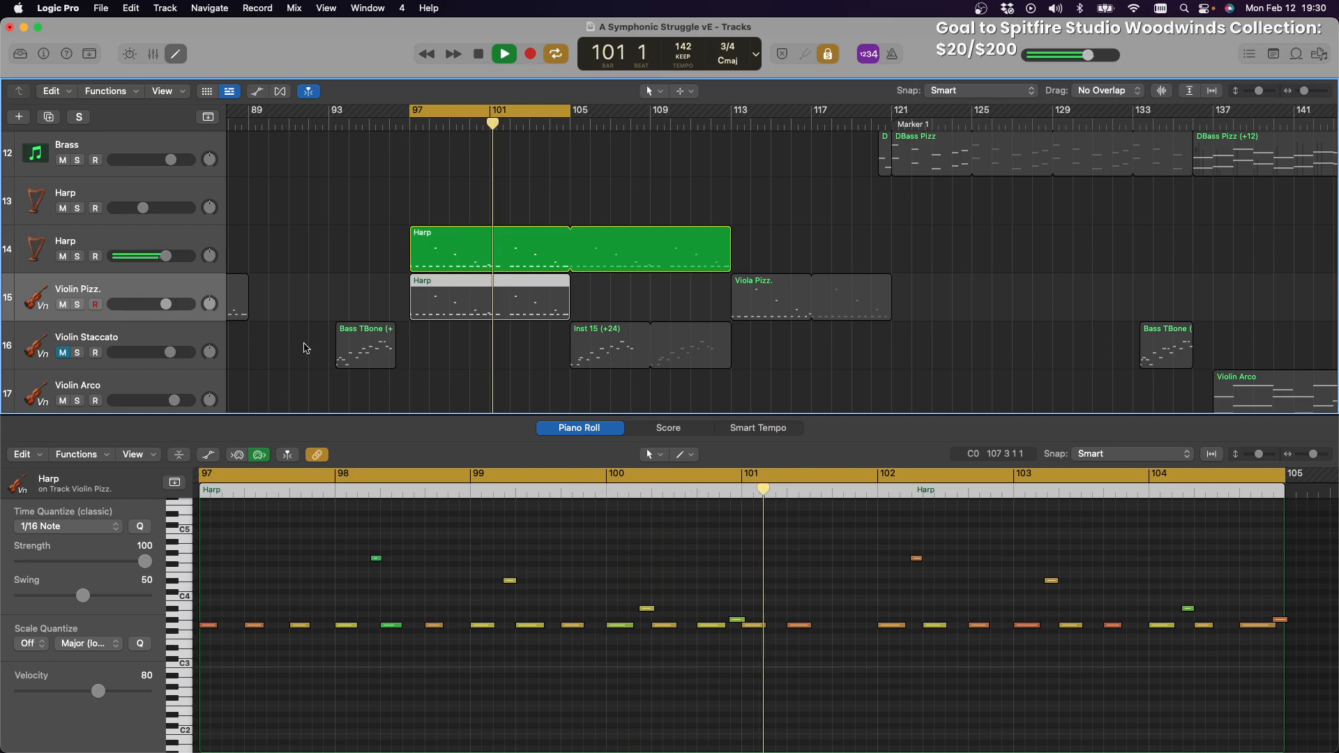
click(504, 55)
click(482, 55)
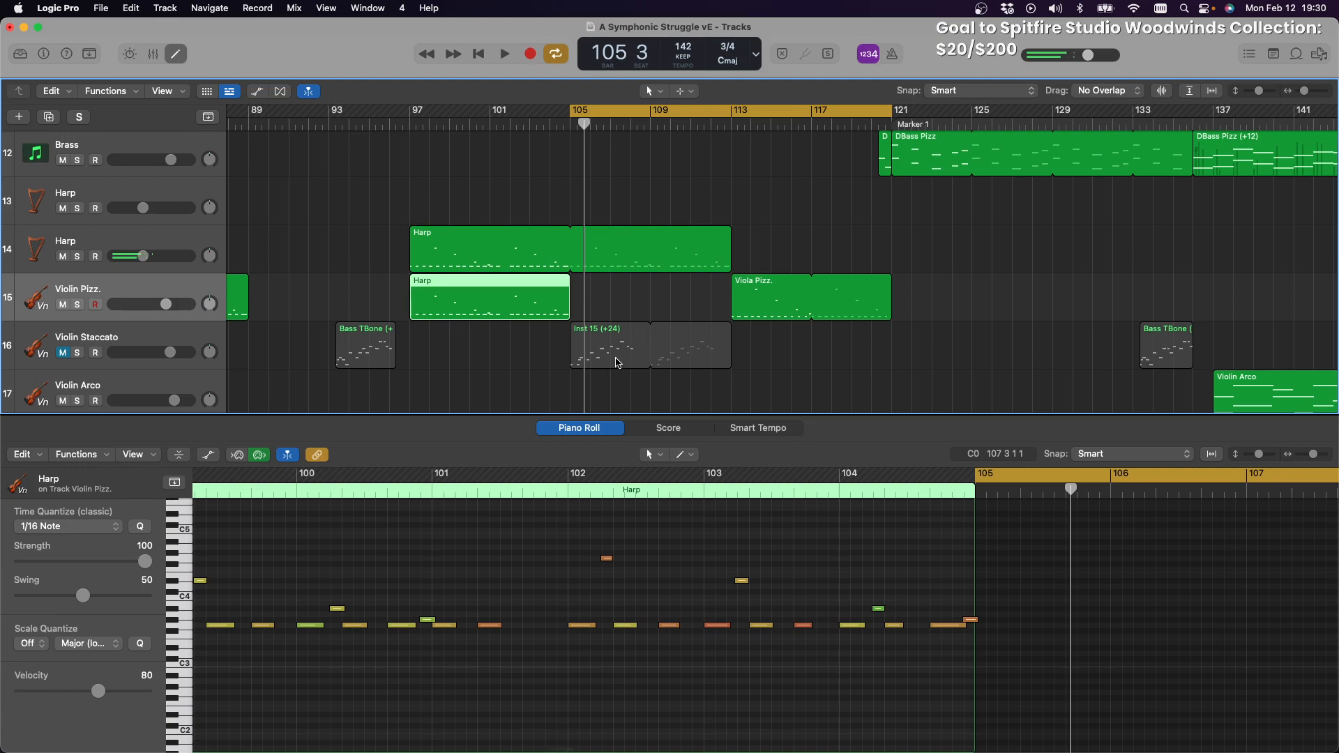
scroll(494, 311, down, 1)
scroll(540, 606, left, 7)
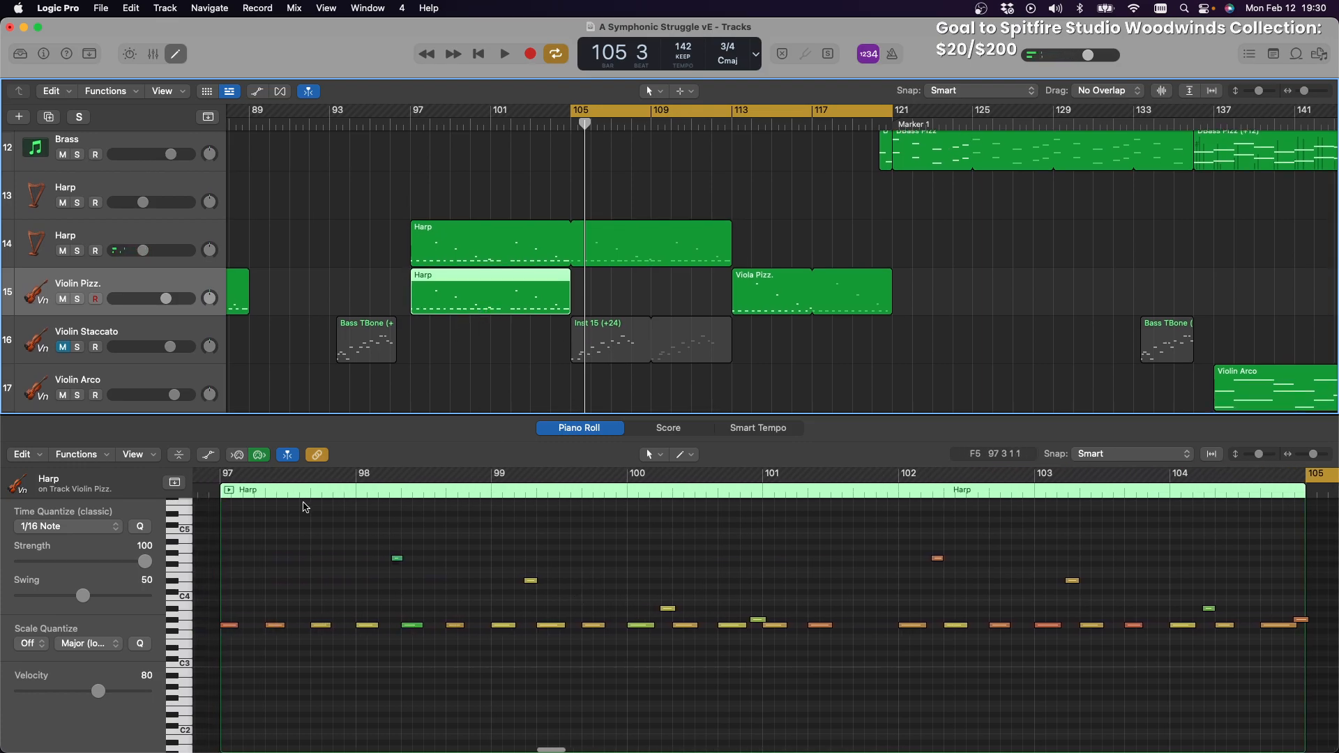
click(230, 495)
click(230, 491)
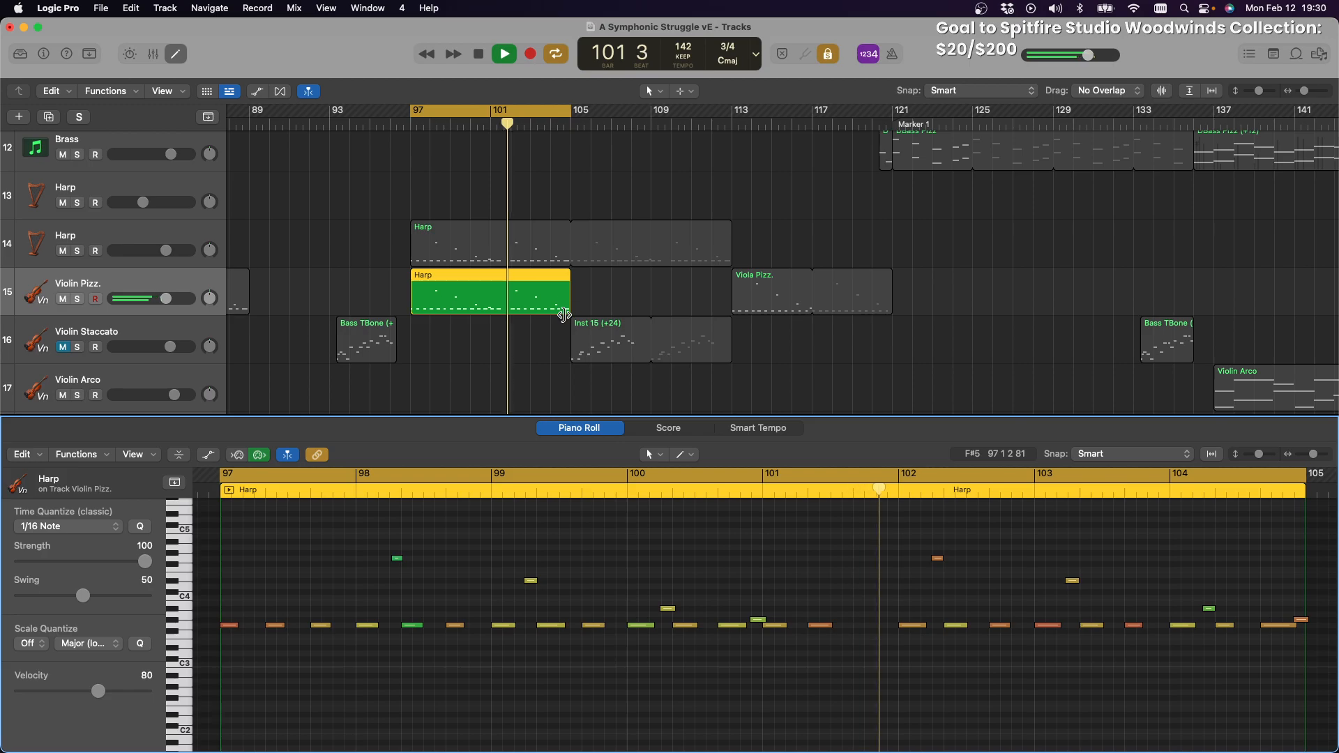
Delete the bar 97 Harp region from Harp track 14 and stop playback
click(476, 231)
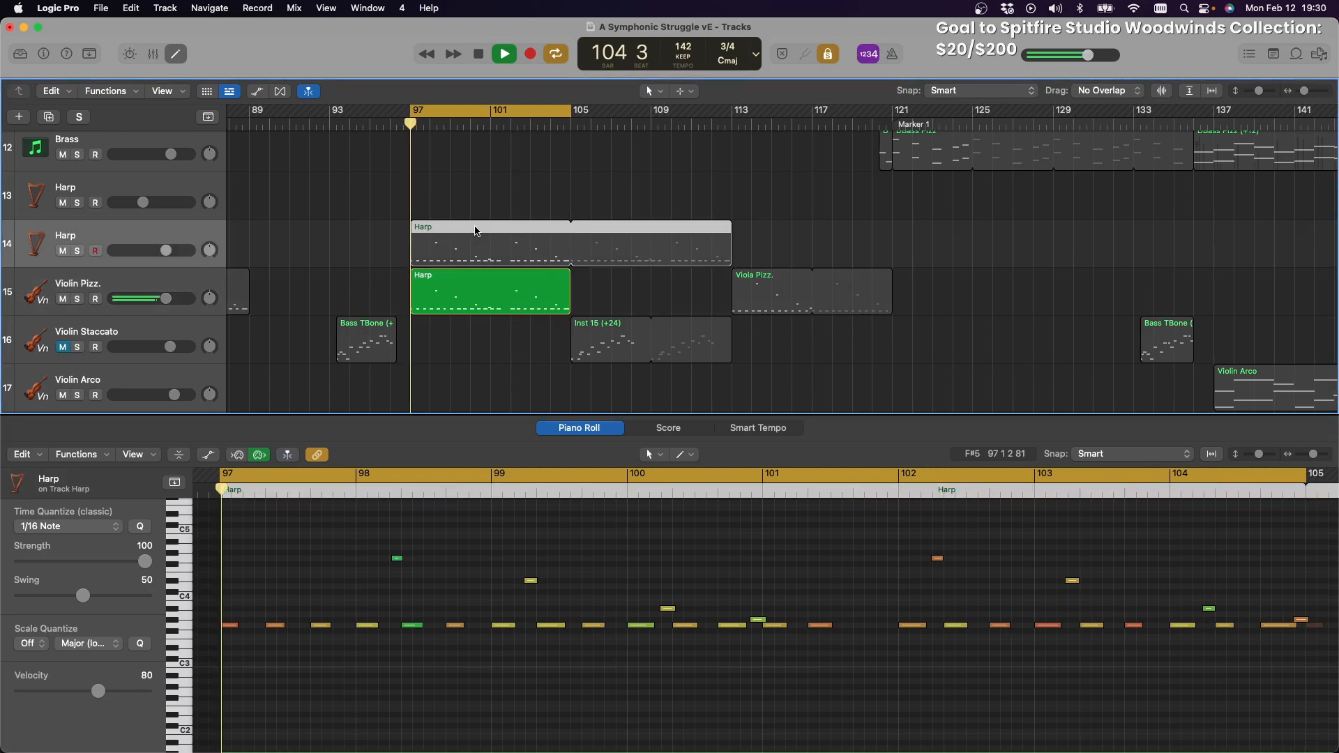
key(Delete)
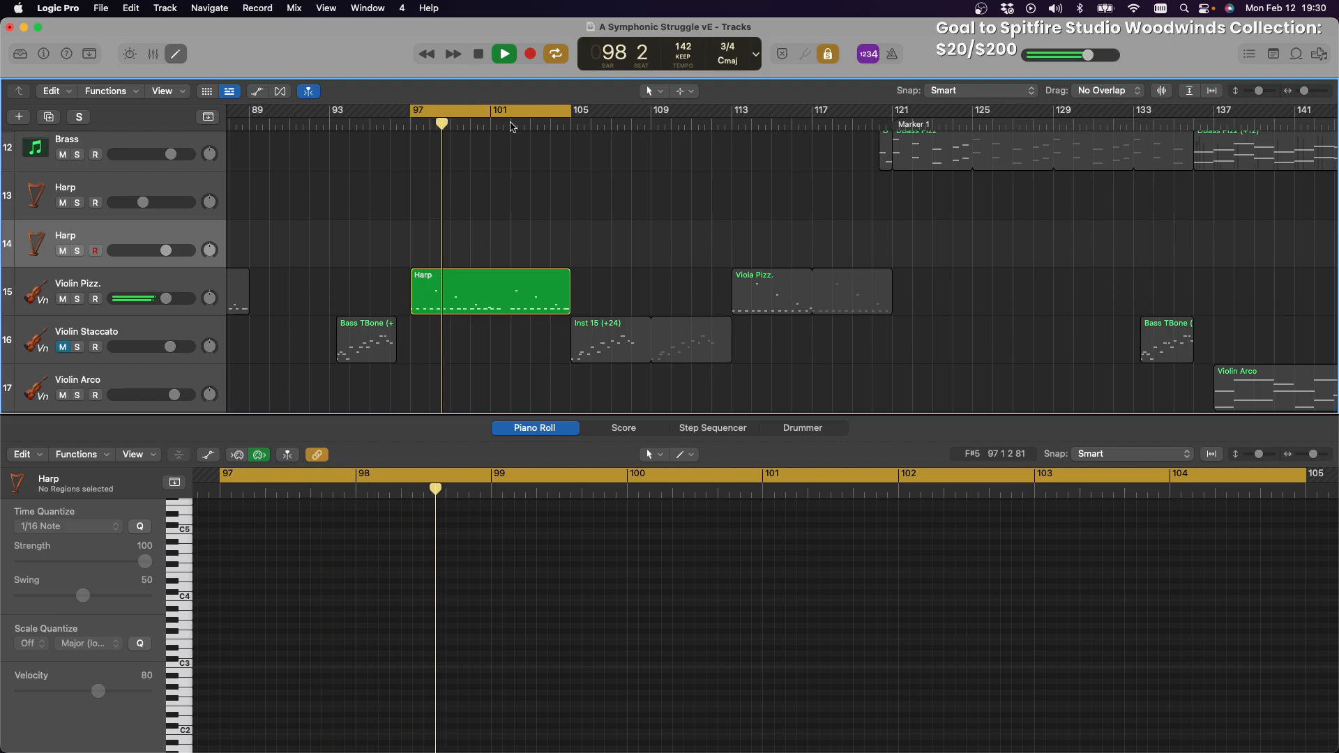
click(479, 55)
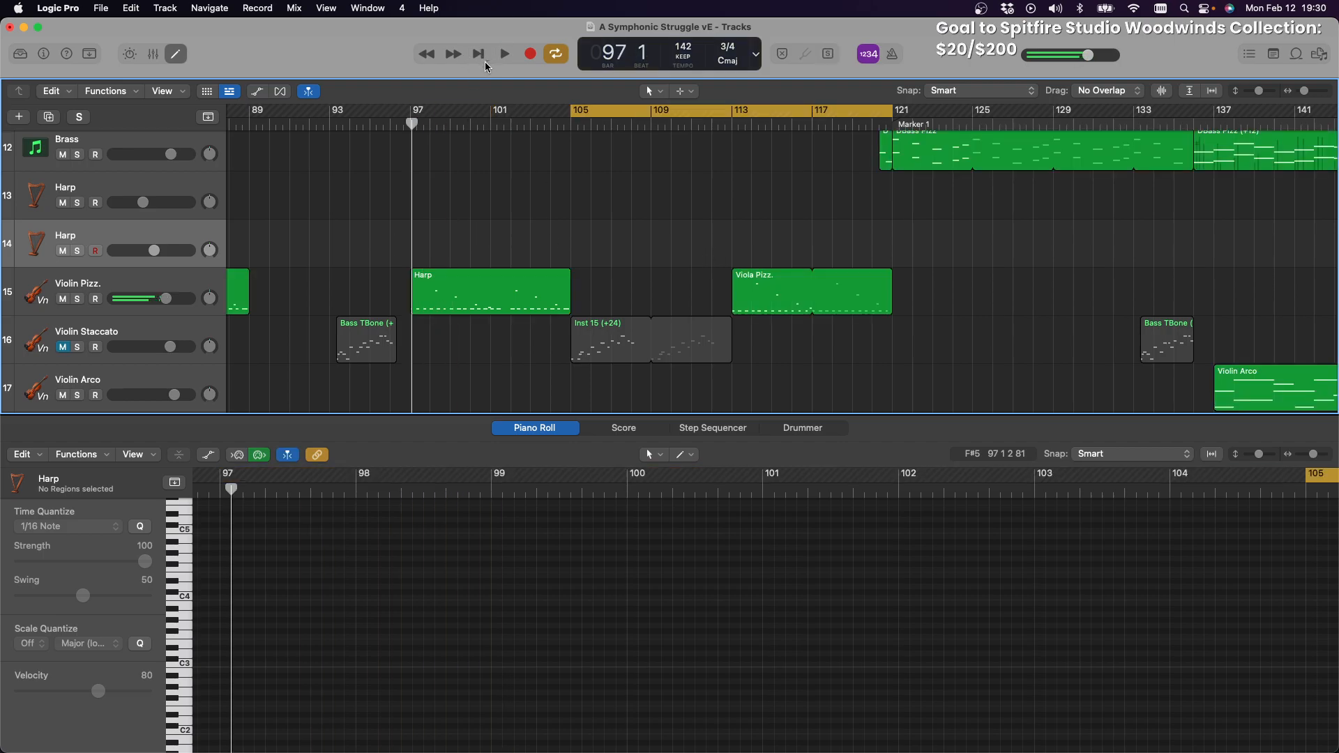
Copy the bar 113 Viola Pizz. region from the Violin Pizz. track to Harp track 14 at bar 97
click(818, 301)
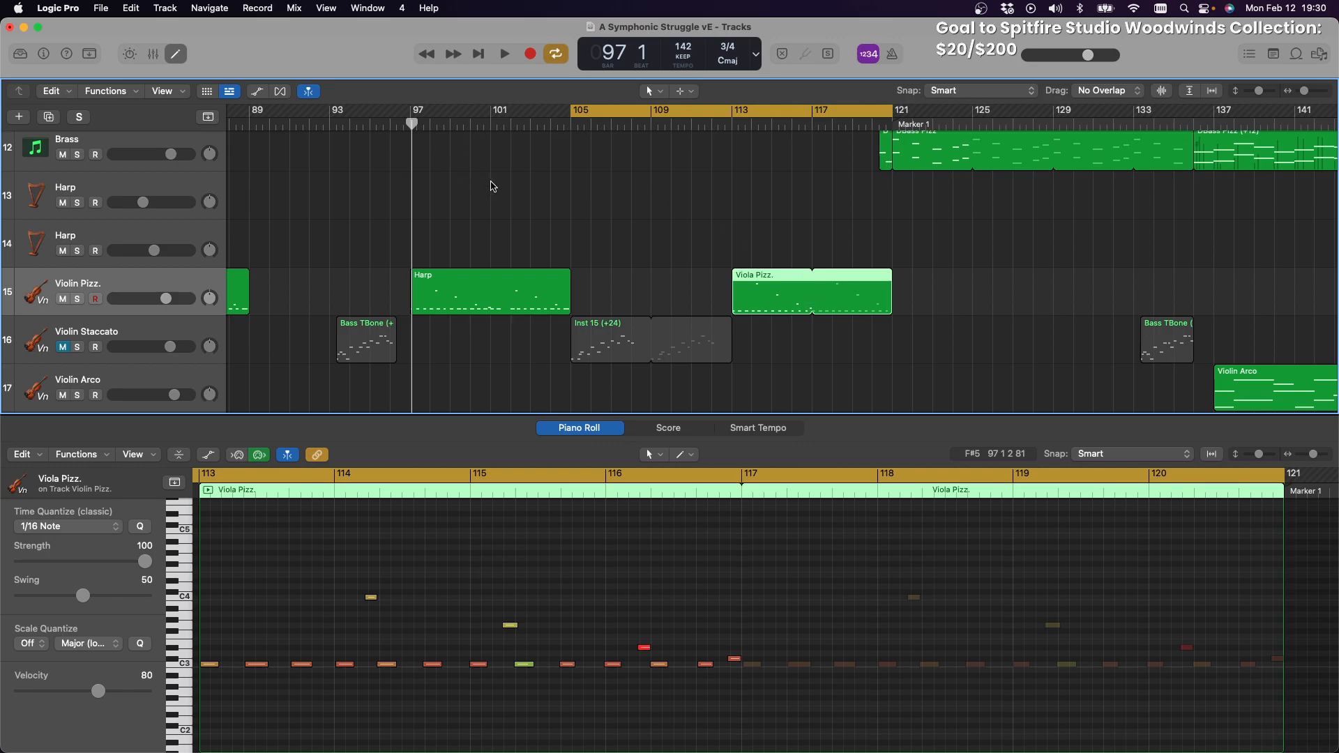
click(410, 123)
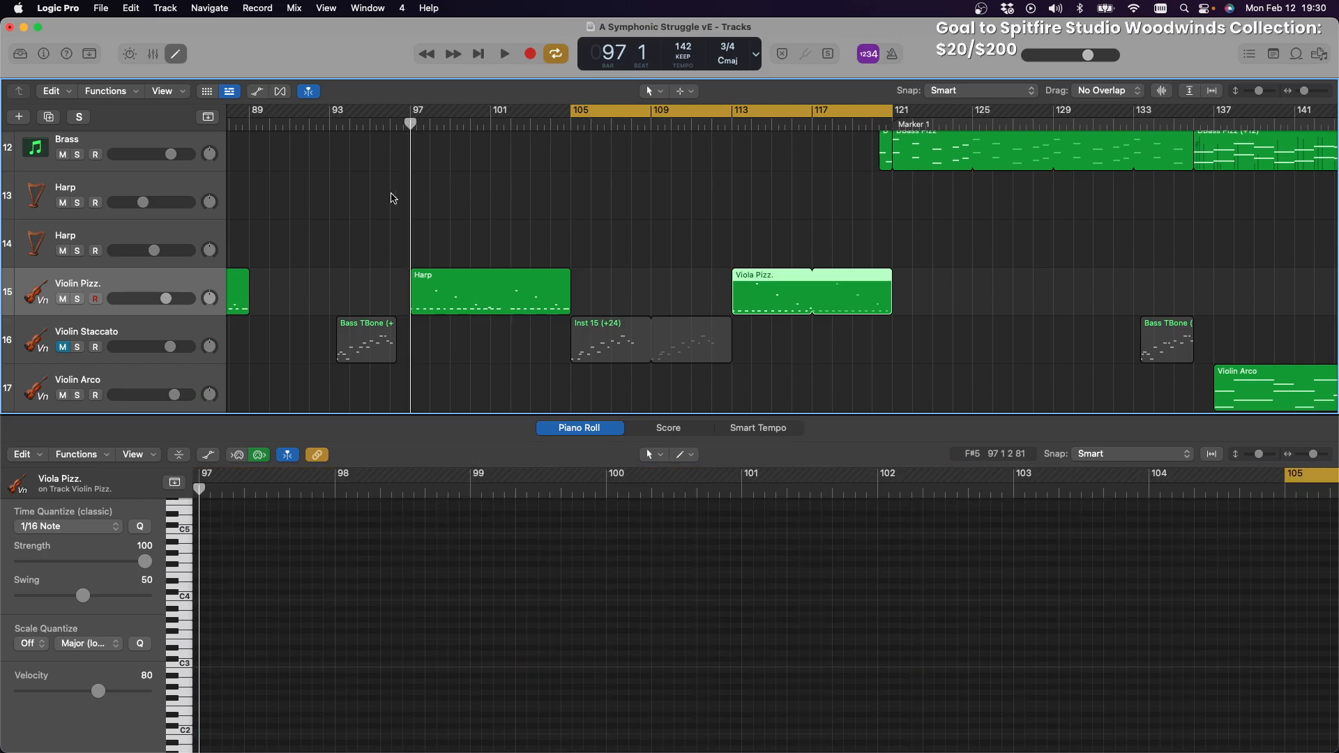
click(385, 123)
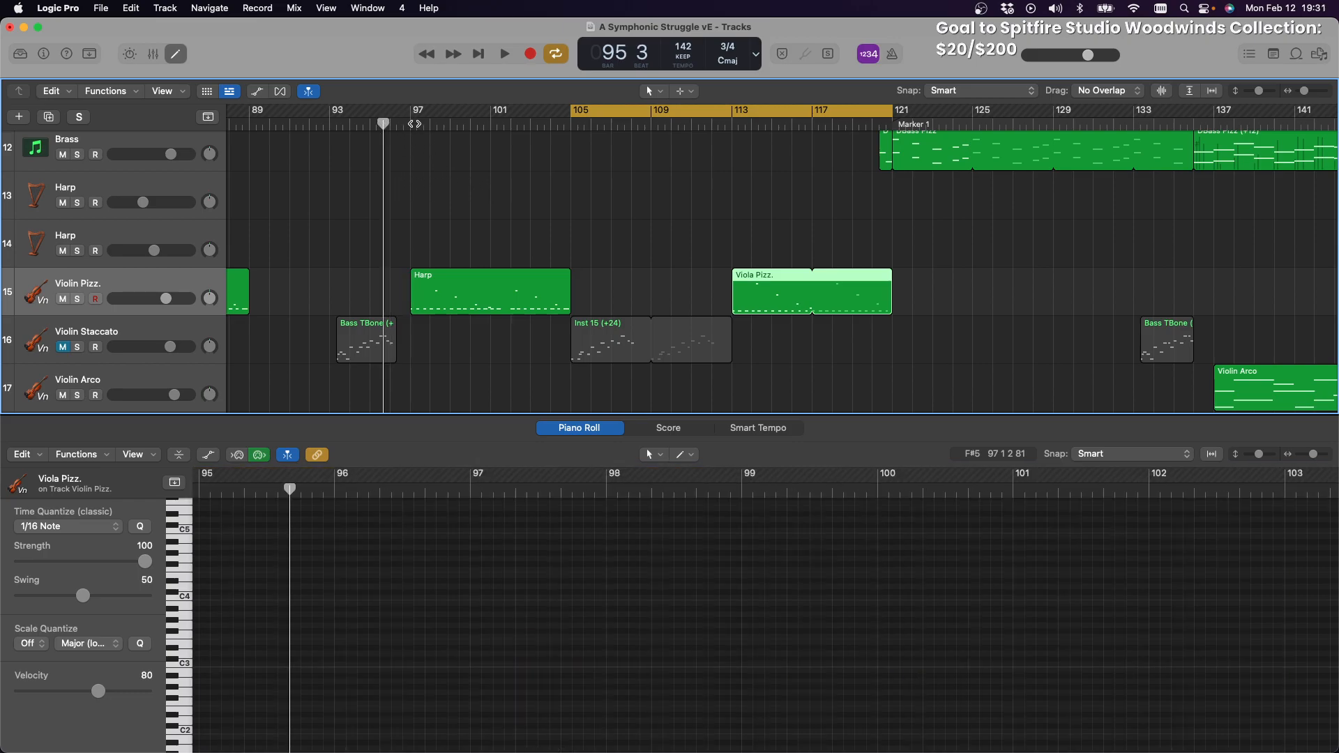
click(413, 123)
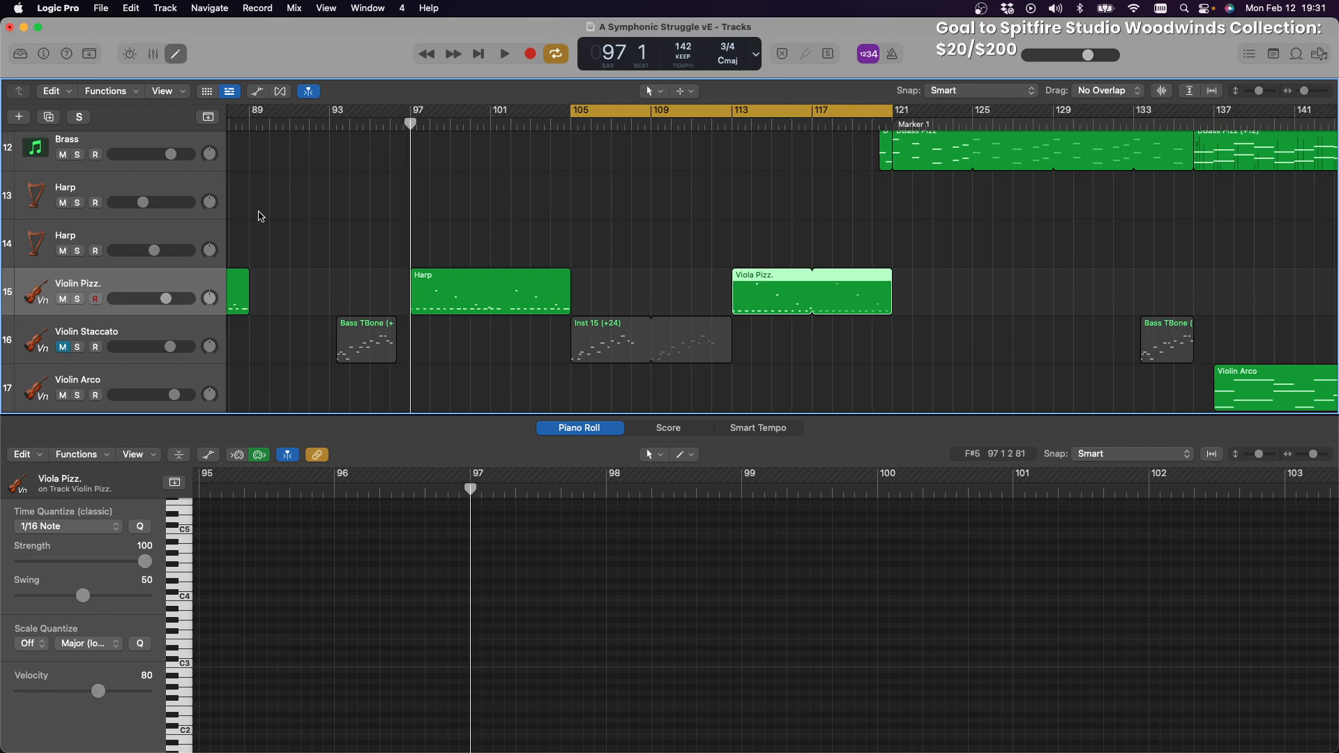
click(120, 231)
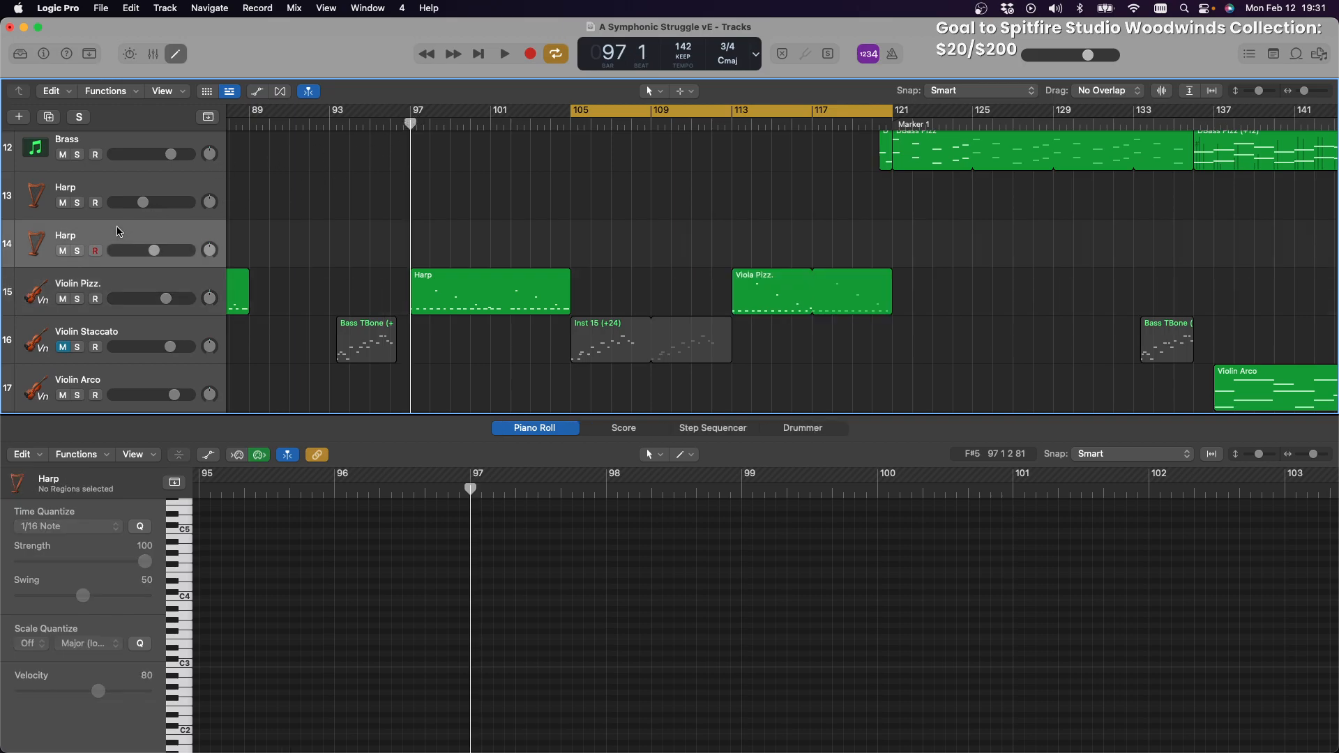
key(super+v)
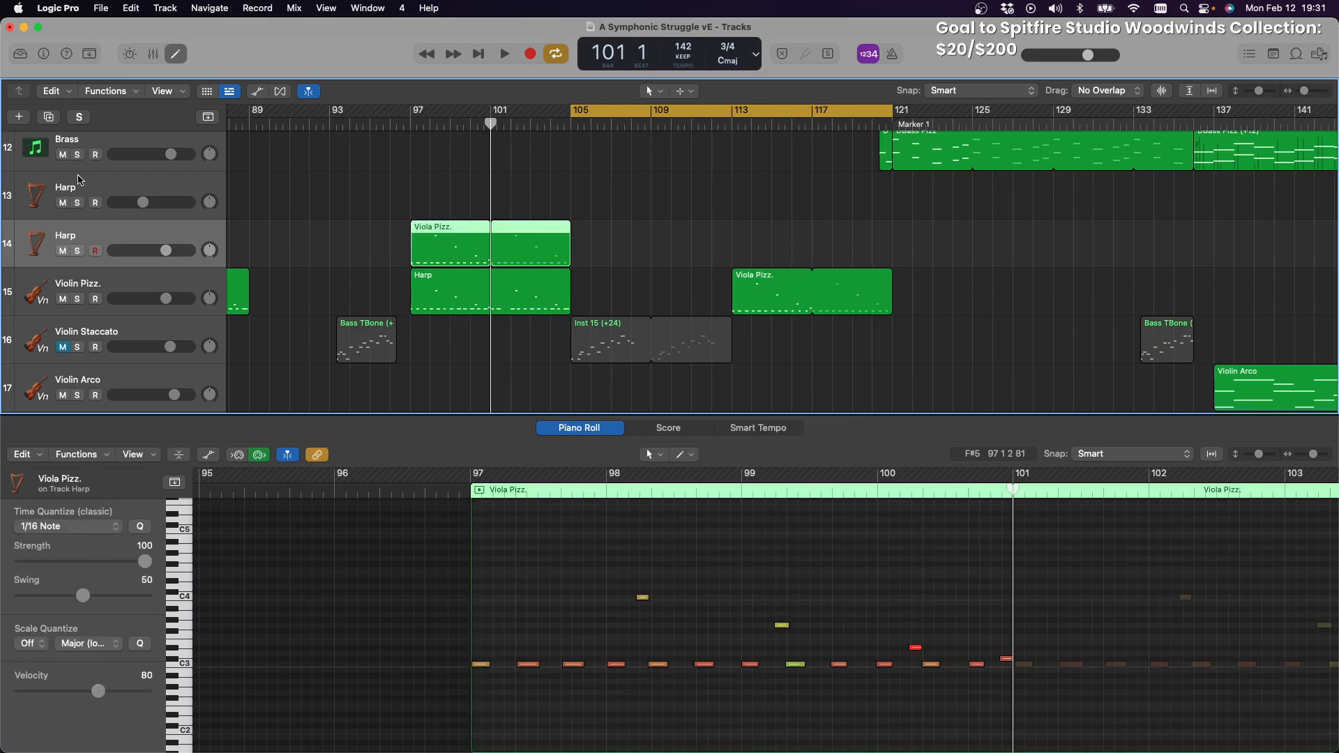
Solo the Violin Pizz. track, set the playhead to bar 97 and start playback
click(78, 299)
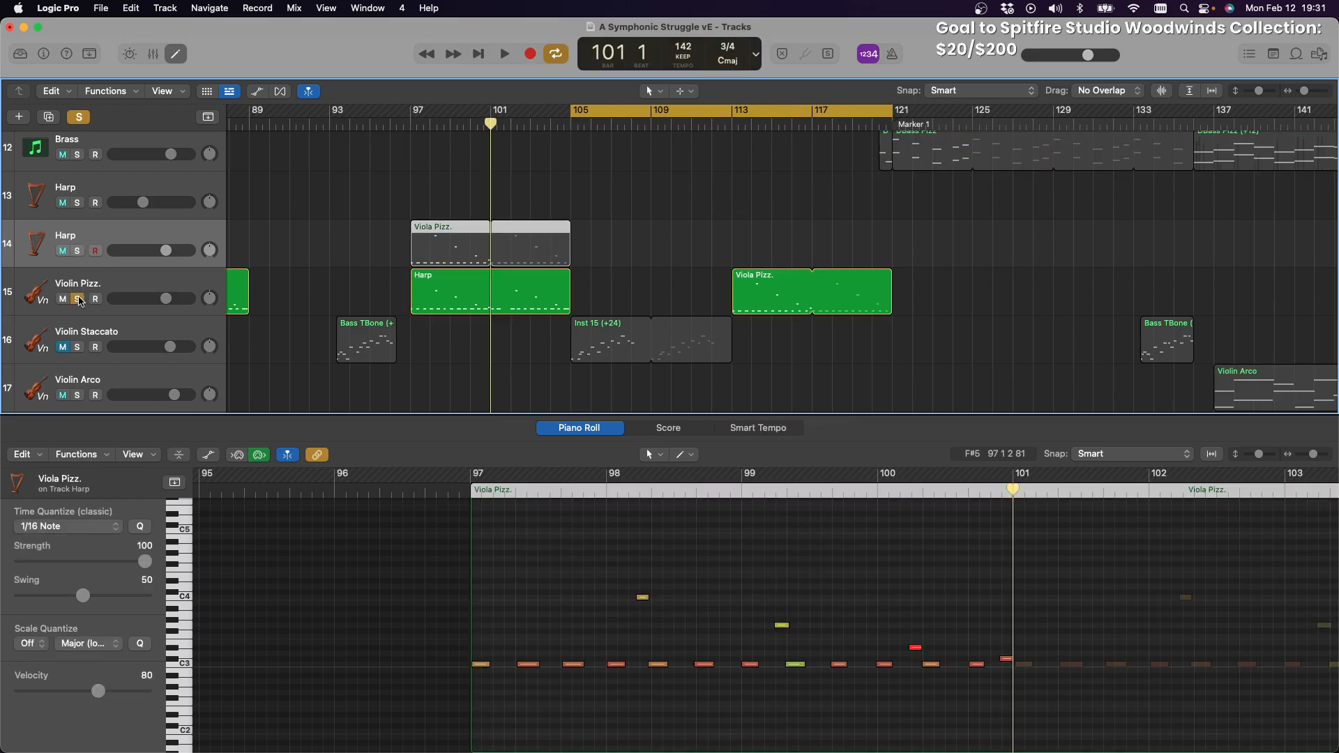
click(410, 128)
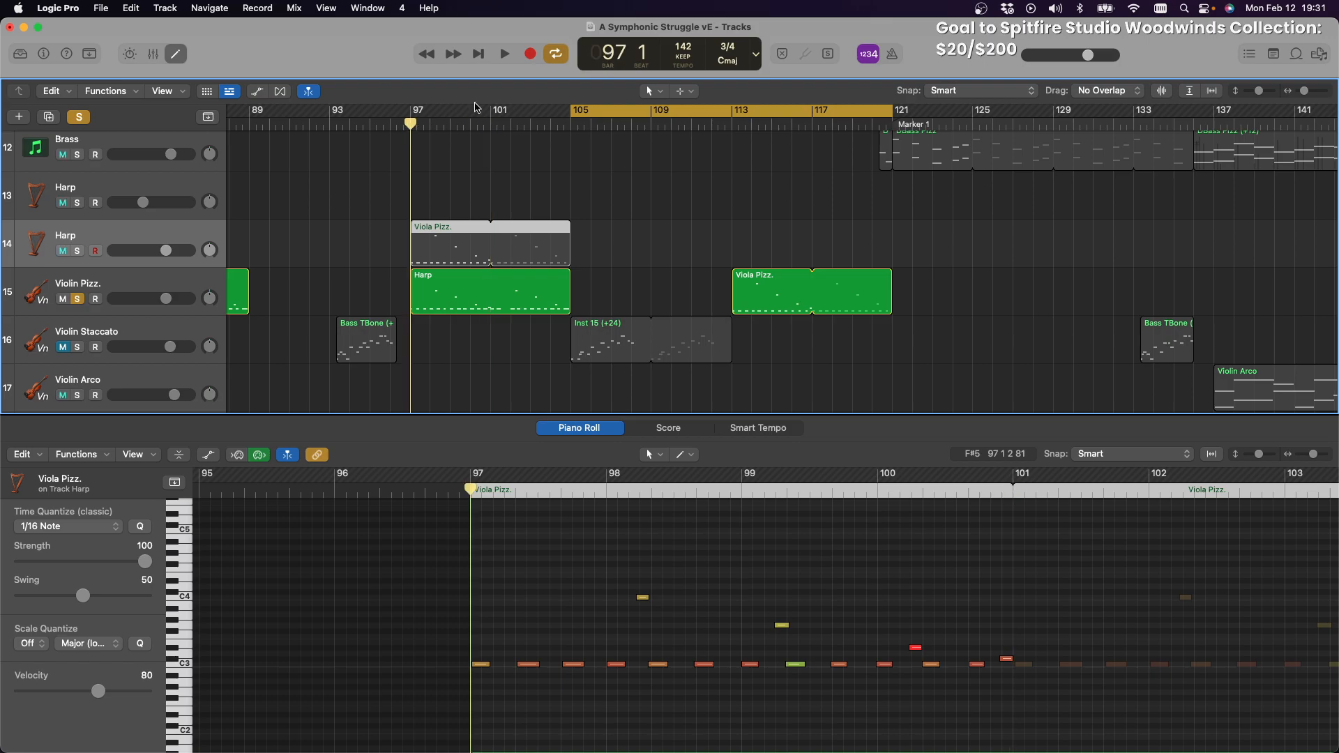
click(514, 58)
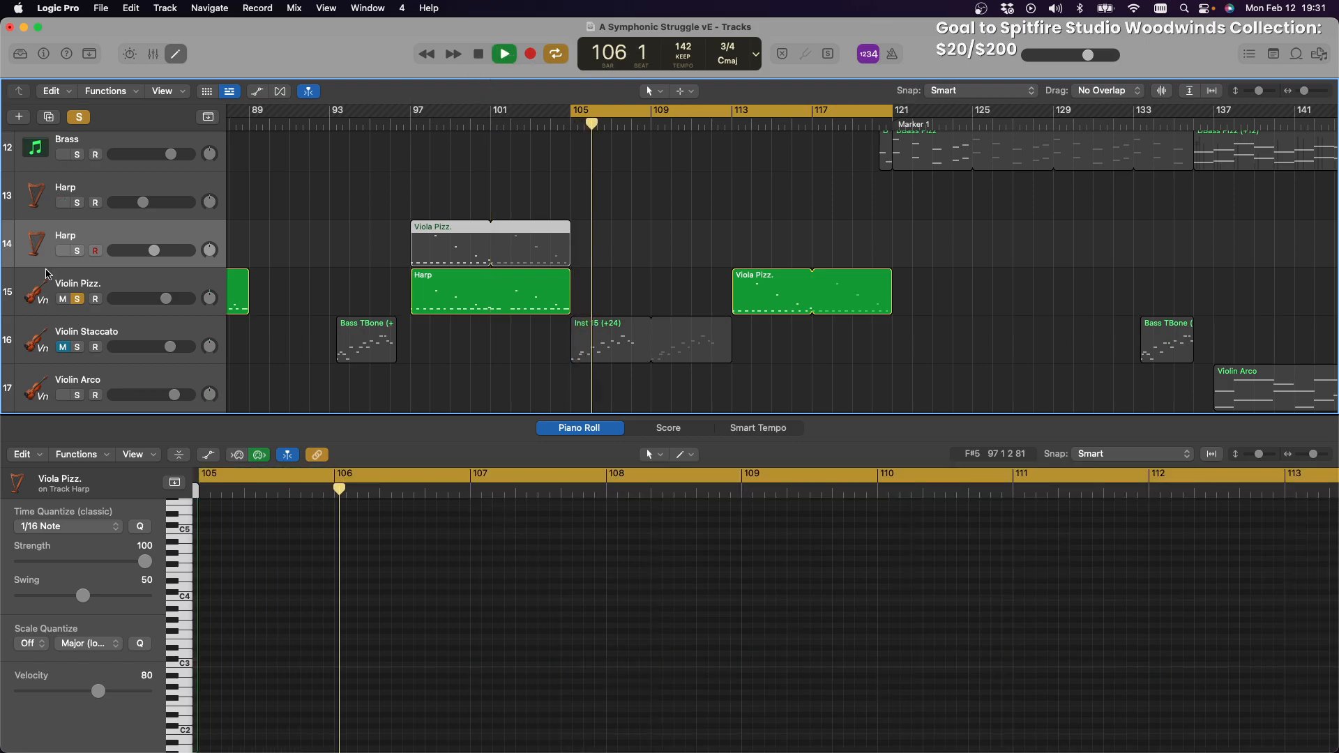
Unsolo the Violin Pizz. track and unmute Violin Staccato while auditioning the arrangement from bar 97
click(79, 299)
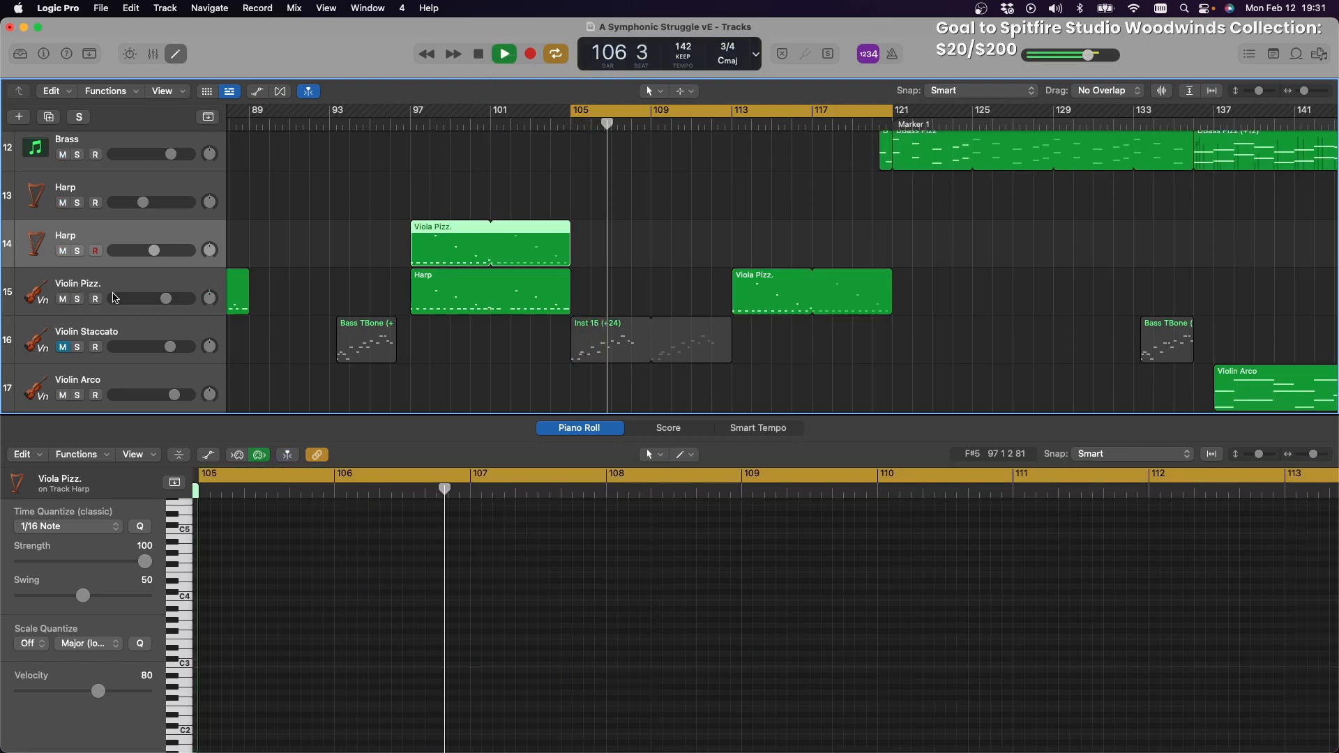
click(410, 123)
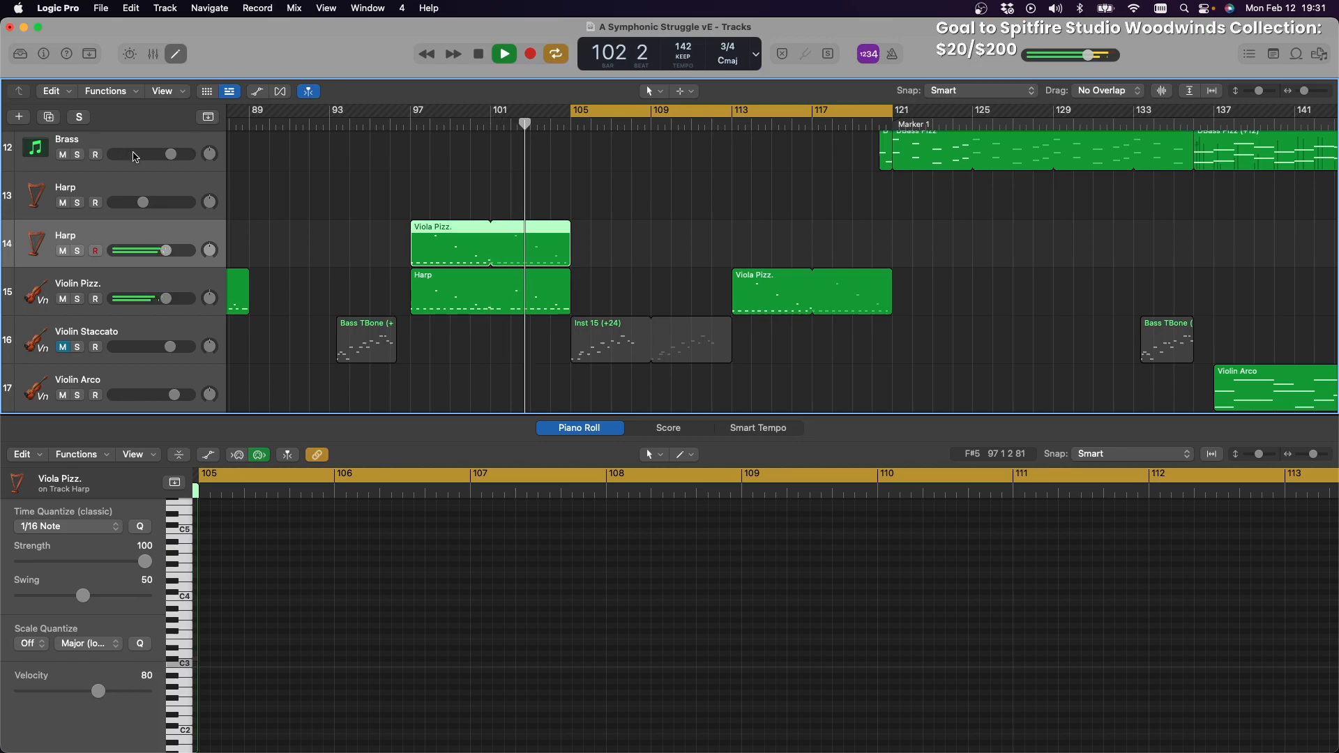
click(63, 349)
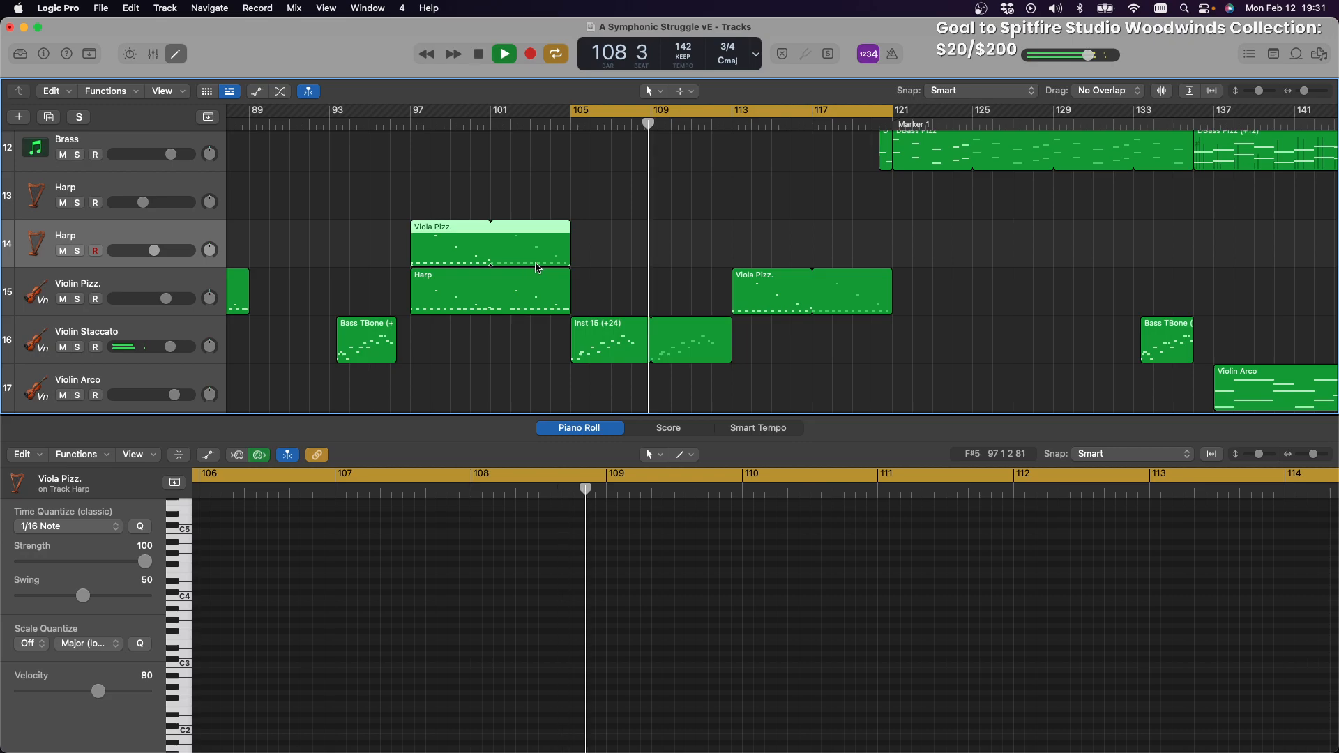
click(62, 349)
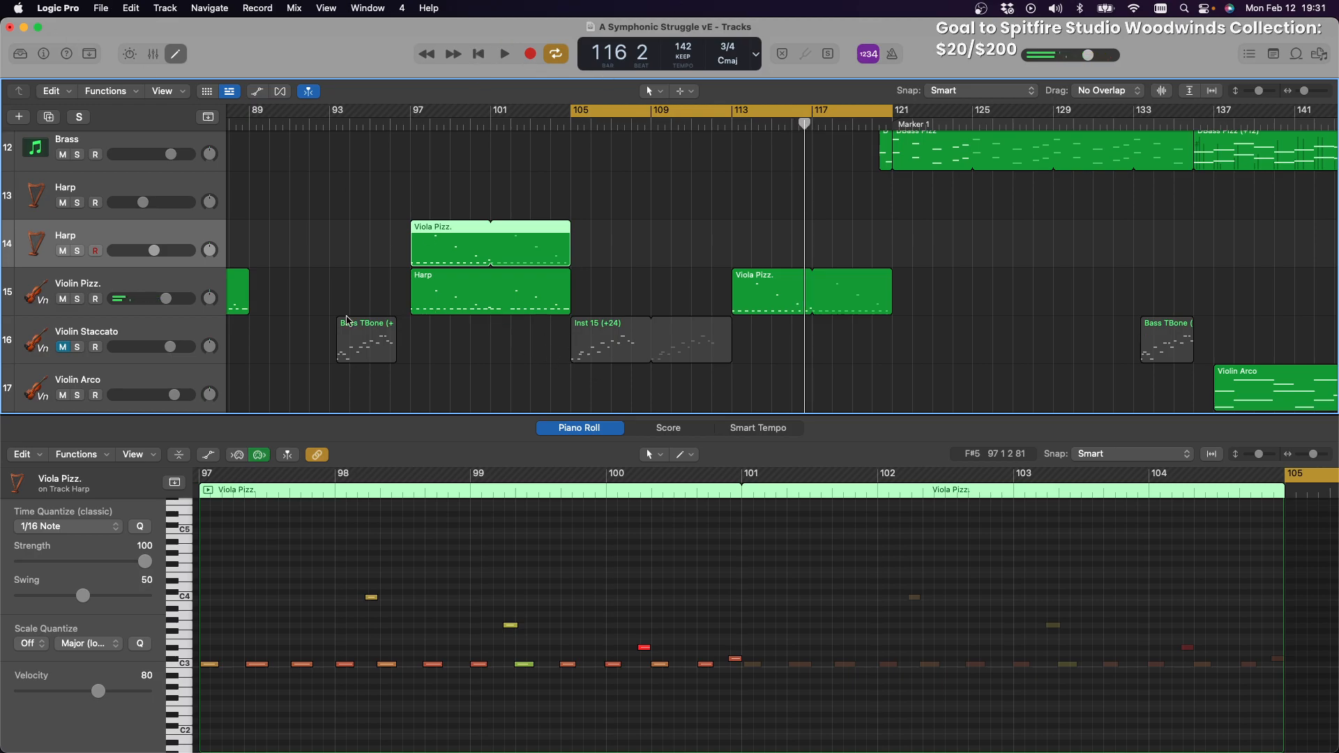
click(63, 347)
Review the brass, woodwind and string regions around bars 85 to 141, and play the cycle section from bar 105
scroll(466, 321, up, 10)
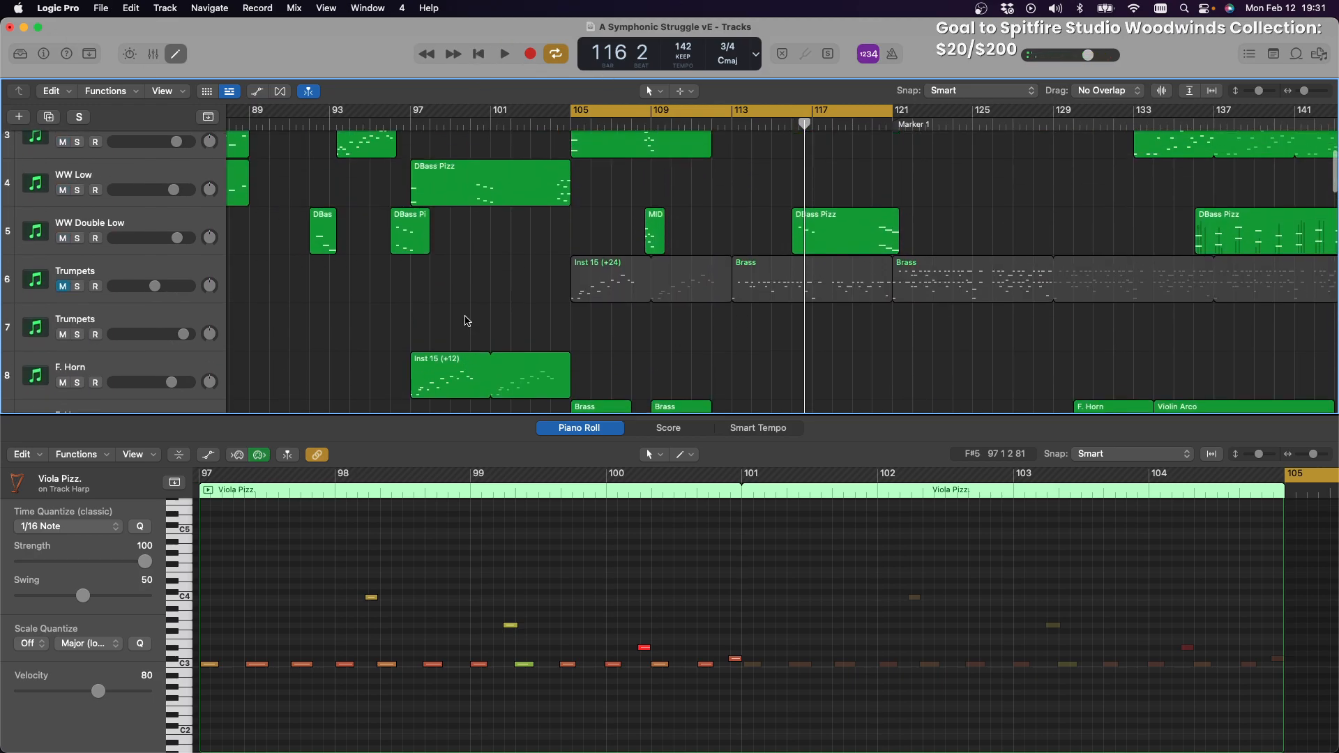
scroll(467, 321, down, 20)
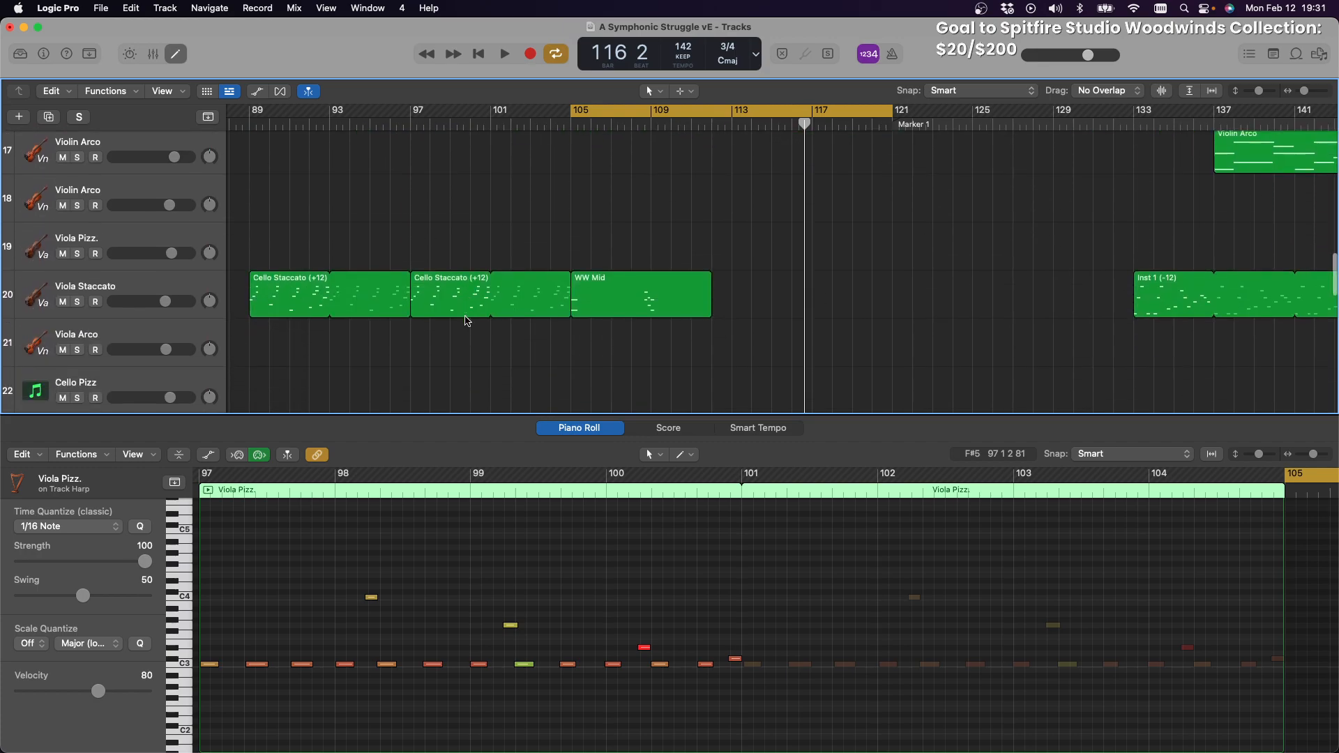
scroll(467, 321, up, 10)
scroll(467, 321, right, 2)
scroll(467, 321, left, 3)
scroll(467, 321, up, 5)
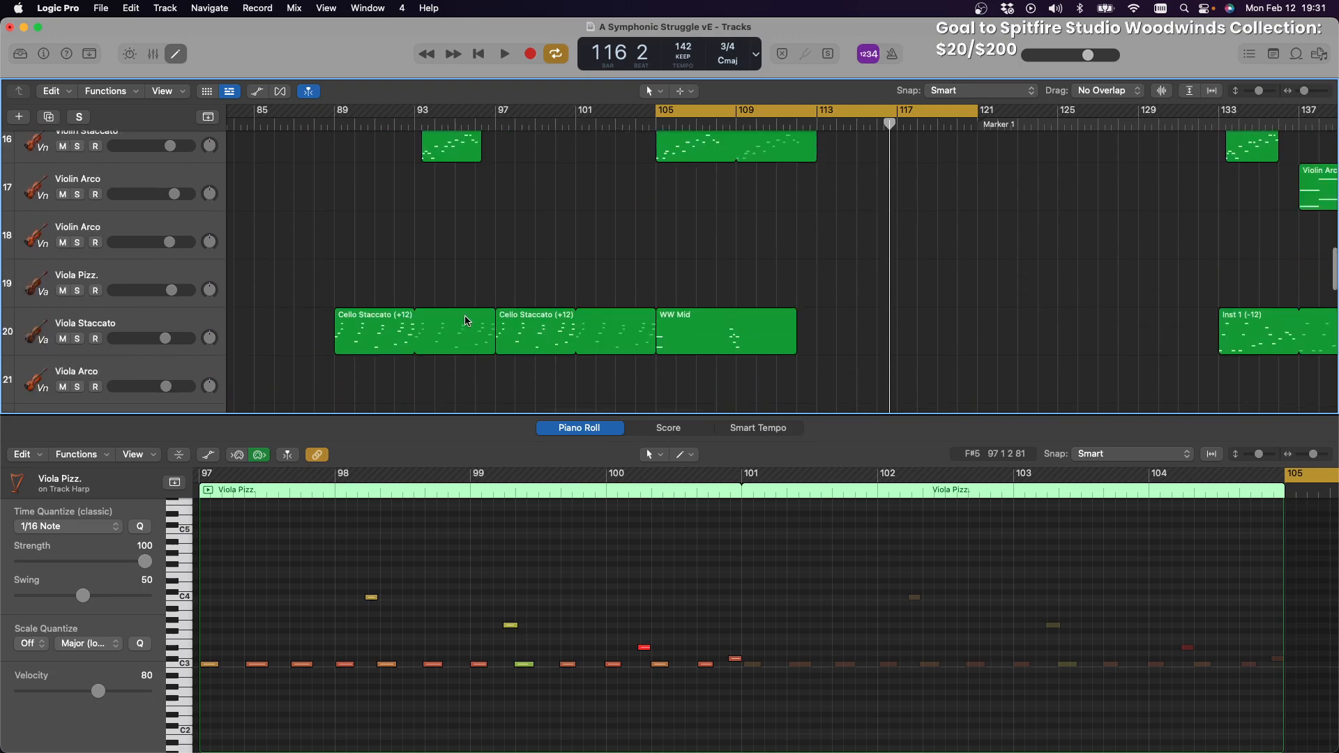
scroll(466, 321, up, 2)
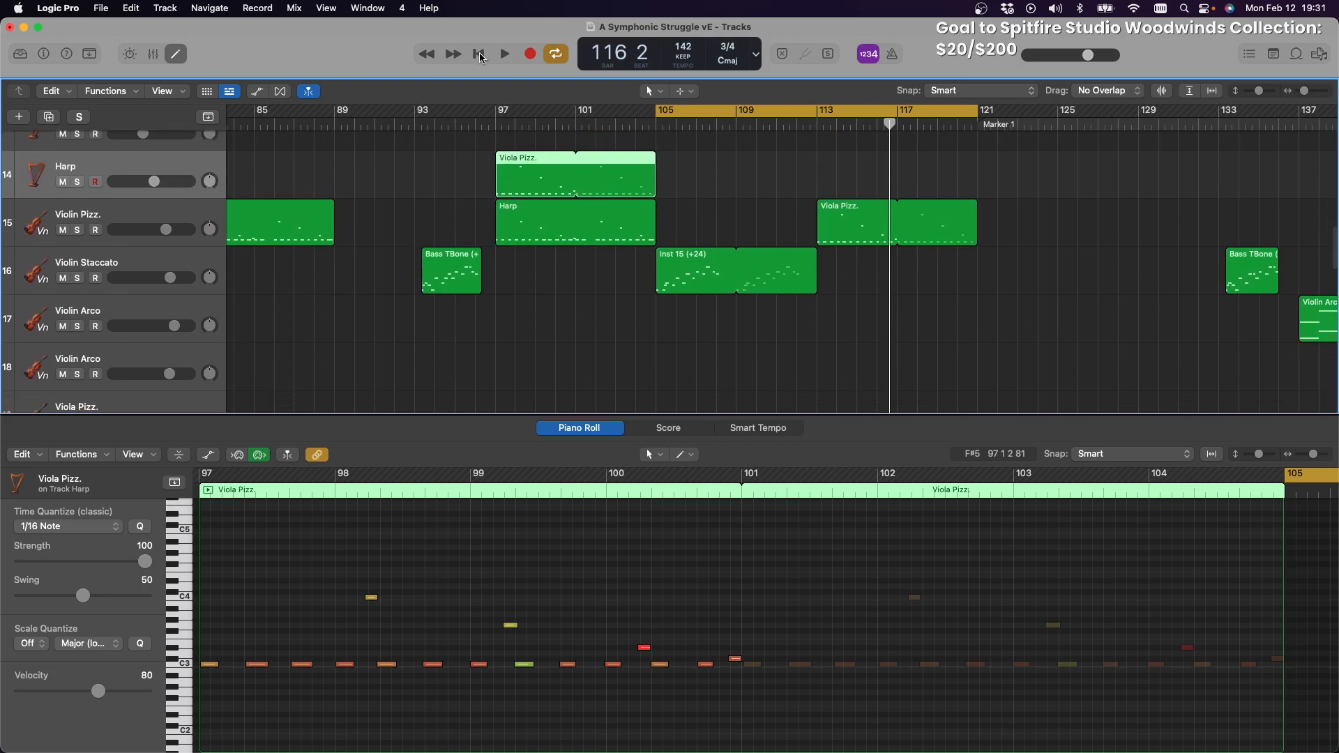
click(501, 55)
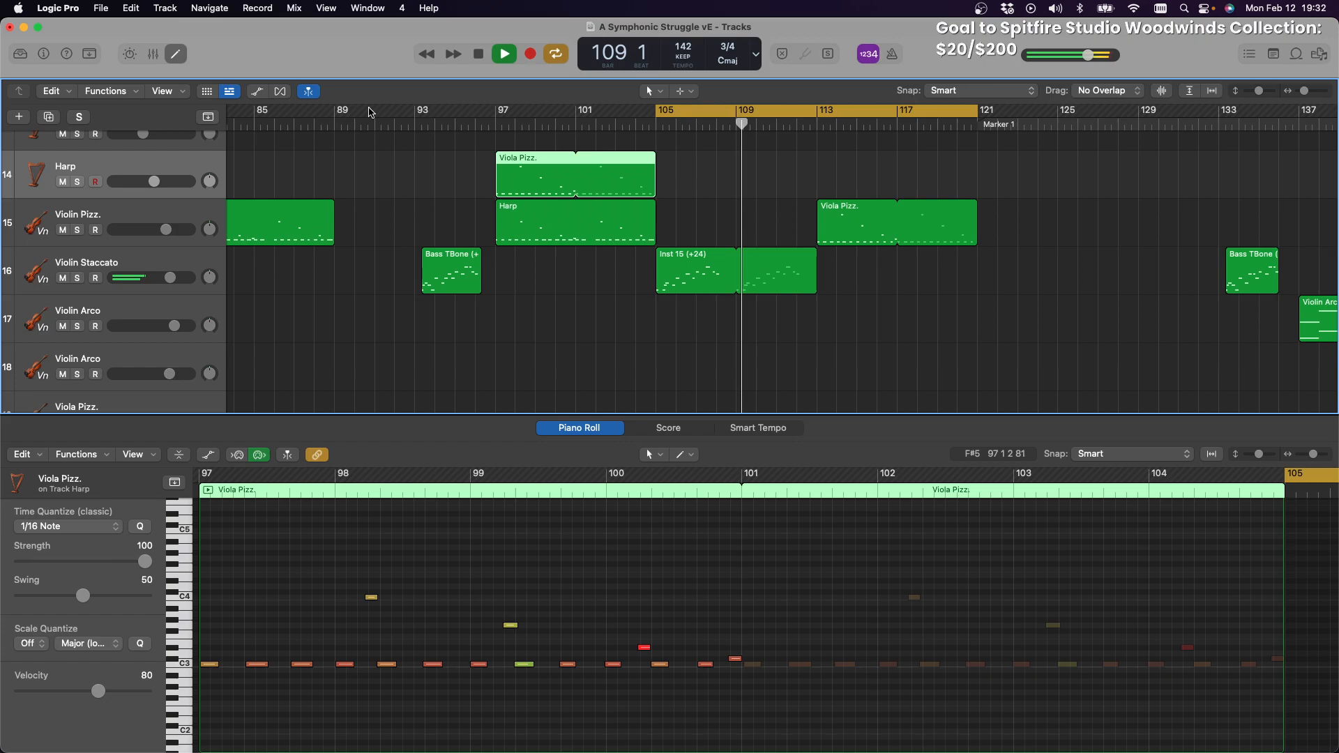
Audition the earlier woodwind passage from bar 65 as a reference, and stop playback
scroll(416, 123, left, 10)
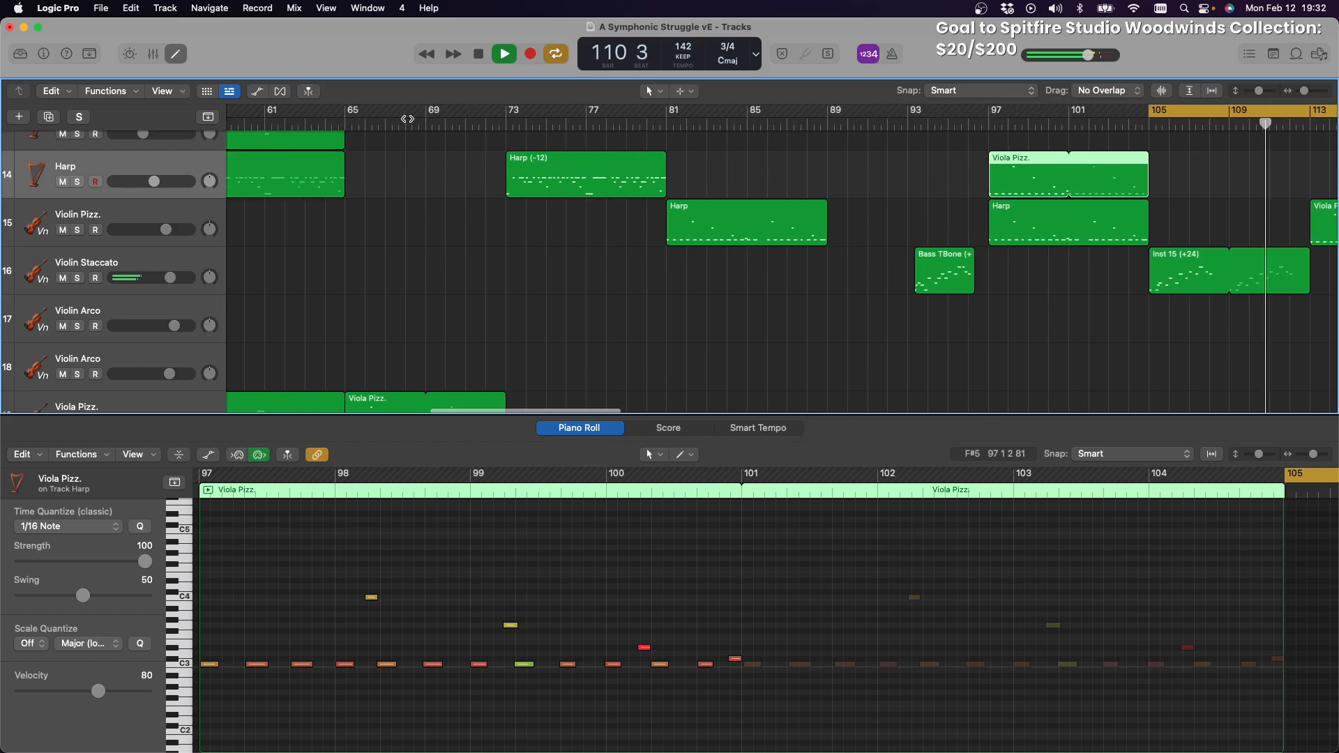
scroll(407, 118, up, 8)
scroll(407, 119, up, 5)
scroll(355, 121, left, 1)
click(361, 122)
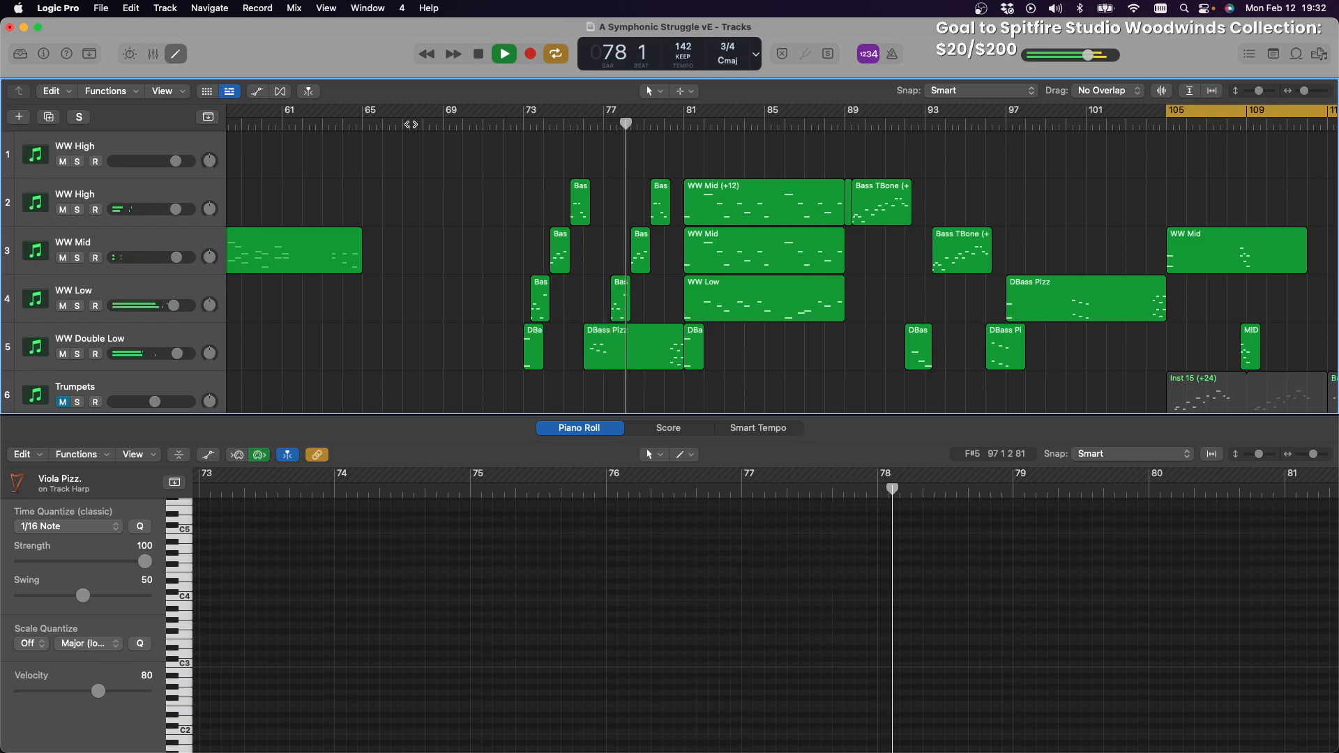
click(477, 60)
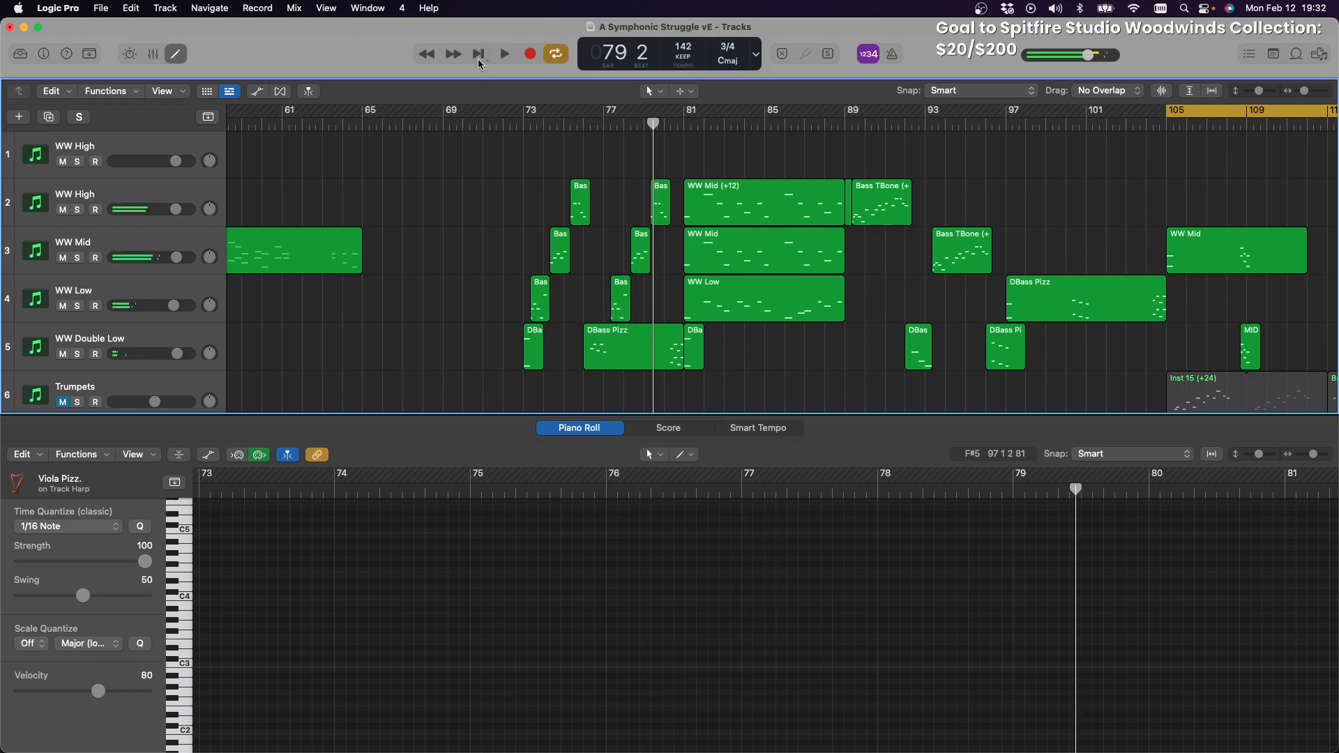
Play from bar 105 and examine the cello, double bass and percussion tracks for bars 105 to 121
scroll(623, 135, down, 15)
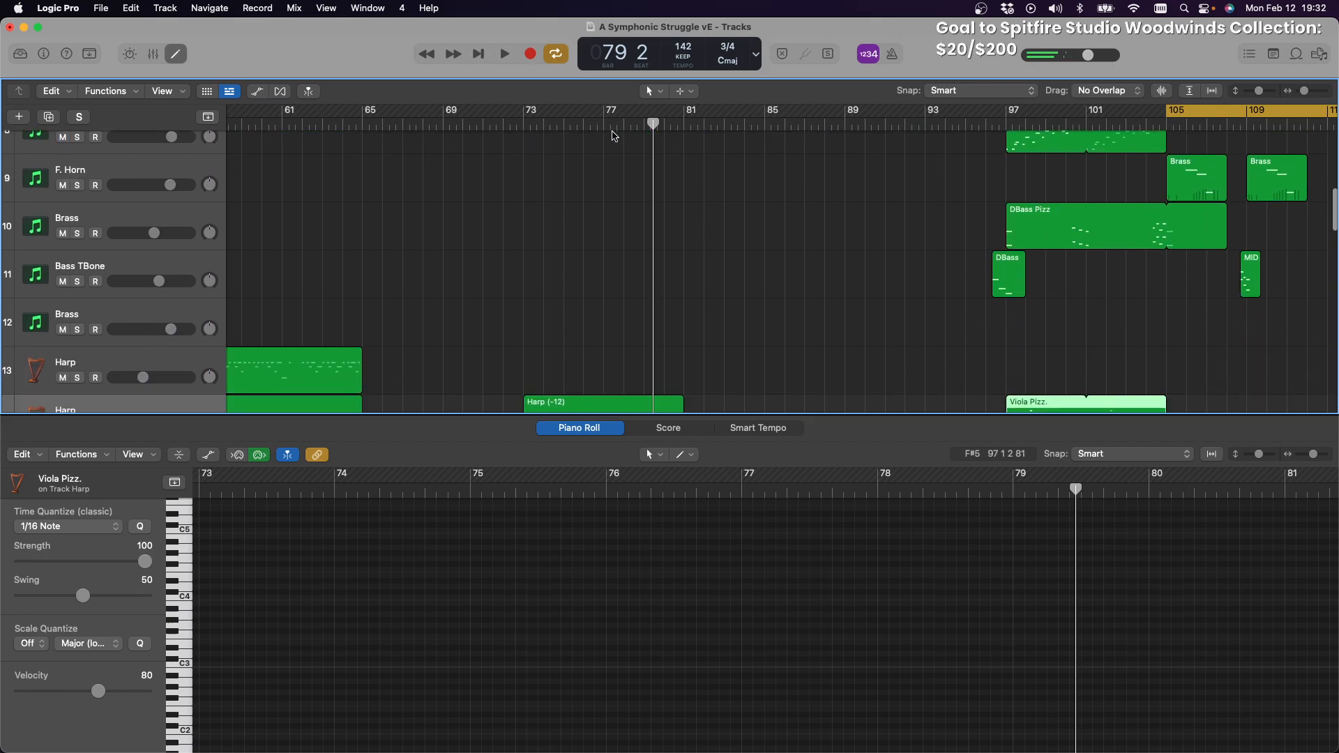
scroll(610, 135, down, 12)
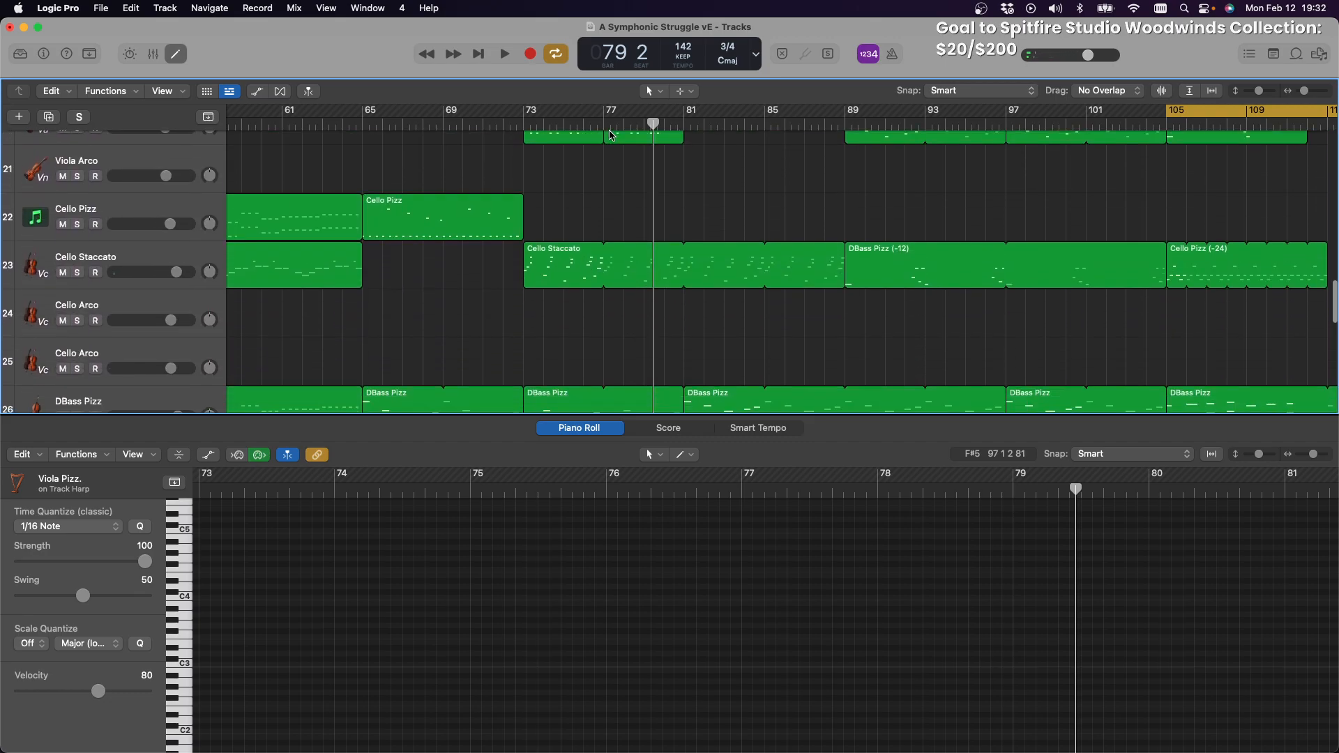
scroll(610, 136, down, 3)
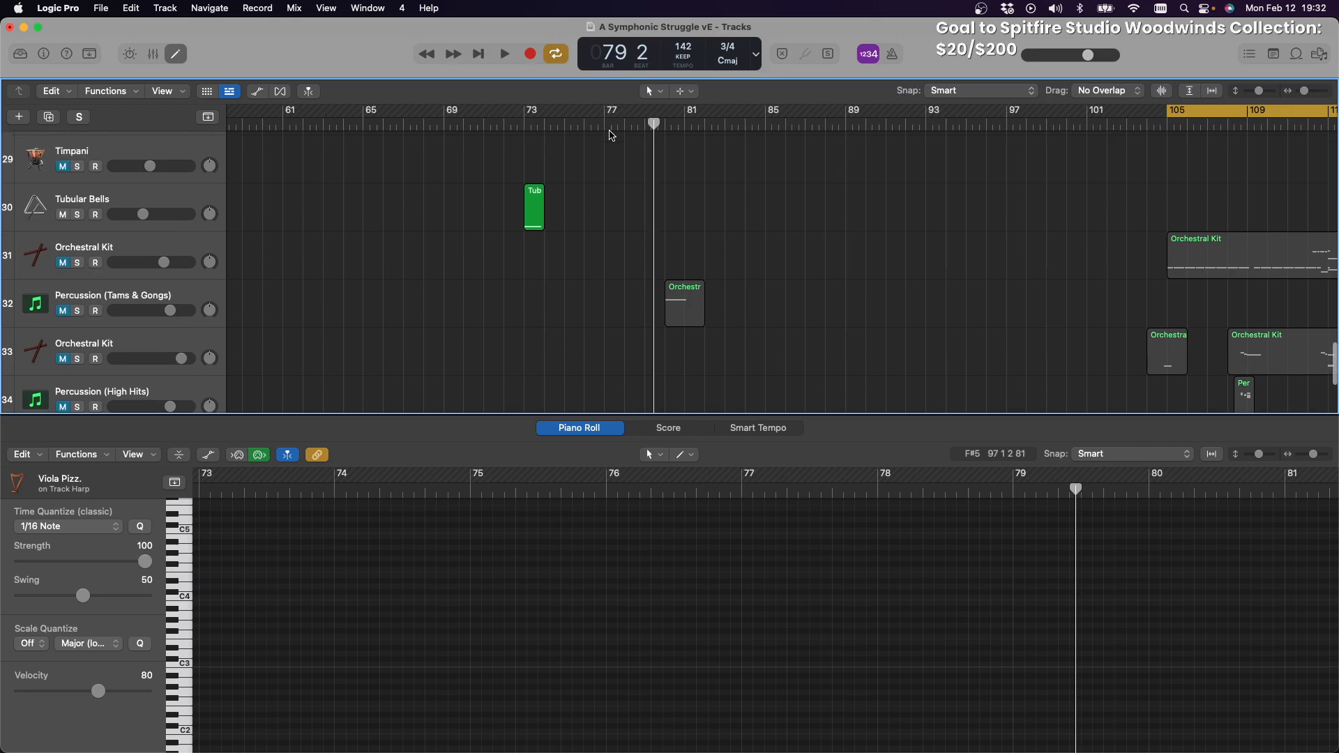
click(309, 92)
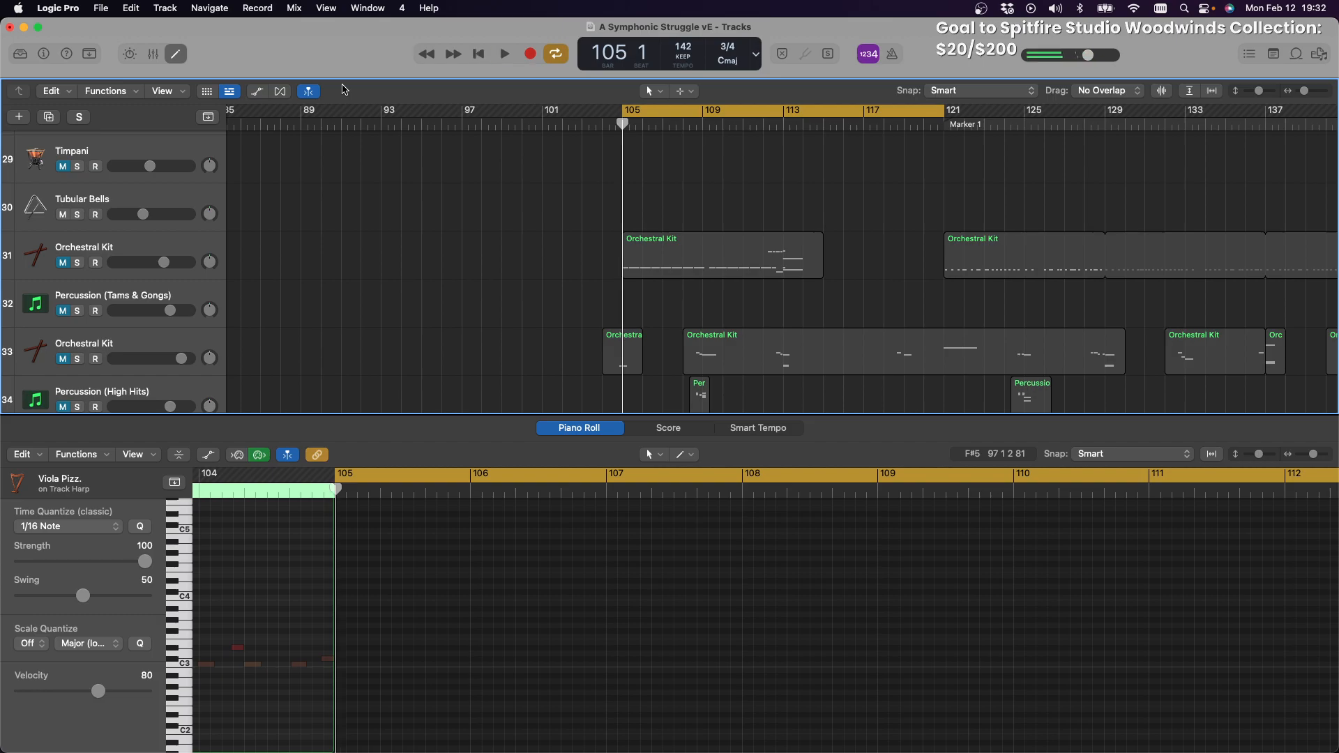
key(space)
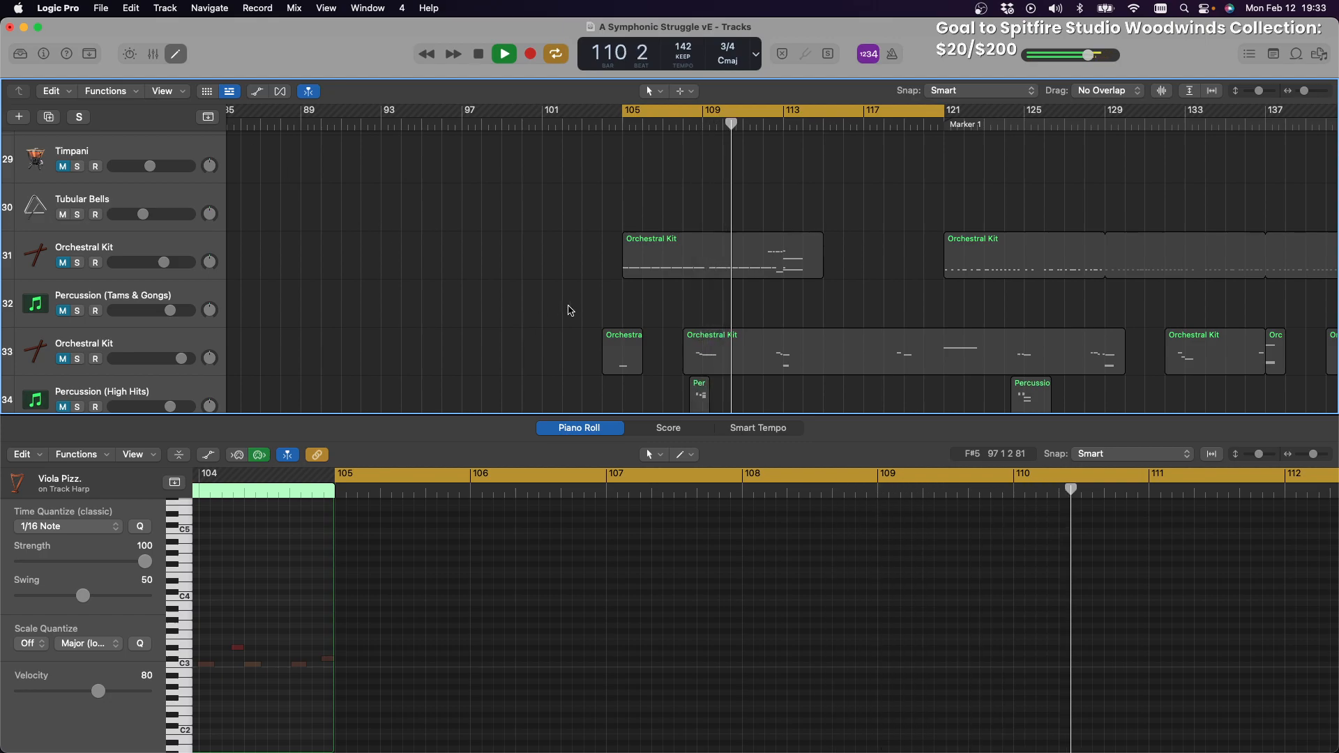
scroll(576, 309, up, 7)
scroll(576, 311, up, 2)
scroll(576, 311, down, 8)
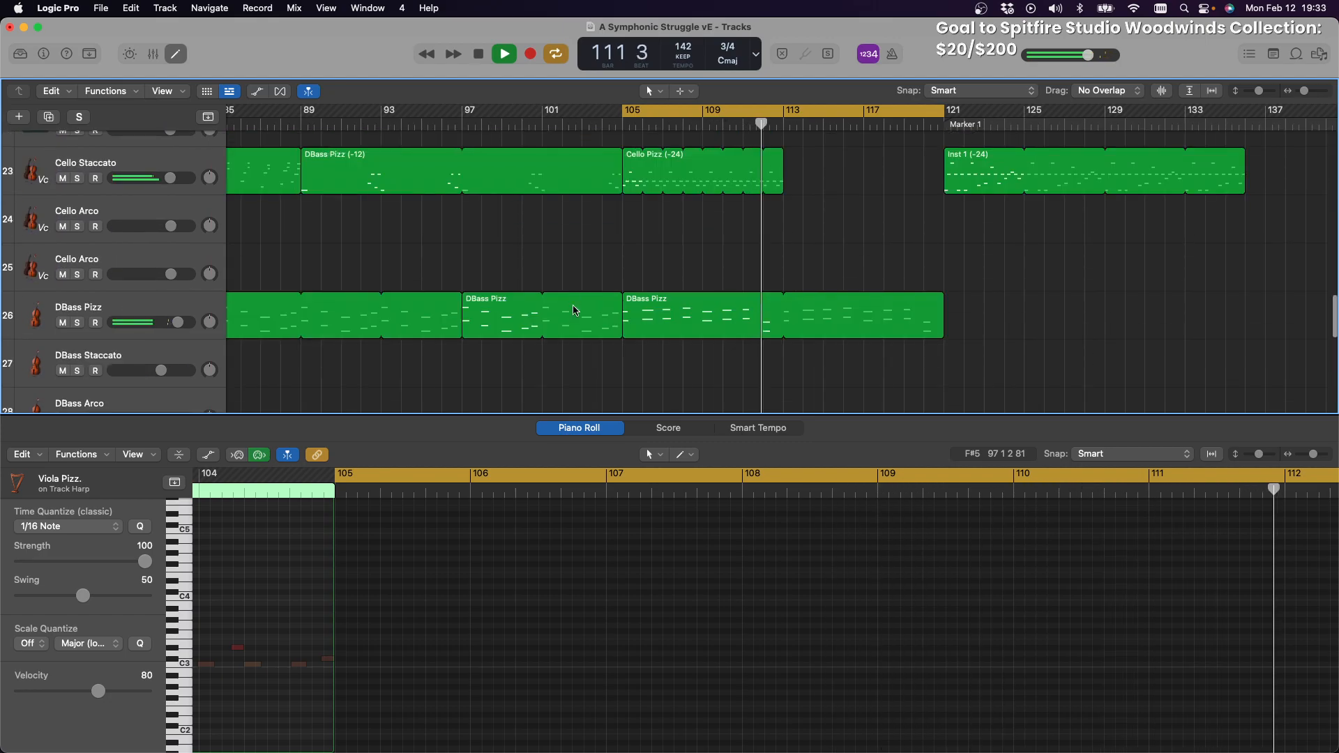
scroll(576, 310, up, 2)
scroll(576, 310, down, 3)
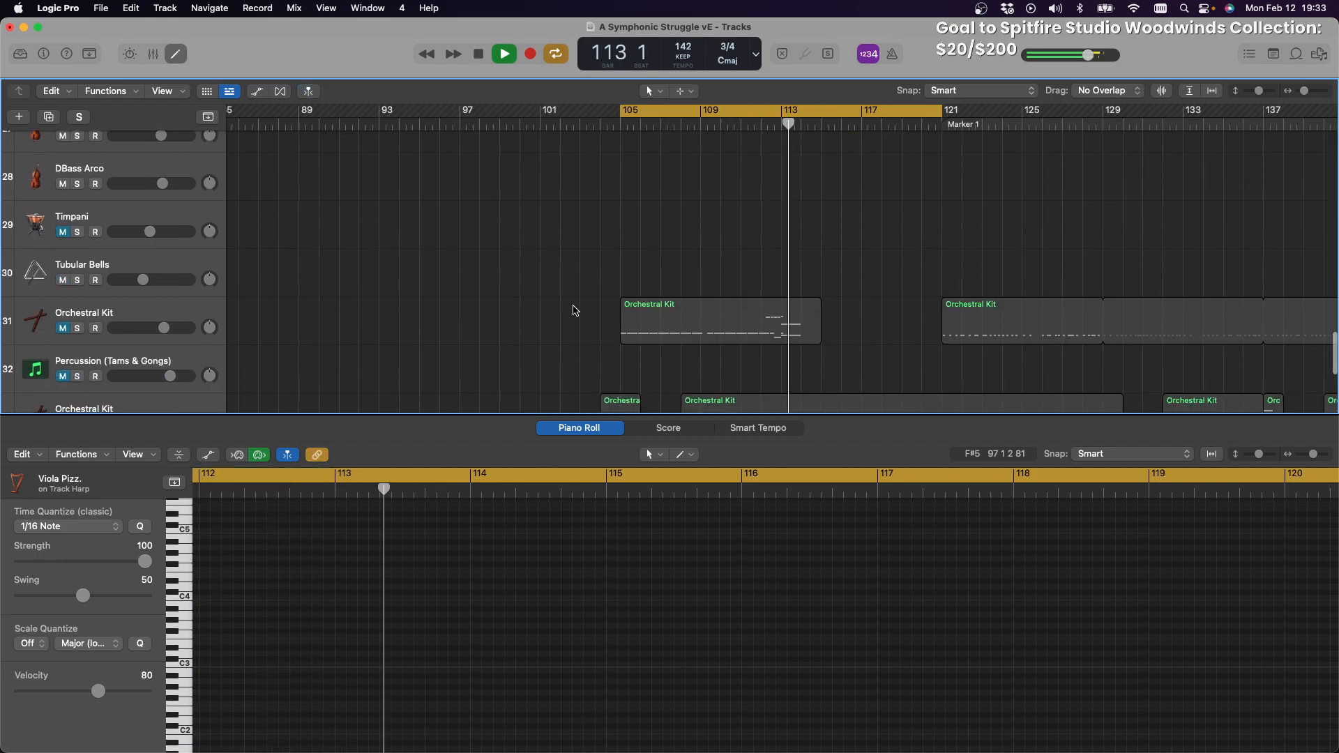
Shorten the looped bar 105 Inst 15 (+24) region on Violin Staccato to end at bar 109
scroll(576, 310, up, 6)
scroll(576, 311, up, 9)
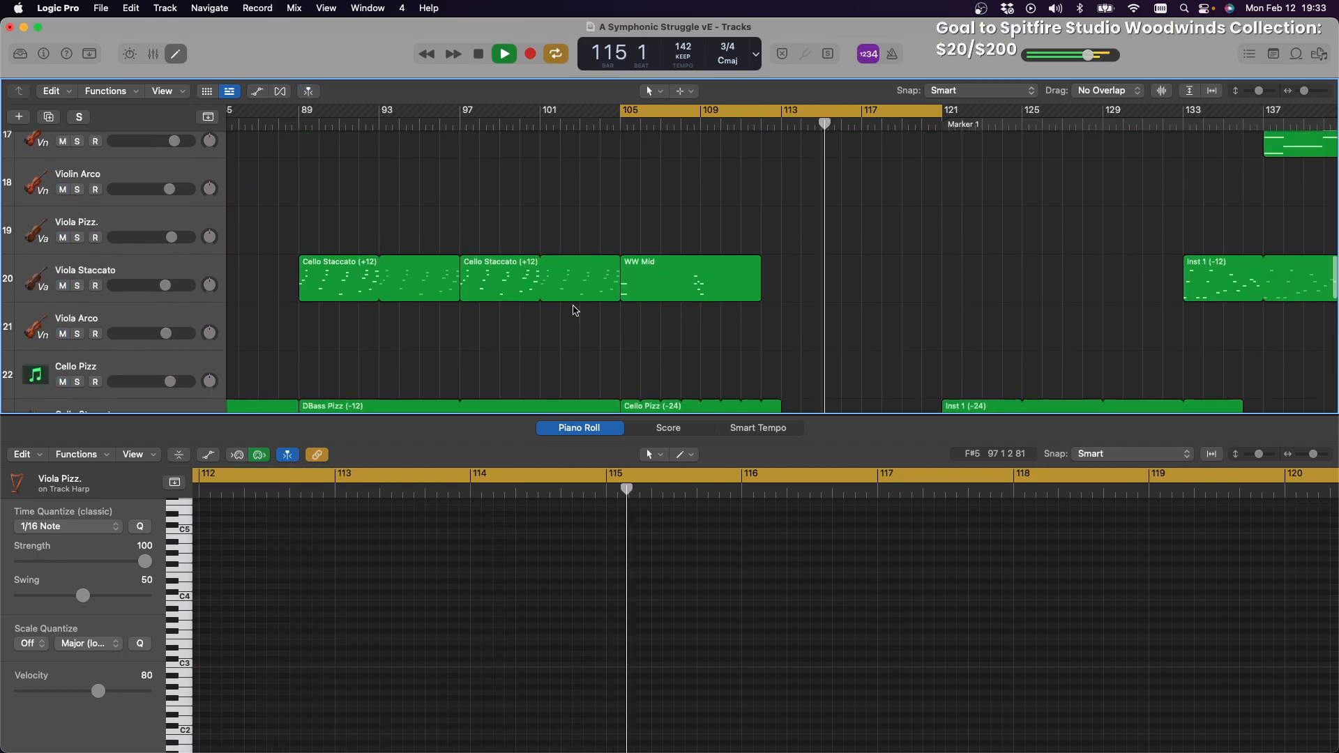
scroll(576, 310, up, 1)
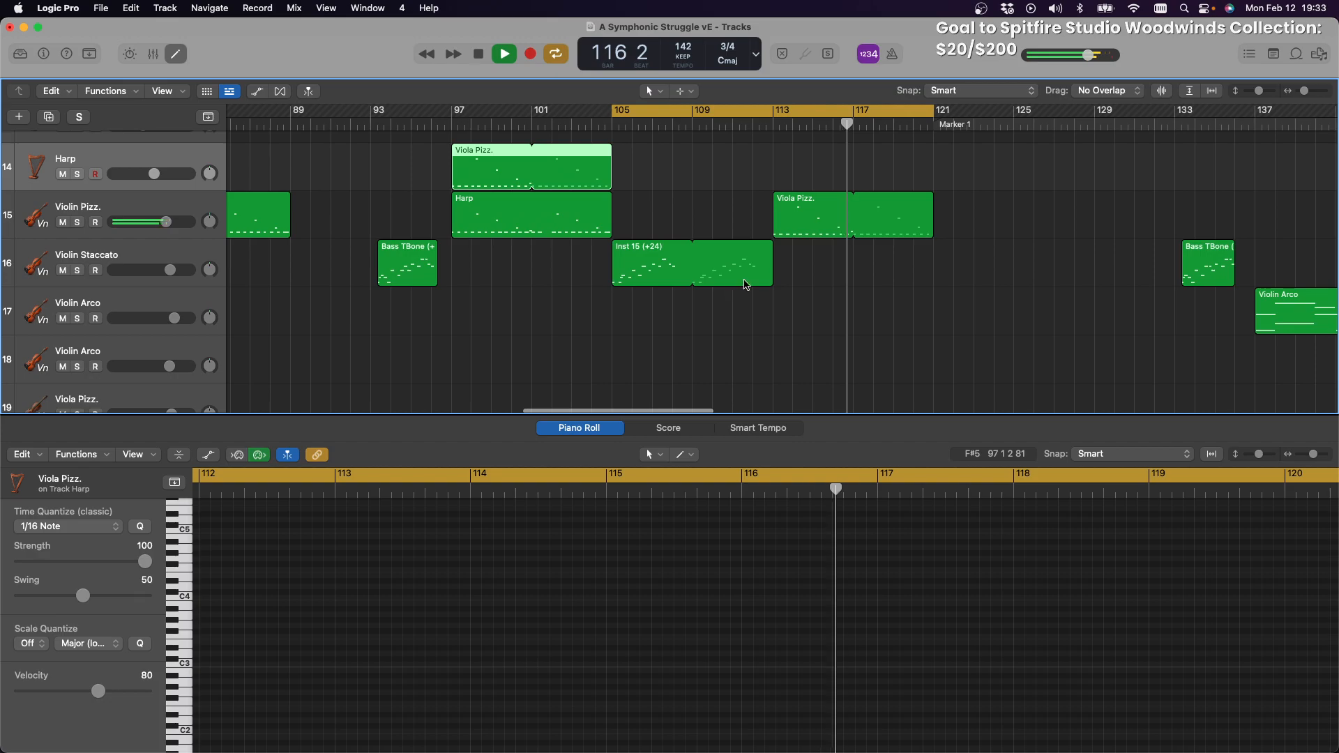
drag(771, 272, 692, 278)
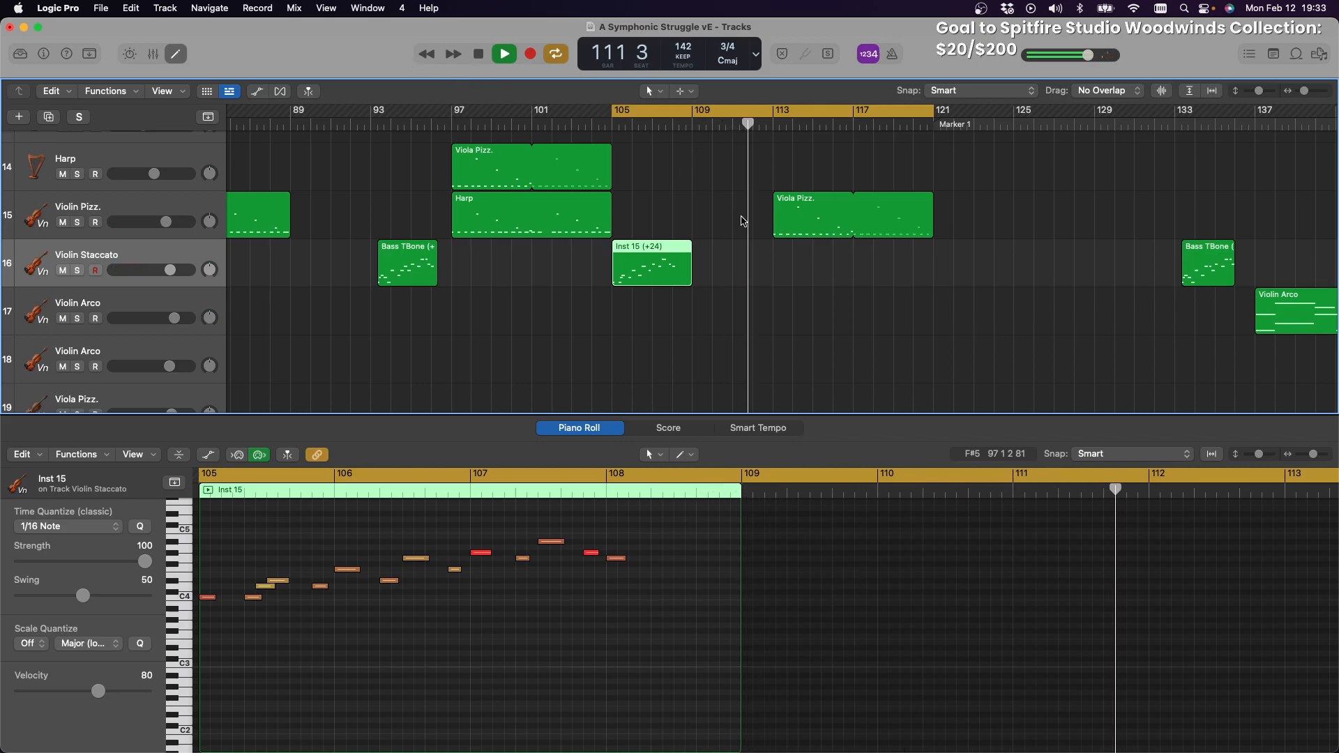
Extend the loop of the bar 105 DBass Pizz region to bar 129 and stop playback
scroll(743, 221, up, 8)
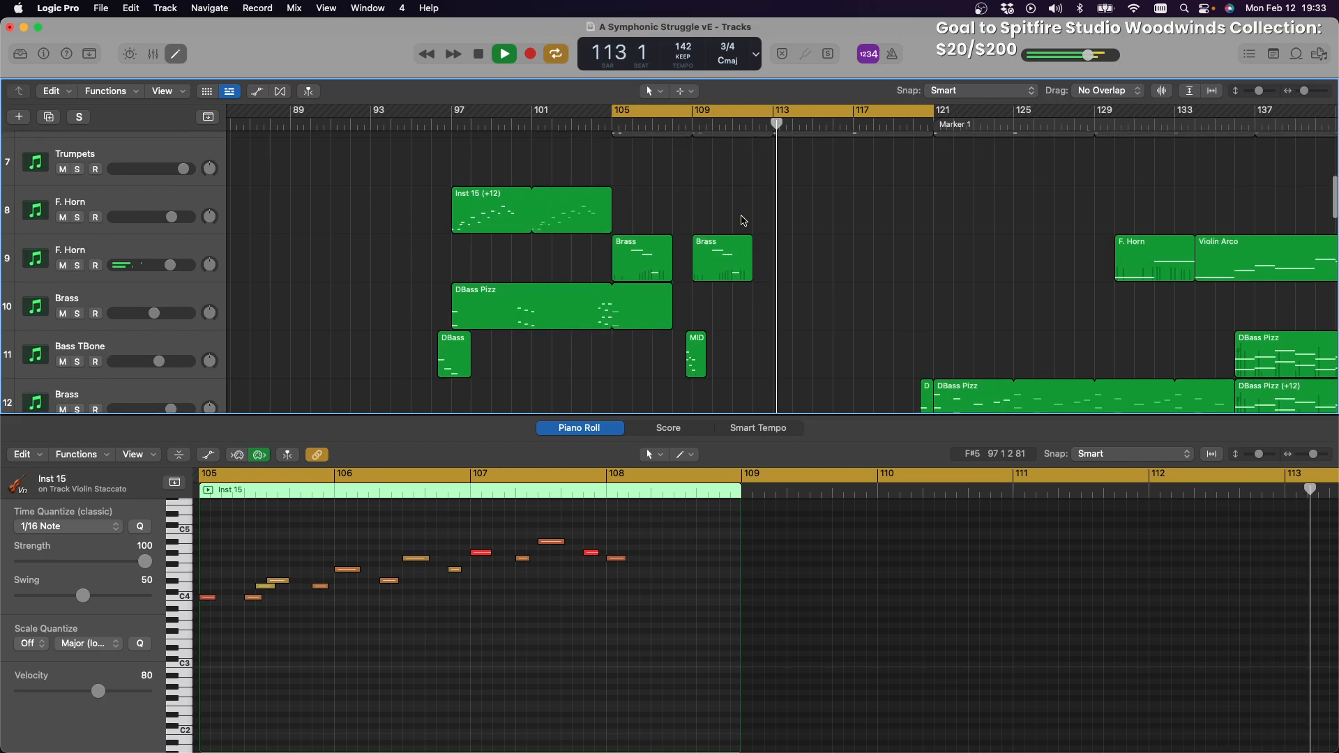
scroll(743, 221, down, 8)
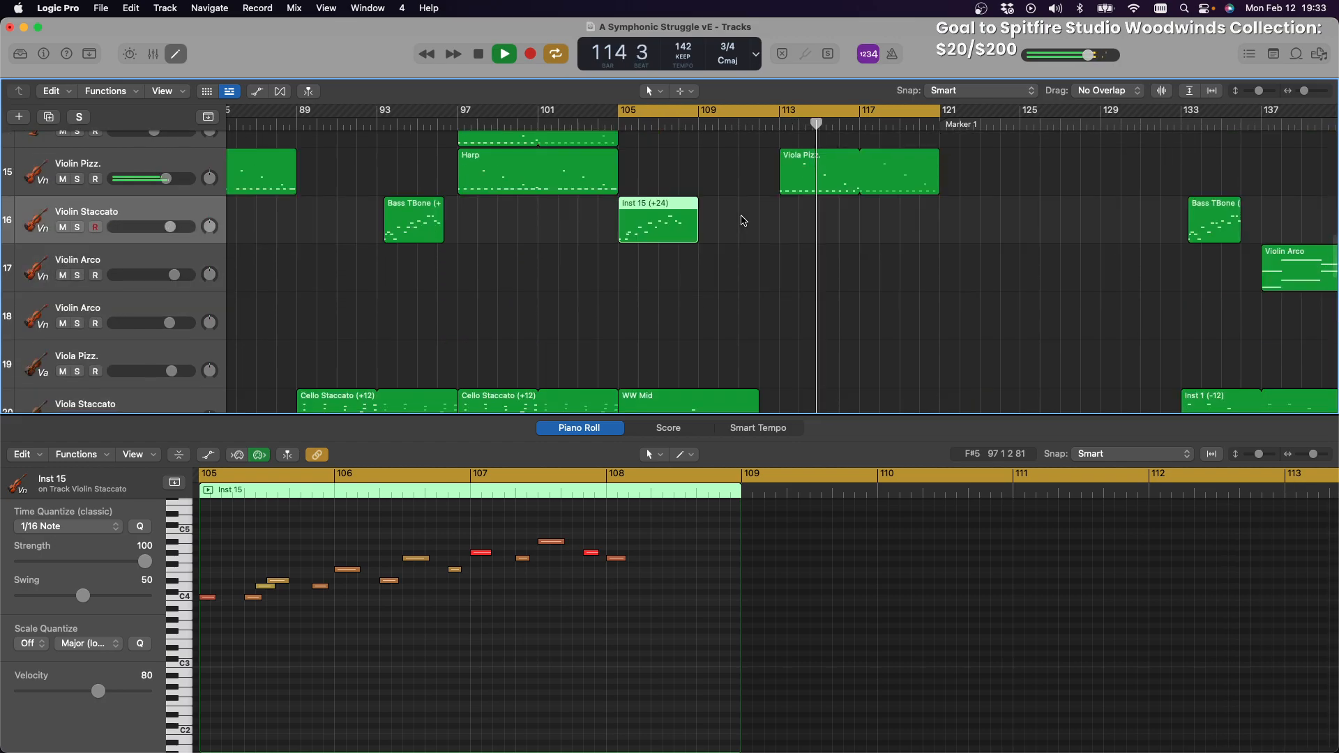
scroll(747, 219, down, 8)
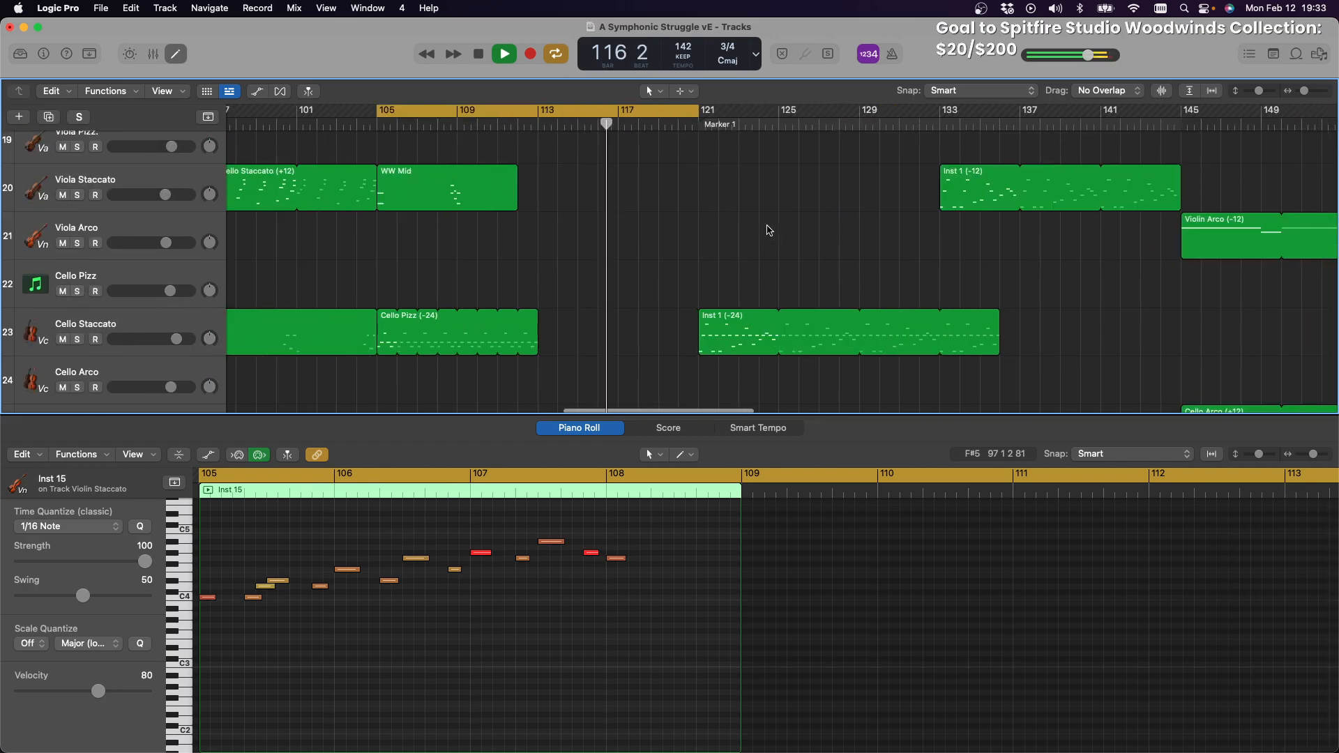
scroll(768, 230, down, 1)
drag(693, 268, 857, 287)
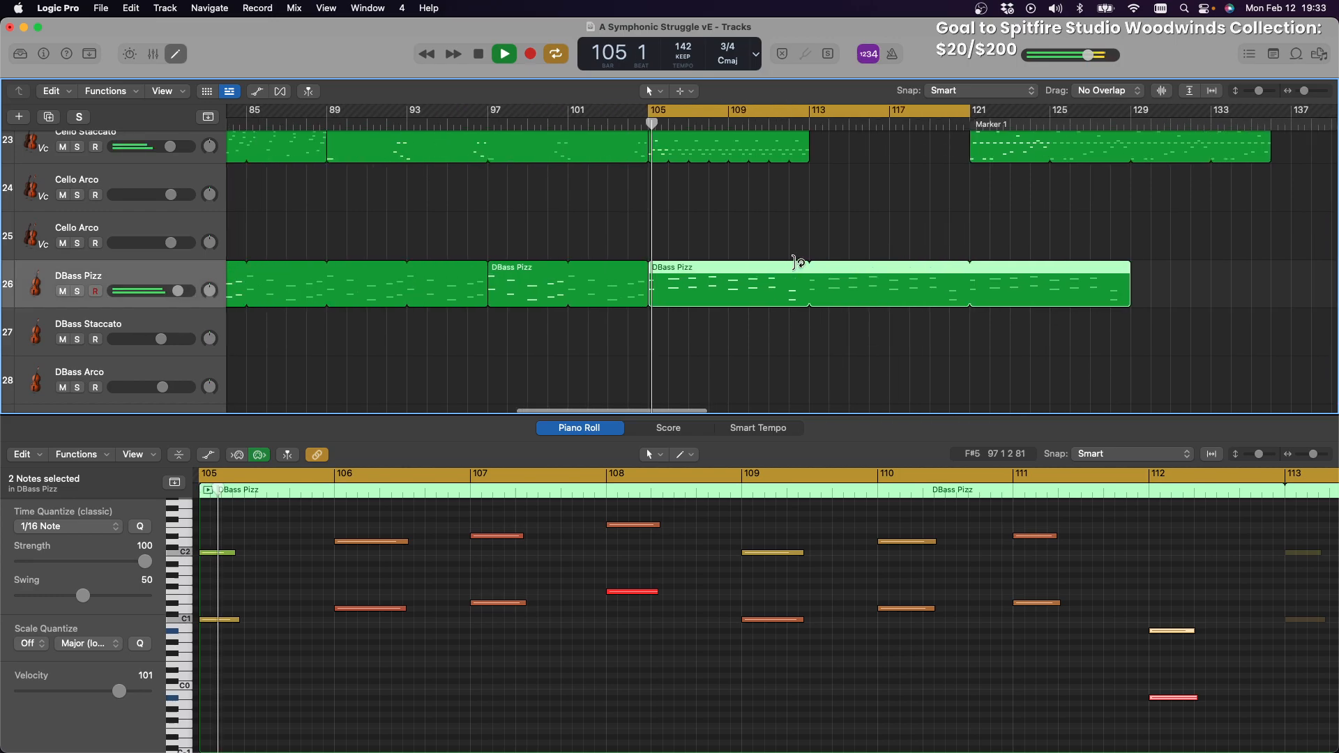
click(478, 55)
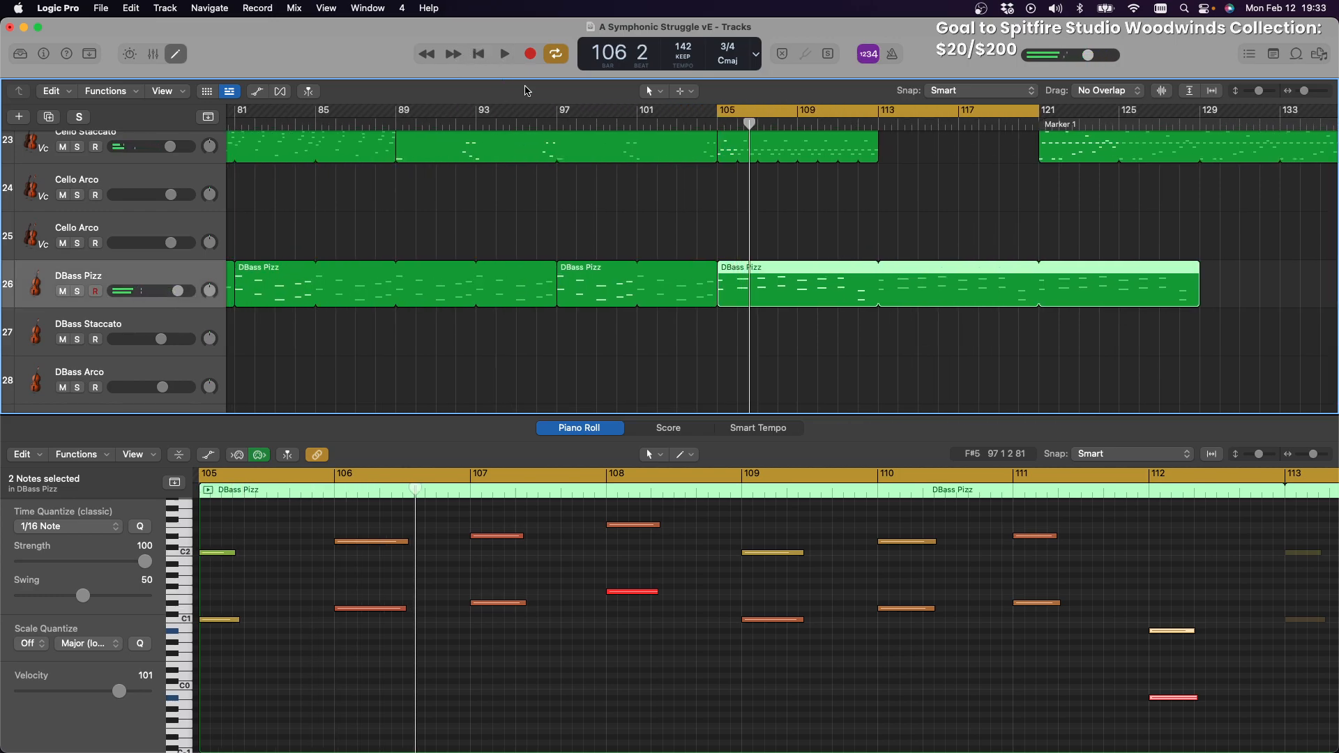
Move the bar 121 Inst 1 (-24) region from Cello Staccato to the Cello Pizz track
scroll(404, 230, up, 2)
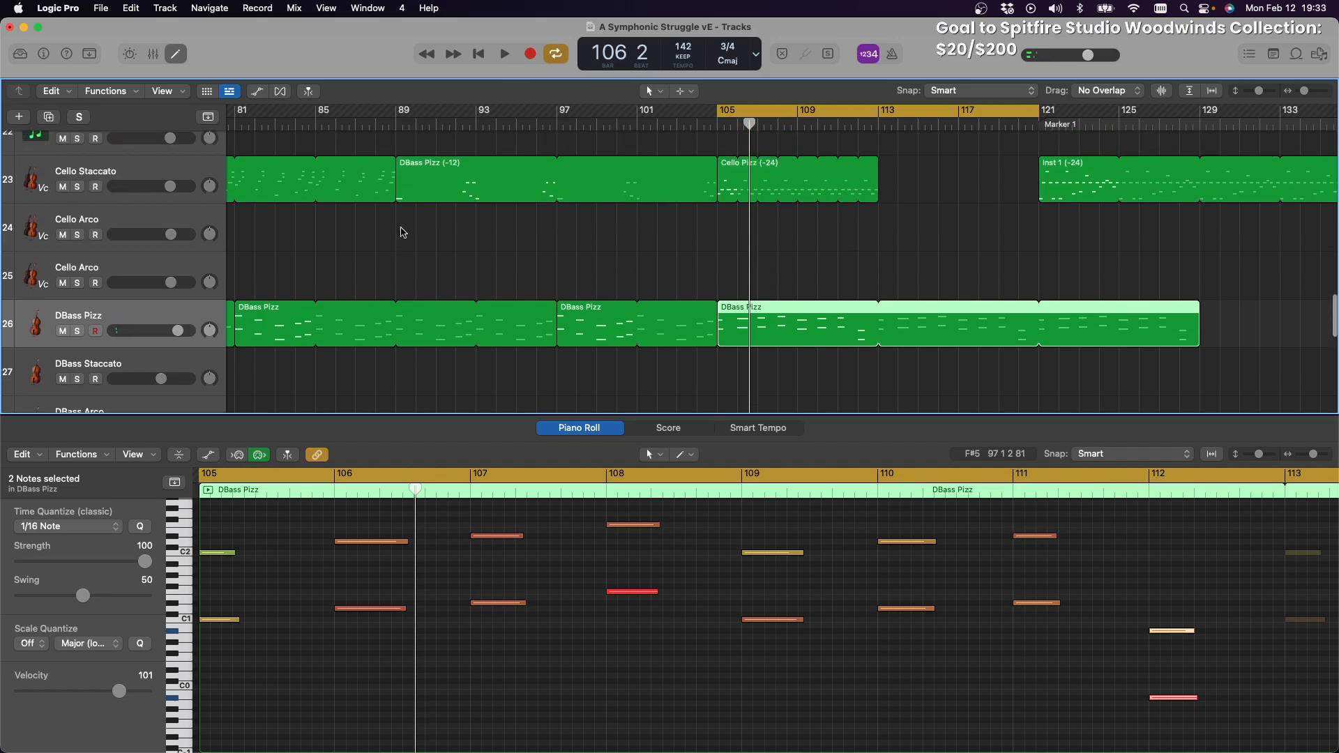
scroll(412, 229, left, 5)
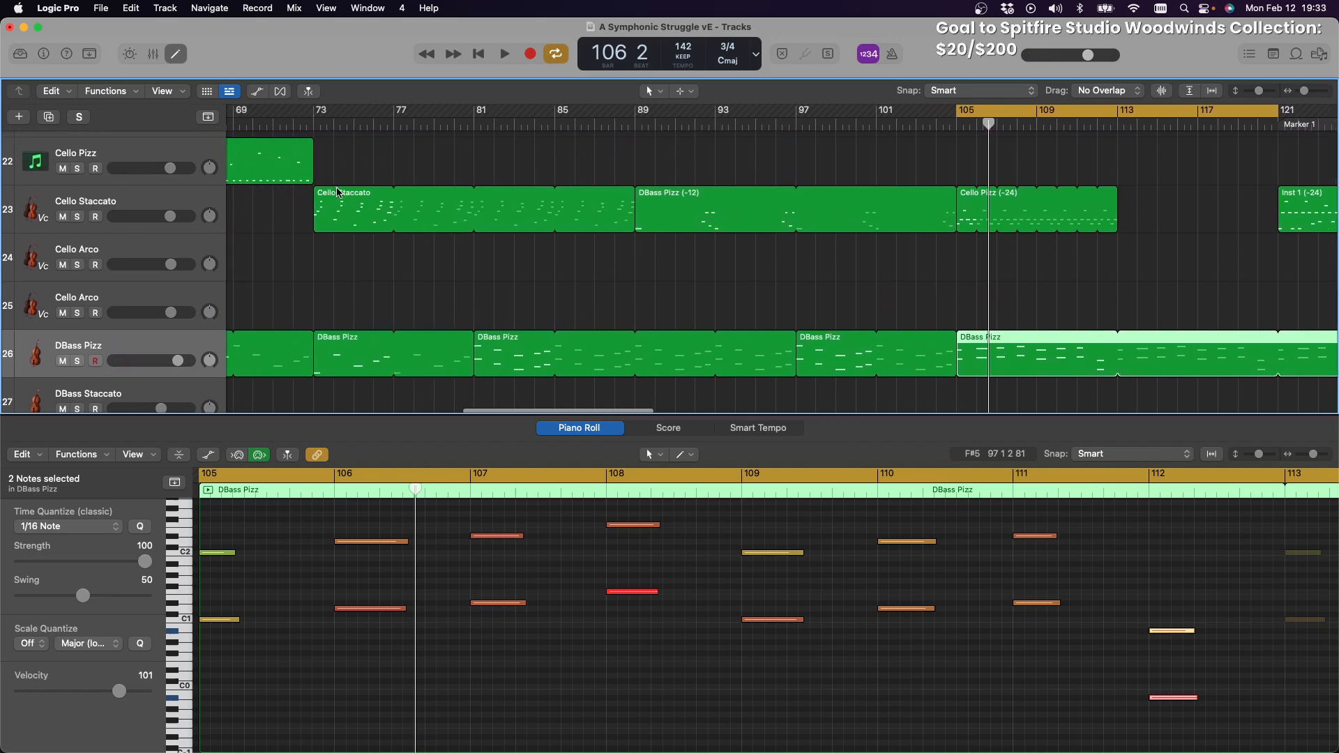
click(340, 195)
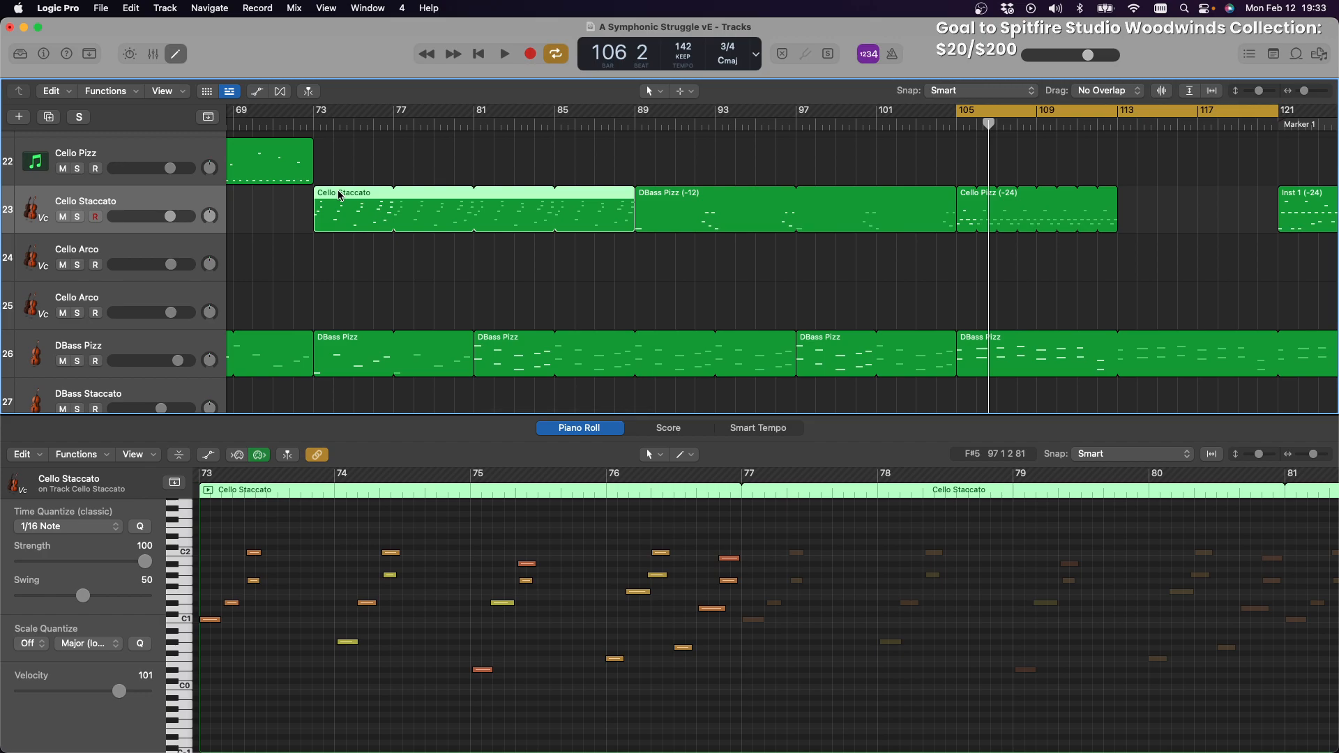
scroll(342, 195, right, 15)
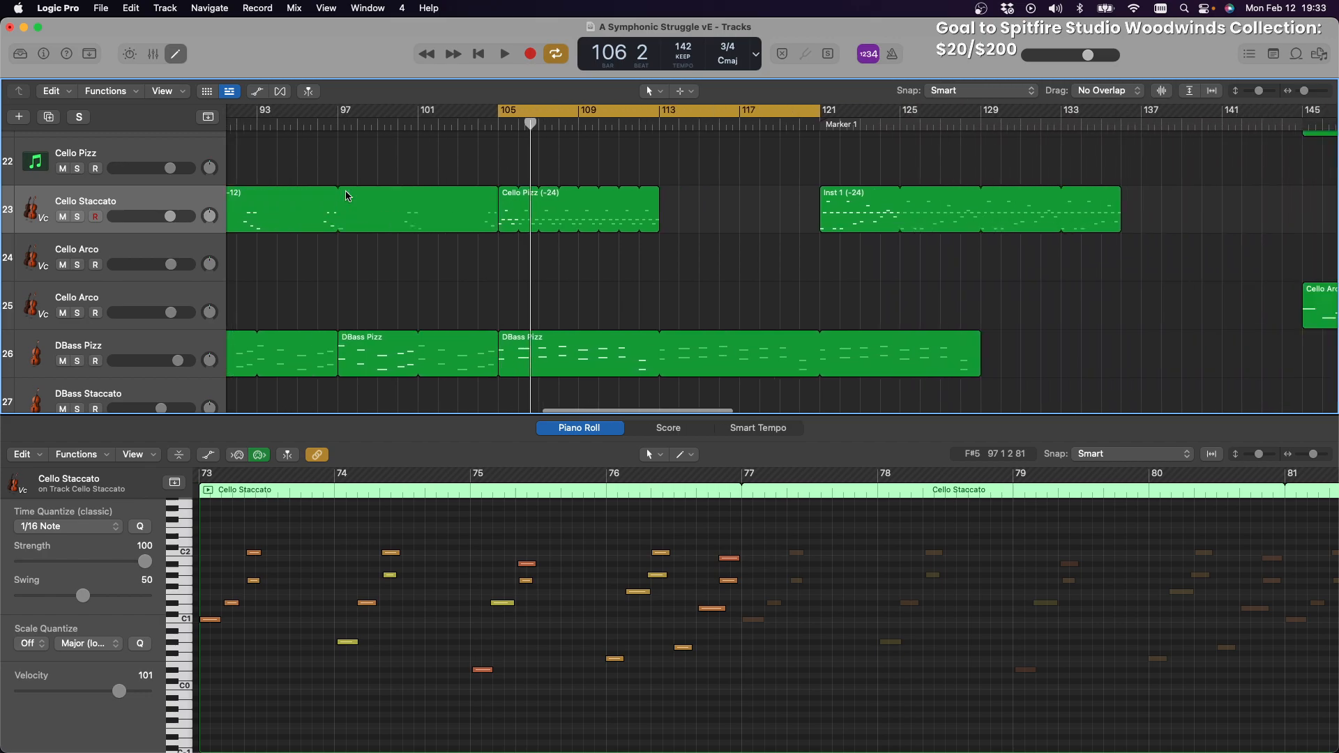
scroll(351, 196, down, 5)
scroll(355, 194, up, 7)
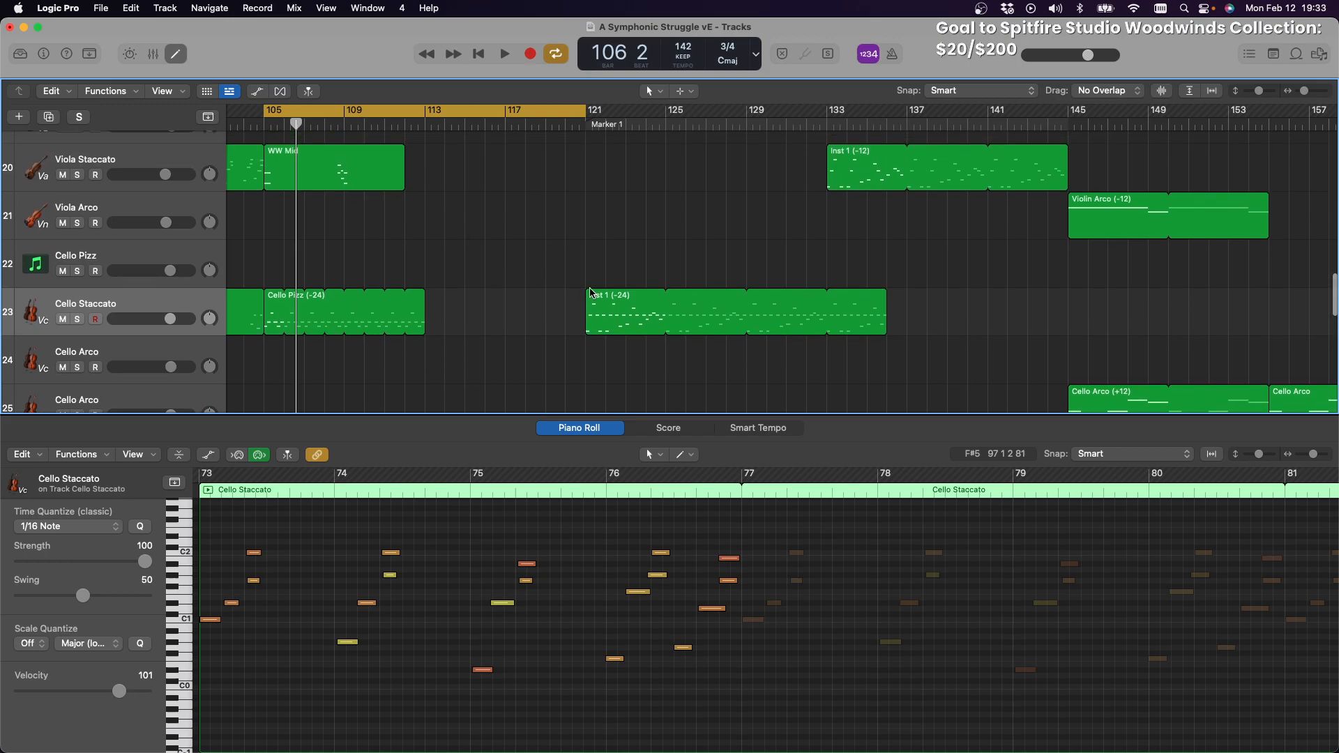
drag(594, 298, 592, 250)
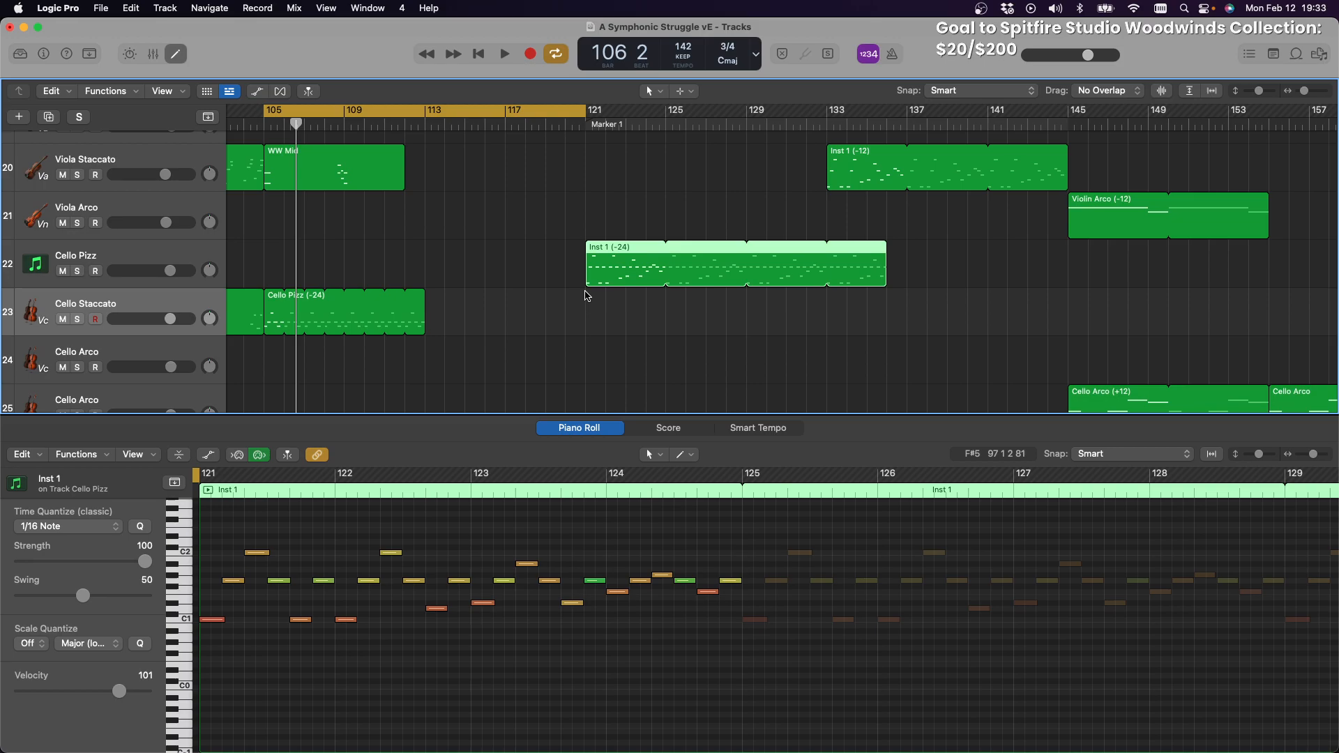
Turn off cycle mode and set the playhead to bar 121
click(586, 296)
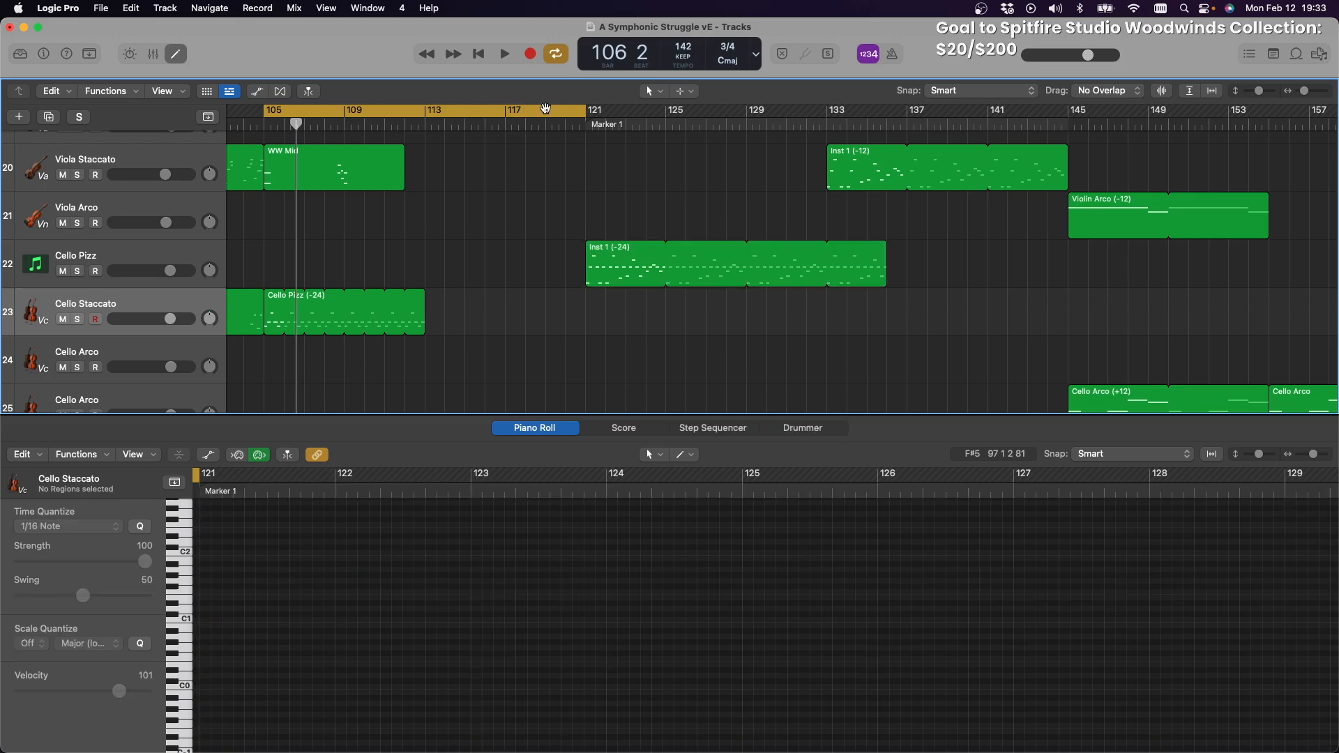
click(546, 108)
click(586, 124)
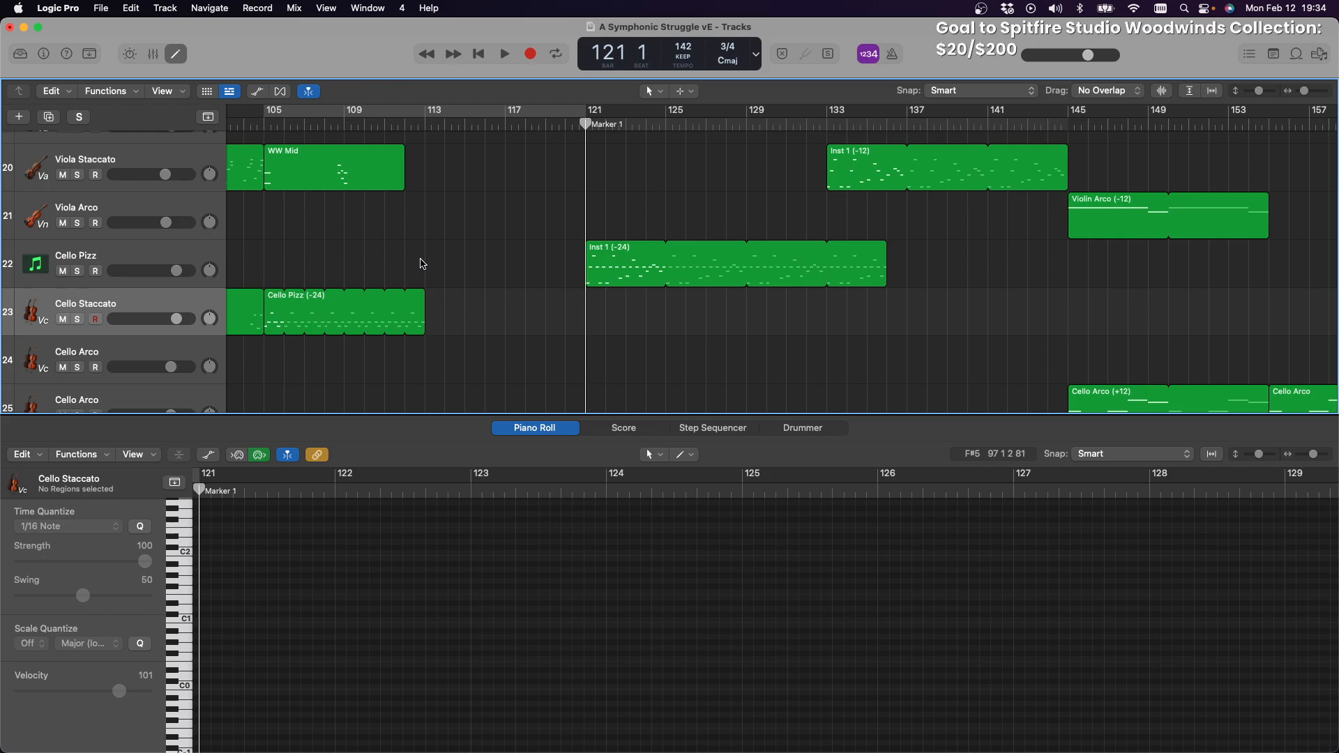
Paste the copied Cello Staccato region at bar 121 on the Cello Staccato track and mute the Cello Pizz track
key(super+v)
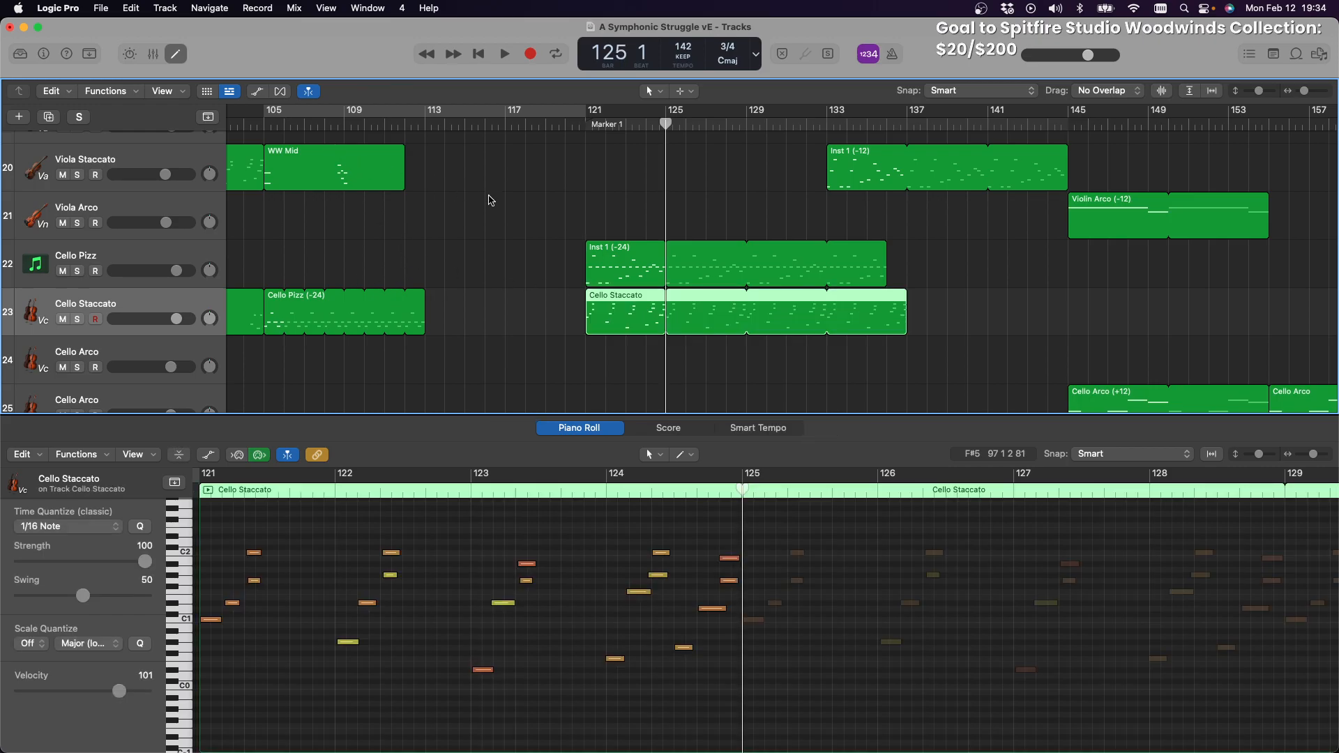
drag(881, 259, 883, 286)
click(63, 272)
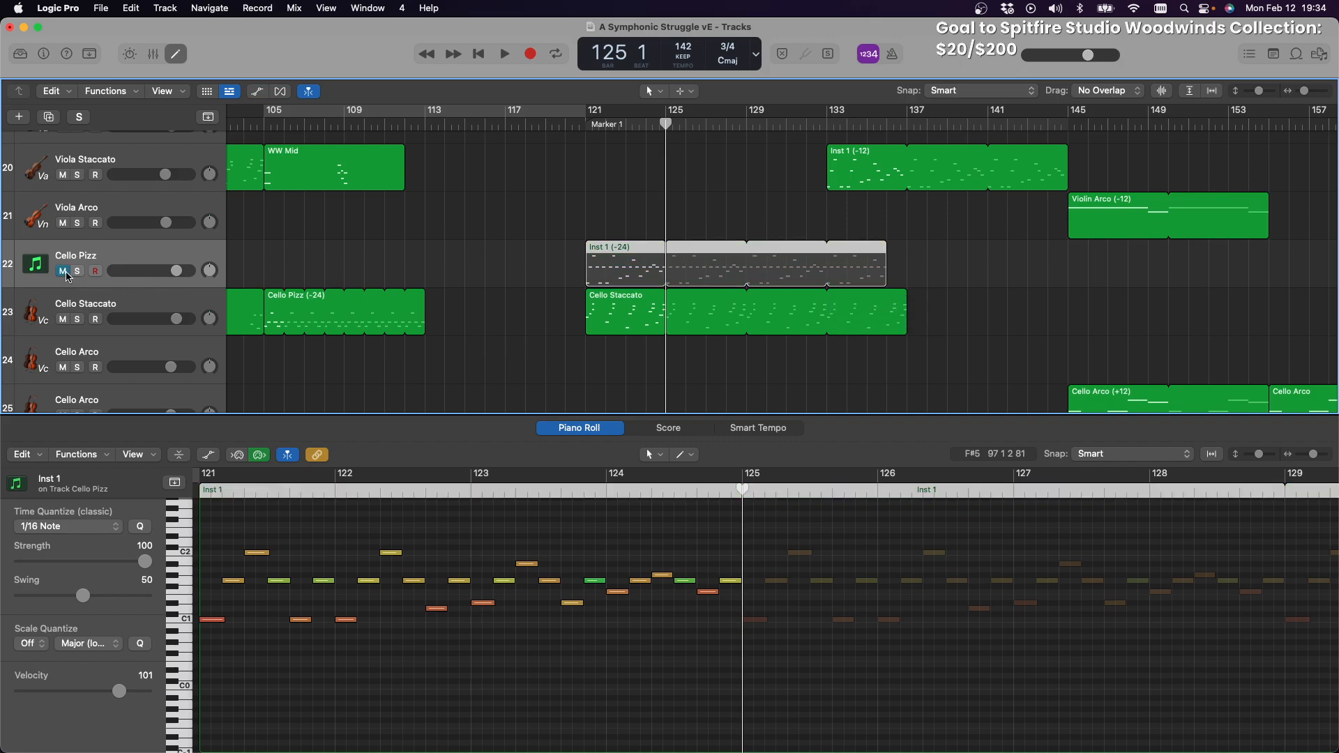
Play back from bar 125, stop, and delete the F. Horn and Violin Arco regions between bars 130 and 143 on F. Horn track 9
key(space)
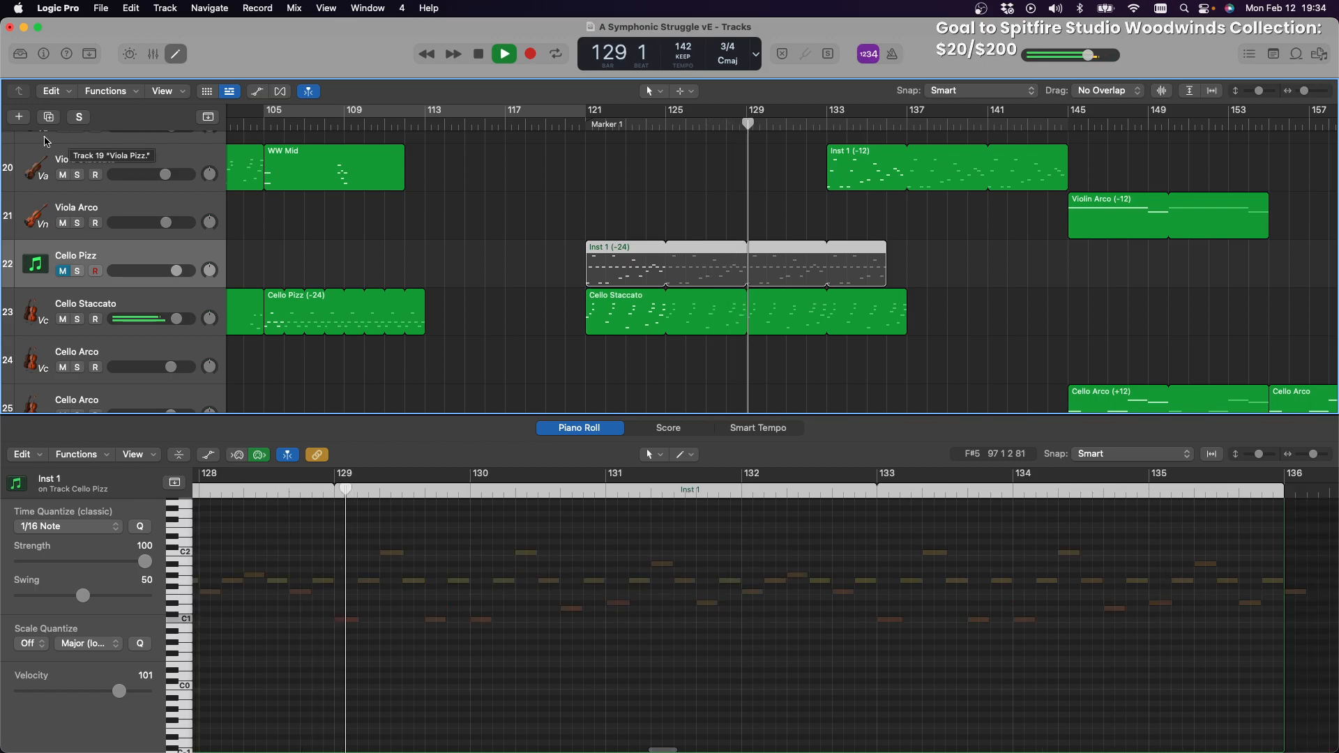
scroll(677, 227, up, 8)
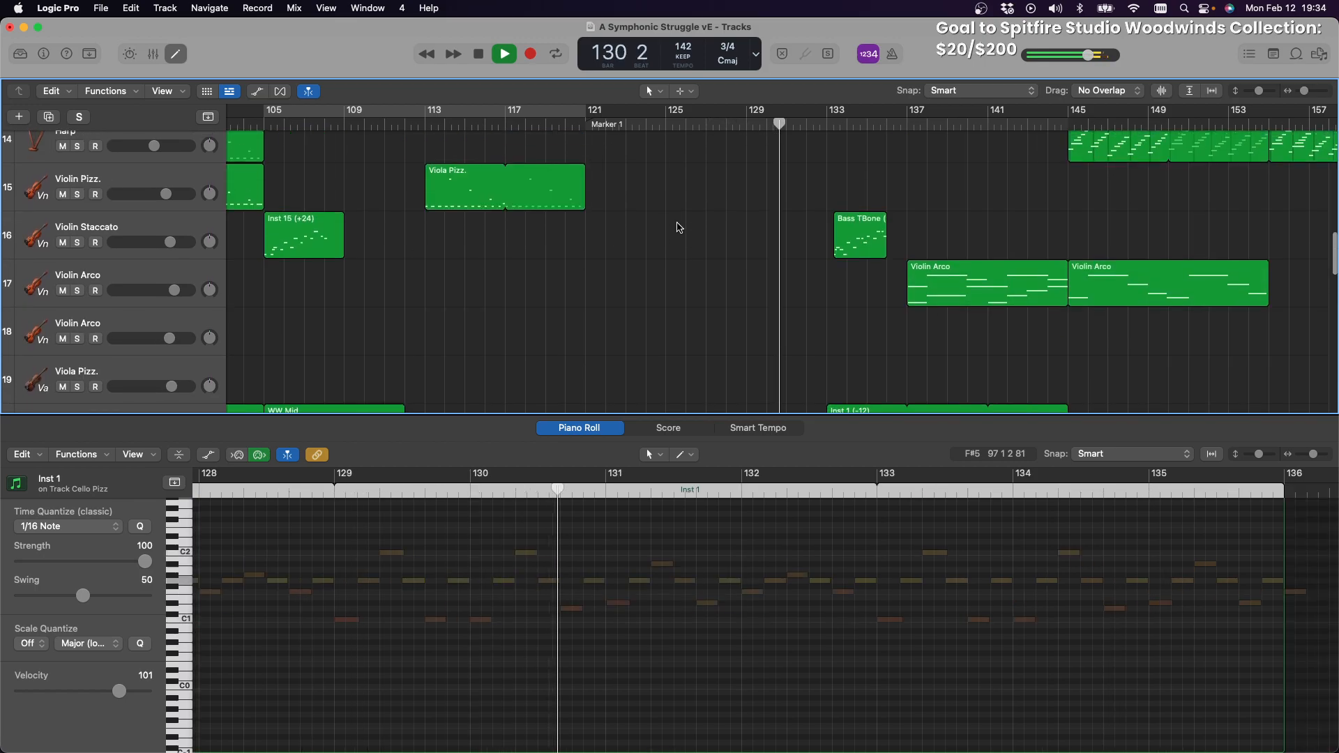
scroll(678, 228, up, 1)
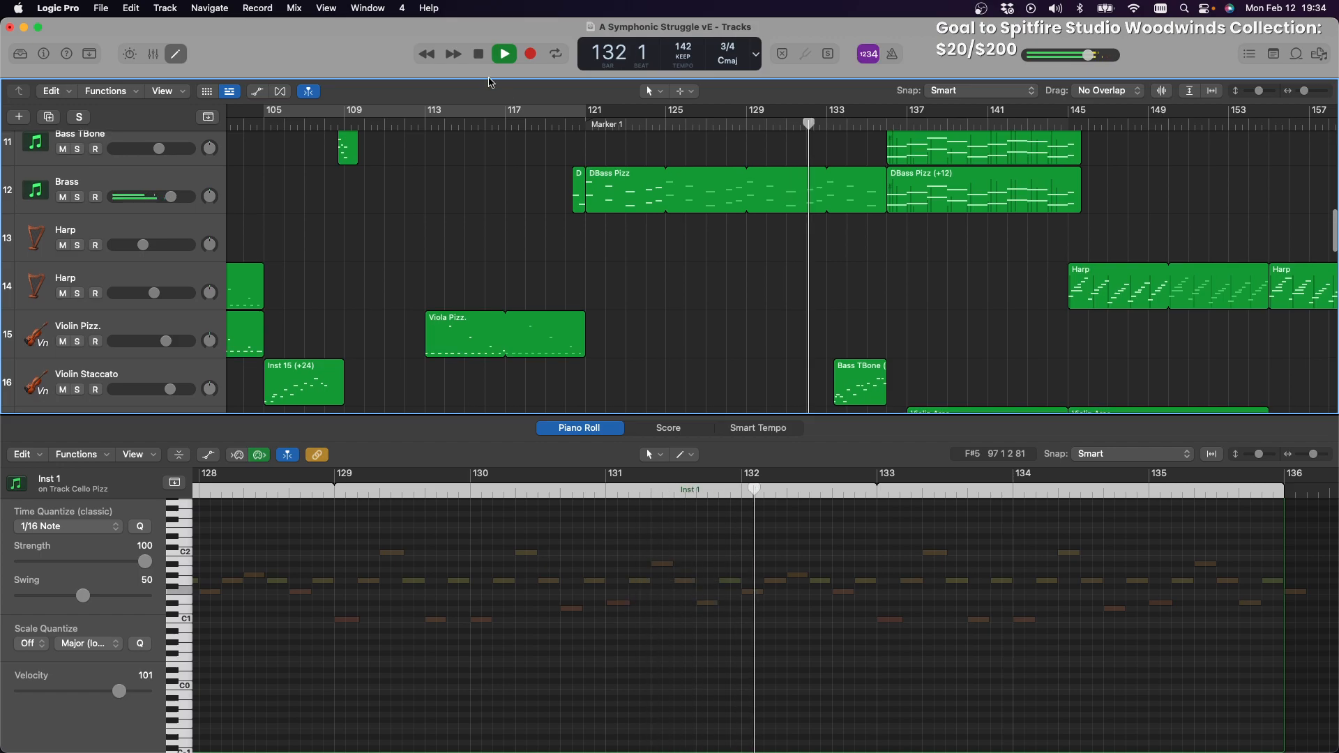
click(479, 54)
scroll(768, 206, up, 3)
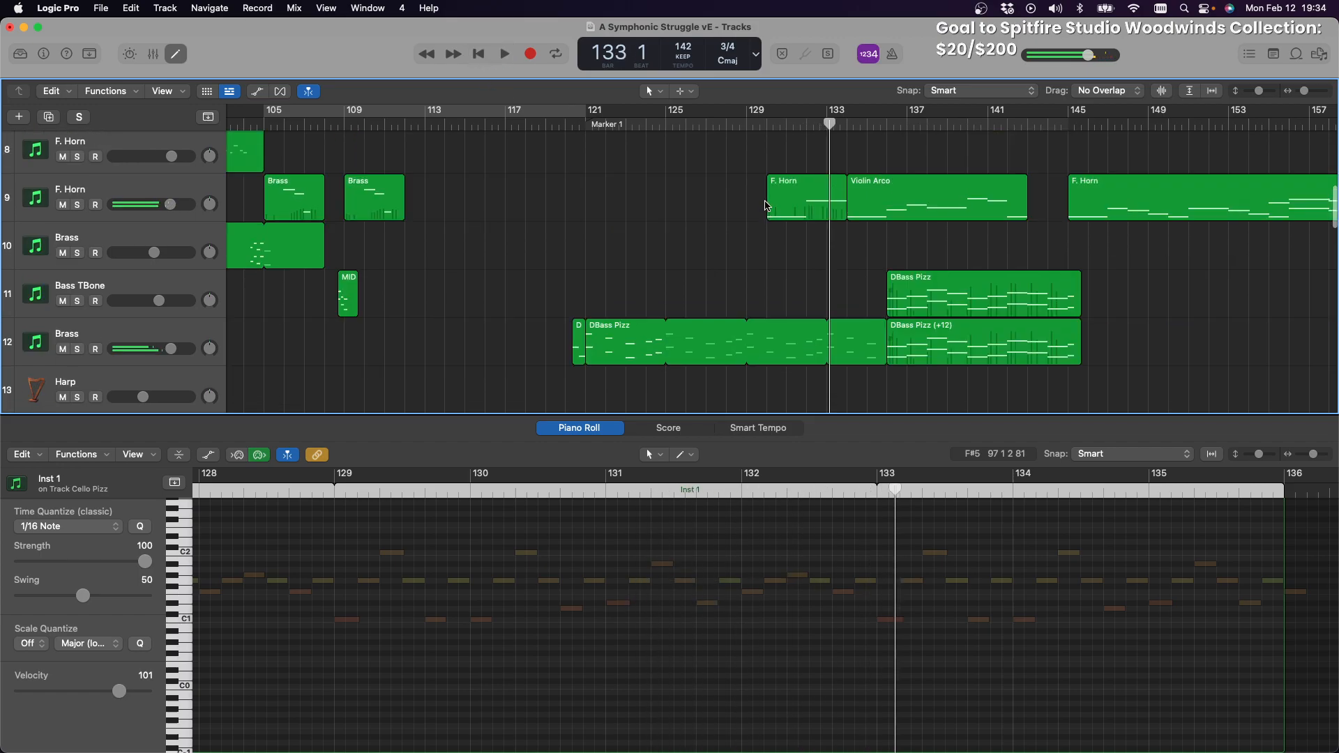
drag(814, 173, 900, 241)
click(896, 238)
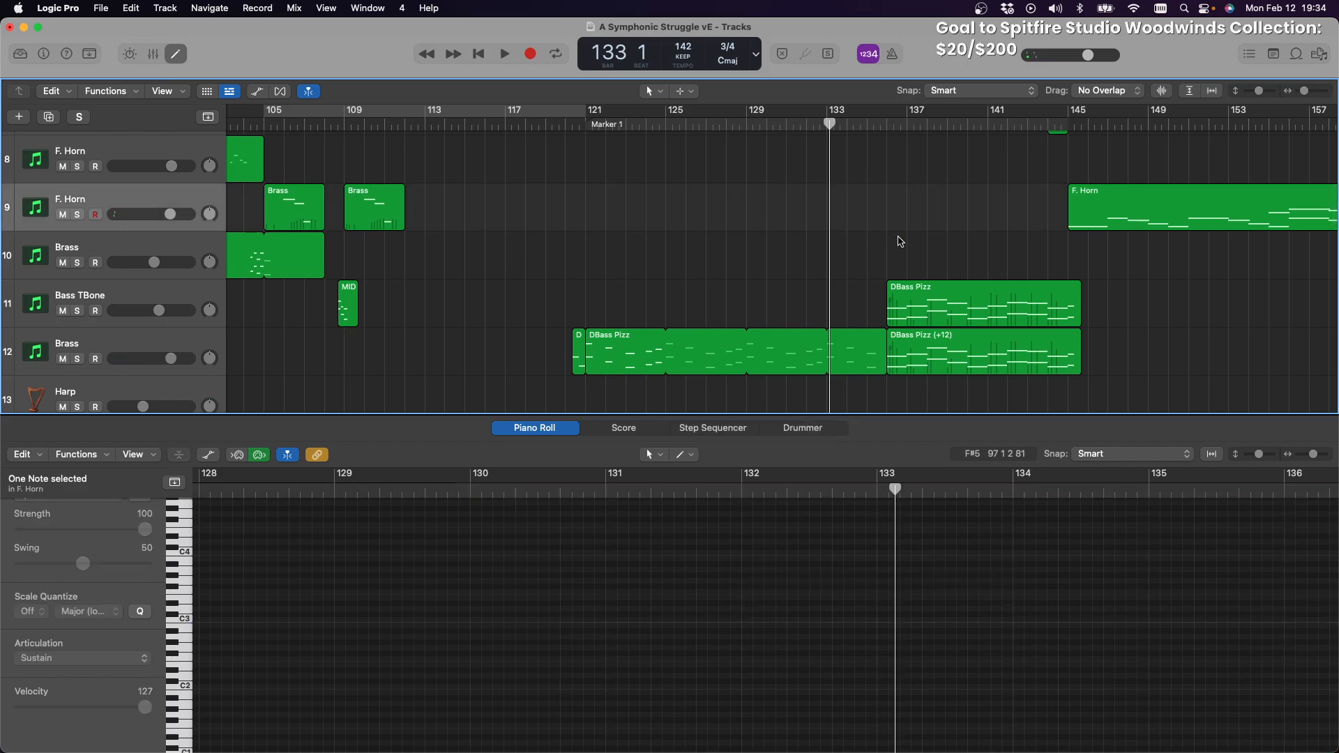
Resume playback and delete the Bass TBone region near bar 133 from WW High track 2
scroll(886, 232, down, 1)
key(space)
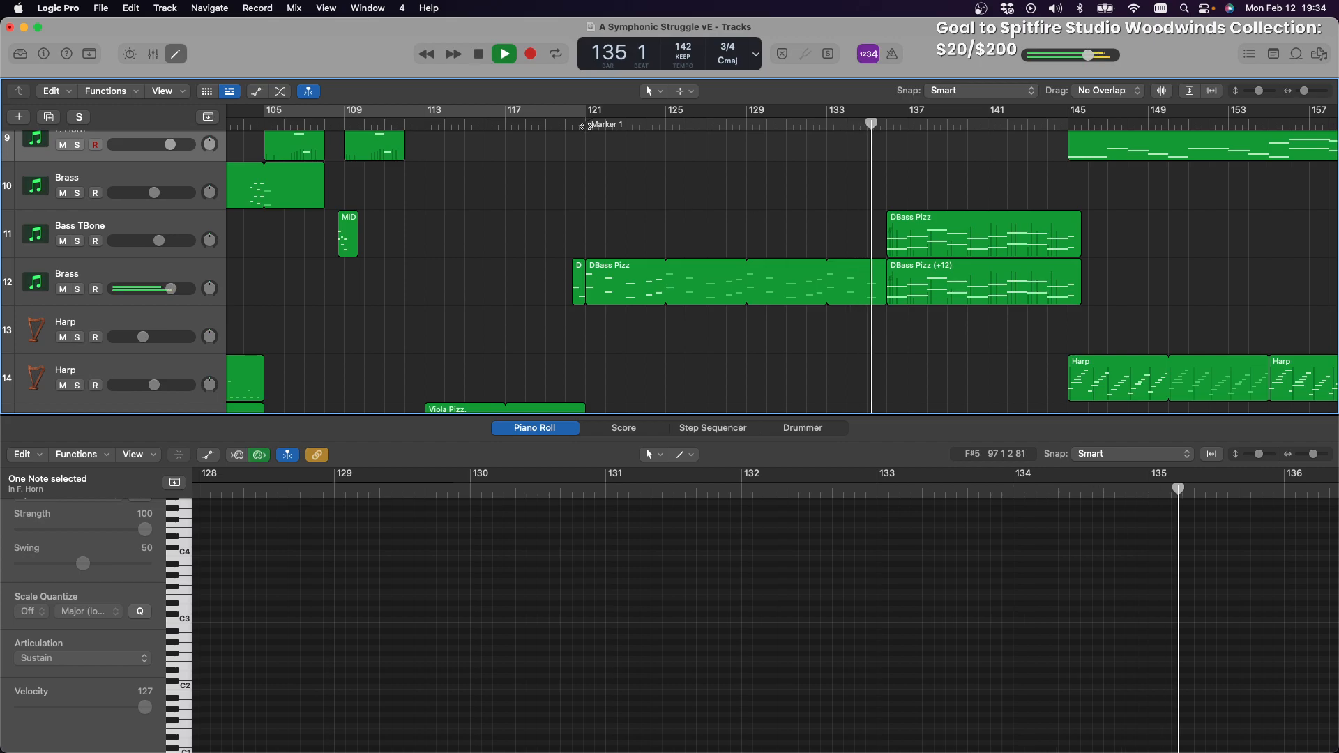
scroll(754, 202, up, 7)
scroll(757, 206, up, 1)
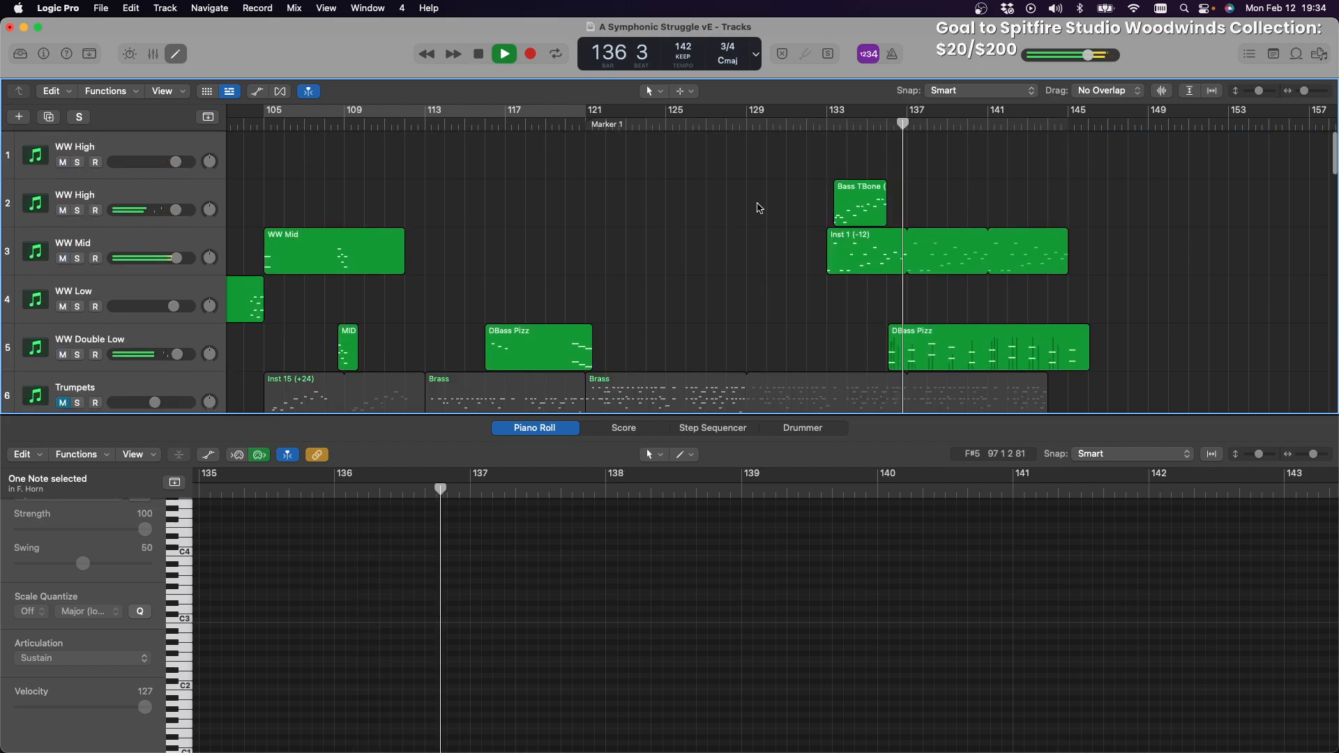
click(865, 198)
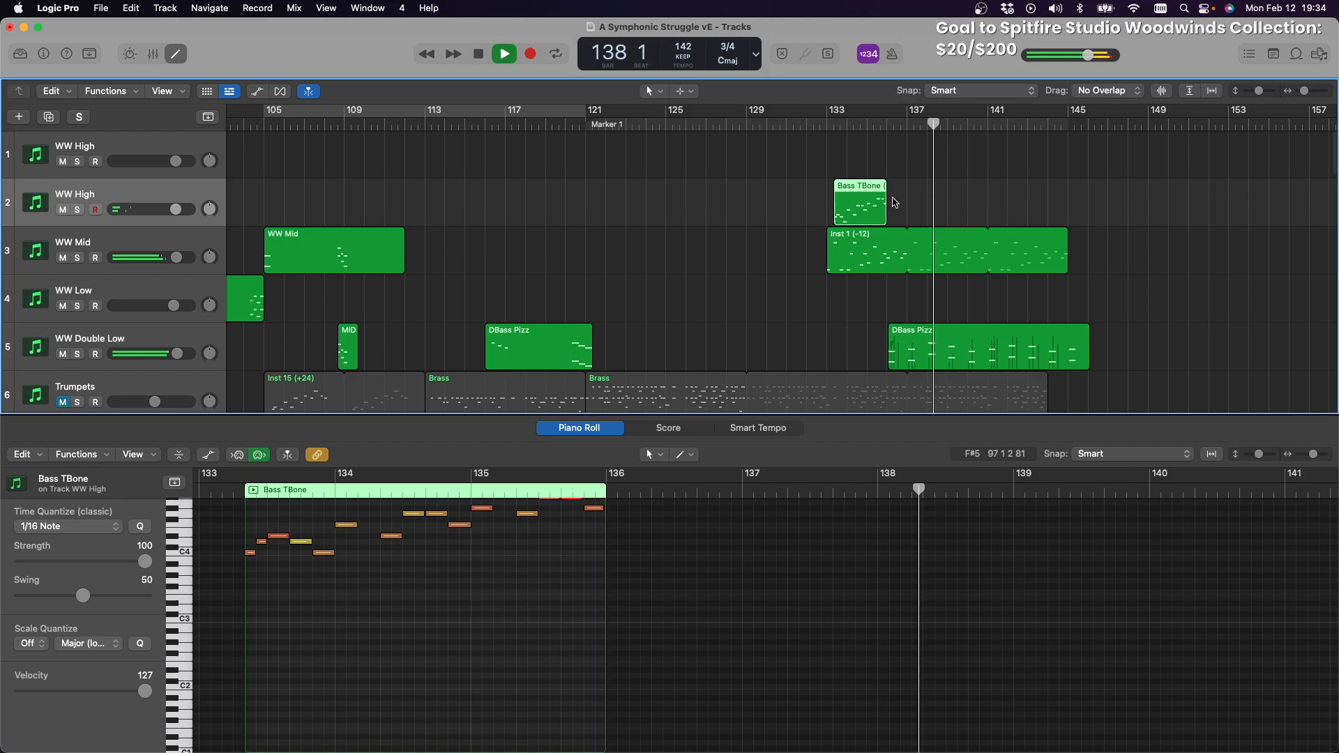
key(Delete)
Review the woodwind, brass, harp and violin regions between bars 105 and 145 for remaining parts
scroll(865, 195, down, 9)
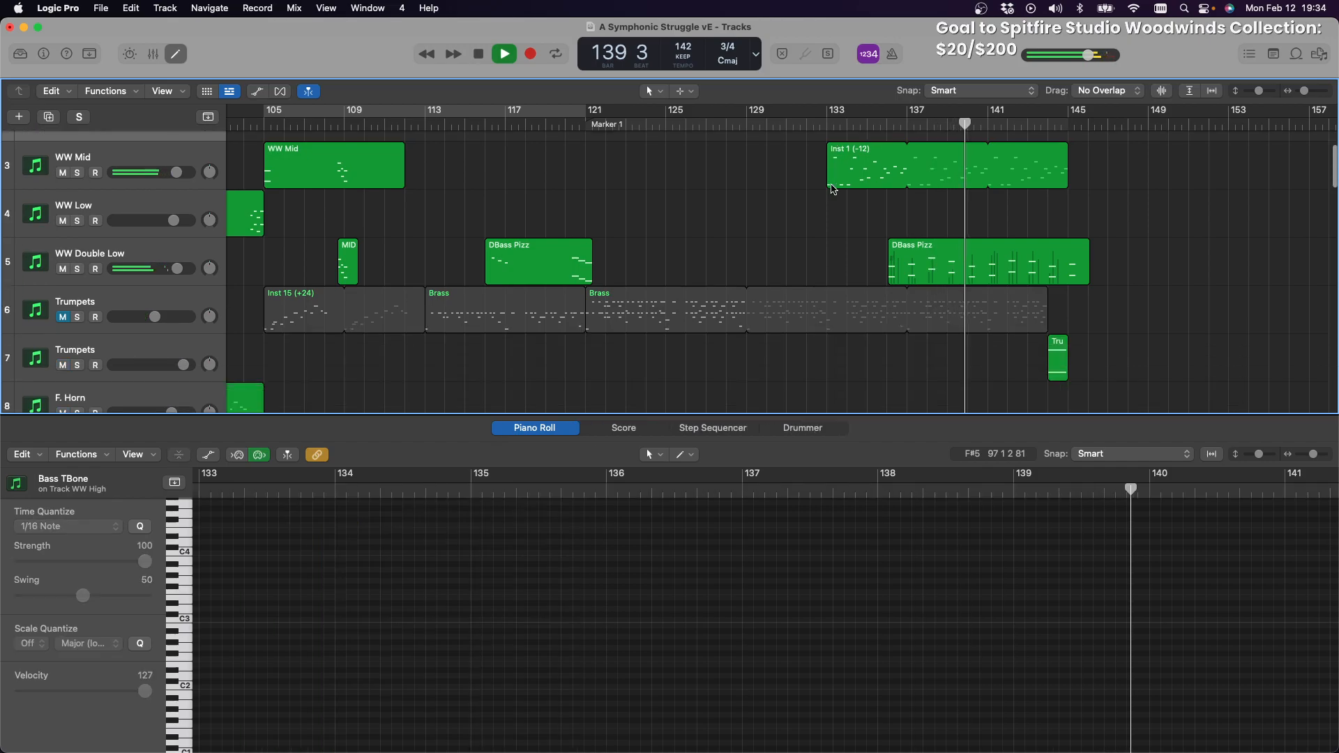
scroll(833, 190, down, 3)
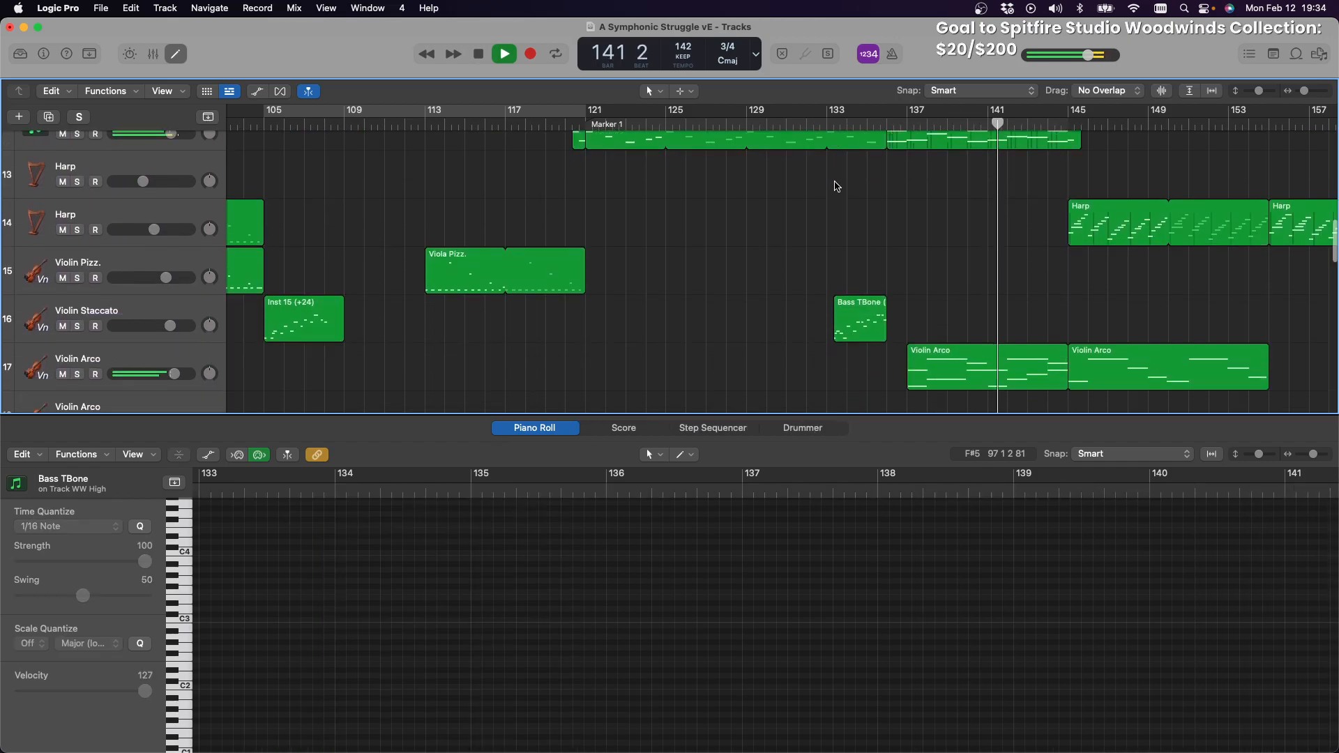
scroll(832, 189, left, 2)
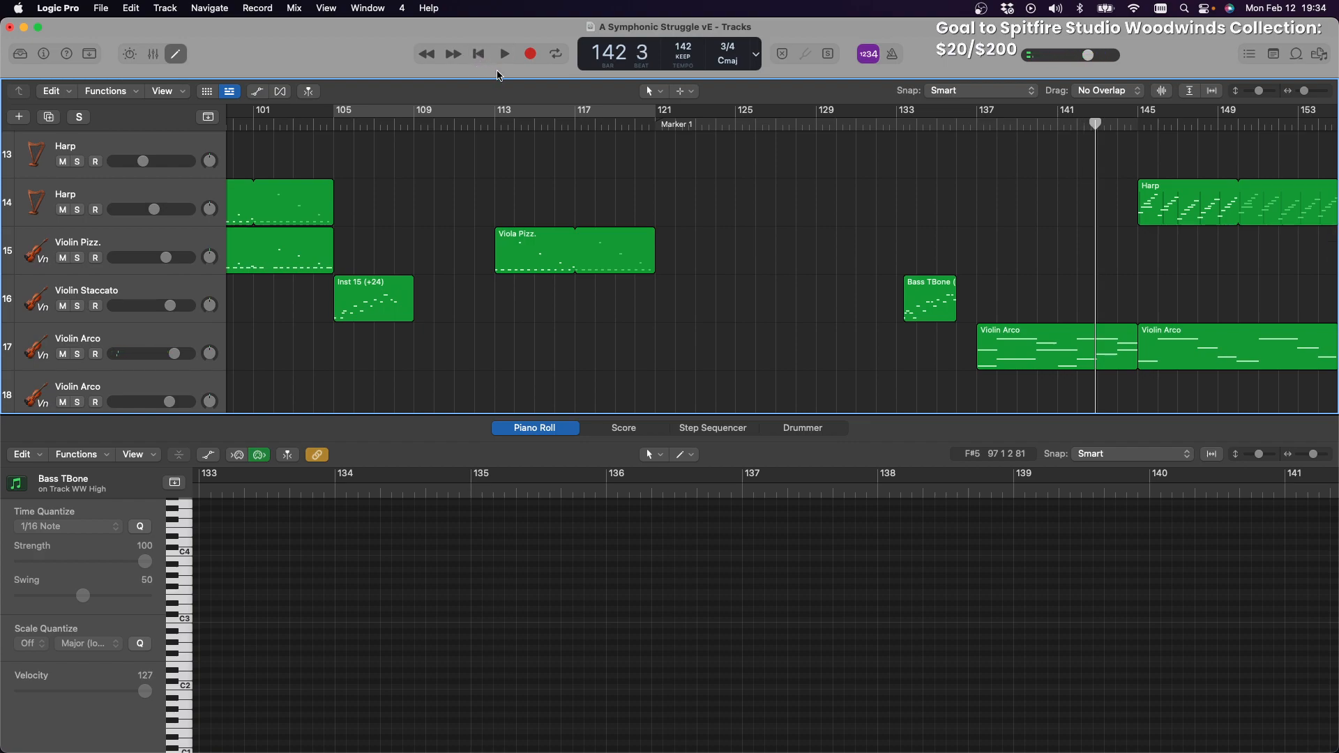
scroll(726, 244, up, 5)
scroll(750, 230, right, 2)
scroll(754, 232, up, 6)
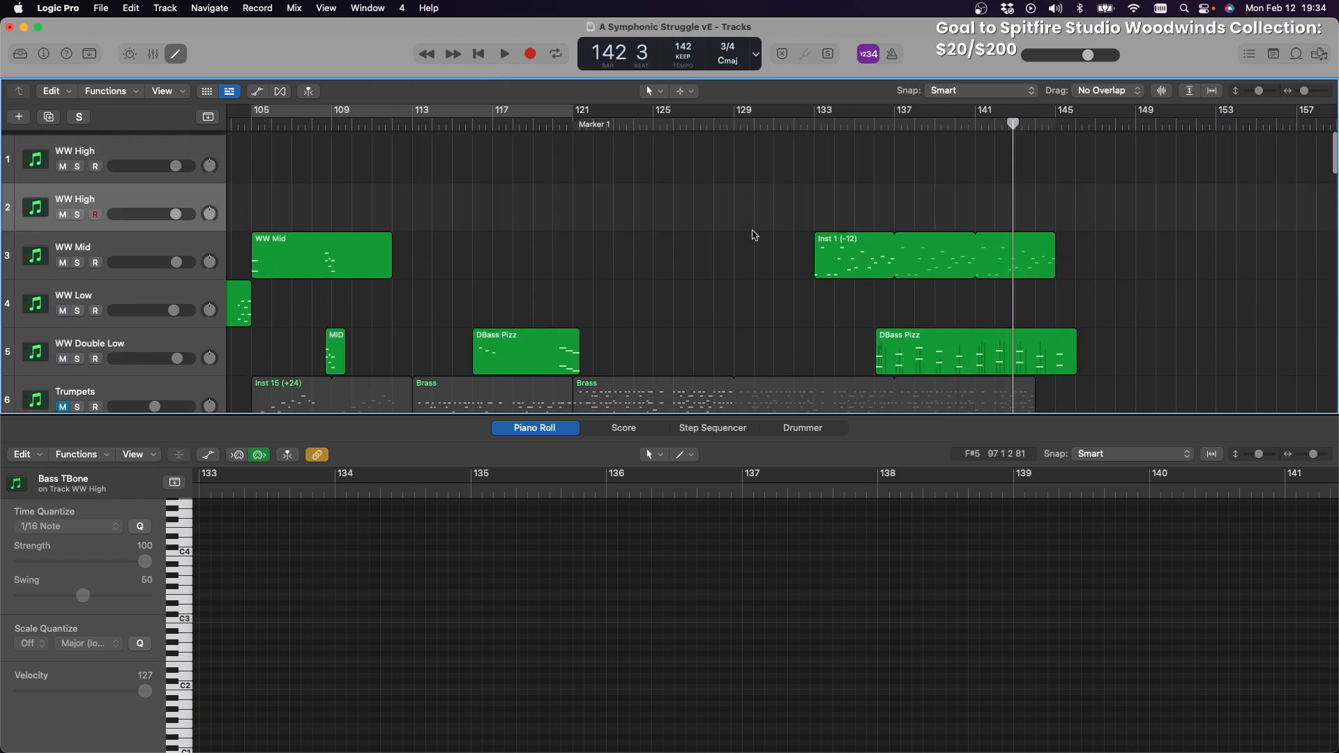
scroll(753, 232, down, 10)
scroll(754, 232, up, 4)
scroll(754, 235, up, 2)
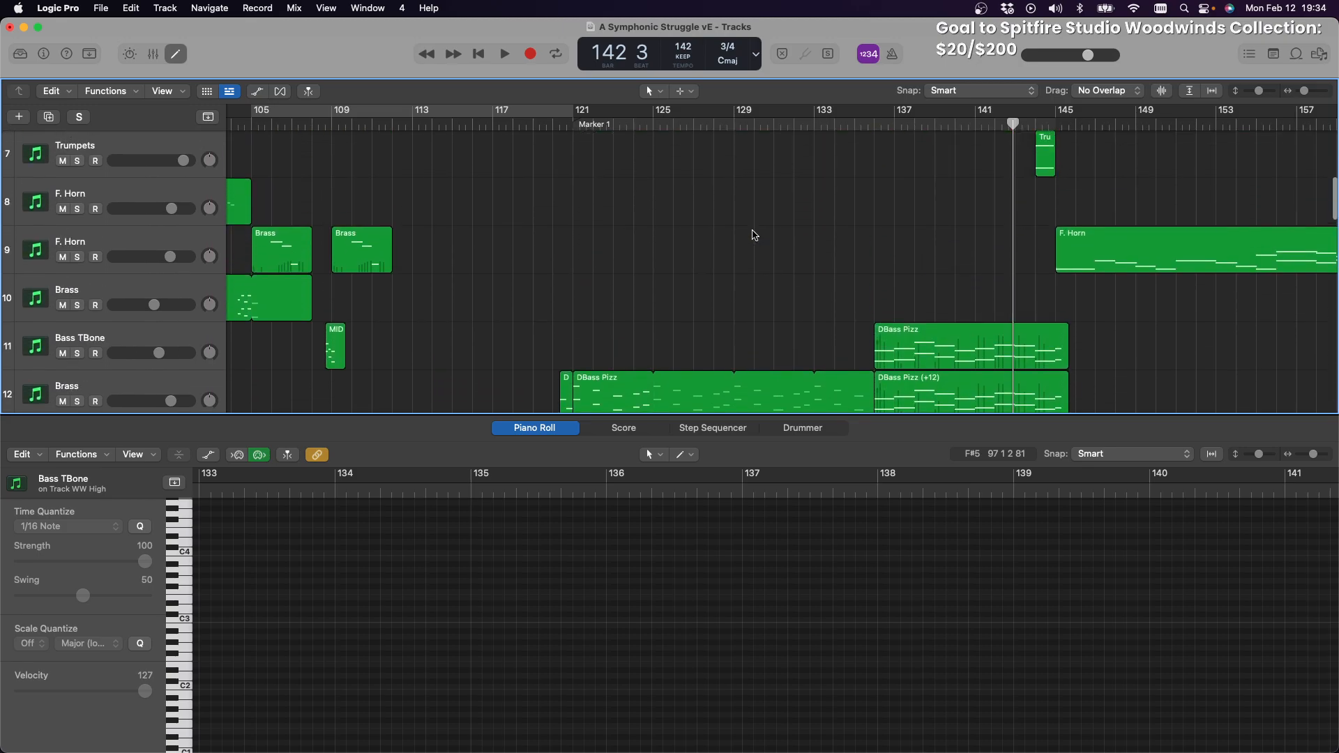
Examine the string and percussion regions from bar 121 onward, the earlier cello and DBass Pizz loops, and the upper woodwind and brass tracks
scroll(753, 236, right, 5)
scroll(753, 235, down, 10)
scroll(753, 235, down, 7)
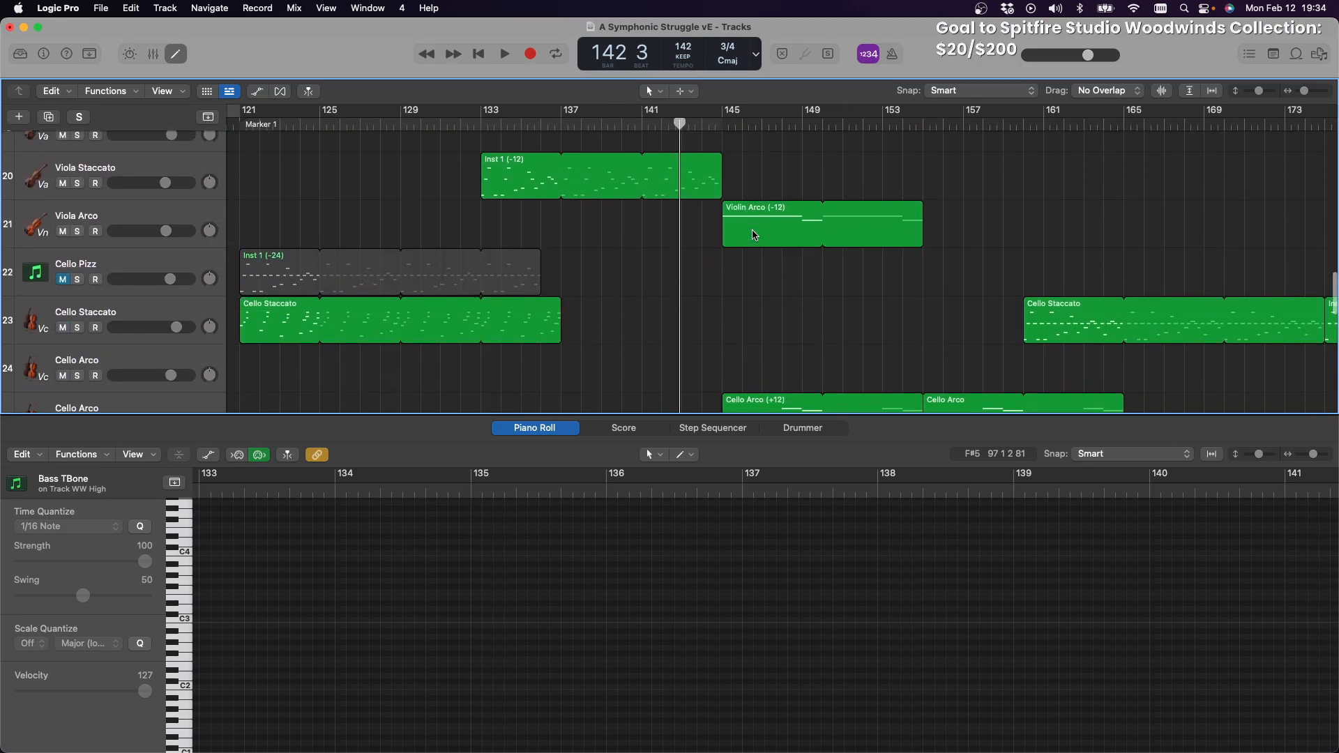
scroll(793, 257, down, 7)
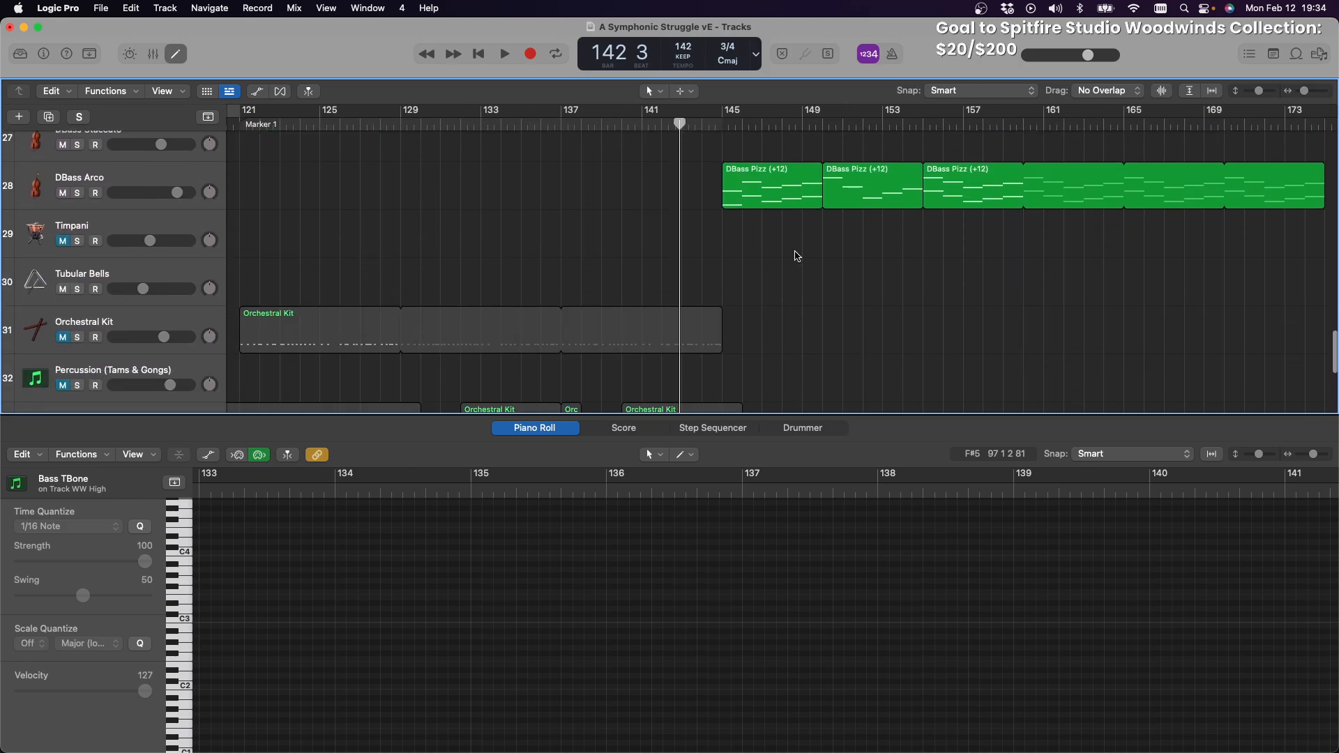
scroll(779, 308, down, 1)
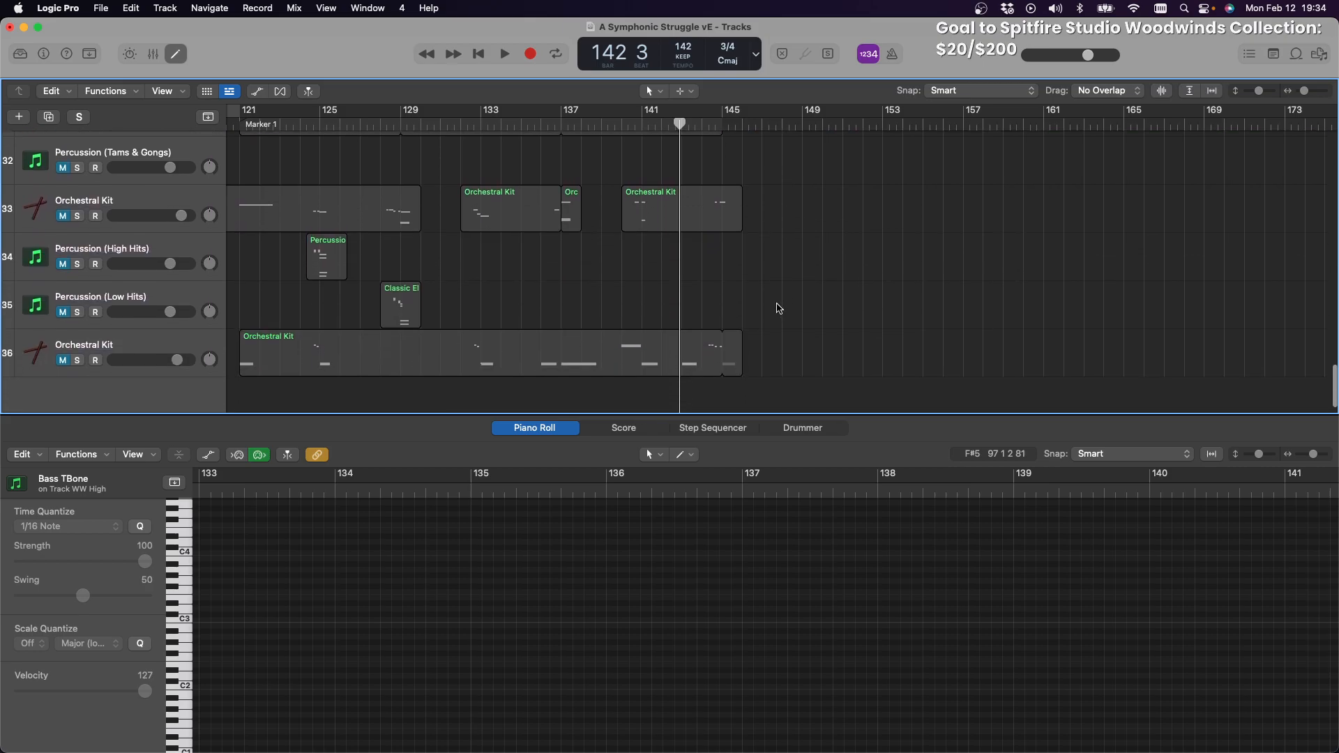
scroll(779, 308, up, 5)
scroll(779, 308, up, 7)
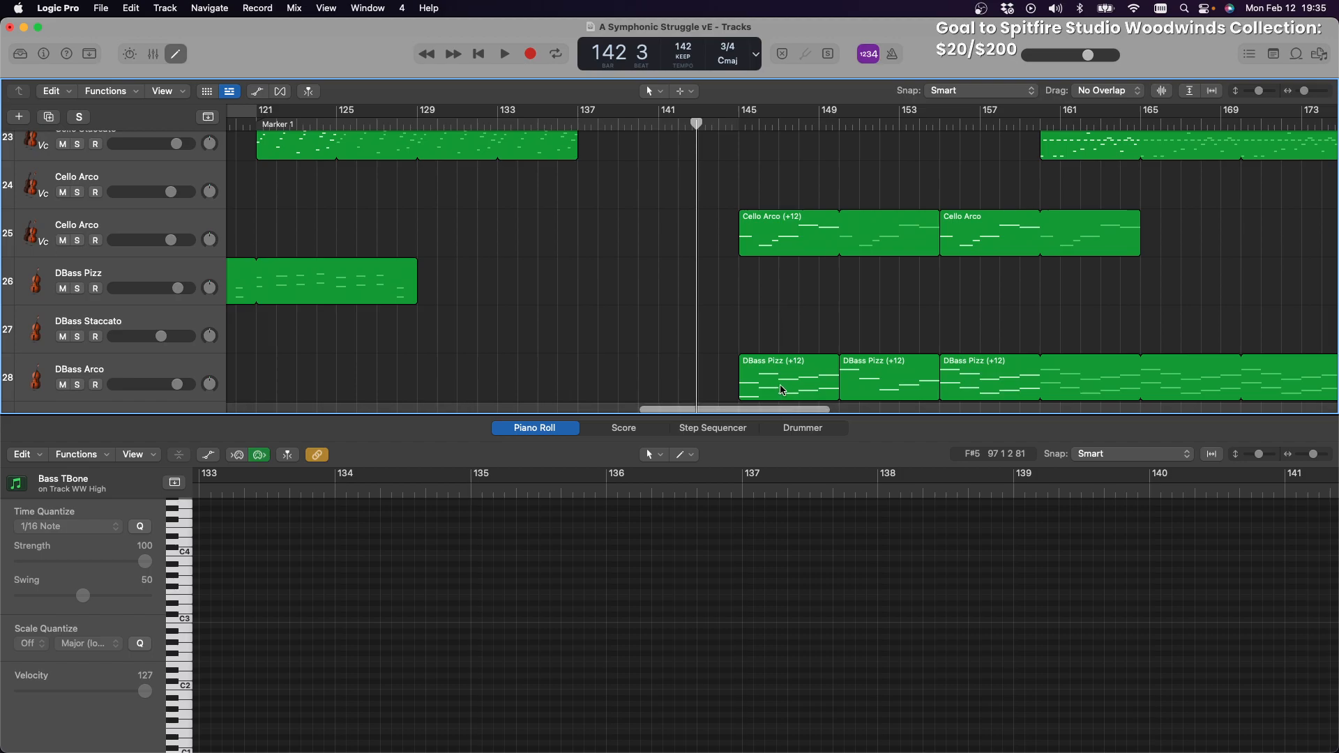
scroll(781, 394, down, 3)
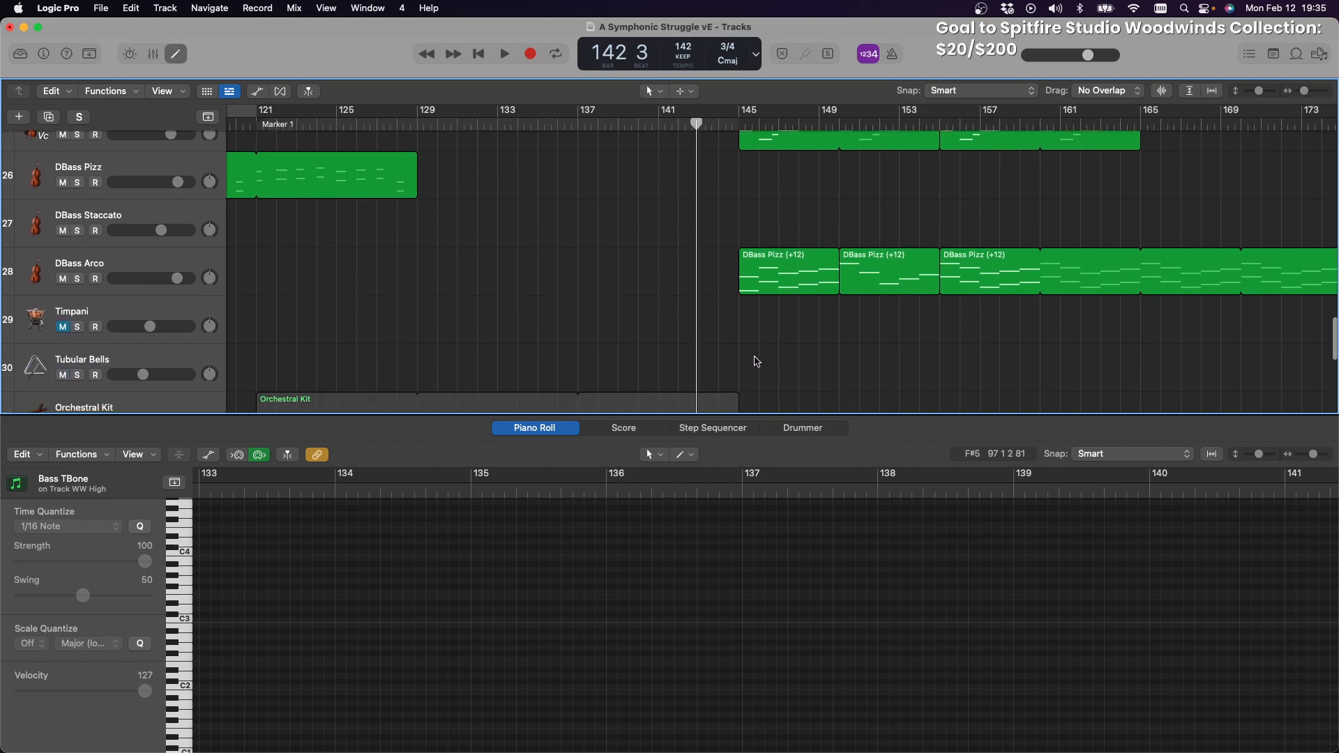
scroll(757, 361, left, 15)
scroll(757, 361, up, 8)
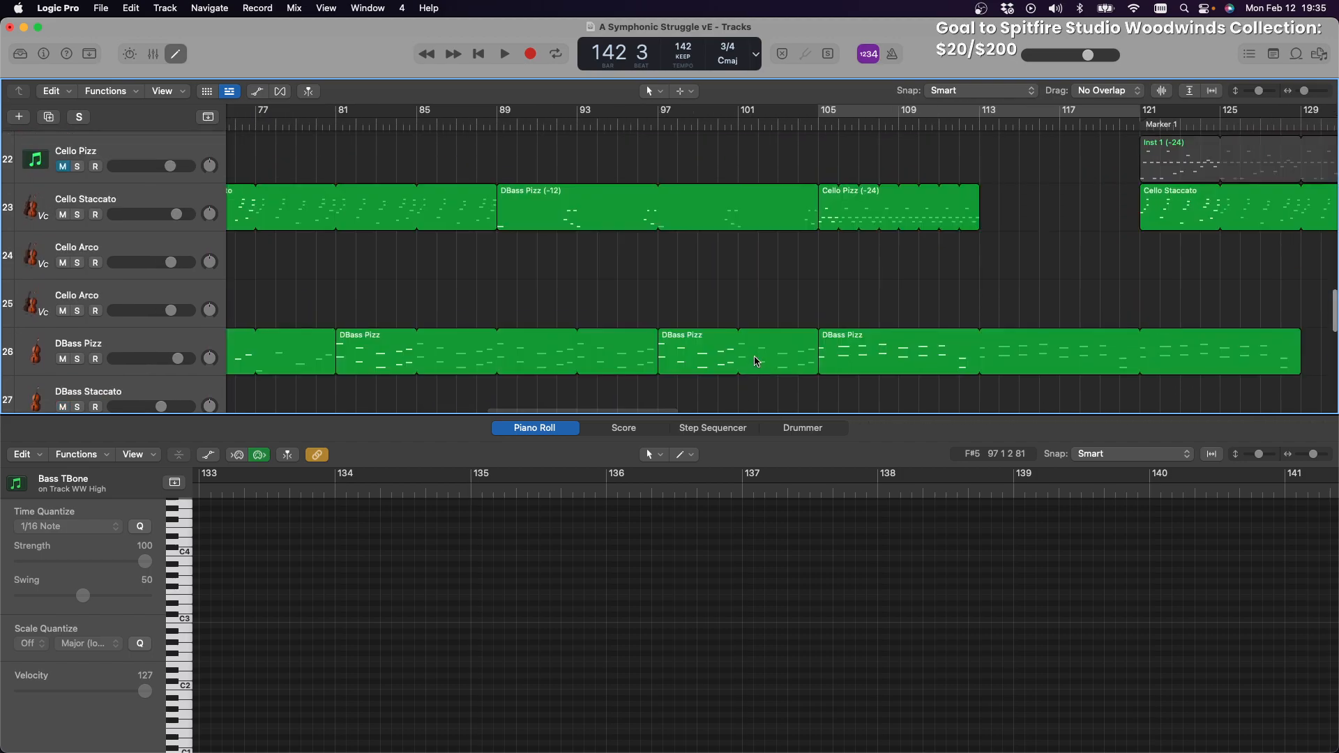
scroll(757, 361, right, 11)
scroll(757, 361, up, 1)
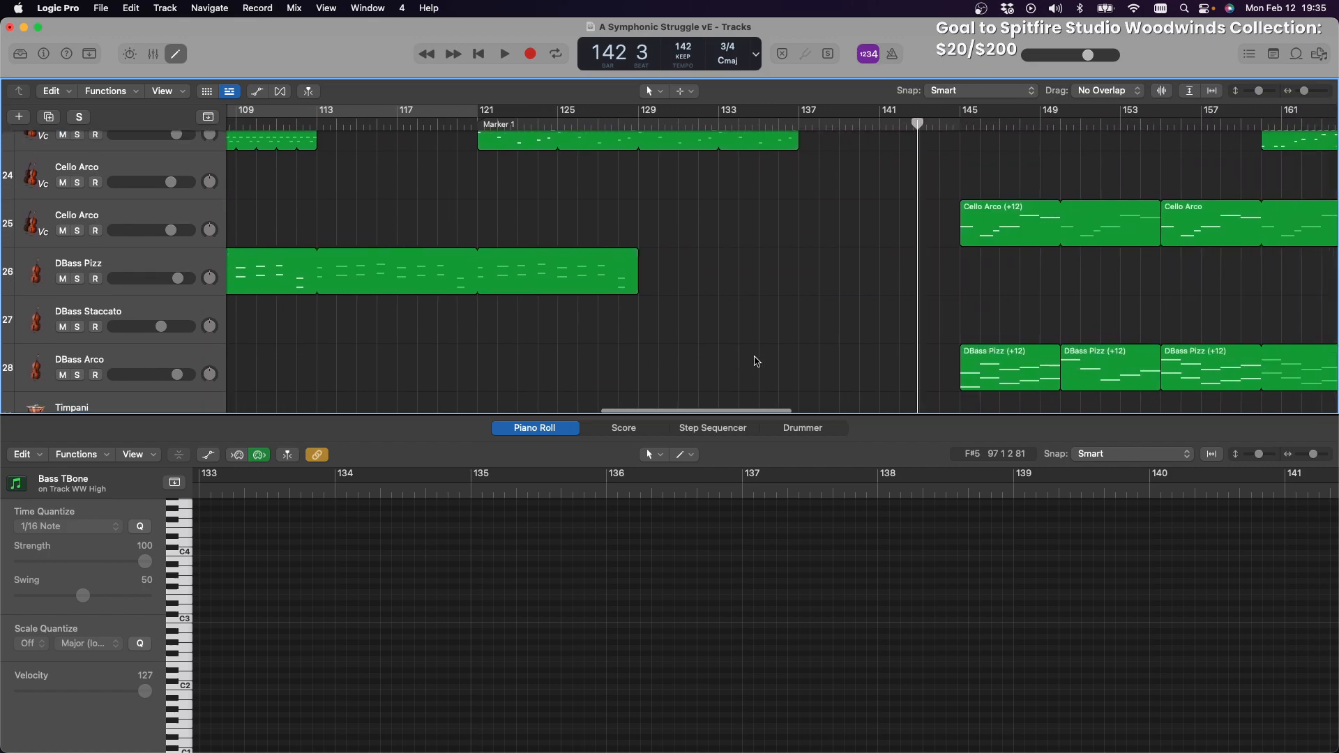
scroll(757, 362, up, 1)
scroll(897, 318, up, 20)
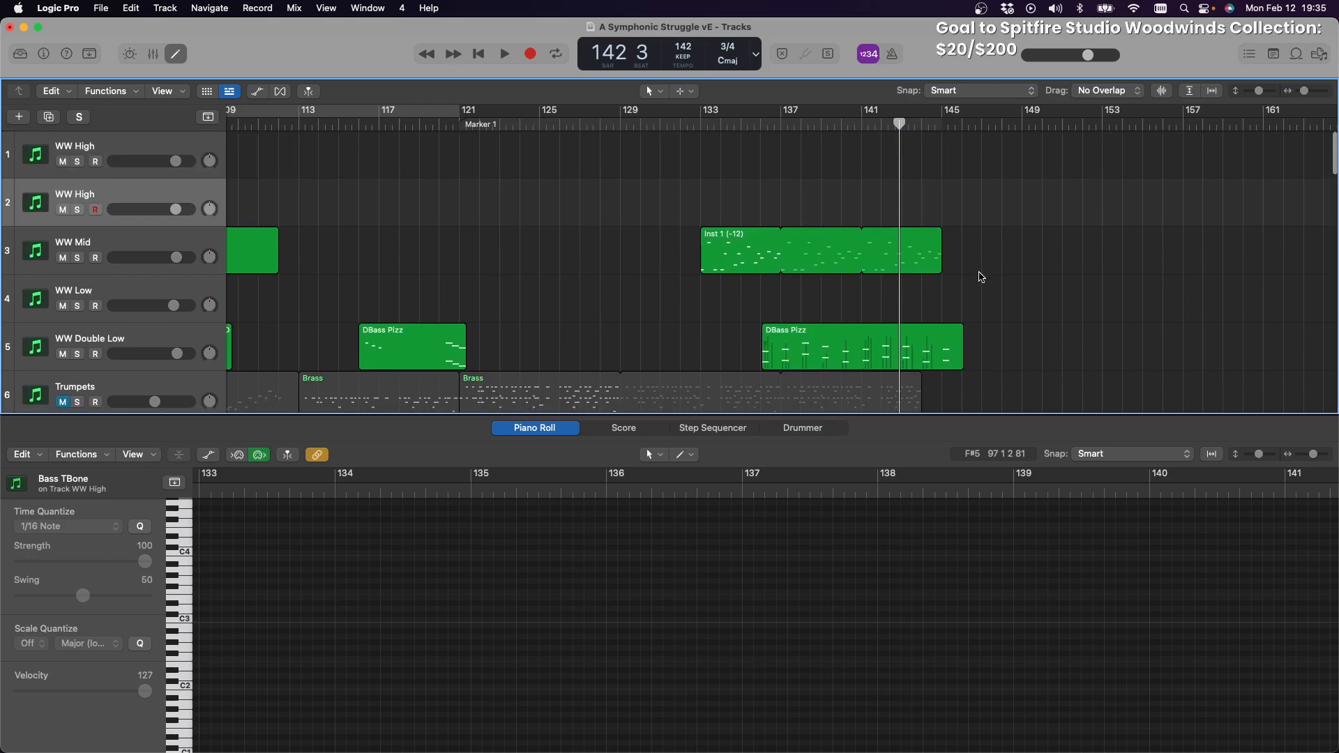
scroll(977, 276, down, 5)
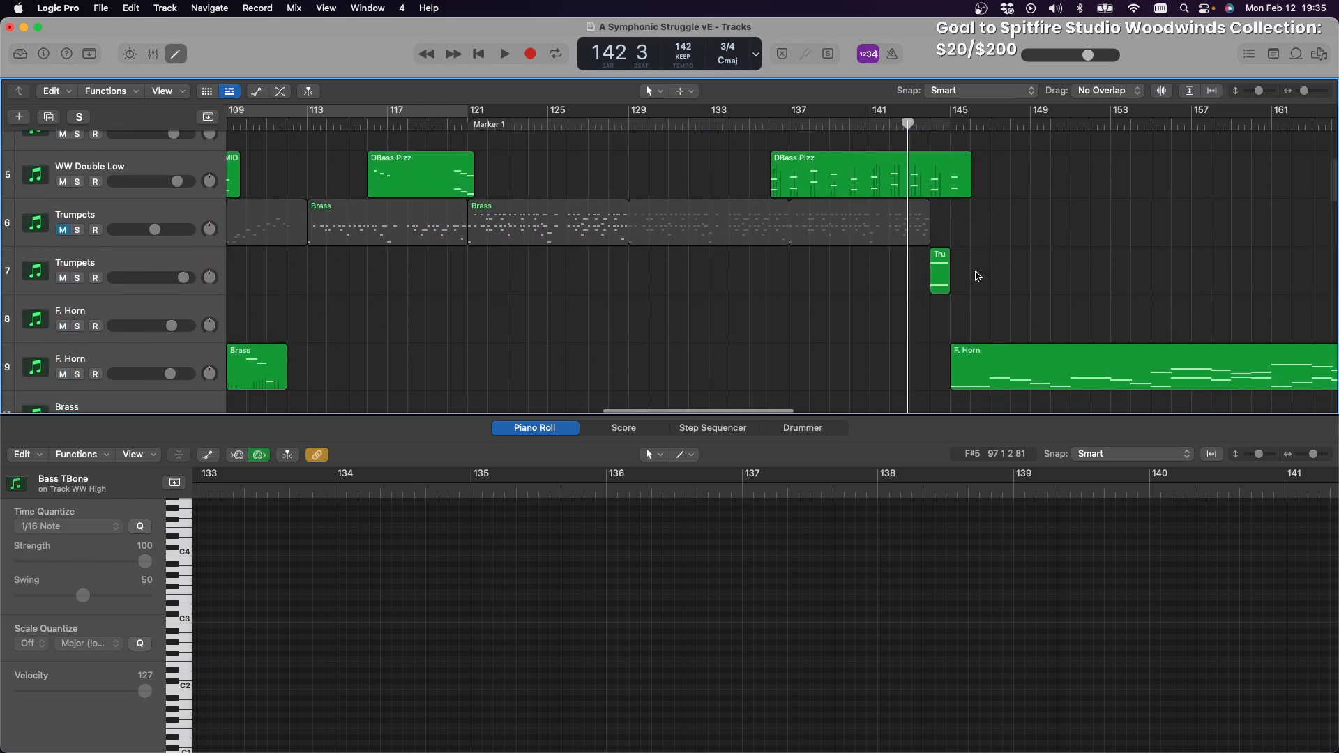
Select the regions from bar 145 onward, from the F. Horn to the DBass Arco track, and move them to start at bar 157
drag(1044, 345, 1323, 404)
scroll(1189, 382, up, 15)
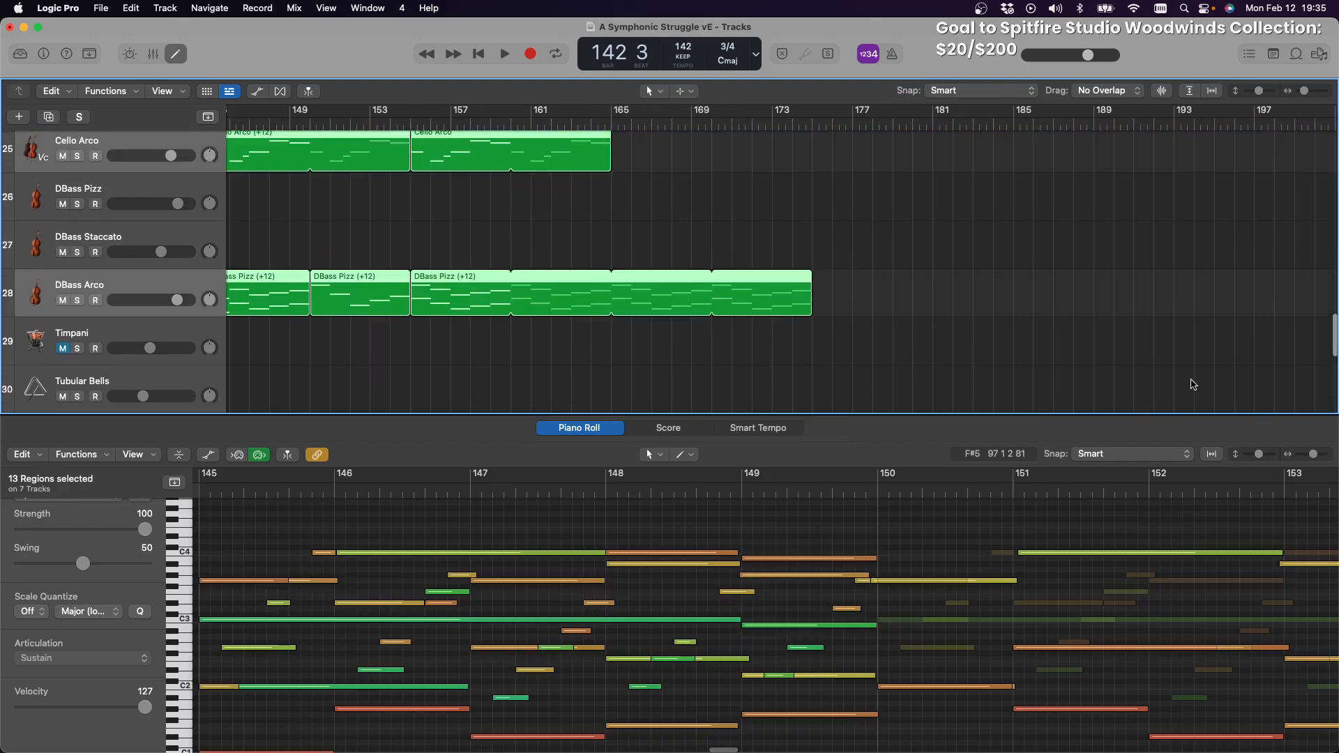
scroll(1193, 384, up, 5)
scroll(1194, 385, left, 10)
scroll(1193, 385, down, 10)
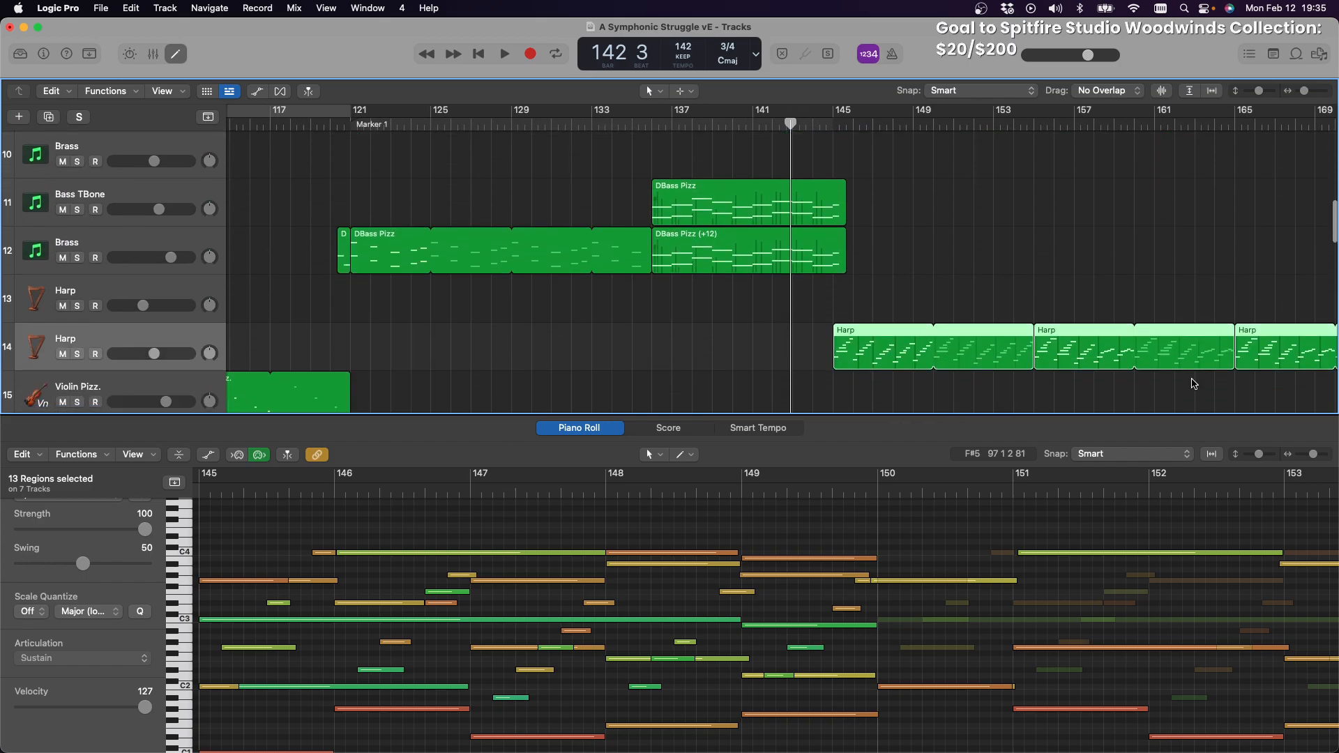
scroll(1189, 376, up, 5)
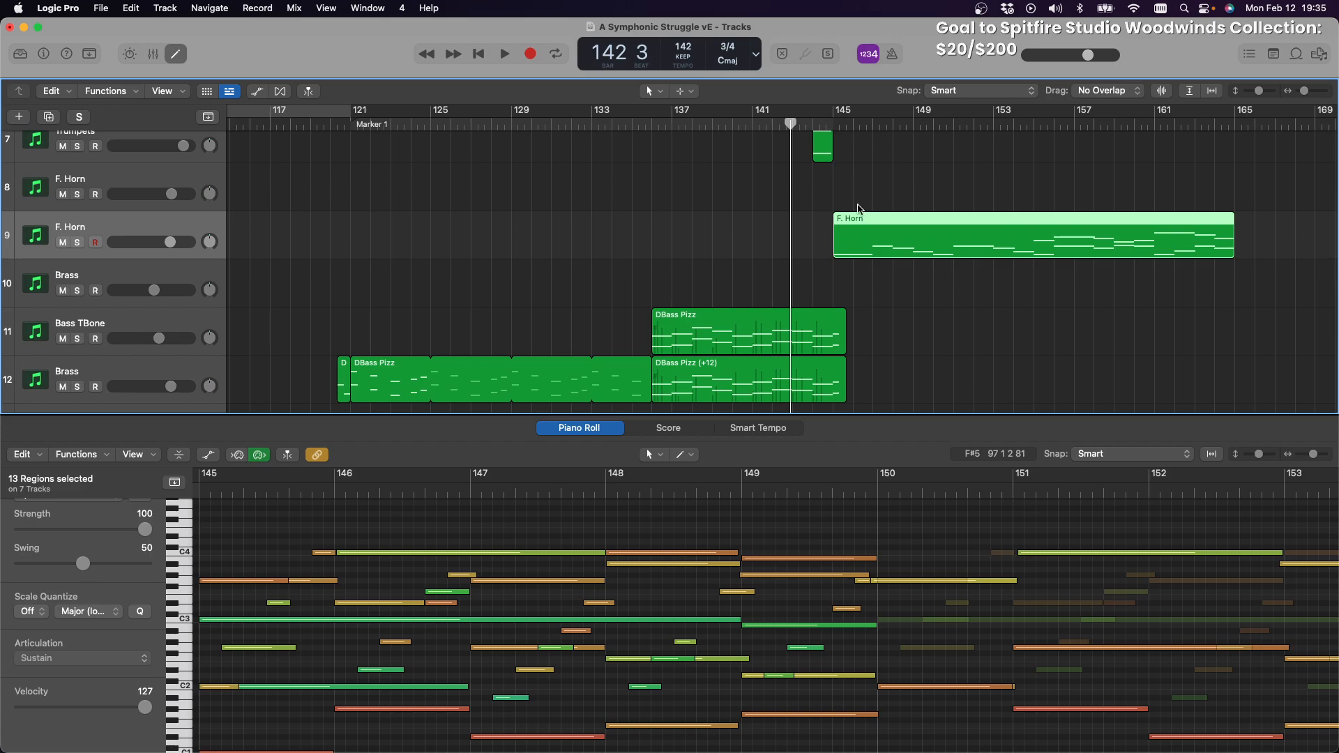
drag(849, 220, 1096, 225)
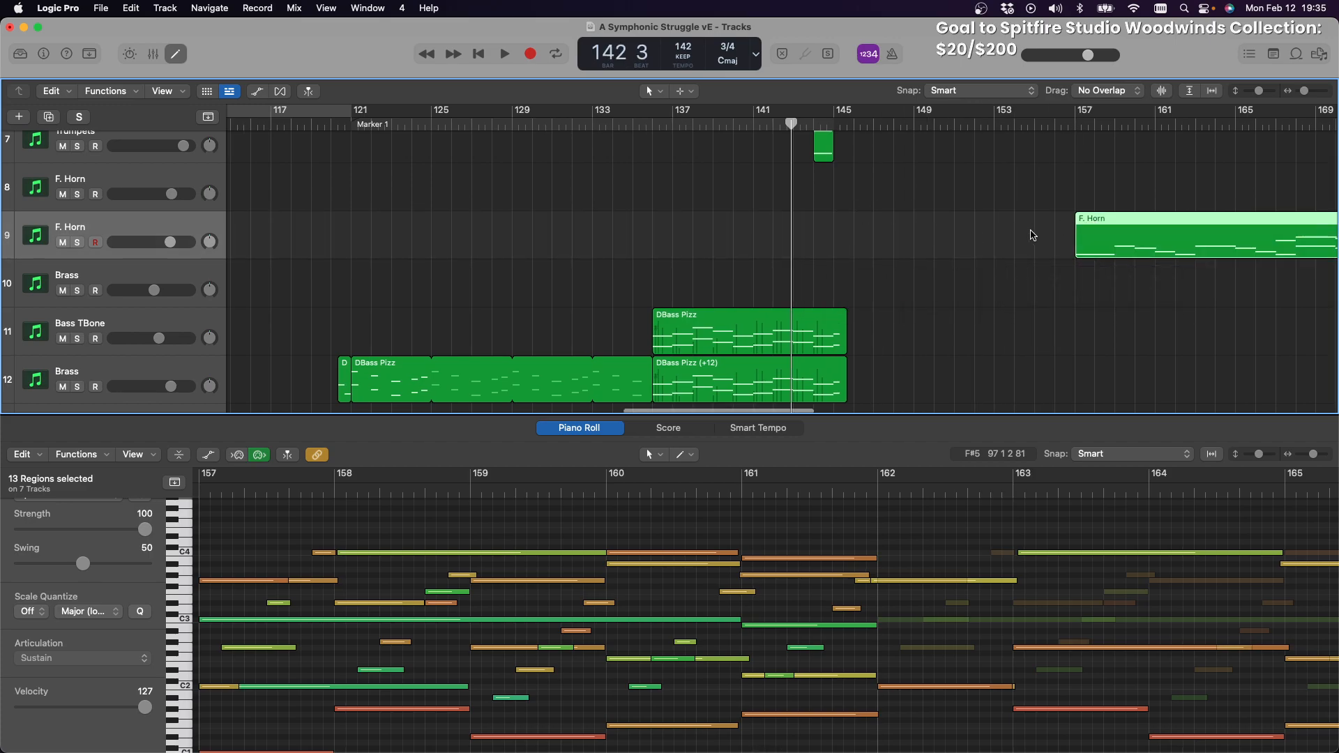
Play the arrangement from bar 105 and extend the loop of the Inst 15 region on the Violin Staccato track to bar 113
scroll(1034, 235, left, 15)
scroll(1033, 235, down, 5)
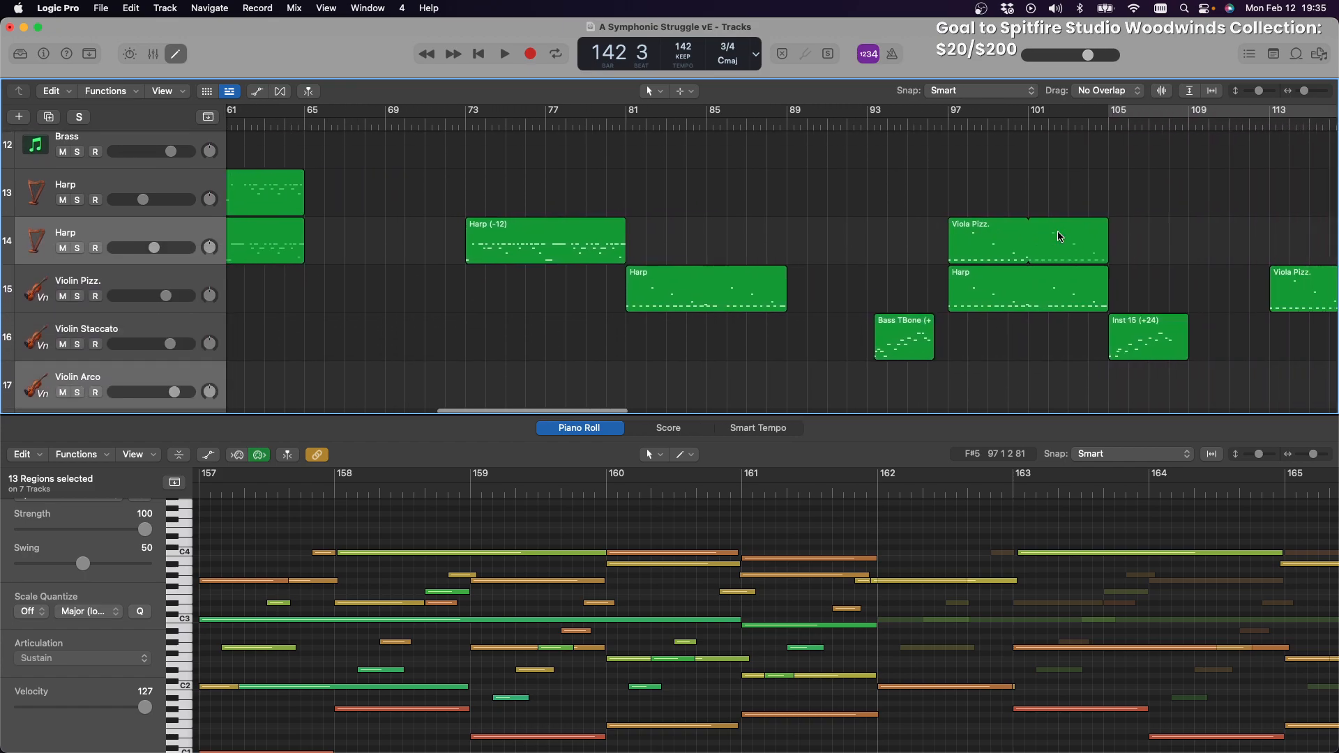
scroll(1058, 236, right, 6)
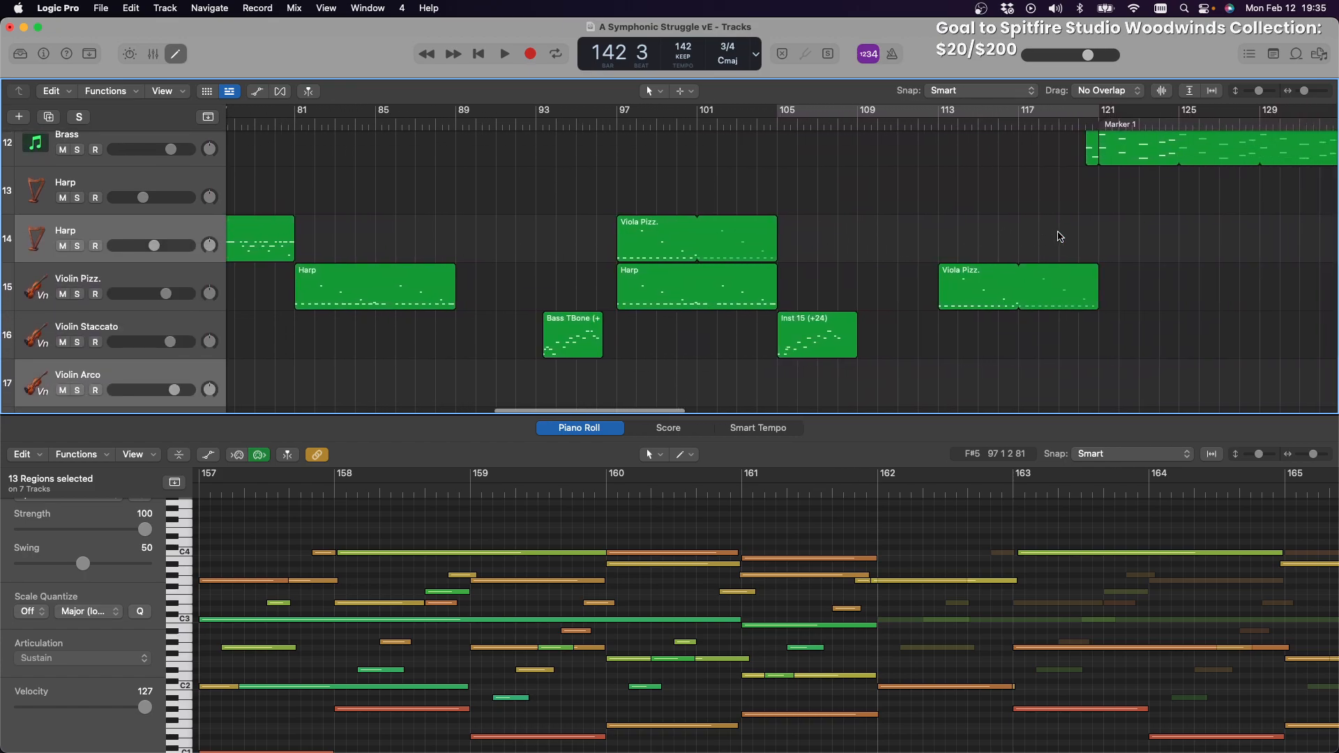
click(827, 157)
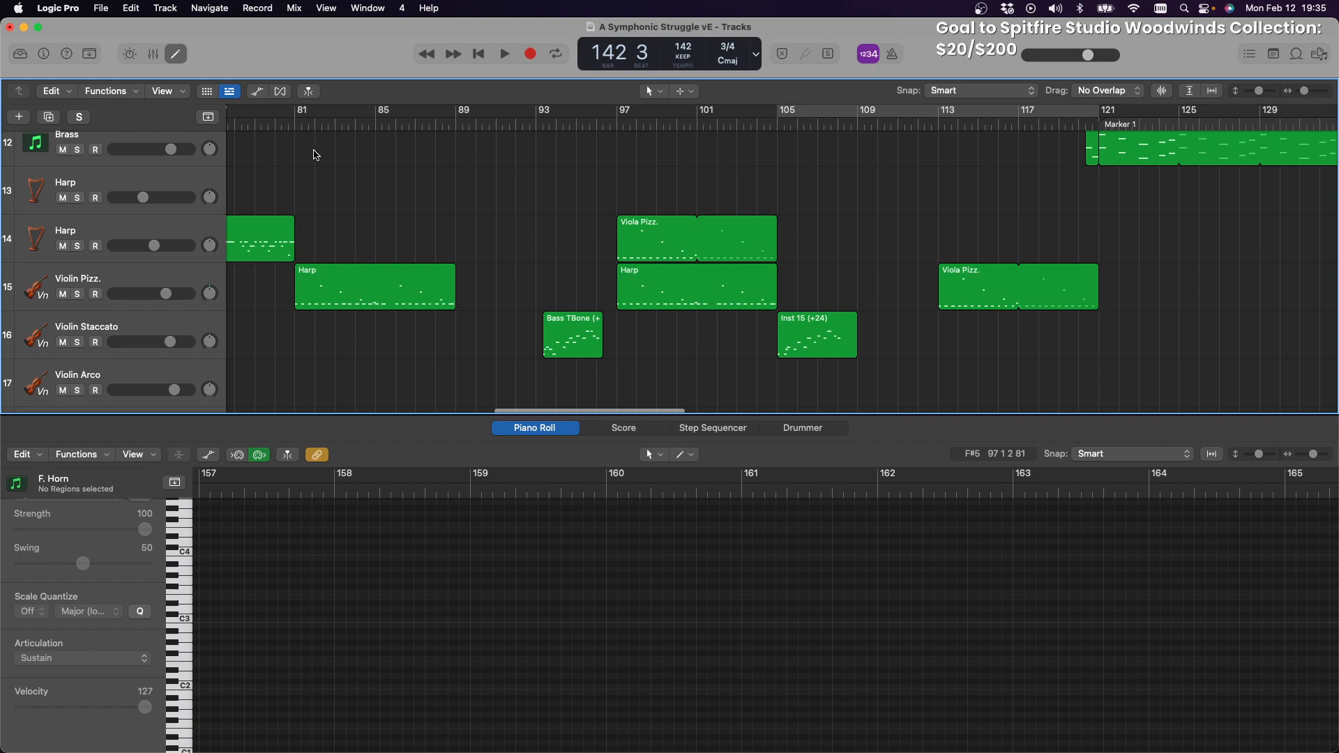
click(122, 223)
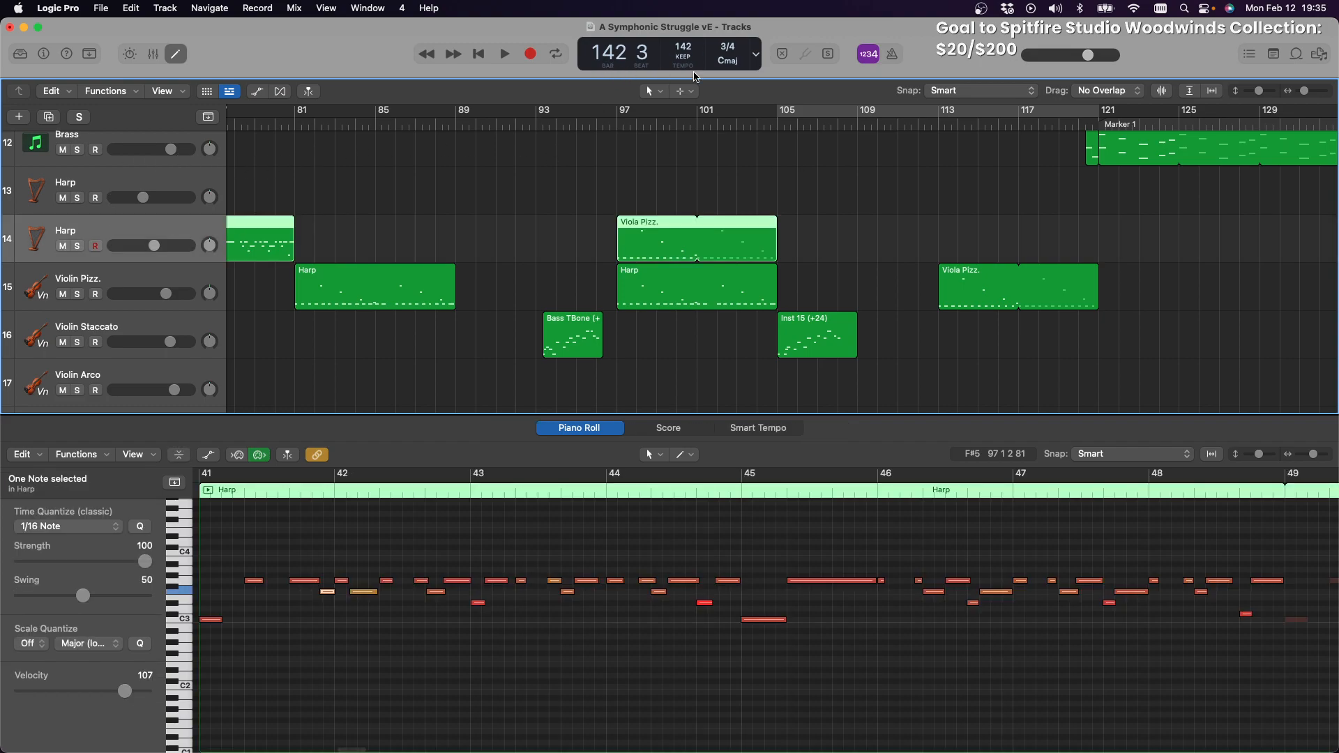
click(776, 125)
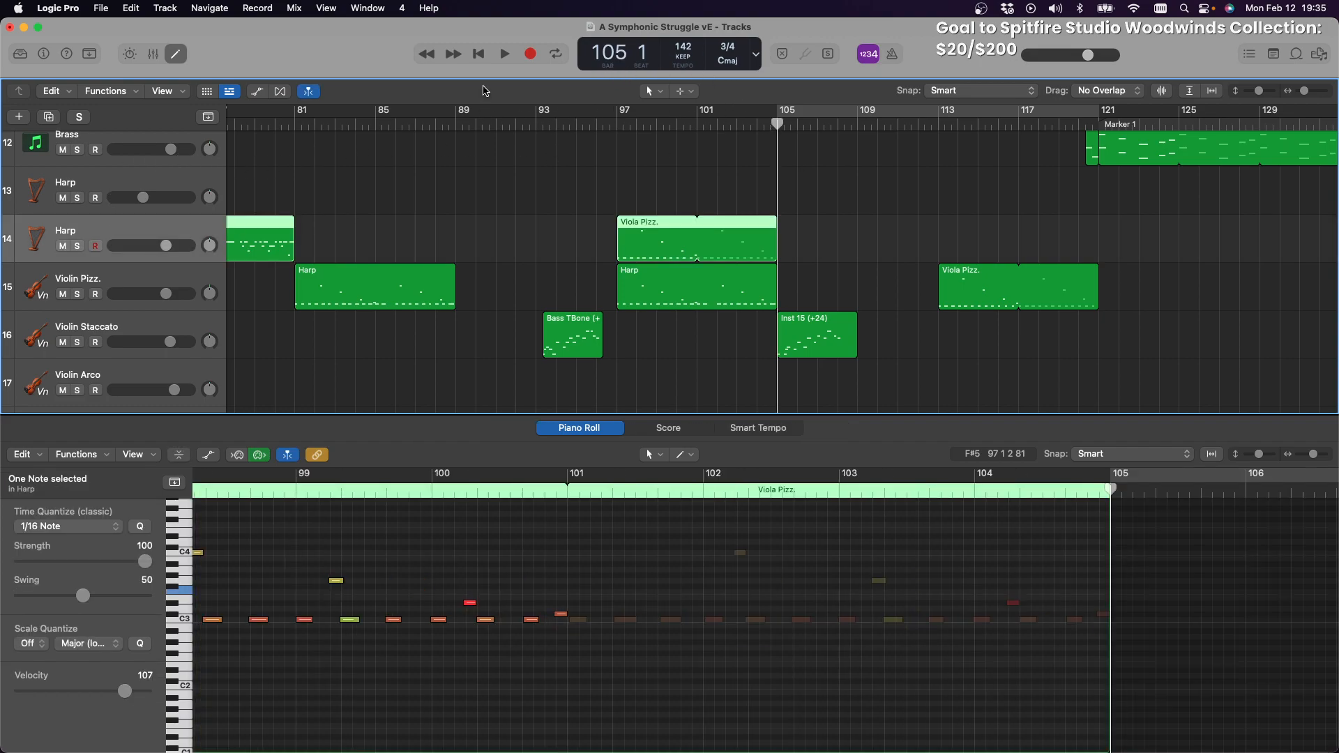
click(505, 55)
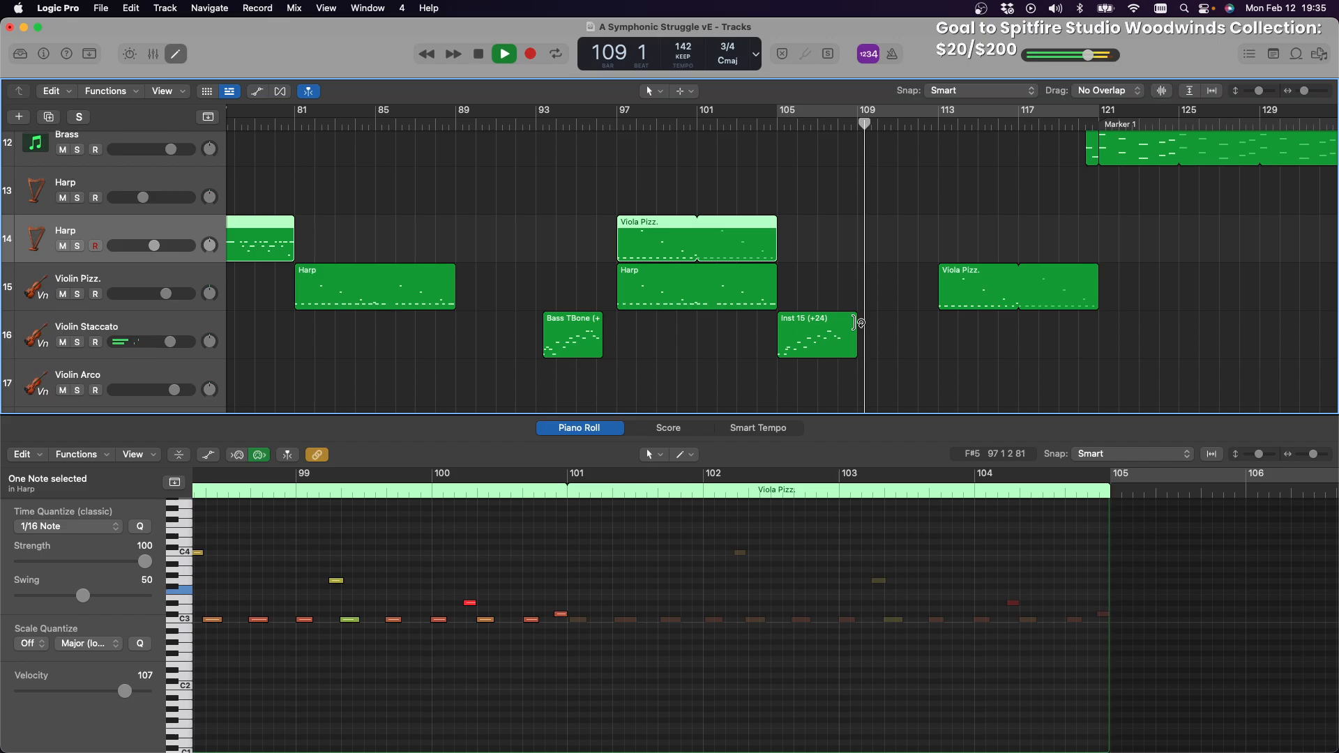
drag(857, 323, 939, 330)
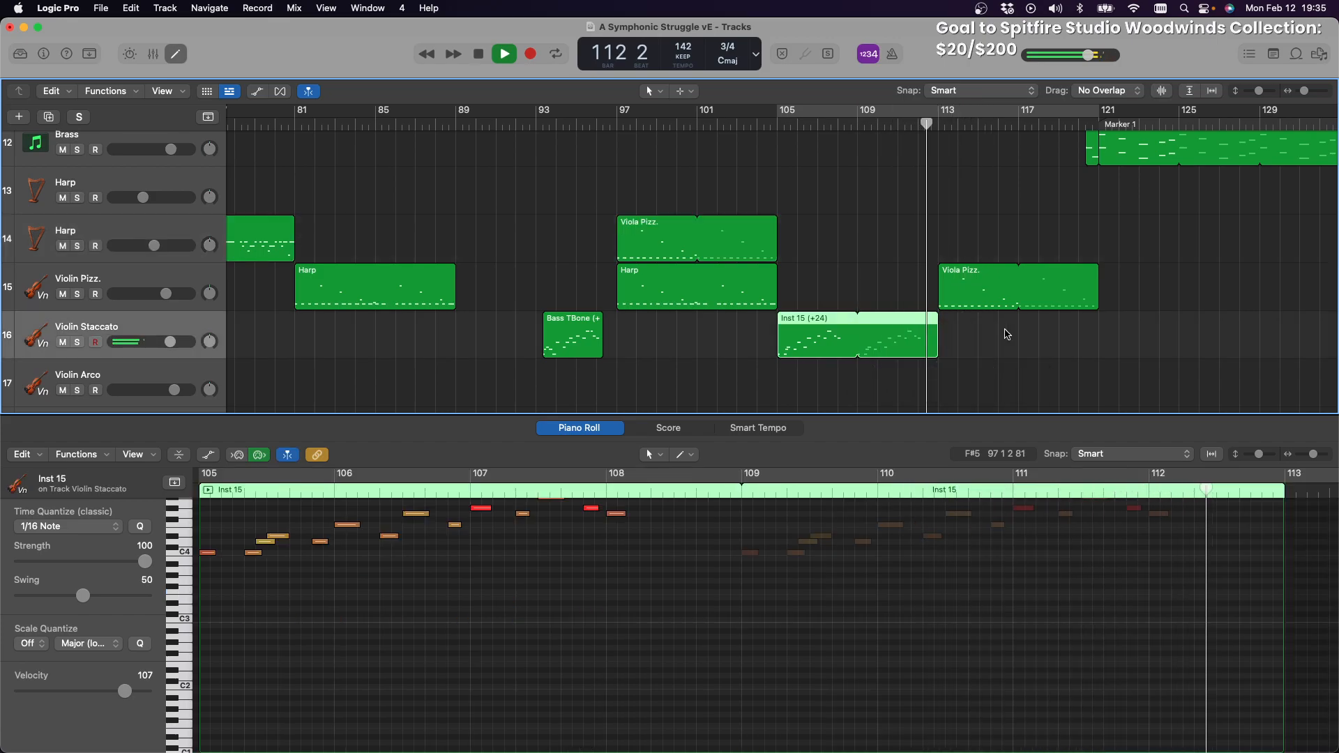
Listen on past Marker 1, stop playback, and delete the looped DBass Pizz region starting at bar 121 on the Brass track 12
scroll(879, 298, right, 5)
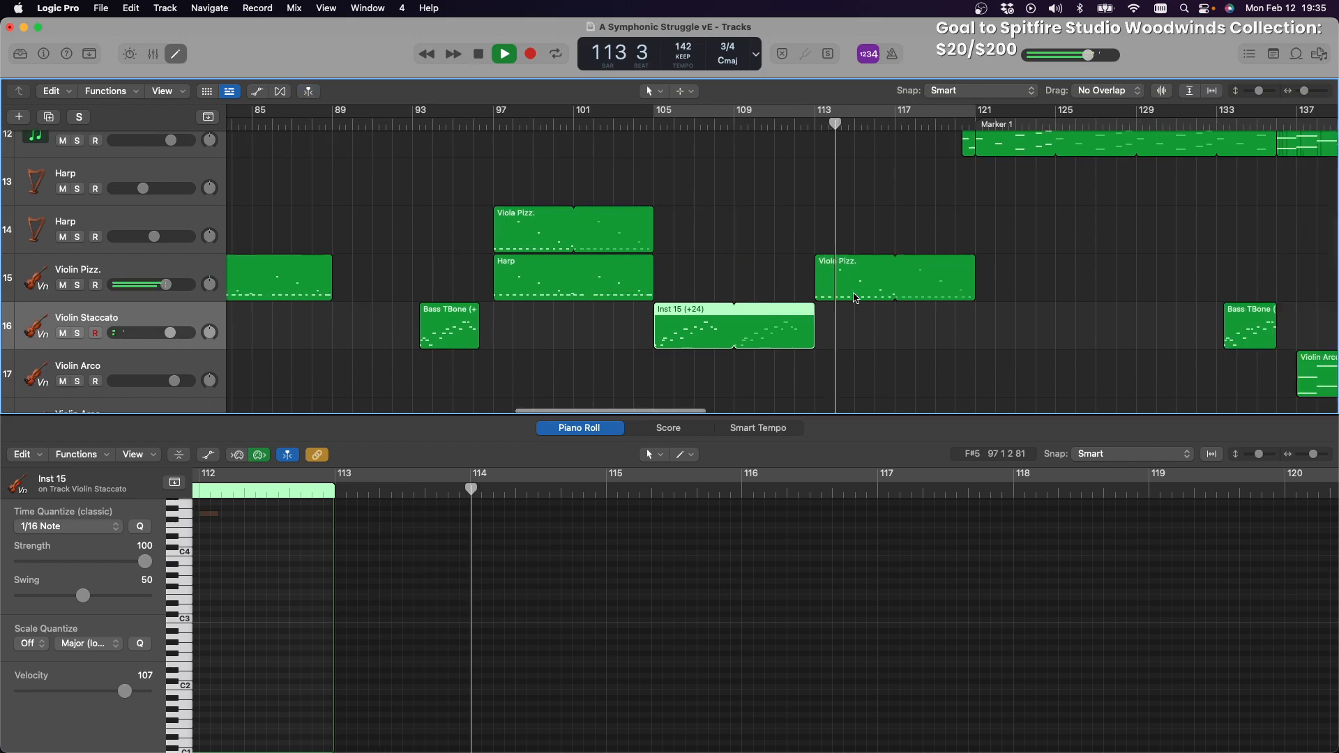
scroll(856, 299, up, 3)
scroll(857, 299, right, 1)
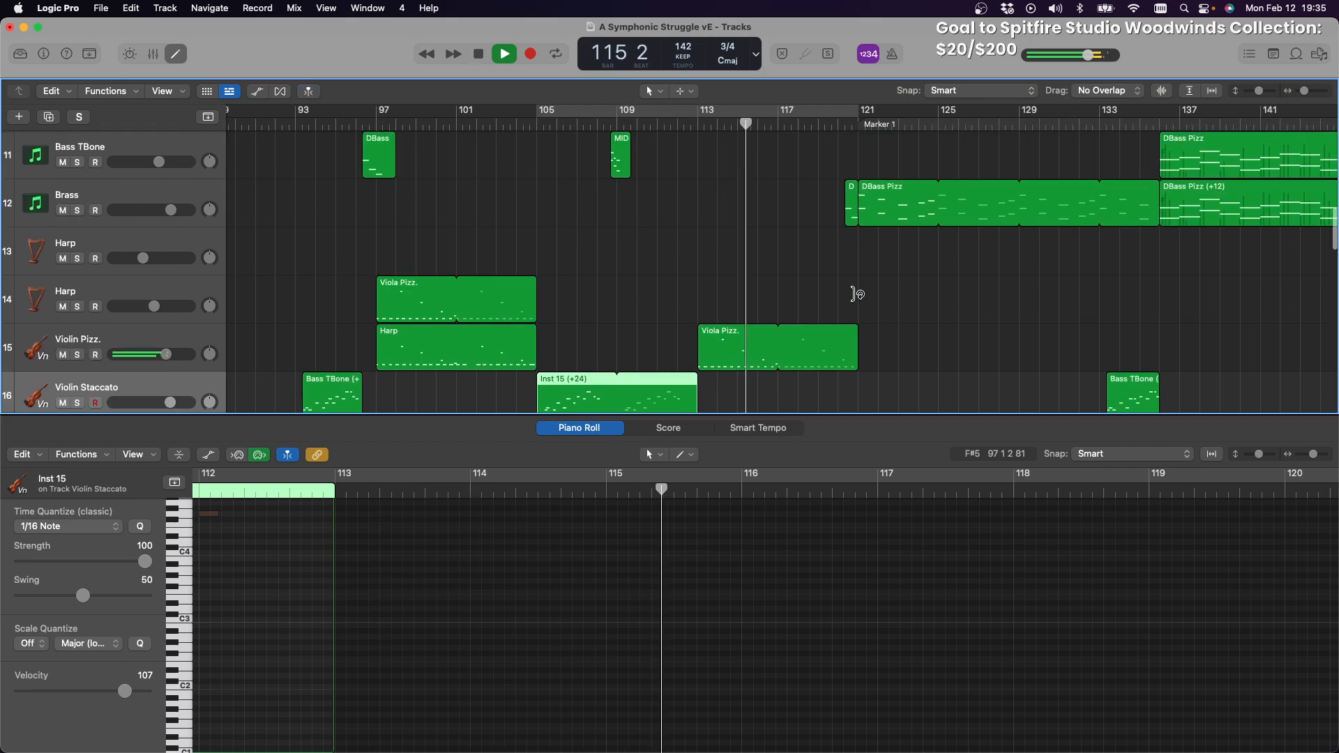
scroll(857, 298, down, 2)
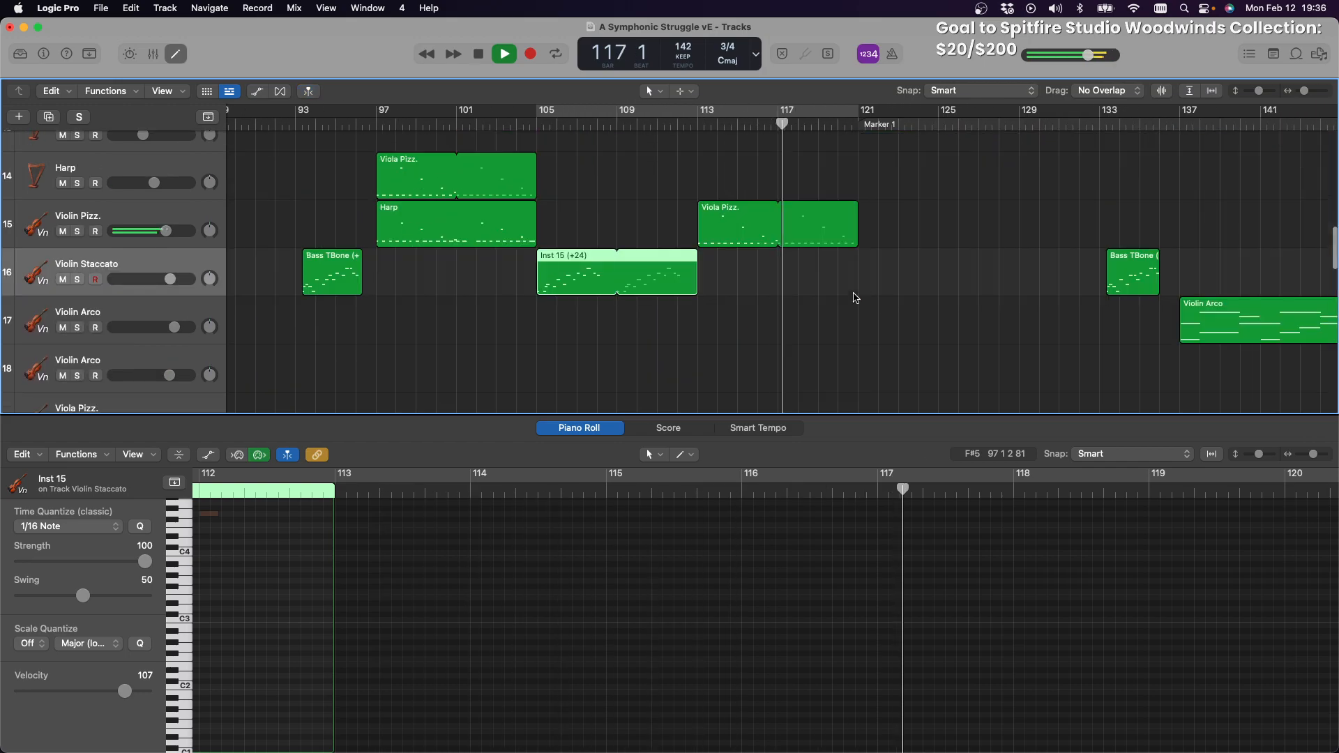
scroll(856, 299, up, 4)
scroll(857, 299, up, 1)
scroll(855, 296, right, 2)
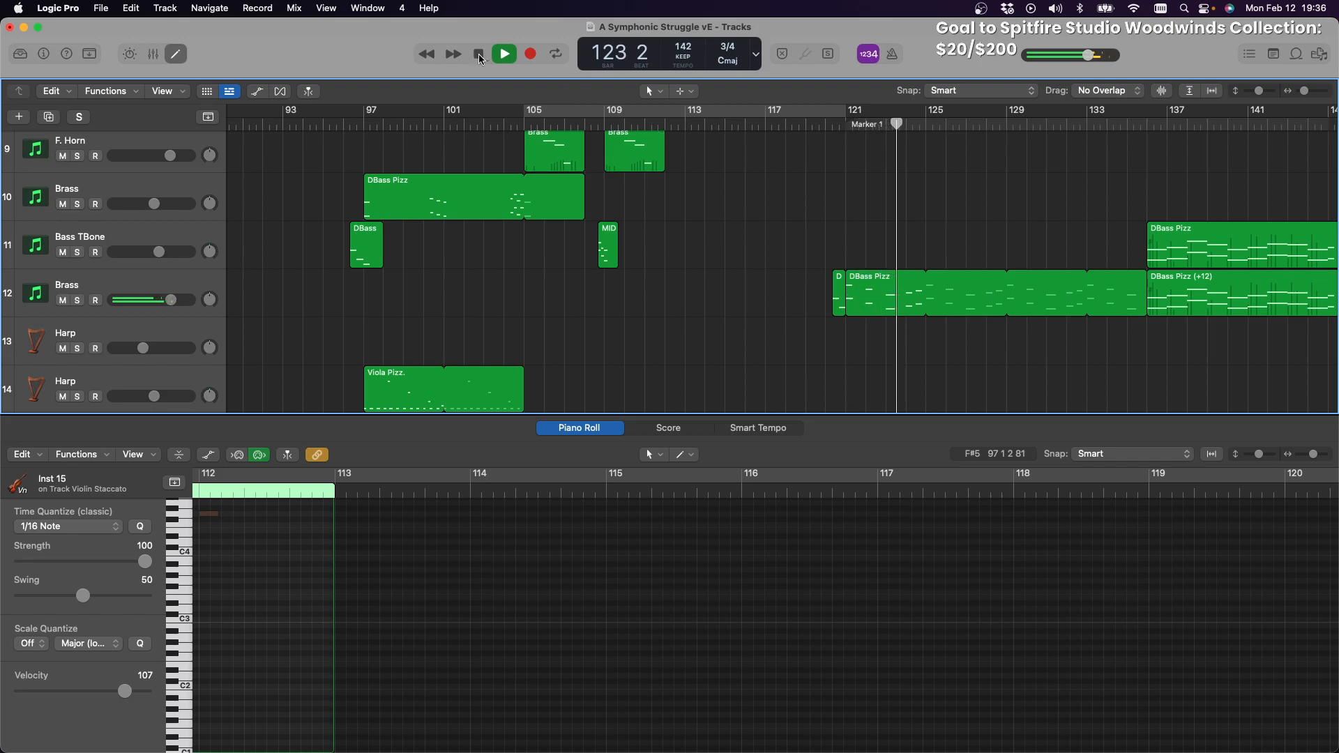
click(887, 287)
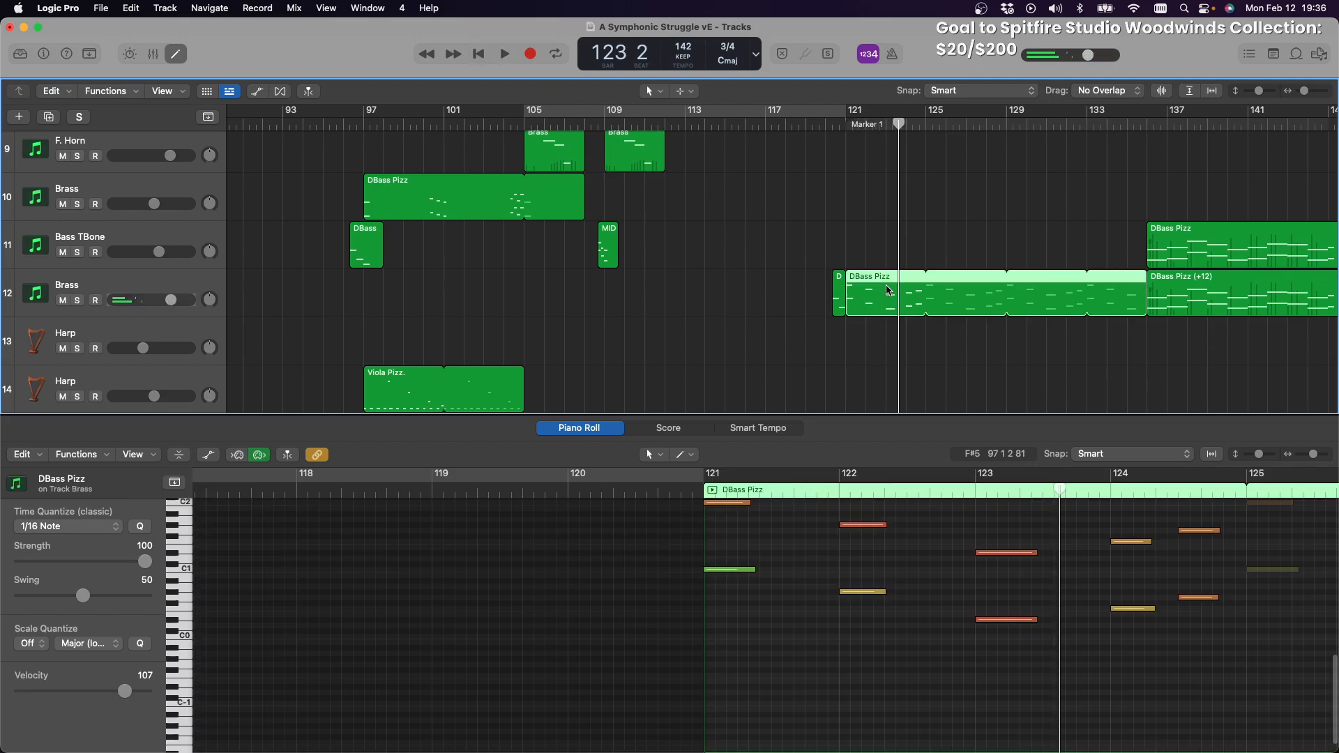
key(Delete)
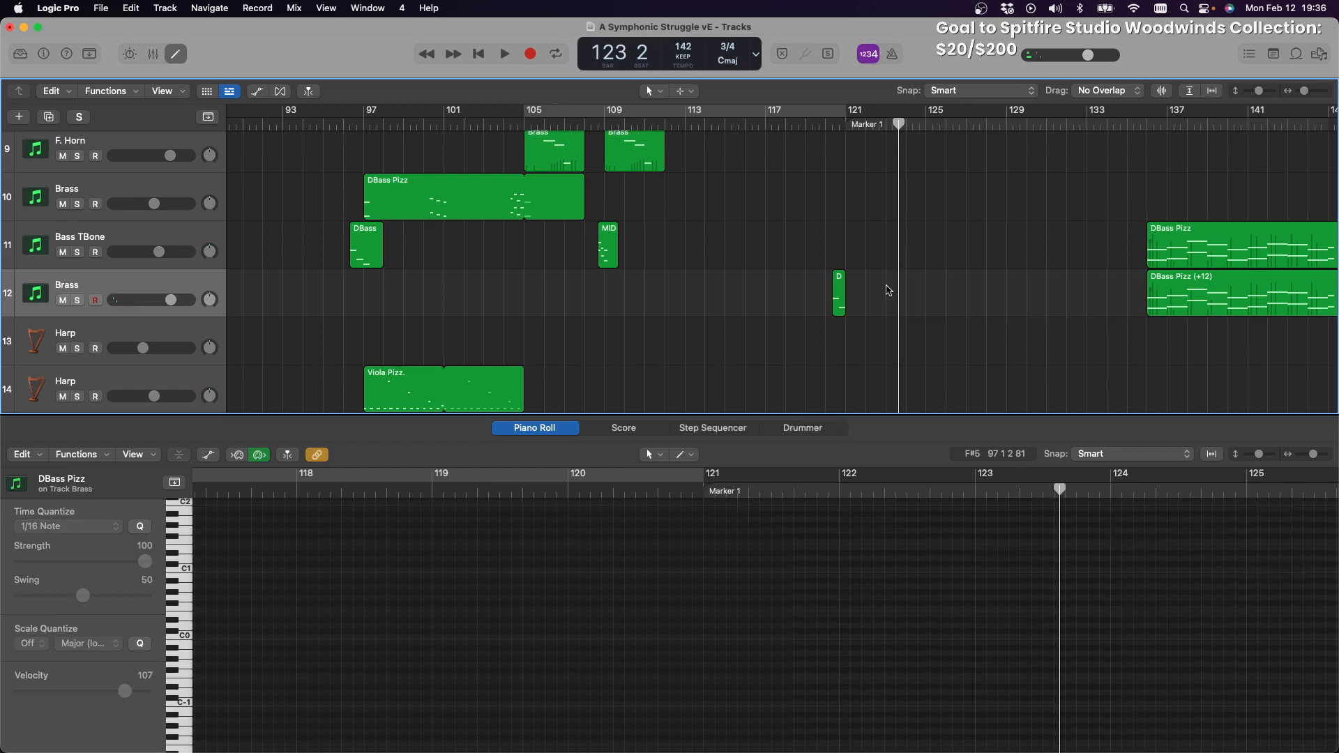
Copy the DBass Pizz region at bar 105 onto Cello Arco track 25 at the same bar and shorten the copy's loop to bar 121
scroll(882, 288, down, 5)
scroll(882, 291, down, 8)
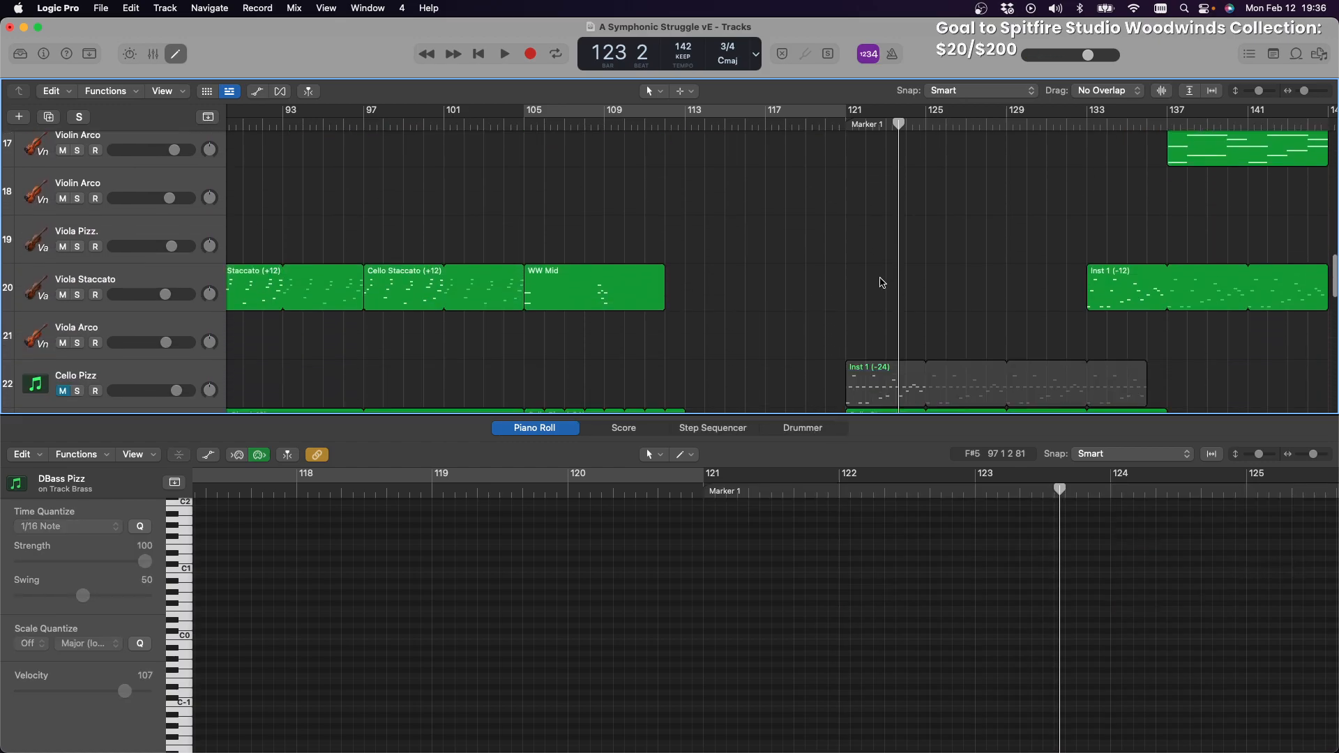
scroll(879, 280, down, 2)
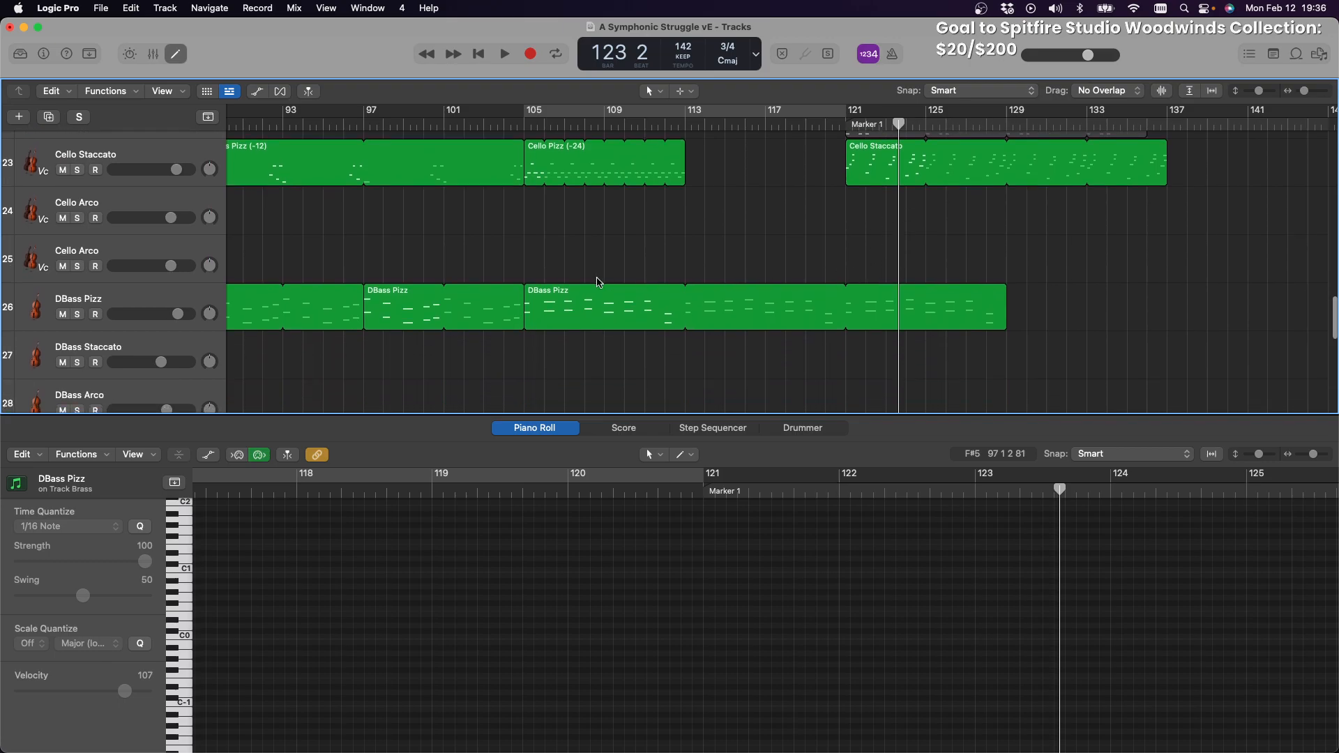
click(549, 296)
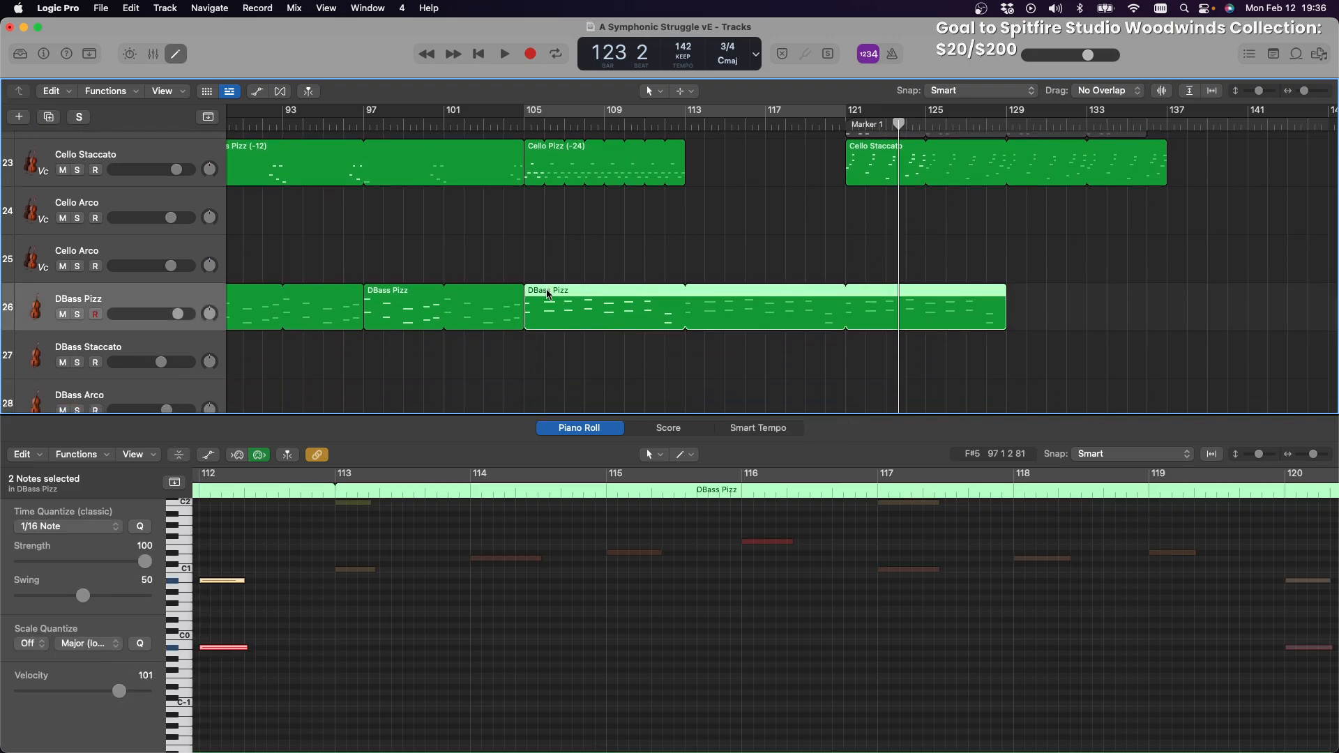
click(524, 119)
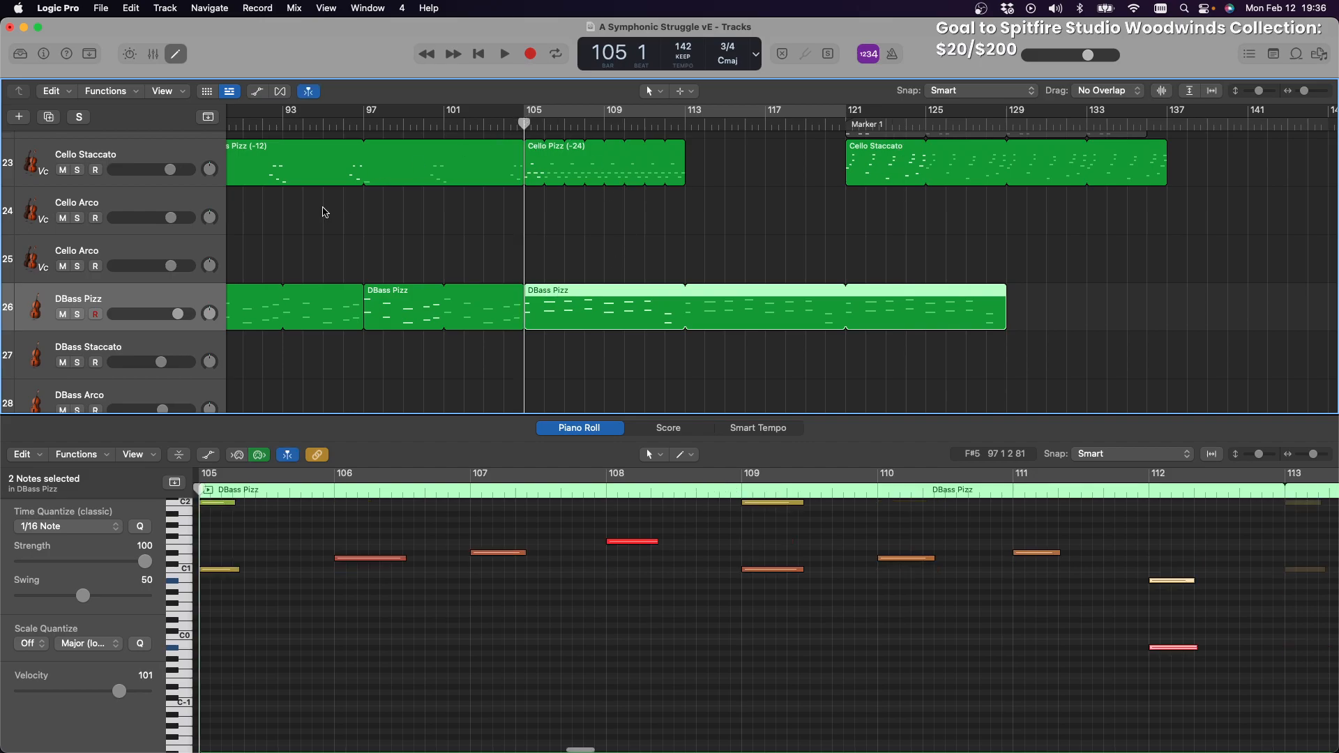
click(84, 246)
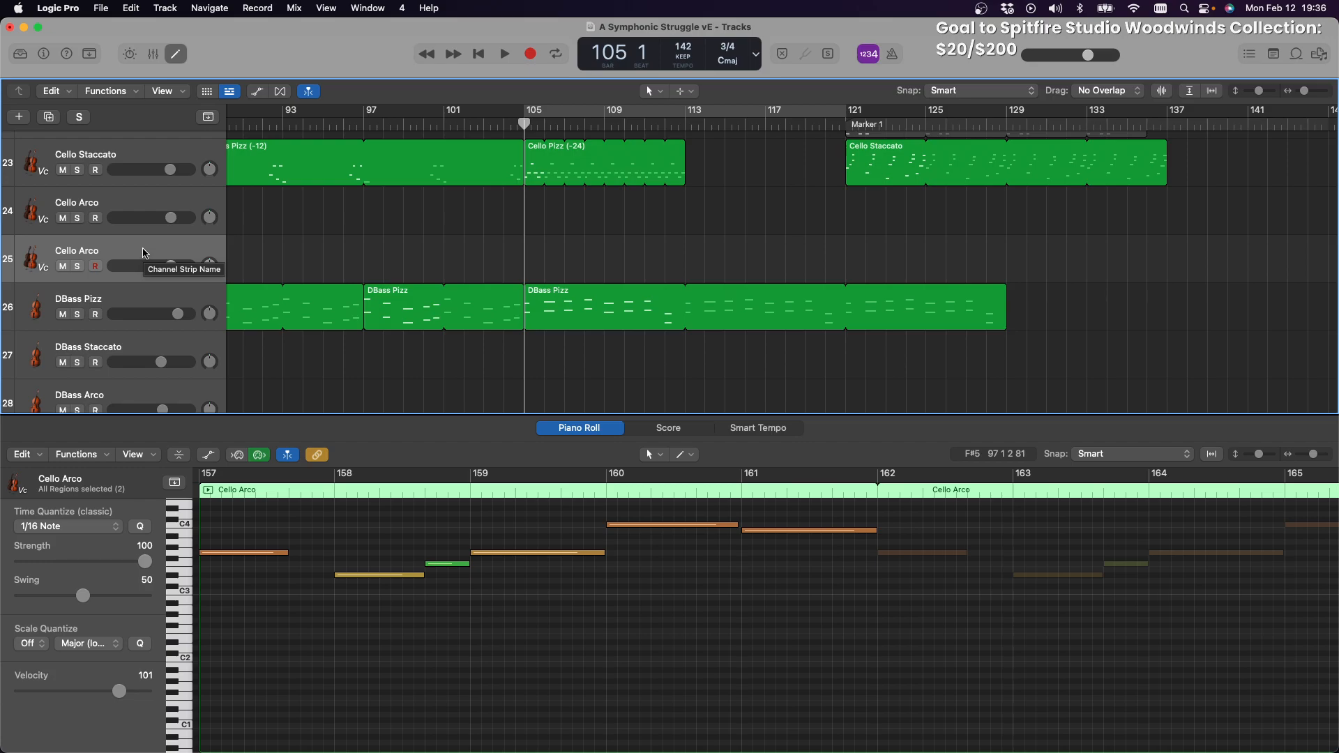
key(super+v)
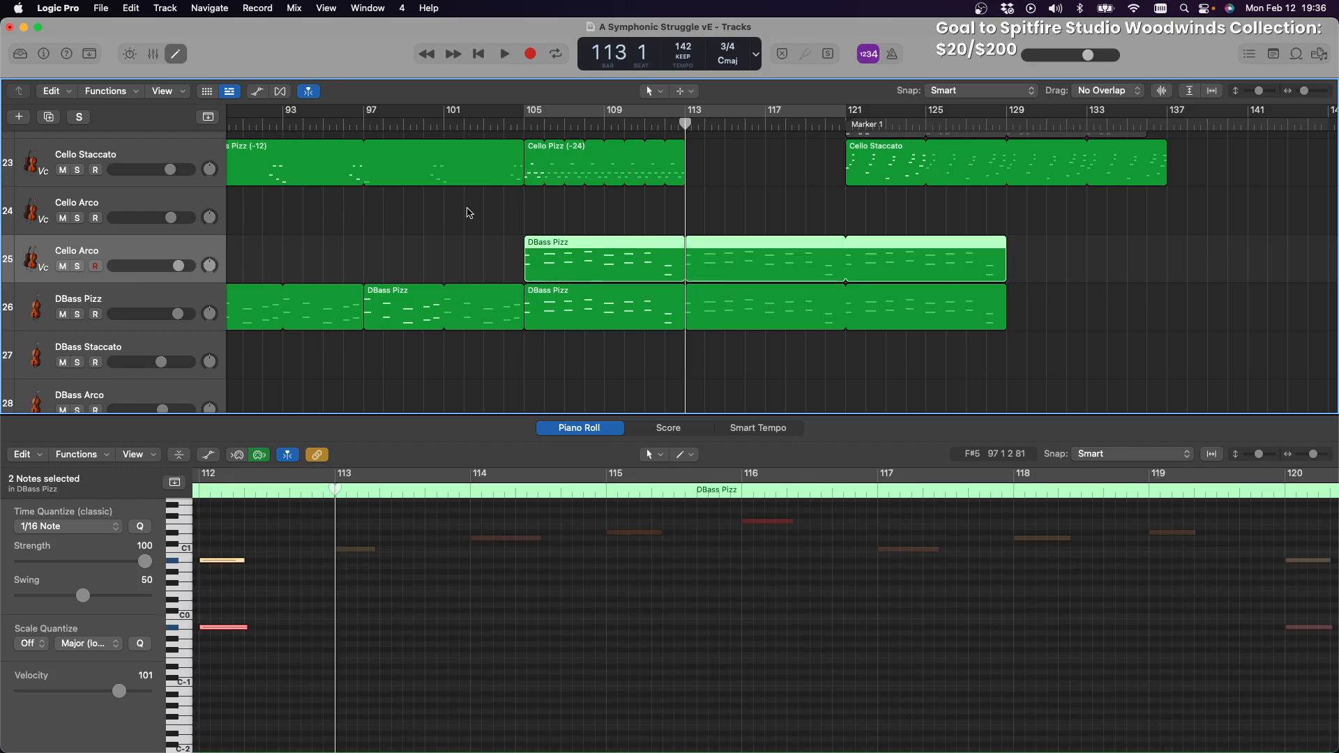
drag(848, 243, 836, 244)
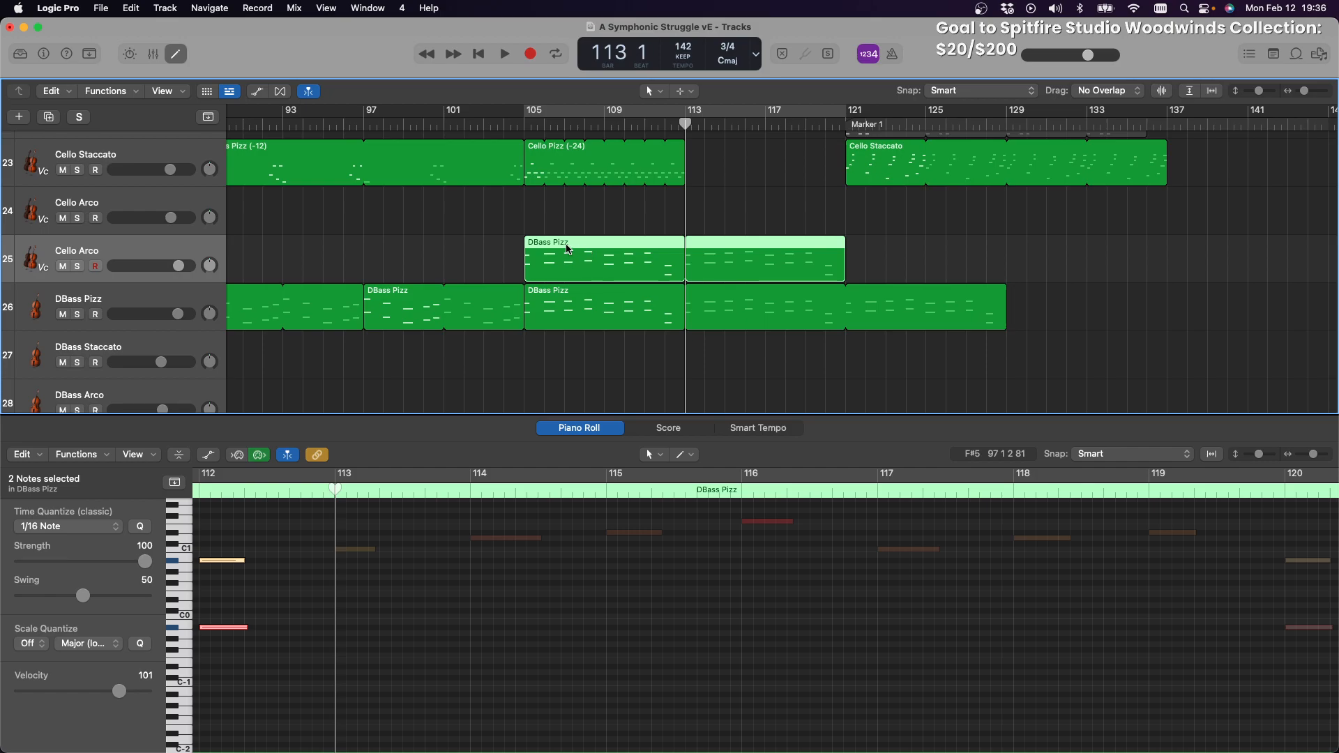
Move the shortened DBass Pizz copy from the Cello Arco track to the Bass TBone track at bar 113, and set the playhead to bar 105
scroll(569, 249, right, 2)
key(Delete)
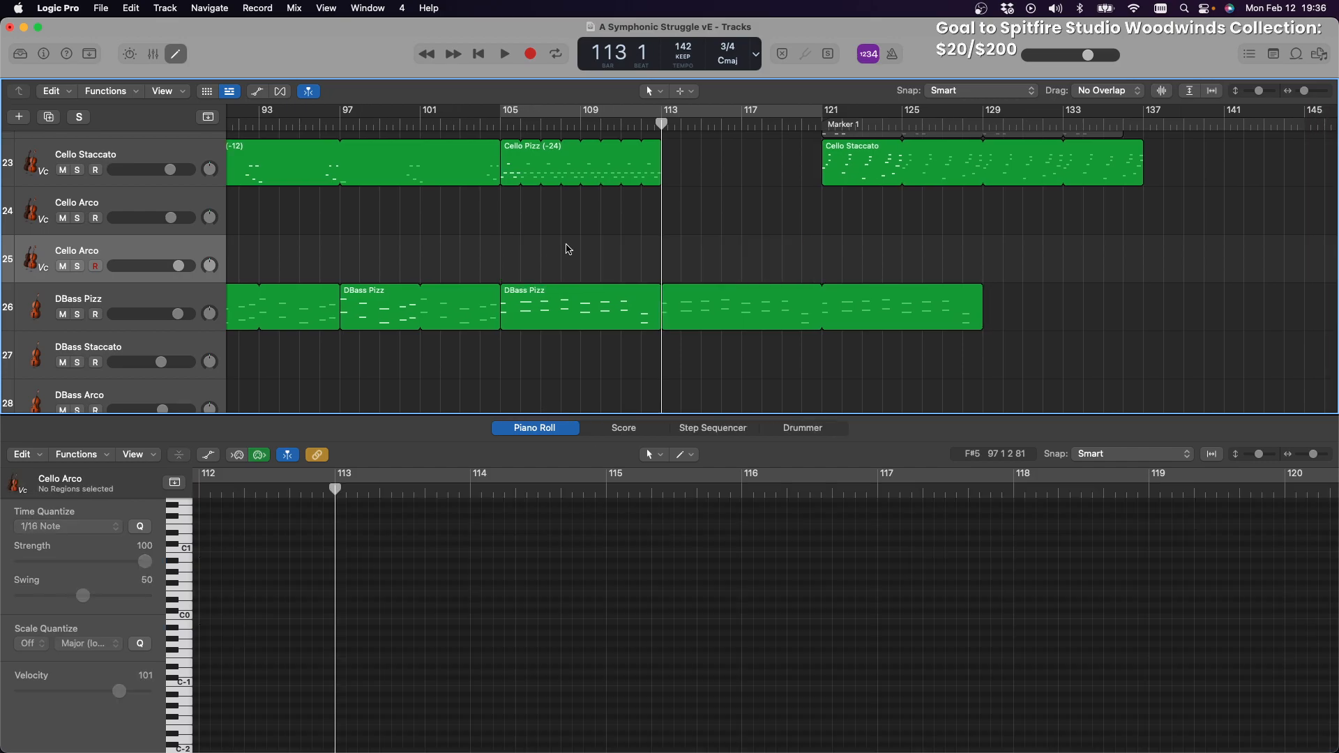
scroll(868, 214, up, 10)
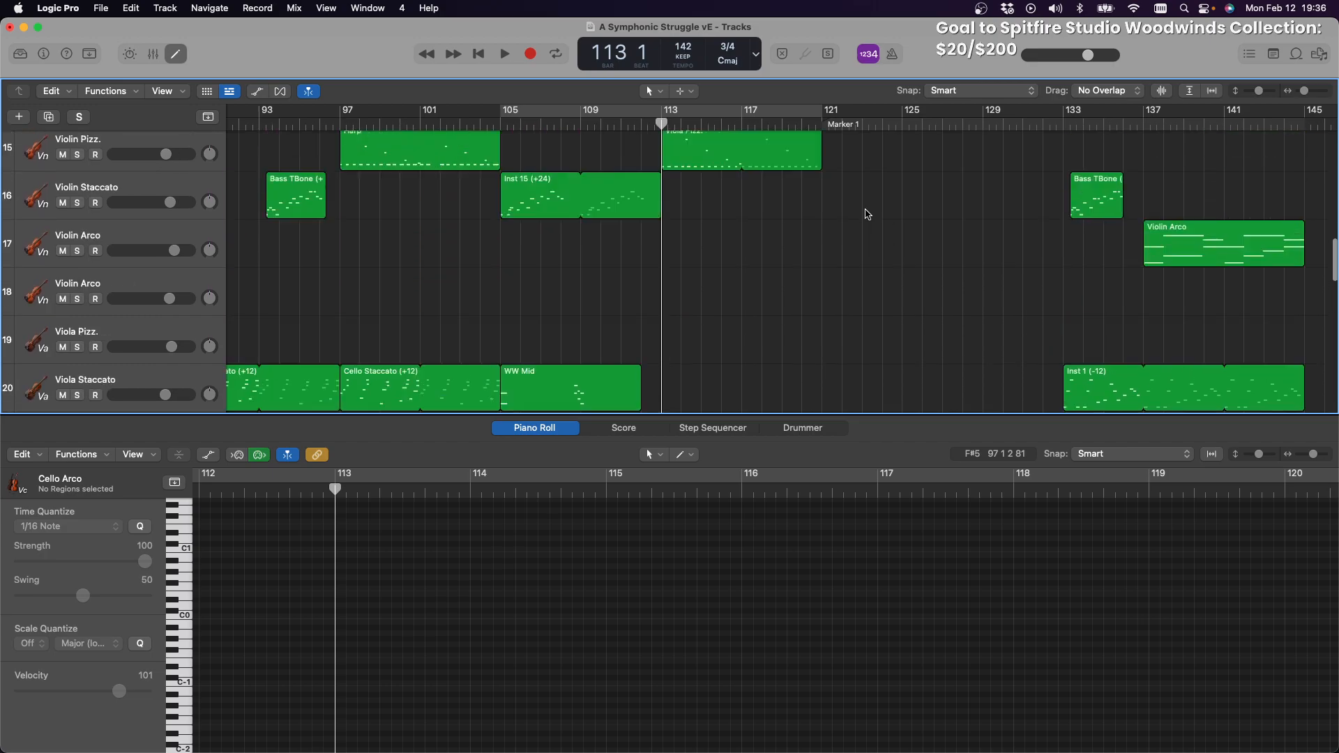
scroll(868, 214, up, 5)
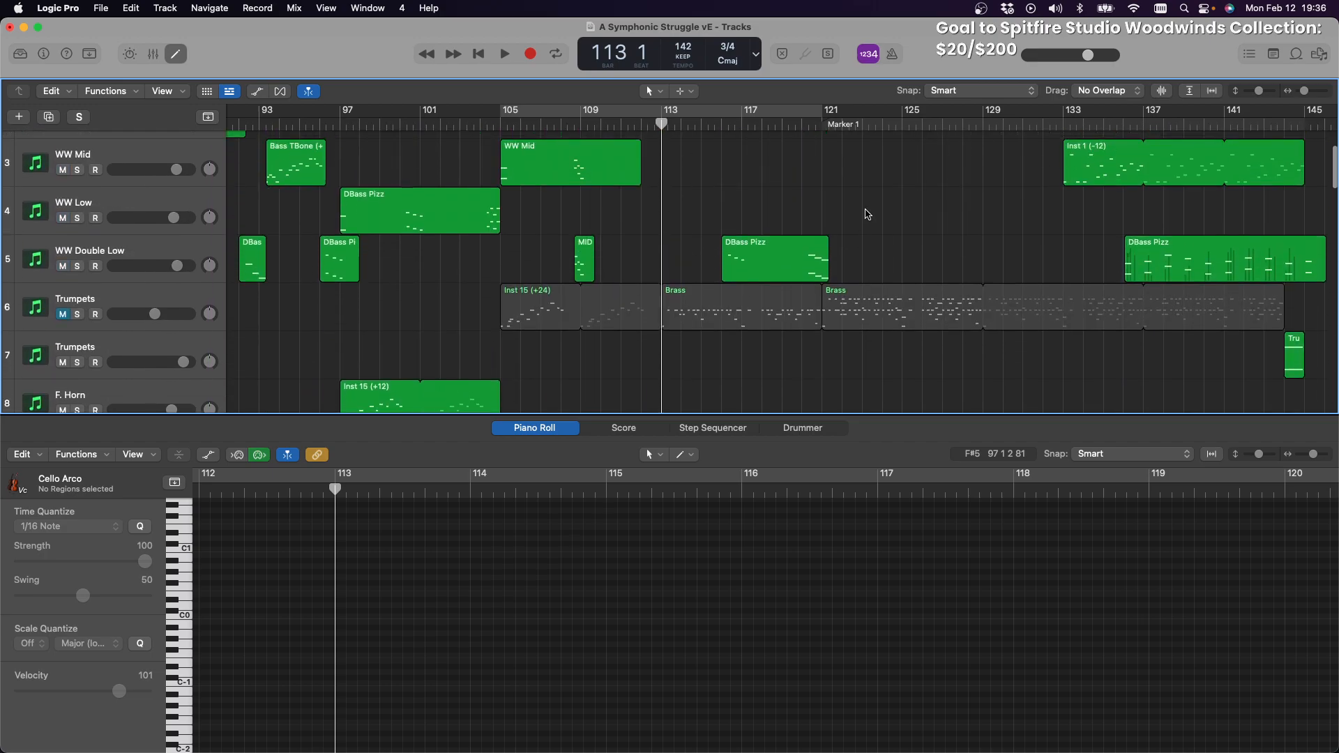
scroll(865, 212, down, 5)
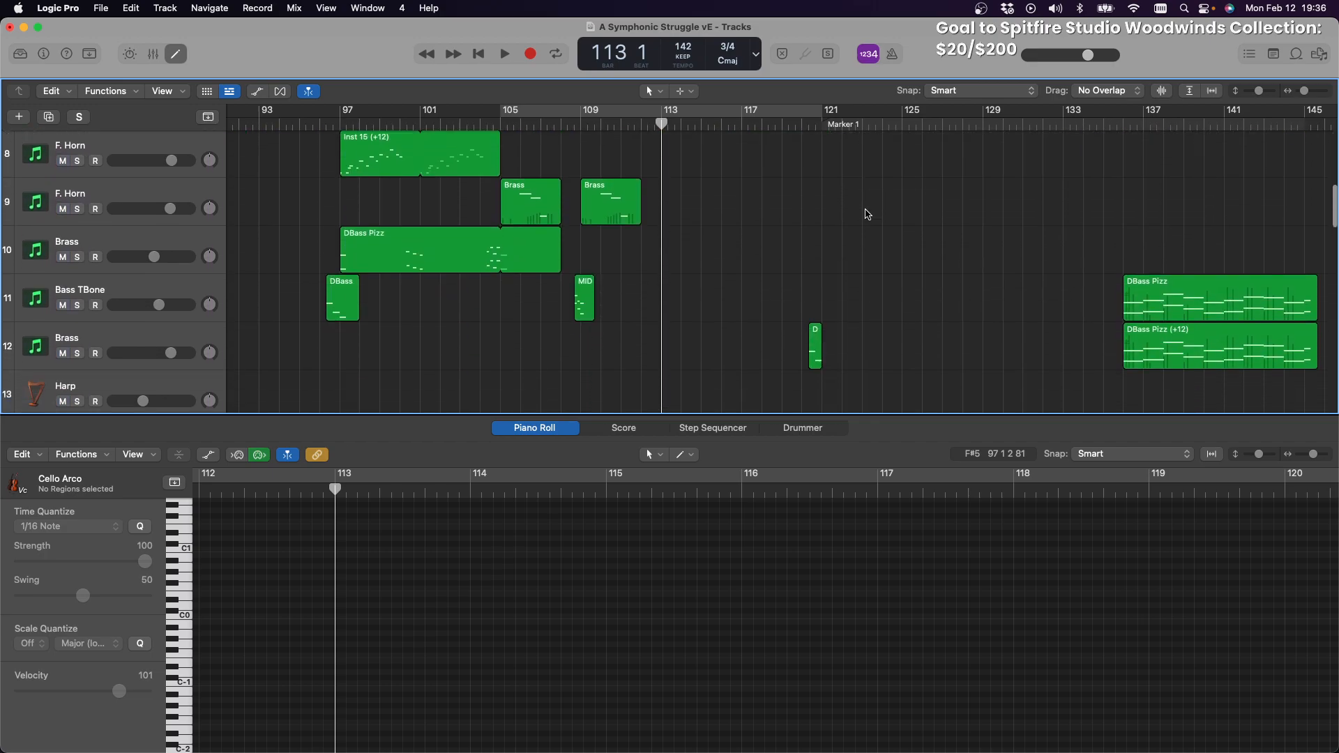
scroll(712, 215, down, 3)
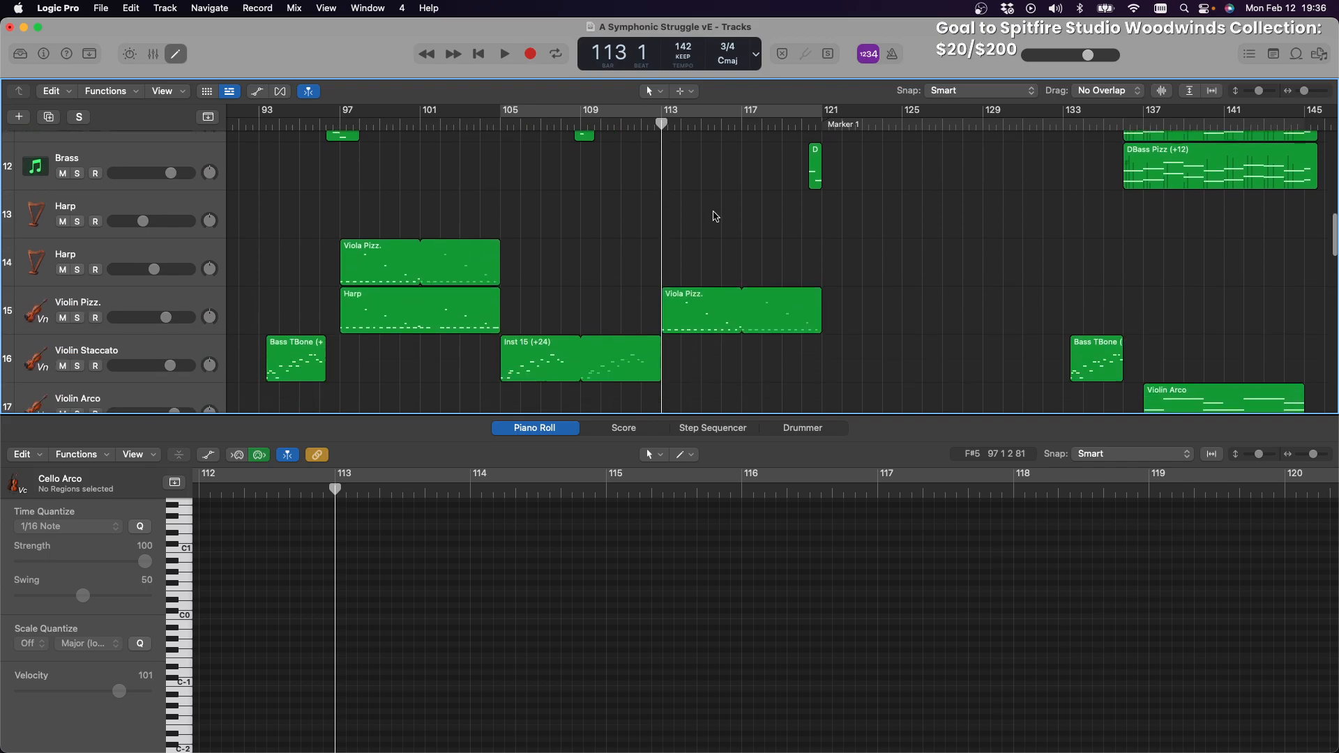
scroll(713, 216, up, 2)
scroll(715, 216, up, 1)
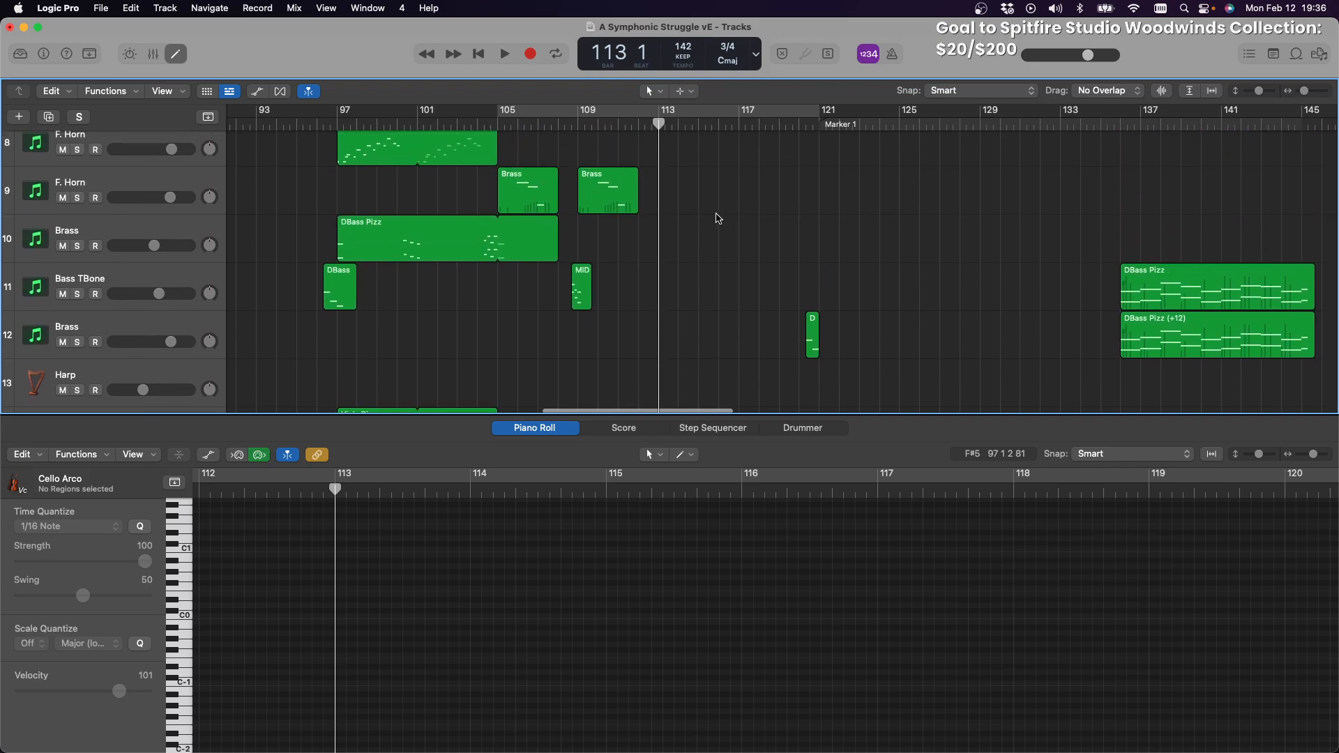
scroll(717, 218, down, 7)
scroll(718, 219, down, 3)
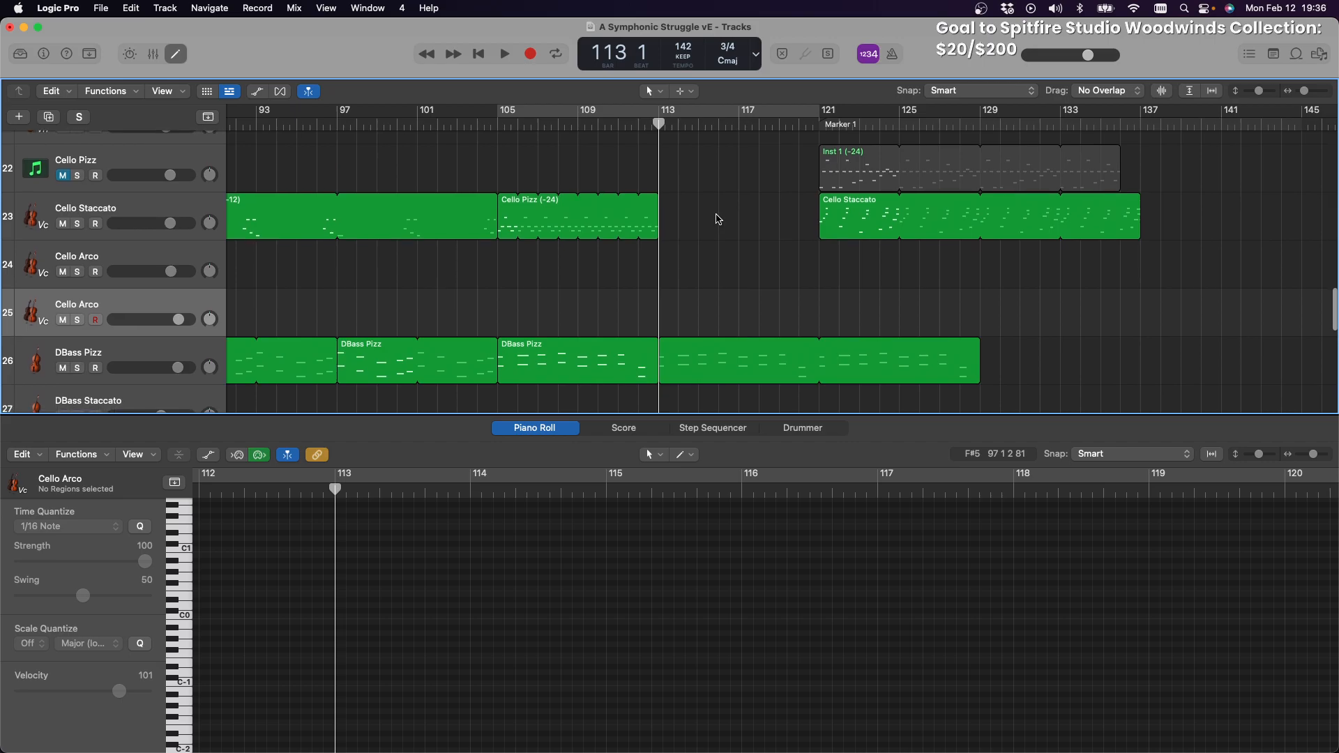
scroll(718, 219, up, 7)
scroll(717, 217, up, 5)
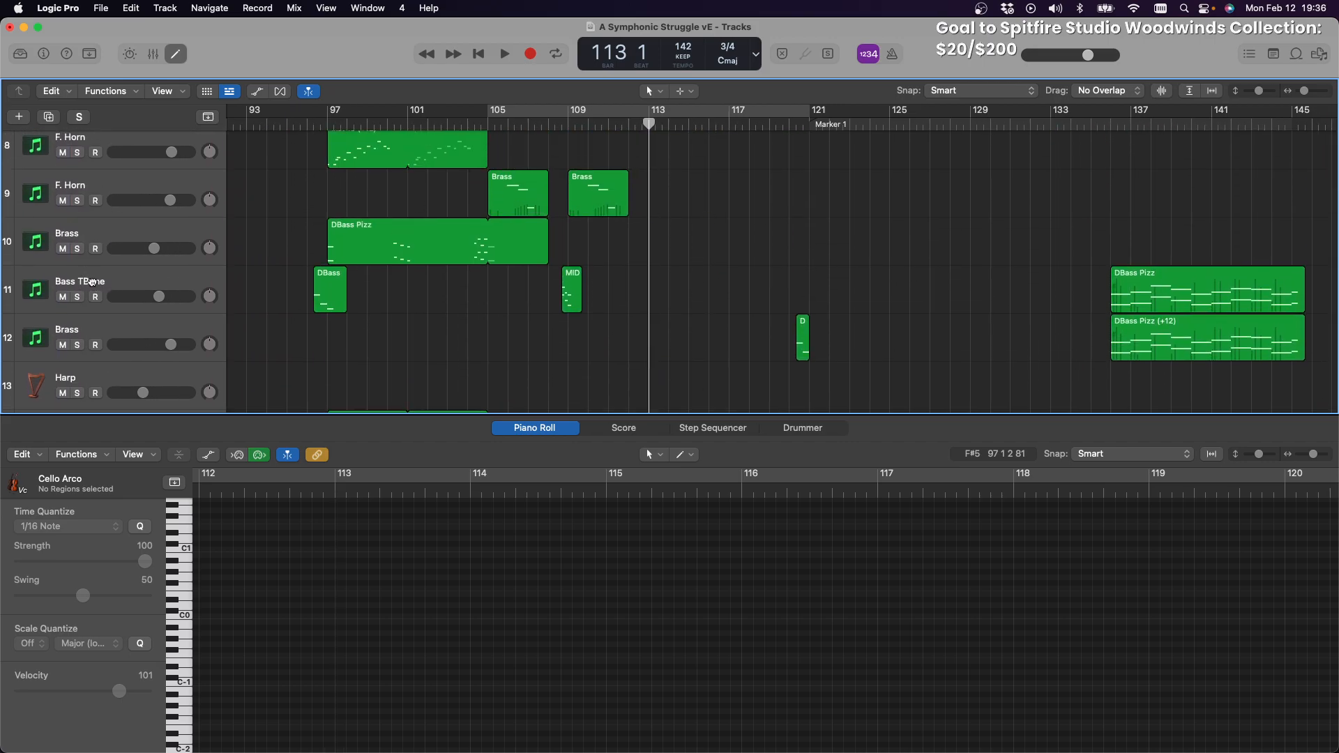
click(91, 282)
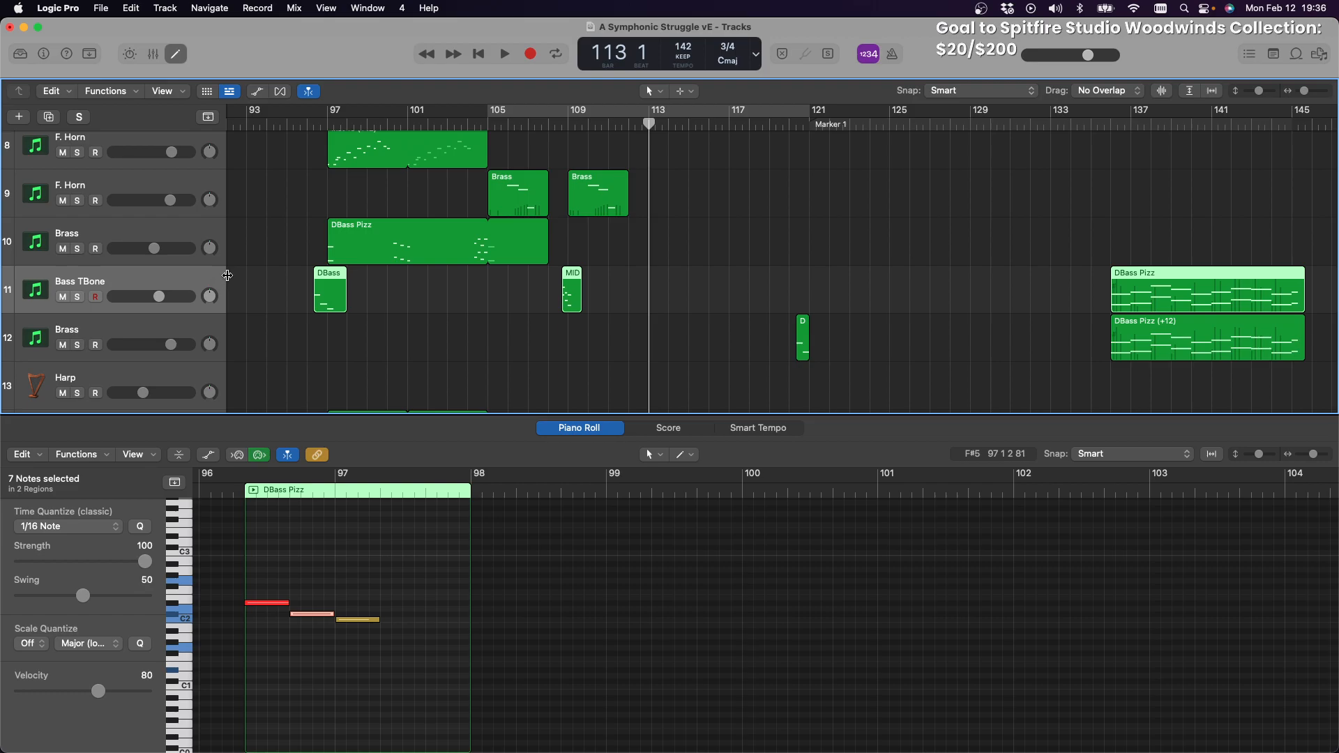
key(super+v)
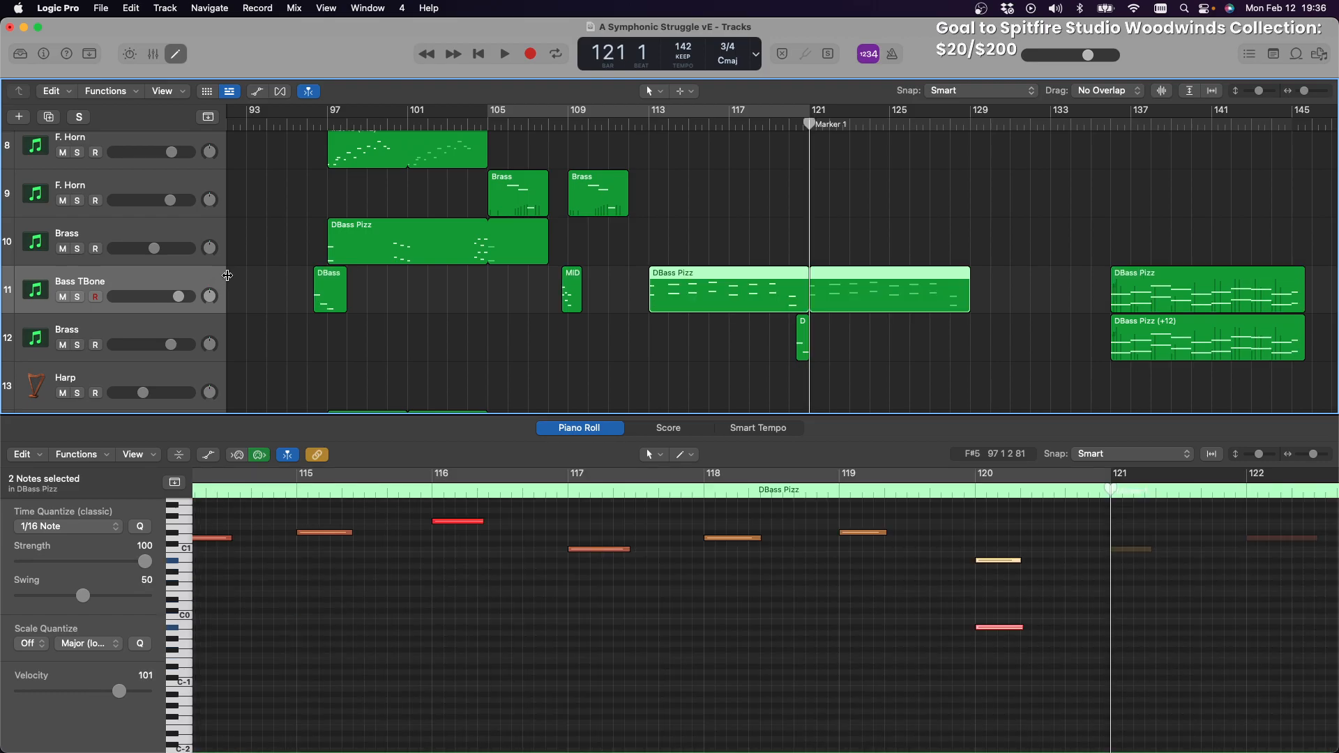
click(481, 125)
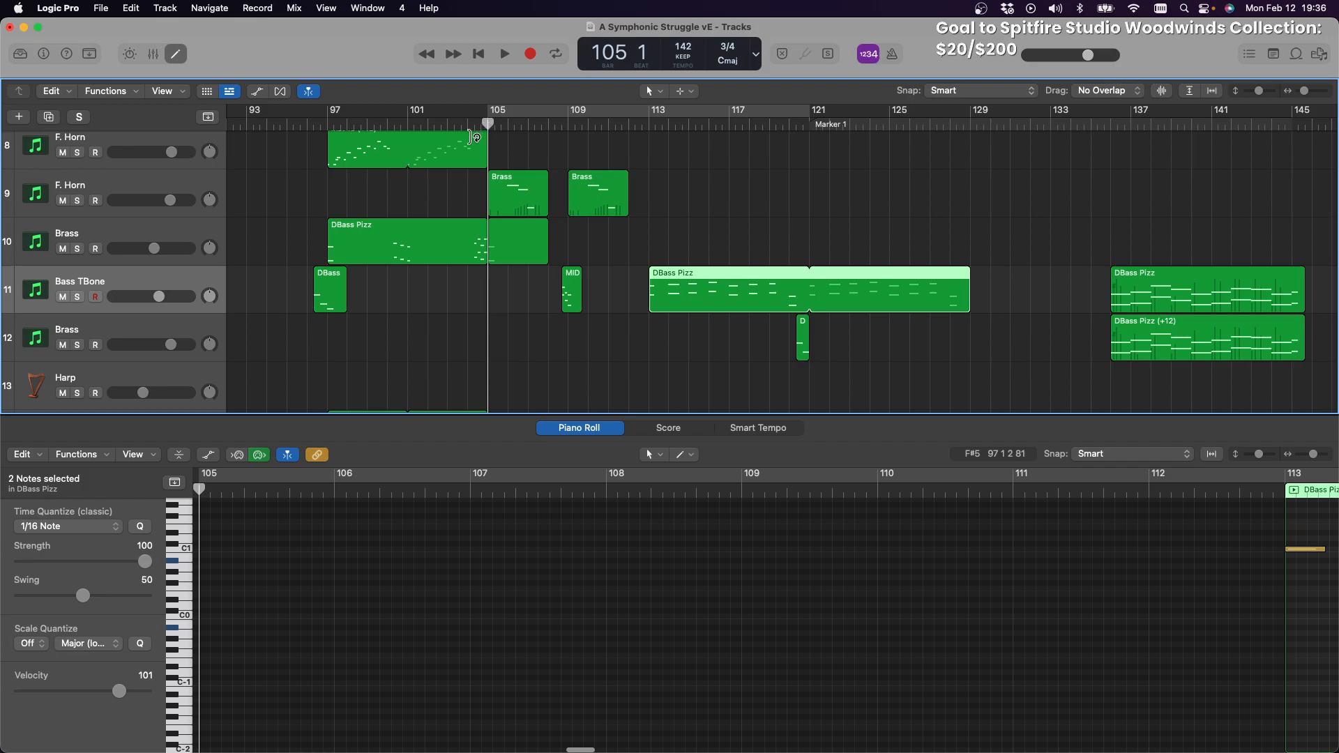
Play the arrangement from bar 105, stop past bar 129, and delete the muted Inst 1 region at bar 121 on the Cello Pizz track
click(505, 56)
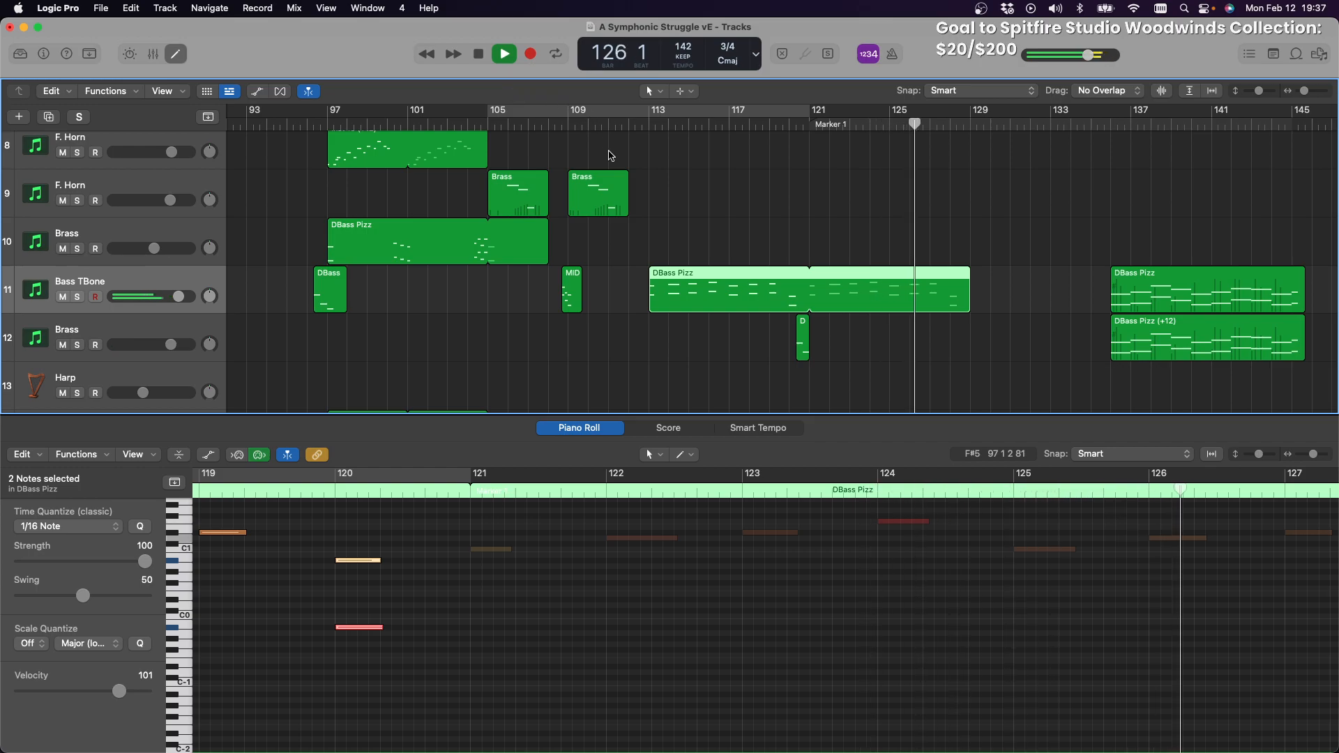
scroll(612, 156, down, 10)
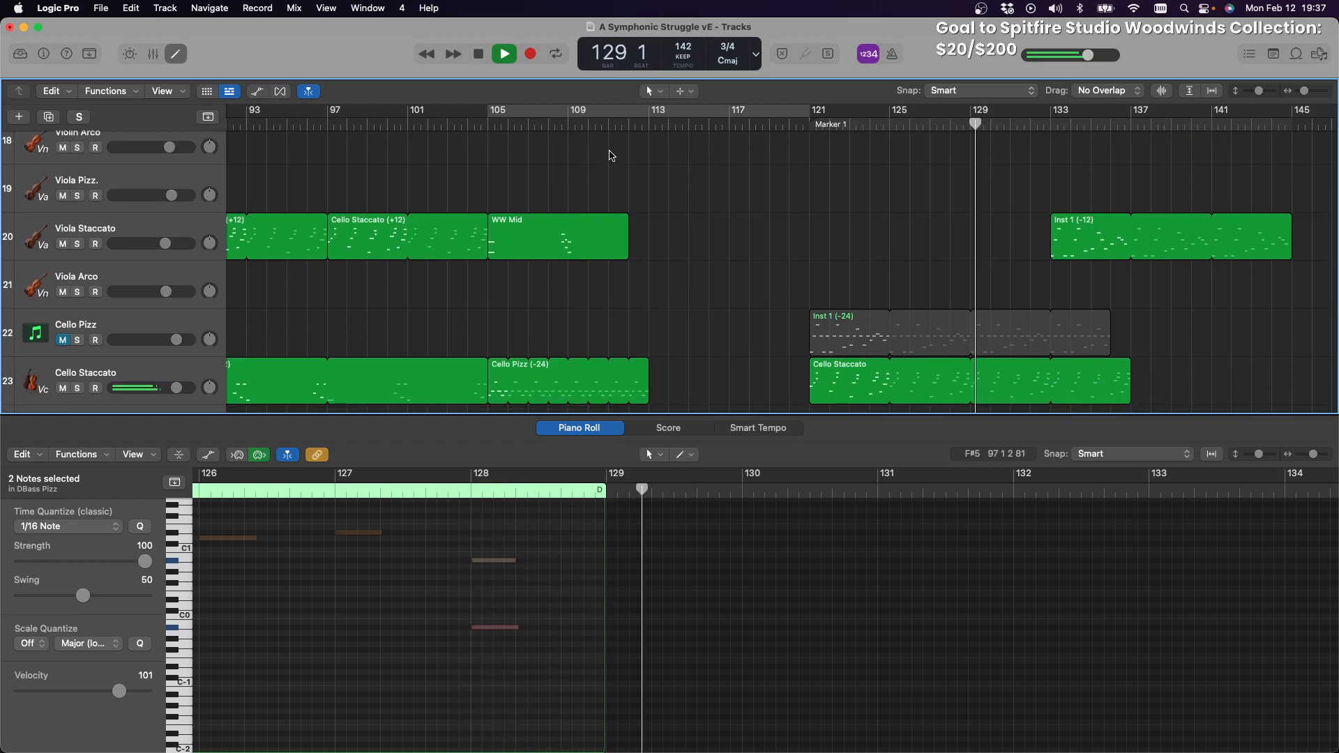
click(479, 54)
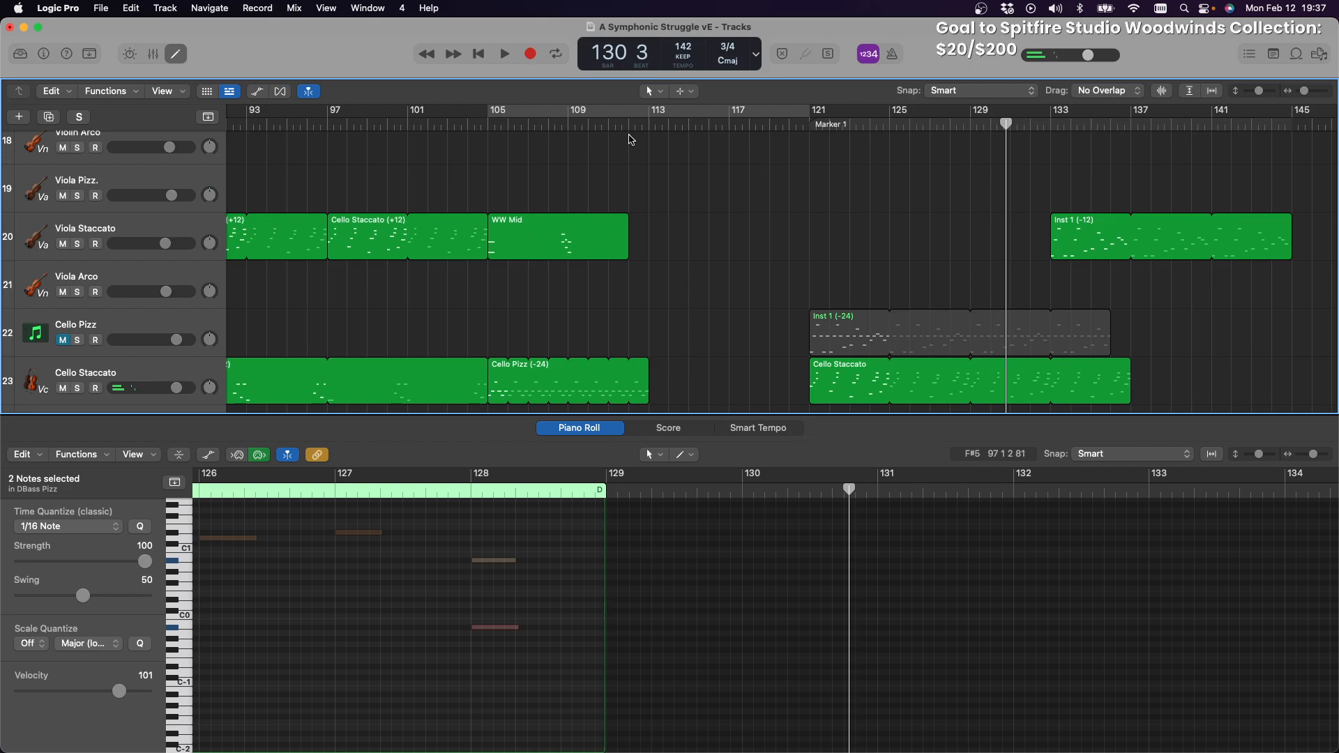
click(820, 325)
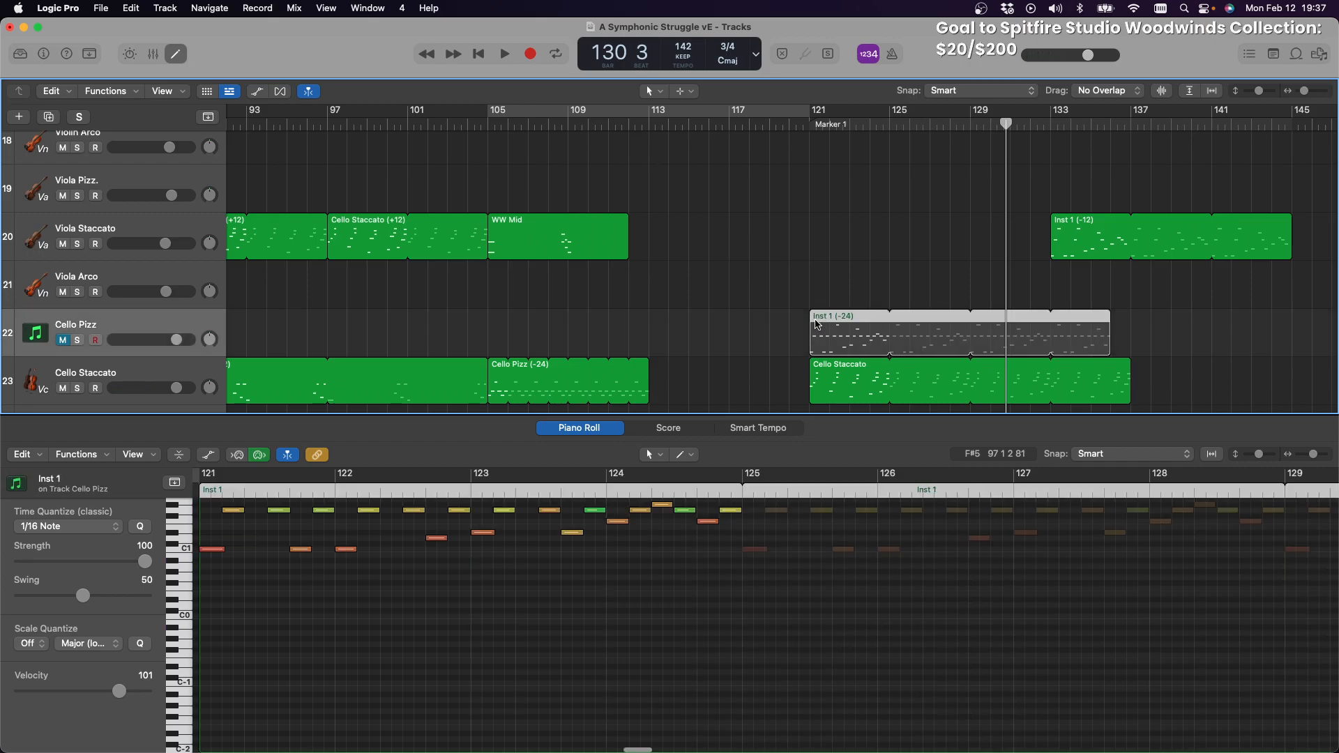
key(Delete)
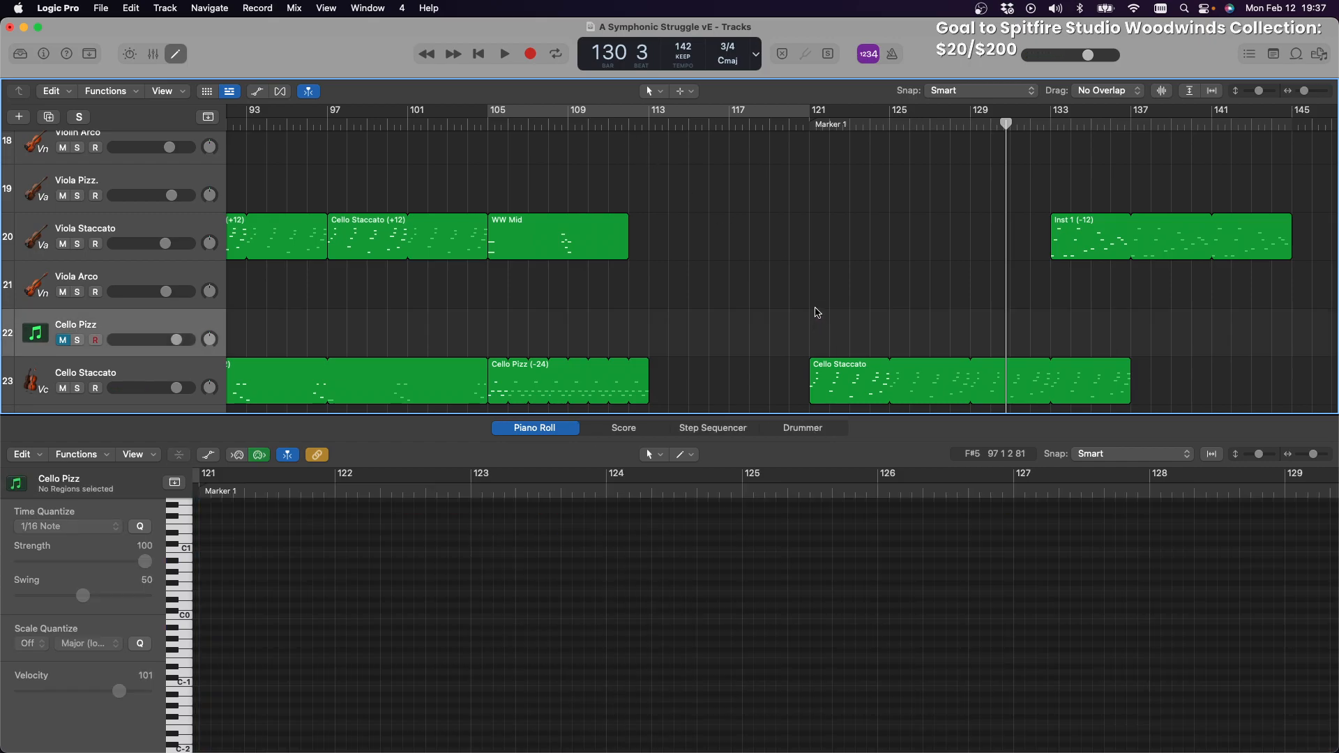
Play from bar 121 while examining the notes of the Cello Staccato region at Marker 1, and stop playback
click(805, 123)
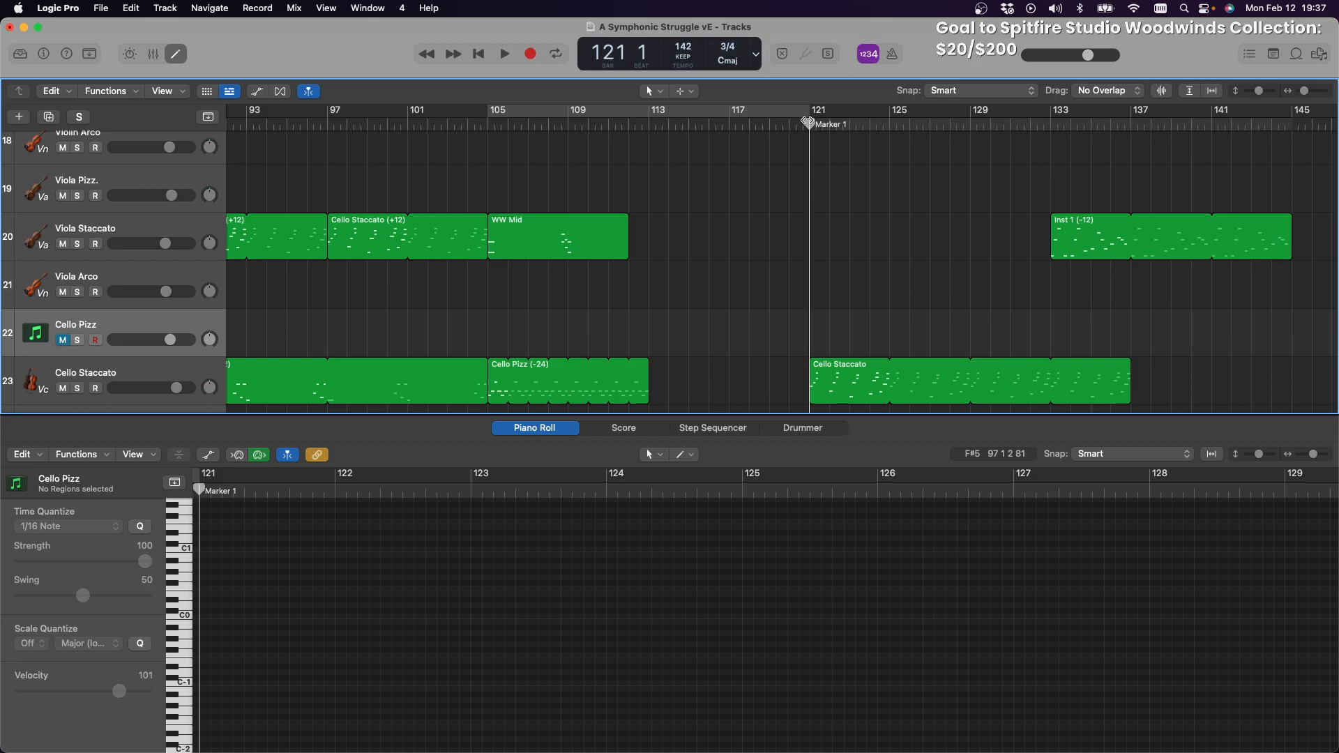
key(space)
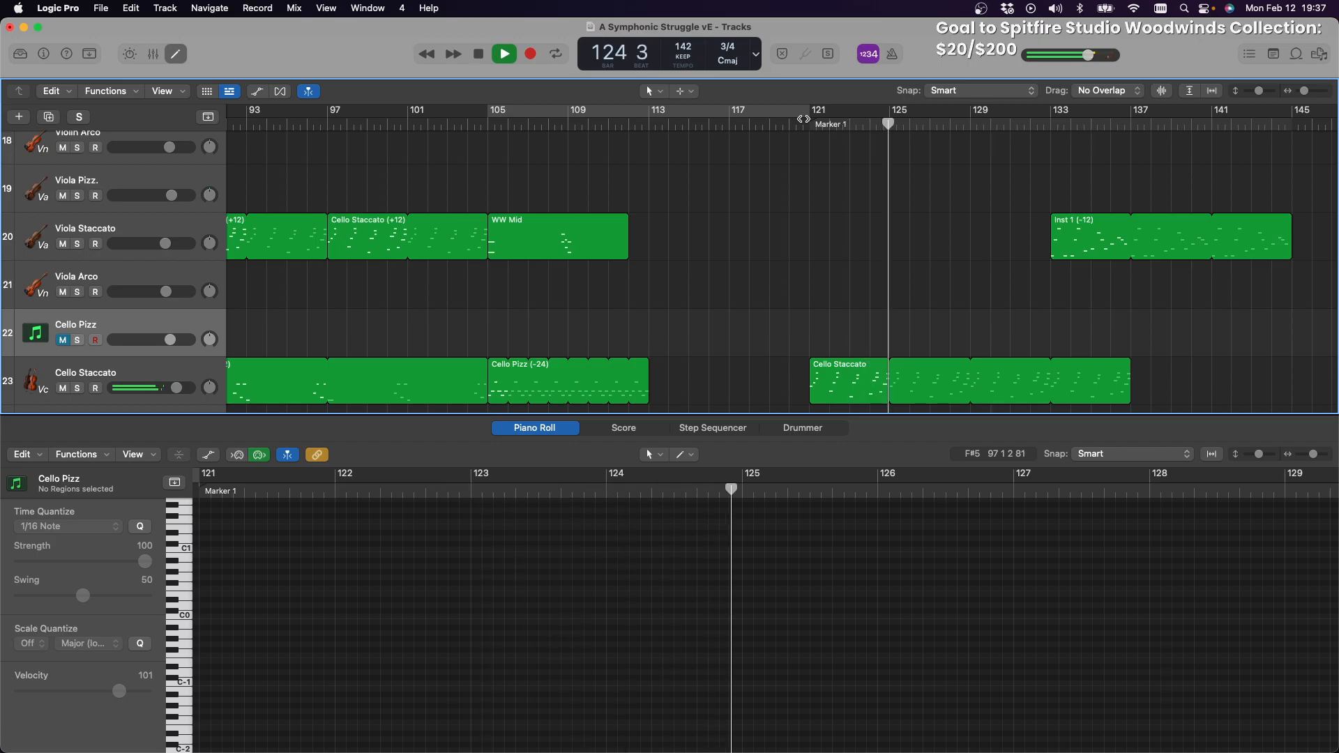
click(827, 383)
scroll(767, 513, up, 5)
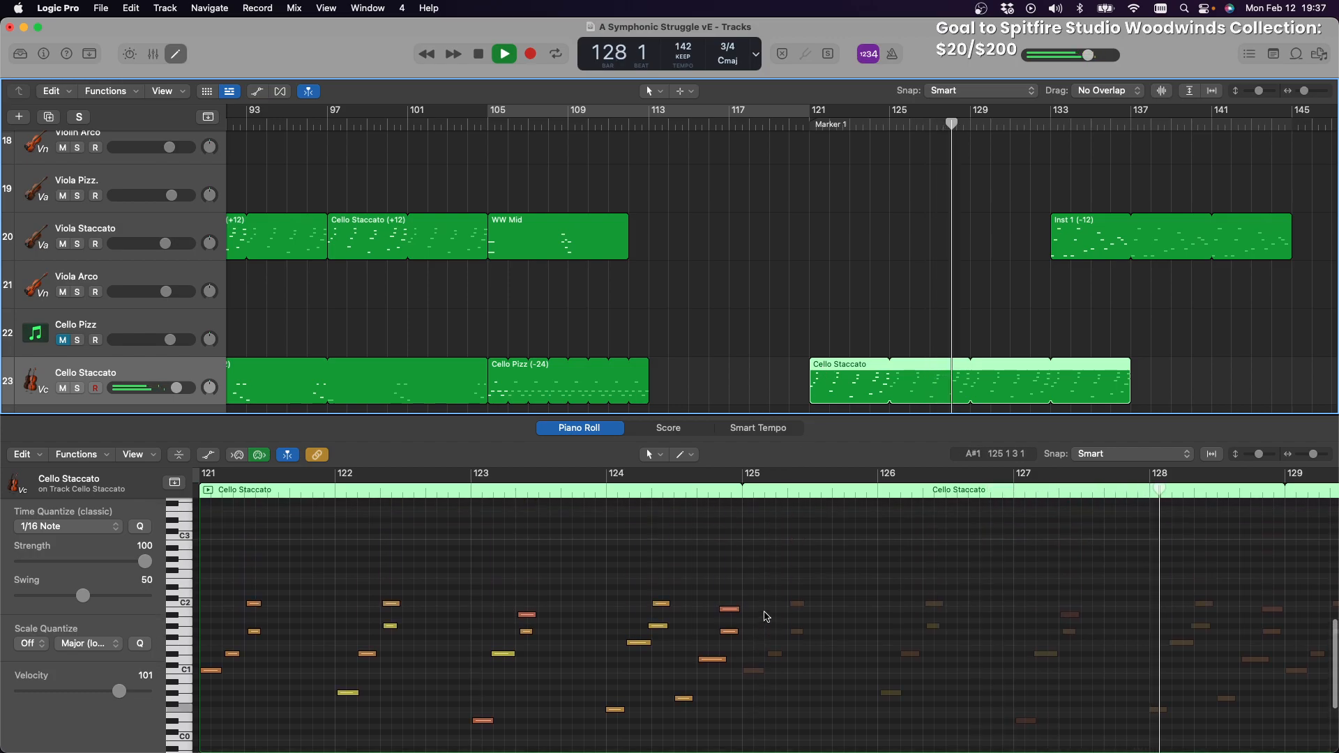
scroll(761, 614, left, 5)
scroll(772, 614, right, 3)
scroll(772, 614, down, 2)
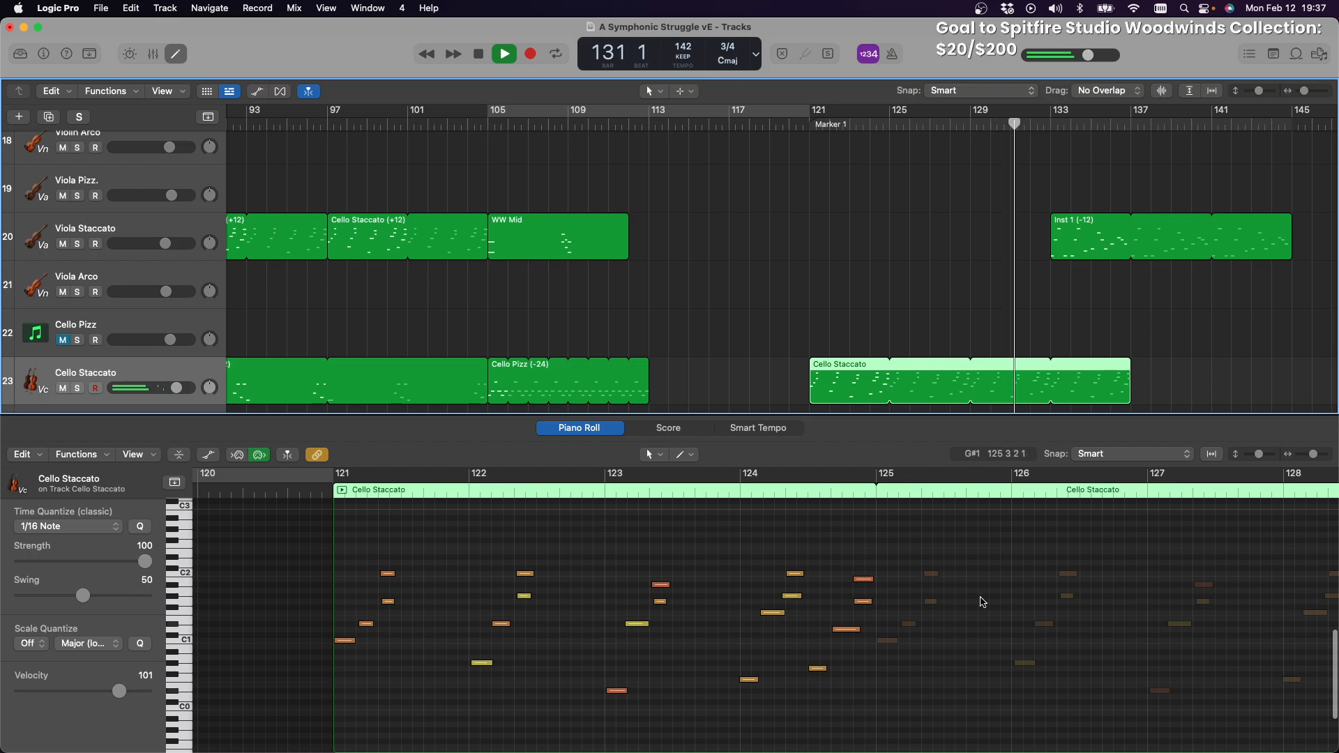
key(space)
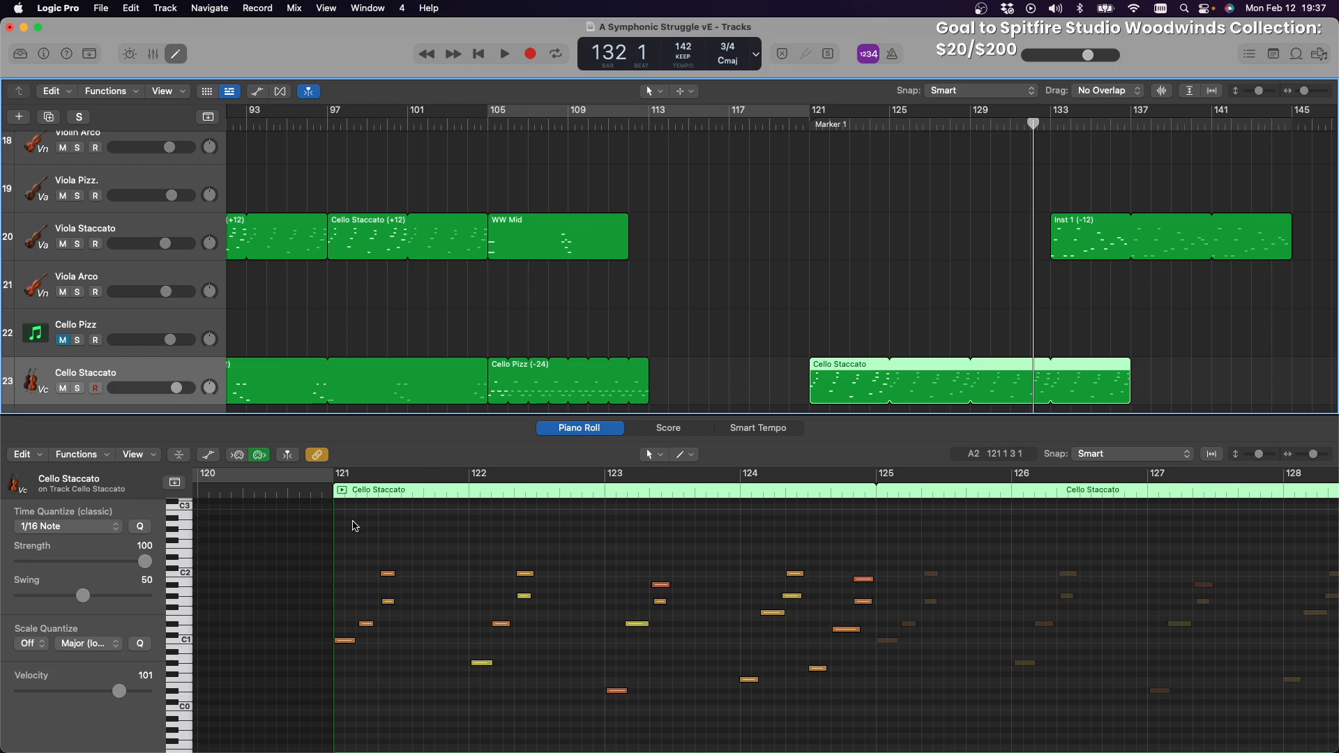
Even out the lengths of the uneven upper and middle notes in bars 123 and 124 of the Cello Staccato region
drag(351, 531, 862, 733)
scroll(858, 731, up, 4)
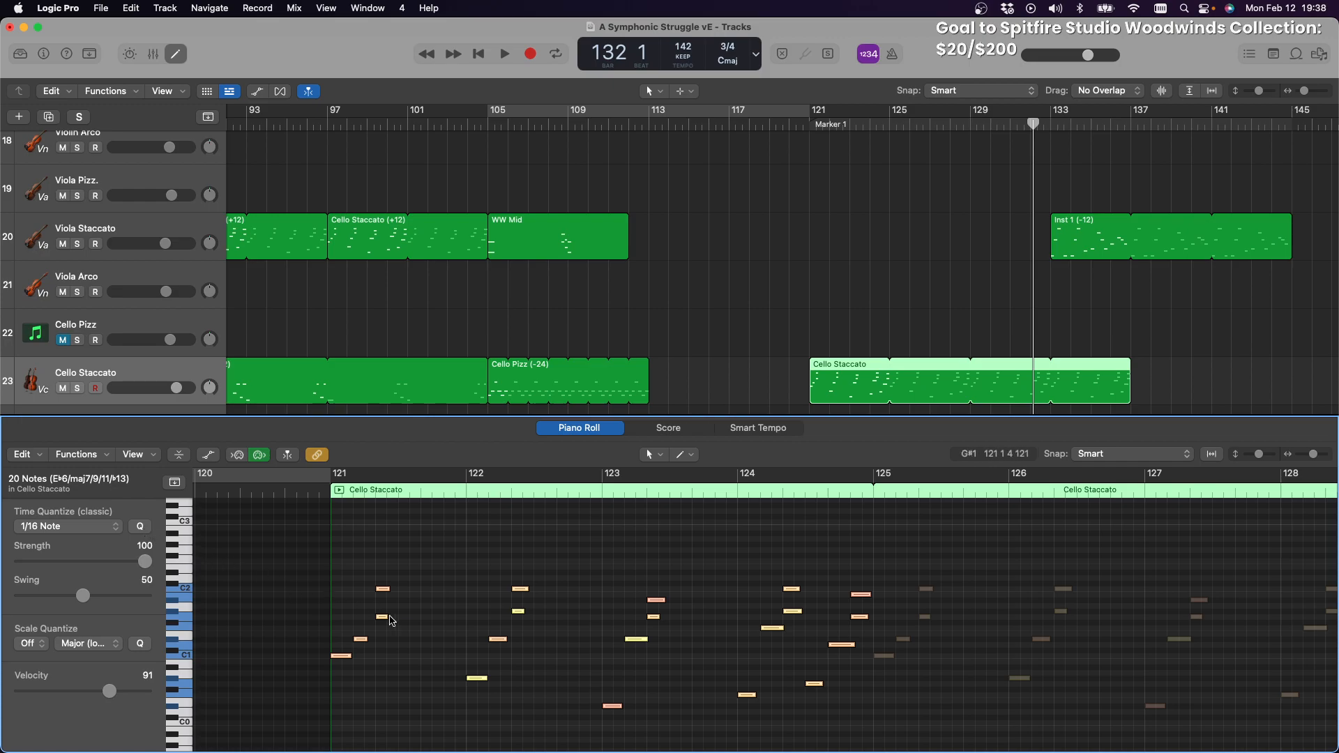
click(438, 658)
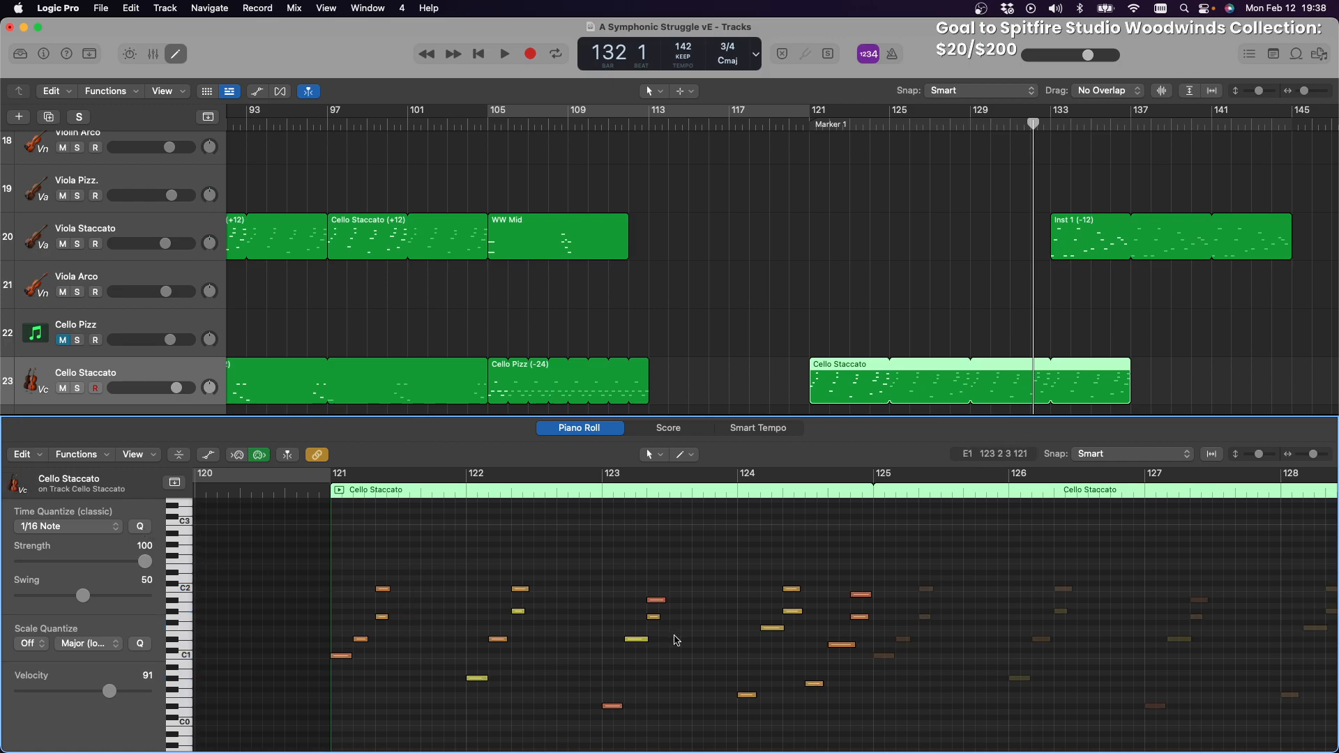
drag(657, 618, 669, 599)
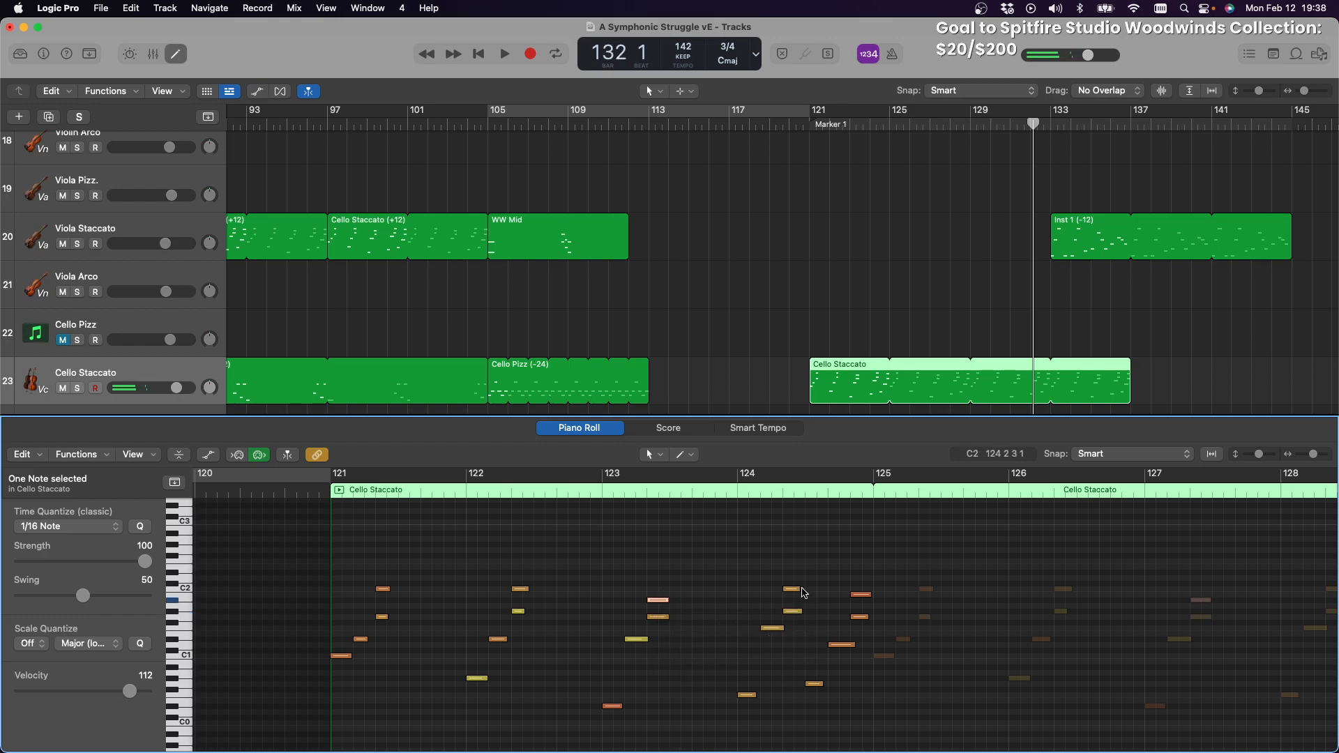
drag(799, 589, 873, 618)
drag(819, 686, 850, 645)
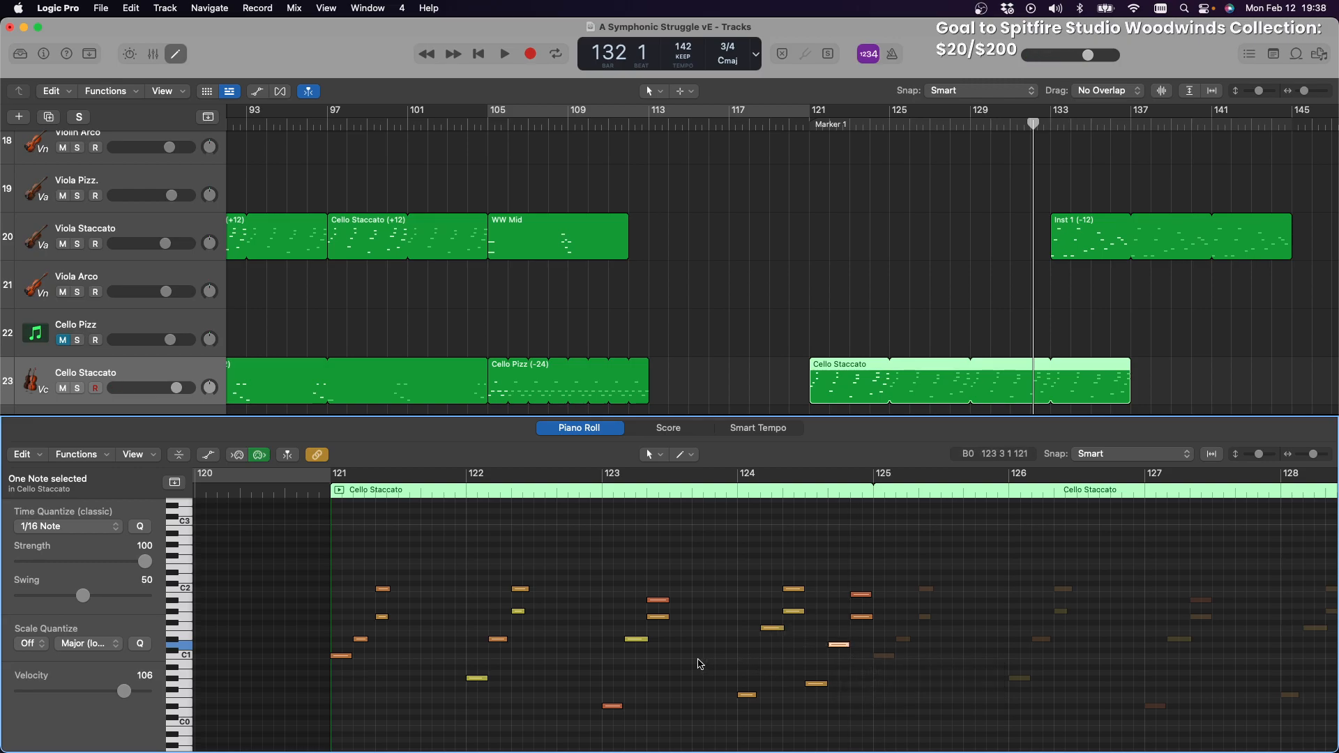
Match the note lengths in bars 121 and 122, and lengthen the lowest notes at the starts of bars 123 and 124
drag(505, 640, 532, 590)
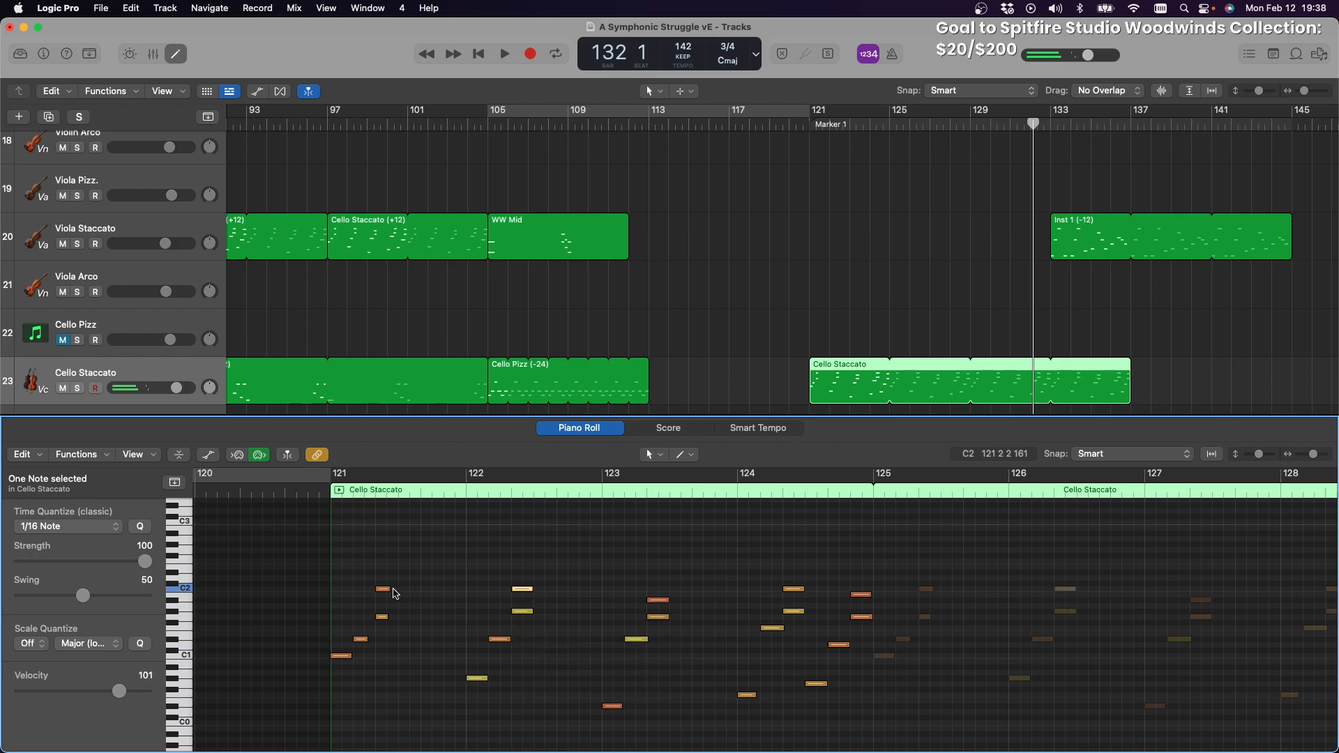
drag(387, 576, 353, 661)
click(389, 636)
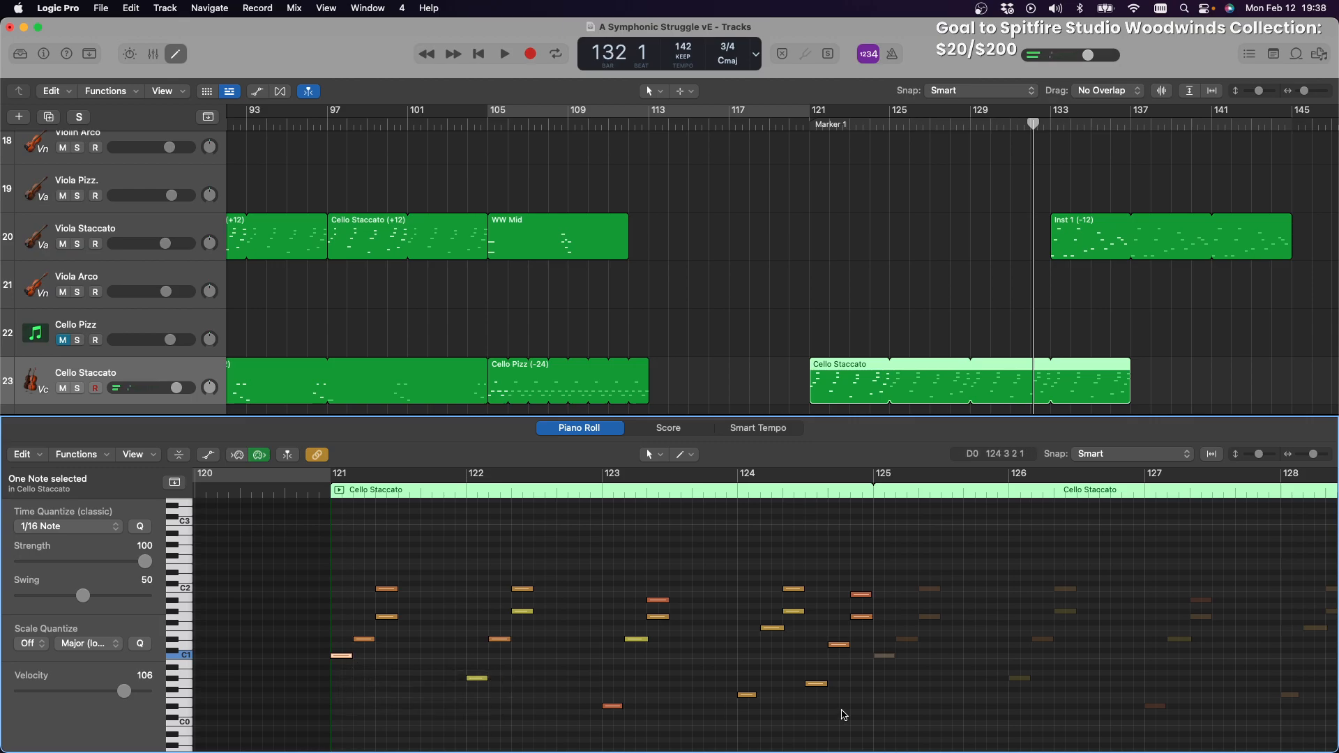
drag(754, 696, 754, 696)
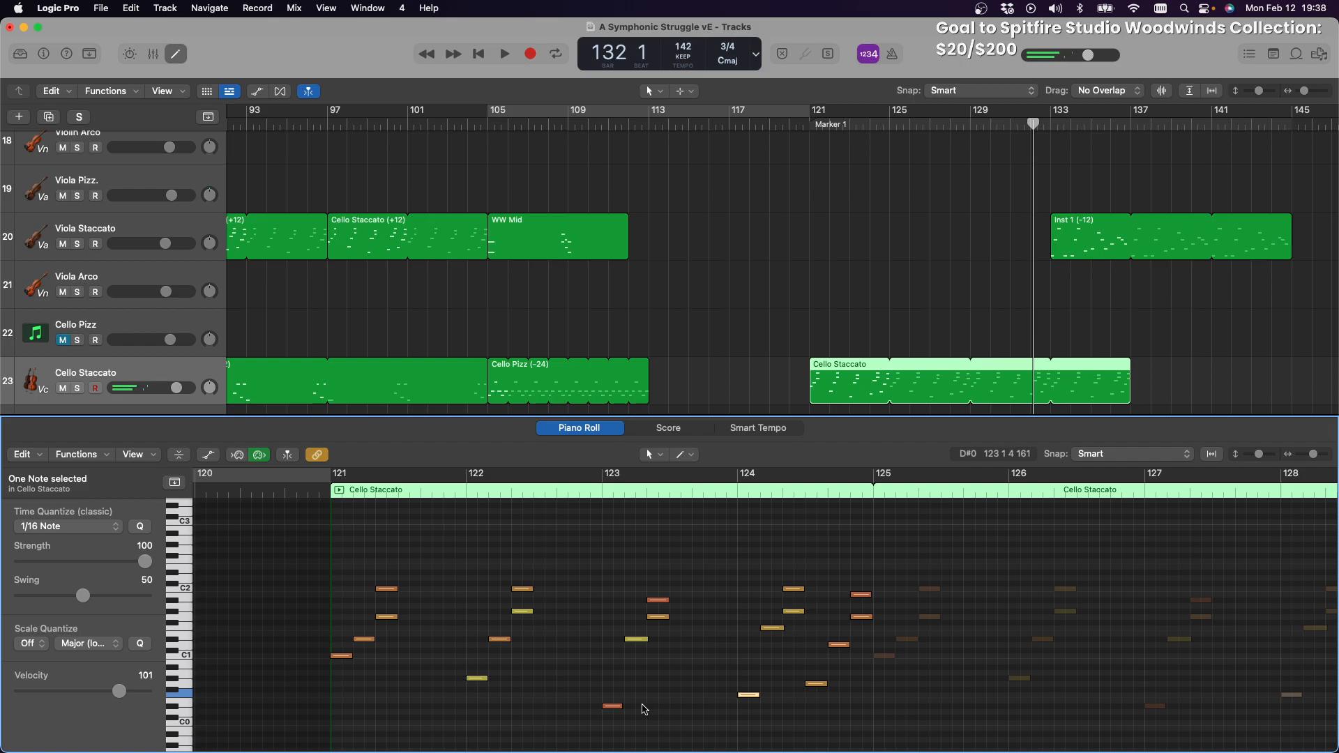
drag(622, 707, 620, 705)
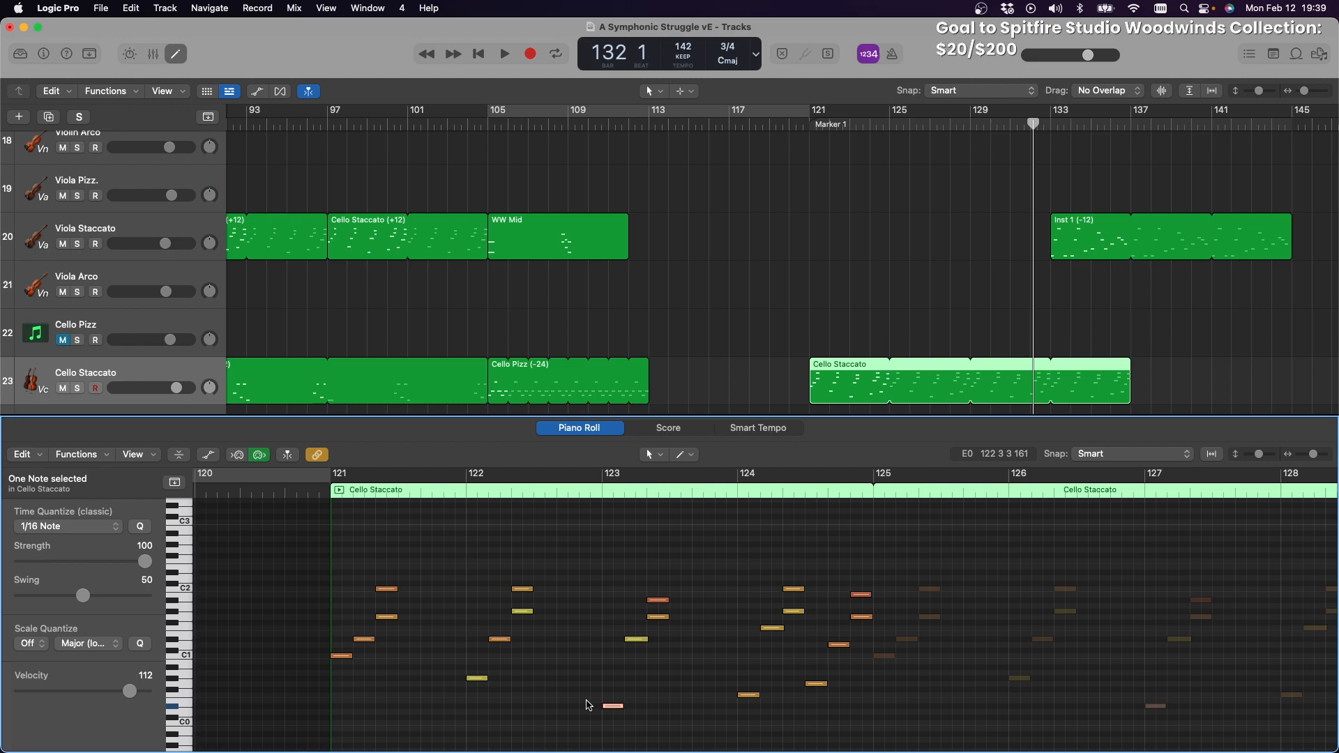
Play the arrangement from bar 121 to check the evened-out cello notes, and stop playback
key(space)
key(space)
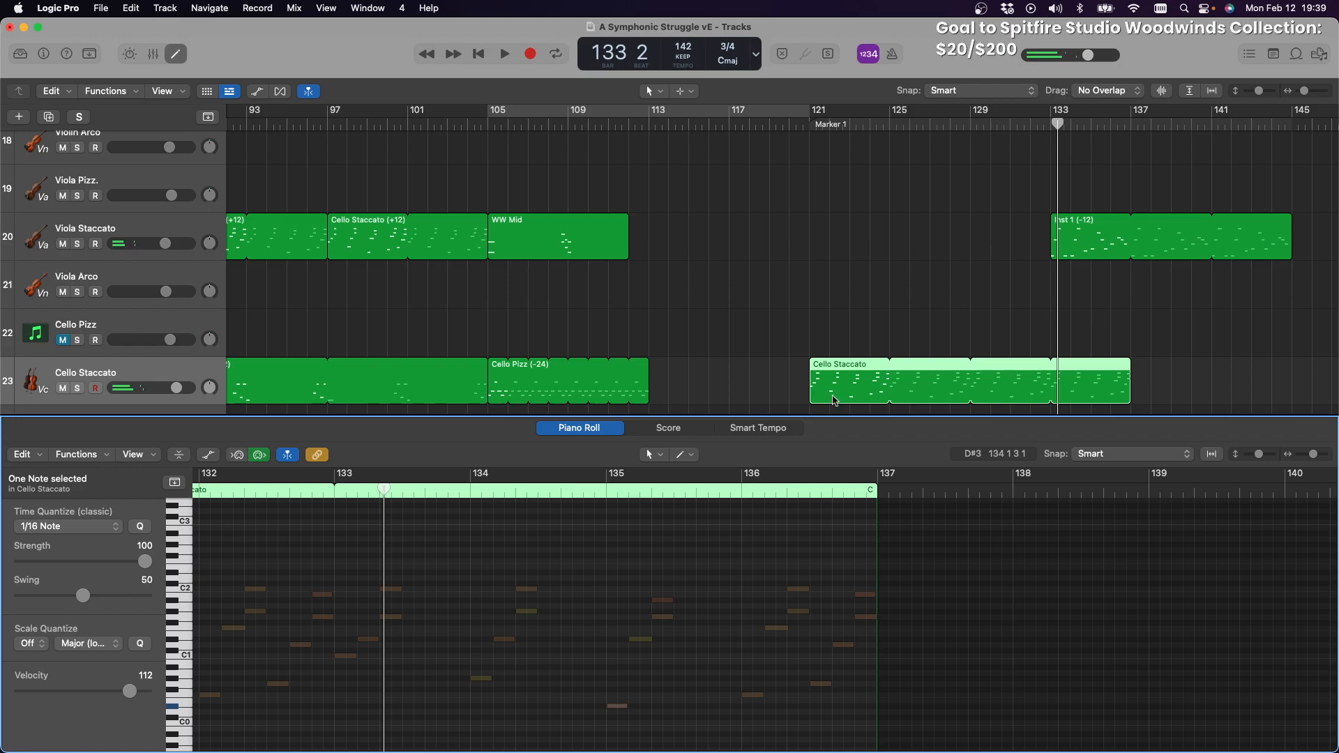
click(807, 125)
key(space)
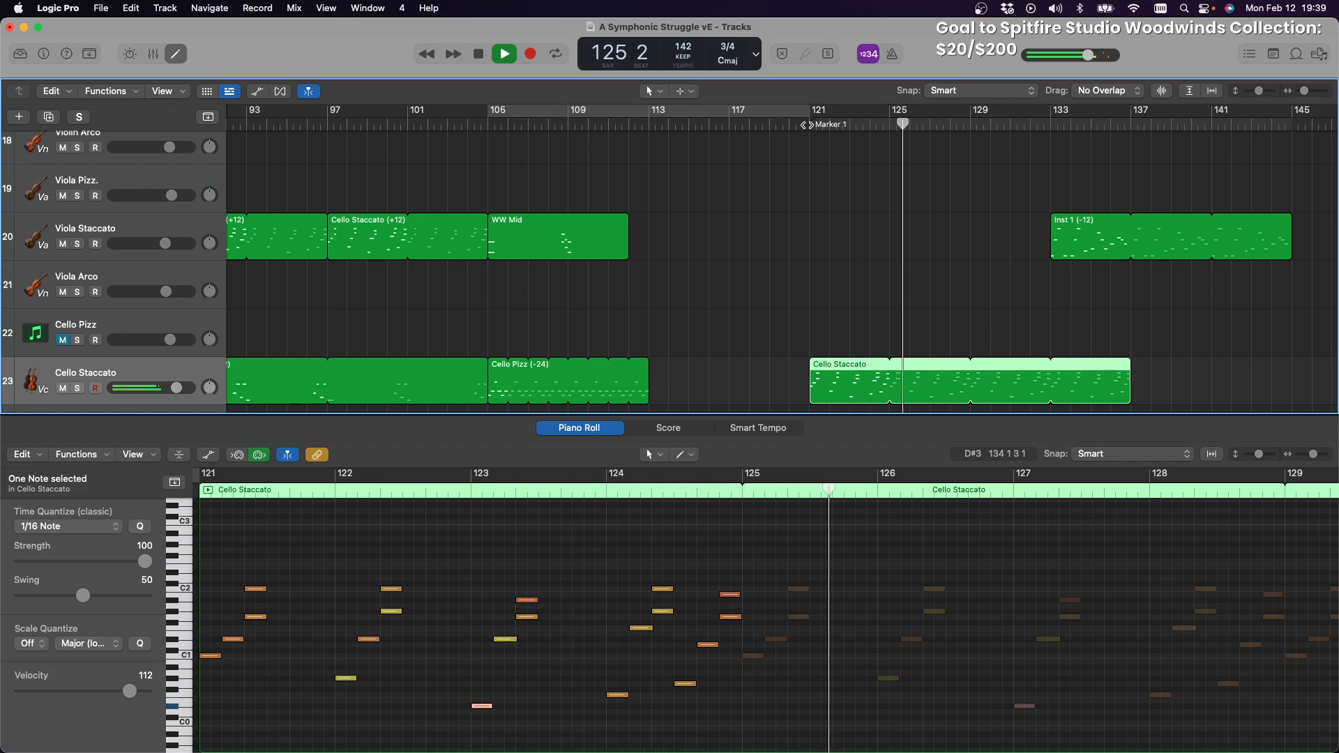
click(479, 55)
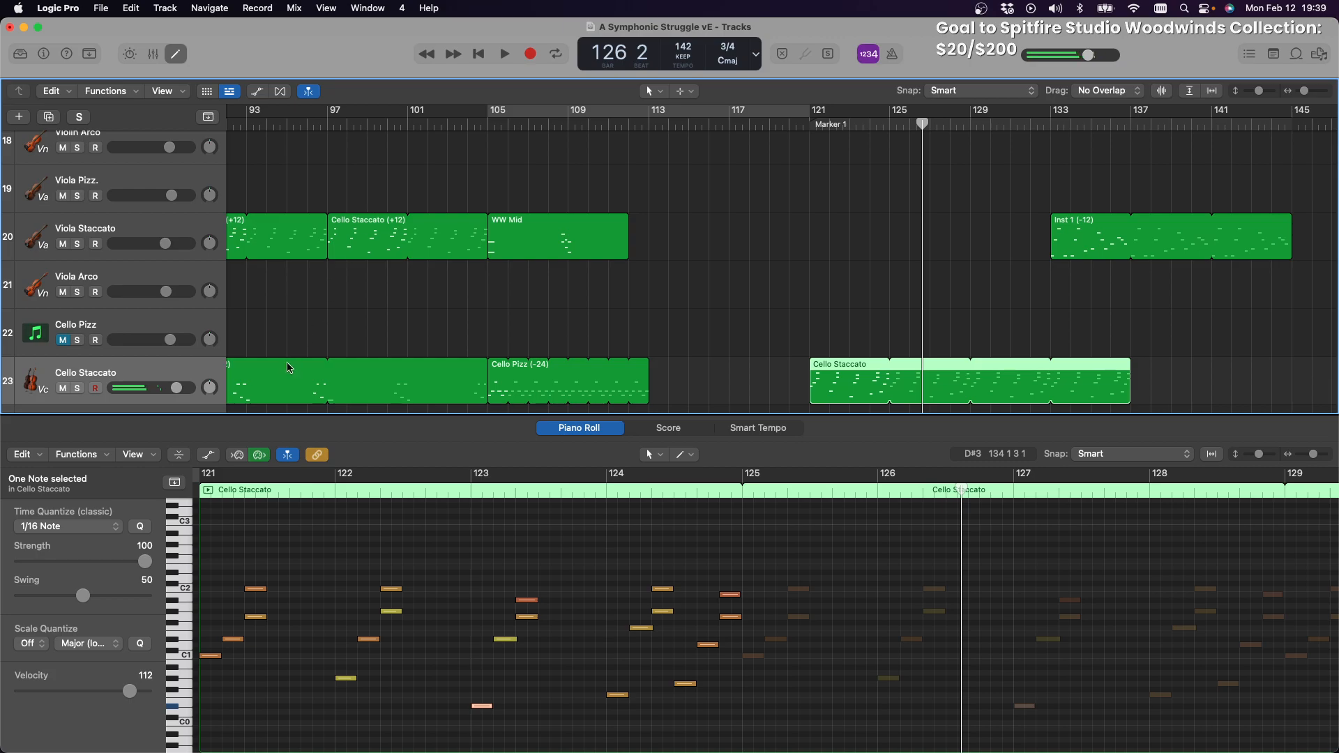
Solo the Cello Staccato track, set a cycle range from bar 121 to 137, and start playback
click(77, 389)
drag(815, 117, 1134, 121)
key(space)
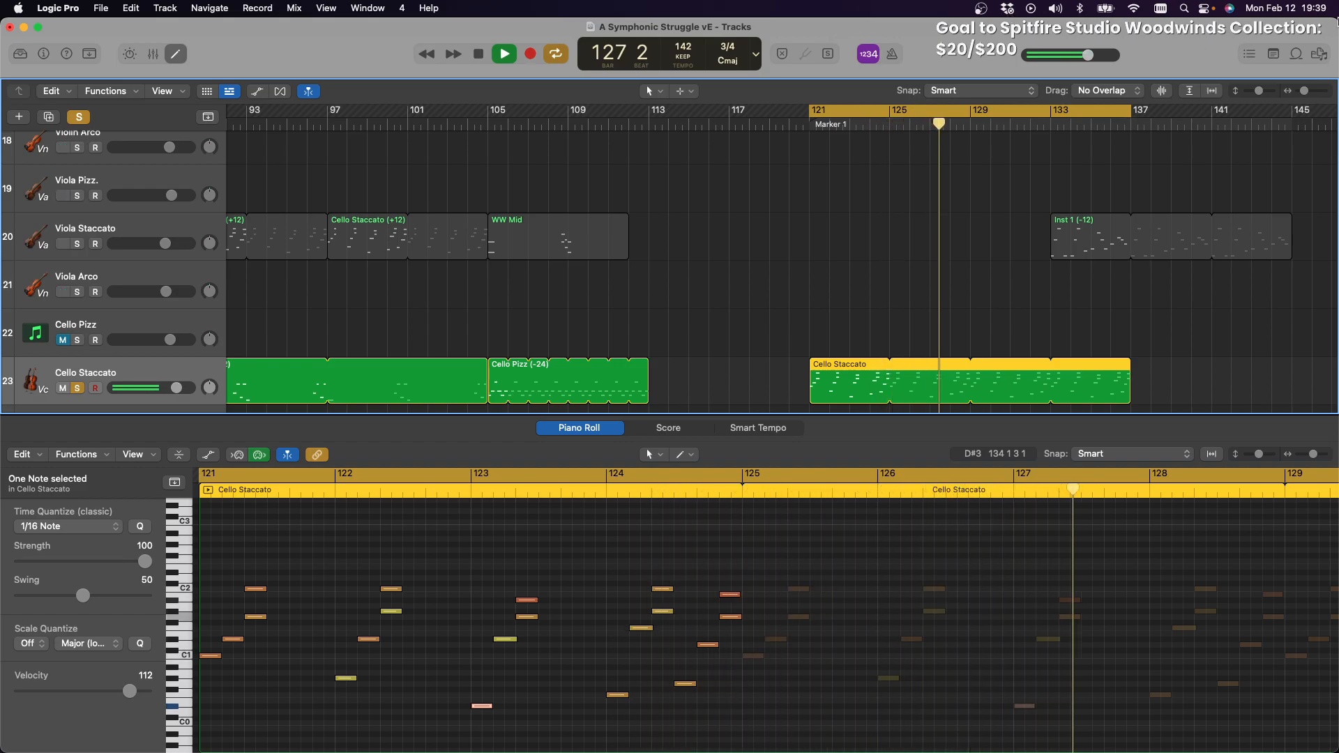
Extend the loop of the DBass Pizz region starting at bar 105 to bar 145 and solo the DBass Pizz track as well
scroll(371, 248, down, 5)
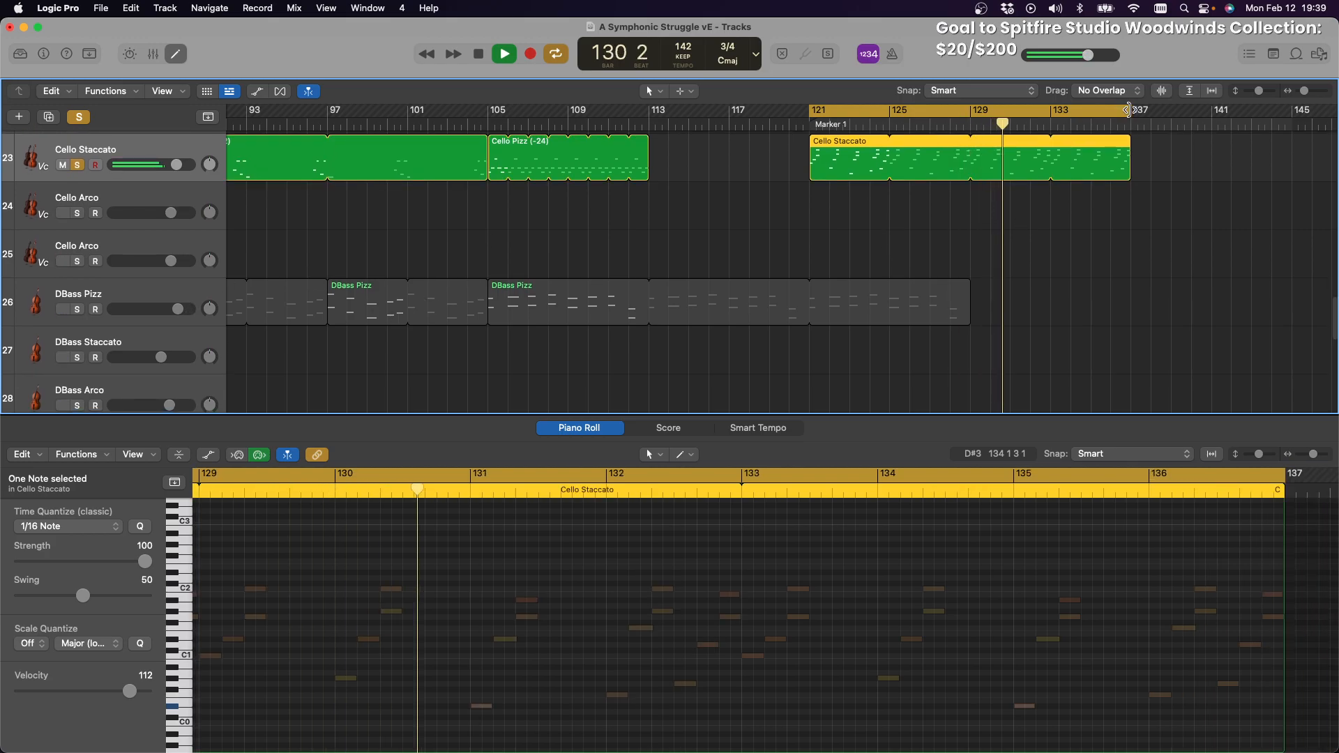
drag(970, 286, 1188, 305)
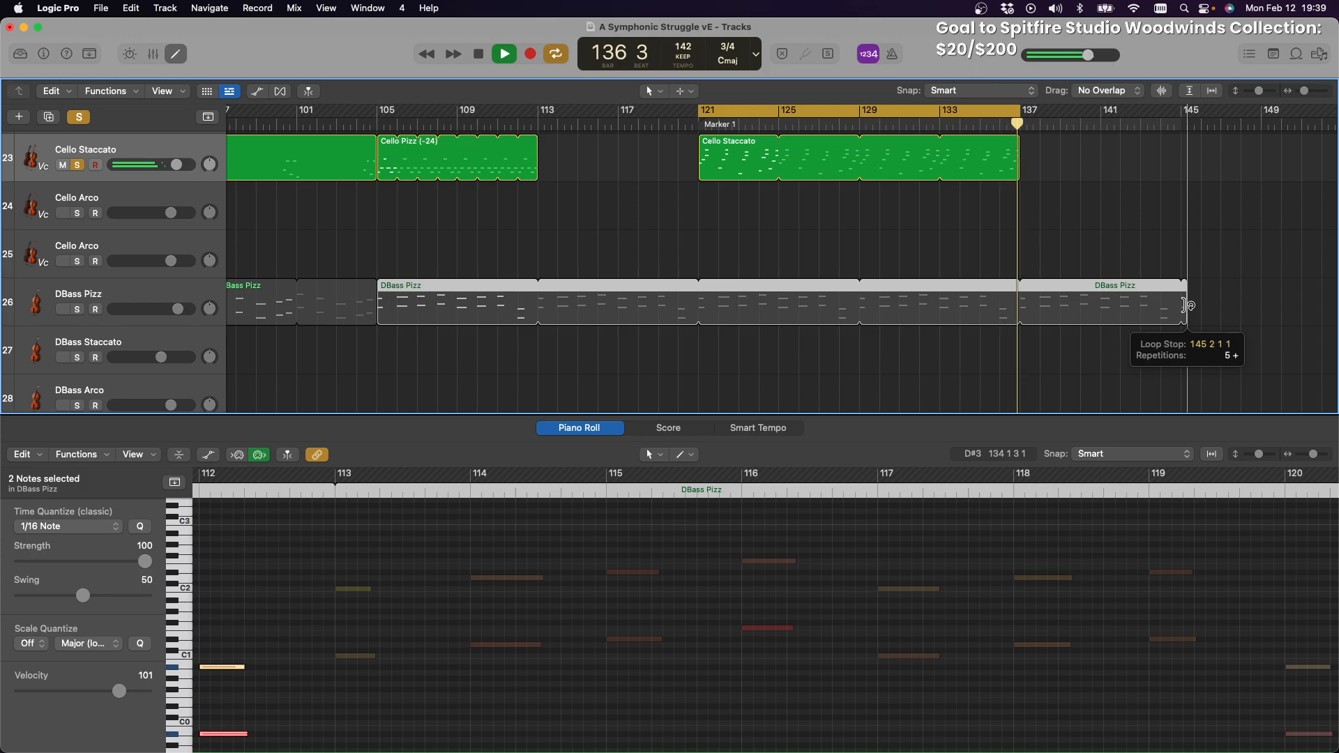
drag(1186, 305, 1181, 305)
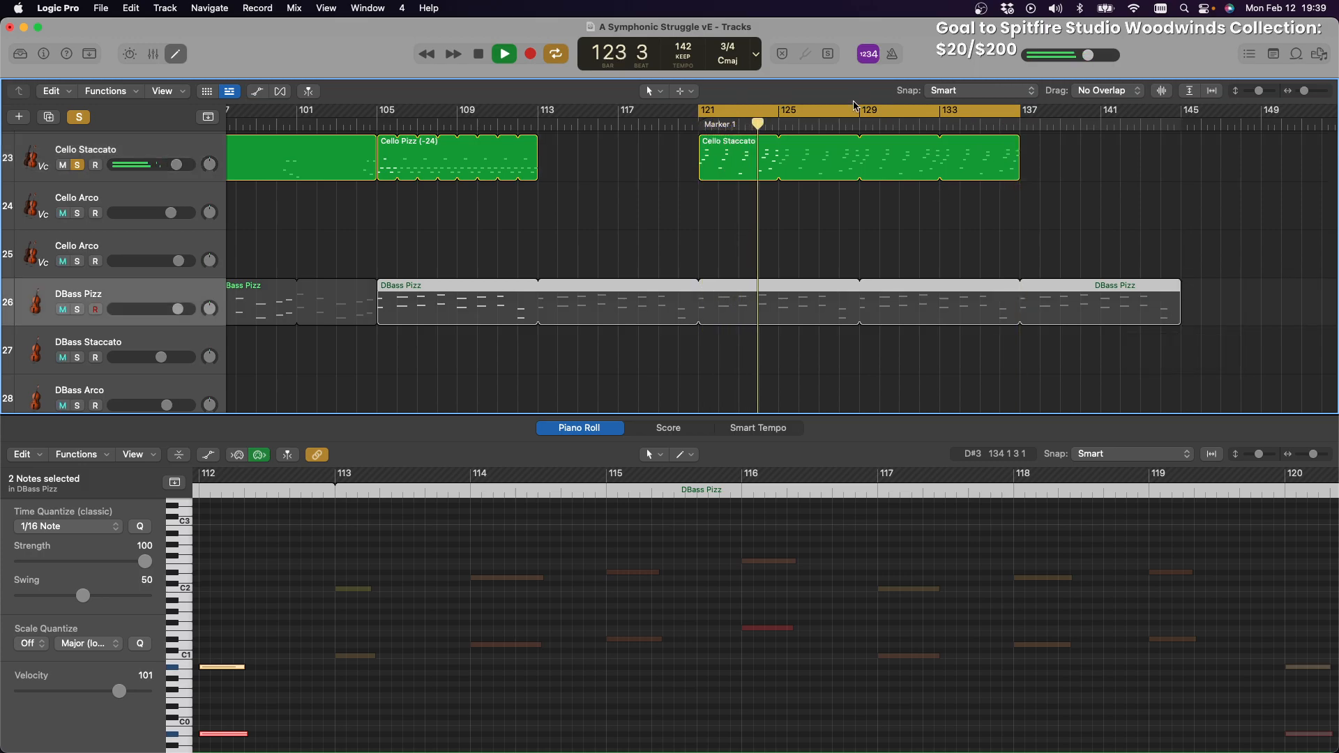
click(77, 309)
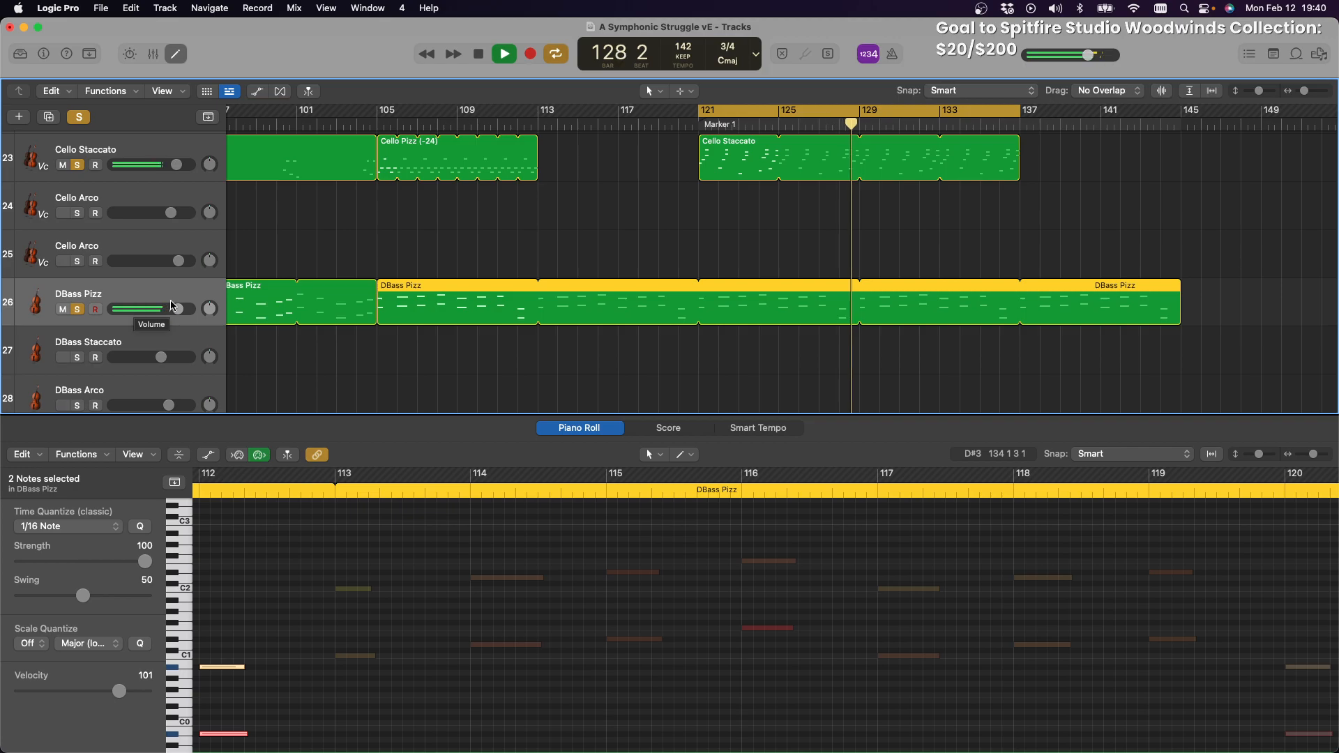
Listen to the soloed cello and bass, examine the Cello Staccato notes around the start of bar 122, and replay from bar 121
click(721, 171)
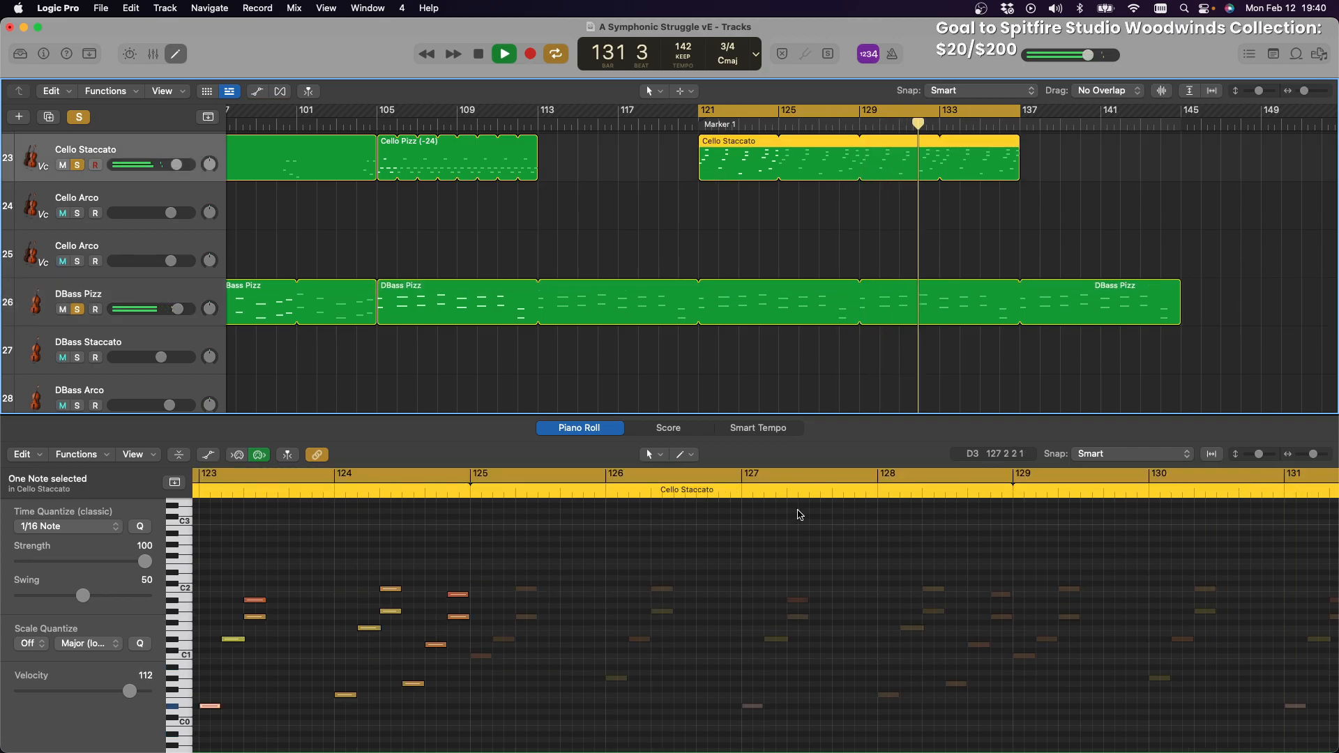
scroll(831, 578, left, 5)
scroll(830, 577, left, 3)
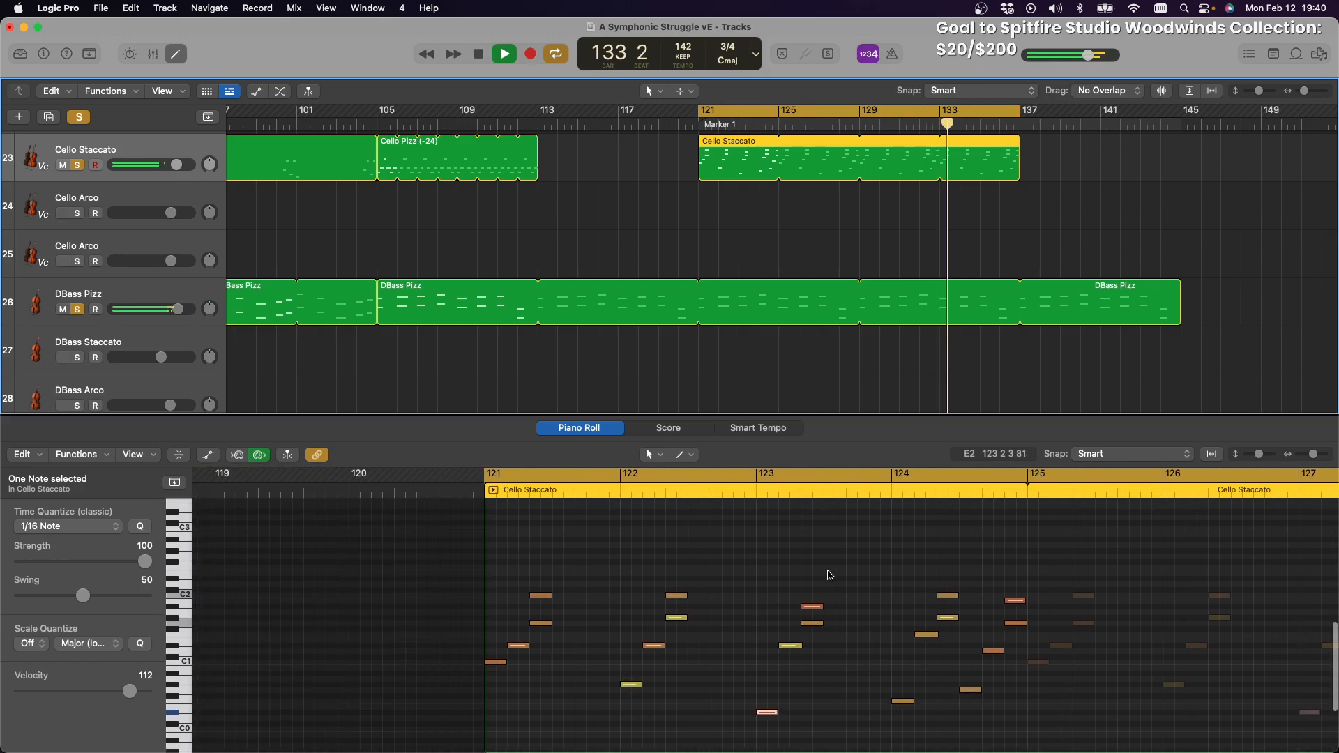
key(space)
click(630, 684)
scroll(631, 618, down, 3)
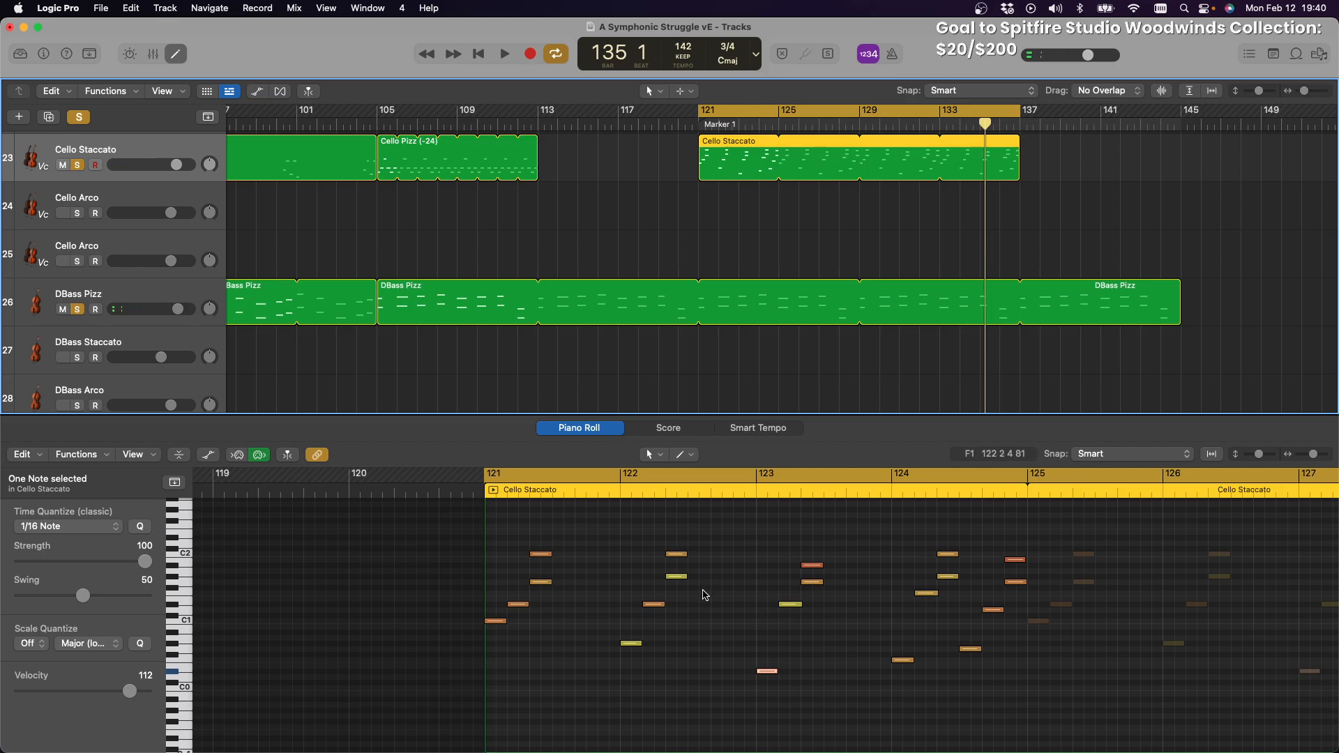
click(628, 648)
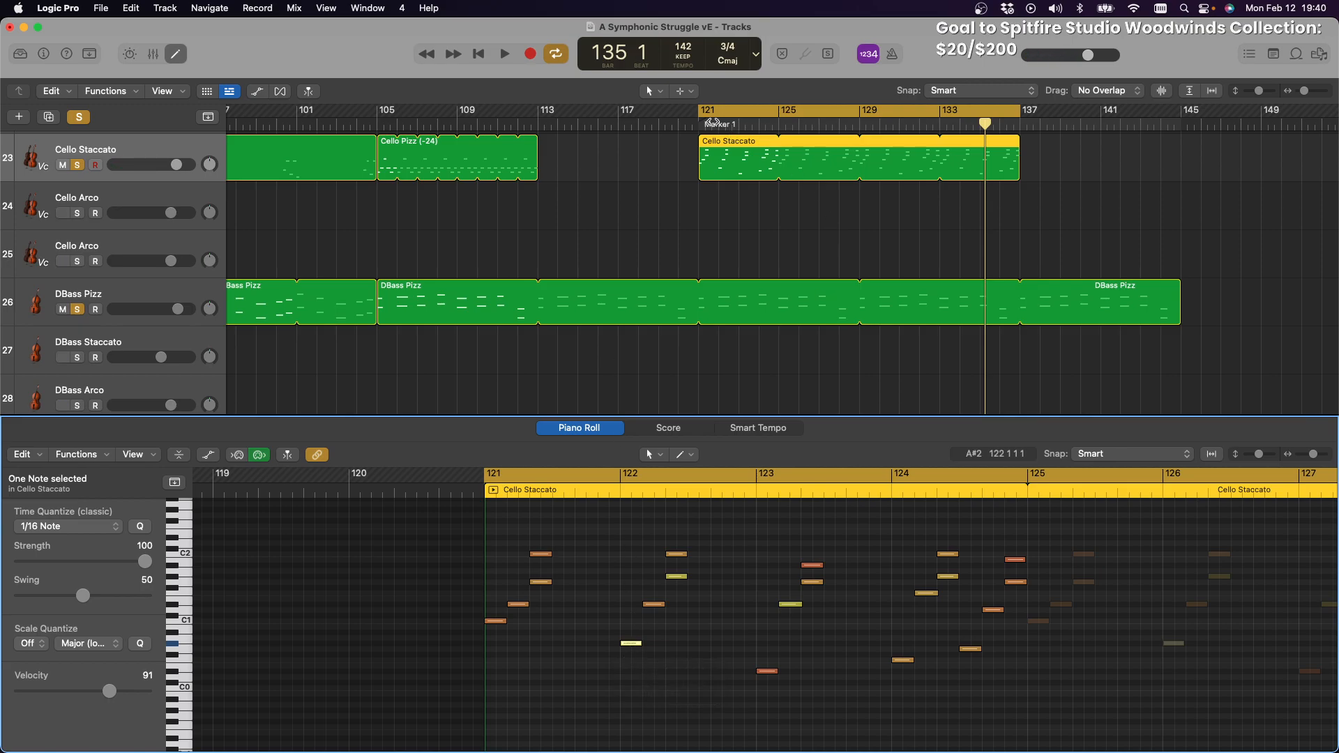
click(693, 124)
click(505, 56)
click(479, 56)
Raise the first note of bar 122 in the Cello Staccato region to D1 and the second to F1, and play the result
drag(631, 647, 632, 625)
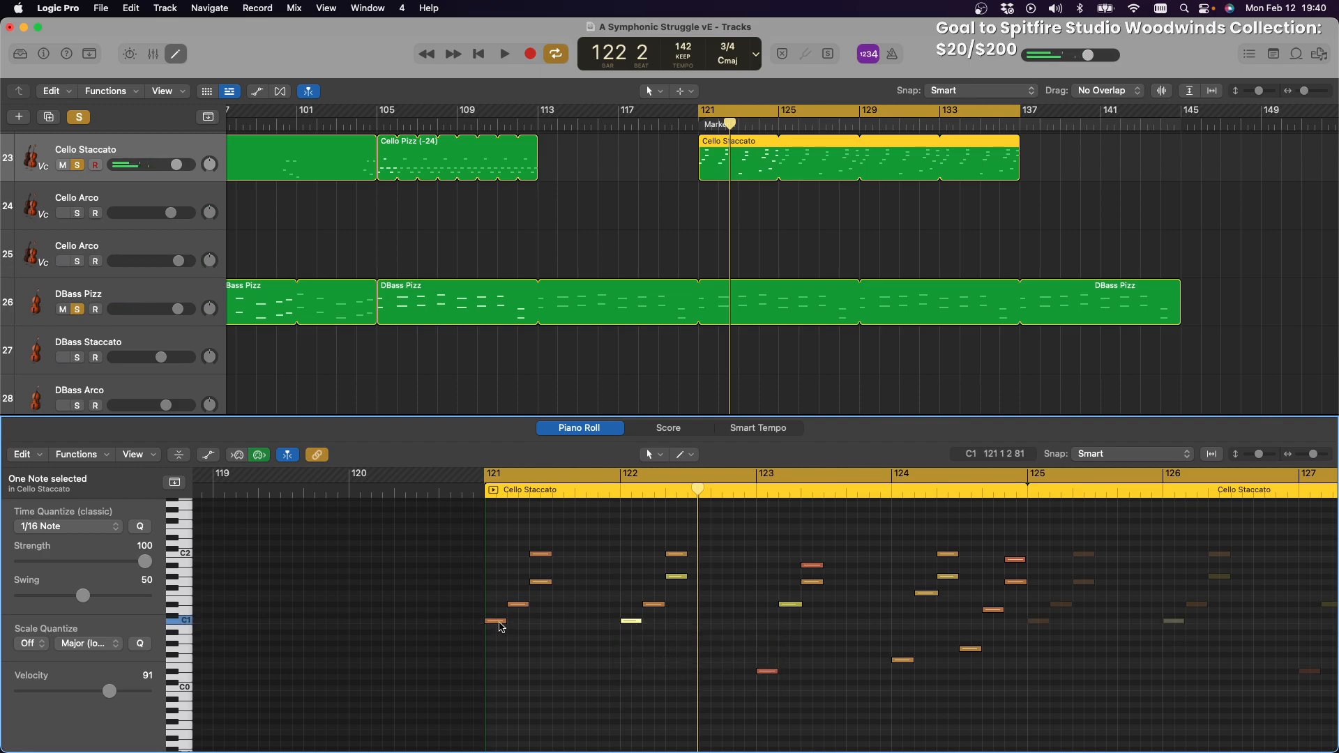
click(543, 583)
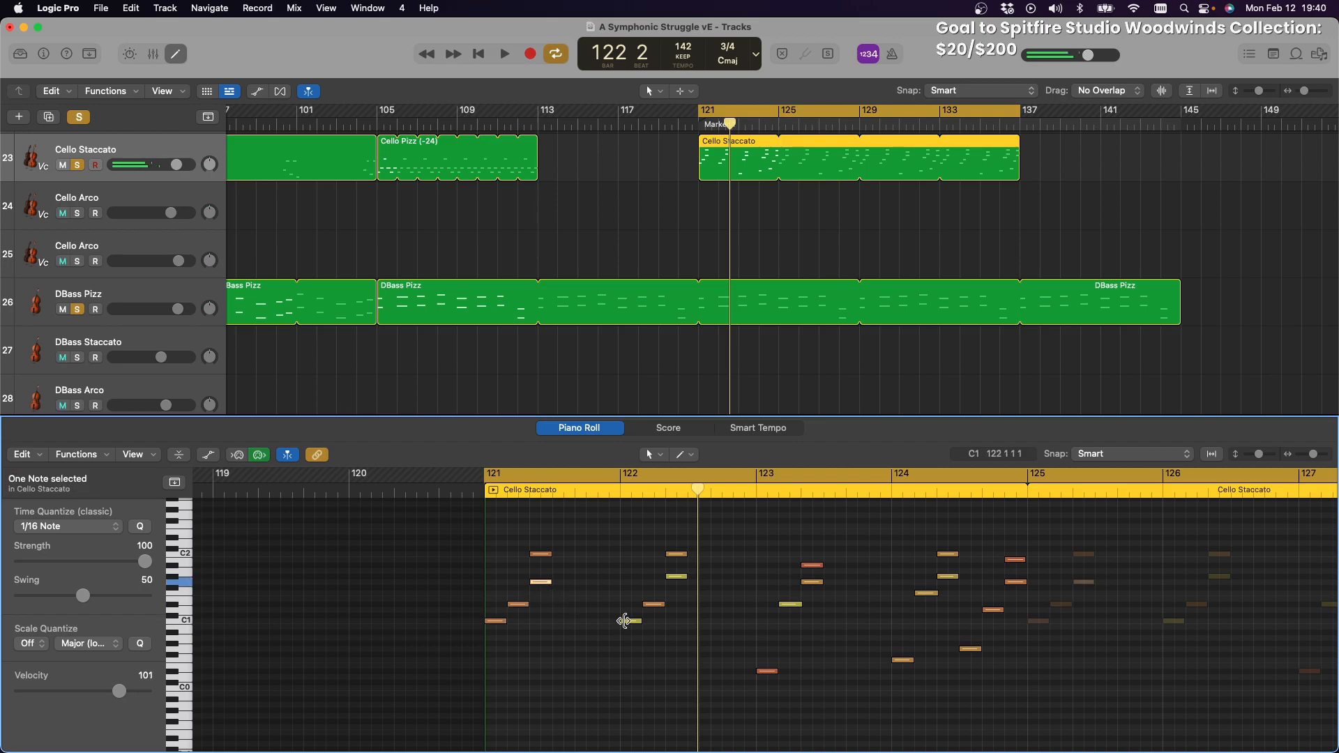
drag(633, 625, 635, 614)
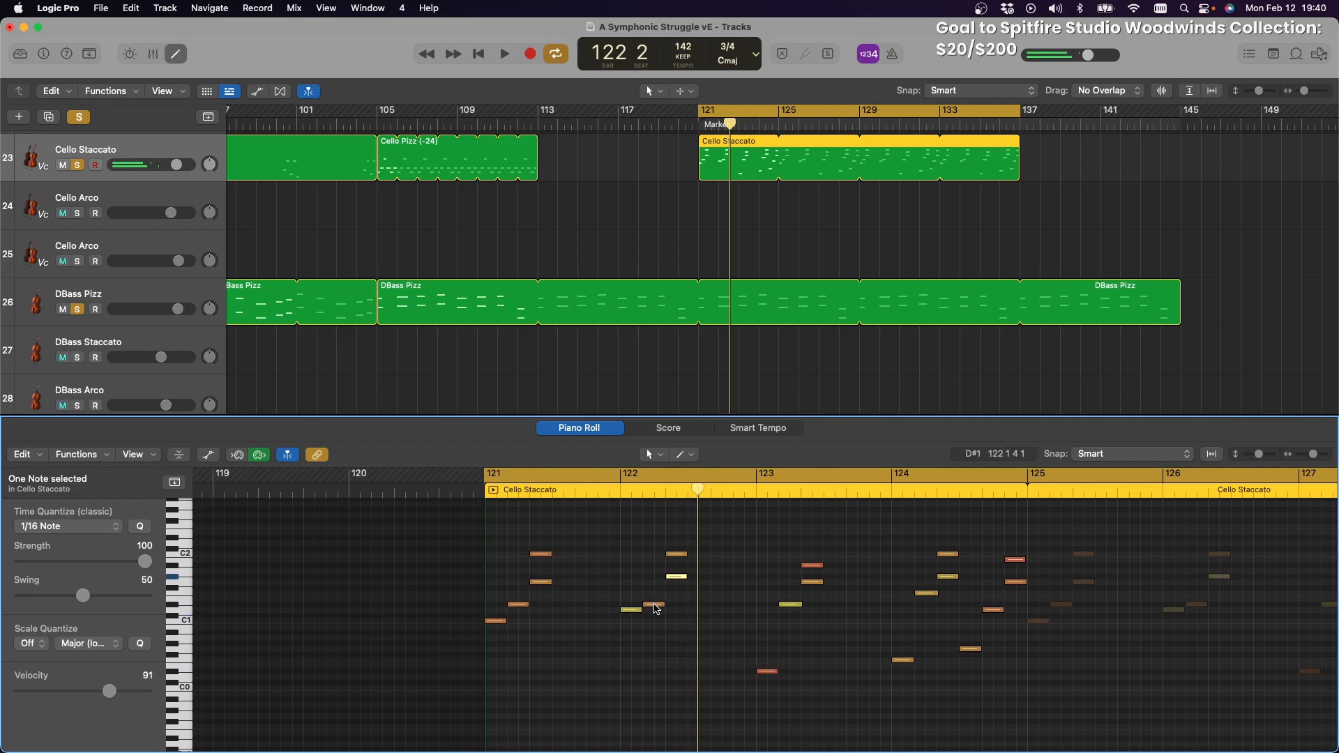
drag(656, 609, 657, 598)
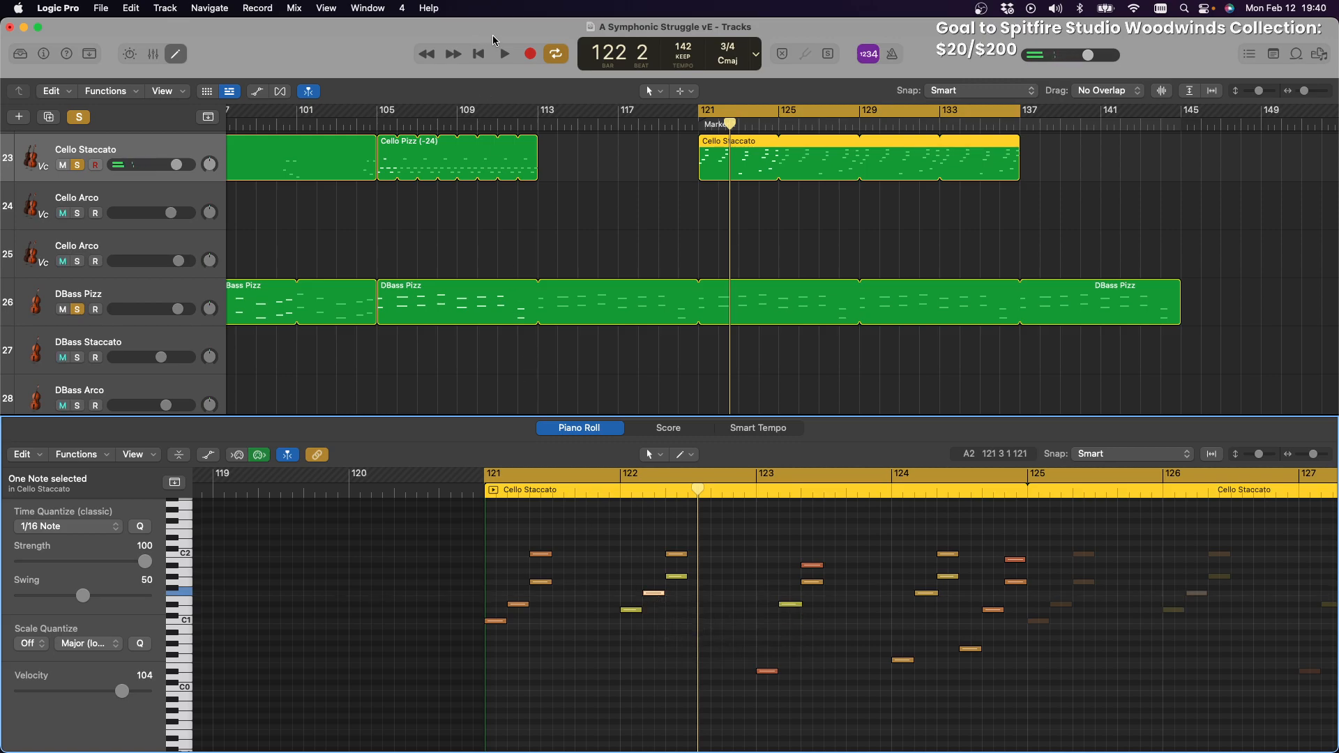
click(503, 55)
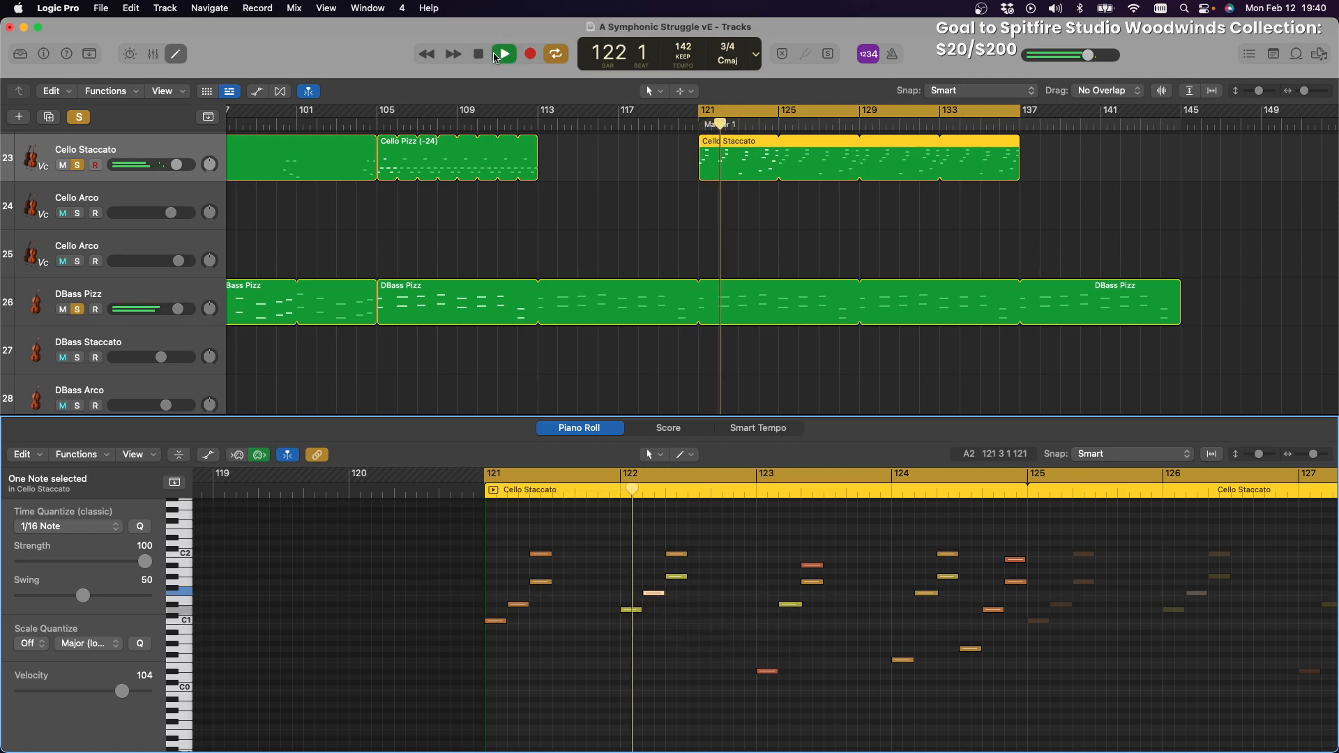
Raise the first note of bar 123 in the Cello Staccato region to D#1 and the second to F1, and play the result
click(503, 60)
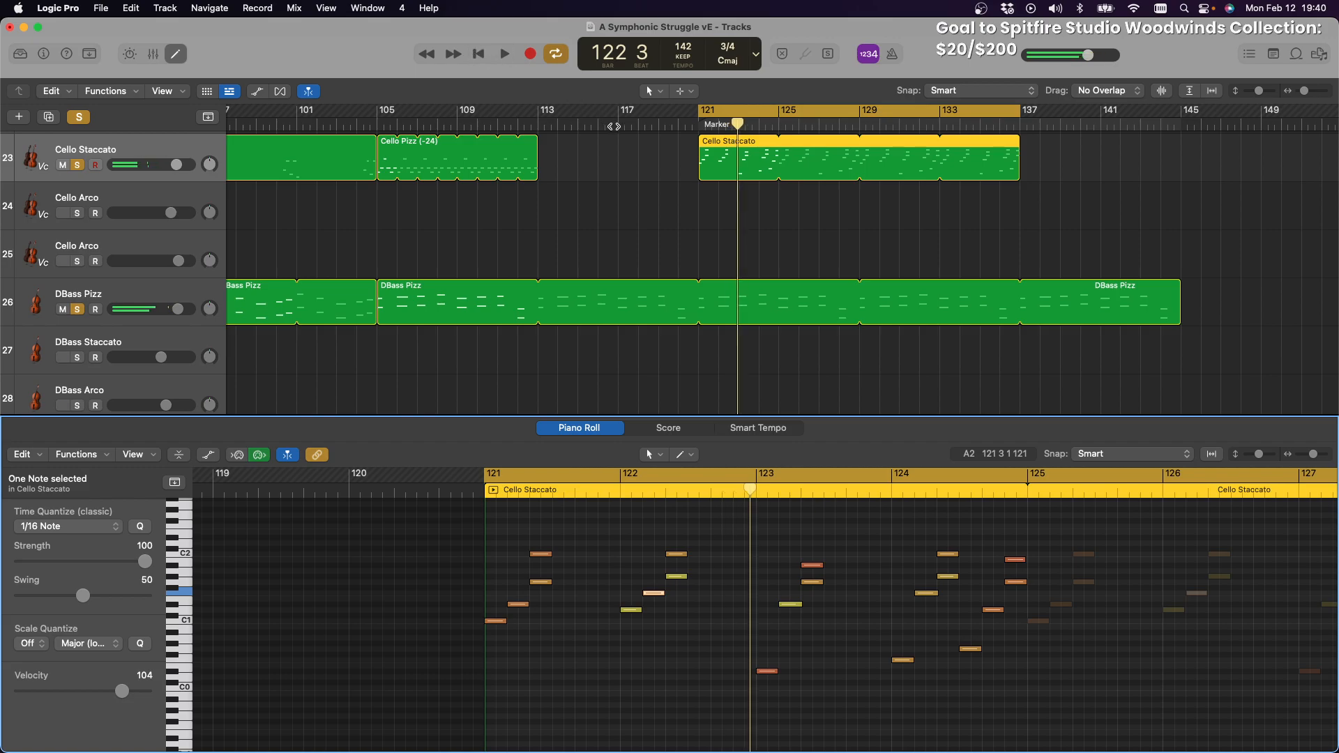
drag(766, 675, 798, 595)
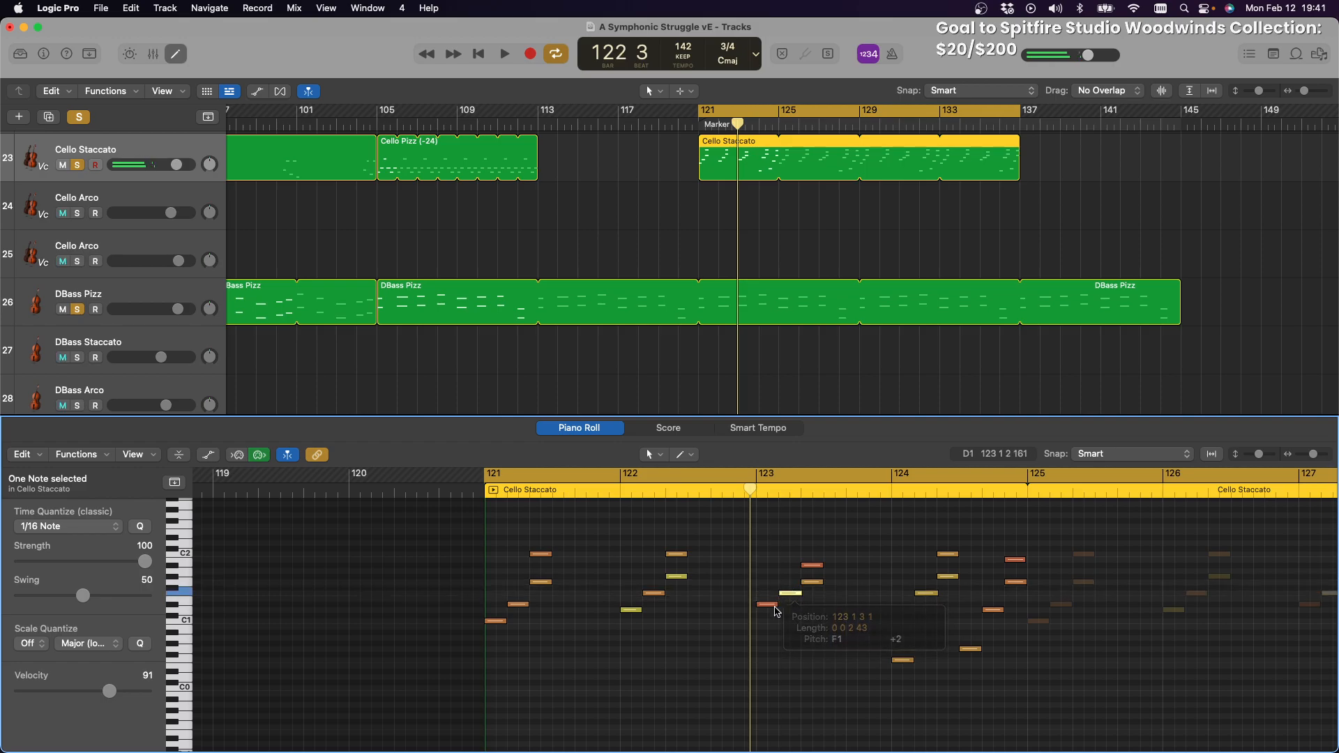
click(773, 605)
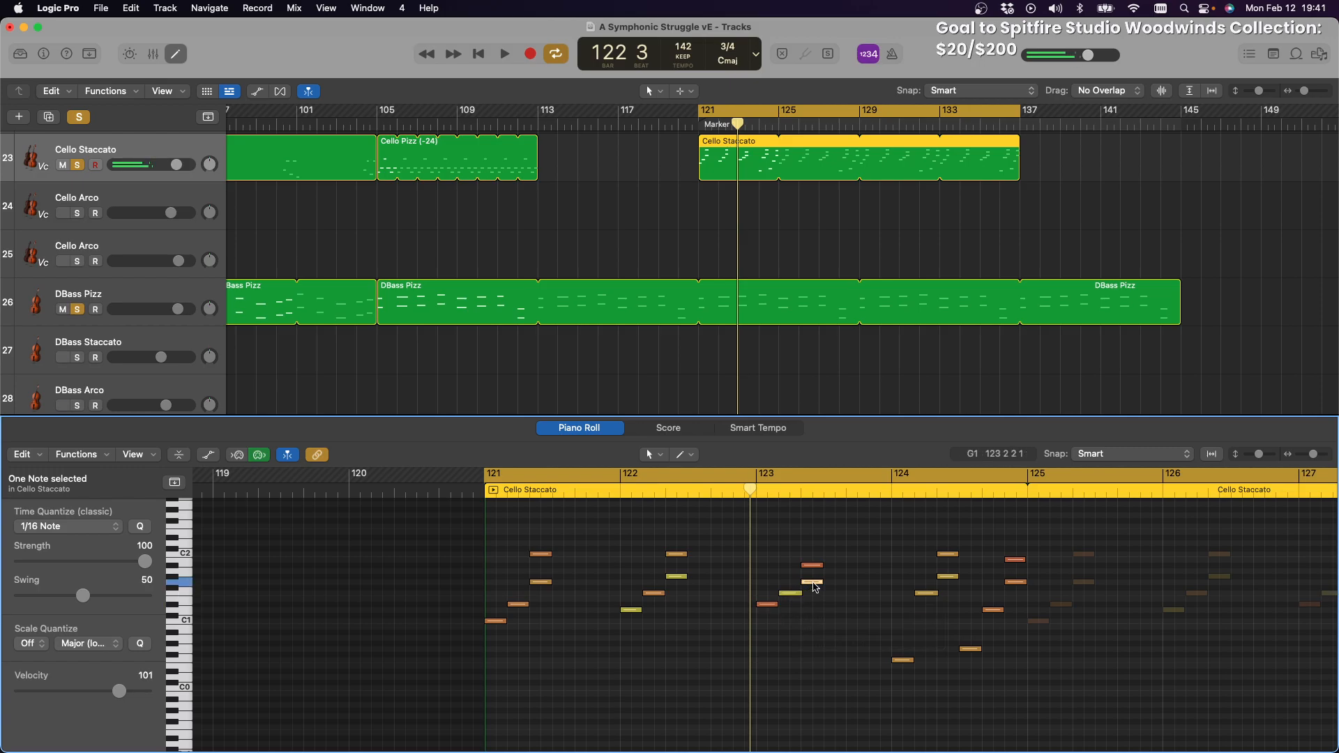
key(space)
click(807, 583)
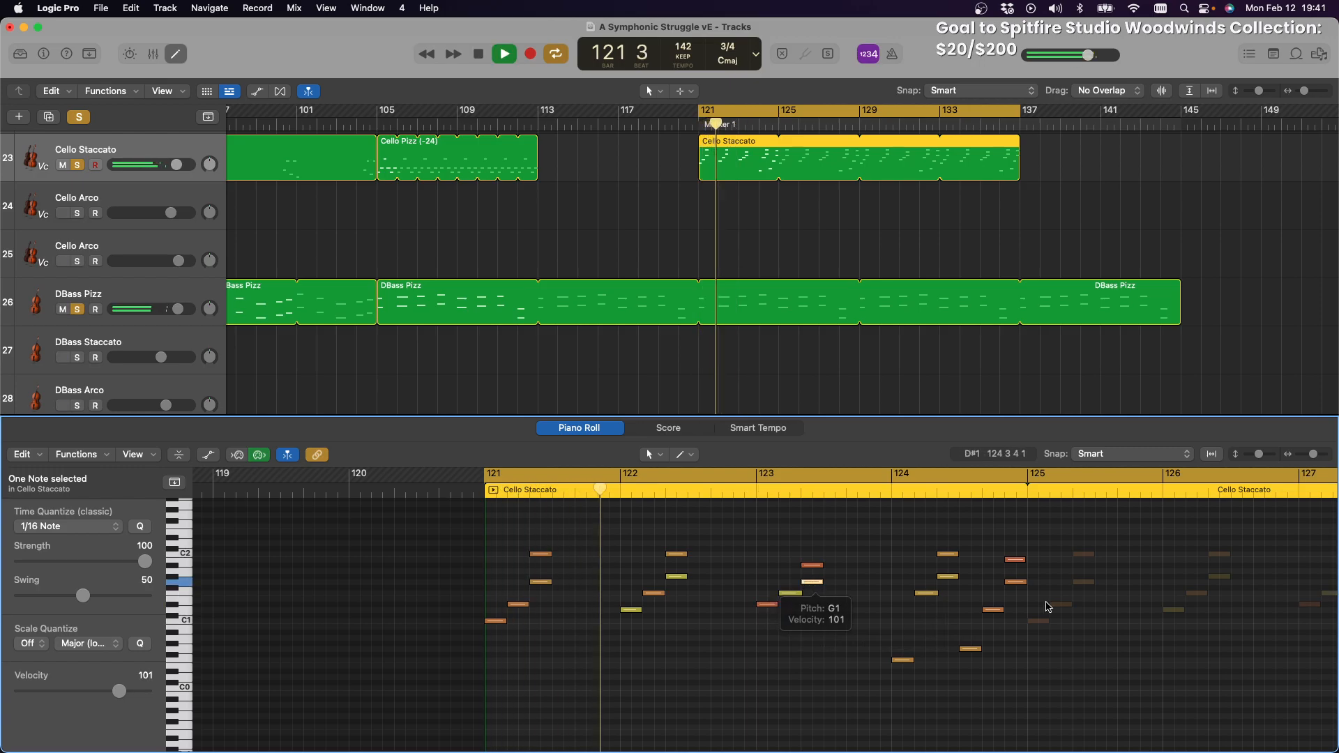
scroll(1000, 595, right, 5)
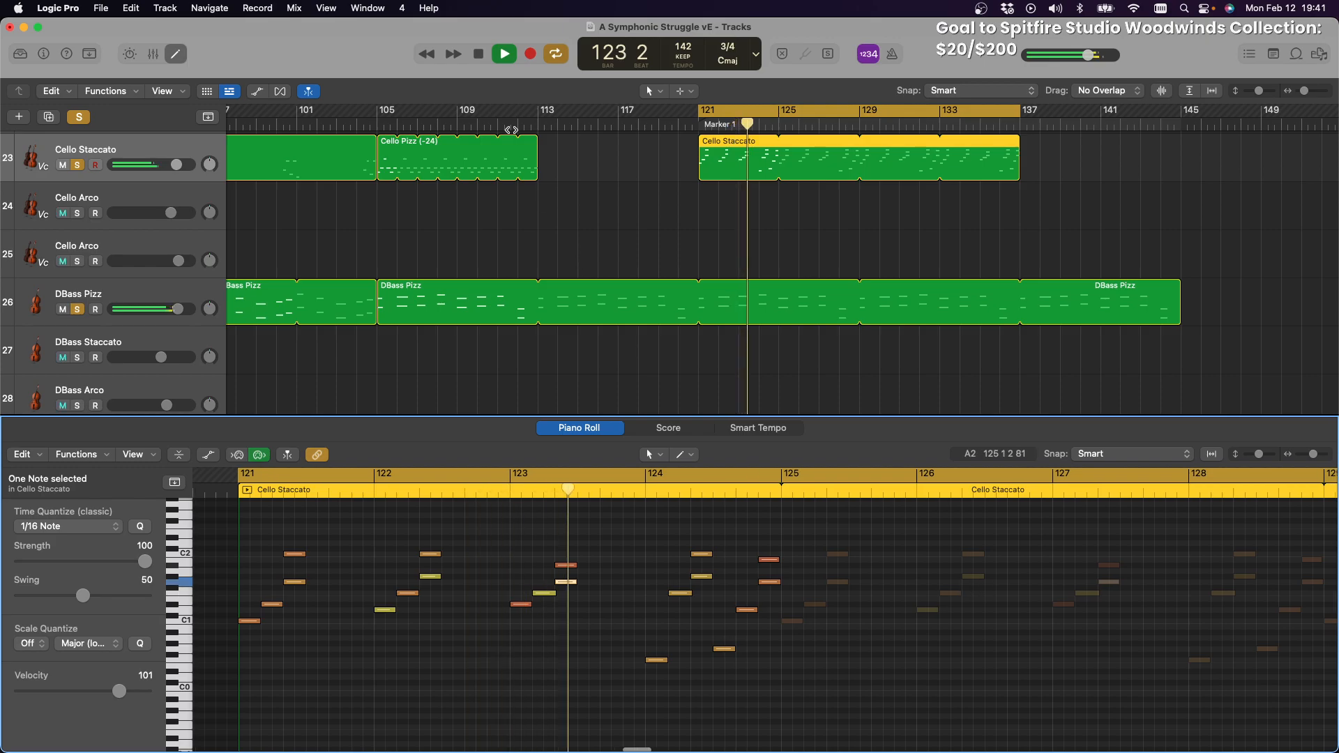
click(478, 54)
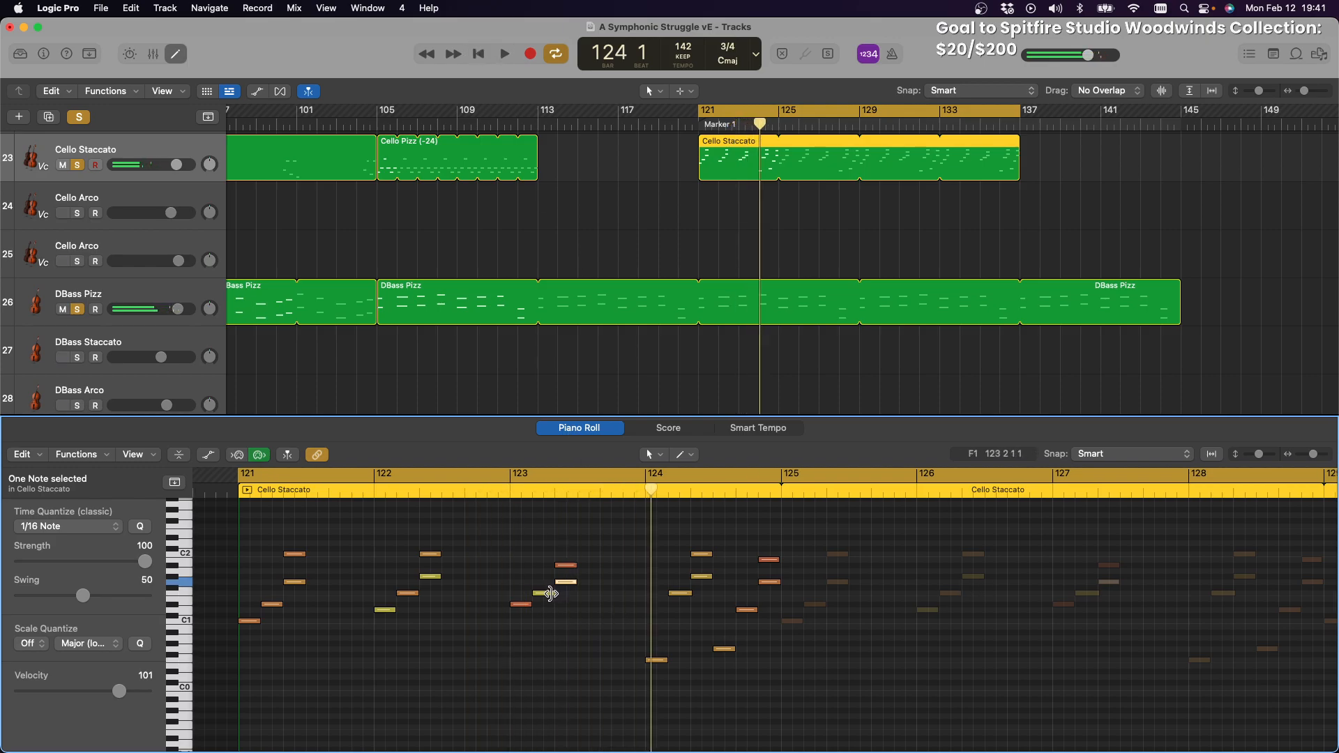
Audition the two stacked notes on beat 2 of bar 123 and replay the soloed cello and bass
click(567, 583)
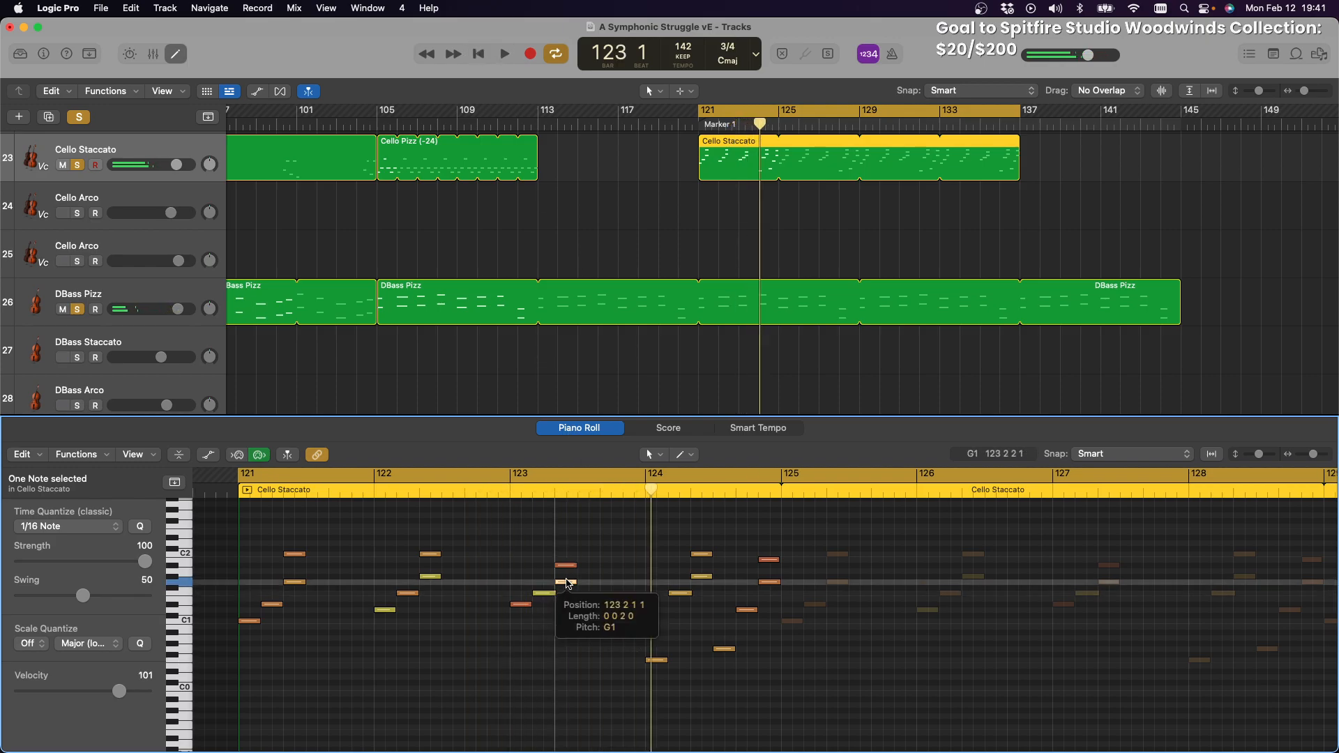
click(566, 566)
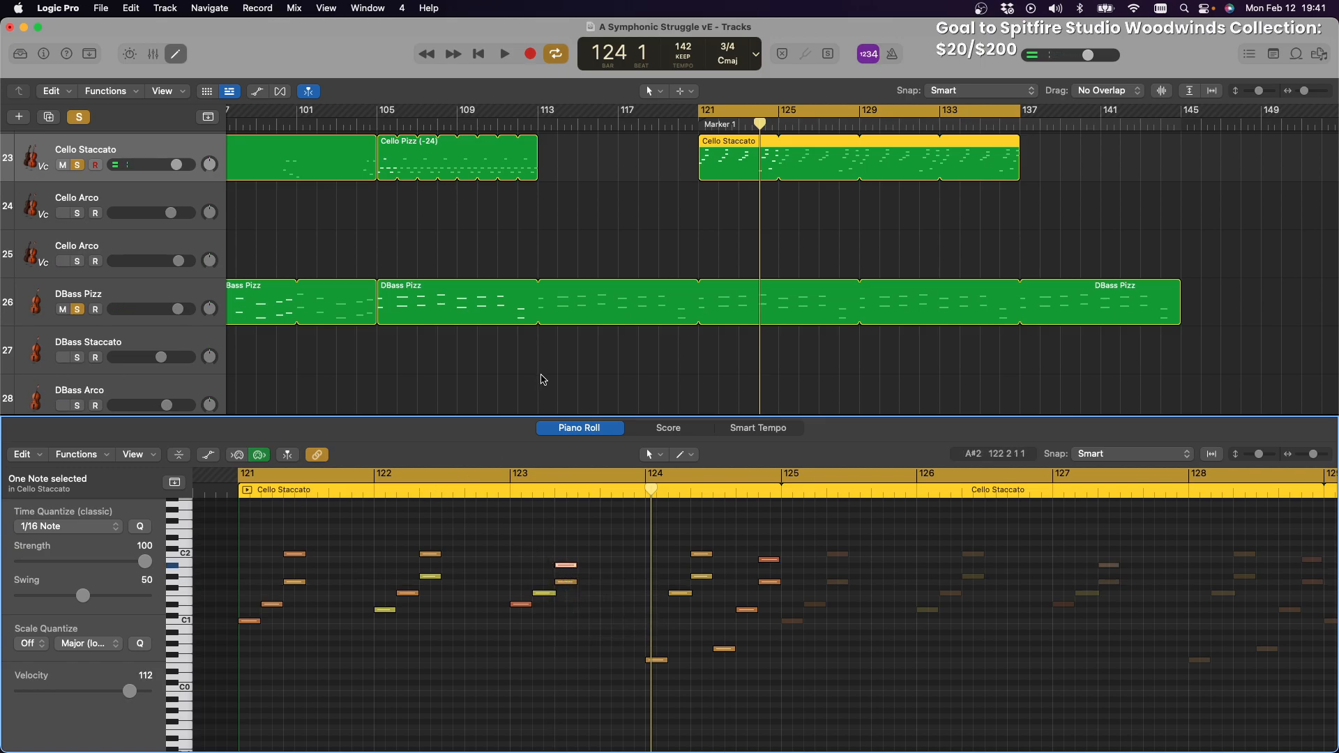
click(502, 54)
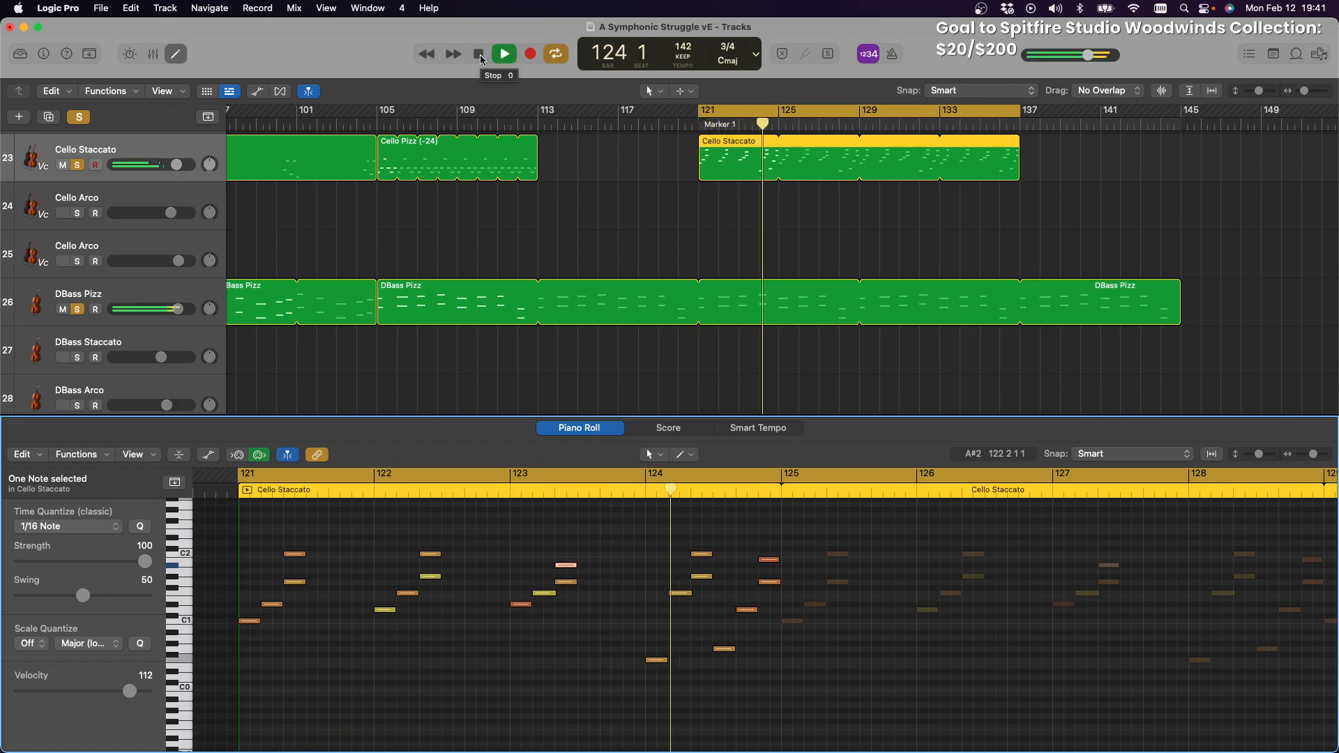
click(481, 56)
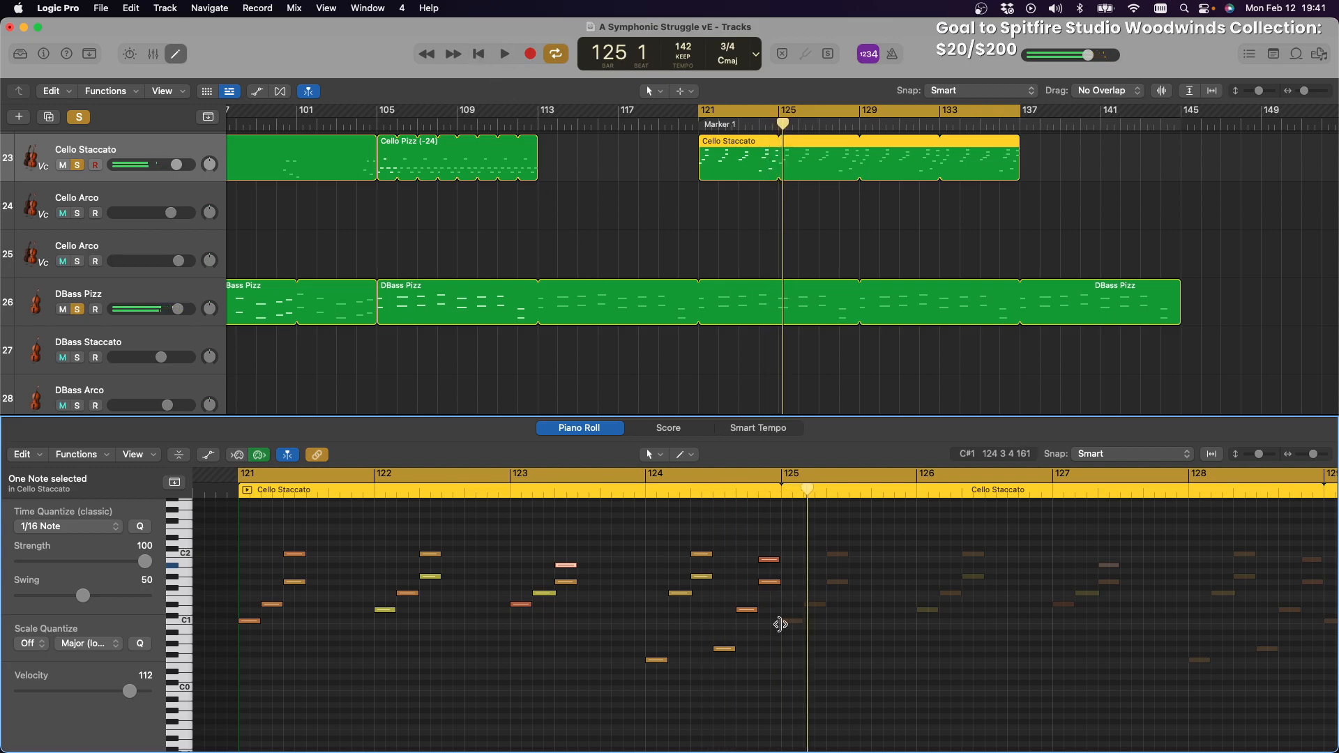
Try raising the first note of bar 124 an octave to F1, audition the bar's other notes, and play the passage
drag(659, 666, 691, 594)
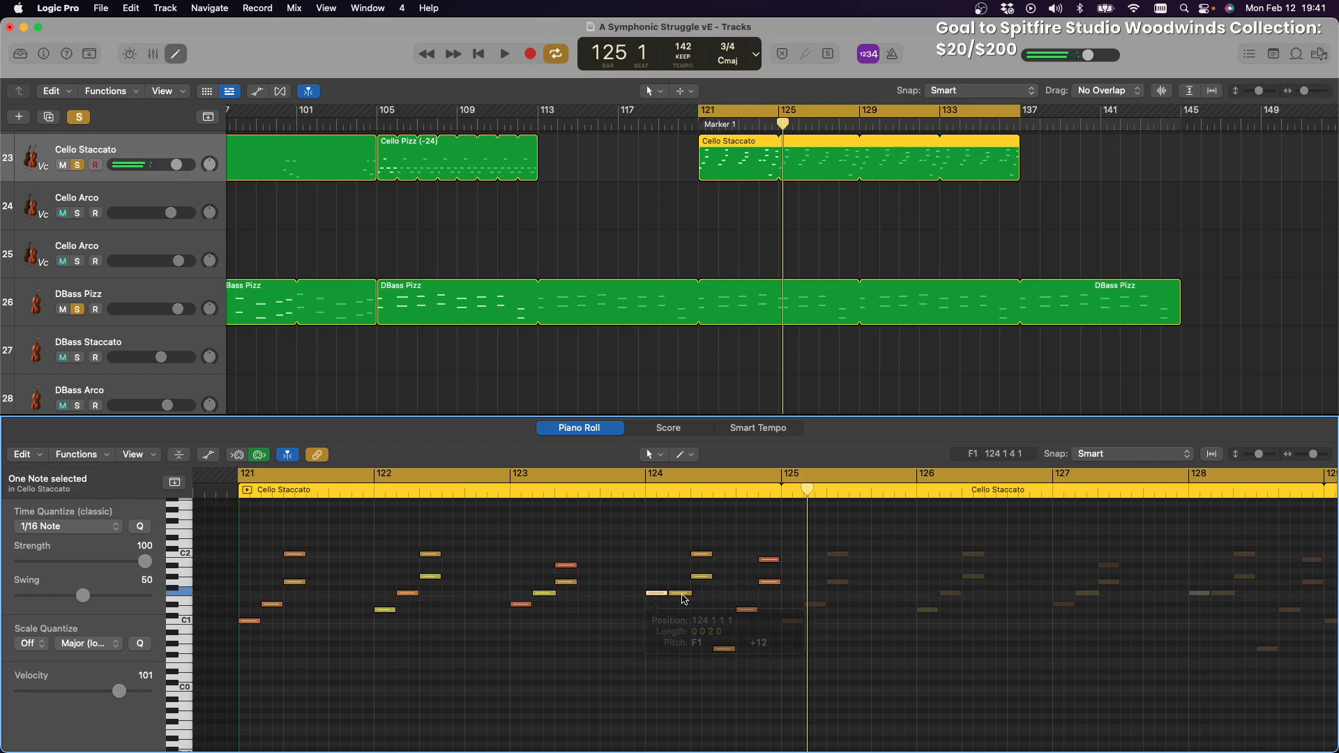
click(703, 577)
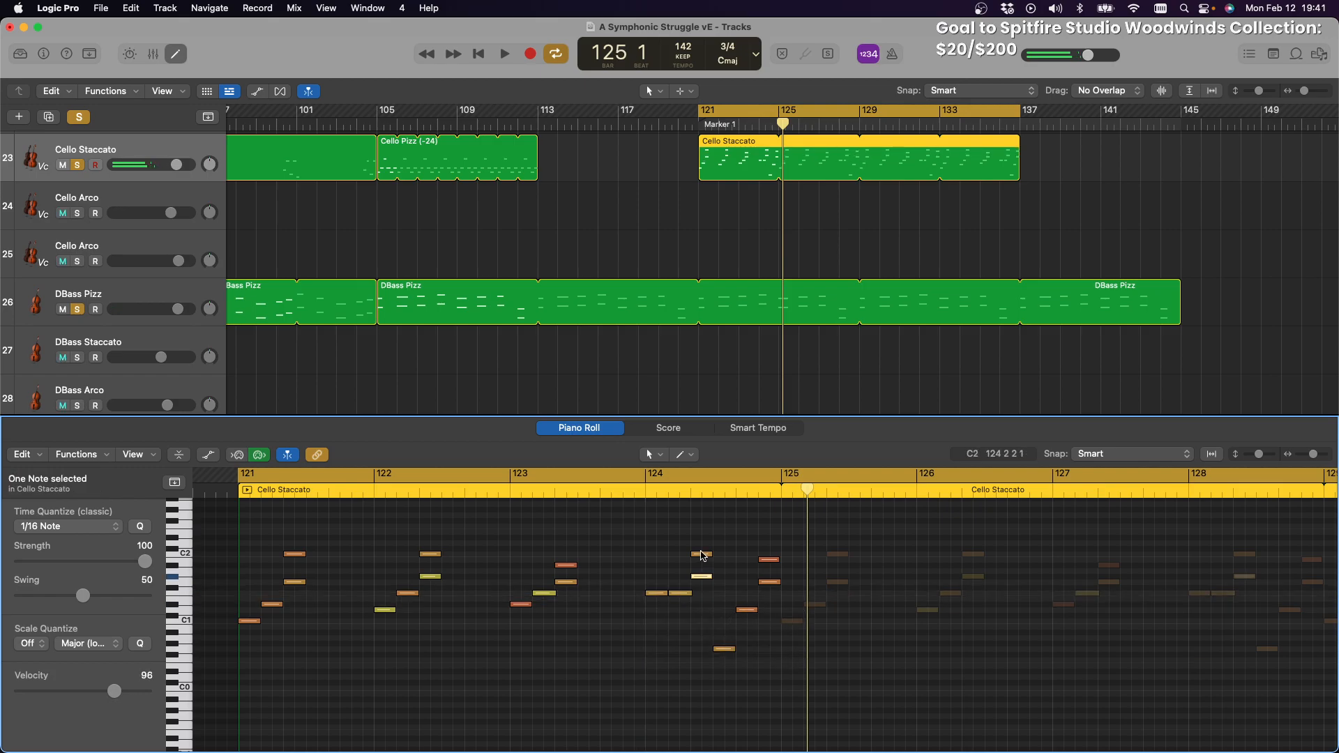
click(725, 650)
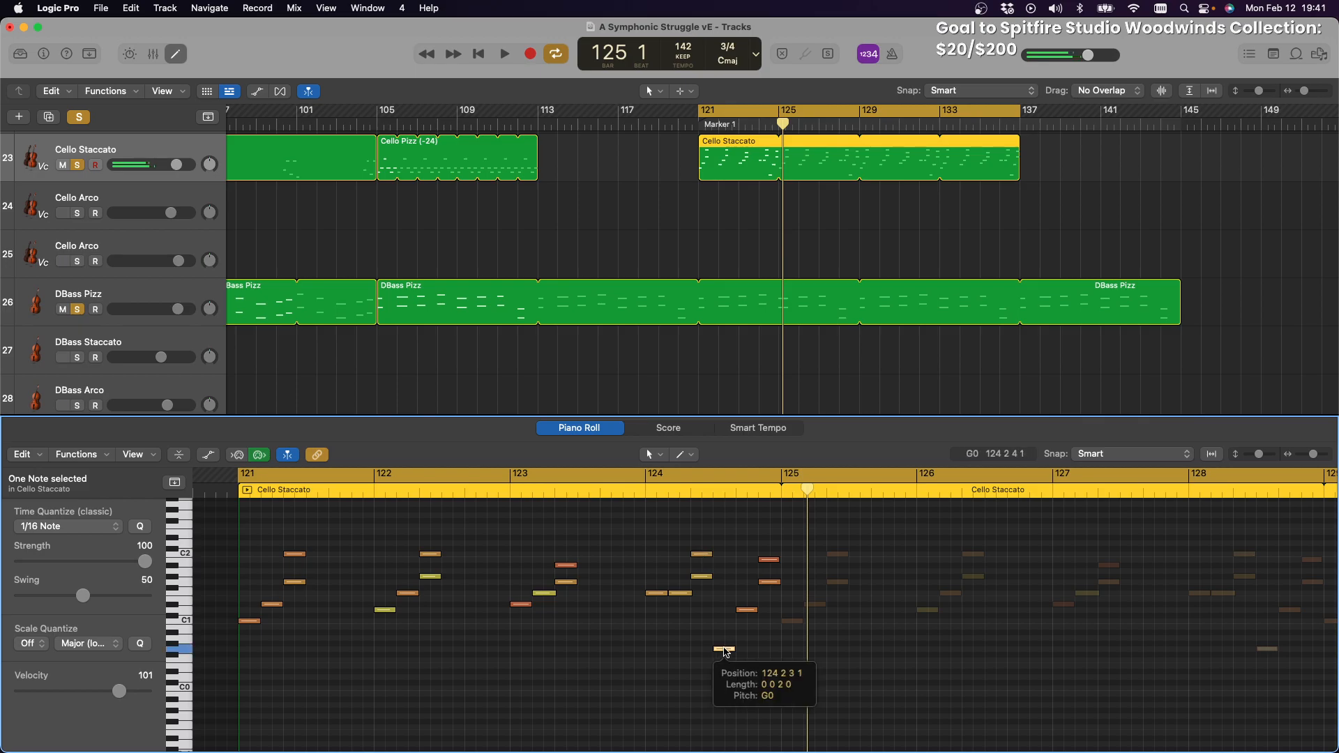
click(767, 570)
mouse_move(761, 561)
key(space)
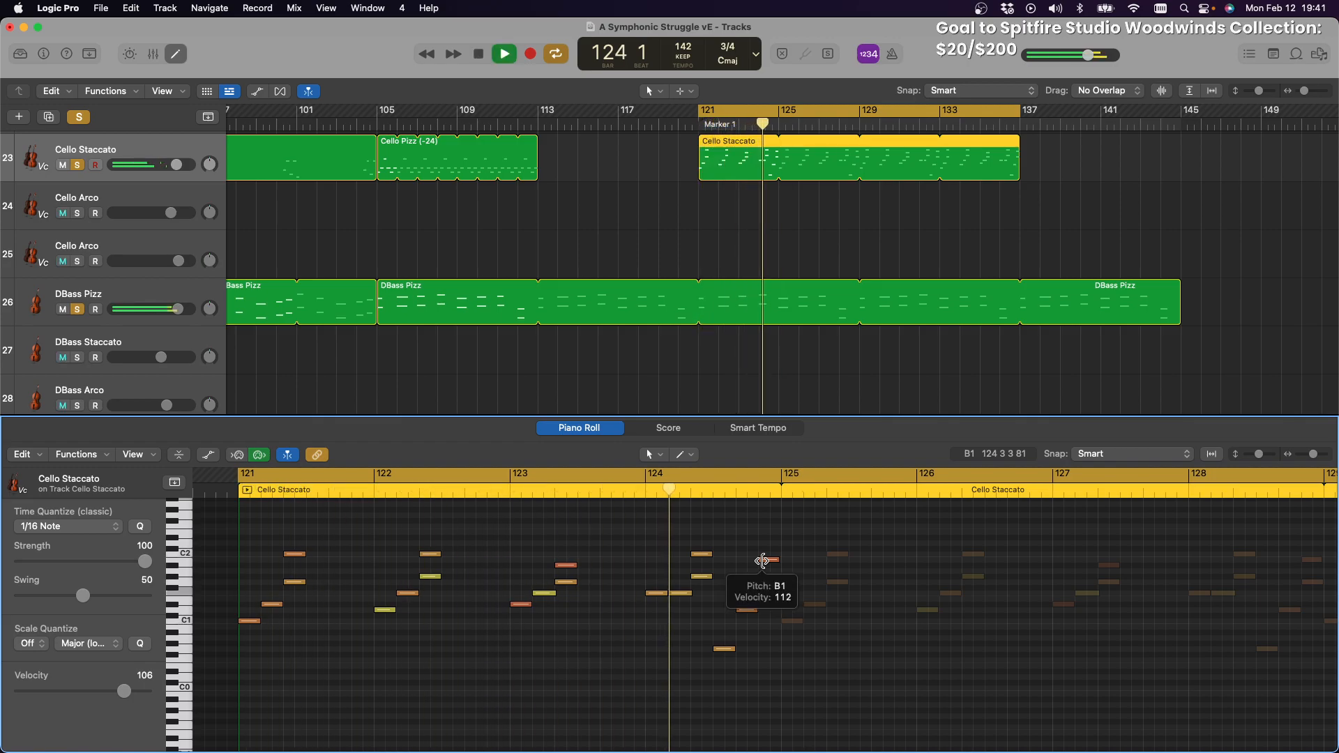
key(space)
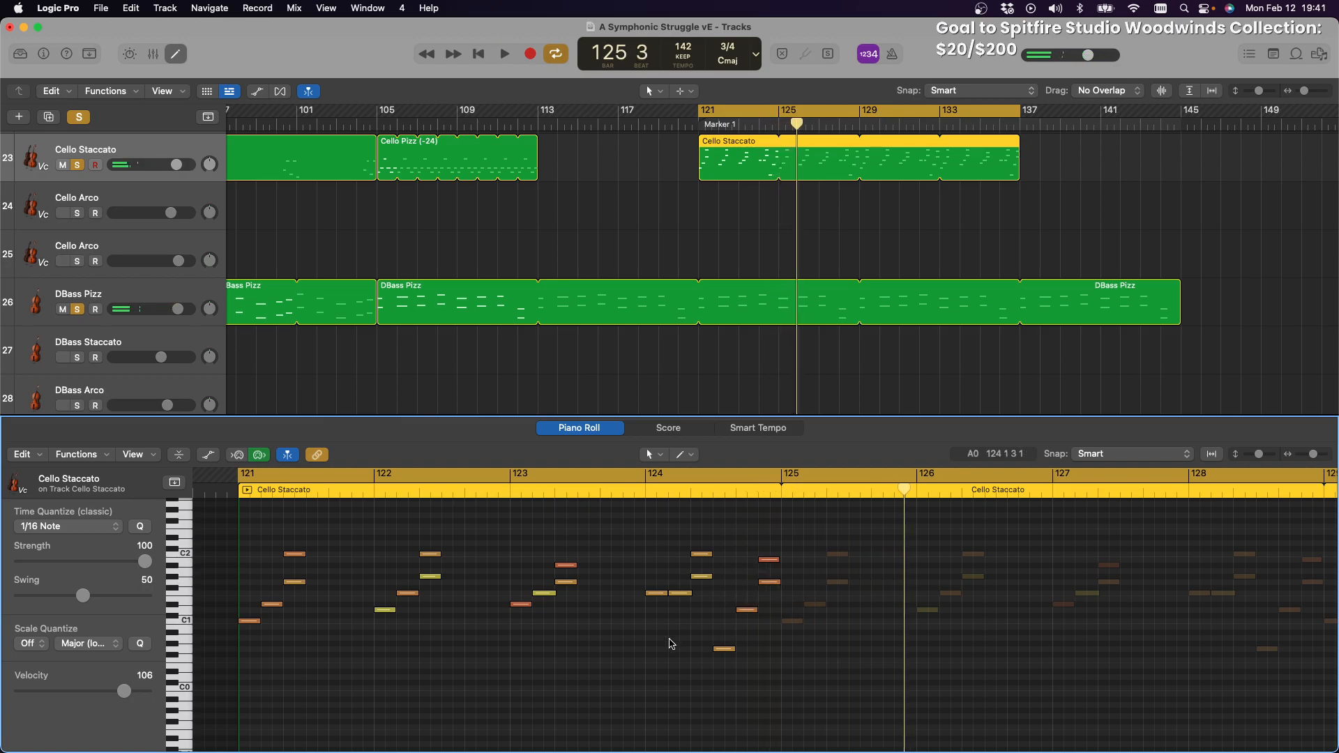
Lower the first note of bar 124 to D1, audition the stacked notes on beat 2, and play the passage
drag(661, 599, 660, 613)
click(706, 578)
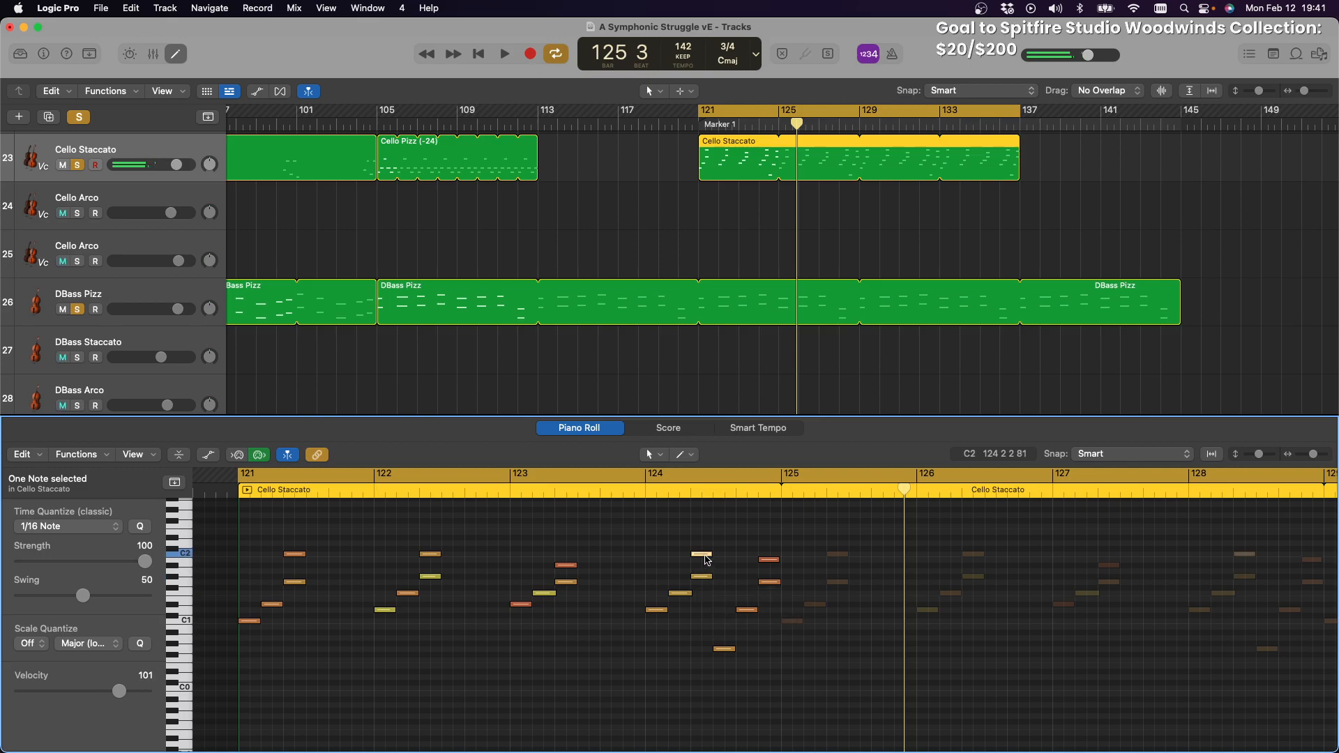
key(space)
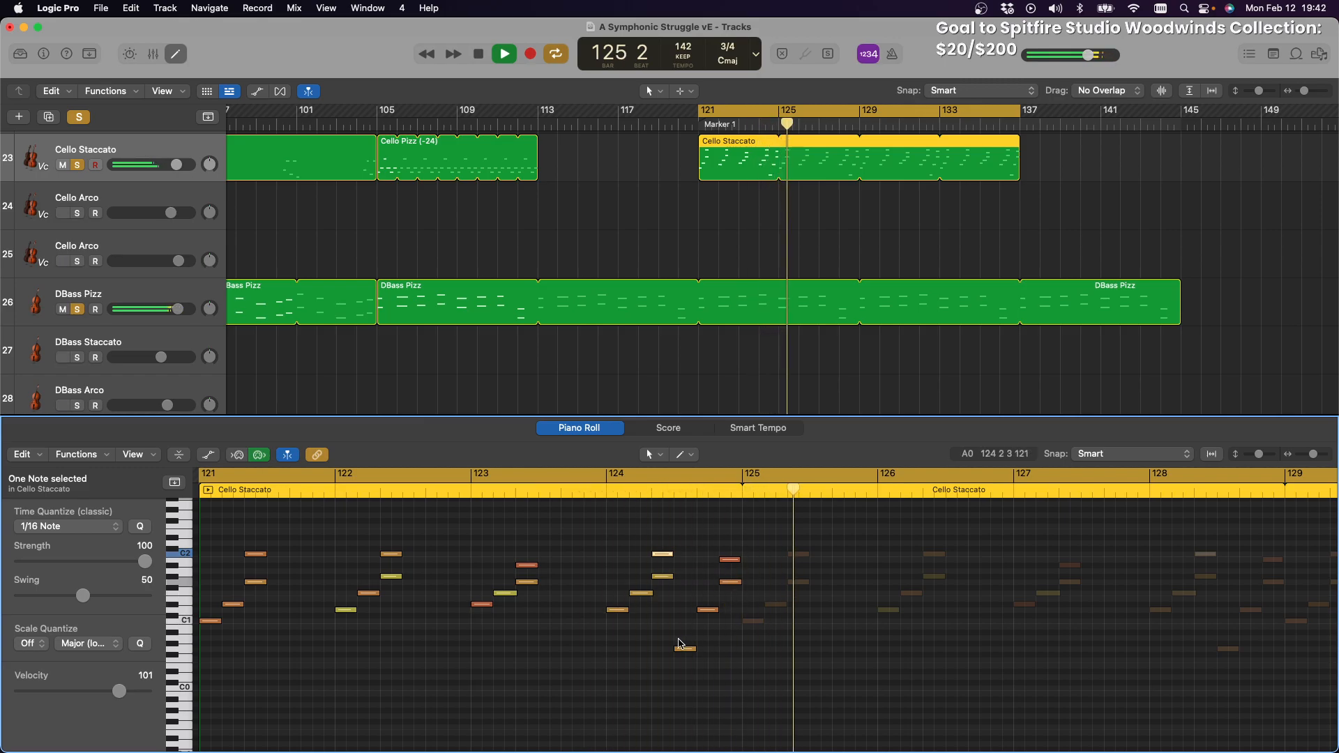
Try the lowest note of bar 124 at A#0 during playback, return it three semitones down to G0, and stop playback
drag(675, 648, 686, 637)
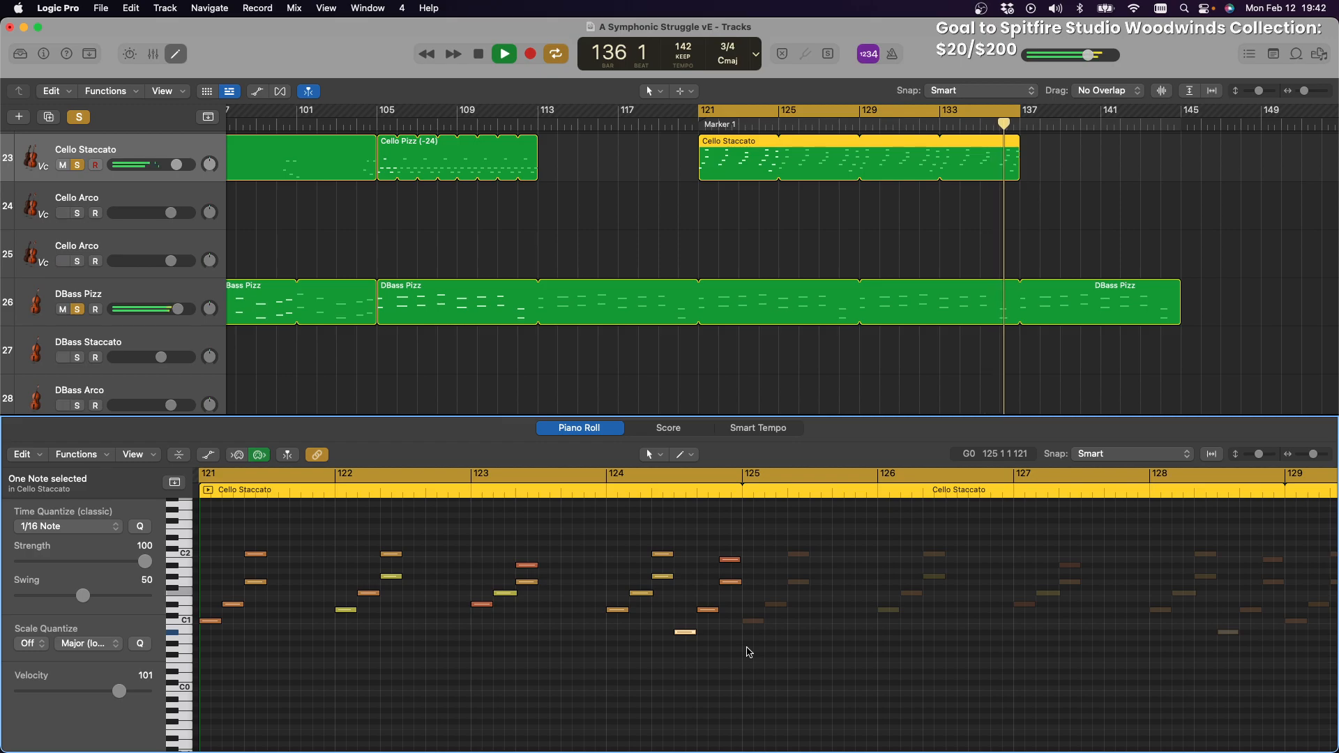
key(alt+Down)
key(alt+Down)
key(alt+Down)
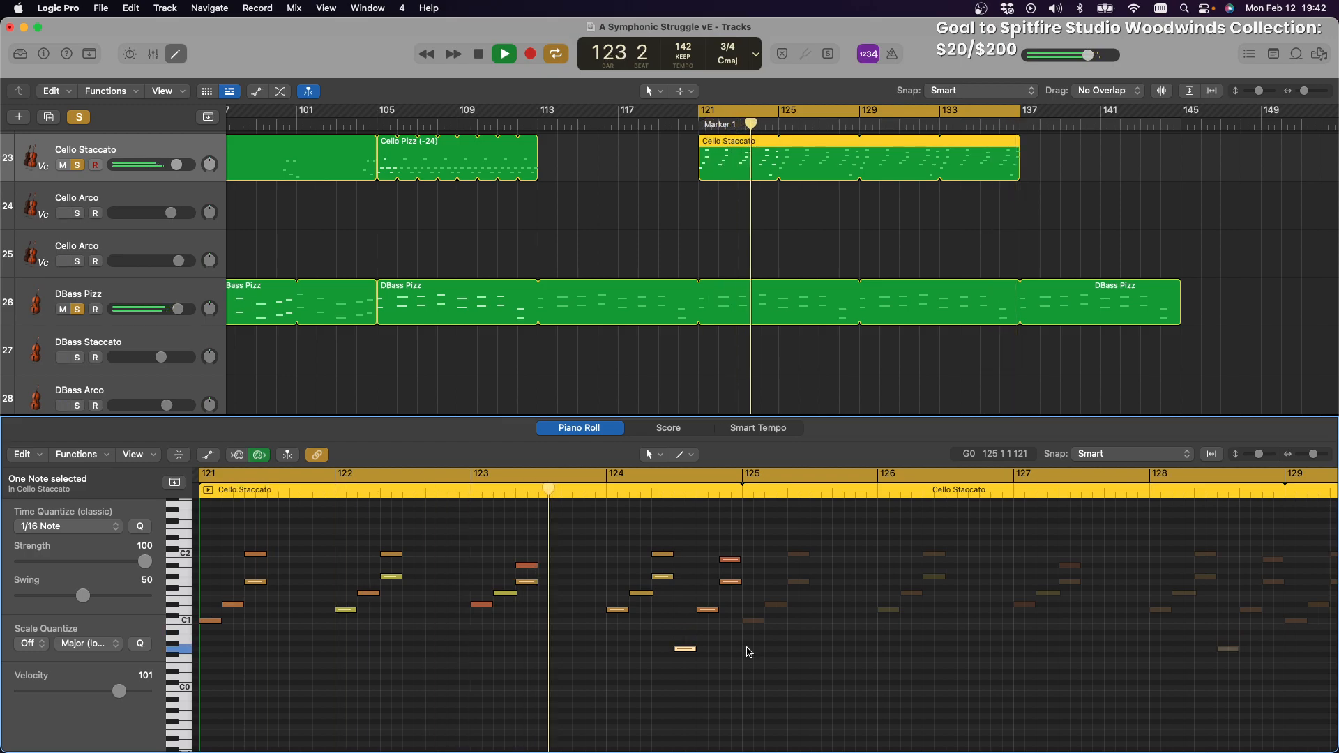
key(space)
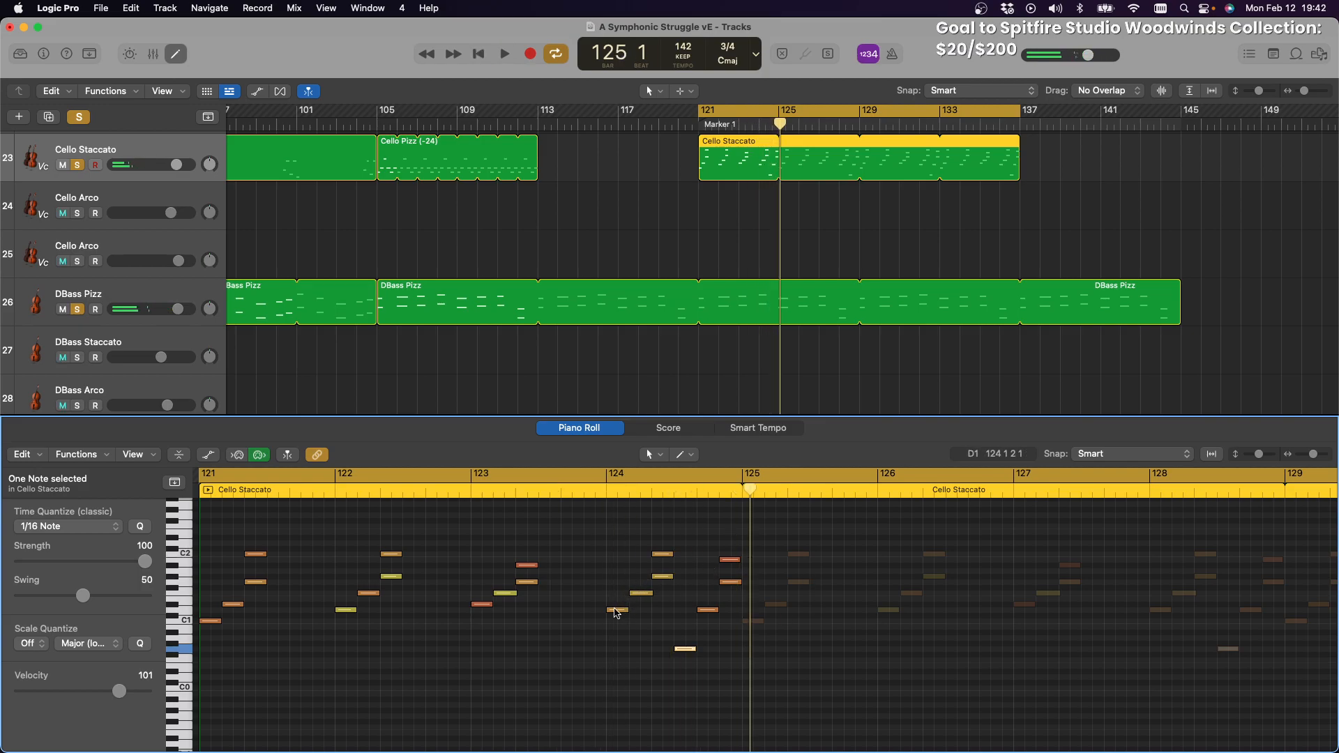
Try lowering the first note of bar 124 in the Cello Staccato region to B0 and play the passage
drag(620, 612, 620, 632)
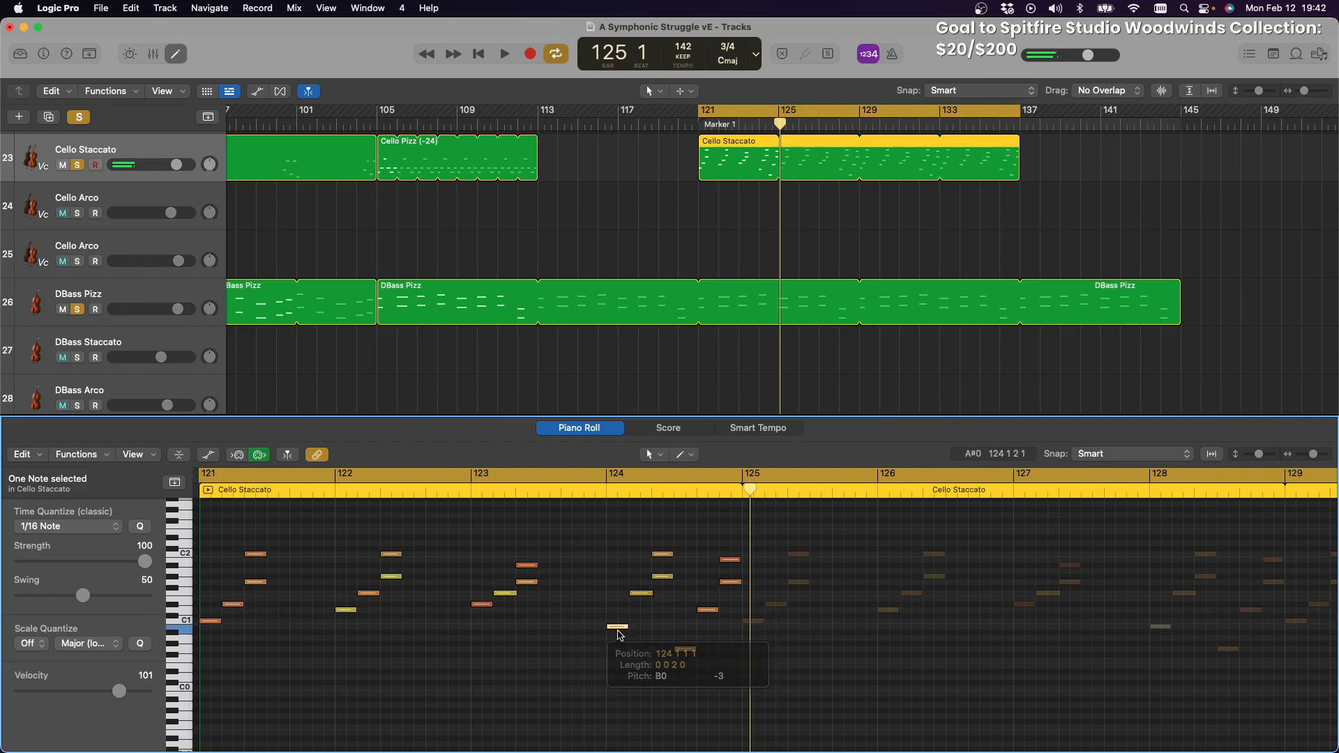
click(618, 628)
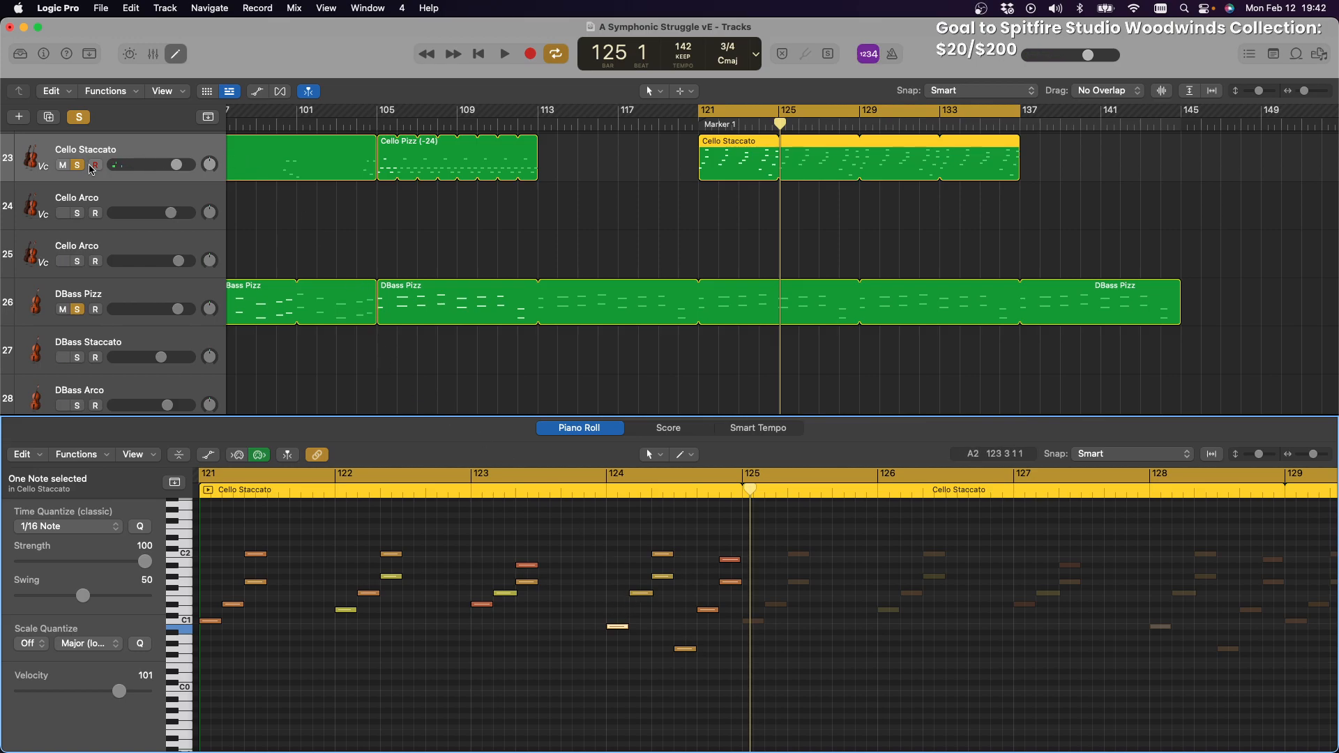
click(502, 56)
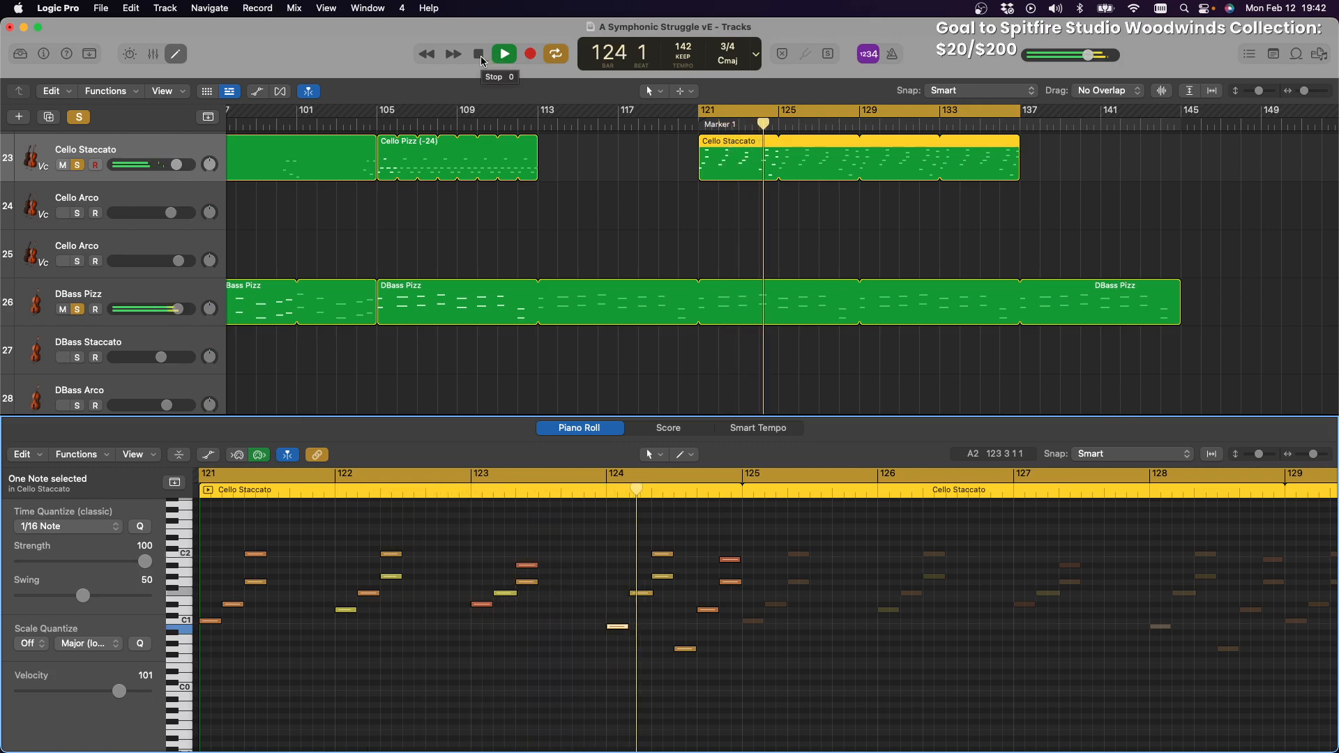
click(480, 56)
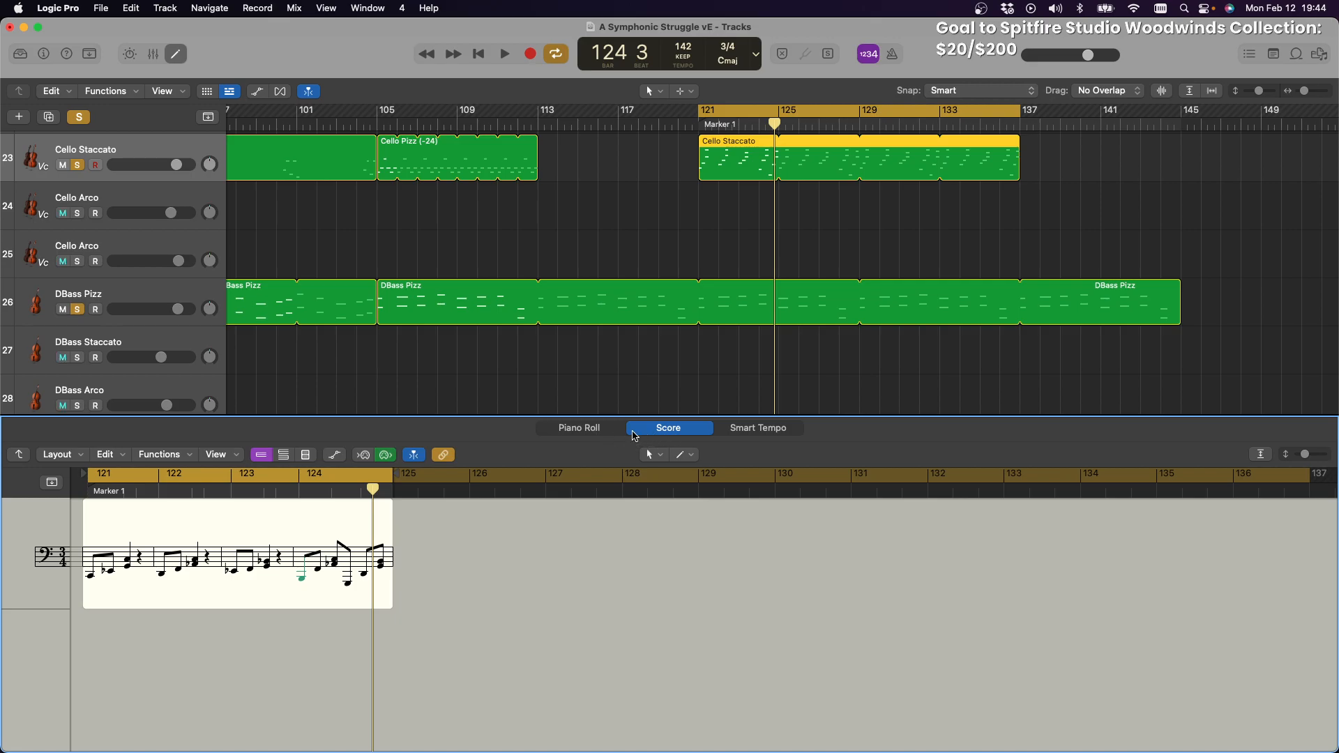
In the score, set the first note of bar 124 in the Cello Staccato region to D1 and play the passage
click(301, 582)
click(301, 579)
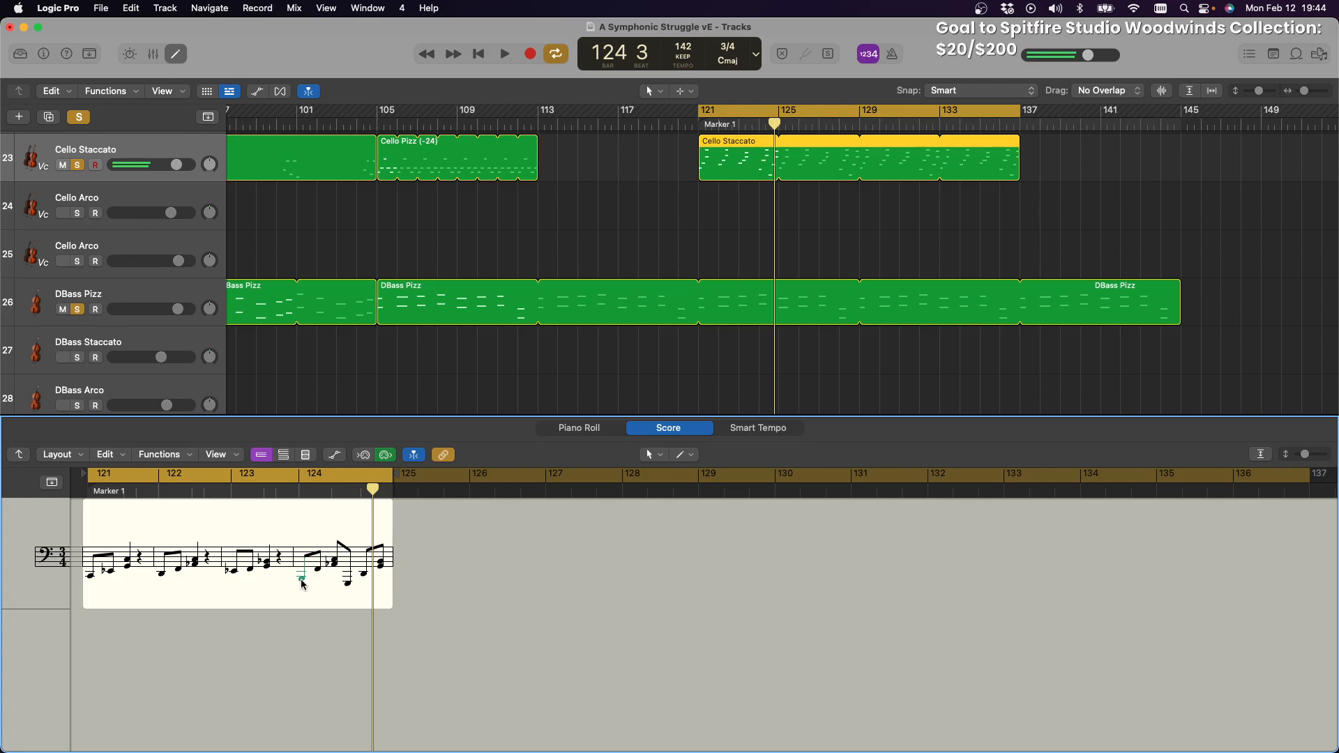
drag(301, 580, 305, 581)
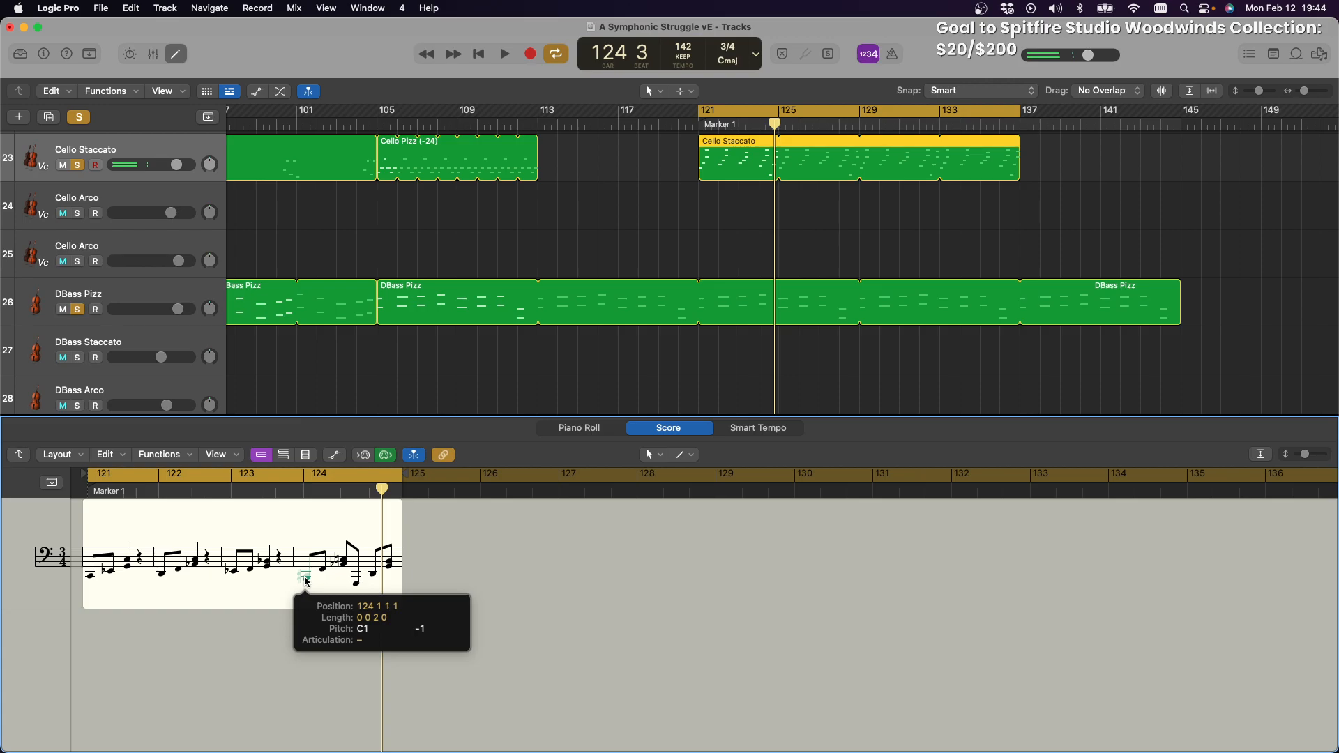
drag(307, 581, 307, 581)
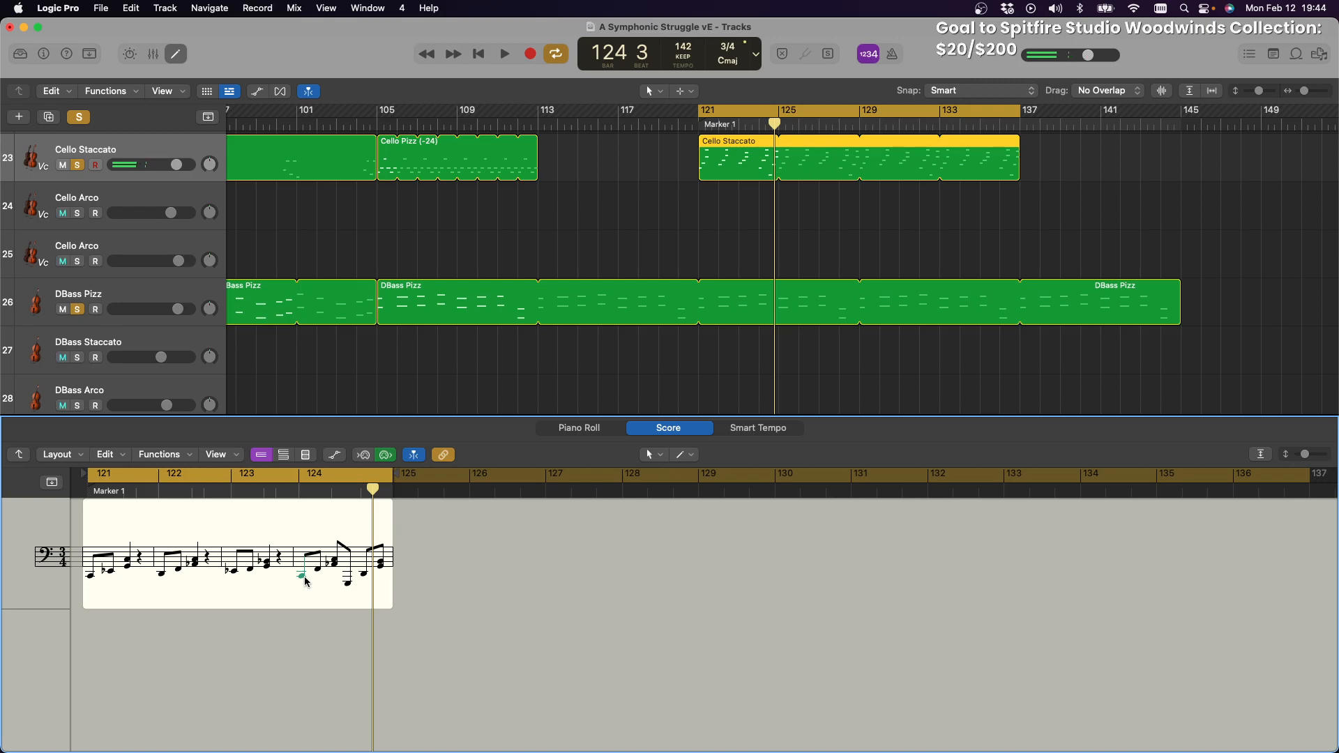
drag(300, 575, 302, 579)
click(502, 56)
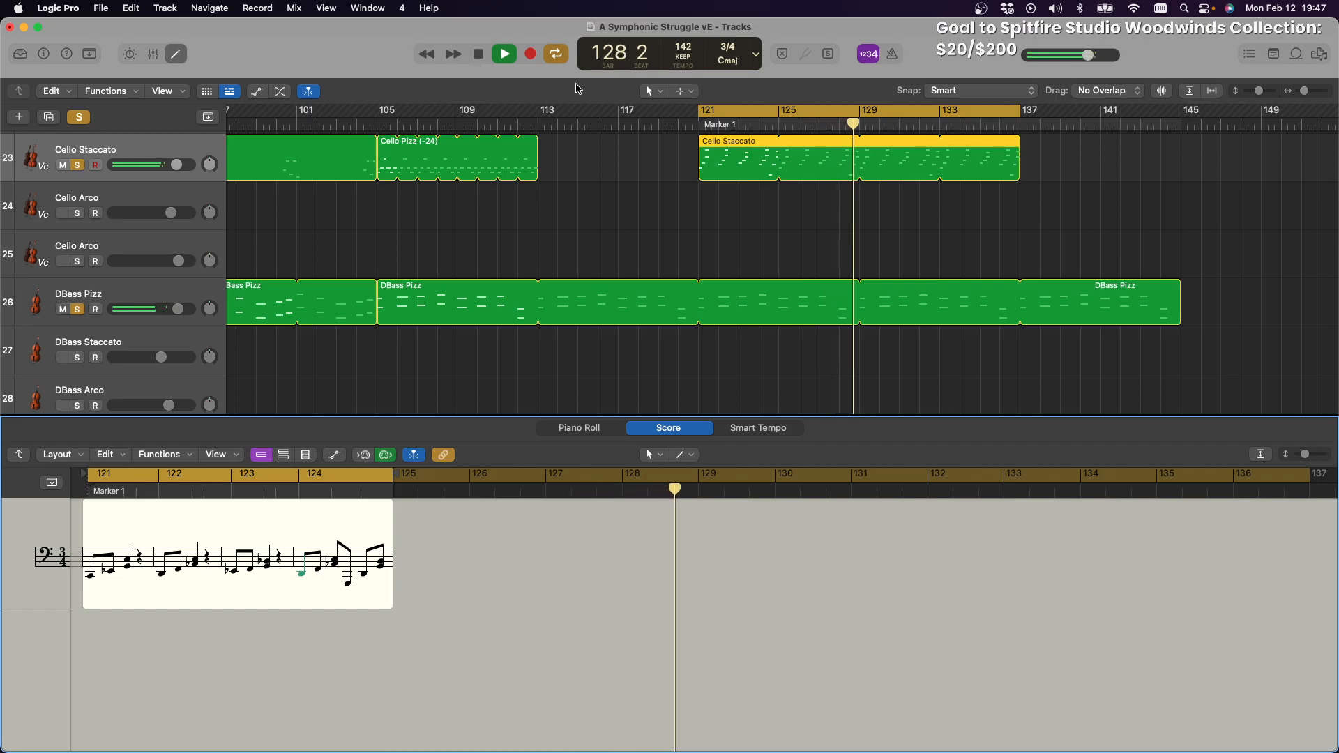
Play the soloed Cello Staccato track from bar 33 and examine the notation of its Inst 1 (-24) region
scroll(815, 170, up, 5)
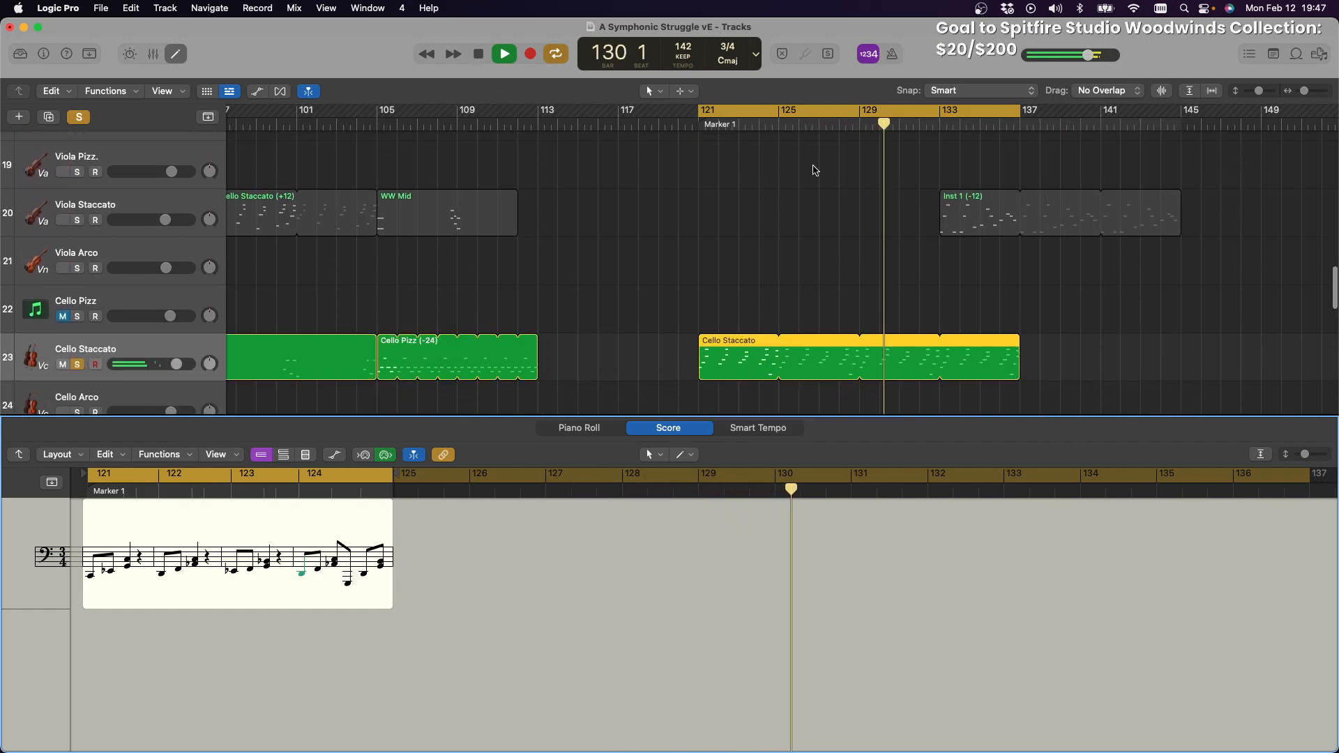
scroll(814, 170, right, 1)
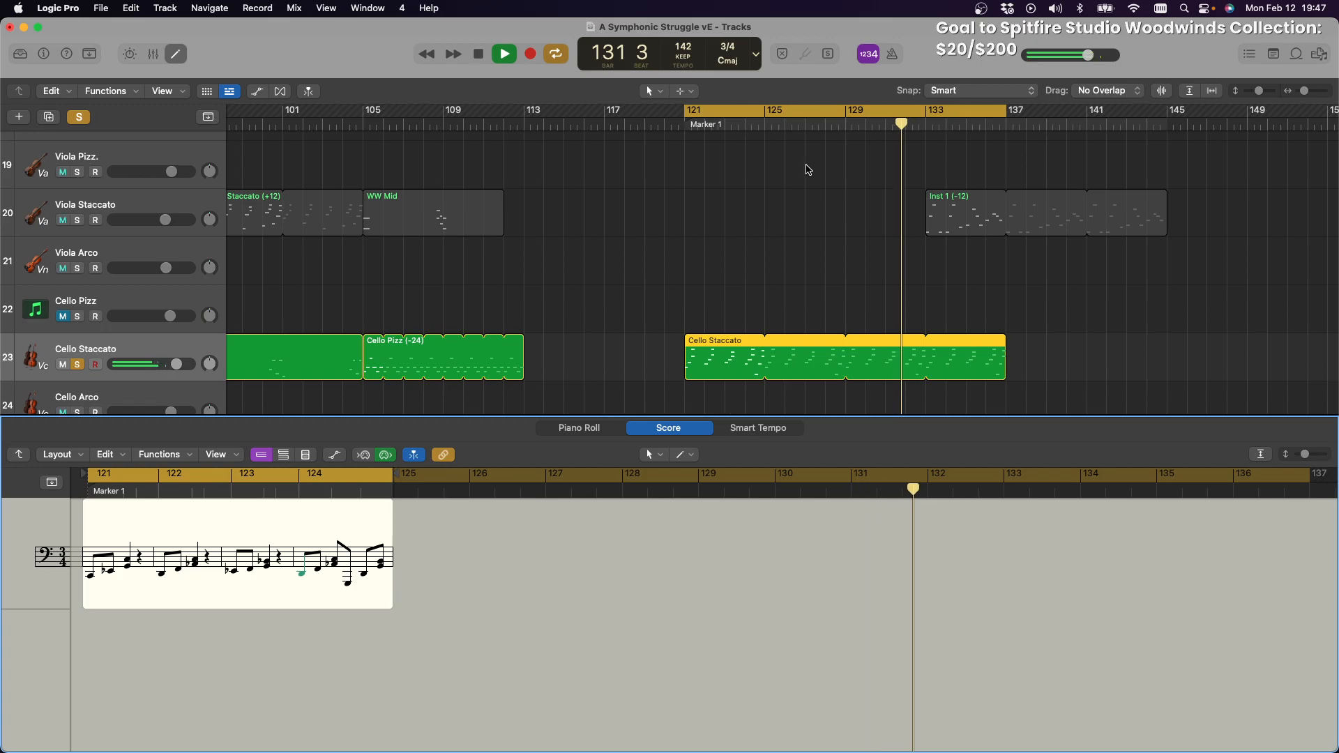
scroll(808, 171, left, 15)
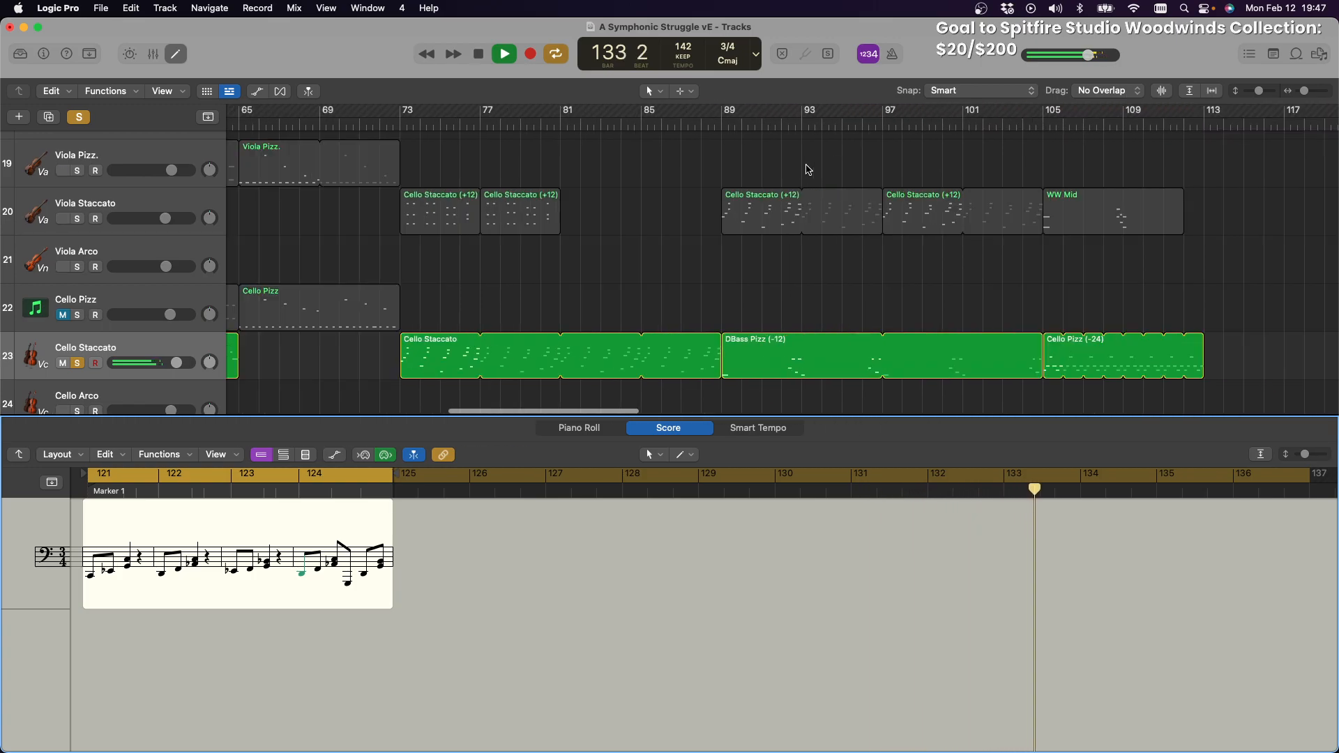
scroll(807, 171, left, 8)
scroll(599, 181, right, 1)
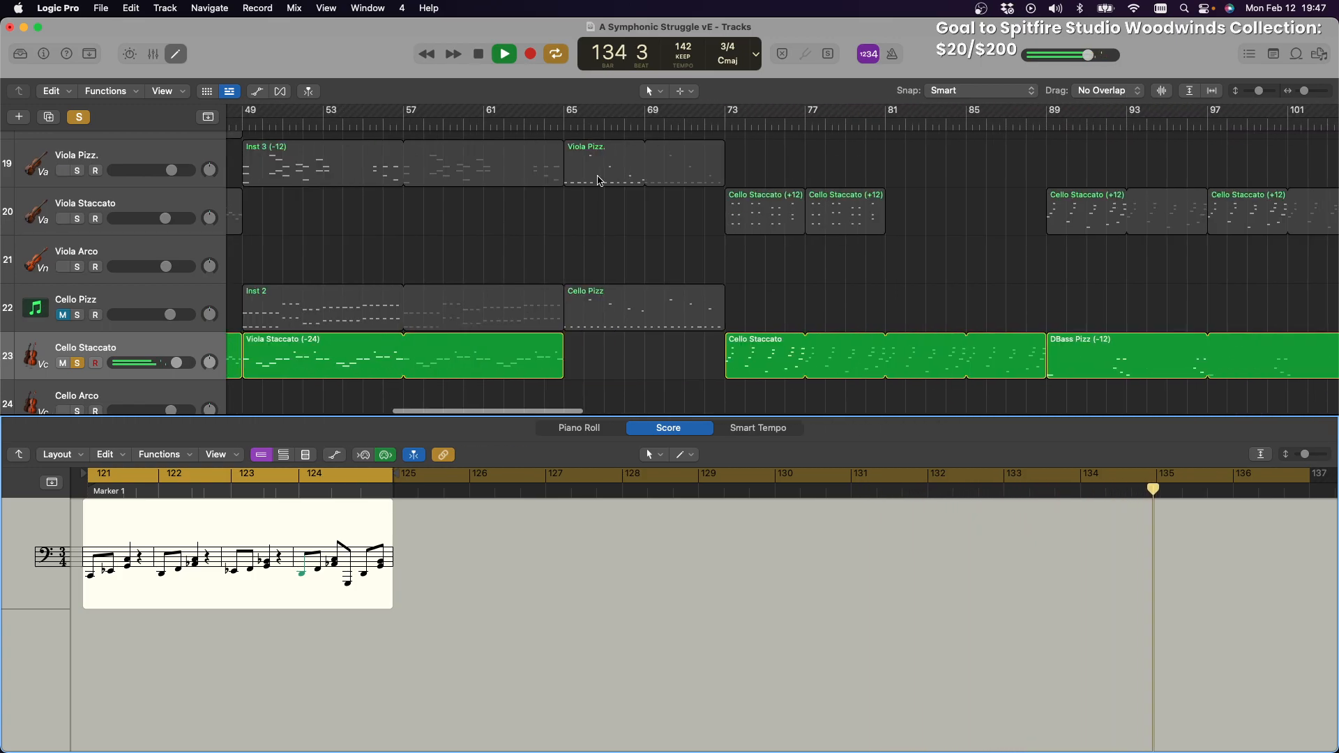
scroll(598, 181, left, 15)
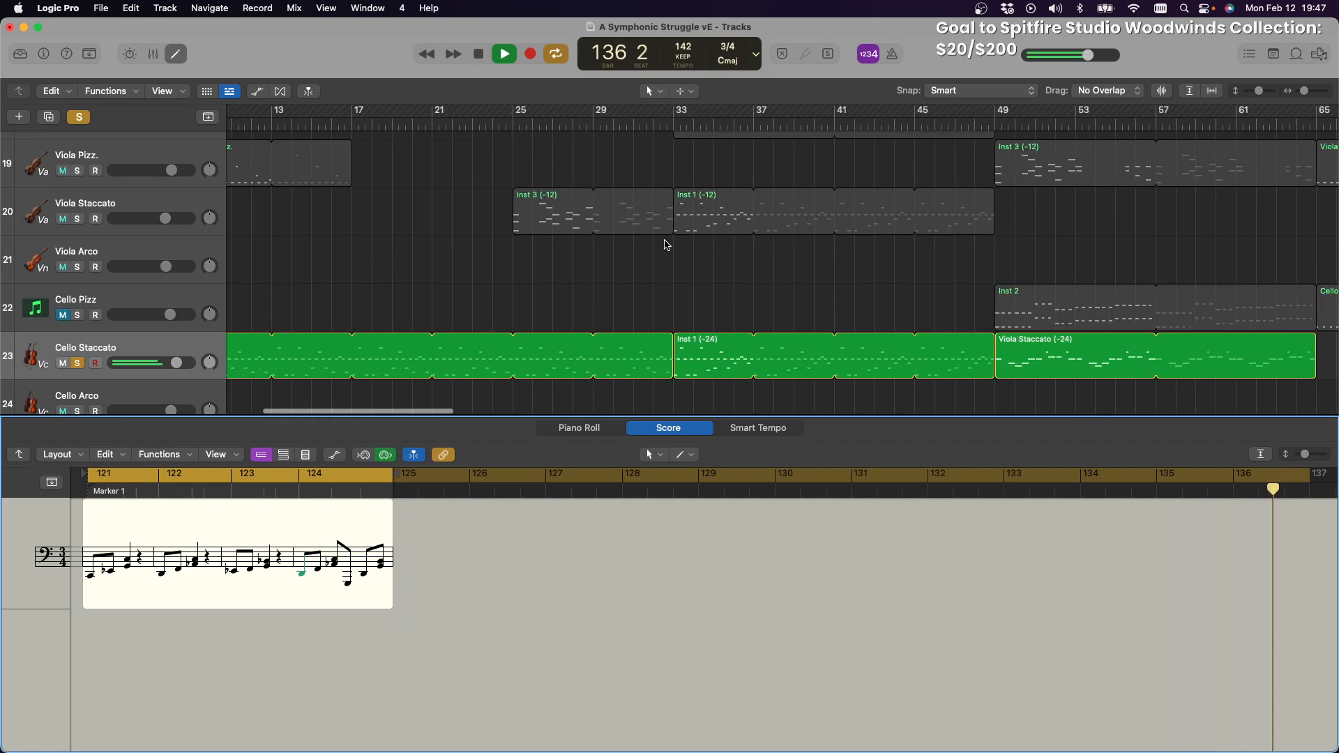
click(676, 127)
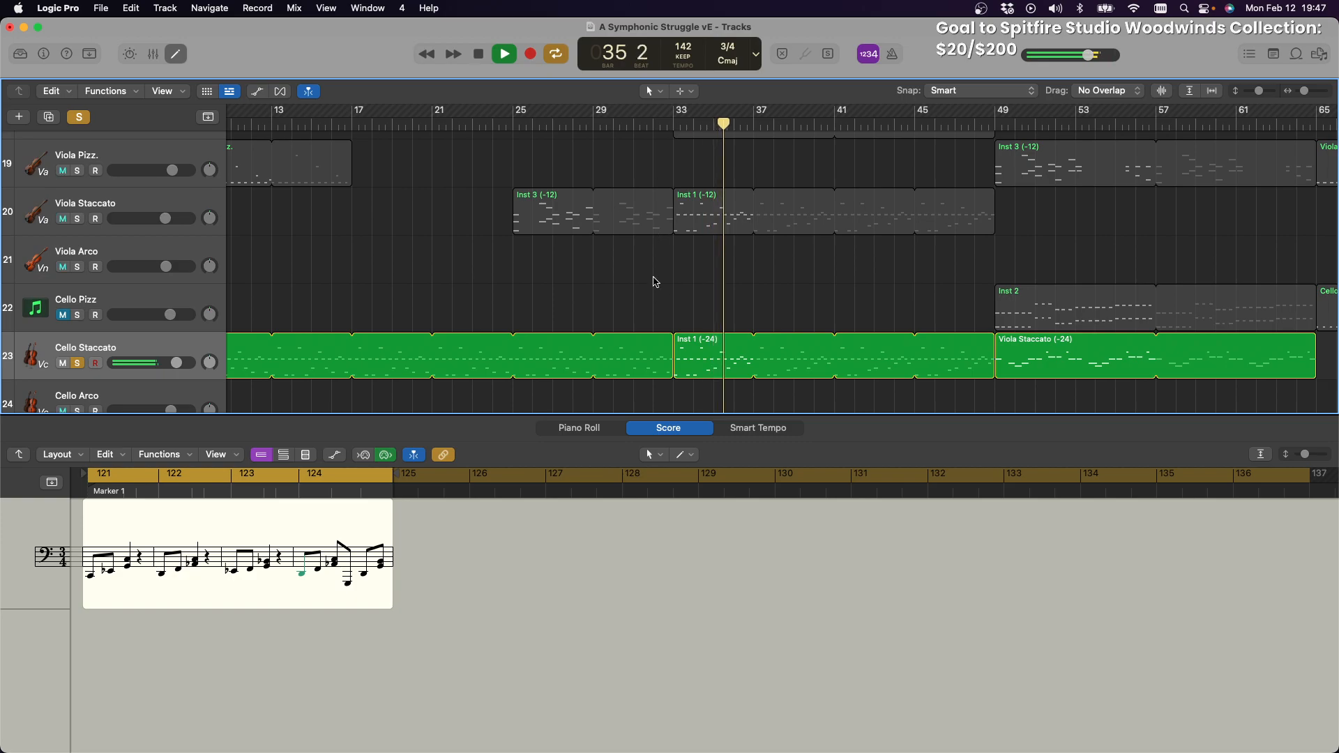
click(693, 347)
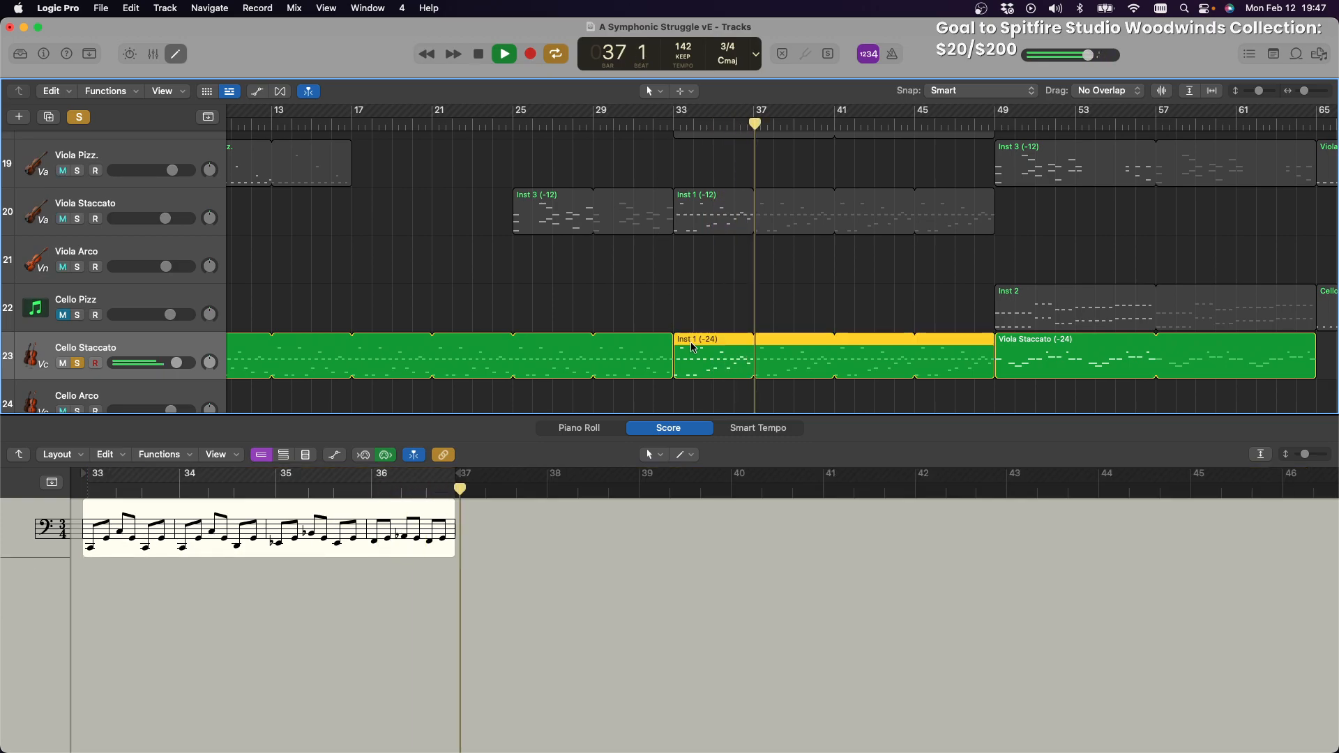
Stop playback and return to the Cello Staccato and DBass Pizz regions at bar 121
scroll(796, 298, right, 5)
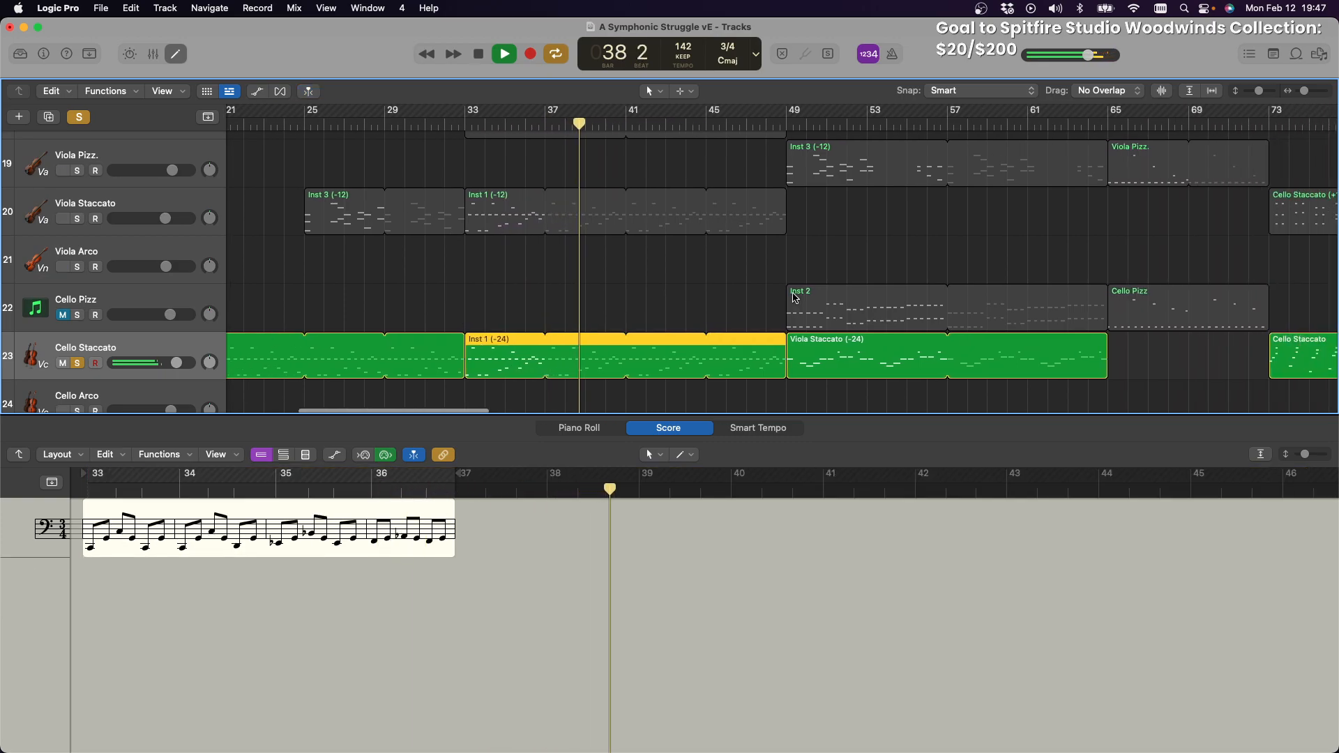
scroll(796, 298, right, 20)
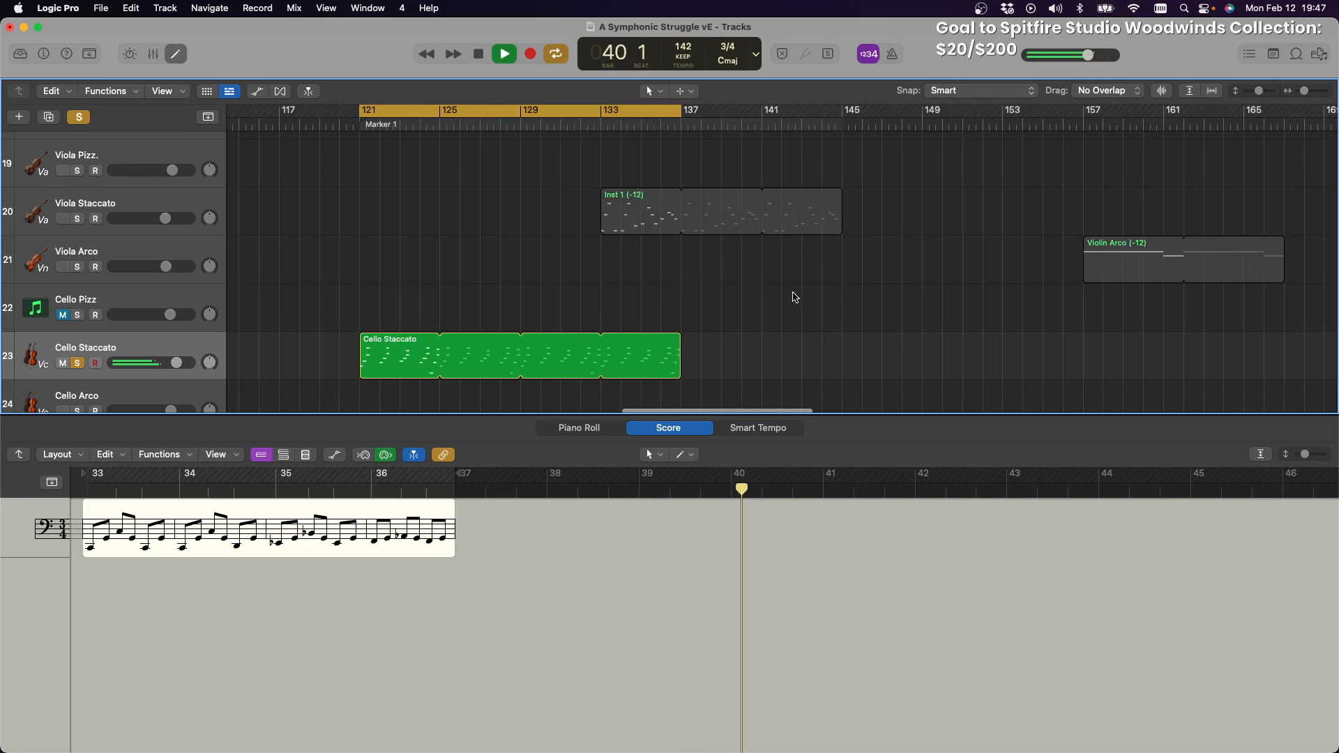
scroll(796, 298, down, 3)
key(space)
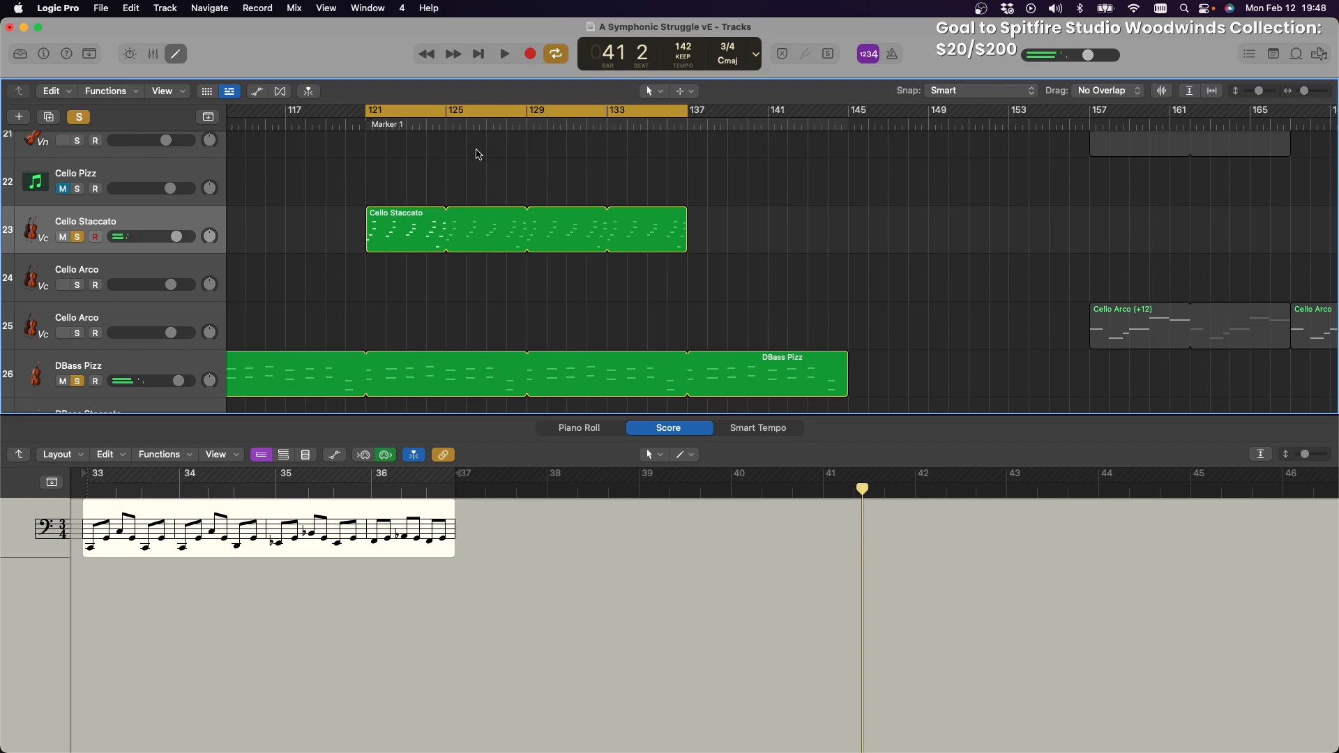
Play the cycled passage from bar 121 twice with Cello Staccato and DBass Pizz soloed, stopping after each listen
scroll(584, 155, right, 2)
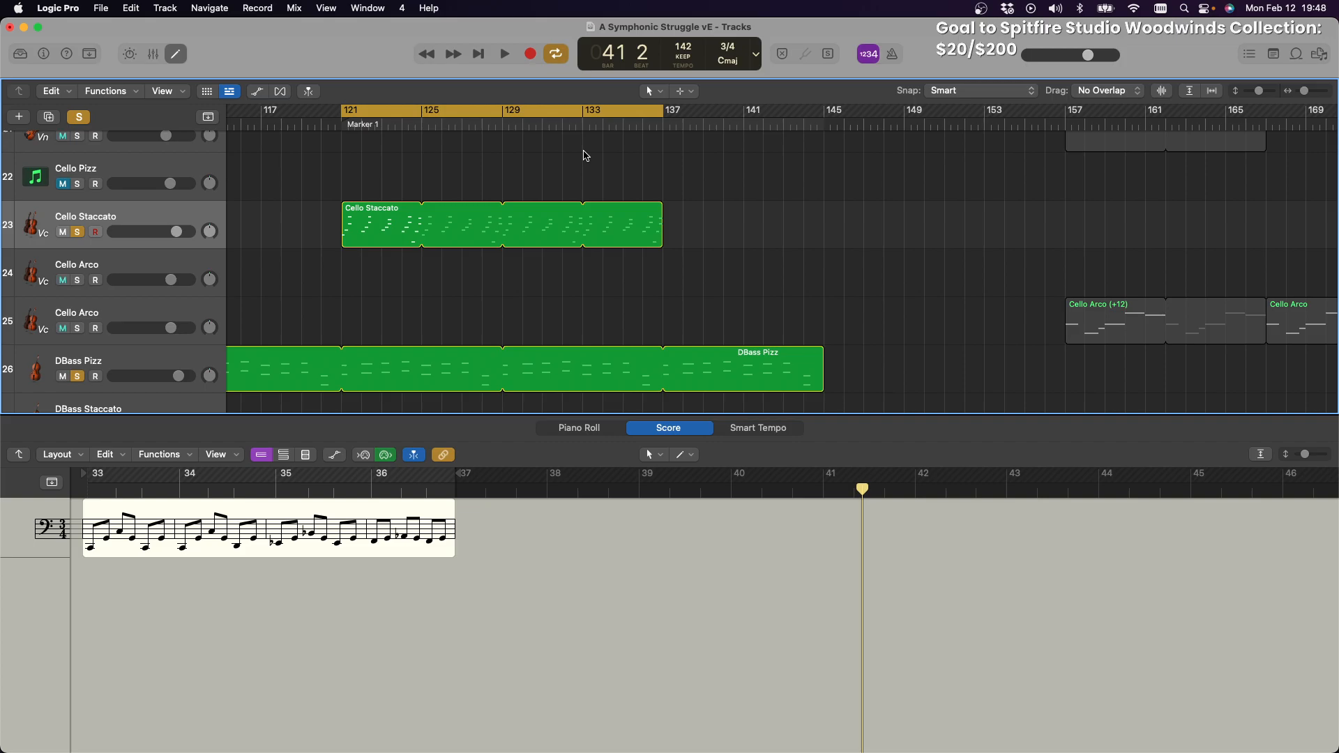
click(502, 52)
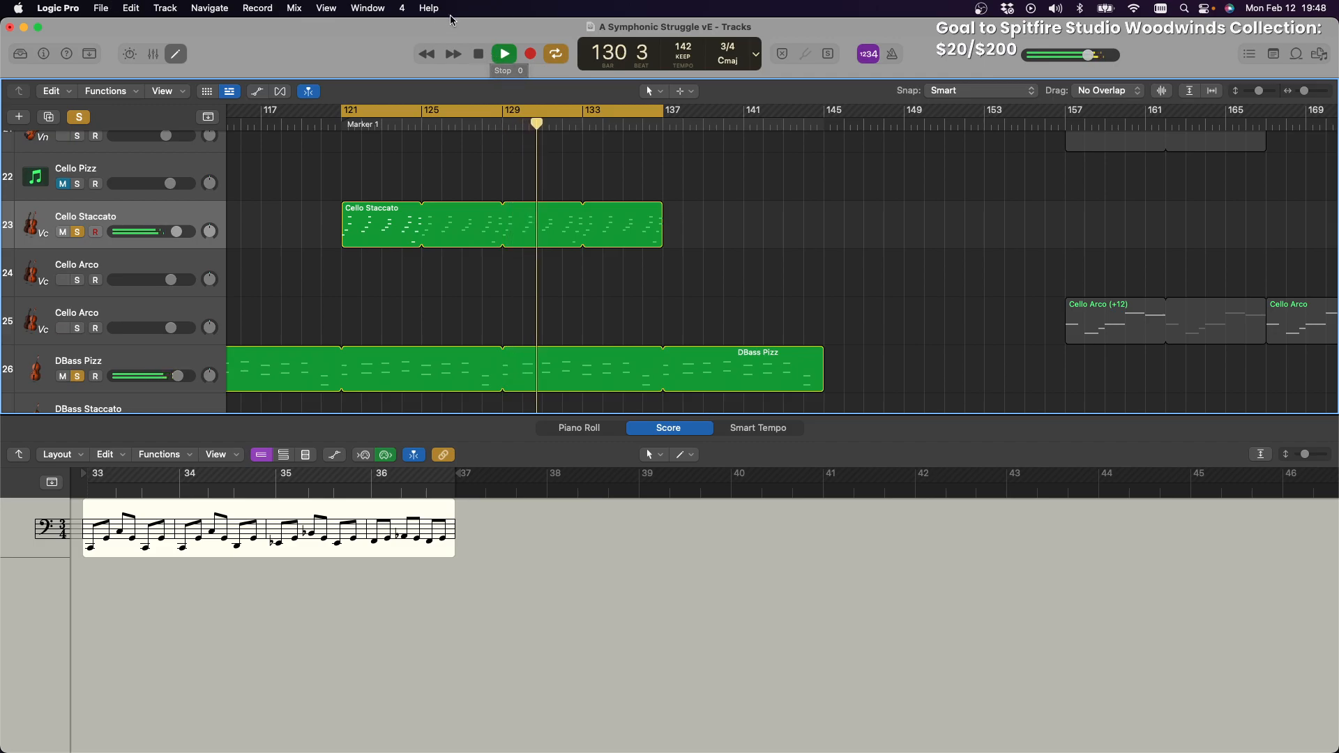
click(479, 60)
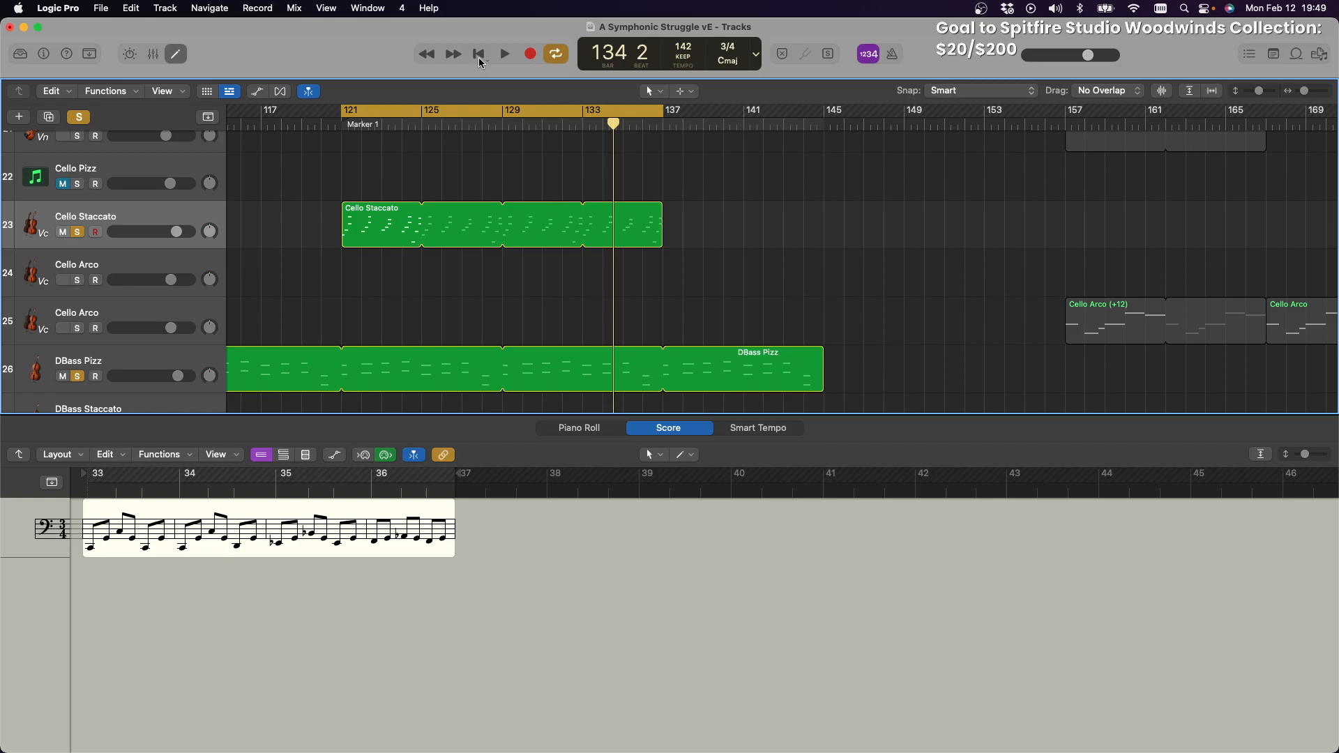
click(479, 54)
key(space)
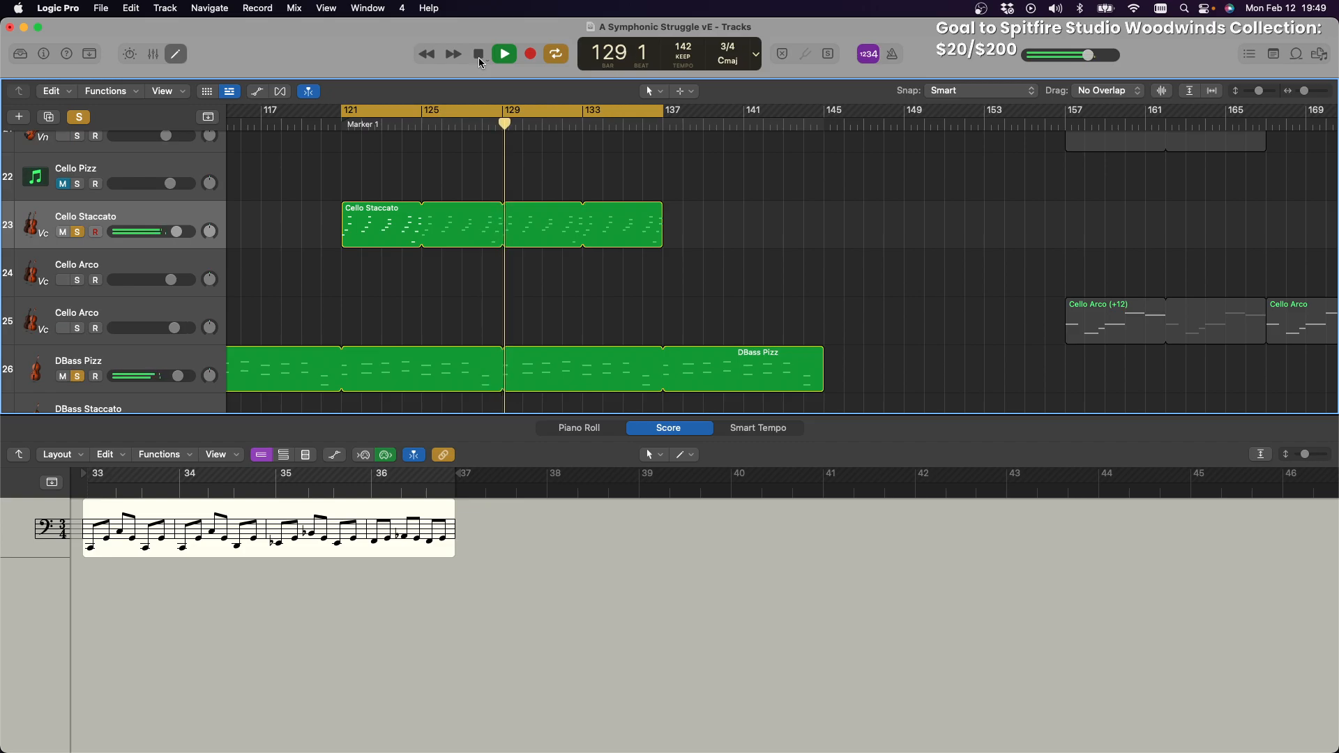
click(479, 57)
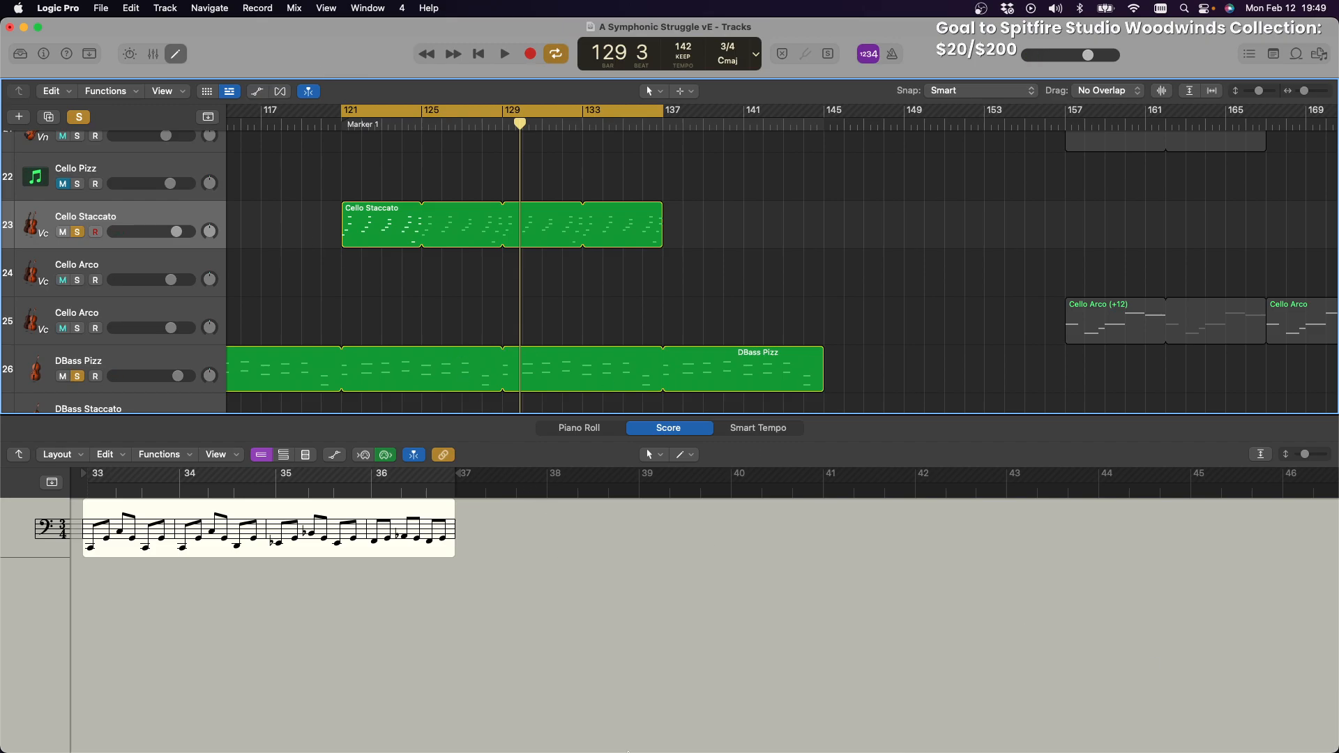
Switch to the Music app, listen to A Symphonic Struggle v9.2, pause it and minimize the window
mouse_move(630, 747)
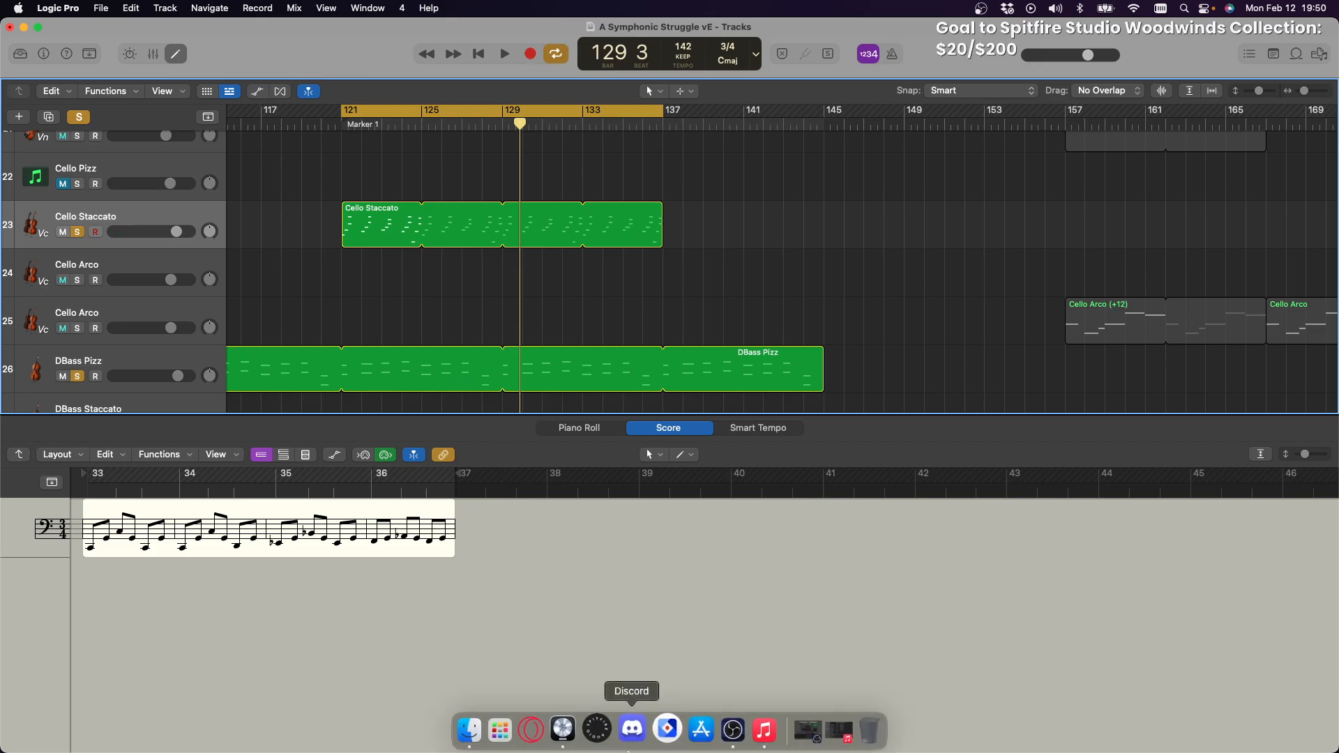
click(835, 732)
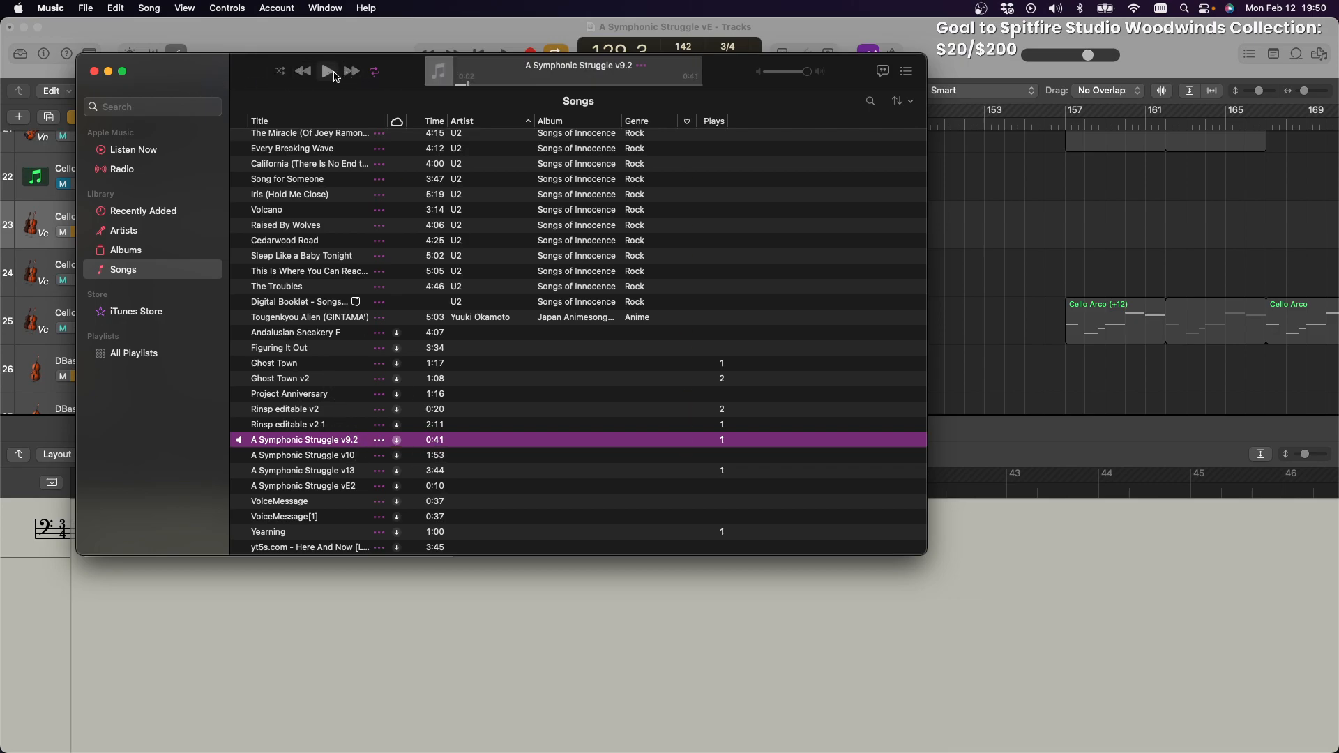
click(328, 71)
click(328, 73)
click(108, 72)
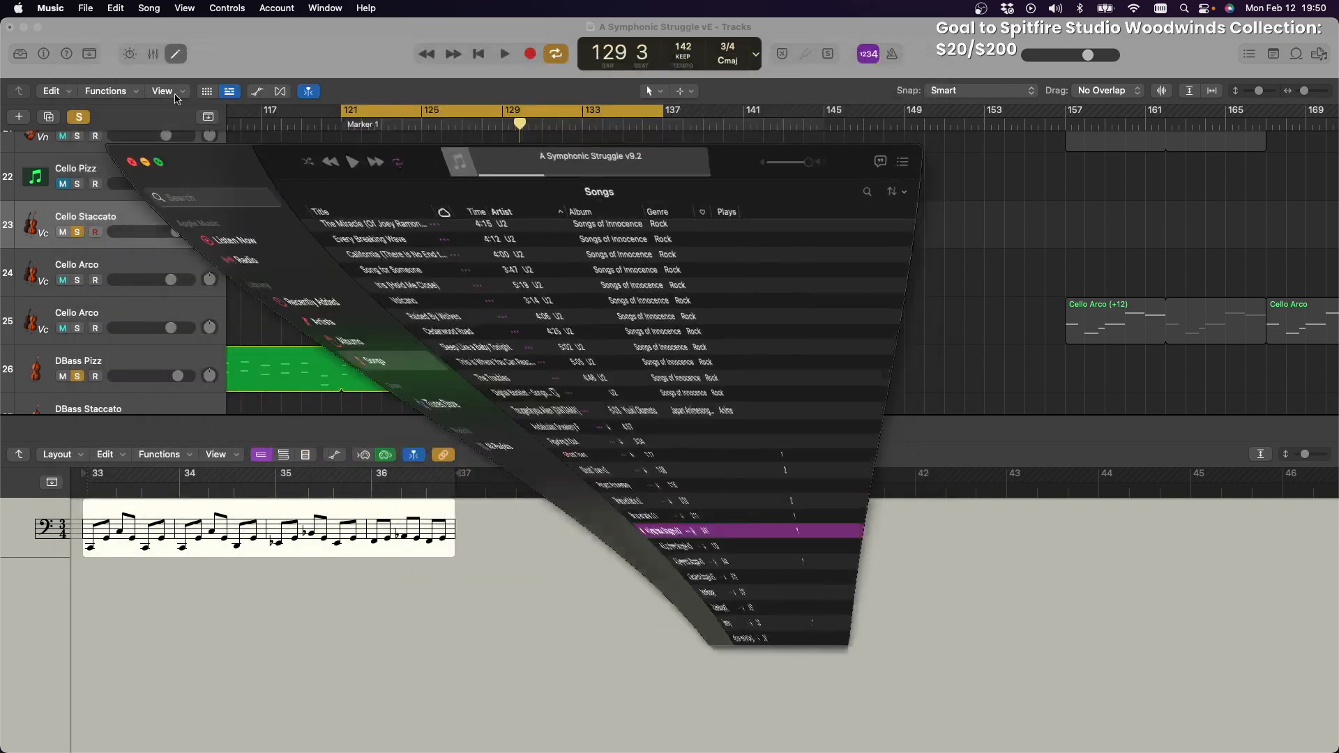
Examine the harp, violin and viola regions between bars 85 and 149 in the arrangement
scroll(724, 311, left, 10)
scroll(725, 312, up, 3)
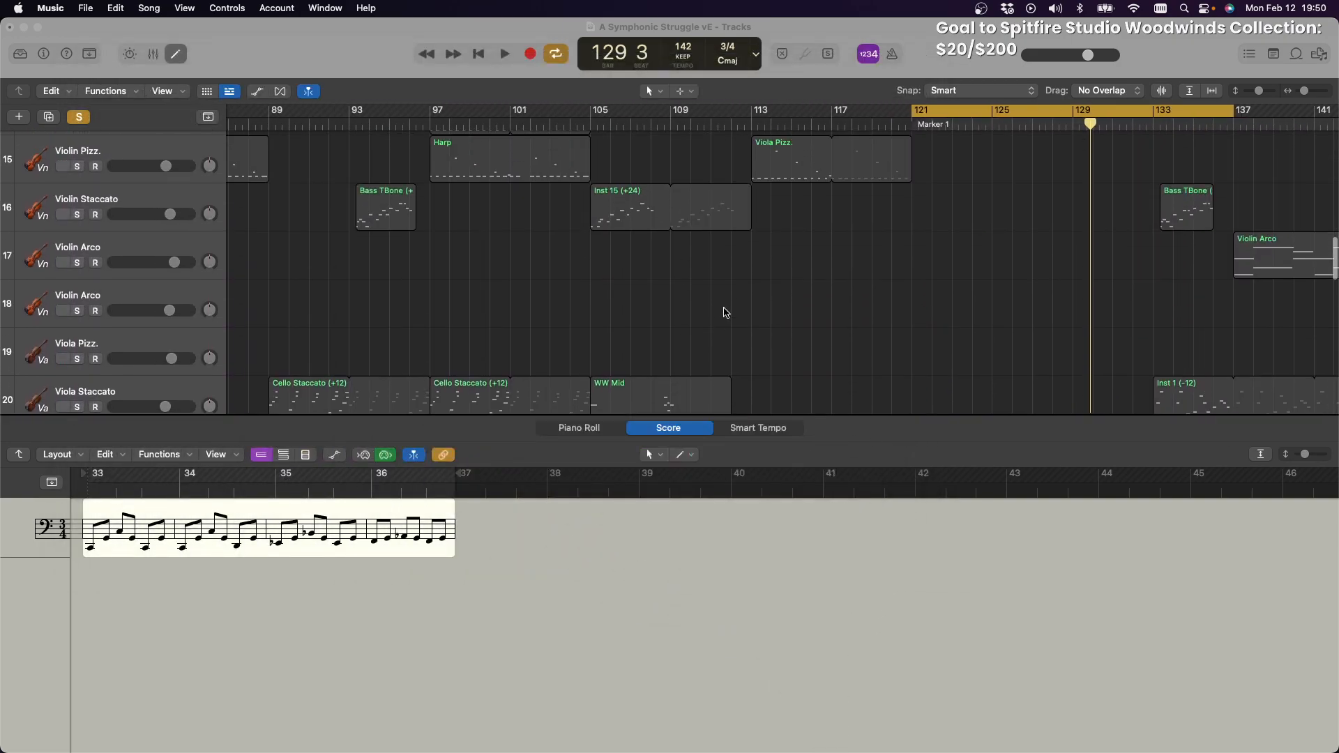
scroll(726, 312, down, 3)
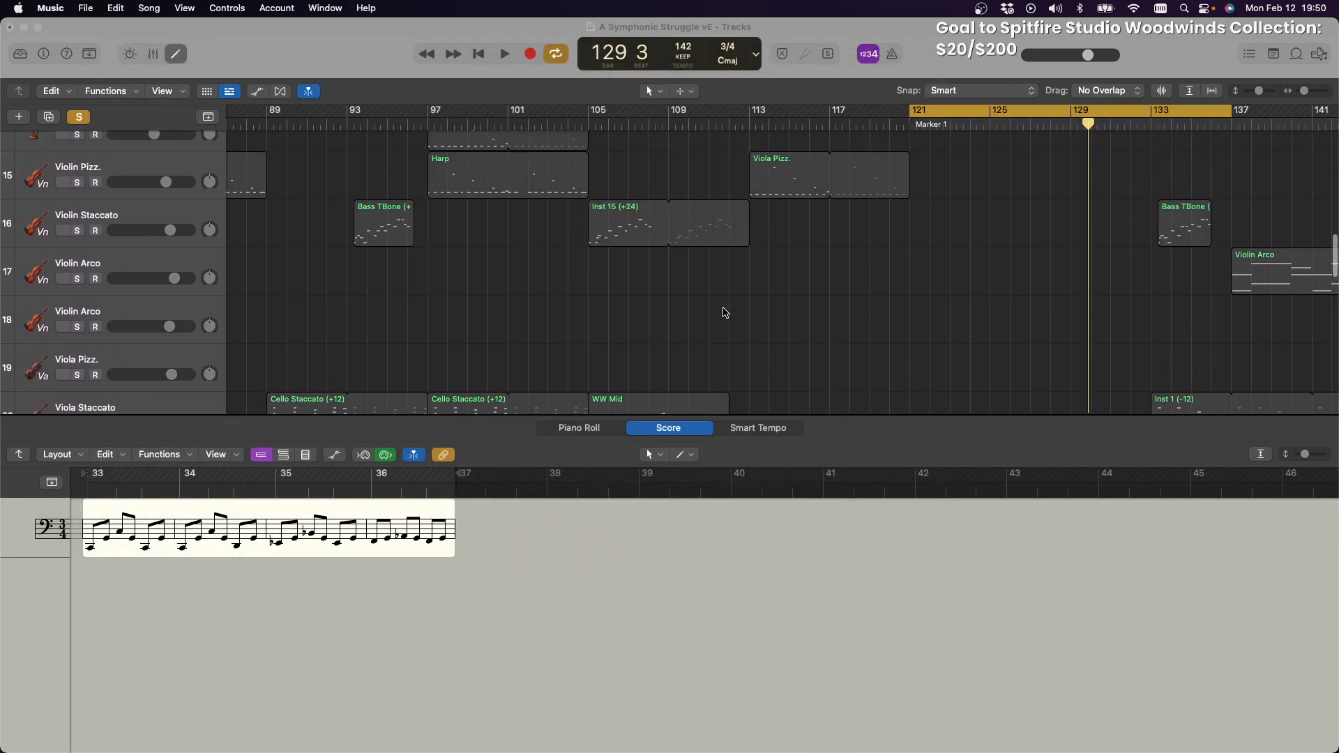
scroll(726, 313, right, 5)
scroll(726, 313, up, 6)
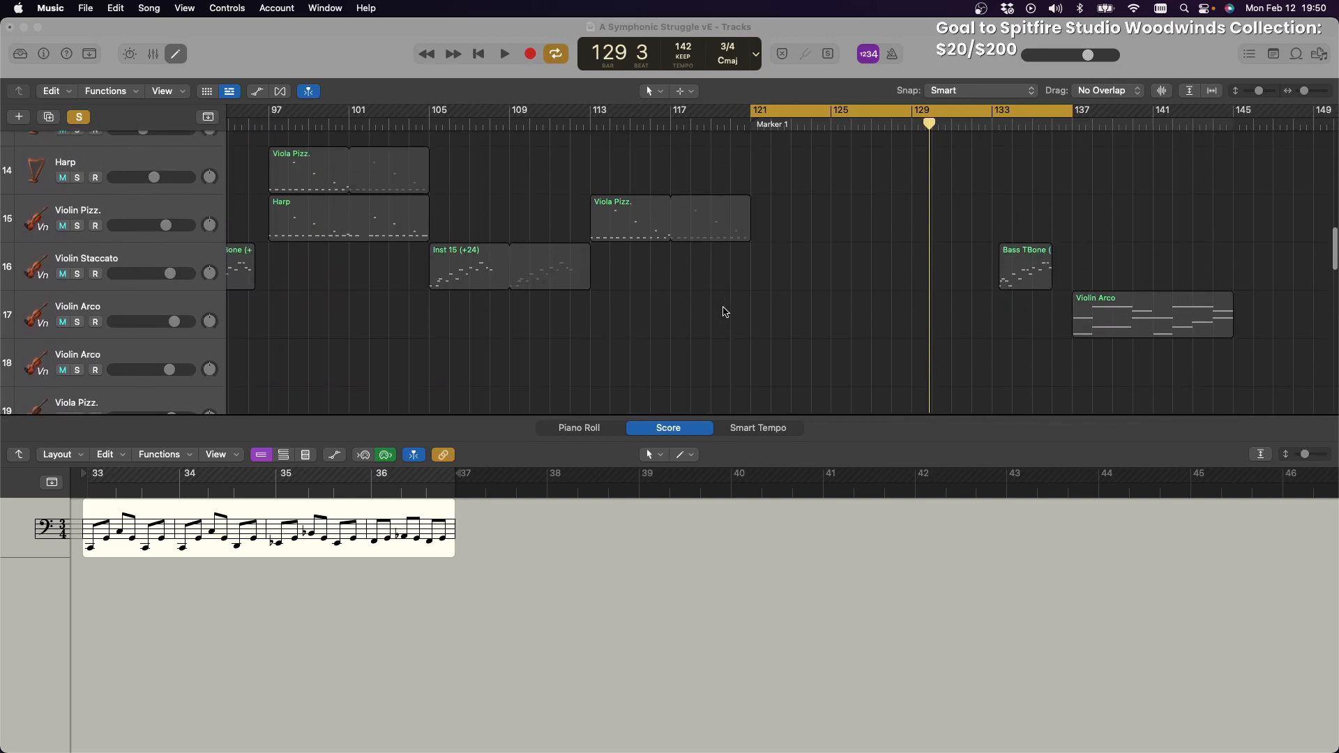
scroll(726, 313, up, 1)
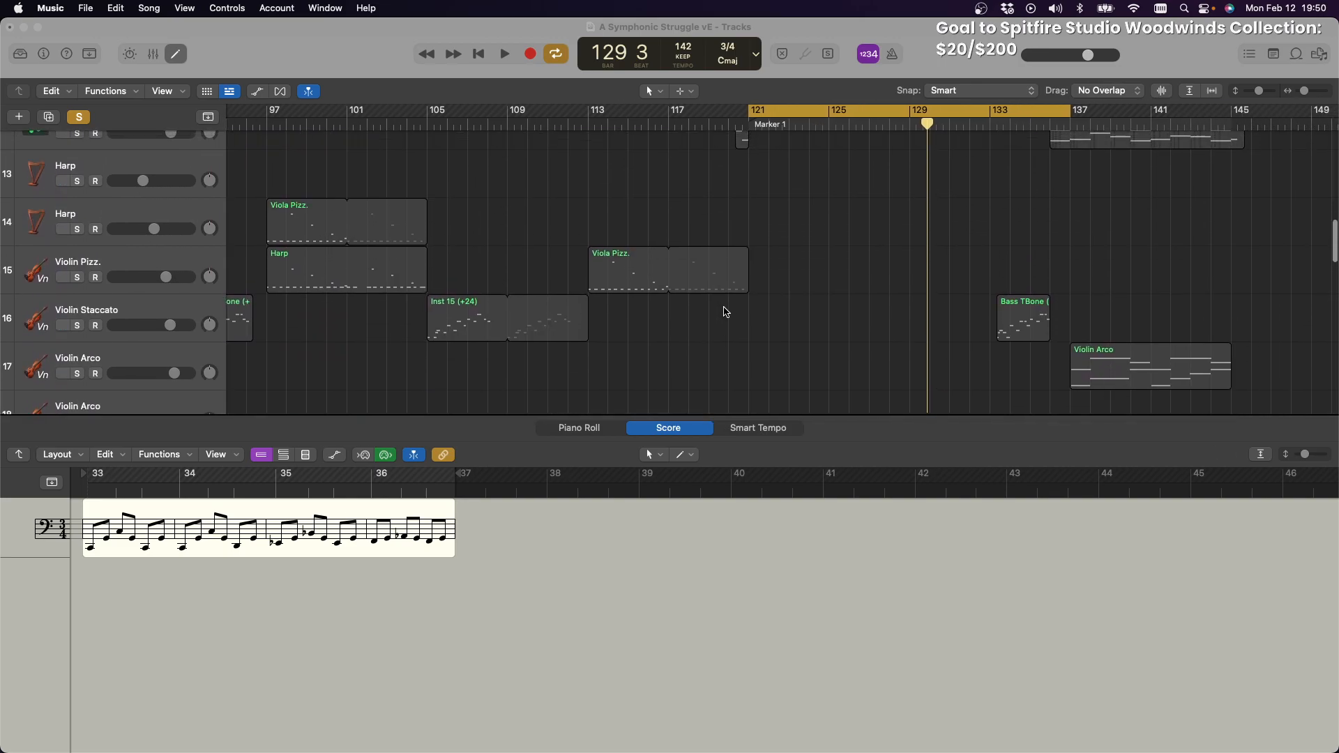
scroll(725, 313, left, 6)
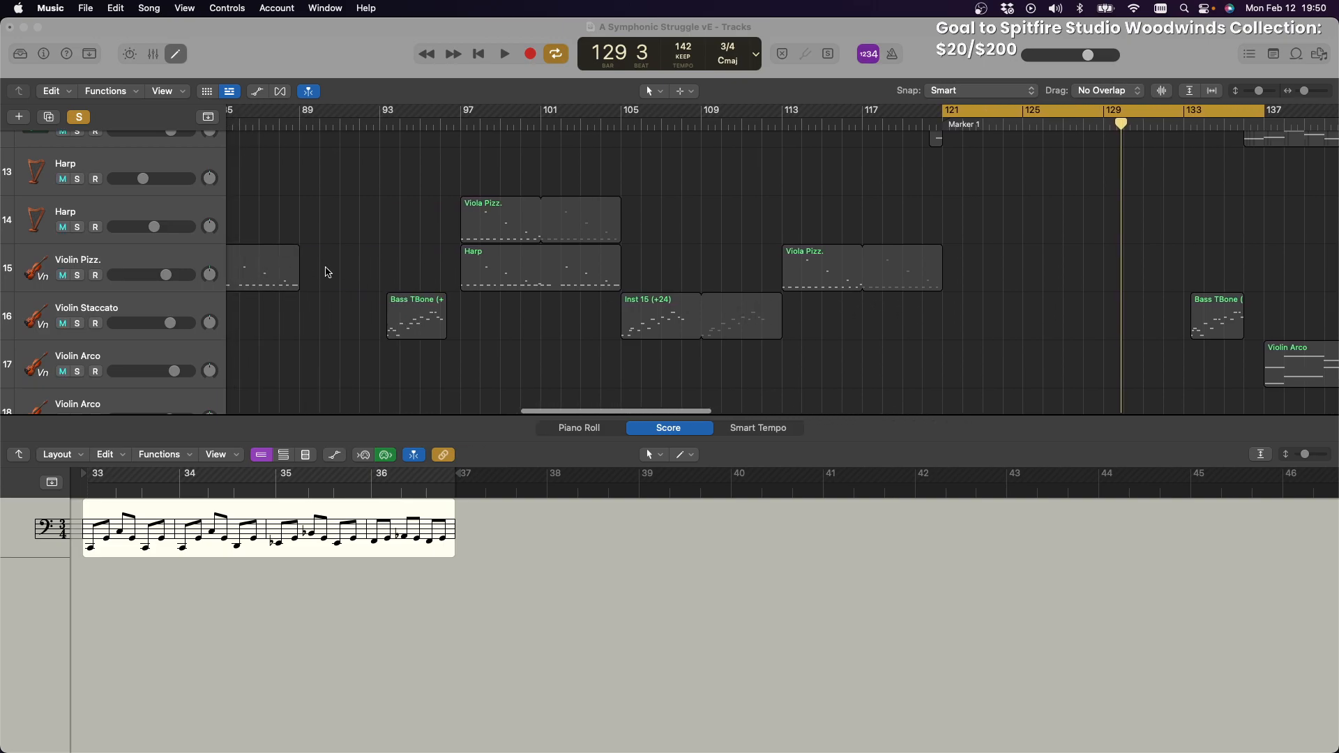
scroll(621, 132, left, 2)
Turn off cycling, set the playhead to bar 105, and play the soloed cello and bass through bar 112
click(646, 124)
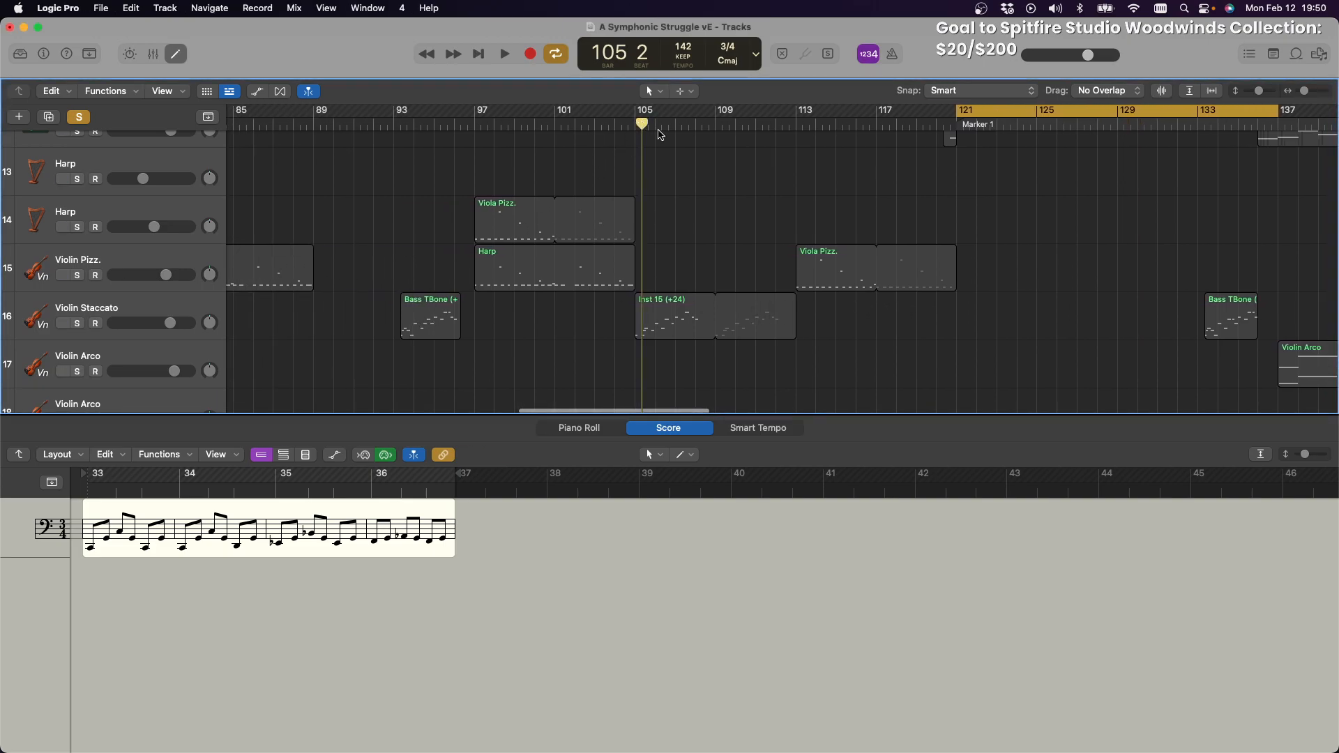
scroll(998, 117, right, 2)
scroll(975, 113, up, 1)
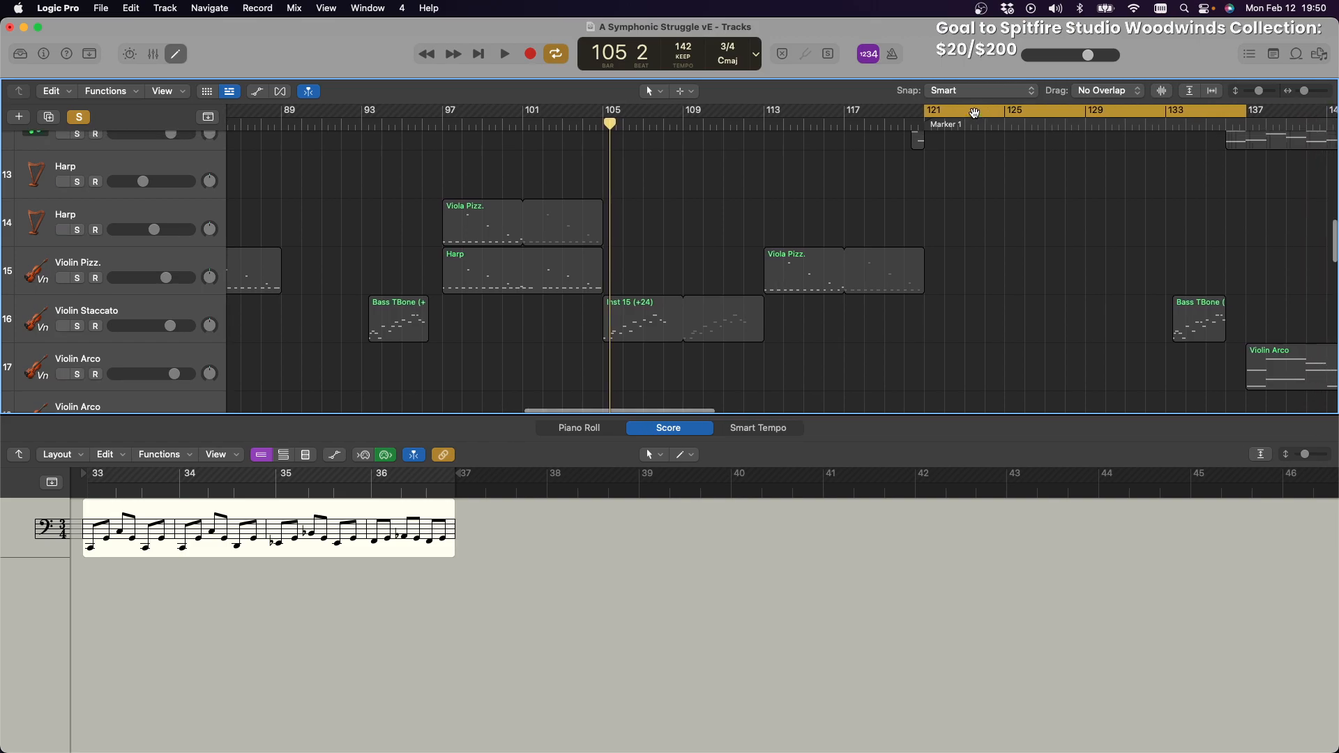
click(974, 112)
drag(610, 124, 603, 124)
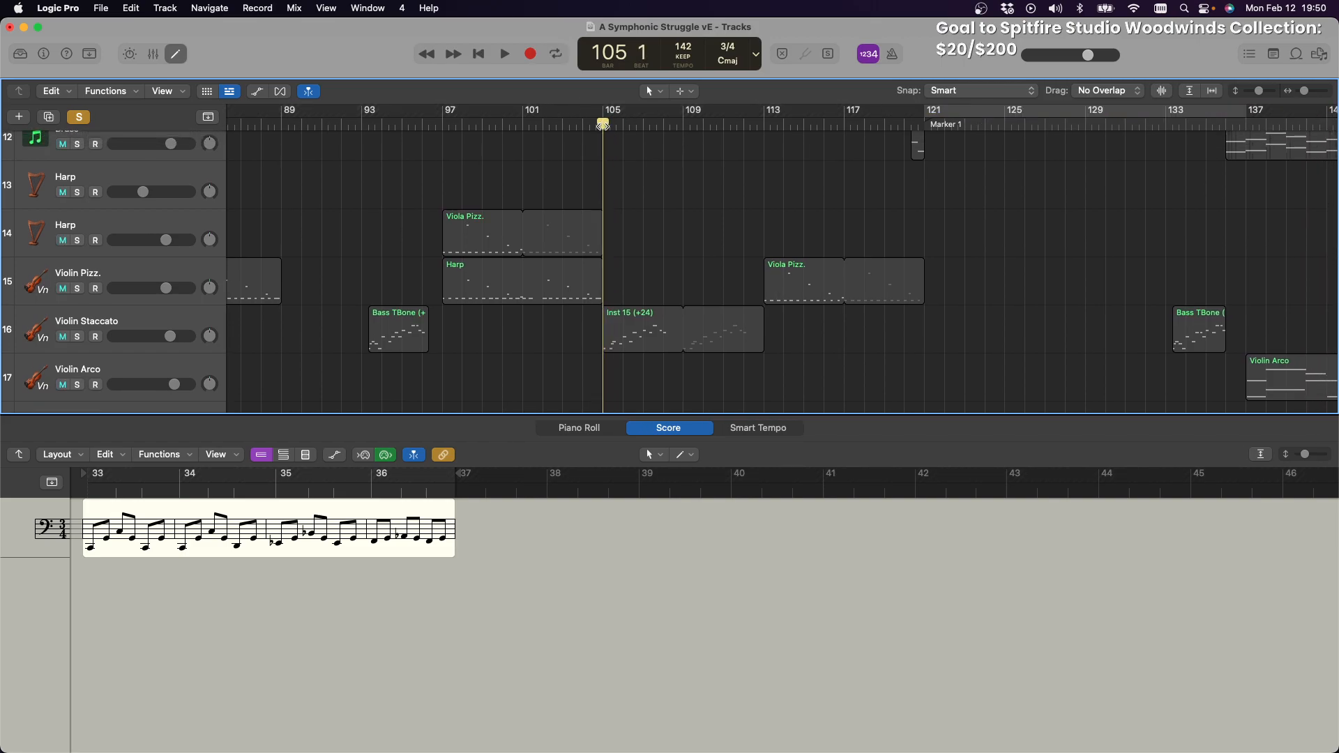
key(space)
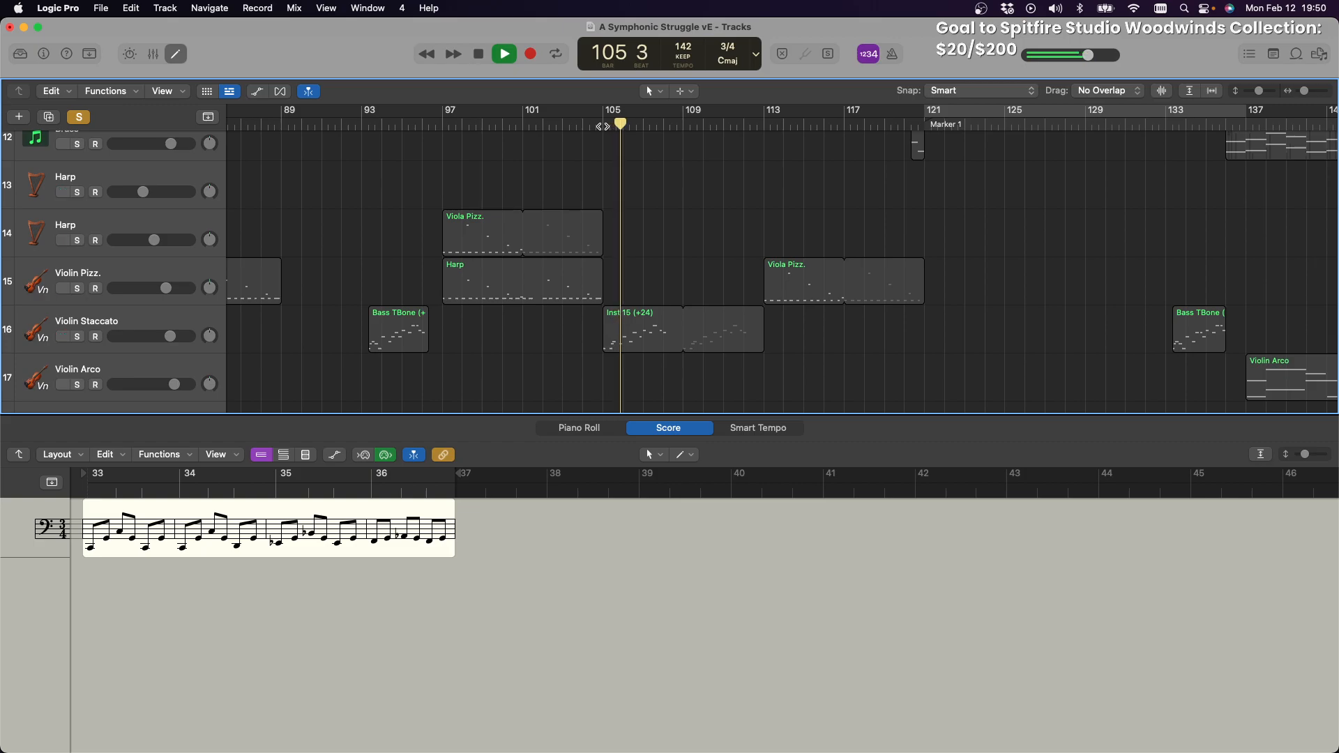
scroll(598, 184, down, 10)
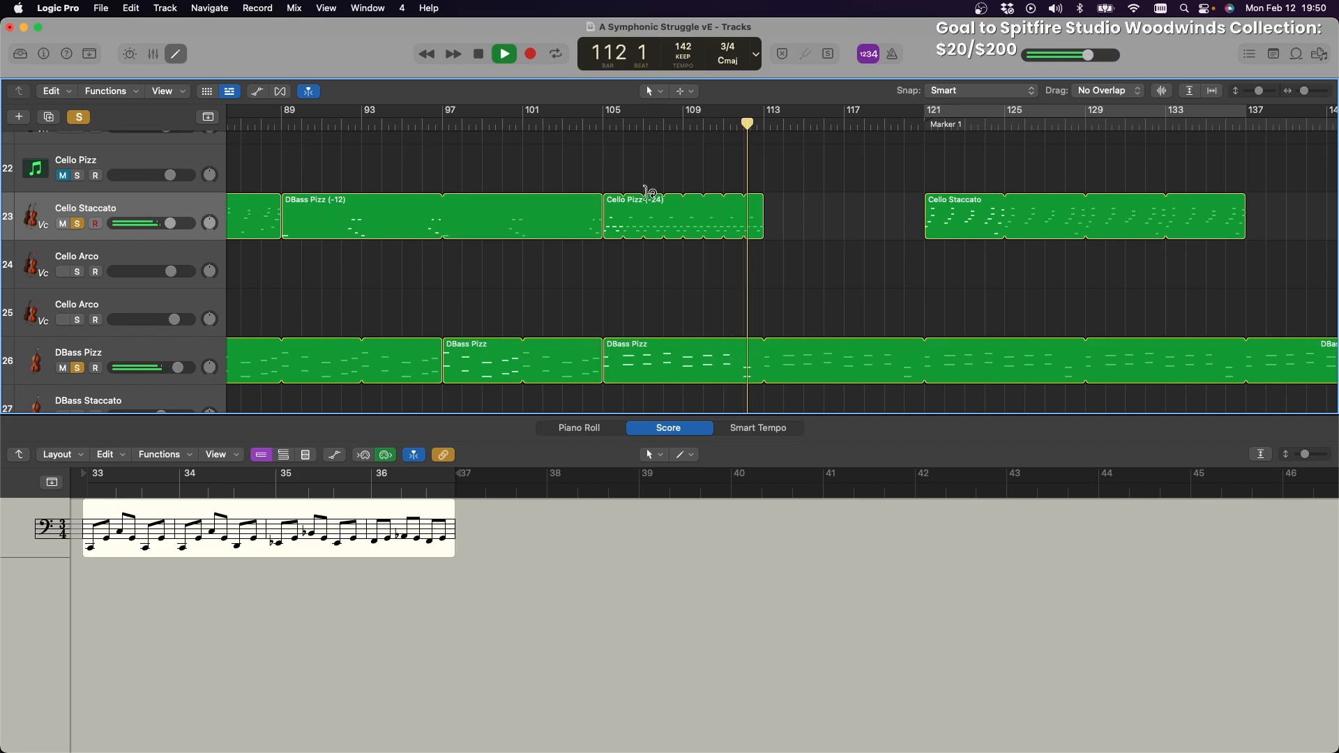
key(space)
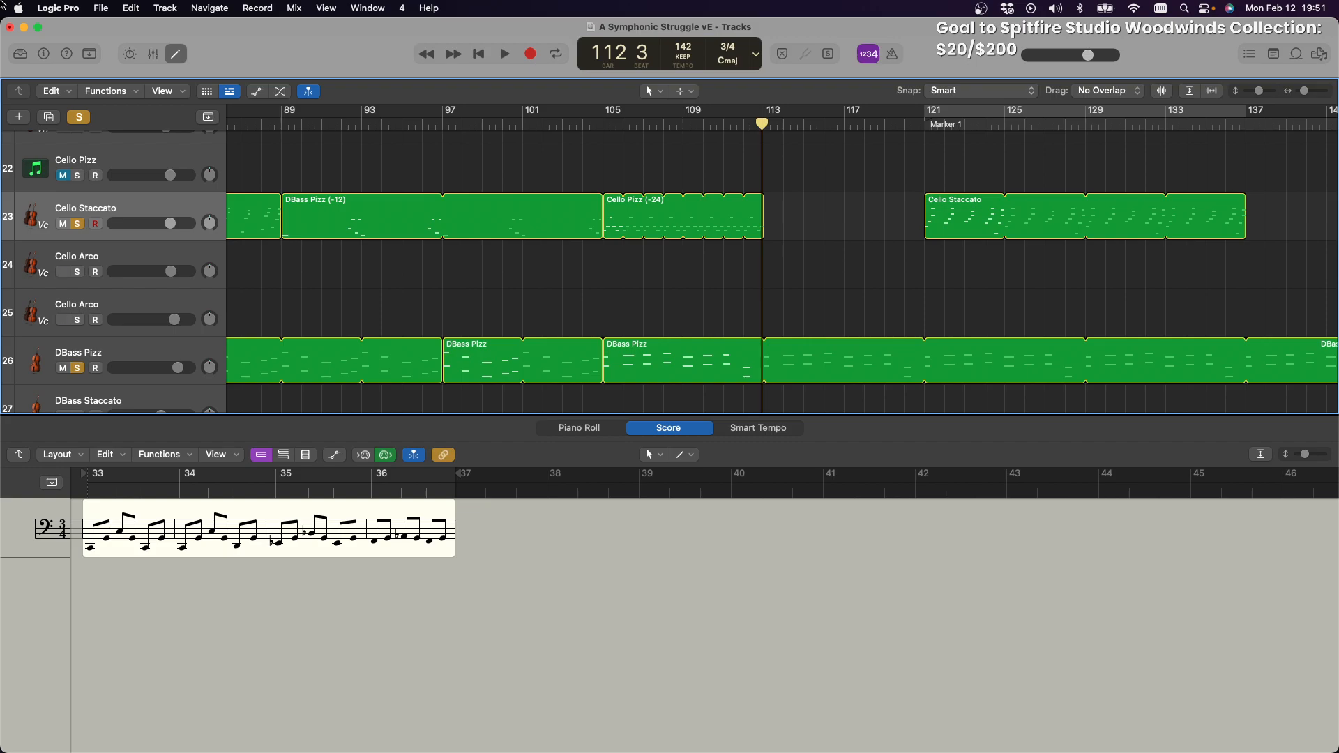
Resume playback, solo the Violin Pizz. track, extend its Viola Pizz. loop from bar 113 to bar 133, and listen
key(space)
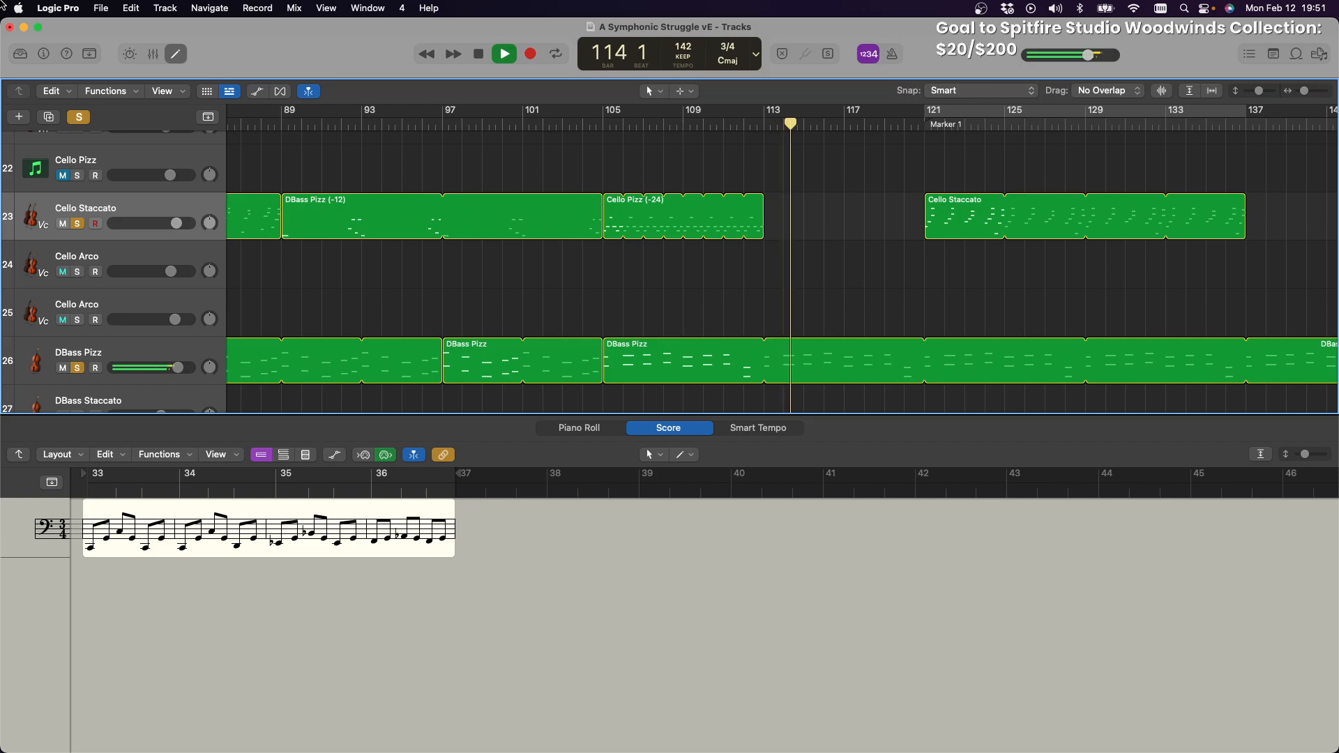
scroll(347, 213, up, 5)
scroll(346, 211, up, 5)
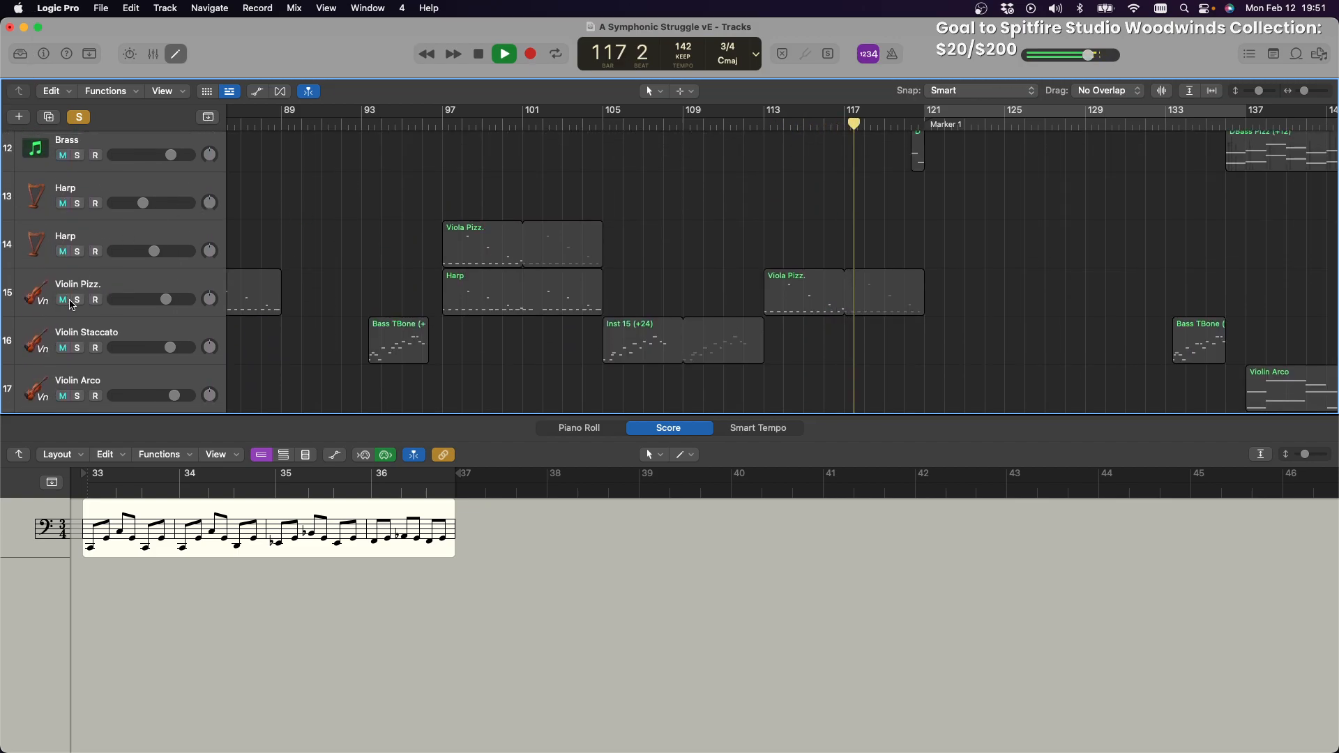
click(77, 300)
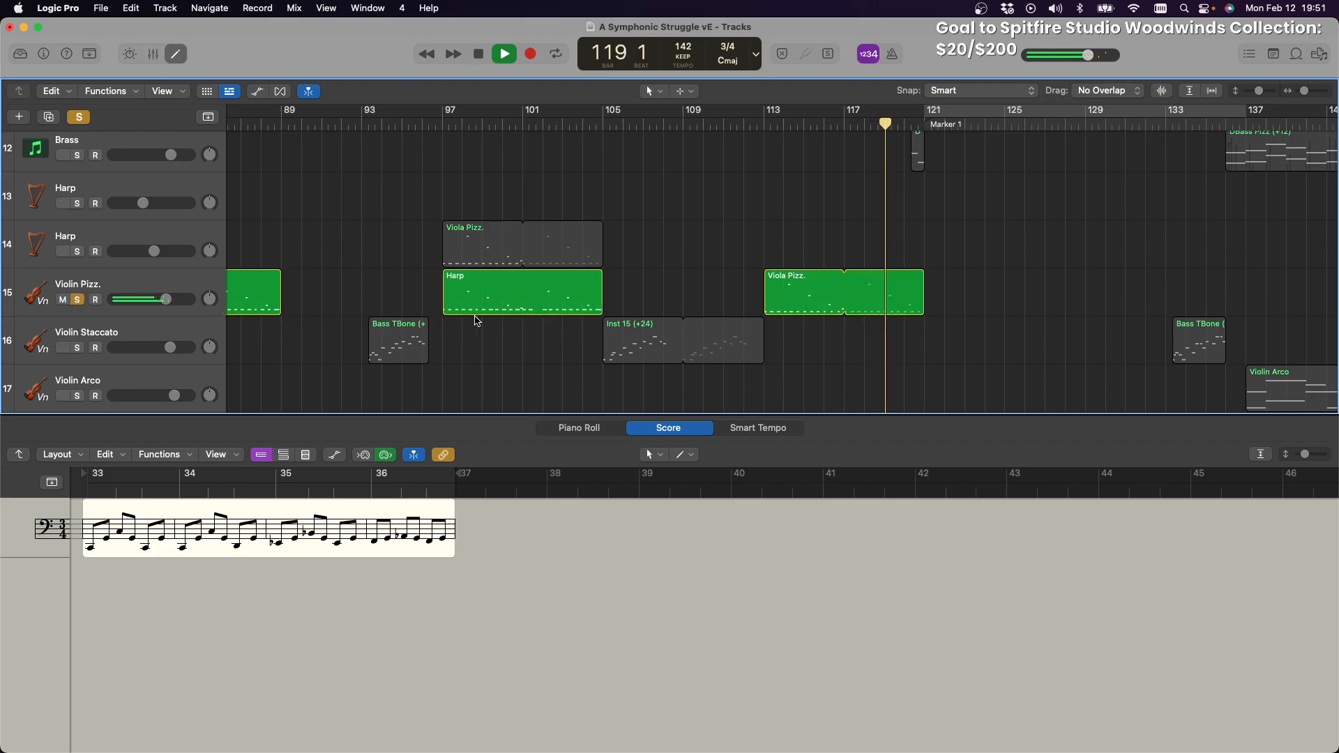
drag(924, 282, 1165, 286)
scroll(996, 313, right, 5)
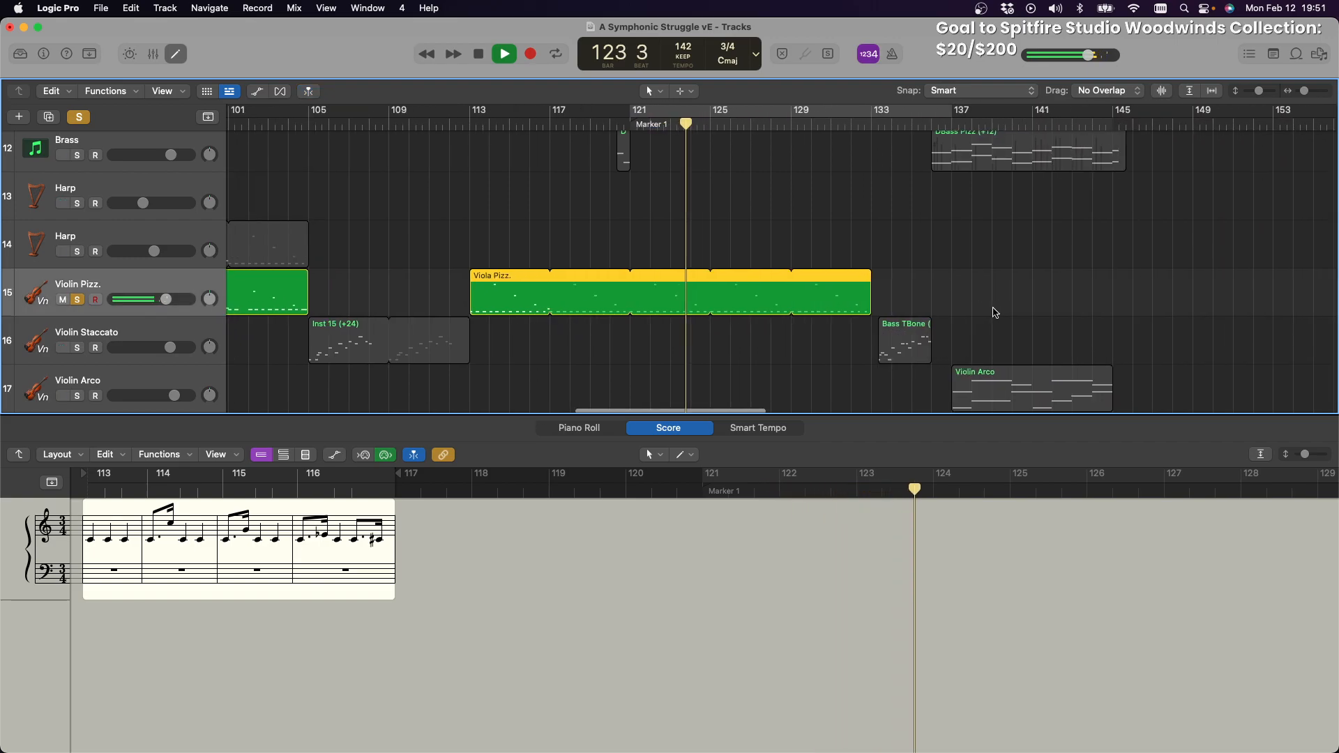
scroll(995, 312, down, 8)
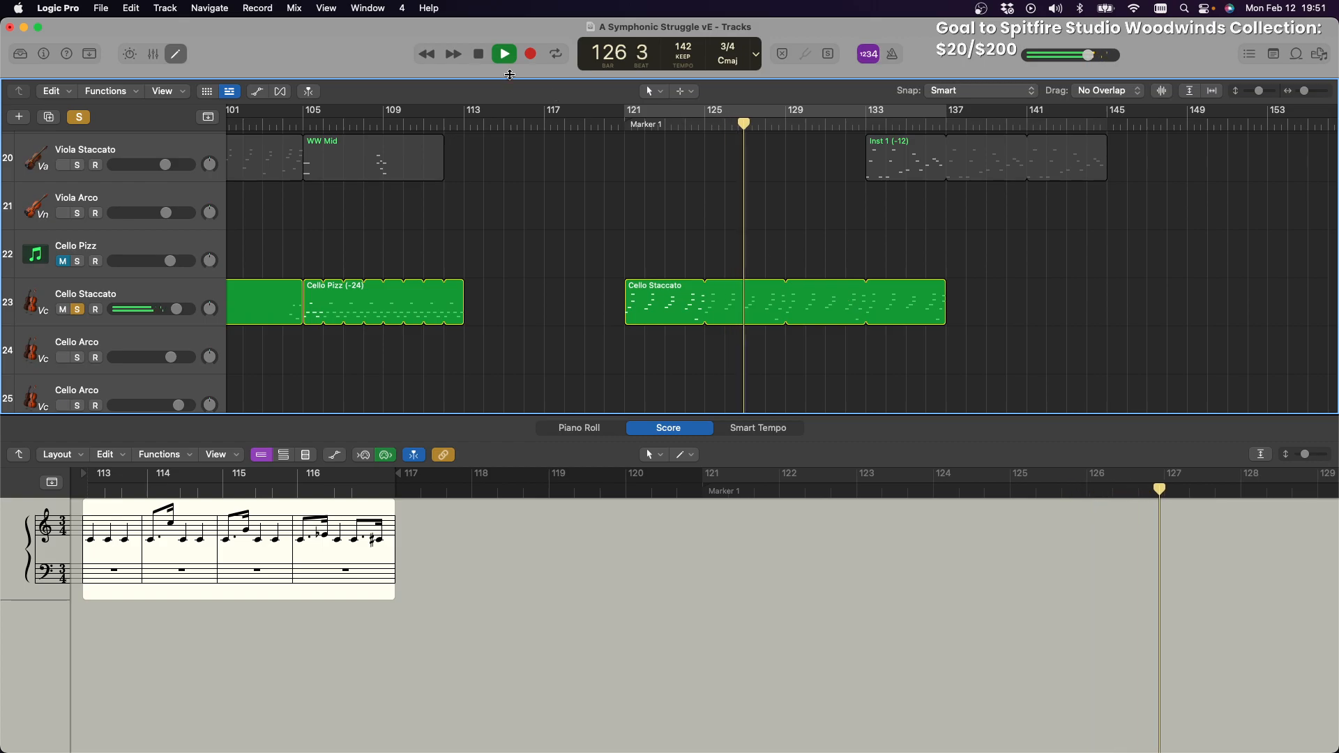
key(space)
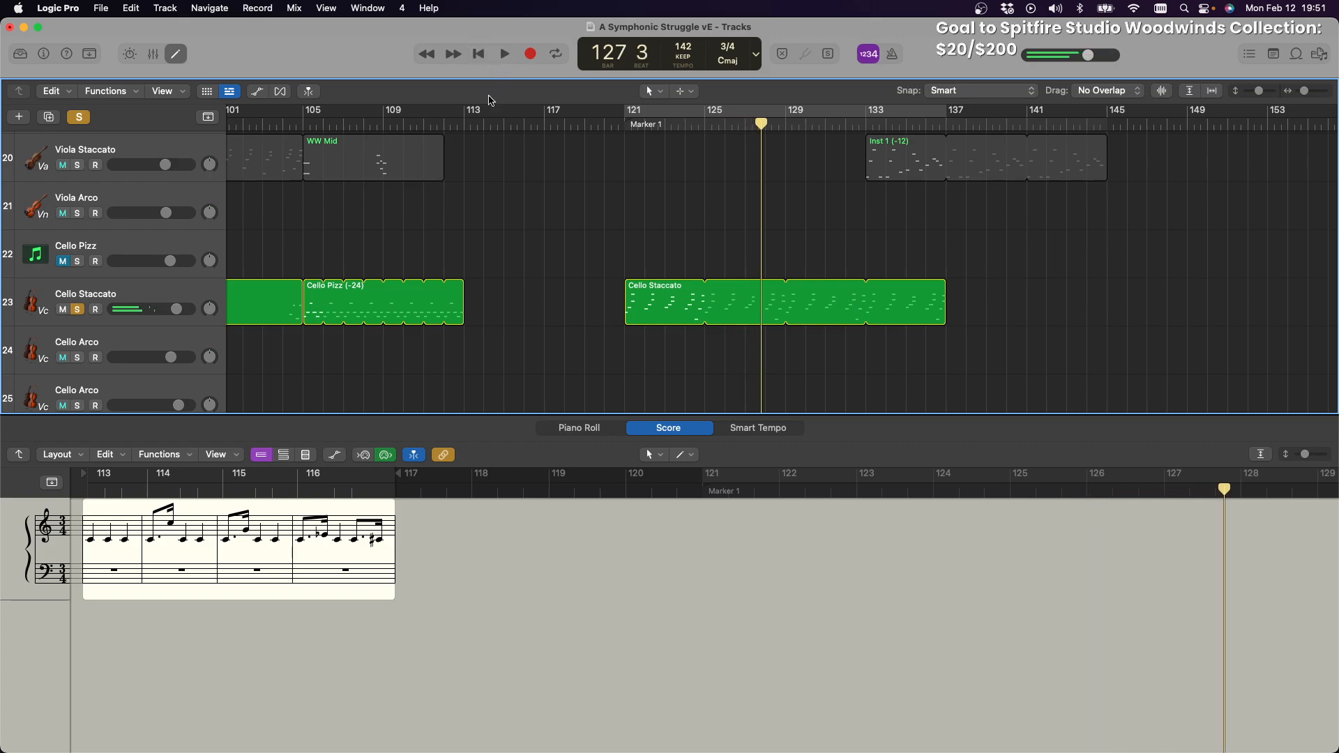
Open the Cello Staccato region starting at bar 121 in the Piano Roll and show its first four bars
click(669, 317)
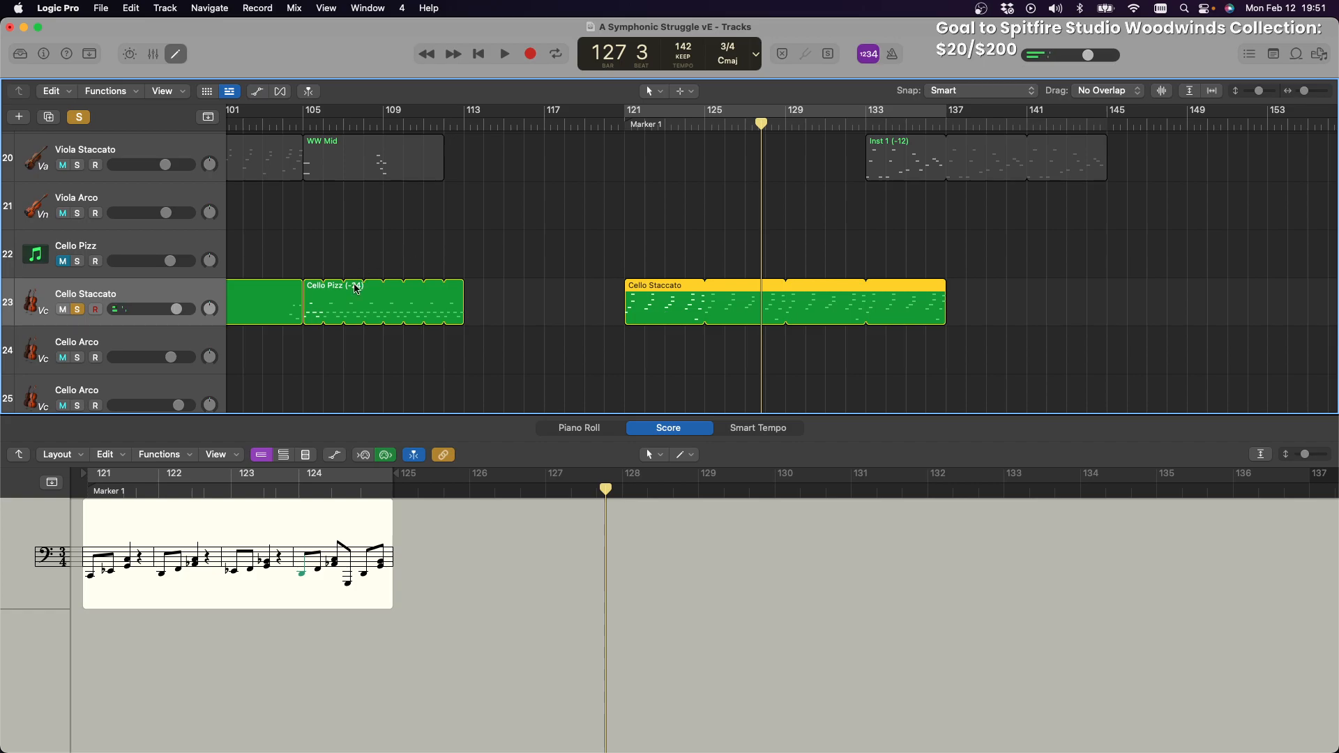
click(586, 427)
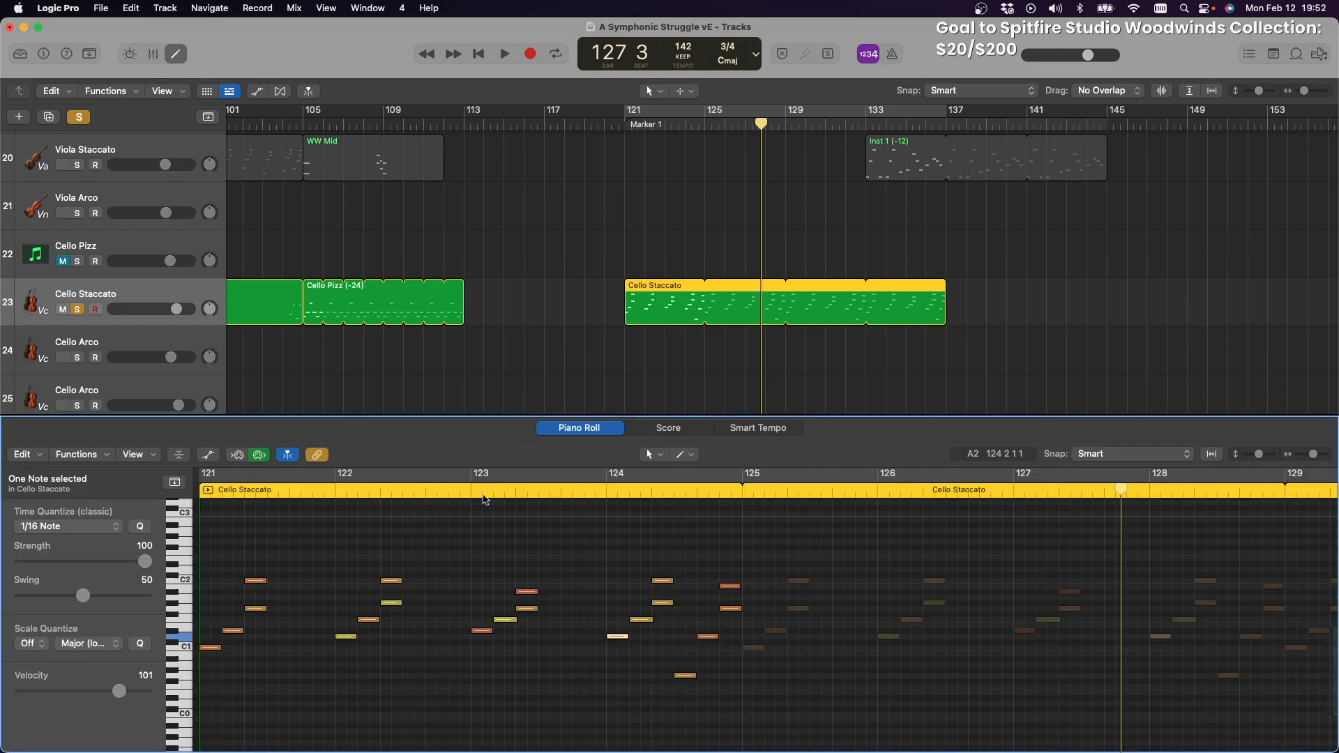
scroll(432, 516, left, 5)
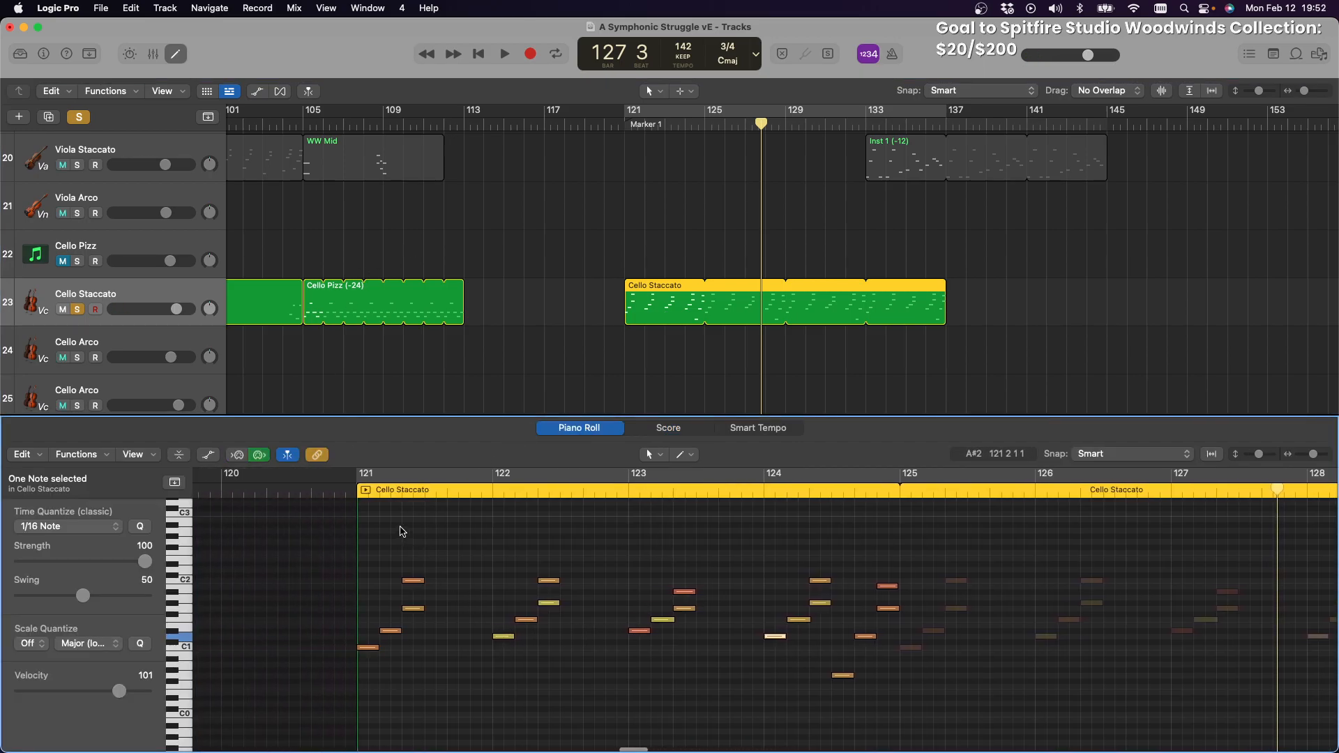
Copy the six upper Cello Staccato notes in bars 121 to 123 and paste them starting at beat 3 of bar 121
drag(402, 530, 915, 614)
click(747, 590)
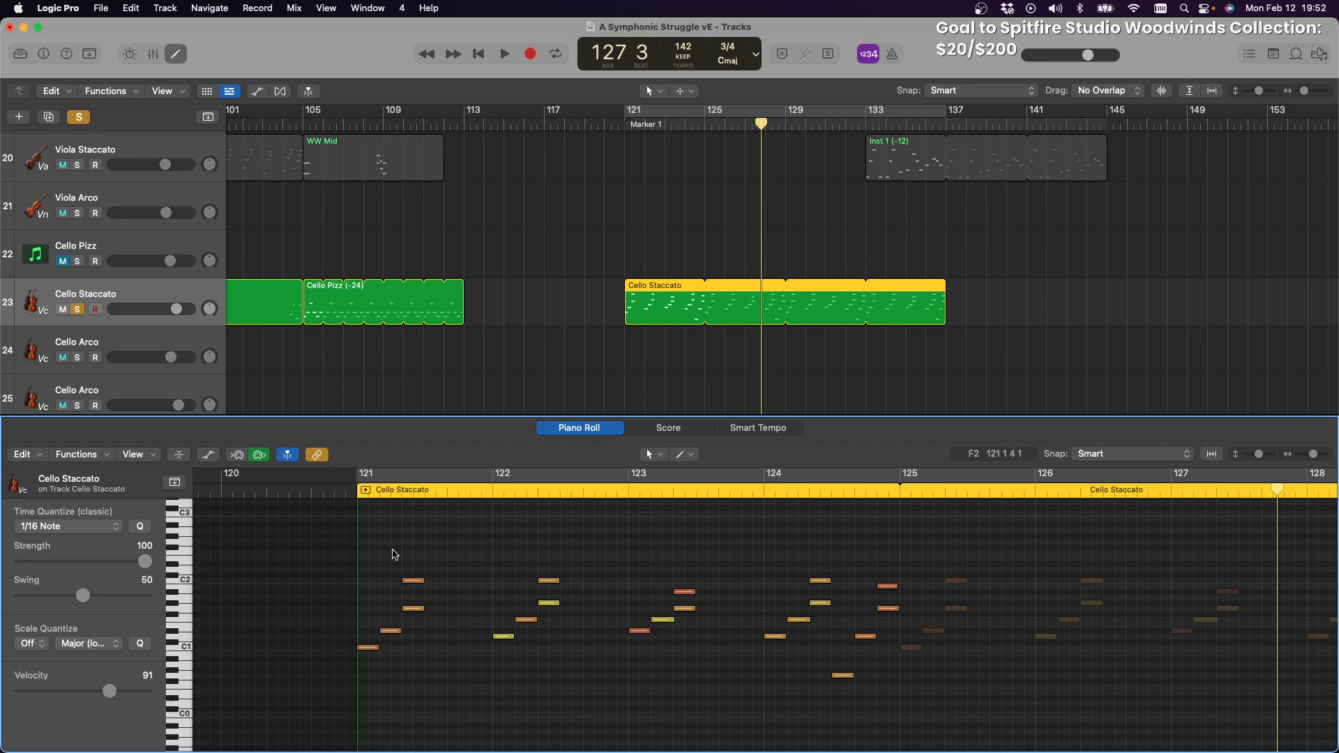
drag(394, 551, 702, 615)
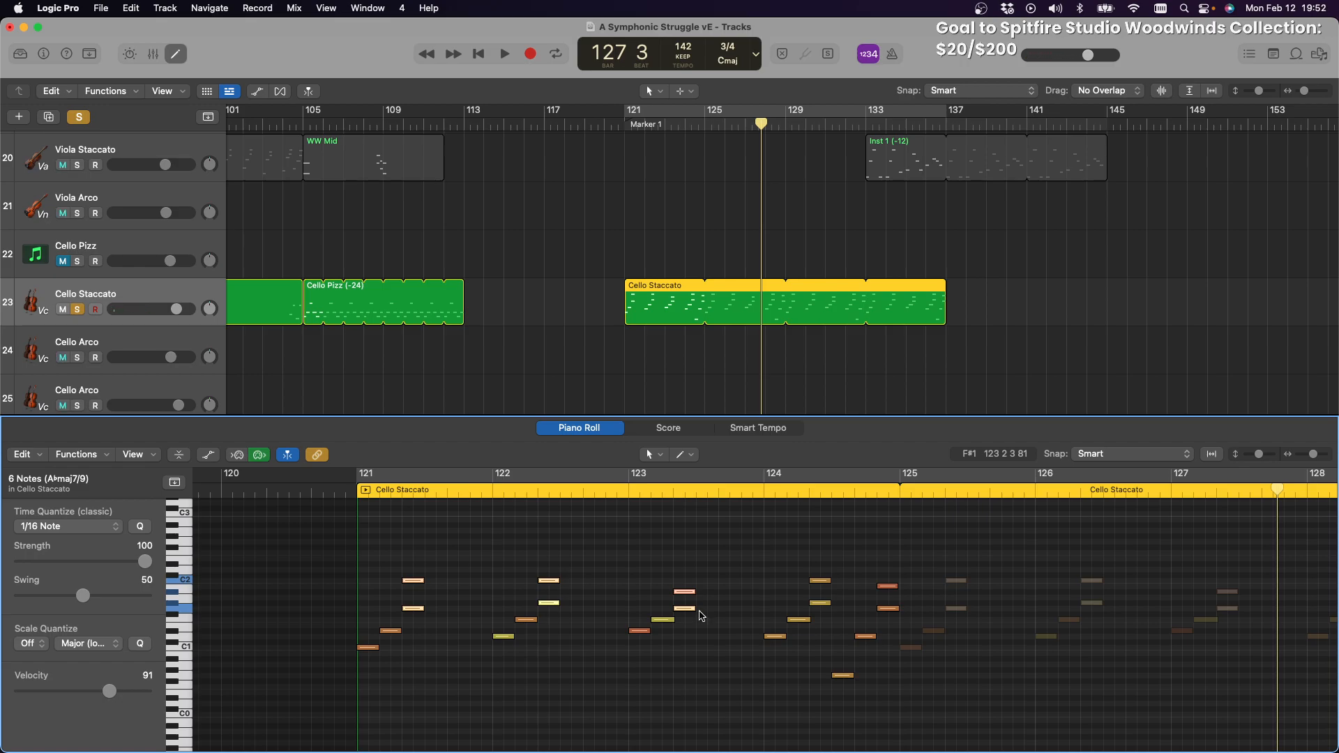
click(450, 510)
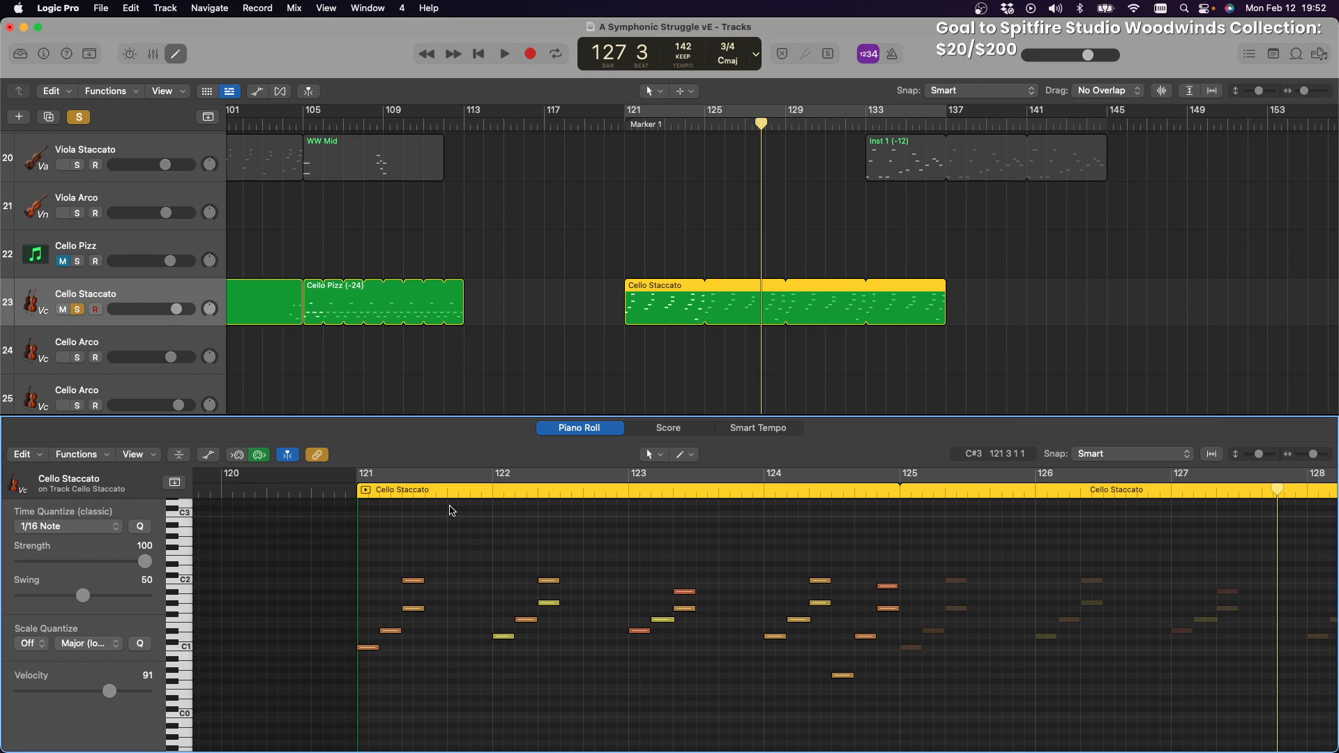
click(448, 490)
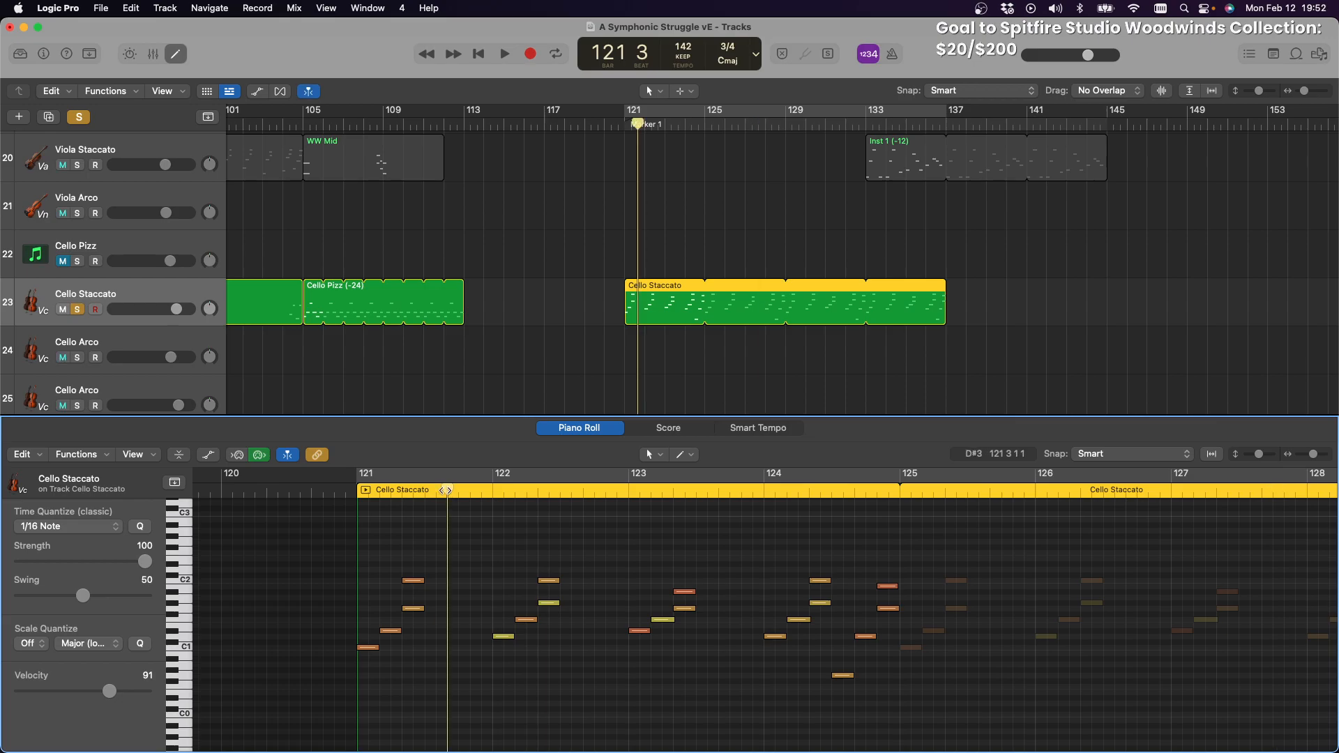
key(super+v)
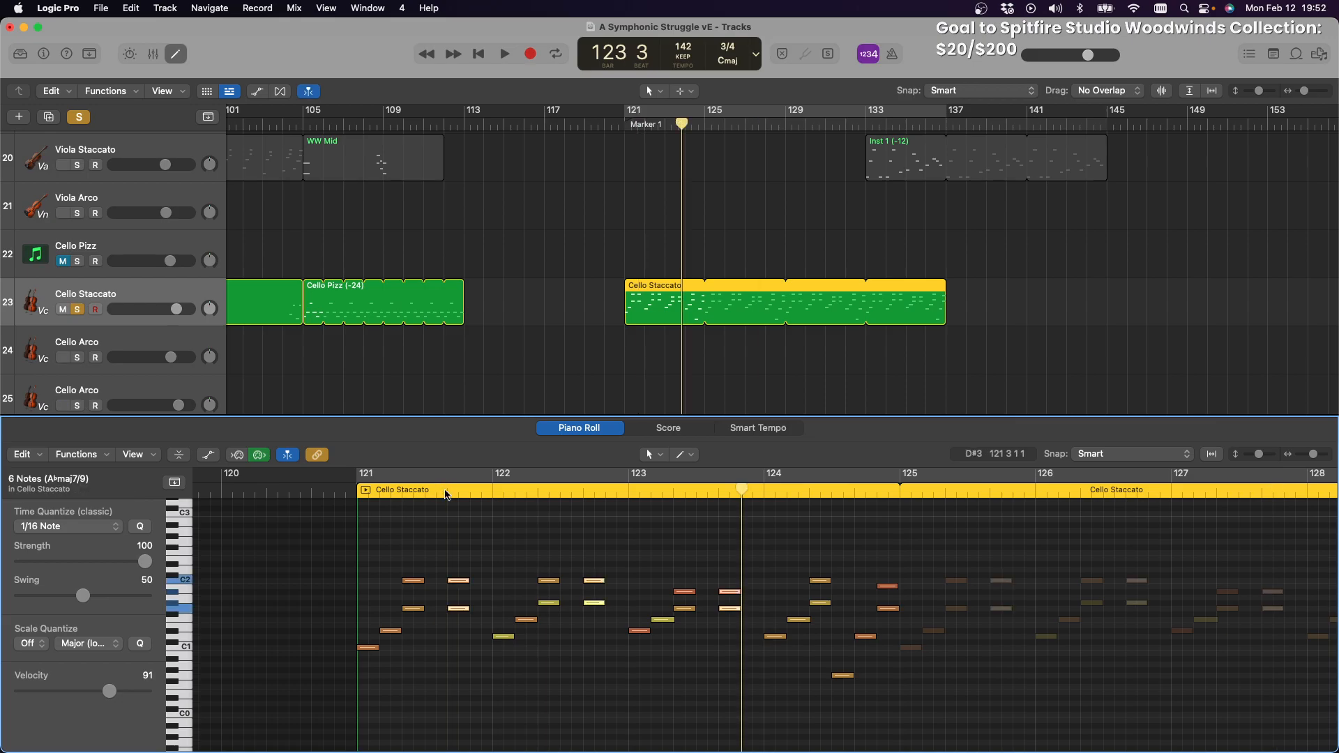
scroll(448, 494, left, 1)
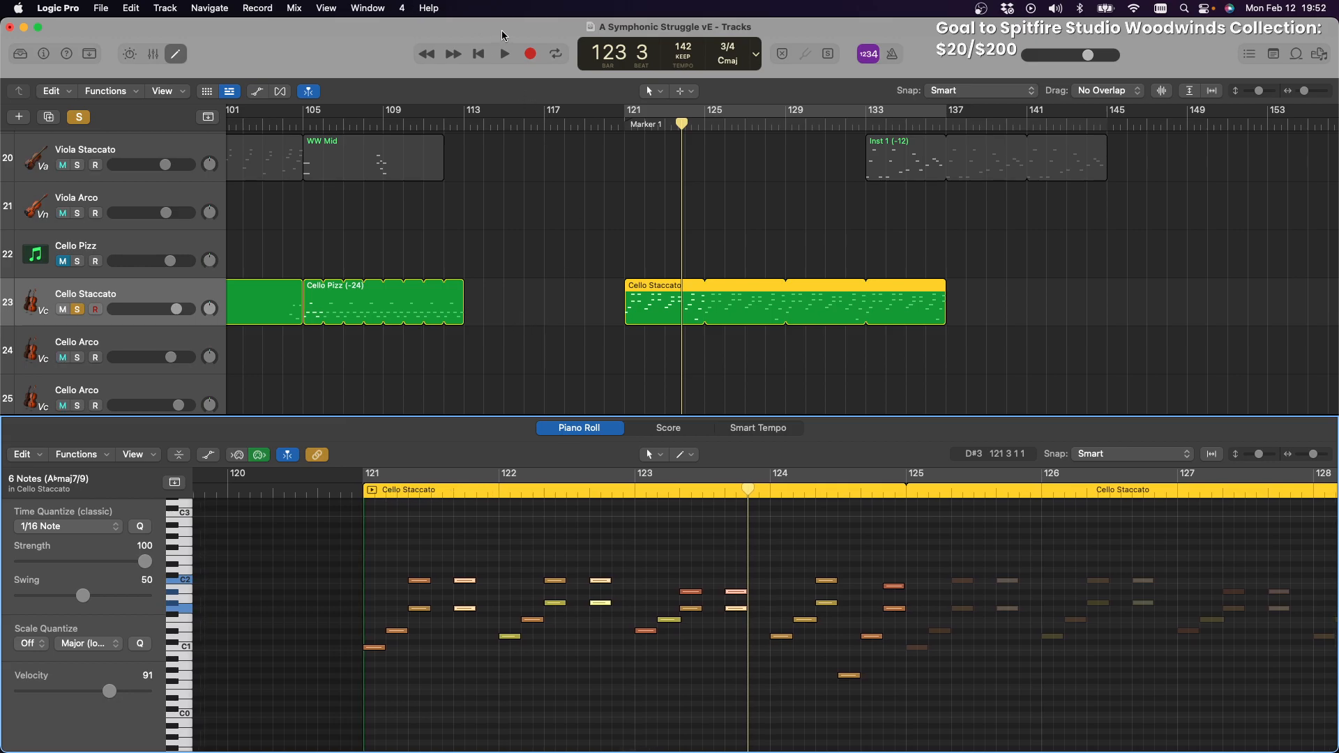
Turn on cycling over bars 121 to 137 and play the edited cello notes through to bar 129
click(623, 110)
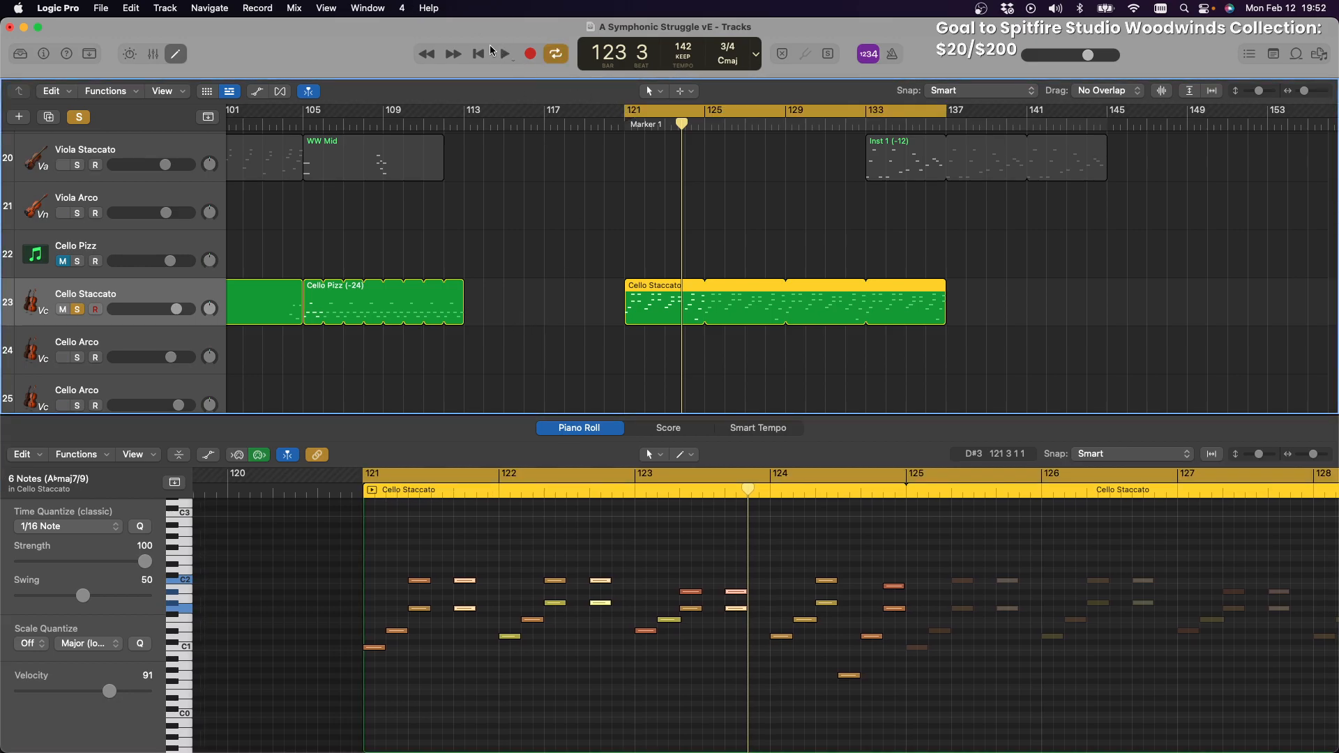
click(510, 57)
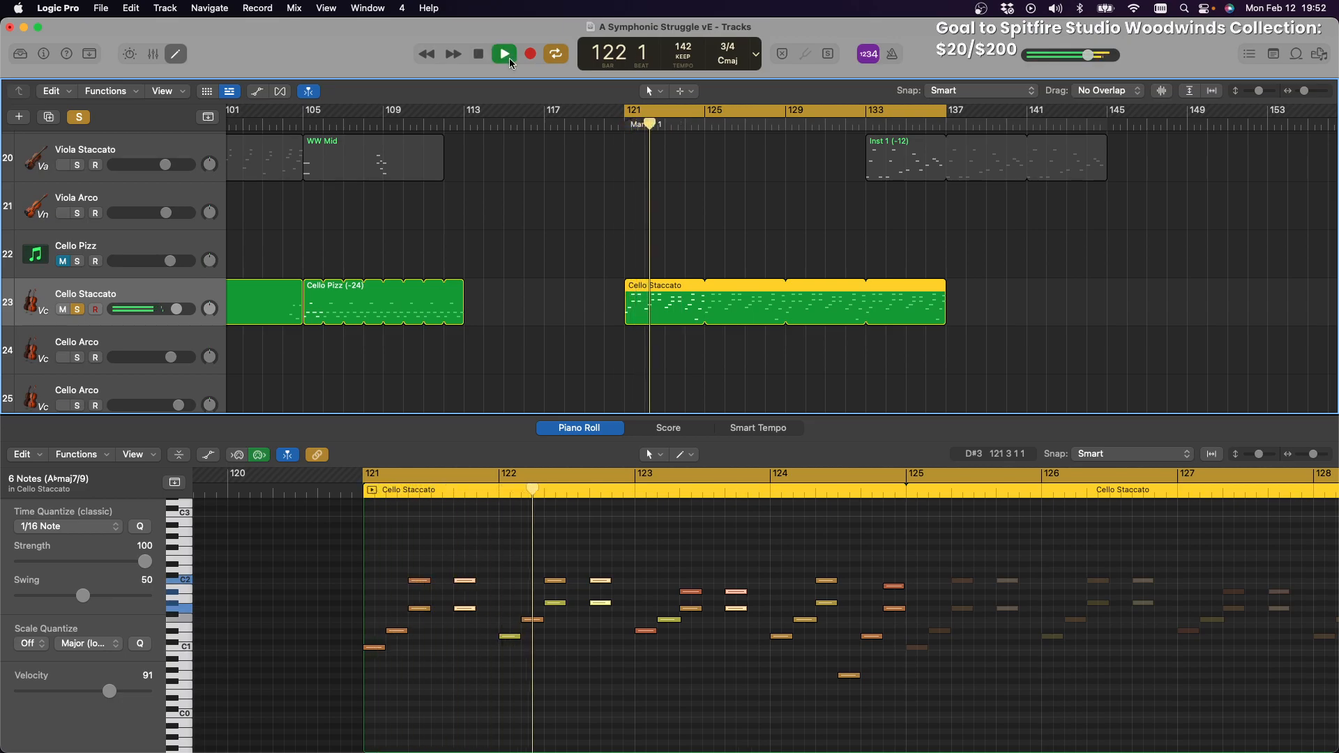
click(427, 540)
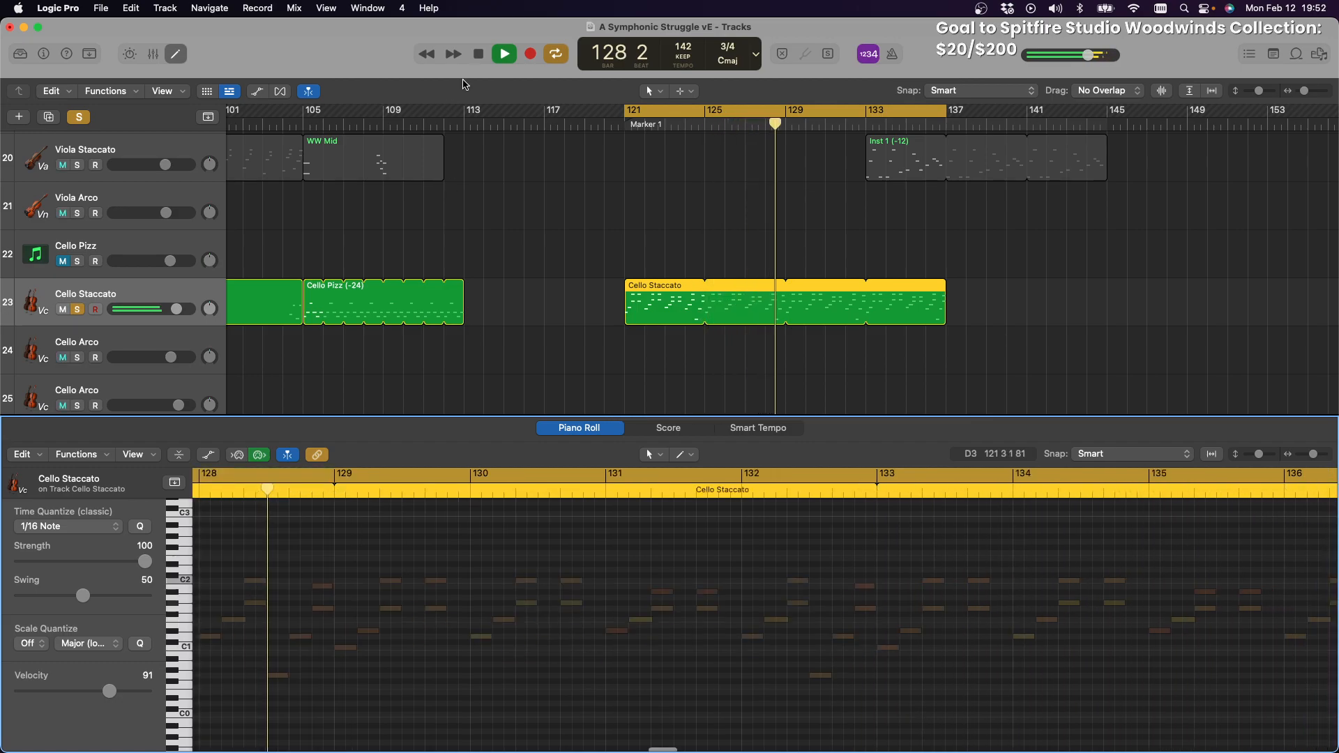
click(480, 56)
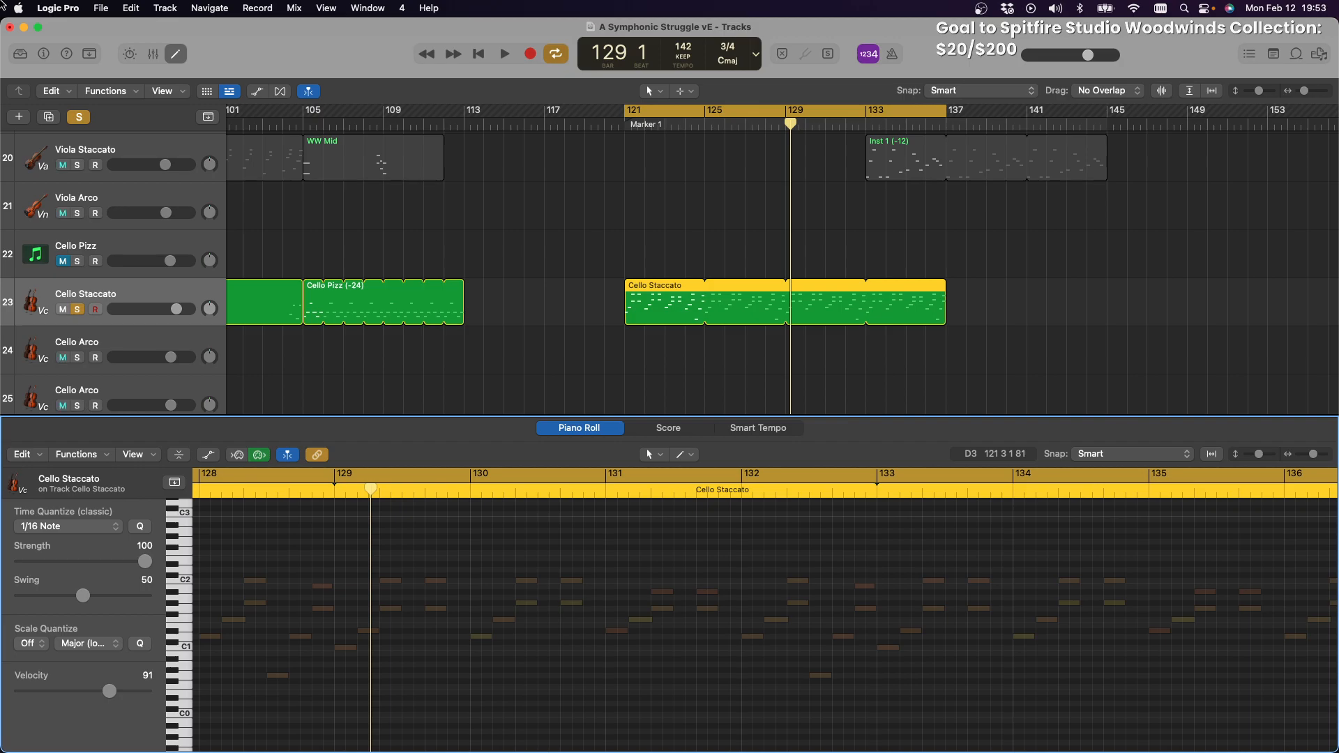
Resume playback from bar 129, bring the Violin Pizz. track into view, and replay the soloed parts from bar 121
key(shift+space)
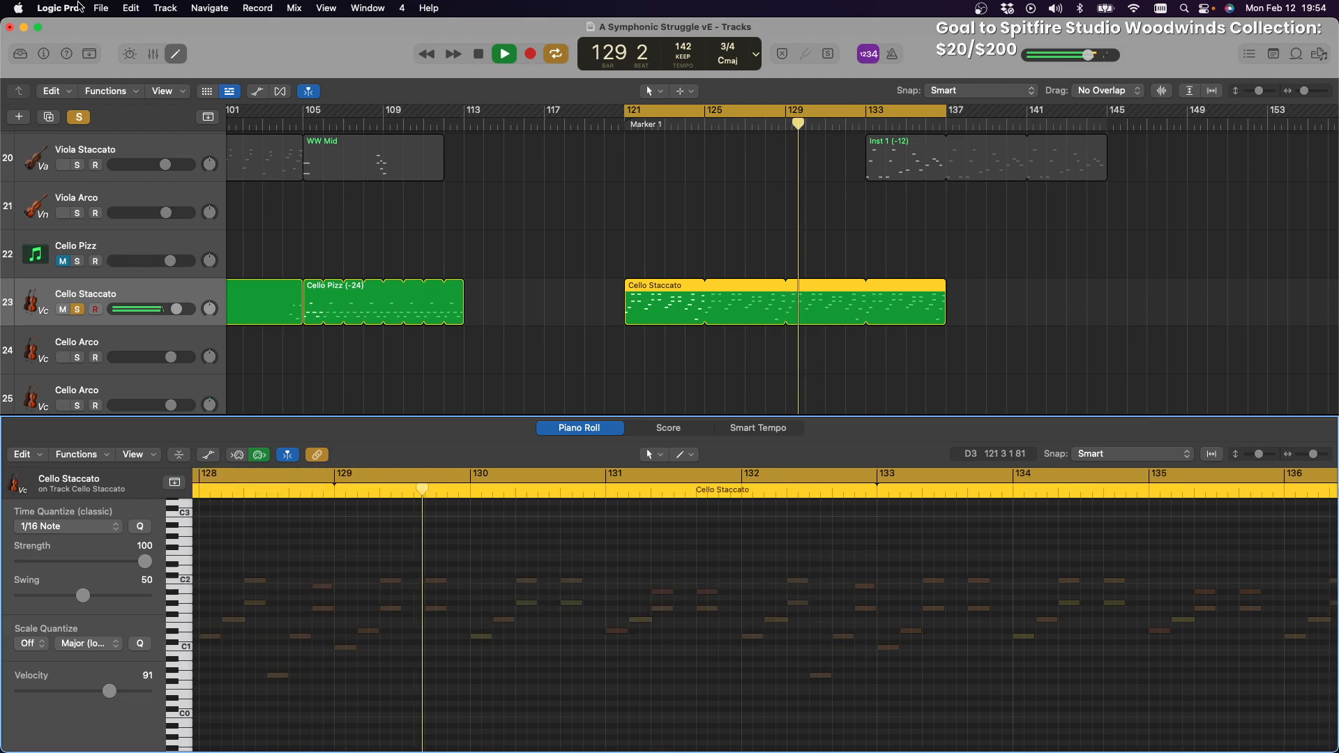
scroll(508, 314, down, 3)
scroll(510, 313, up, 9)
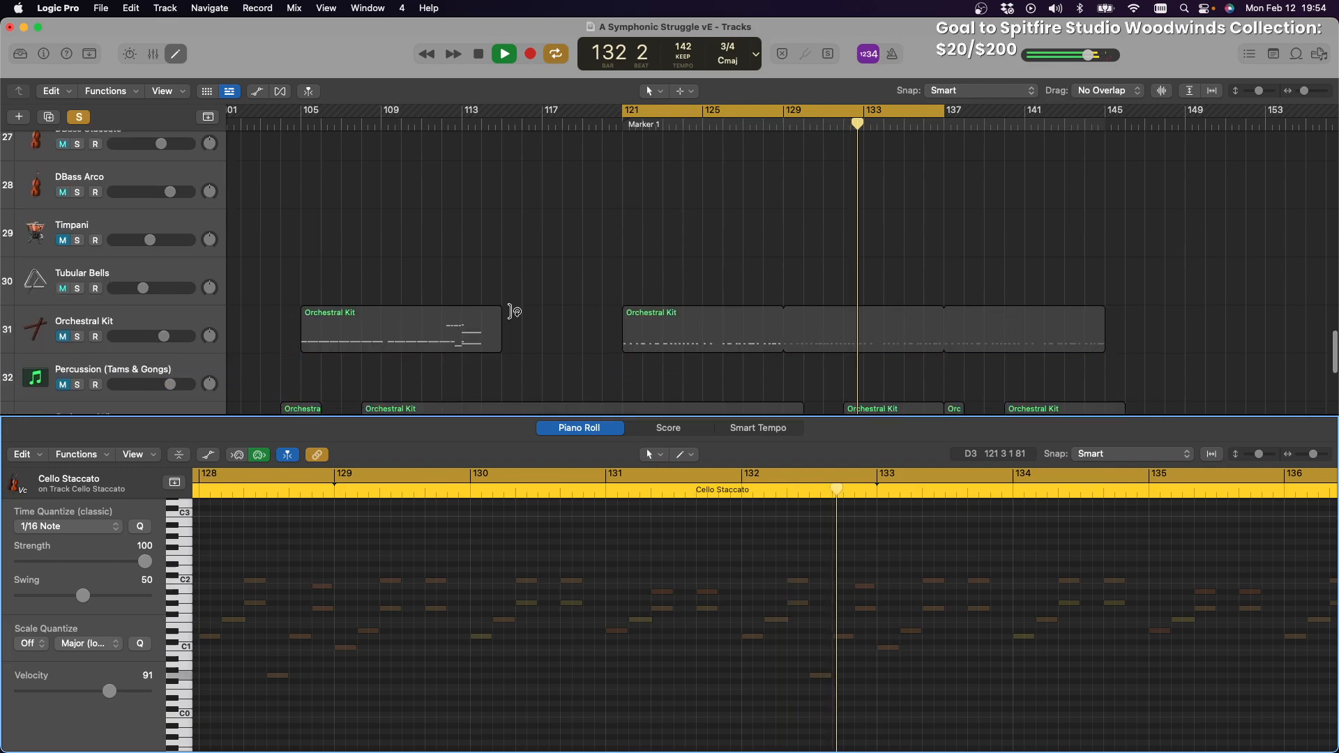
scroll(515, 312, up, 2)
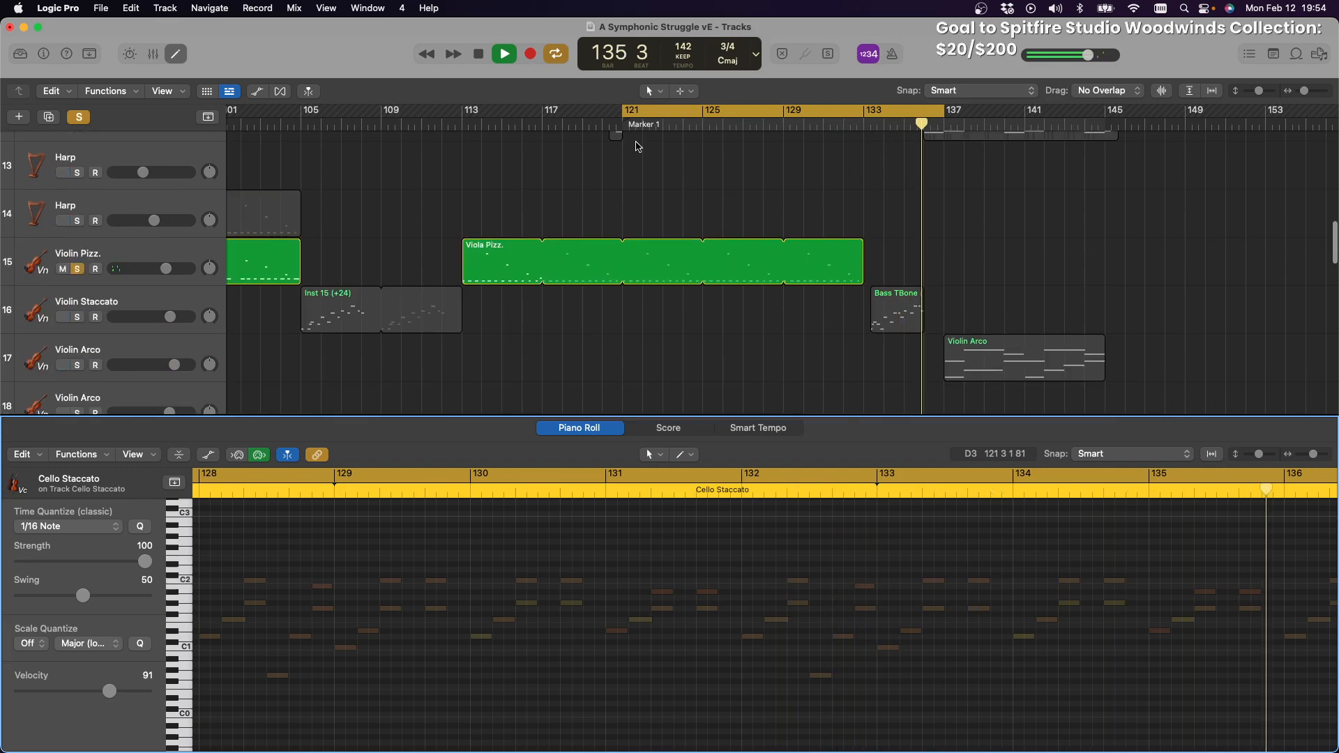
click(619, 127)
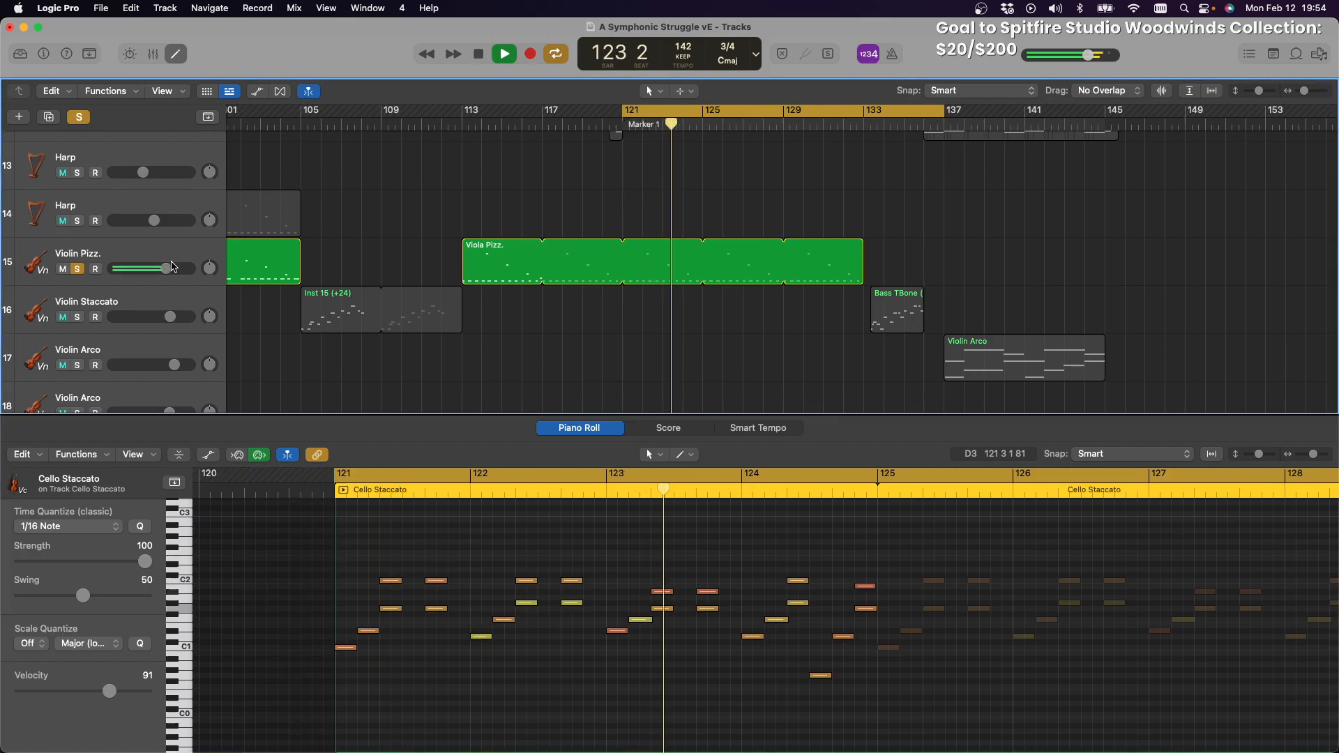
Move playback to bar 97 and solo the second Harp track alongside the Violin Pizz. track
scroll(522, 256, left, 1)
scroll(523, 257, left, 8)
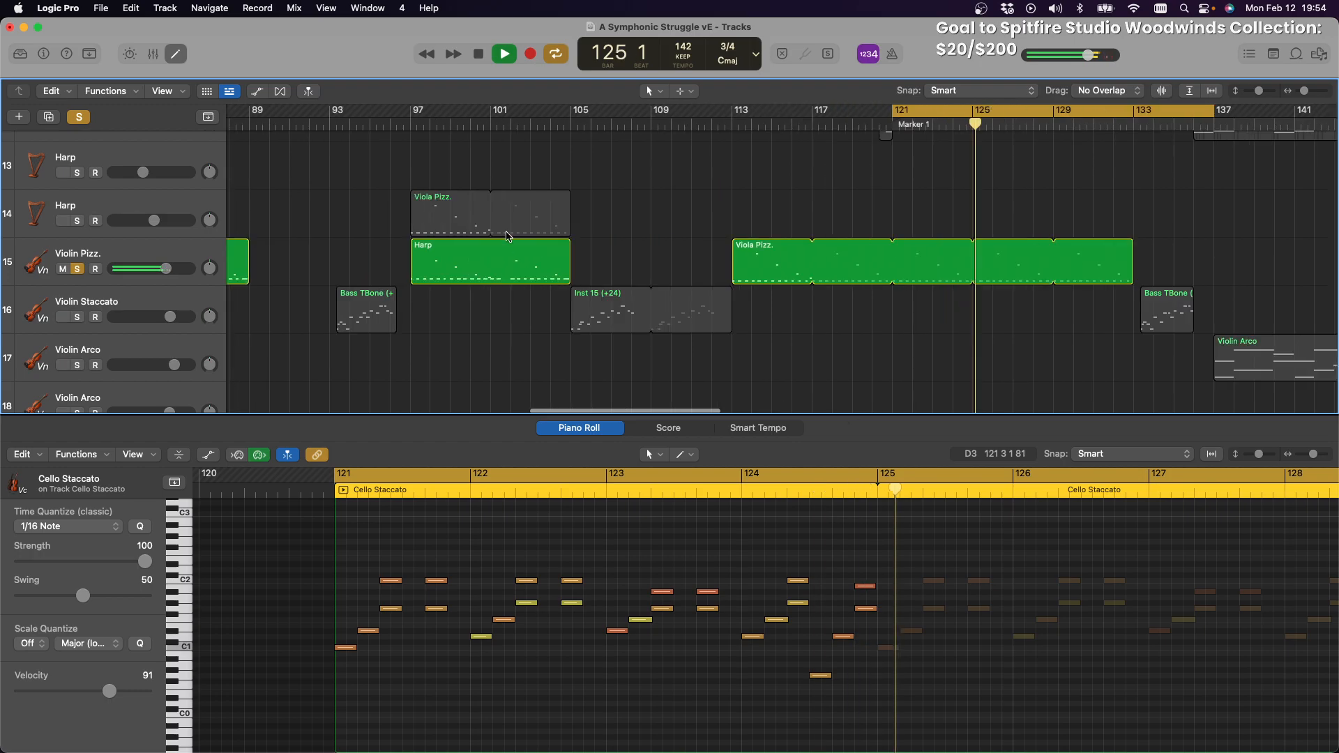
click(417, 123)
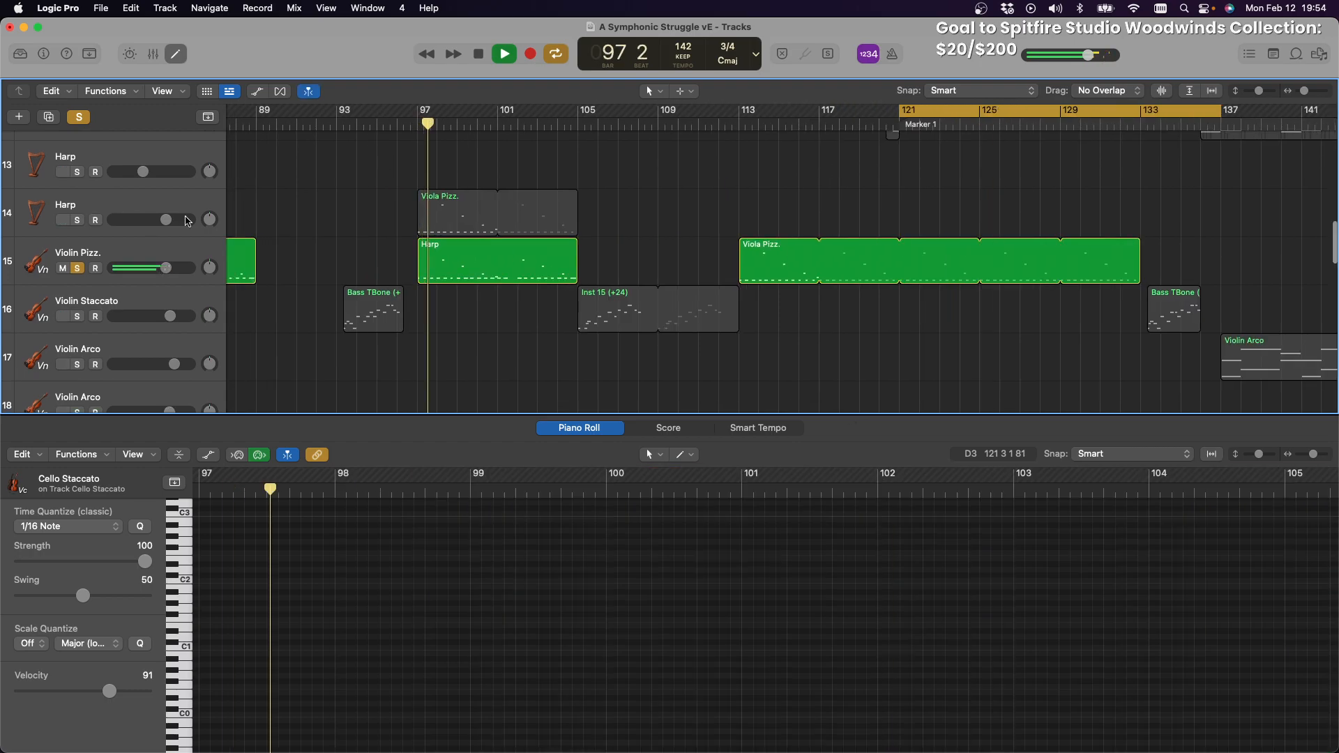
click(78, 221)
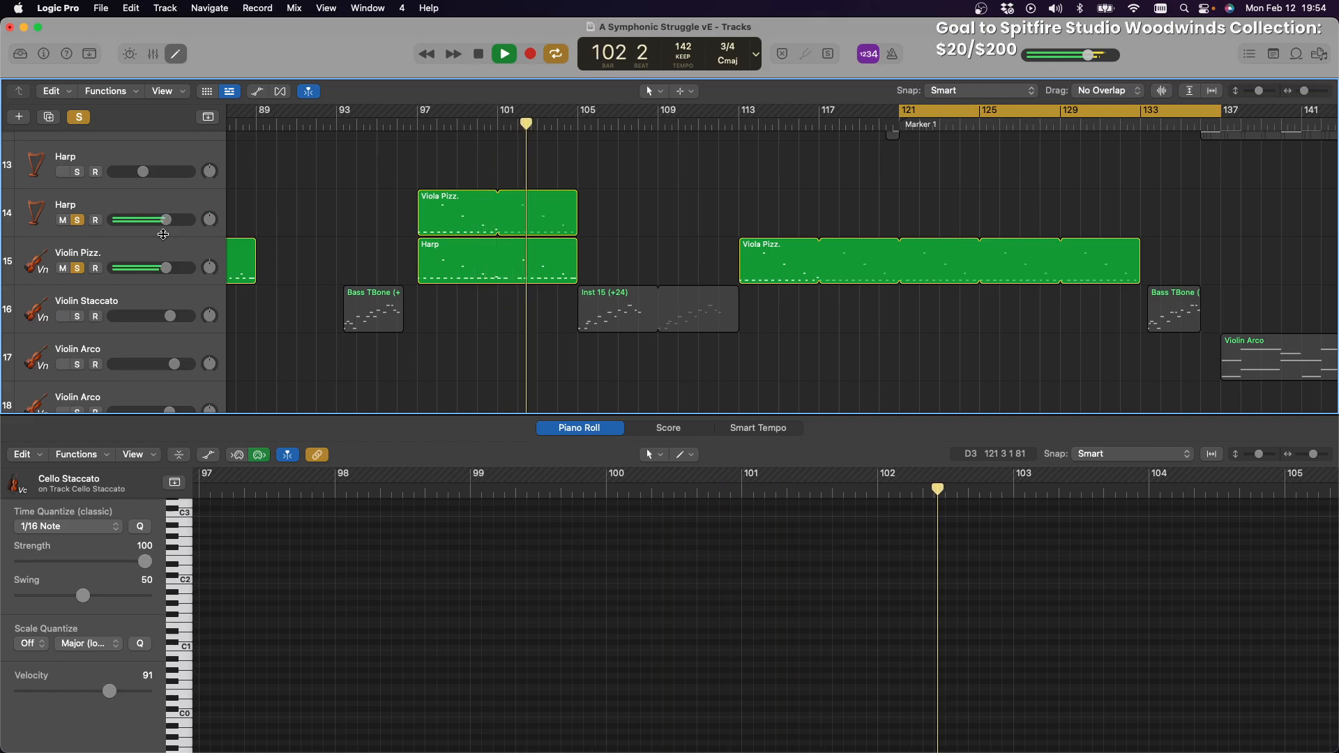
Transpose the Viola Pizz. region at bar 97 on the second Harp track by +12 and play it from bar 97
click(426, 227)
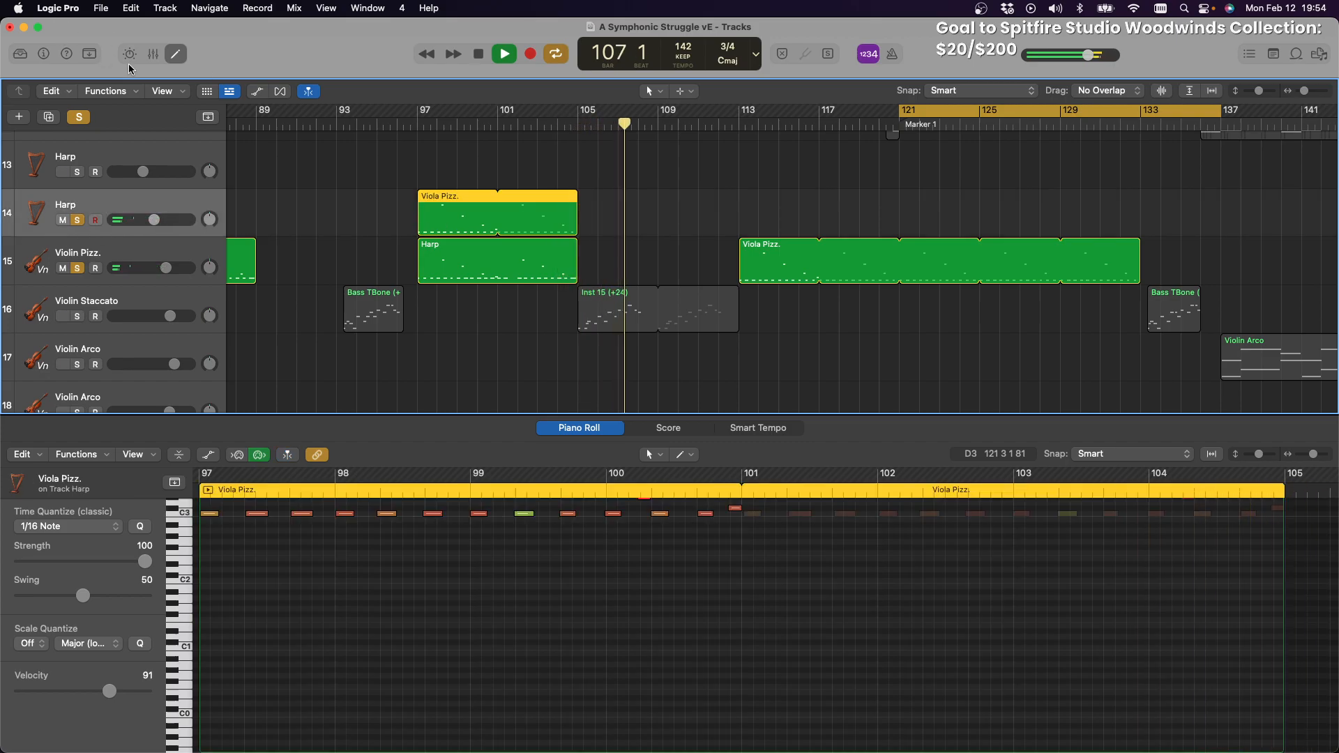
click(43, 54)
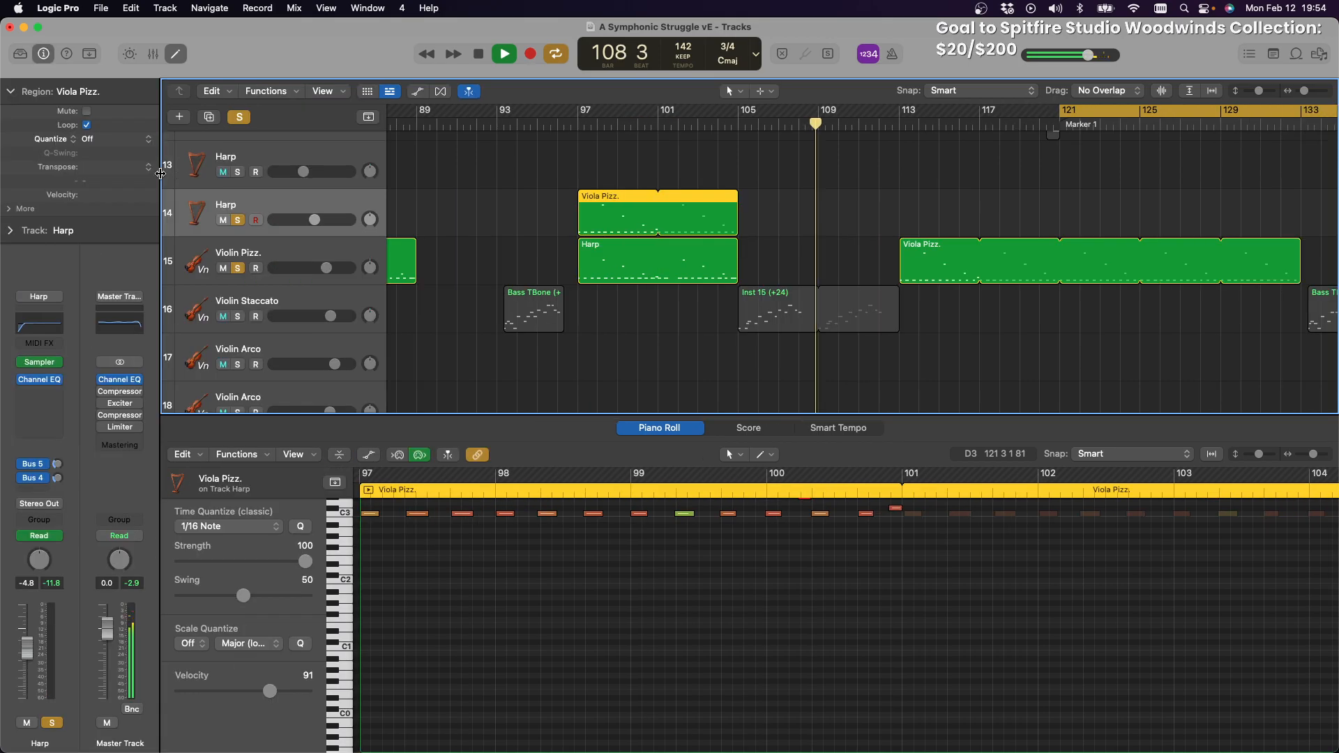
click(149, 167)
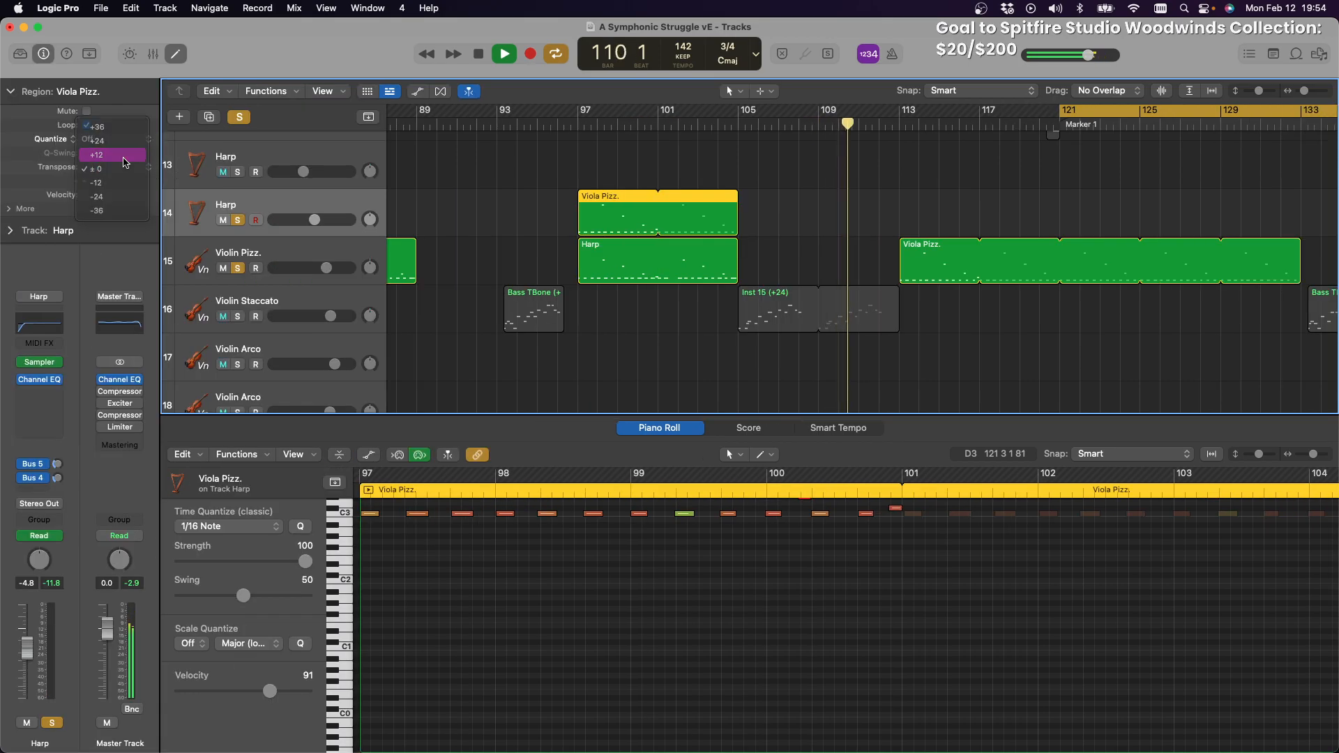
click(124, 163)
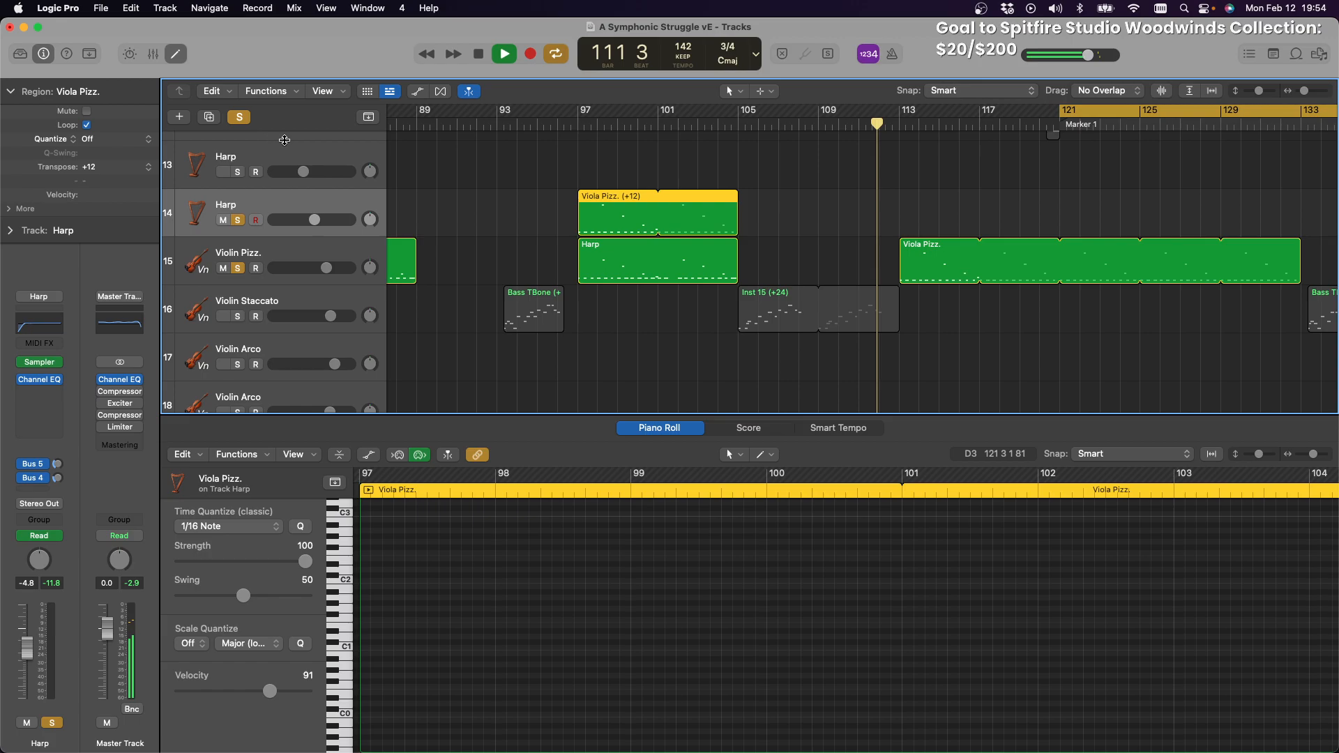
click(575, 123)
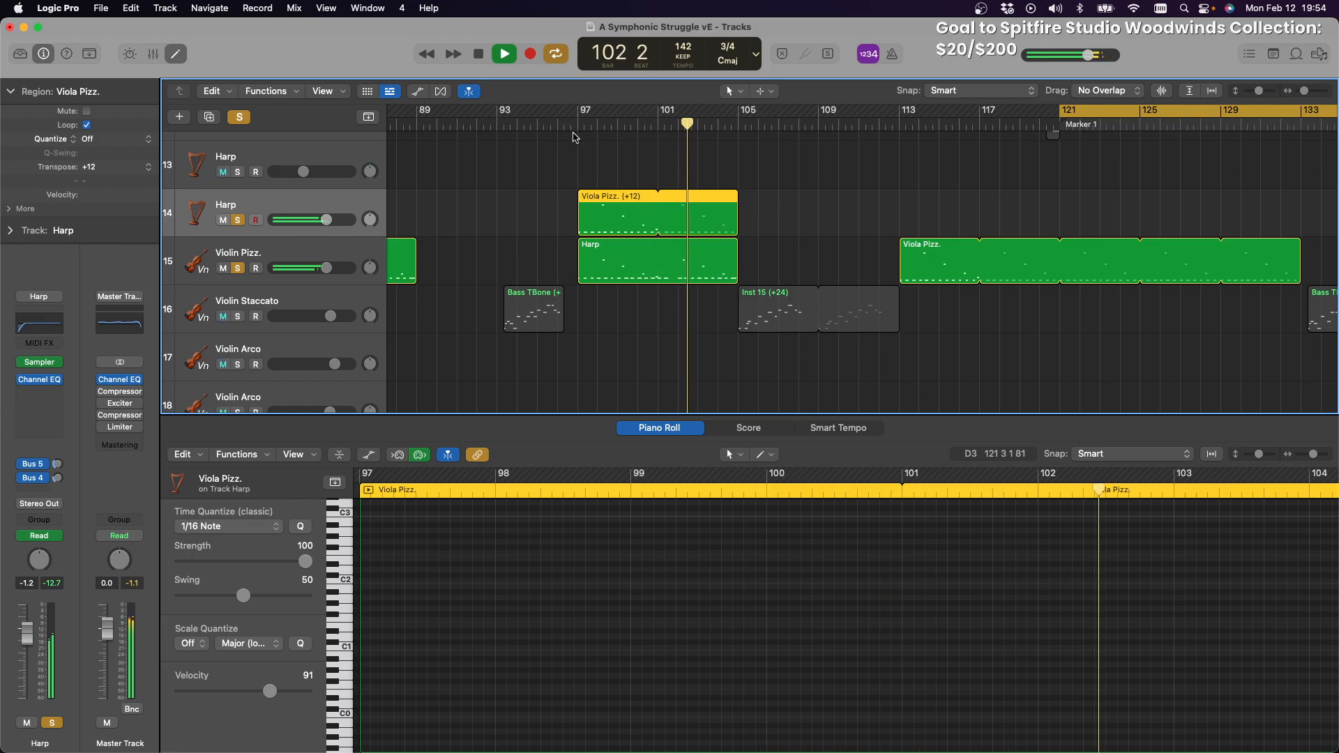
Solo the Viola Staccato track and play the soloed parts from bar 89
scroll(919, 248, down, 5)
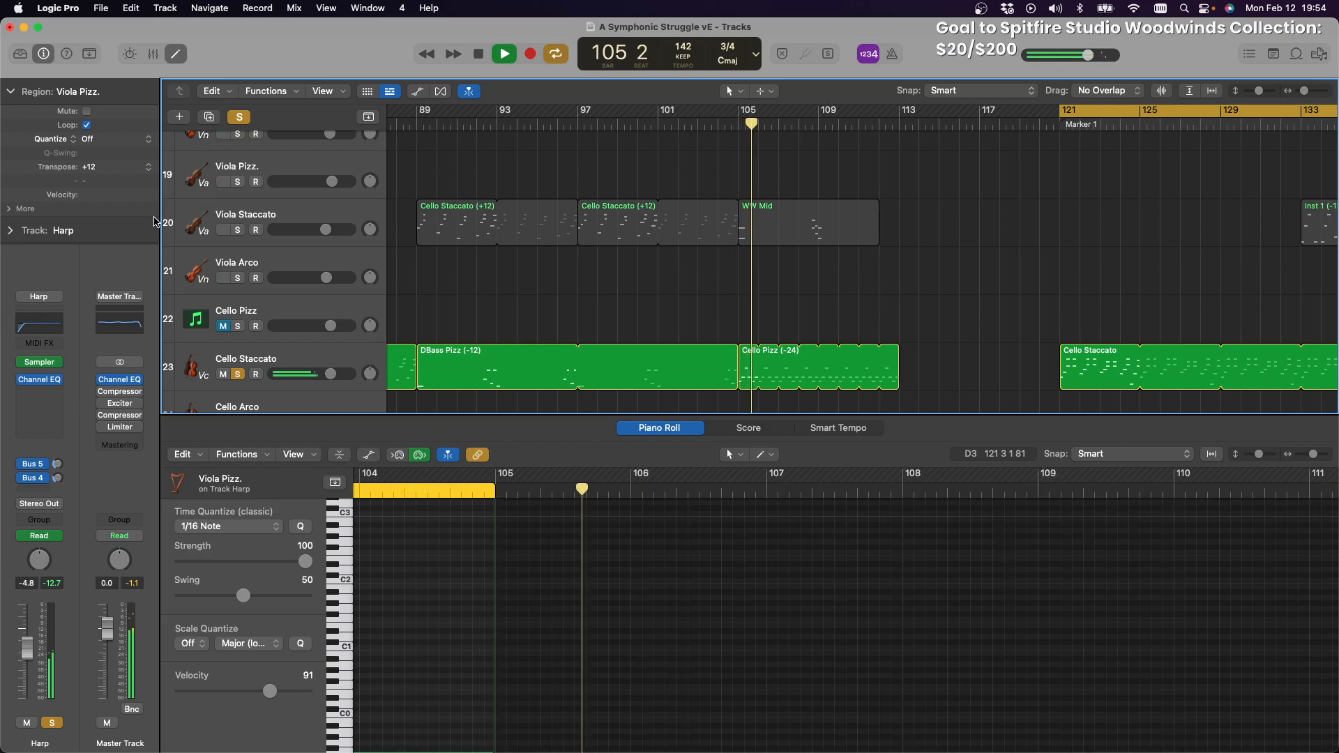
click(238, 230)
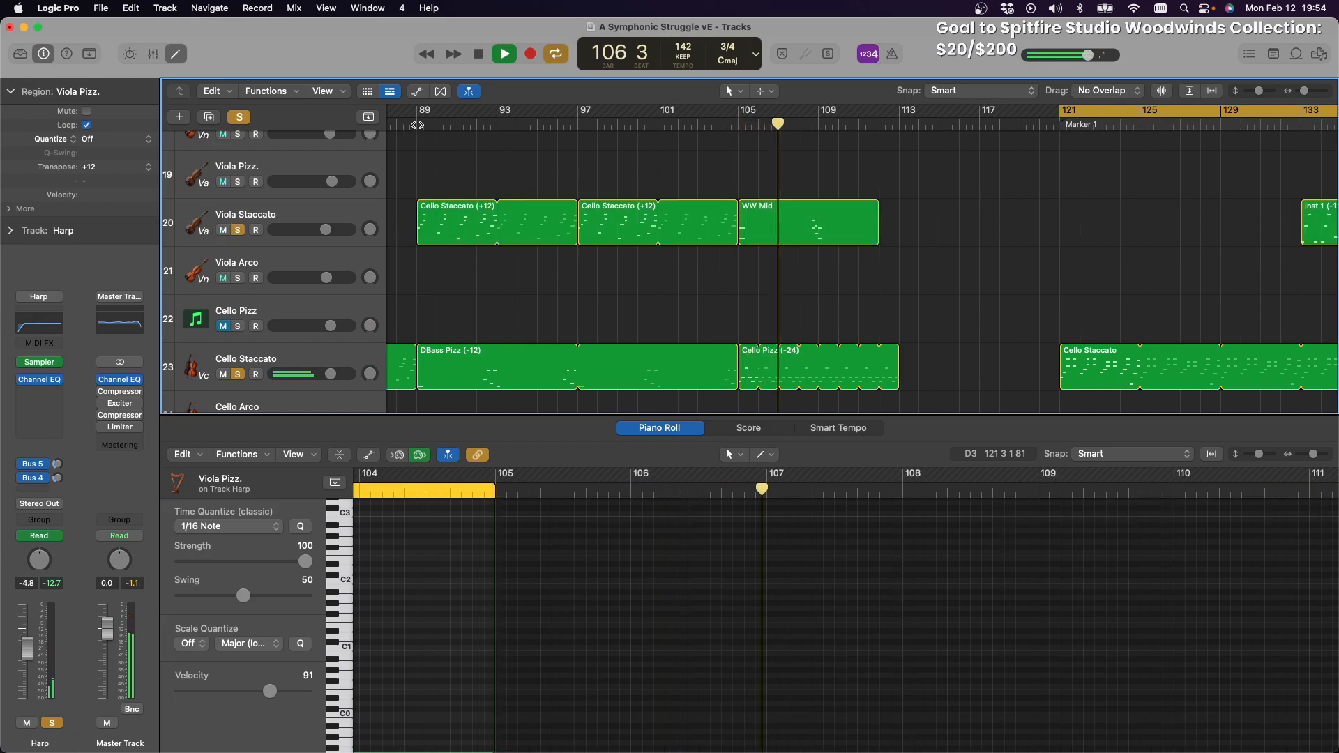
click(418, 128)
scroll(497, 200, up, 2)
scroll(496, 200, up, 5)
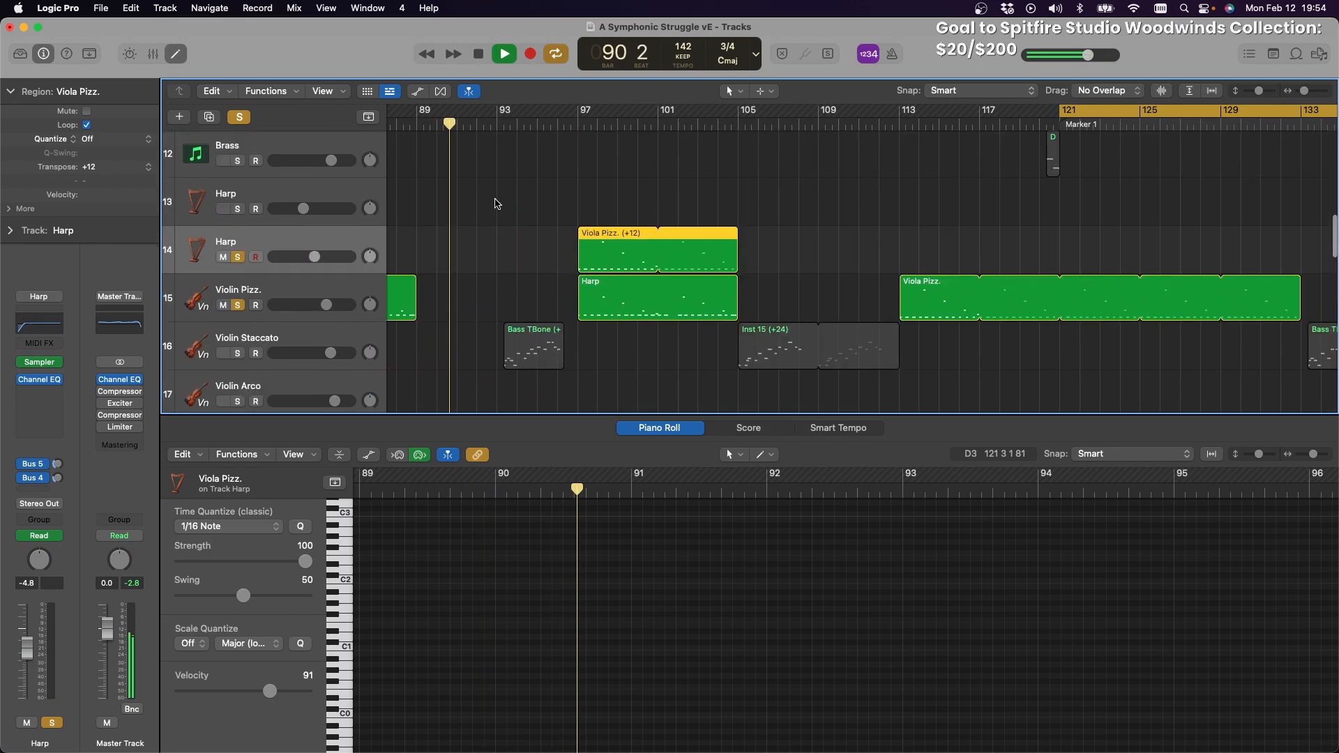
Clear all track solos and play the full arrangement from bar 97
click(238, 118)
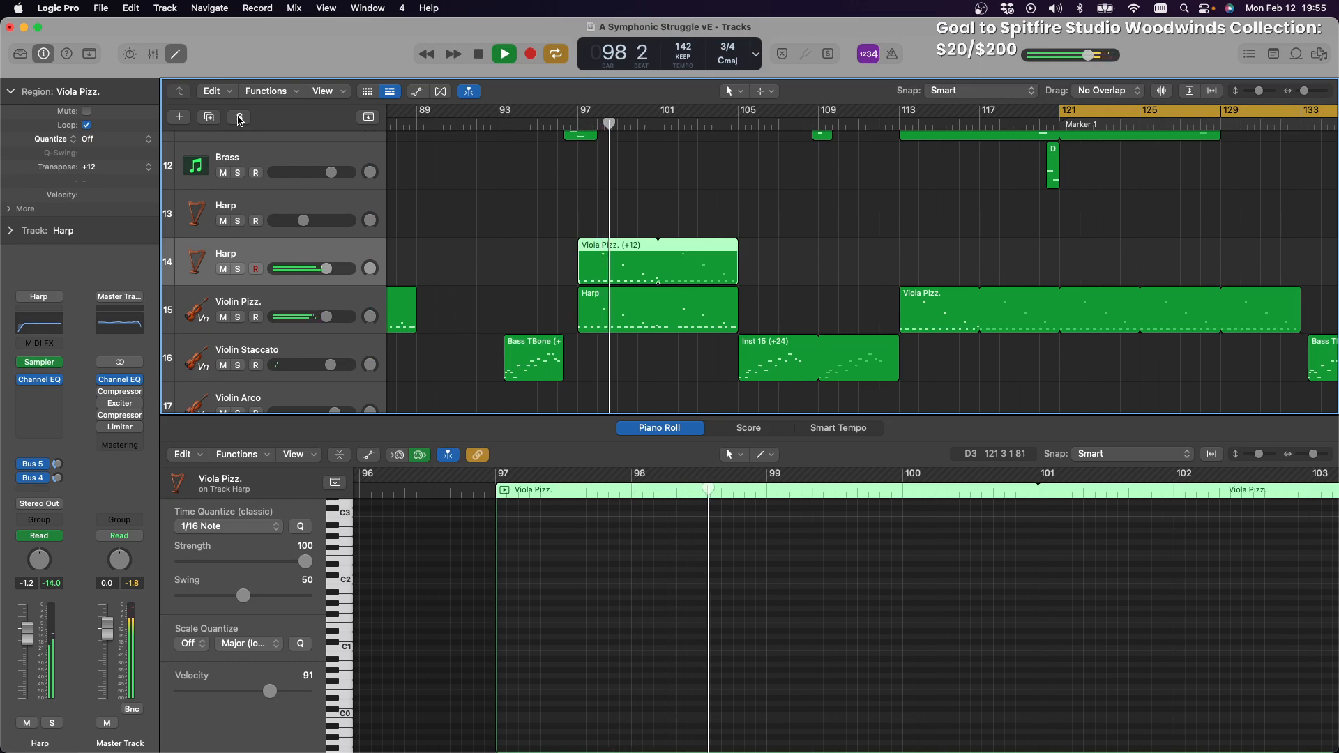
key(space)
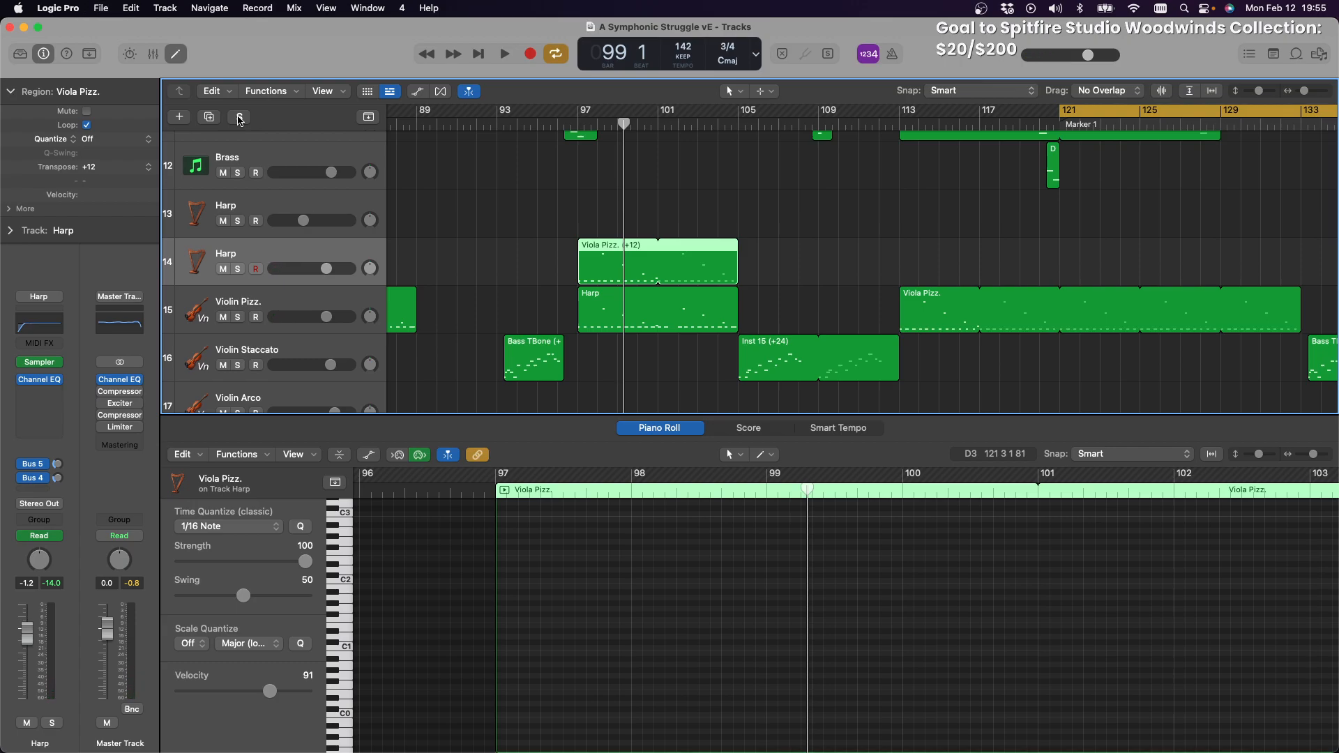
key(space)
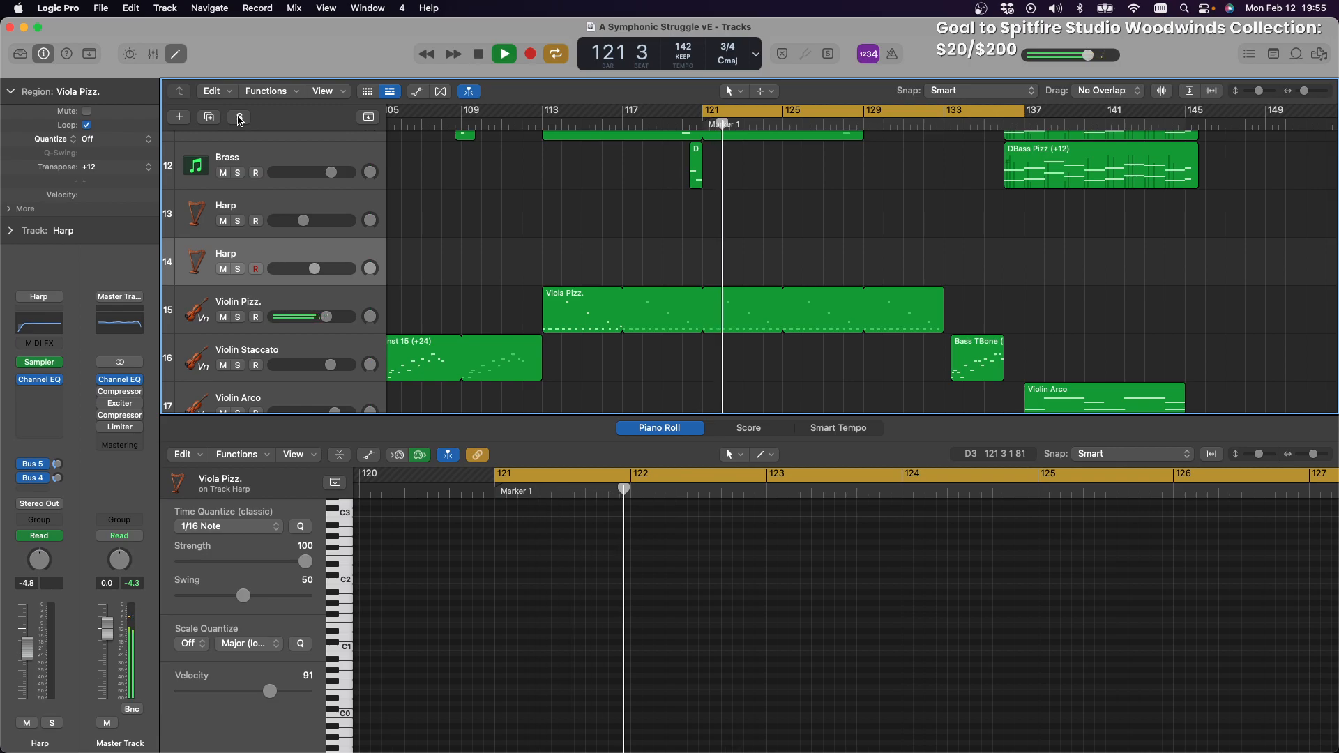
scroll(663, 194, left, 10)
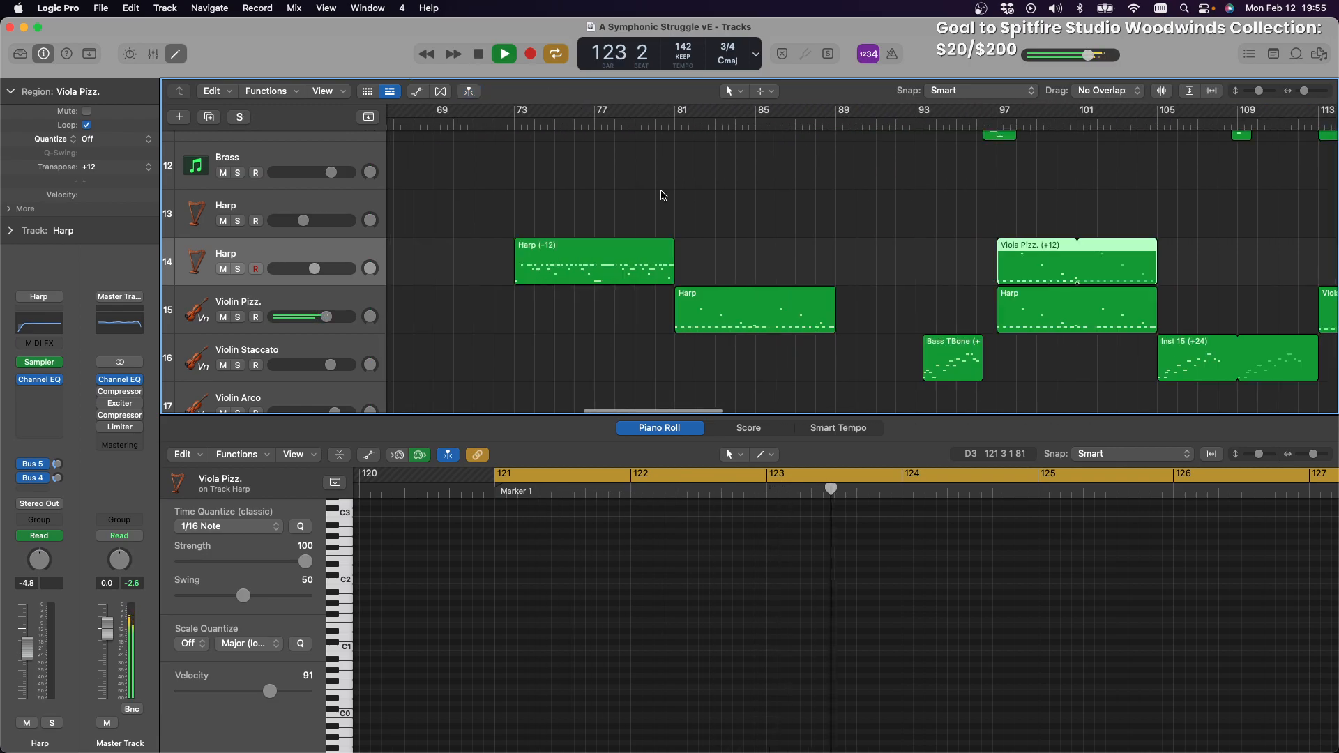
click(1000, 119)
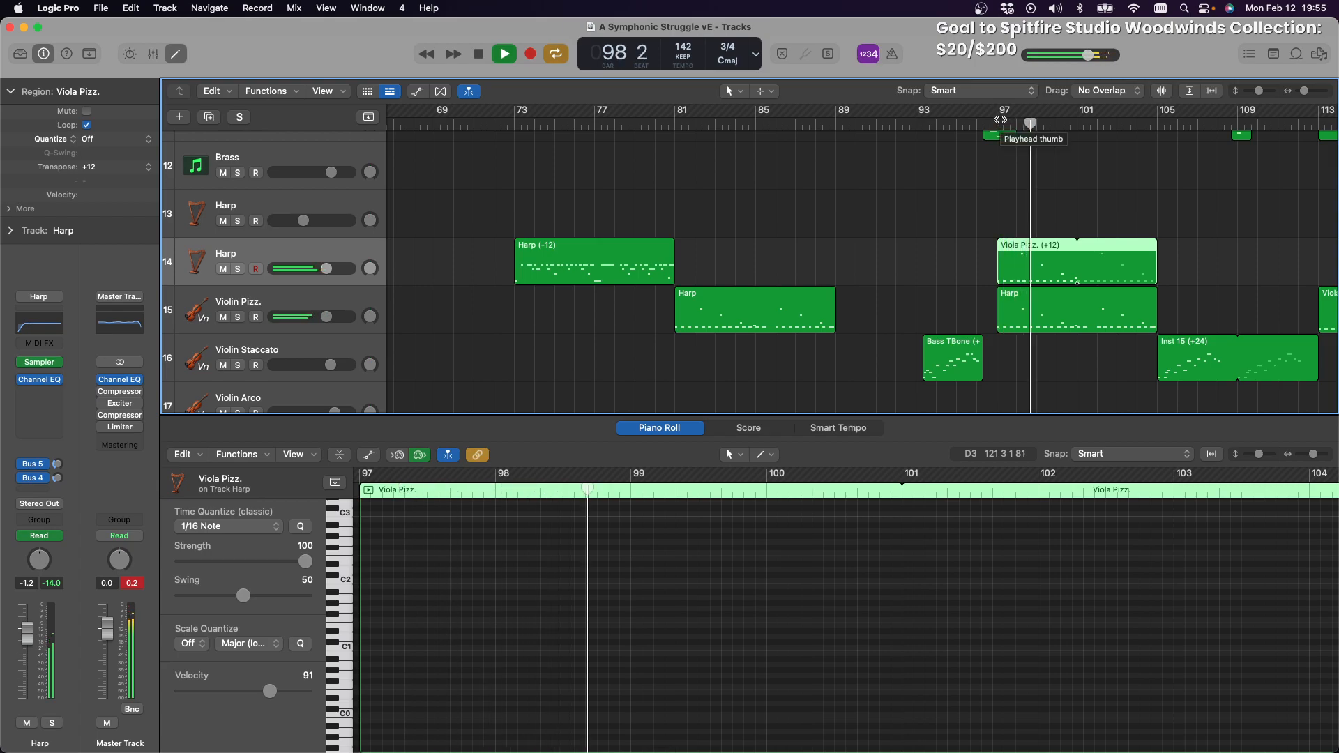
scroll(1056, 191, right, 5)
scroll(1056, 191, up, 5)
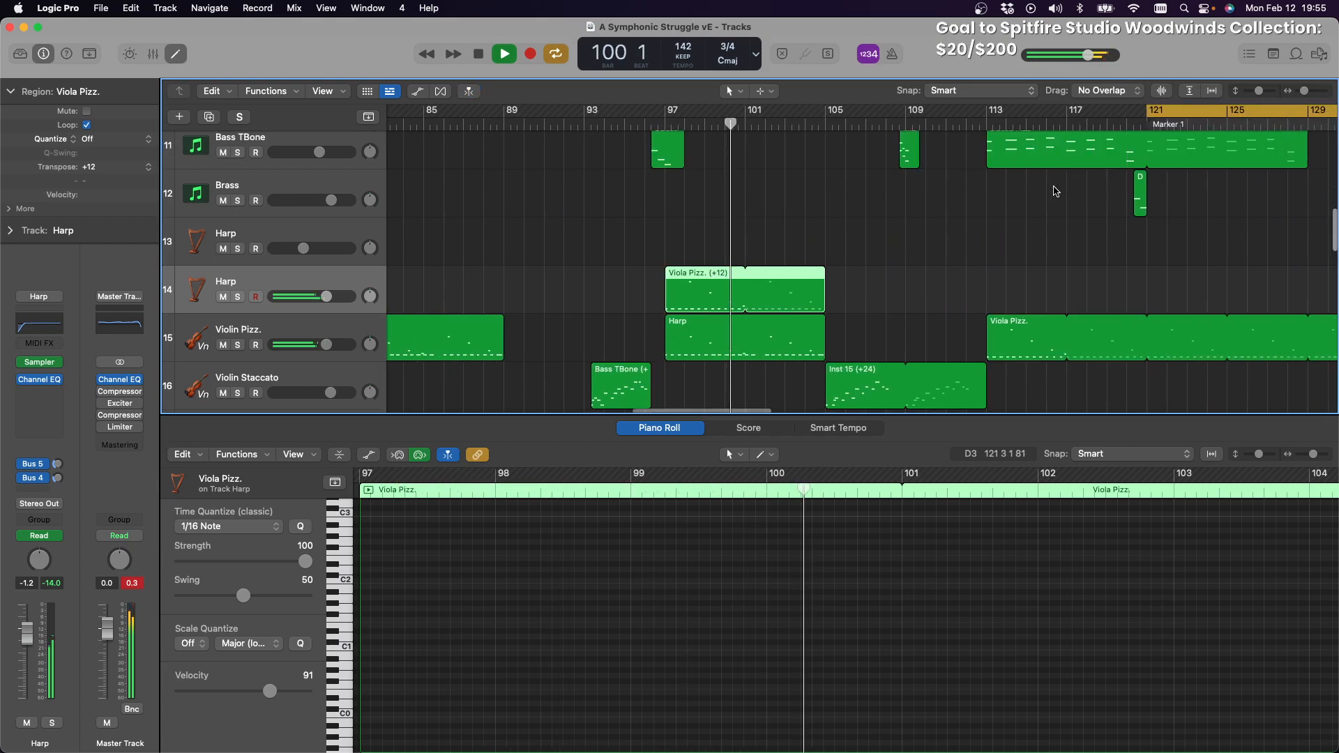
scroll(1056, 192, down, 6)
scroll(1056, 191, down, 1)
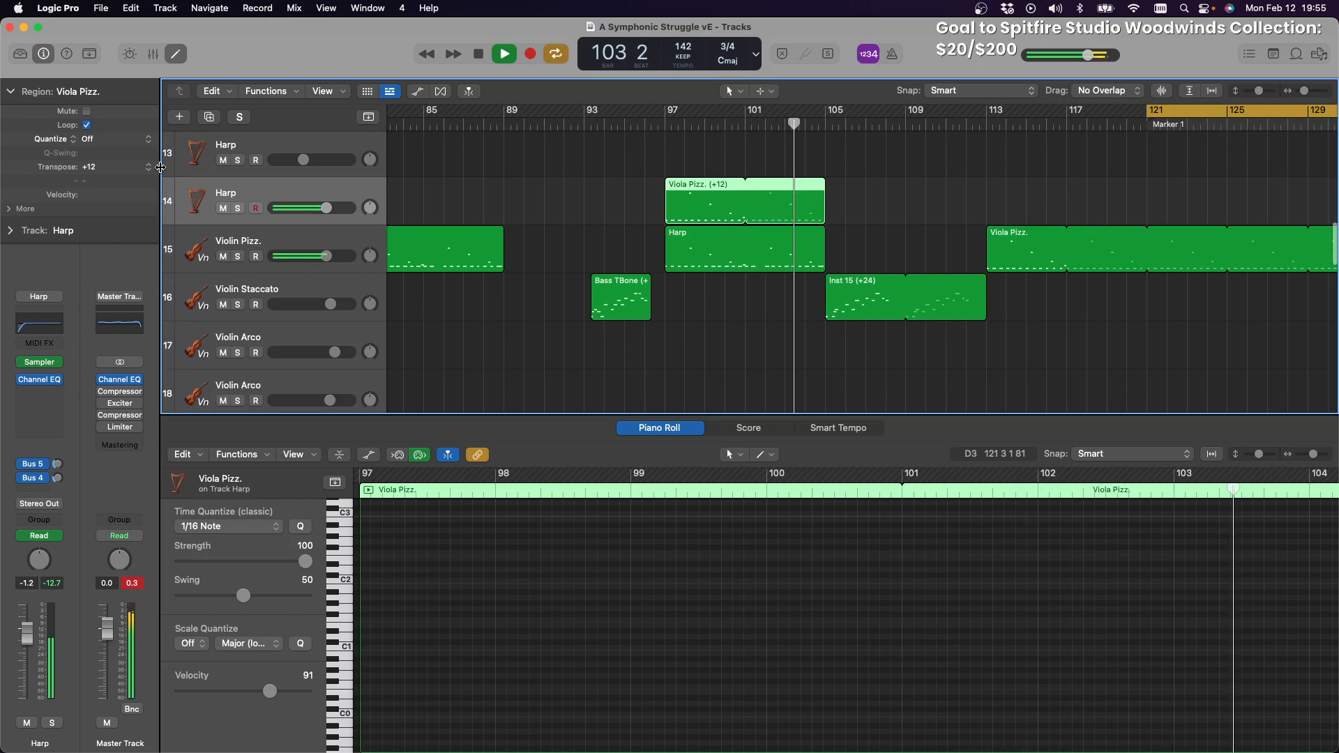
Set the Harp track's Viola Pizz. region transposition to 0 and move the region to the Violin Staccato track at bar 97
click(148, 168)
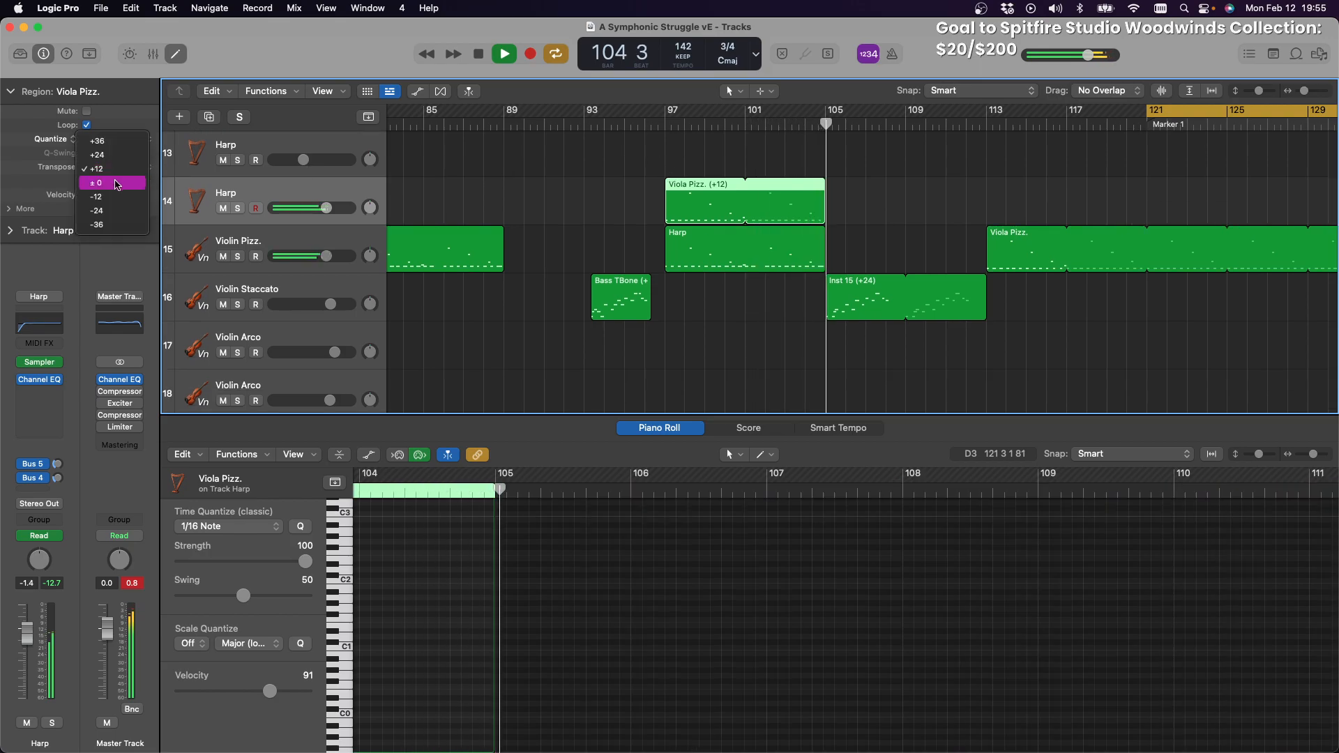
click(104, 182)
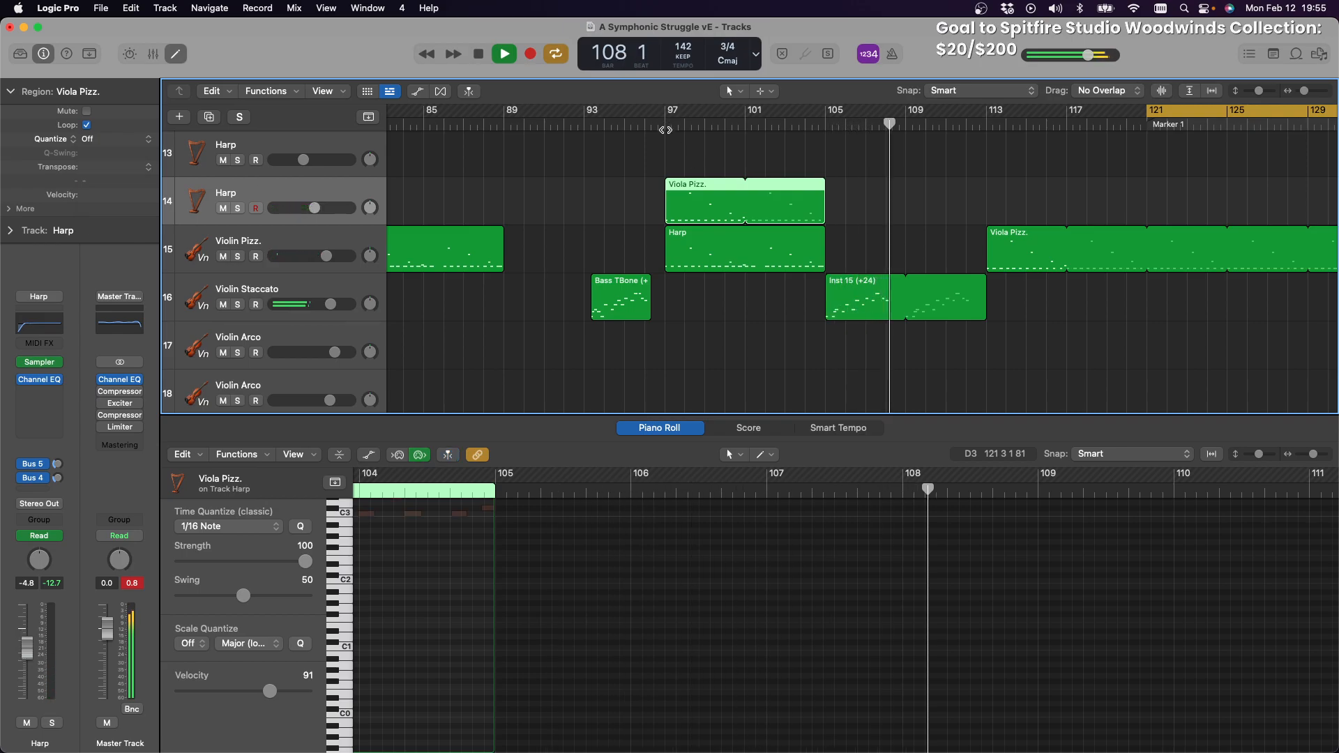
drag(700, 194, 687, 290)
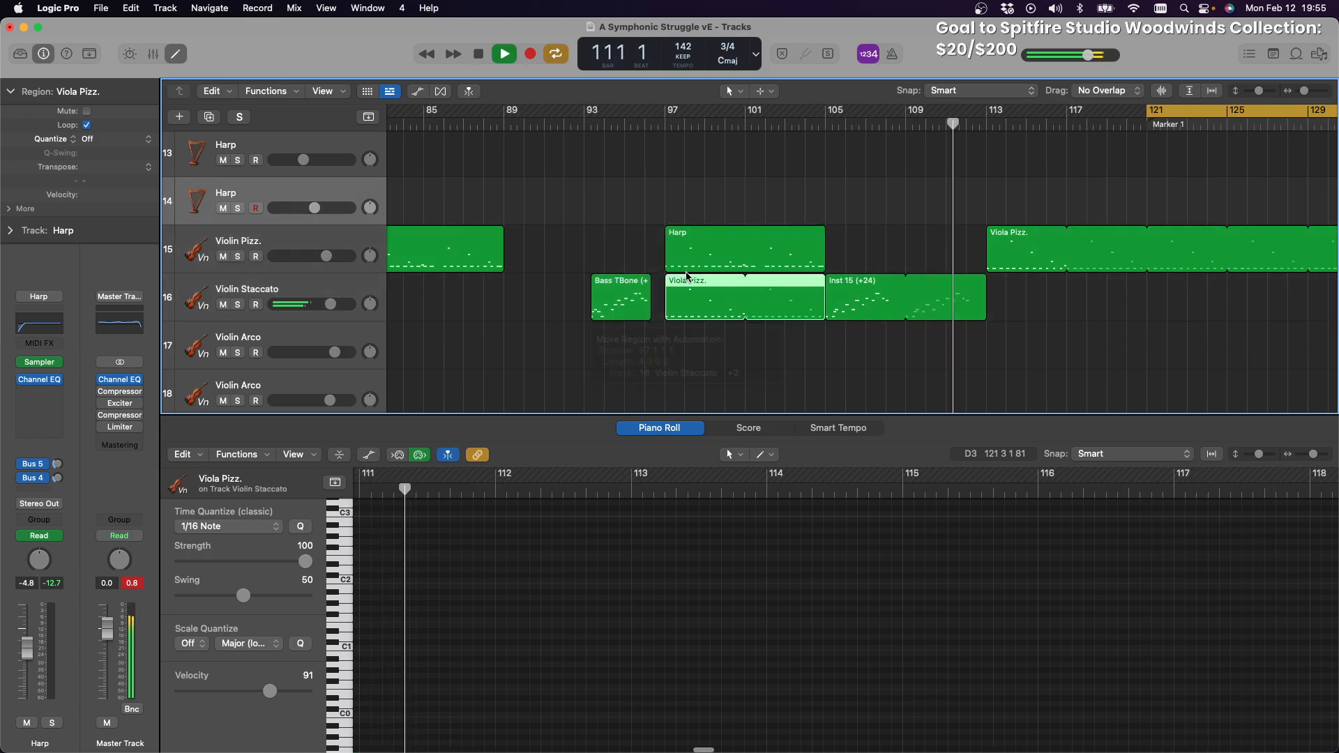
Audition the arrangement from bar 97 and swap the Harp and Viola Pizz. regions between the Violin Pizz. and Violin Staccato tracks
click(668, 127)
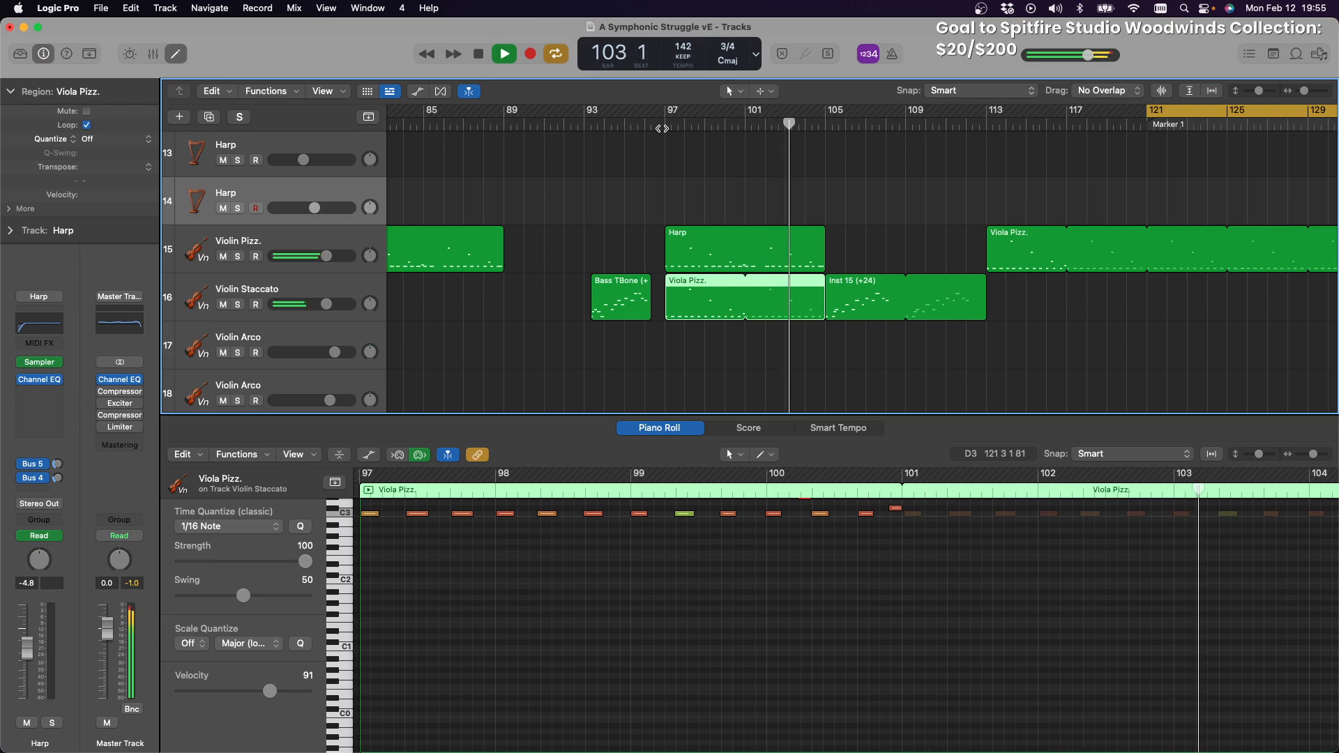
click(479, 54)
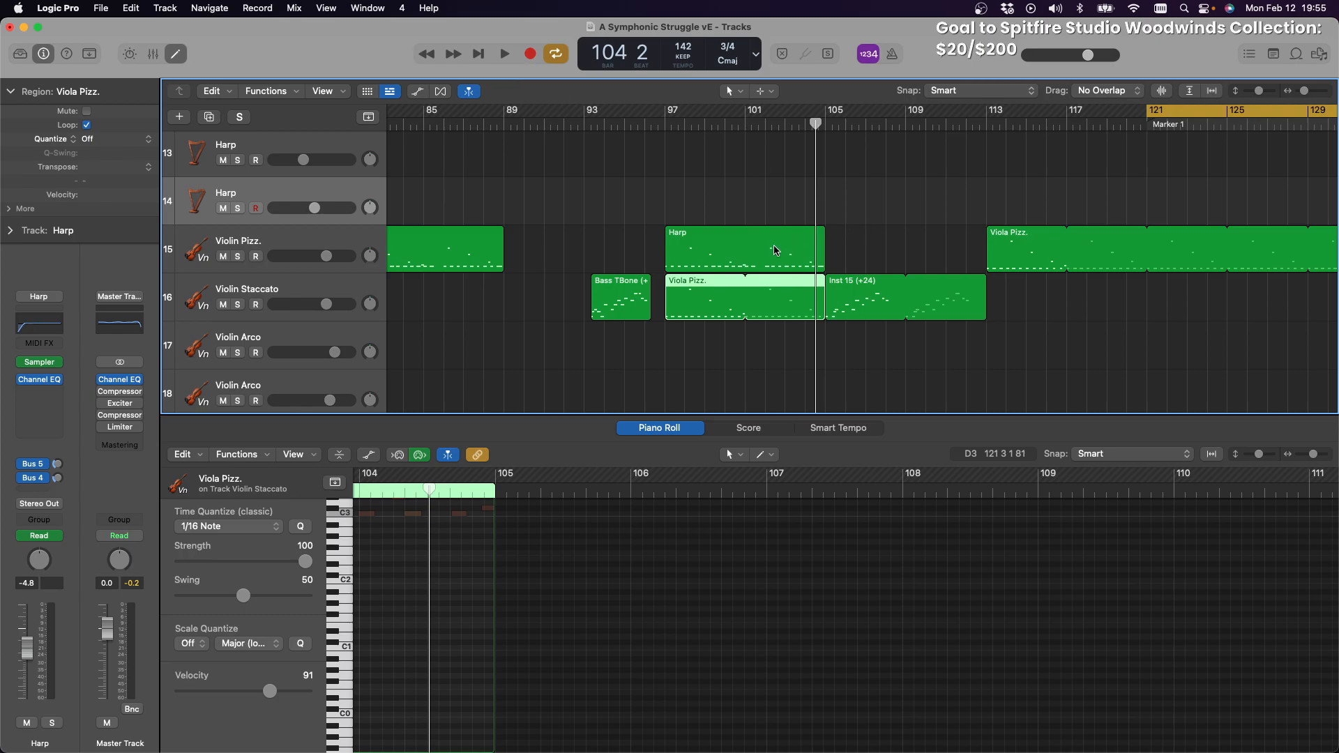
shift+click(726, 234)
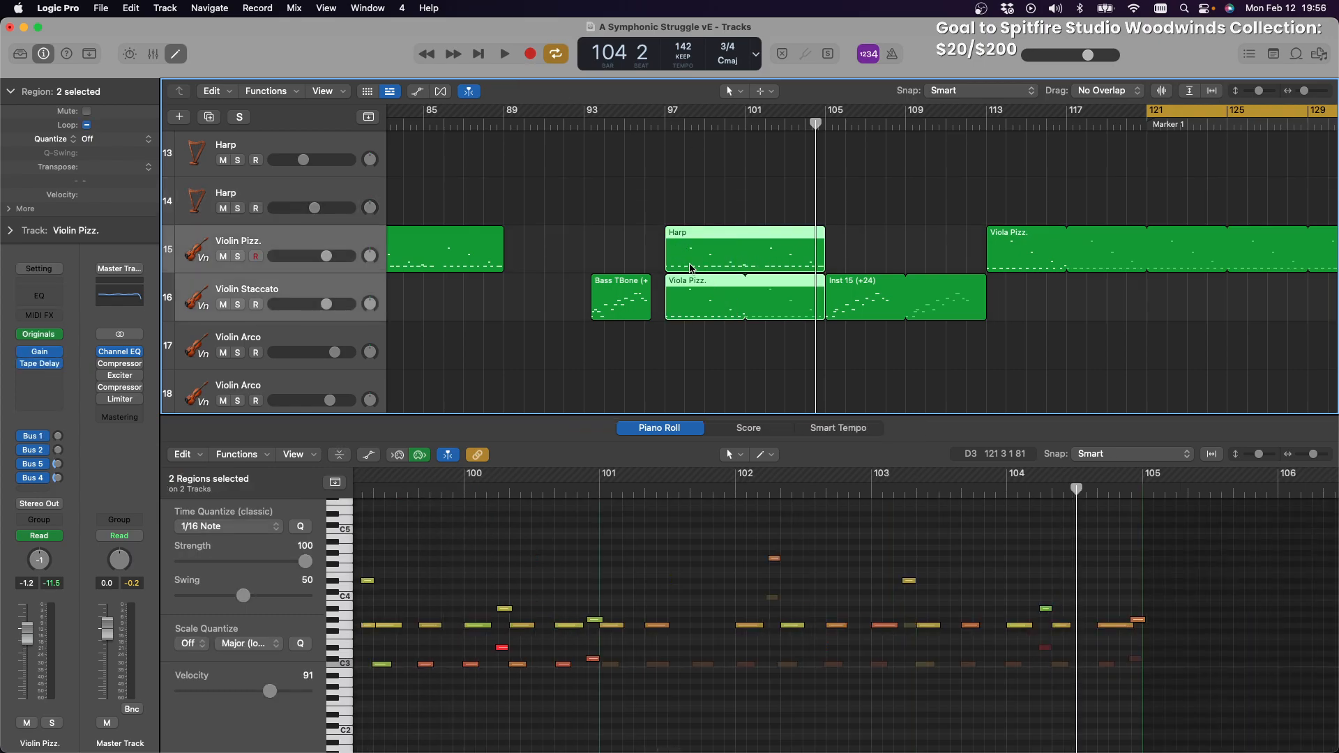
mouse_move(687, 284)
mouse_down()
mouse_move(694, 195)
mouse_move(696, 286)
mouse_up()
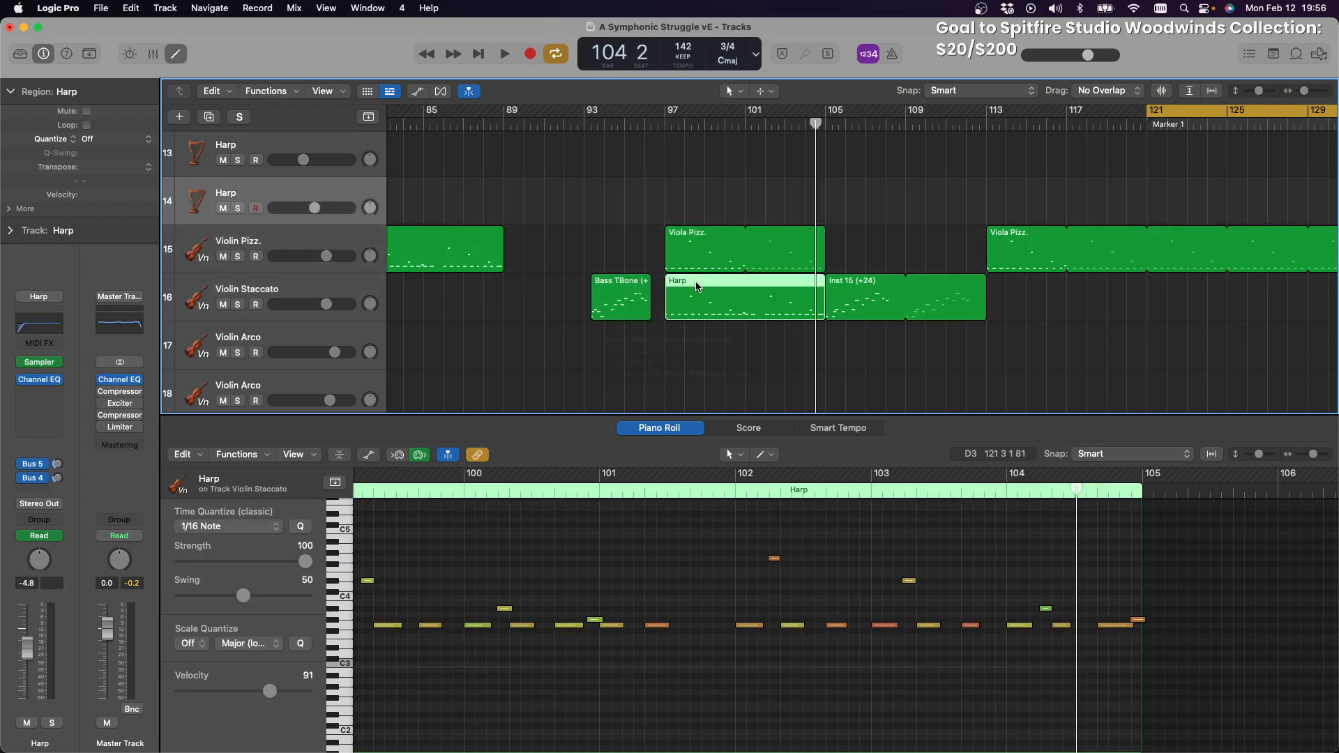
Play the full arrangement from bar 97 to hear the swapped violin parts
click(665, 124)
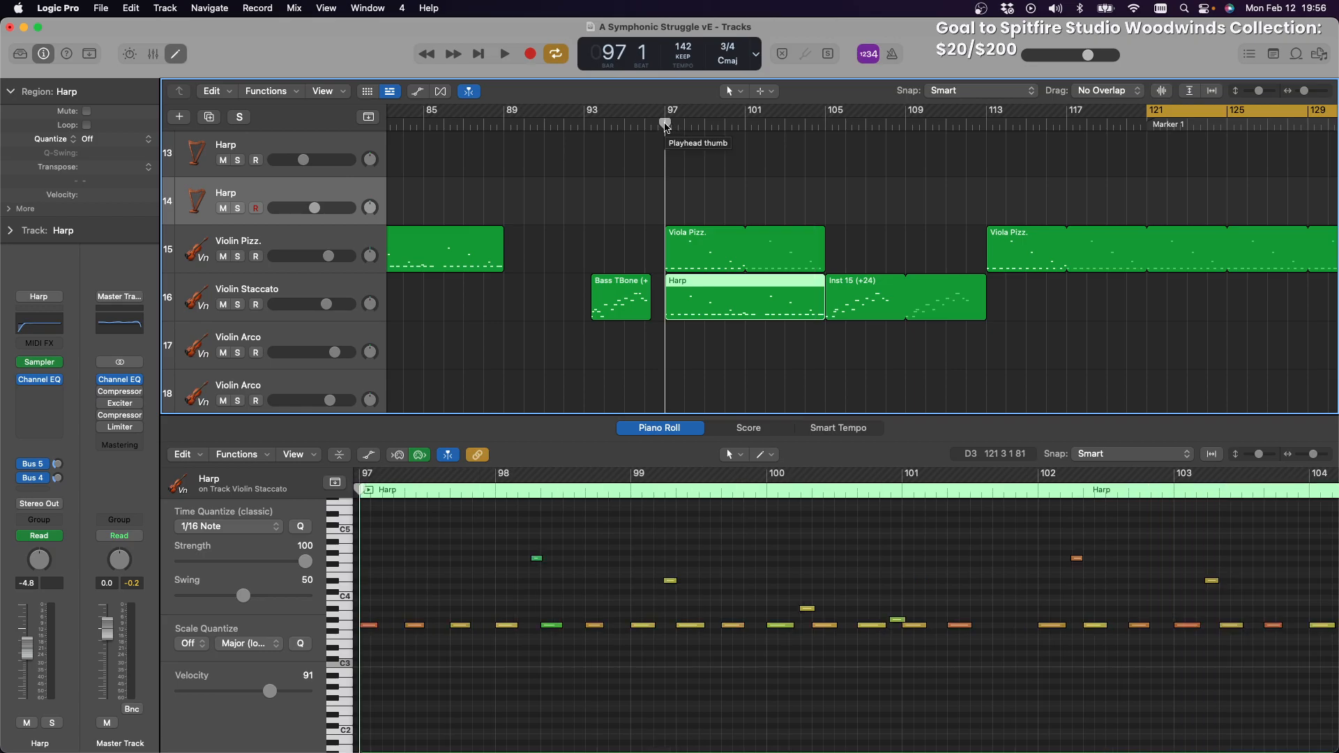
key(space)
scroll(821, 165, left, 8)
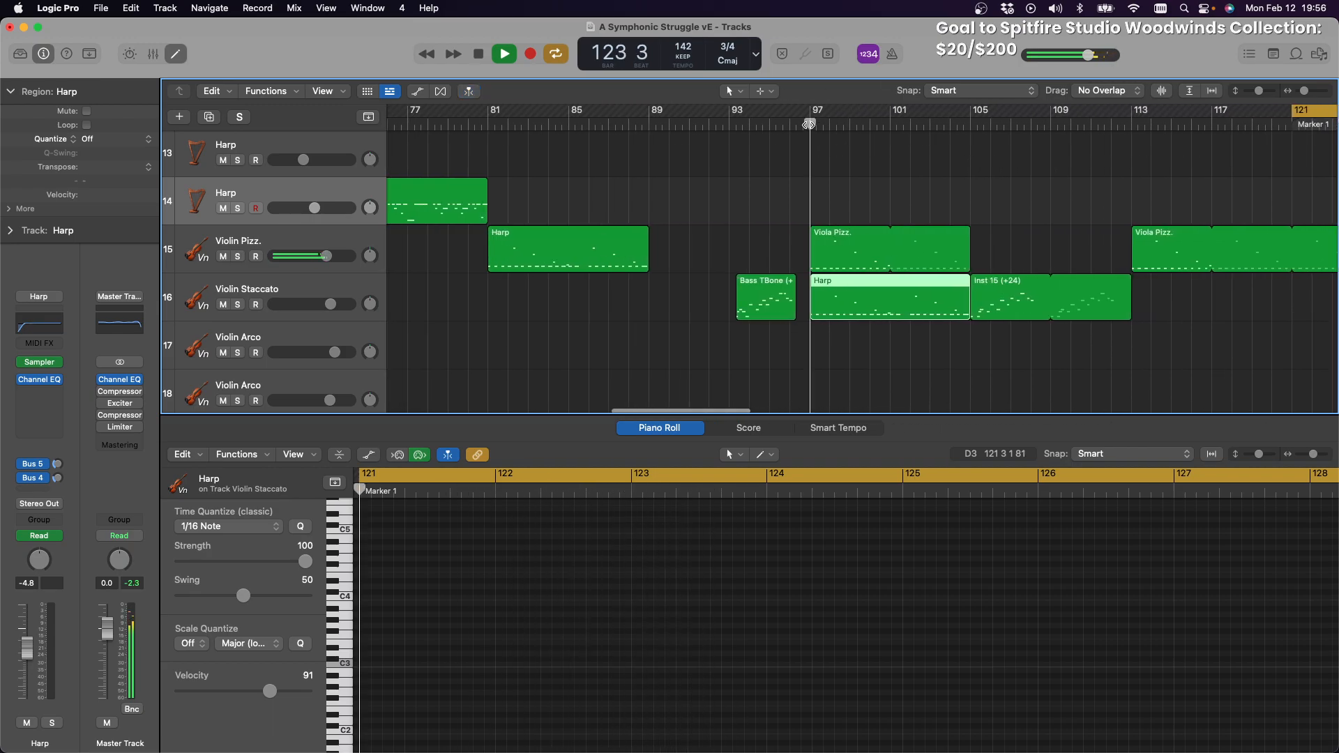
click(809, 124)
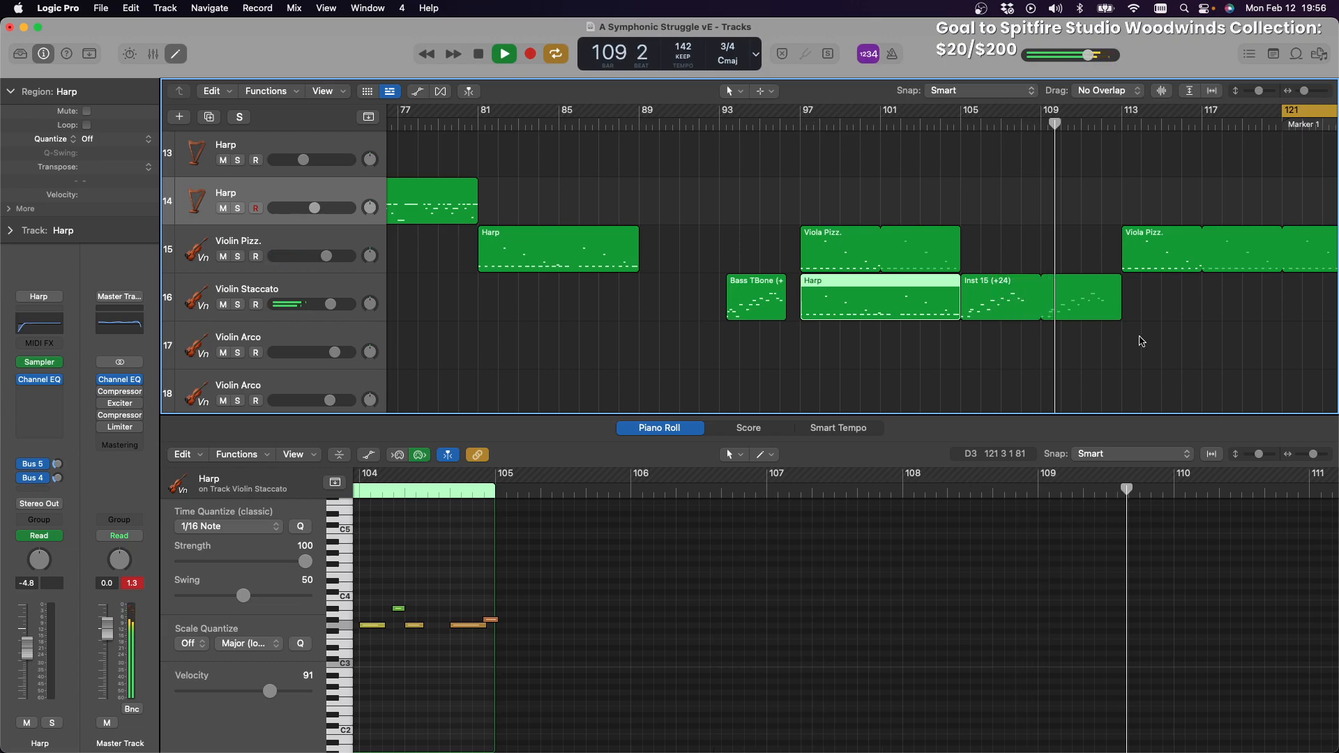
Move the two muted Brass regions on the upper Trumpets track so they start at bars 129 and 137
scroll(984, 279, right, 5)
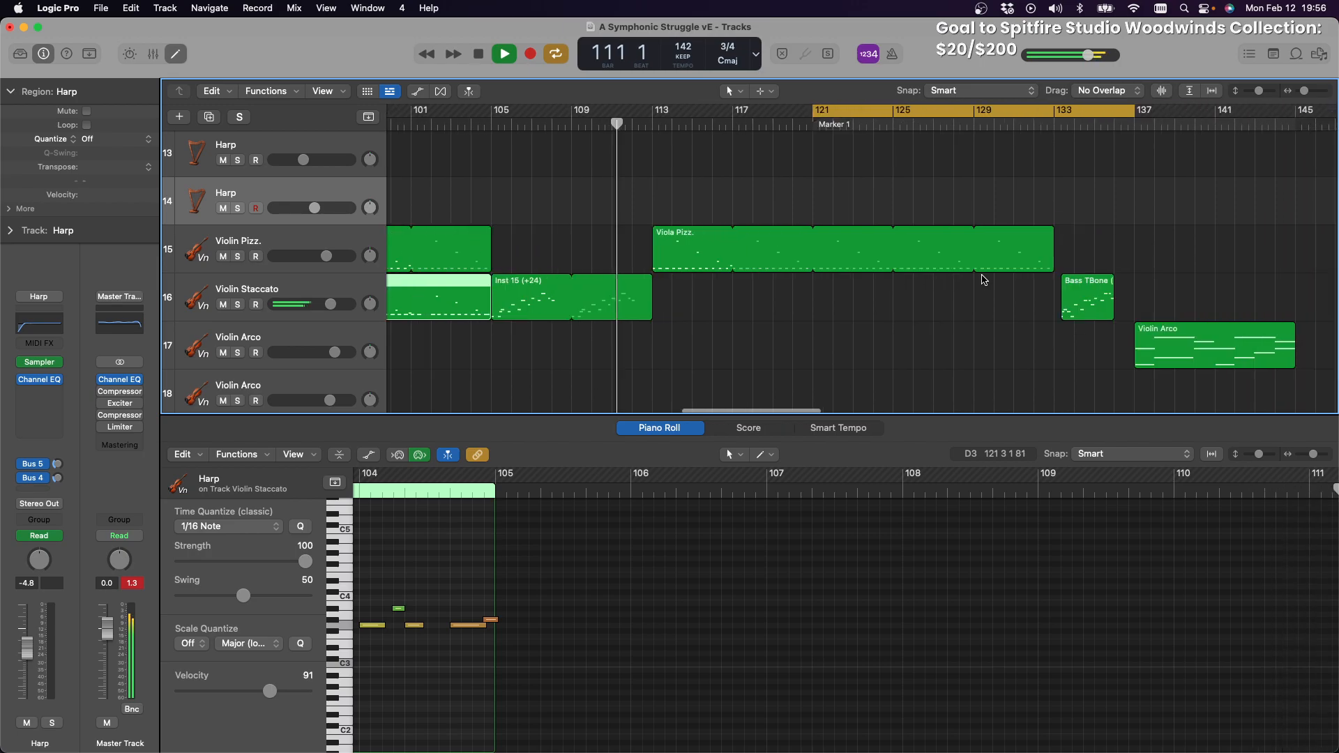
scroll(983, 280, up, 2)
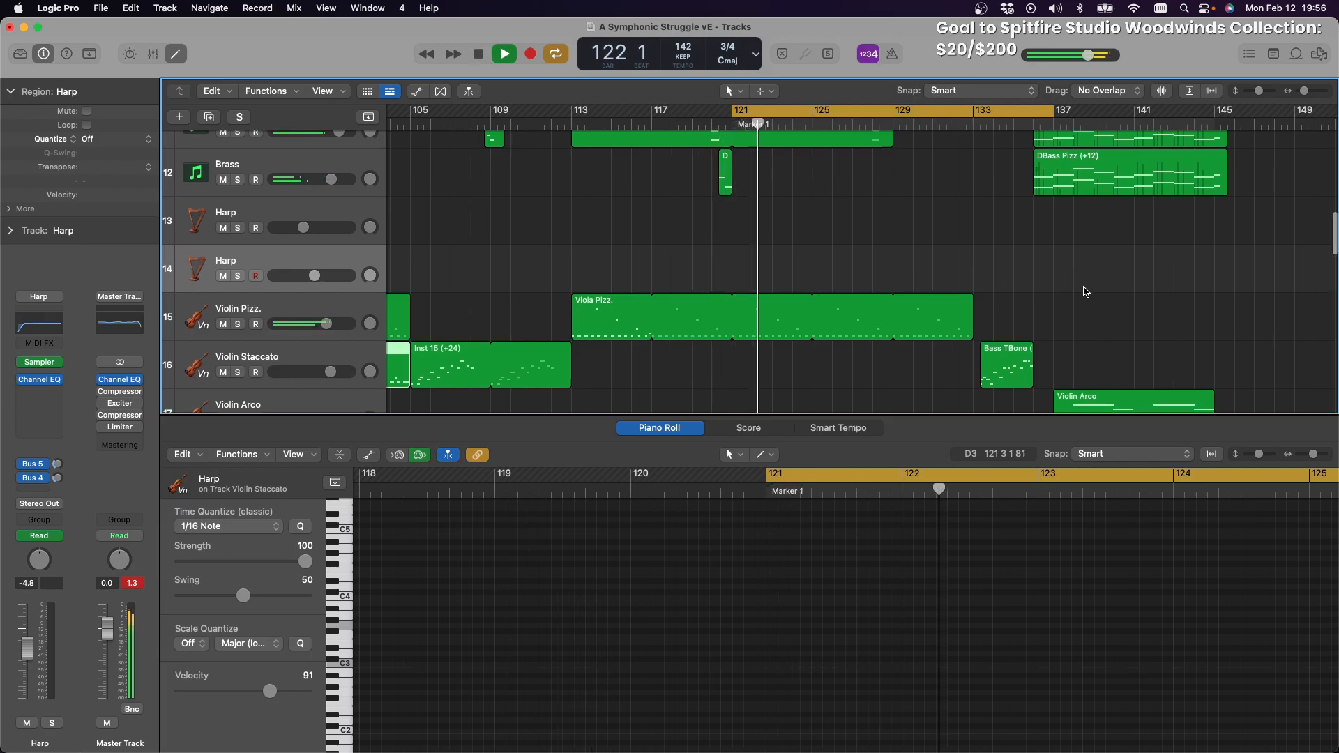
scroll(1083, 291, up, 4)
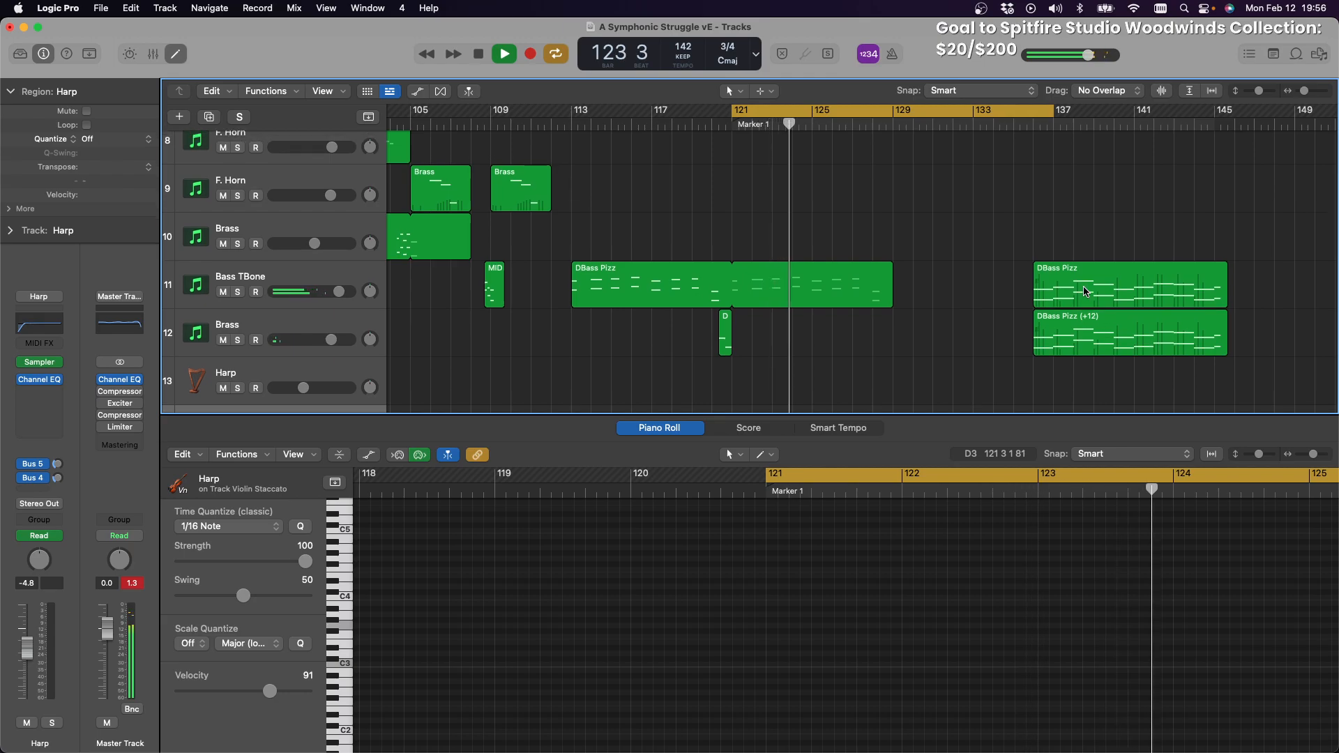
scroll(1084, 291, up, 8)
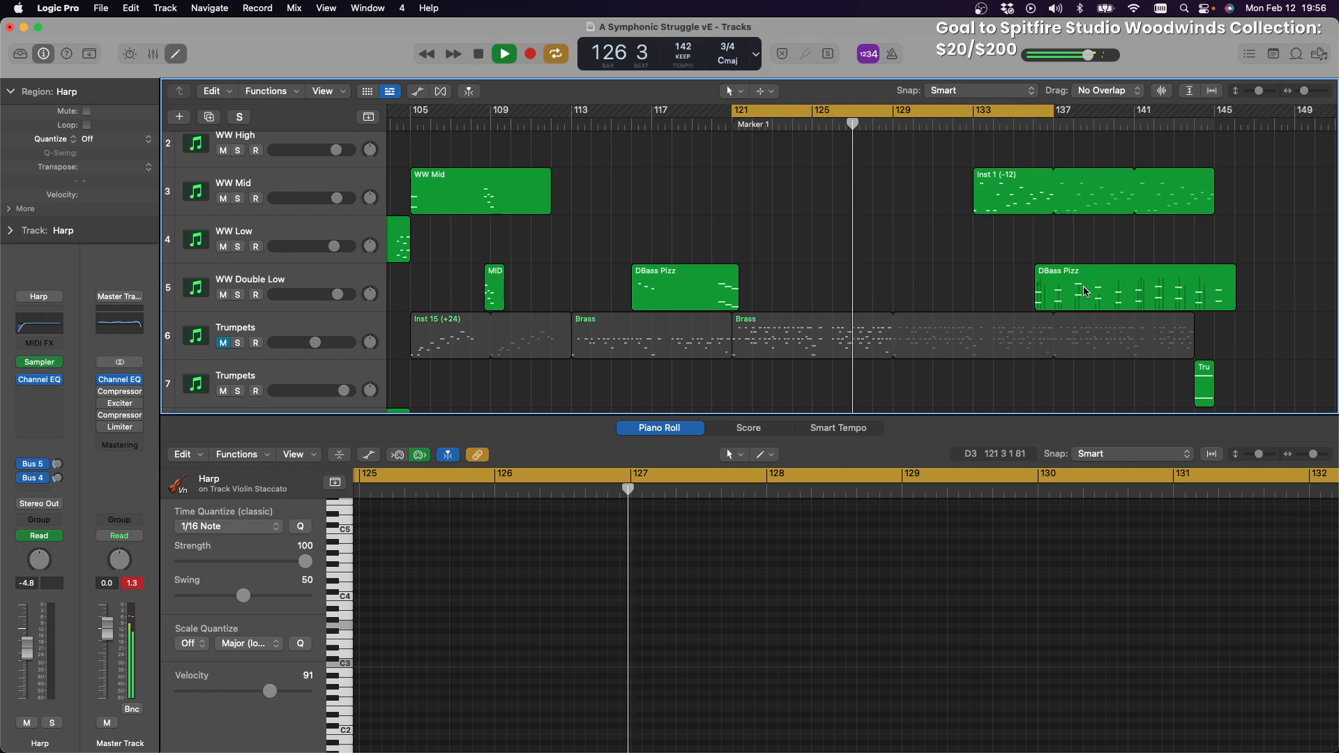
scroll(1086, 292, down, 3)
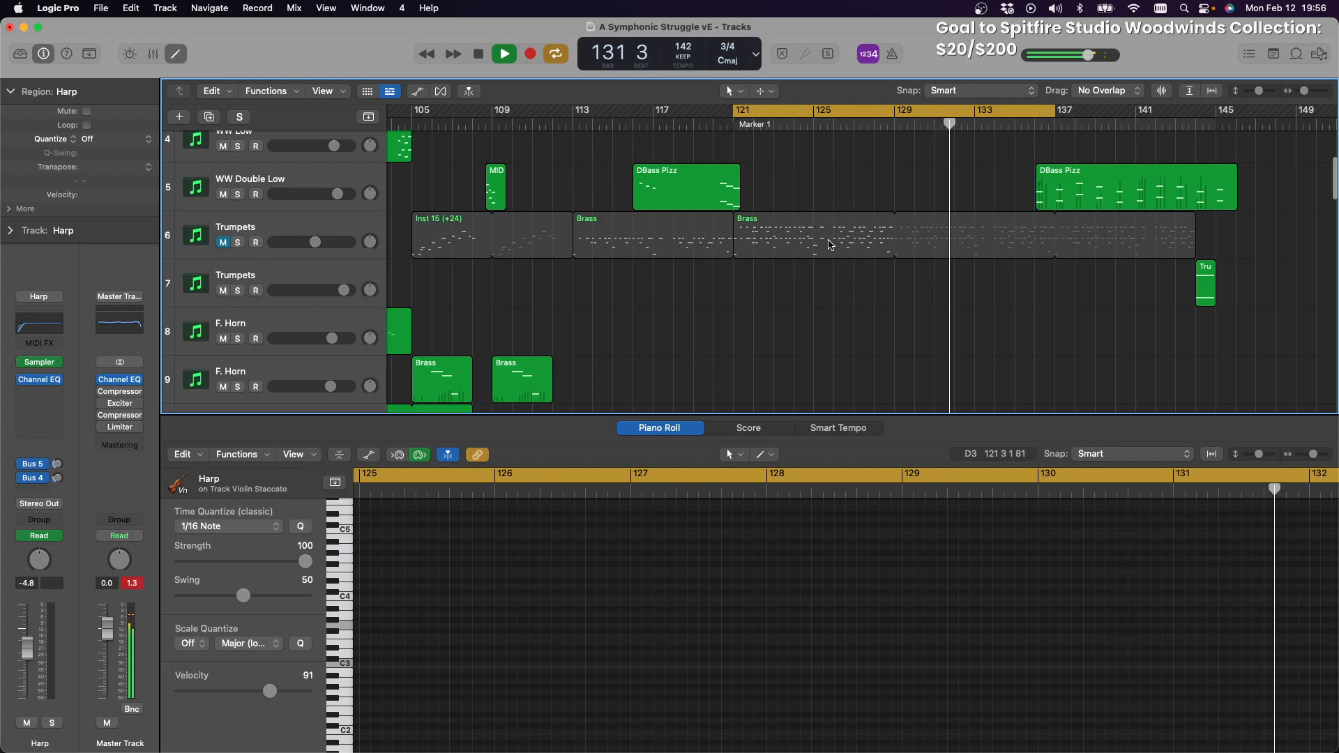
drag(640, 280, 818, 241)
click(617, 225)
drag(616, 225, 762, 234)
scroll(775, 251, right, 5)
scroll(786, 265, right, 1)
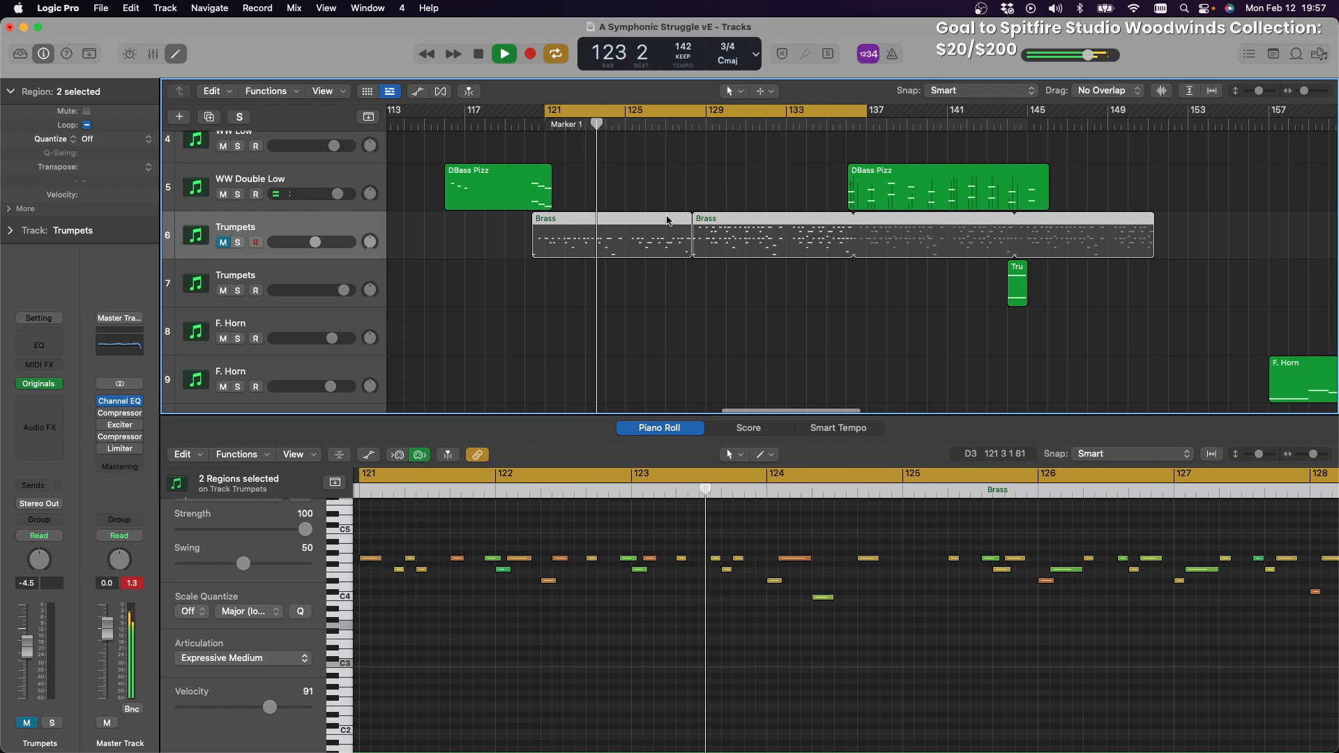
scroll(768, 251, left, 1)
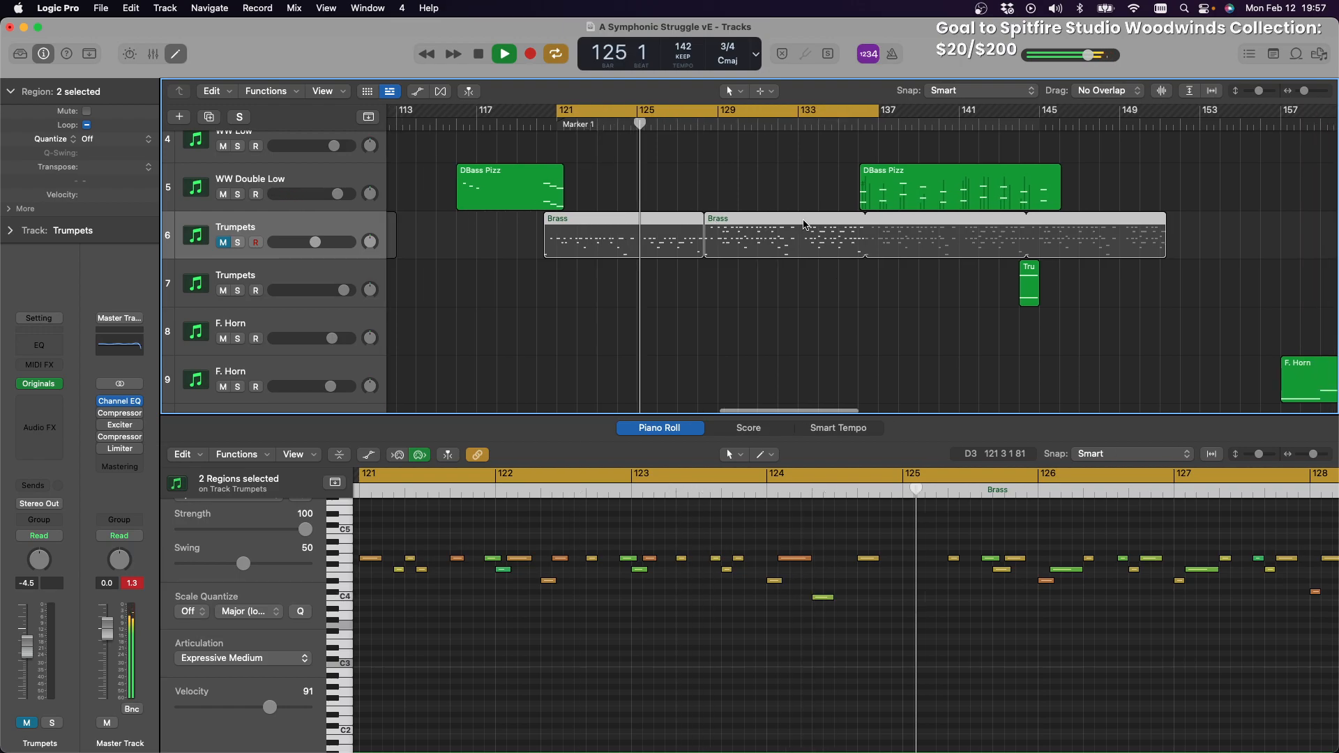
drag(690, 214, 818, 241)
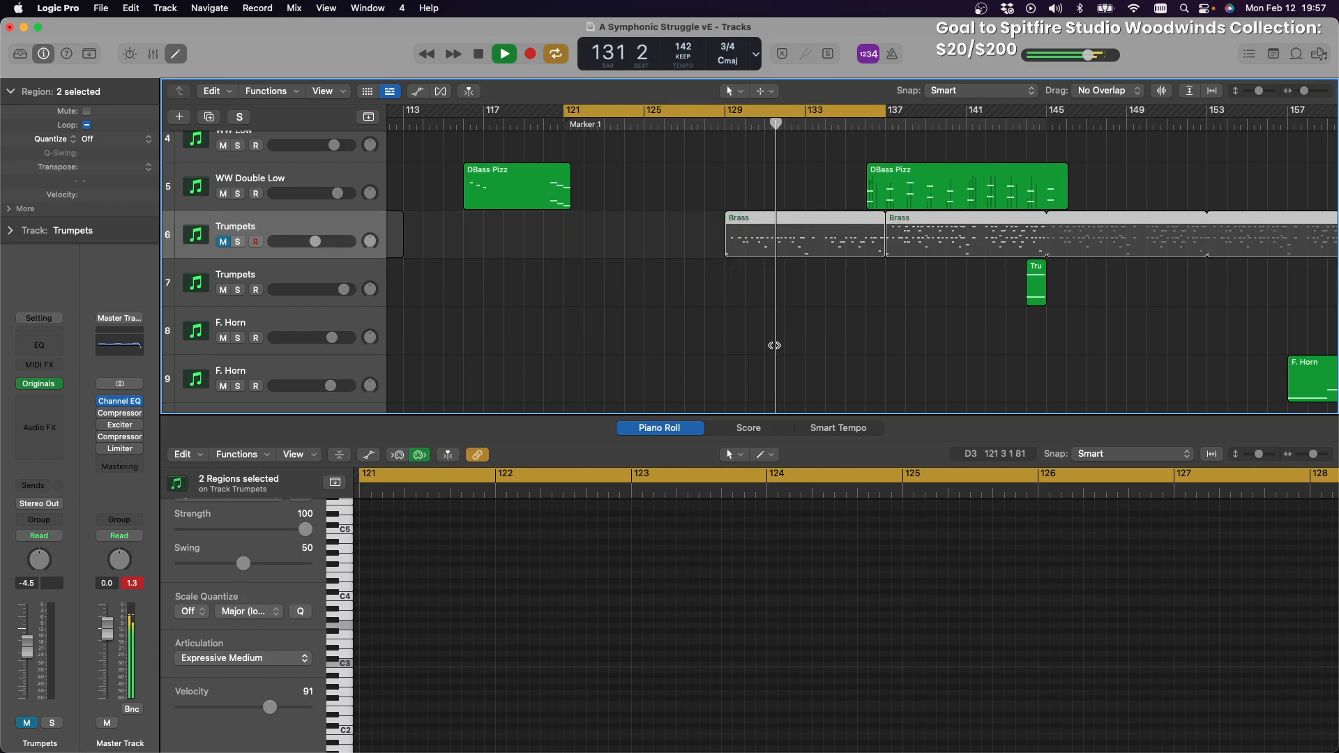
Move the DBass Pizz regions at bar 136 on the Bass TBone, Brass and WW Double Low tracks together to bar 151
scroll(801, 330, right, 5)
scroll(806, 328, down, 4)
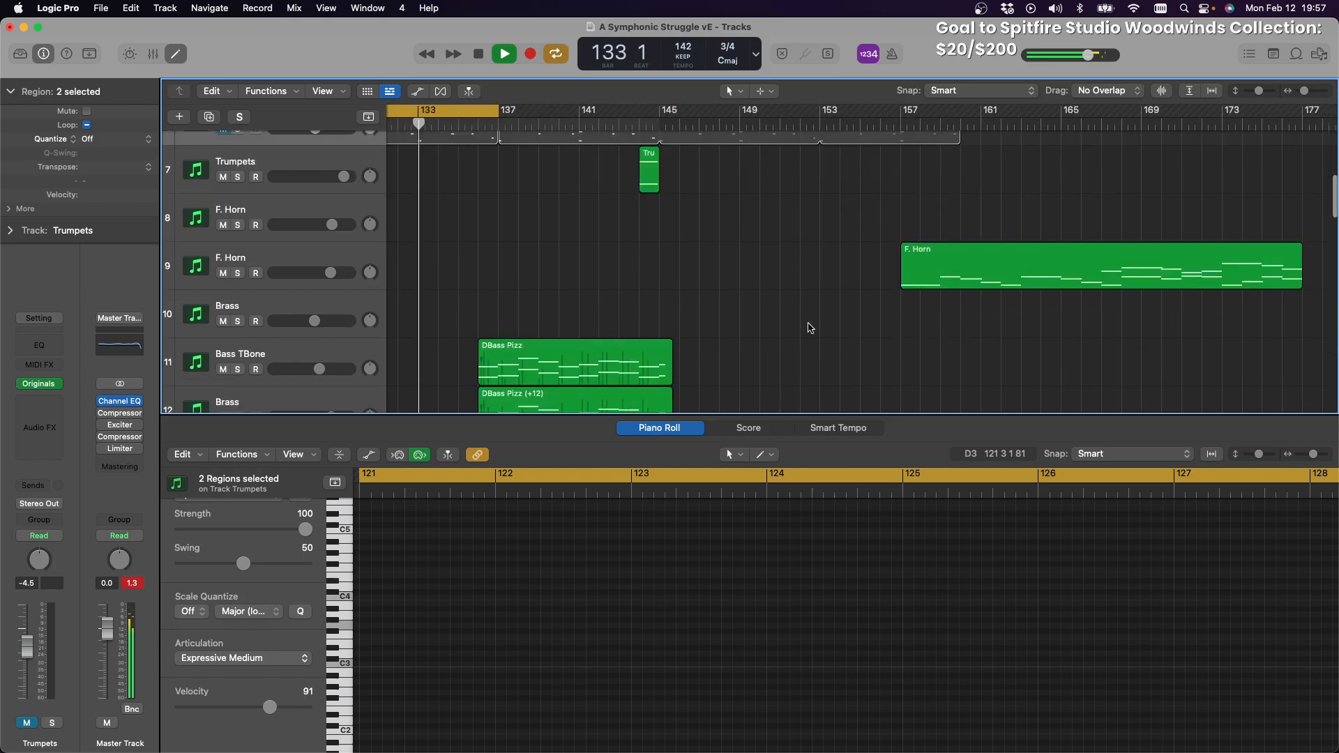
scroll(810, 328, down, 3)
scroll(809, 328, up, 7)
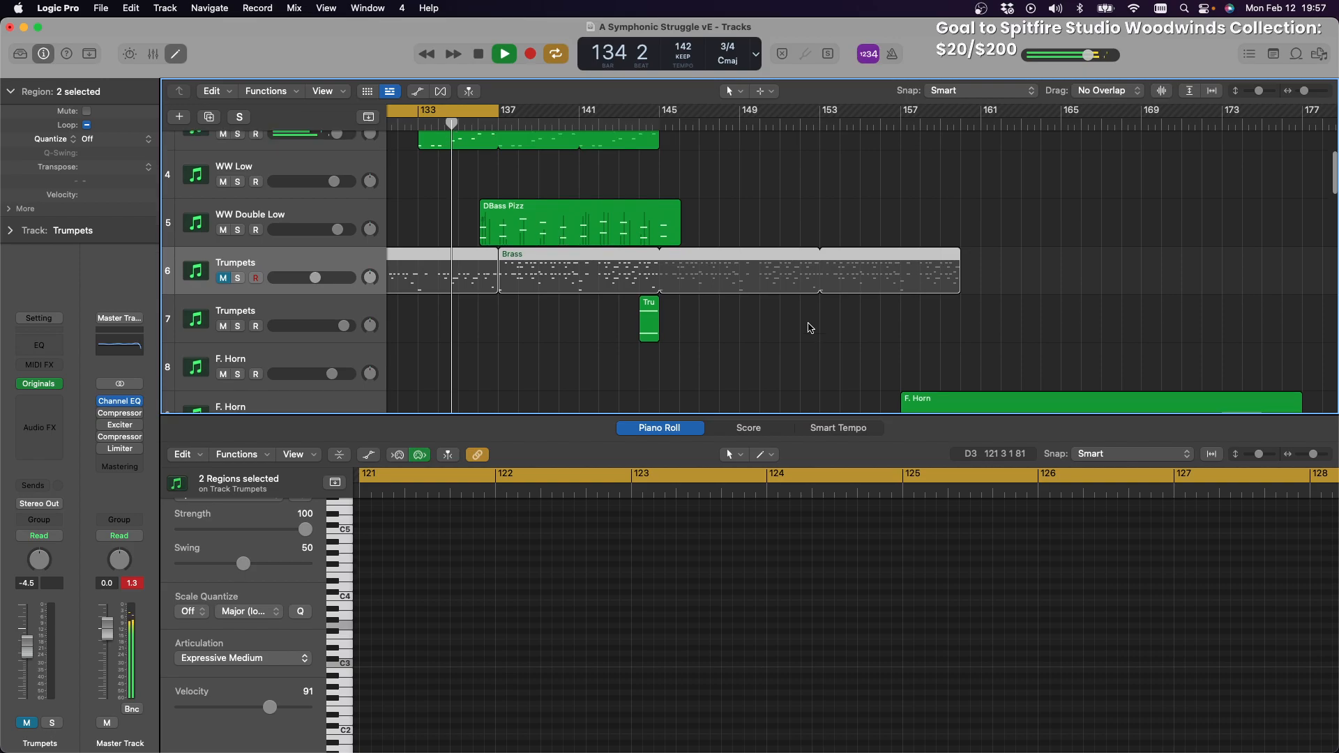
scroll(810, 328, left, 3)
scroll(733, 232, down, 8)
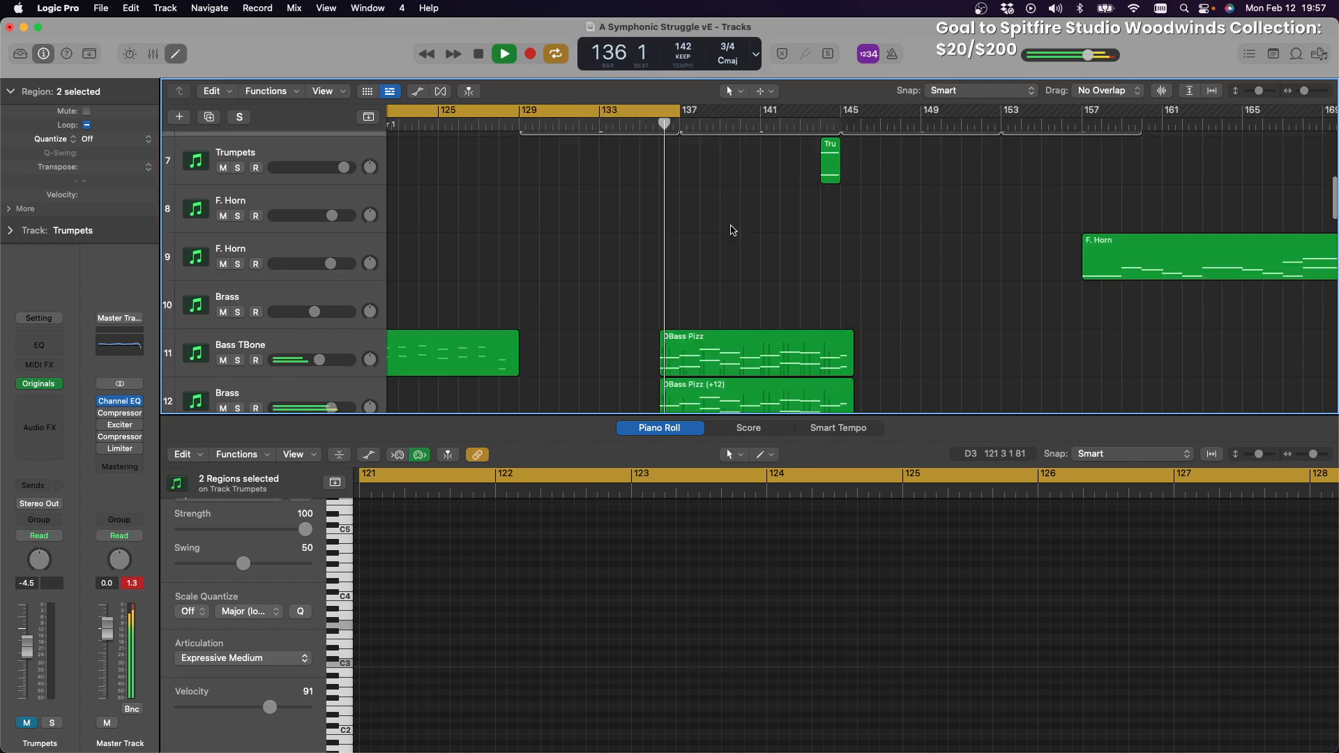
scroll(719, 220, up, 4)
drag(713, 216, 747, 345)
scroll(747, 338, up, 3)
scroll(749, 340, up, 2)
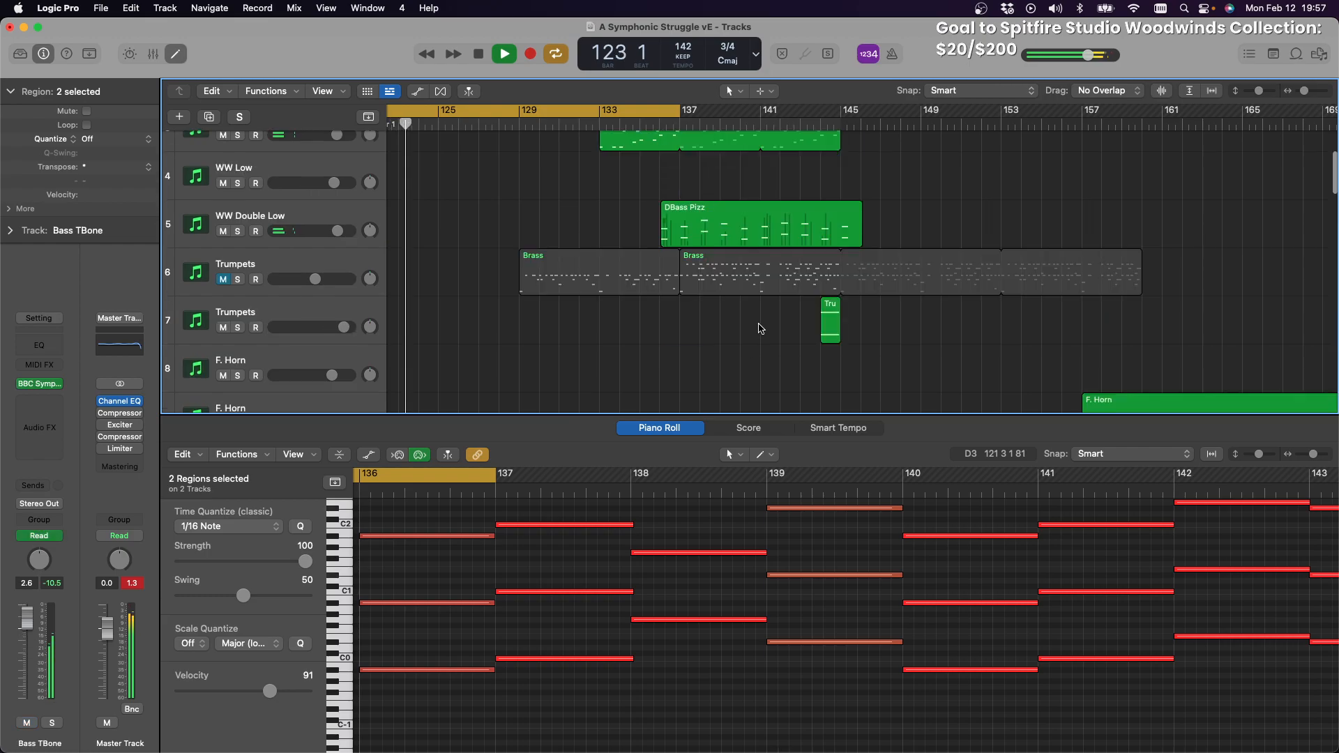
scroll(763, 335, down, 3)
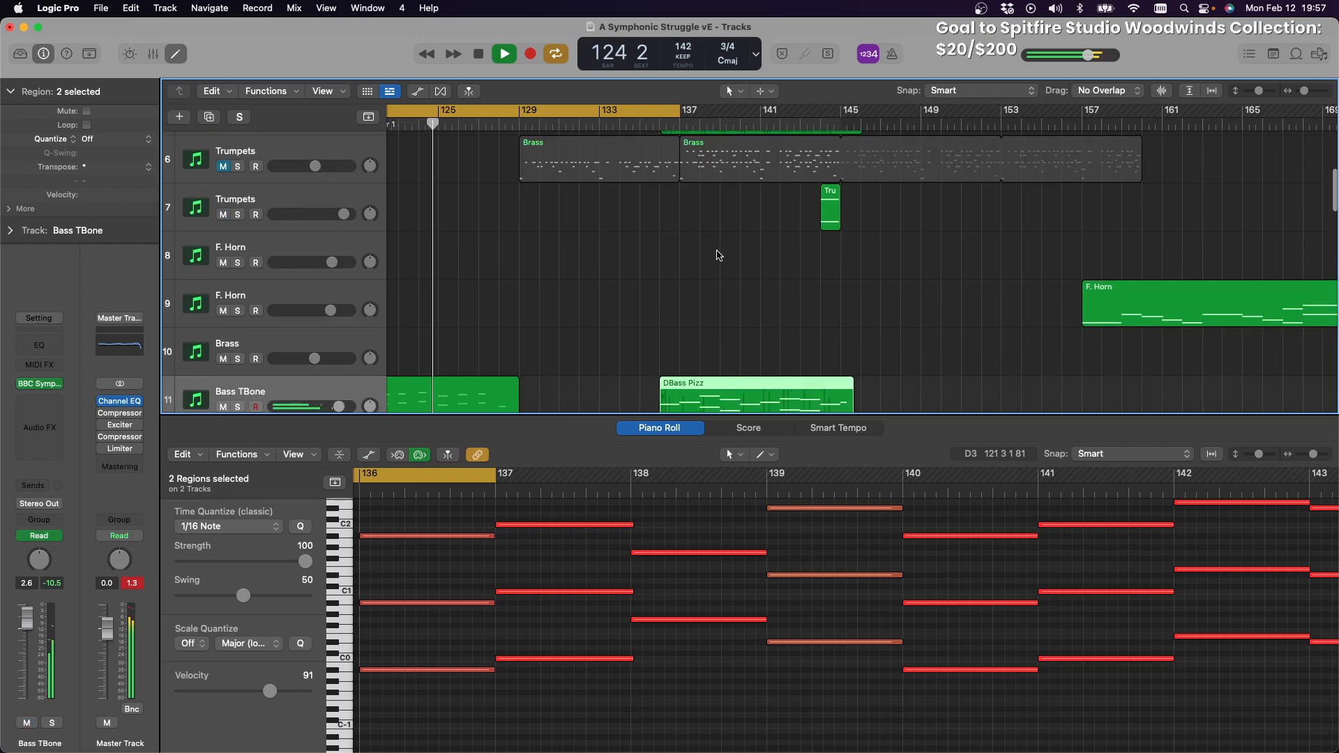
scroll(733, 244, up, 3)
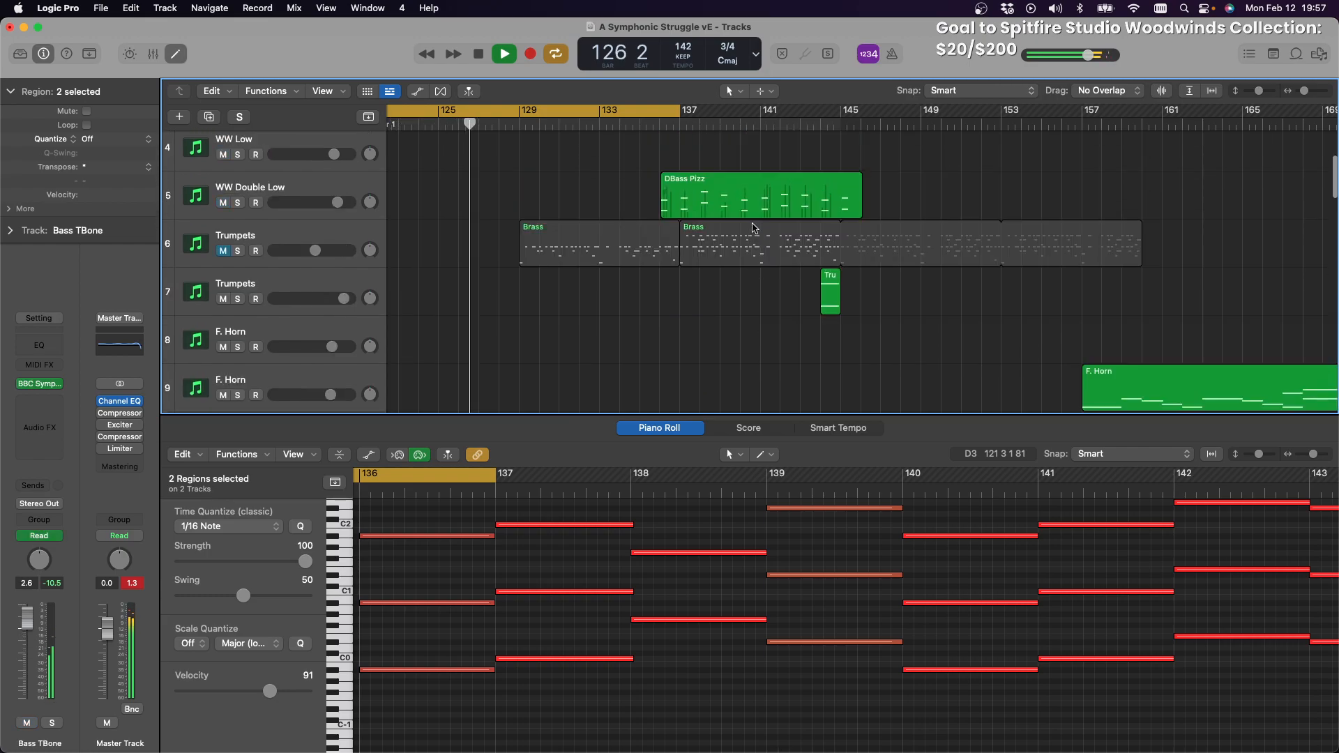
key(z)
key(z)
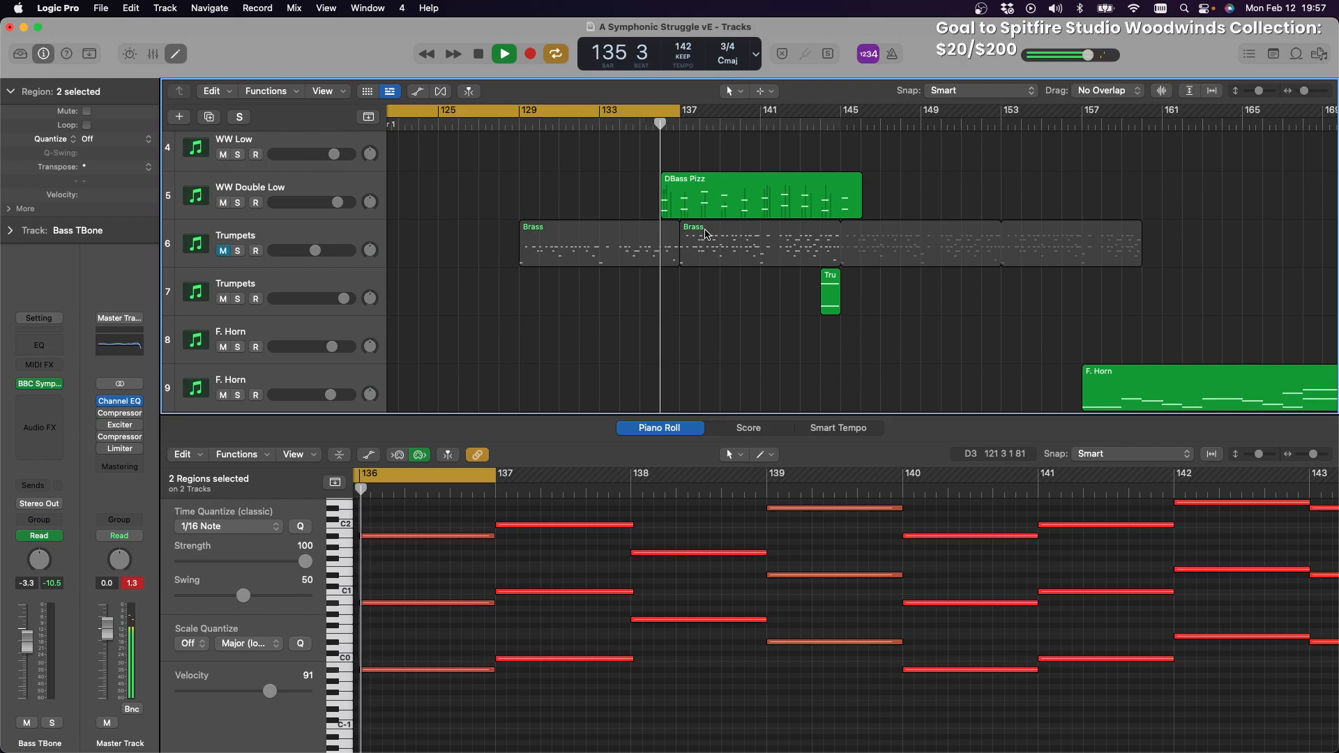
shift+click(689, 180)
scroll(694, 195, down, 5)
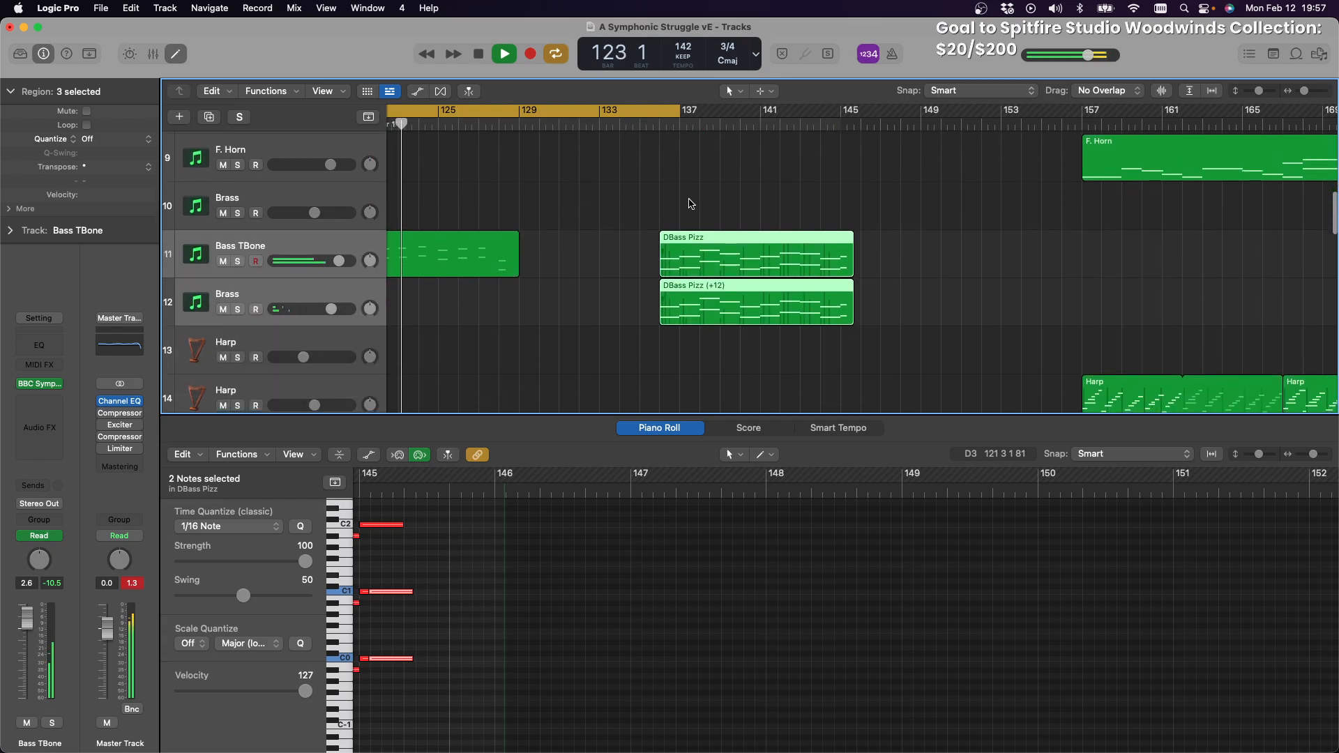
scroll(692, 200, up, 4)
scroll(690, 203, down, 5)
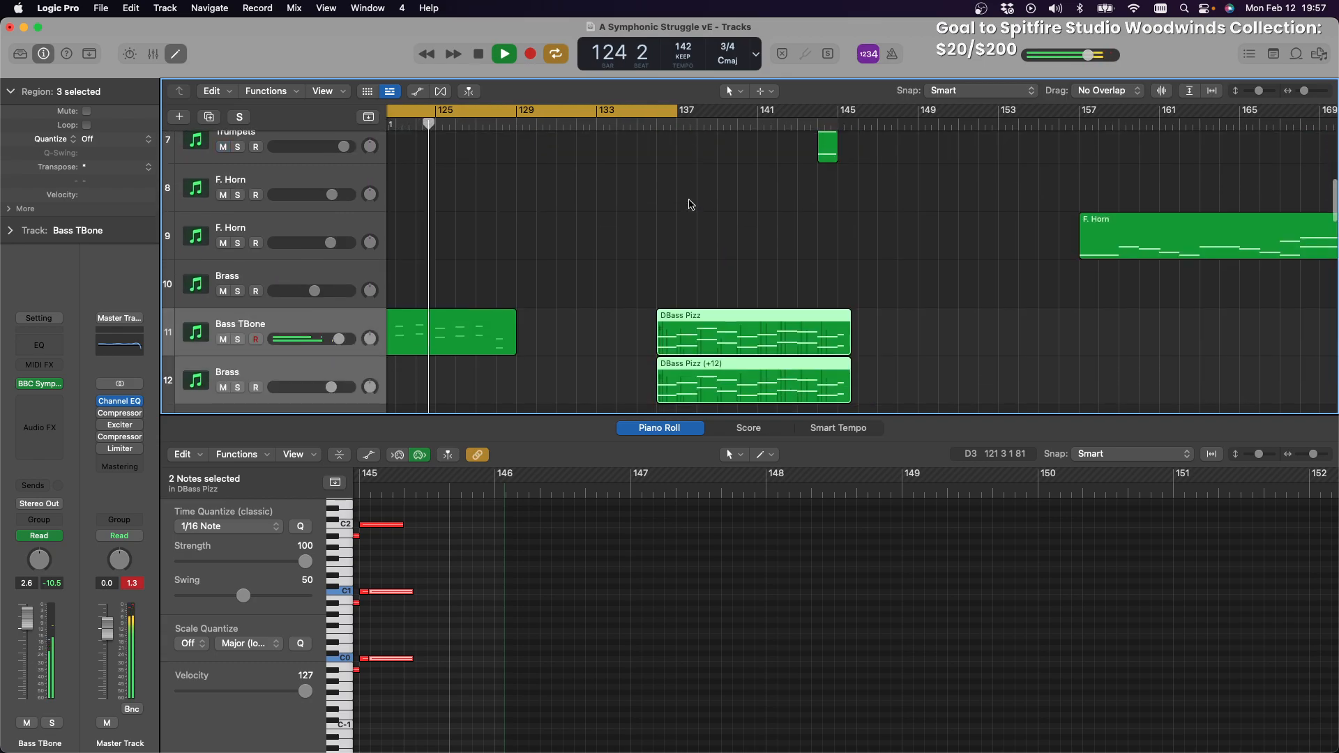
scroll(691, 204, up, 4)
scroll(691, 205, up, 1)
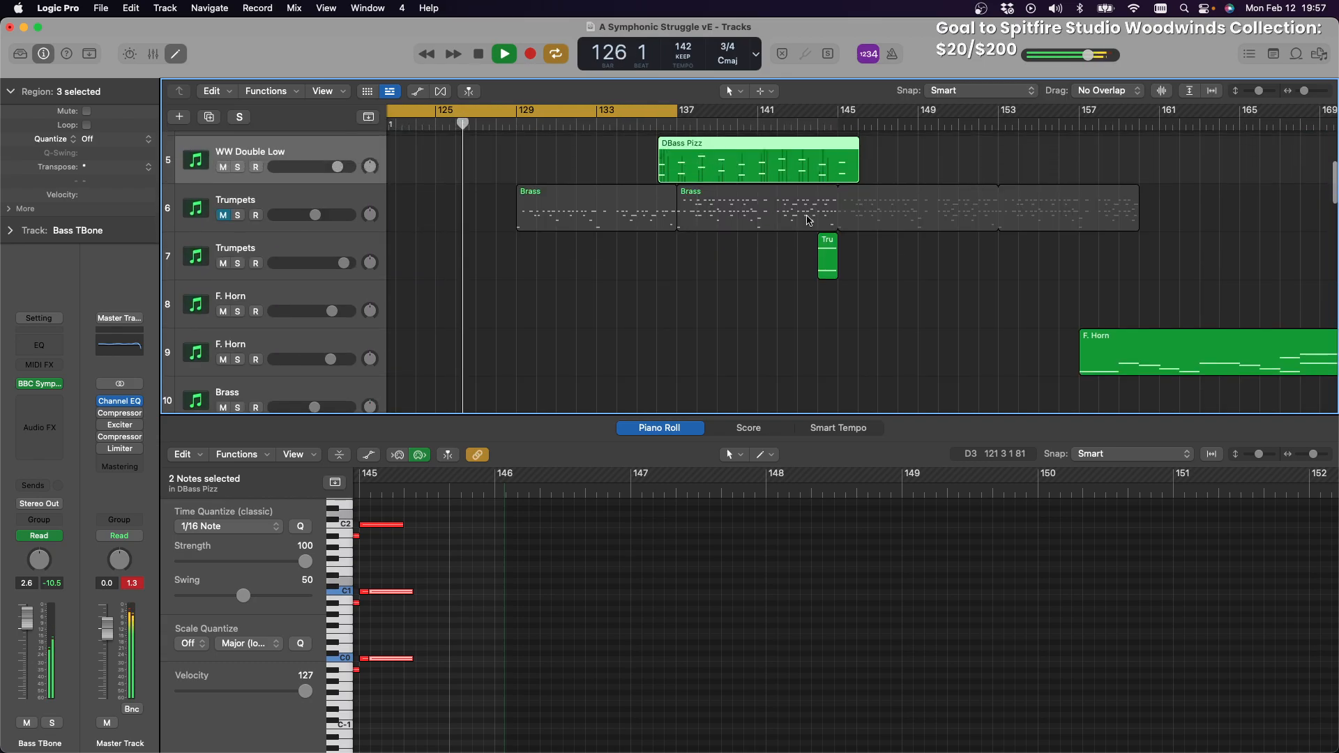
drag(677, 146, 990, 180)
Solo the WW Mid track and play its Inst 1 region from just before bar 133 with cycling off
scroll(898, 237, down, 5)
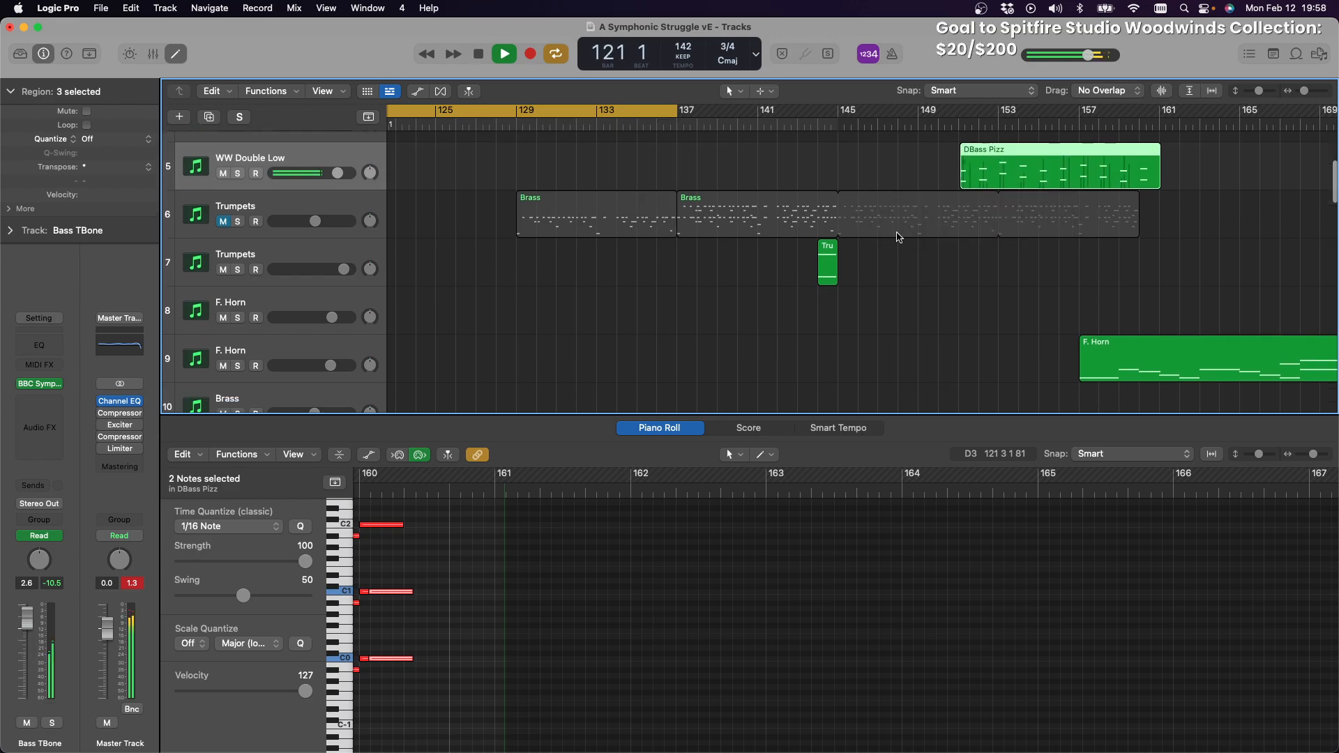
scroll(899, 238, up, 9)
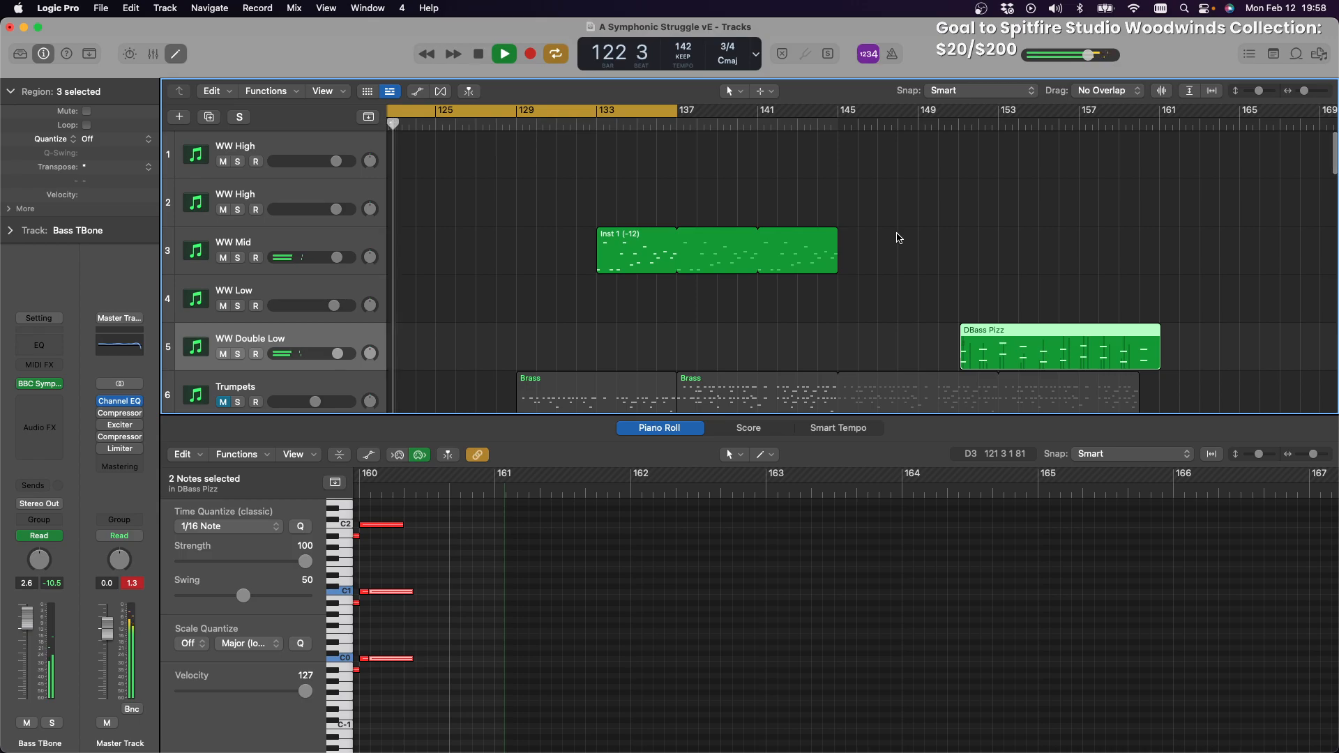
scroll(749, 258, up, 2)
click(249, 258)
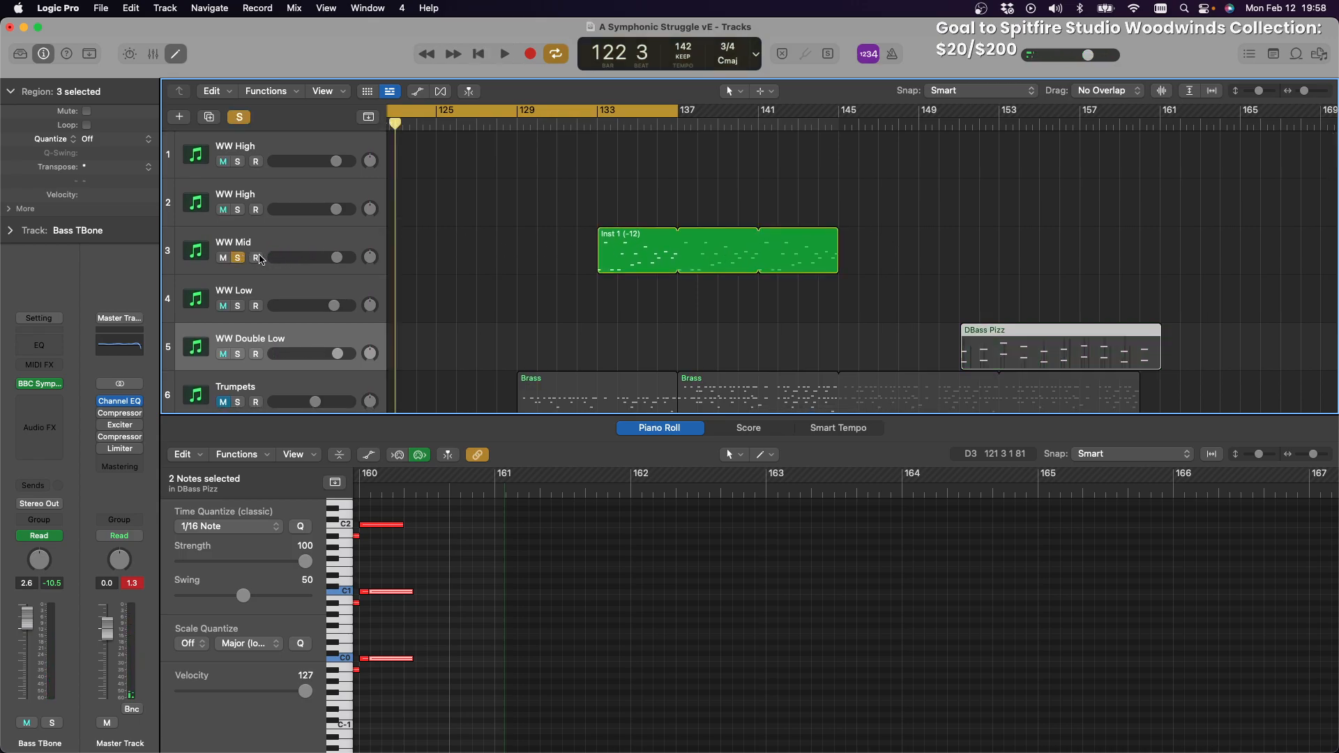
click(595, 127)
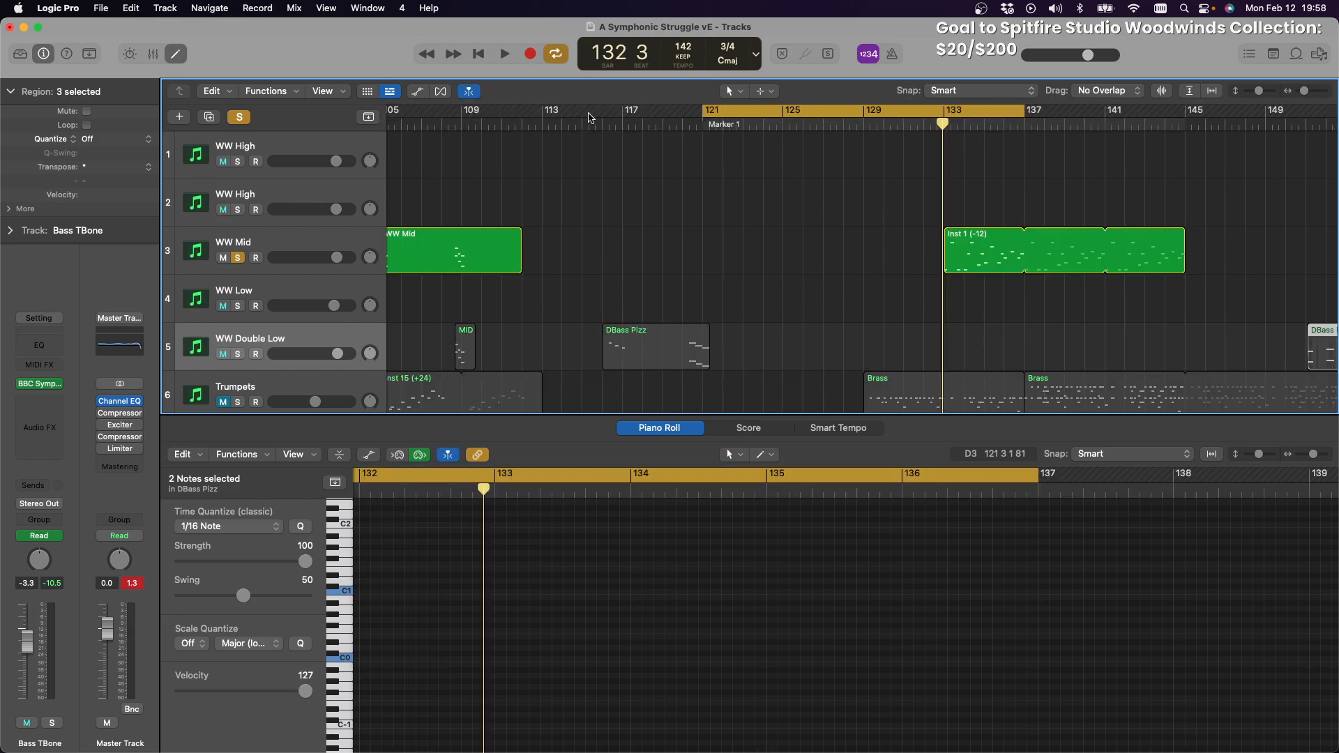
click(849, 108)
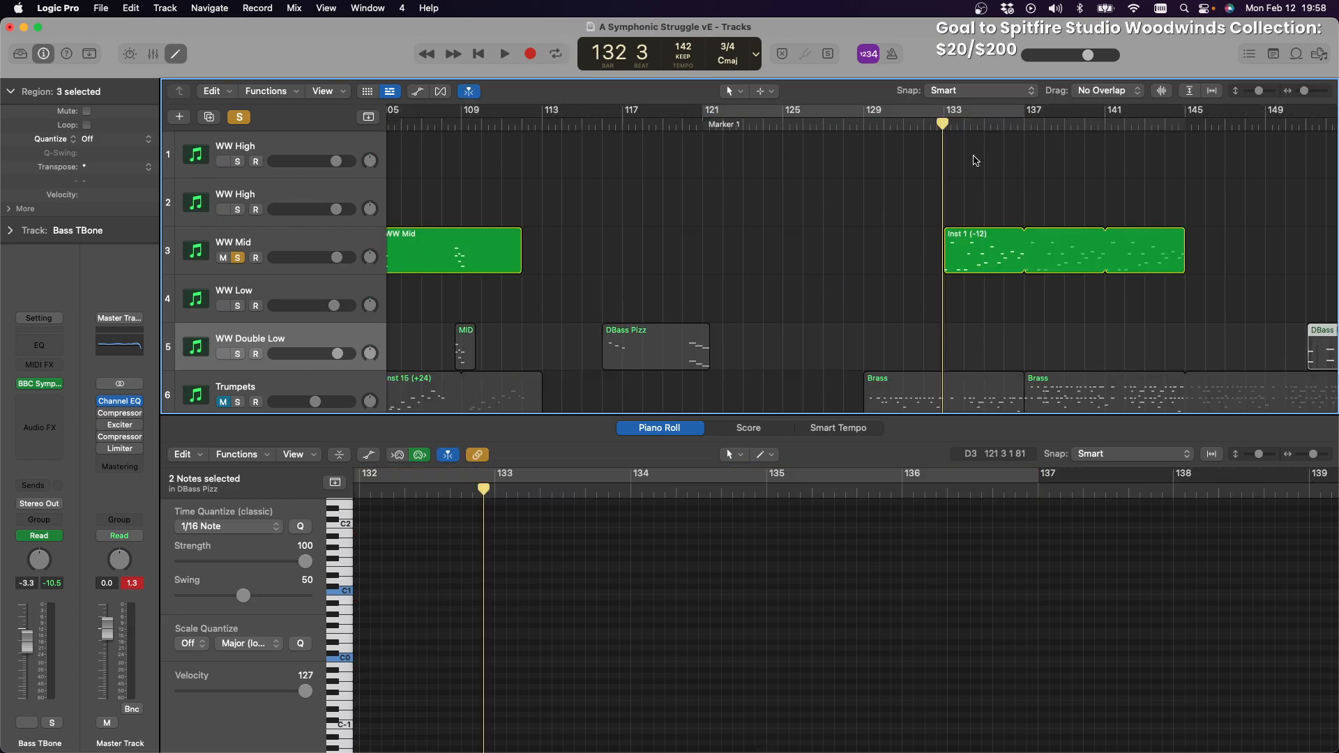
click(502, 54)
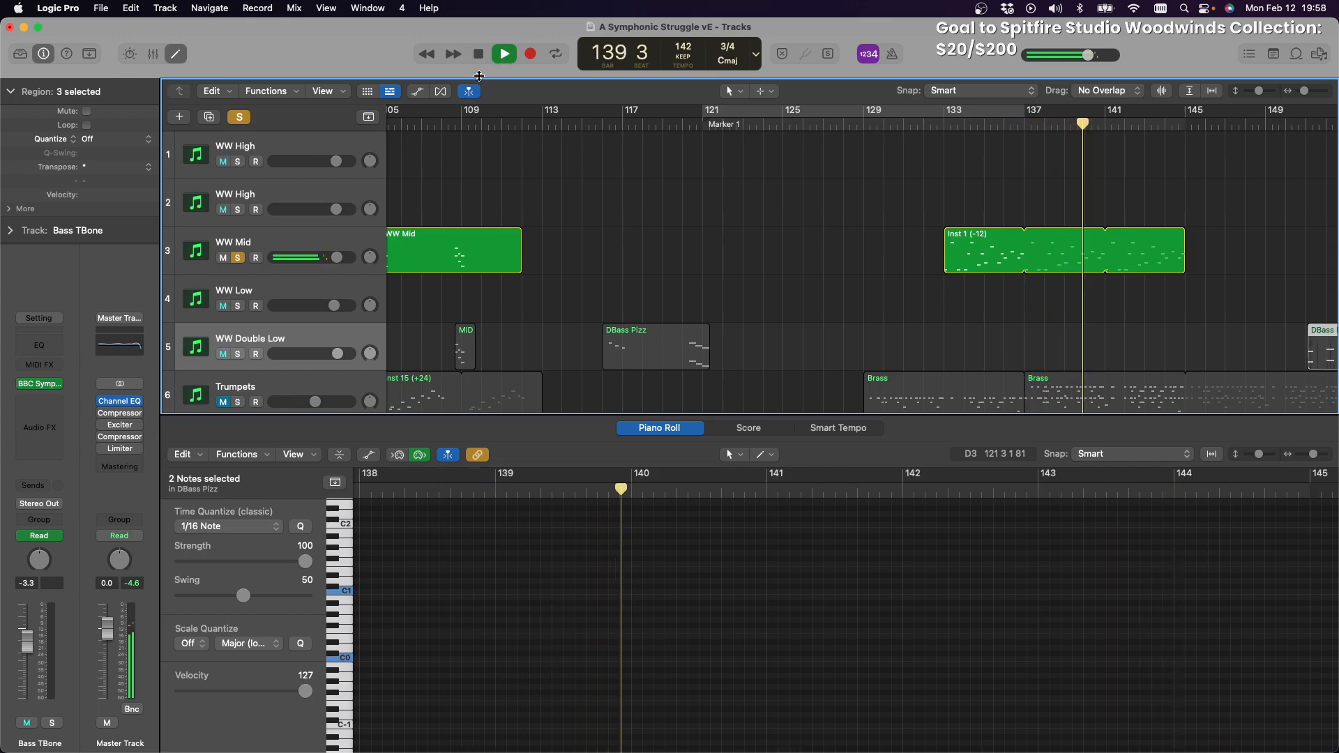
click(479, 54)
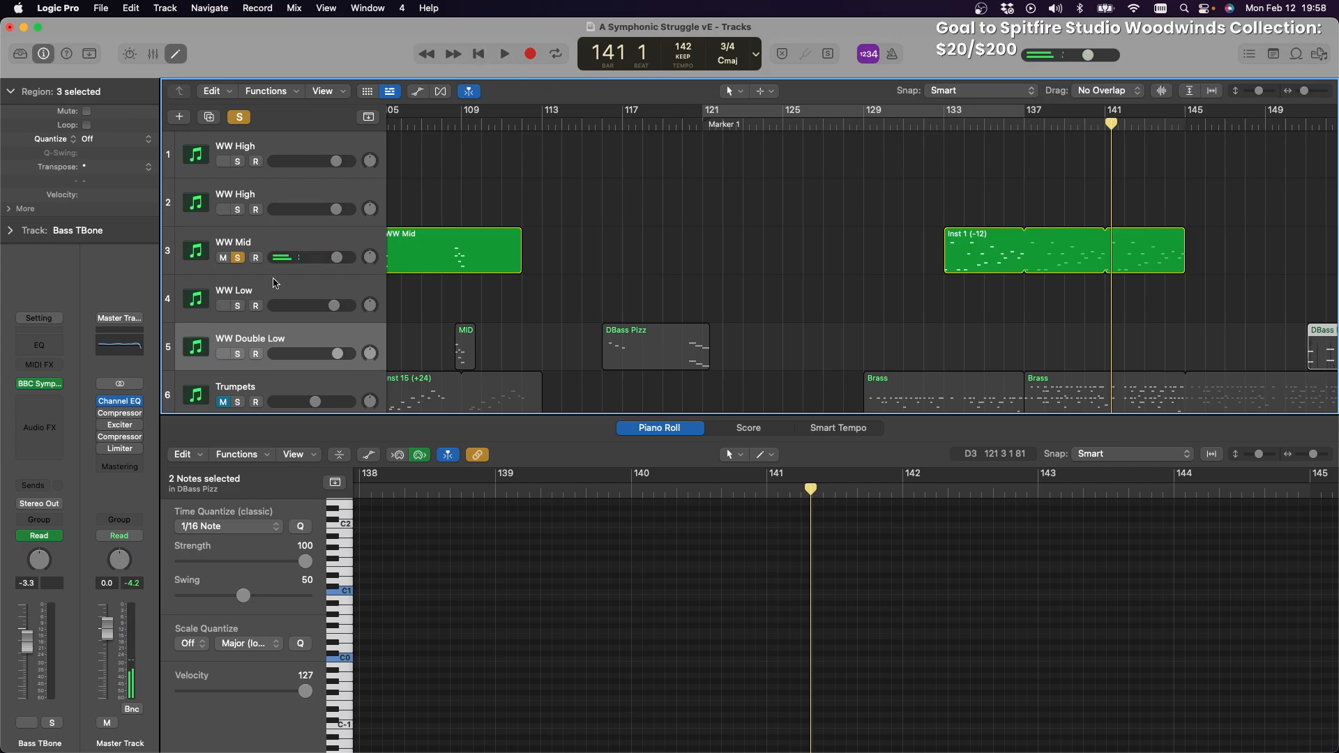
Set the cycle range to run from bar 133 to bar 141
scroll(270, 285, down, 10)
scroll(702, 224, up, 9)
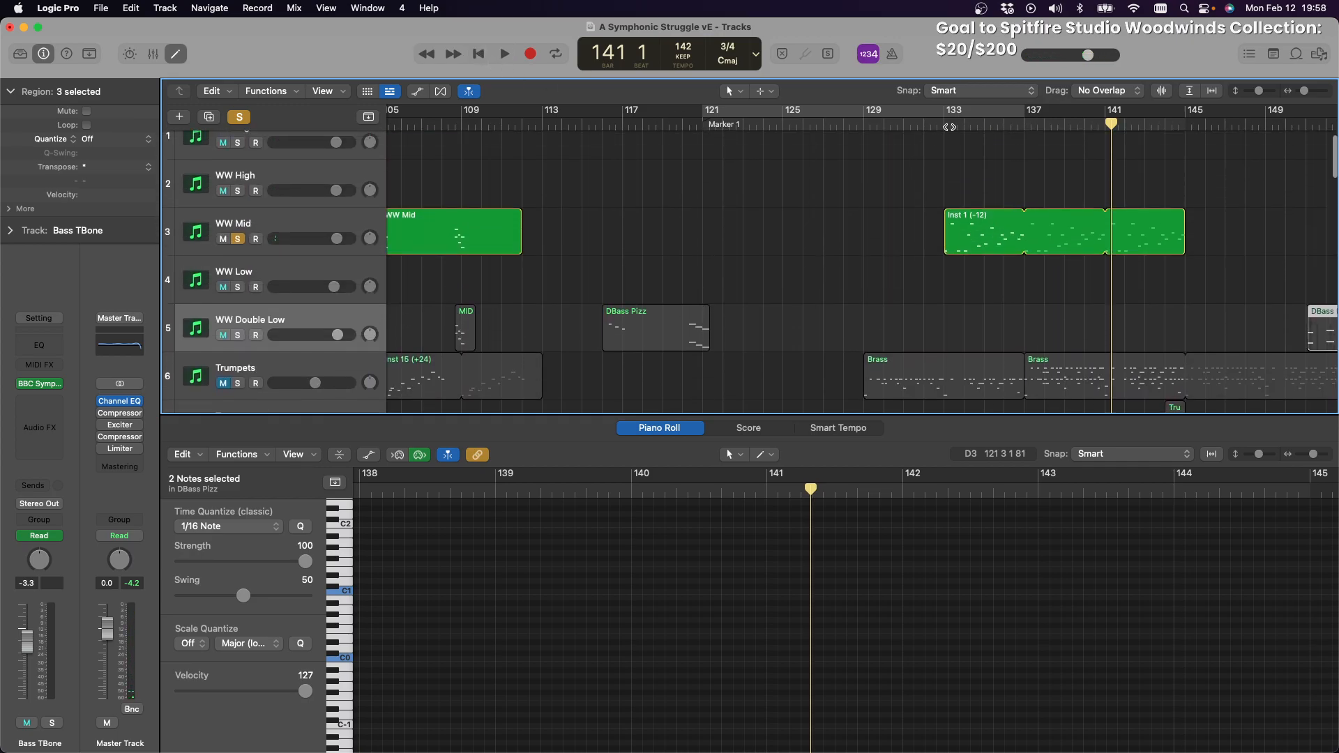
drag(952, 114, 1068, 130)
scroll(1019, 217, down, 10)
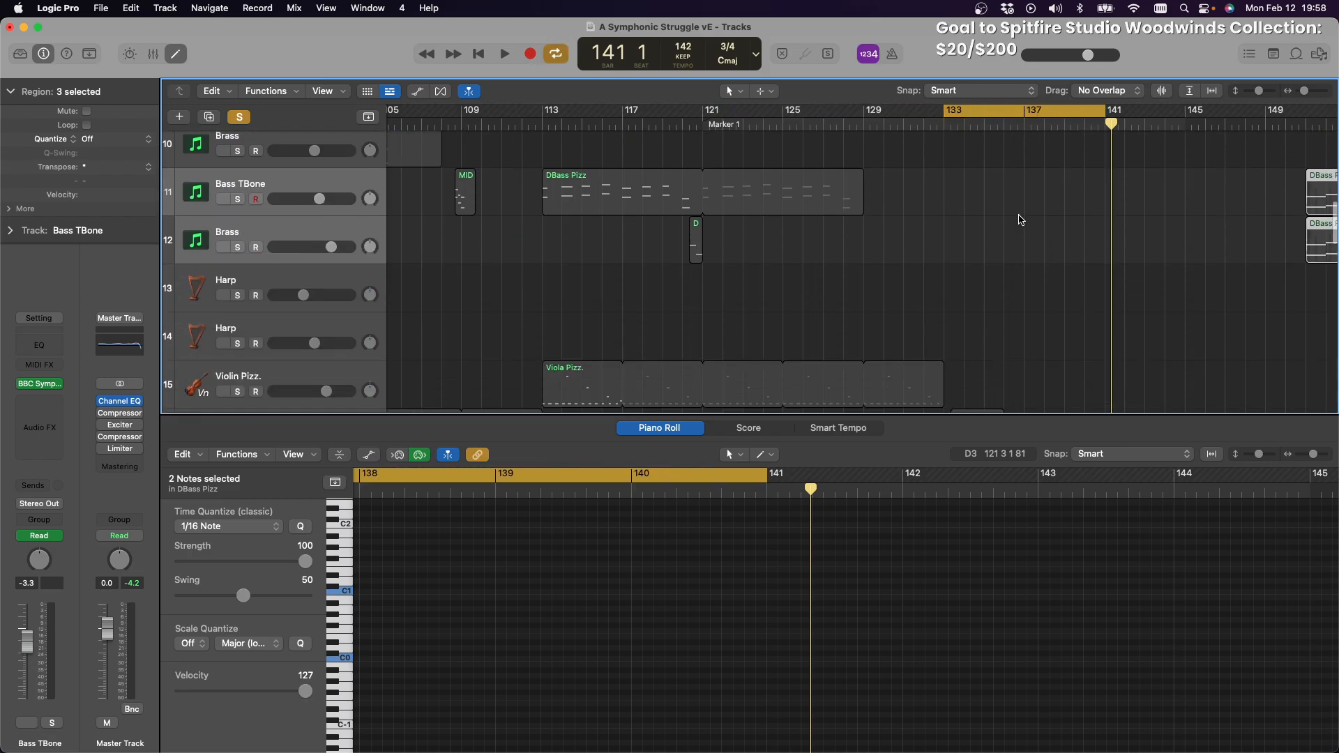
scroll(1016, 223, down, 3)
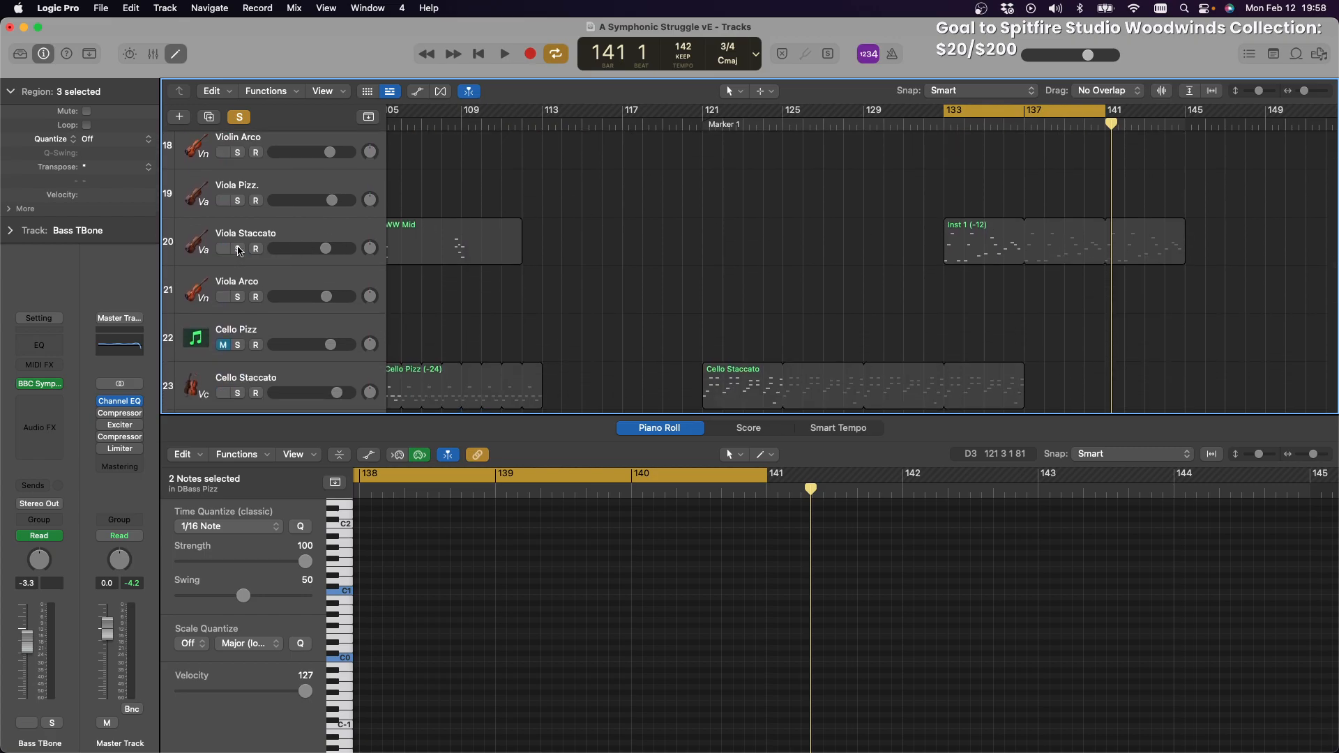
Solo the Viola Staccato track and extend the looping Cello Staccato region's end to bar 145
click(238, 249)
scroll(238, 251, down, 4)
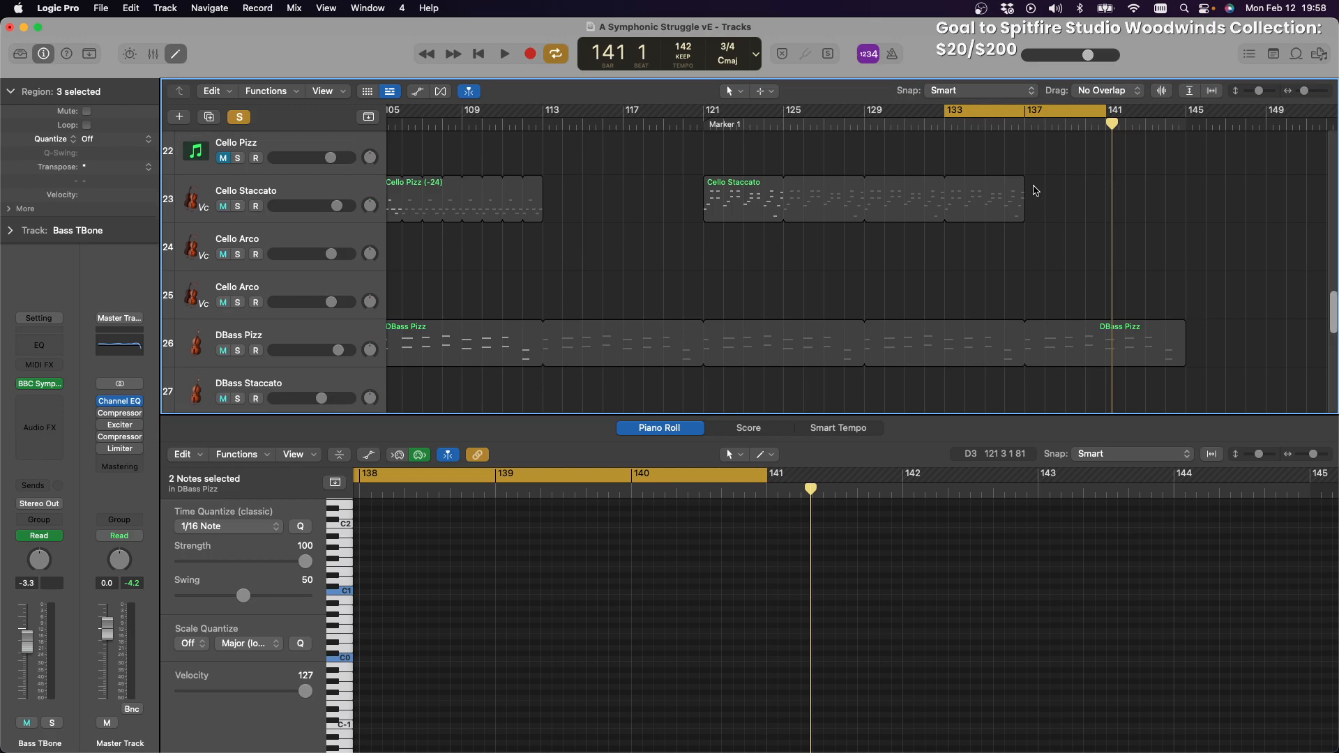
drag(1023, 186, 1173, 198)
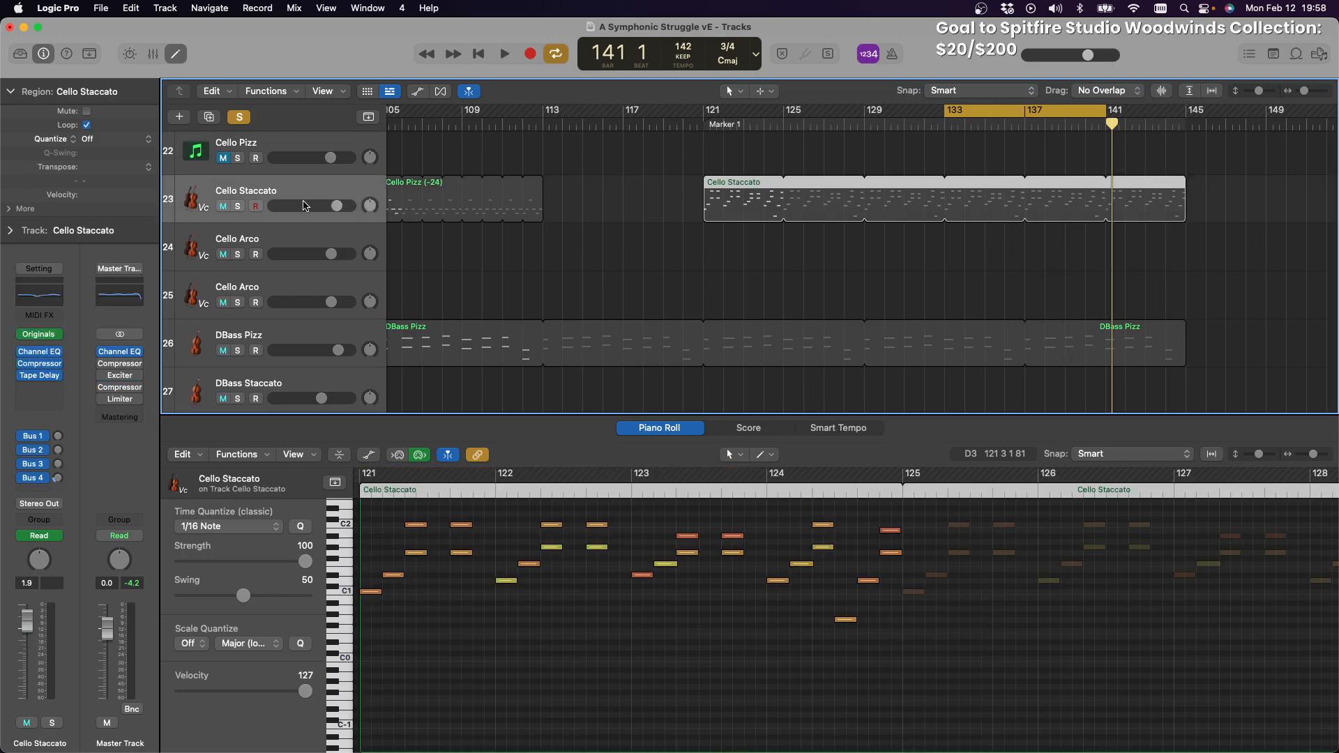
Solo the Cello Staccato and DBass Pizz tracks as well and play the cycled section from bar 133 with the viola
click(237, 207)
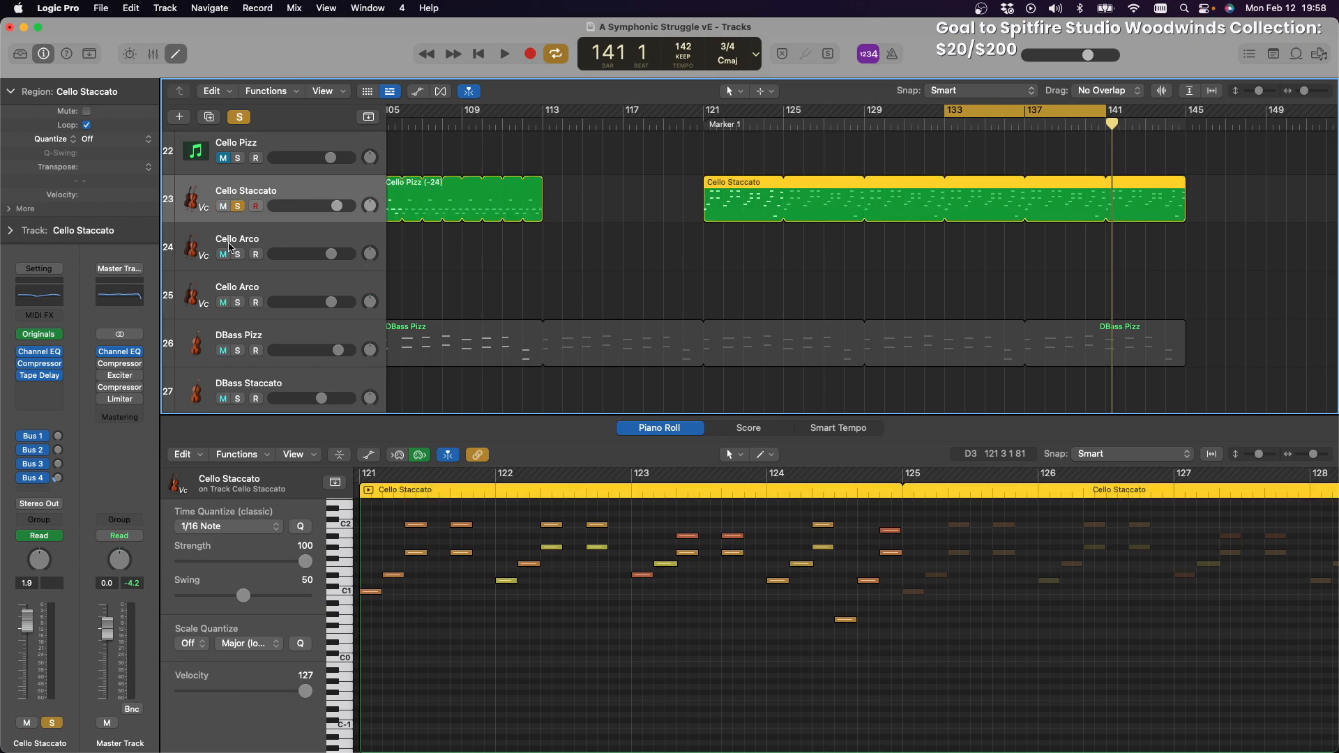
click(237, 351)
key(space)
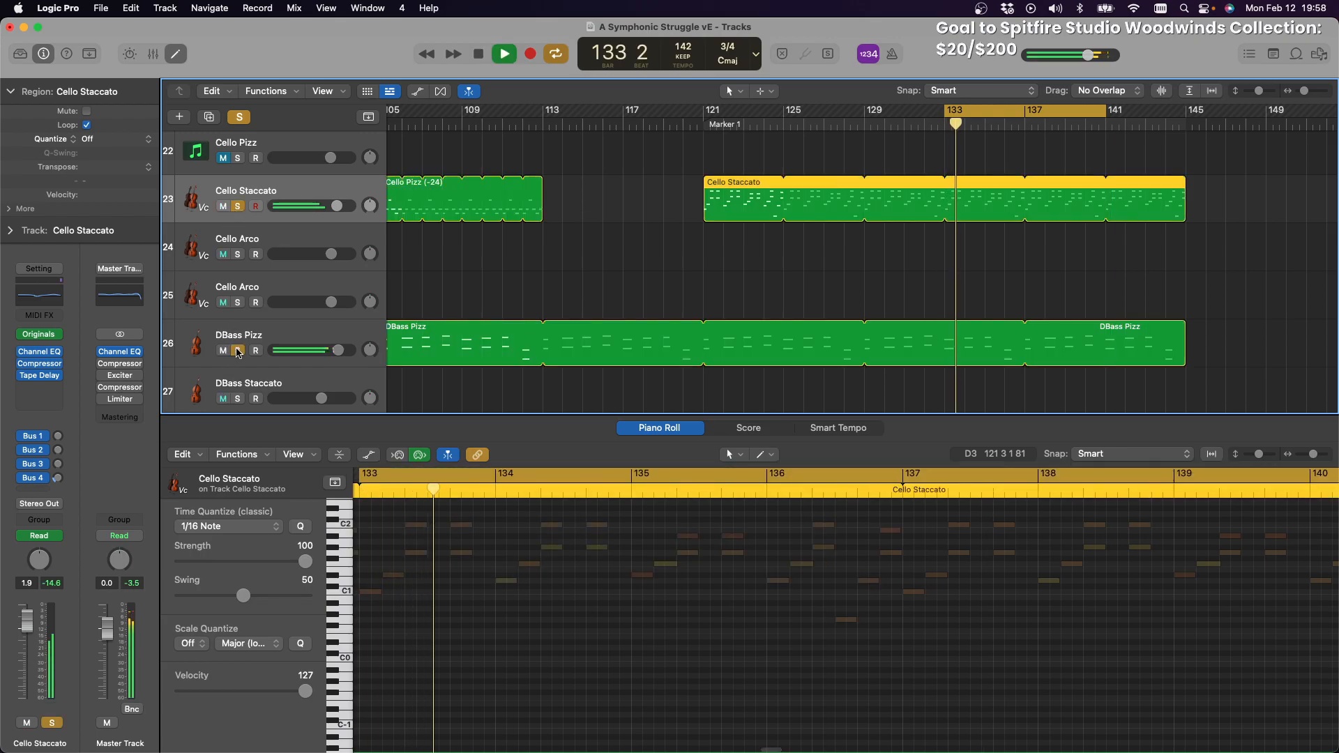
scroll(494, 249, up, 5)
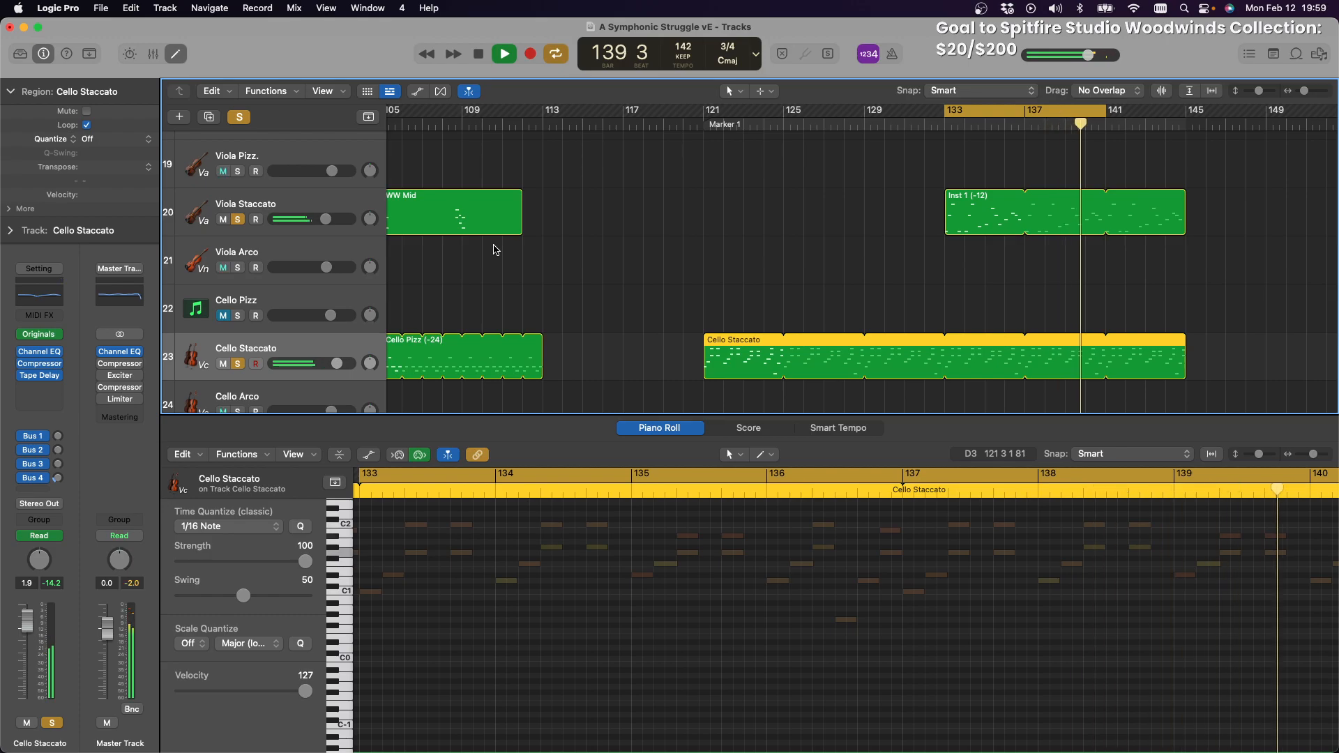
key(space)
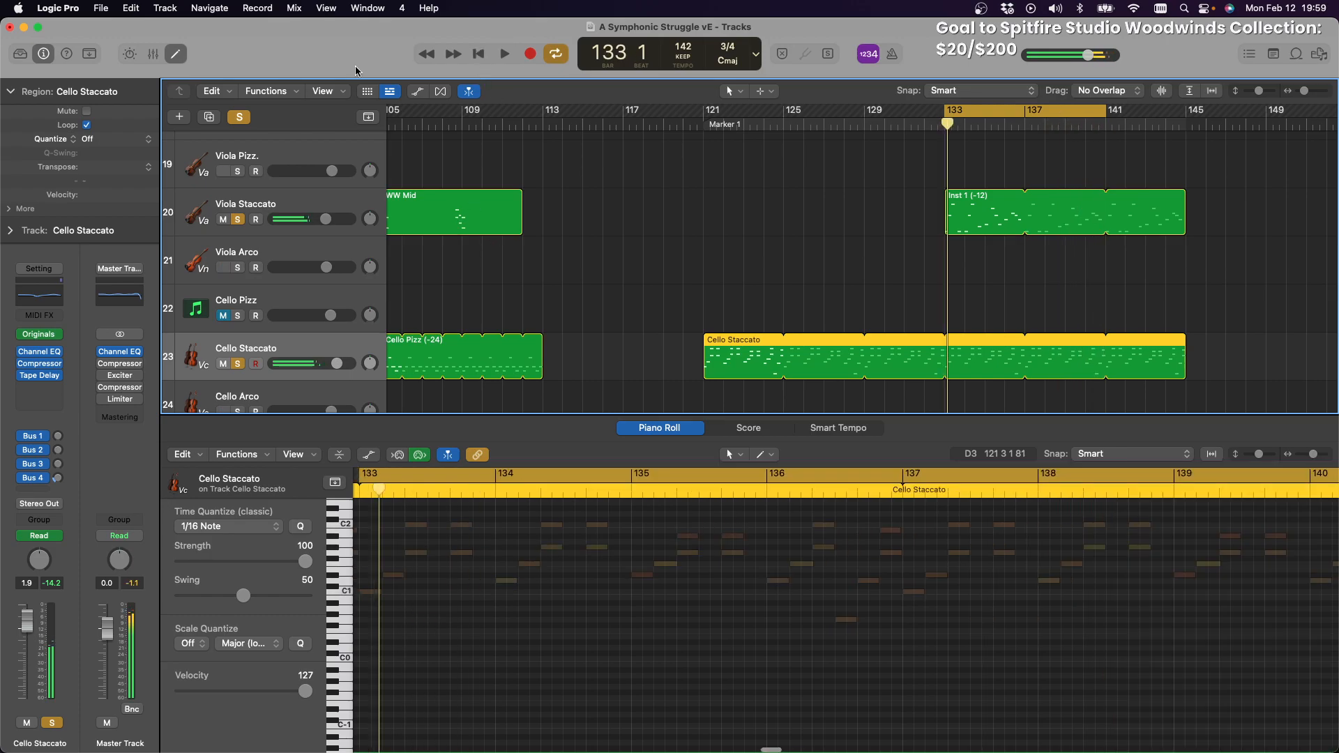
Clear all solos and replay the cycle, soloing Viola Staccato first and adding Cello Staccato and DBass Pizz one by one
click(239, 118)
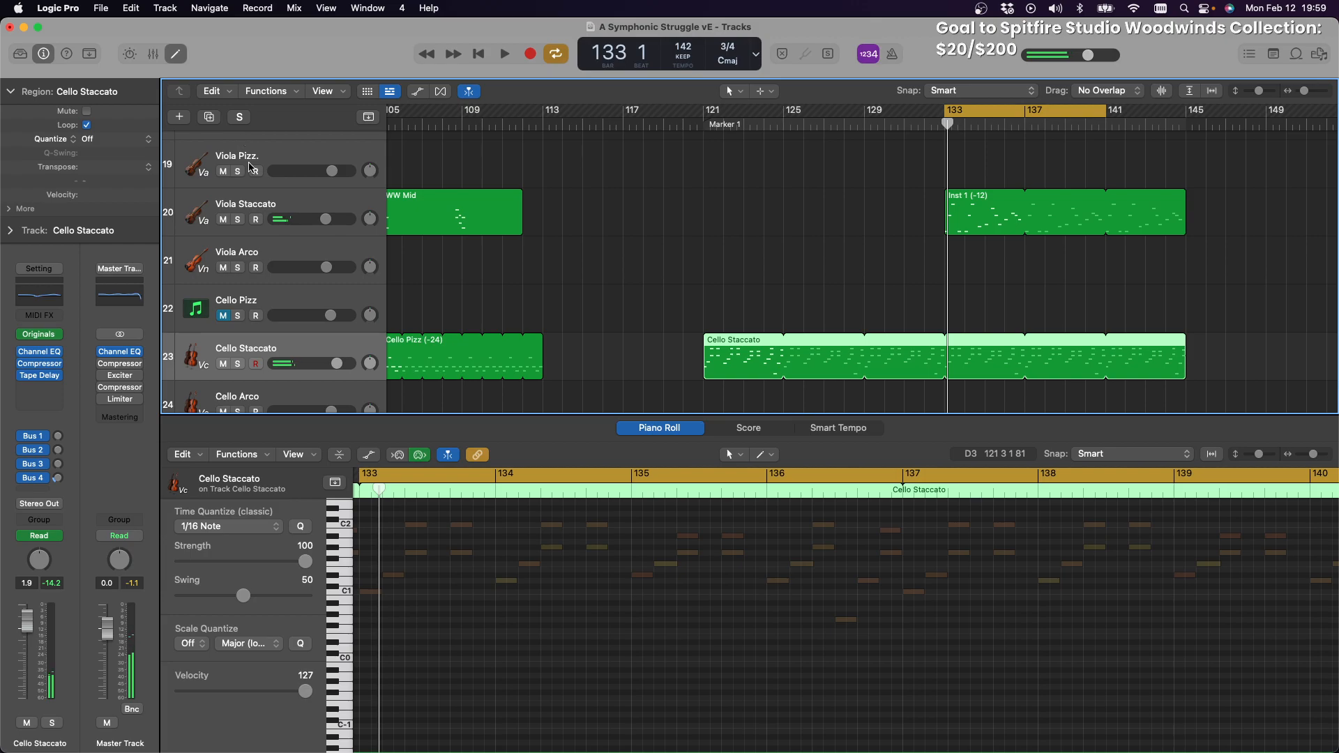
click(238, 219)
key(space)
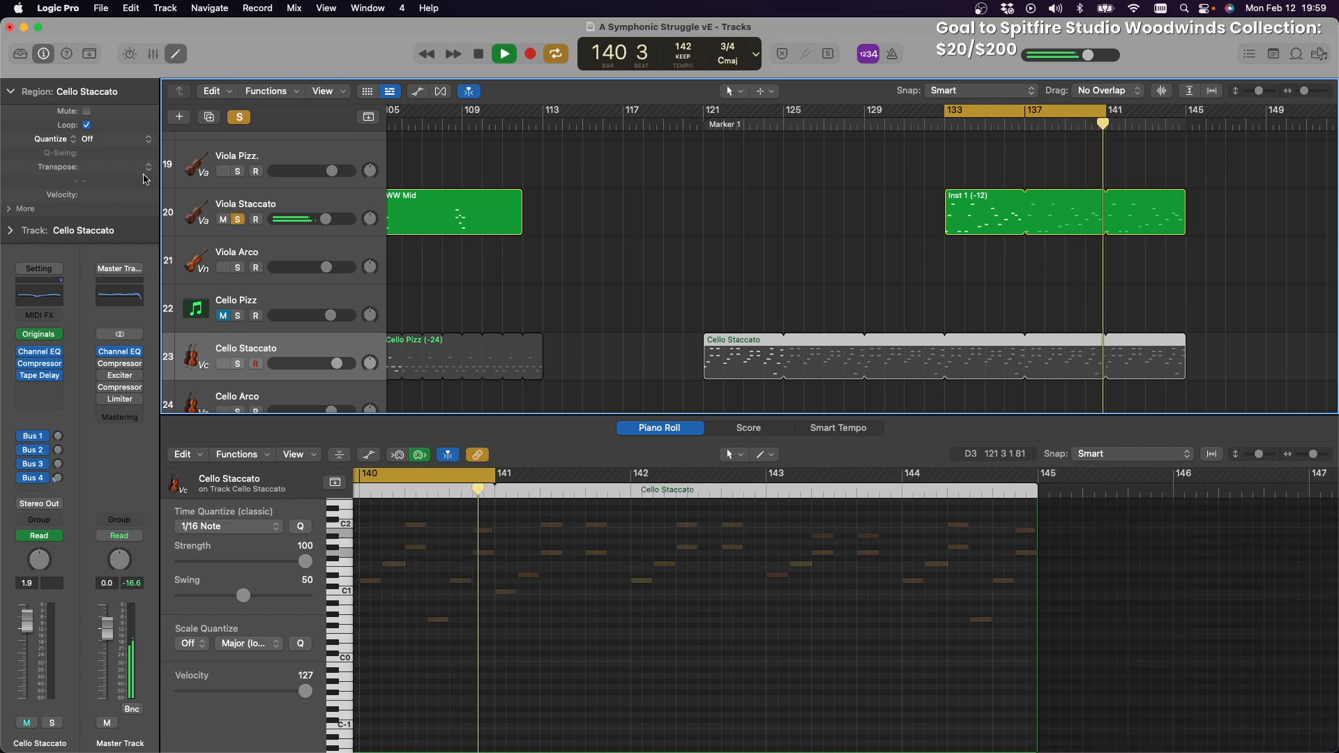
click(237, 365)
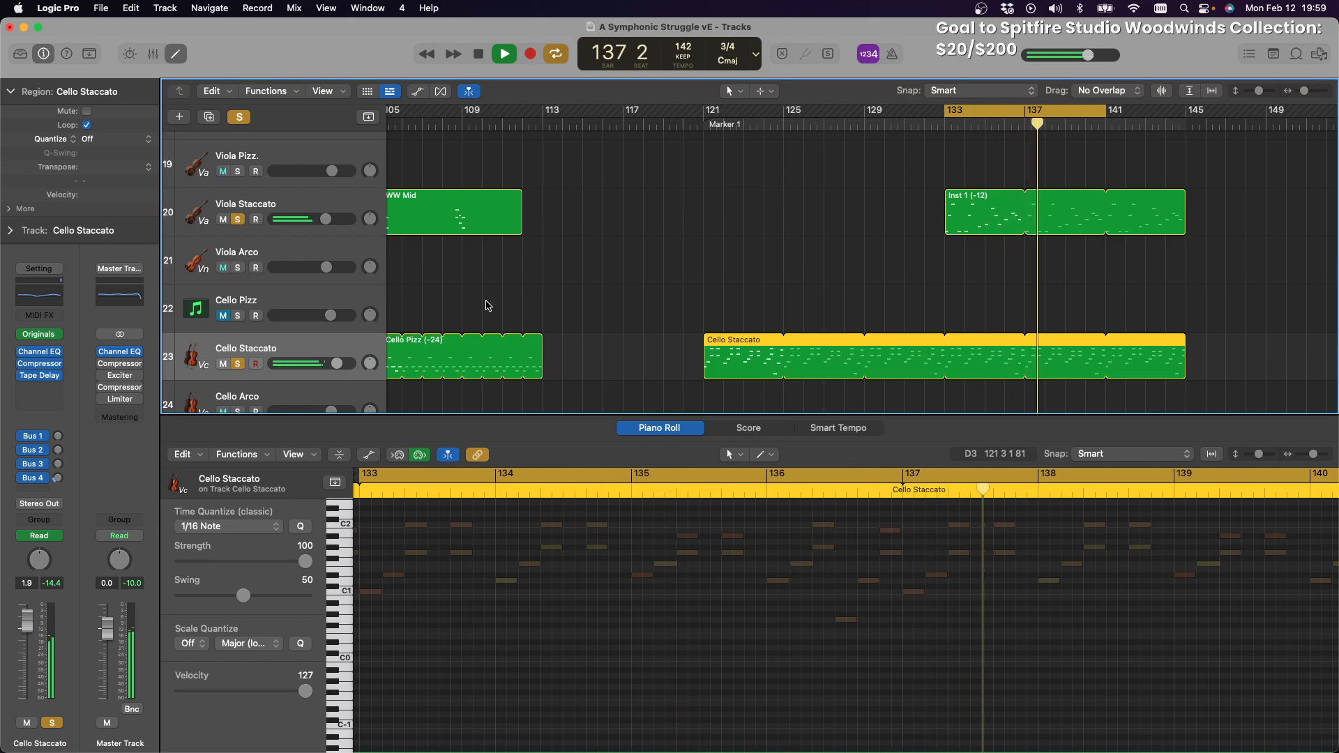
scroll(488, 302, down, 5)
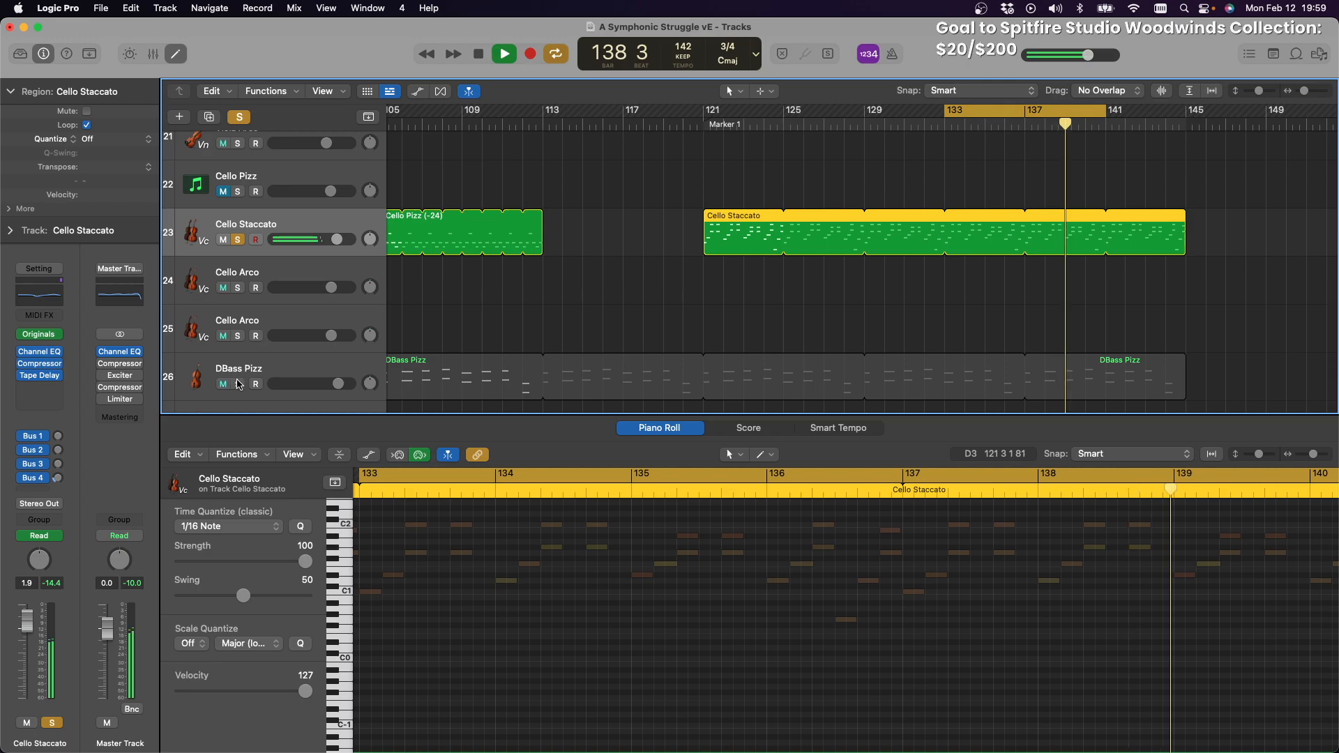
click(238, 385)
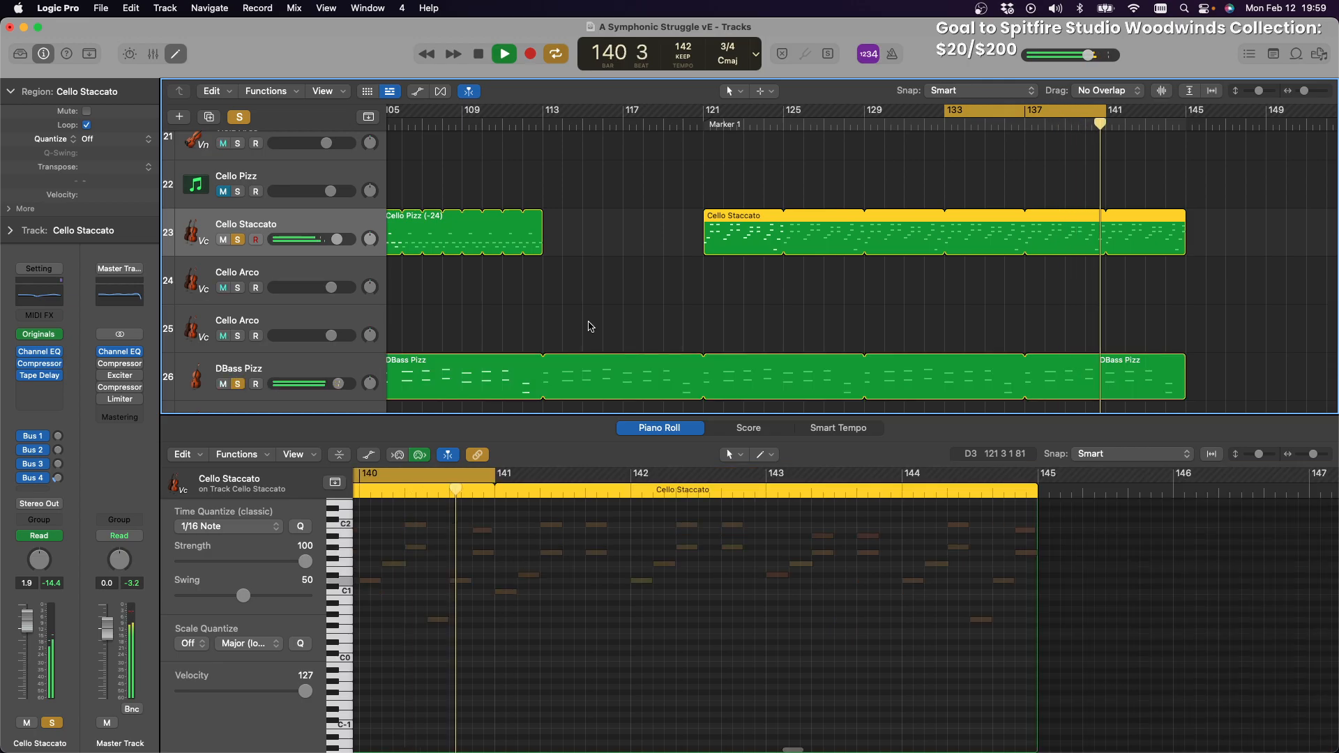
Delete the Bass TBone region near bar 133 on the Violin Staccato track and solo the Violin Arco track below it
scroll(590, 327, down, 3)
scroll(593, 324, right, 8)
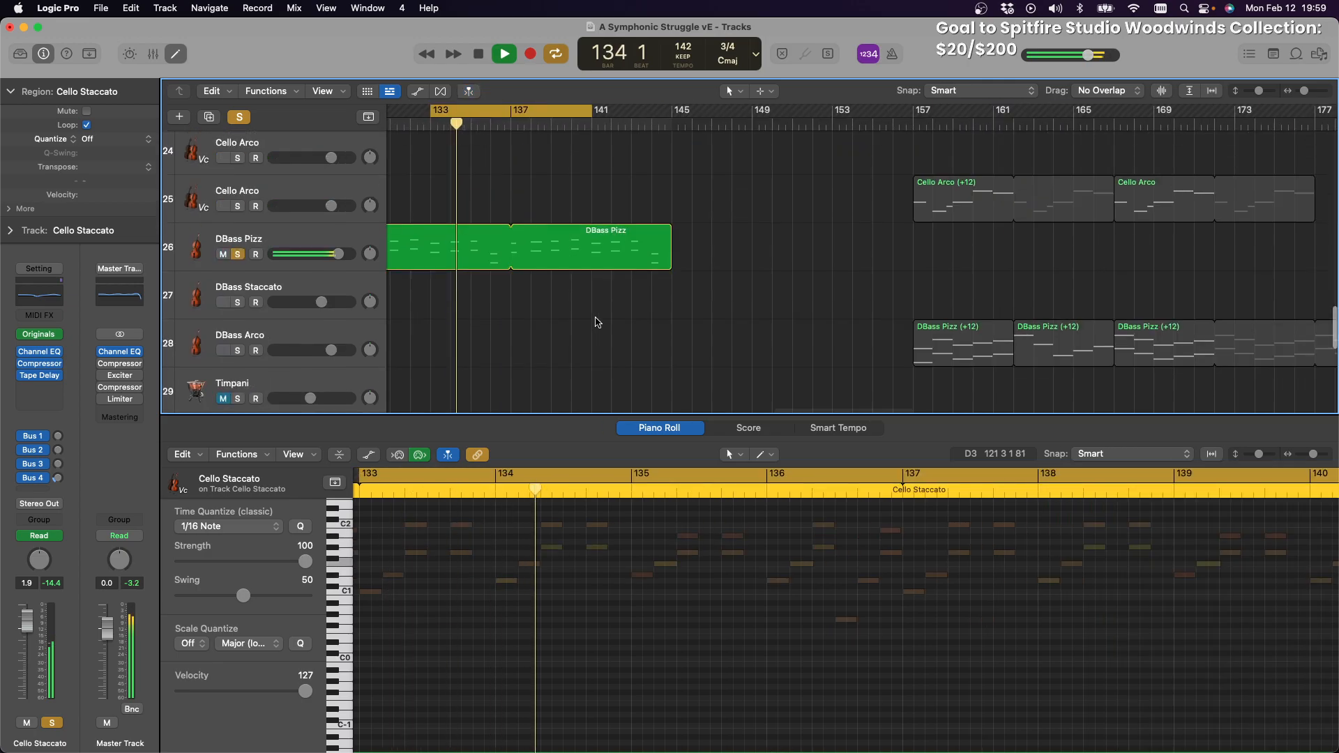
scroll(598, 322, up, 2)
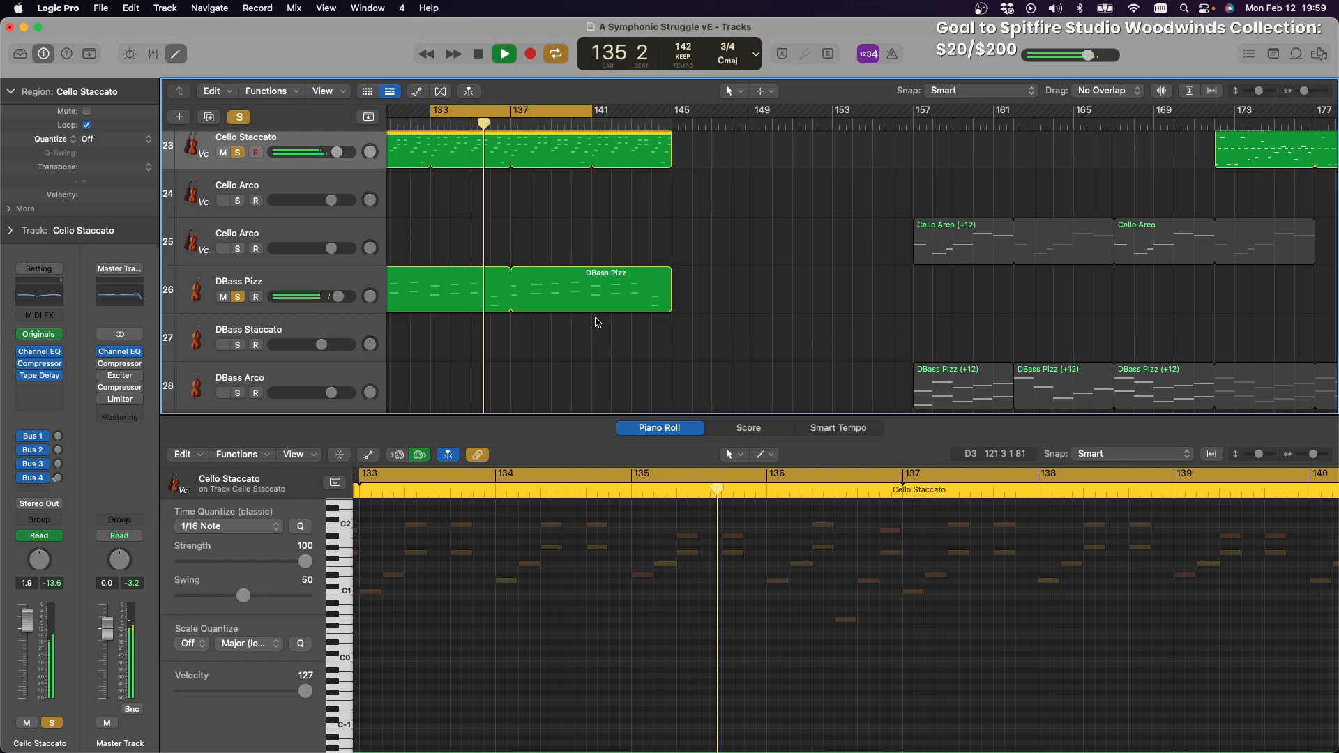
scroll(597, 323, up, 2)
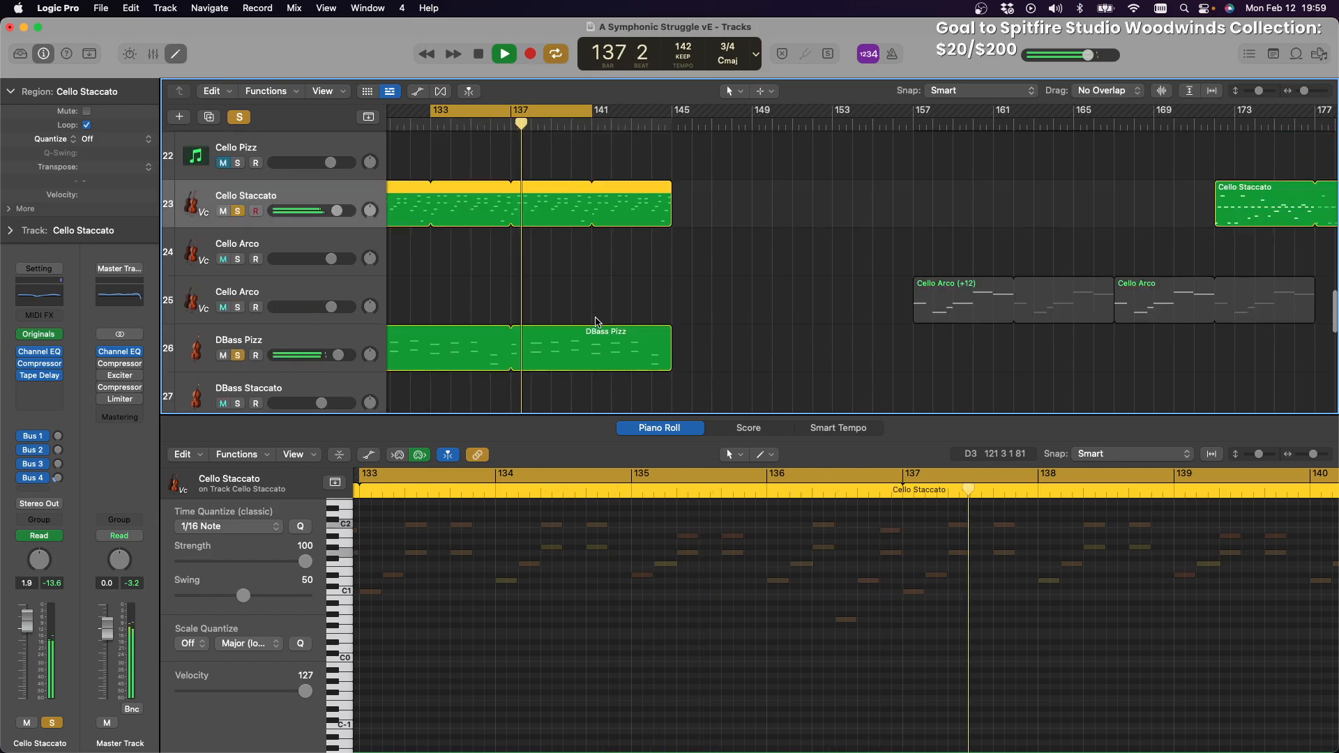
scroll(597, 322, up, 4)
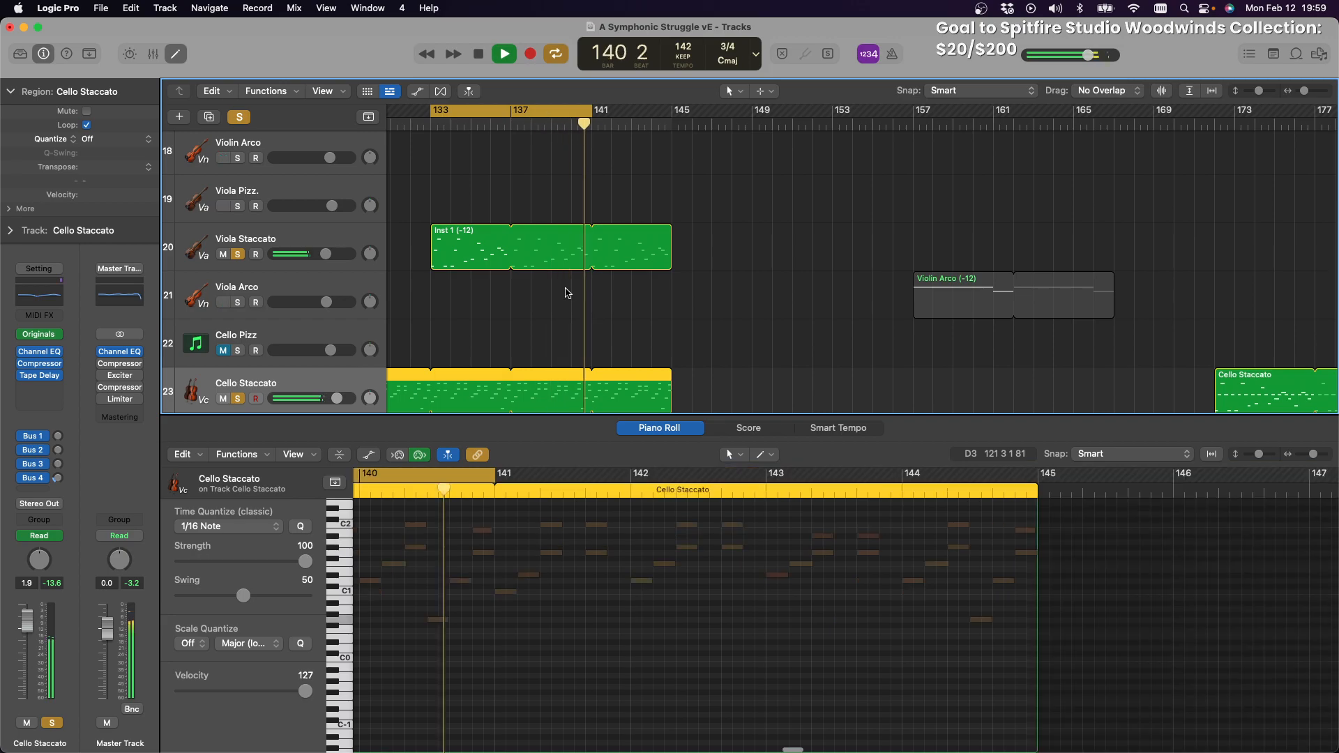
scroll(577, 246, up, 5)
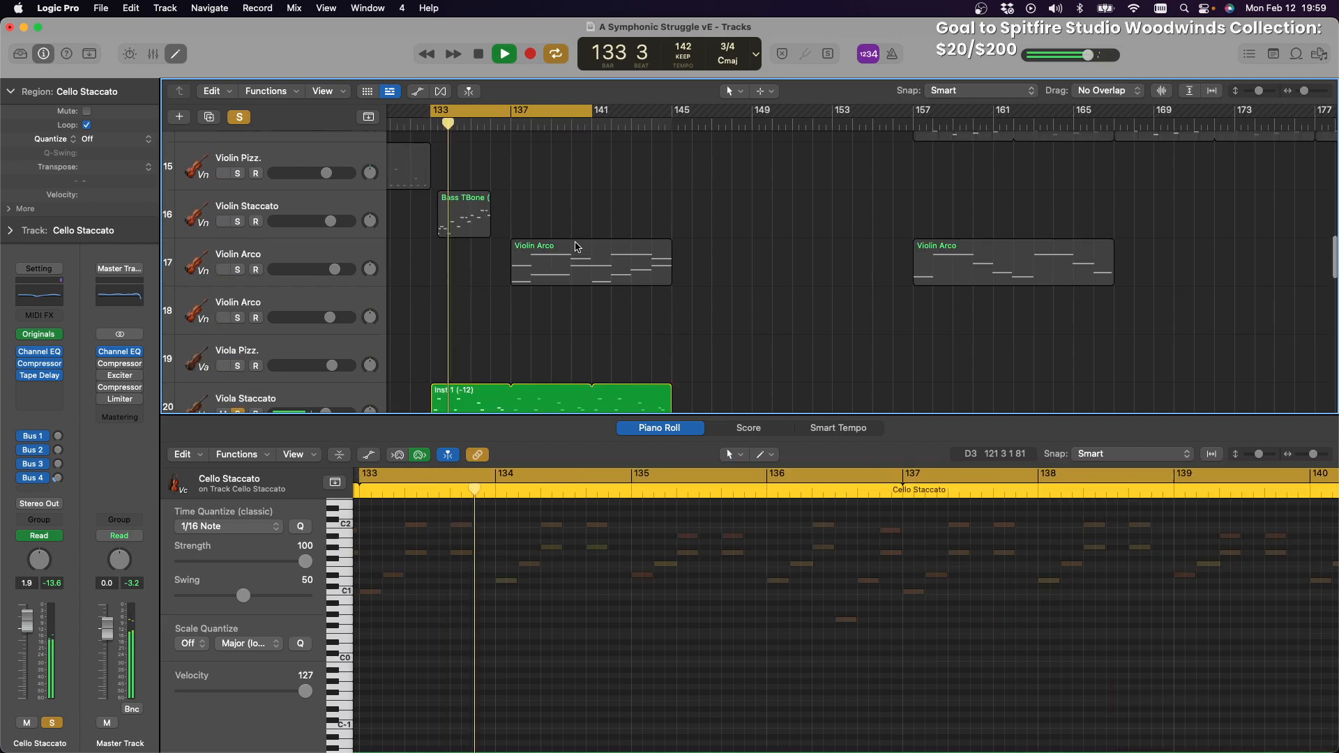
scroll(578, 246, down, 1)
scroll(578, 247, left, 1)
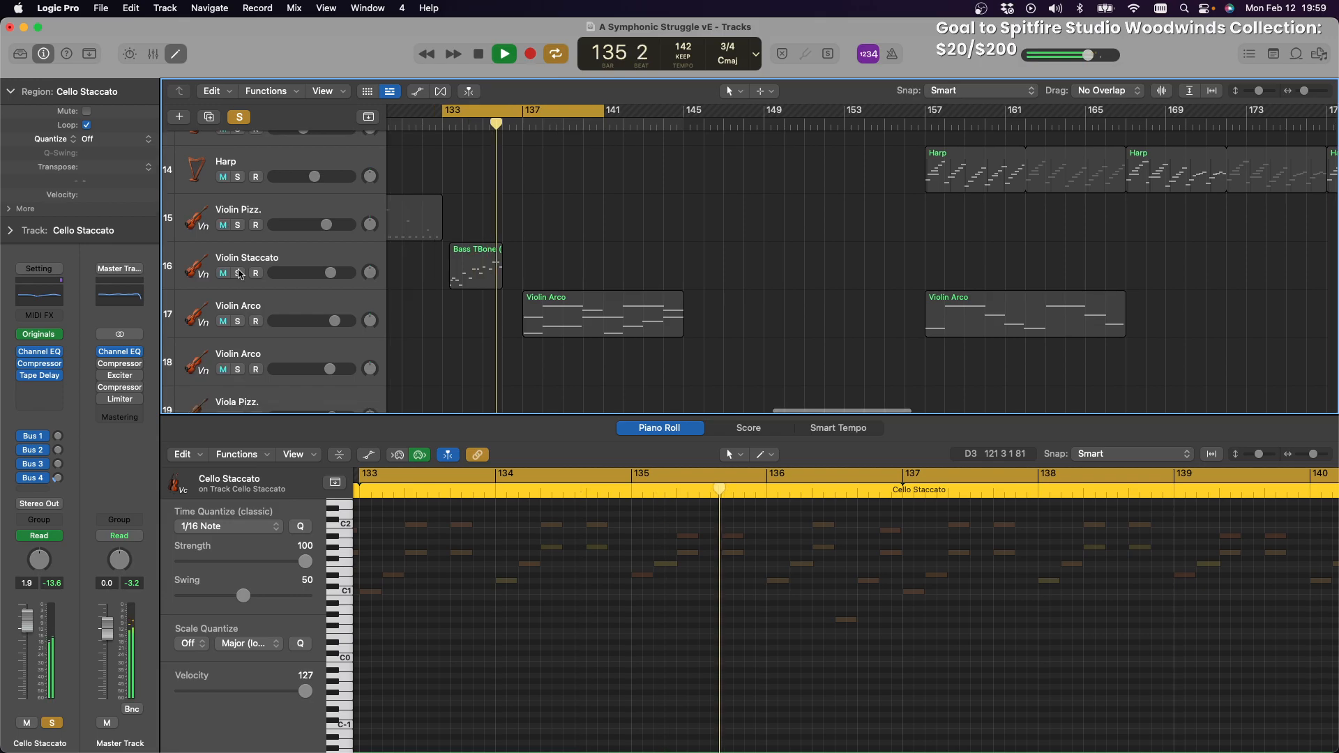
click(482, 273)
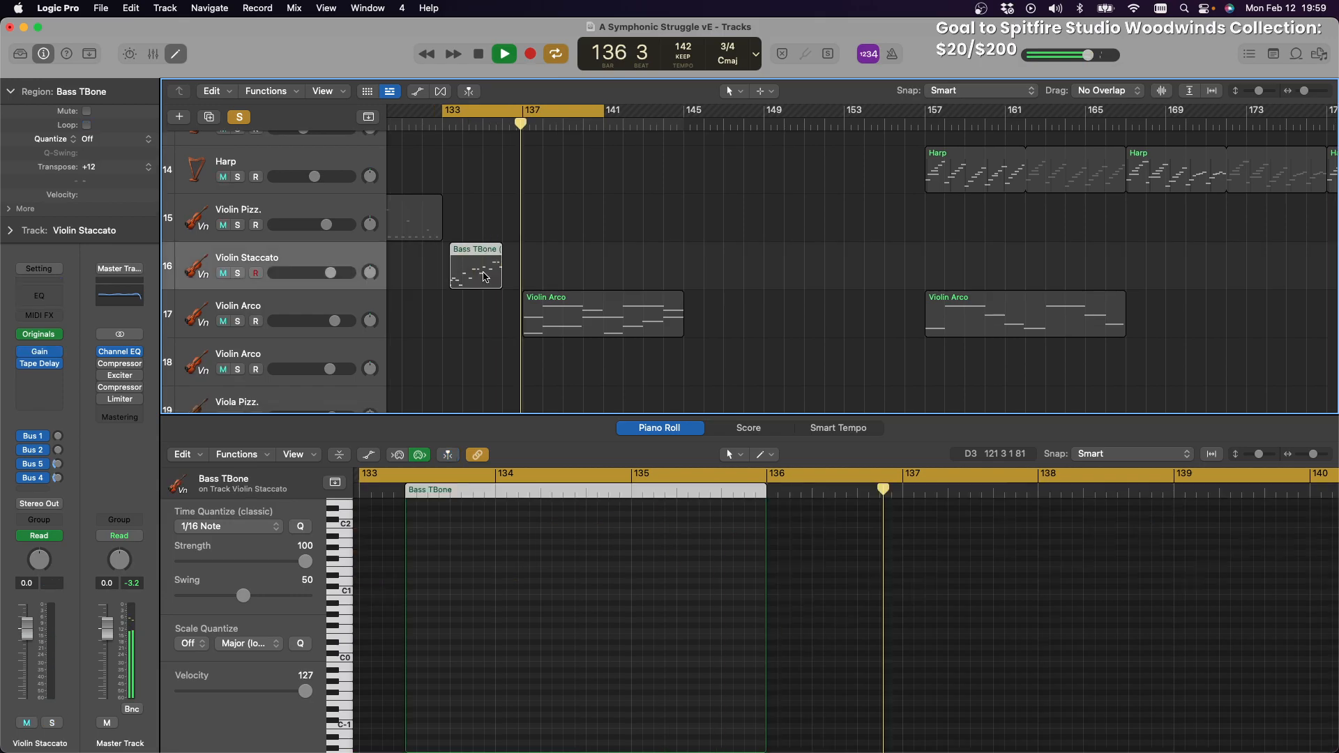
key(Delete)
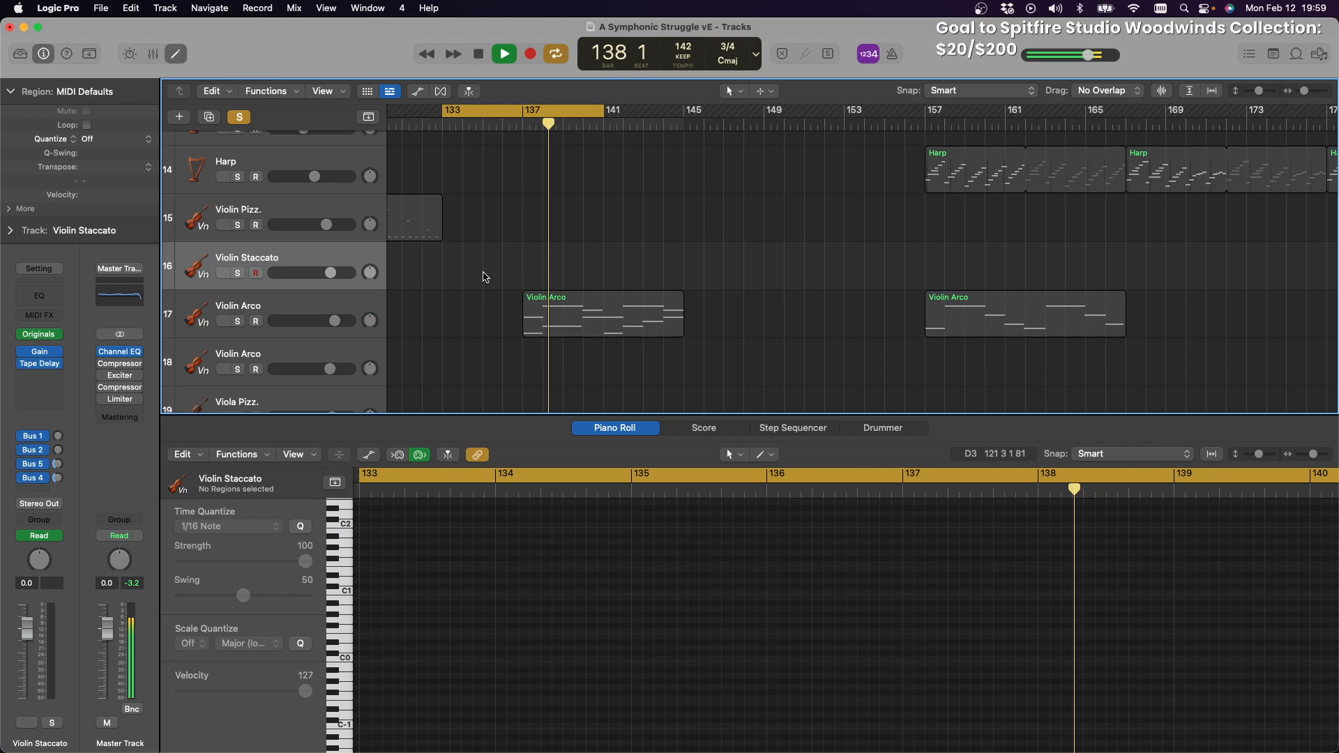
click(238, 321)
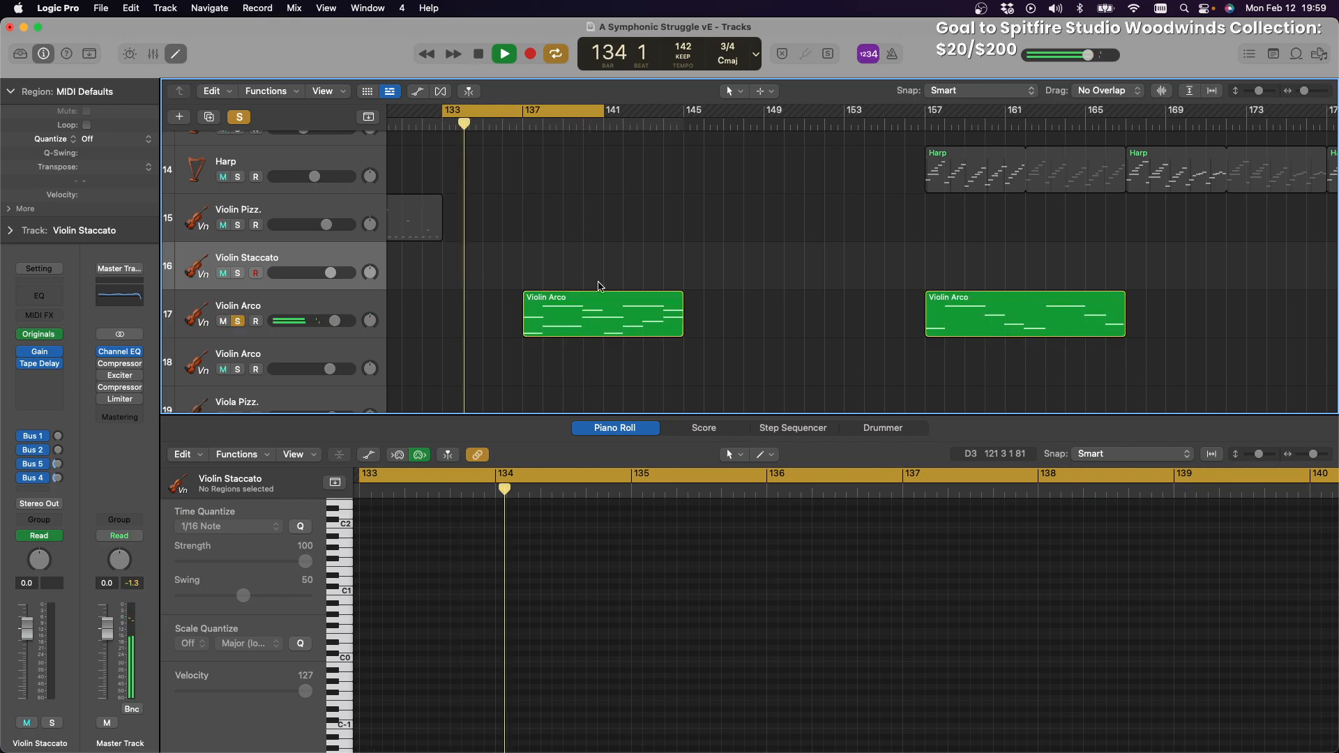
Switch to Music, listen to A Symphonic Struggle v9.2, and return to the Logic Pro project
mouse_move(863, 752)
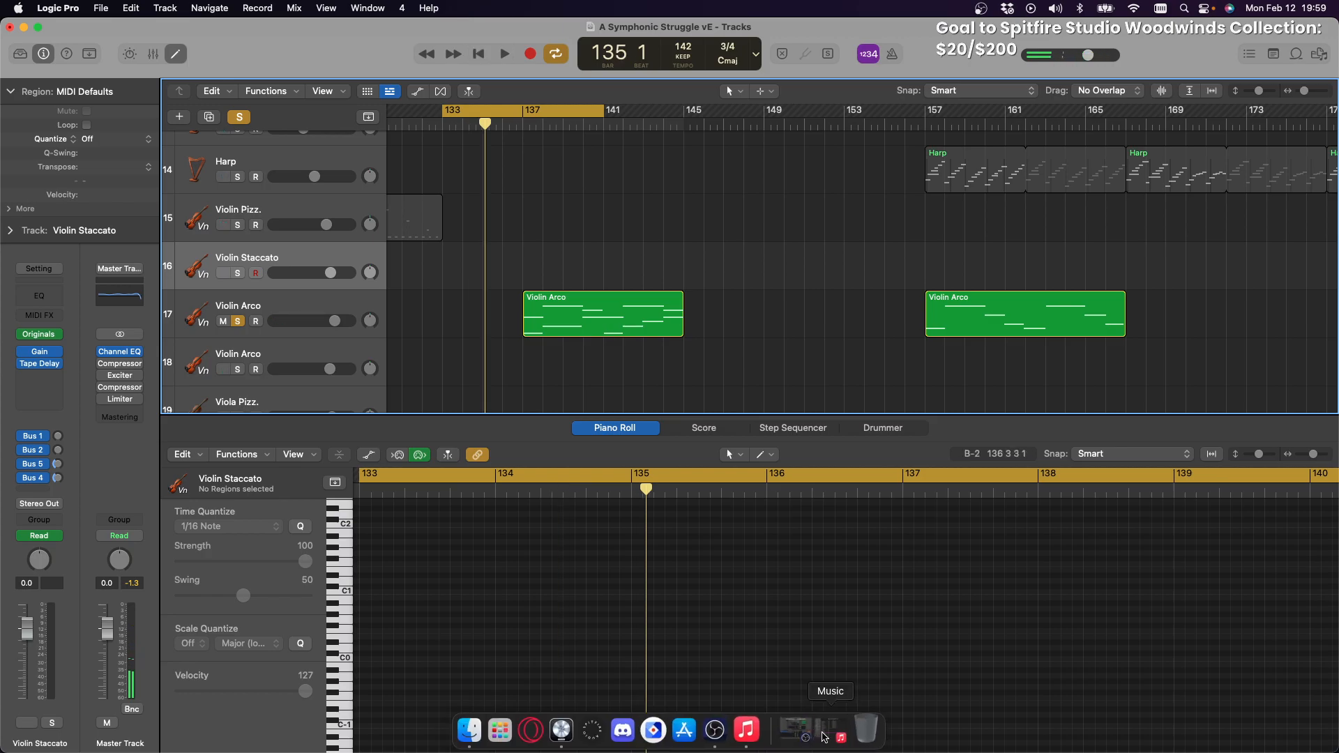
click(829, 736)
click(328, 73)
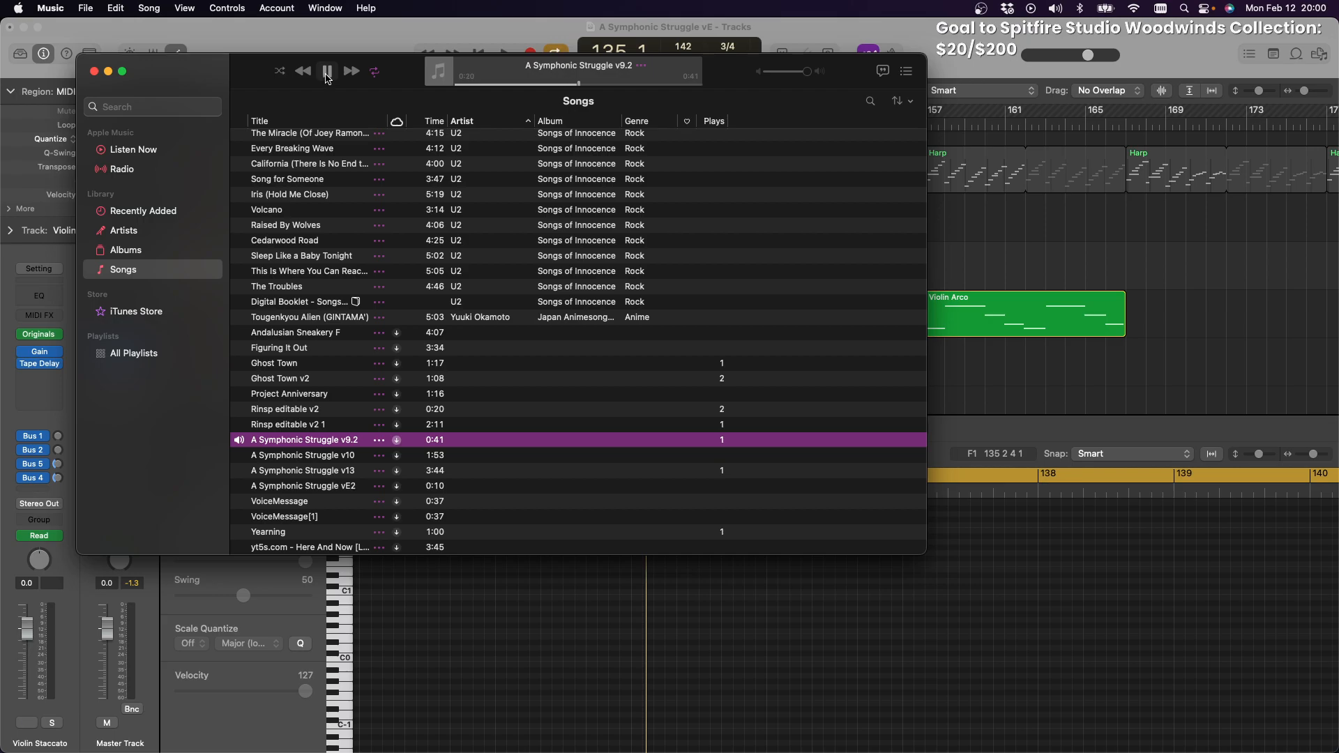
click(327, 72)
click(326, 72)
click(1190, 340)
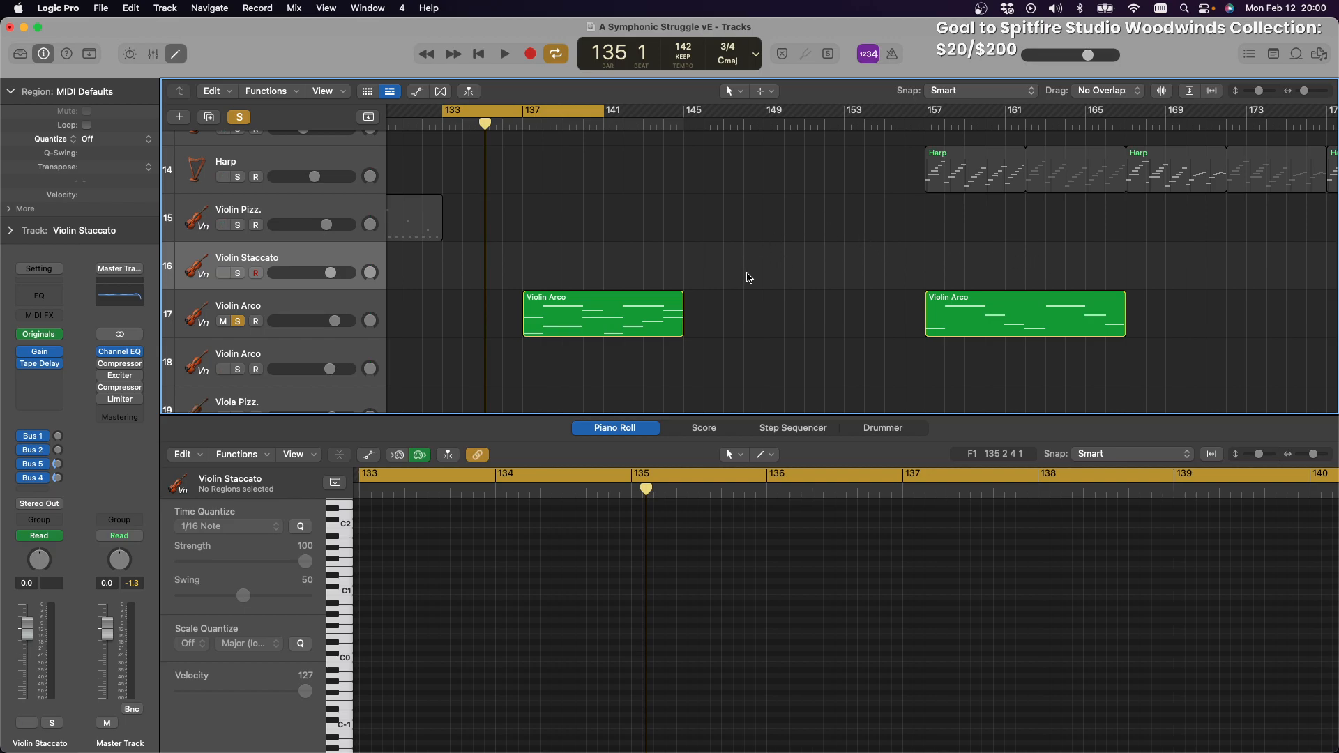
Extend the looping Viola Pizz. region on the Violin Pizz. track to bar 151, where the DBass Pizz brass regions start
scroll(820, 304, up, 15)
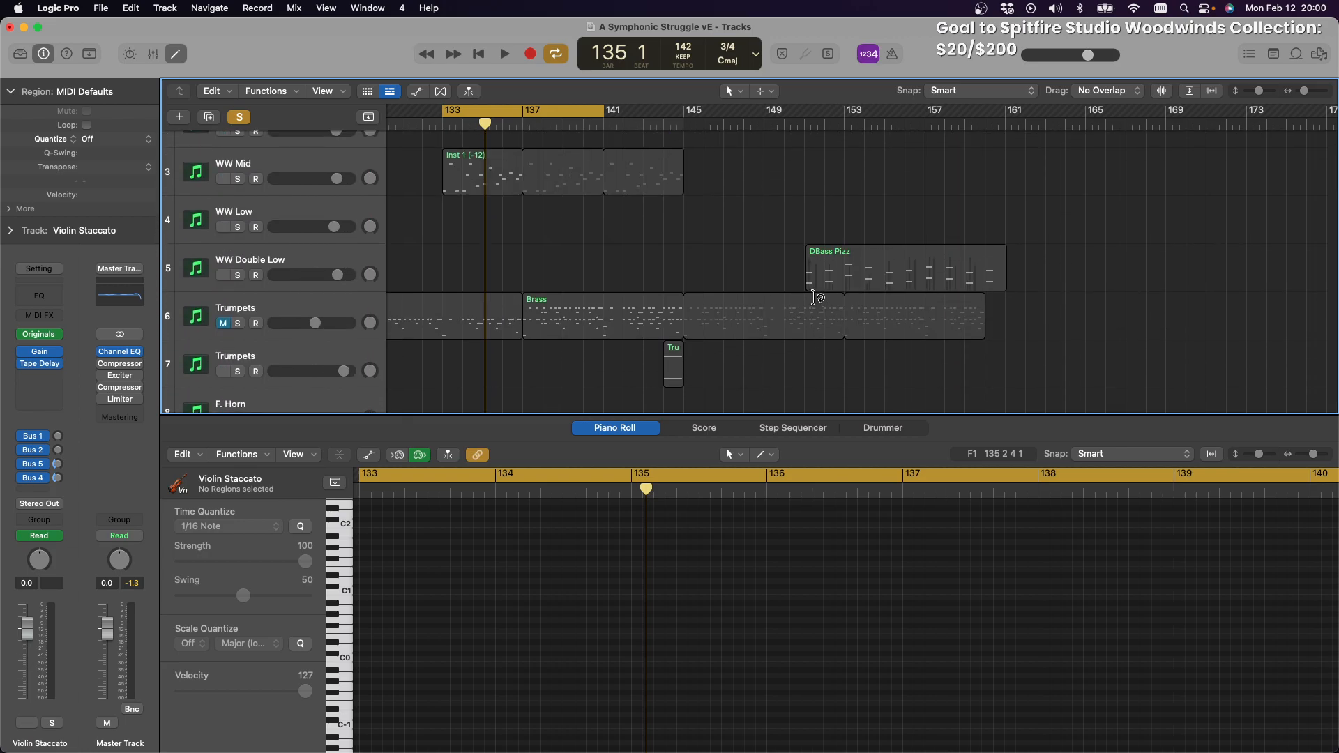
scroll(807, 293, down, 5)
scroll(806, 293, down, 6)
scroll(805, 293, up, 6)
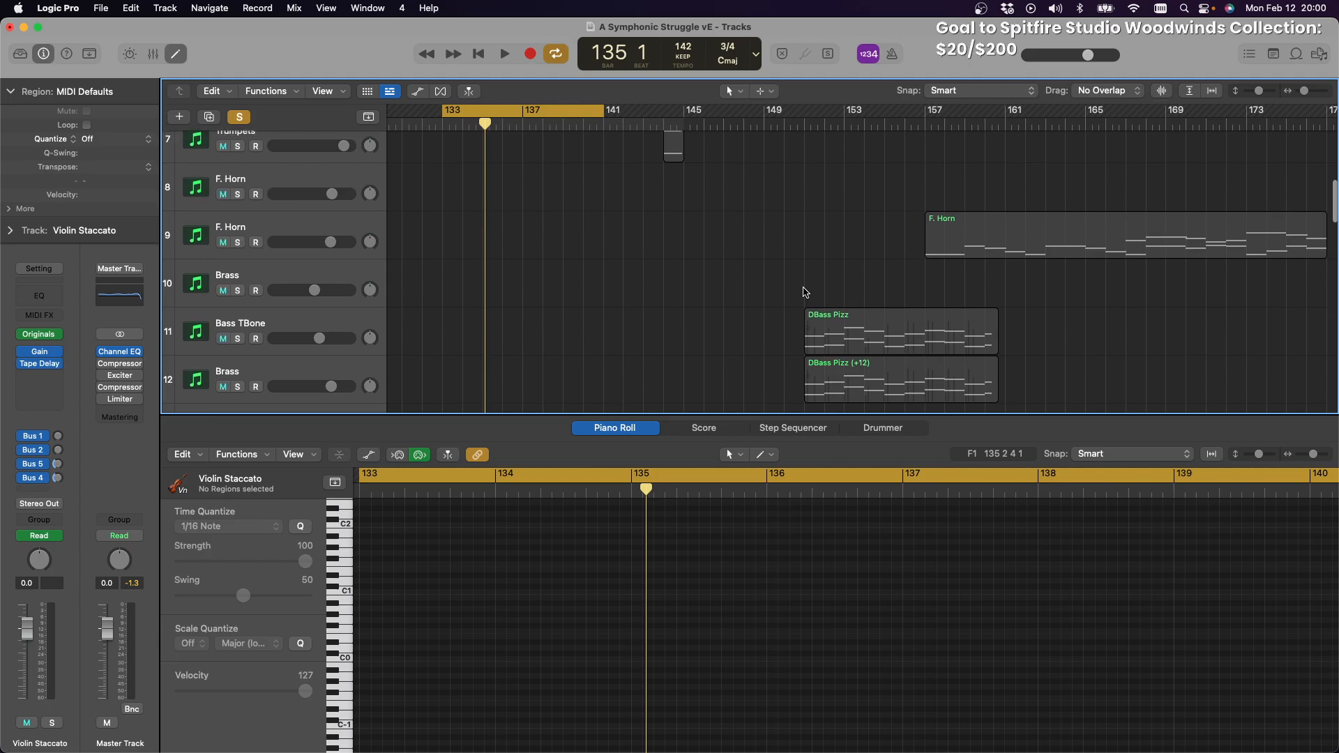
scroll(805, 293, down, 10)
scroll(805, 293, left, 10)
scroll(806, 290, up, 4)
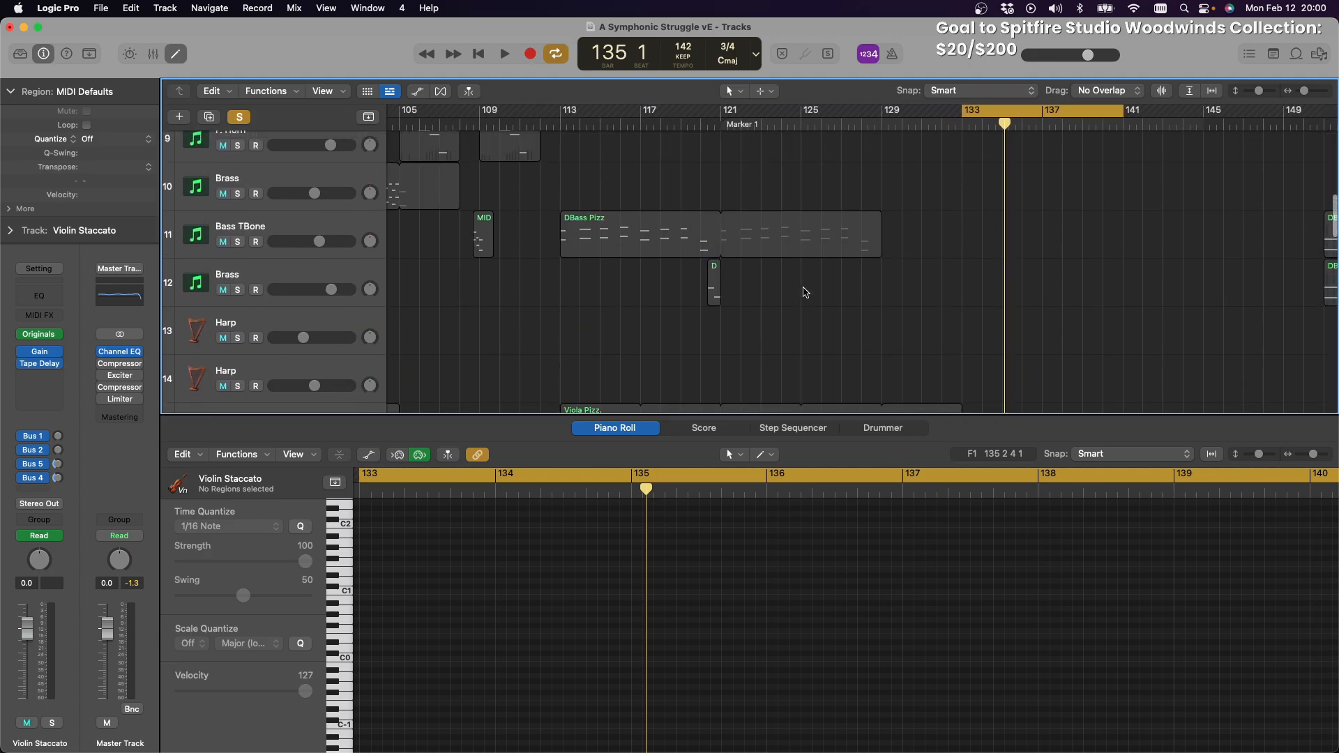
scroll(803, 288, down, 1)
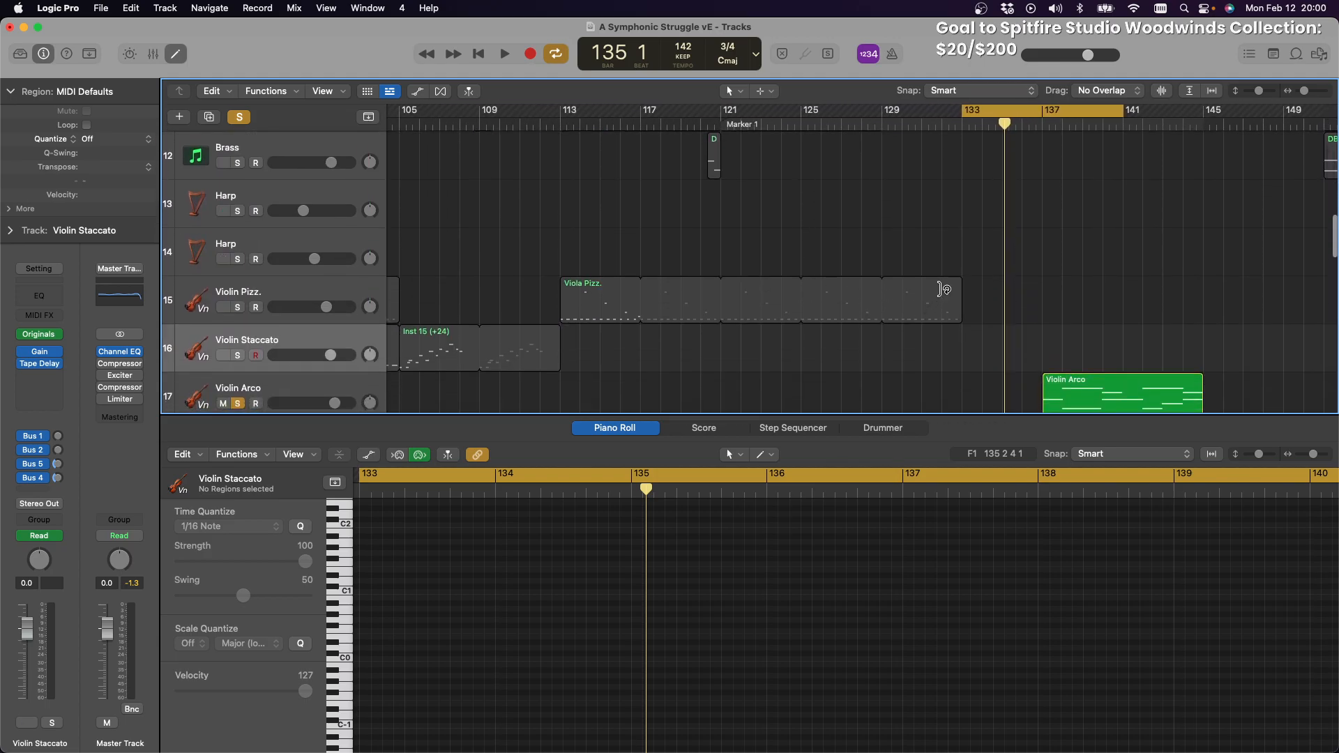
drag(949, 287, 1323, 296)
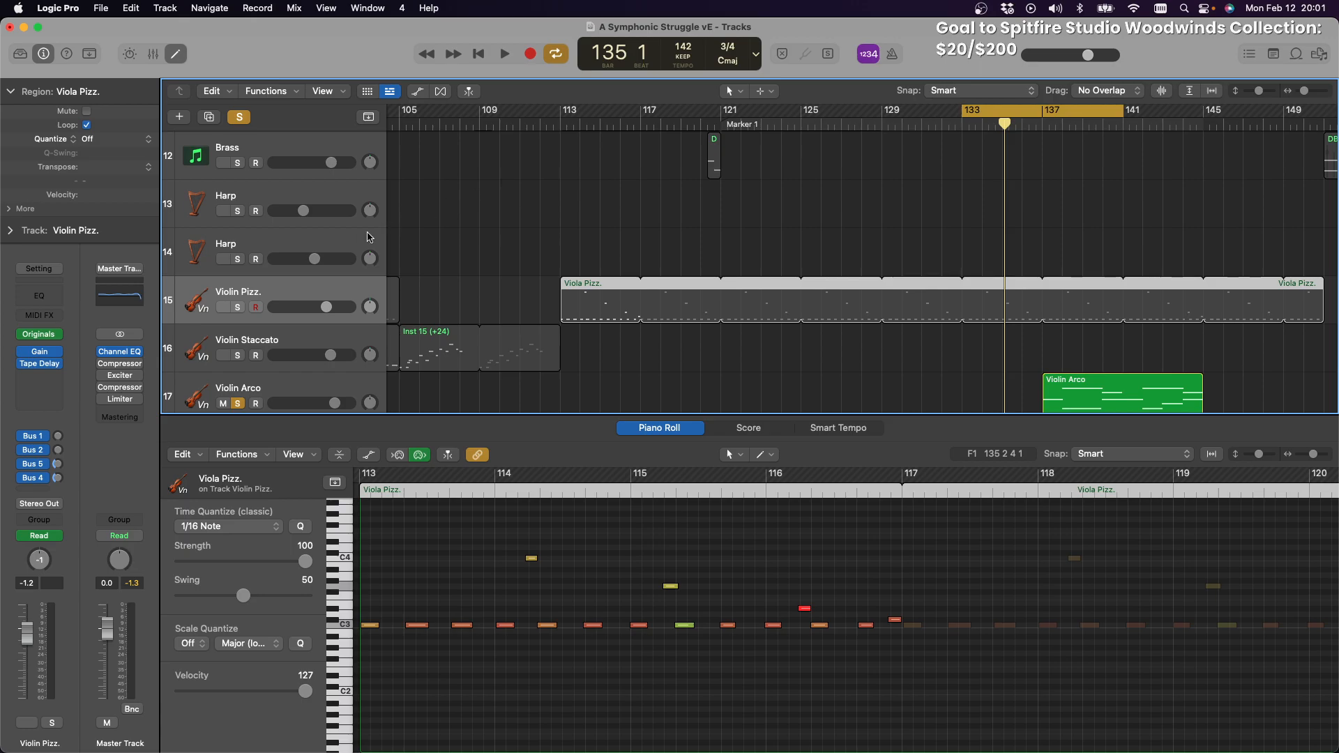
Add the Violin Pizz. track to the soloed tracks and play the cycle from bar 133 to bar 141
click(238, 308)
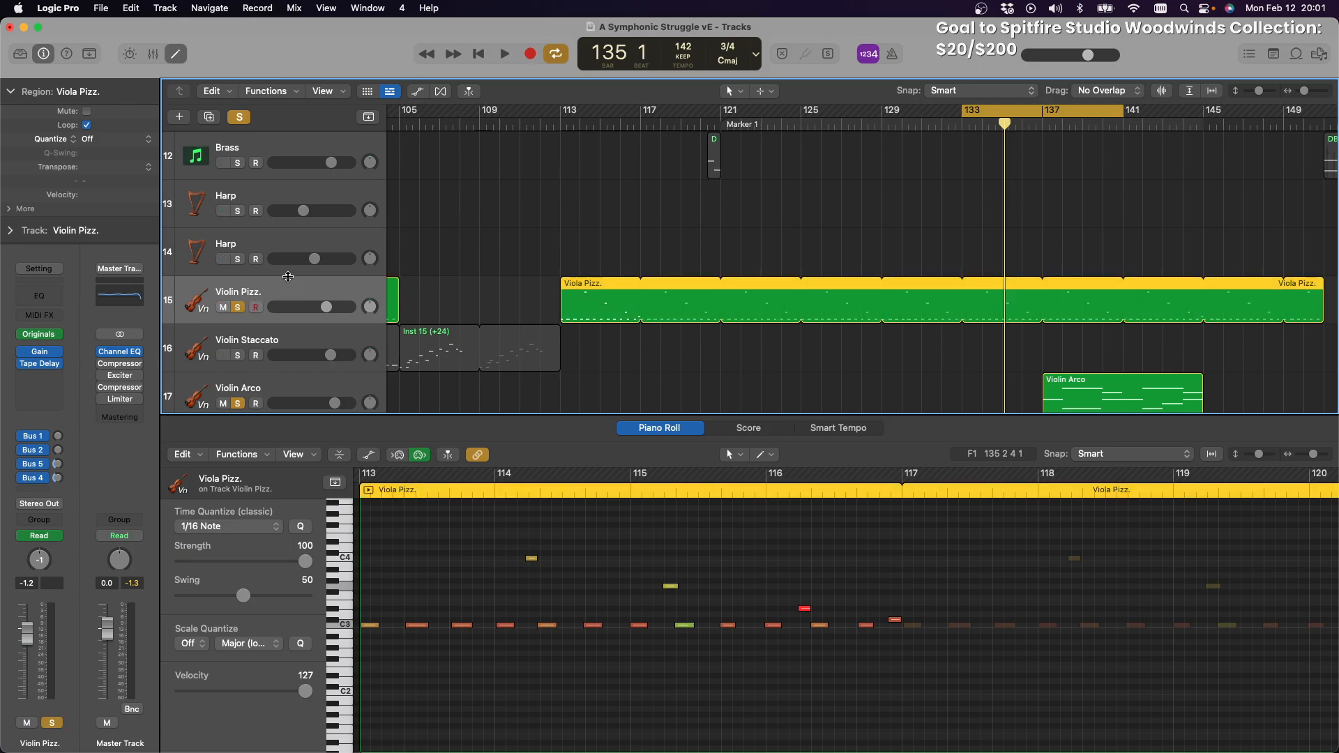
click(505, 54)
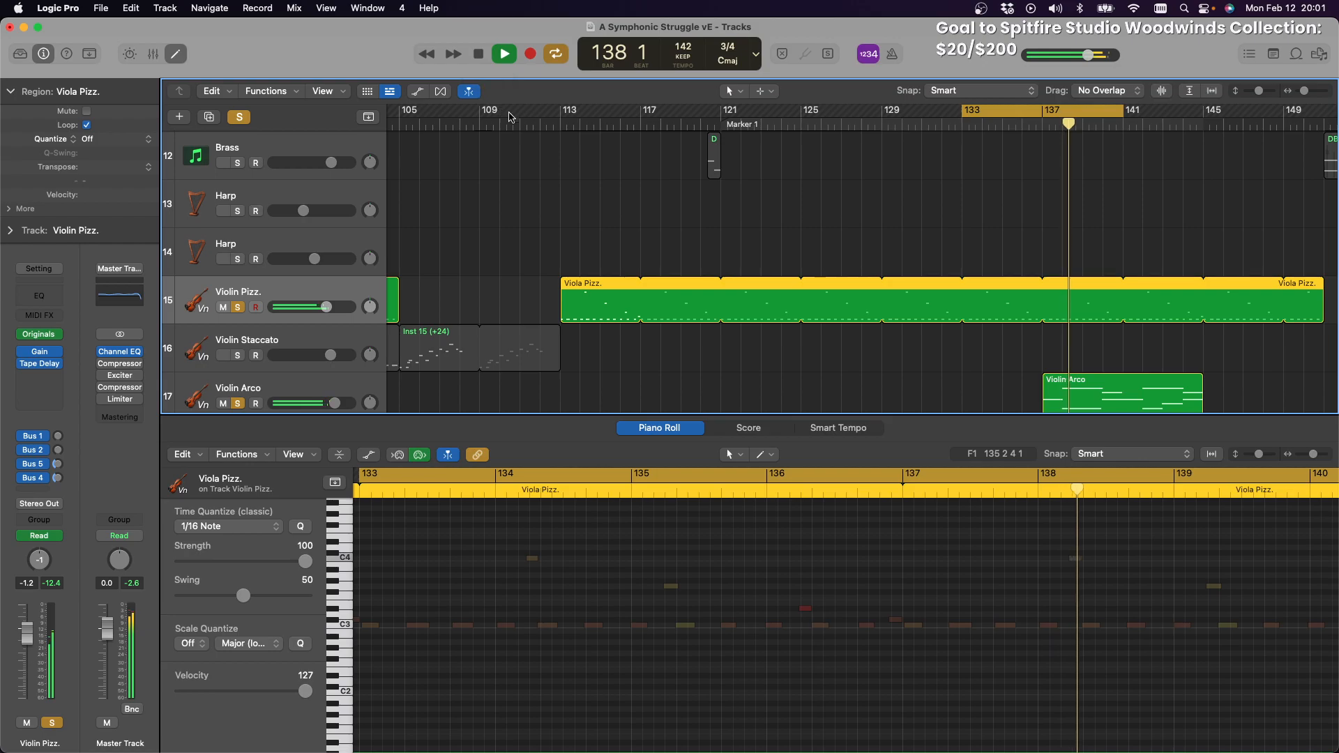
scroll(551, 139, right, 3)
scroll(551, 140, up, 10)
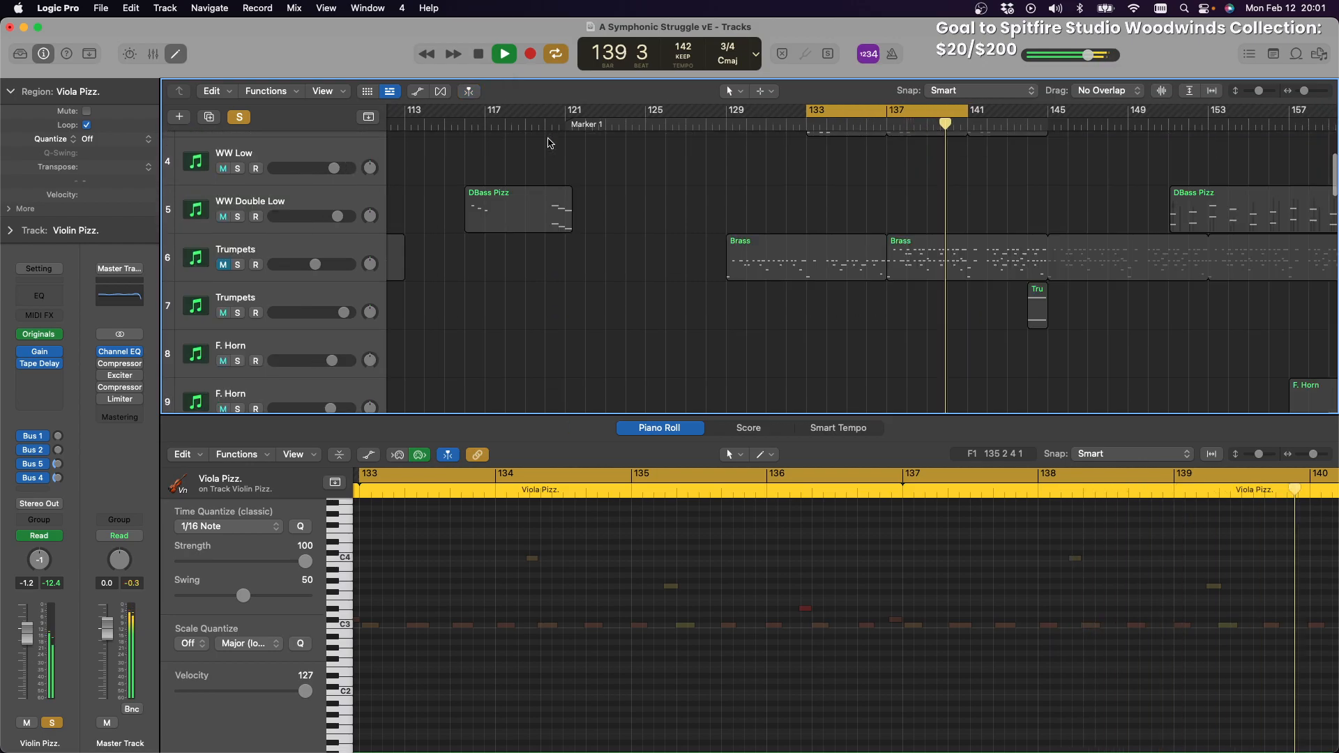
scroll(549, 143, down, 9)
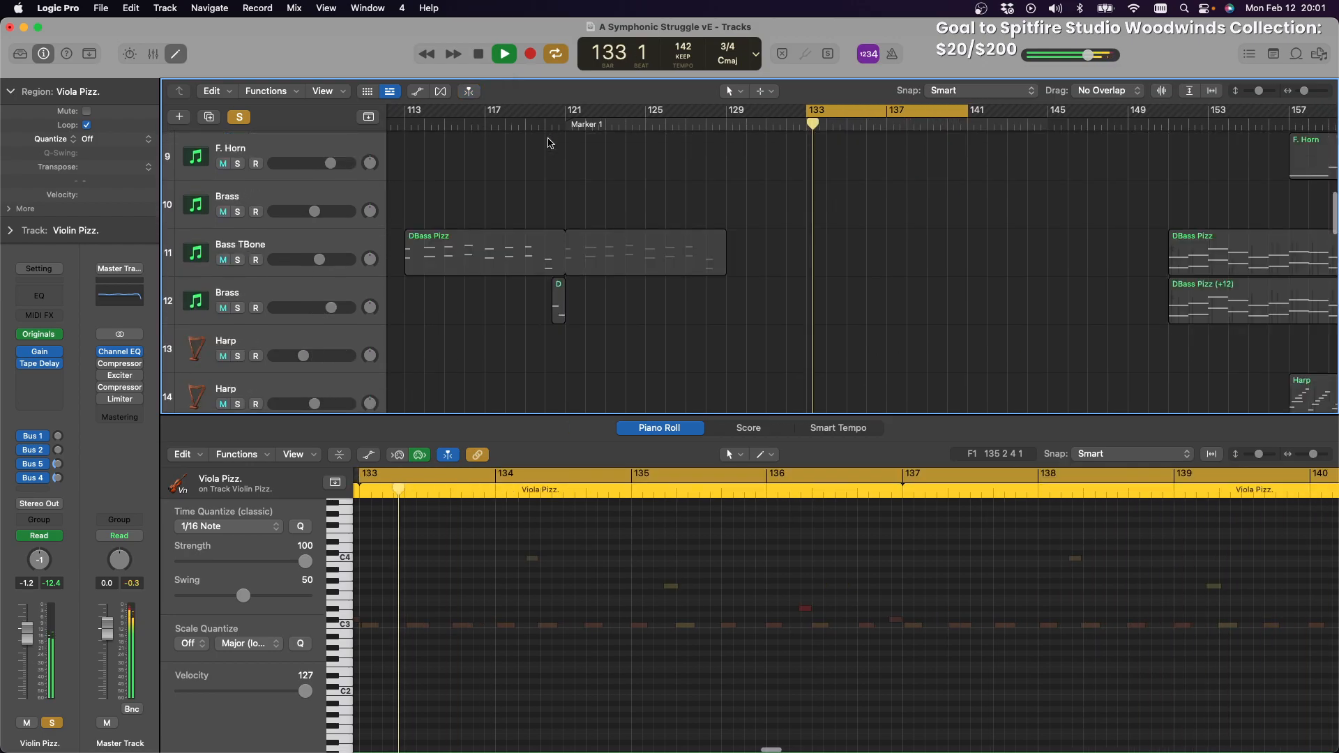
Move the two Violin Arco regions together so they start at bars 151 and 171
scroll(545, 140, down, 5)
scroll(628, 132, right, 8)
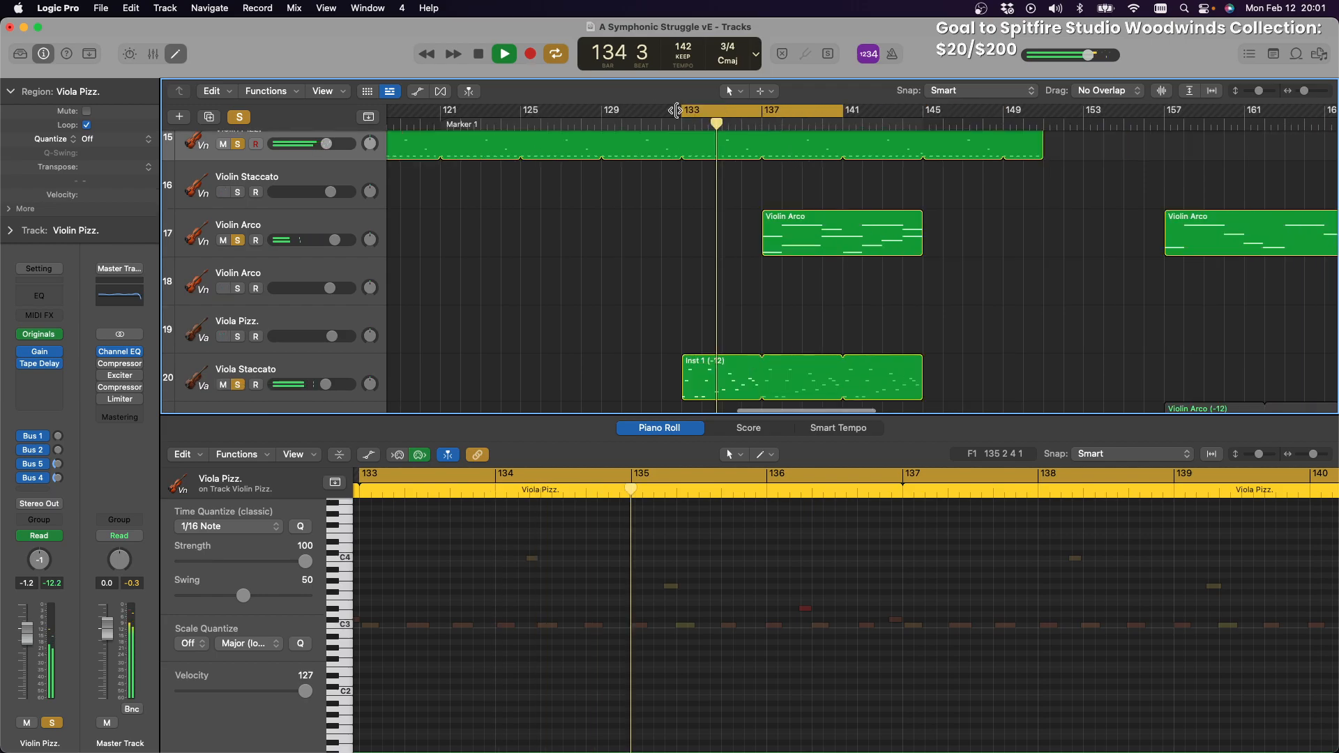
drag(653, 279, 924, 211)
drag(545, 223, 824, 224)
scroll(824, 224, up, 4)
scroll(824, 225, right, 4)
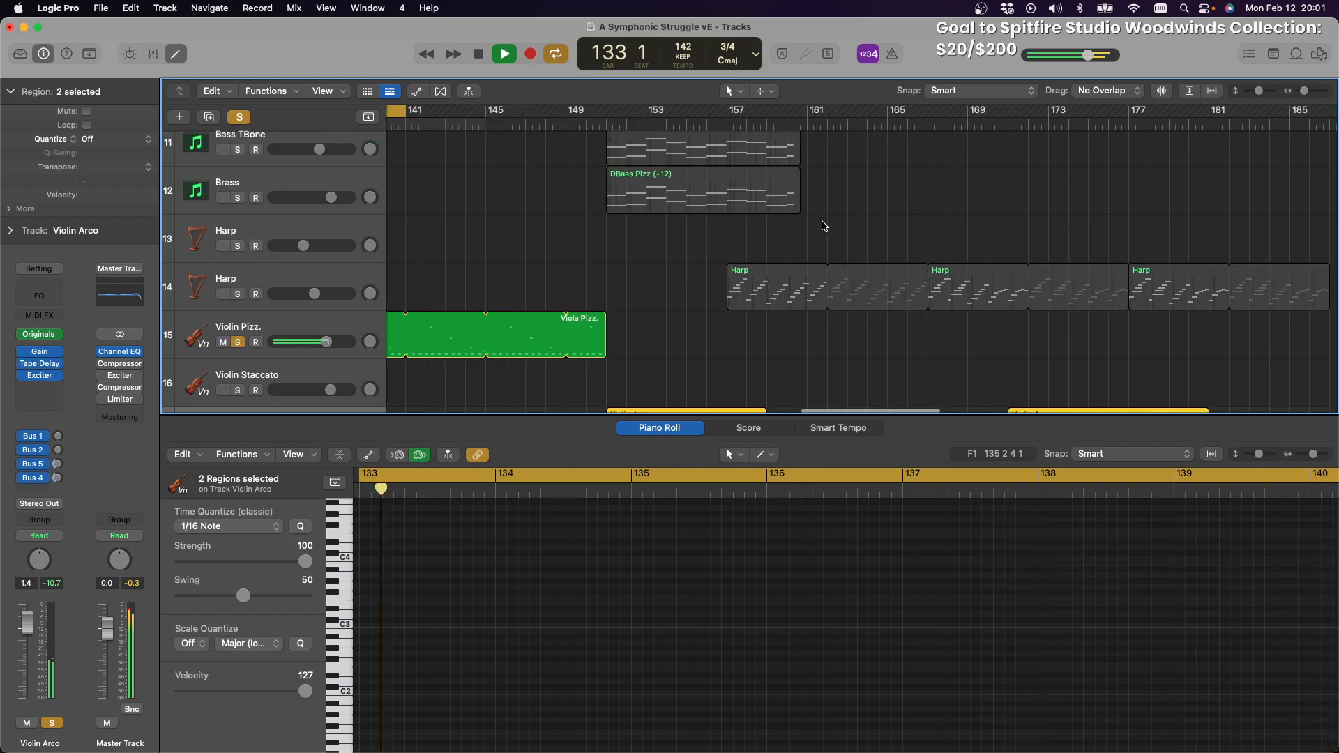
scroll(823, 225, left, 8)
scroll(824, 225, up, 6)
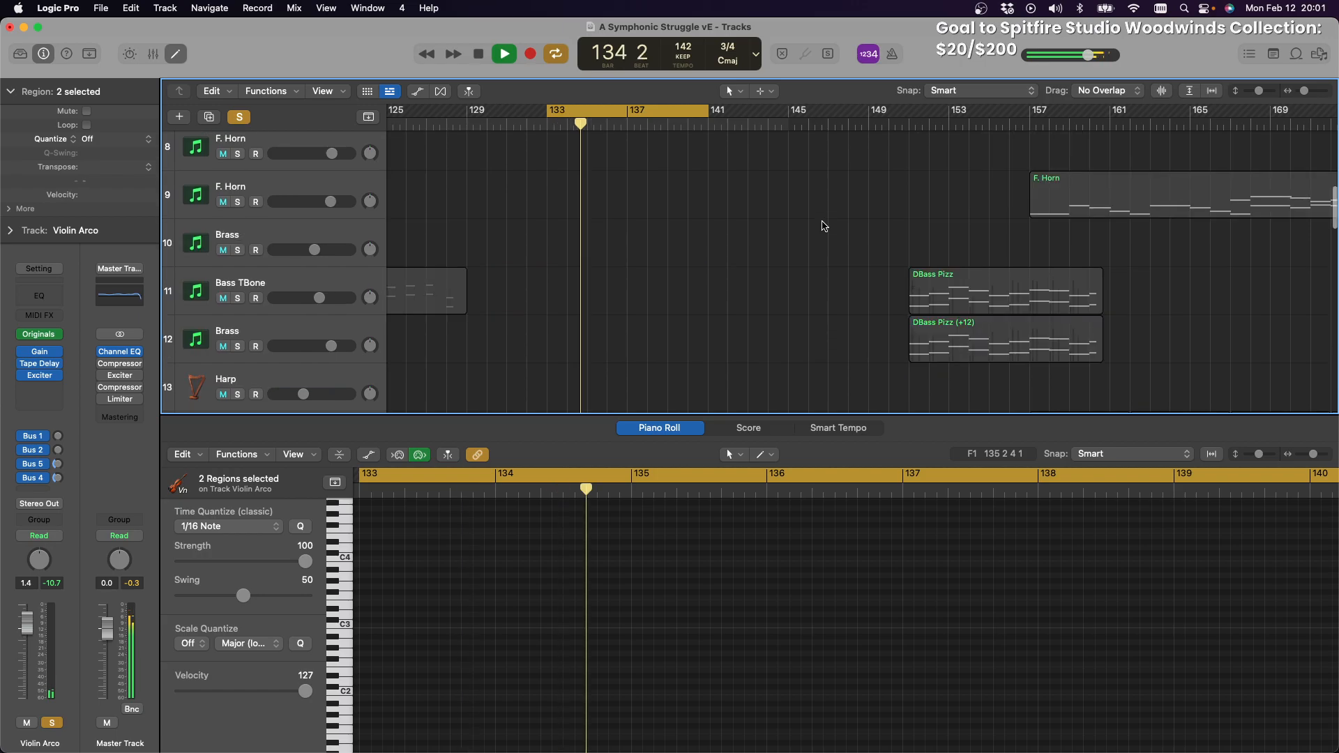
Move the two Violin Arco regions earlier together so they start at bars 137 and 157
scroll(824, 225, down, 1)
scroll(824, 225, down, 5)
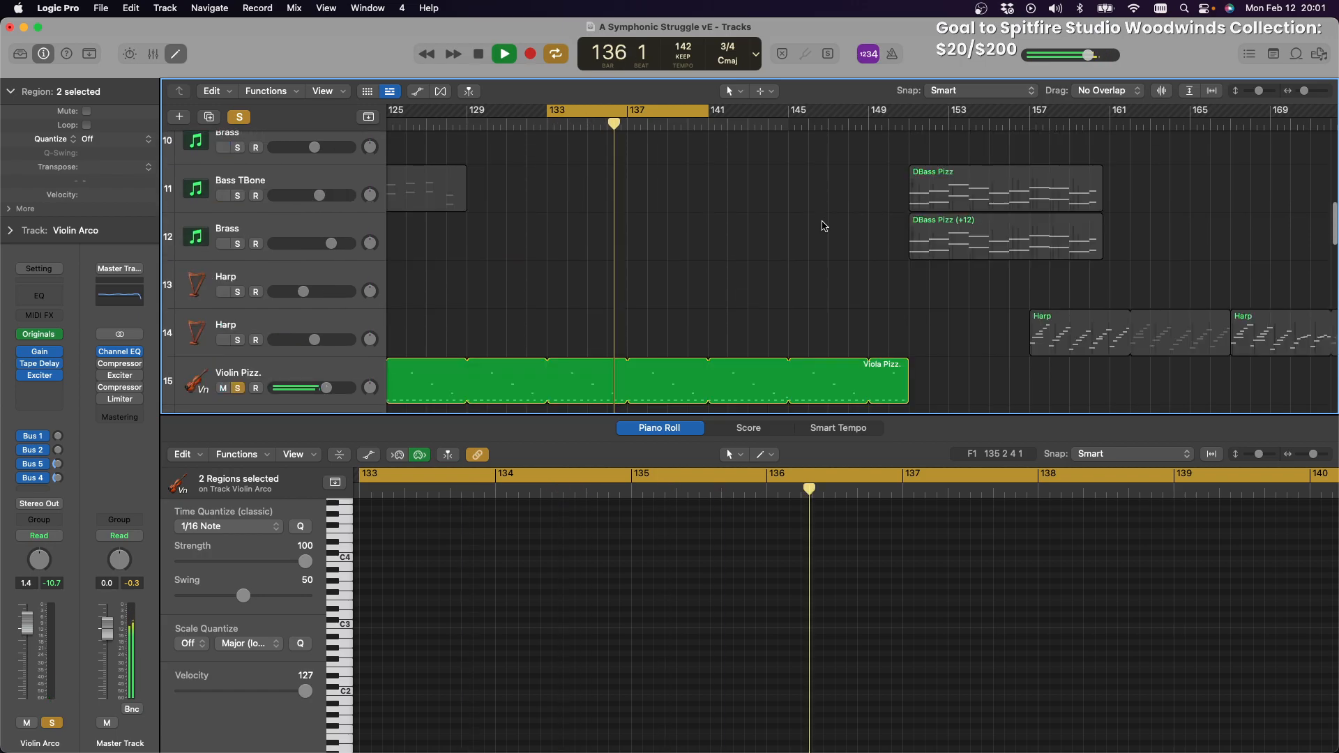
scroll(824, 225, down, 5)
scroll(823, 225, right, 8)
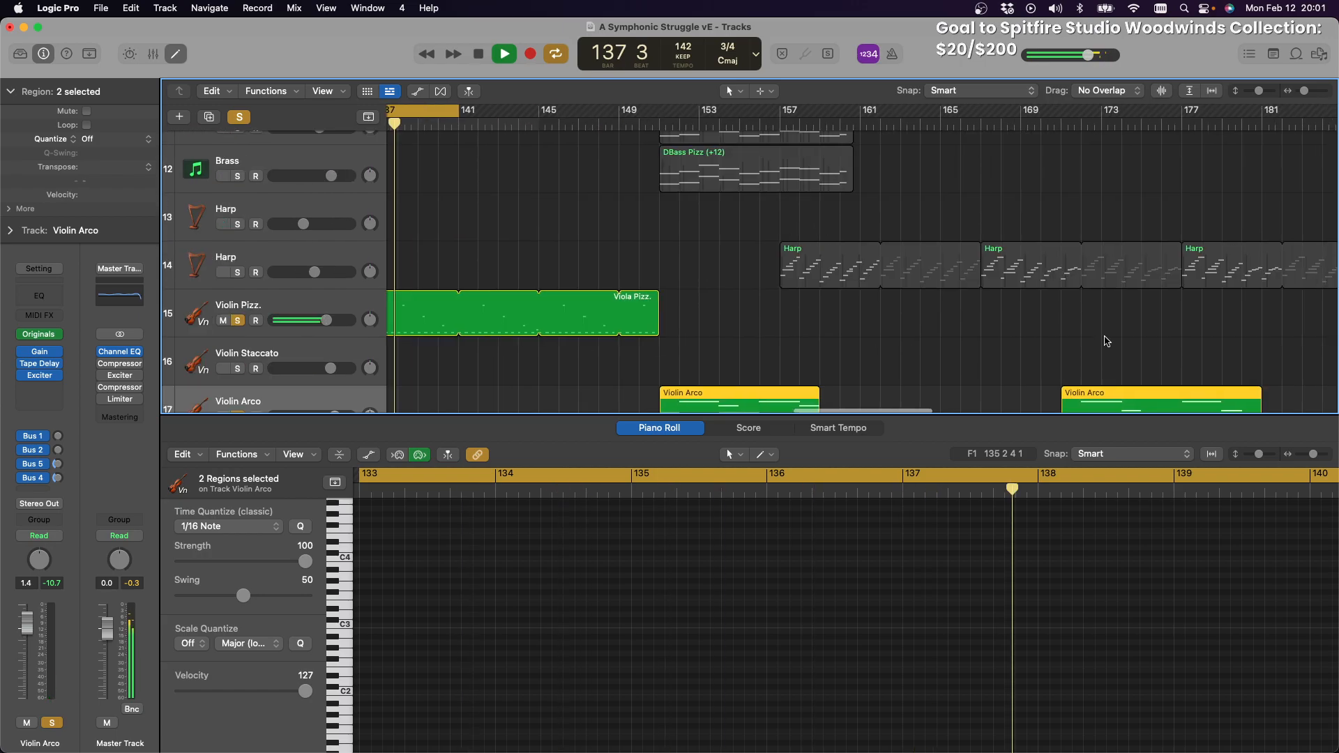
drag(1097, 396, 834, 394)
scroll(835, 368, left, 5)
scroll(835, 367, down, 2)
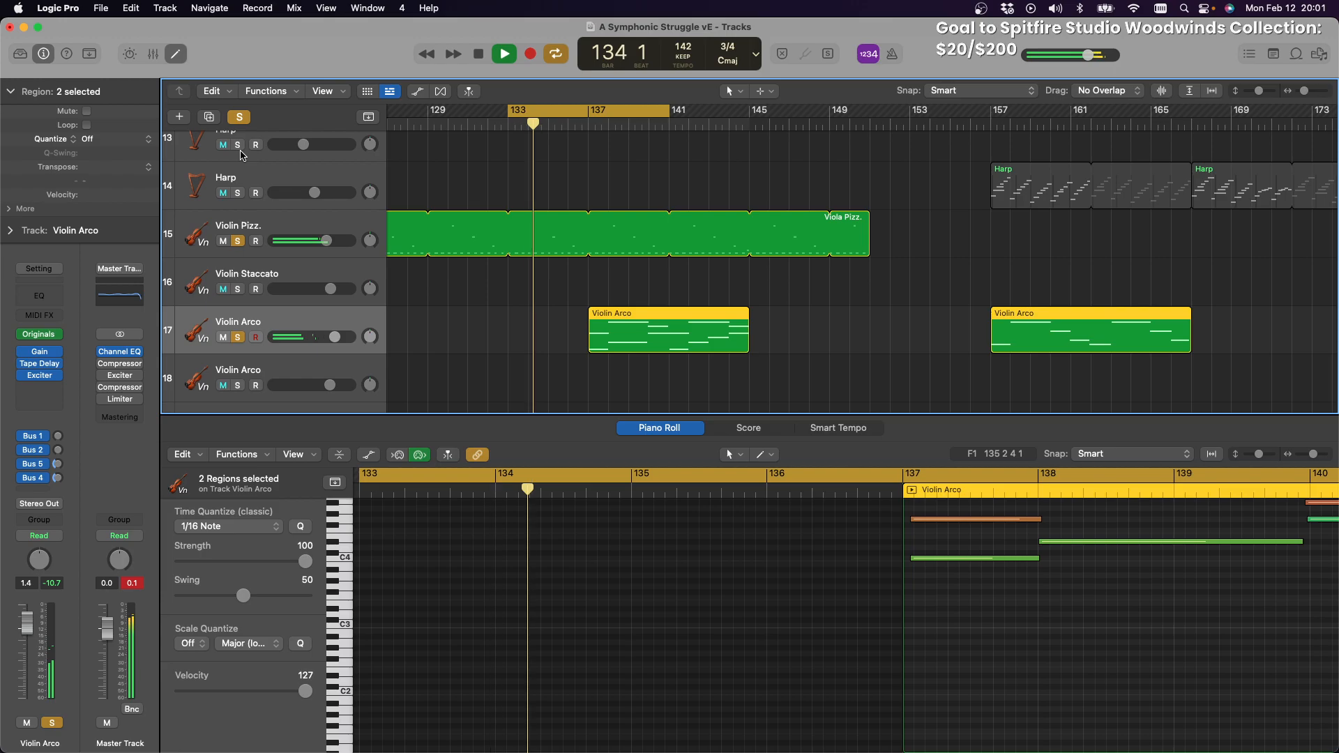
Turn off solo for all tracks and play the cycle from bar 133 to bar 141, checking the string tracks
click(238, 118)
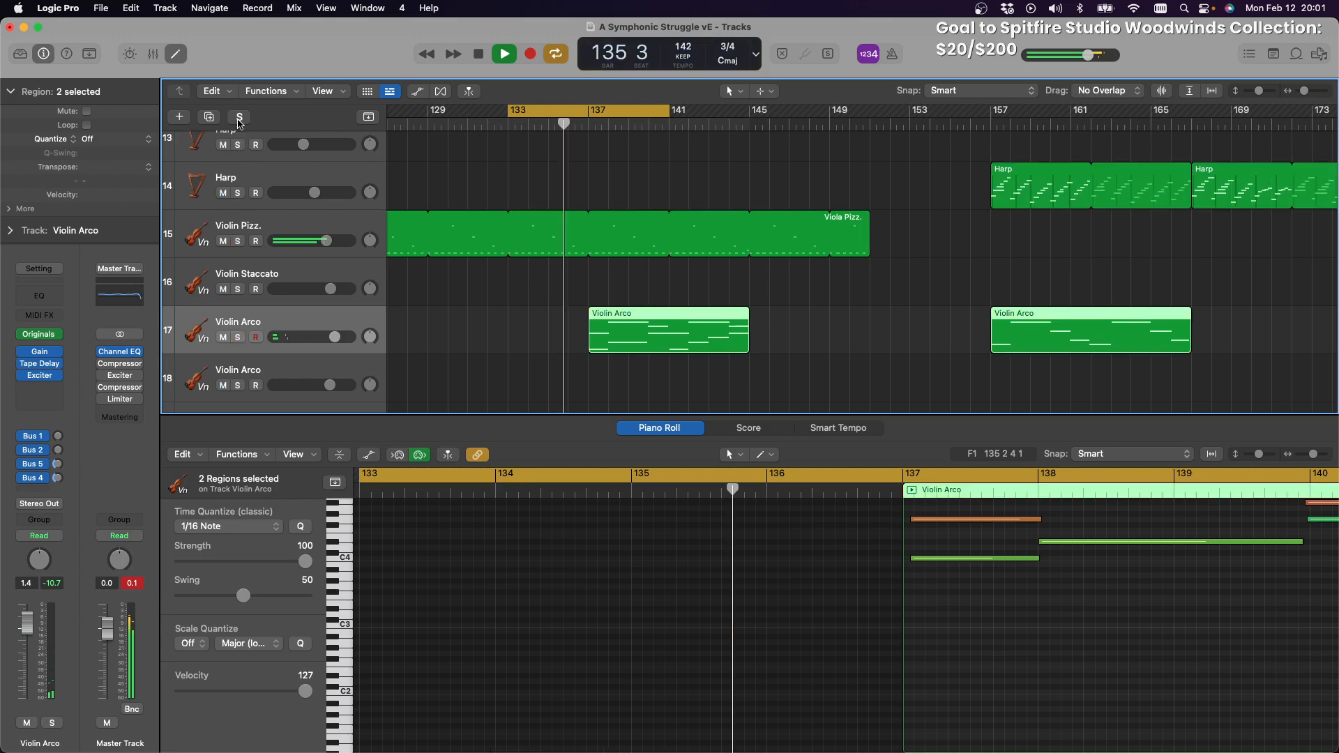
scroll(703, 261, up, 3)
scroll(704, 261, down, 3)
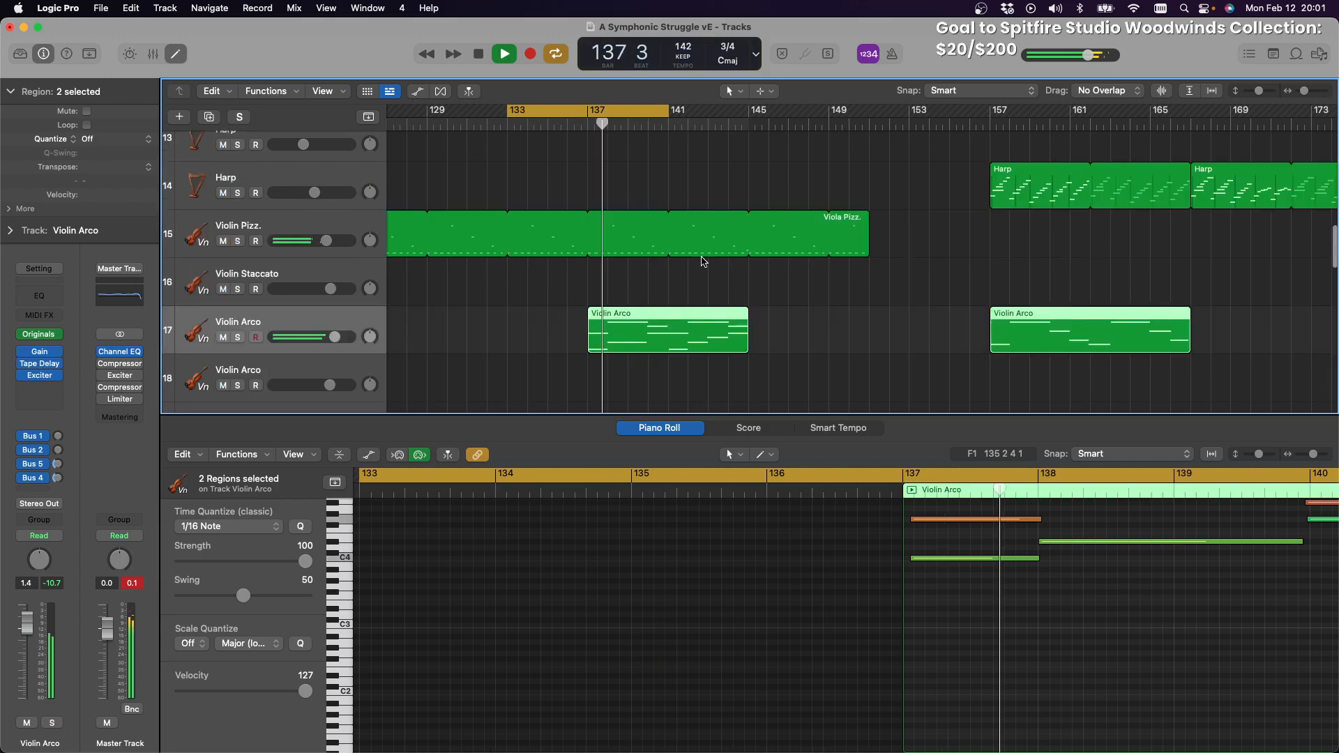
scroll(703, 262, down, 5)
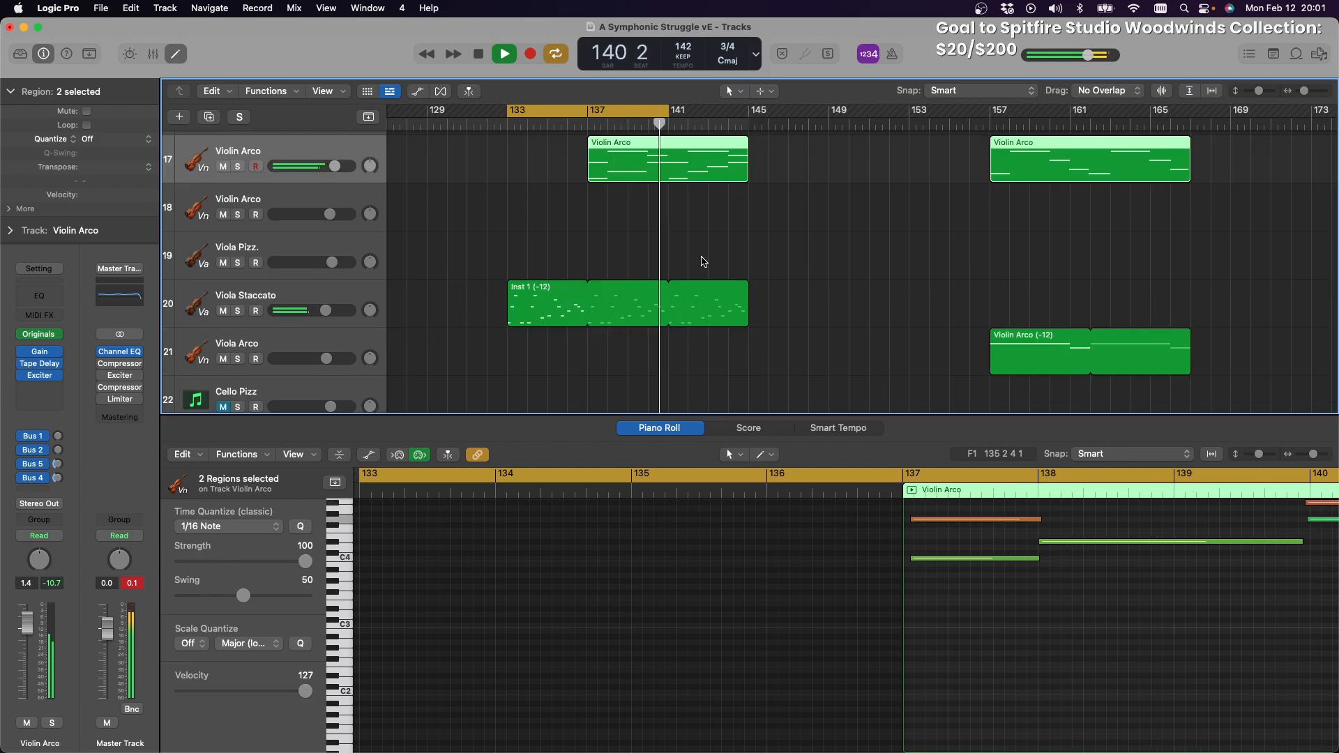
scroll(703, 261, down, 5)
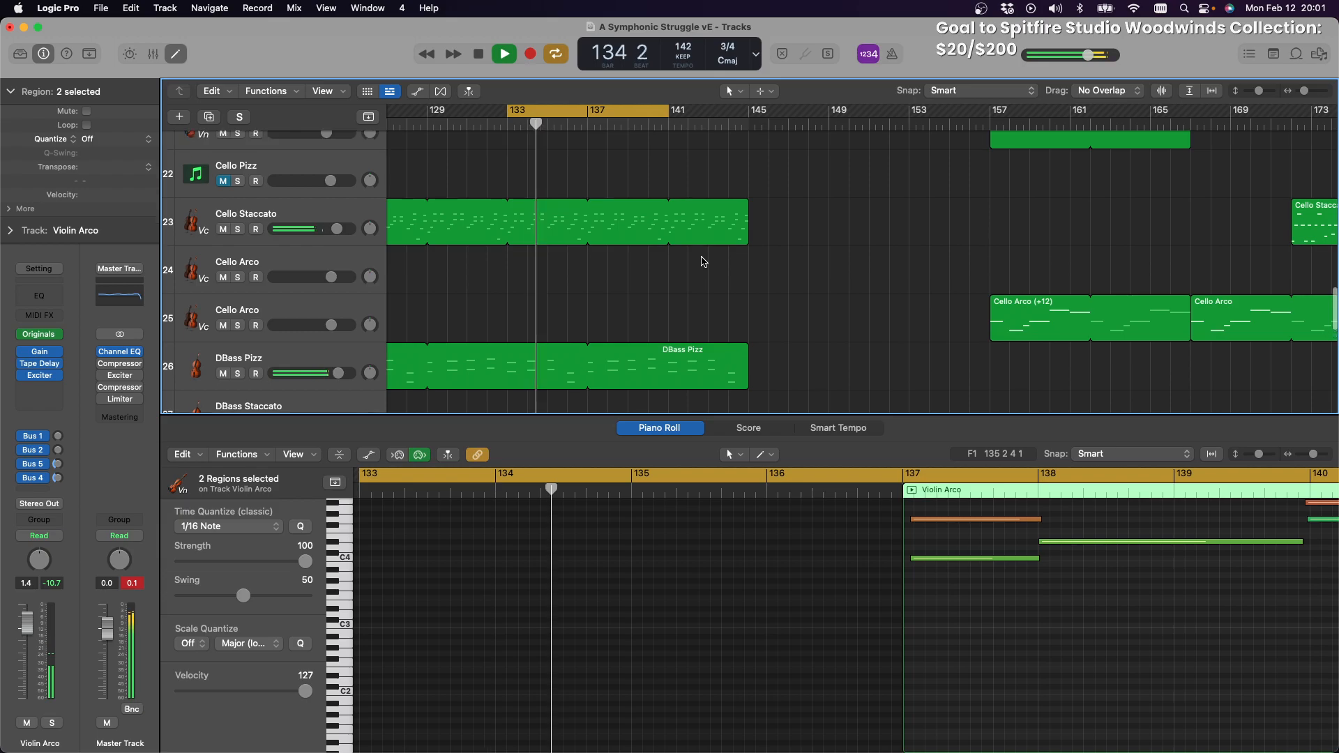
scroll(703, 262, down, 2)
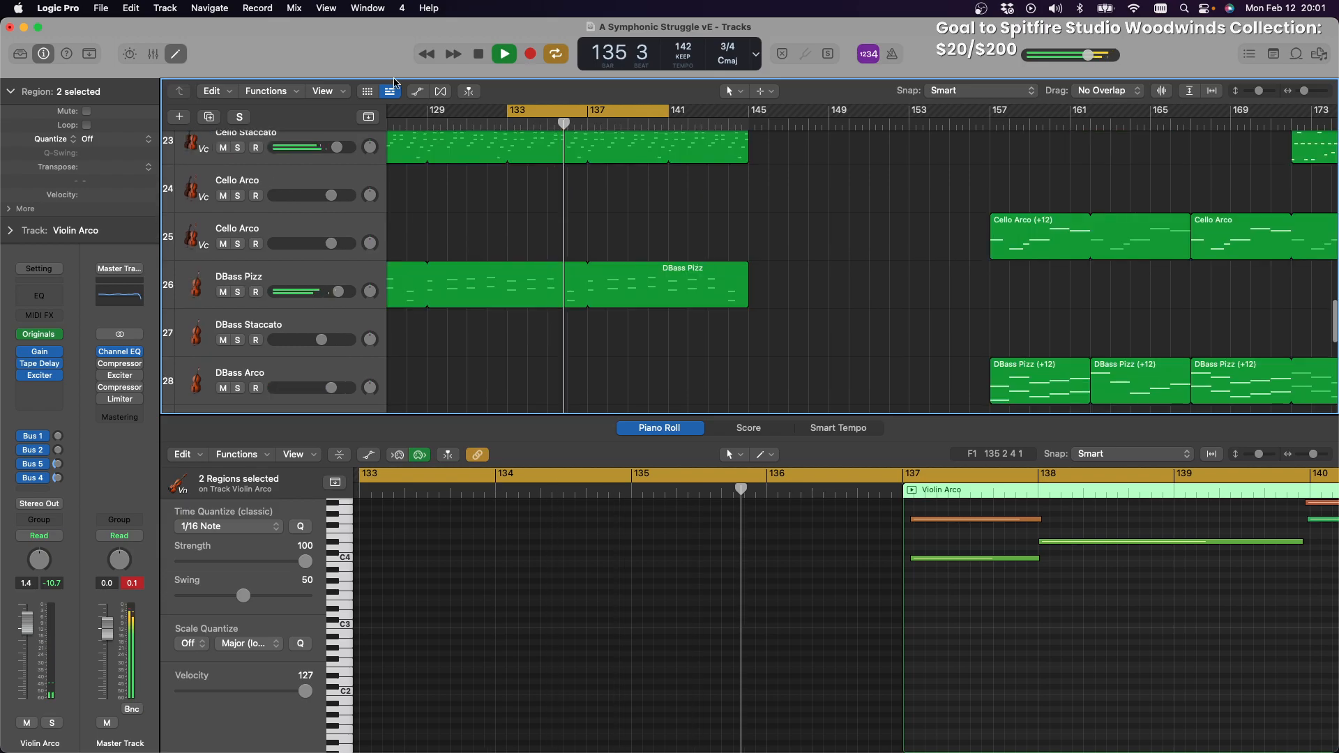
key(space)
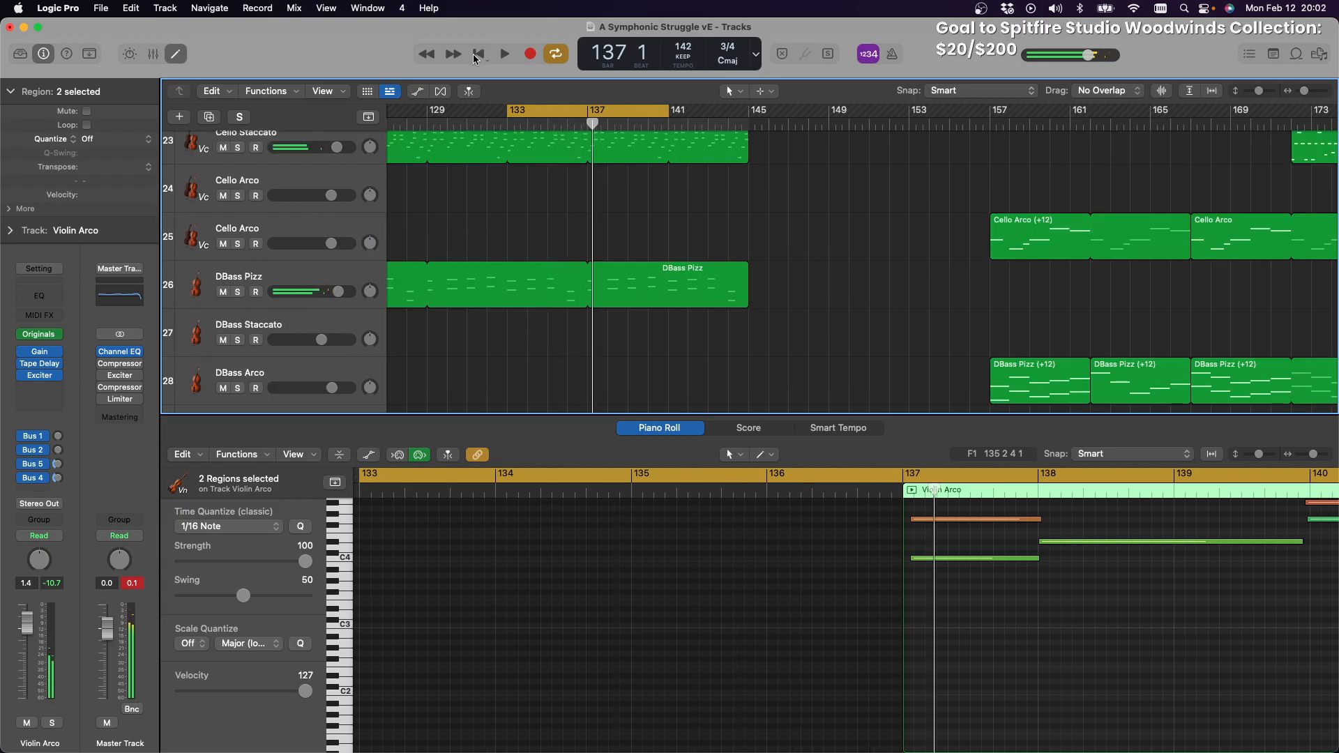
Switch to Music, replay A Symphonic Struggle v9.2 in short stretches as a reference, and minimize the player
mouse_move(478, 729)
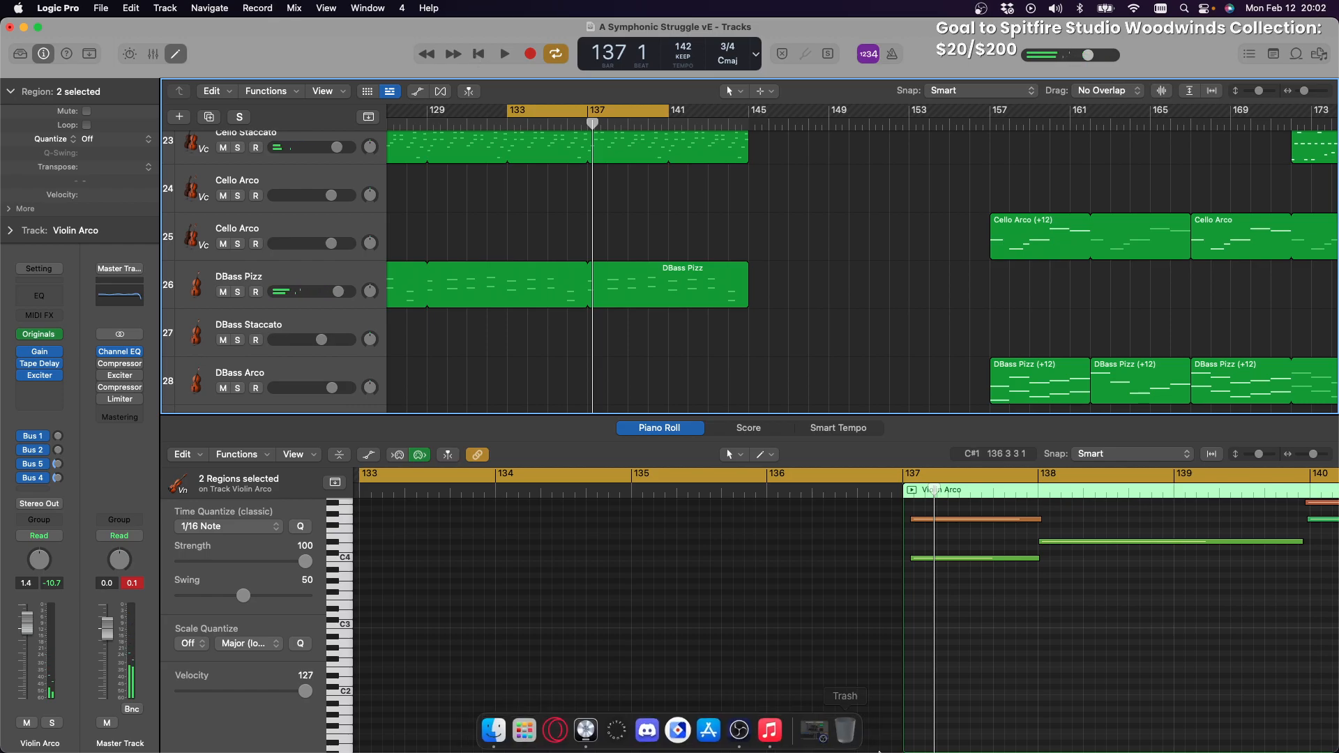
click(764, 729)
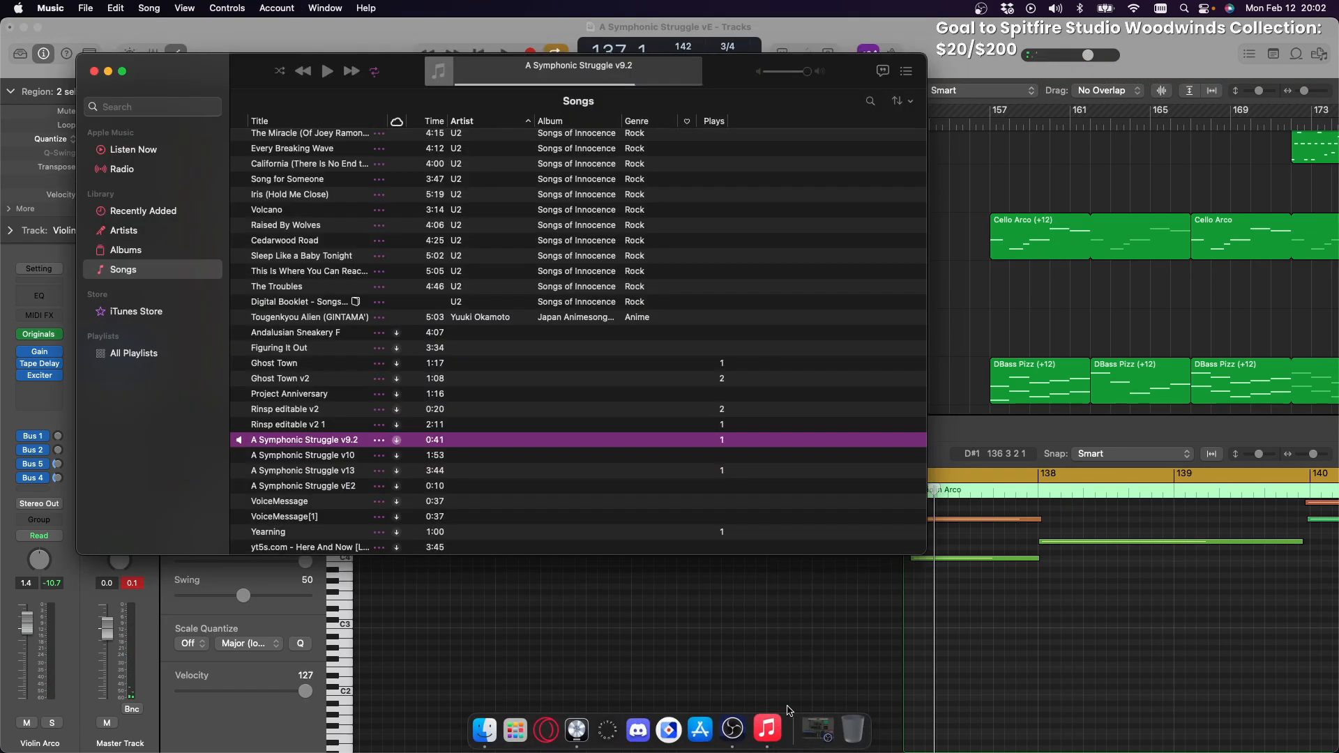
click(328, 73)
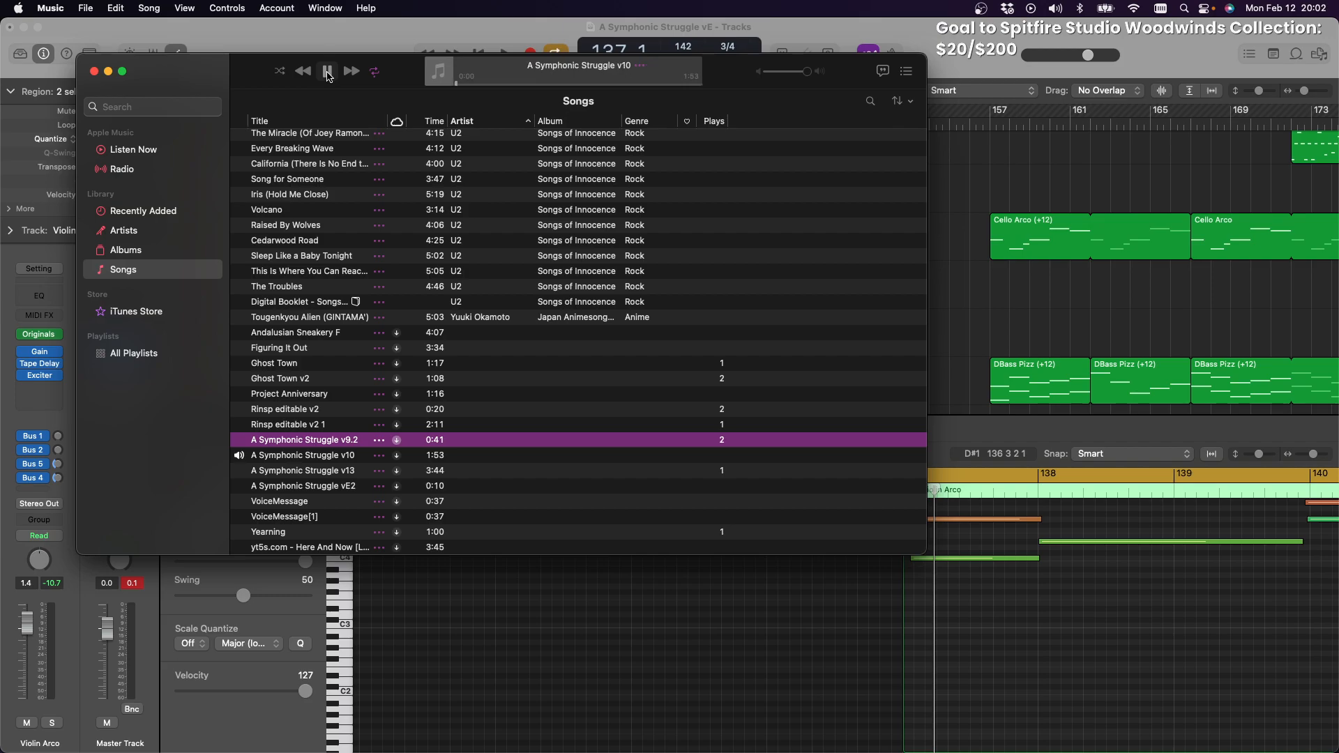
click(238, 442)
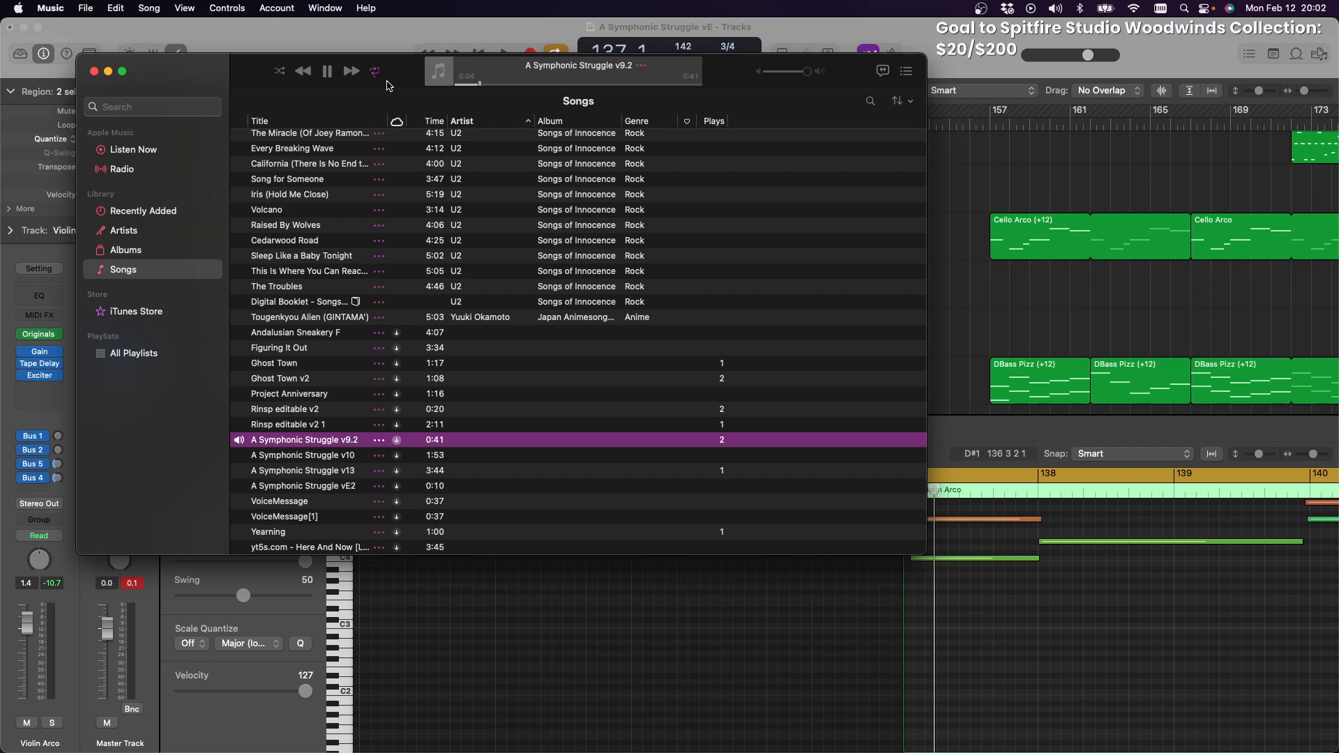
click(331, 81)
click(327, 71)
click(327, 71)
click(329, 72)
click(329, 72)
click(329, 72)
click(328, 72)
click(329, 73)
click(328, 71)
click(108, 72)
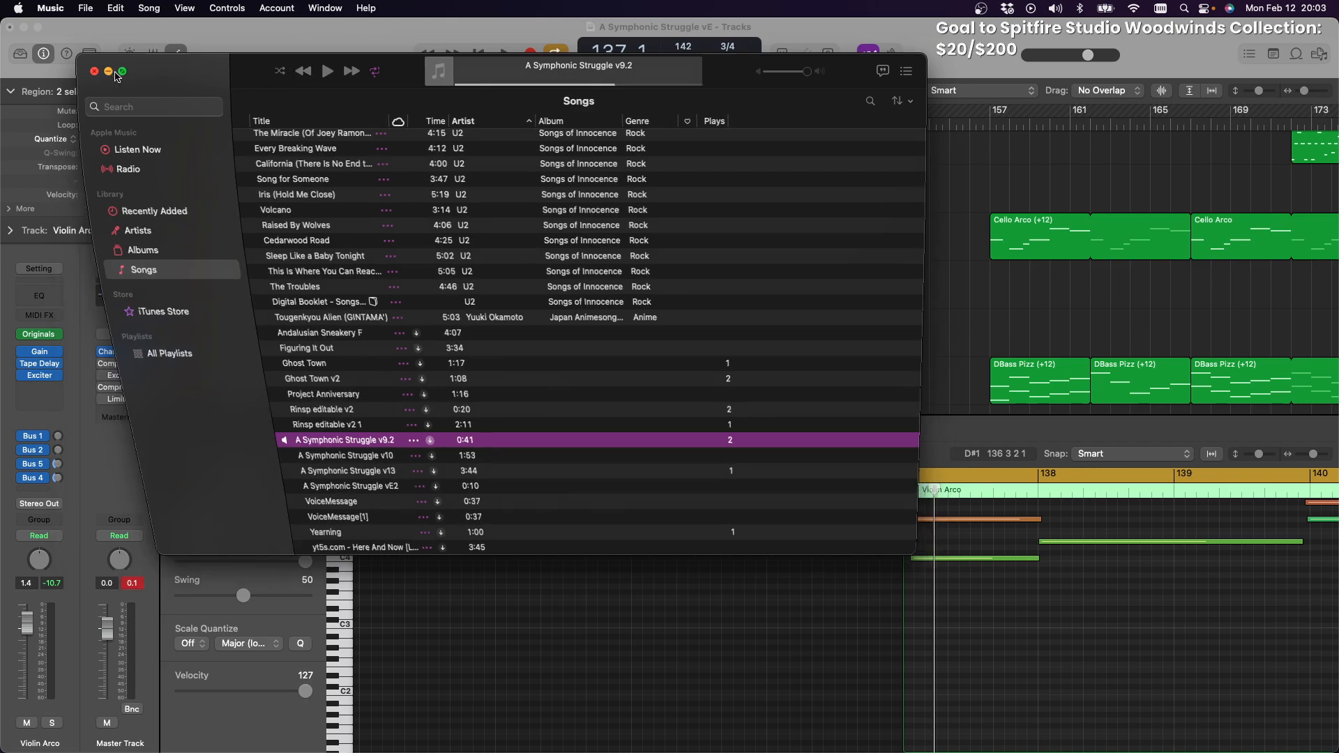
Look back through the arrangement to the early bars and select the Inst 1 (-24) region at bar 33 on Cello Staccato
scroll(609, 214, up, 5)
scroll(609, 214, left, 3)
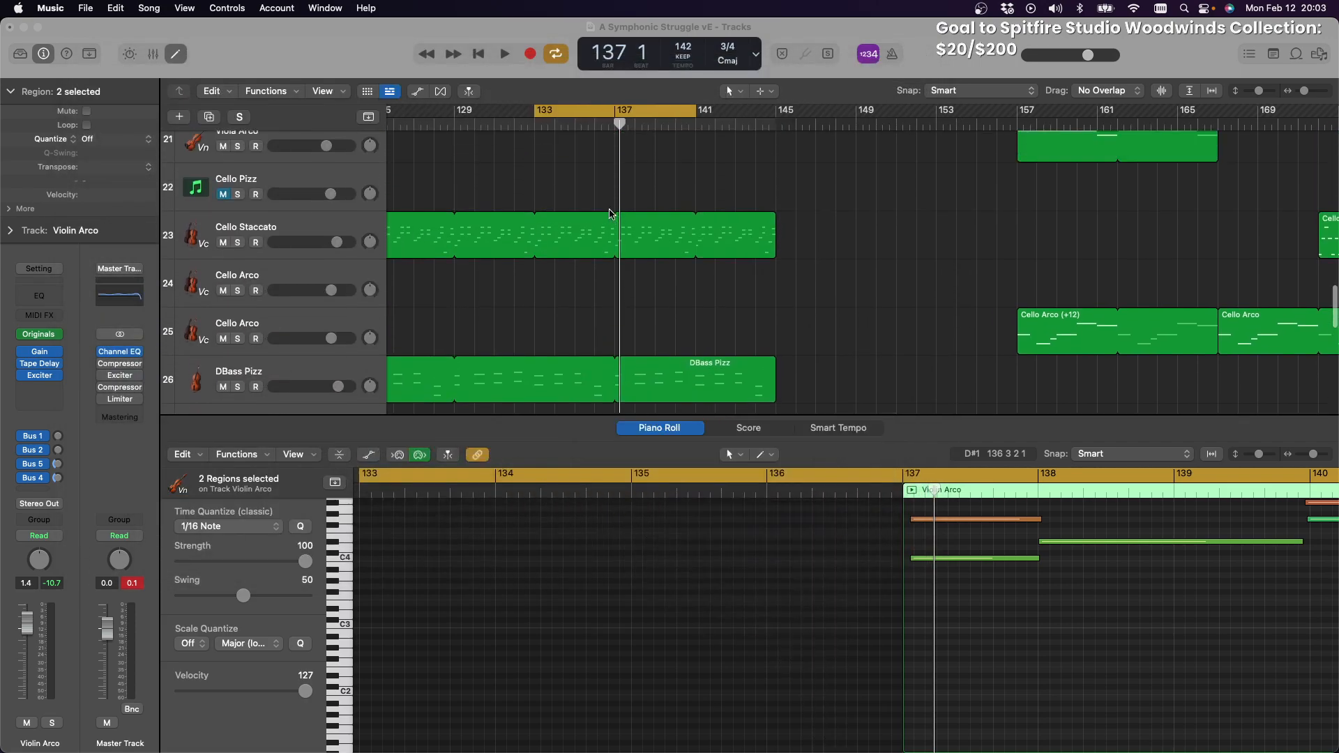
scroll(609, 214, left, 3)
scroll(609, 212, up, 3)
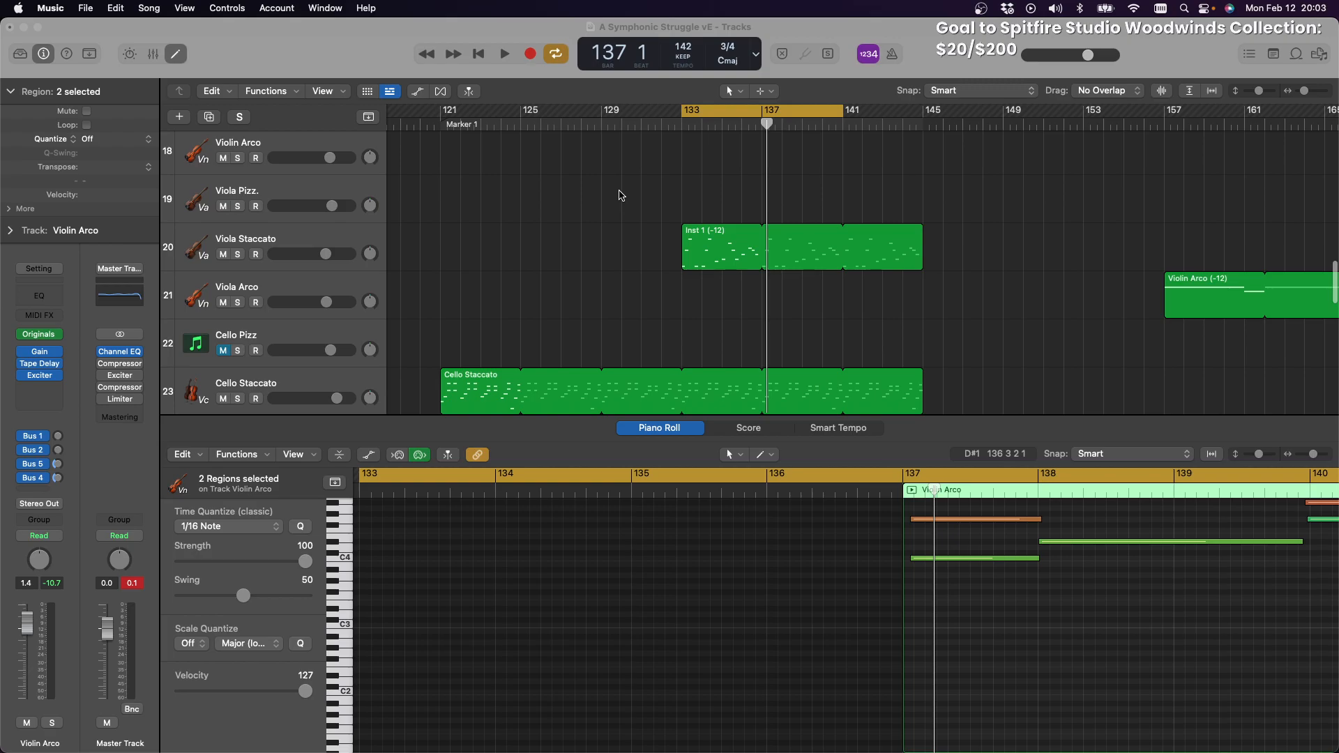
scroll(717, 230, up, 8)
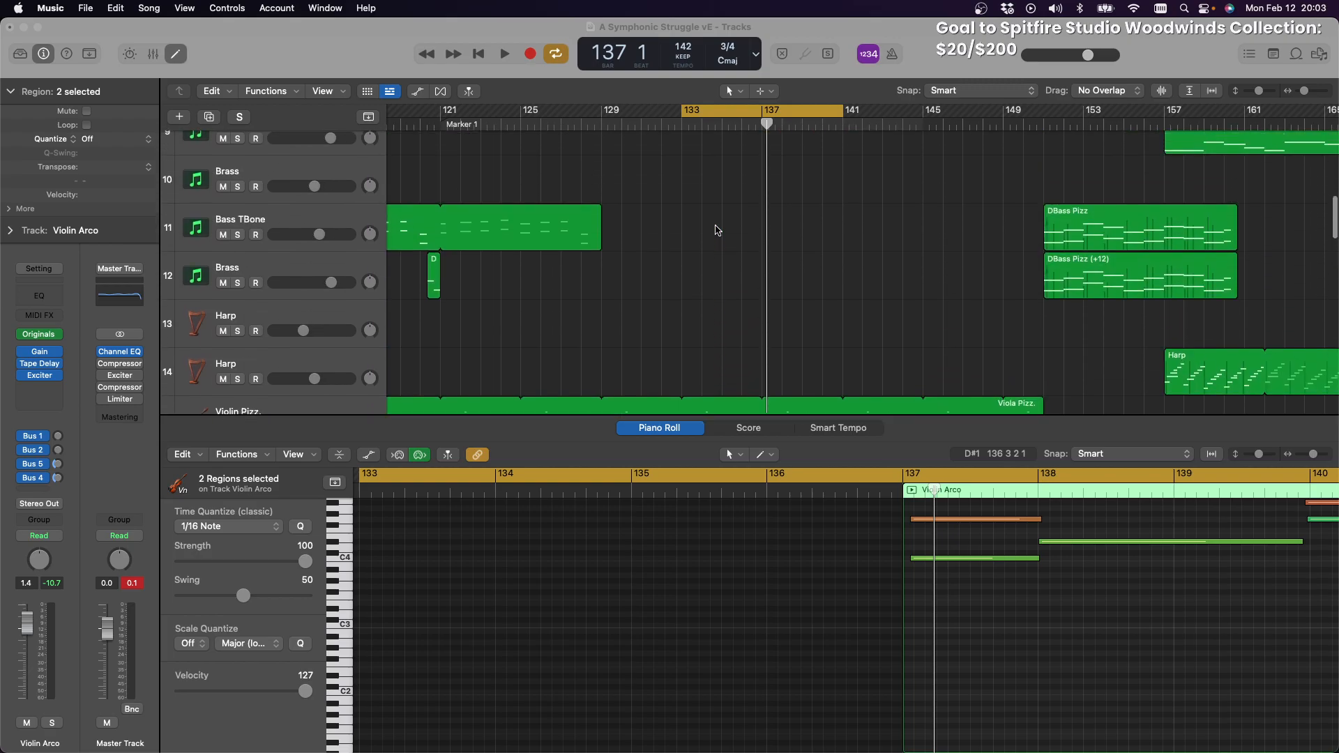
scroll(718, 230, down, 3)
scroll(717, 230, left, 10)
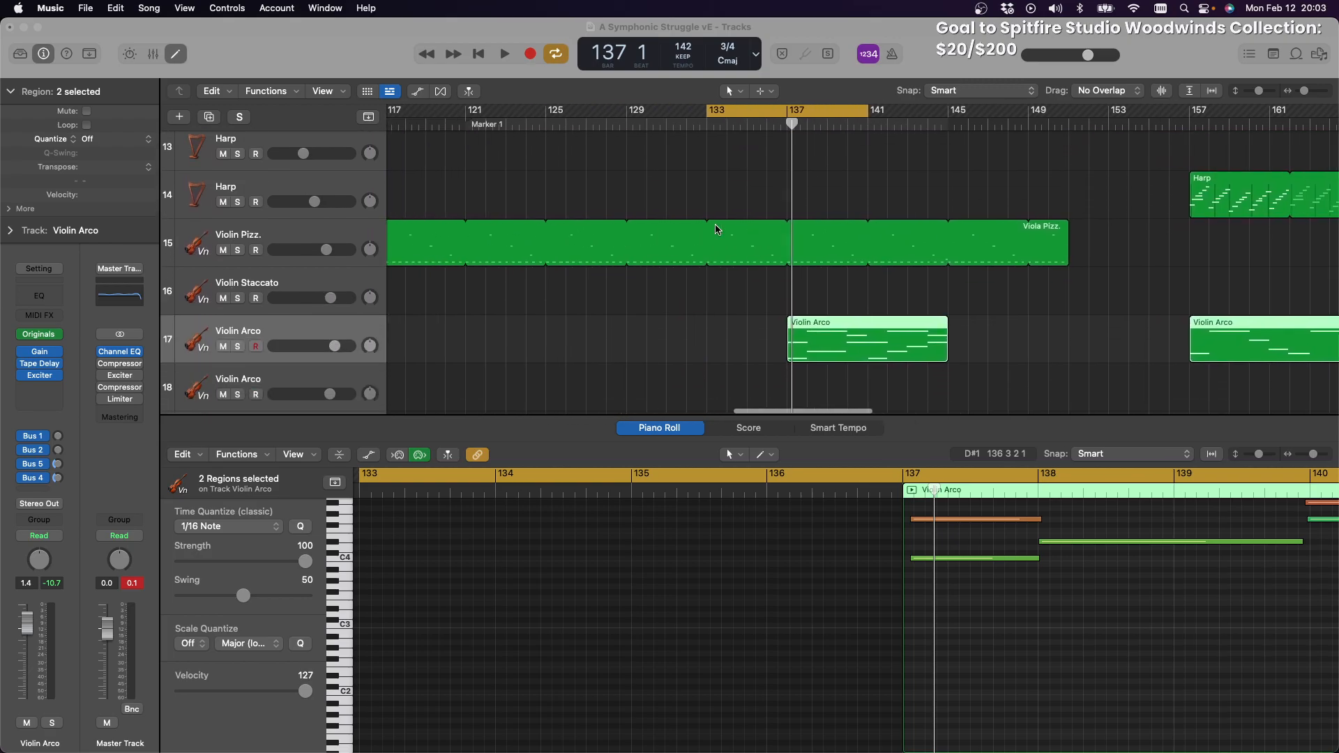
scroll(717, 230, left, 20)
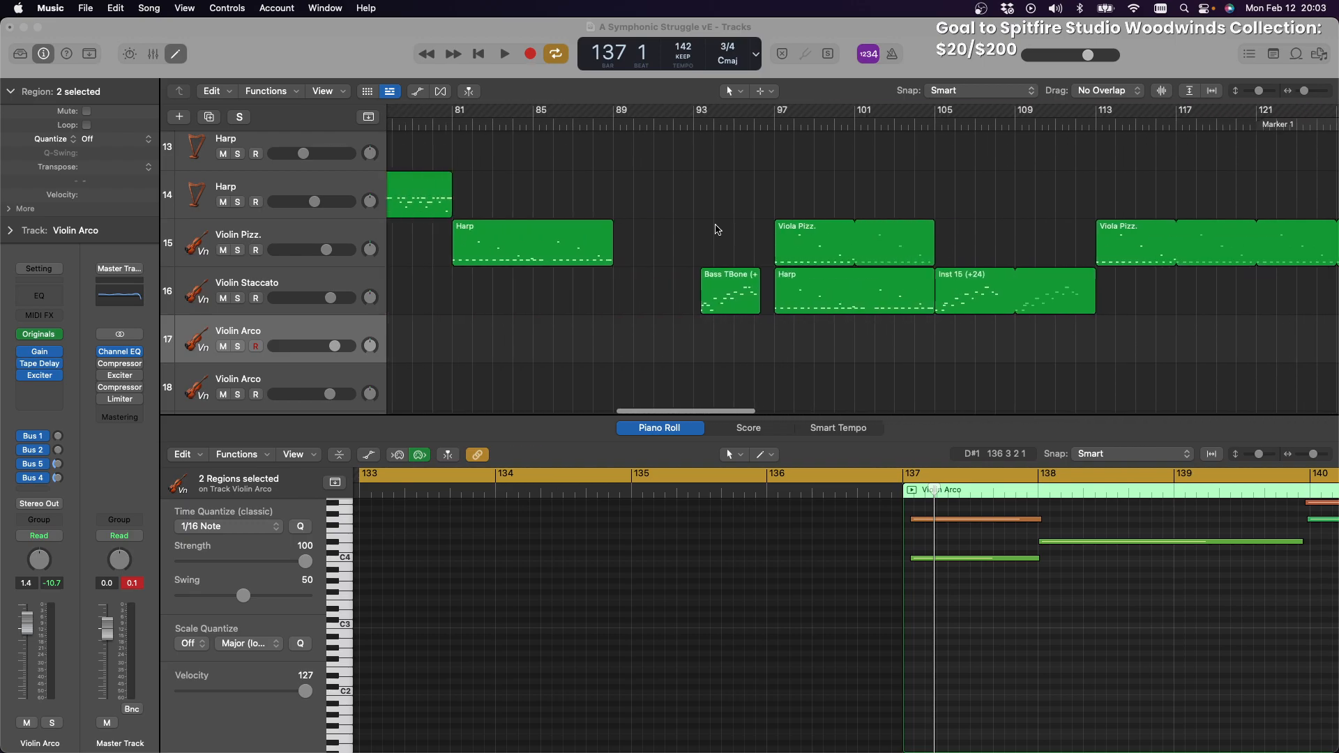
scroll(717, 230, left, 8)
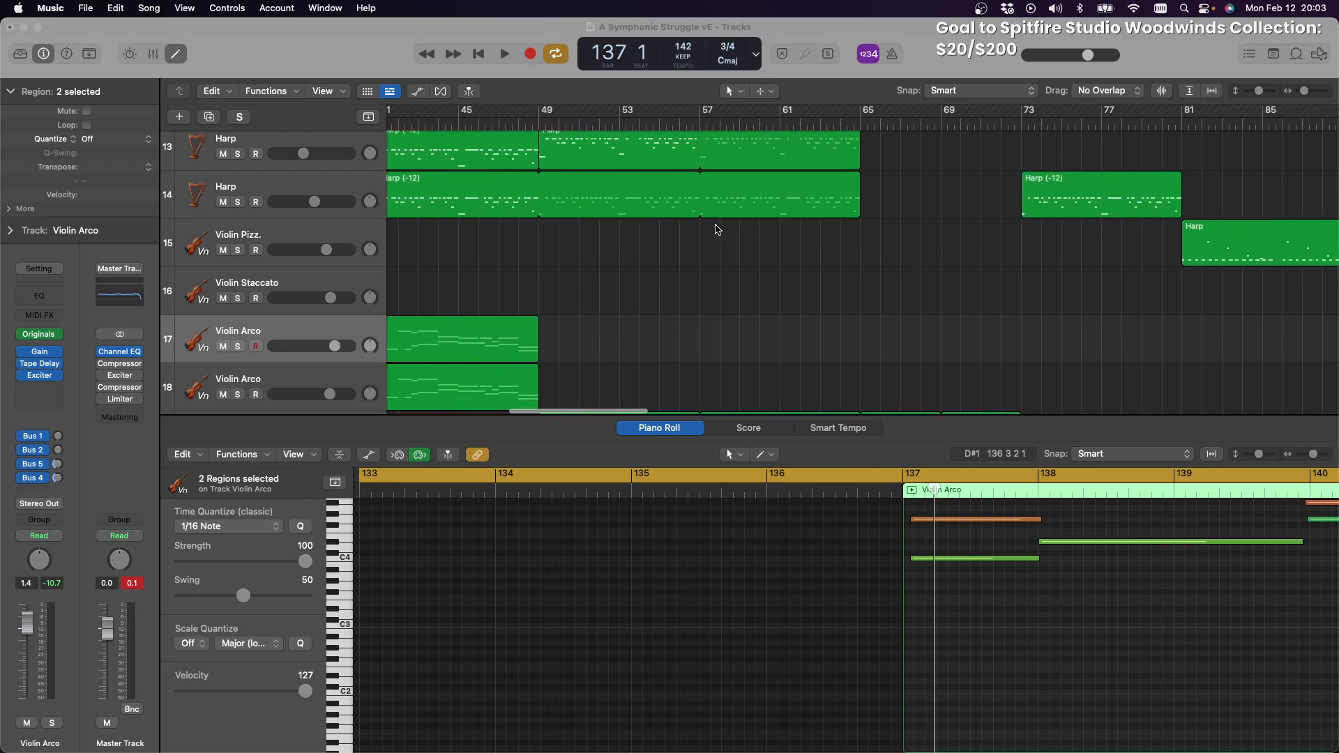
scroll(717, 230, left, 10)
scroll(717, 230, down, 1)
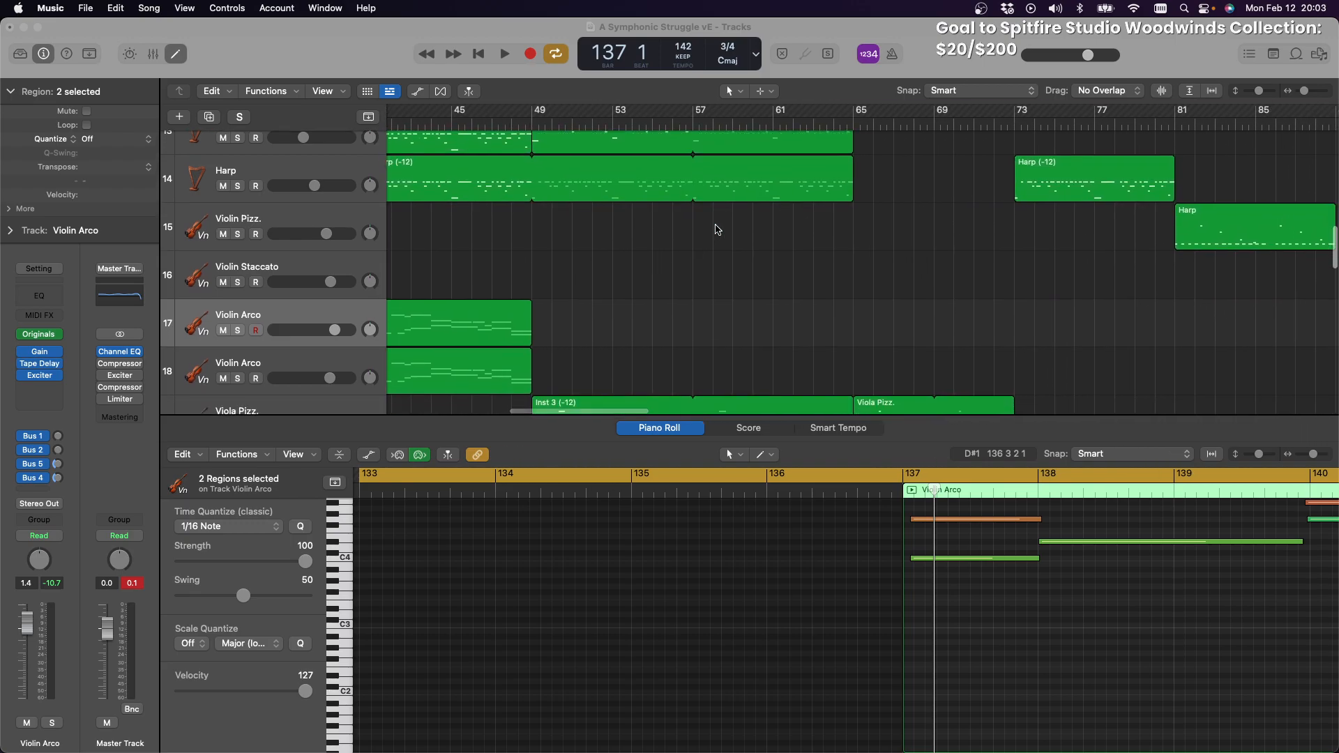
scroll(717, 230, left, 8)
scroll(717, 230, down, 7)
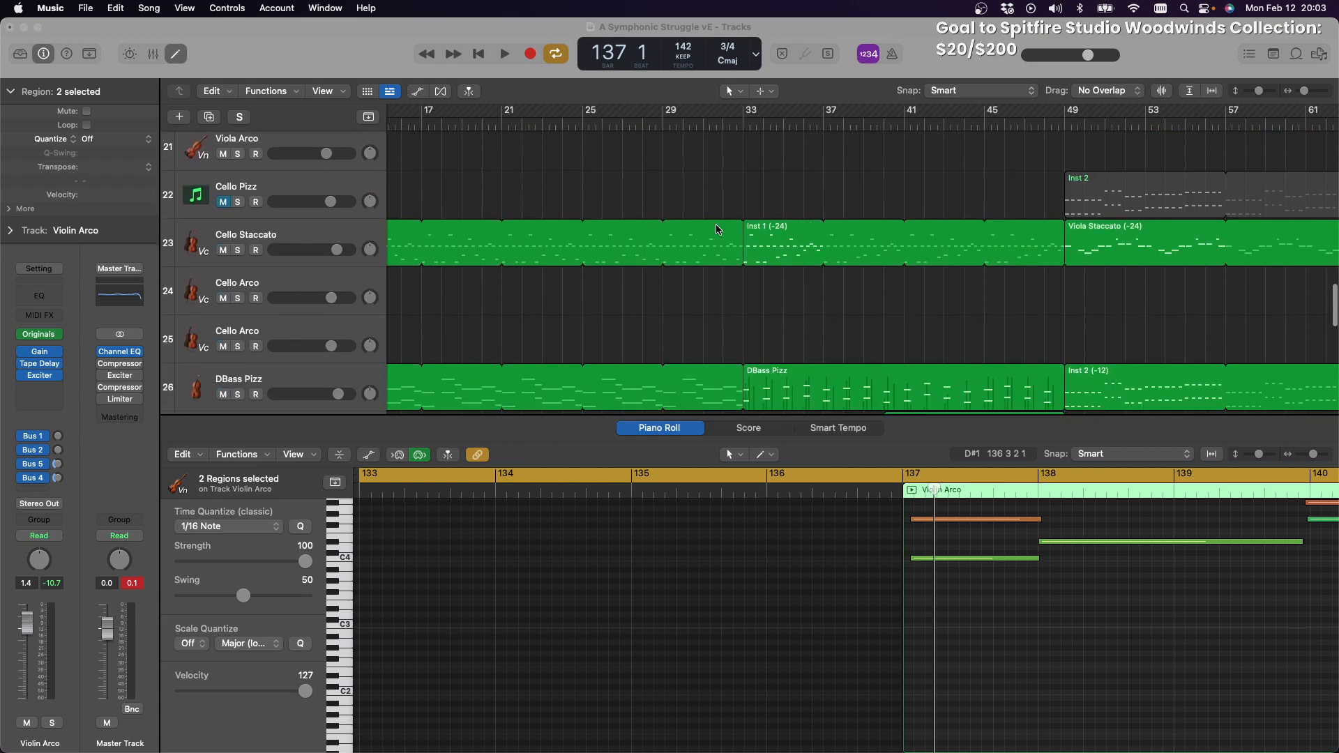
scroll(719, 229, right, 5)
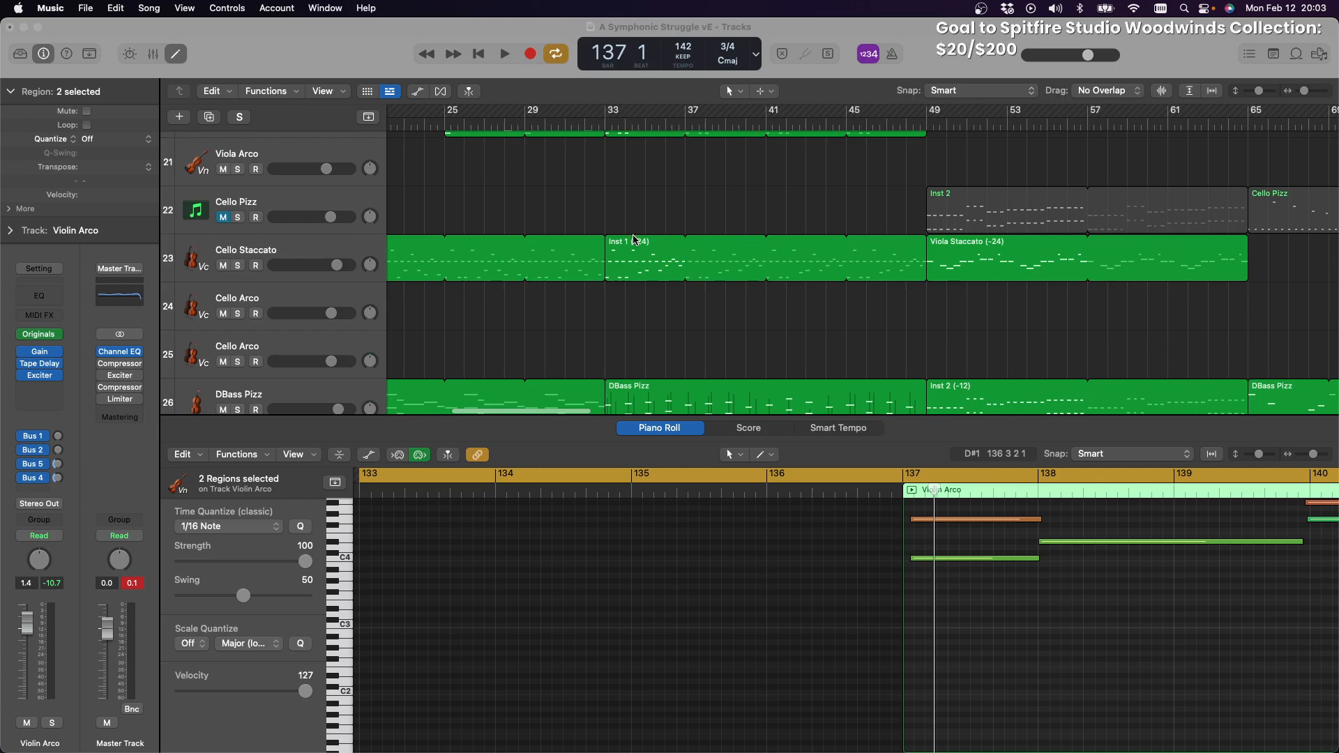
click(618, 245)
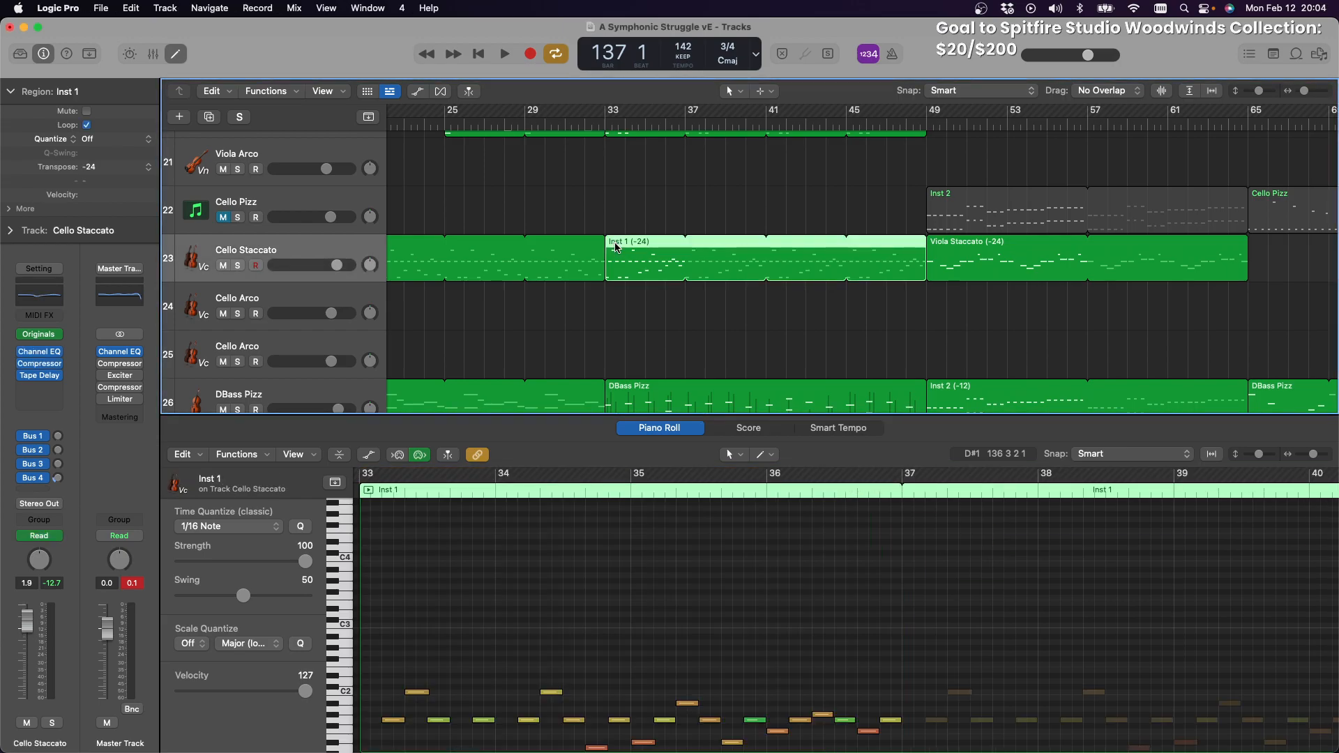
Move the late Cello Staccato and Inst 1 (-24) regions on the Cello Staccato track earlier together so the first starts in bar 151
scroll(628, 244, right, 15)
scroll(649, 242, right, 5)
scroll(648, 242, up, 6)
scroll(648, 242, up, 2)
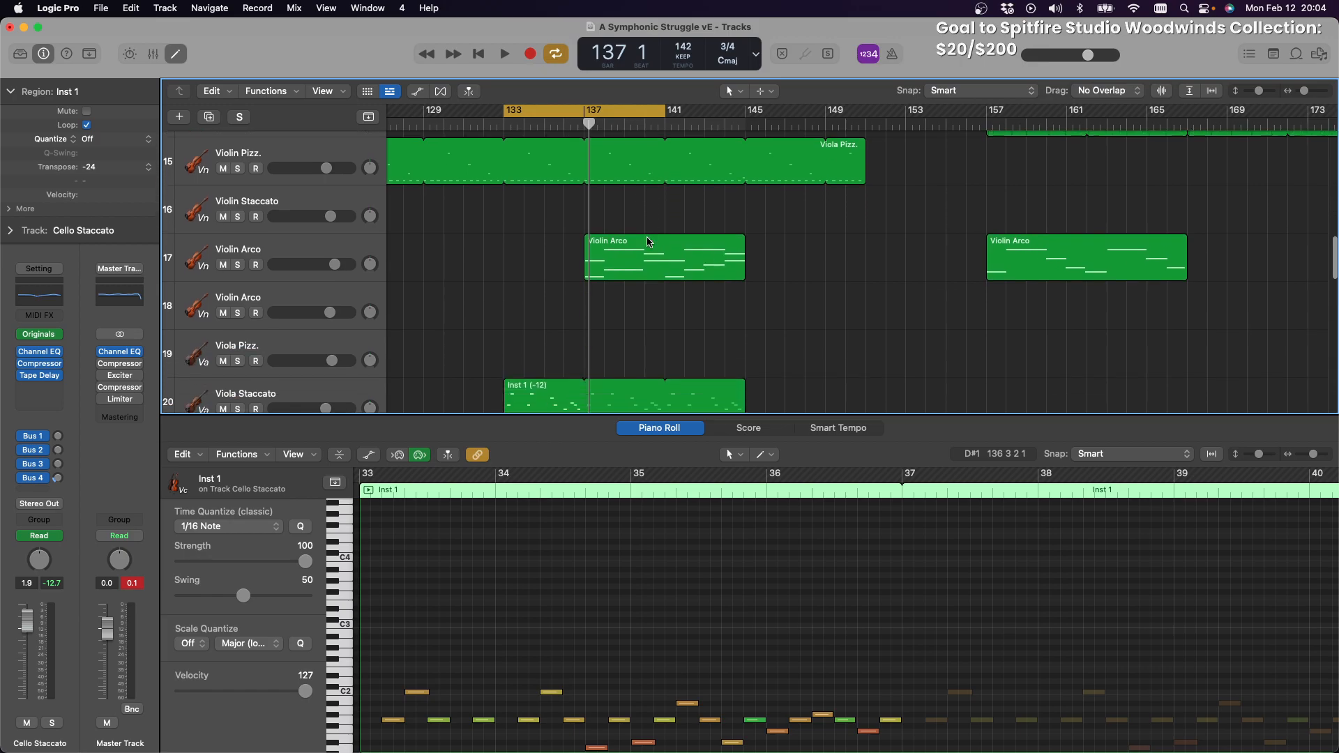
scroll(648, 242, down, 7)
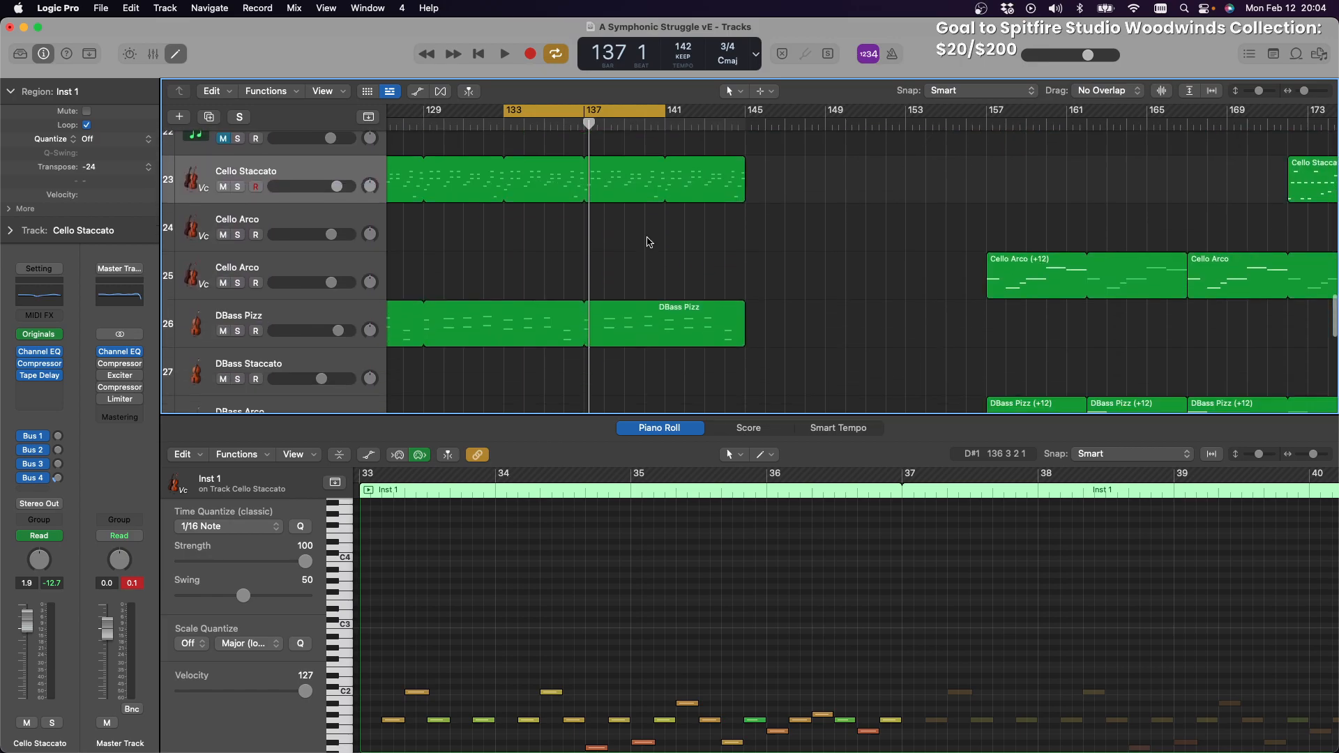
scroll(649, 242, right, 6)
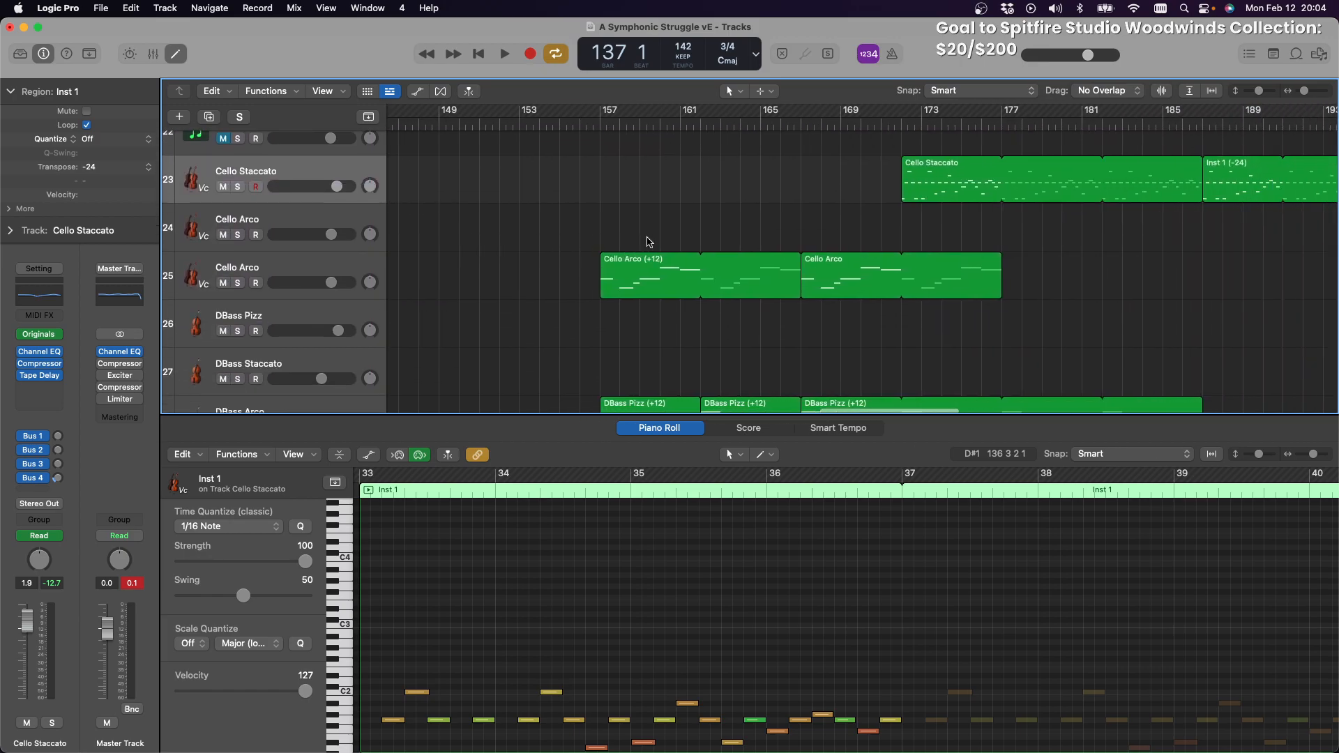
scroll(649, 243, right, 3)
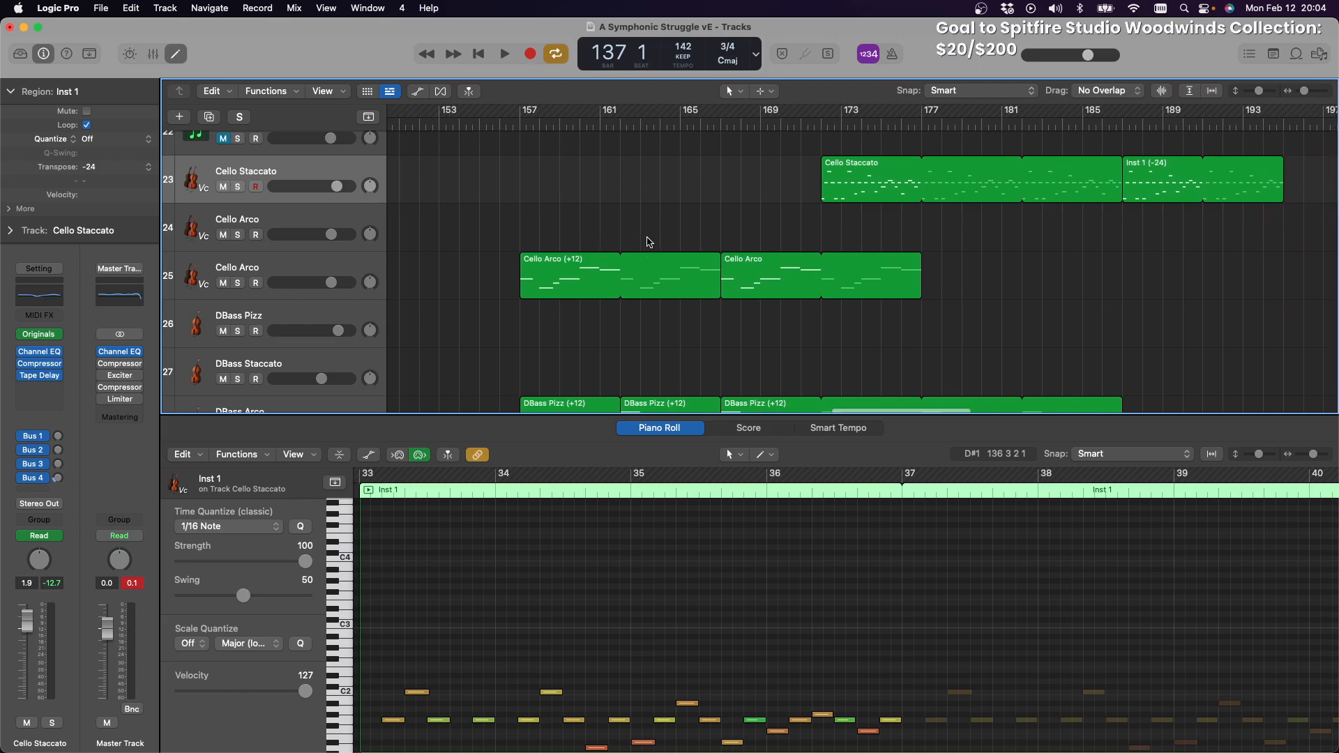
scroll(649, 242, right, 2)
scroll(649, 242, up, 10)
scroll(646, 237, down, 11)
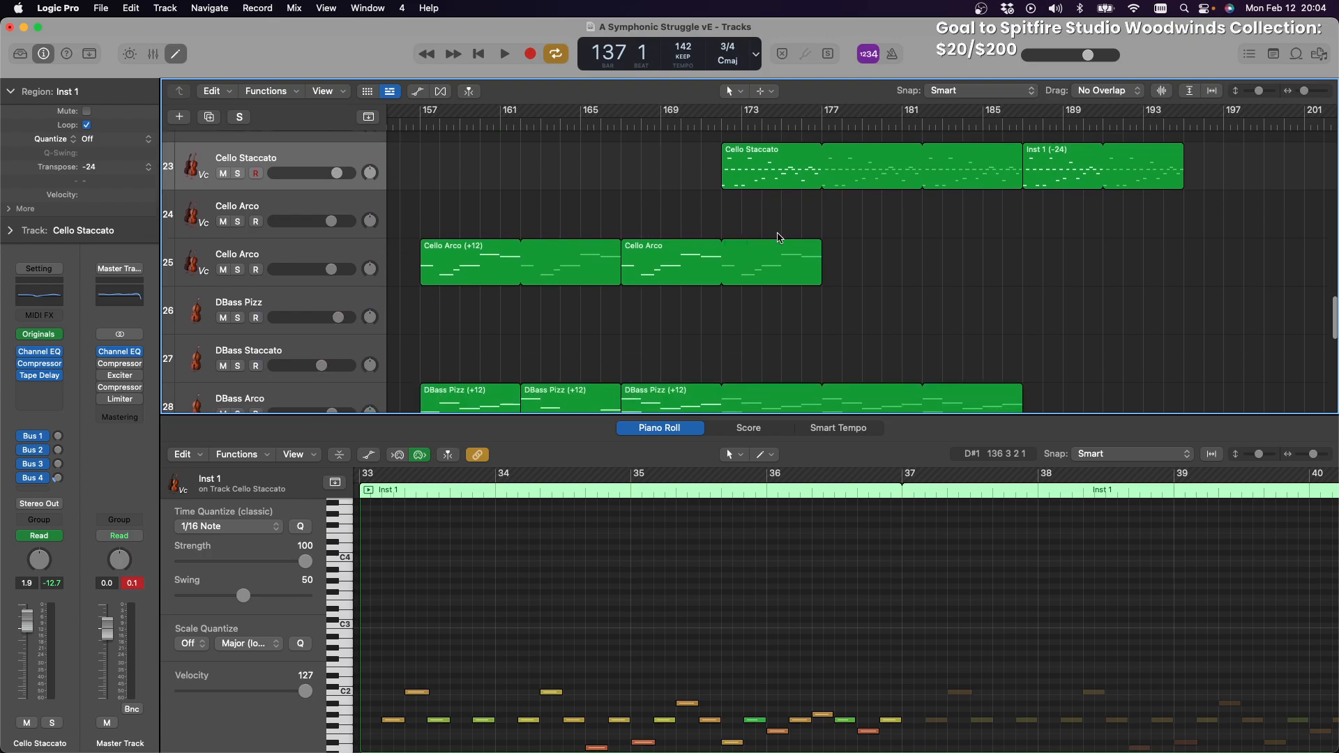
drag(1081, 213, 953, 160)
scroll(953, 161, left, 8)
drag(1085, 157, 670, 158)
scroll(786, 186, left, 6)
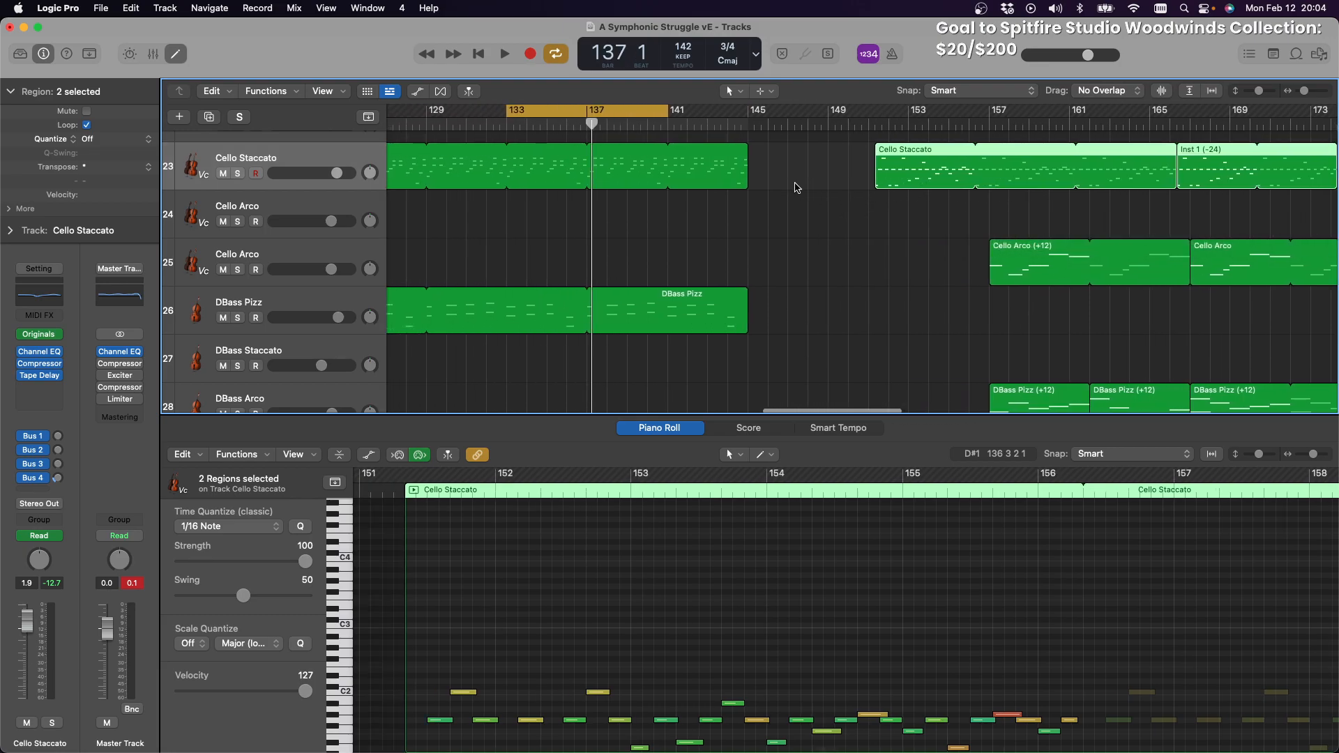
Examine the cello and double bass tracks from the opening bars to the late section, and clear the region selection
scroll(797, 187, left, 5)
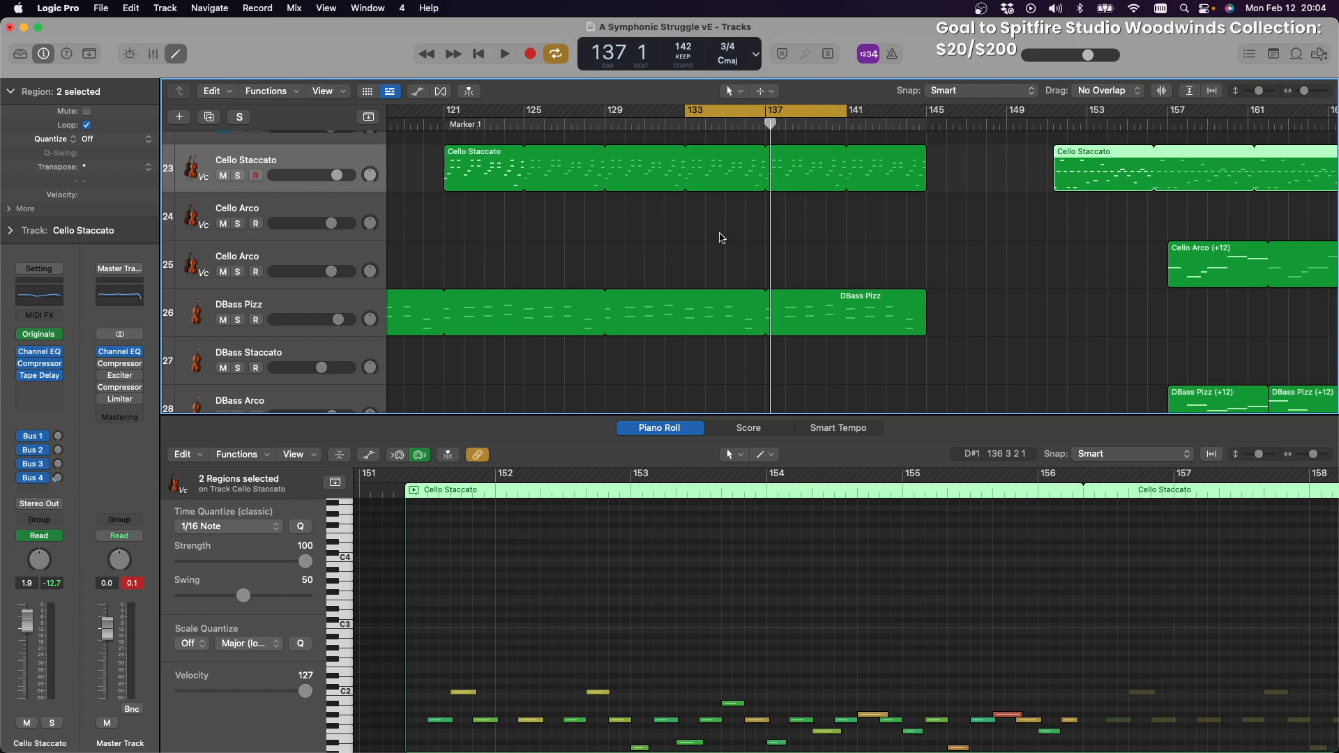
scroll(532, 238, left, 20)
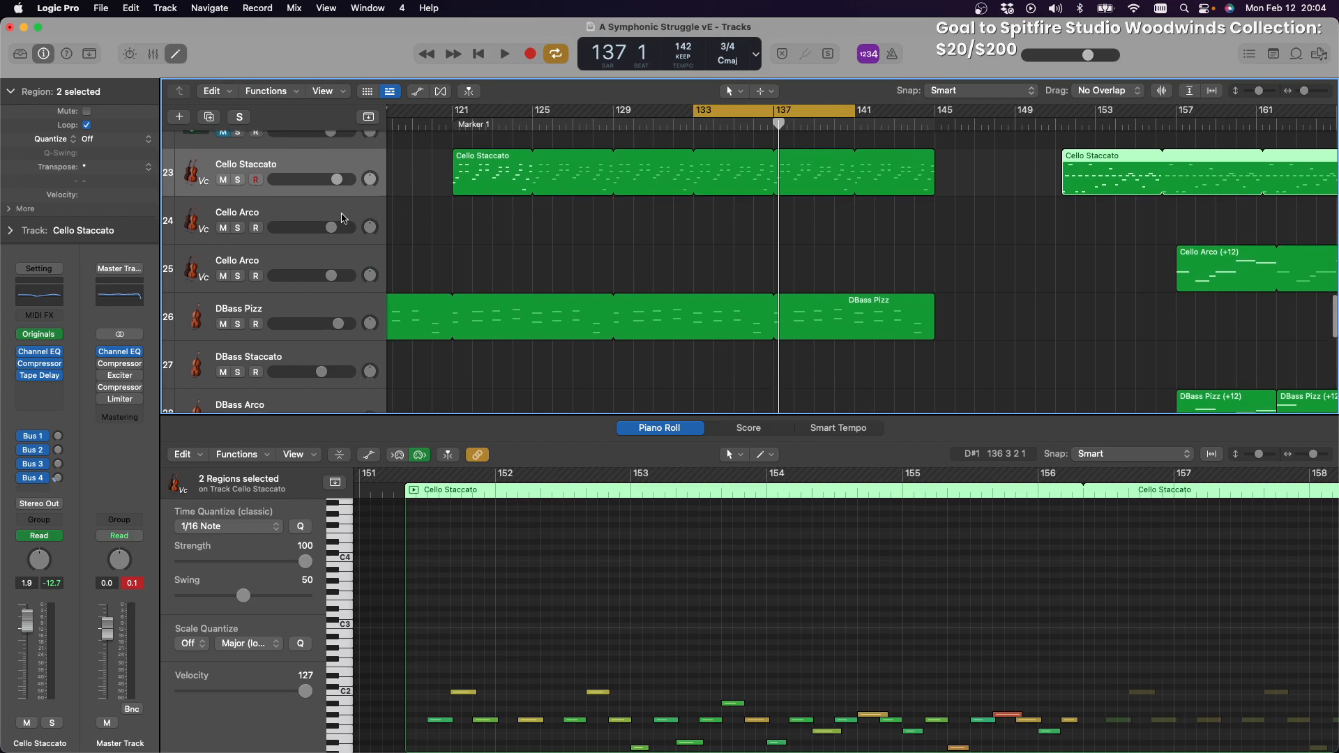
scroll(532, 238, right, 20)
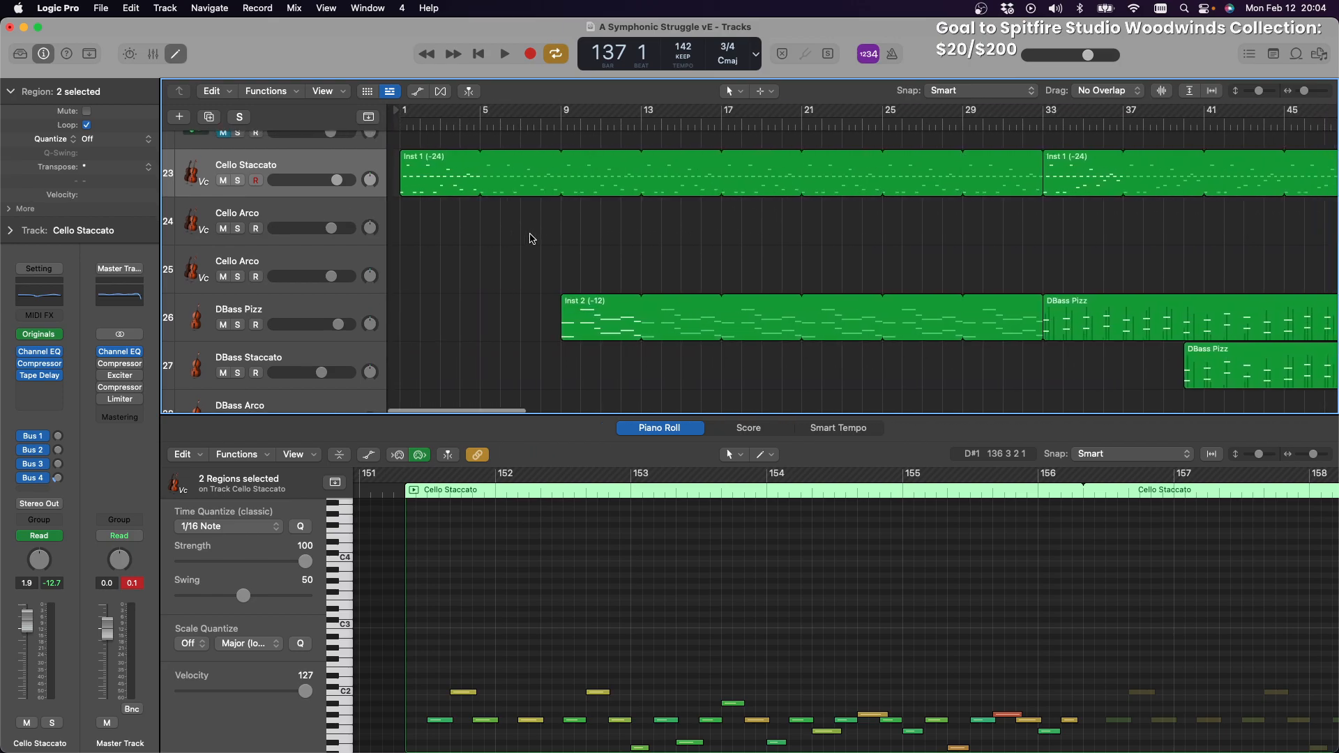
scroll(531, 238, left, 15)
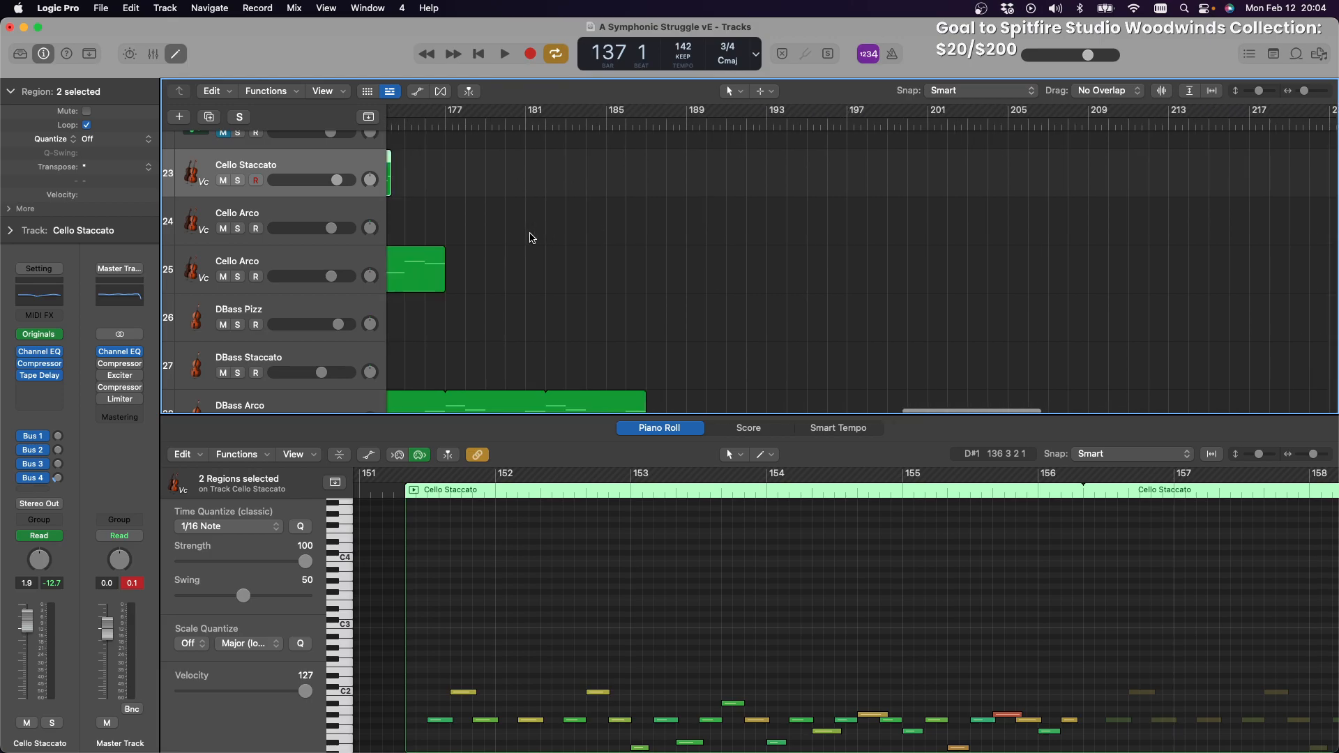
scroll(532, 239, down, 3)
scroll(531, 239, right, 2)
scroll(532, 239, up, 5)
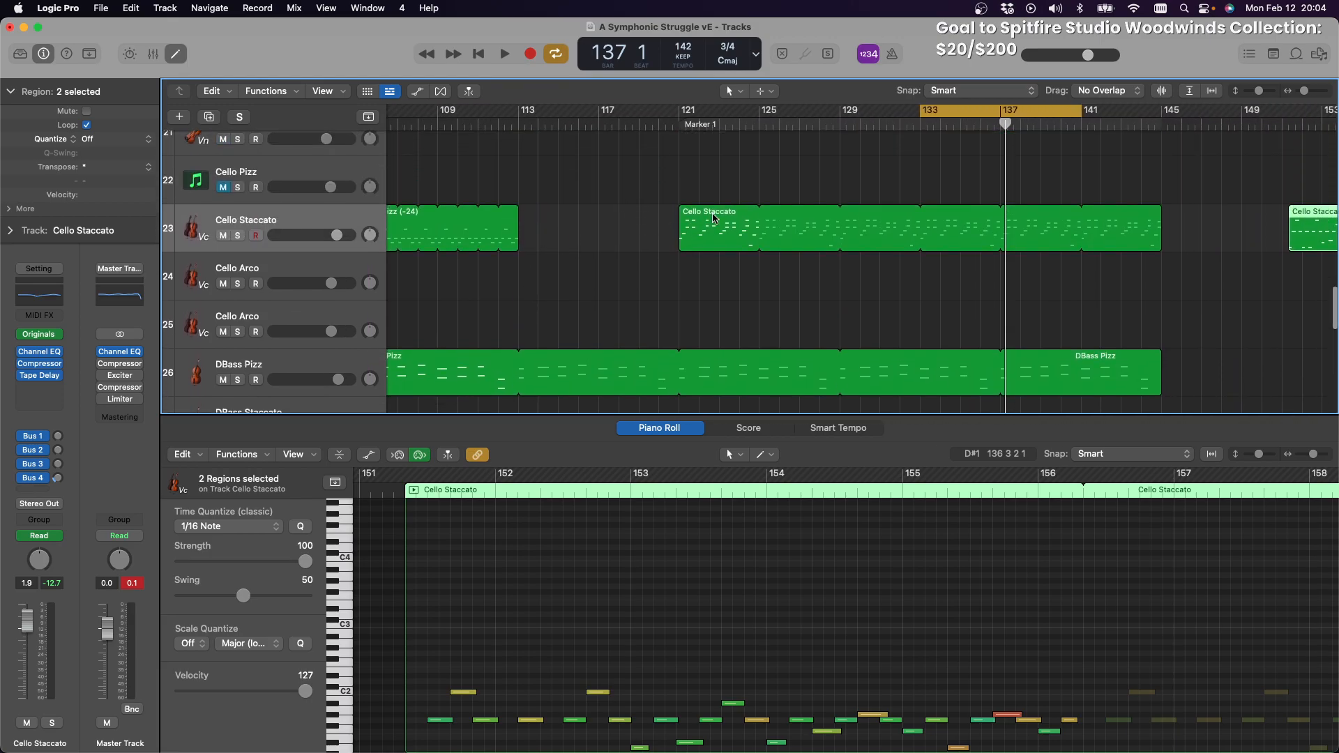
scroll(712, 221, up, 2)
scroll(718, 219, down, 3)
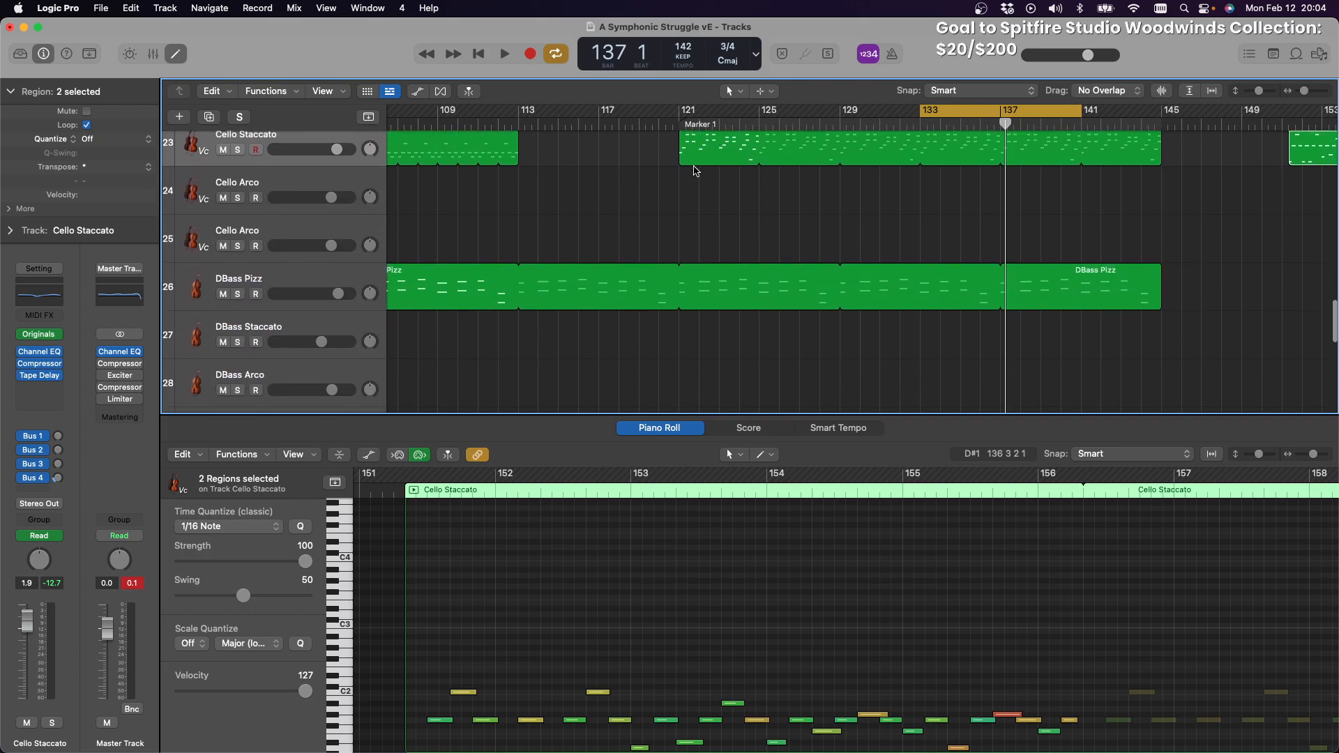
scroll(698, 174, up, 2)
drag(885, 174, 1076, 274)
click(863, 273)
Move the late Cello Staccato and Inst 1 (-24) regions together to the Cello Arco track 24, starting in bar 125
scroll(887, 270, right, 2)
scroll(887, 270, right, 10)
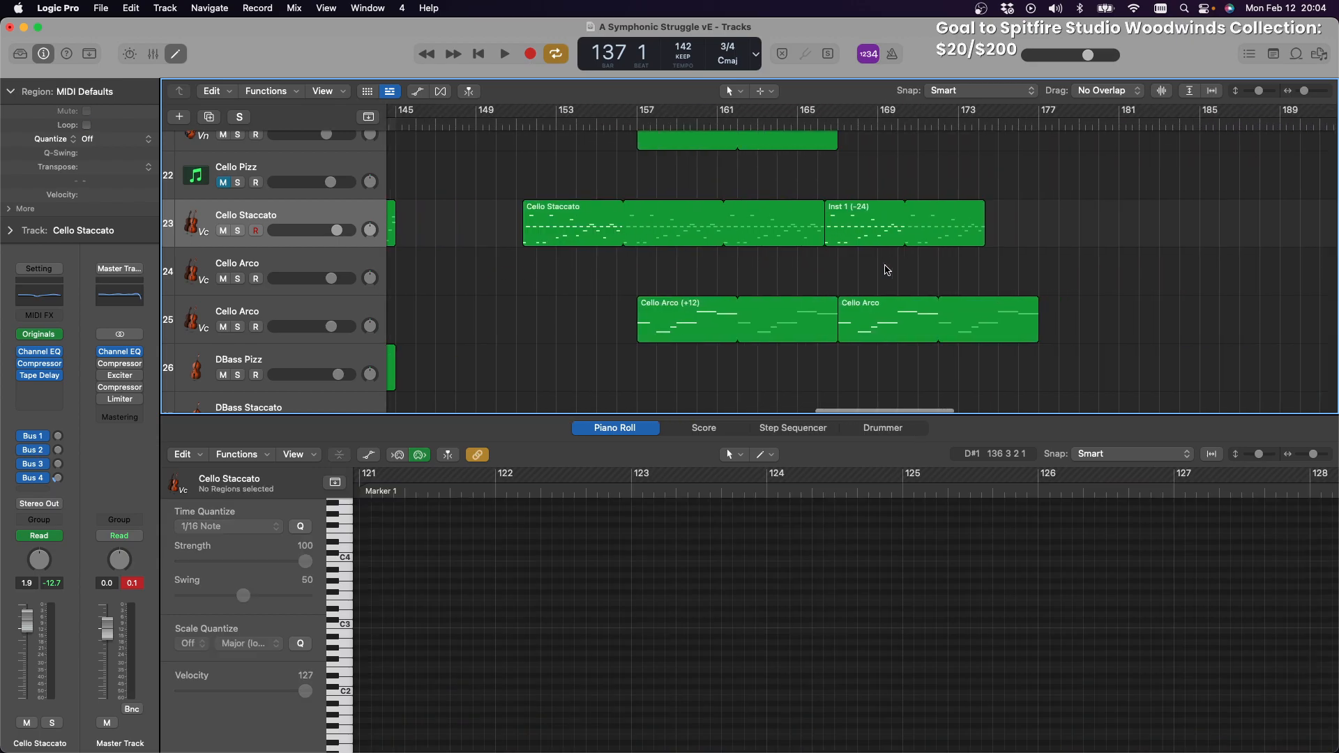
scroll(885, 270, left, 5)
scroll(882, 270, left, 3)
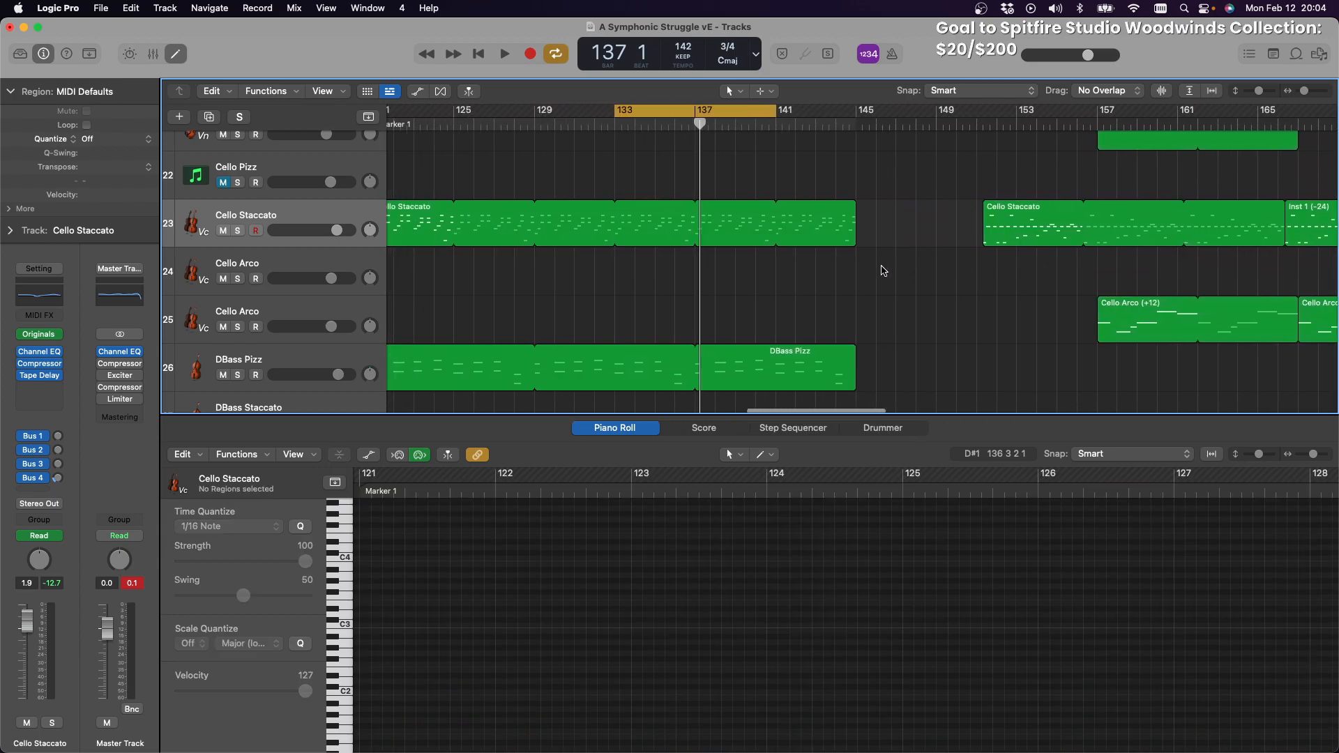
scroll(897, 269, right, 1)
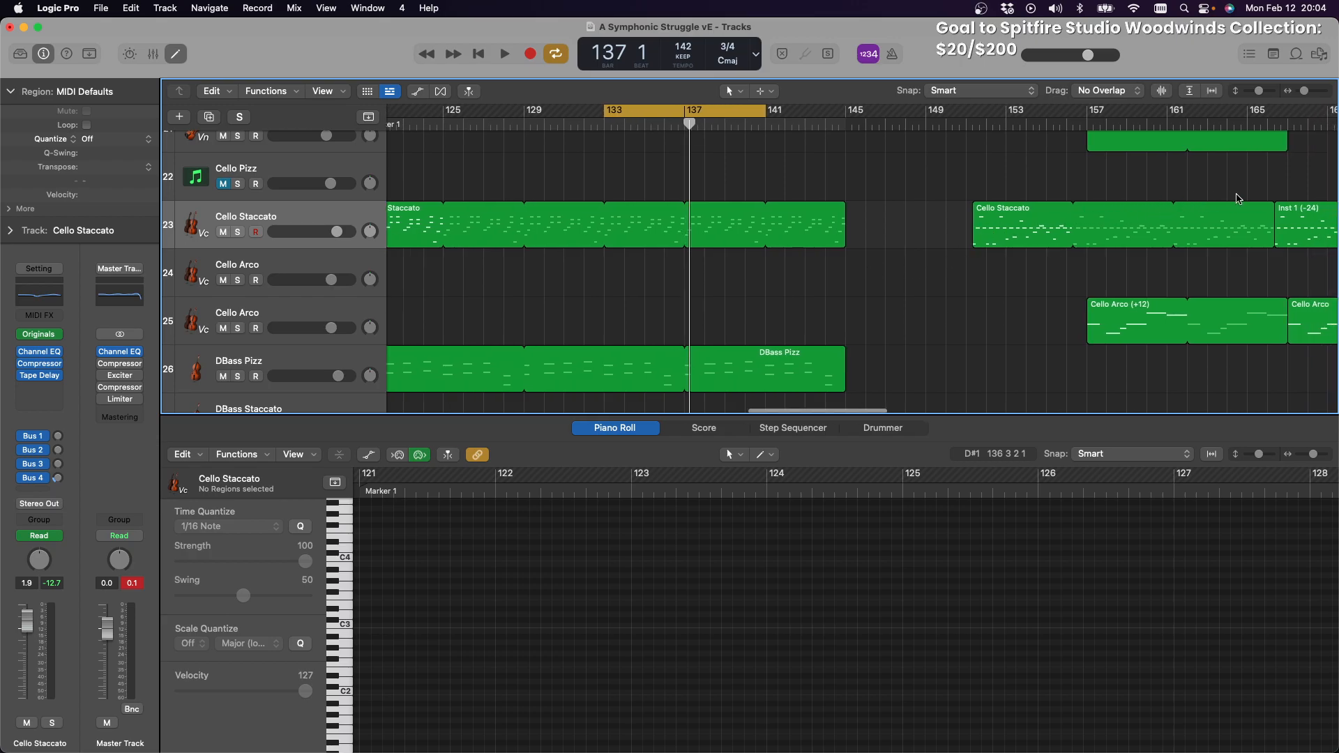
drag(1239, 200, 1281, 213)
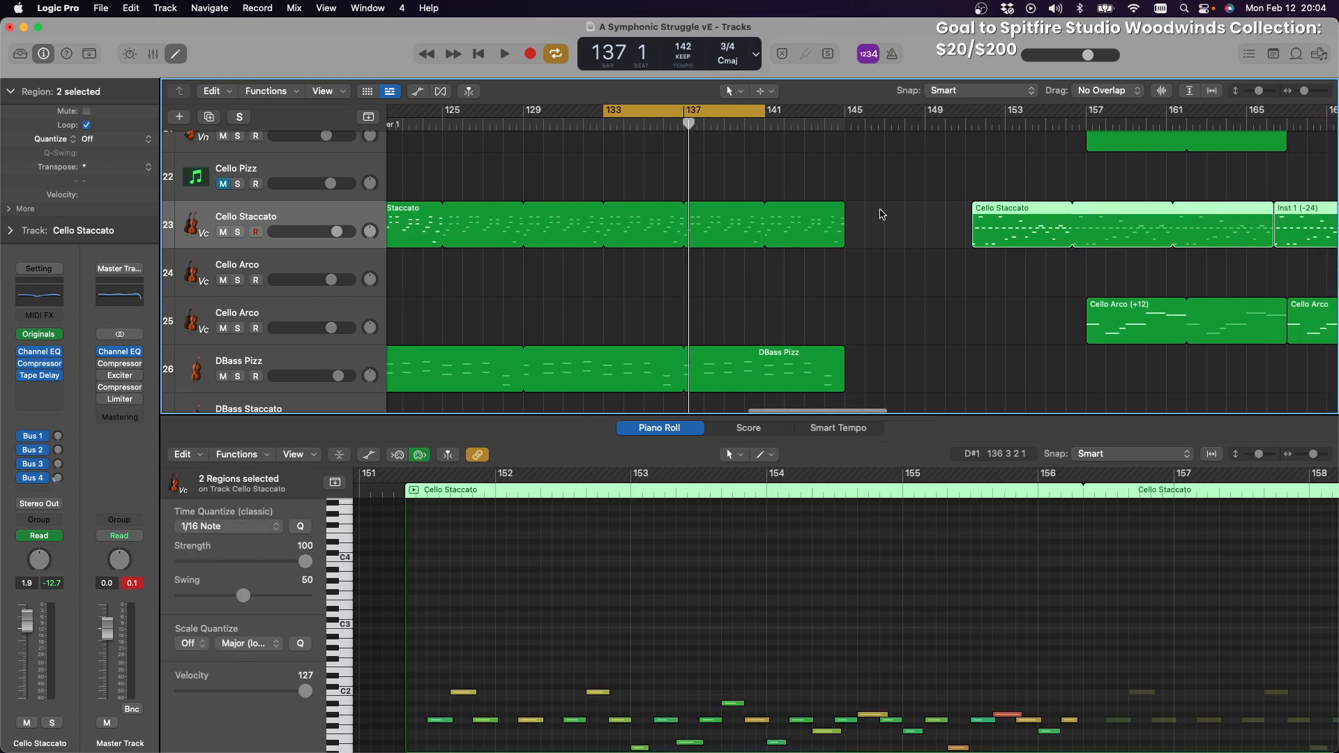
drag(1004, 214, 493, 282)
scroll(598, 286, left, 5)
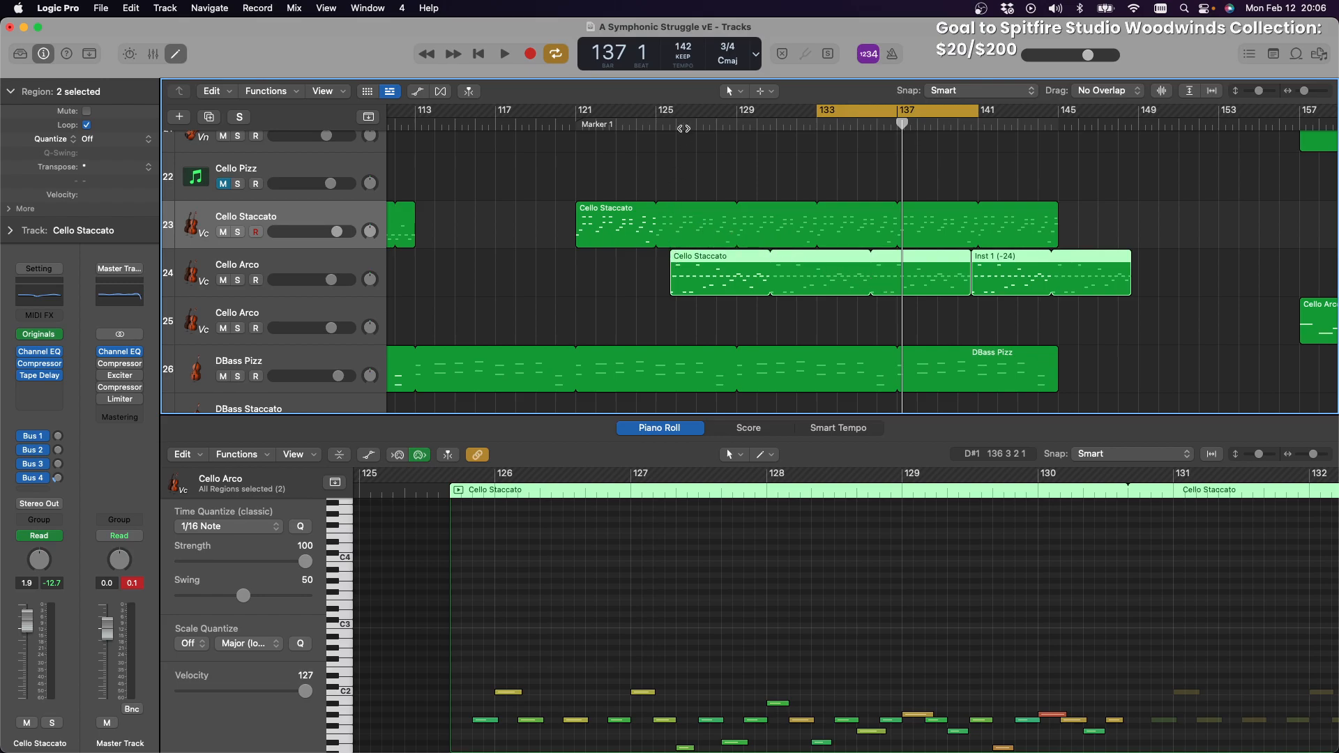
Solo the Cello Arco track 24, turn off the cycle range and play from bar 125
click(657, 125)
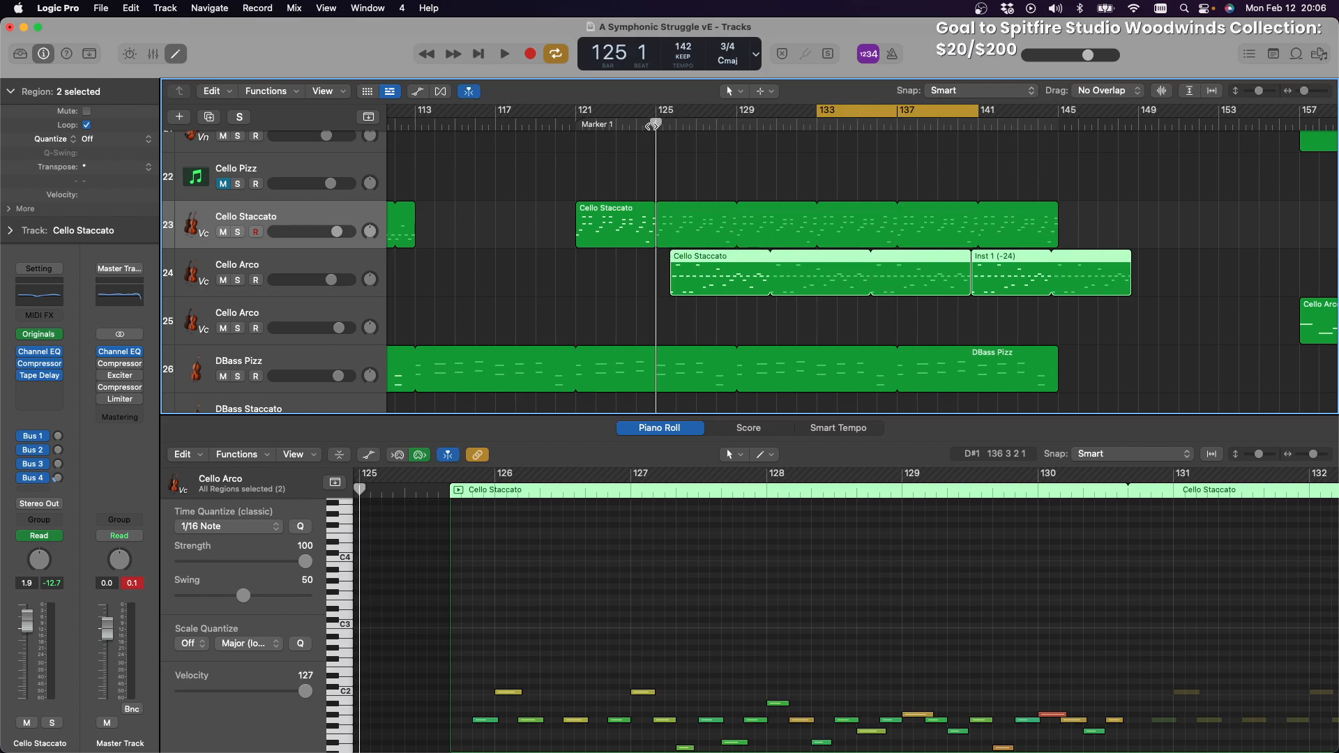
click(237, 280)
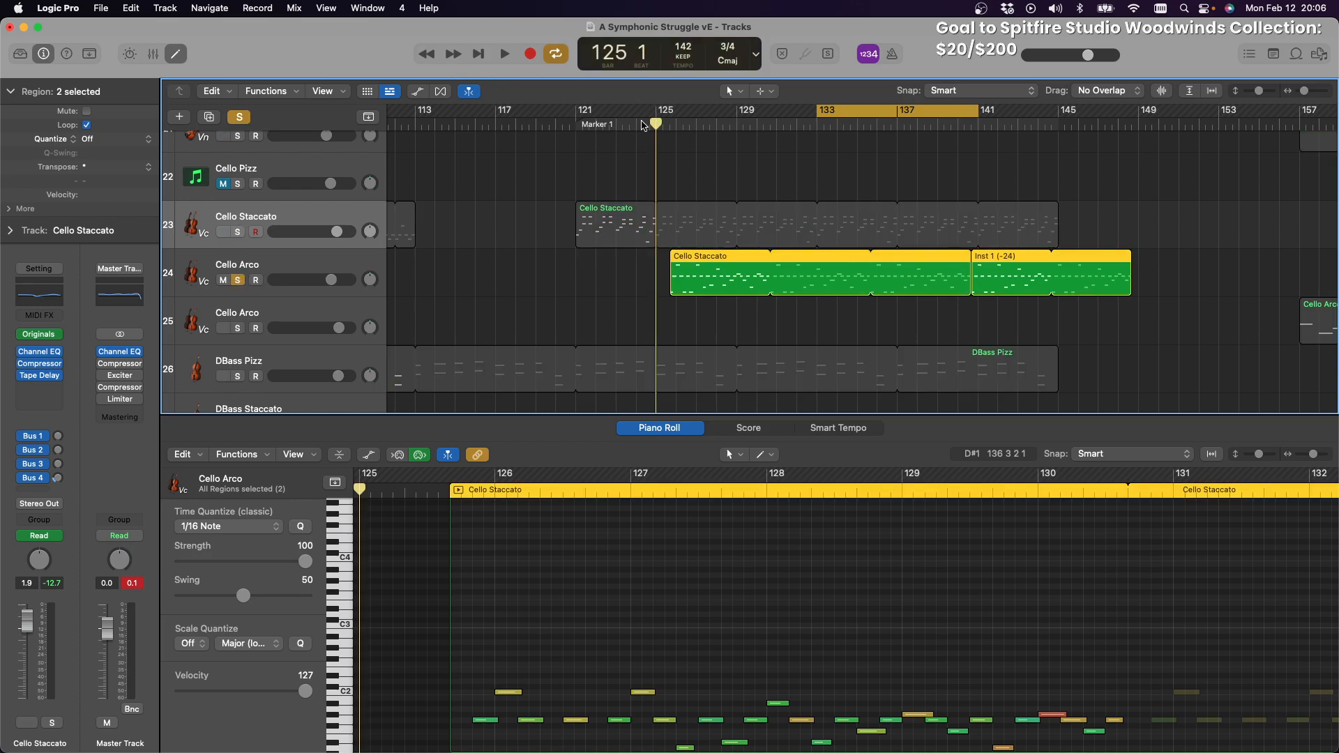
click(842, 114)
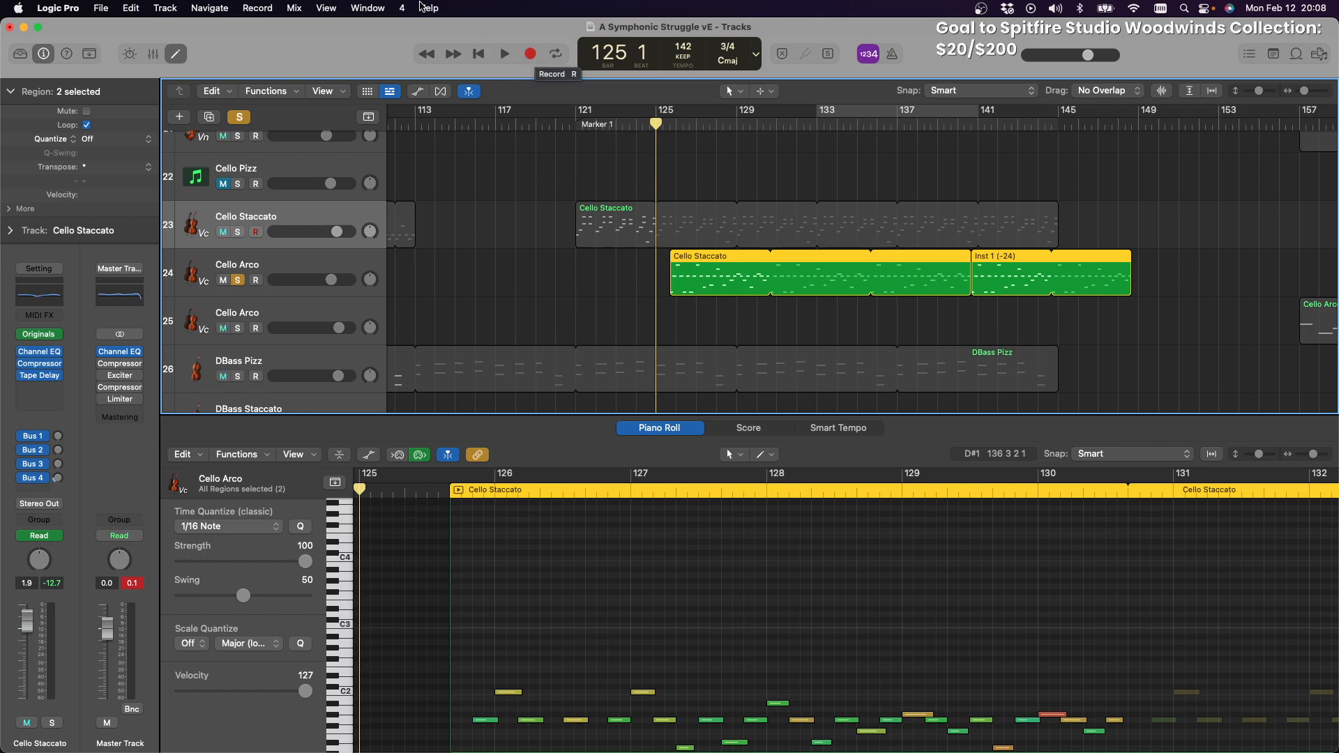
click(505, 54)
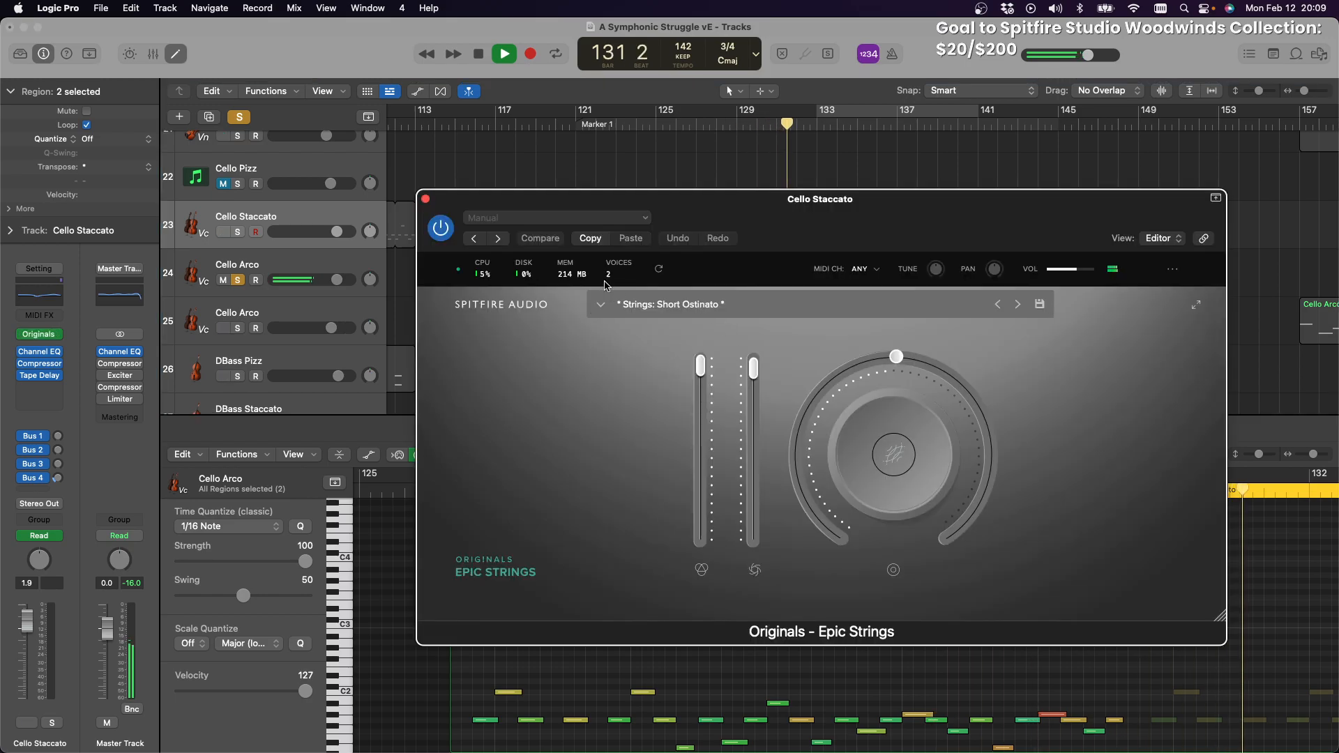
Load the Short Ostinato preset in the Epic Strings instrument, close its window and stop playback
click(601, 305)
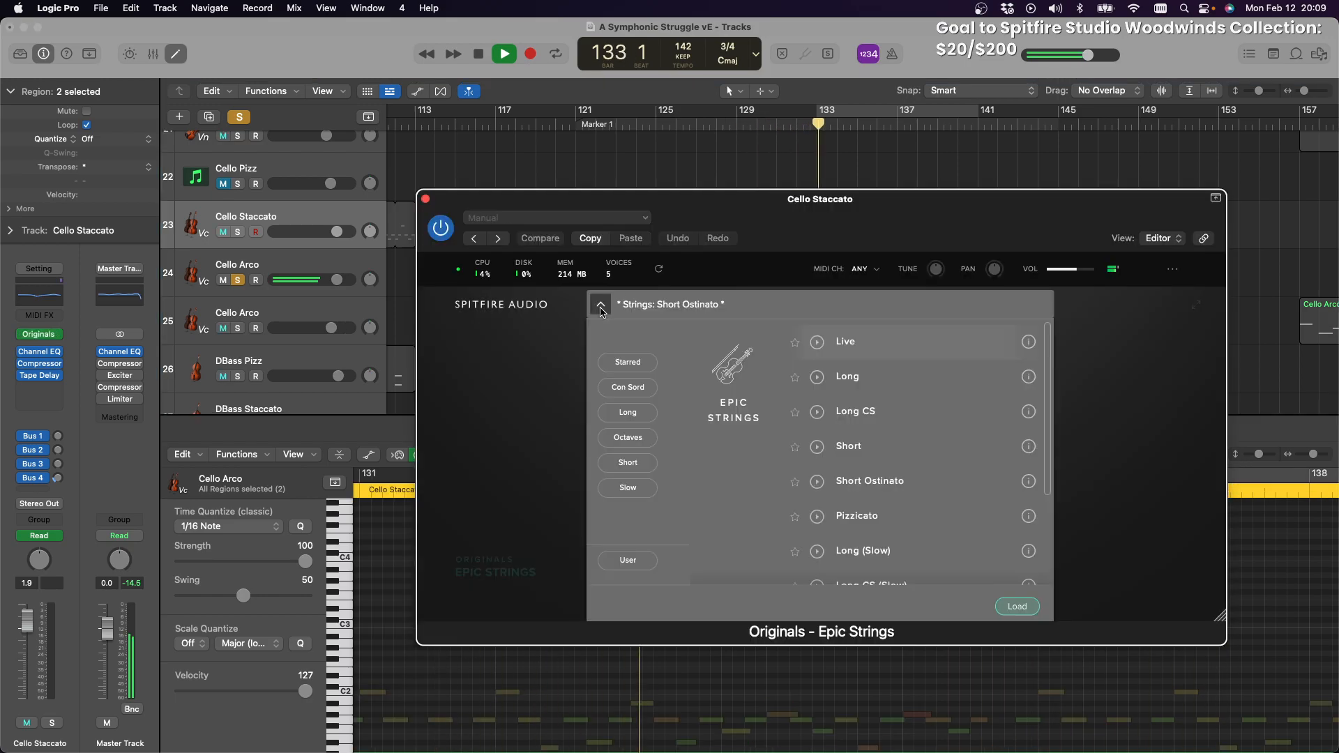
double_click(863, 481)
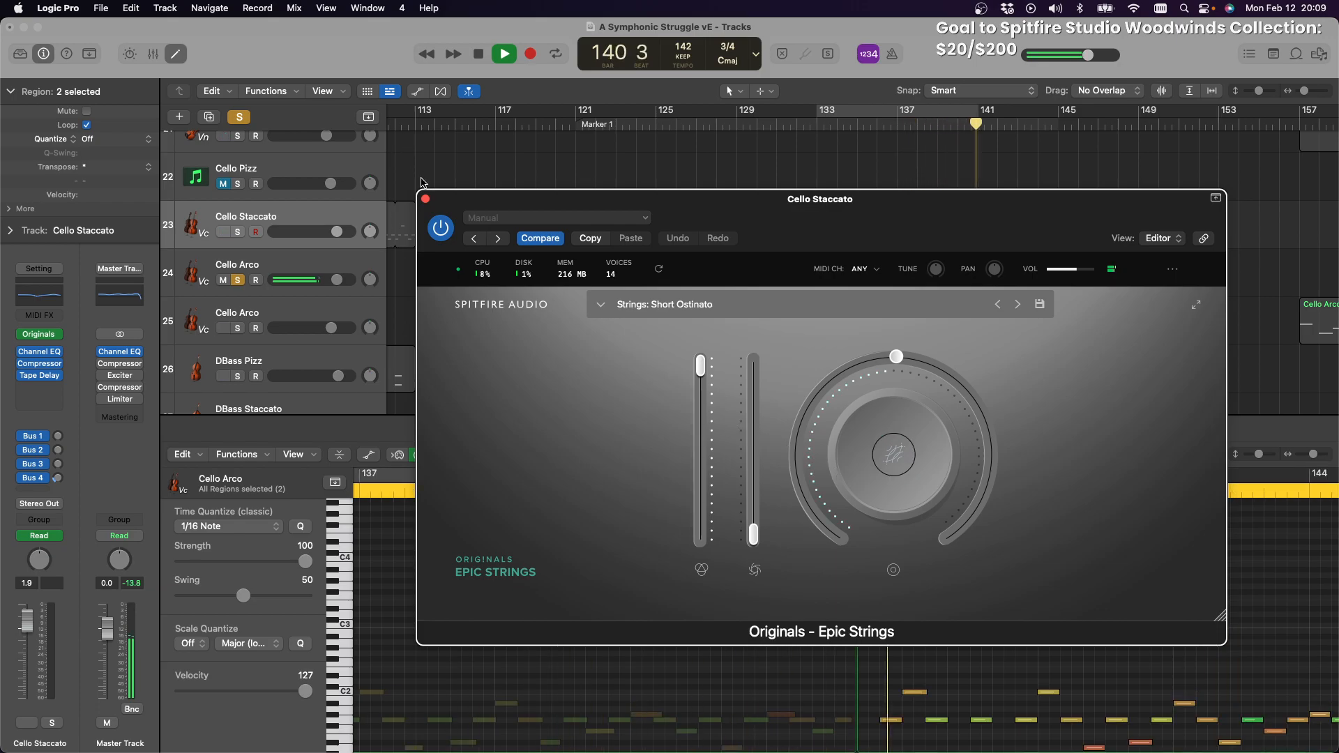
click(425, 200)
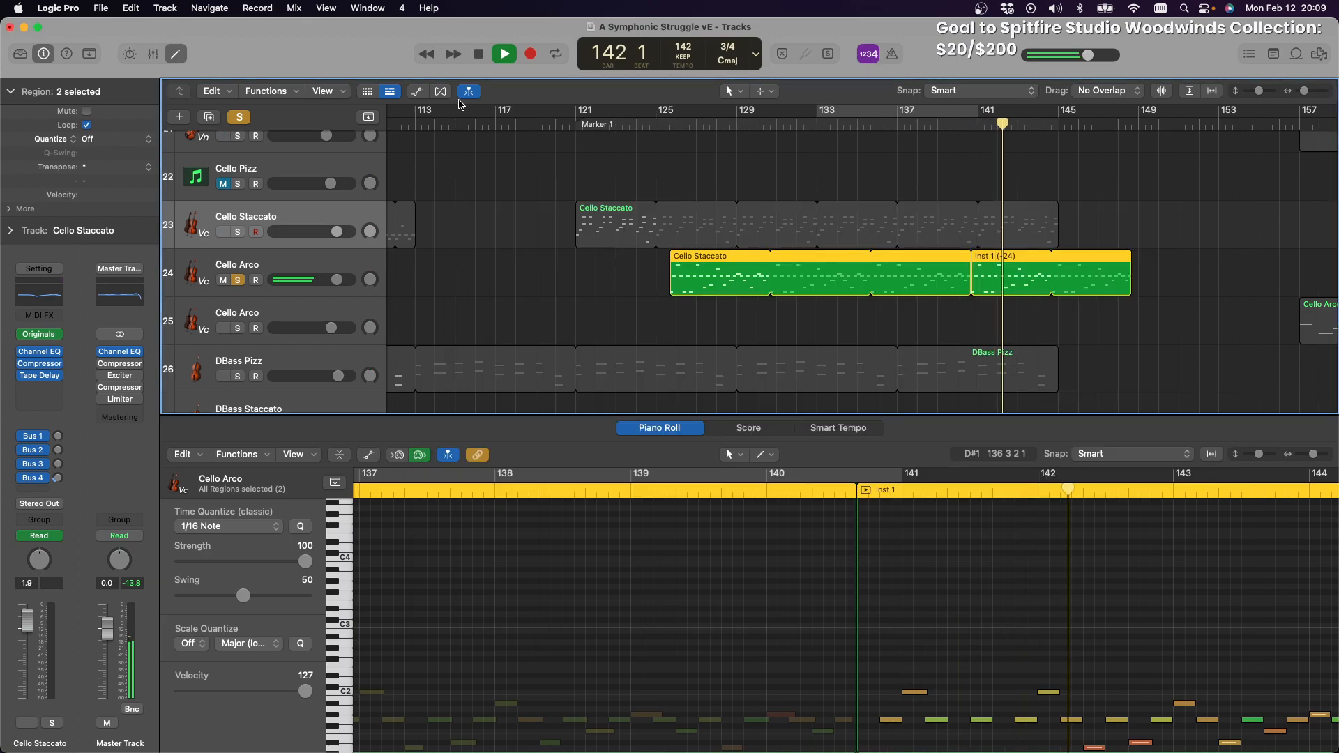
click(478, 55)
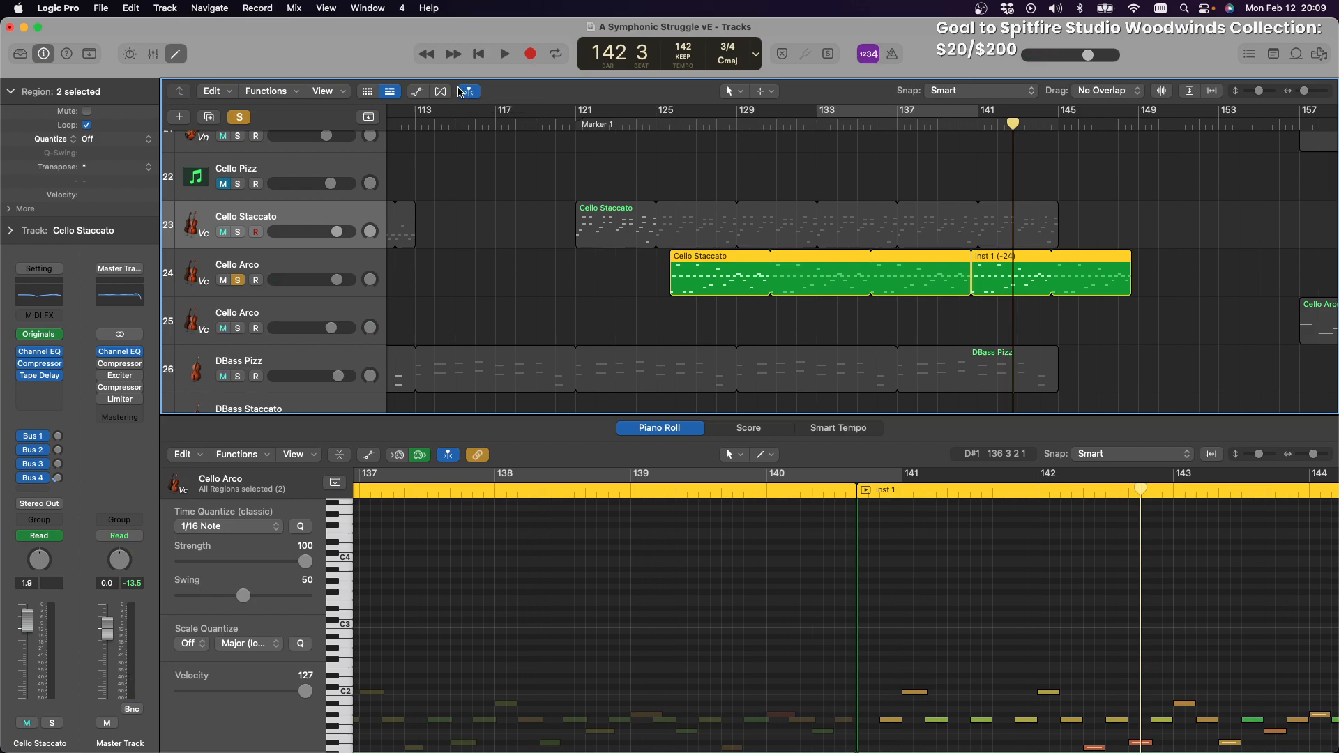
Undo the last two moves of the Cello Staccato and Inst 1 (-24) regions
key(super+z)
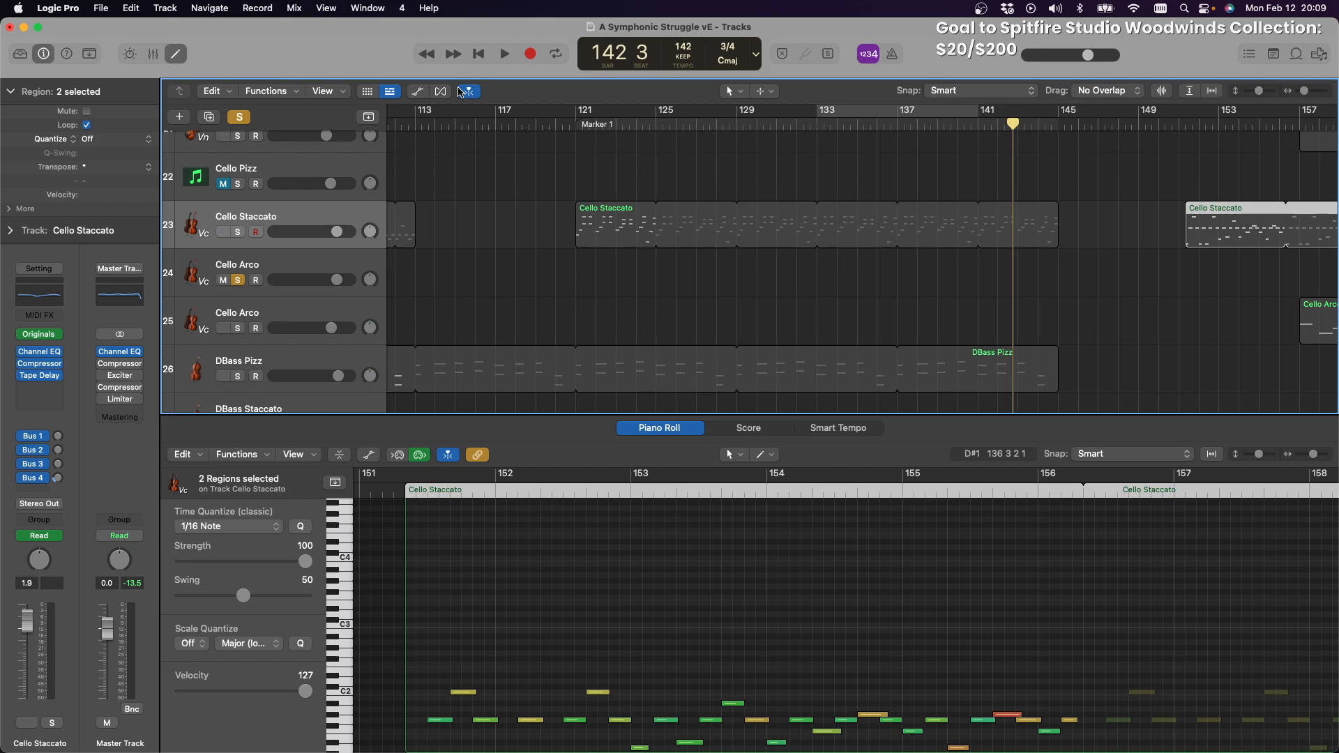
key(super+z)
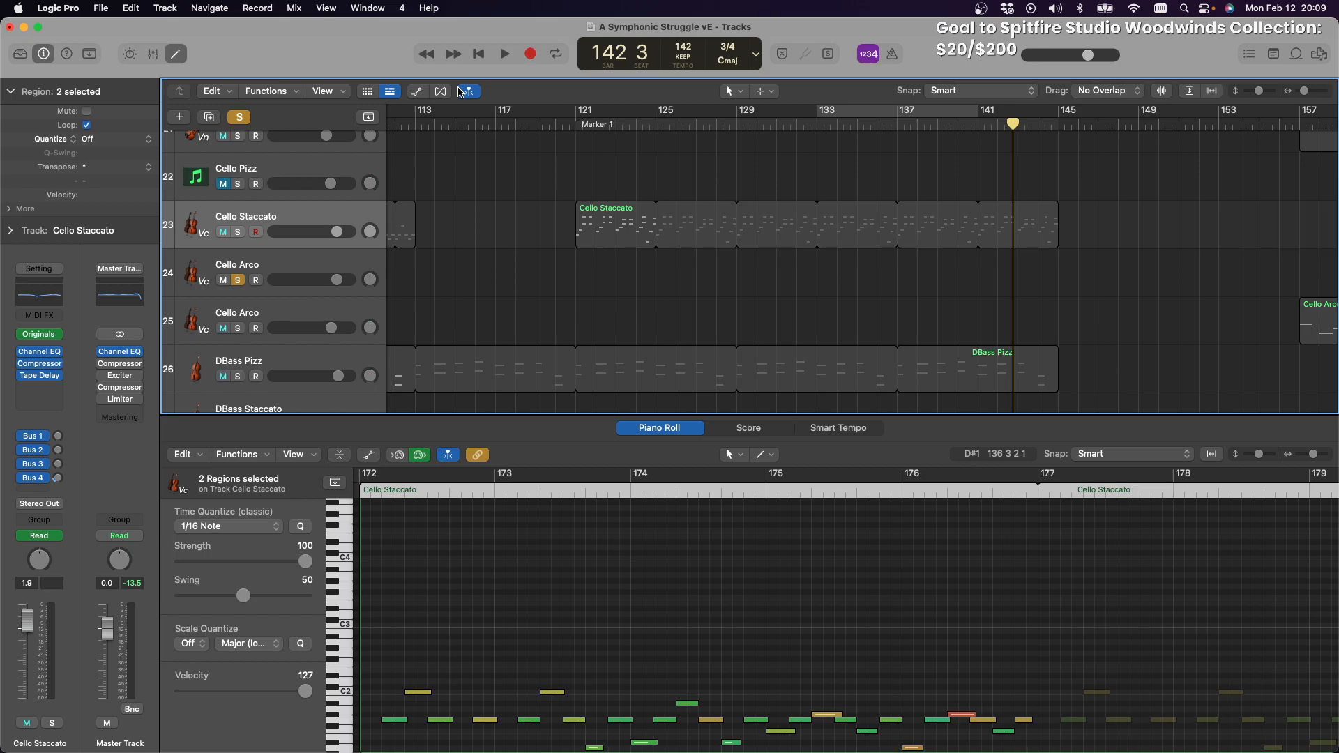
Select and copy the Inst 1 (-24) region at bar 33 on the Cello Staccato track
scroll(640, 187, left, 15)
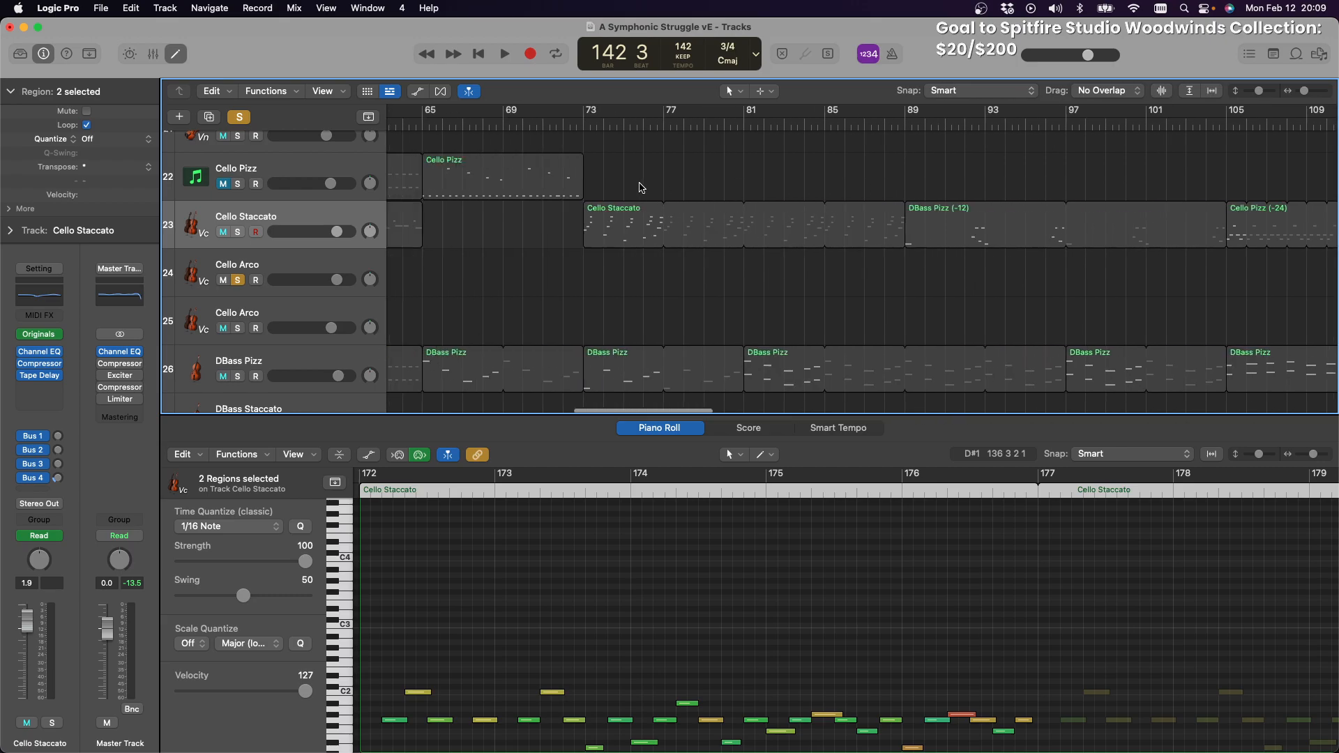
scroll(640, 187, left, 8)
scroll(638, 185, up, 1)
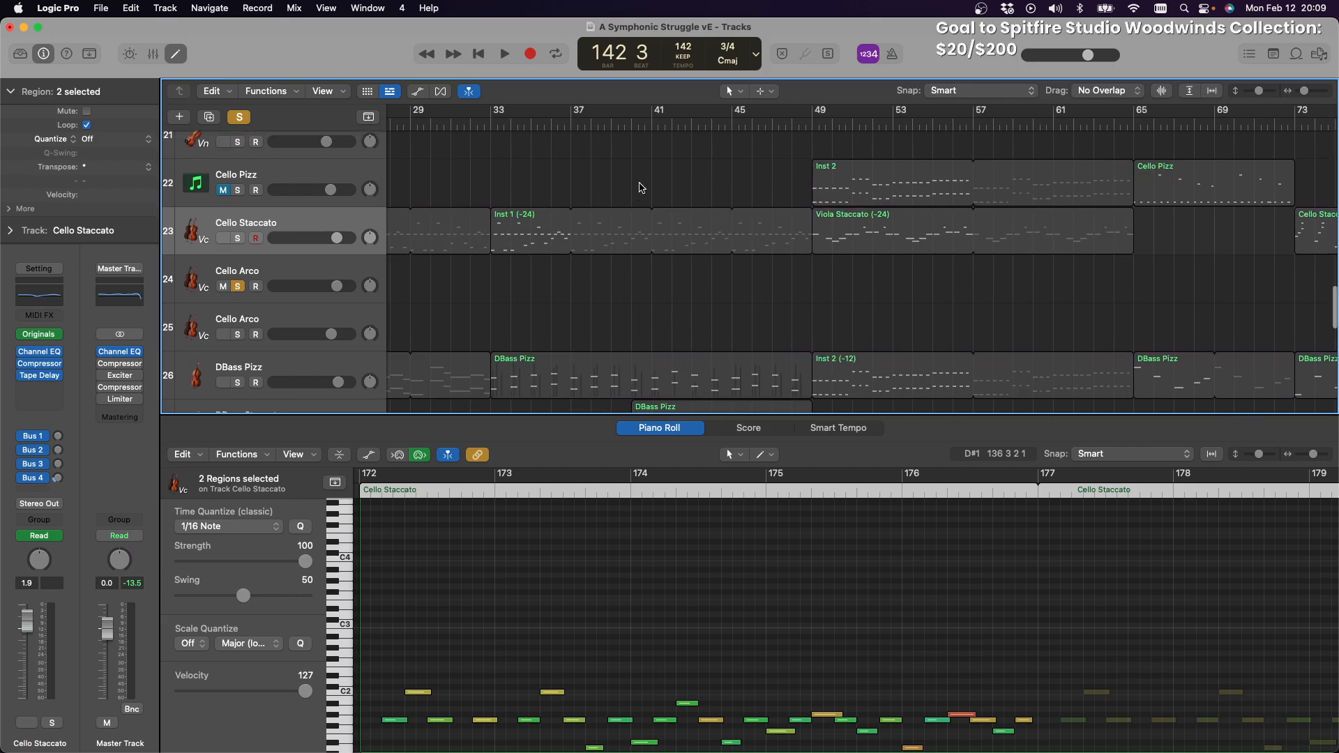
click(507, 219)
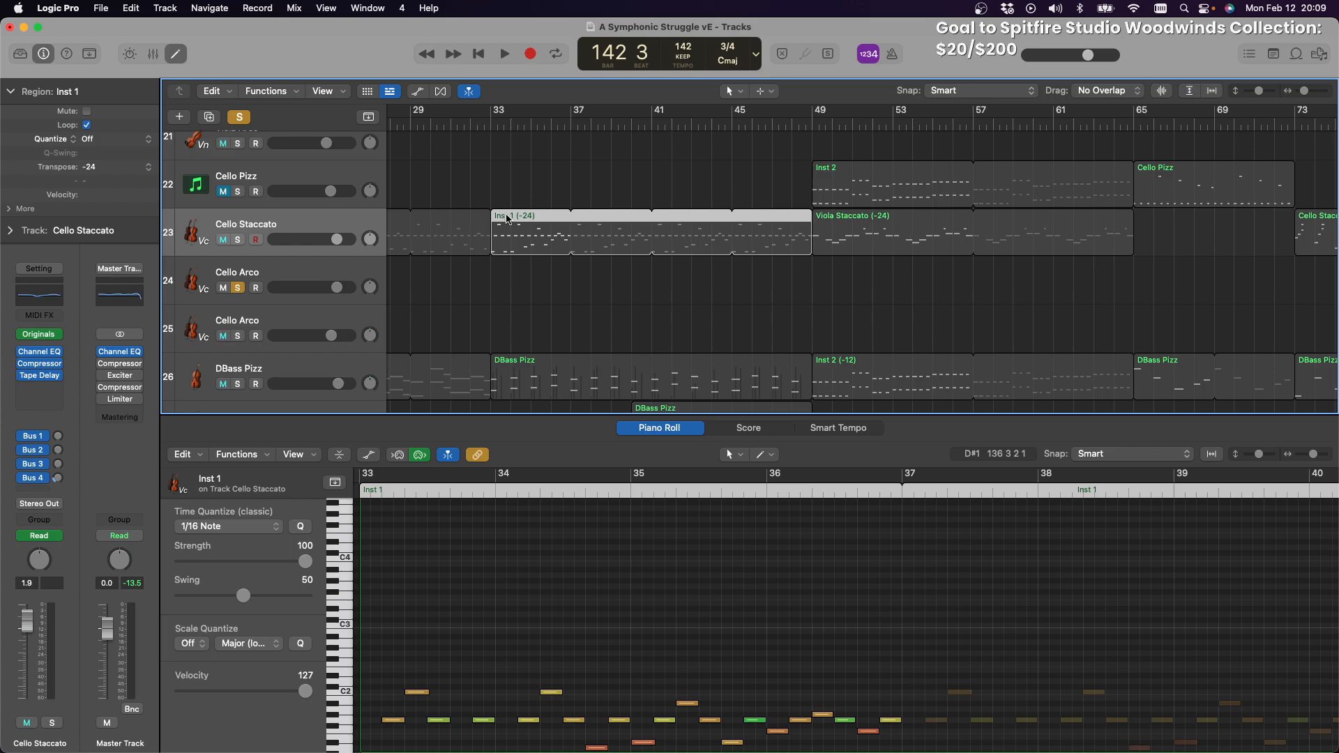
Paste the copied Inst 1 (-24) region at bar 133 on the Cello Arco track 24
scroll(507, 218, right, 20)
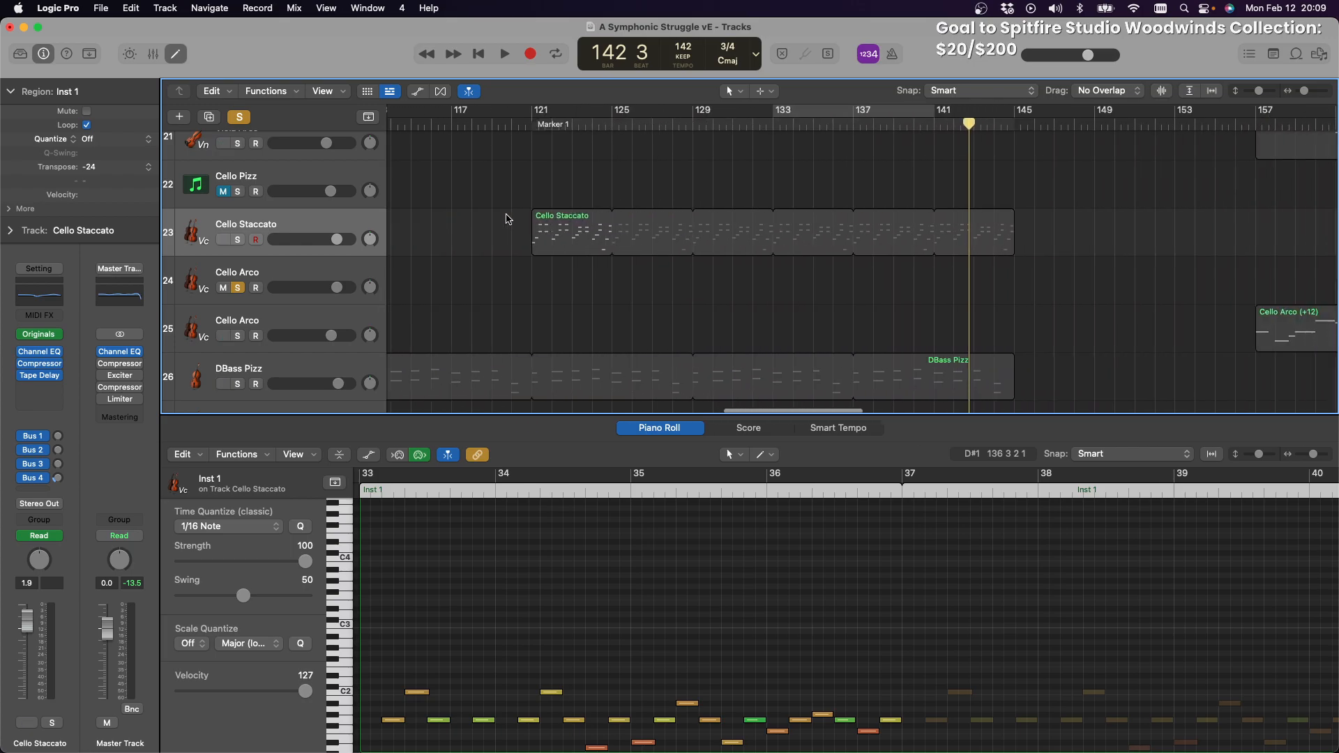
scroll(507, 218, right, 8)
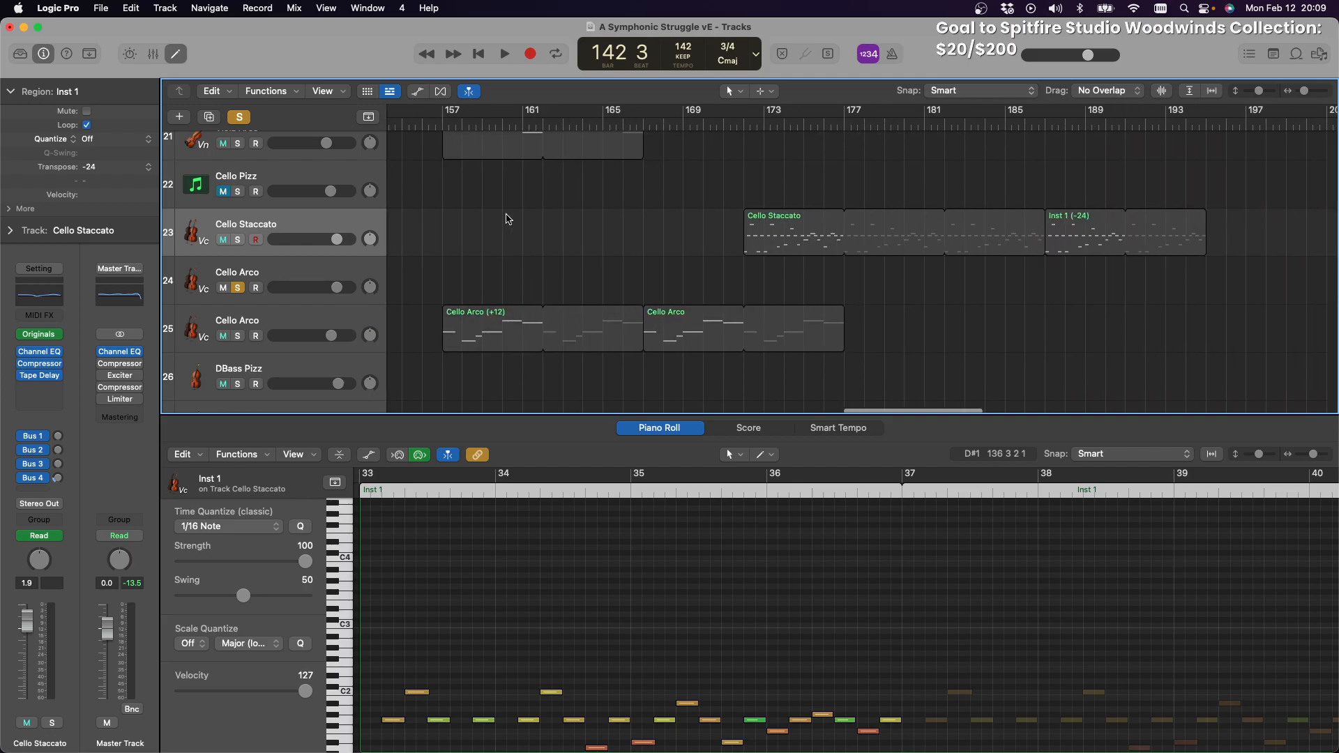
scroll(508, 219, left, 9)
scroll(507, 219, down, 1)
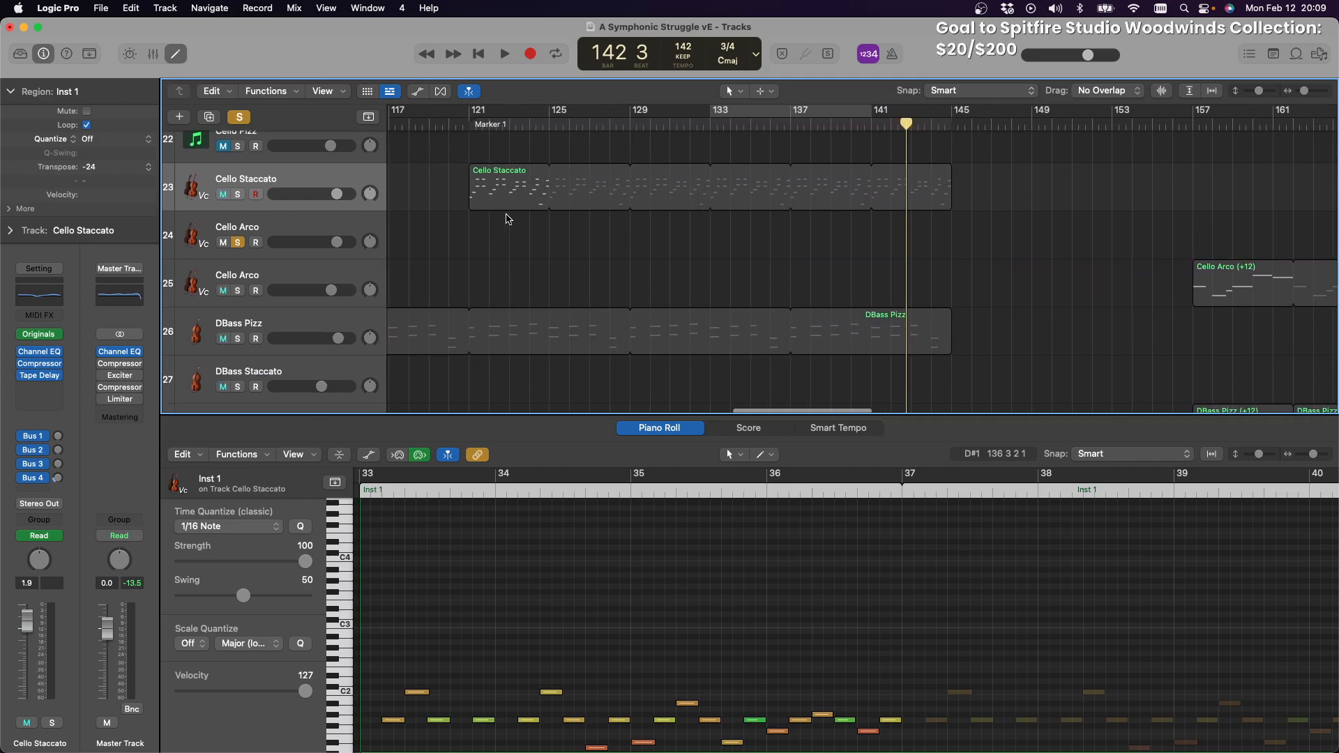
scroll(530, 151, down, 3)
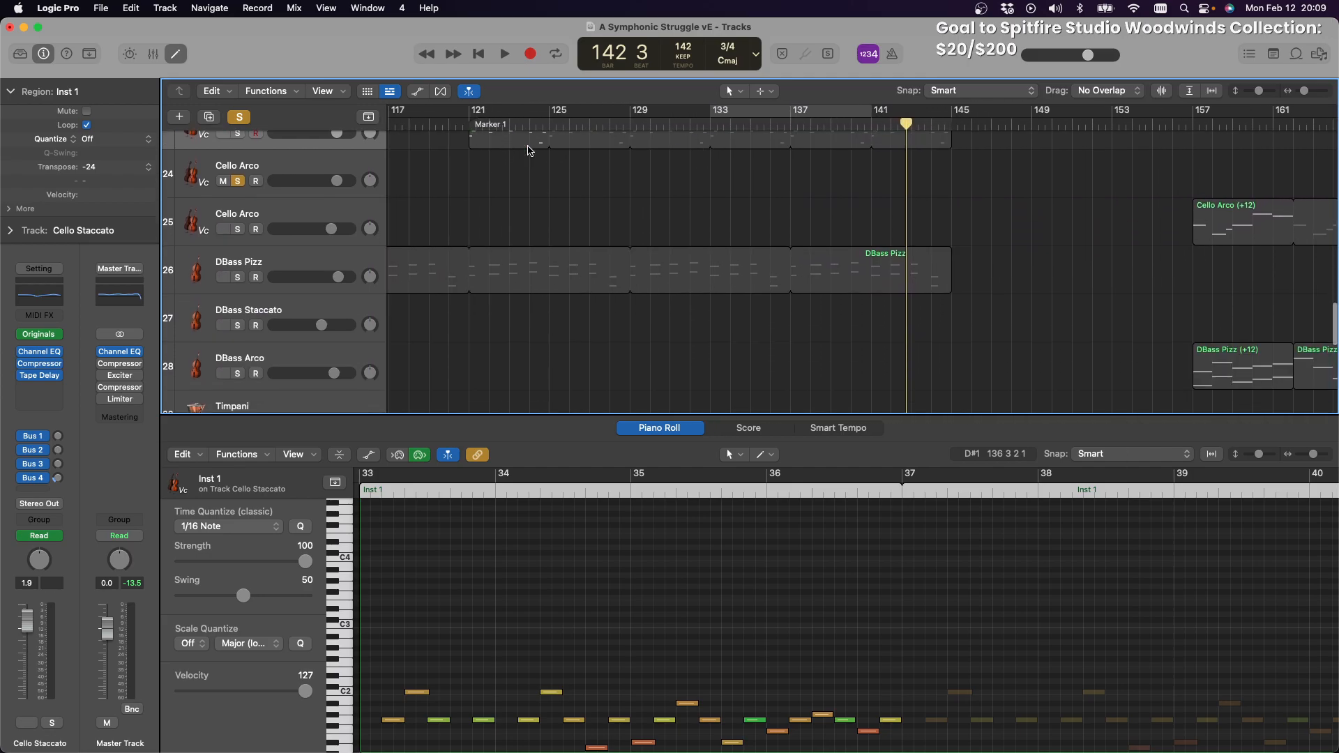
scroll(529, 150, down, 6)
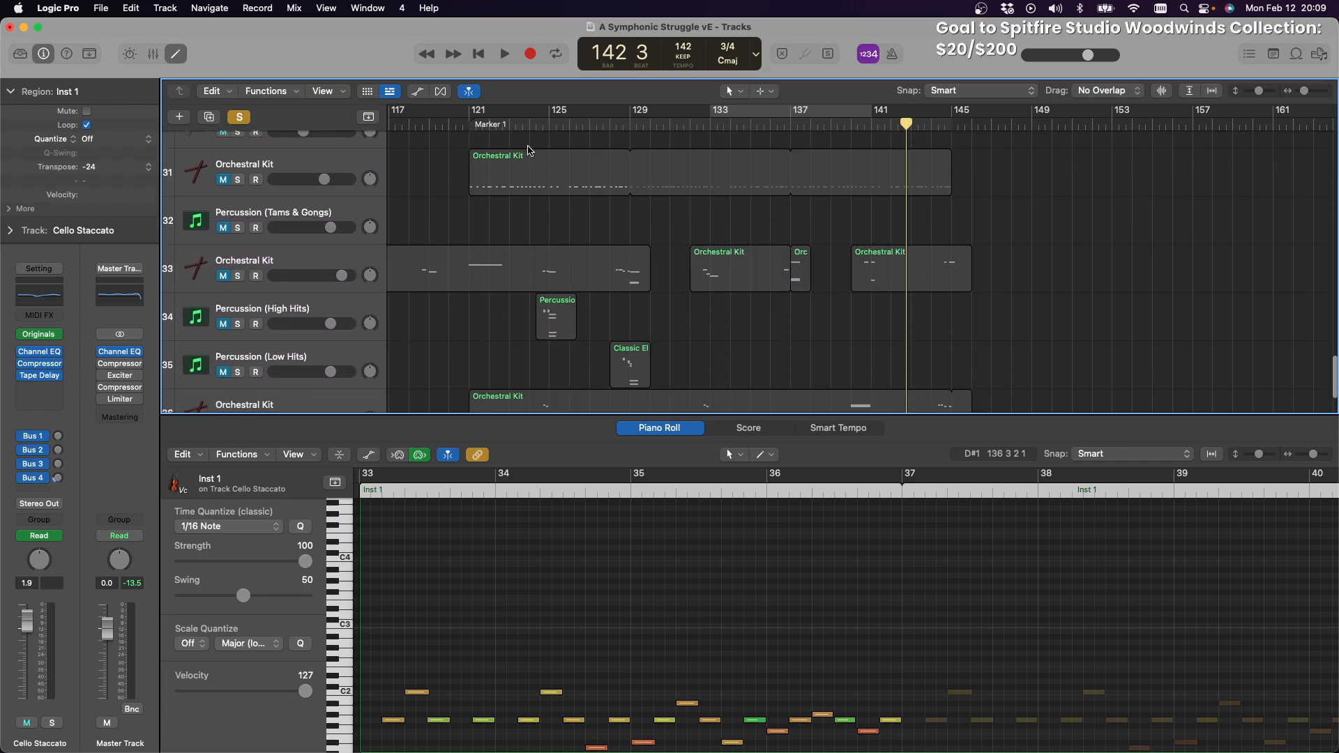
scroll(530, 151, up, 9)
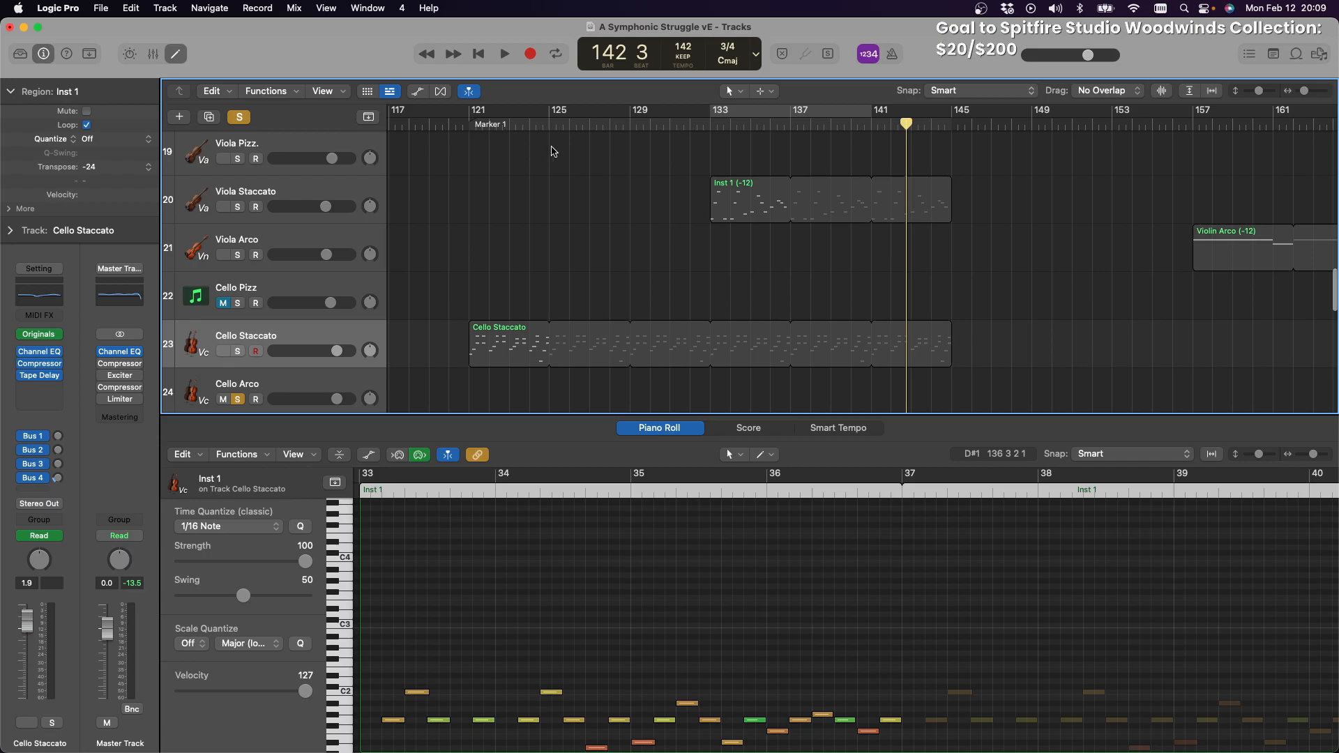
click(710, 125)
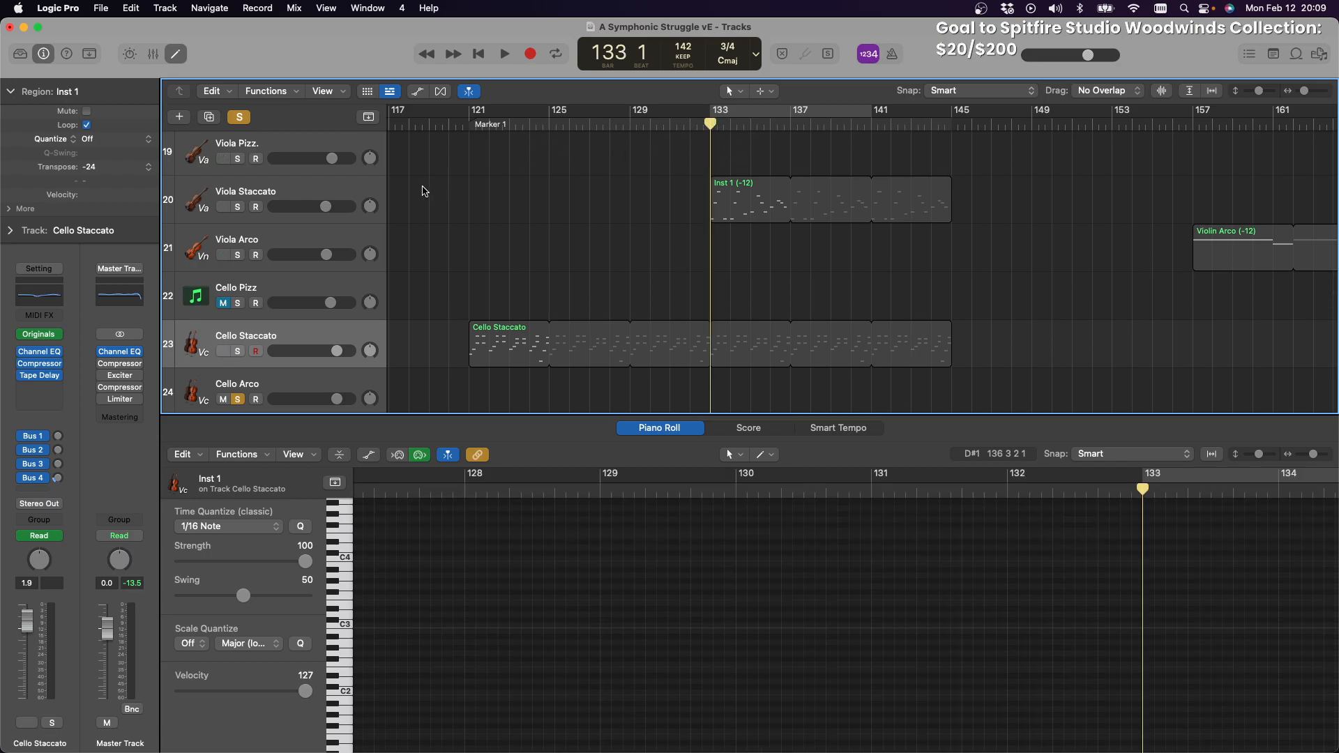
scroll(488, 196, down, 3)
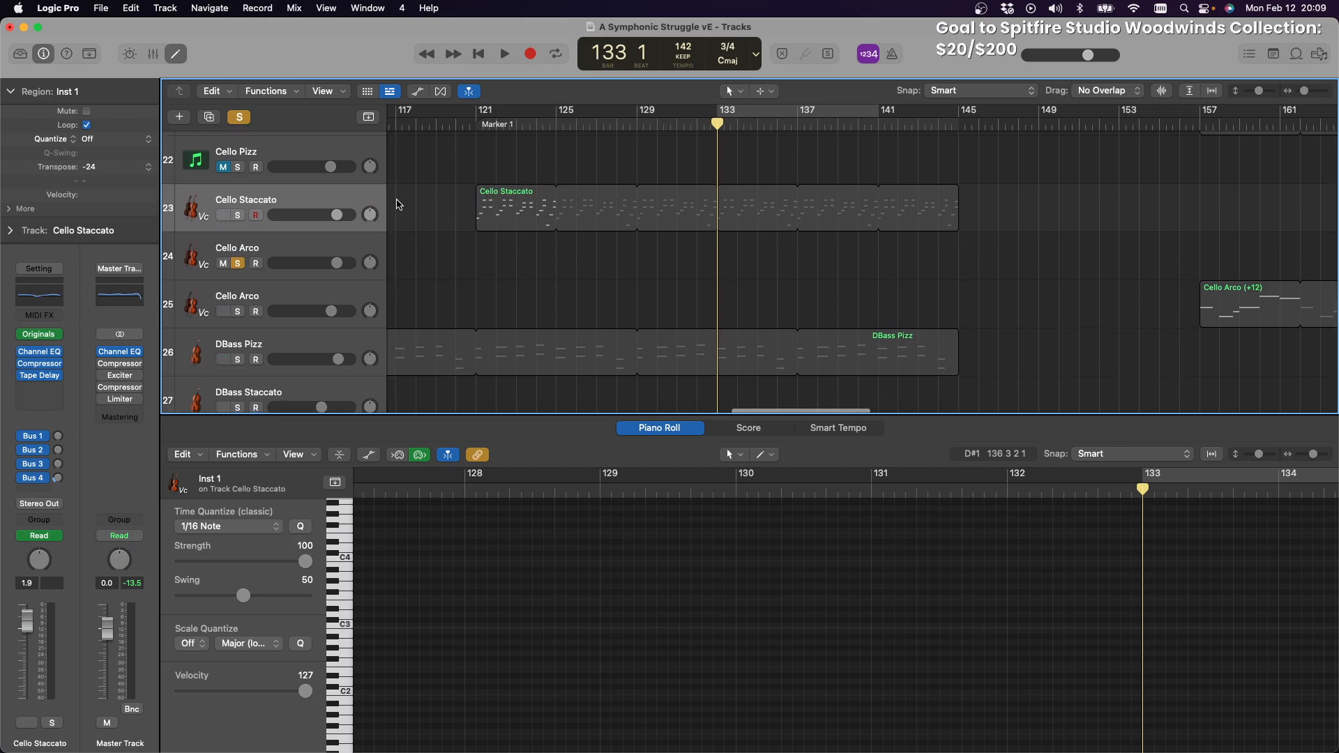
click(297, 254)
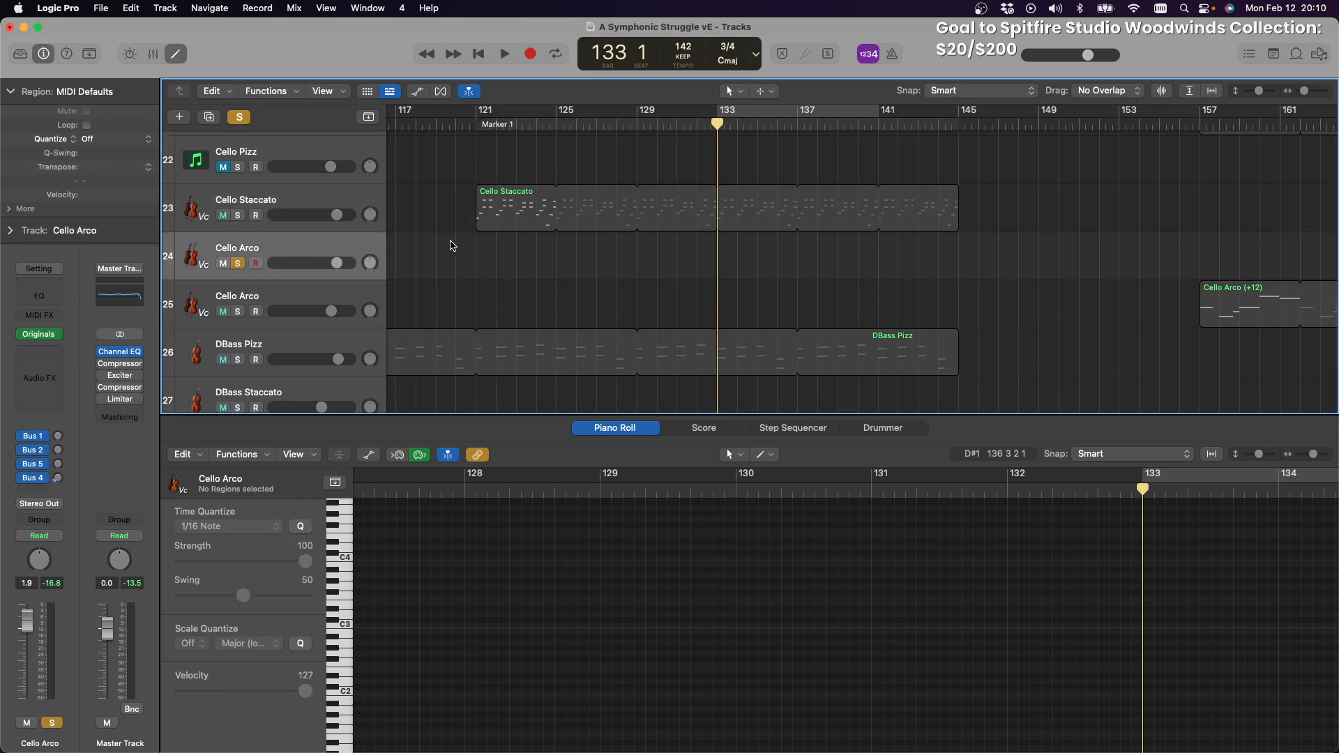
key(super+v)
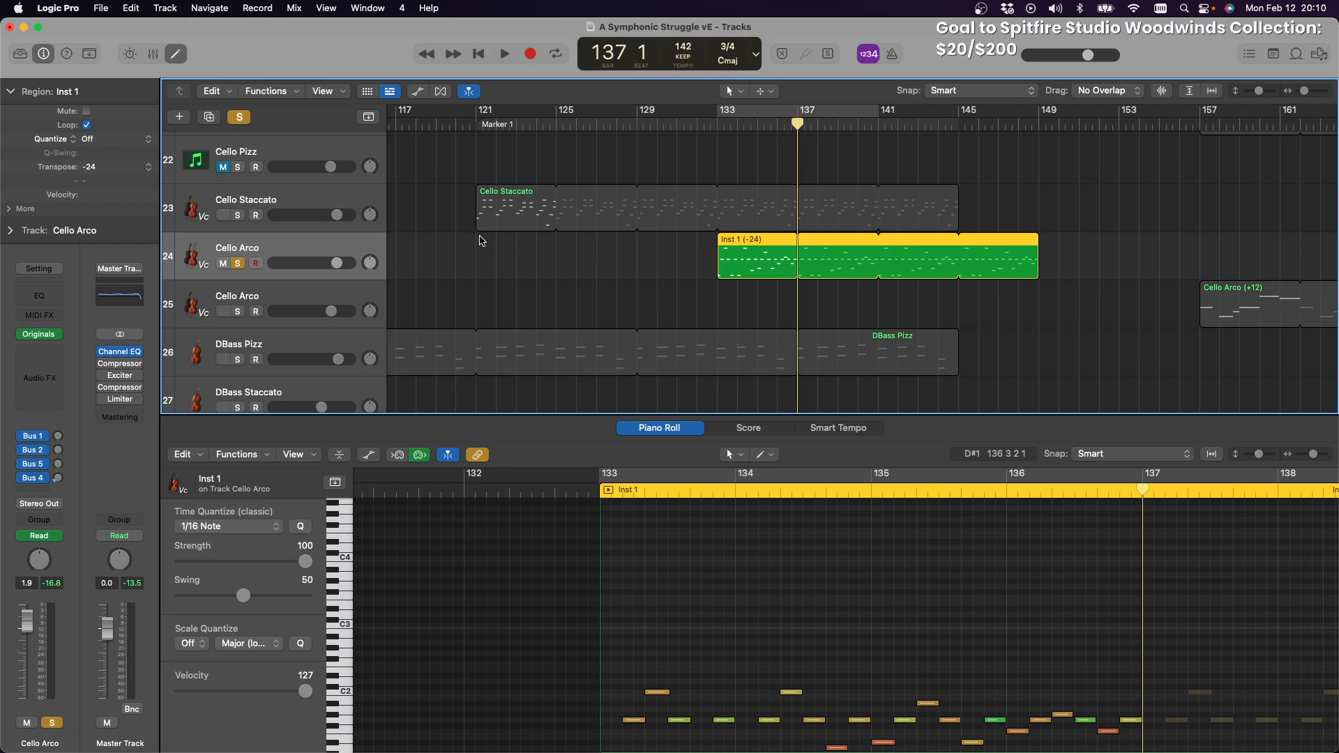
scroll(421, 220, up, 2)
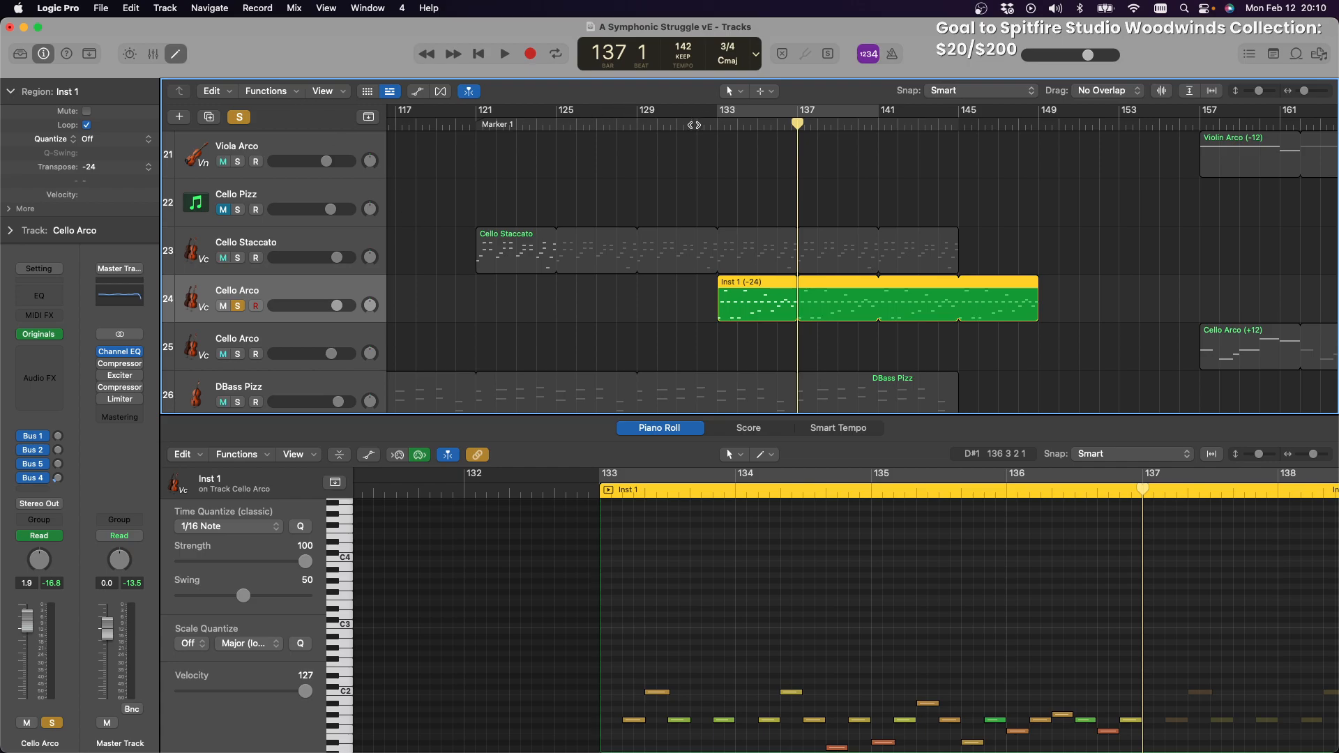
Play the pasted Inst 1 (-24) region from bar 137, check the Cello Arco track's Epic Strings preset and compare the cello tracks' other sections
click(504, 54)
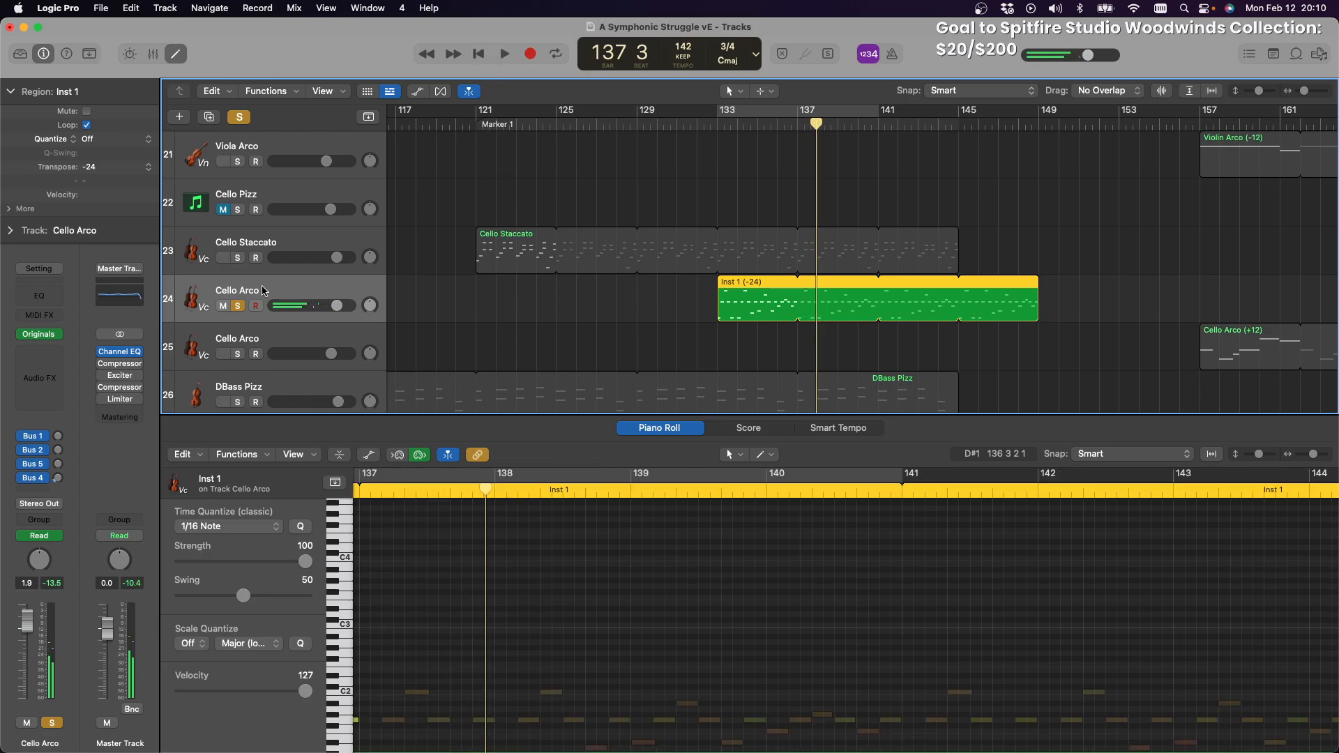
click(40, 336)
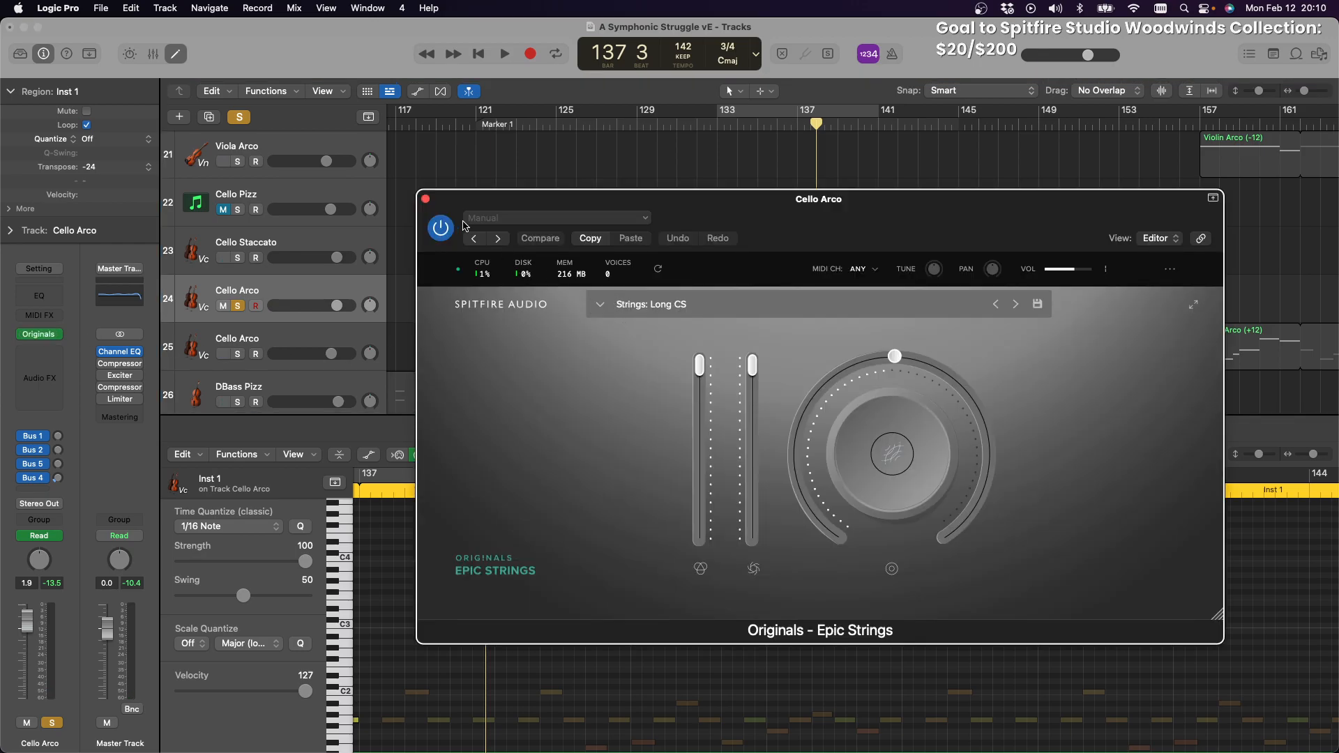
click(425, 199)
scroll(528, 290, right, 20)
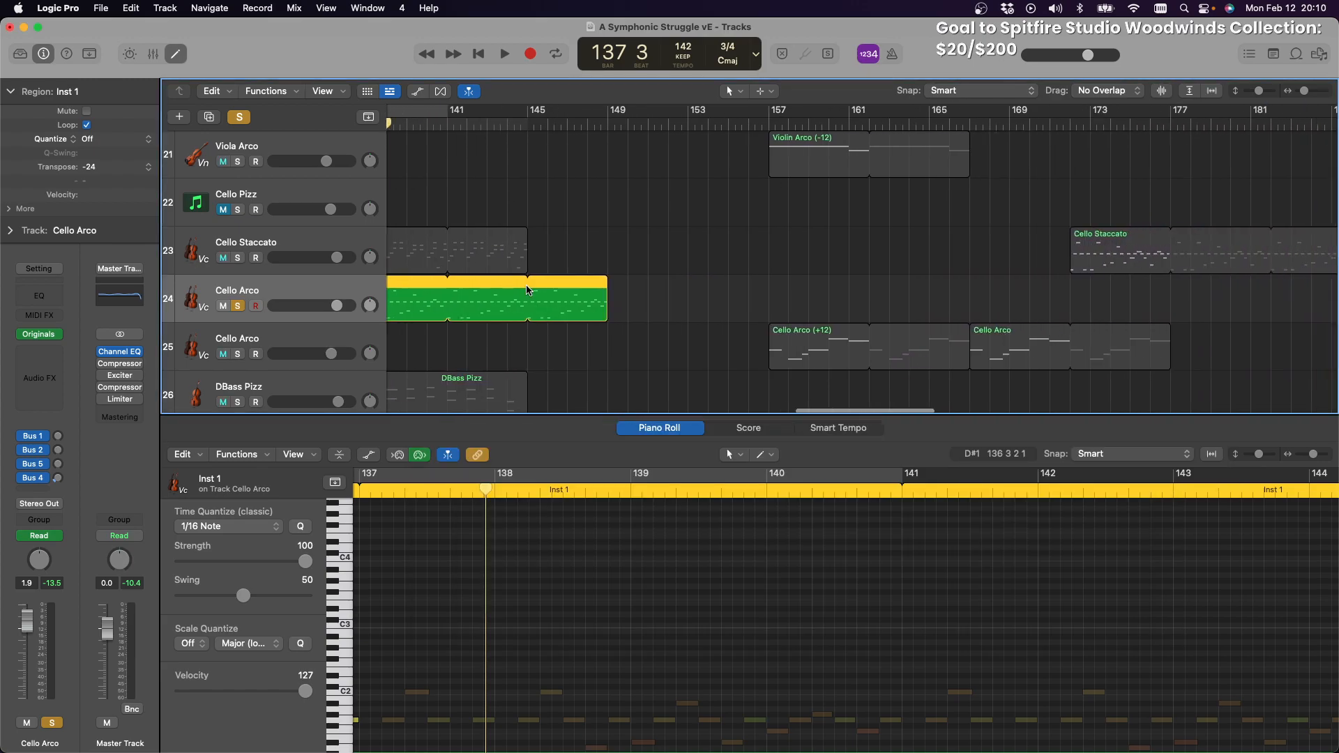
scroll(529, 290, left, 20)
scroll(528, 290, left, 10)
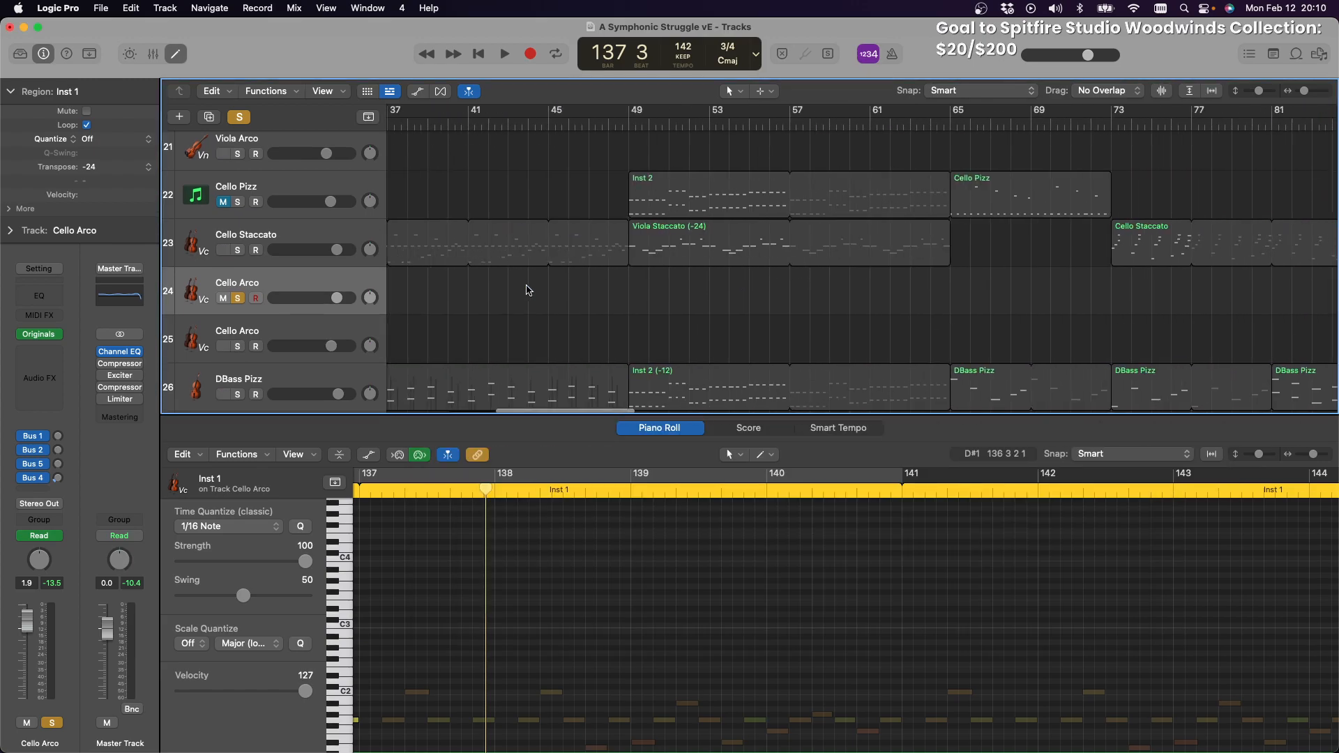
scroll(528, 290, right, 15)
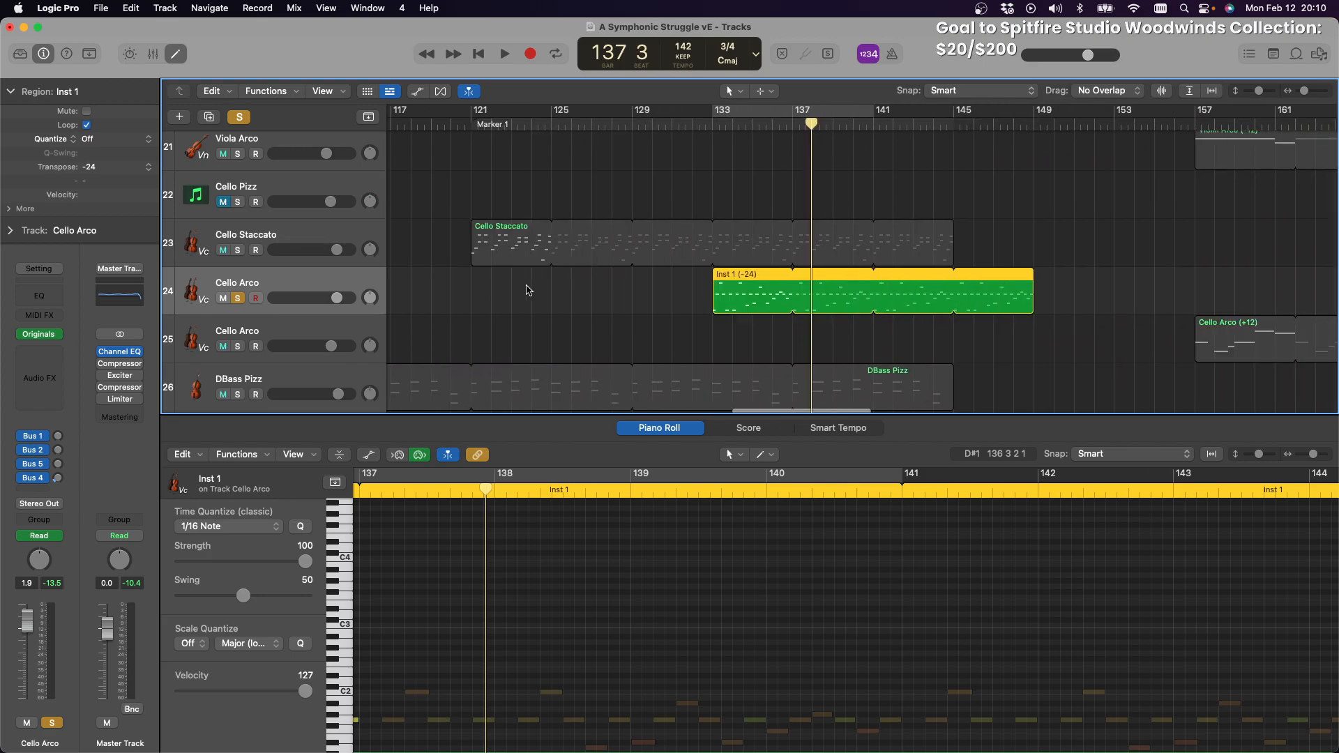
scroll(528, 290, left, 4)
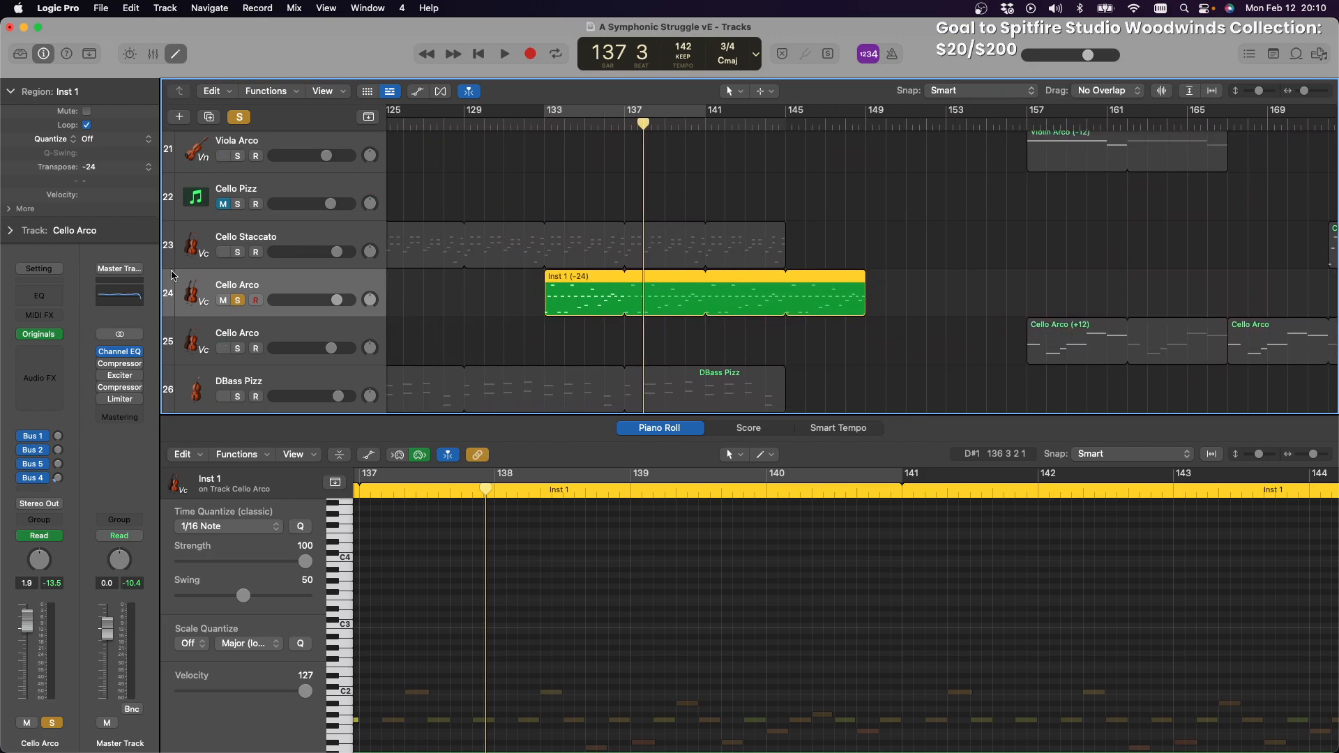
Solo the Cello Staccato track together with Cello Arco and audition both from bar 137
click(276, 235)
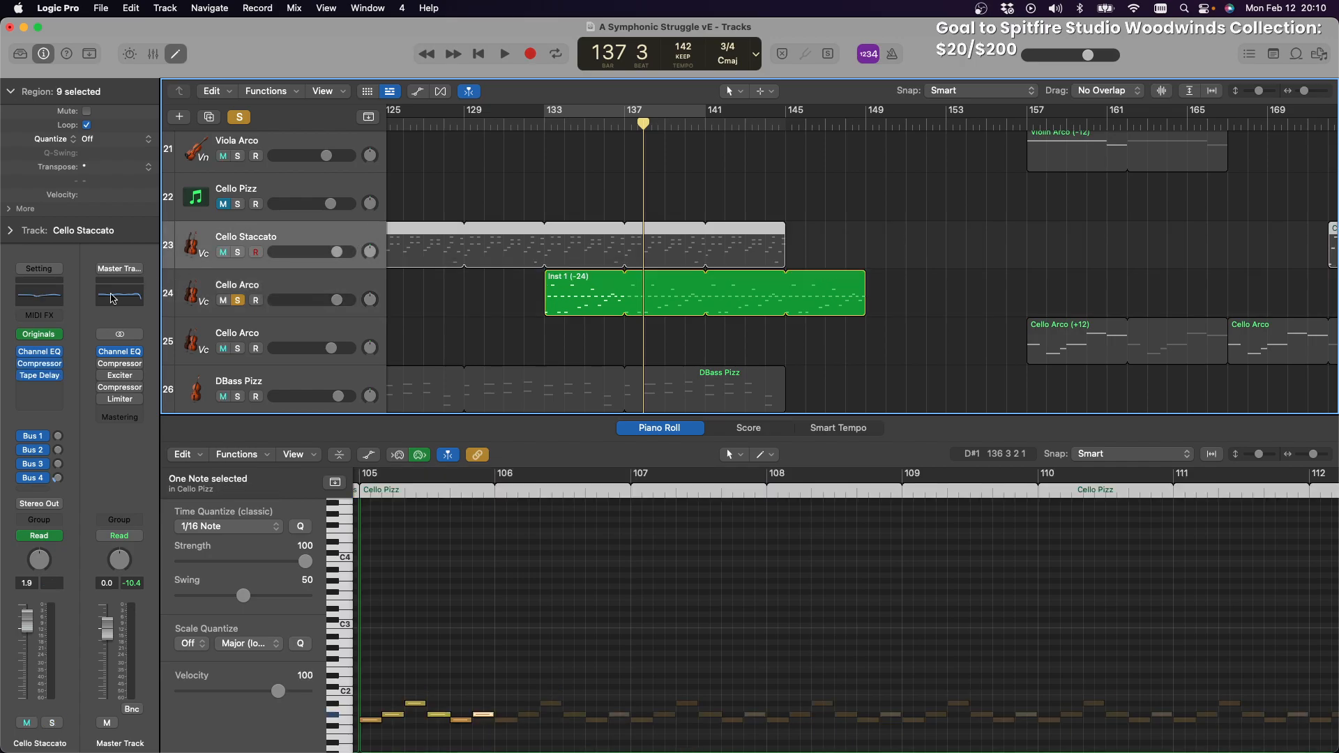
click(238, 252)
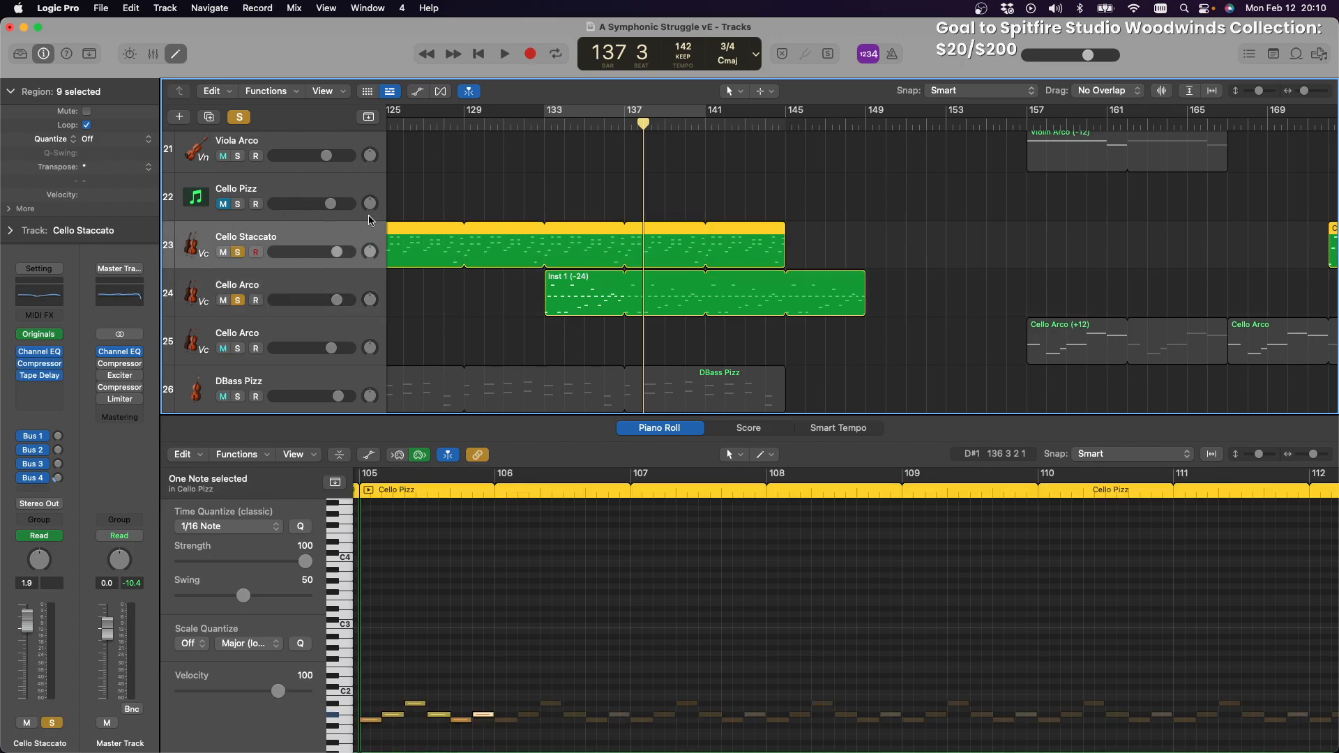
click(504, 54)
click(482, 54)
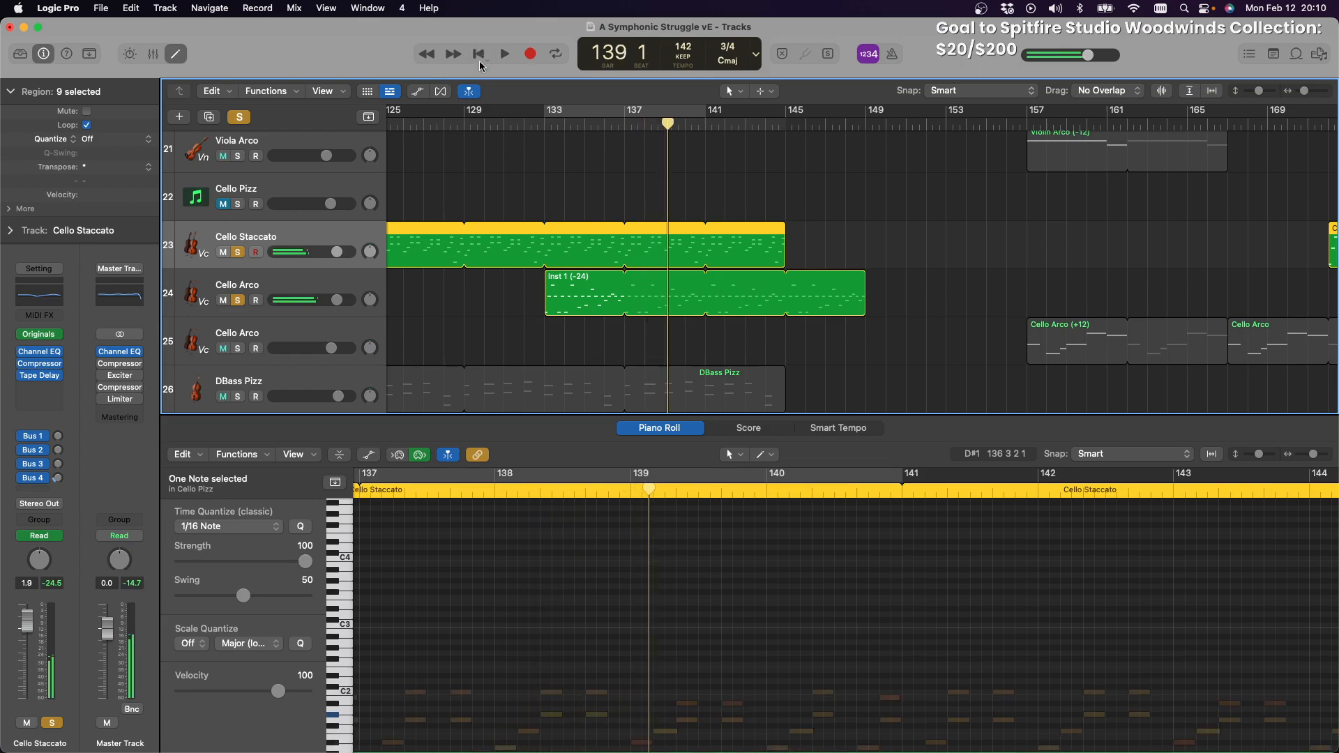
Unsolo Cello Arco, play Cello Staccato alone from bar 139 and check its Epic Strings preset
click(238, 301)
scroll(238, 305, down, 1)
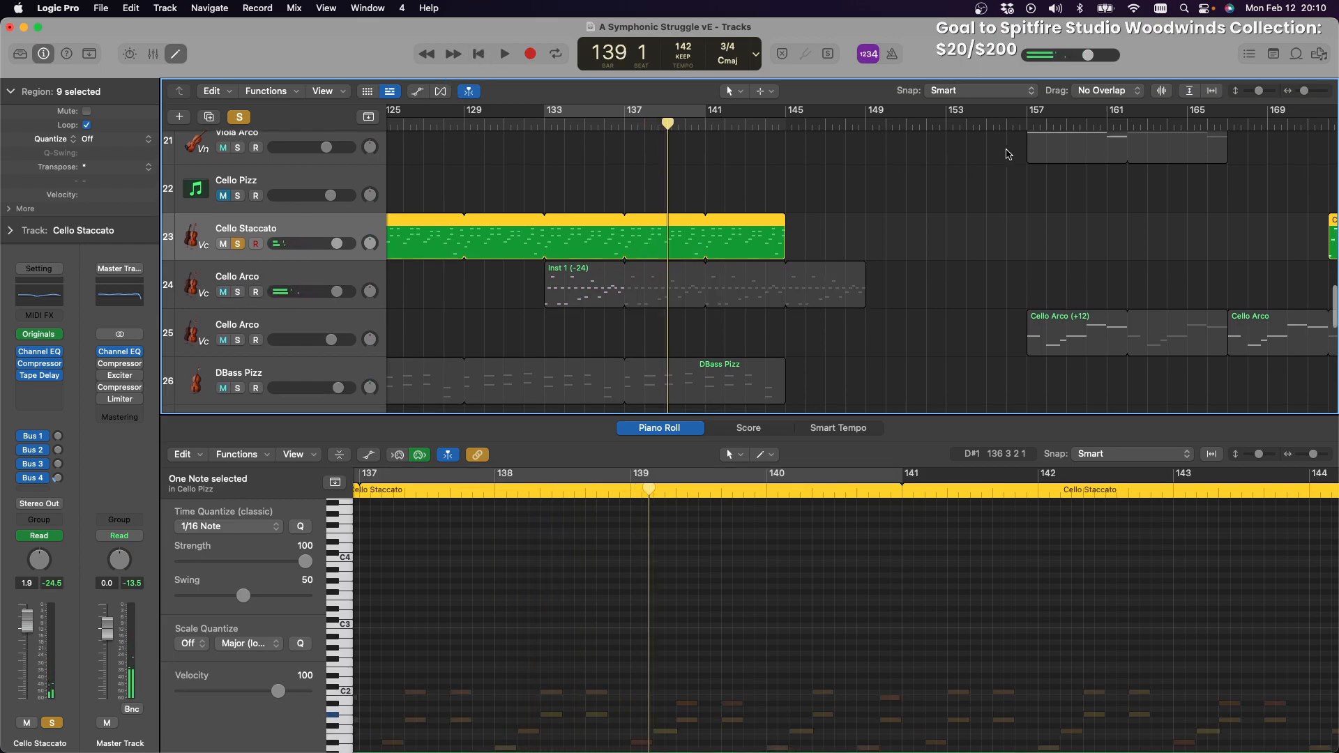
click(495, 57)
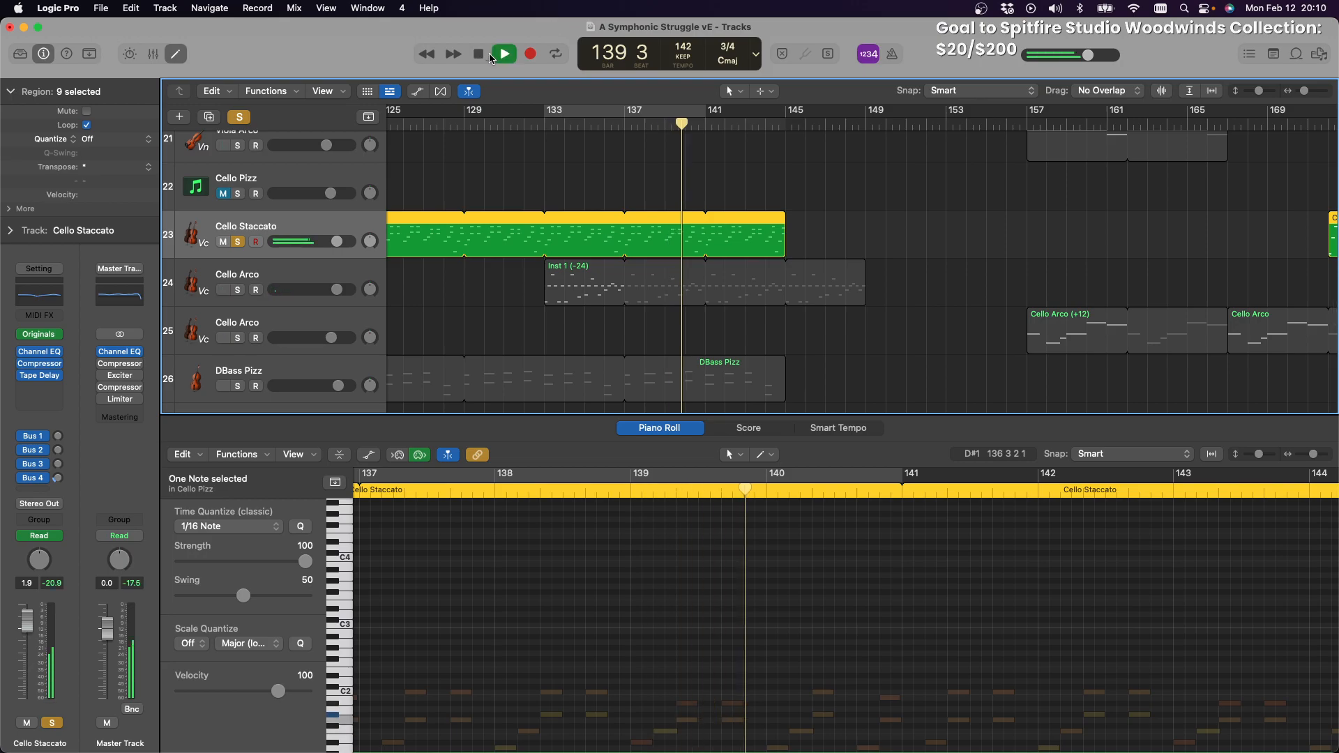
scroll(286, 178, down, 1)
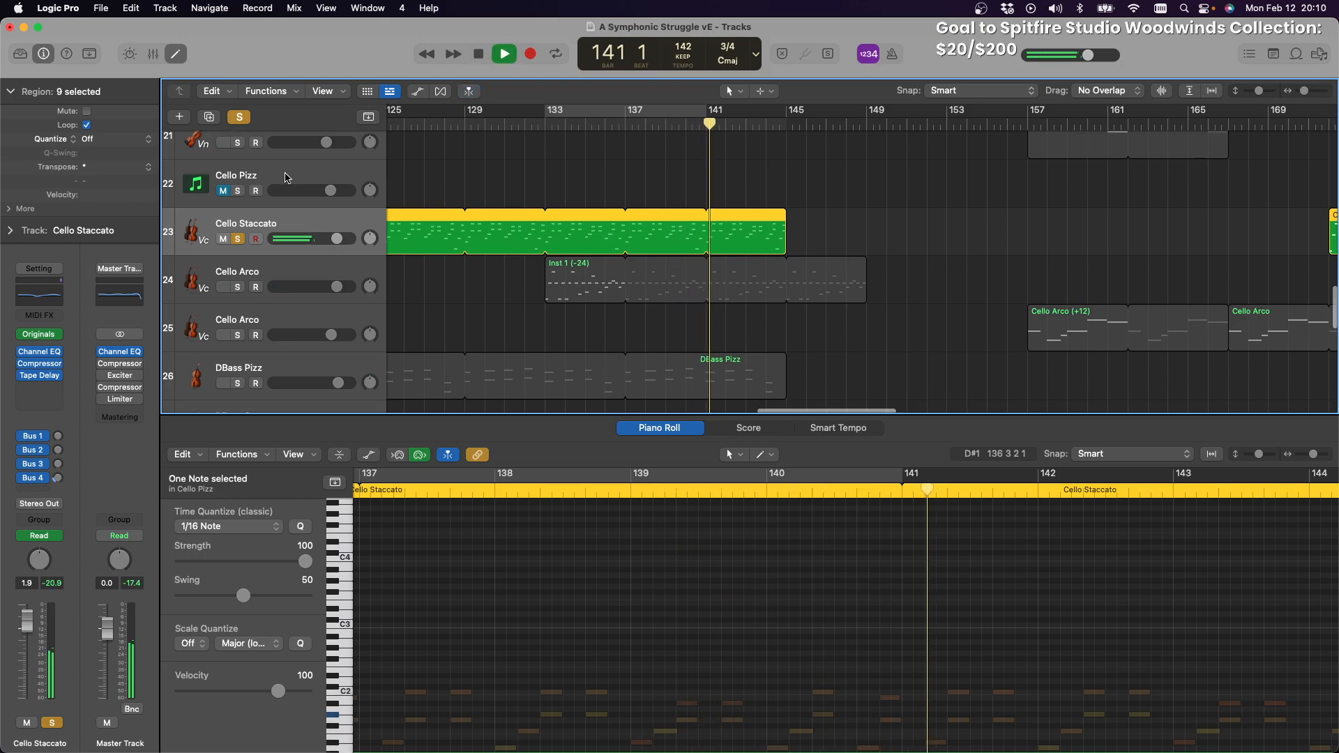
click(42, 335)
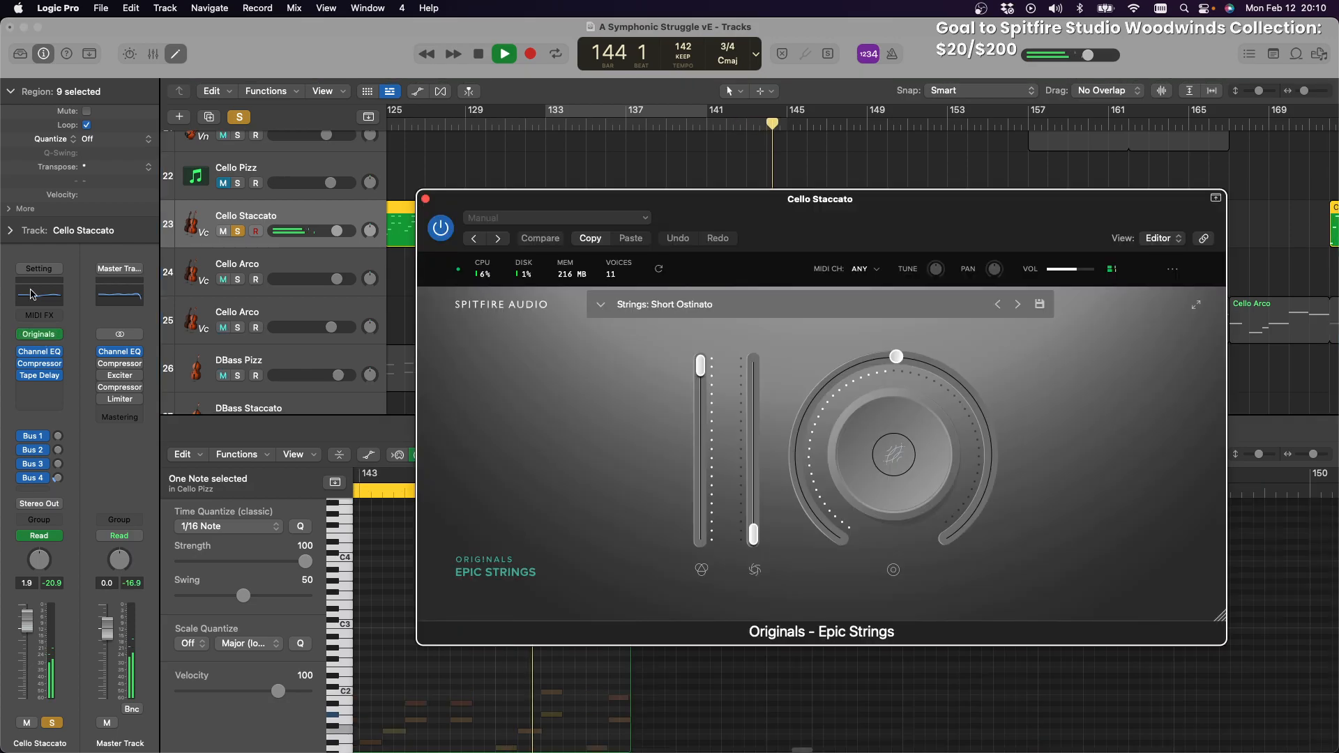
click(425, 199)
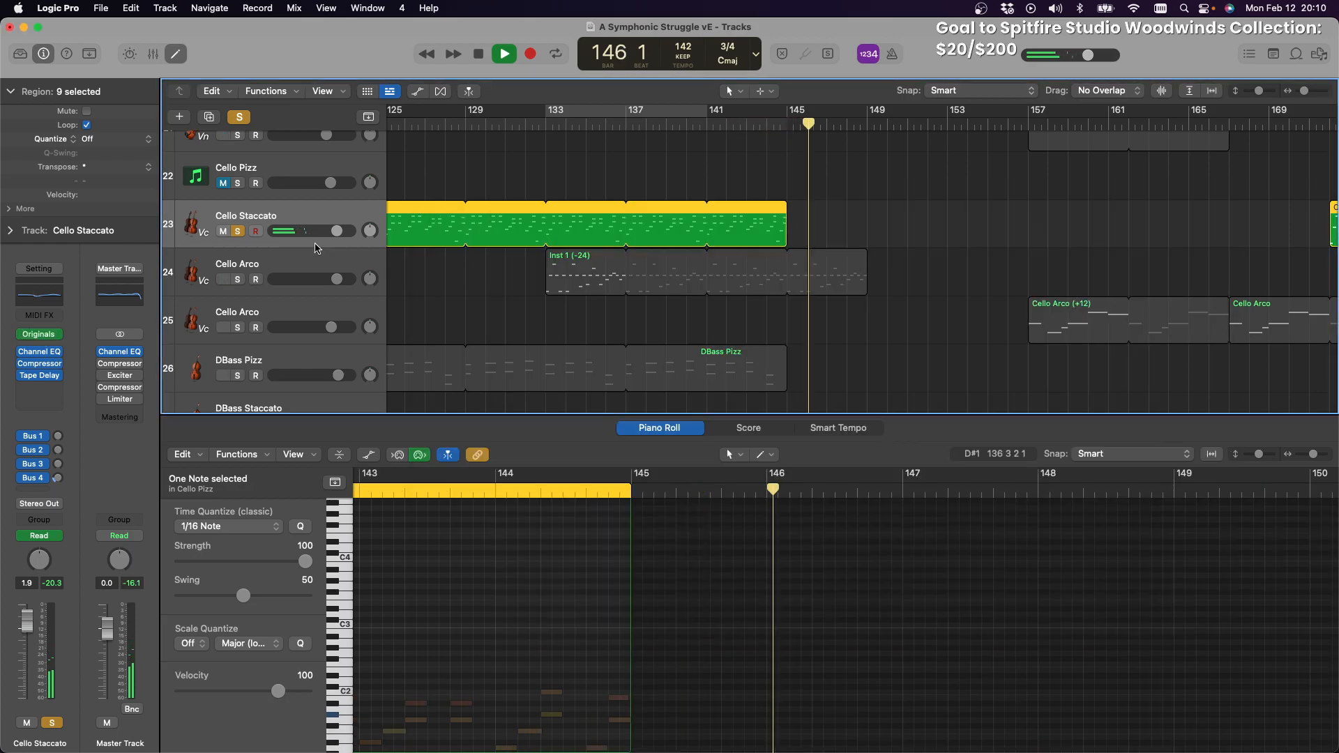
Loop playback over bars 133 to 141 and solo the Cello Arco track 24 alongside Cello Staccato
click(313, 266)
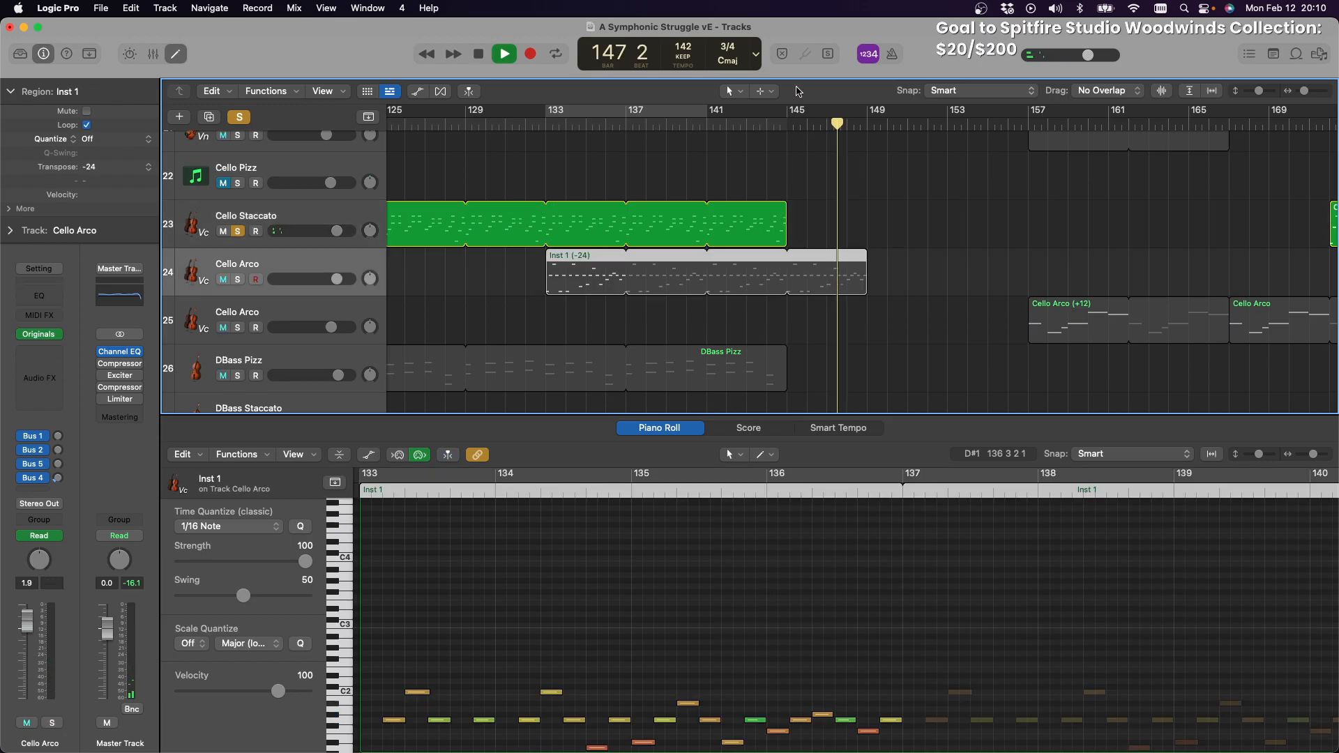
key(u)
click(505, 55)
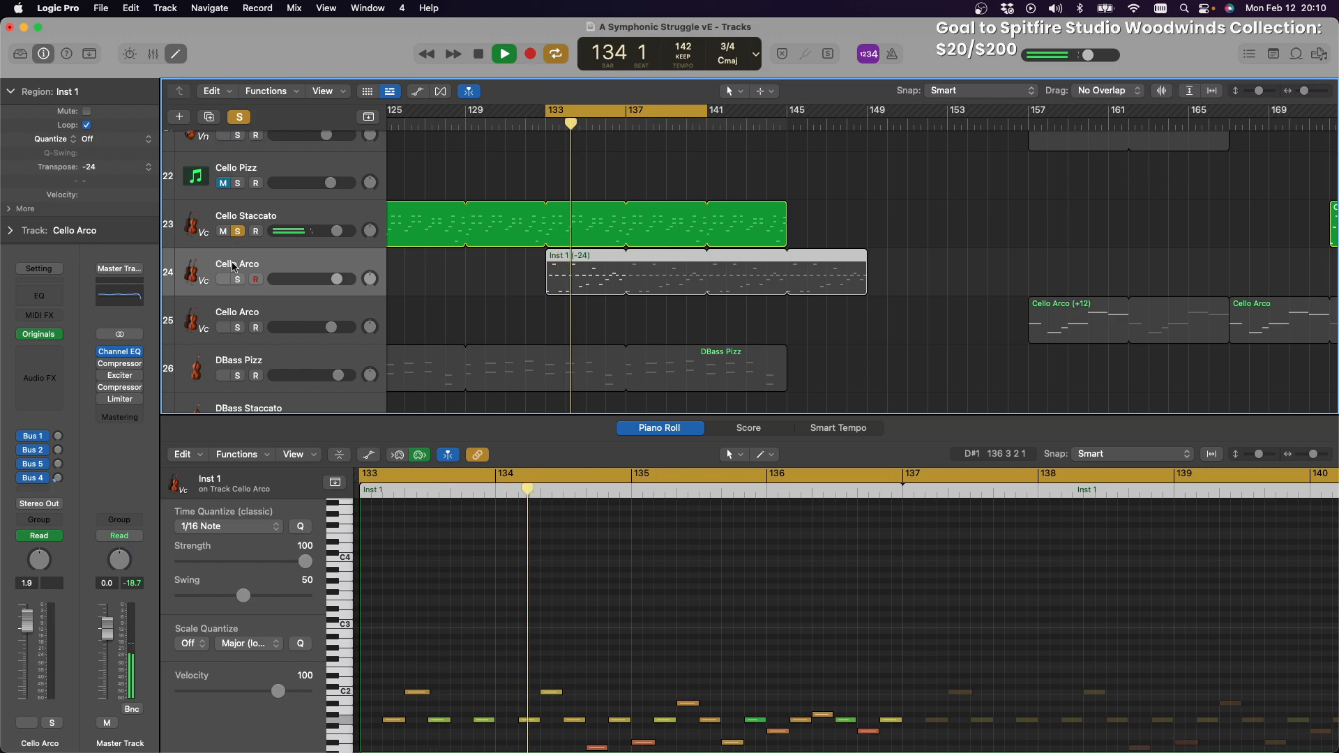
key(s)
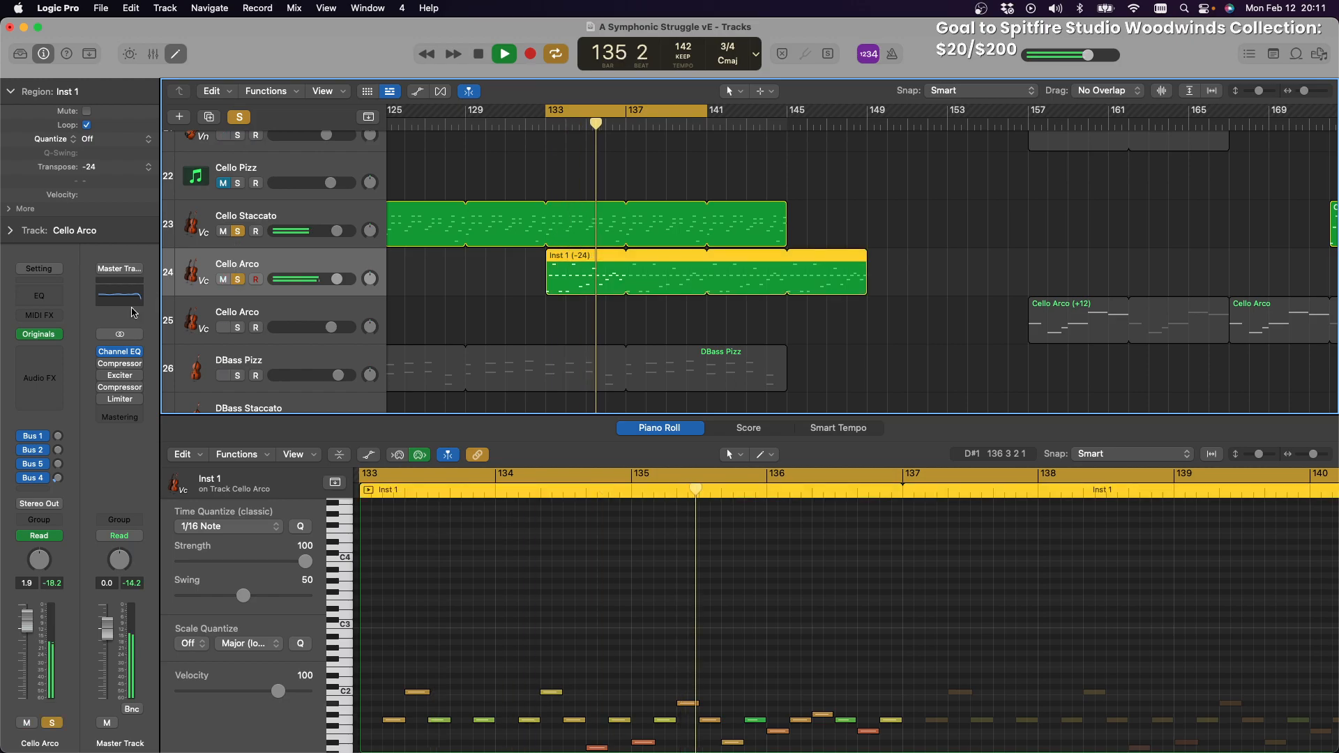
Load the Short Ostinato preset in the Cello Arco track's Epic Strings instrument and close its window
mouse_move(43, 342)
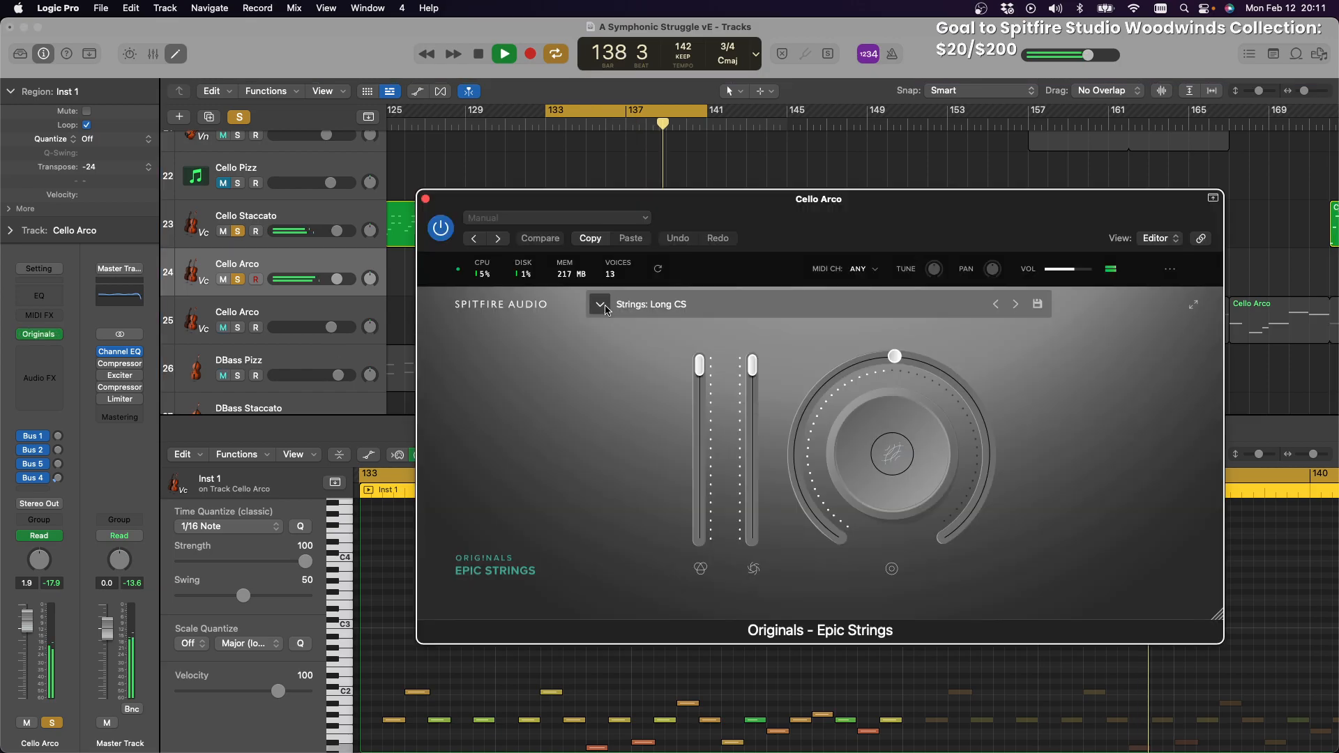
click(599, 305)
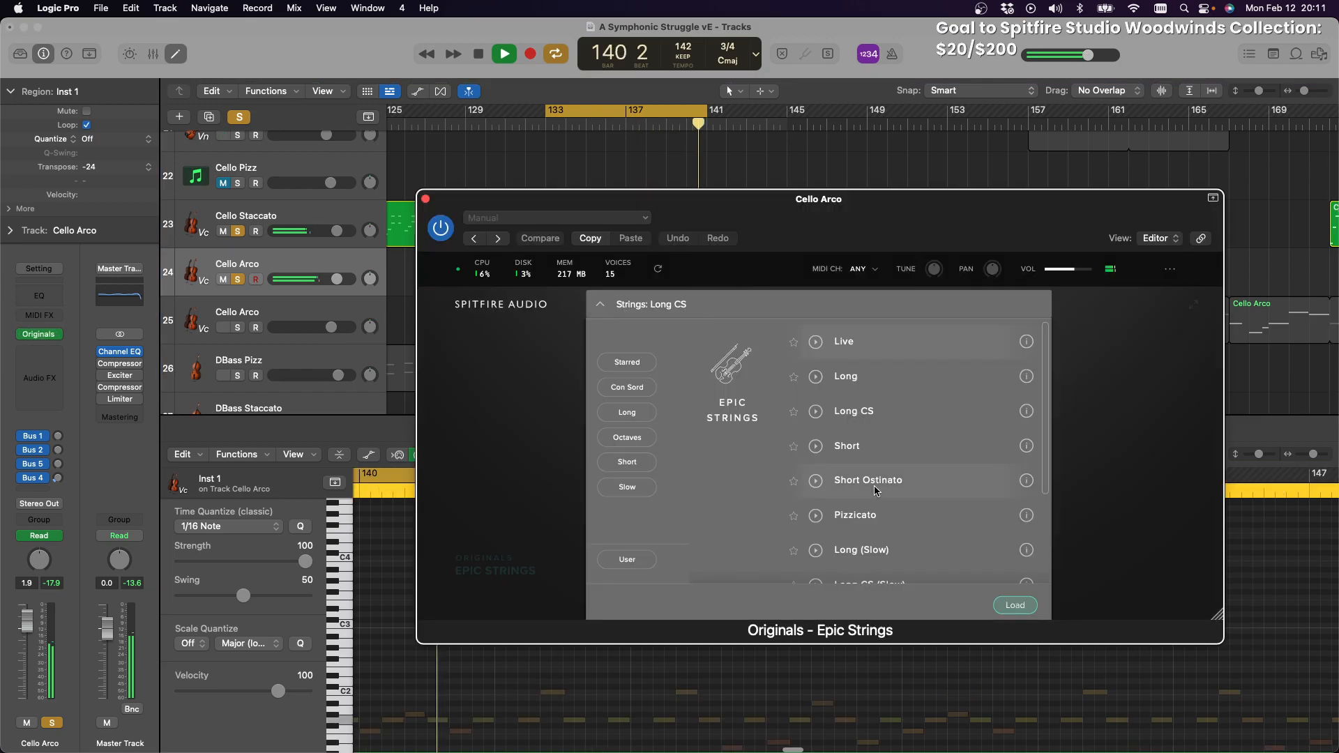
double_click(877, 488)
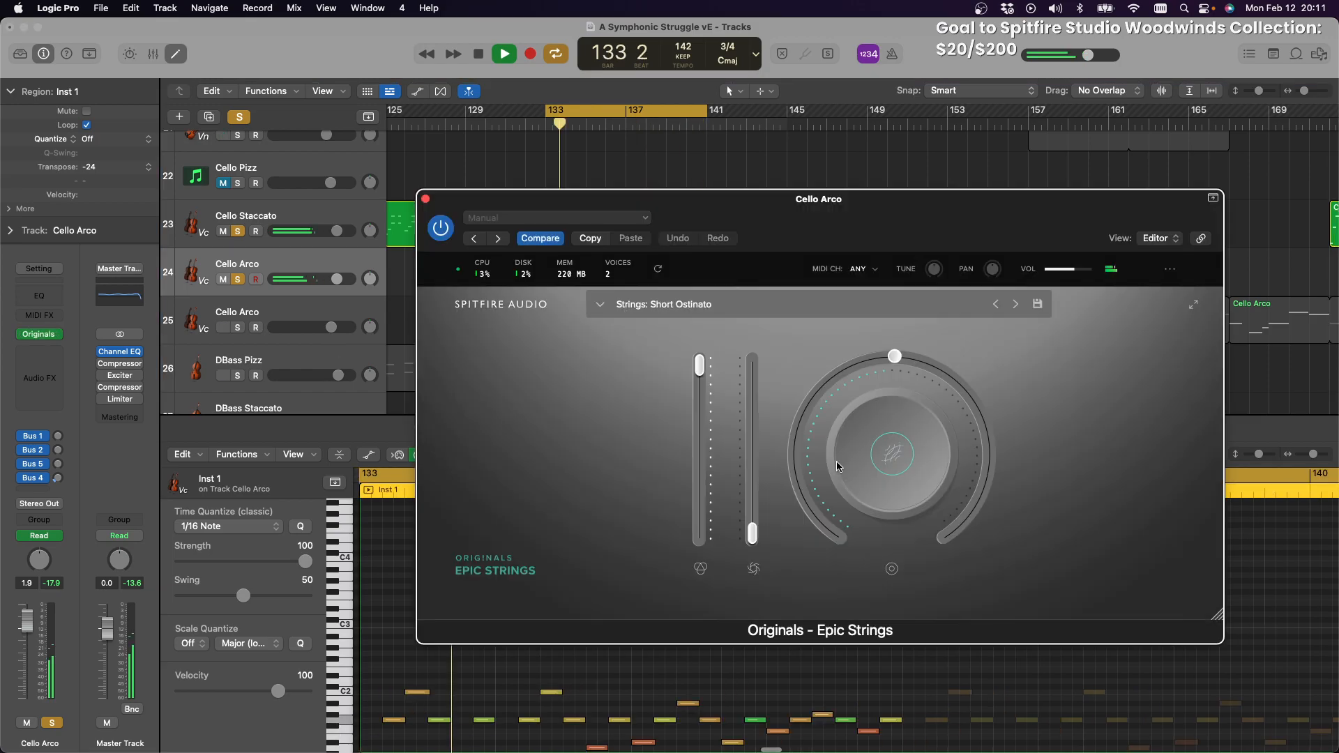
click(425, 200)
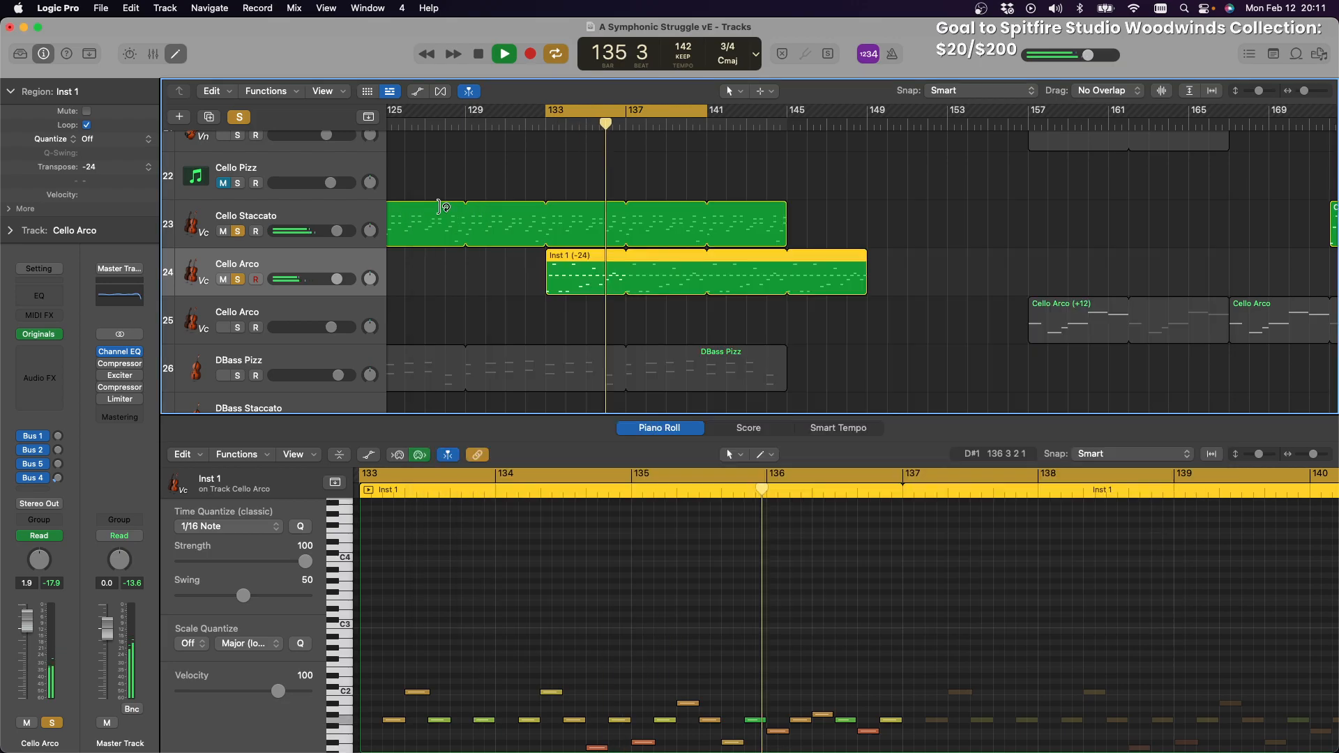
Compare transpositions of -12 and ±0 on the Cello Arco Inst 1 region during playback and settle on -12
click(146, 169)
click(119, 156)
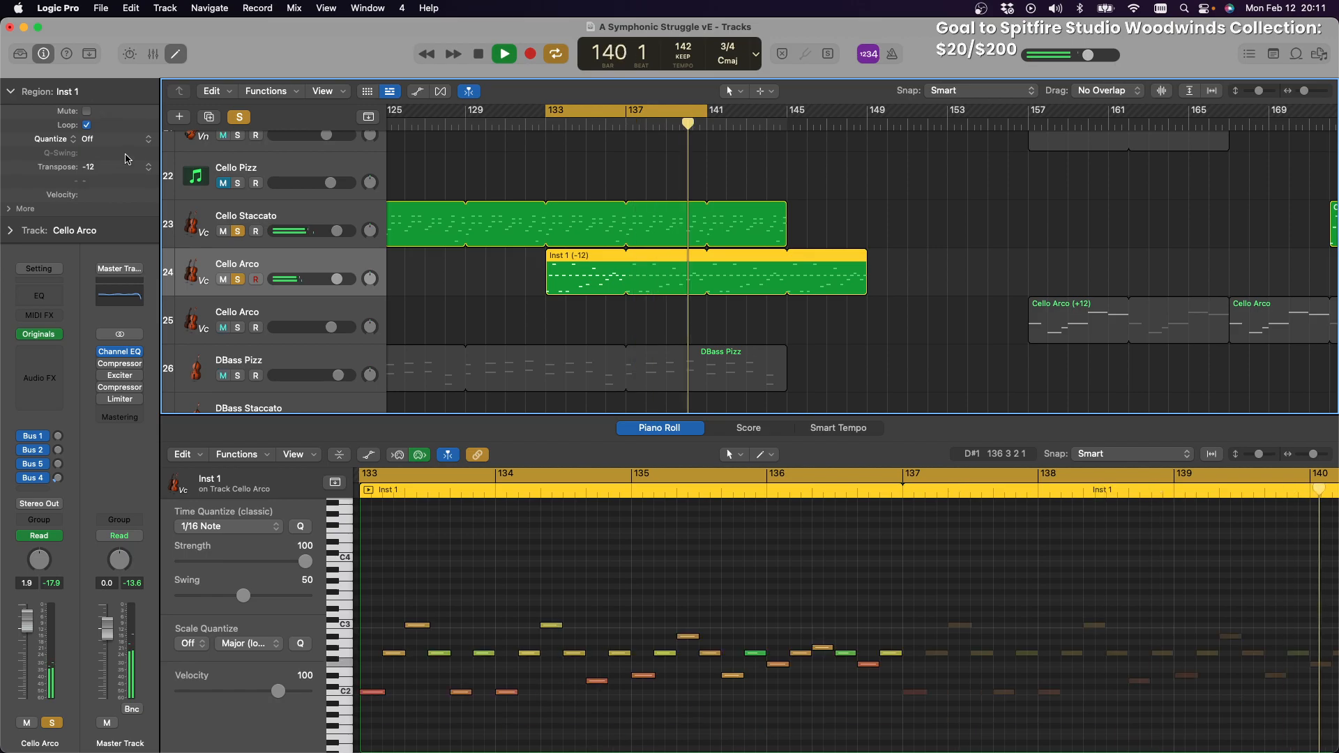
click(121, 163)
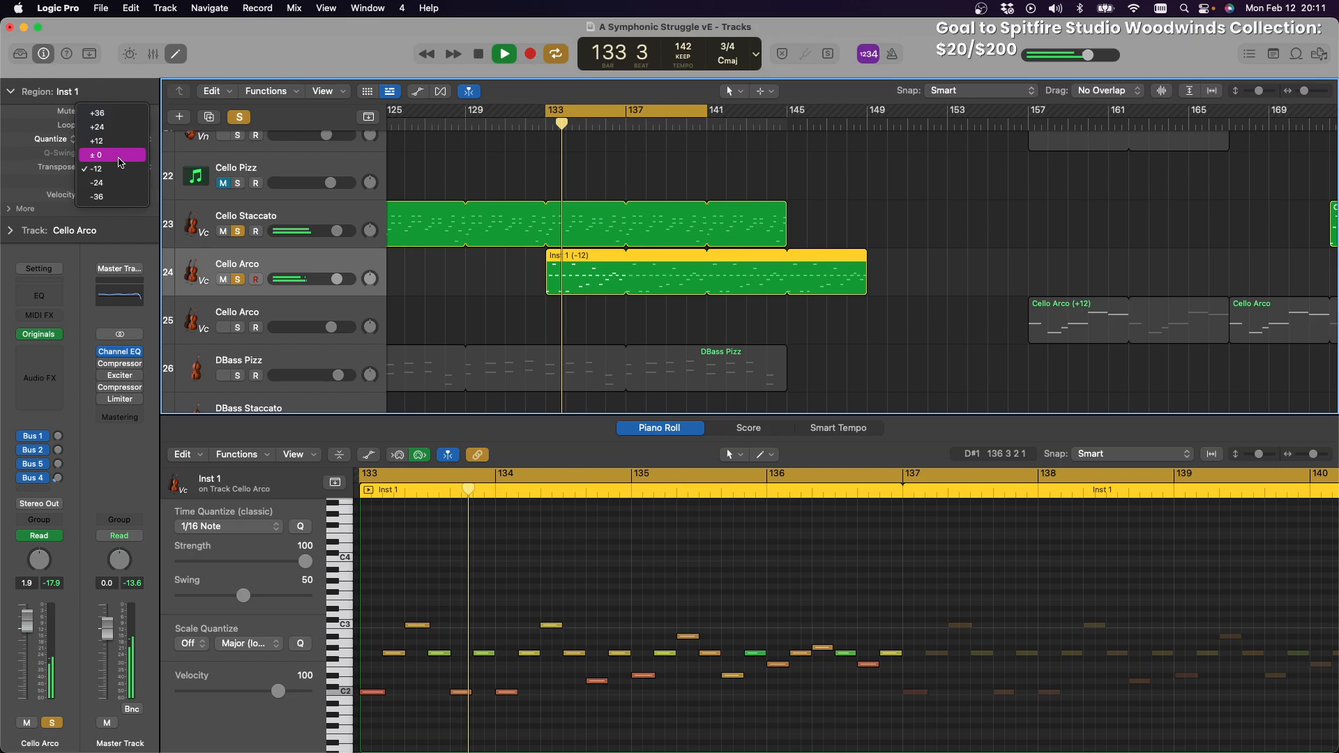
click(121, 155)
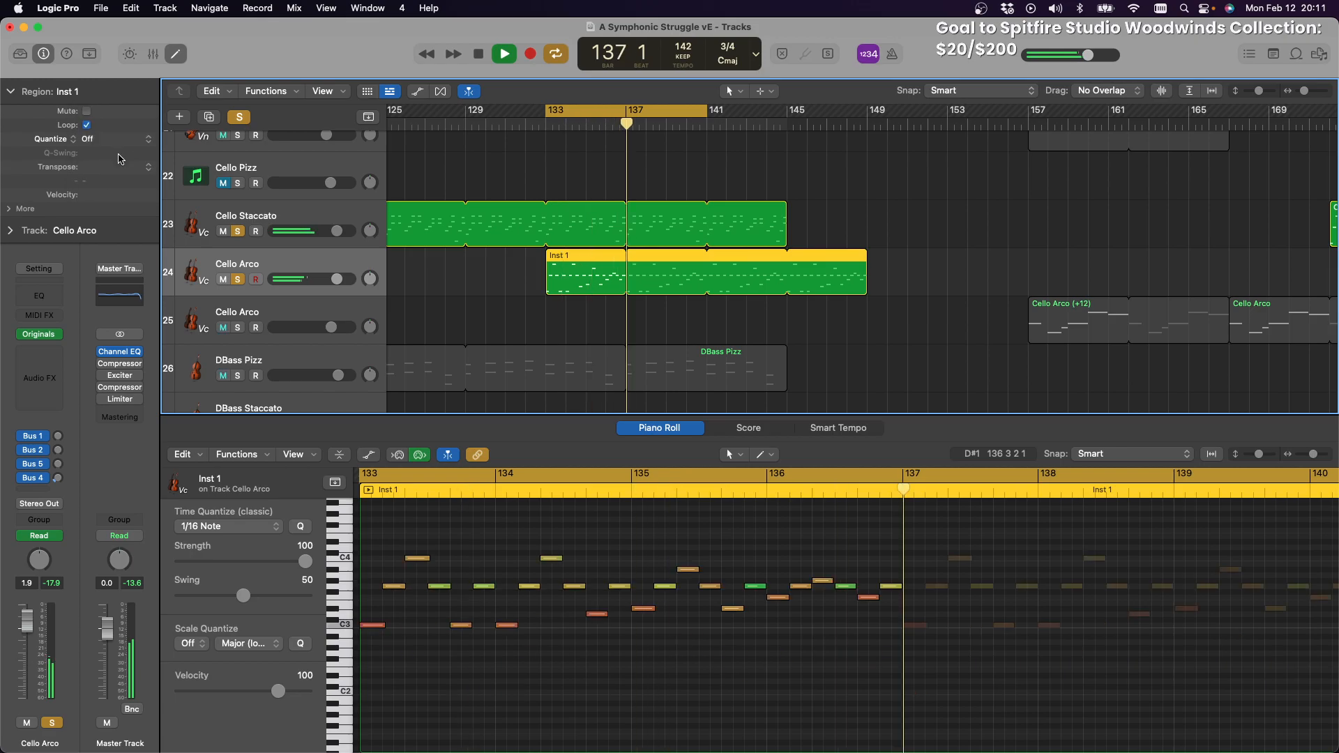
click(120, 162)
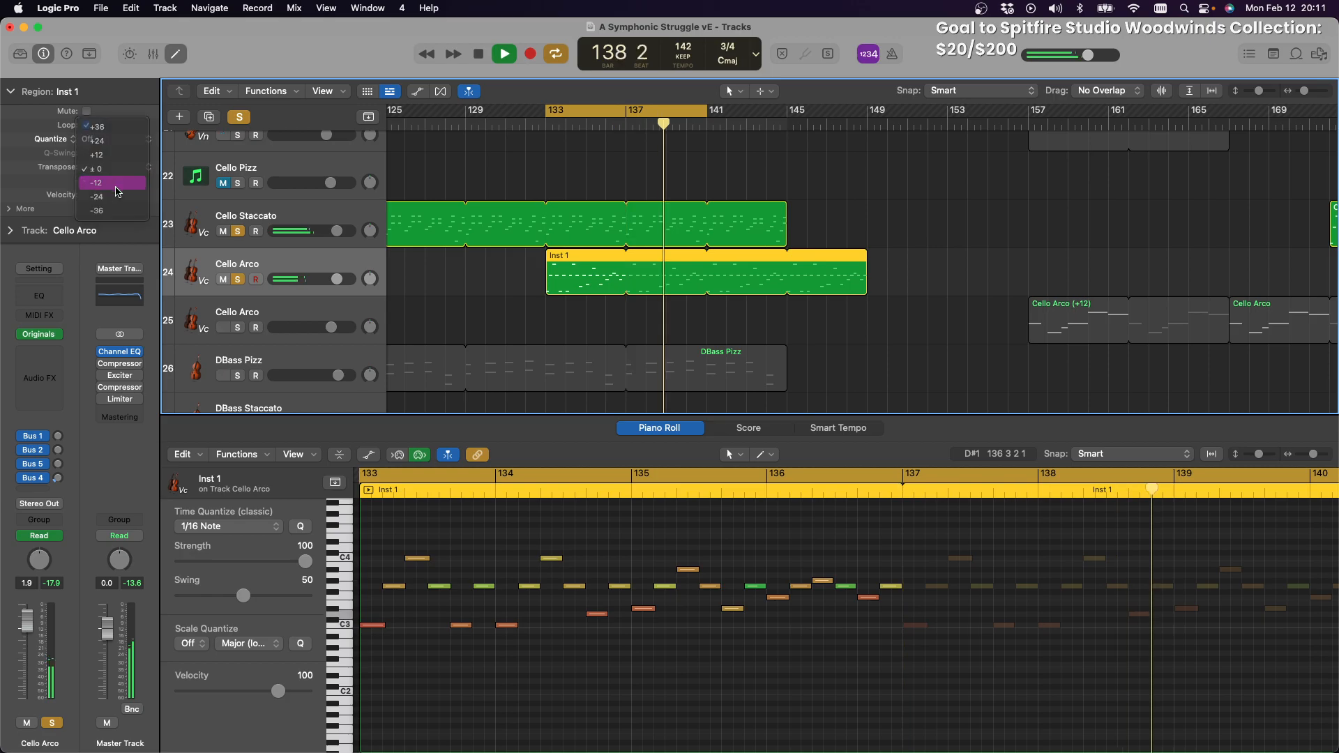
click(116, 185)
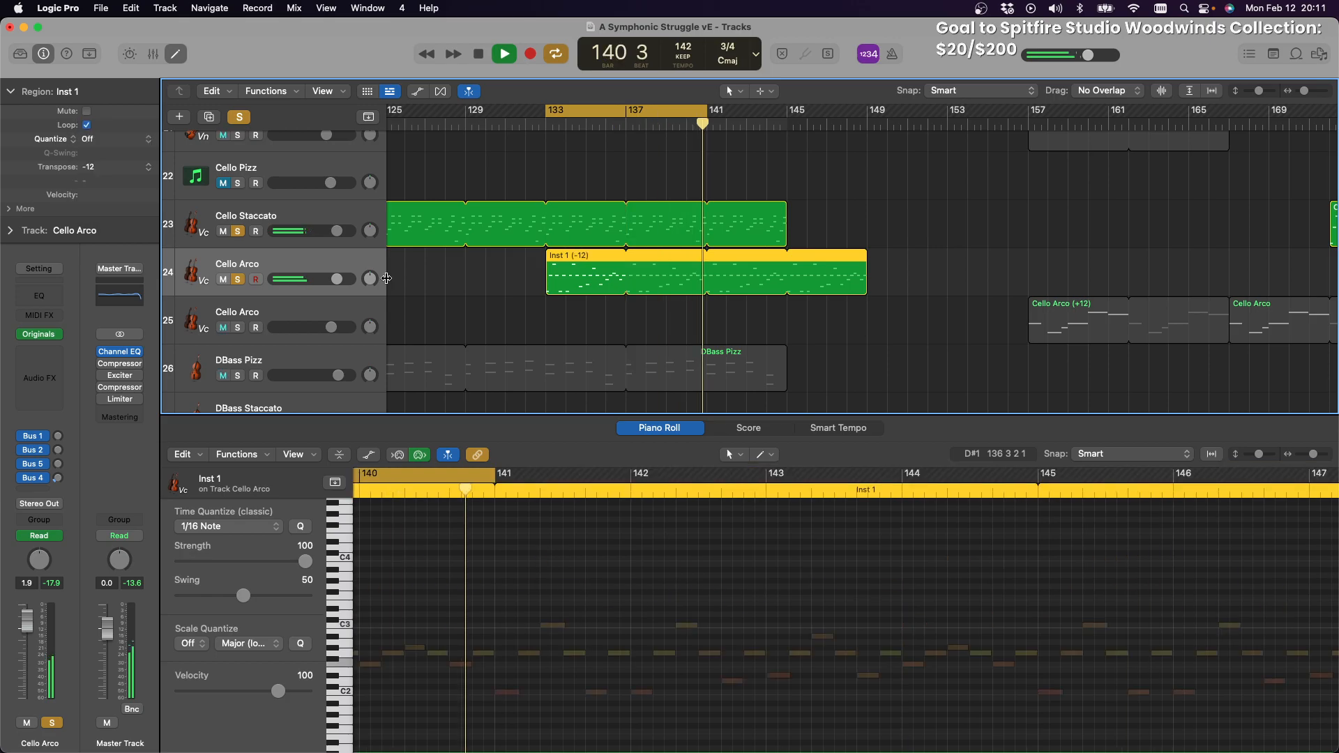
Solo the Viola Staccato track and delete its Inst 1 (-12) region at bar 133
scroll(677, 296, up, 3)
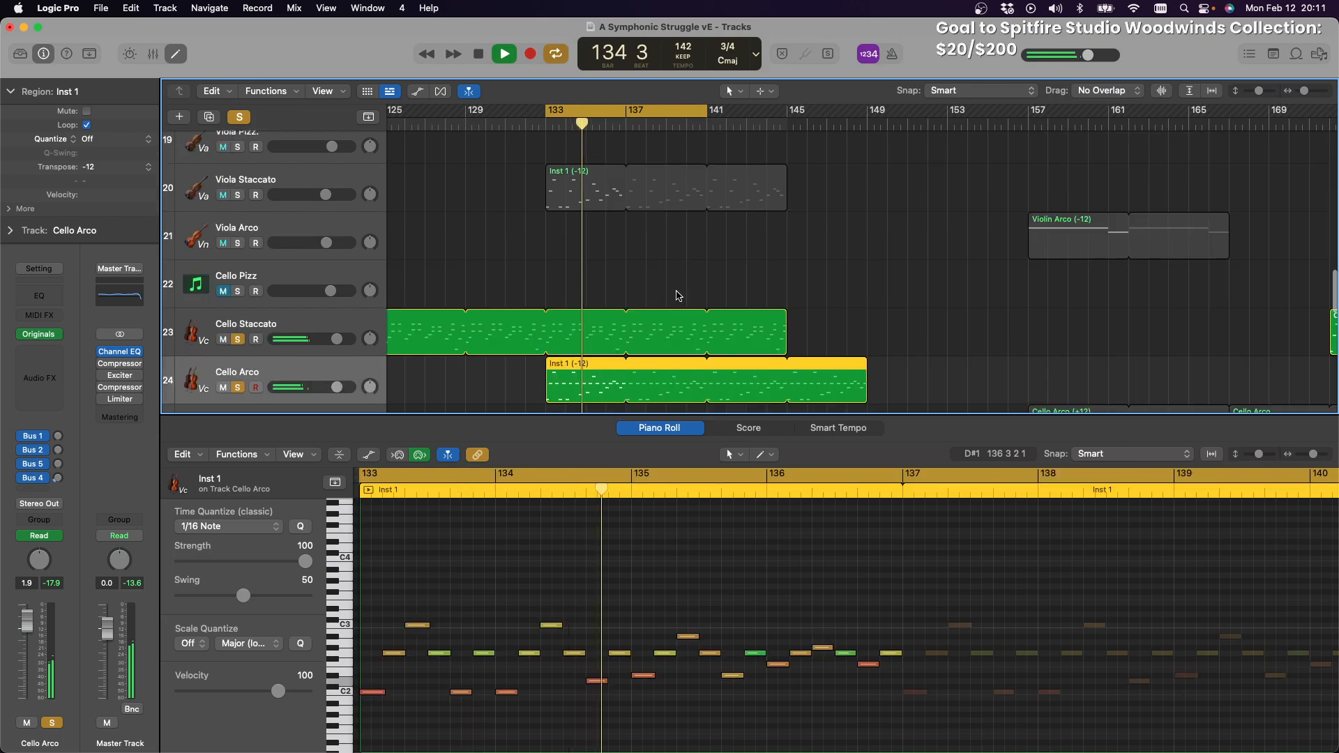
click(238, 196)
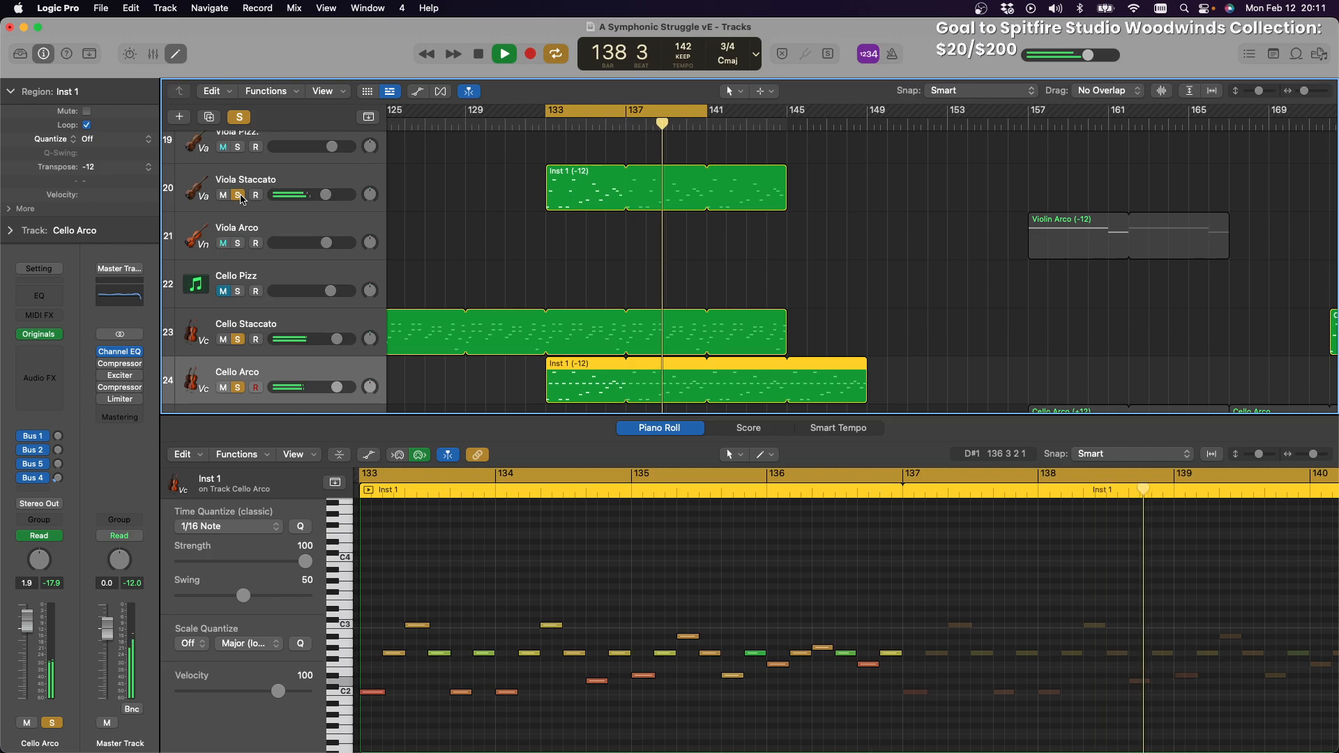
click(571, 195)
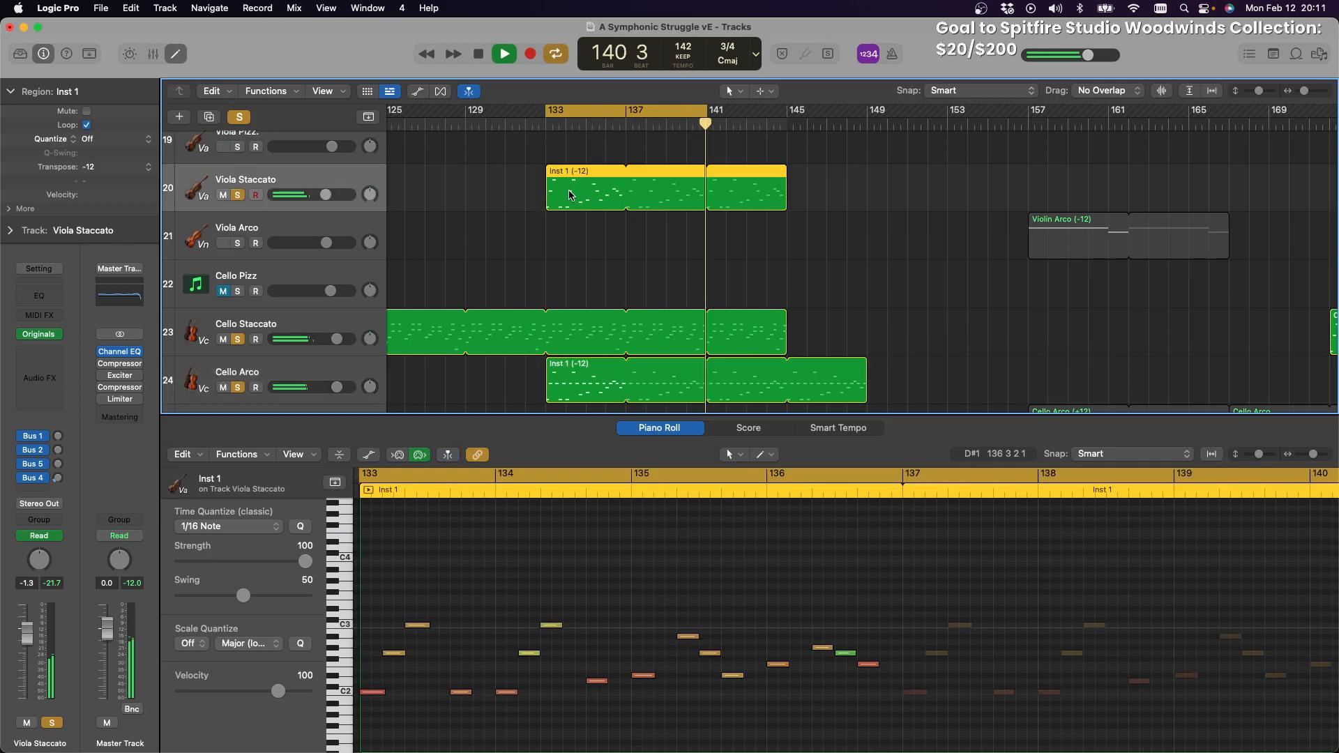
key(Delete)
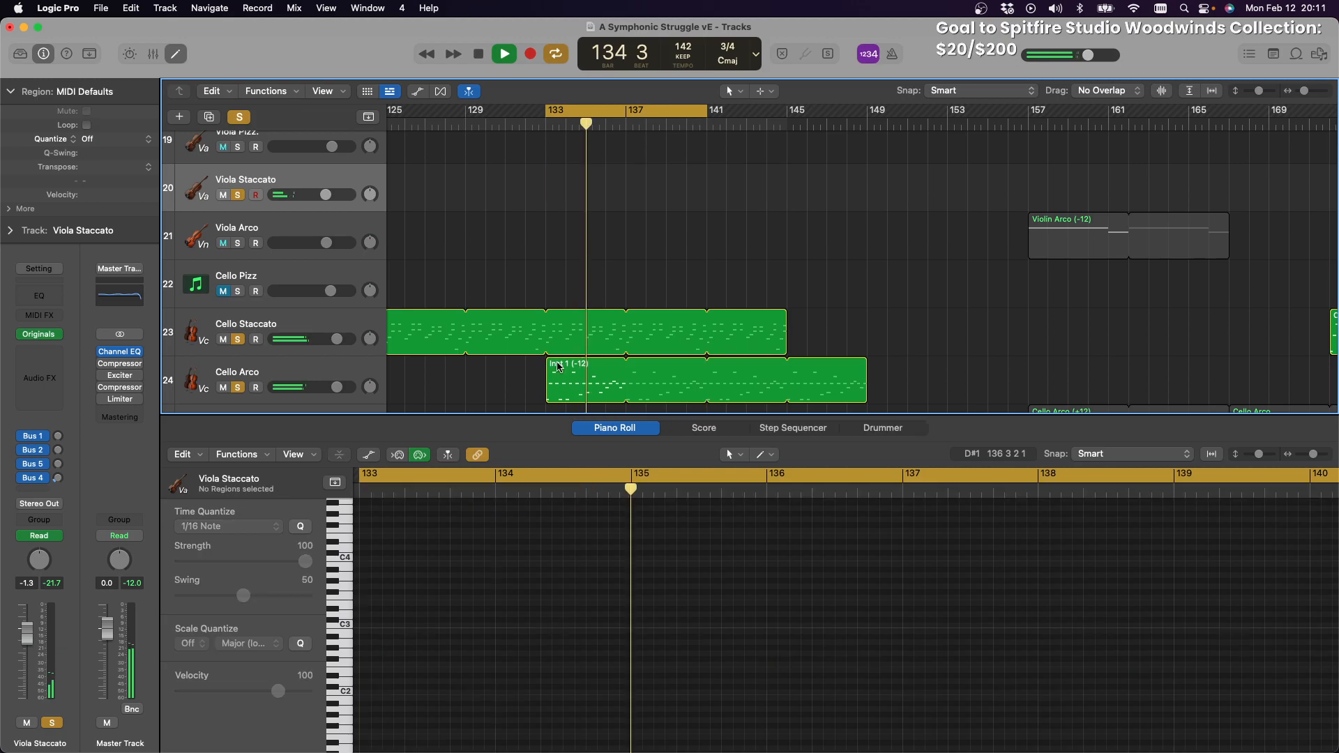
Try the Cello Arco Inst 1 (-12) region on the Viola Staccato track at bar 133, then stop playback
drag(559, 367, 563, 210)
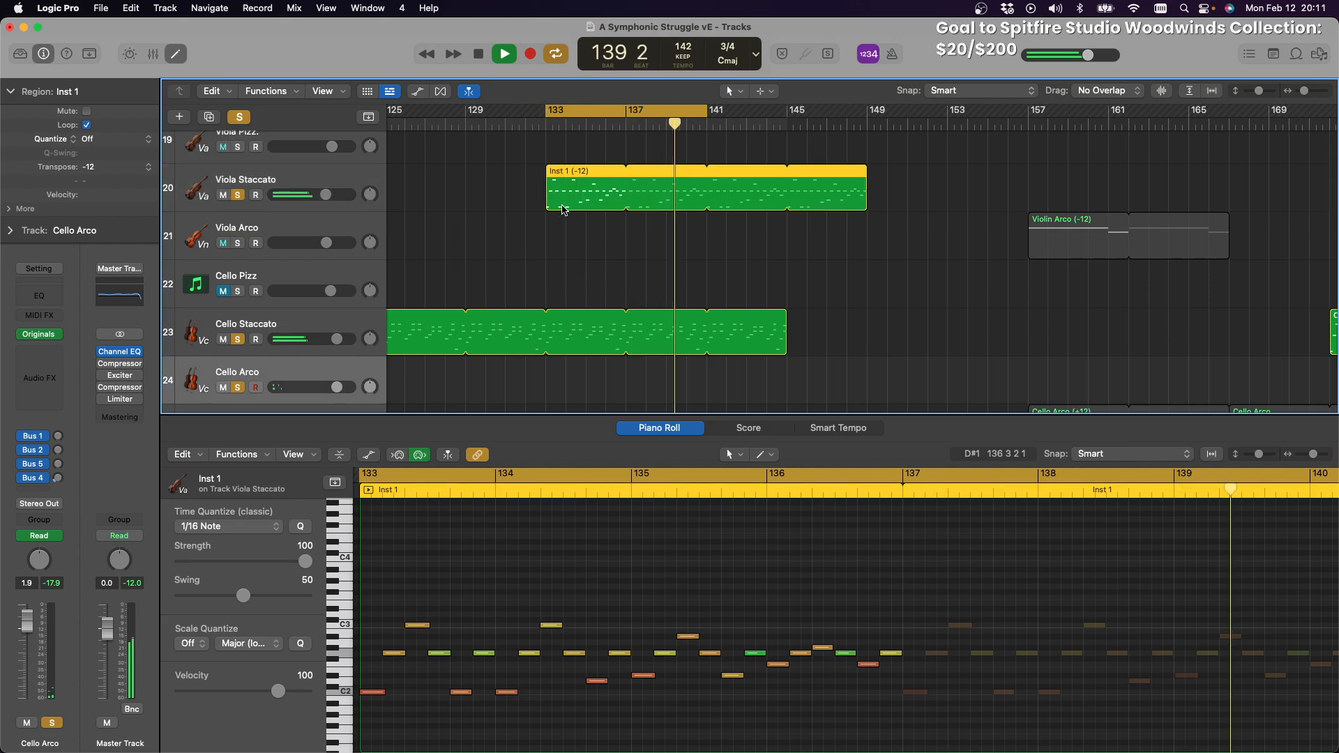
key(Return)
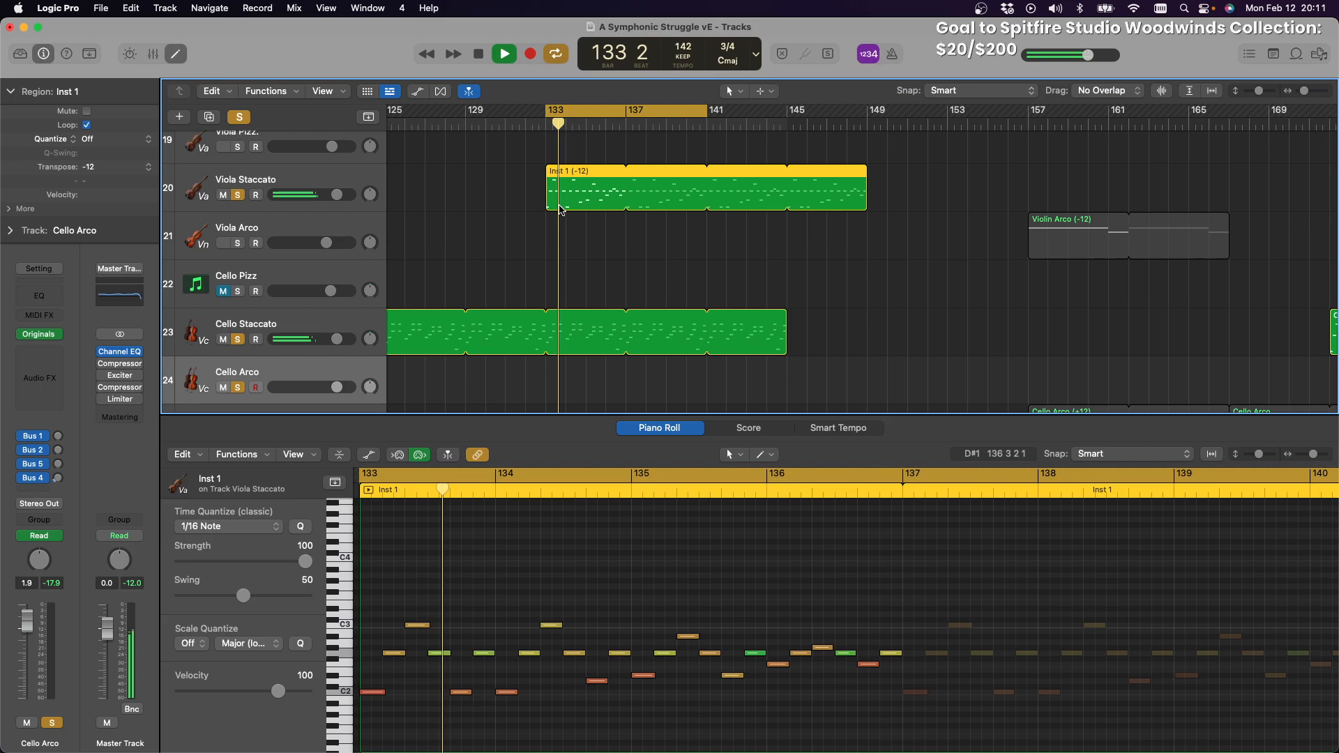
click(479, 59)
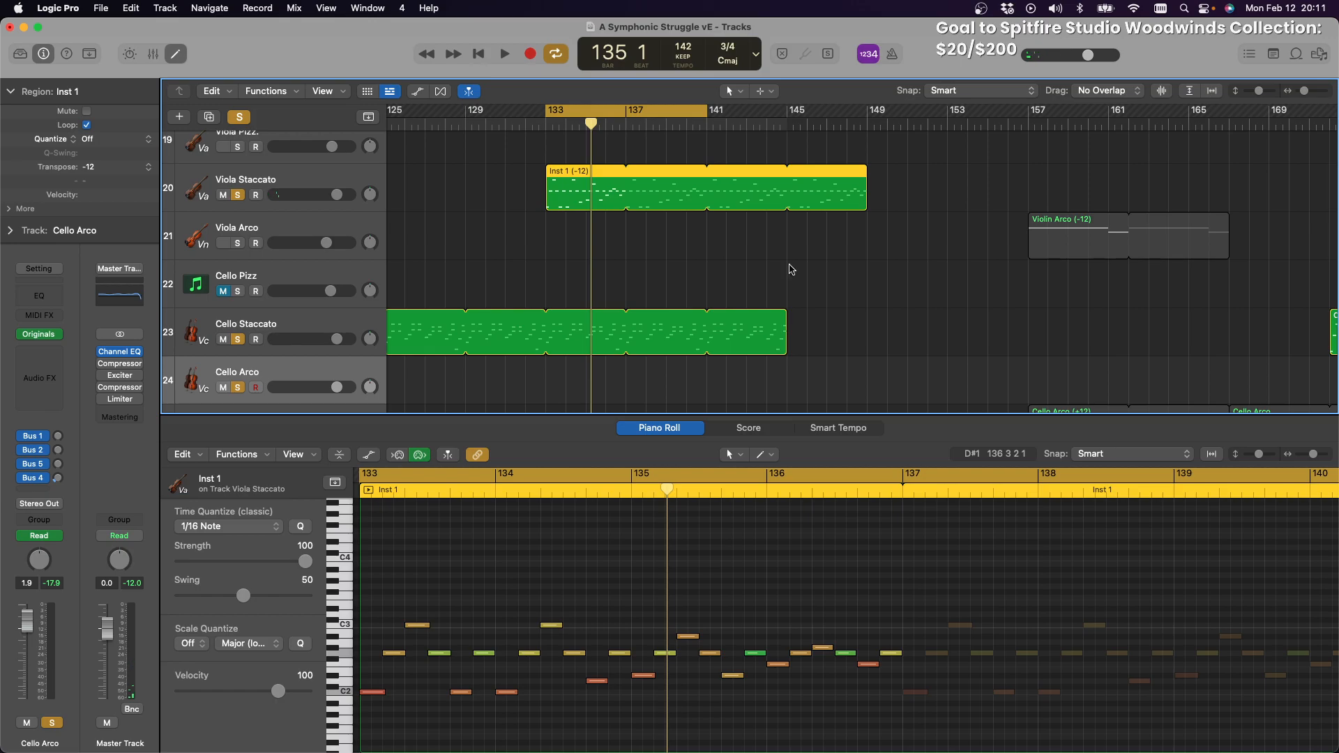
Move the Inst 1 (-12) region from Viola Staccato back to the Cello Arco track 24 at bar 133
scroll(791, 267, down, 3)
scroll(790, 267, up, 2)
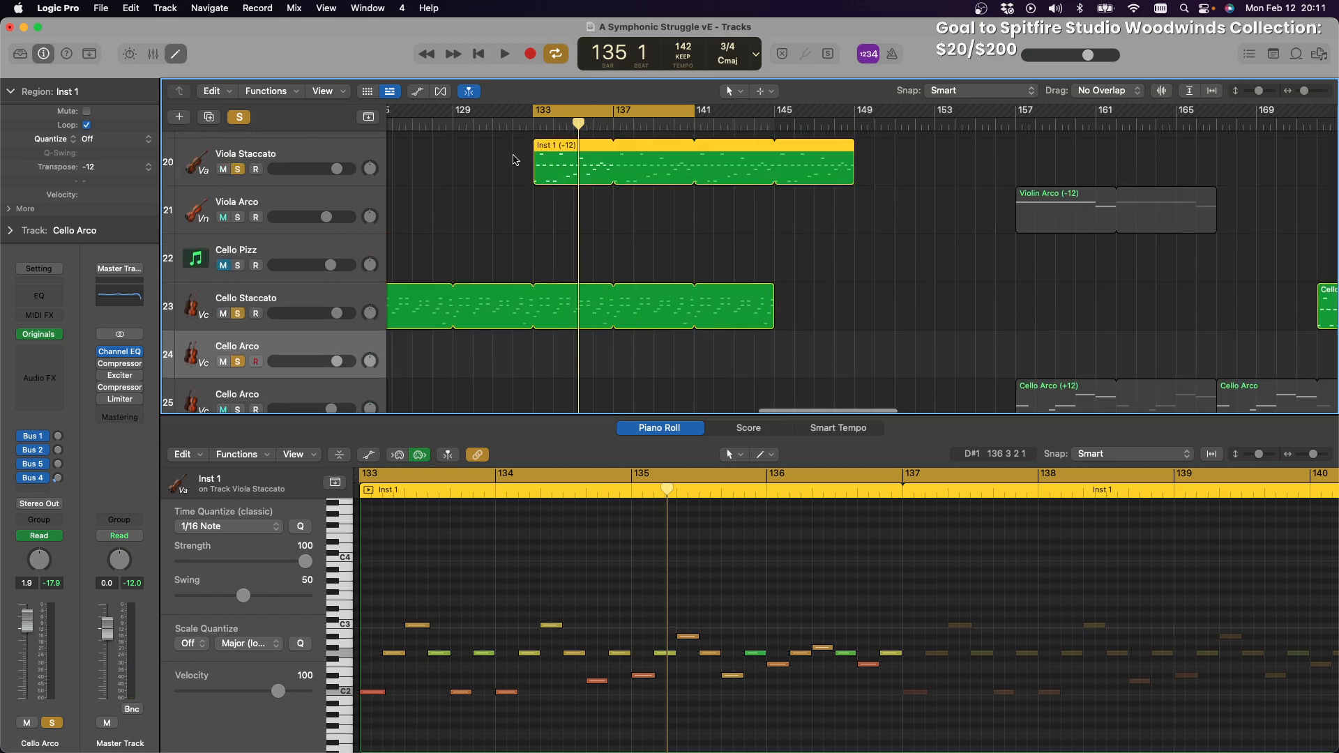
drag(538, 147, 557, 368)
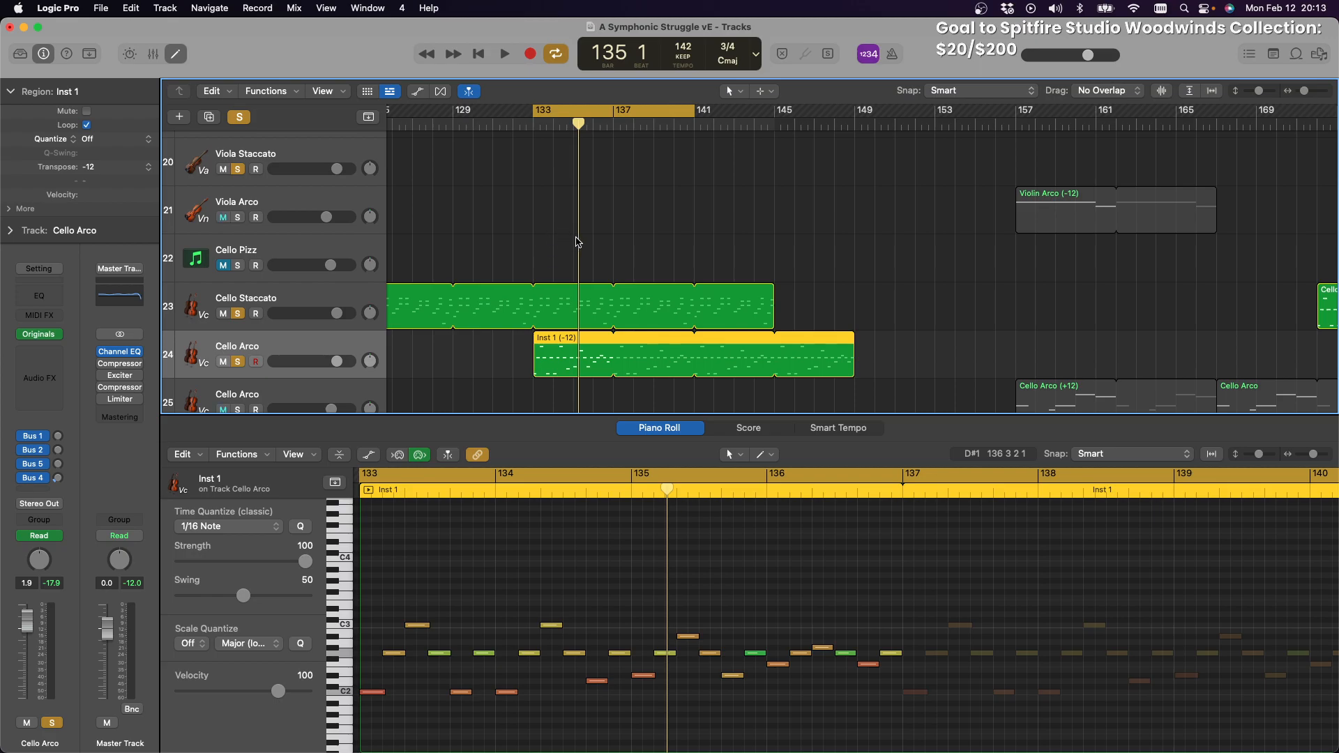
Try the Inst 1 (-12) region on the Viola Staccato track during playback, then return it to Cello Arco track 24
click(504, 53)
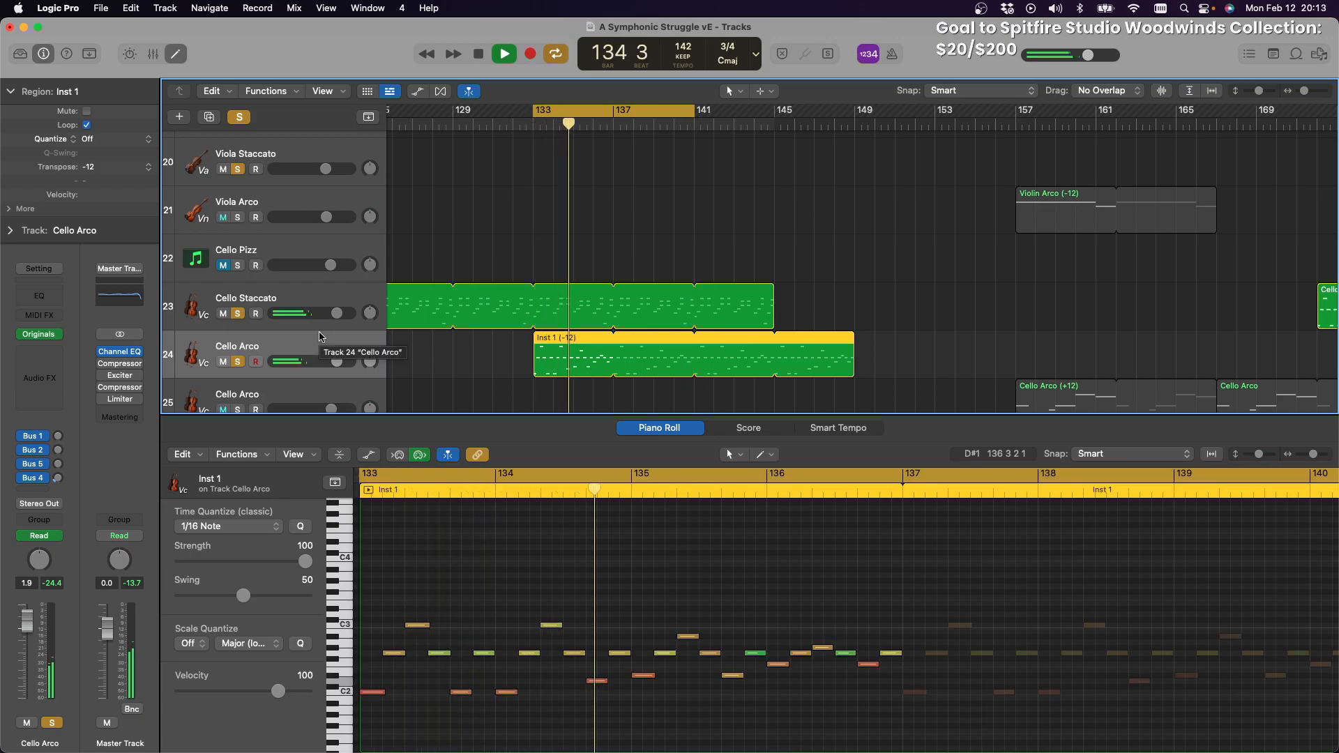
scroll(510, 320, up, 3)
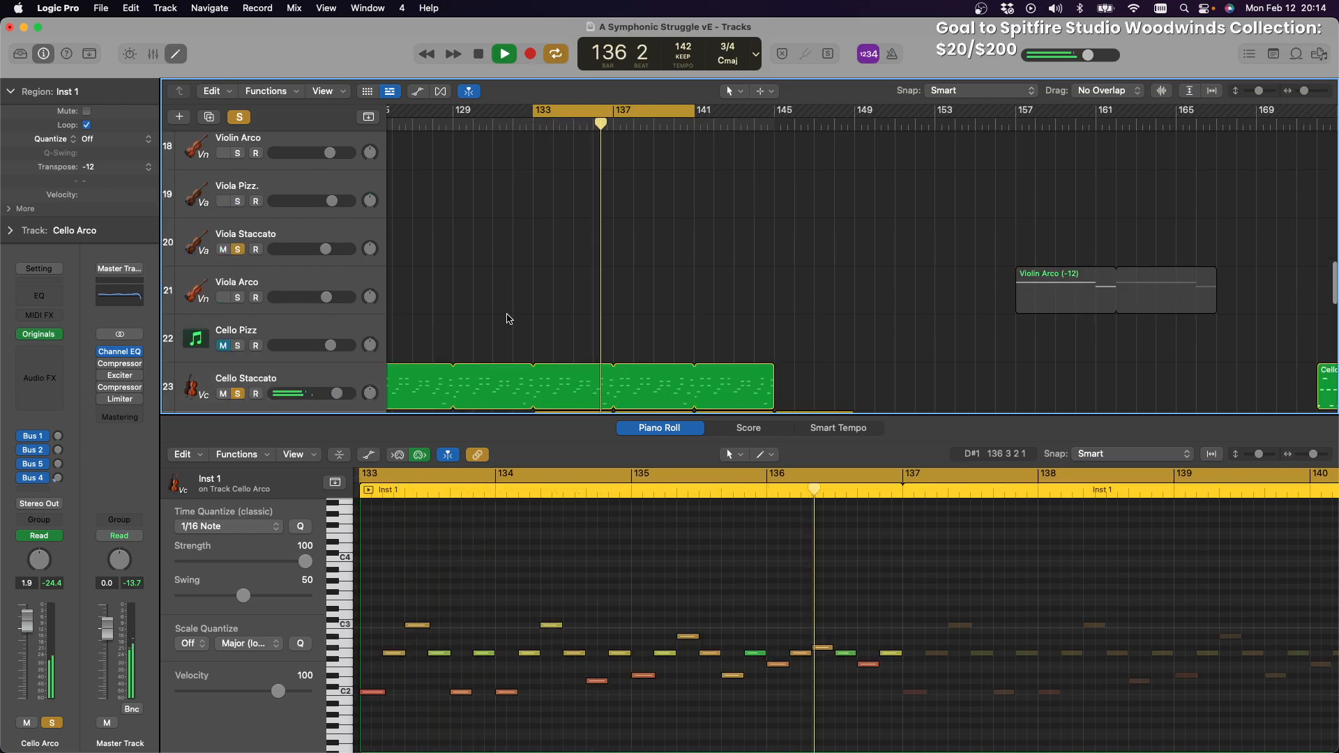
scroll(563, 330, down, 4)
drag(565, 330, 555, 211)
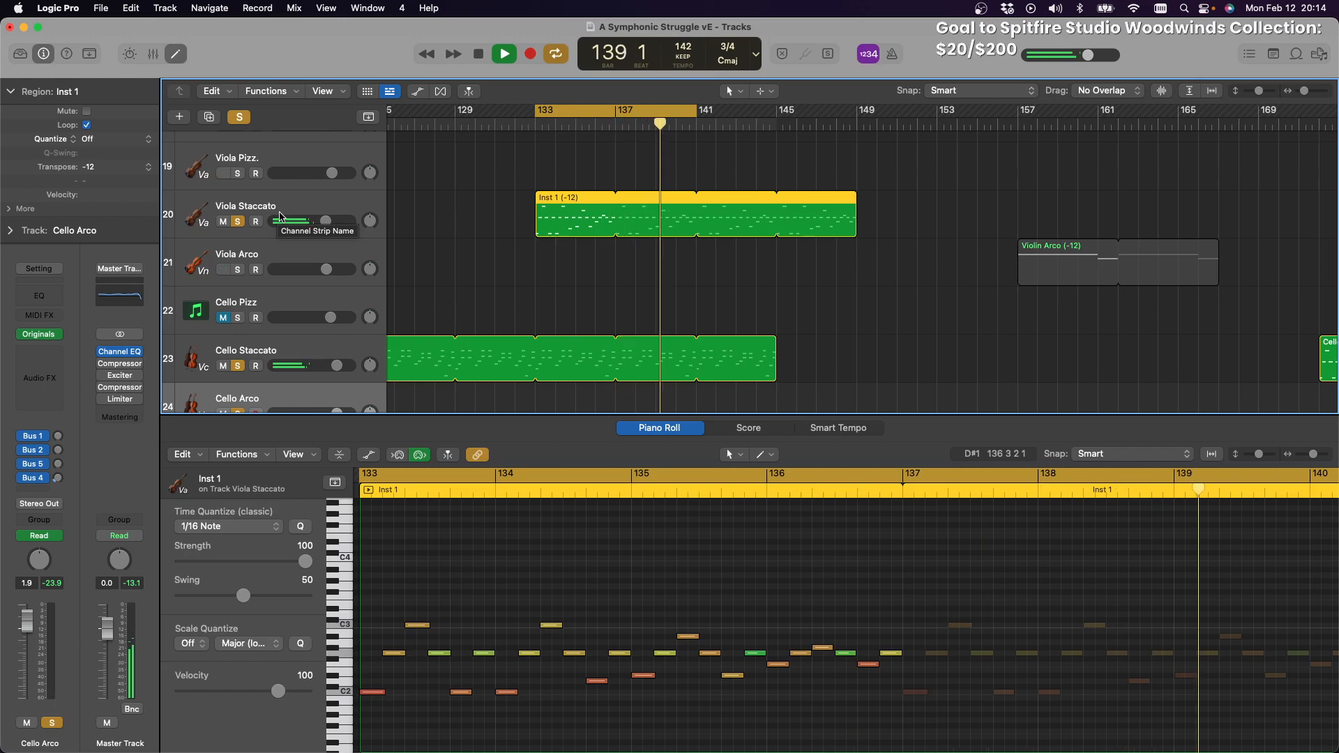
key(super+shift+t)
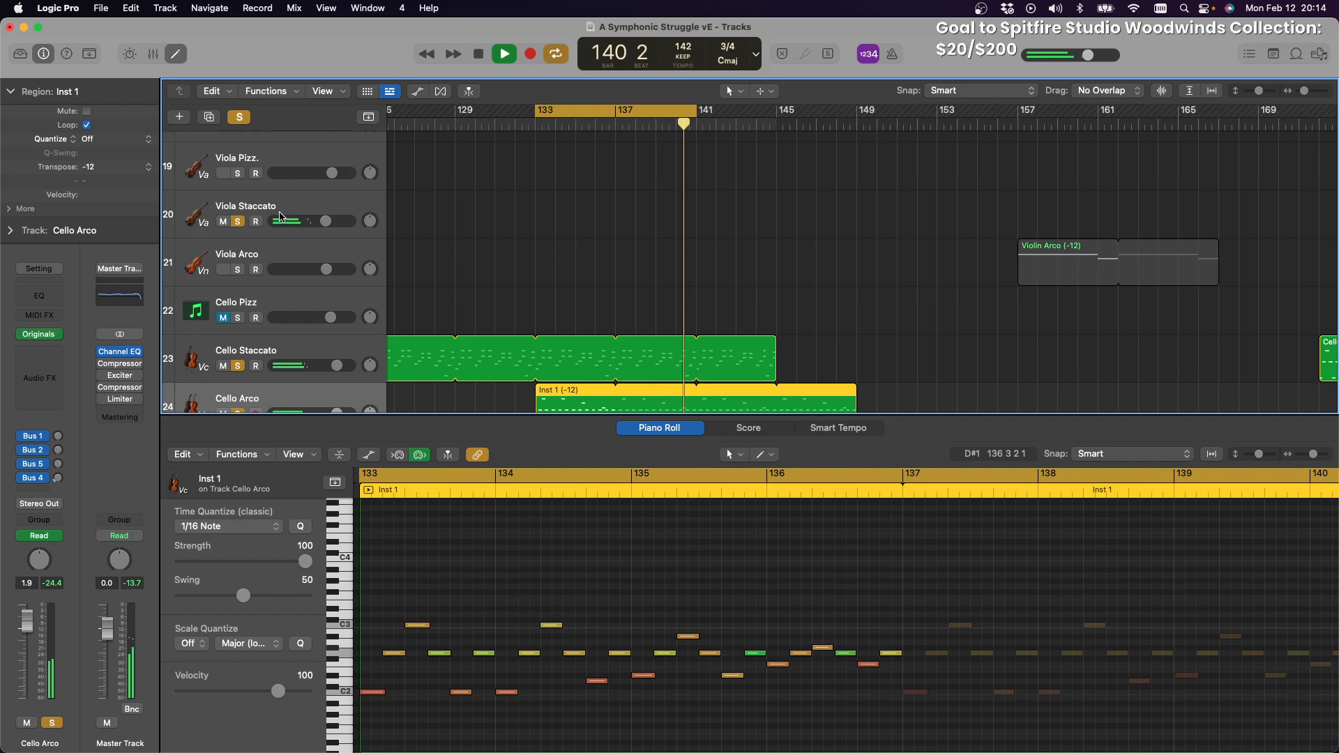
Solo the DBass Pizz track to hear it with the cello tracks, then stop playback
scroll(220, 337, down, 3)
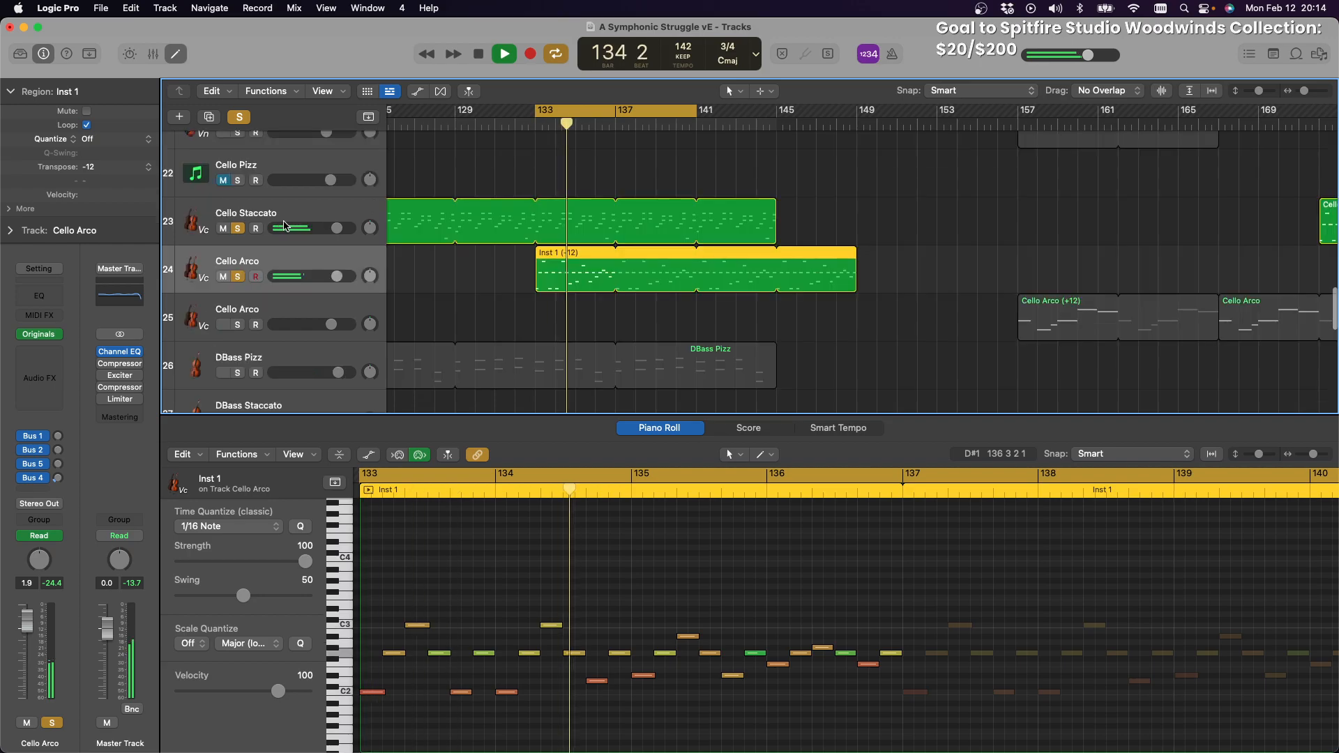
click(238, 373)
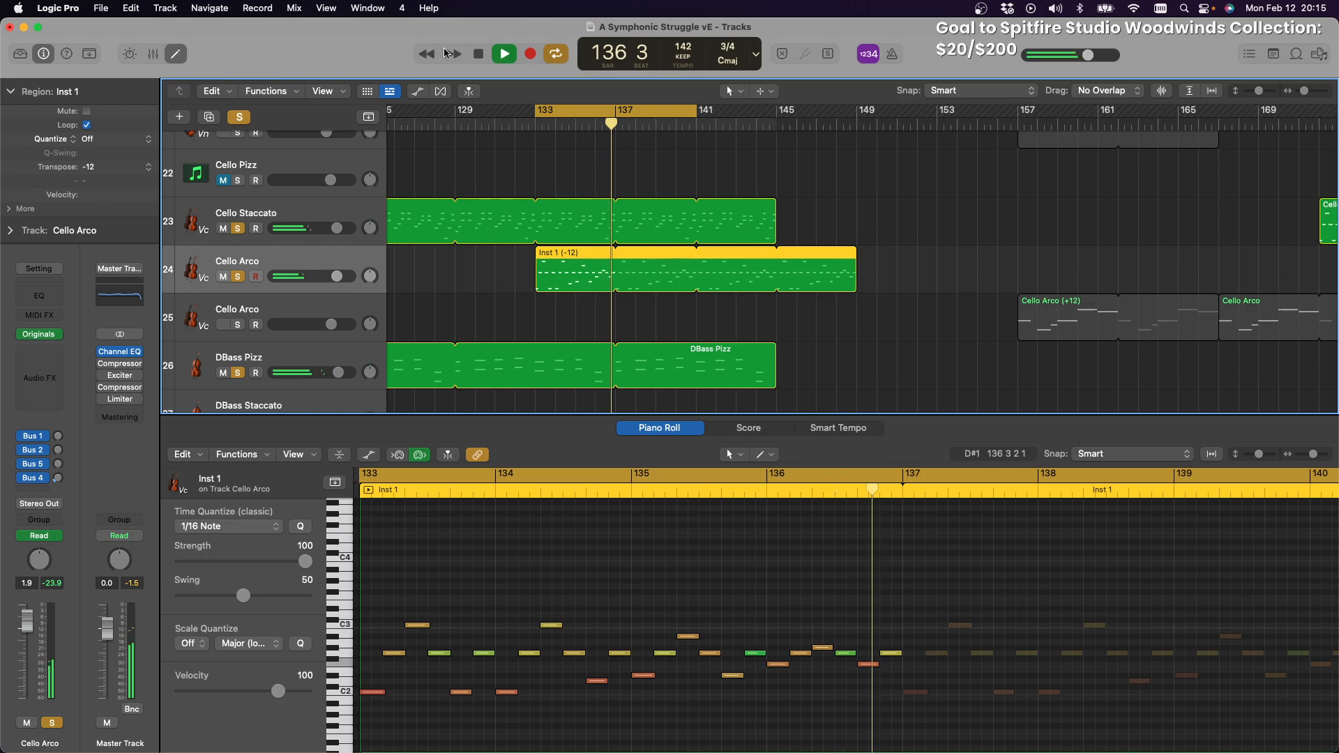
click(479, 53)
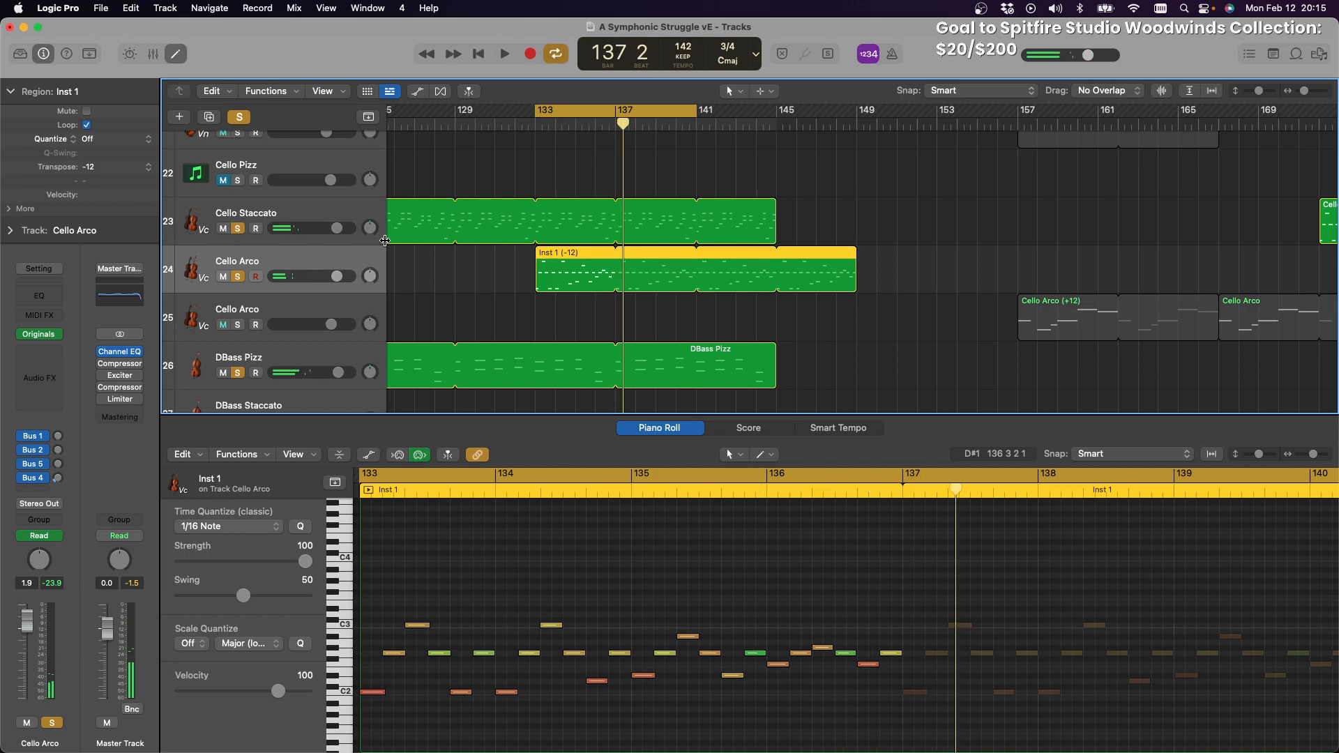
Rename Cello Arco track 24 to "Cello Stacc 2"
double_click(265, 262)
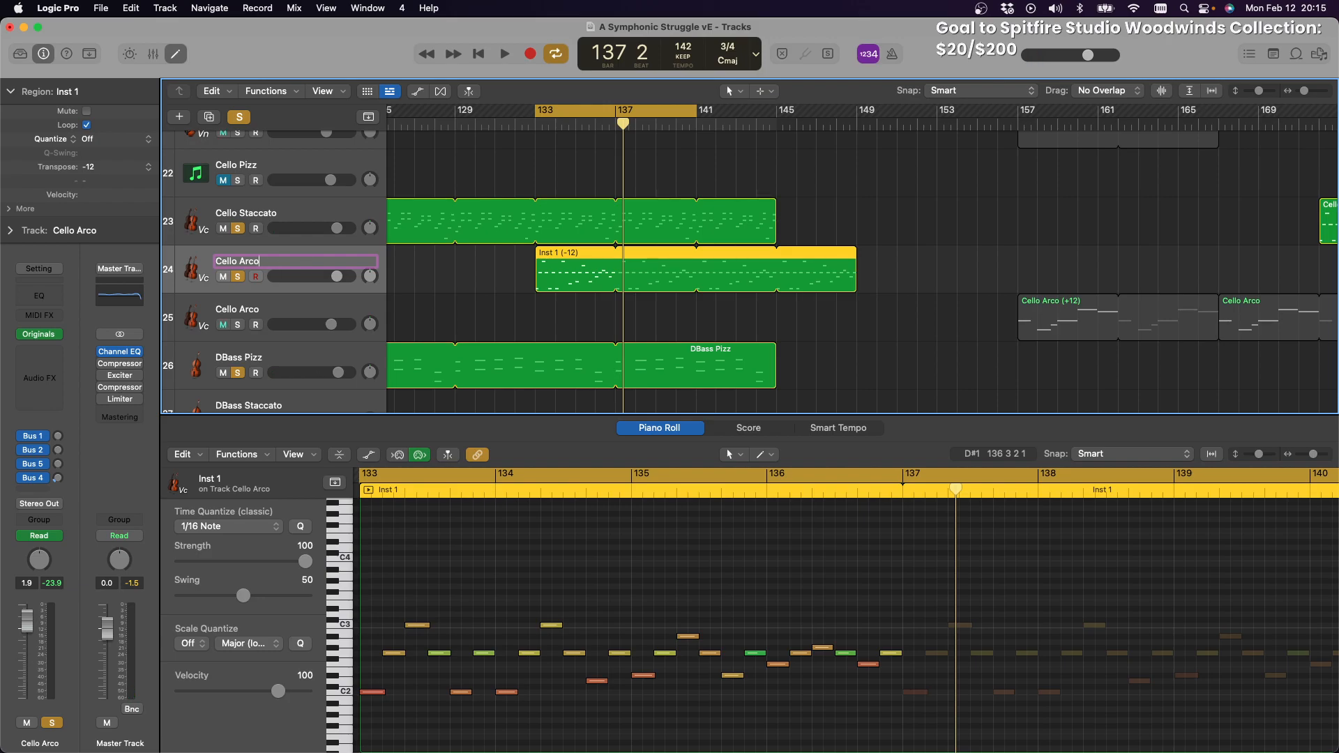
key(BackSpace)
key(BackSpace)
key(BackSpace)
key(BackSpace)
text(Stacc 2)
key(Return)
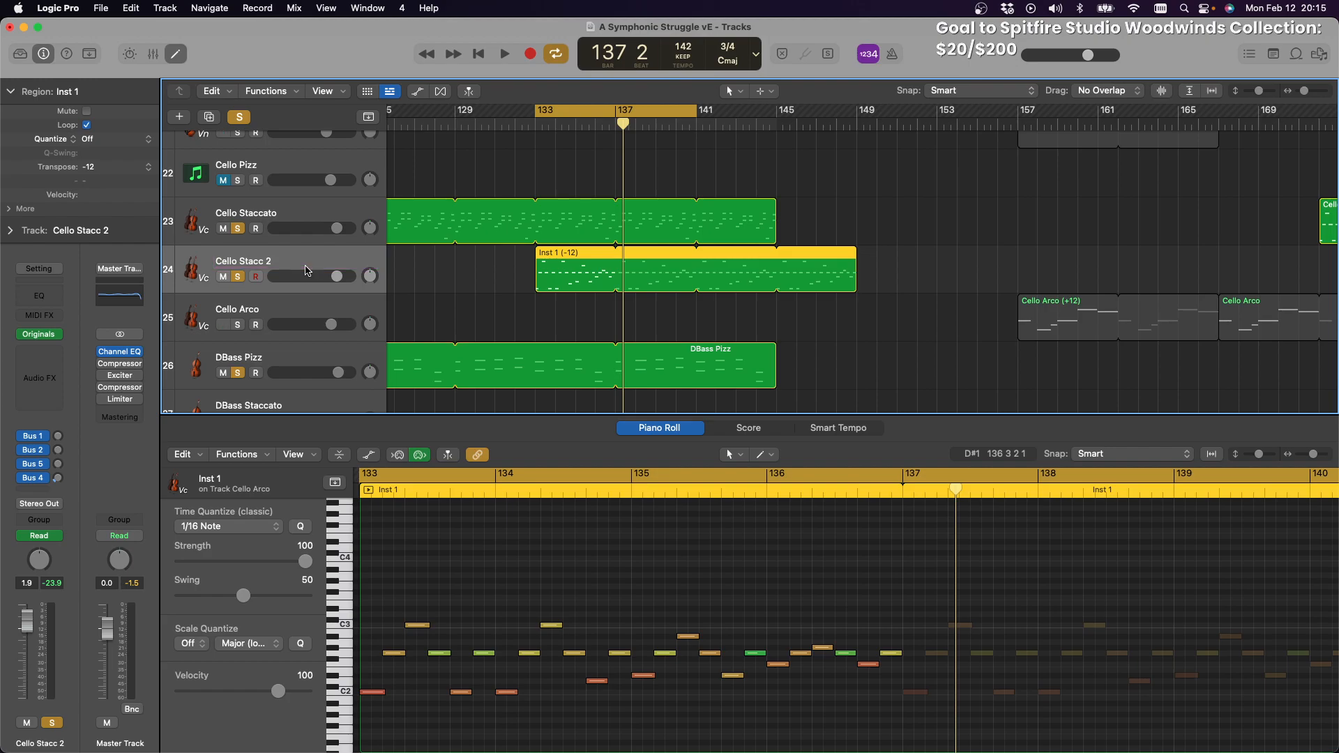
Replace the Cello Stacc 2 instrument with BBC Symphony Orchestra in stereo, using Strings: Celli with only the Spiccato articulation
click(57, 342)
mouse_move(145, 300)
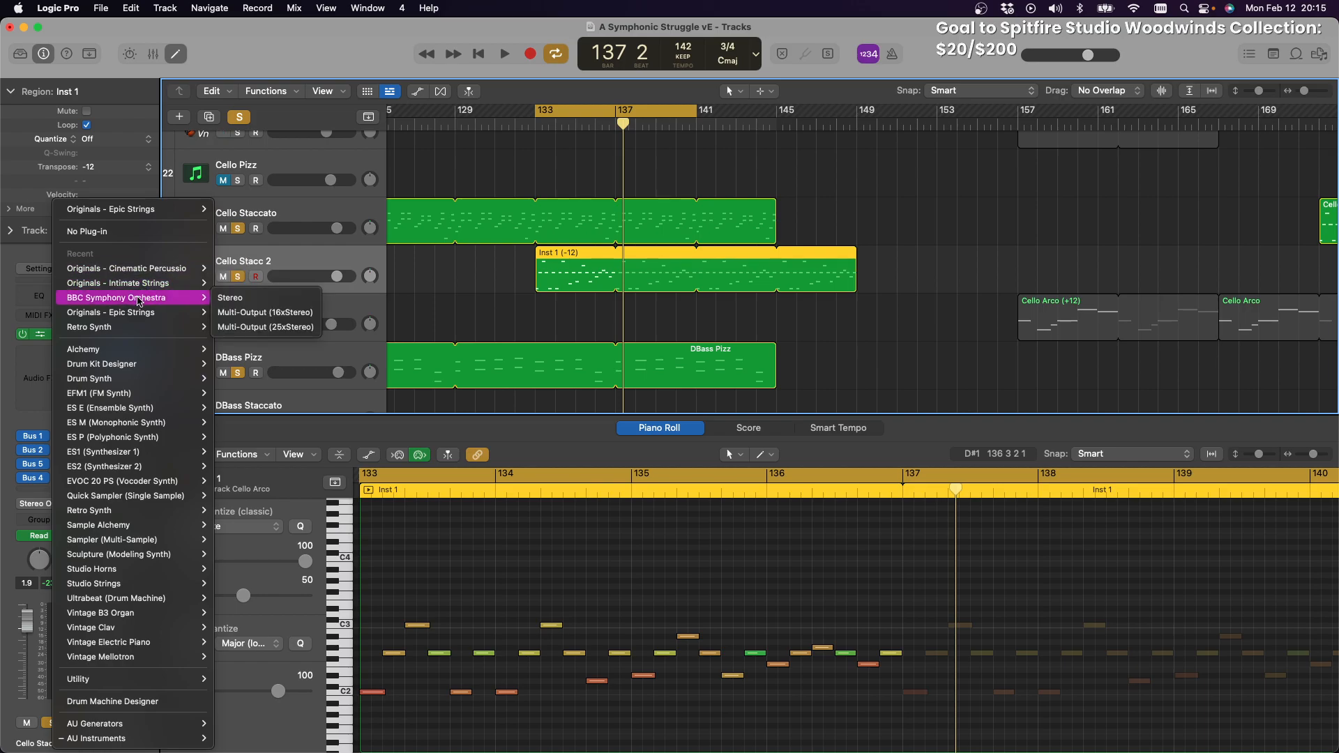
click(137, 302)
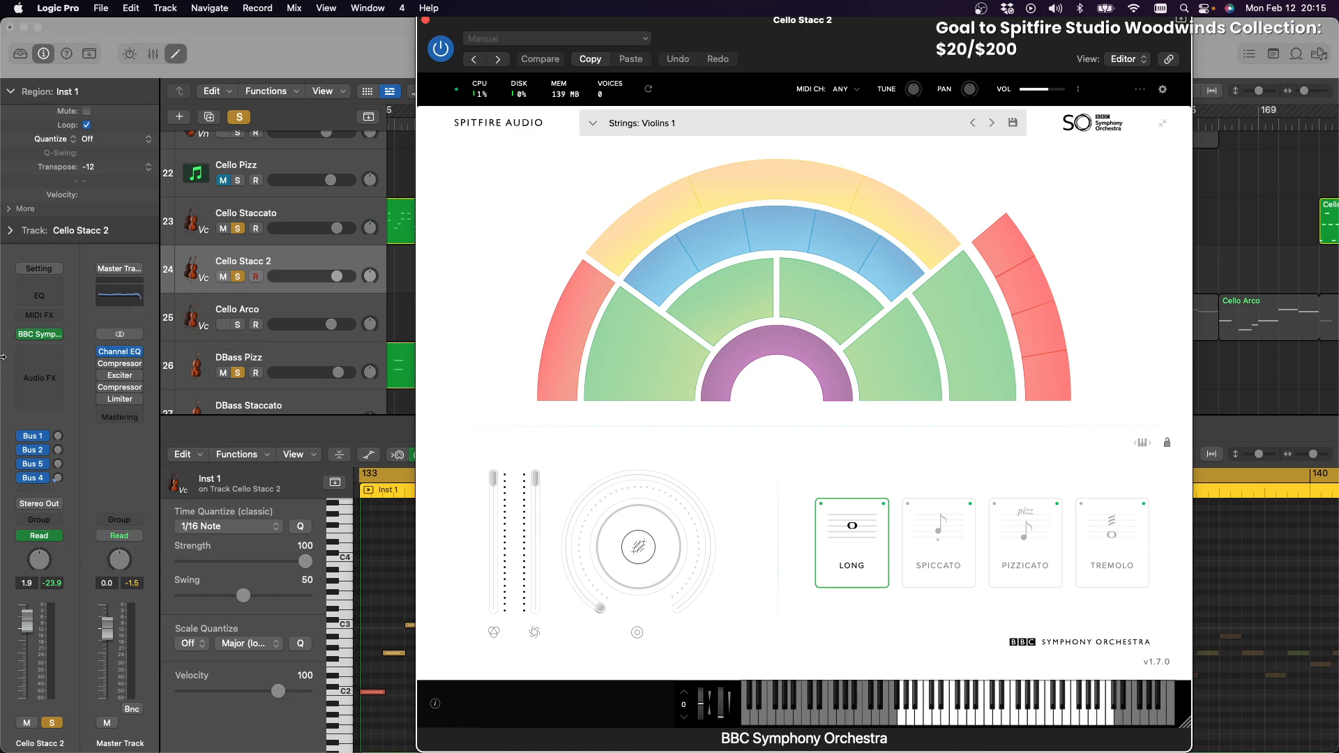
click(918, 378)
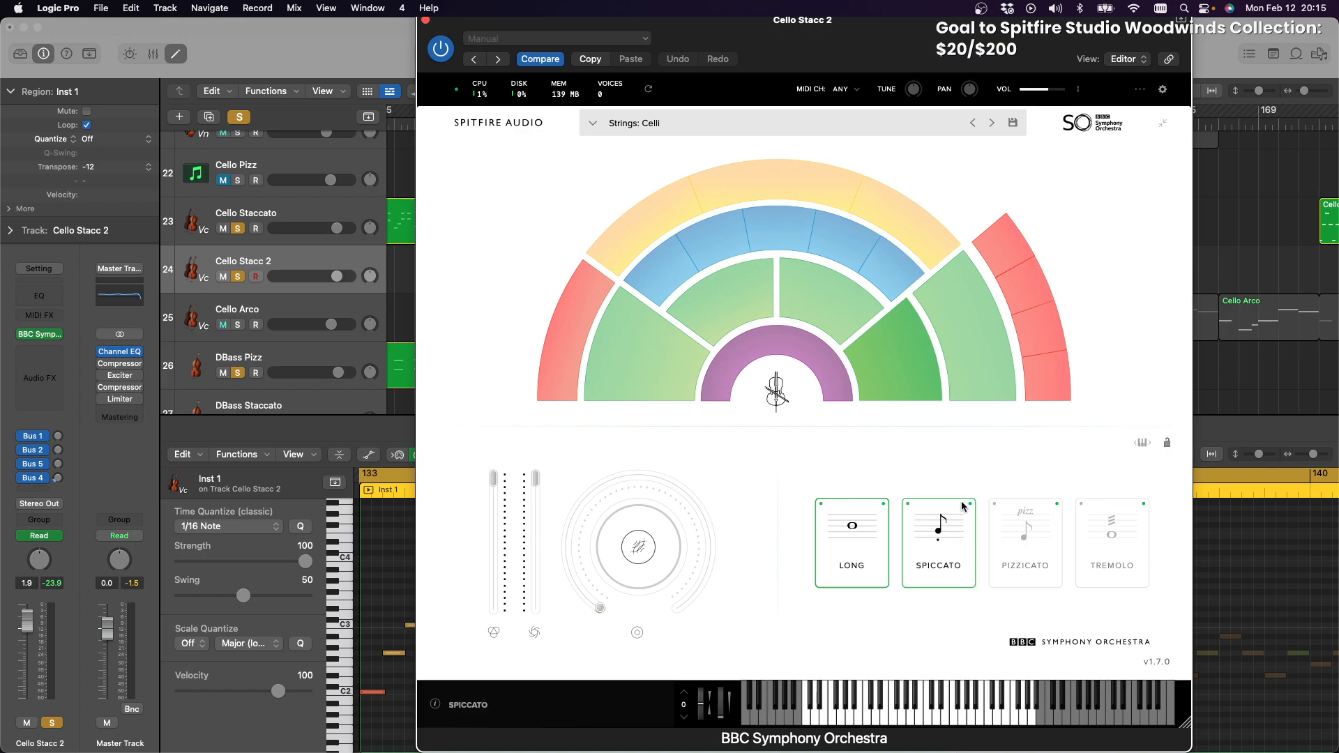
click(943, 562)
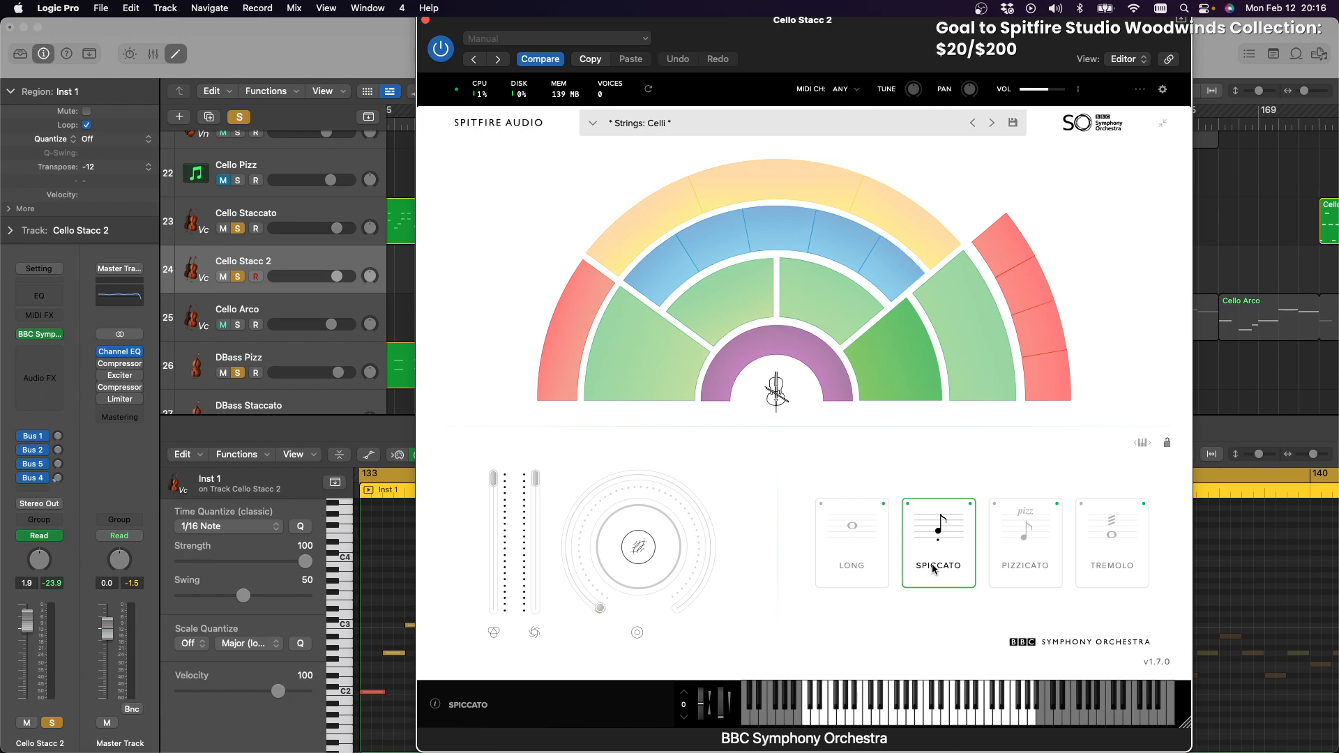
click(426, 21)
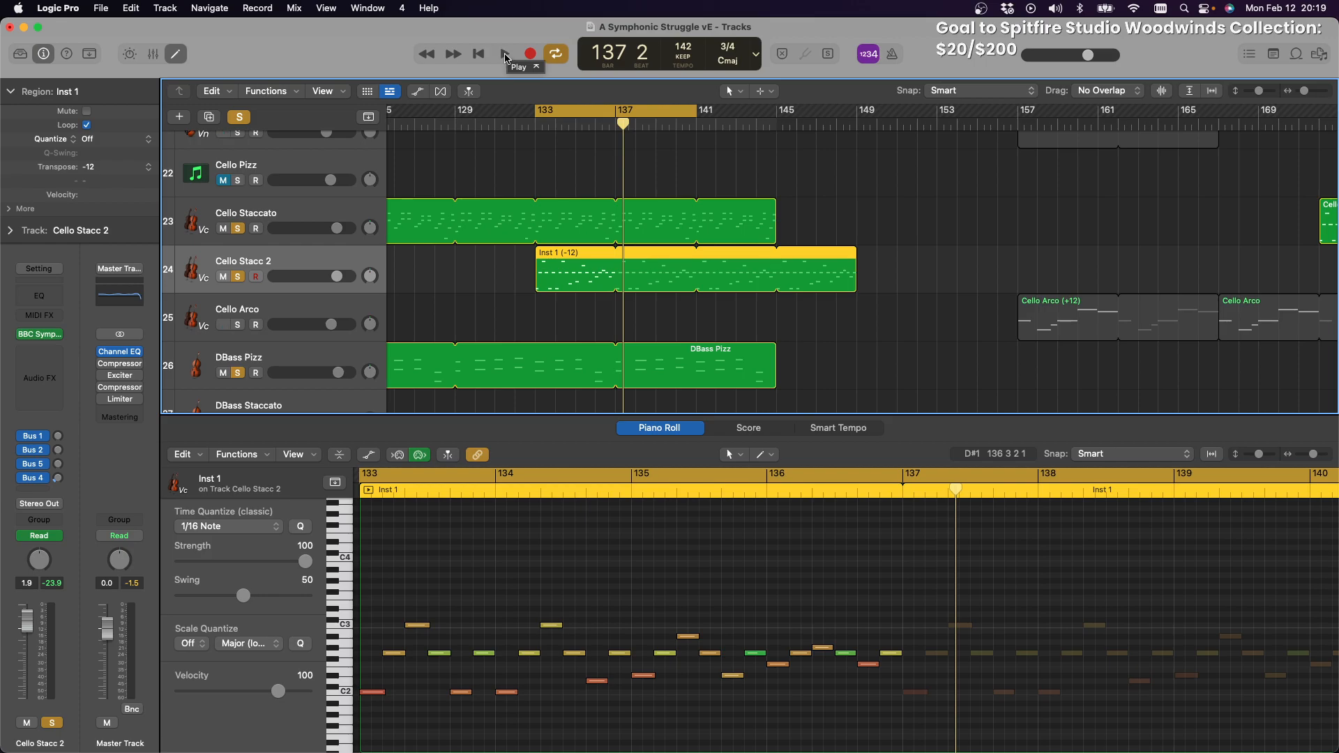
Audition the Cello Stacc 2 track from bar 133 and try lowering its volume to -5.4 dB
click(504, 56)
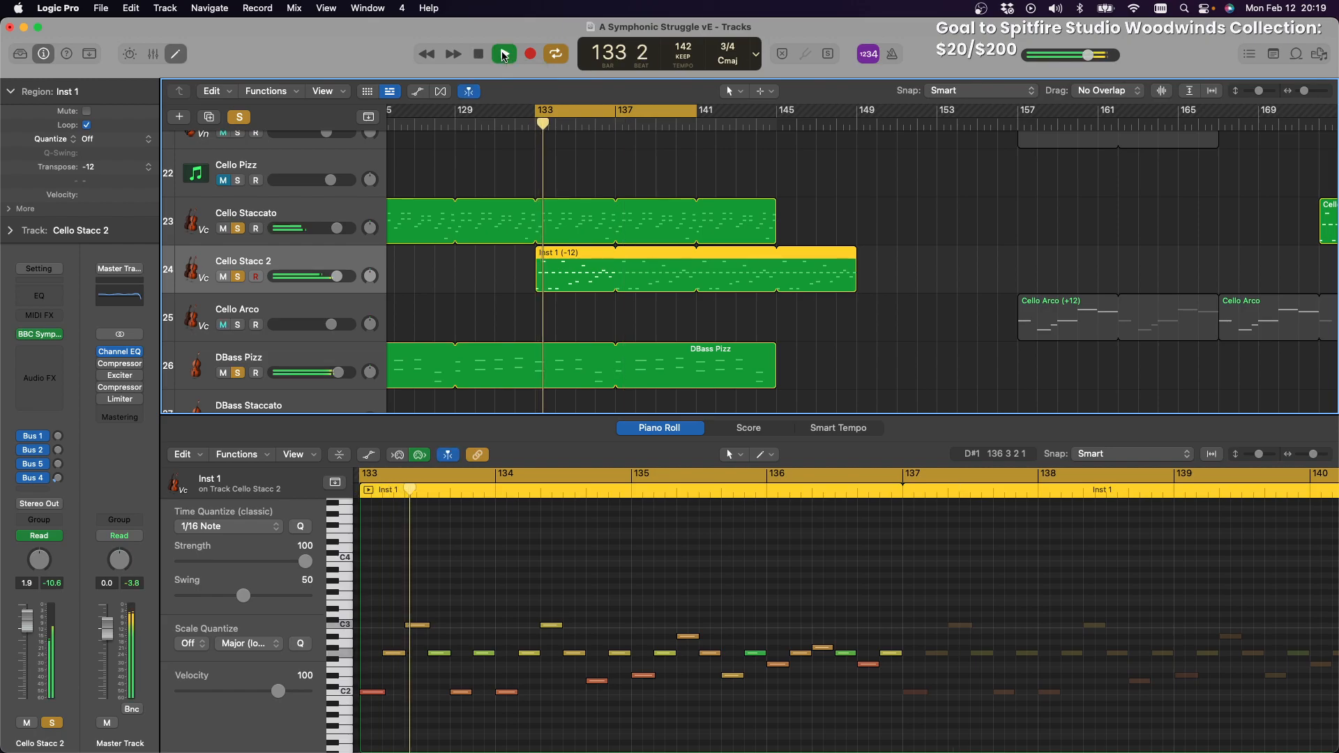
click(491, 56)
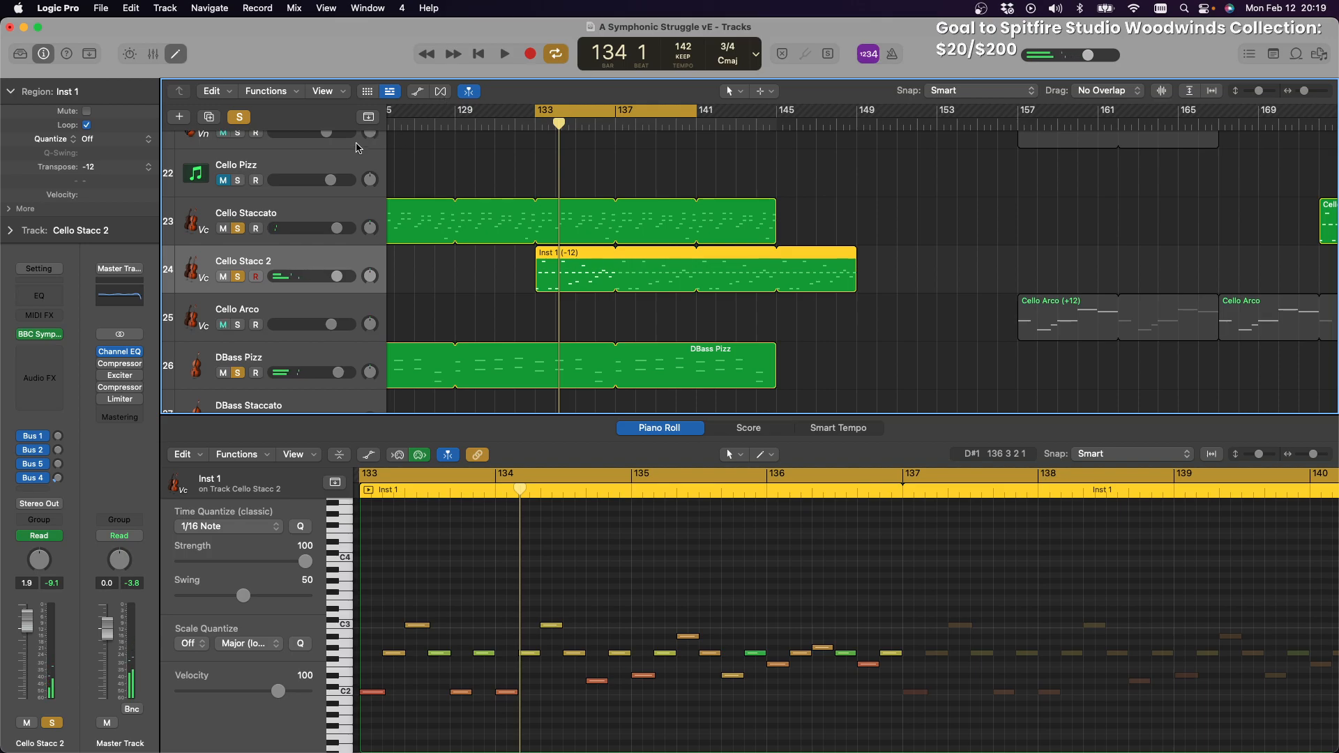
drag(334, 279, 315, 279)
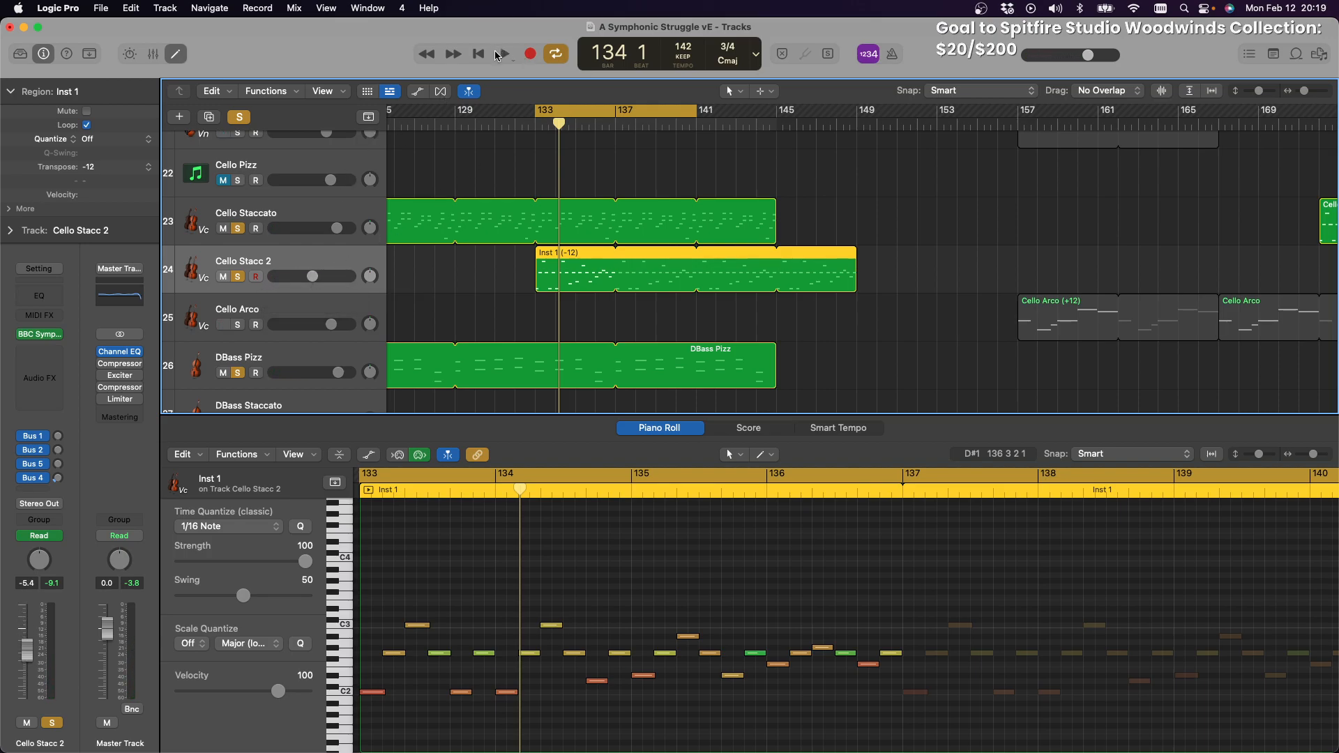
key(space)
drag(336, 276, 299, 276)
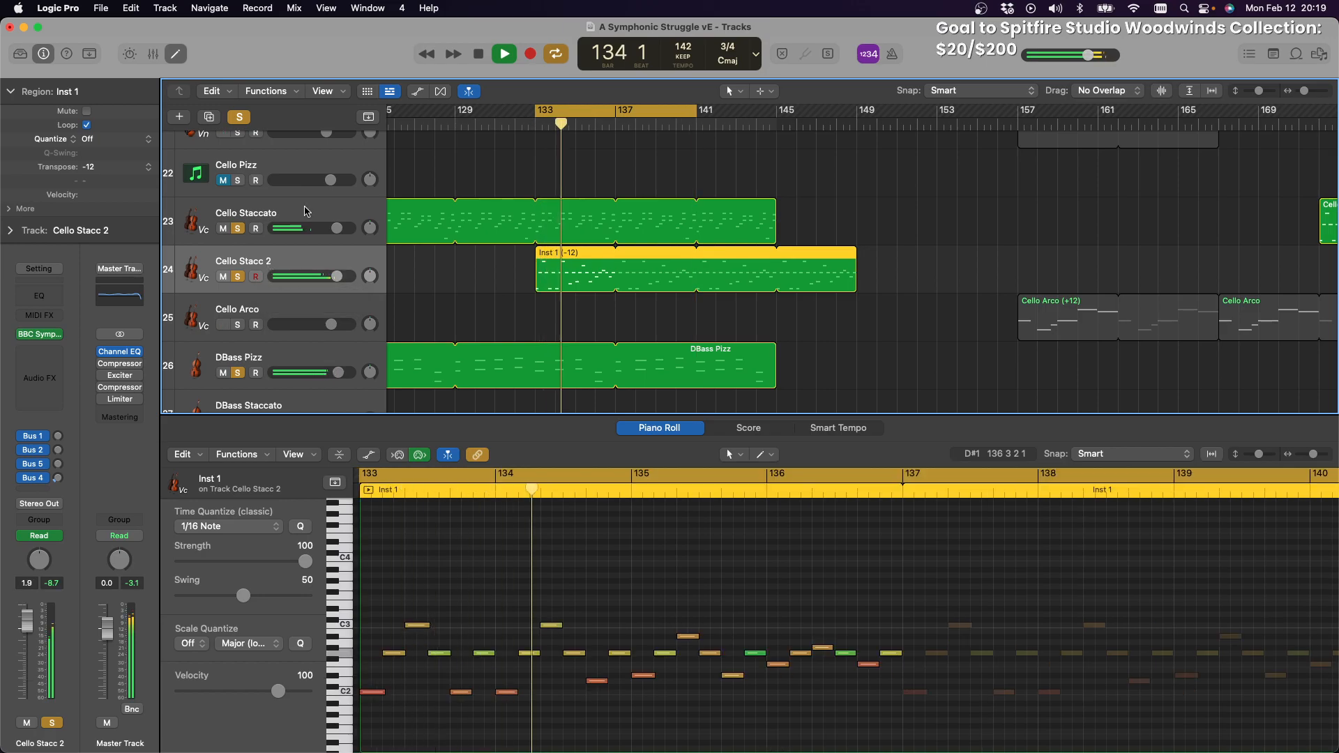
key(space)
Move the Inst 1 (-12) region from Cello Stacc 2 to Cello Pizz at bar 133, solo that track and play it
scroll(578, 386, up, 5)
scroll(578, 386, down, 3)
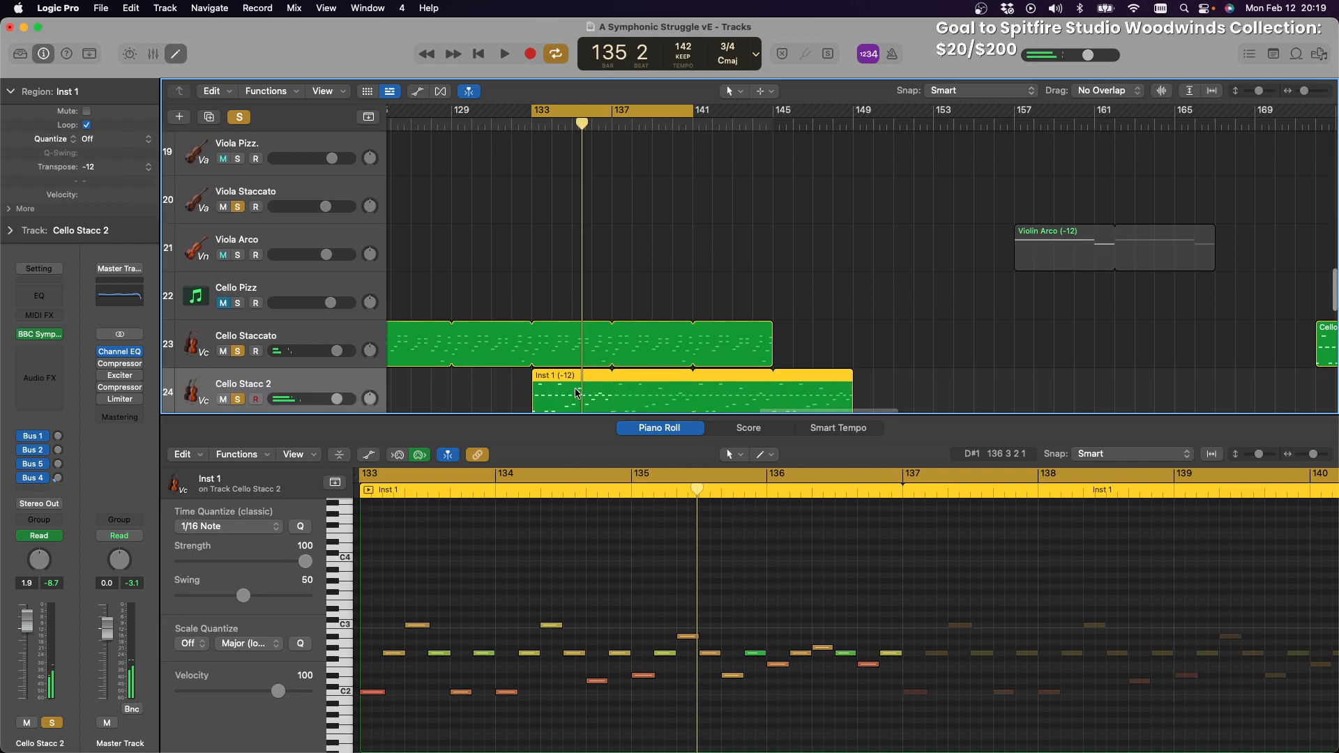
scroll(578, 392, down, 2)
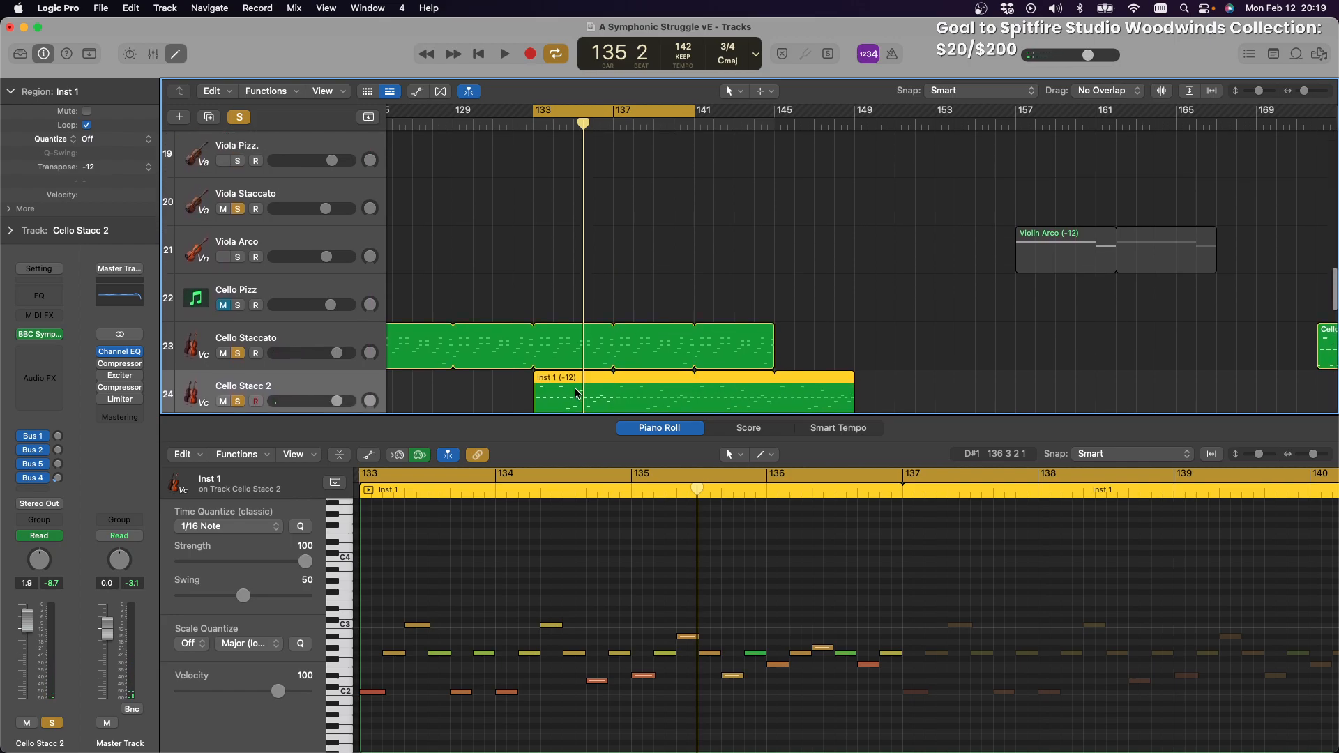
scroll(528, 382, down, 1)
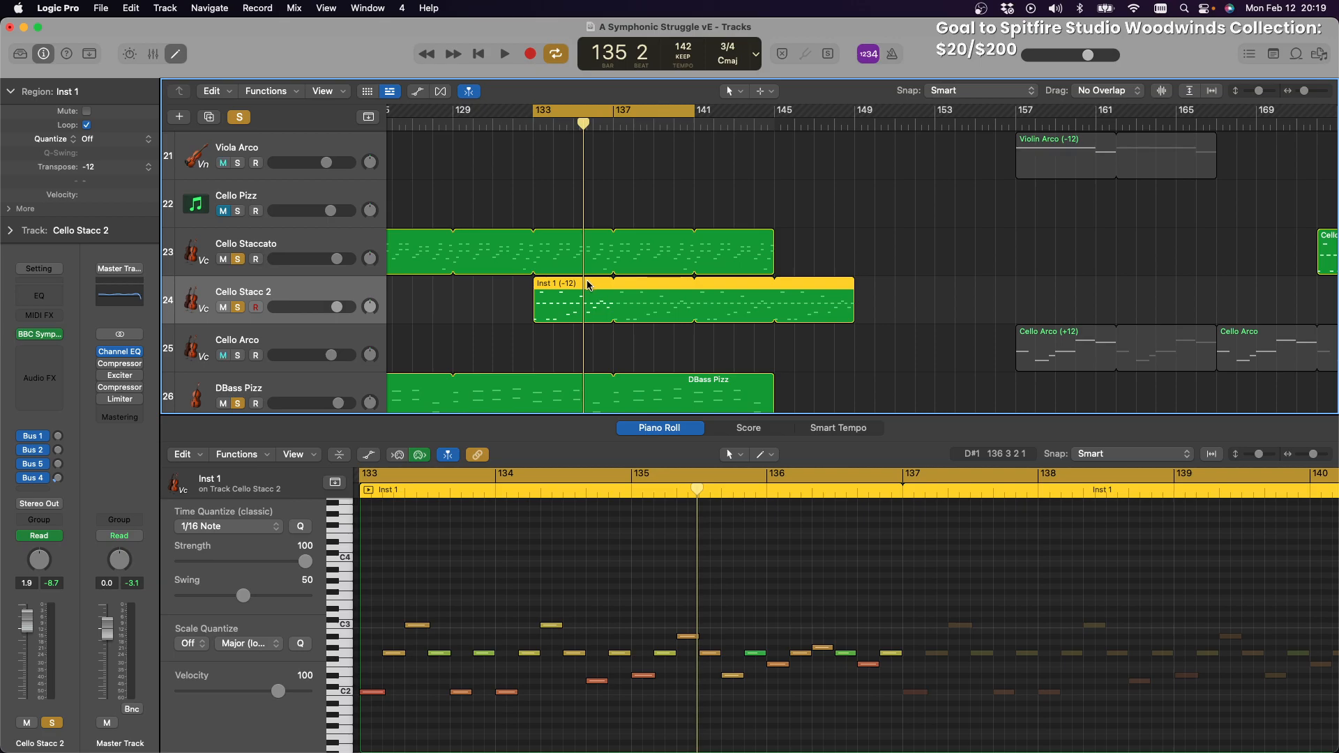
drag(582, 275, 583, 218)
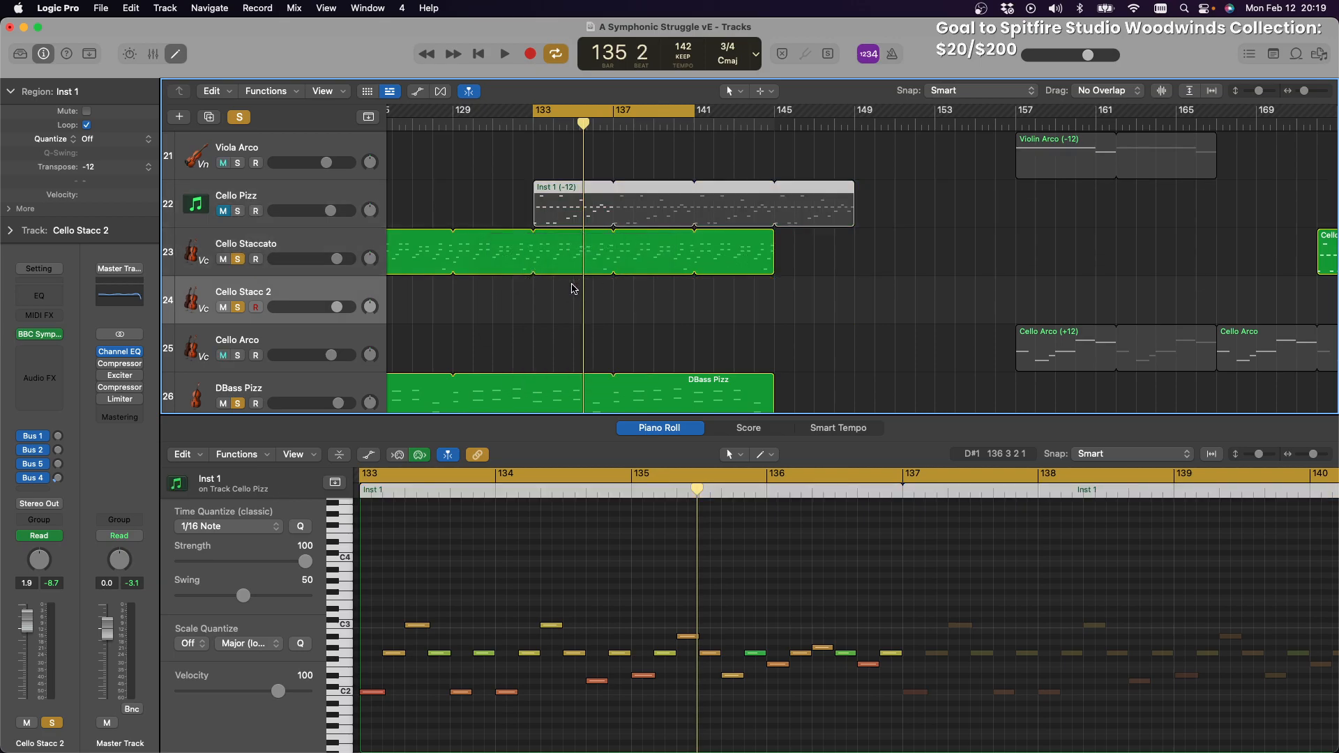
click(237, 211)
click(502, 54)
scroll(632, 191, up, 1)
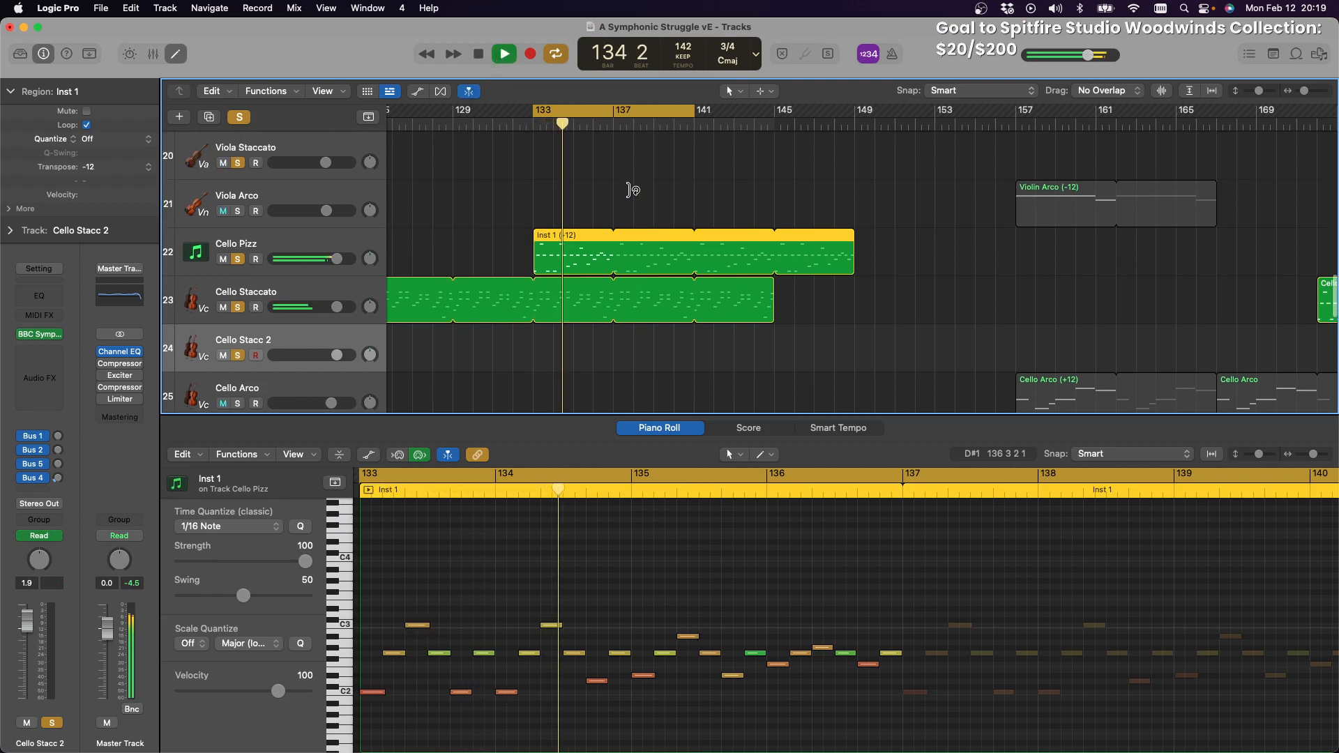
scroll(582, 228, up, 1)
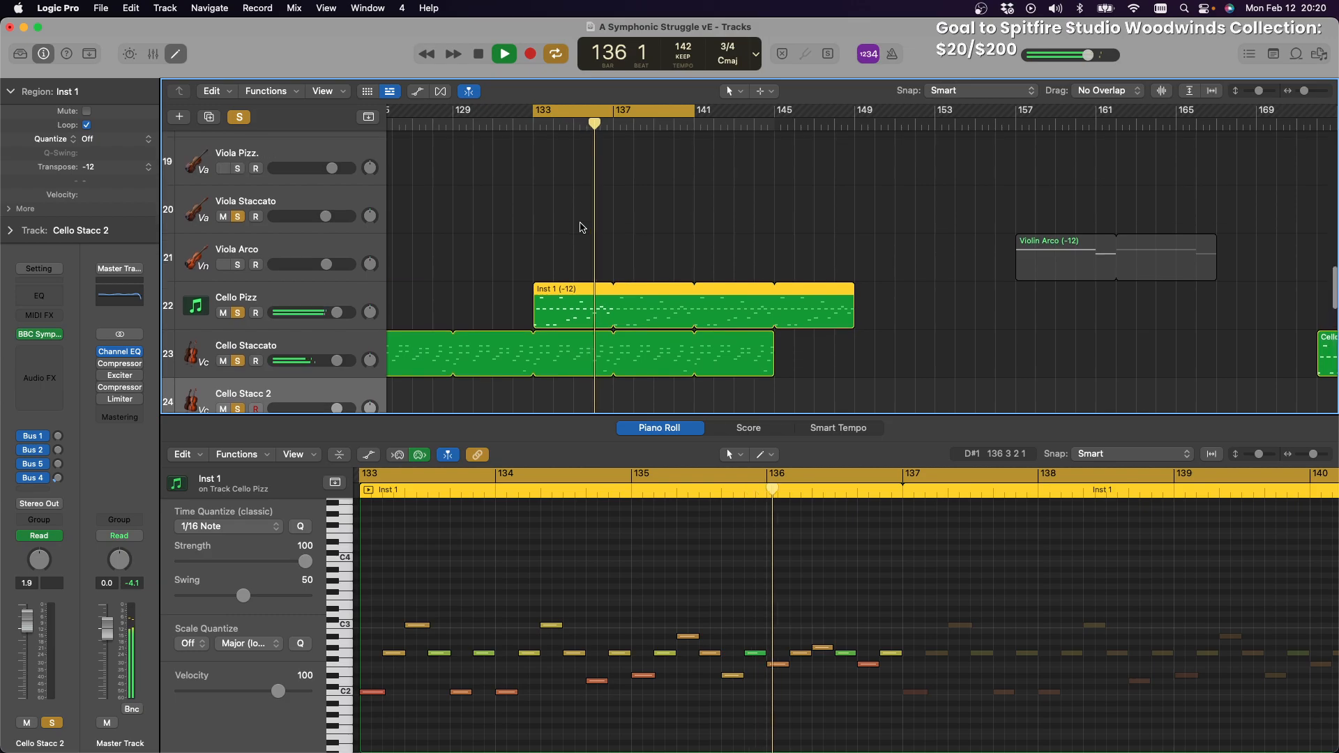
Move the Inst 1 (-12) region from Cello Pizz to the Viola Staccato track at bar 133 during playback
scroll(582, 227, up, 1)
click(548, 307)
drag(549, 307, 569, 262)
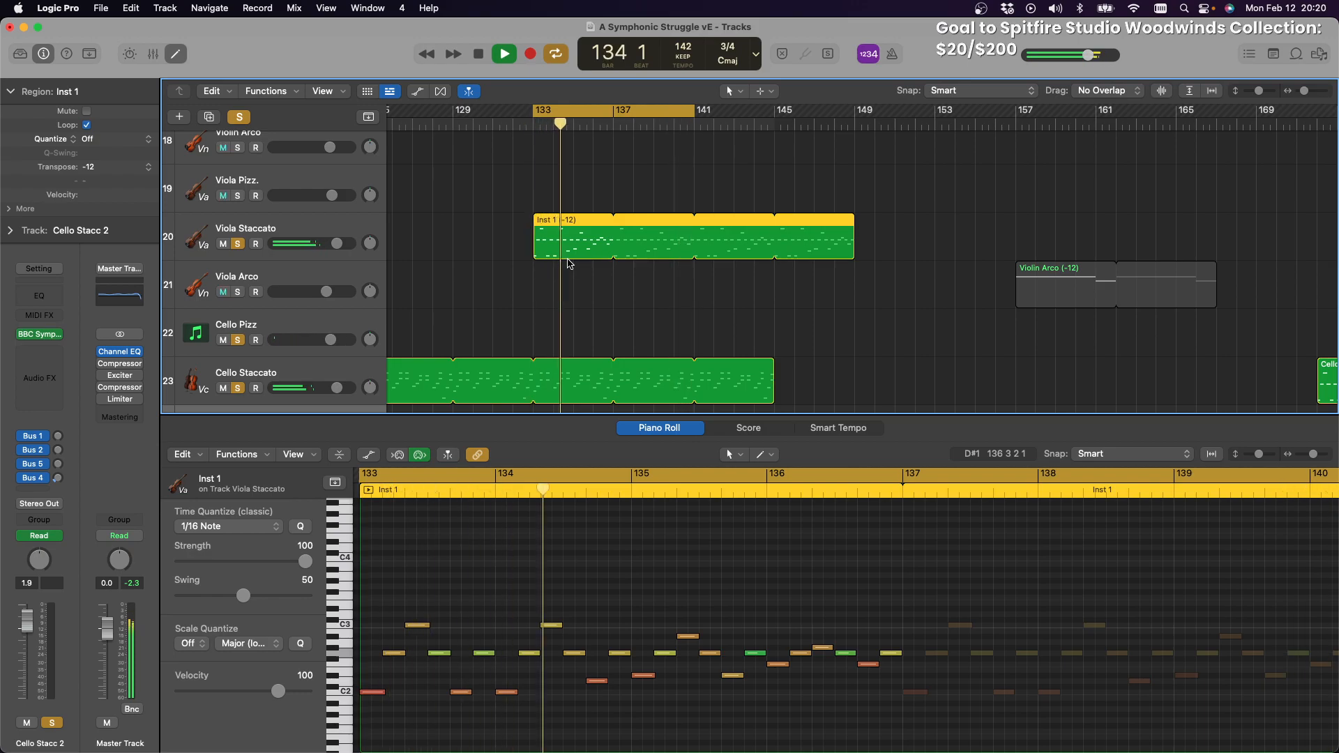
scroll(547, 266, down, 3)
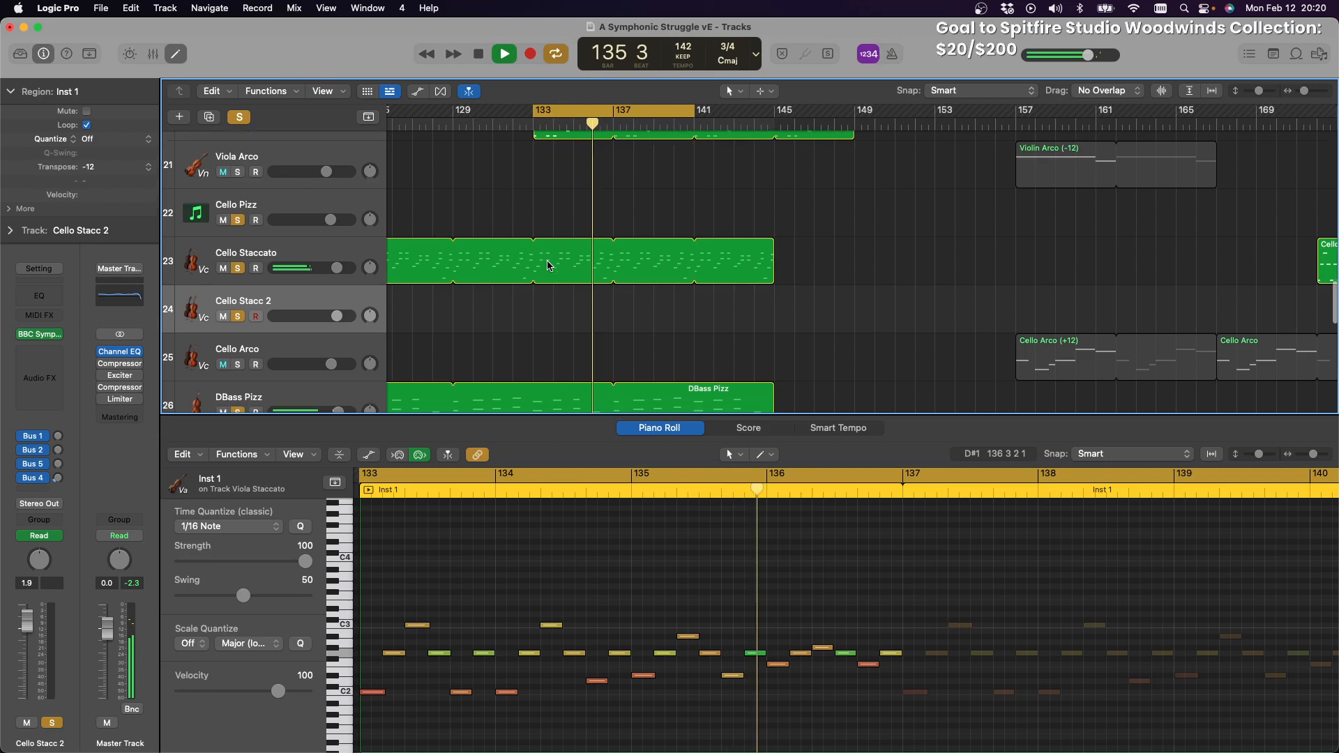
Turn off solo on the Cello Pizz track
scroll(356, 259, up, 1)
click(238, 233)
scroll(234, 293, left, 1)
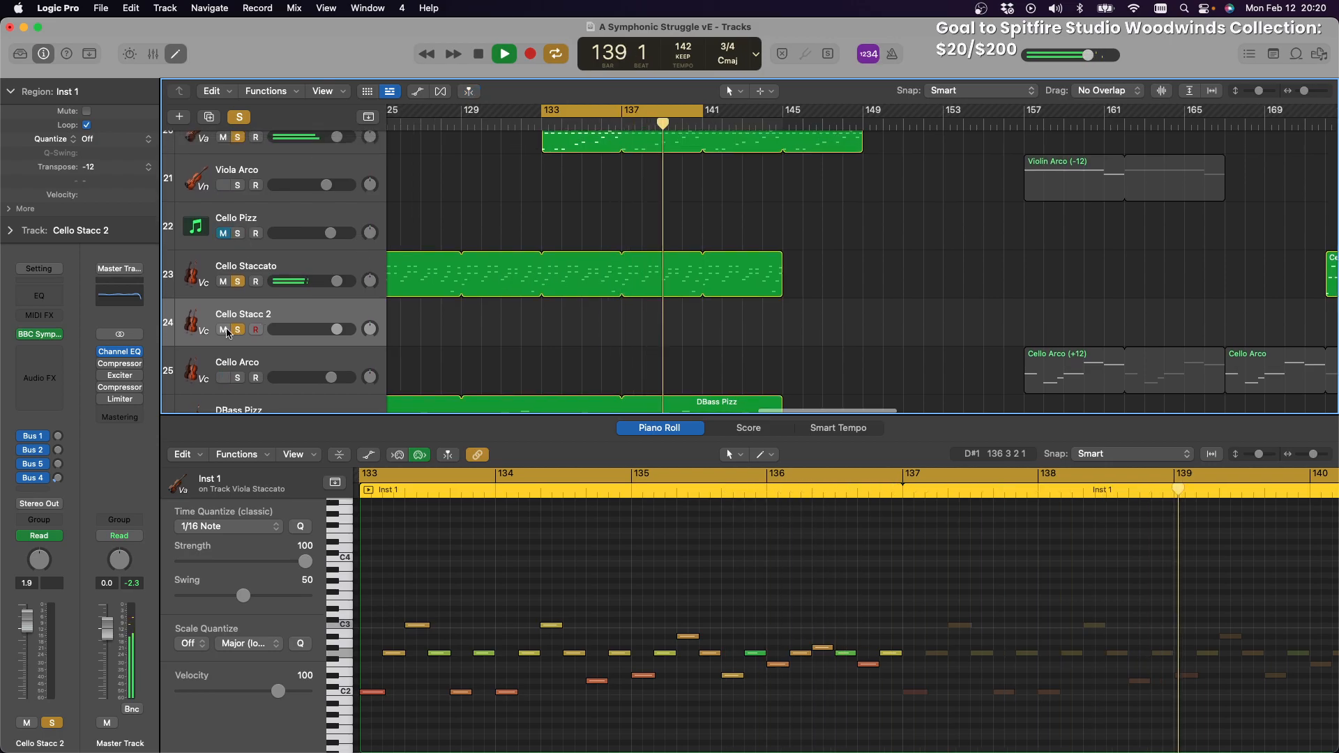
click(238, 330)
scroll(264, 313, up, 3)
scroll(264, 313, down, 3)
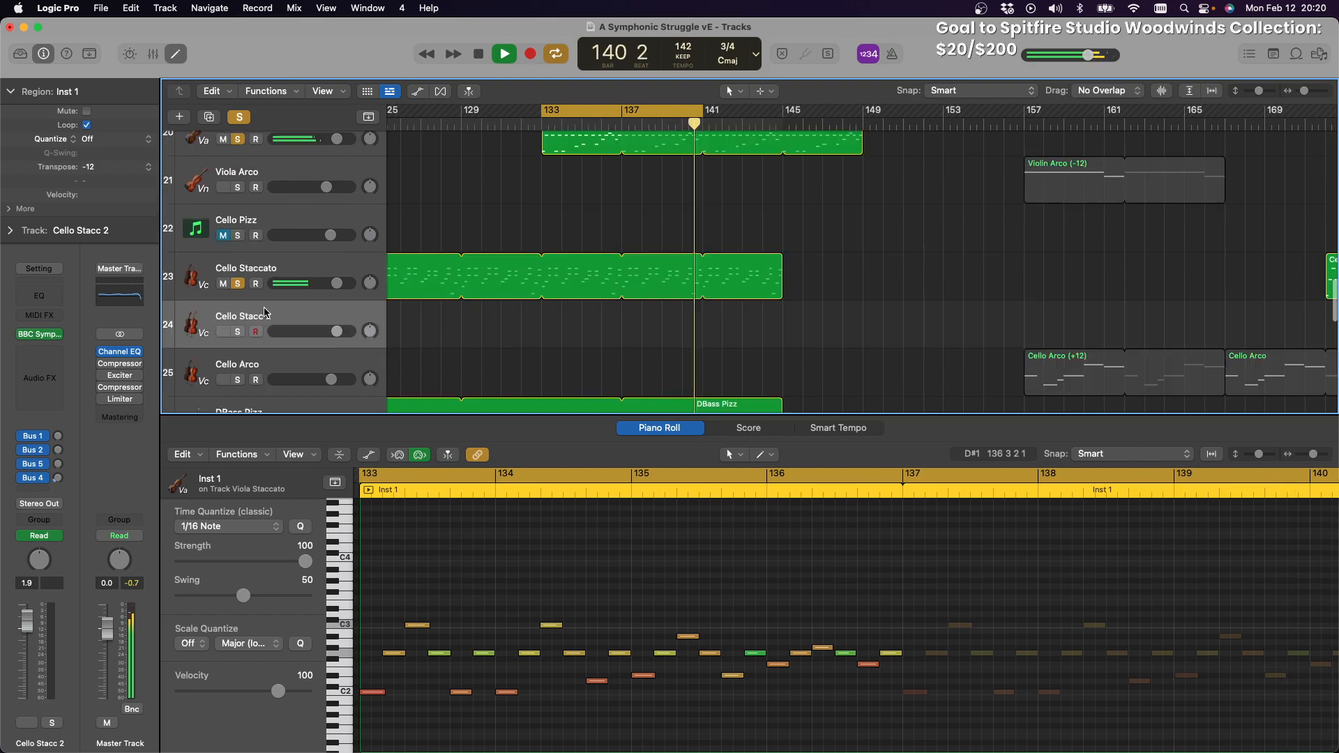
scroll(264, 313, down, 1)
click(239, 303)
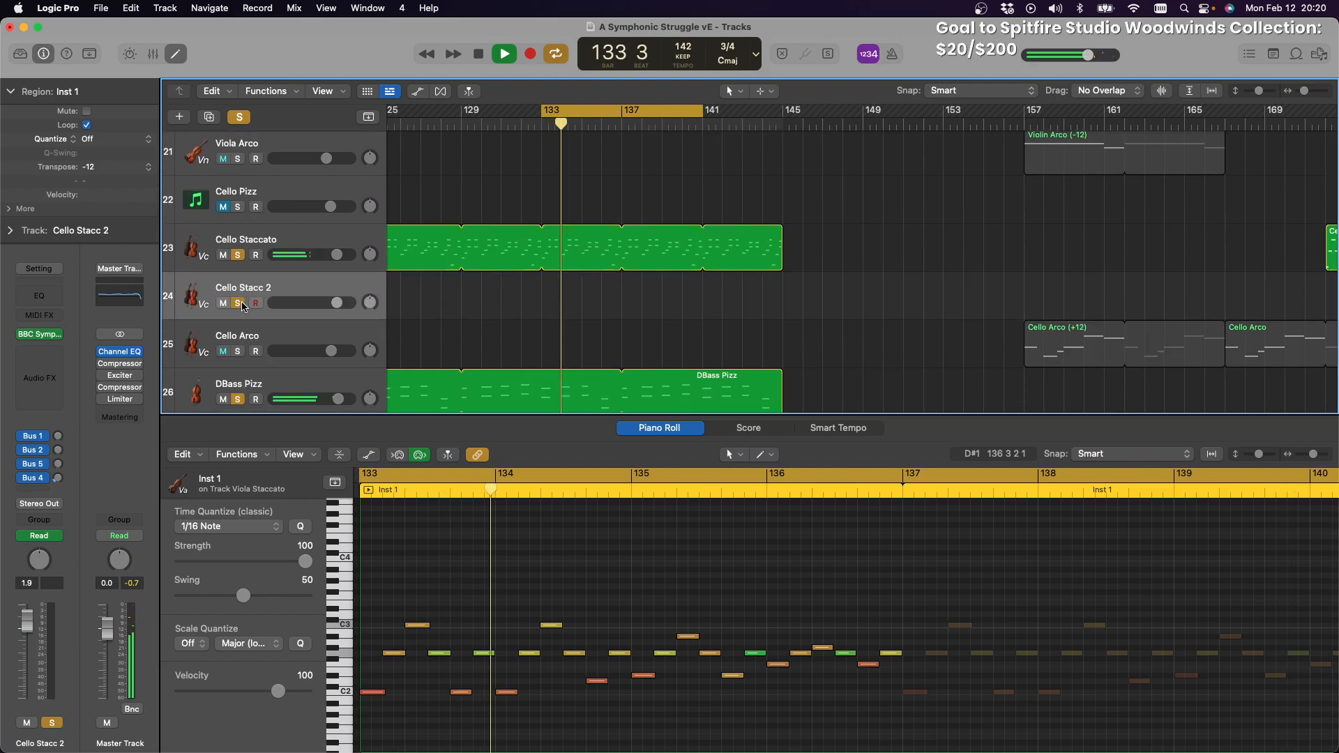
Replace the Cello Stacc 2 track's instrument with Originals - Epic Strings in stereo and load its Short Ostinato preset
click(286, 287)
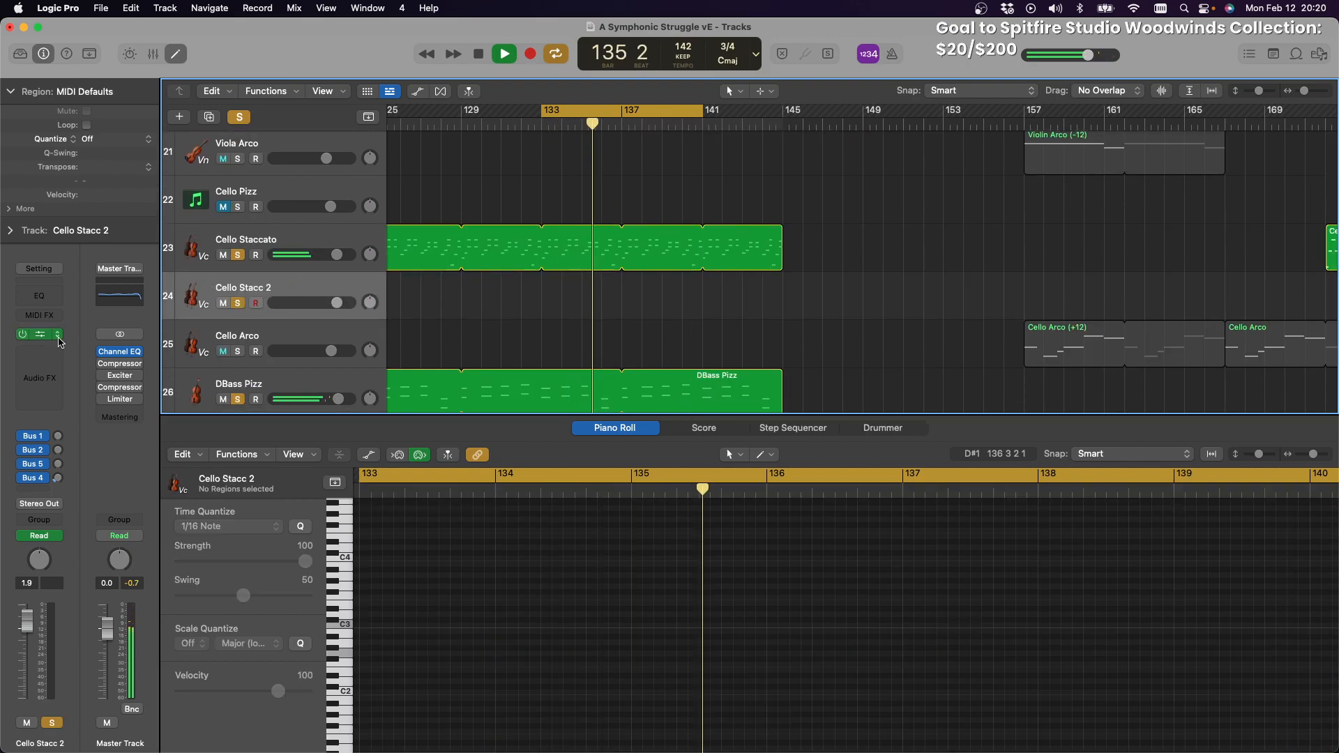
click(59, 335)
mouse_move(125, 298)
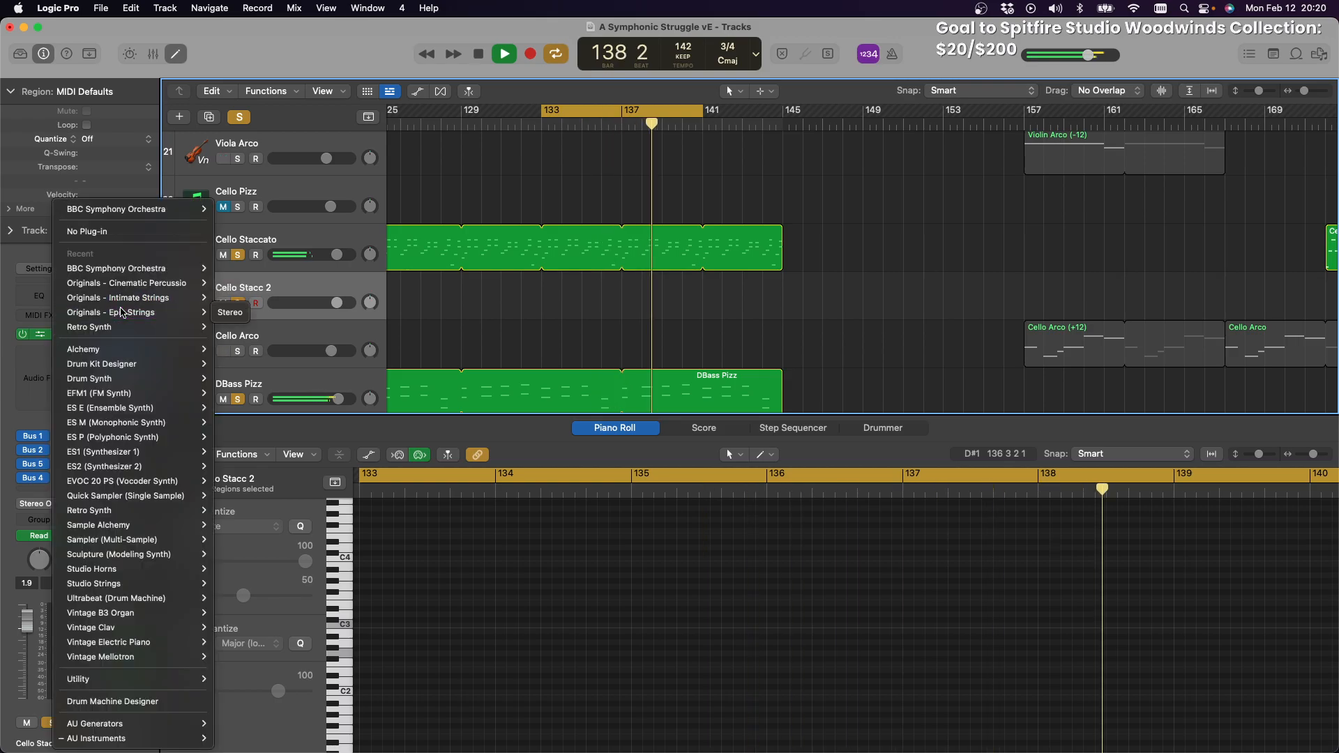
click(231, 312)
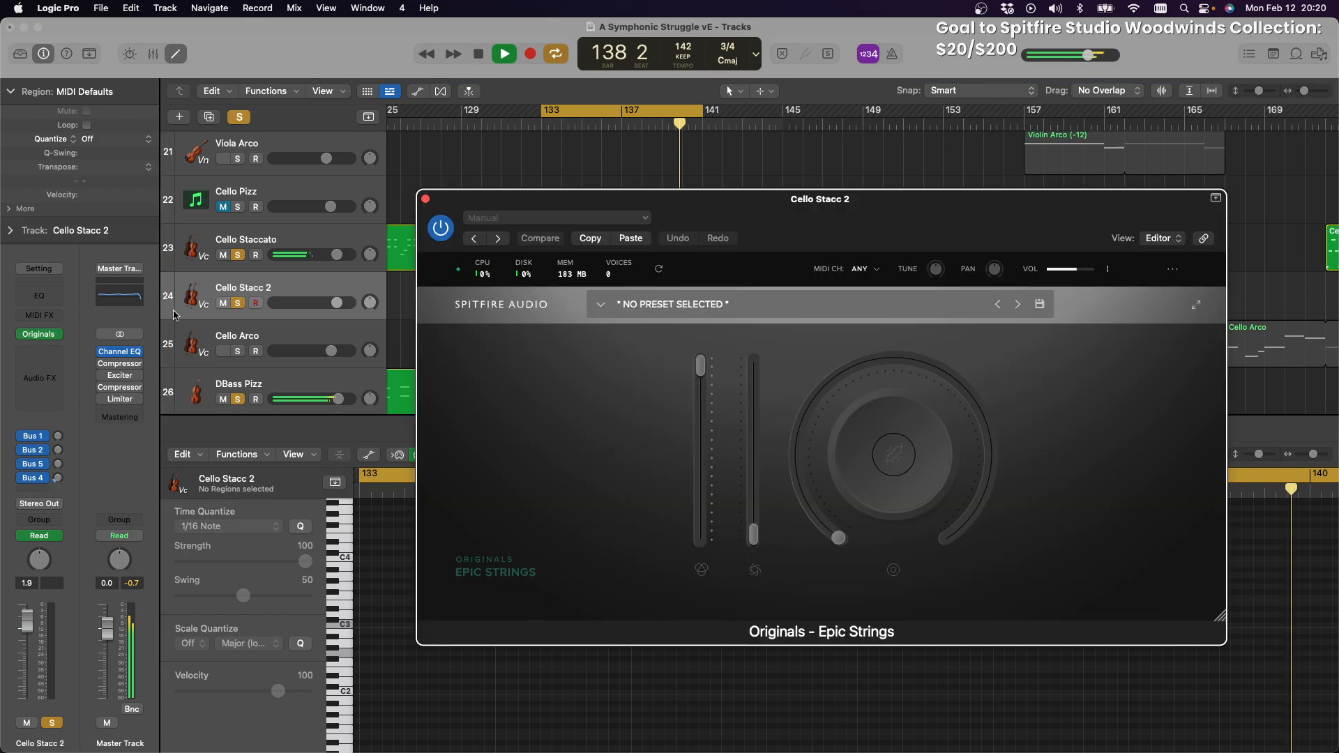
click(601, 305)
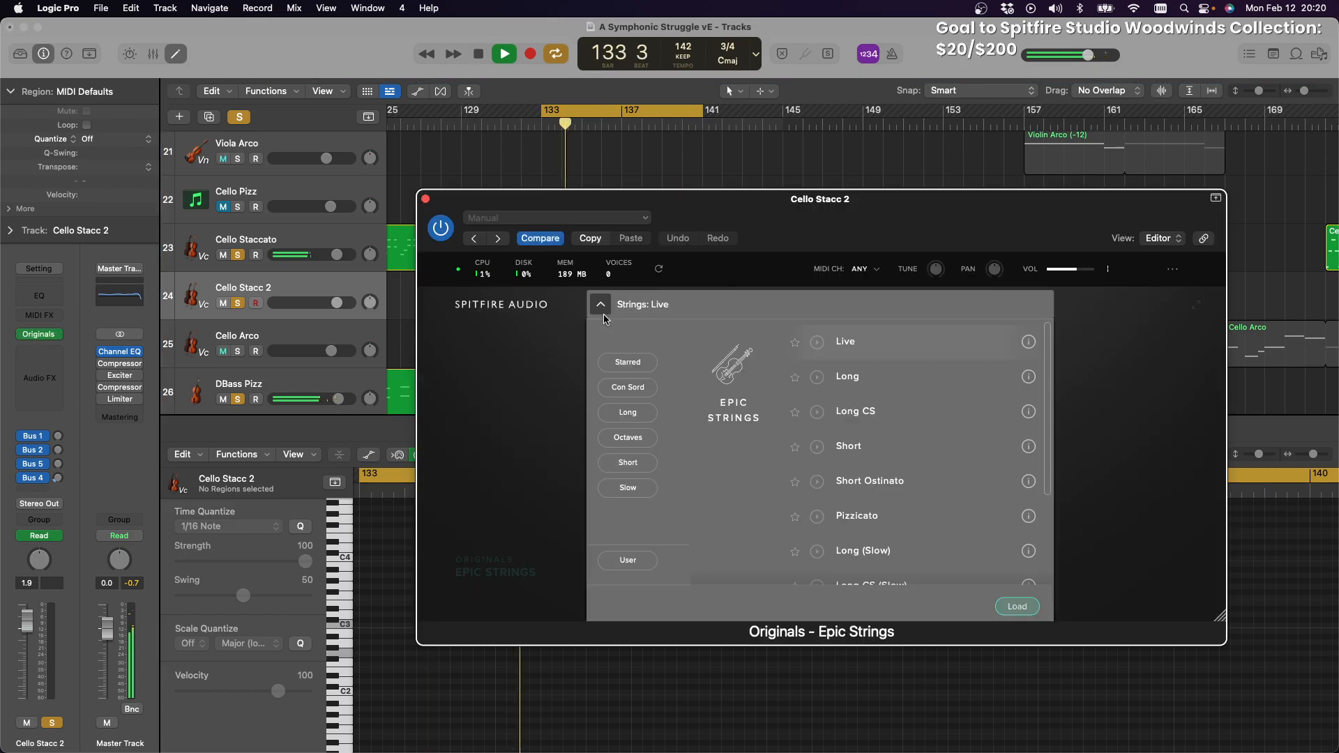
click(898, 487)
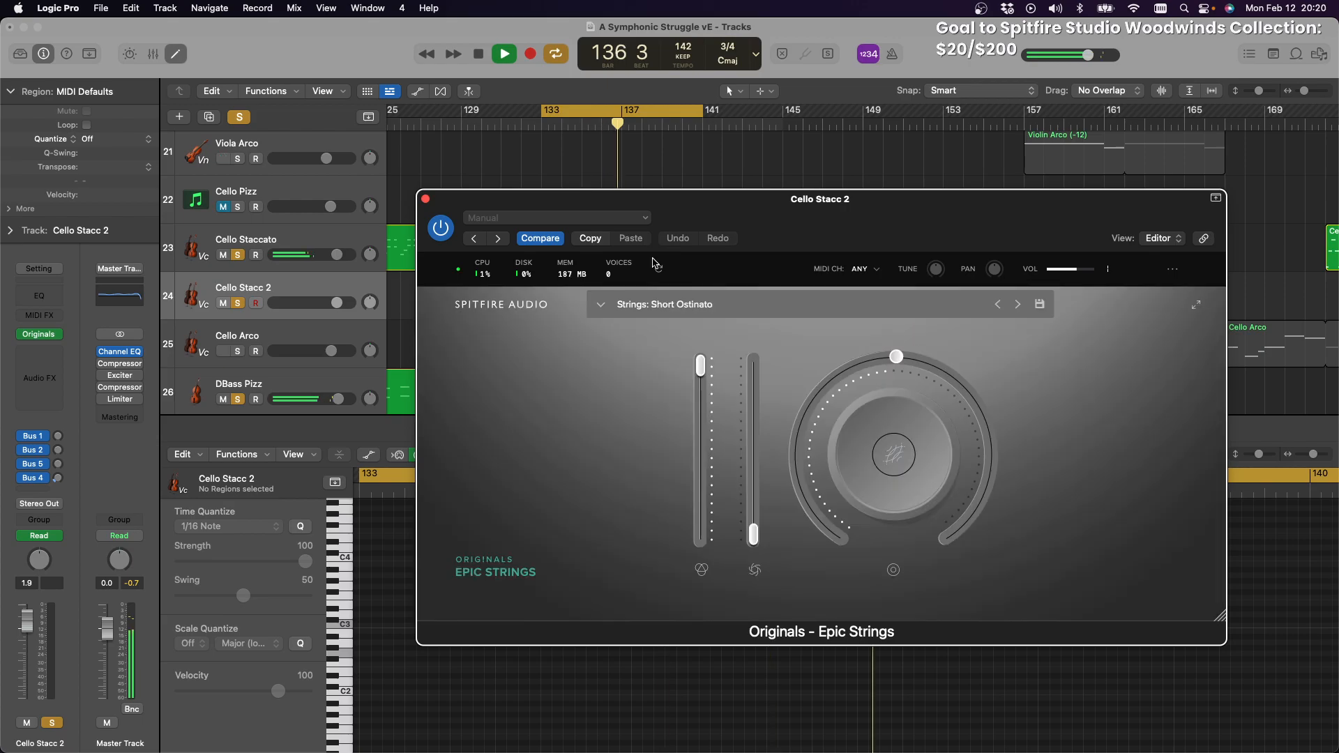
key(super+w)
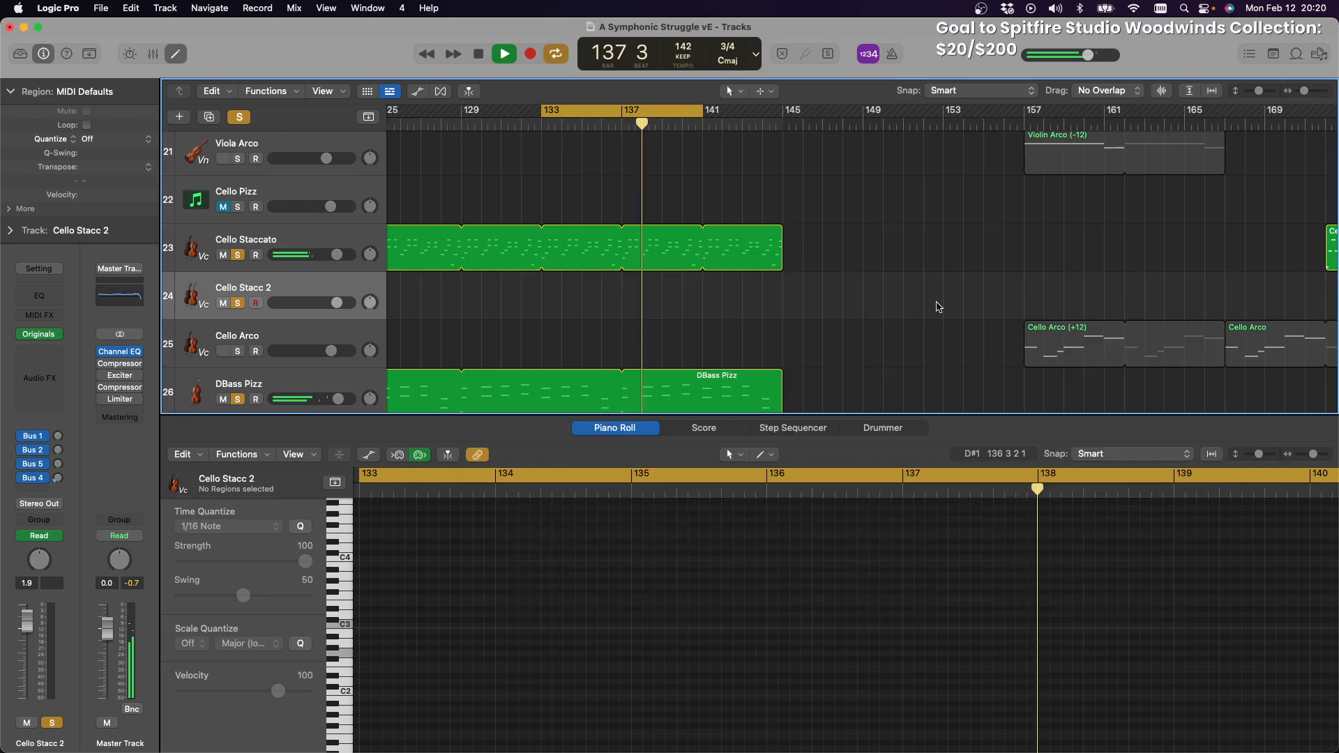
Move the Inst 1 region from the Viola Staccato track to Cello Stacc 2, keeping its start at bar 133
scroll(939, 307, up, 2)
scroll(928, 304, up, 2)
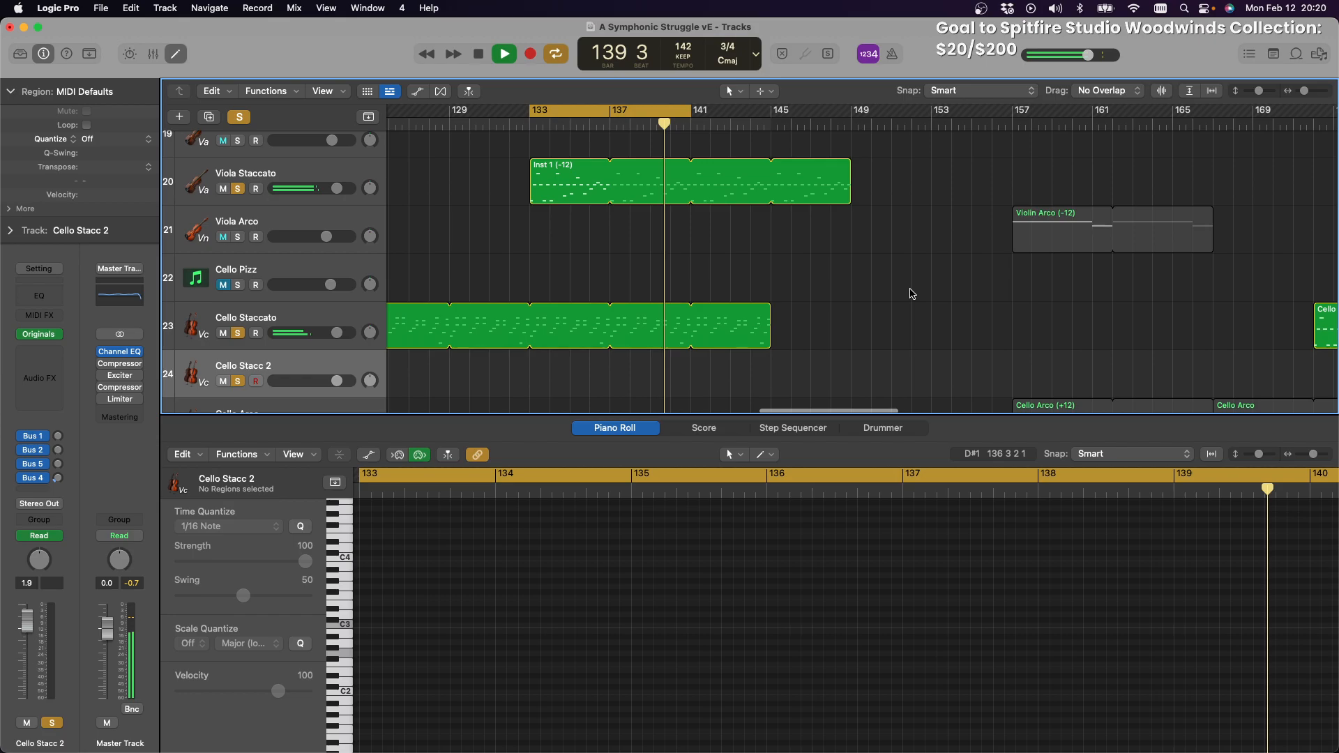
drag(545, 185, 558, 377)
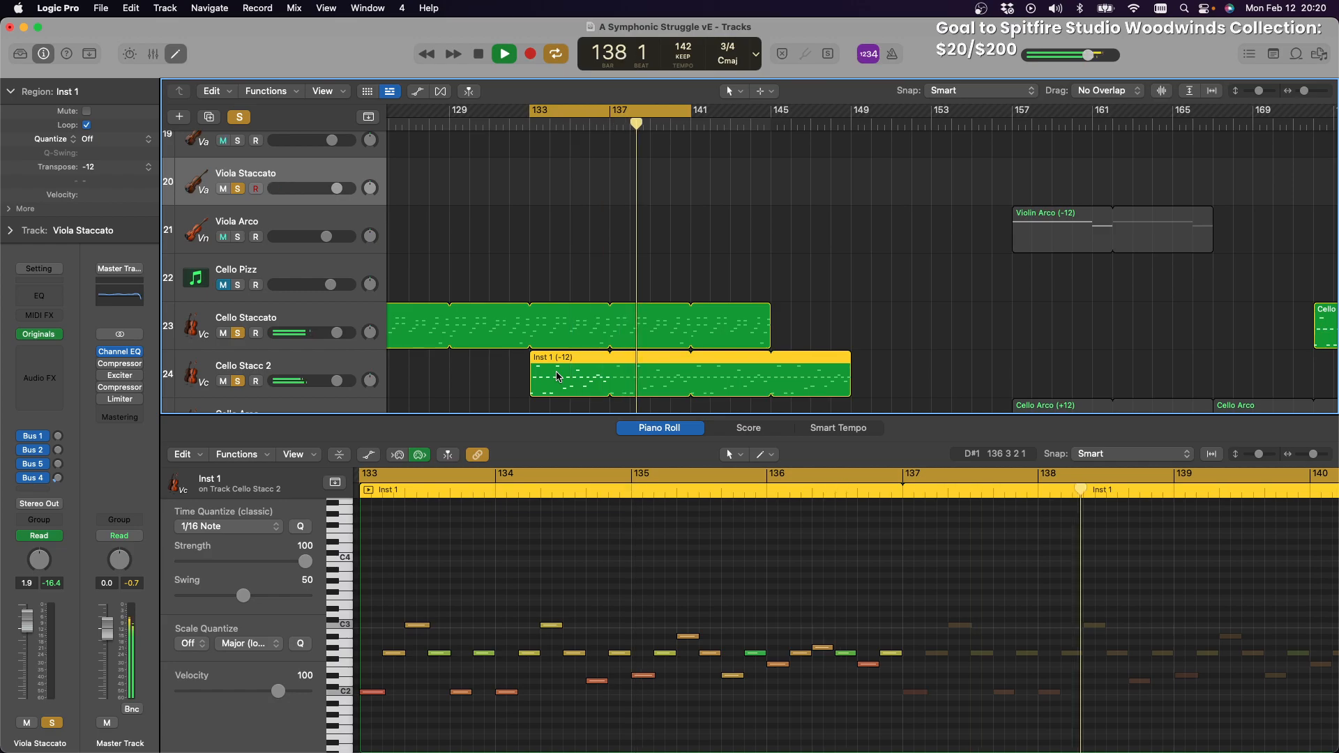
Show track automation, raise Cello Stacc 2's volume curve over the Inst 1 region to +3.8 dB, and stop playback
click(419, 93)
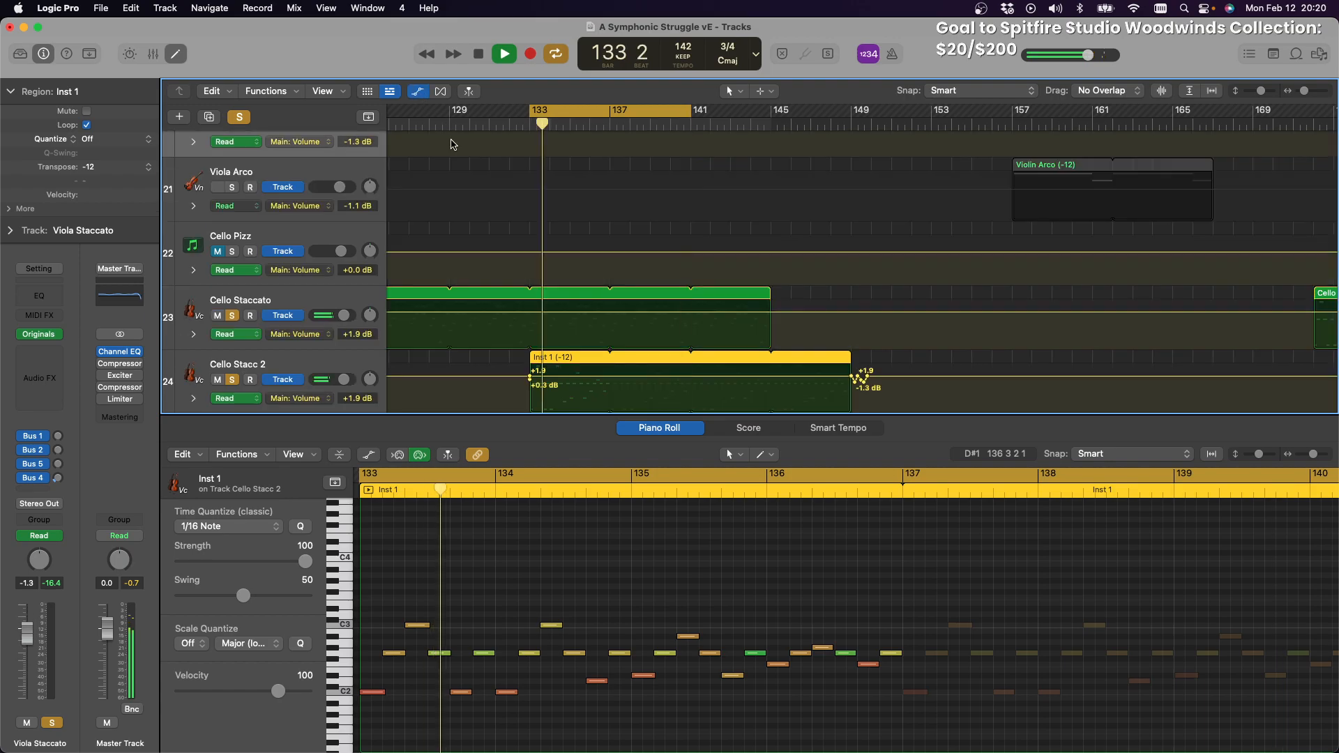
scroll(565, 301, left, 5)
scroll(565, 301, down, 3)
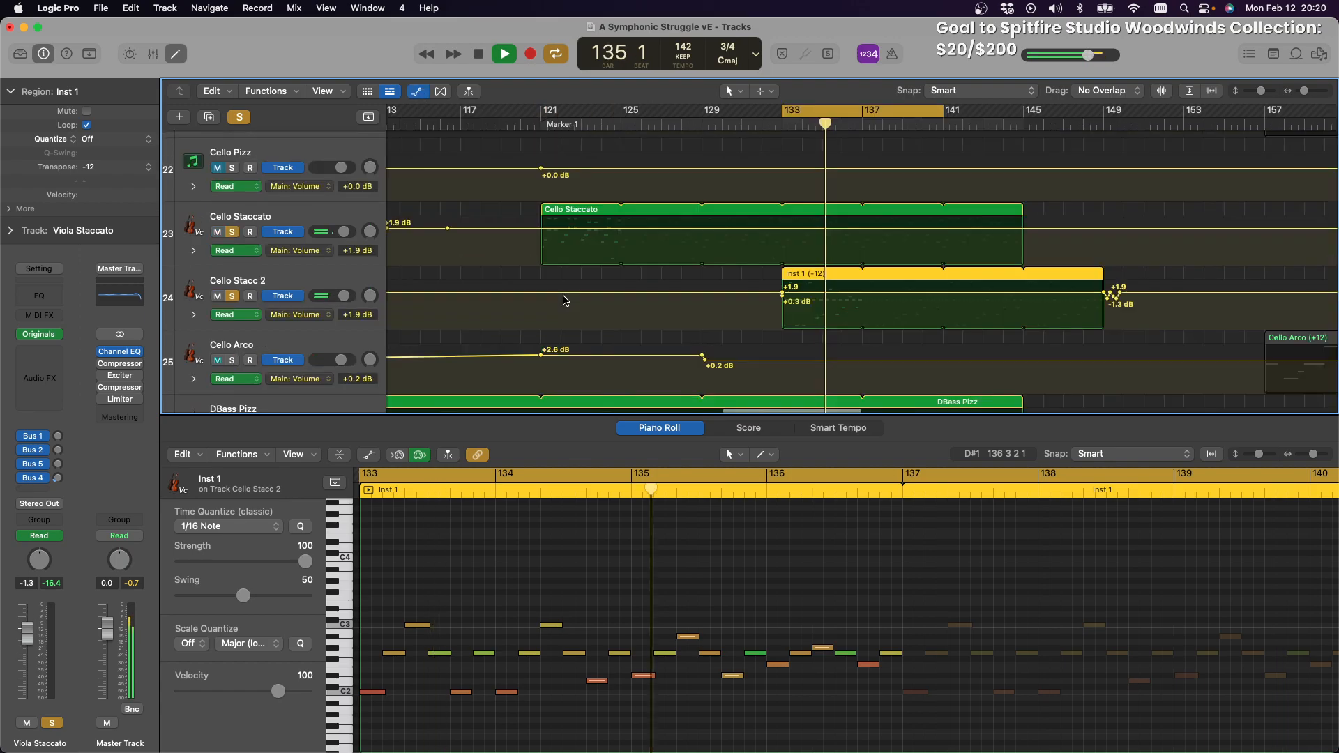
scroll(565, 301, left, 5)
scroll(558, 293, left, 3)
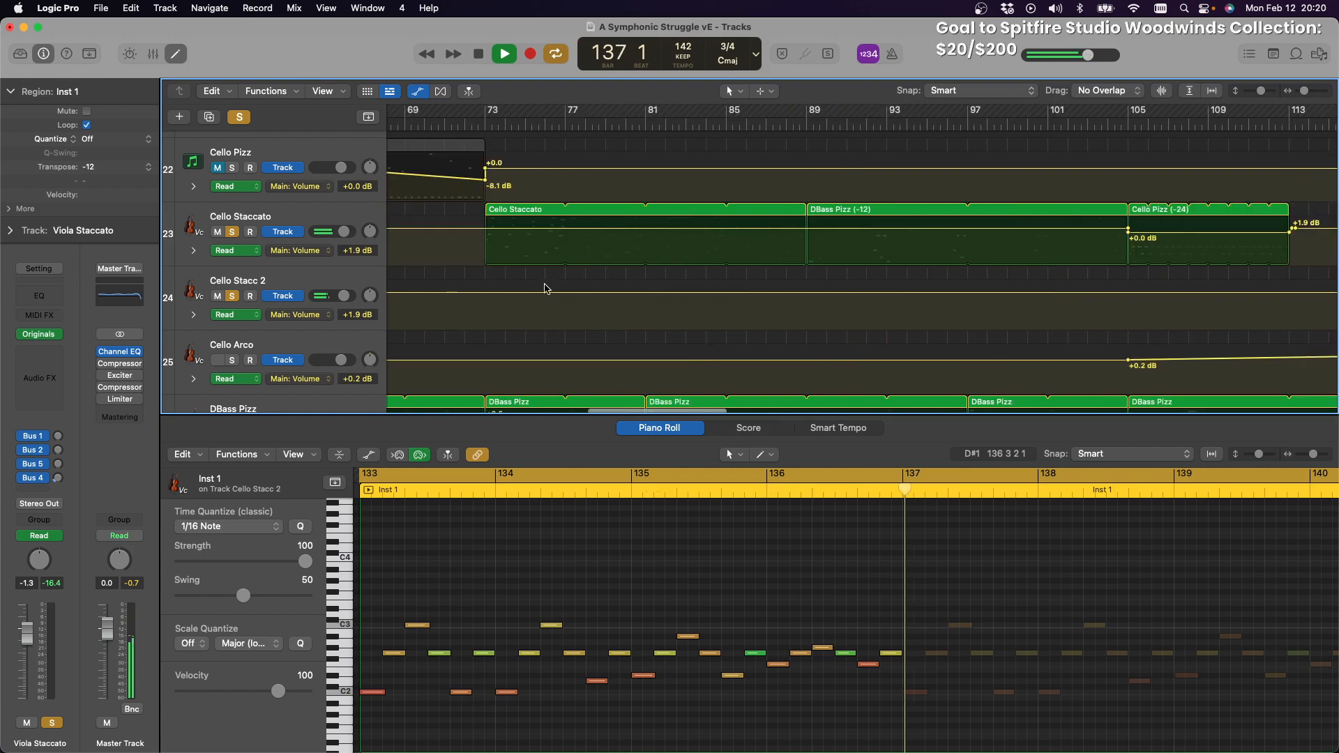
scroll(547, 290, right, 10)
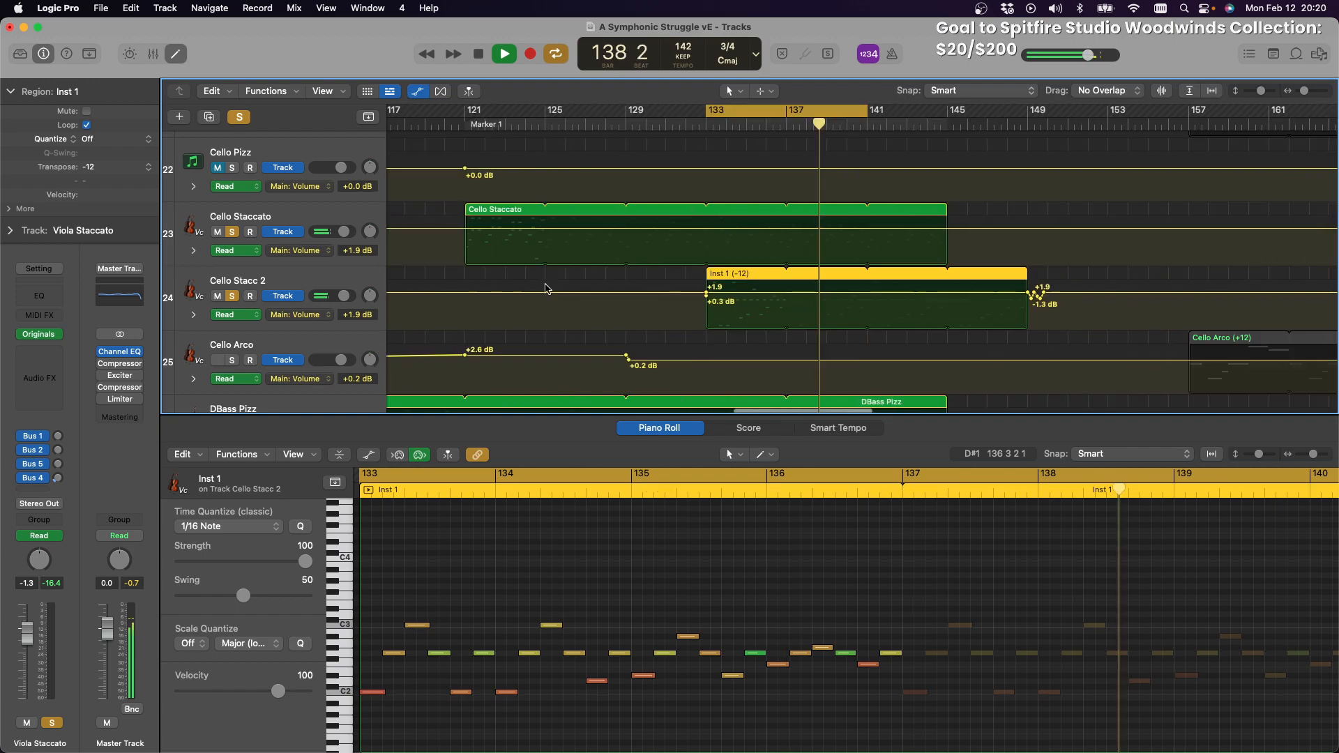
drag(696, 299, 693, 296)
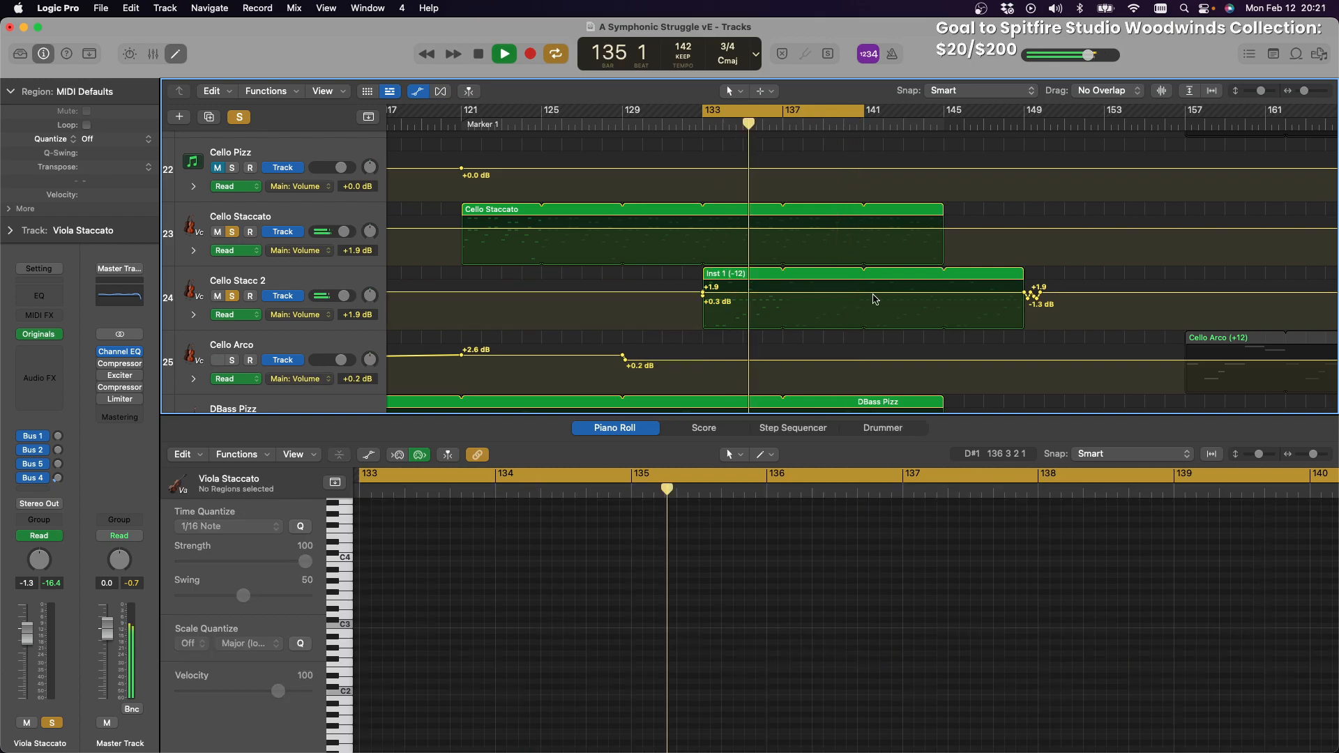
drag(874, 295, 876, 294)
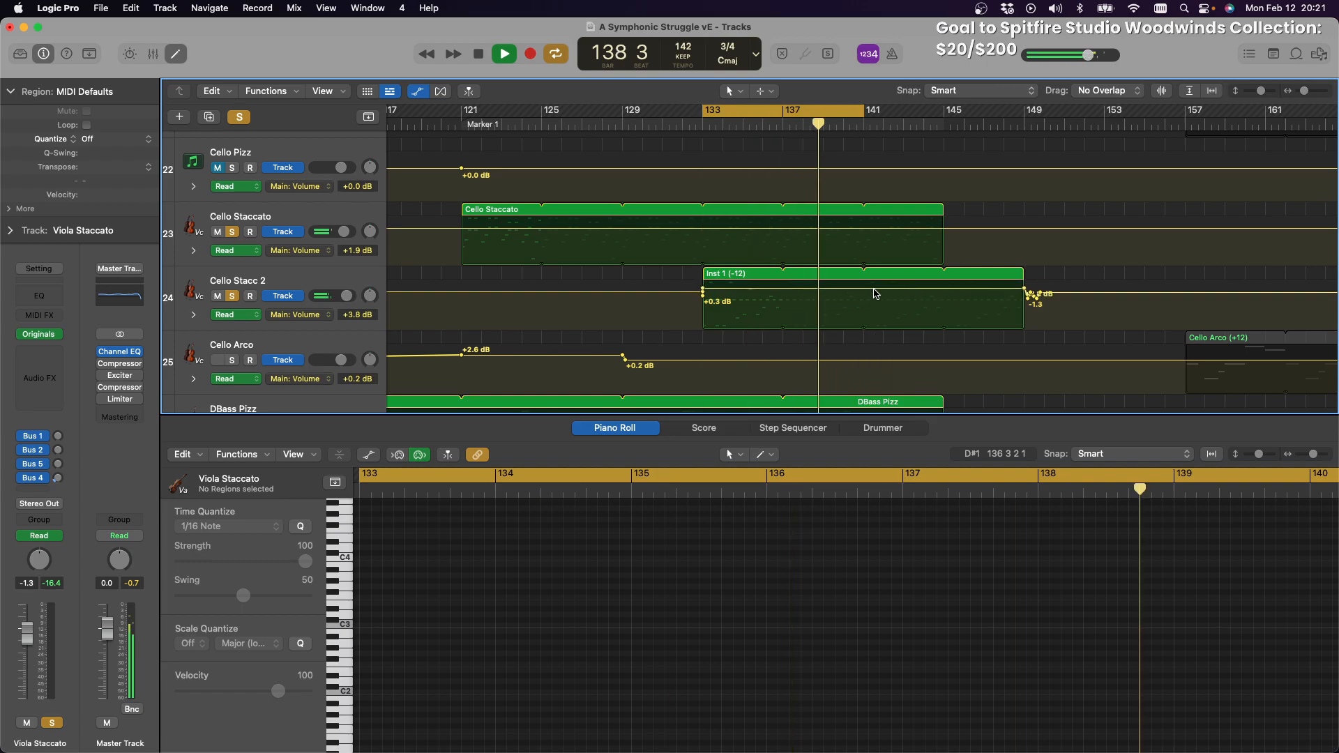
click(477, 55)
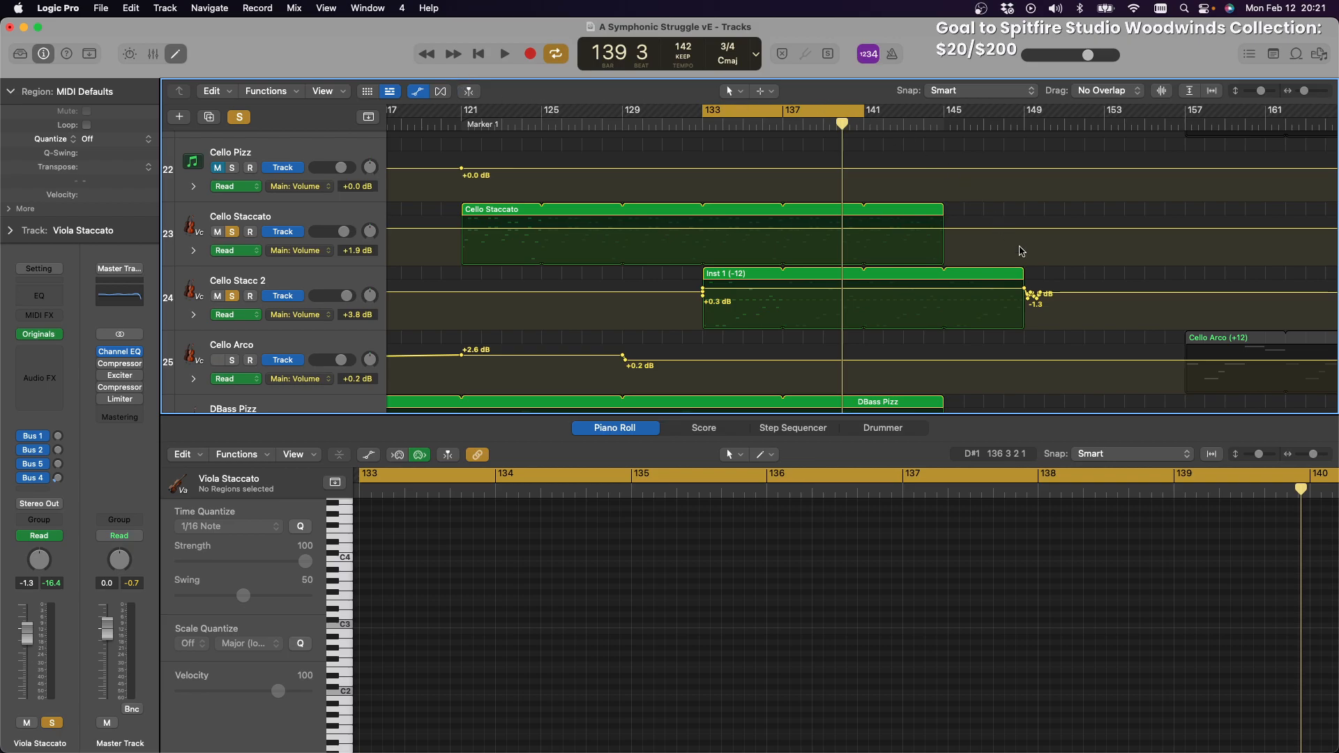
Delete the stray volume automation points just after the end of the Inst 1 region on Cello Stacc 2
scroll(942, 268, right, 5)
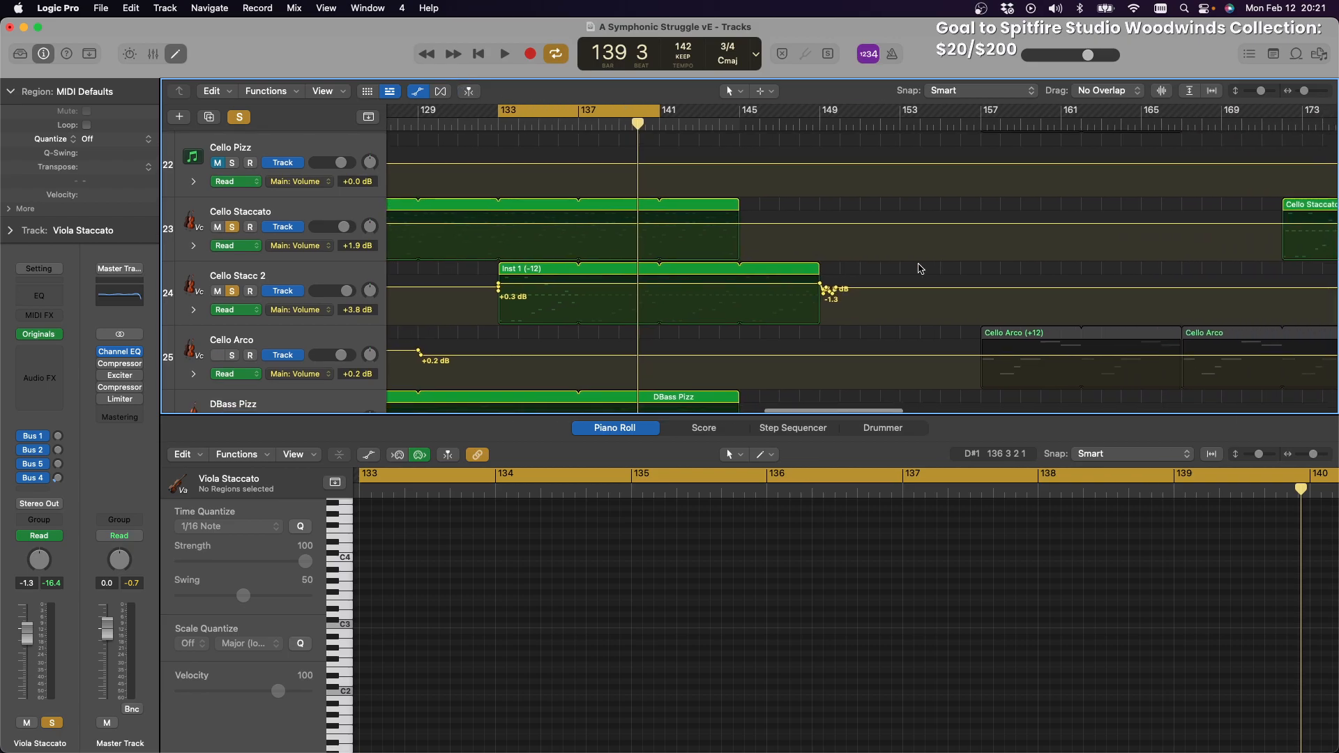
scroll(844, 268, right, 2)
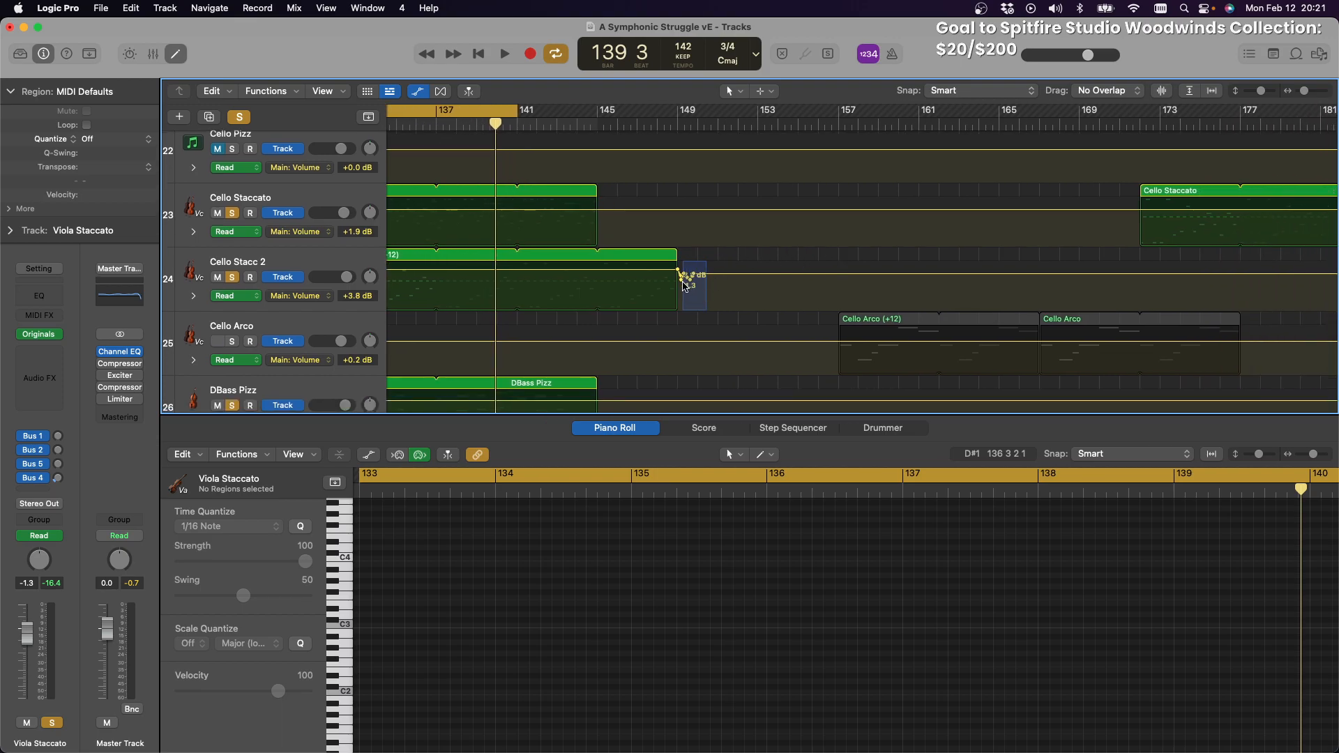
drag(683, 282, 682, 283)
key(Delete)
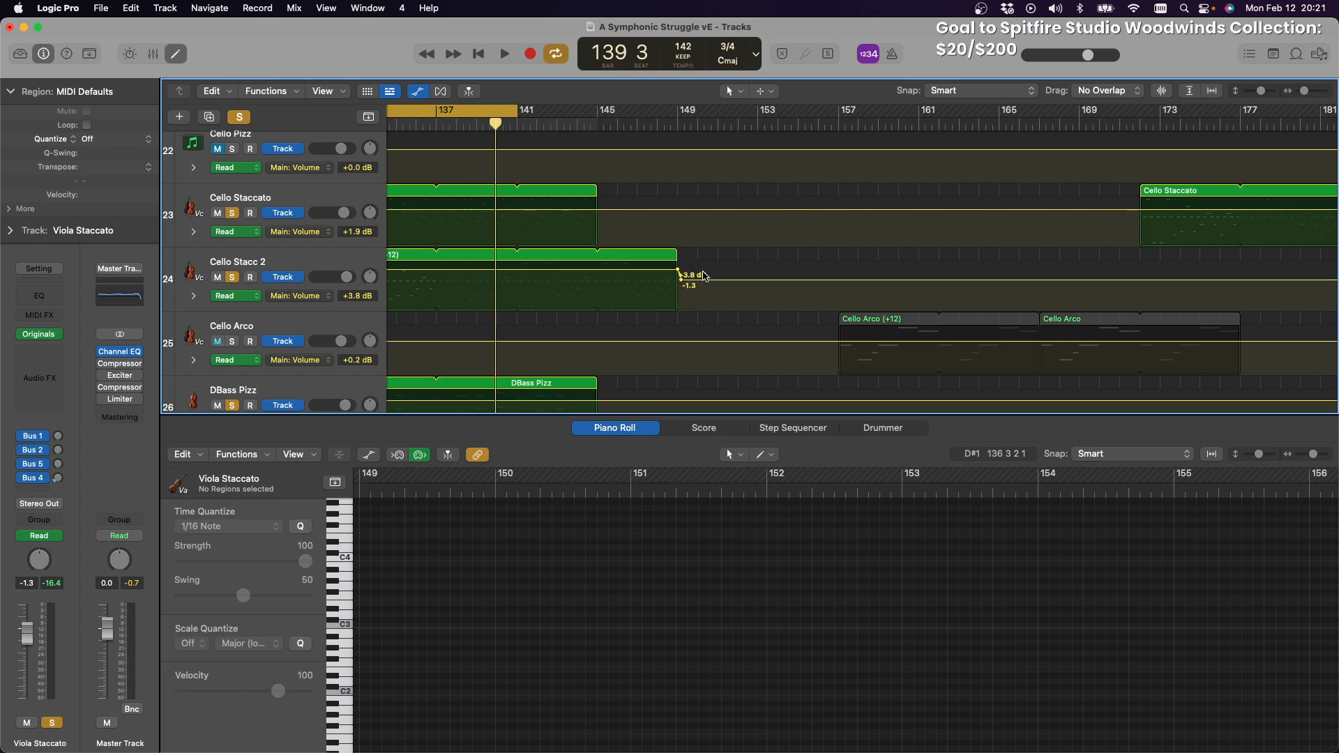
scroll(682, 269, left, 2)
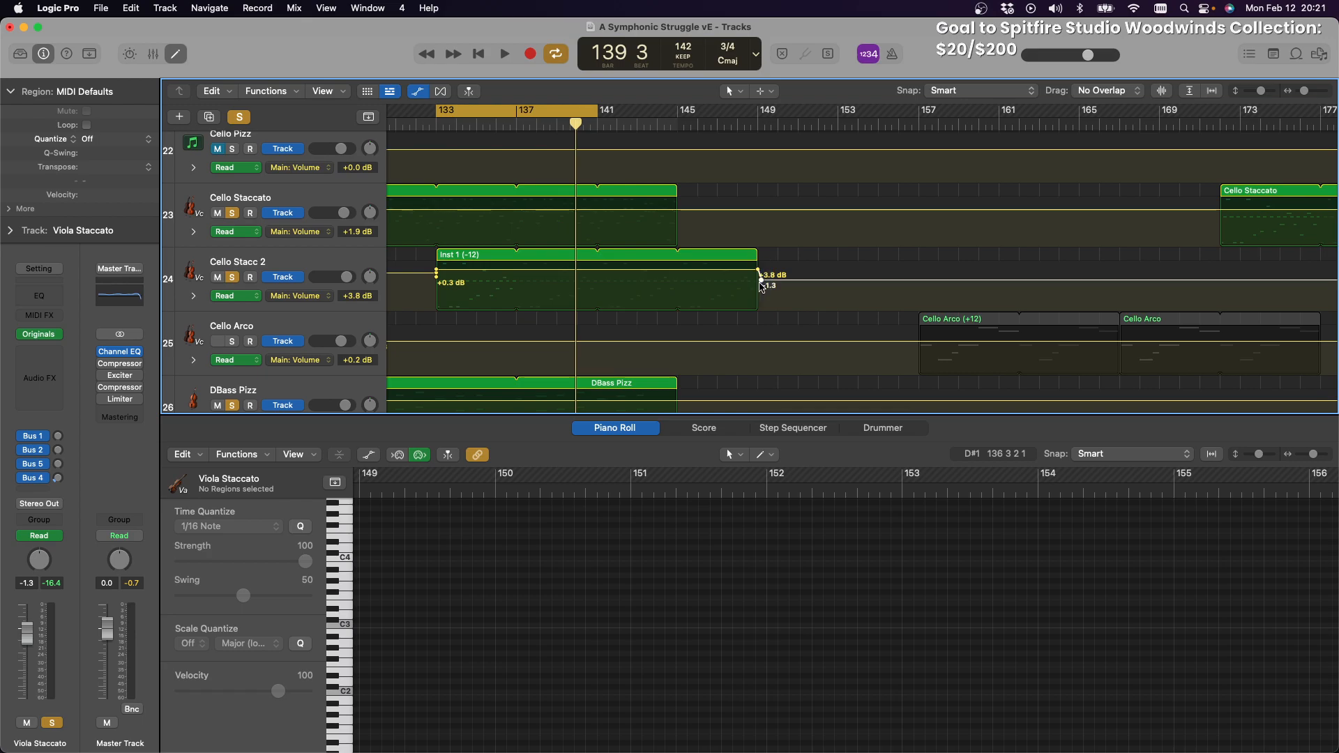
key(Delete)
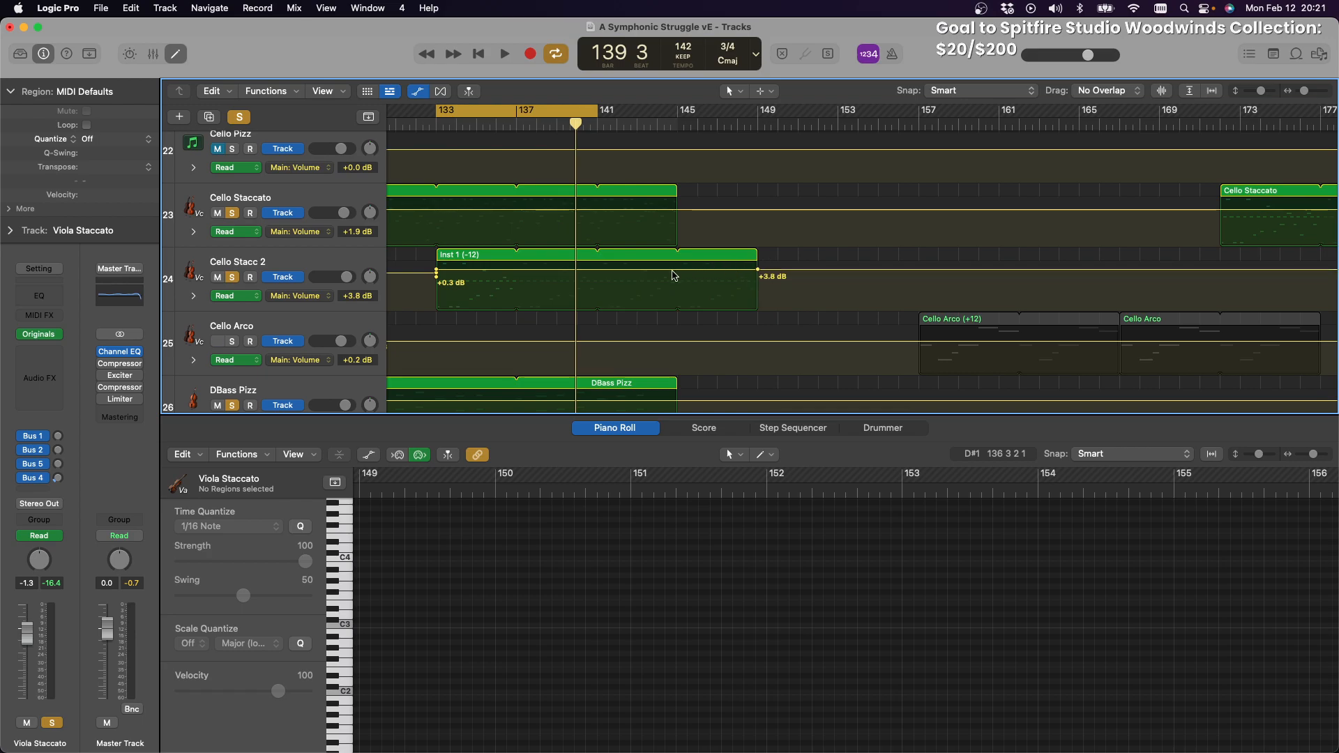
Set Cello Stacc 2's volume automation over the Inst 1 region to +3.5 dB, play it back, and raise it to +6.0 dB
drag(682, 273, 685, 274)
key(space)
scroll(675, 257, up, 1)
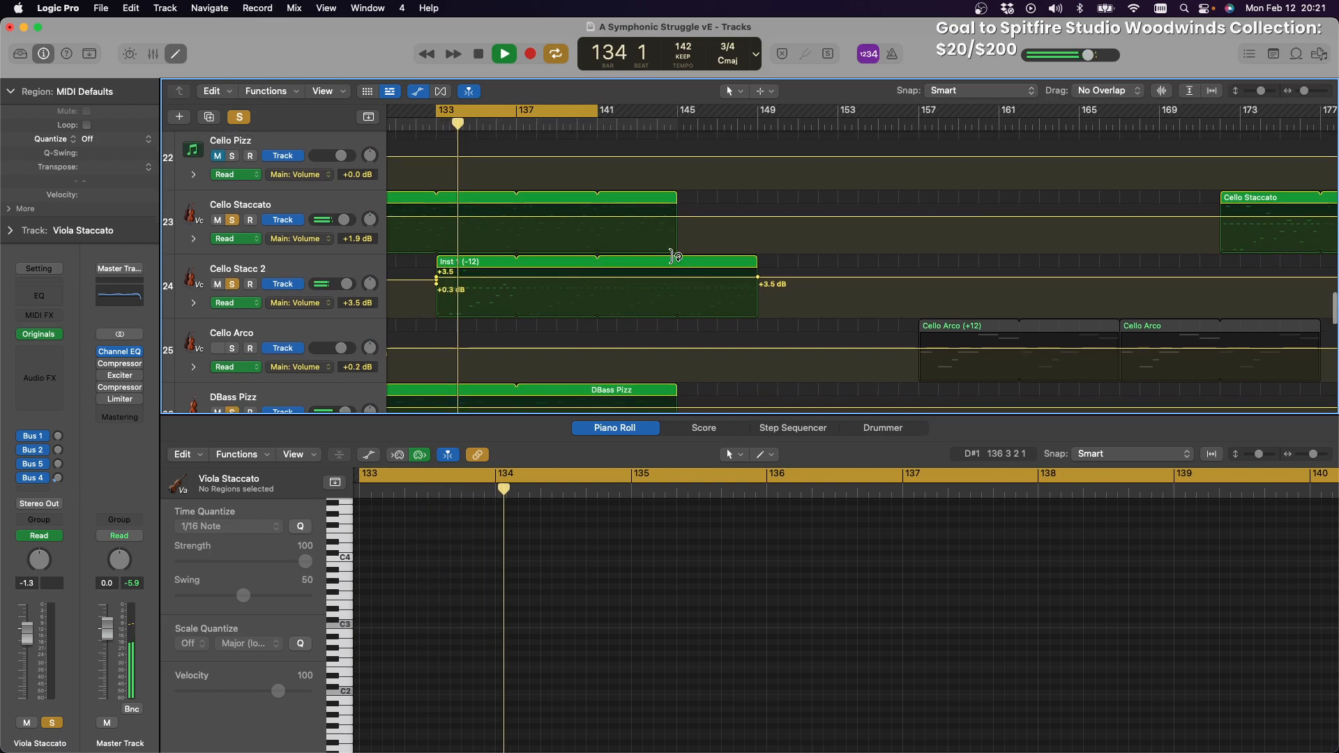
scroll(675, 257, up, 1)
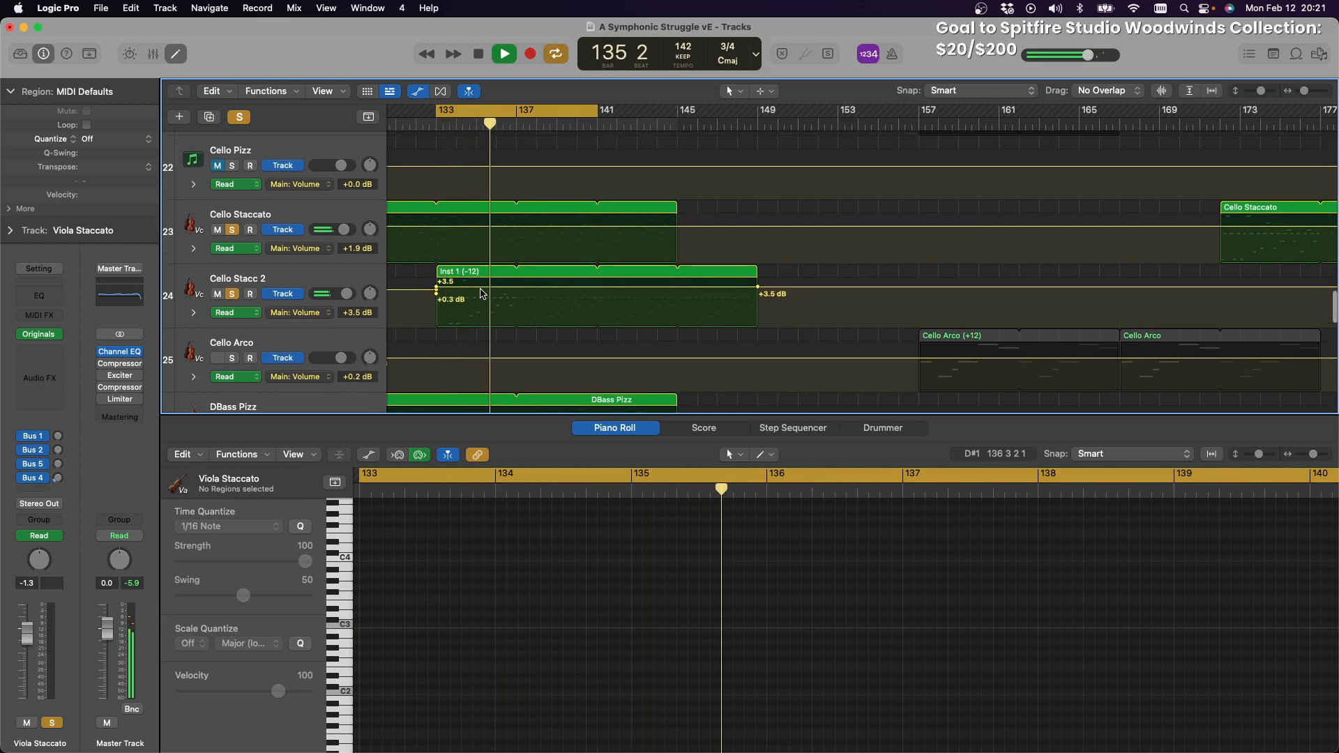
drag(606, 292, 607, 285)
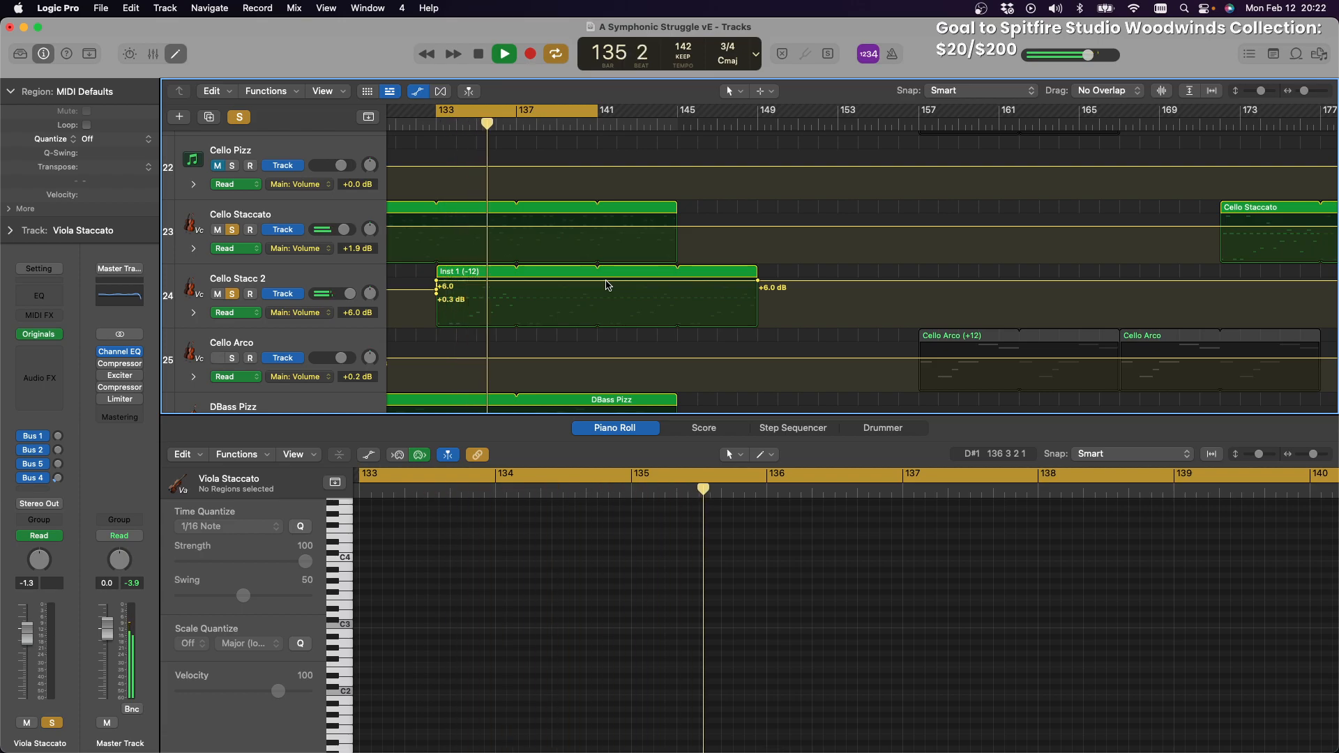
Solo the WW Mid track during playback
scroll(821, 302, up, 10)
scroll(822, 302, up, 10)
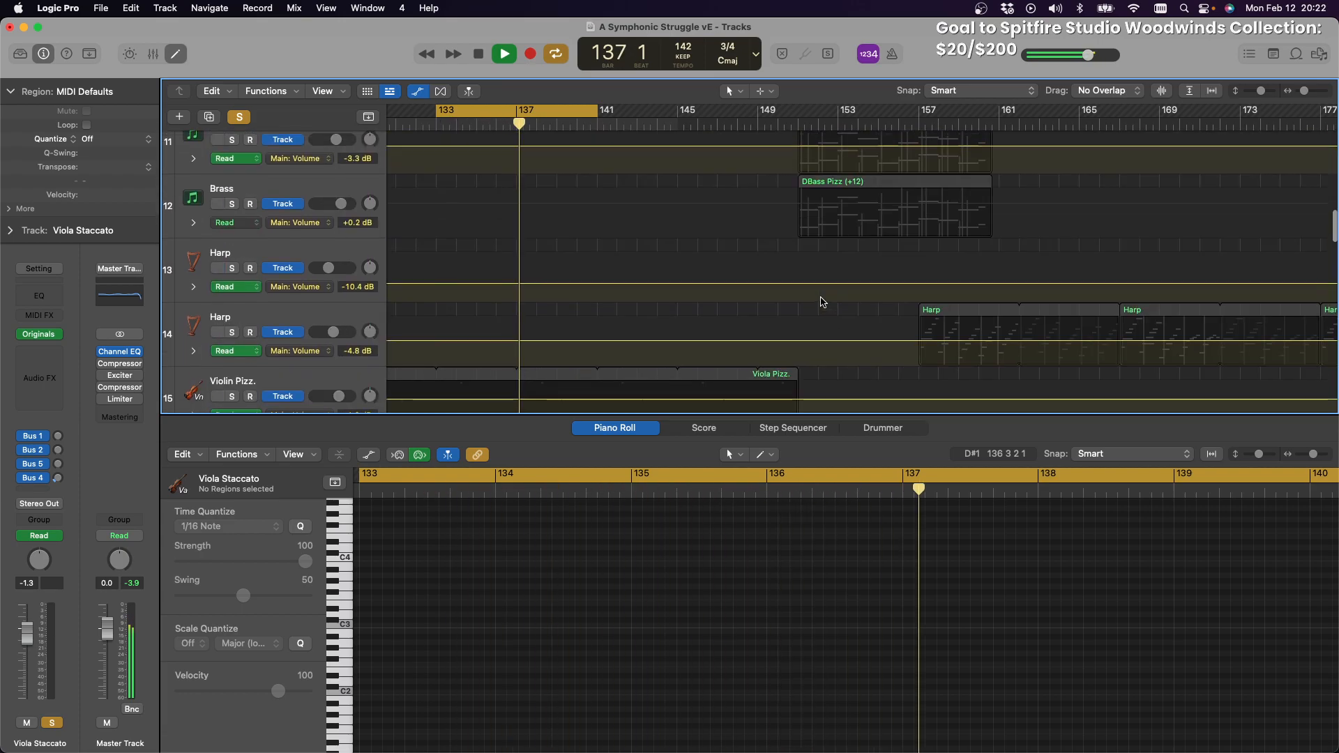
scroll(821, 302, up, 3)
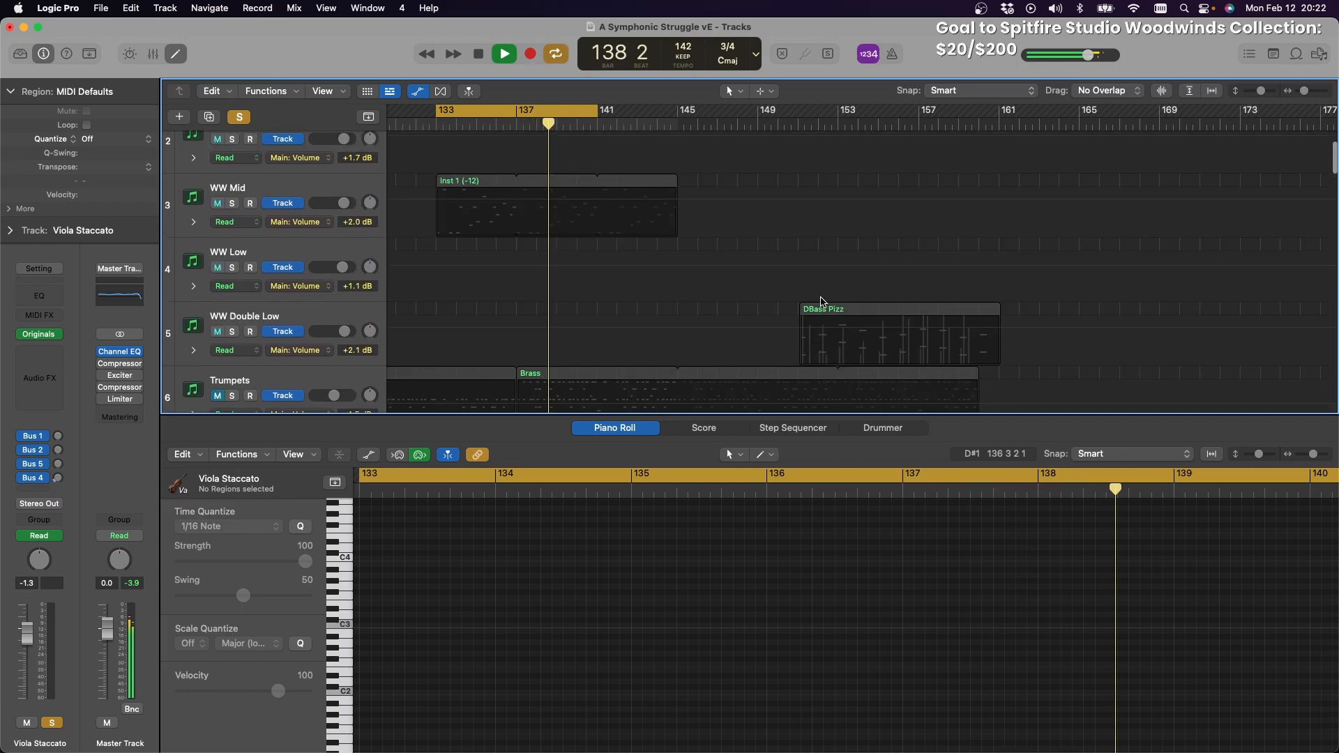
click(233, 261)
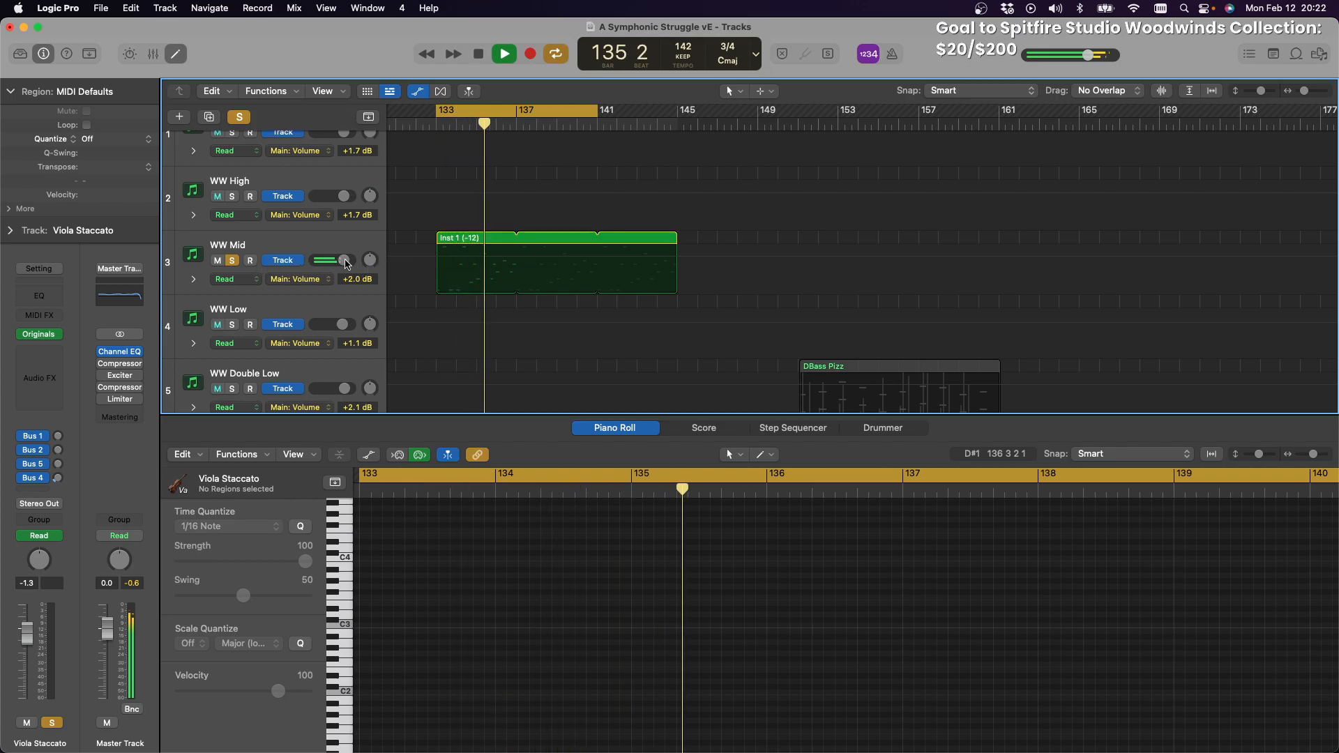
Add +2.0 dB volume automation points at the start and end of the Inst 1 region on WW Mid
click(439, 261)
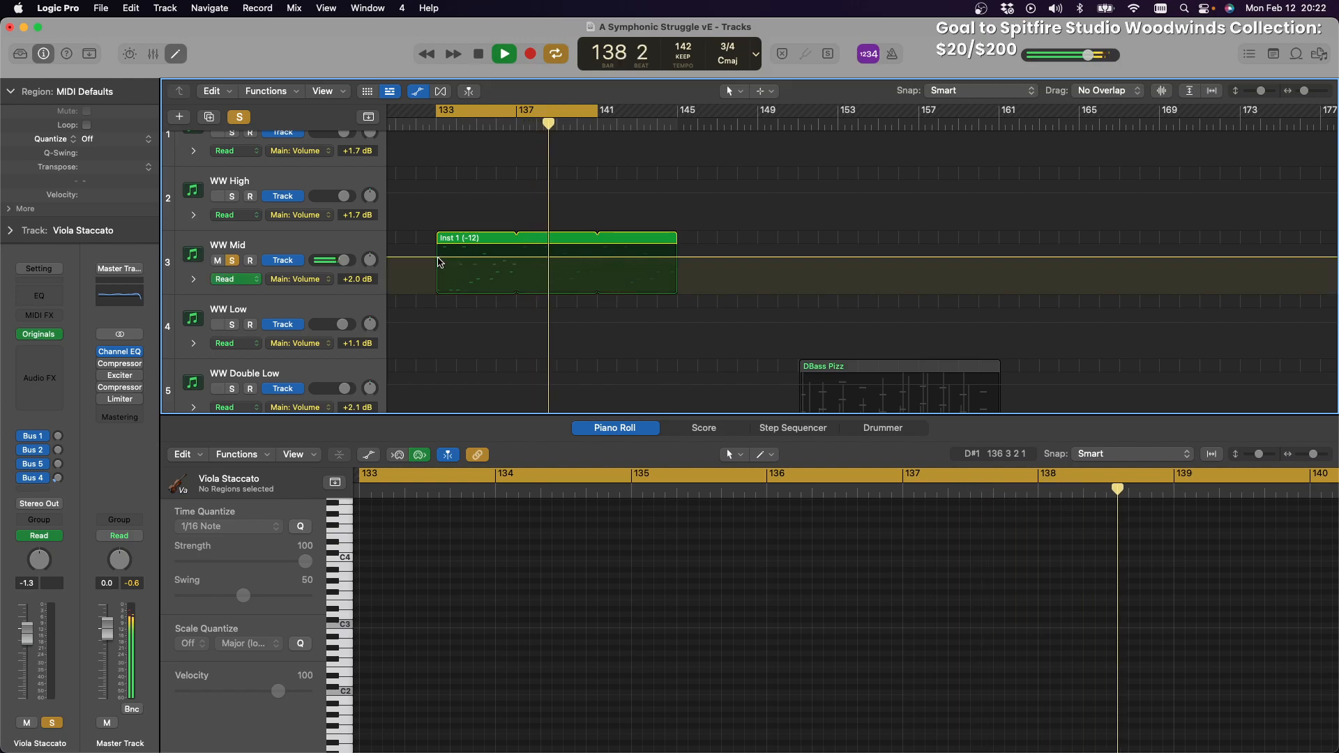
click(678, 257)
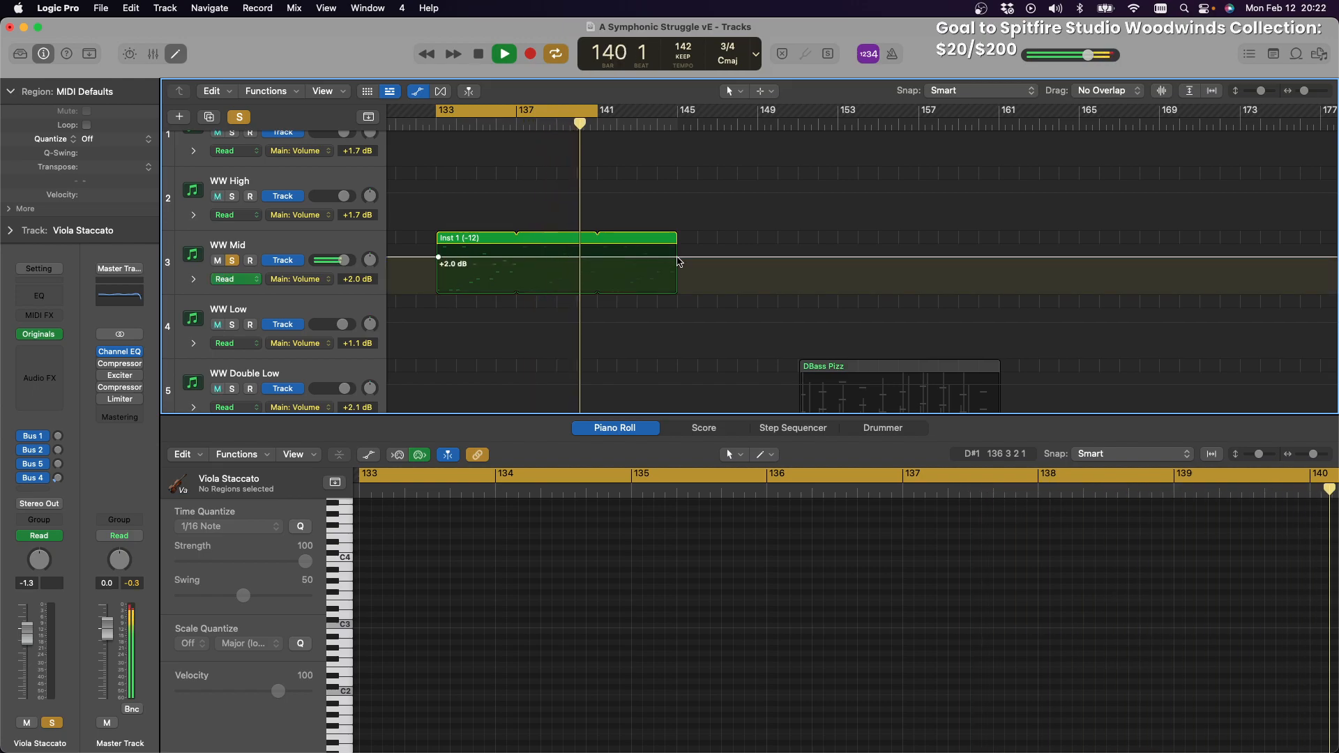
drag(622, 262, 697, 264)
click(679, 259)
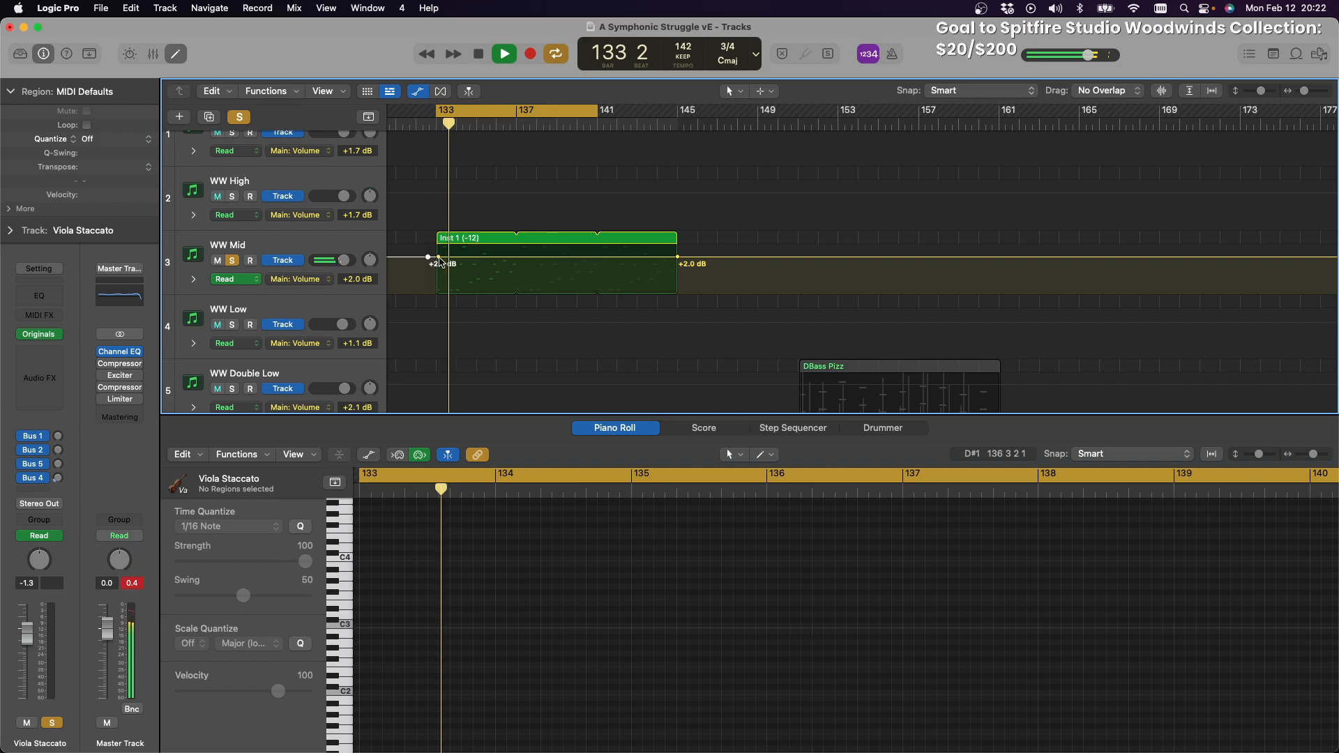
Lower WW Mid's volume automation to -1.4 dB at the start of the Inst 1 region, returning to +2.2 dB at its end
drag(438, 260, 444, 266)
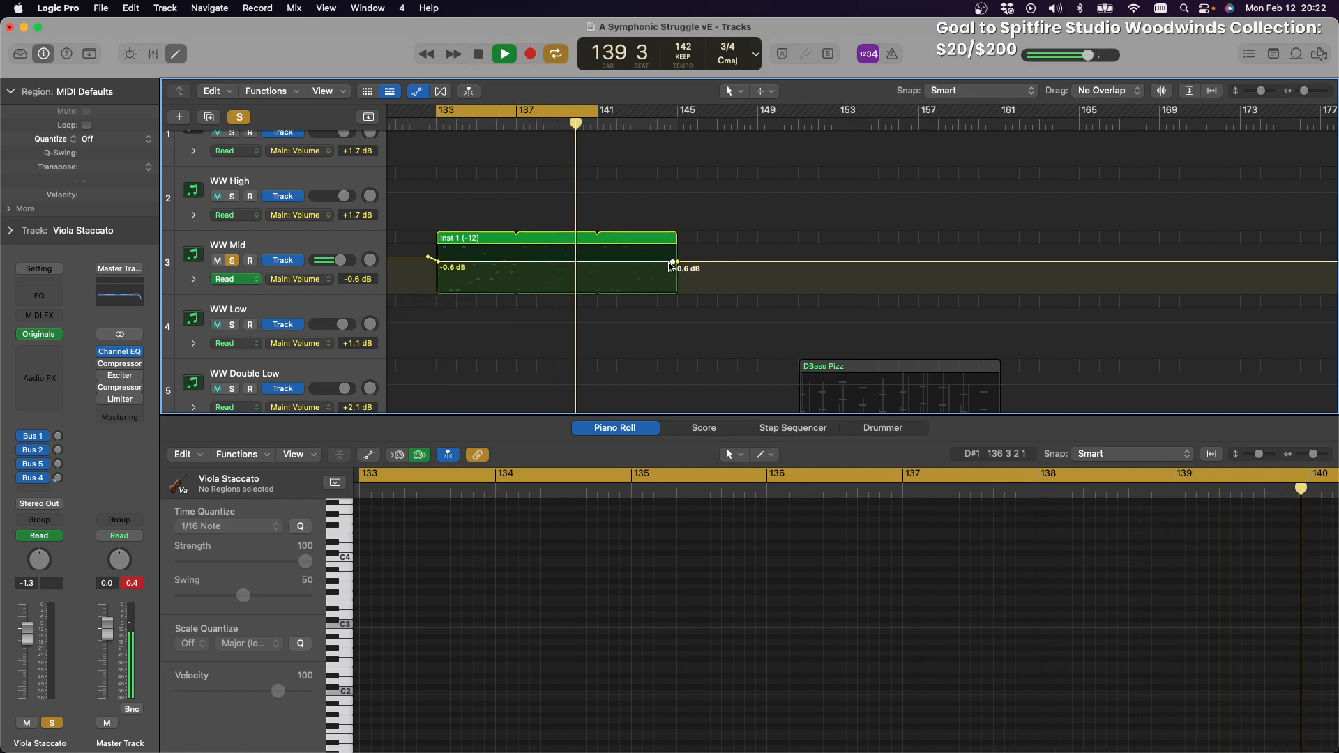
mouse_move(674, 264)
mouse_down()
mouse_move(690, 263)
mouse_move(678, 256)
mouse_up()
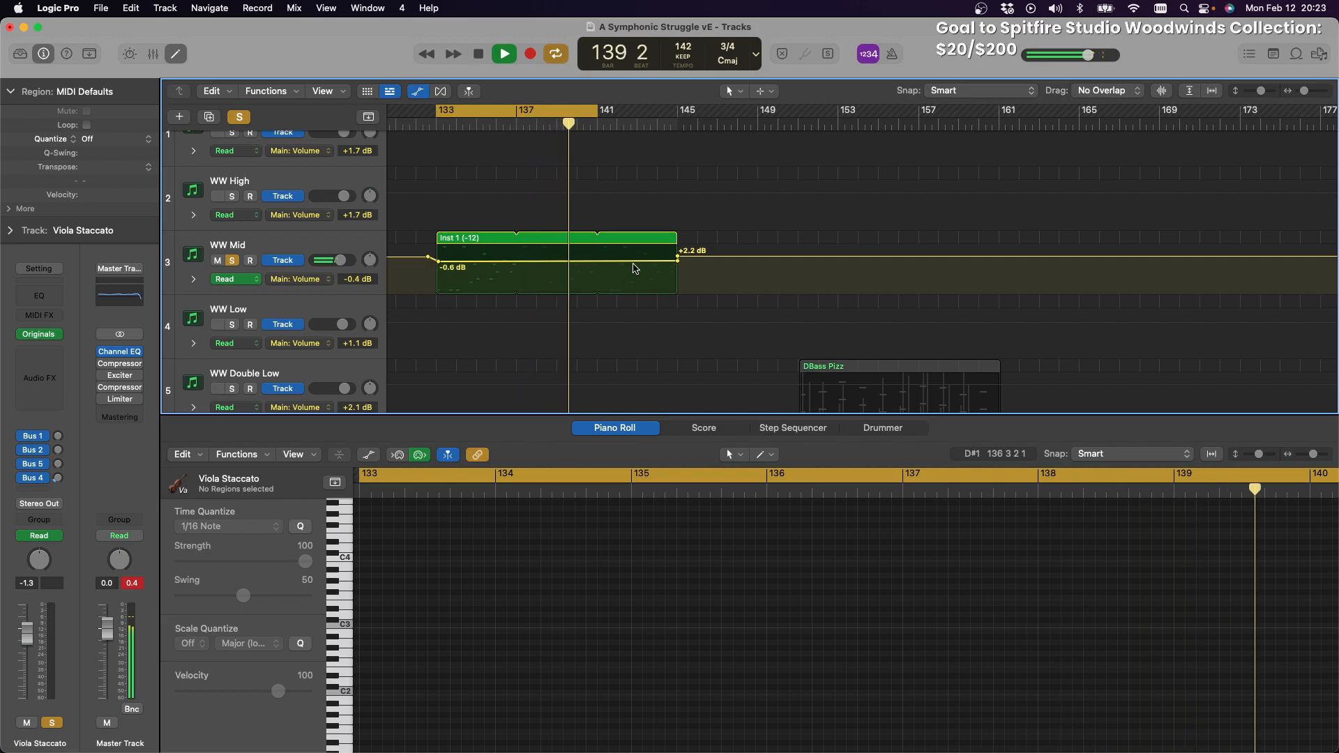
drag(579, 268, 577, 269)
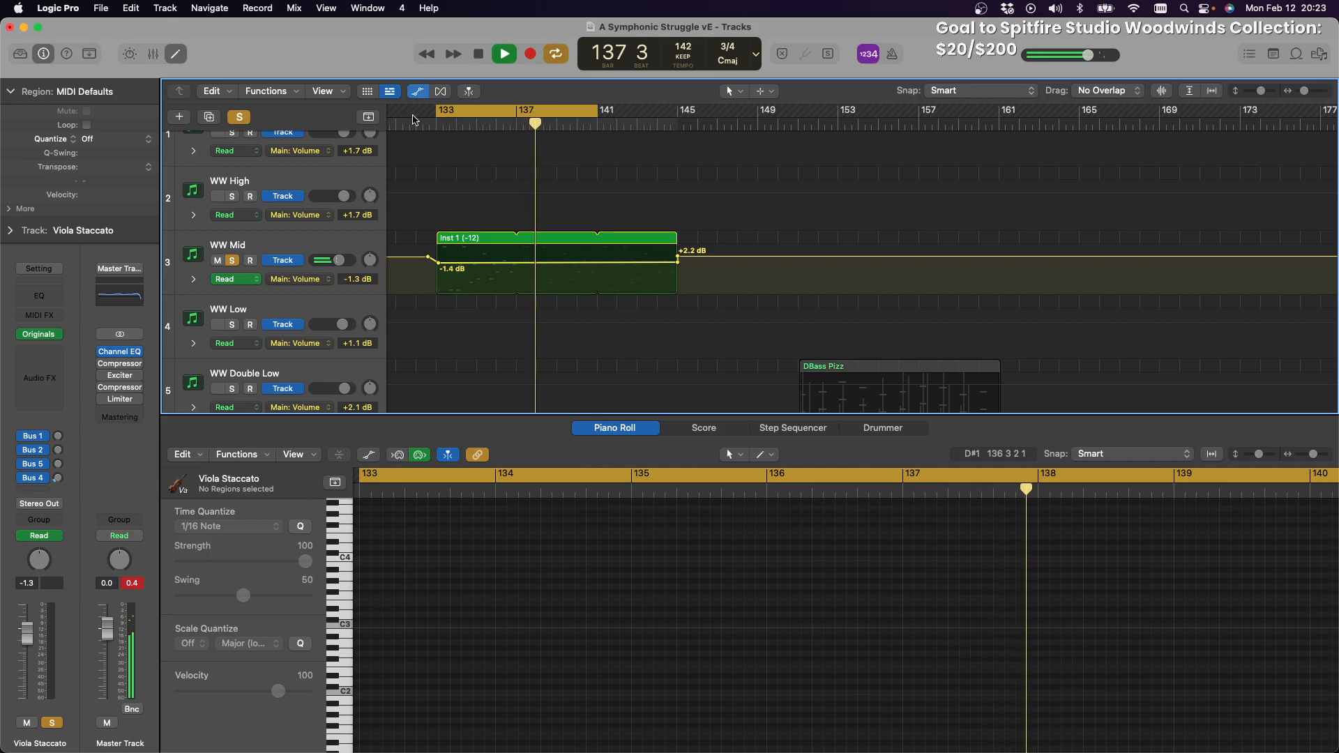
Hide the track automation and solo the Violin Pizz. track during playback
click(416, 91)
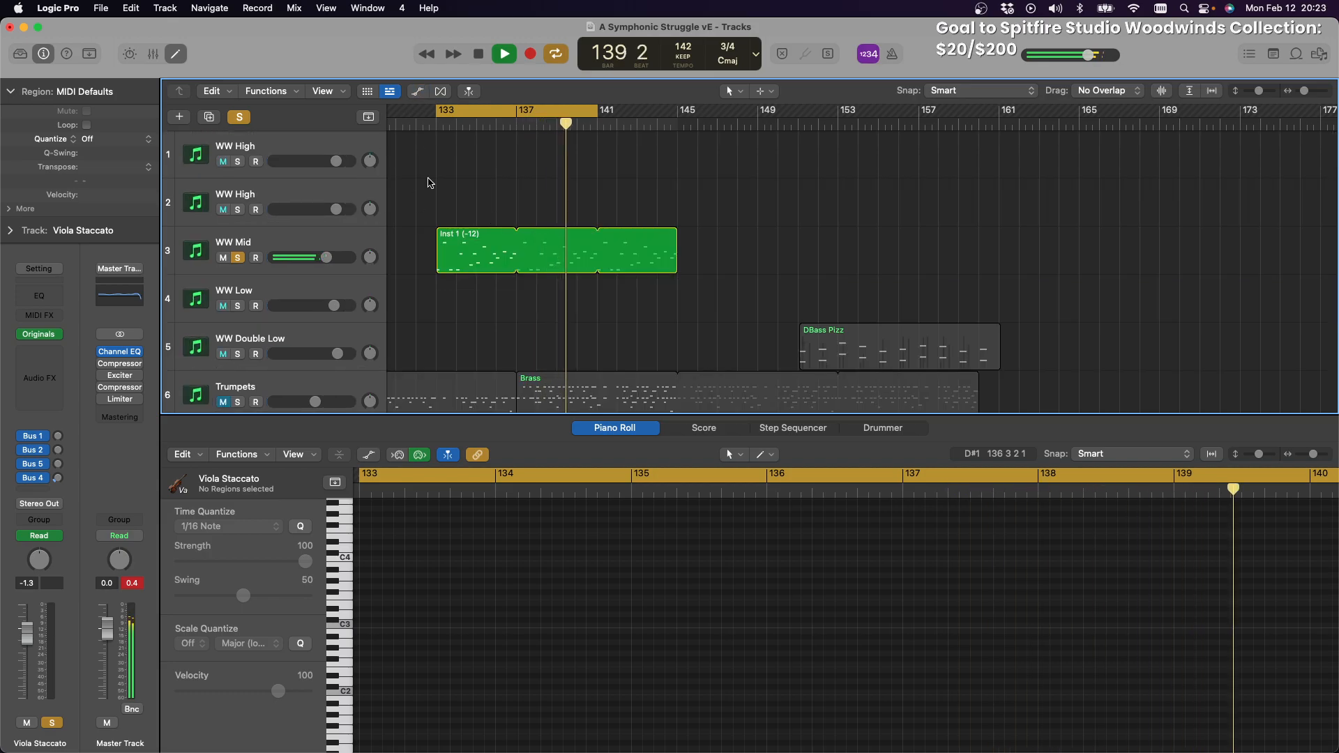
scroll(390, 265, down, 3)
scroll(315, 305, down, 10)
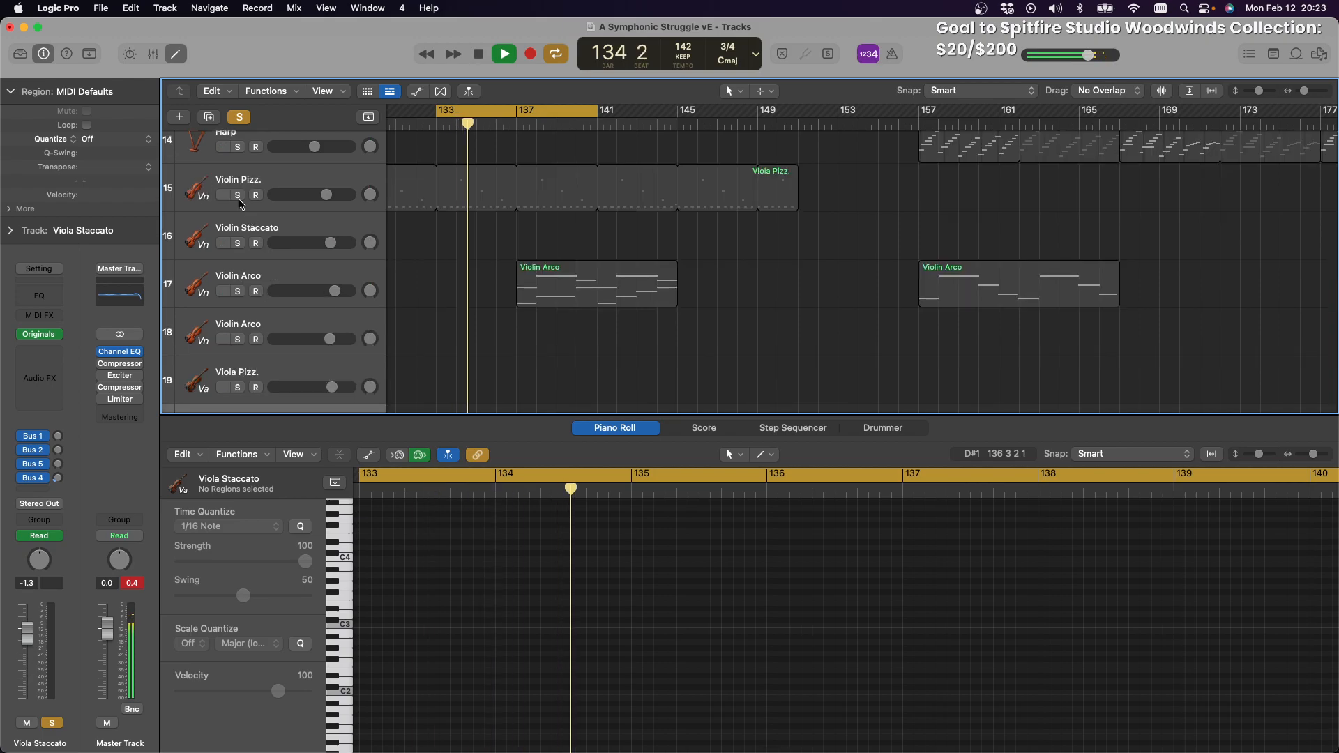
click(238, 195)
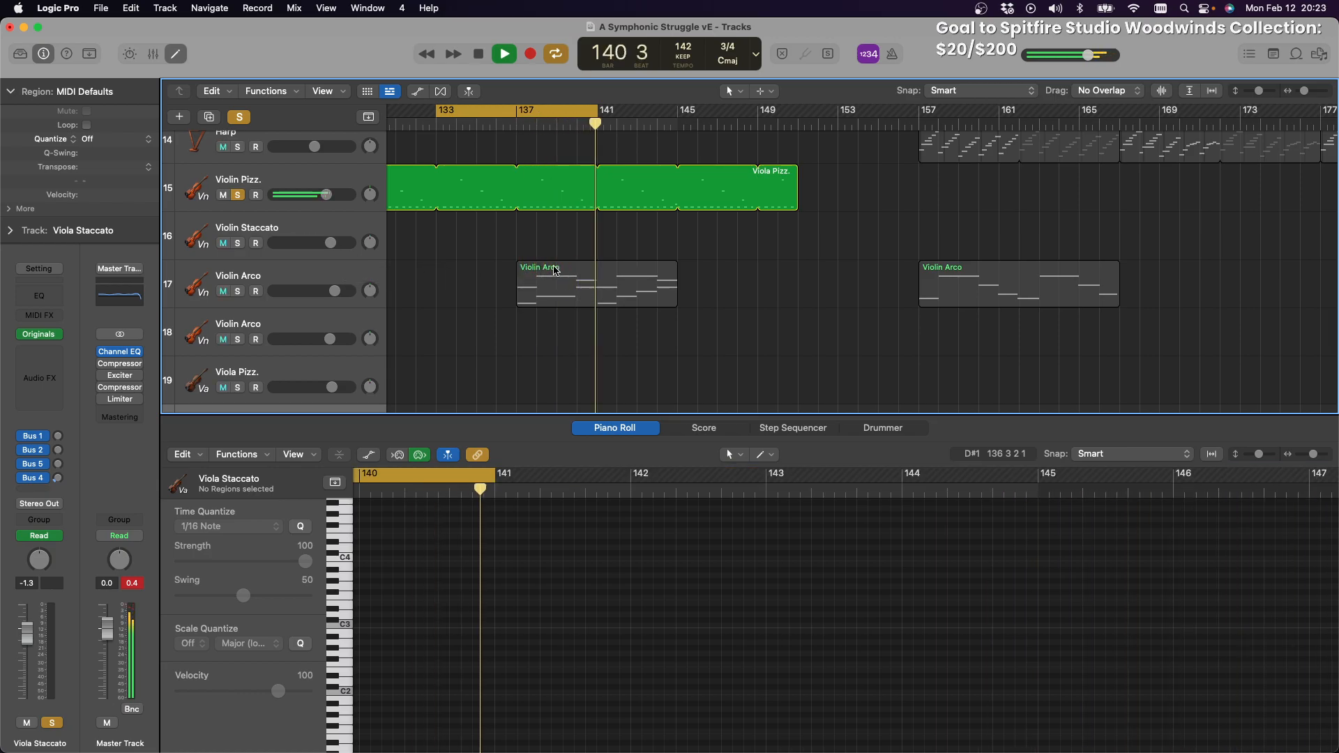
Move the Violin Arco region from bar 137 to bar 147 and check the other string tracks during playback
drag(556, 270, 753, 274)
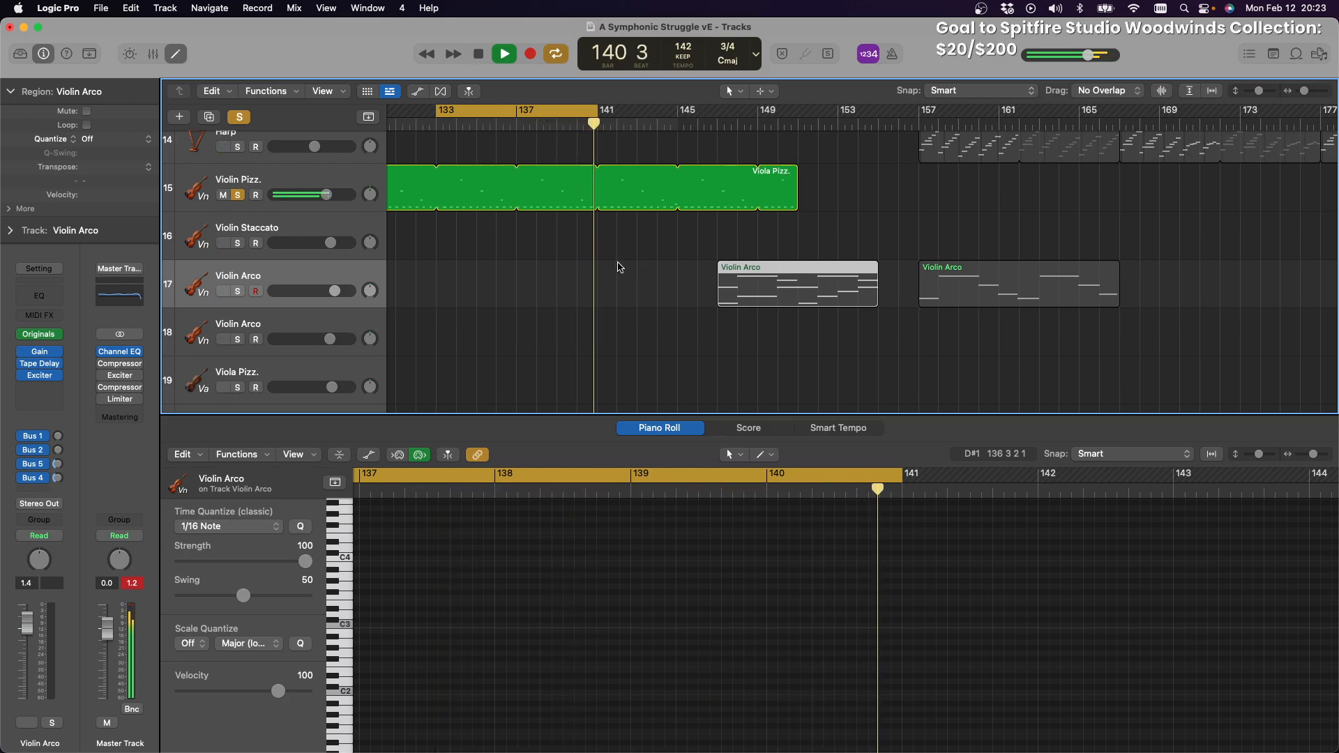
scroll(597, 283, down, 8)
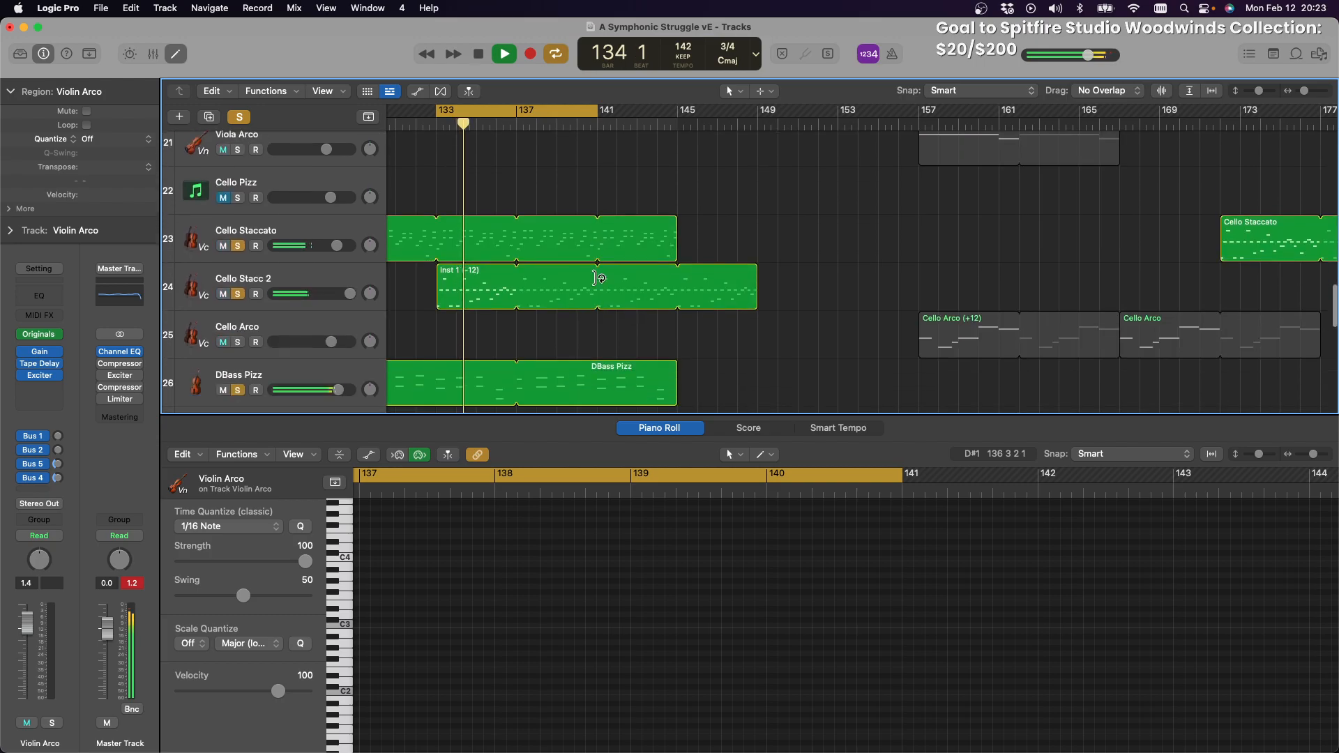
scroll(594, 282, down, 2)
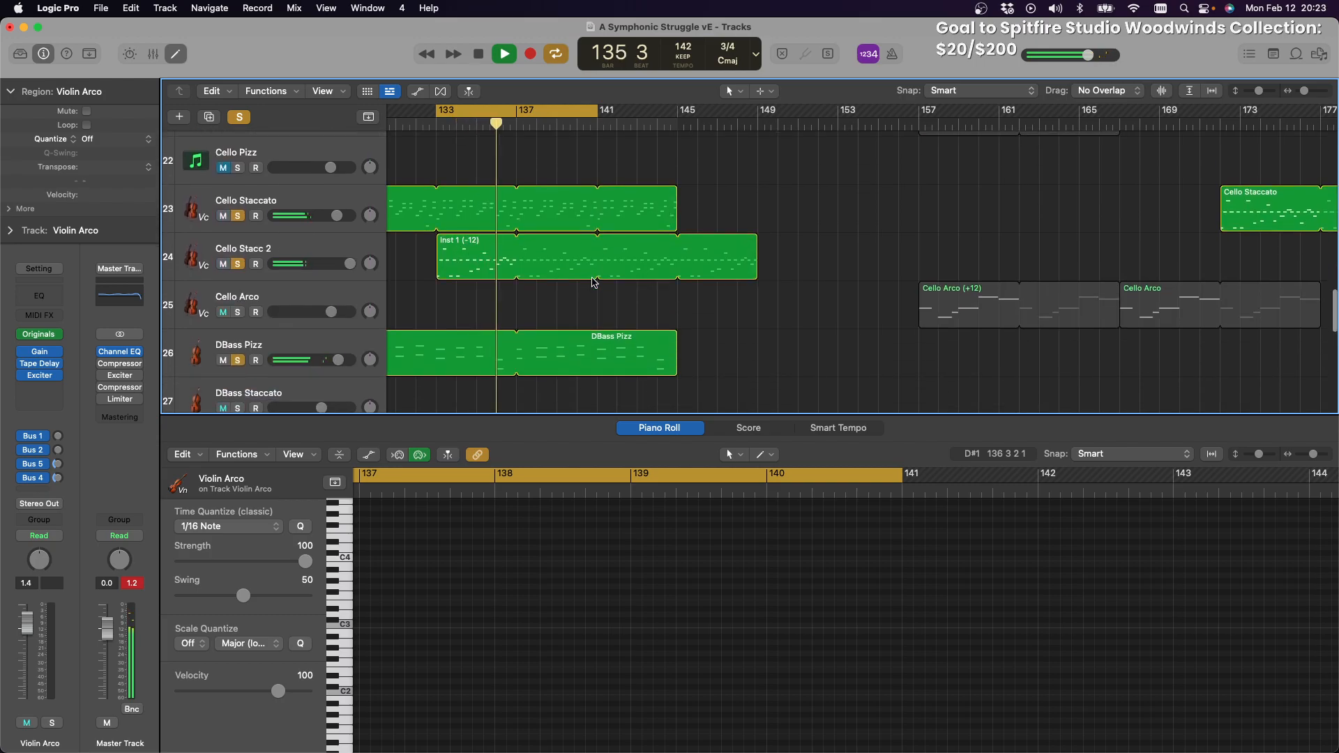
scroll(594, 283, up, 1)
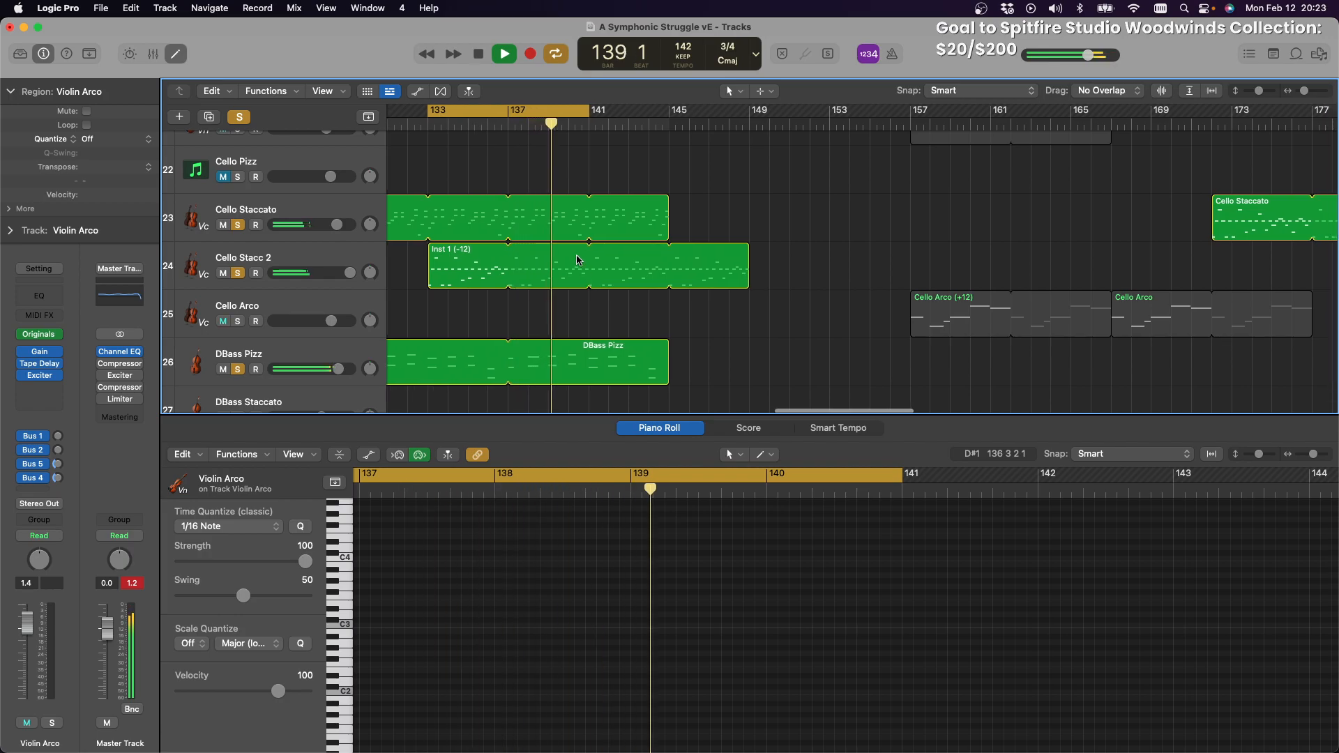
scroll(572, 261, down, 5)
scroll(572, 261, down, 4)
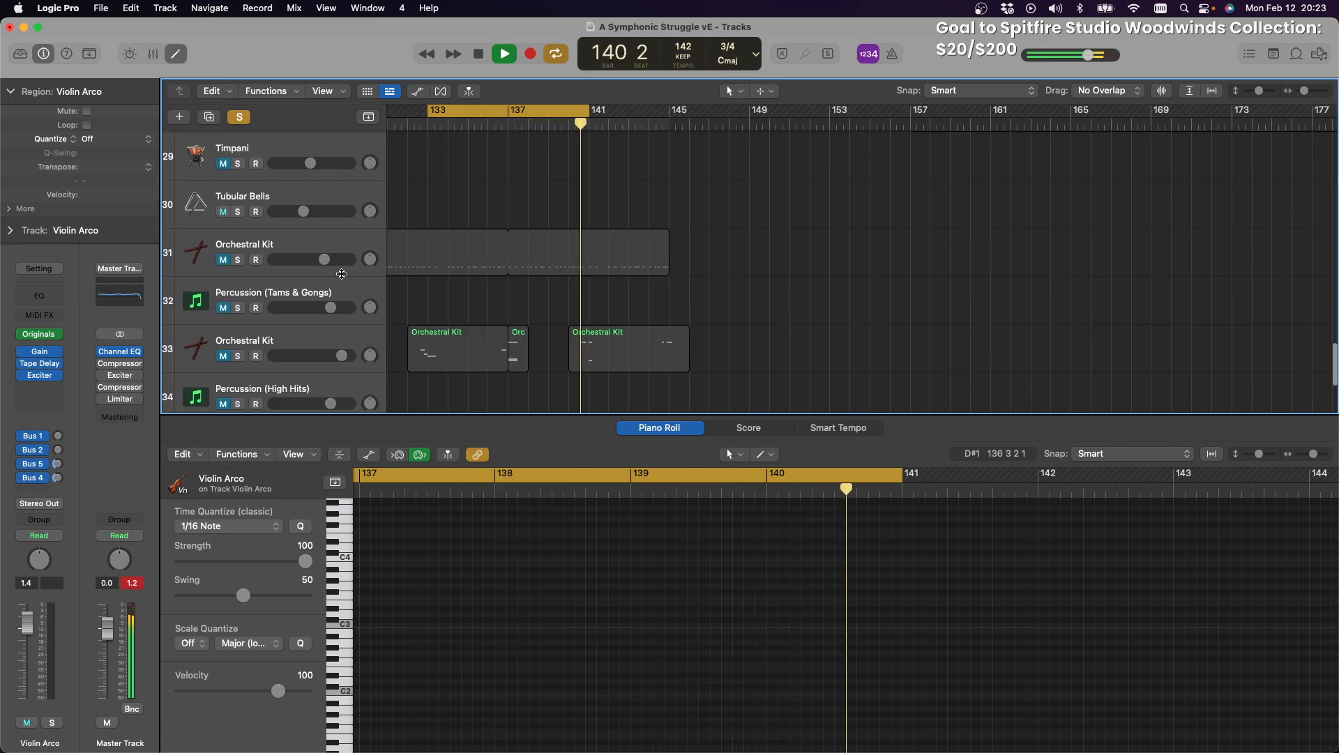
scroll(528, 279, up, 5)
scroll(530, 277, up, 7)
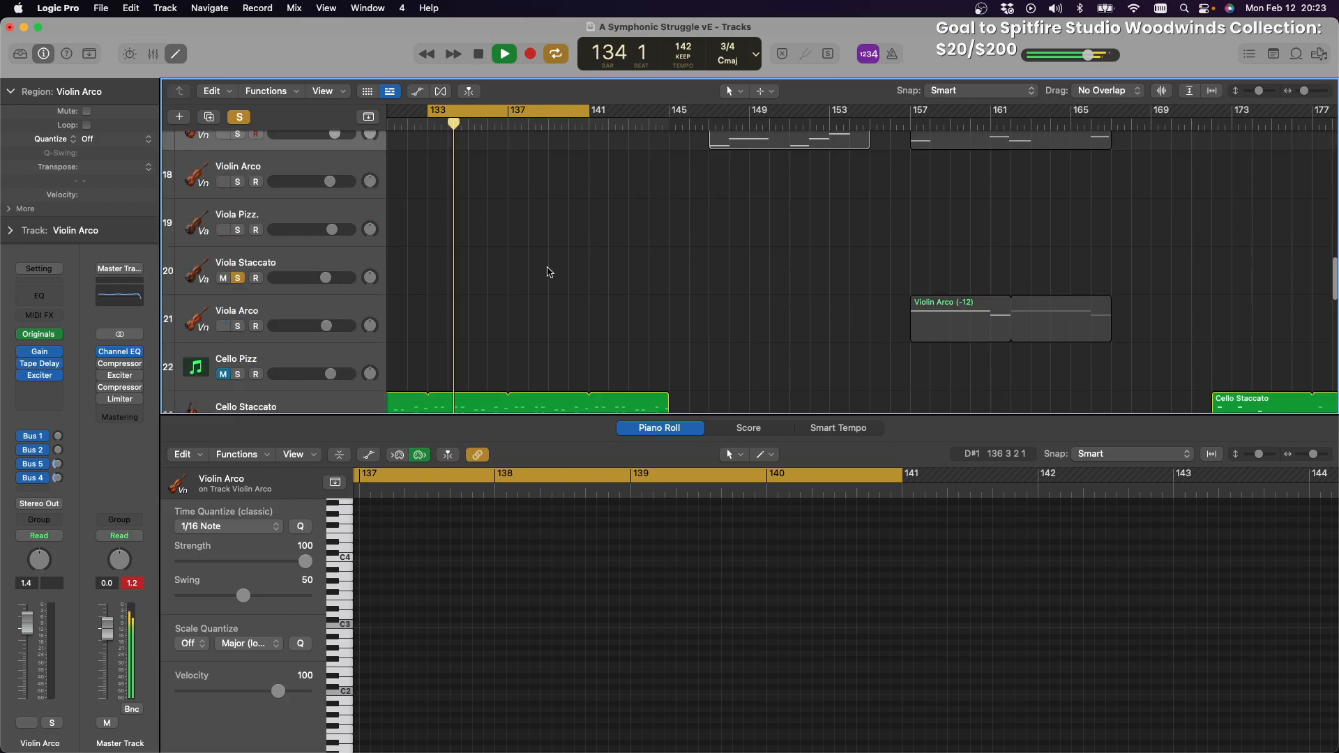
Stop playback and extend the cycle range back so that it starts at bar 105
click(479, 55)
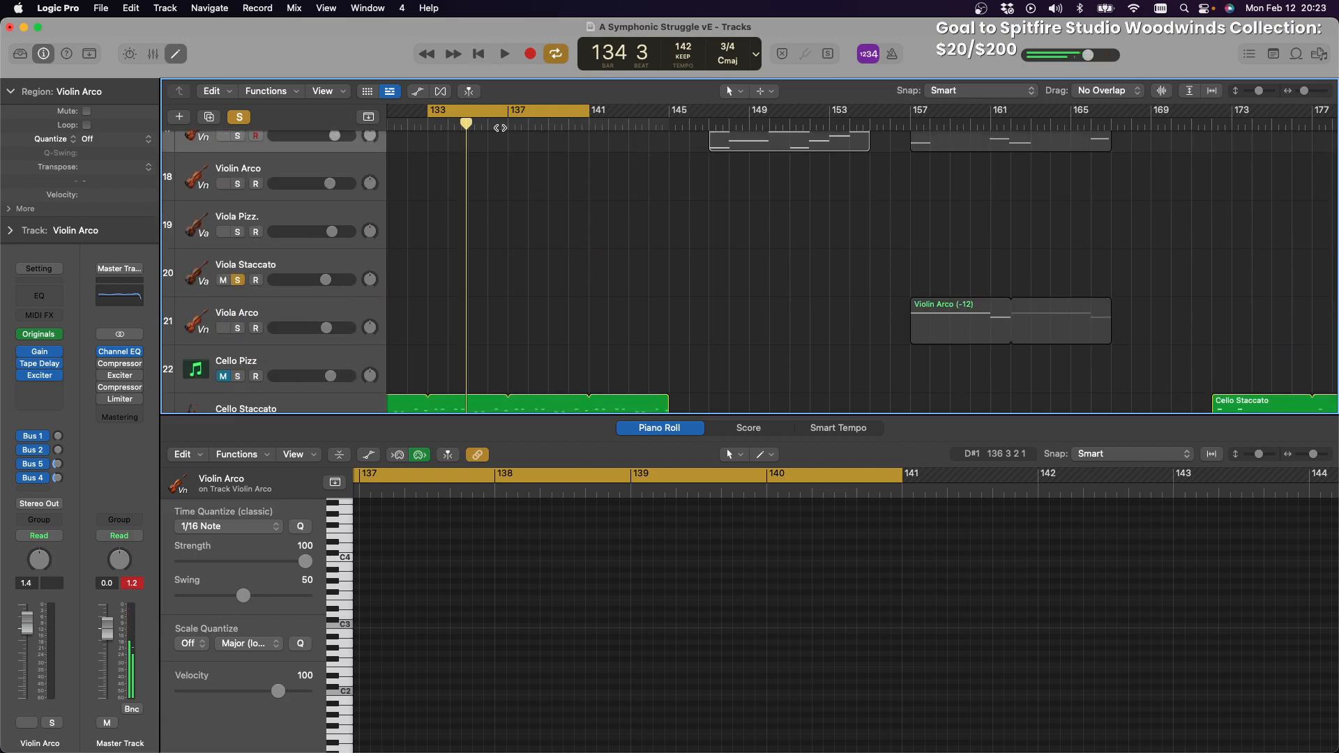
scroll(598, 199, left, 5)
scroll(632, 202, down, 4)
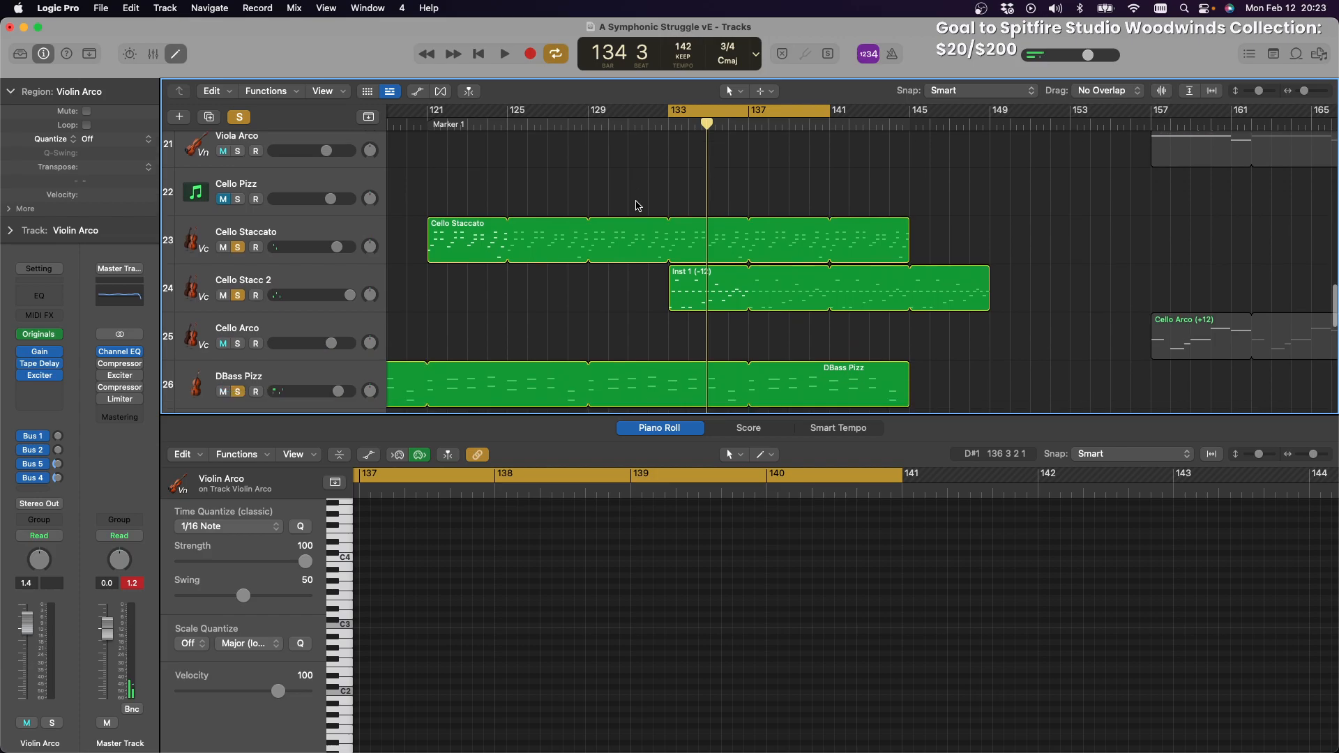
drag(682, 105, 436, 106)
scroll(657, 236, left, 4)
scroll(661, 234, left, 2)
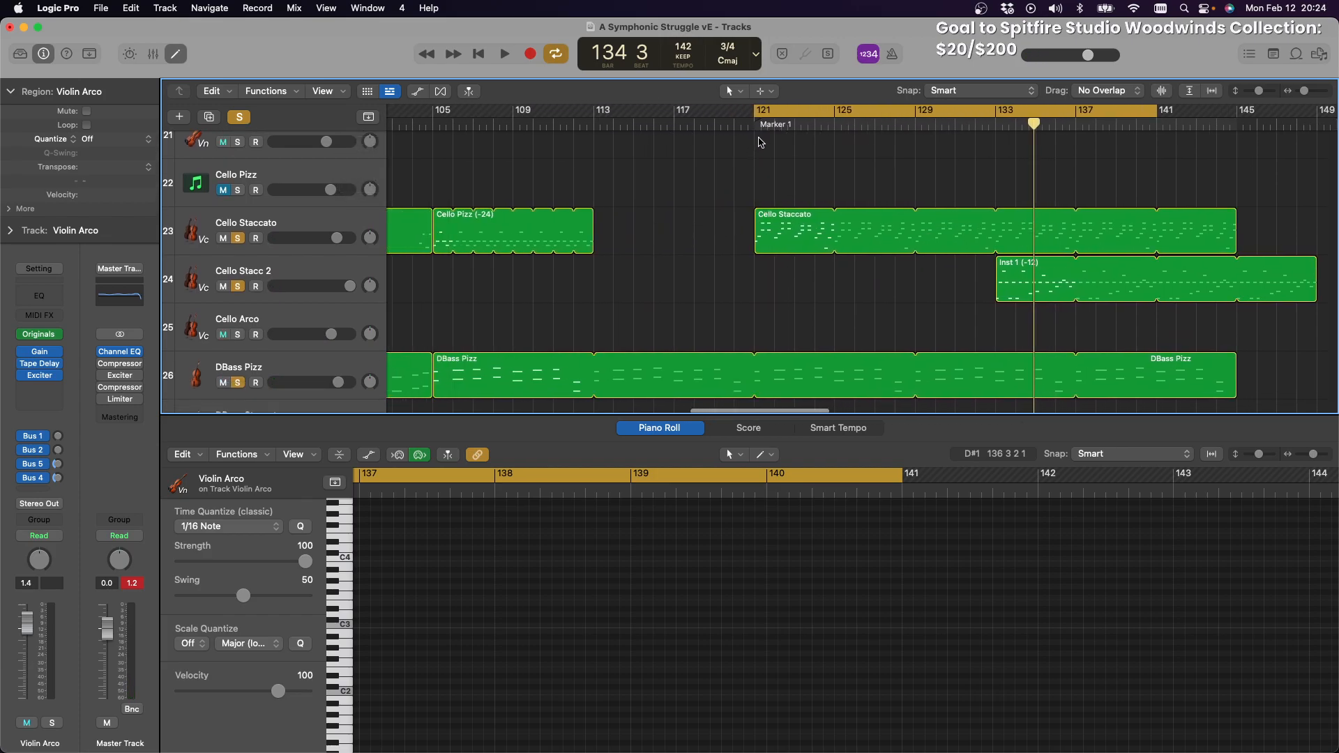
drag(758, 109, 434, 109)
scroll(687, 226, left, 6)
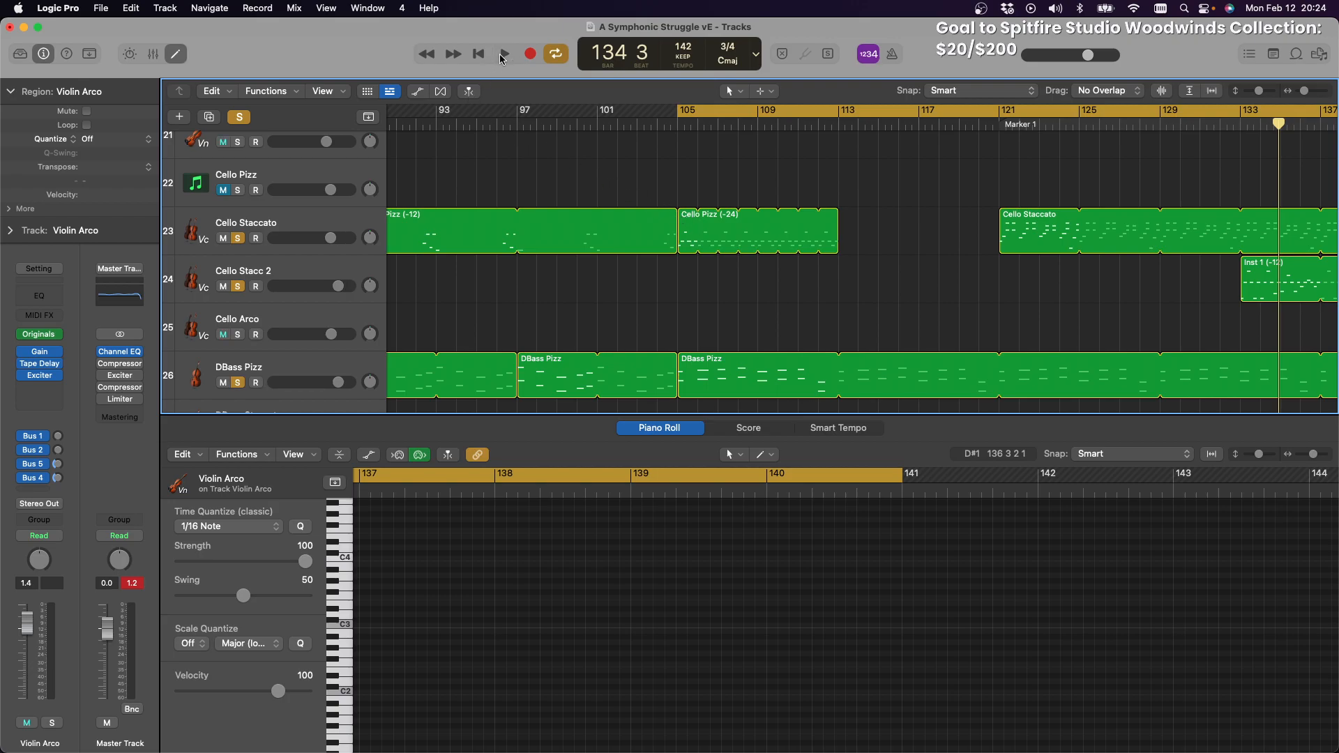
Play the cycle from bar 105 with all solos off and examine the woodwind, brass and string tracks
click(504, 54)
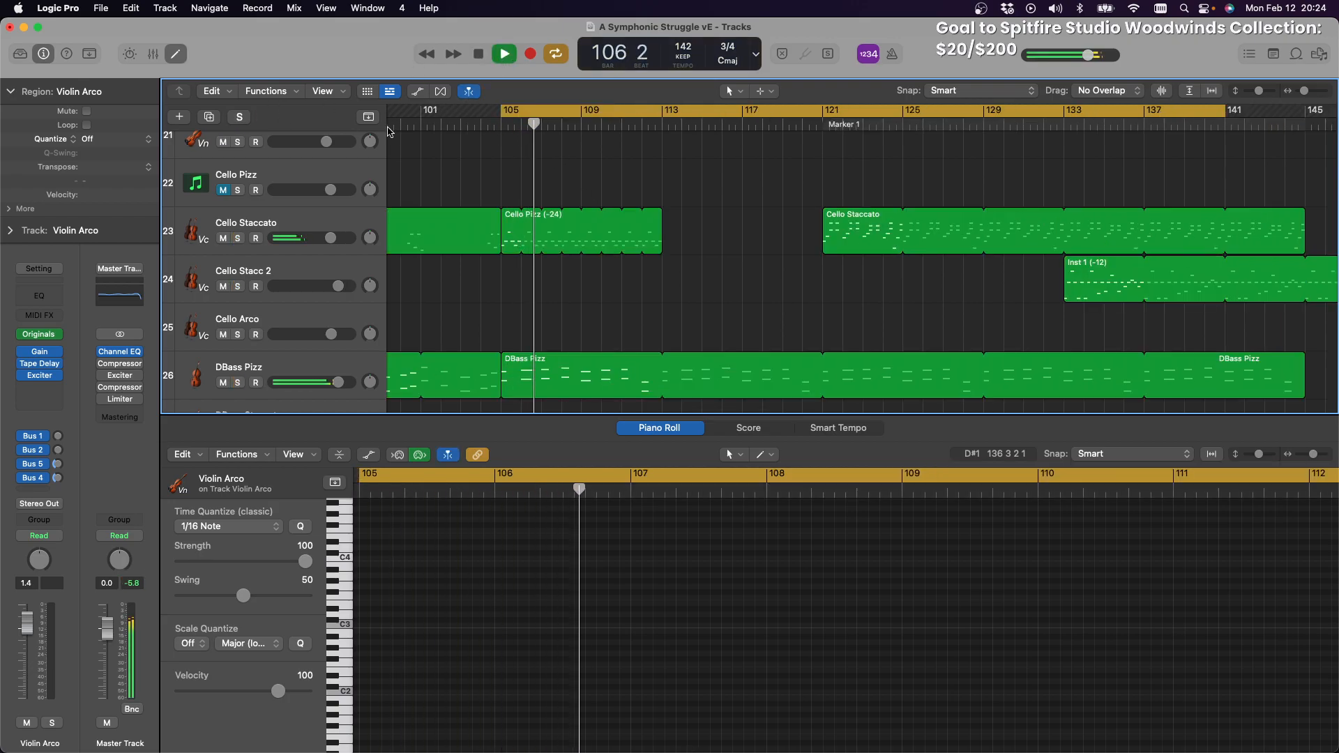
scroll(286, 198, up, 10)
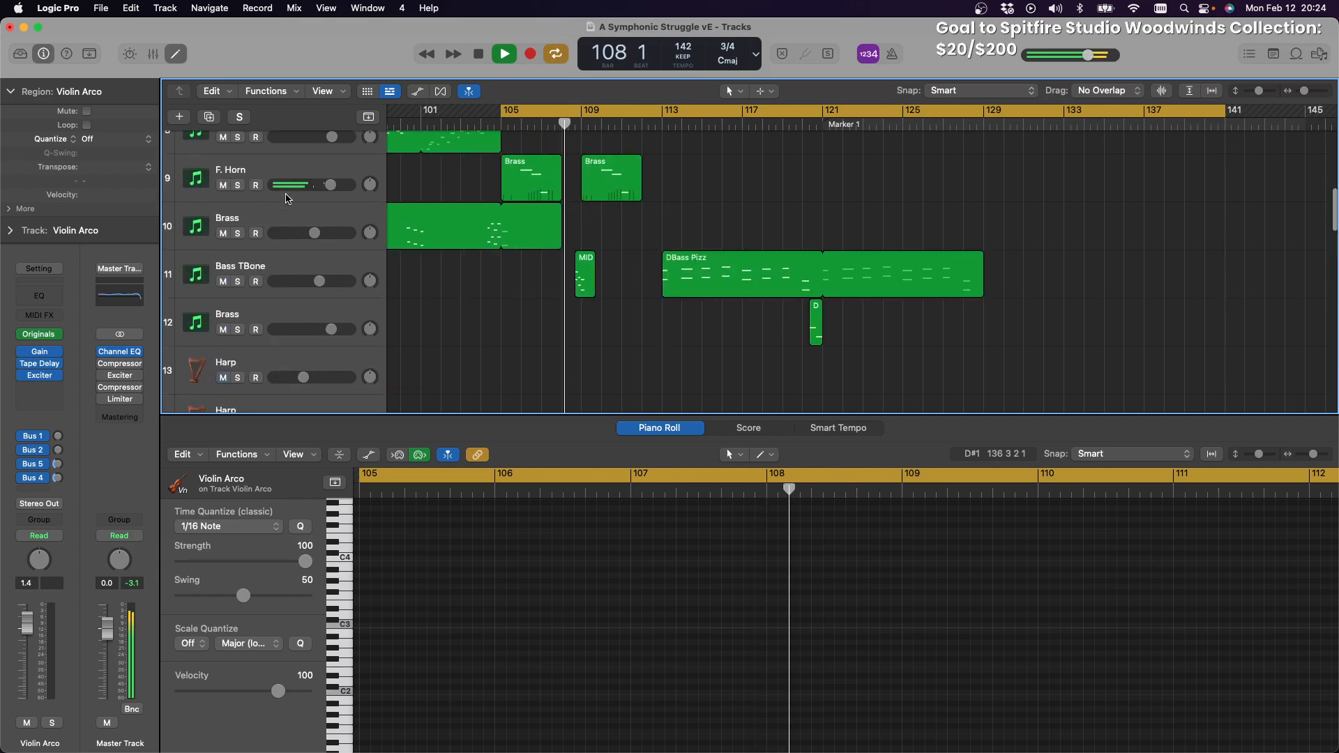
scroll(279, 201, up, 6)
scroll(355, 220, down, 3)
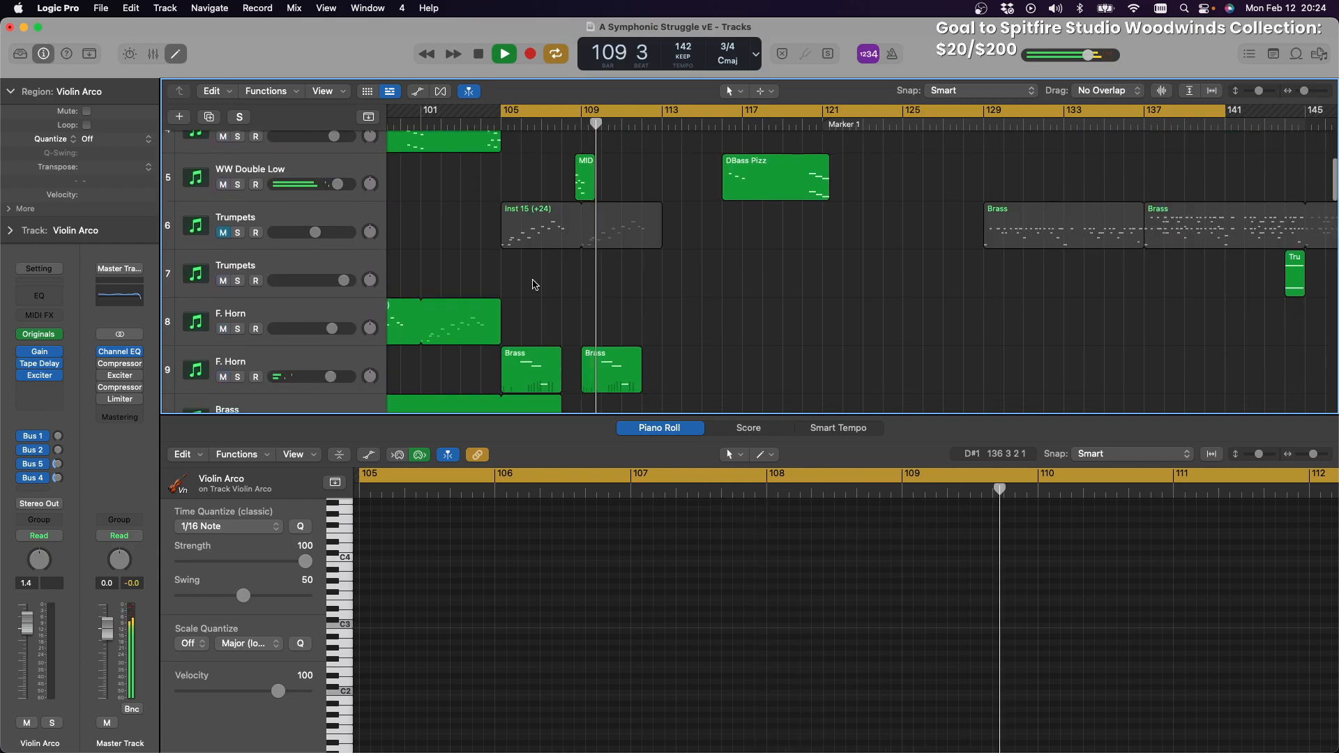
scroll(667, 290, down, 8)
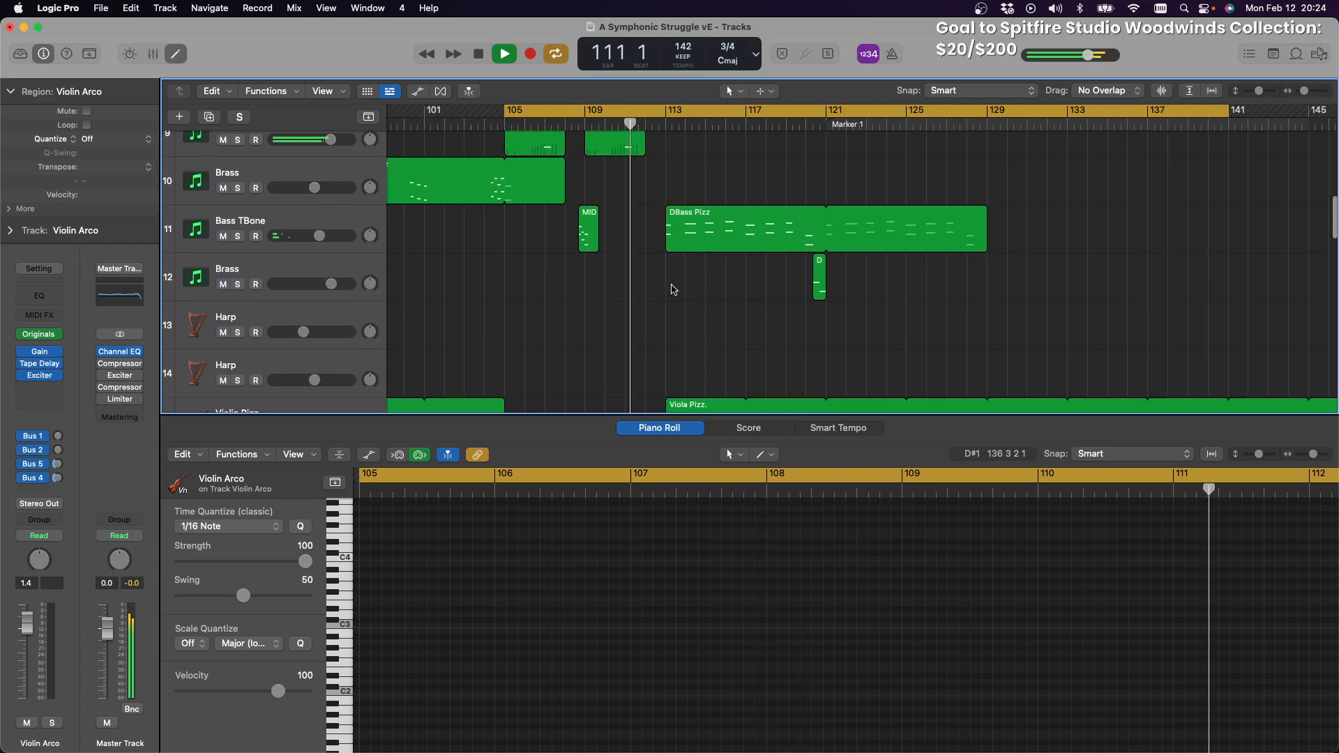
scroll(671, 290, down, 1)
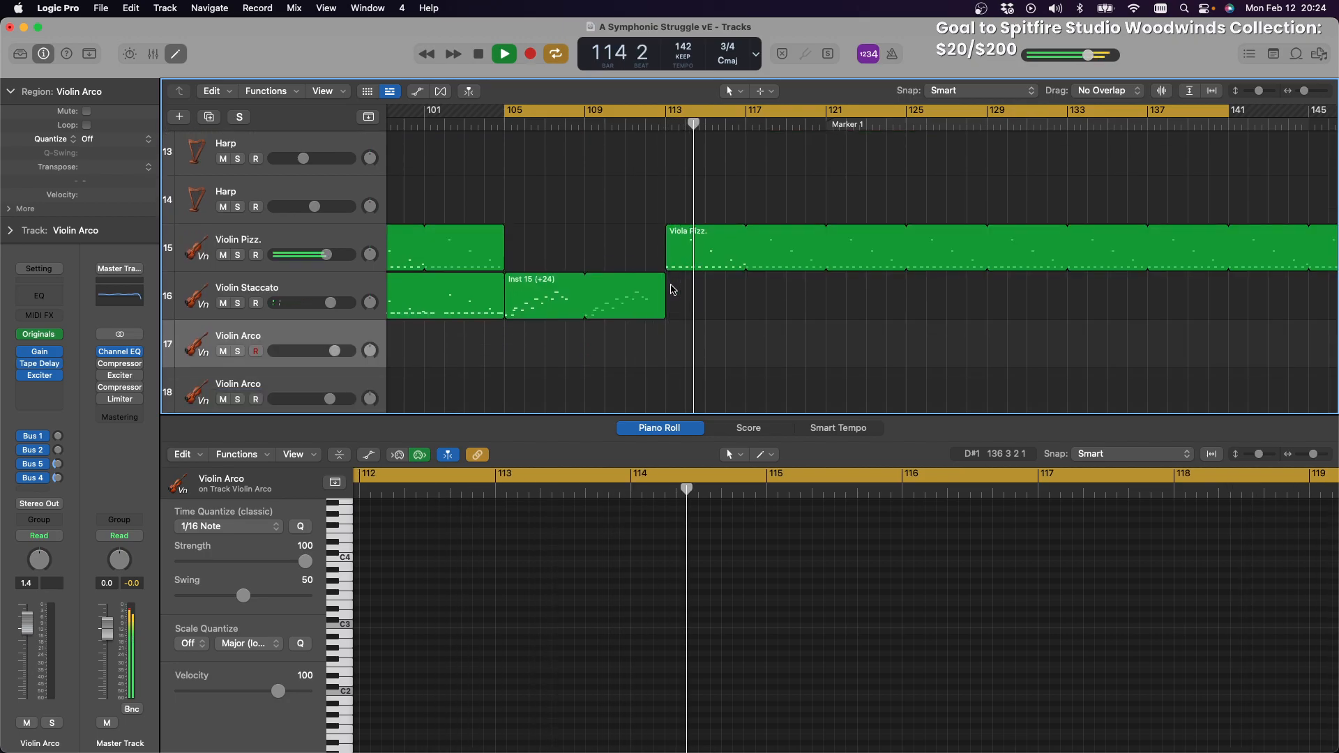
scroll(674, 289, up, 7)
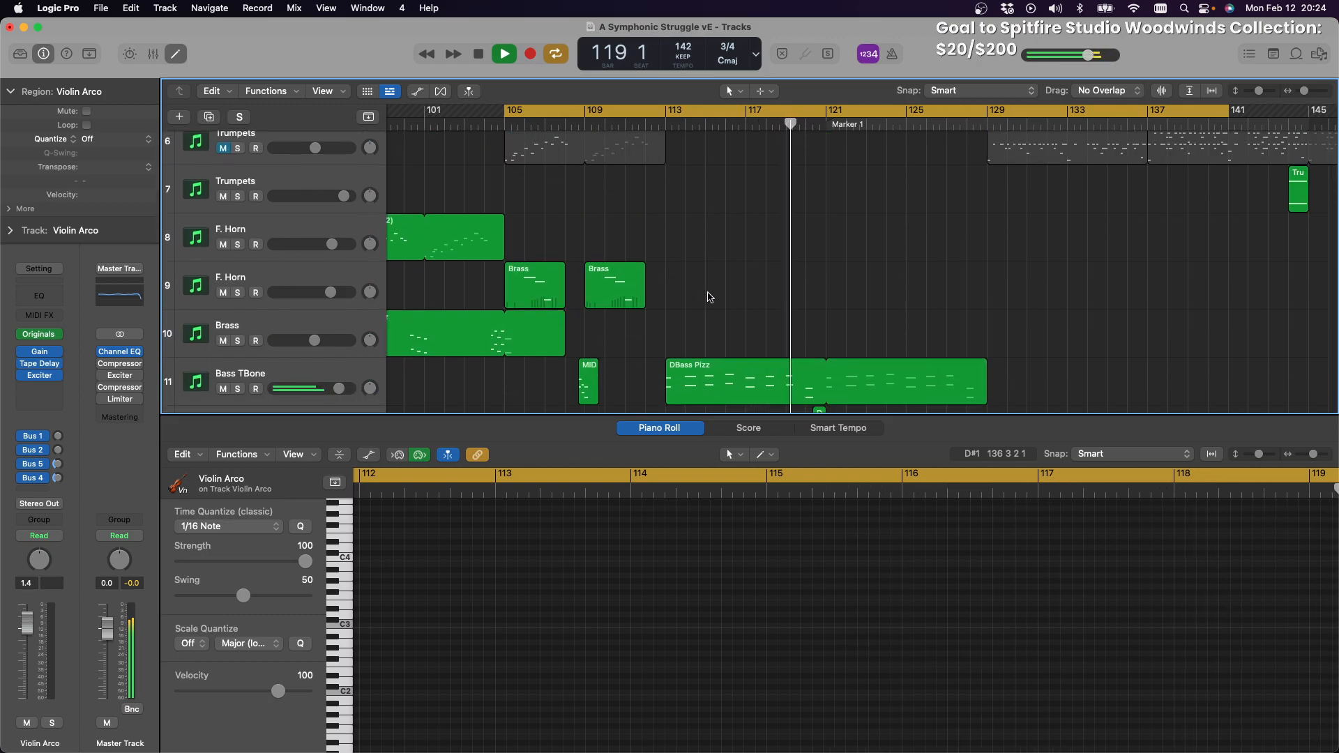
scroll(704, 305, down, 2)
scroll(709, 307, down, 2)
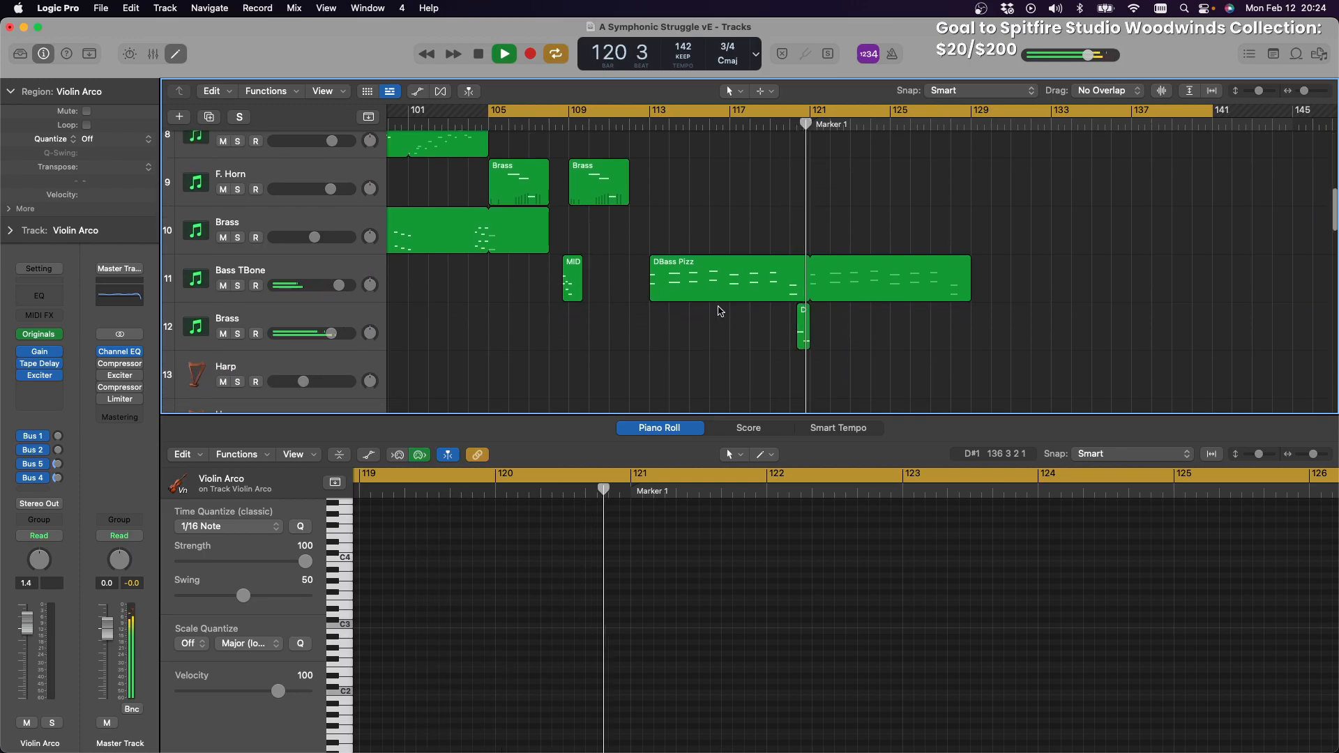
Move the looped DBass Pizz region on Bass TBone to bar 121, shifting the short Brass region below it by the same eight bars
drag(771, 237, 839, 358)
click(689, 262)
drag(690, 263, 850, 275)
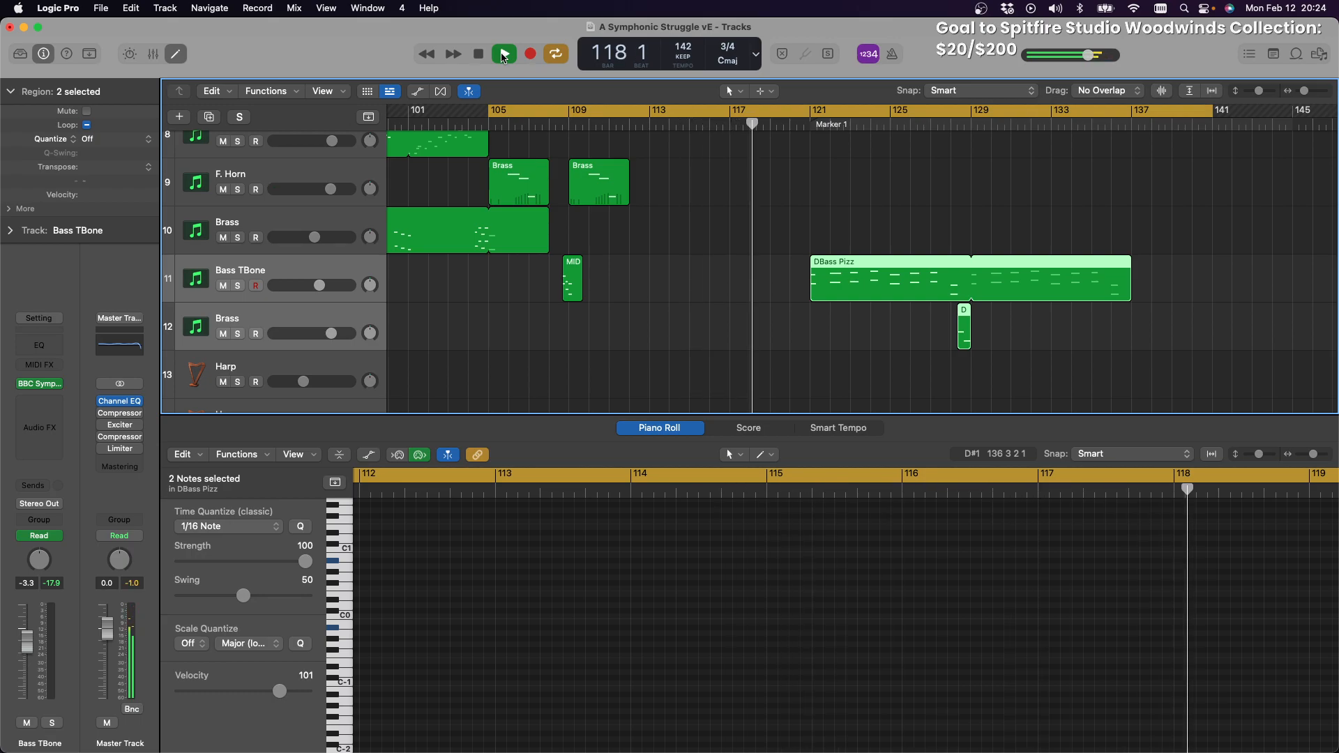
Move the DBass Pizz region on WW Double Low forward eight bars, from bar 116 to bar 124
scroll(844, 222, up, 4)
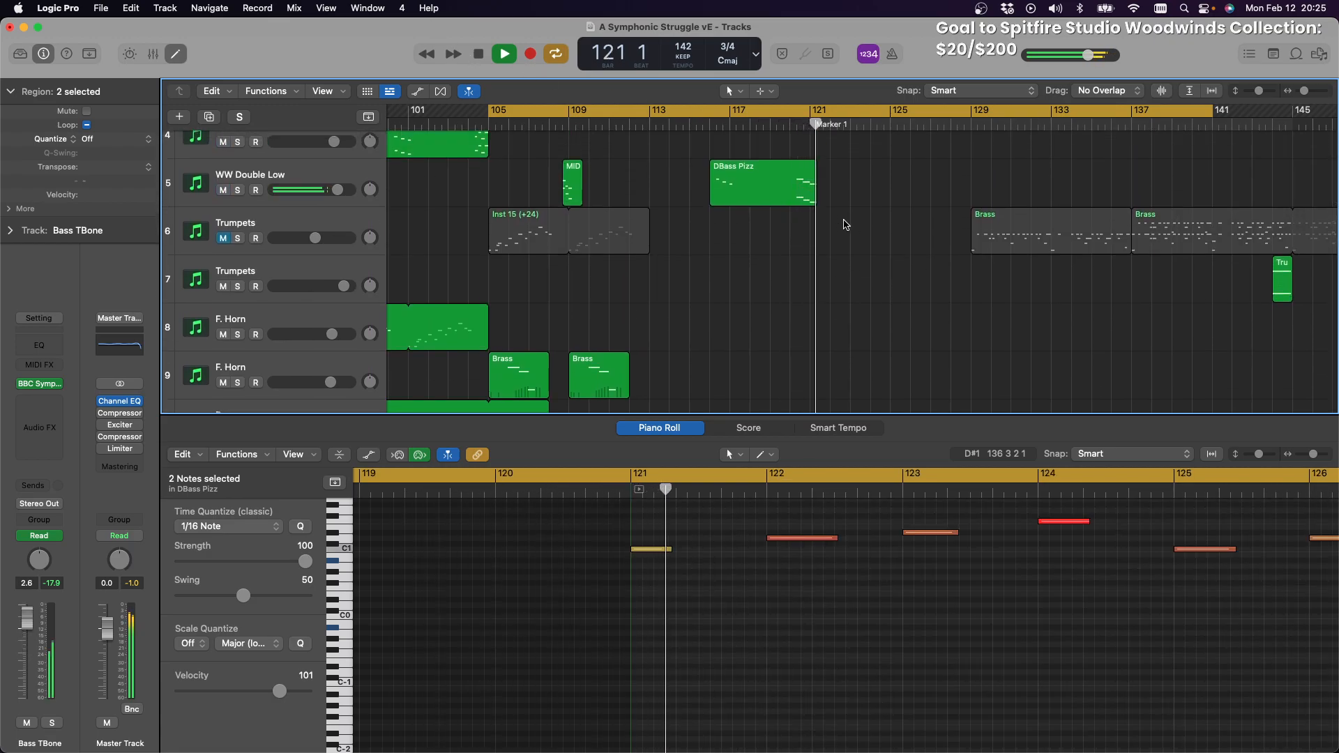
scroll(843, 224, down, 3)
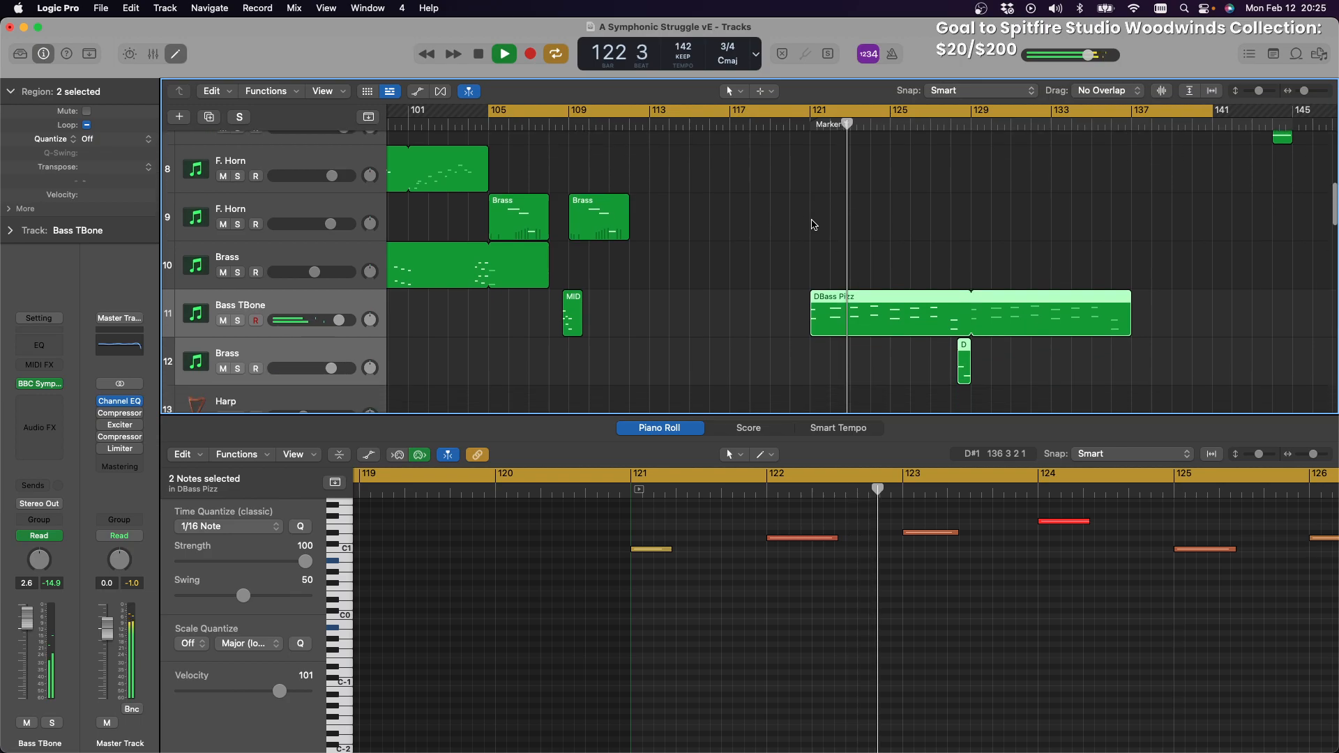
scroll(809, 222, up, 3)
scroll(802, 223, up, 1)
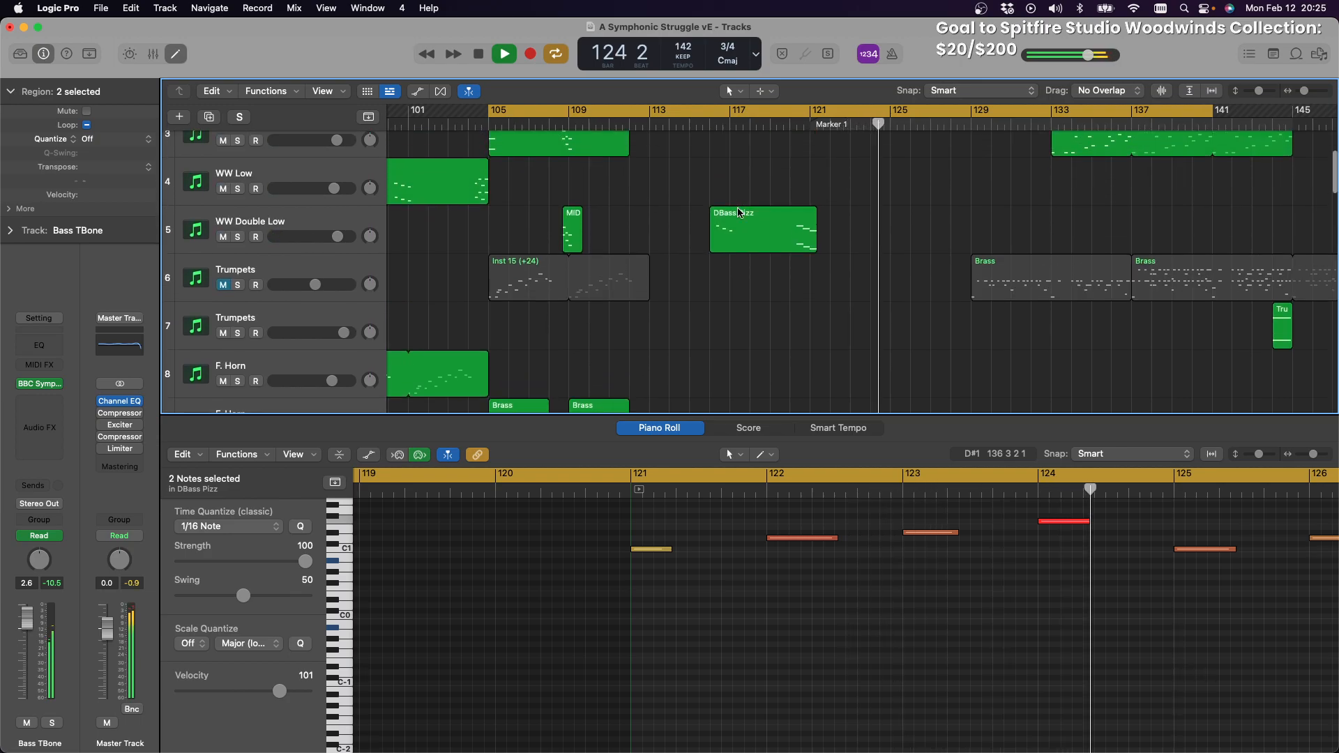
drag(734, 215, 896, 213)
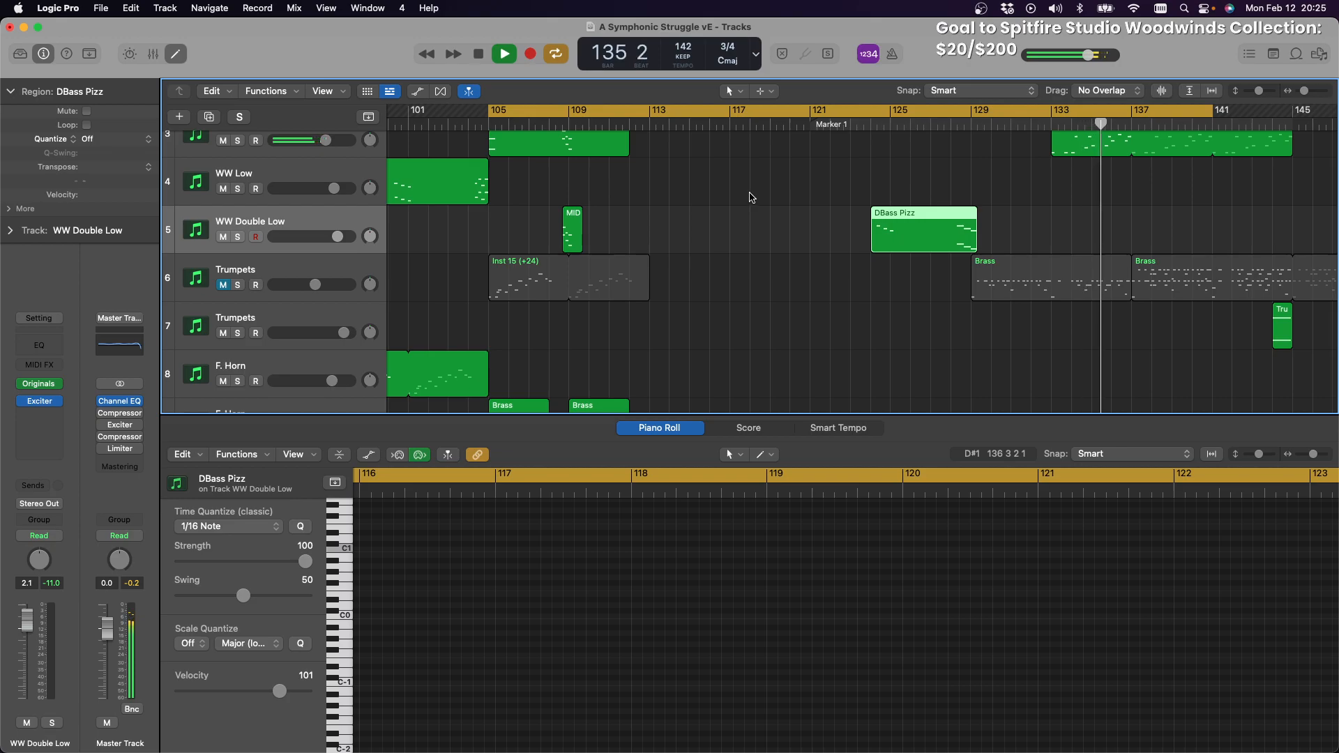
Play the shifted passage and review the woodwind, brass and violin tracks up to the end of the cycle
scroll(751, 198, down, 5)
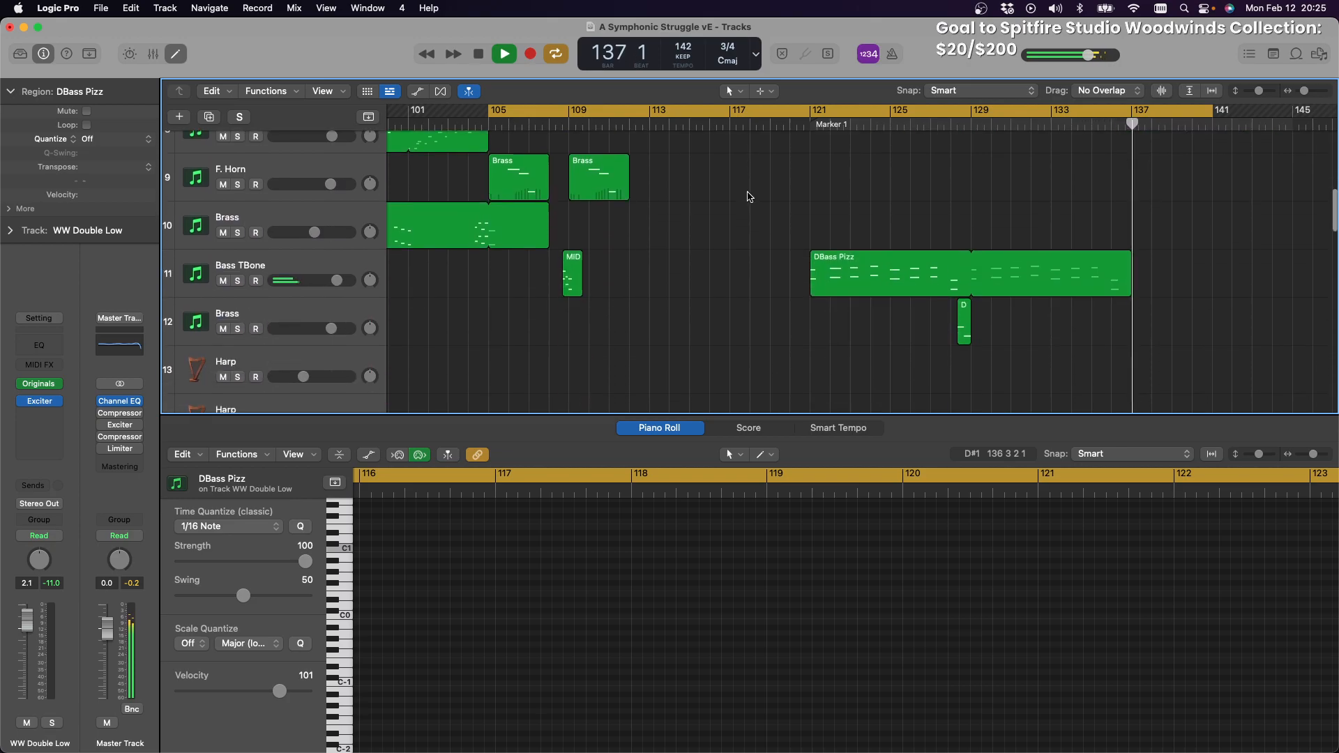
scroll(749, 197, up, 8)
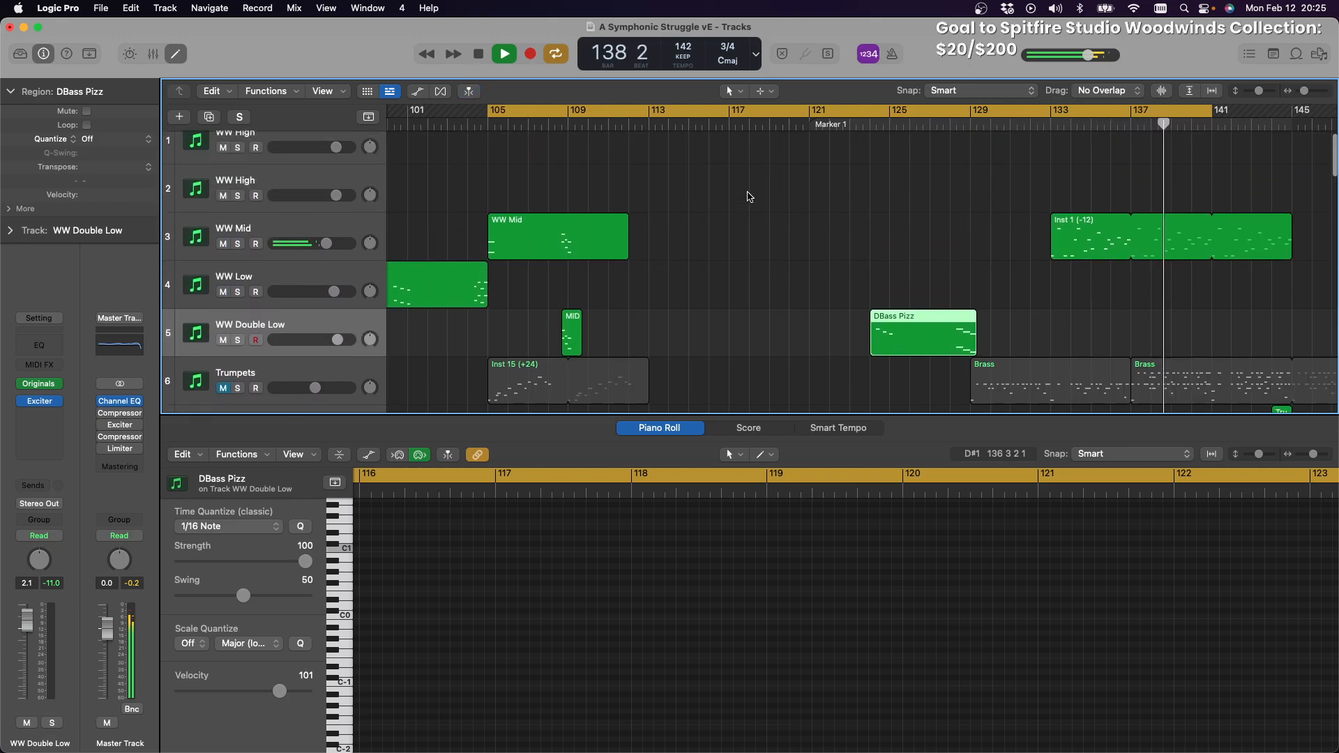
scroll(749, 197, down, 20)
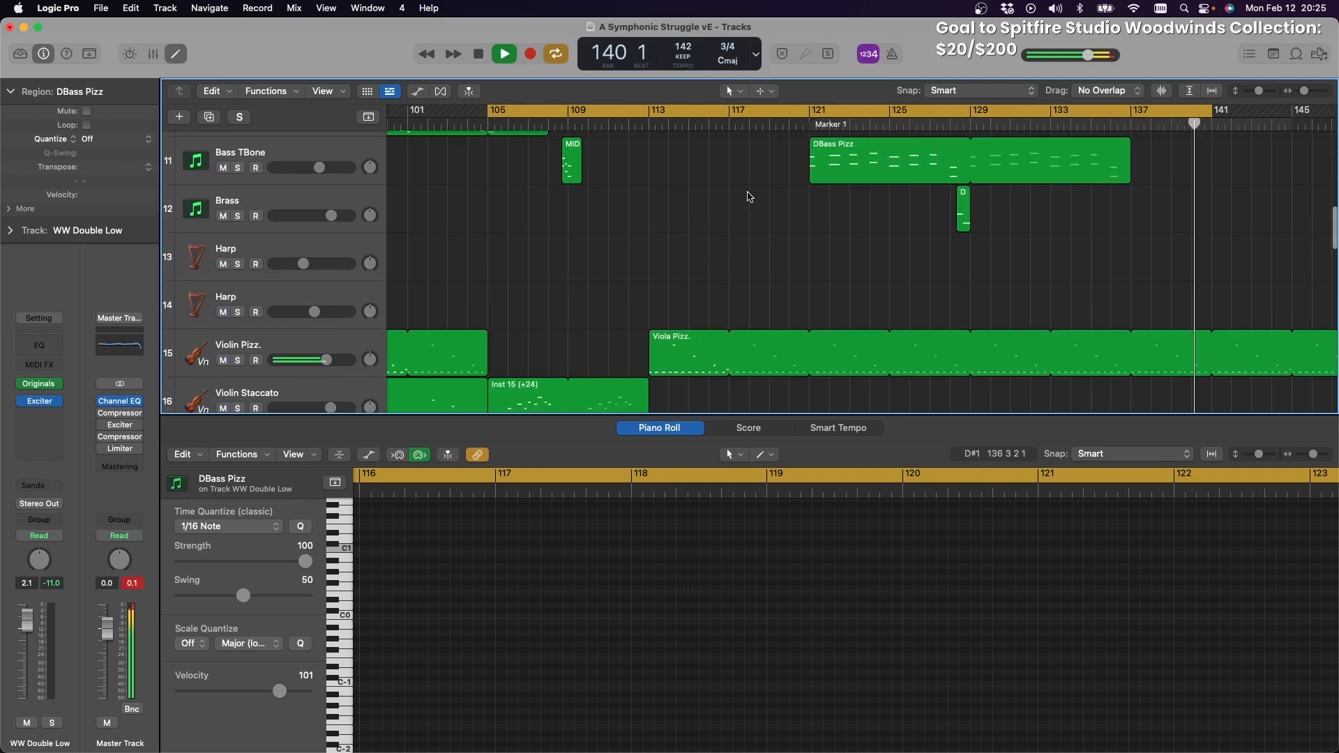
scroll(748, 197, up, 14)
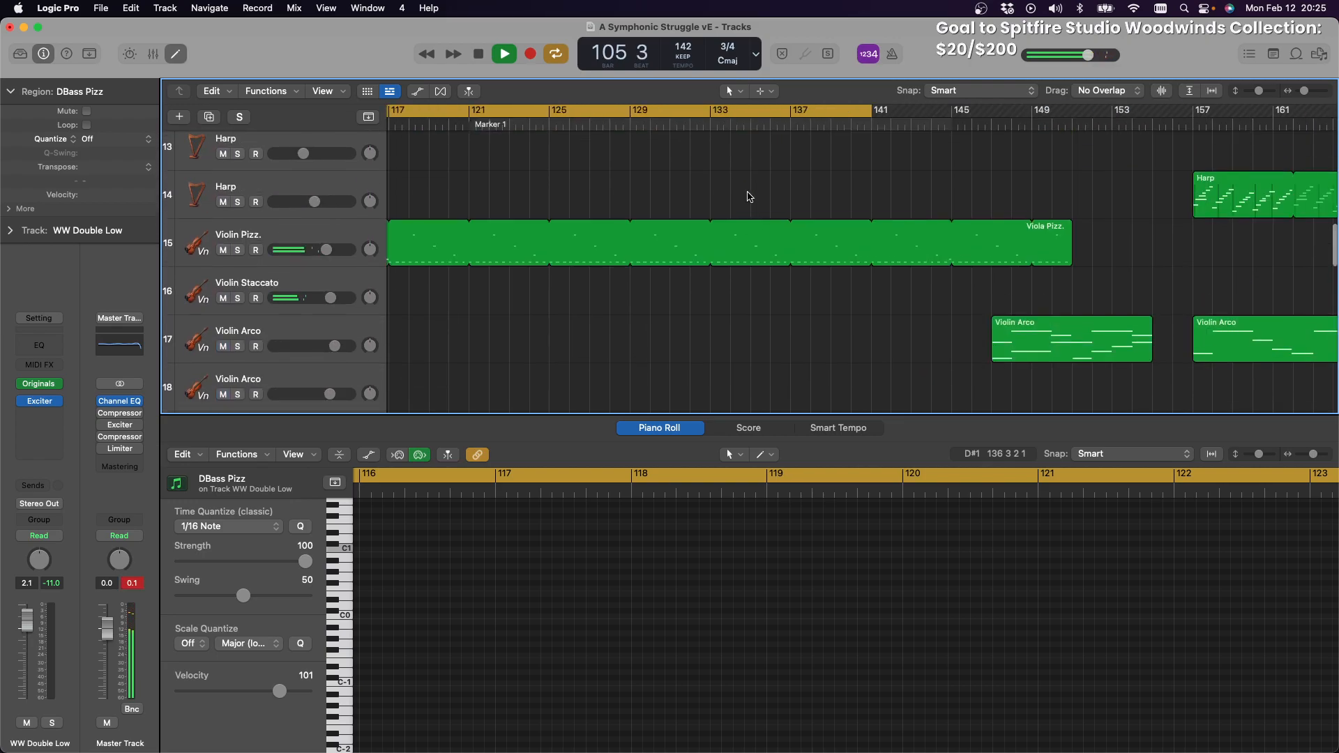
scroll(749, 197, up, 1)
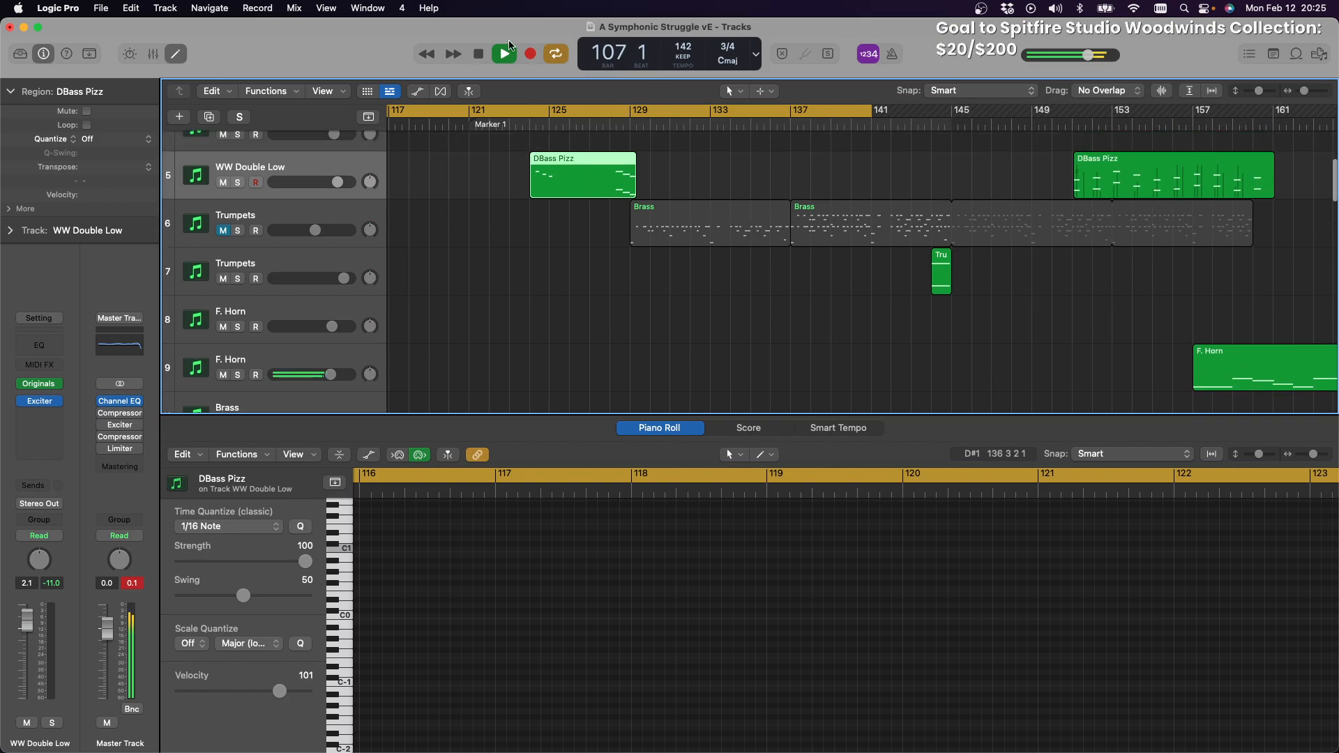
Switch to Music to hear A Symphonic Struggle v9.2 for reference, minimize it and return to the Violin Pizz. track in Logic Pro
mouse_move(777, 751)
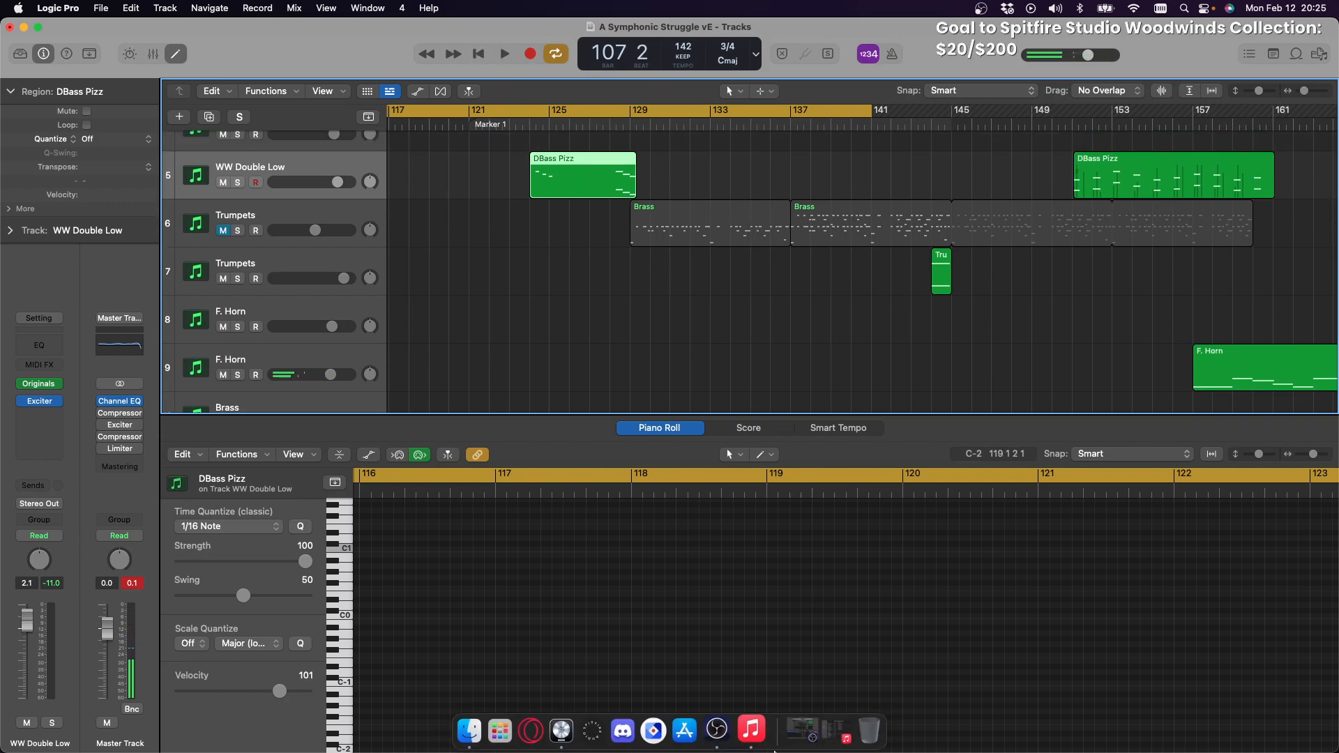
click(832, 731)
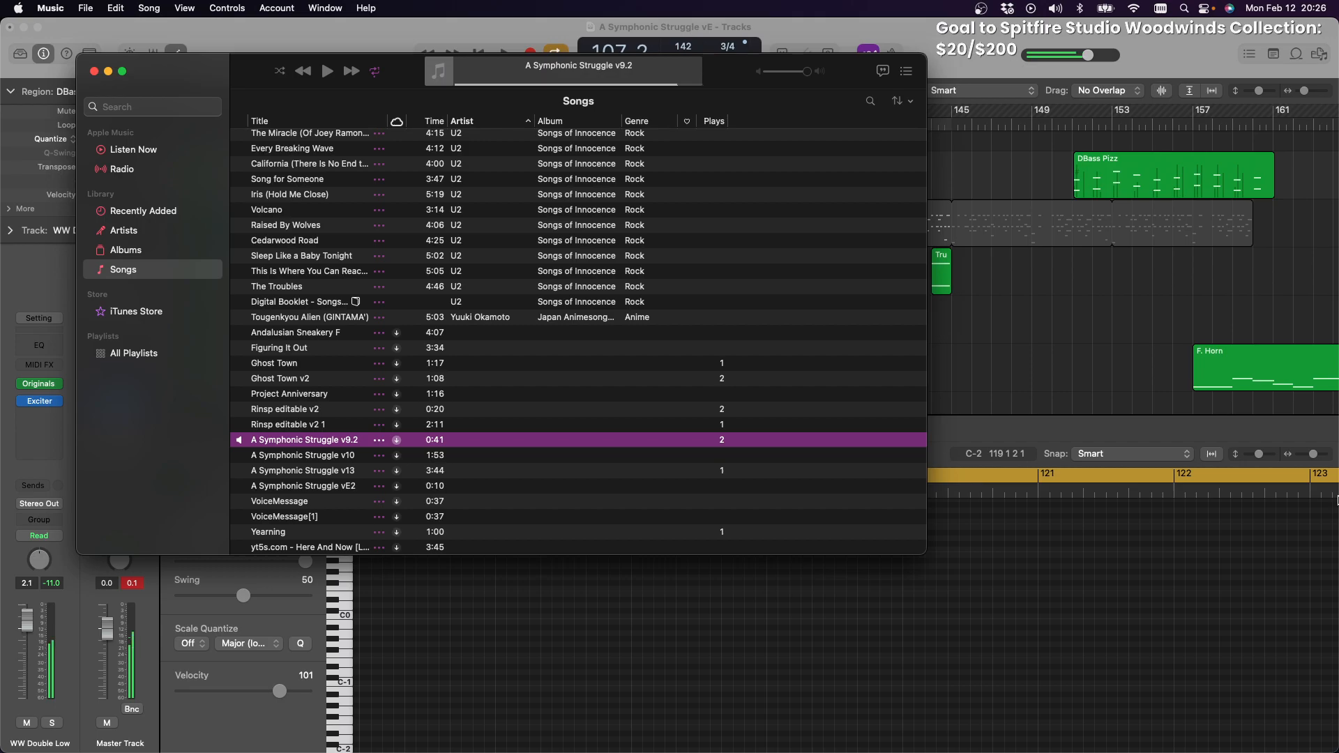
scroll(1333, 509, up, 5)
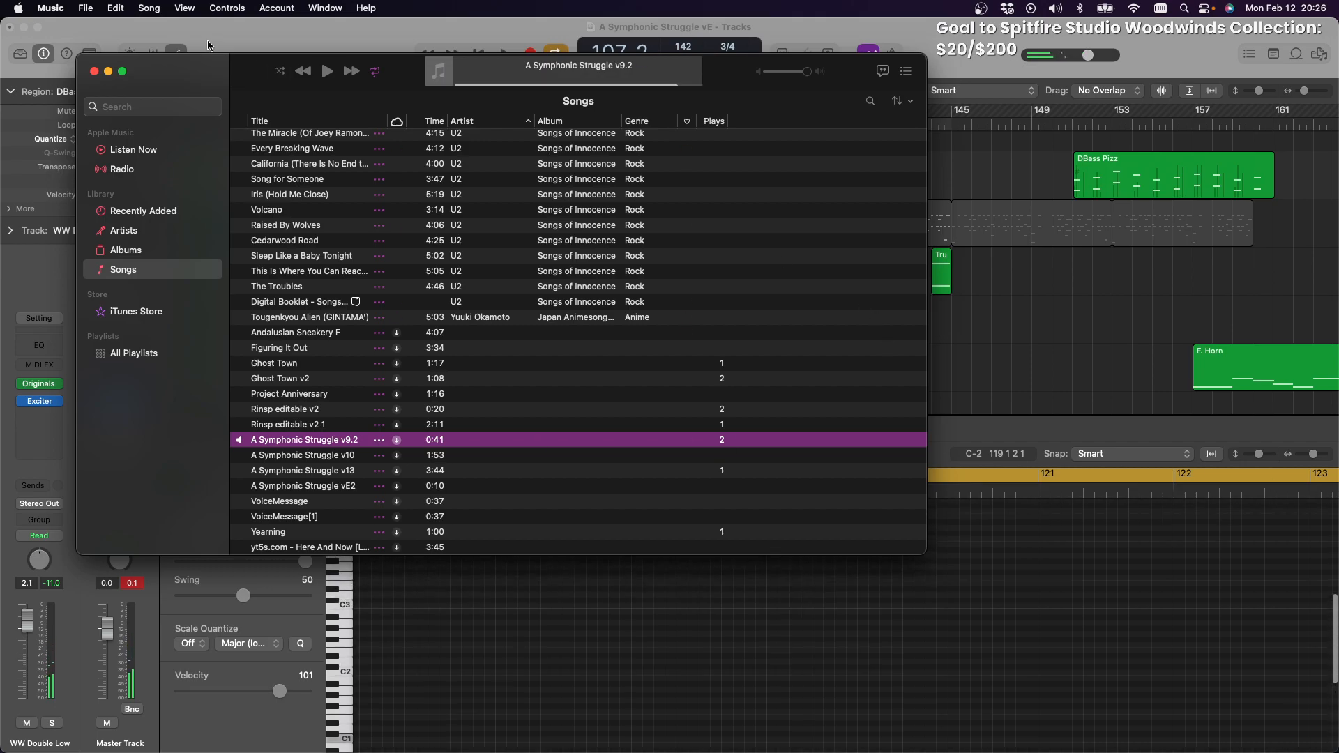
click(108, 71)
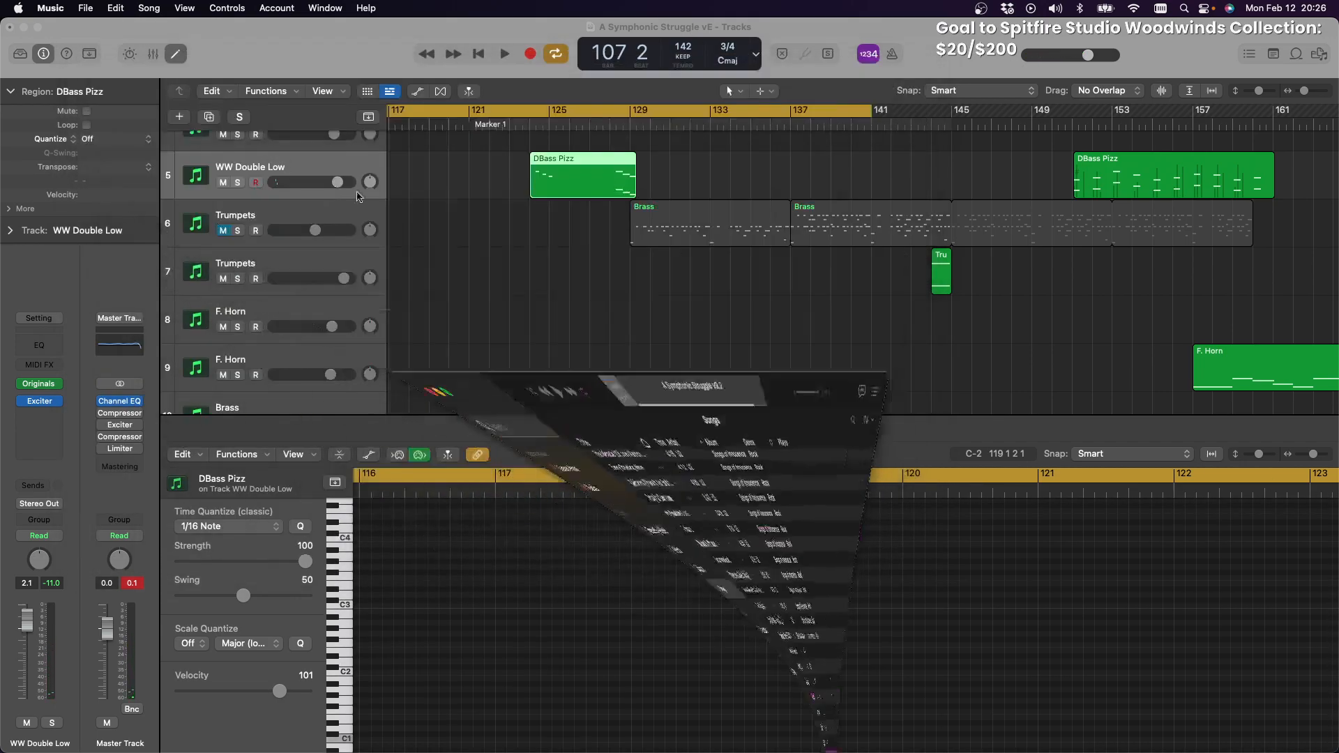
scroll(461, 218, down, 5)
scroll(461, 218, down, 4)
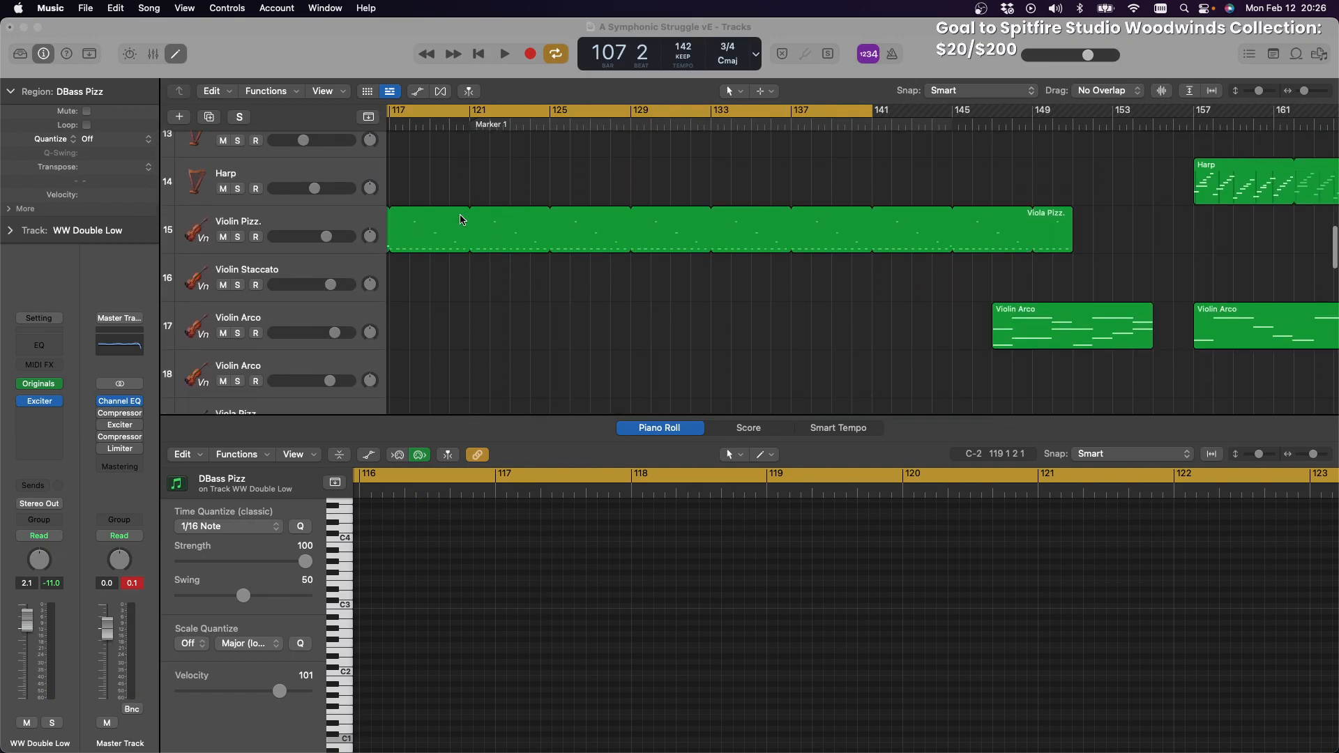
Review the regions from the brass tracks down to the double basses around bars 117 to 161 and select the lower Harp track
scroll(462, 218, up, 7)
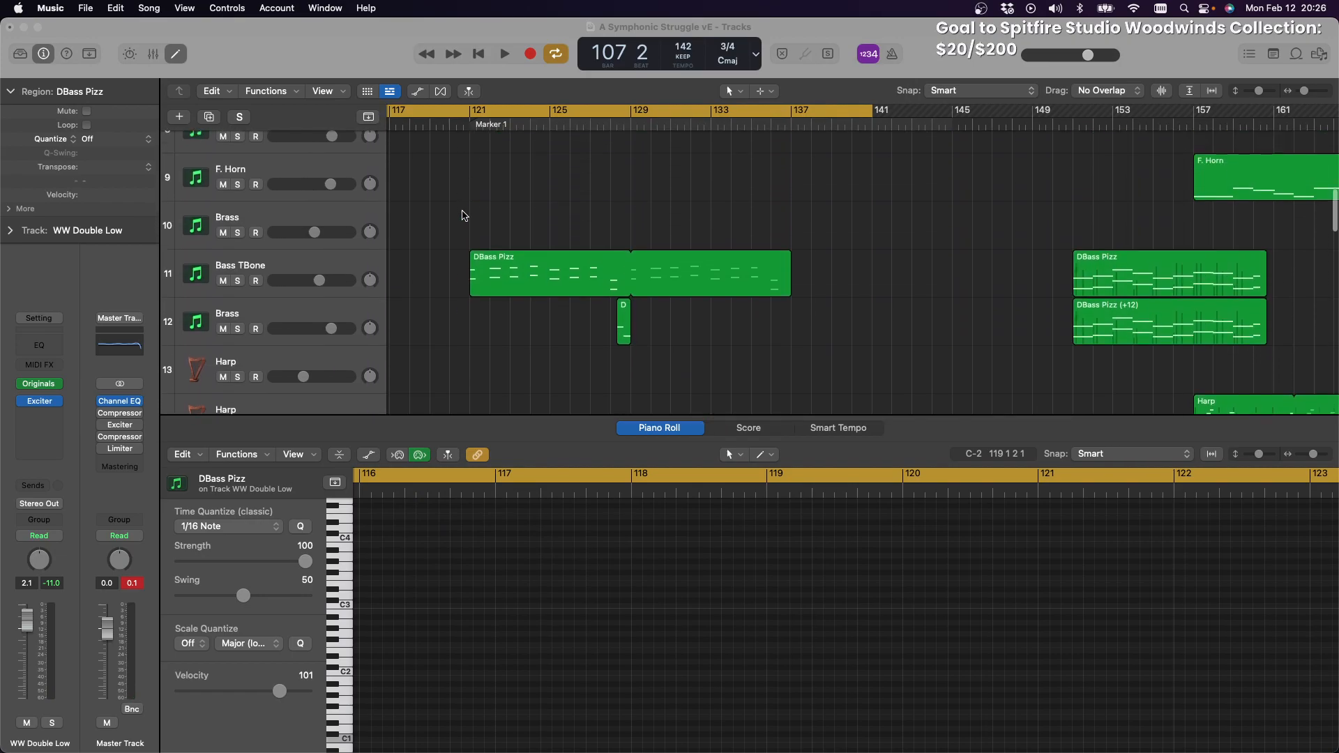
scroll(465, 216, down, 10)
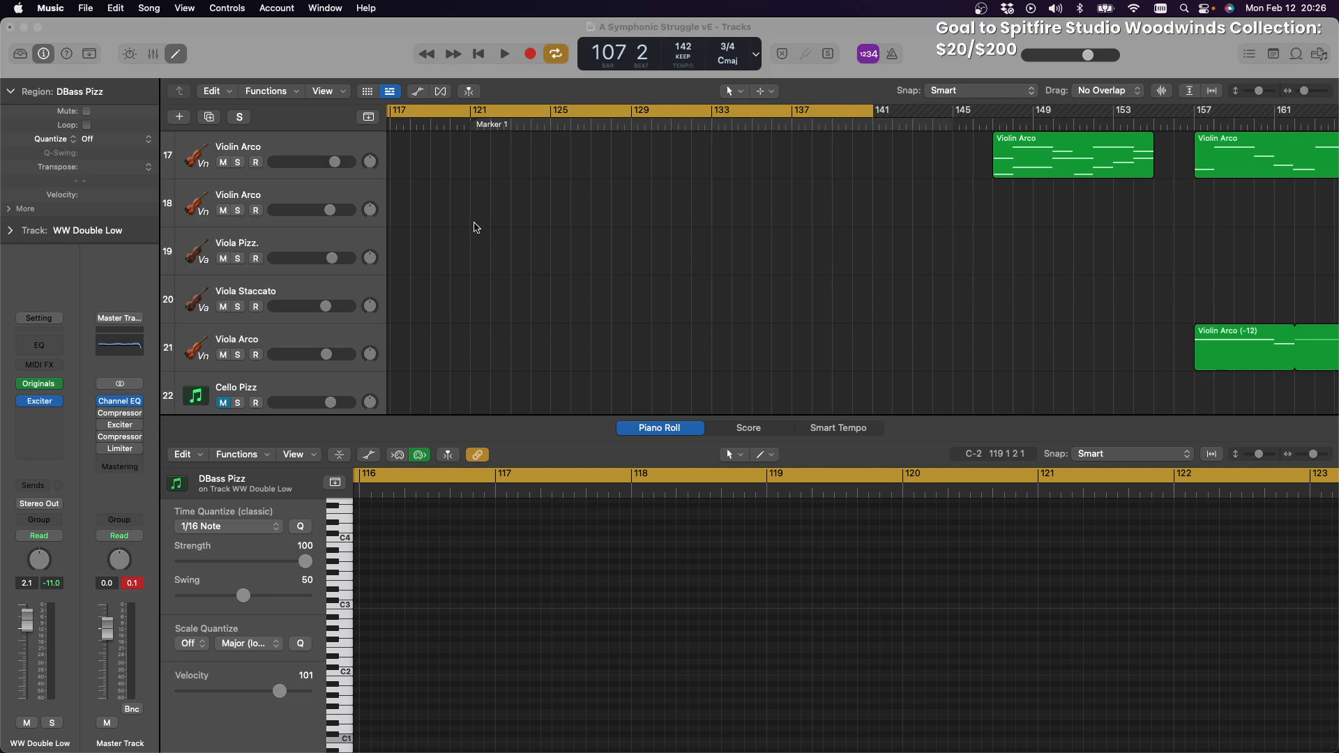
scroll(457, 223, down, 5)
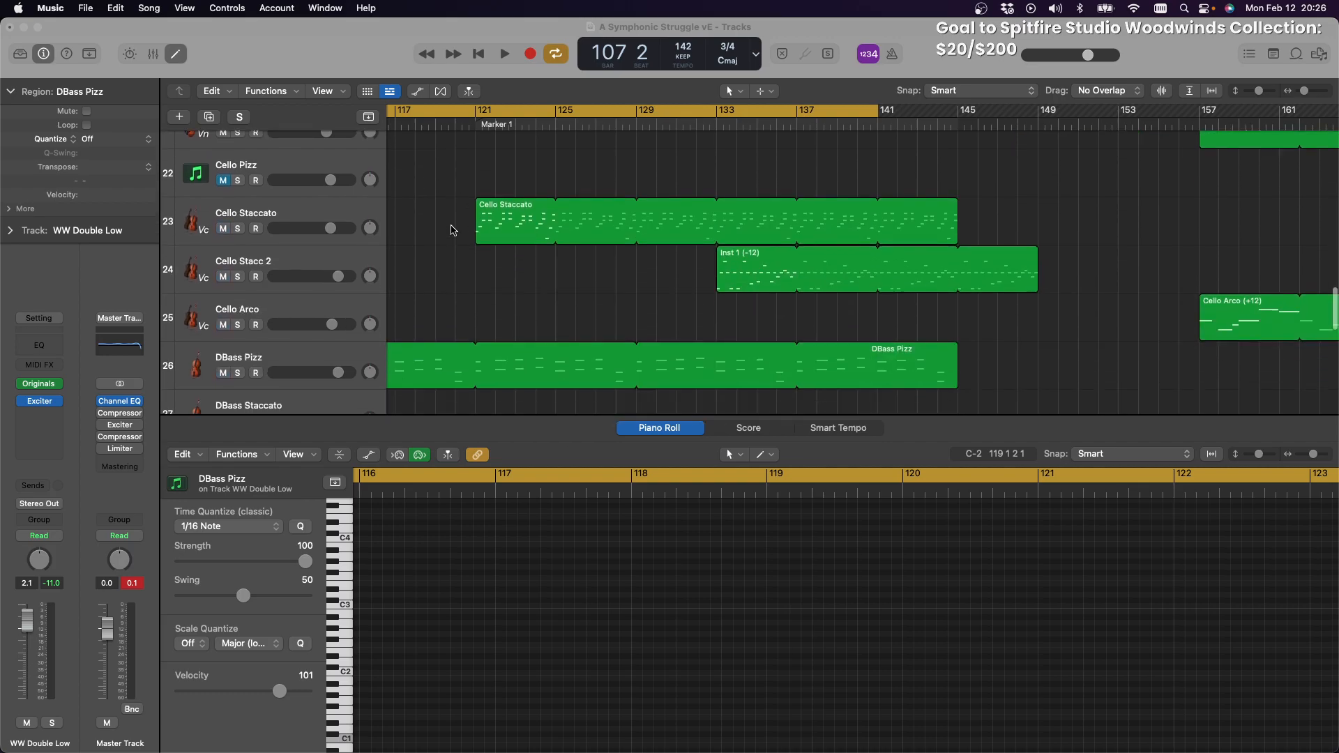
scroll(452, 230, up, 1)
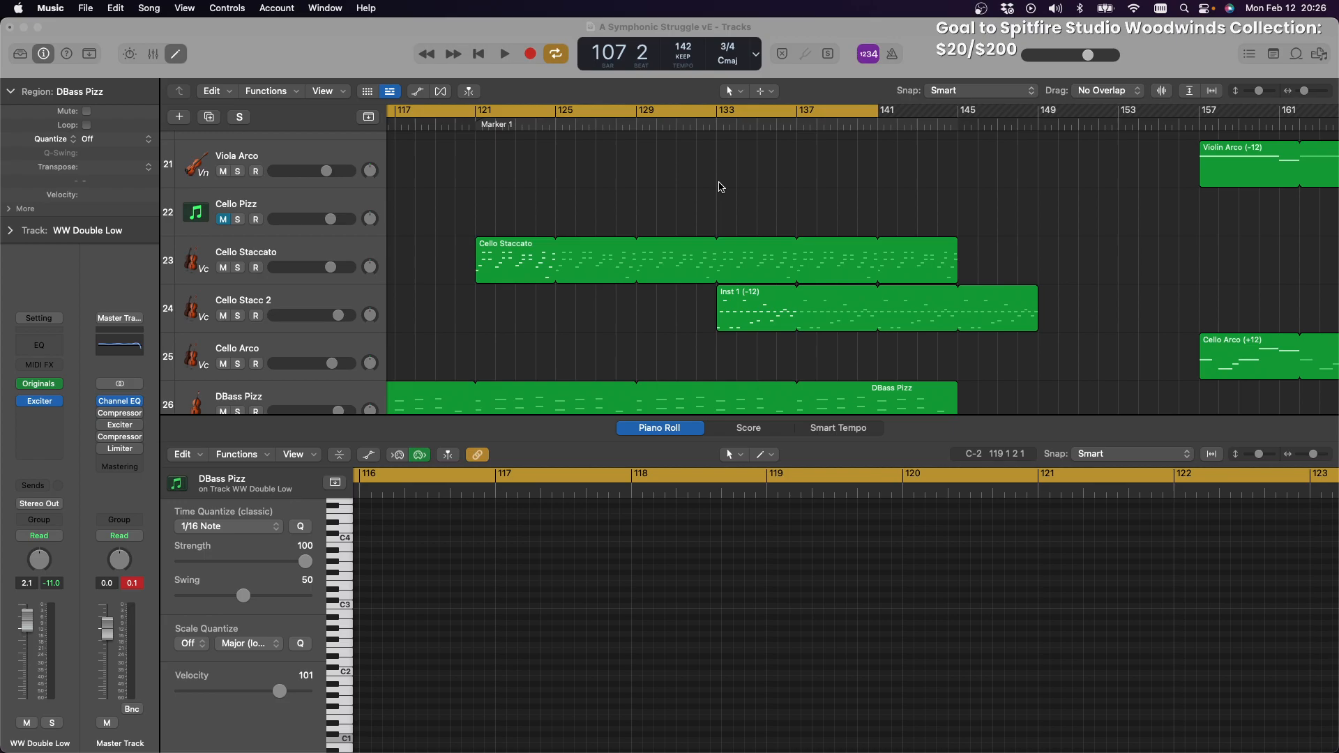
scroll(721, 187, up, 5)
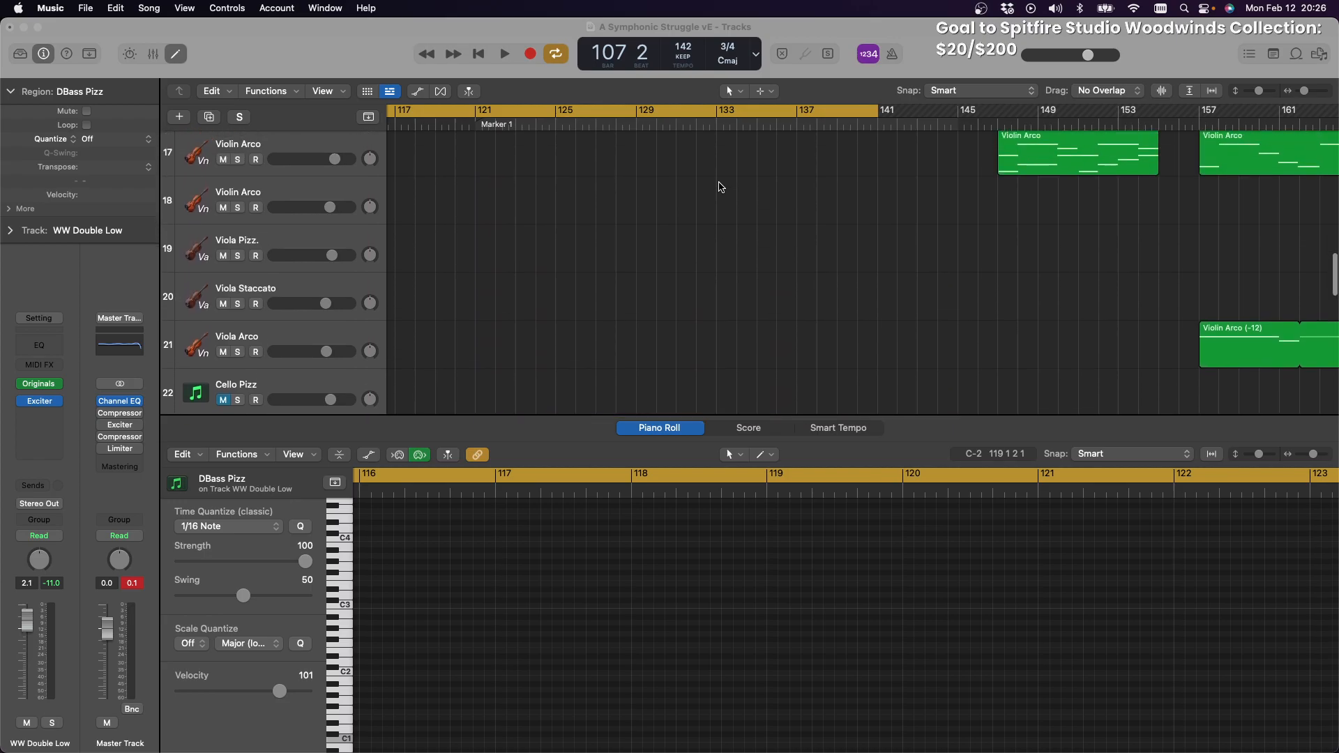
scroll(720, 186, down, 5)
scroll(720, 187, up, 7)
scroll(720, 187, up, 4)
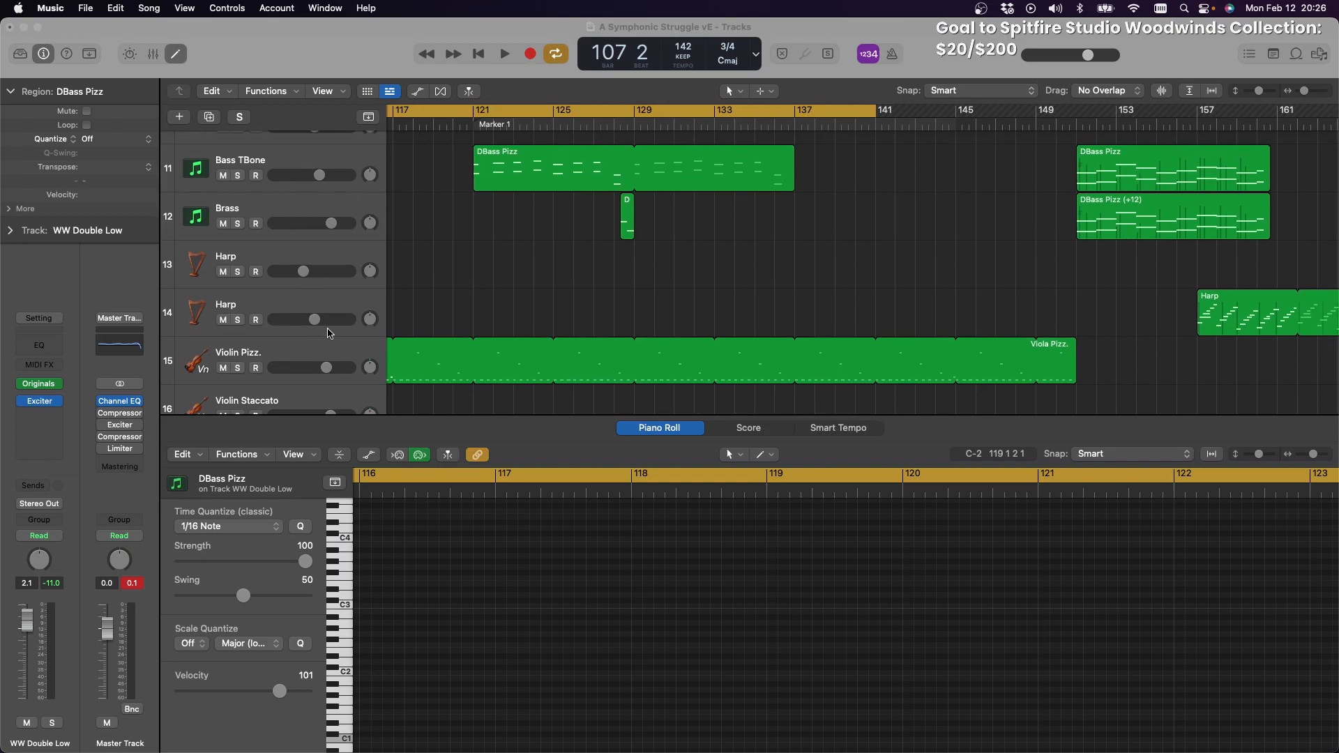
click(316, 300)
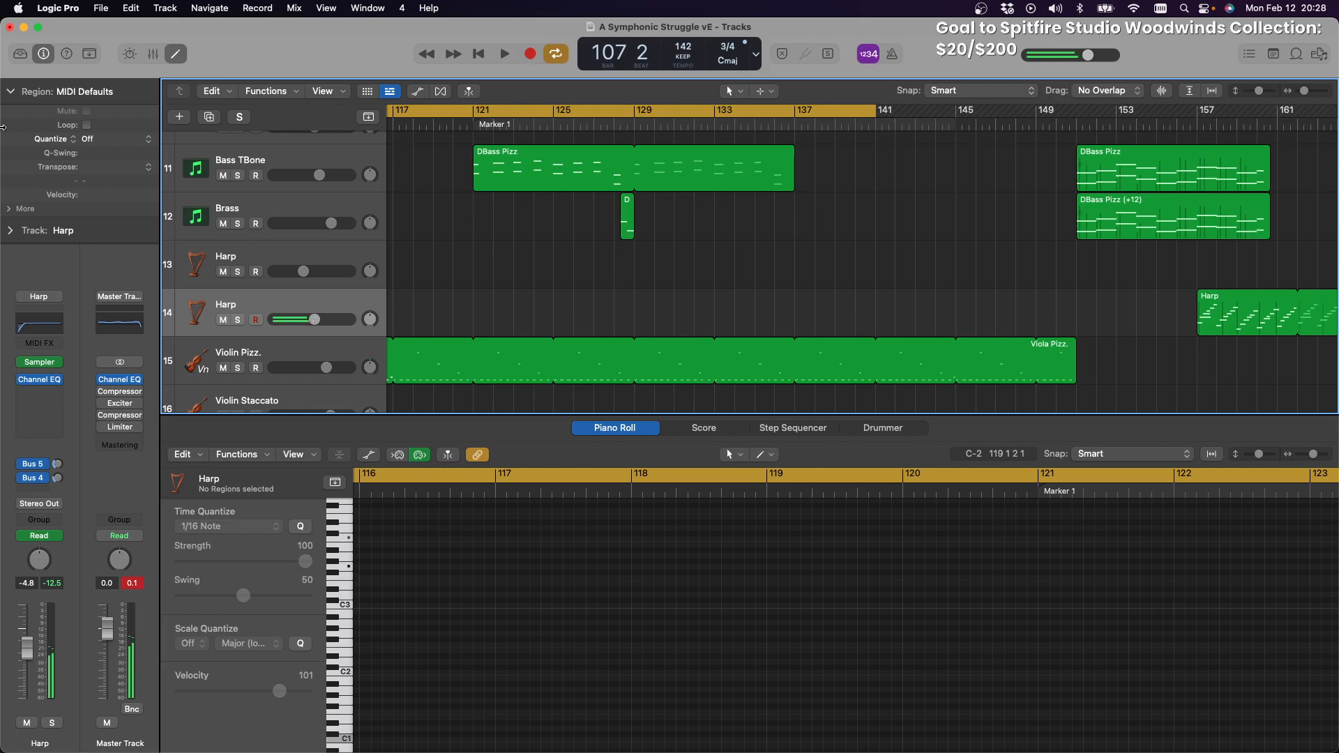
Play the passage from bar 105 while reviewing the woodwind, brass, viola and cello tracks
key(space)
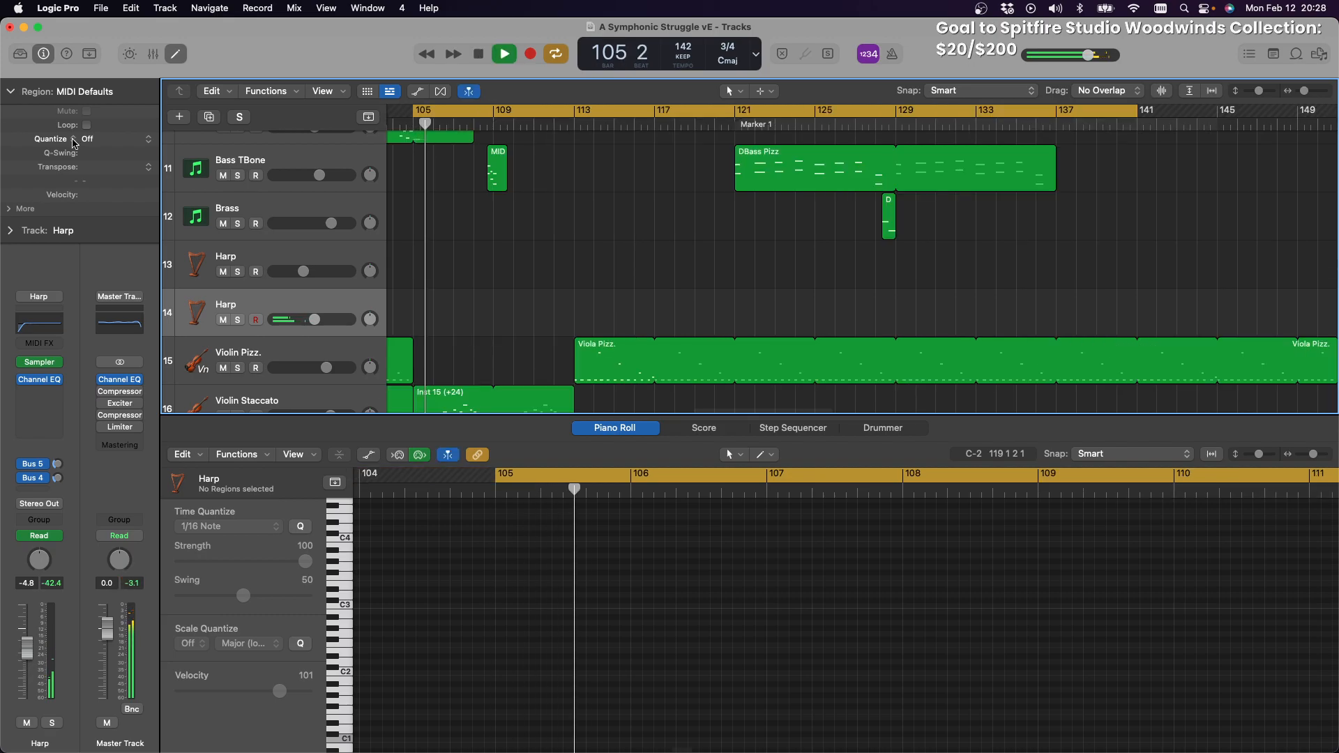
scroll(624, 366, up, 5)
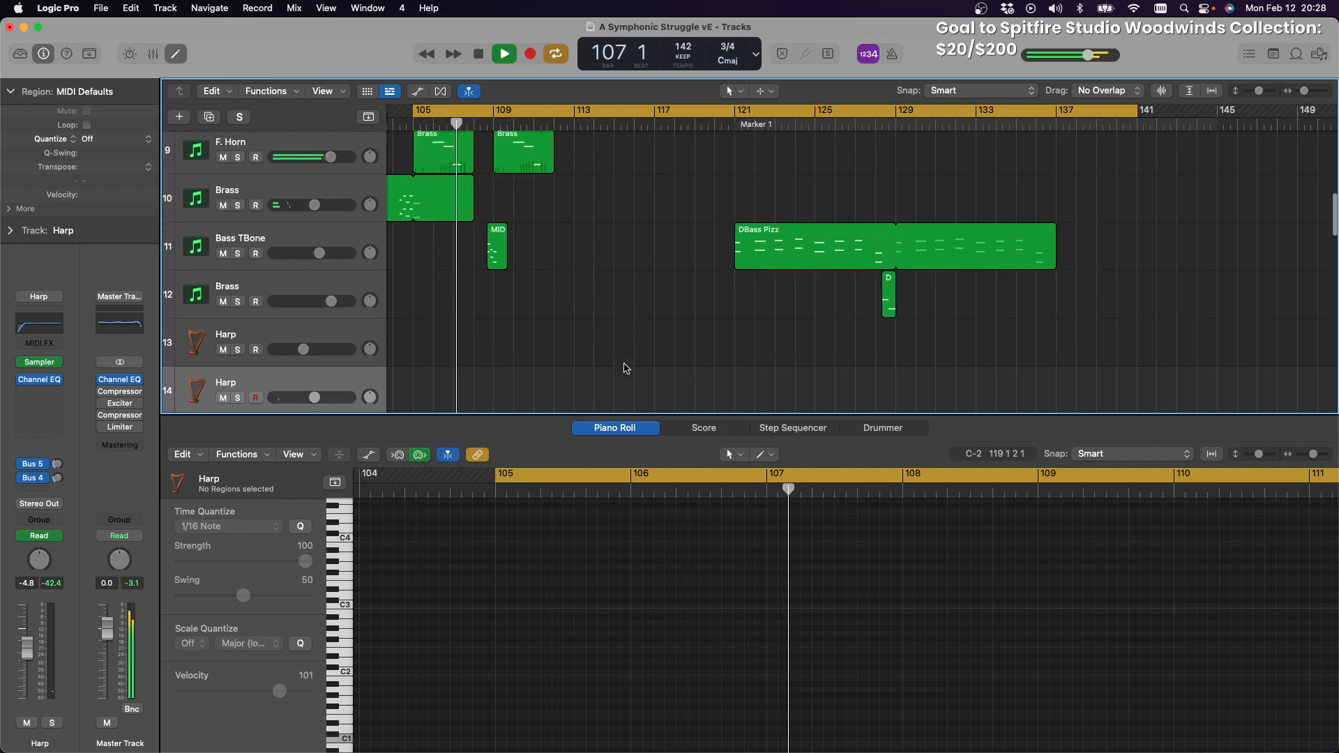
scroll(626, 369, up, 5)
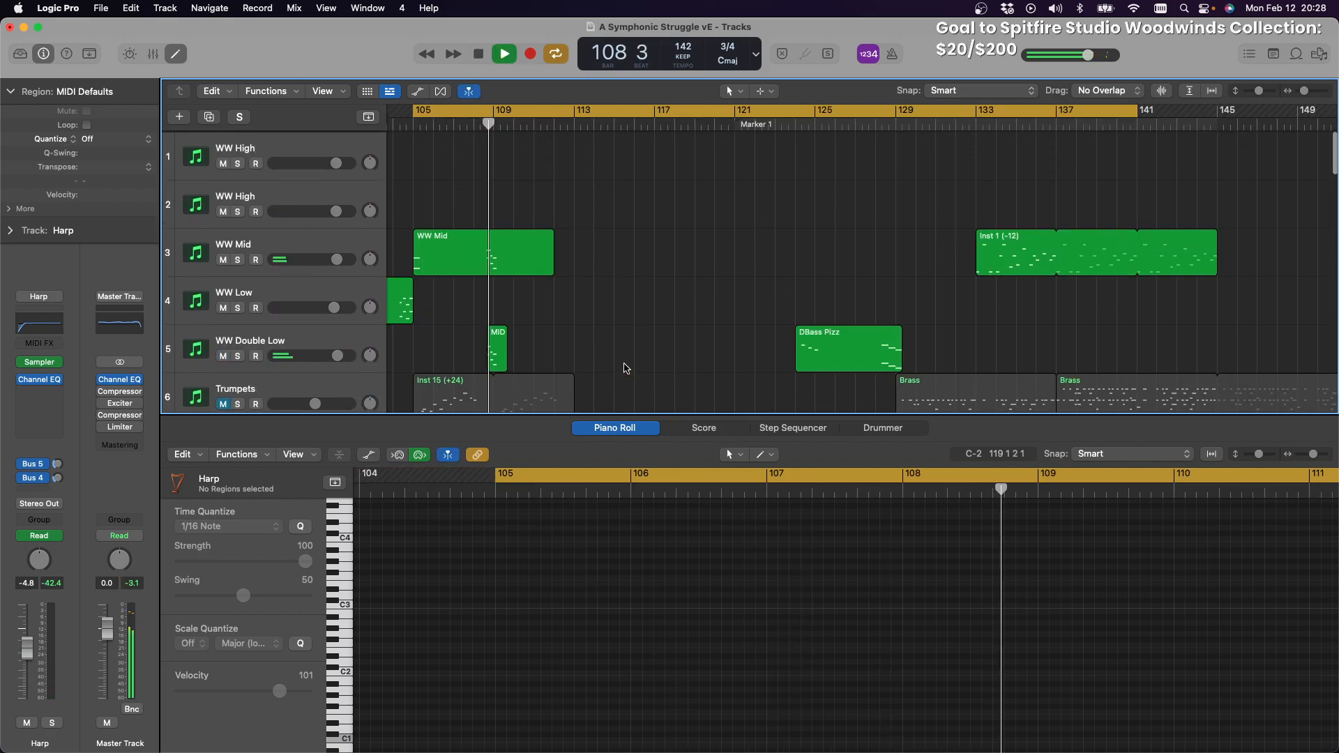
scroll(626, 368, down, 8)
scroll(626, 369, down, 12)
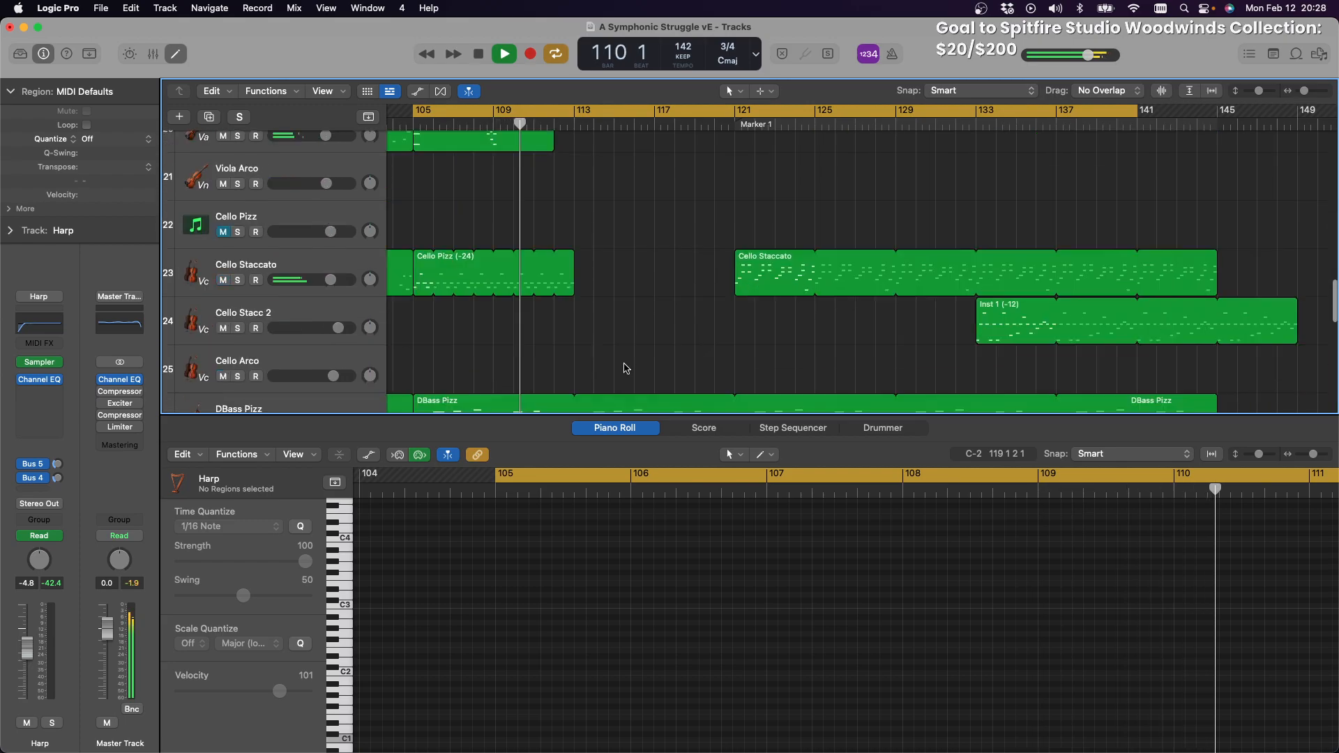
scroll(625, 370, up, 4)
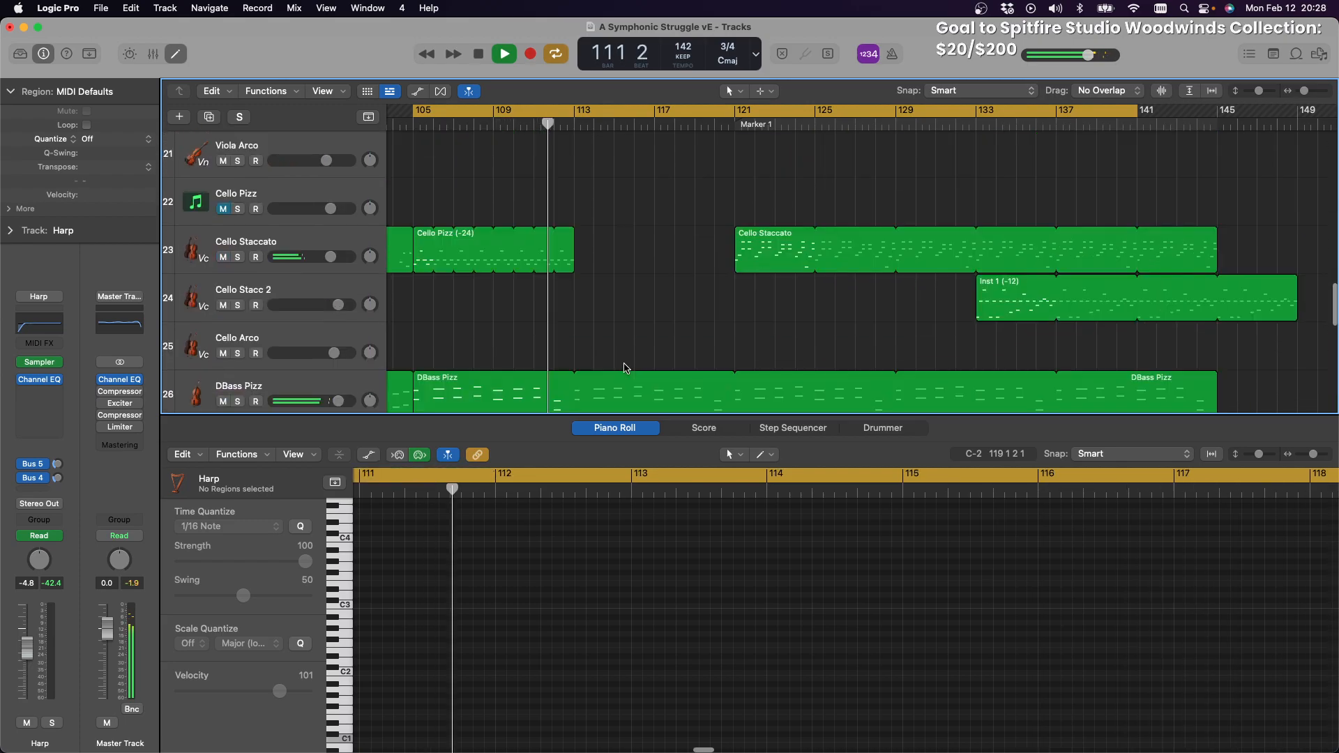
scroll(784, 335, up, 2)
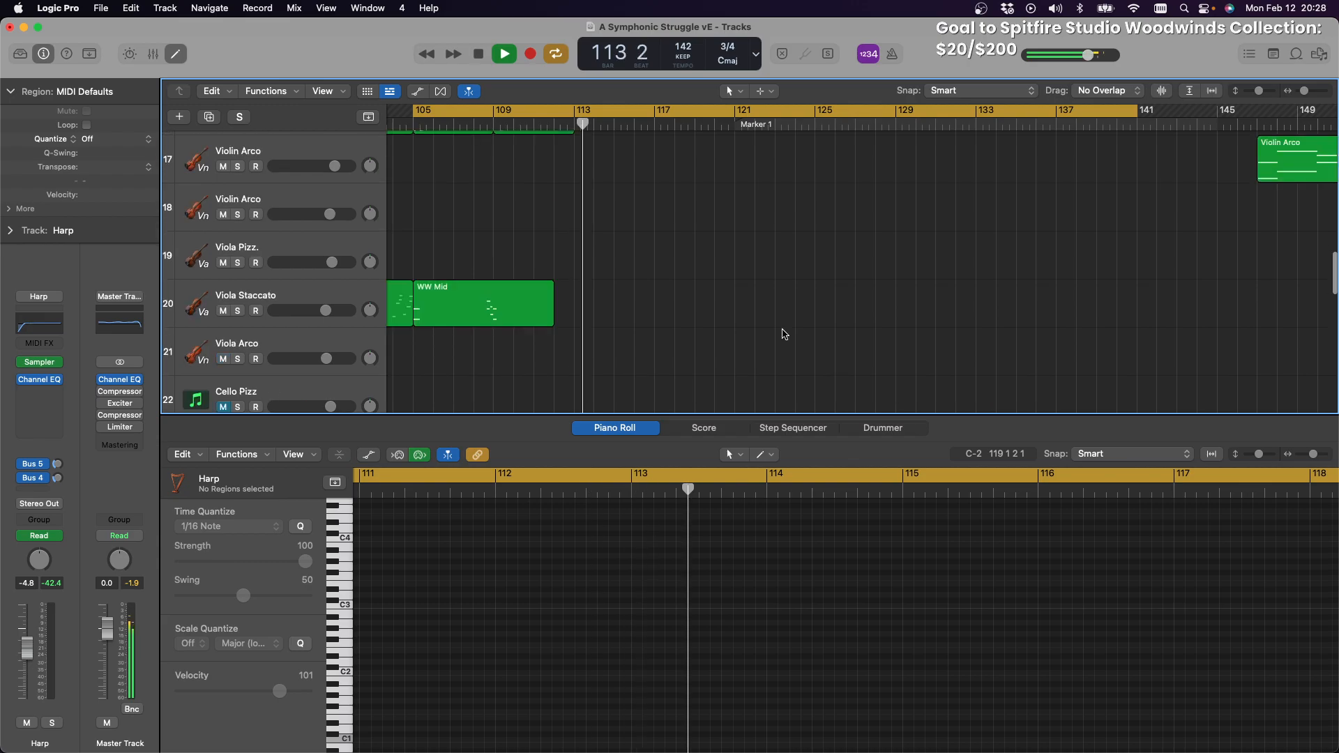
scroll(783, 332, down, 4)
scroll(823, 321, right, 2)
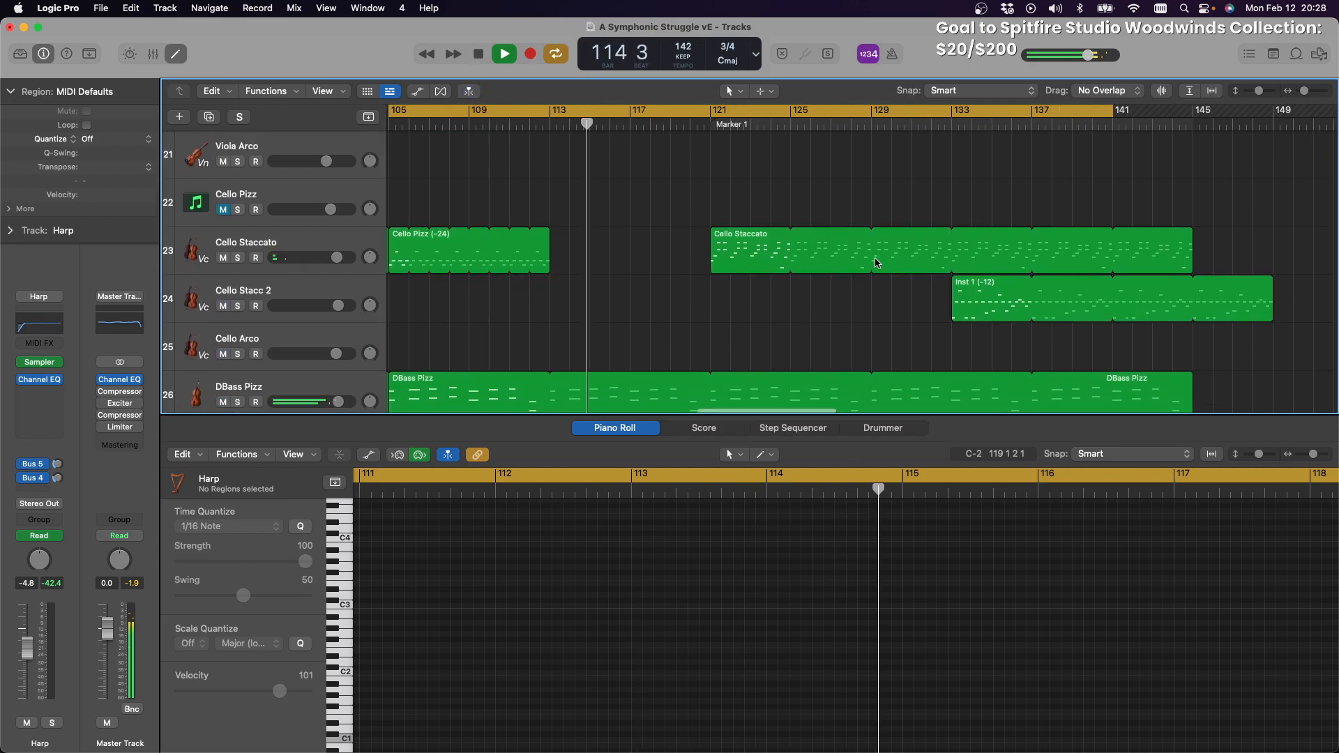
Move playback to bar 133 and solo the Cello Stacc 2 and lower Harp tracks
click(948, 127)
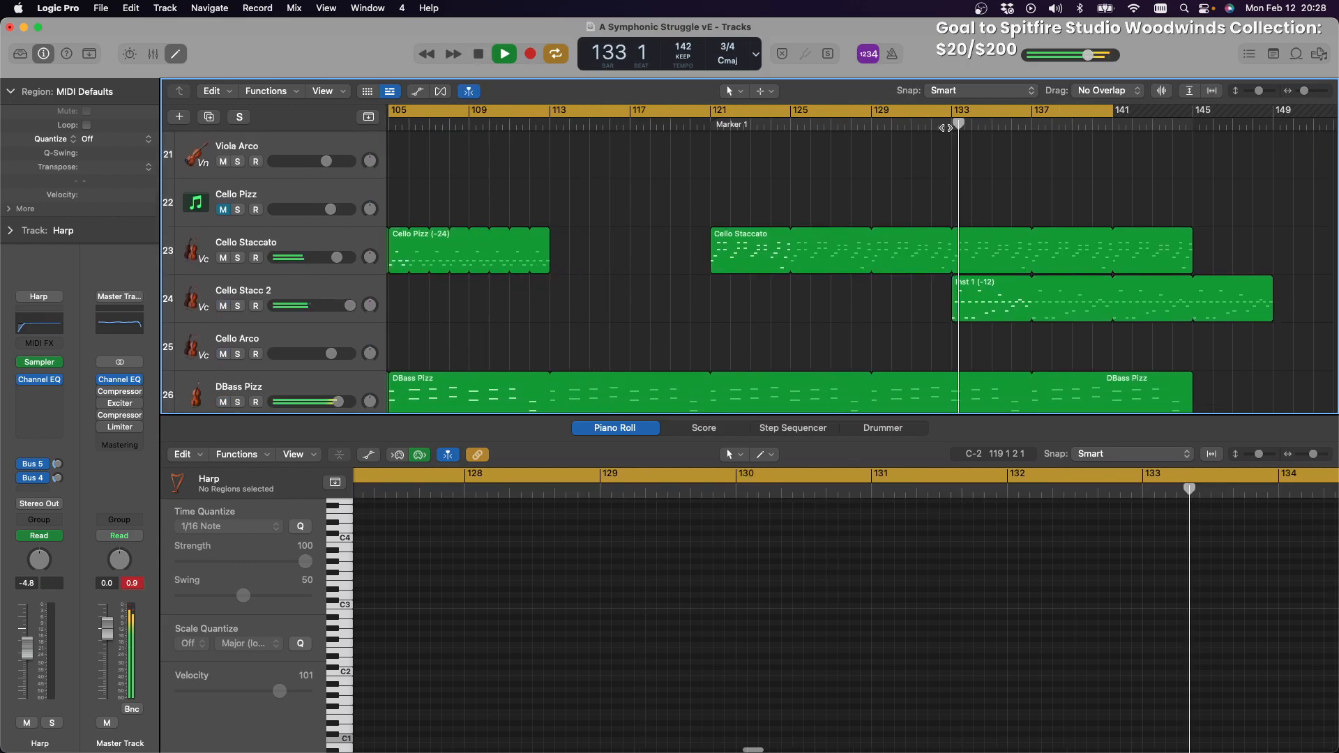
click(237, 306)
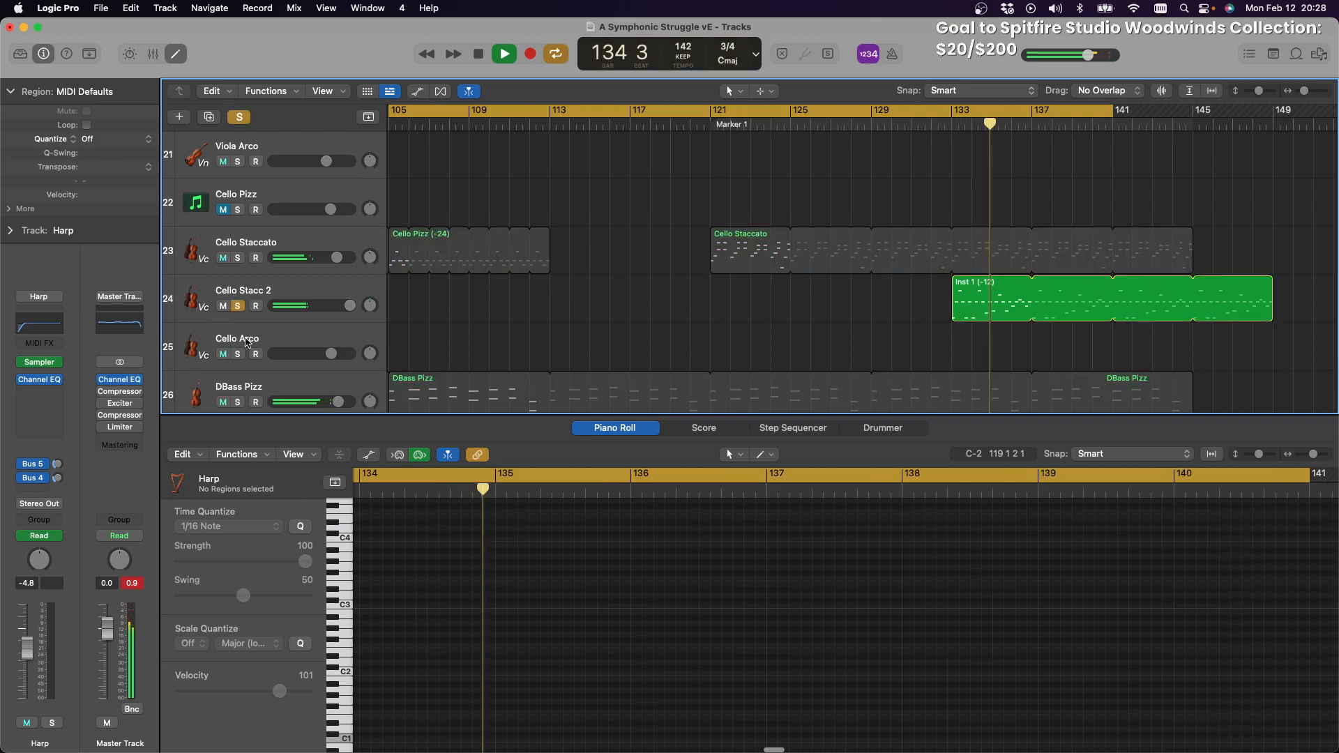
scroll(890, 250, up, 5)
scroll(891, 249, up, 3)
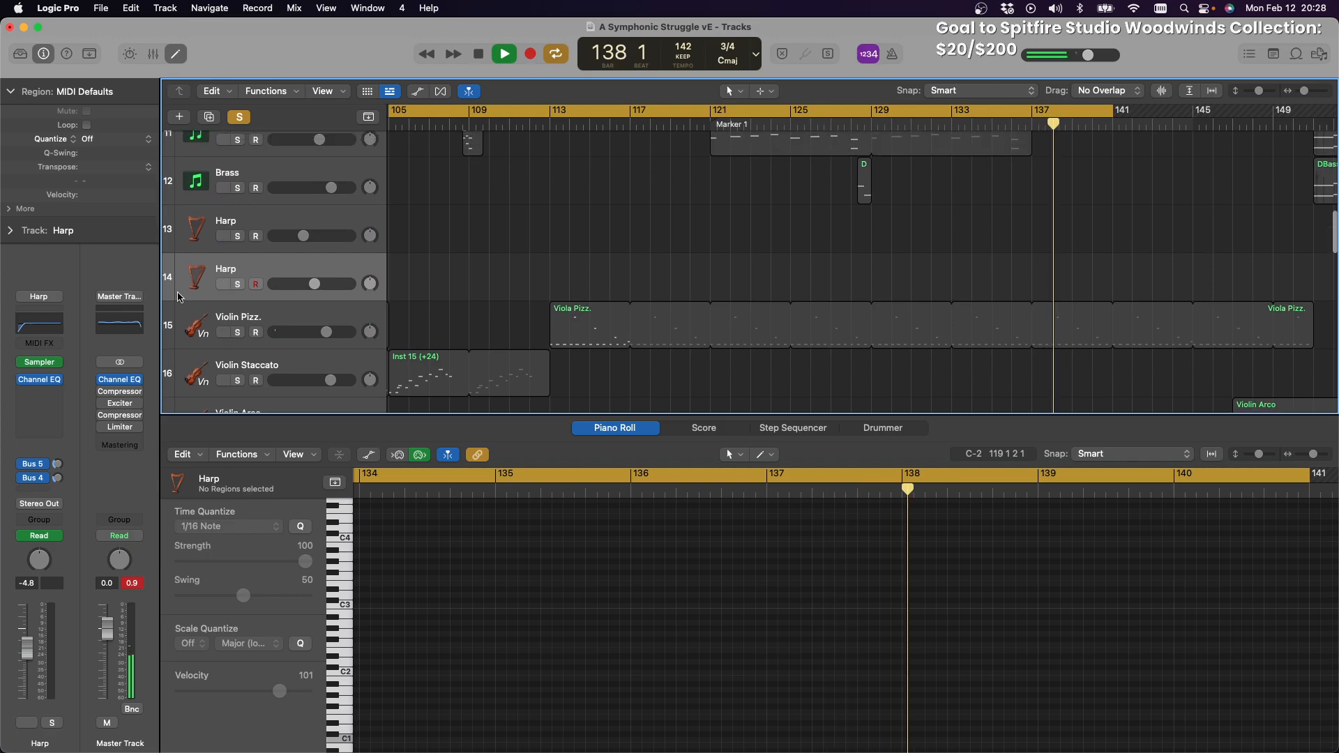
click(238, 284)
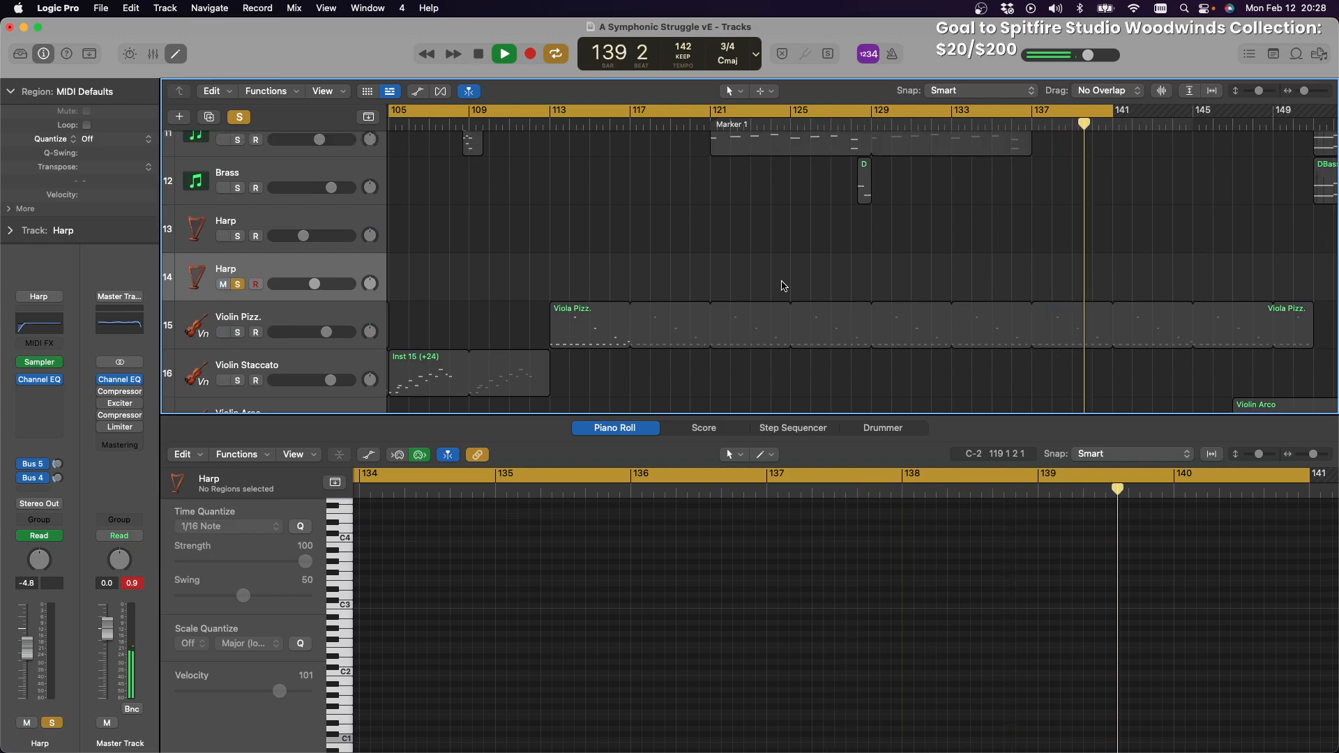
Set the cycle range to bars 133 to 145 and audition the soloed Cello Stacc 2 part
scroll(781, 284, down, 3)
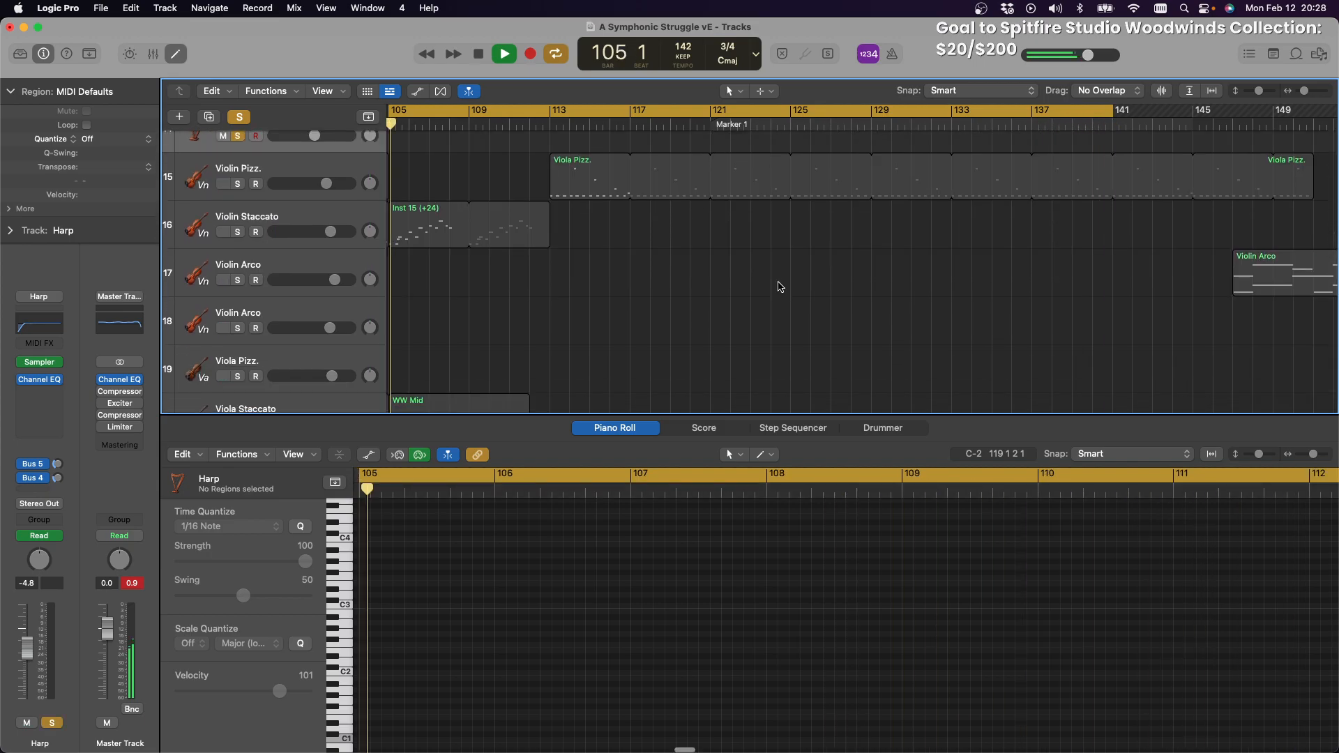
scroll(907, 175, down, 8)
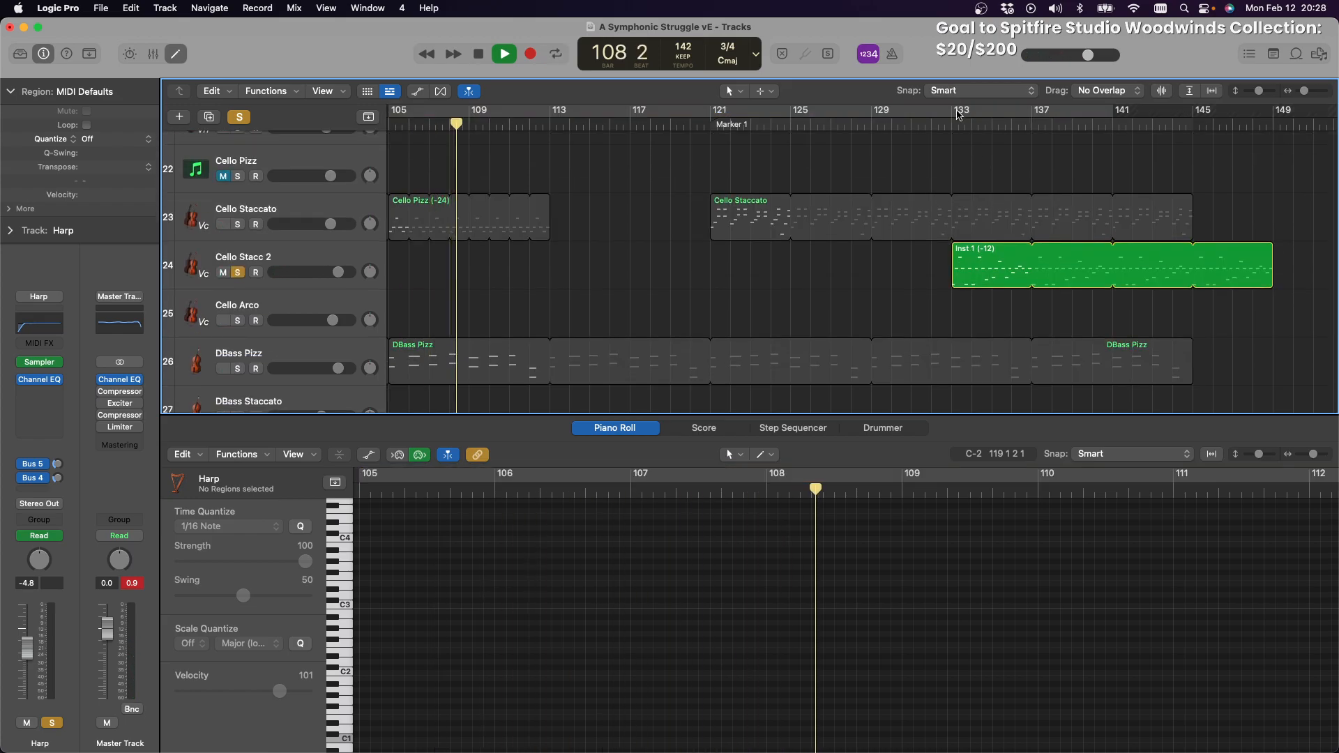
drag(952, 112, 1193, 121)
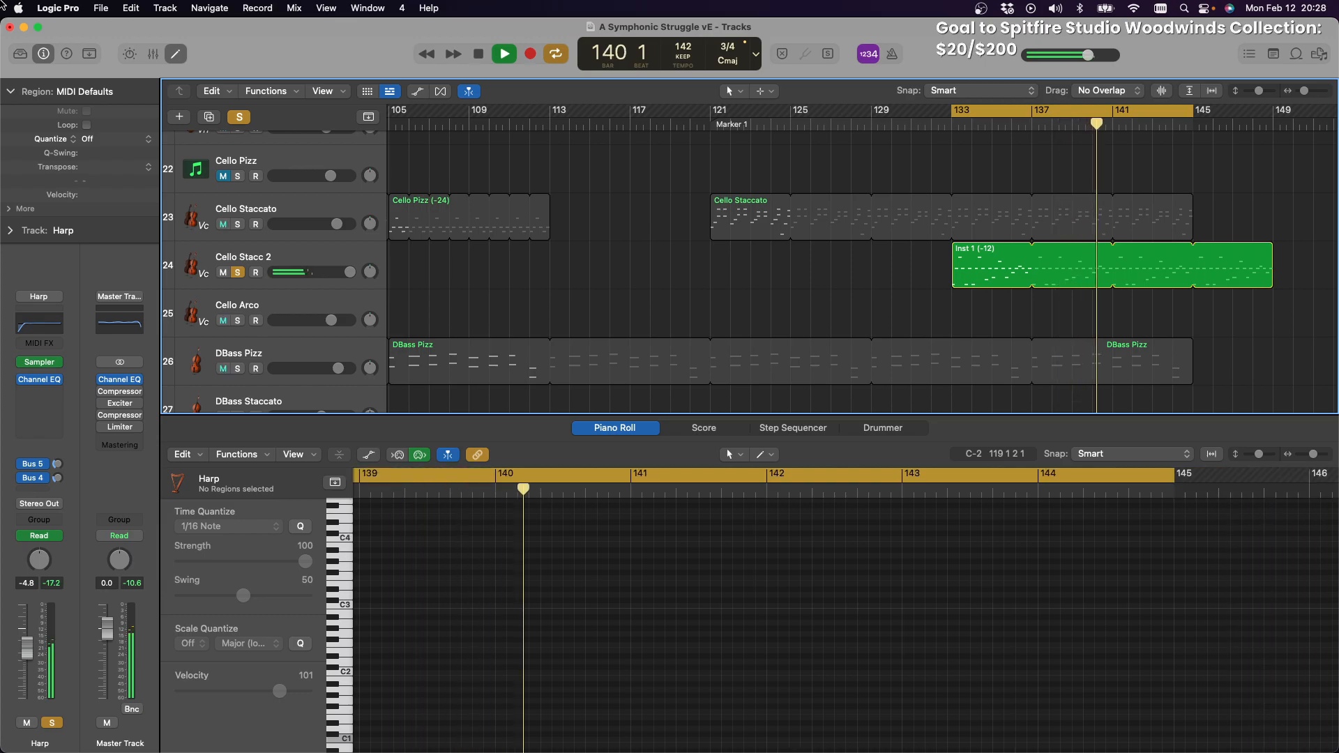
key(space)
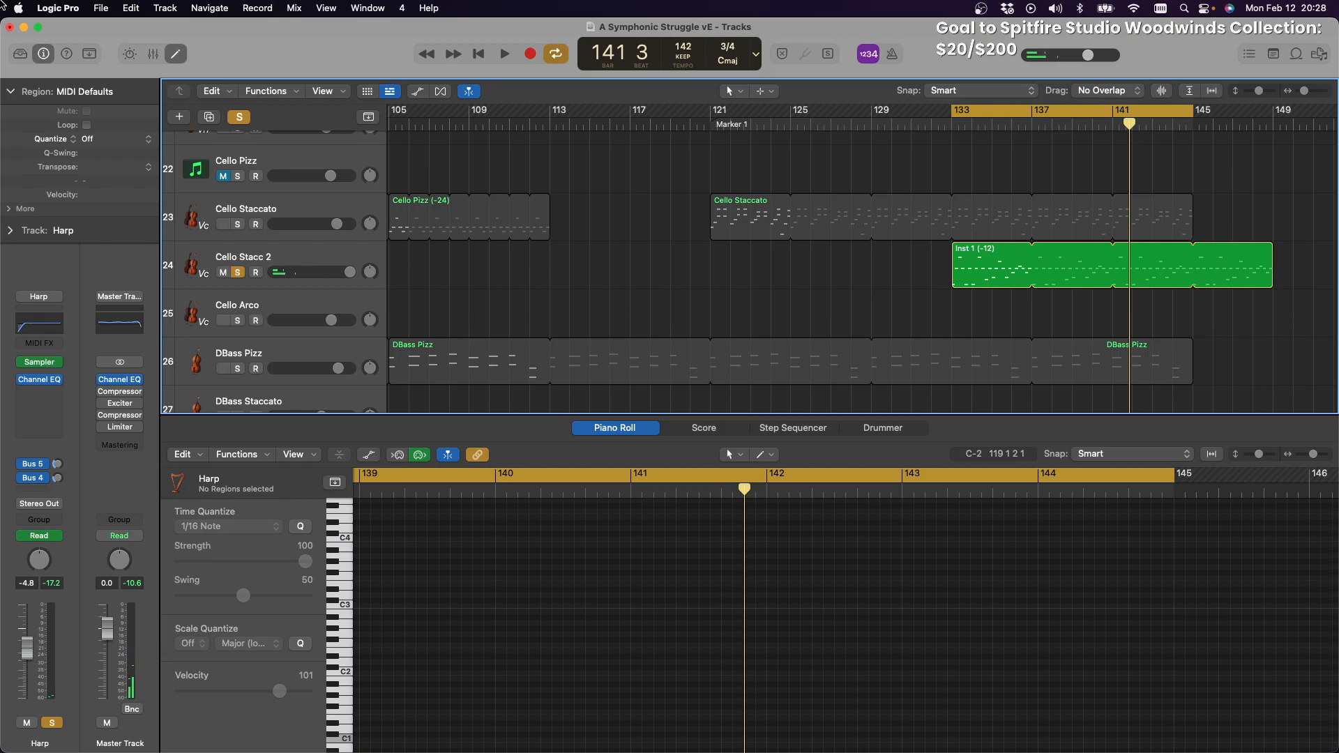
Switch to Music, replay the closing part of A Symphonic Struggle v9.2 several times for reference, and return to Logic Pro
key(super+Tab)
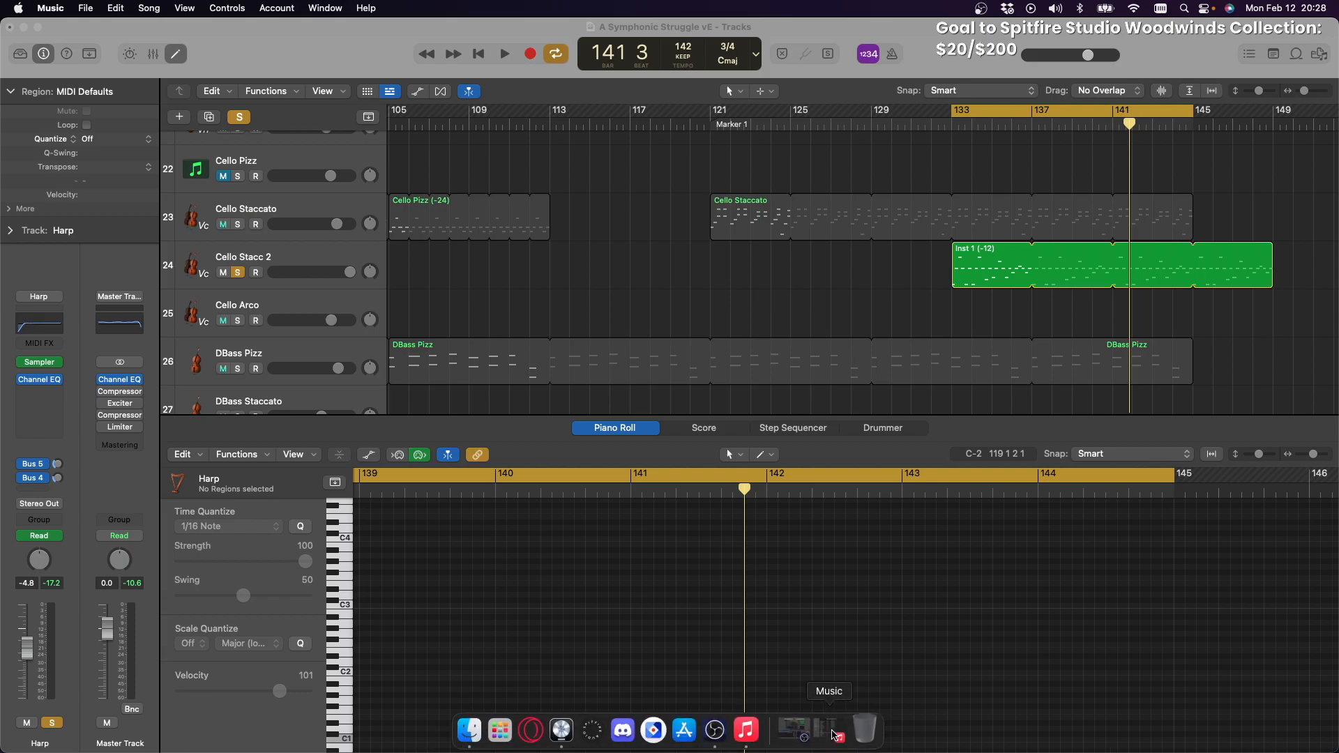
click(835, 735)
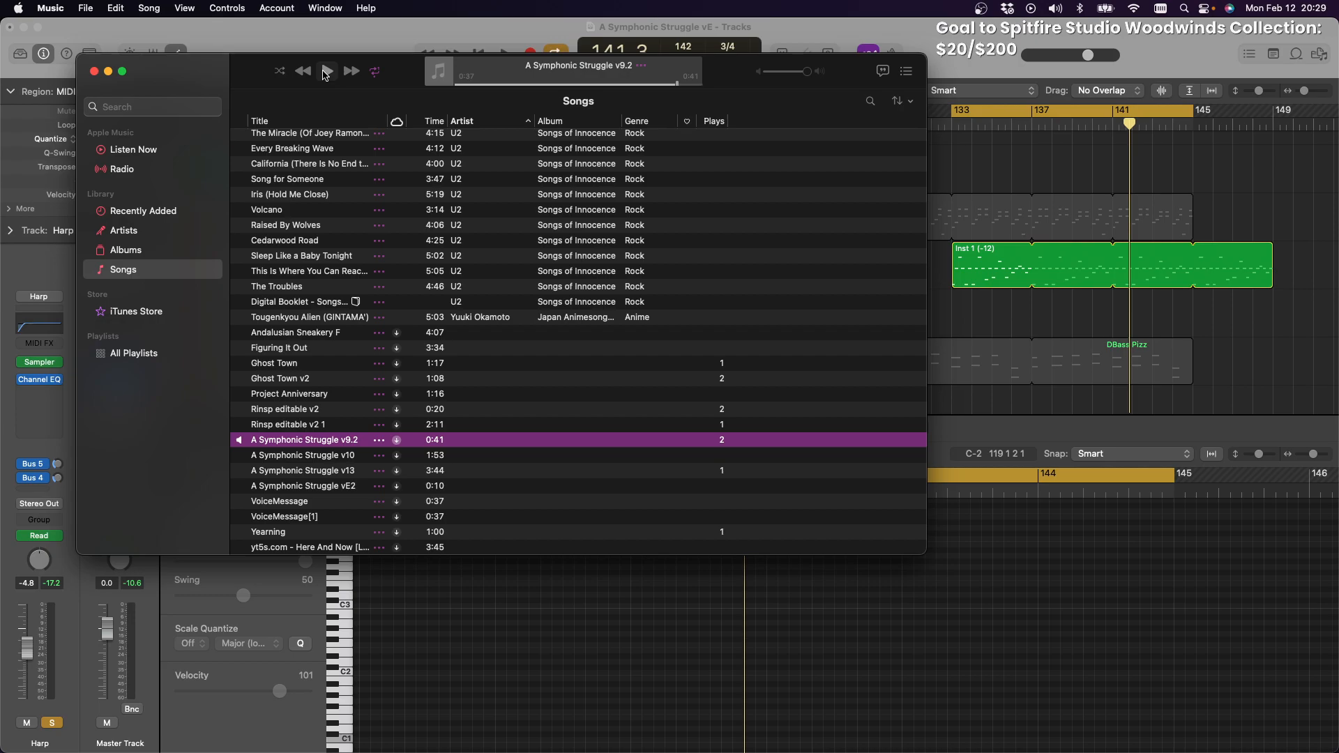
click(326, 72)
click(642, 85)
click(328, 71)
click(654, 83)
click(326, 71)
click(639, 84)
click(626, 84)
click(639, 85)
click(639, 85)
click(327, 71)
click(1011, 590)
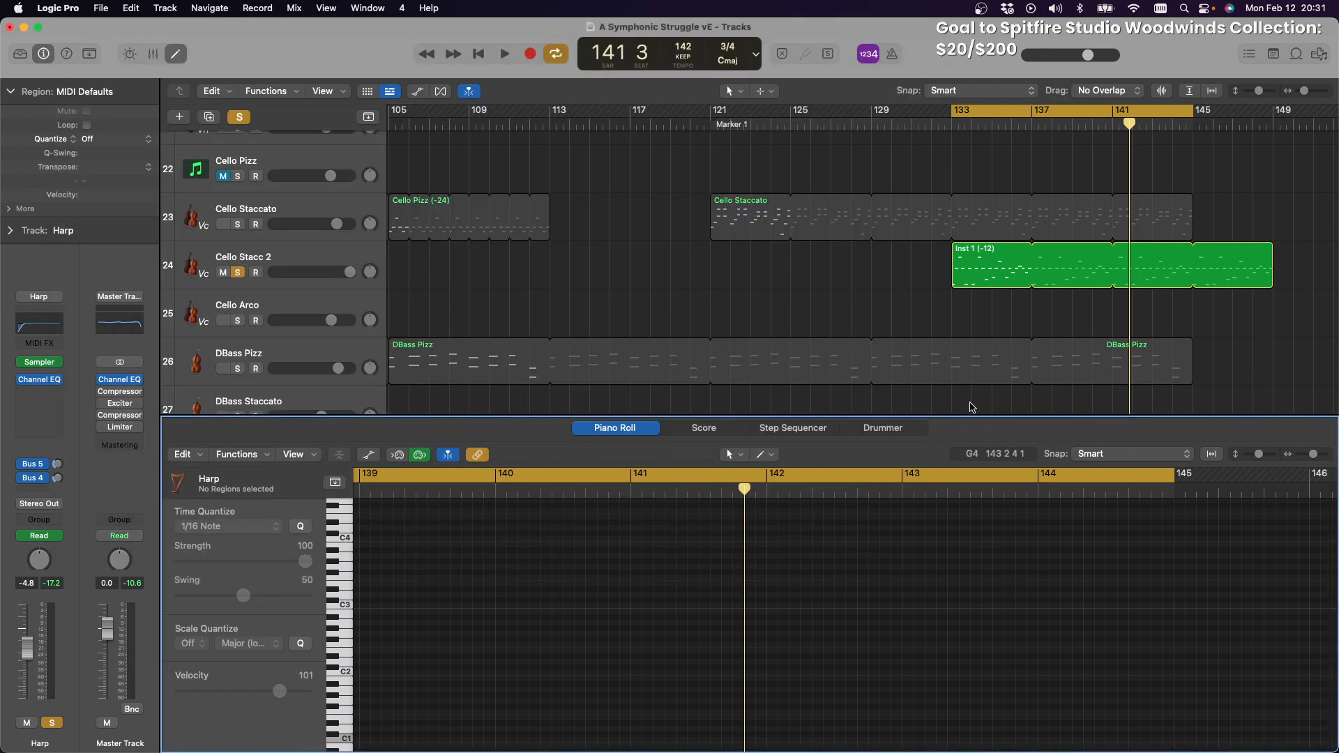
Copy the looped Inst 1 region from Cello Stacc 2 onto the lower Harp track at bar 133
click(970, 279)
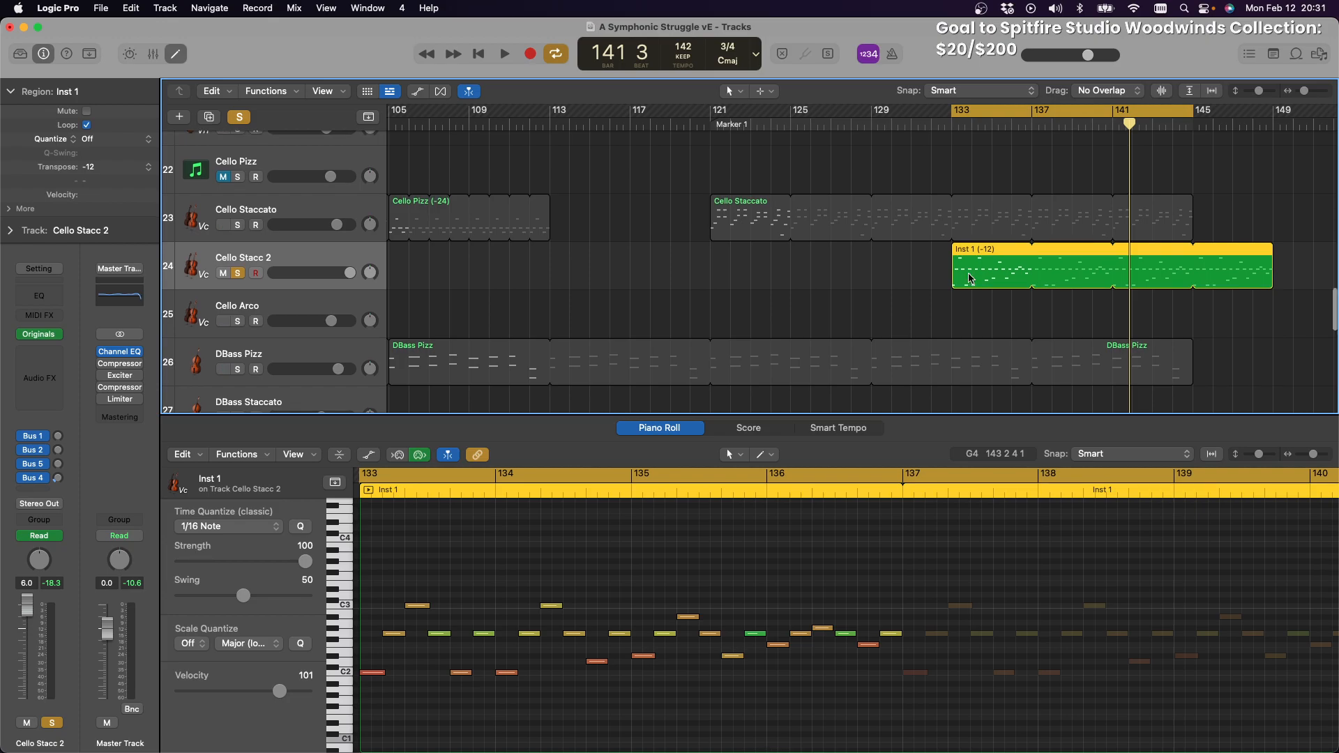
scroll(970, 278, up, 10)
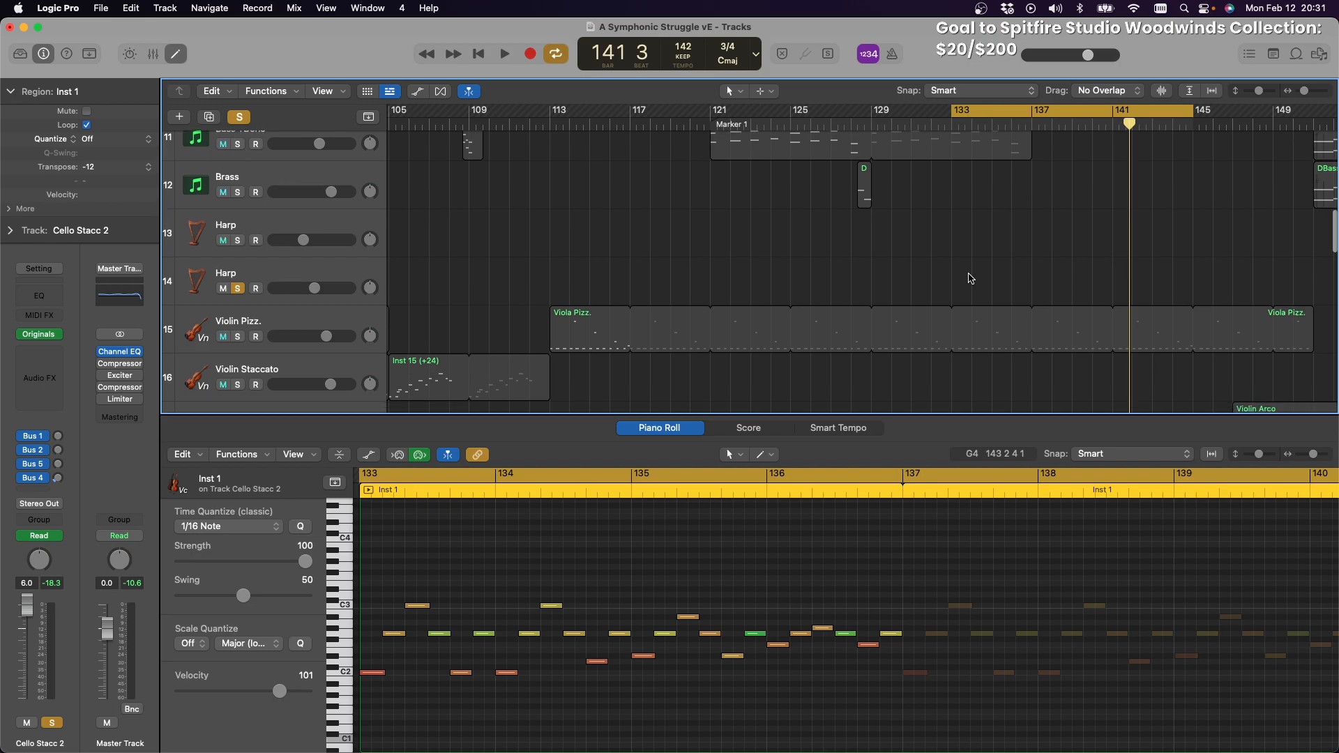
click(951, 120)
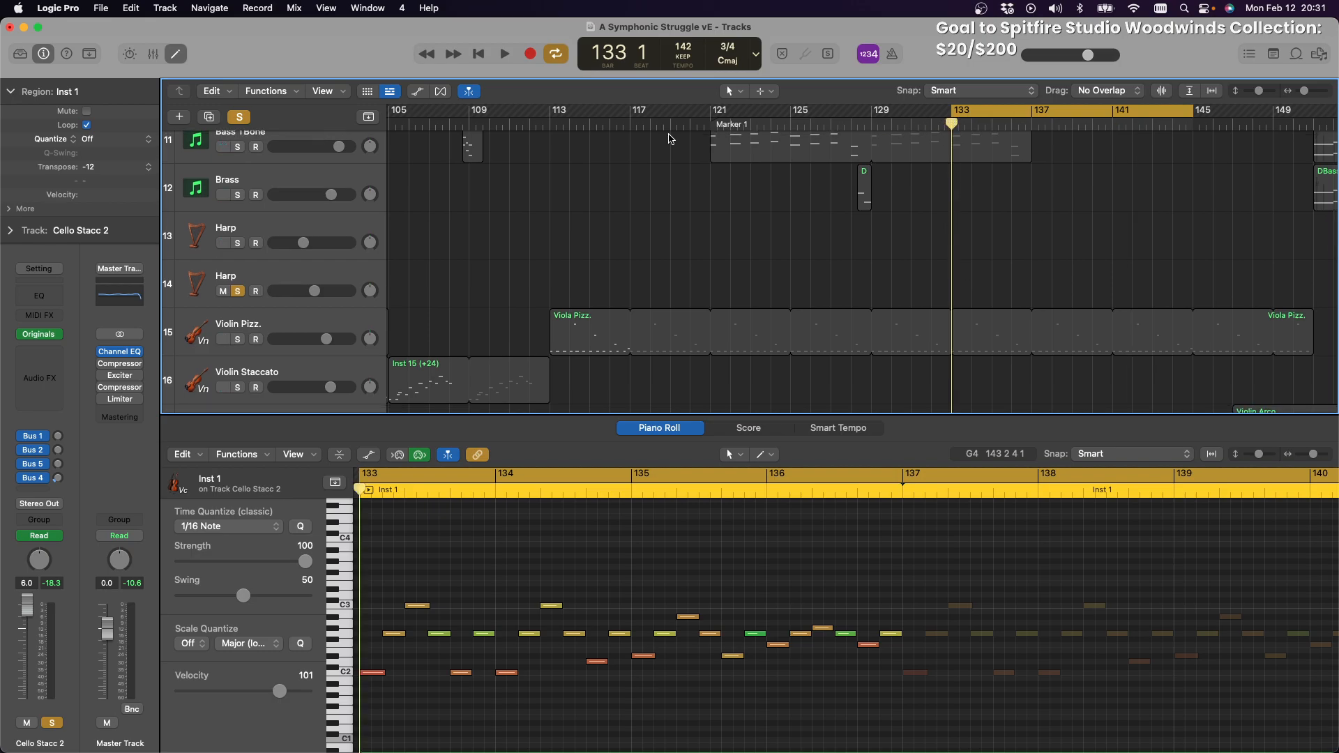
click(298, 280)
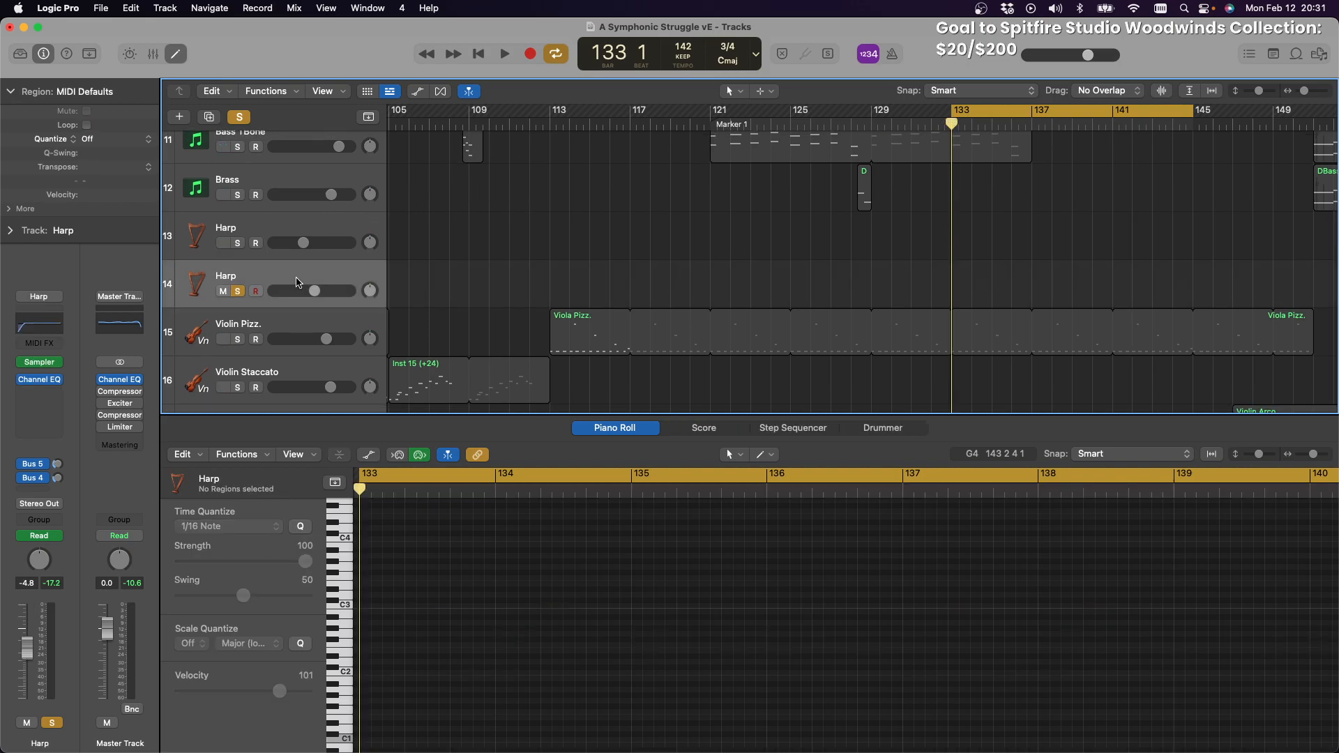
key(super+v)
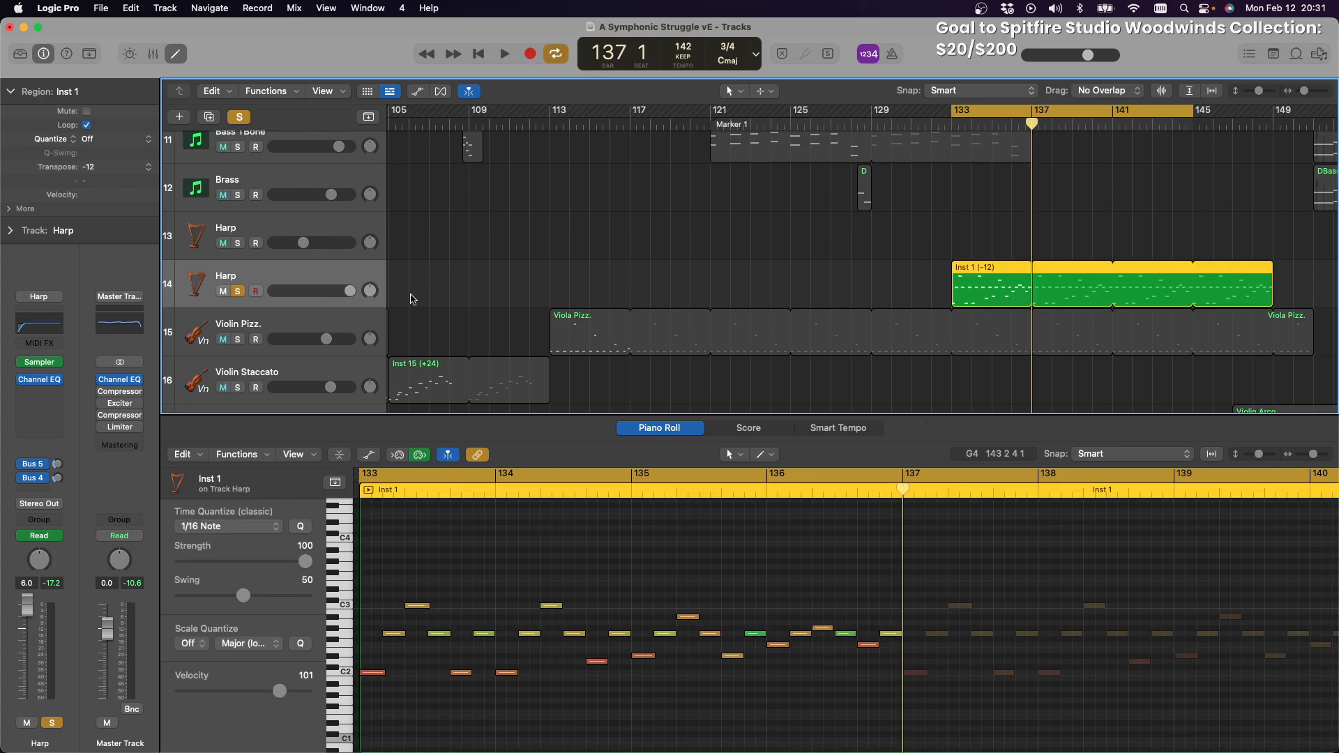
Select all the notes of the Harp's Inst 1 region and raise them seven semitones, bringing the first note from C2 to G2
click(147, 169)
click(120, 173)
drag(373, 572, 897, 730)
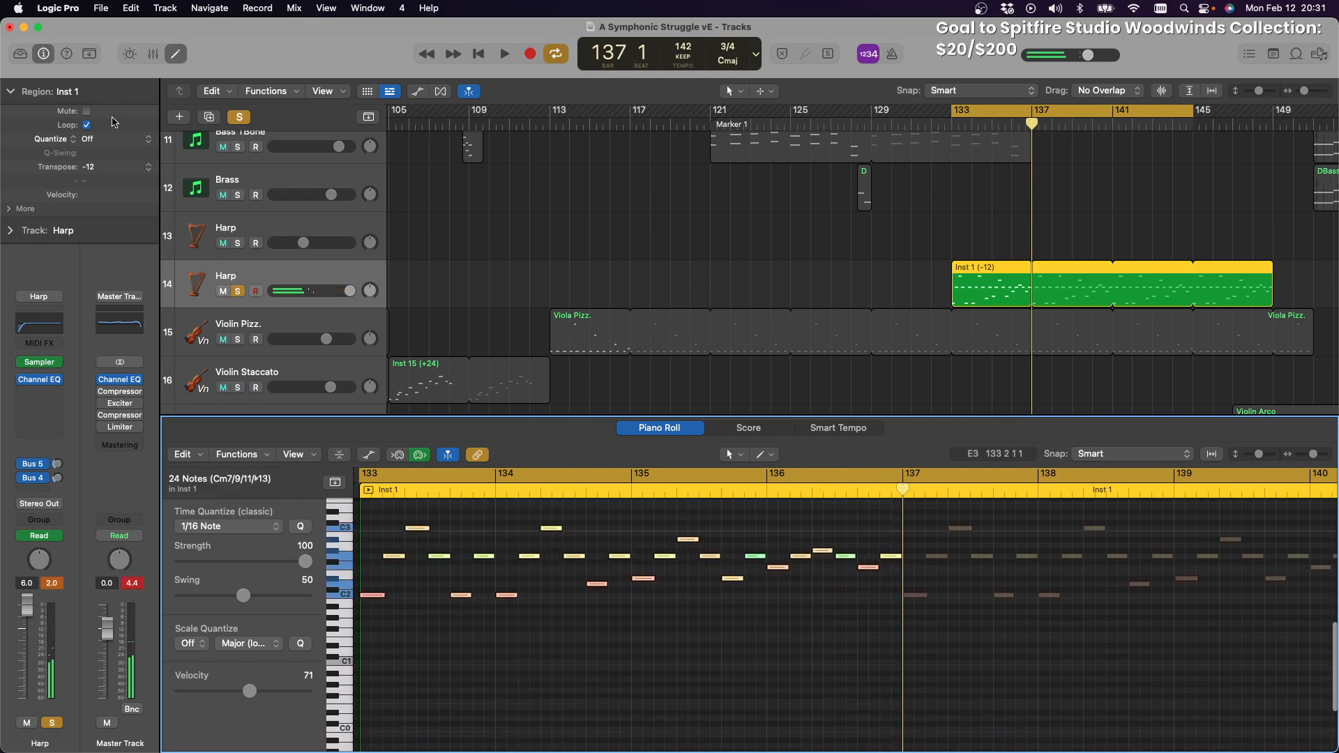
scroll(461, 558, up, 3)
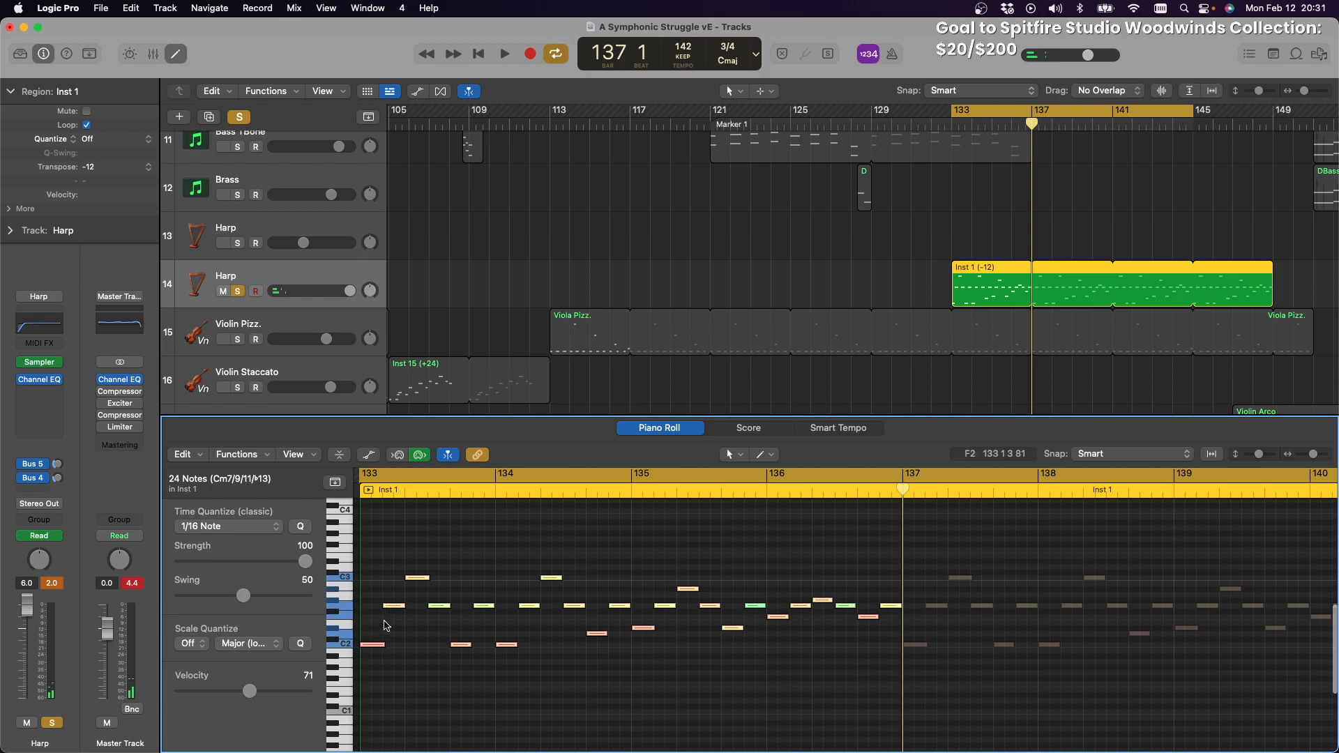
mouse_move(374, 644)
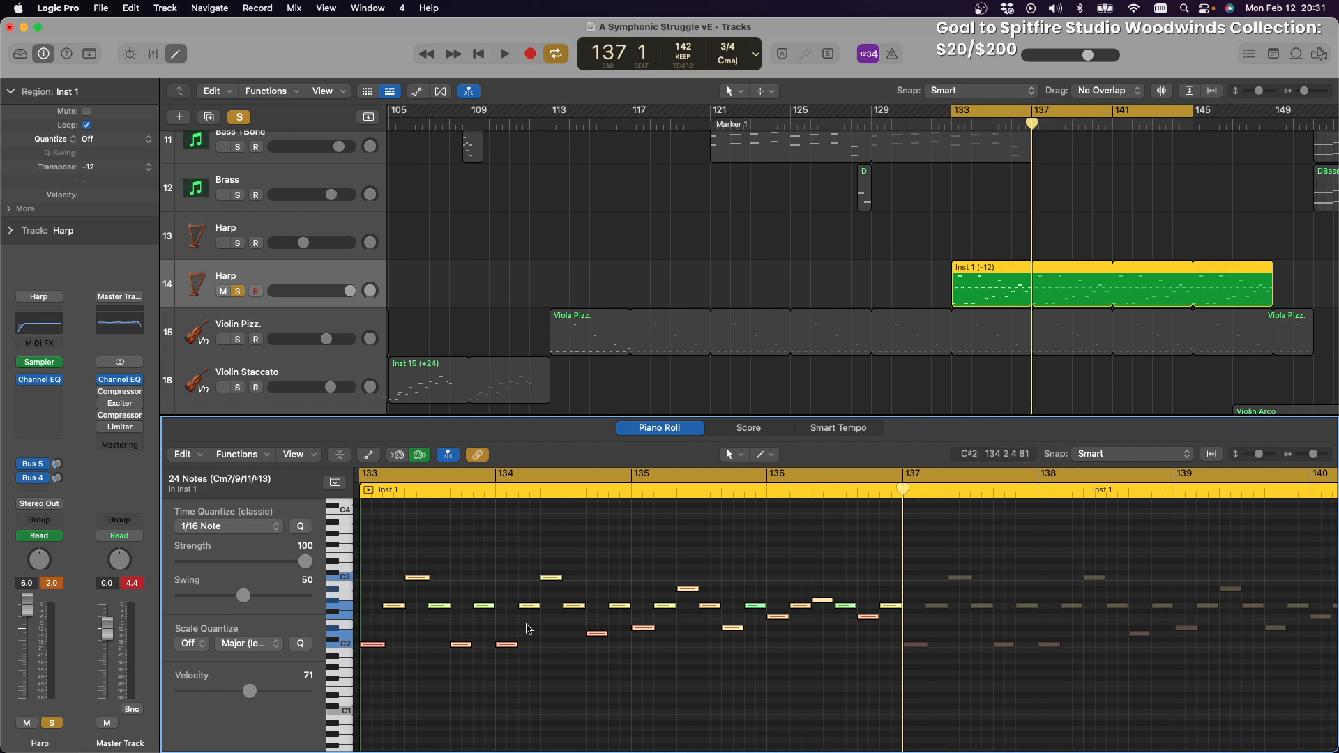
click(371, 645)
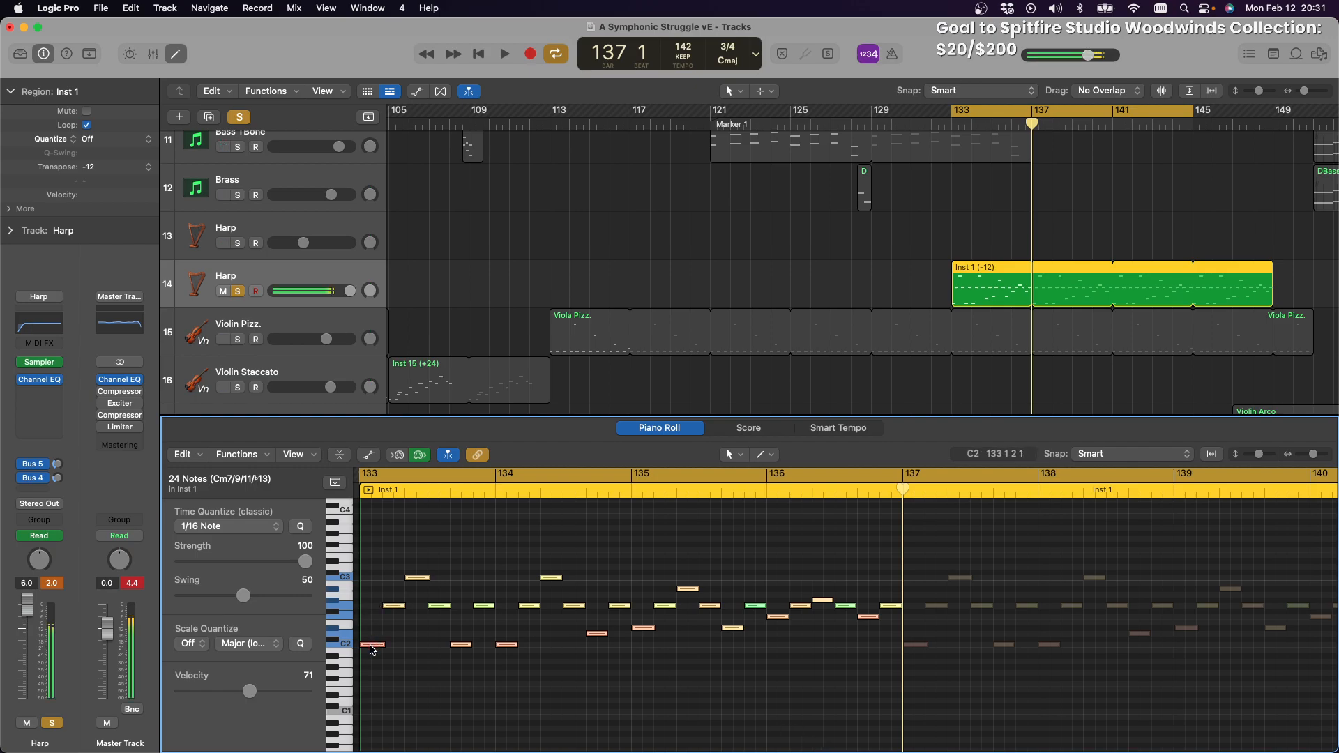
drag(372, 648, 373, 610)
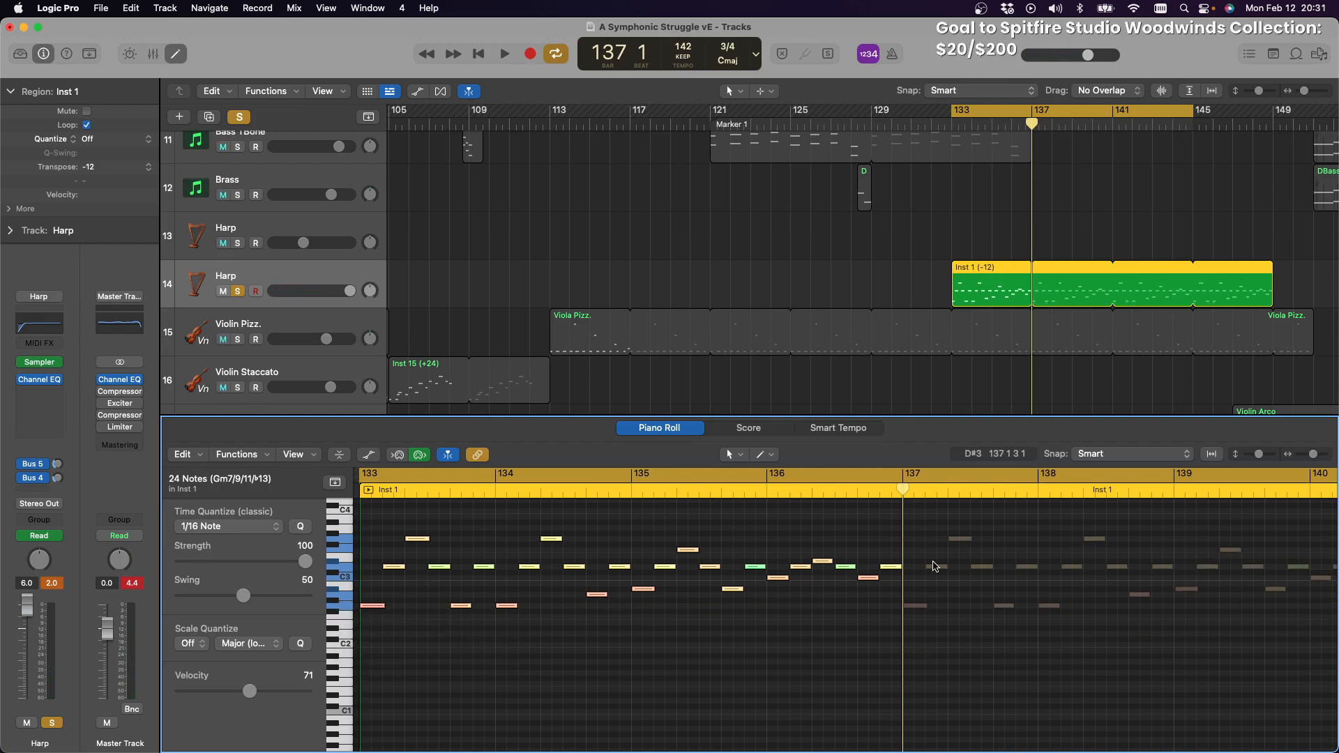
Audition the soloed lower Harp part from bar 133 and try lowering its track volume to +1.0 dB
click(502, 53)
click(482, 54)
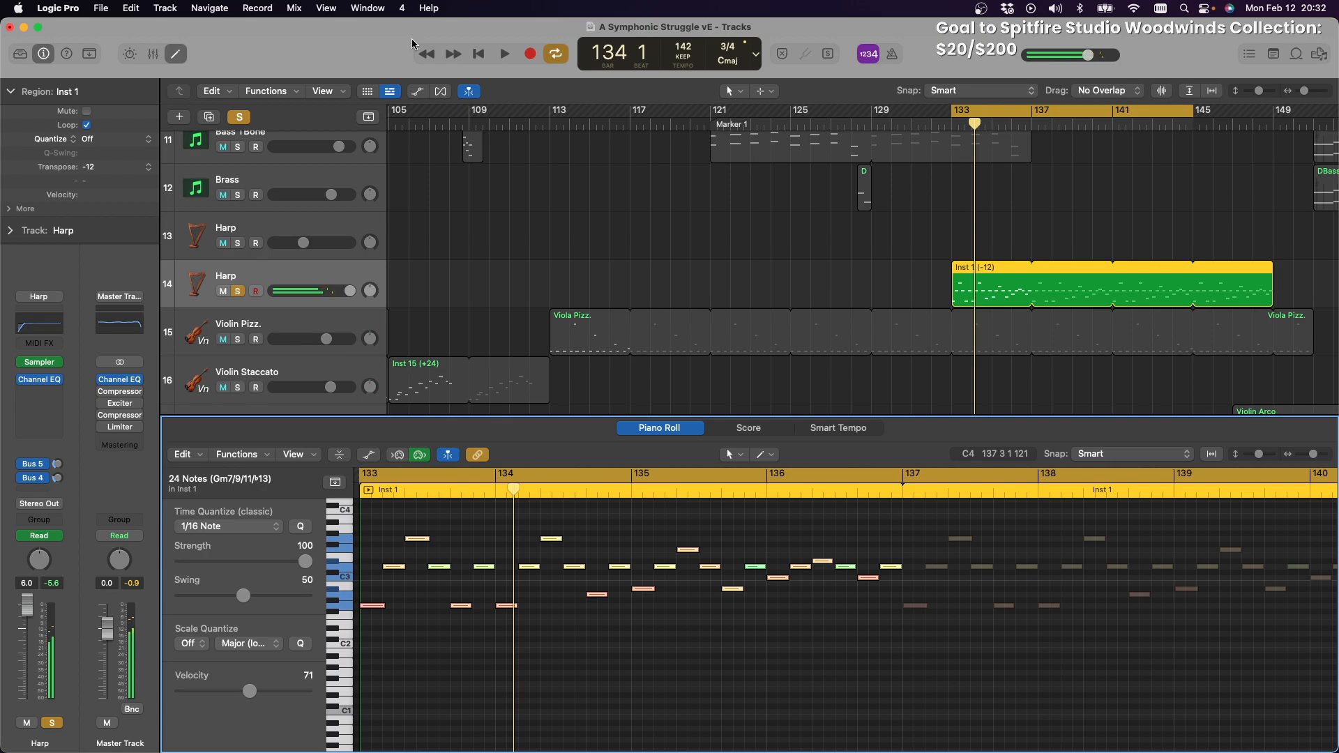
click(501, 56)
drag(350, 296, 334, 296)
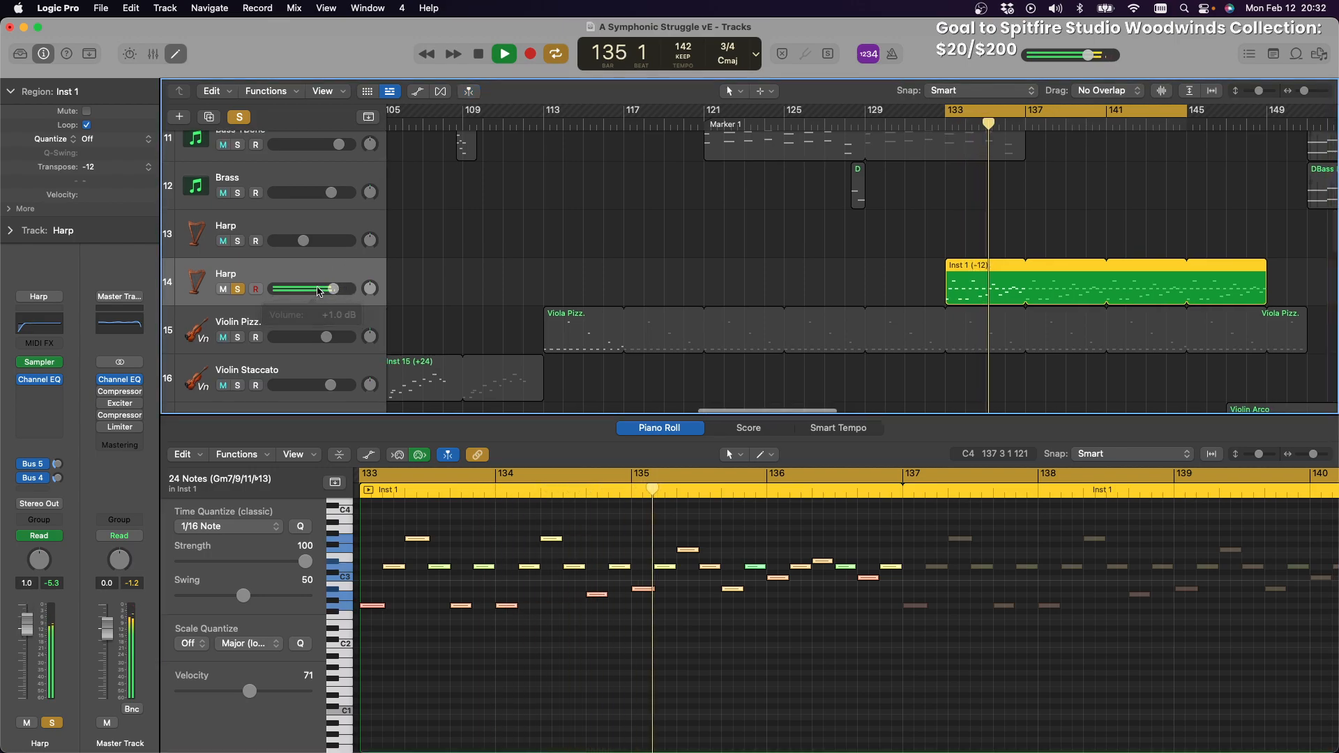
click(477, 54)
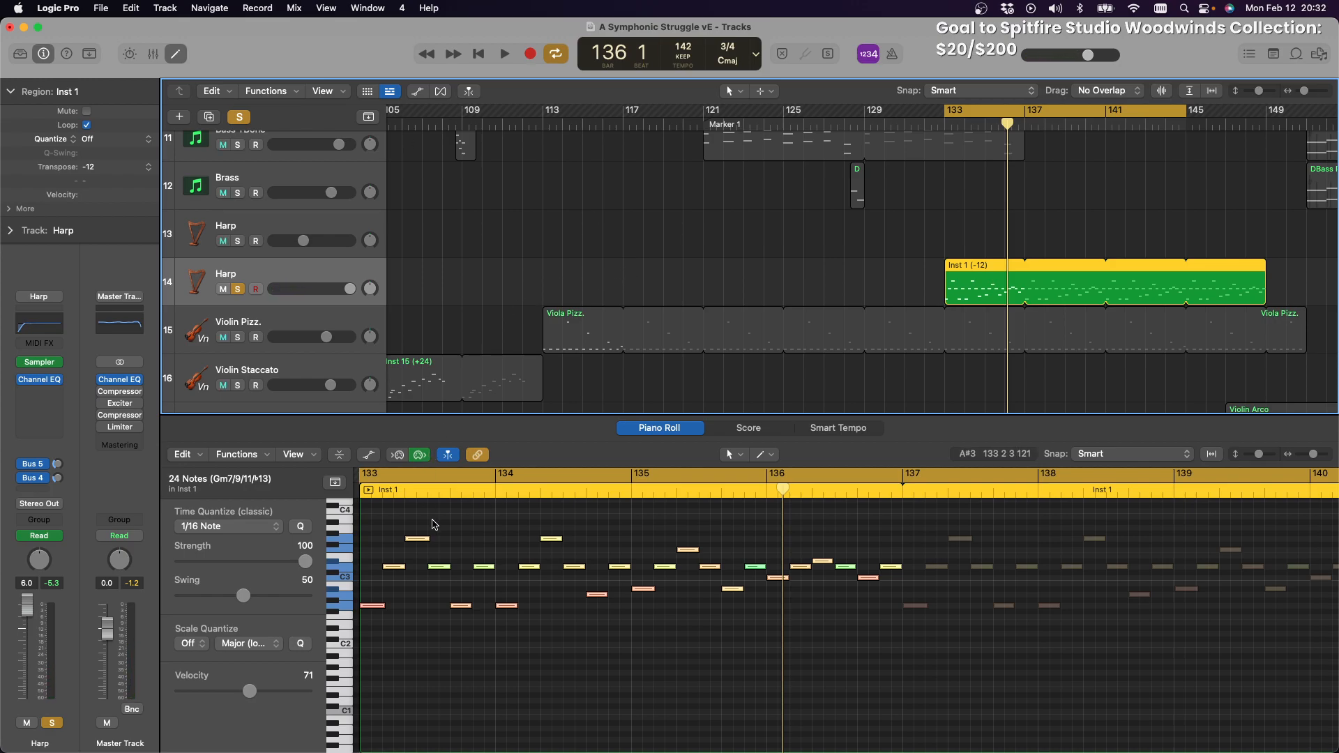
scroll(438, 521, down, 5)
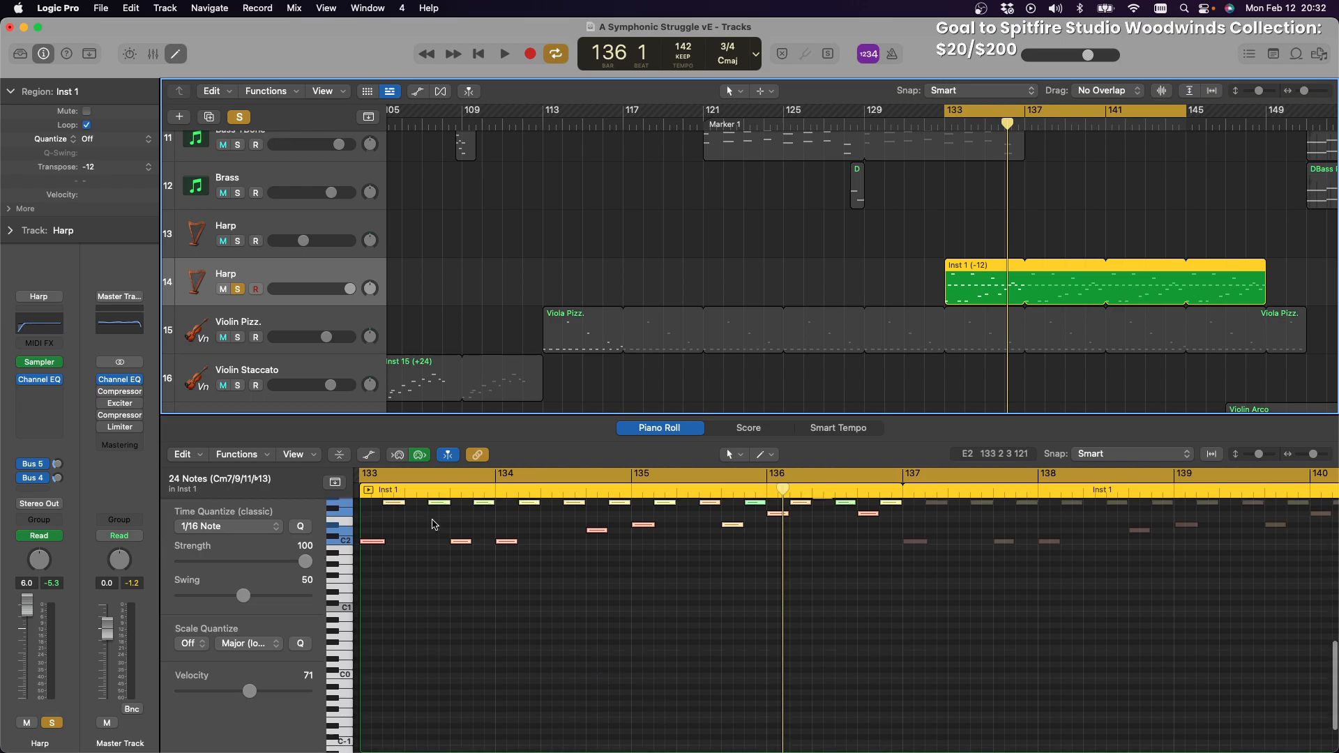
key(space)
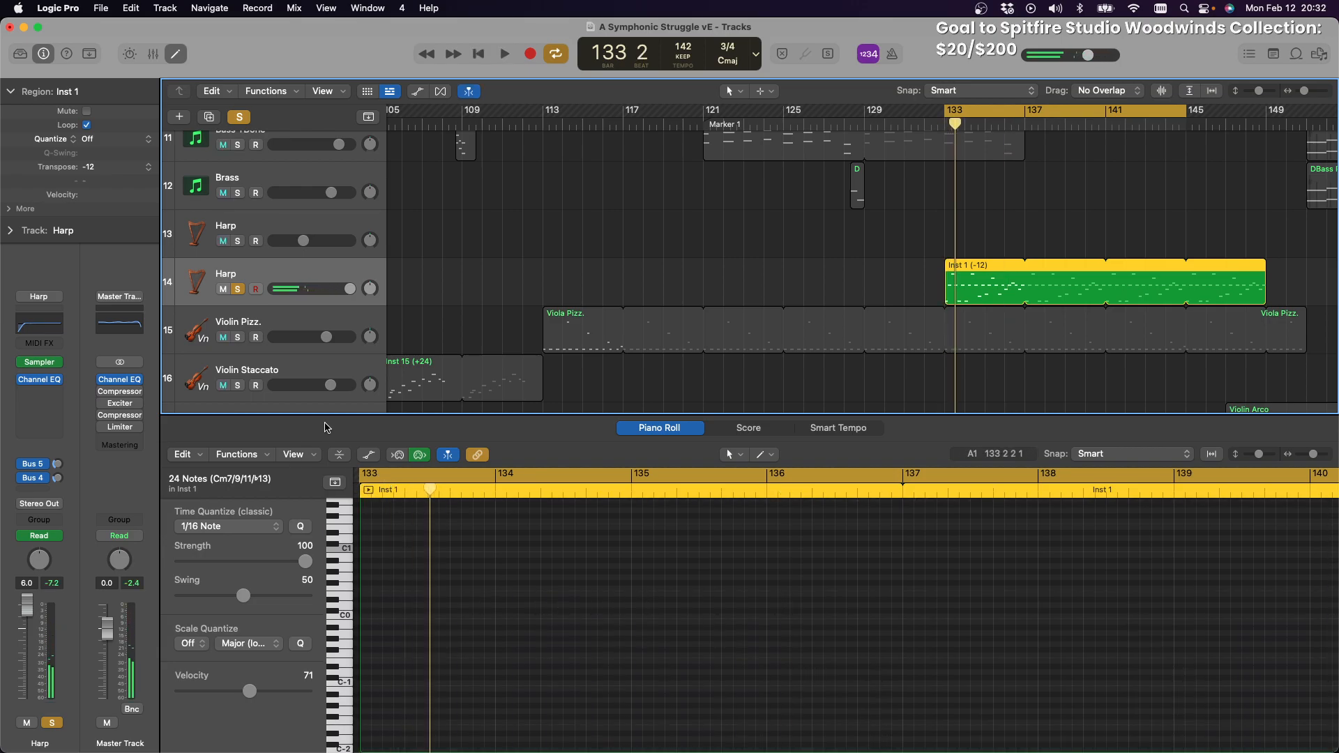
Show track automation, lower the Harp's volume line over the Inst 1 region to -3.3 dB, and delete its point at bar 133
click(418, 91)
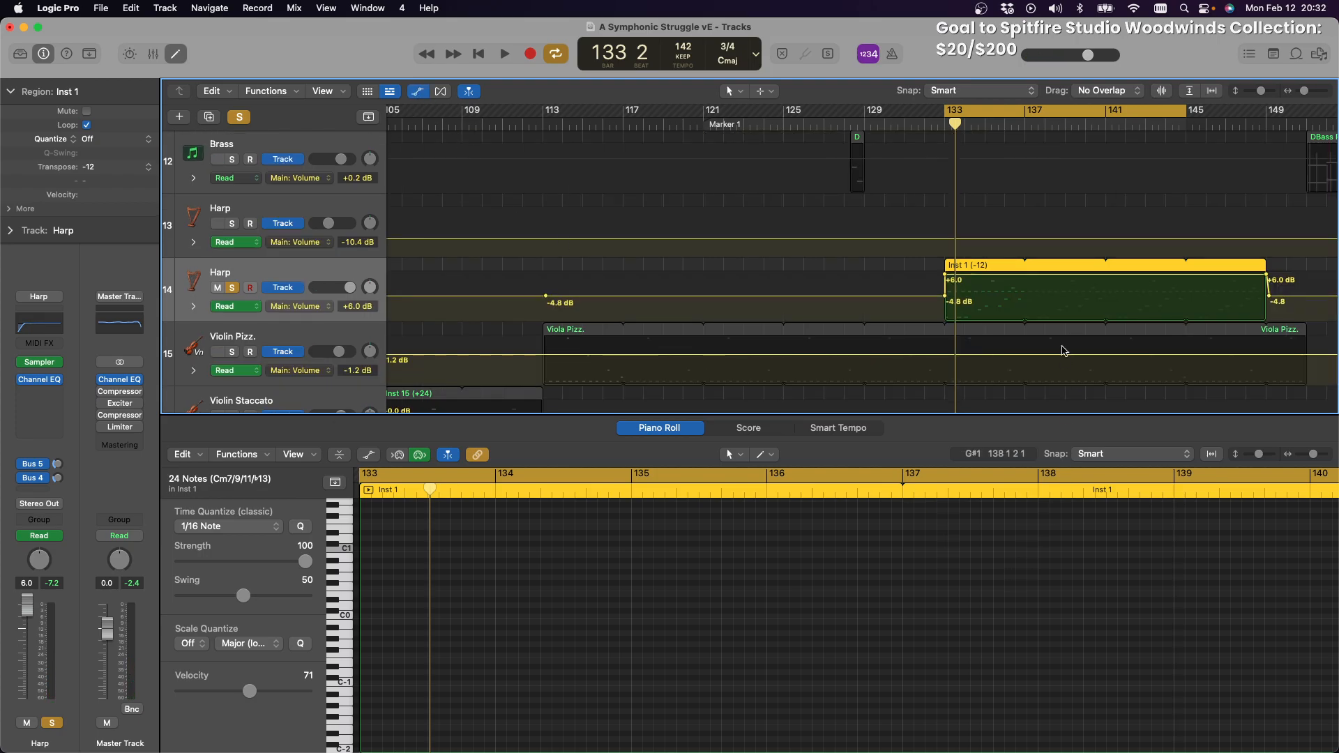
drag(1020, 281, 1020, 302)
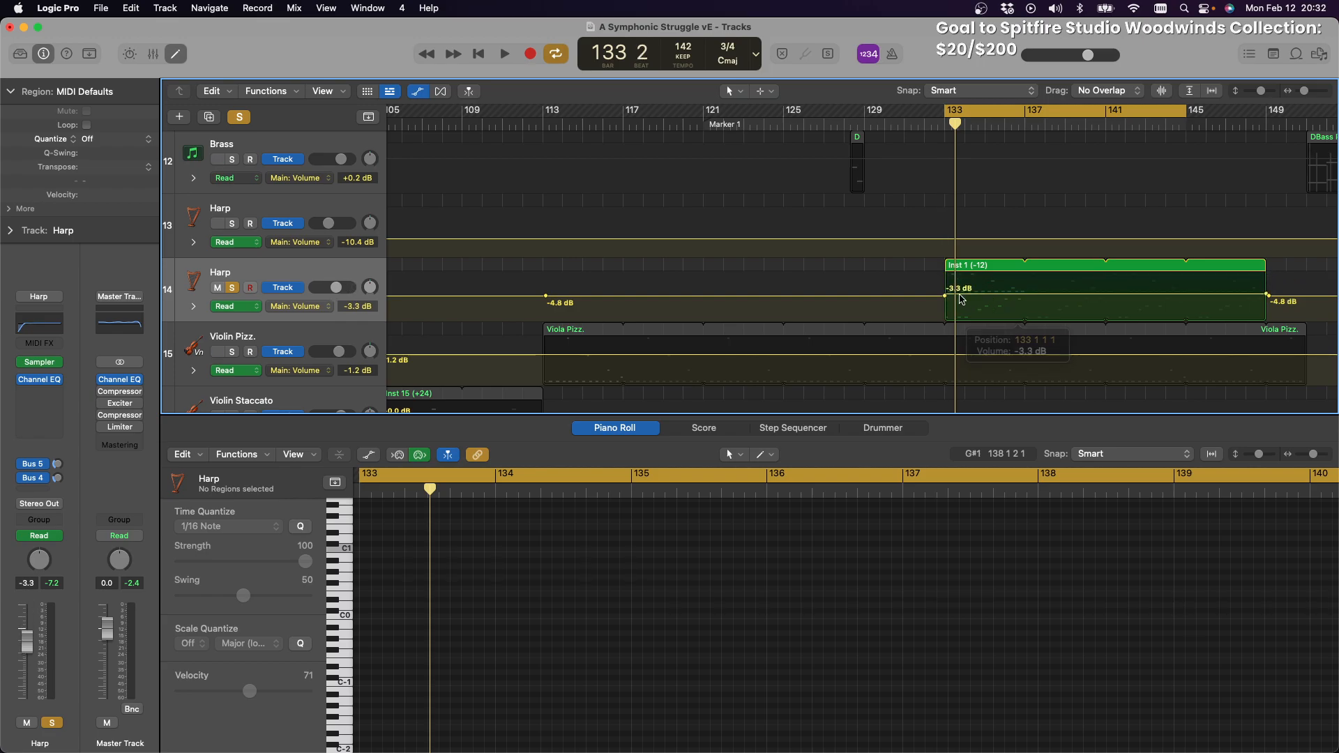
click(945, 295)
key(Delete)
scroll(956, 312, up, 1)
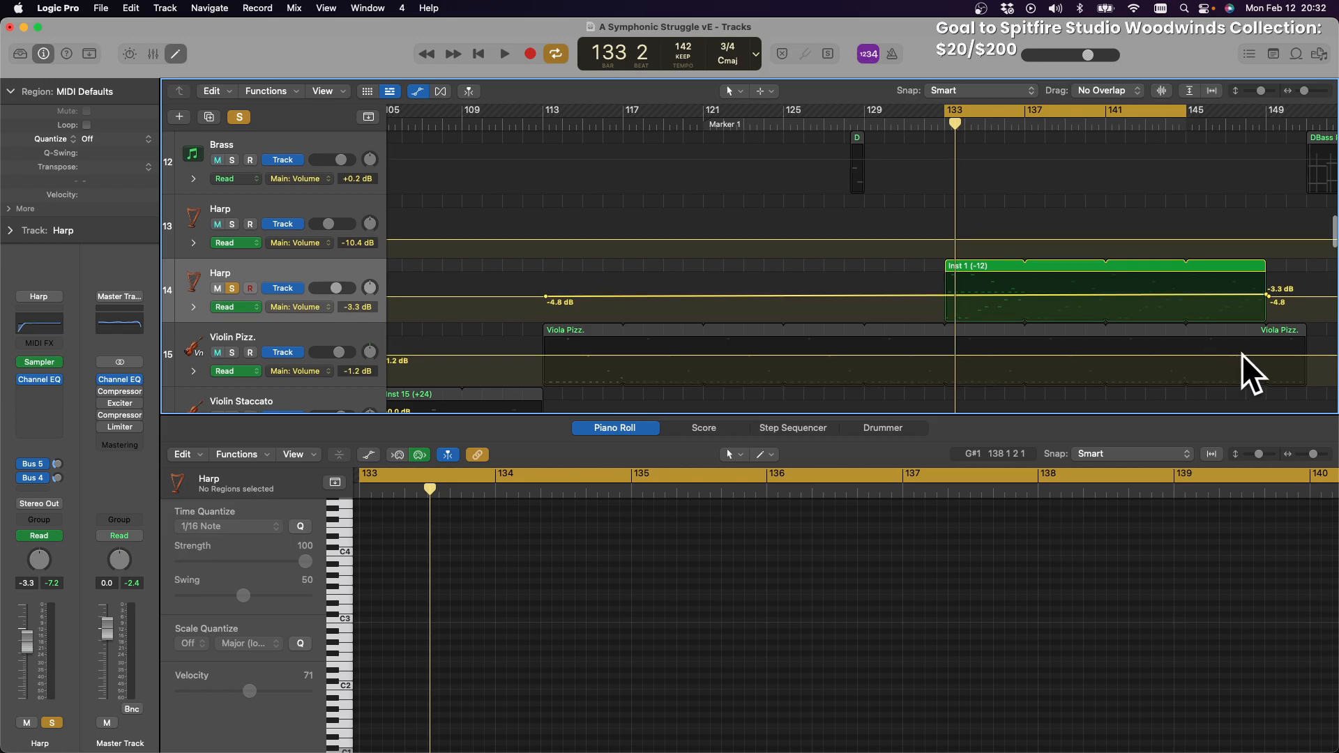
Add Harp volume points at bar 133 dropping from -4.0 to -11.4 dB, and set the region's end point to -4.8 dB
click(1268, 296)
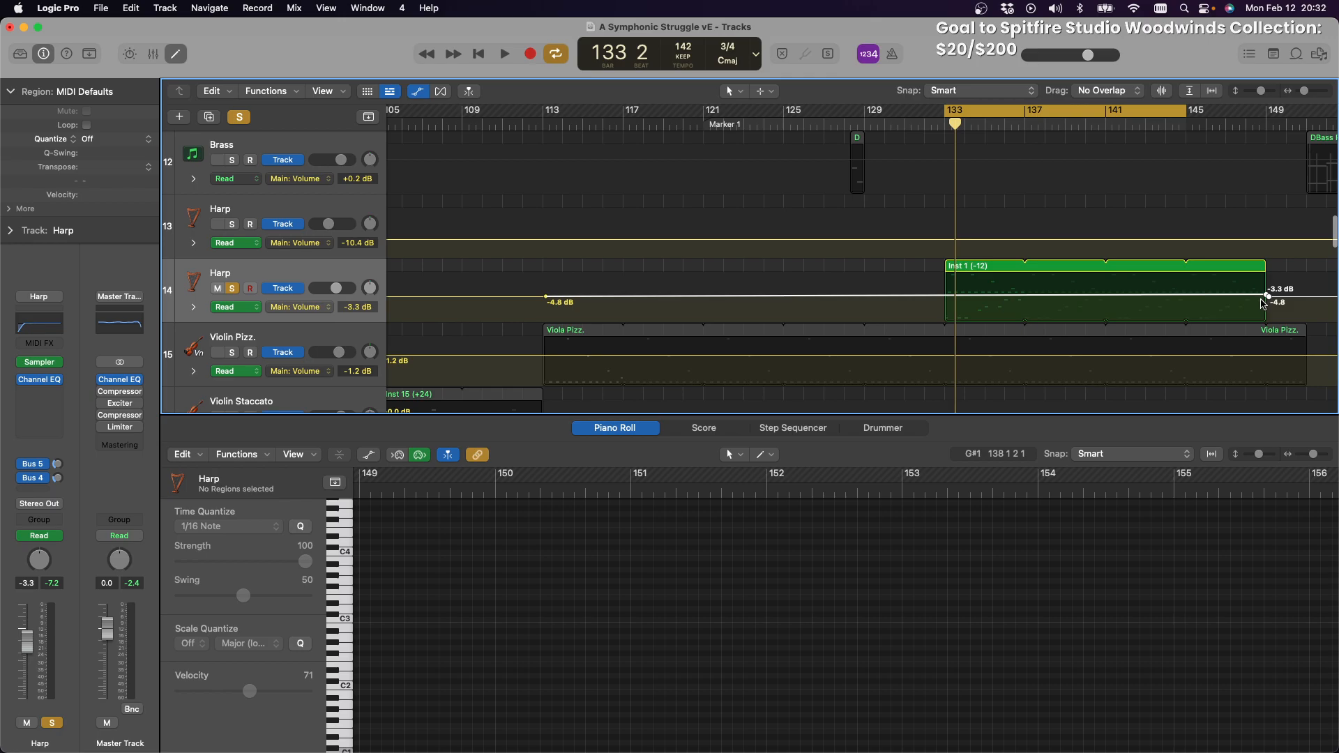
click(944, 296)
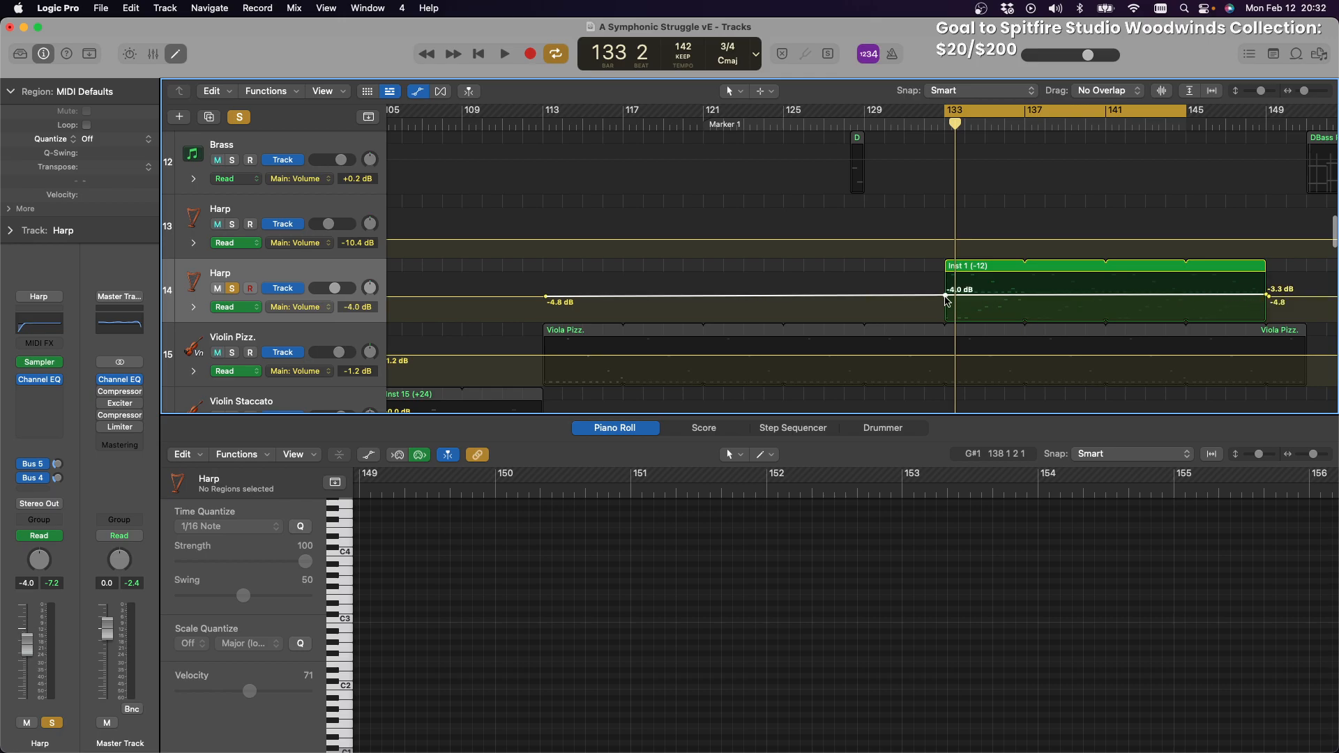
drag(943, 295, 943, 307)
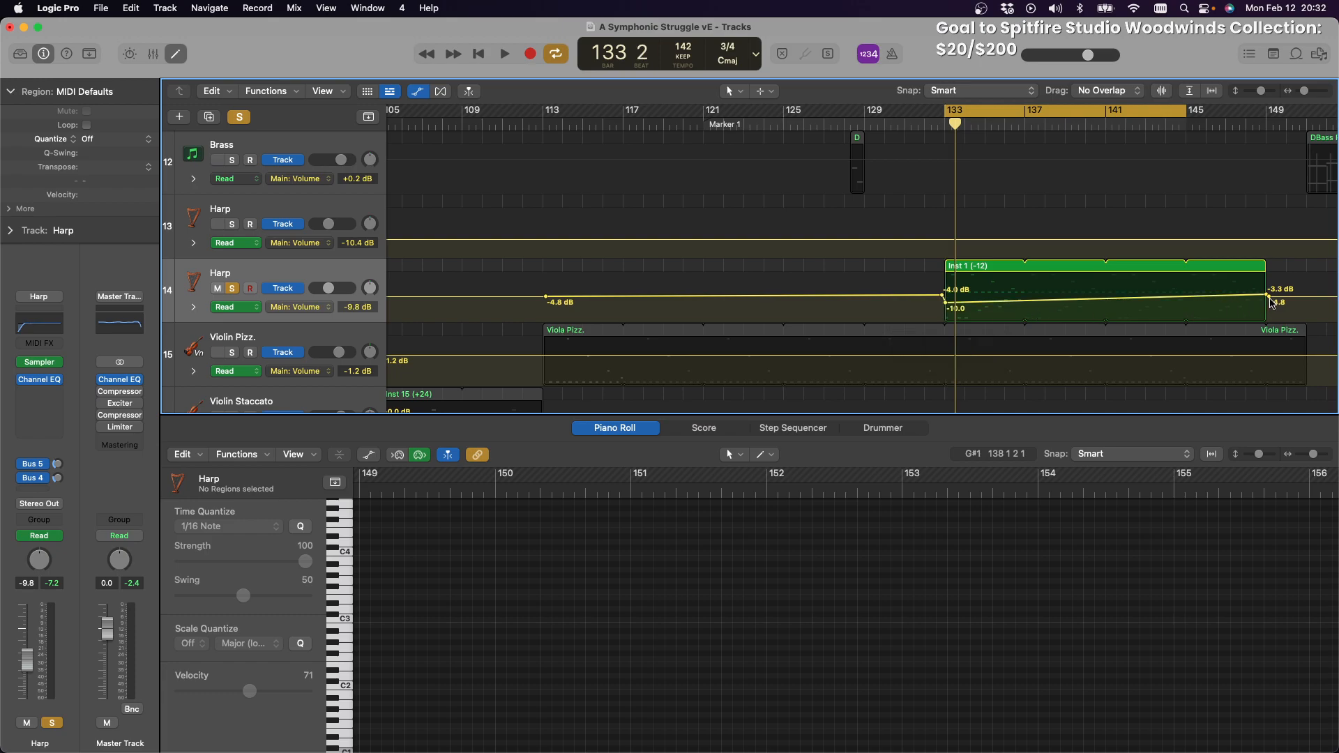
drag(1268, 297, 1248, 309)
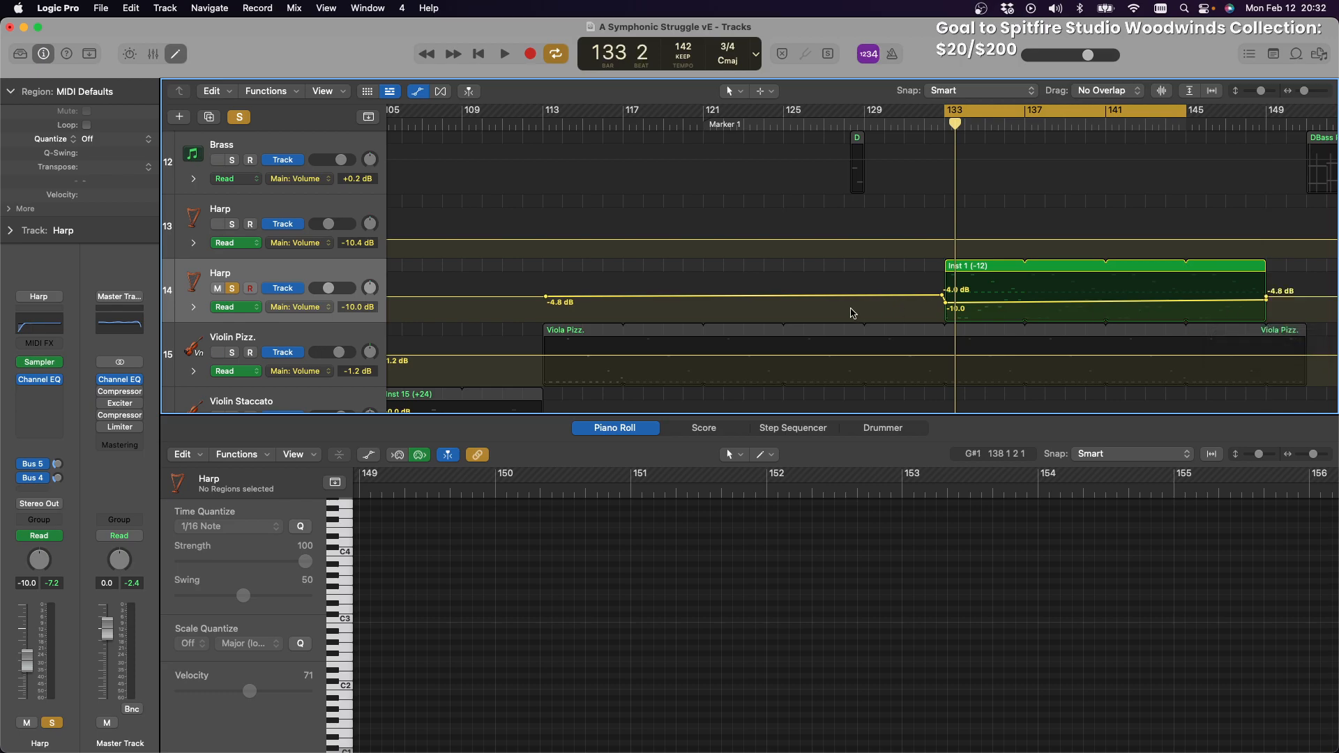
drag(983, 309, 978, 307)
Audition the Harp while levelling its volume automation to about -8 dB at bar 133 and -8.9 dB at the region's end, and hide automation
key(space)
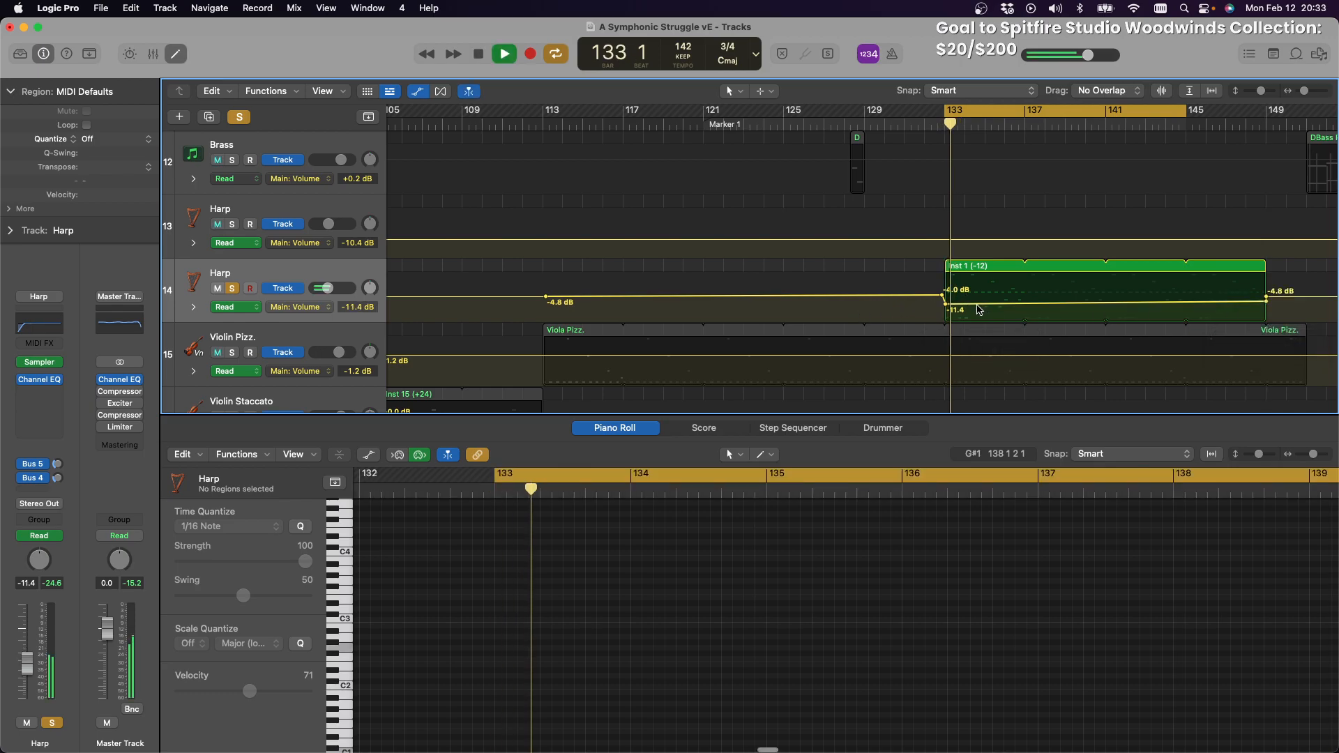
scroll(979, 310, down, 1)
drag(946, 307, 945, 301)
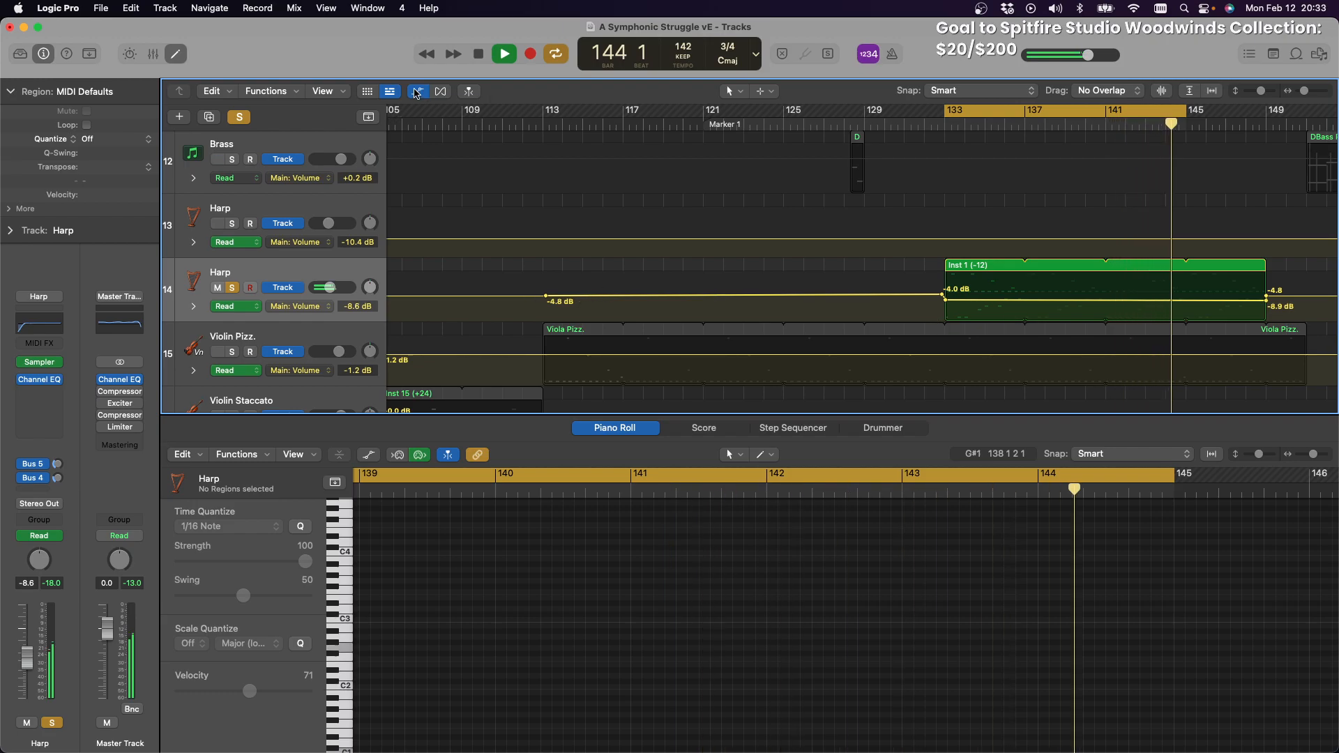
key(a)
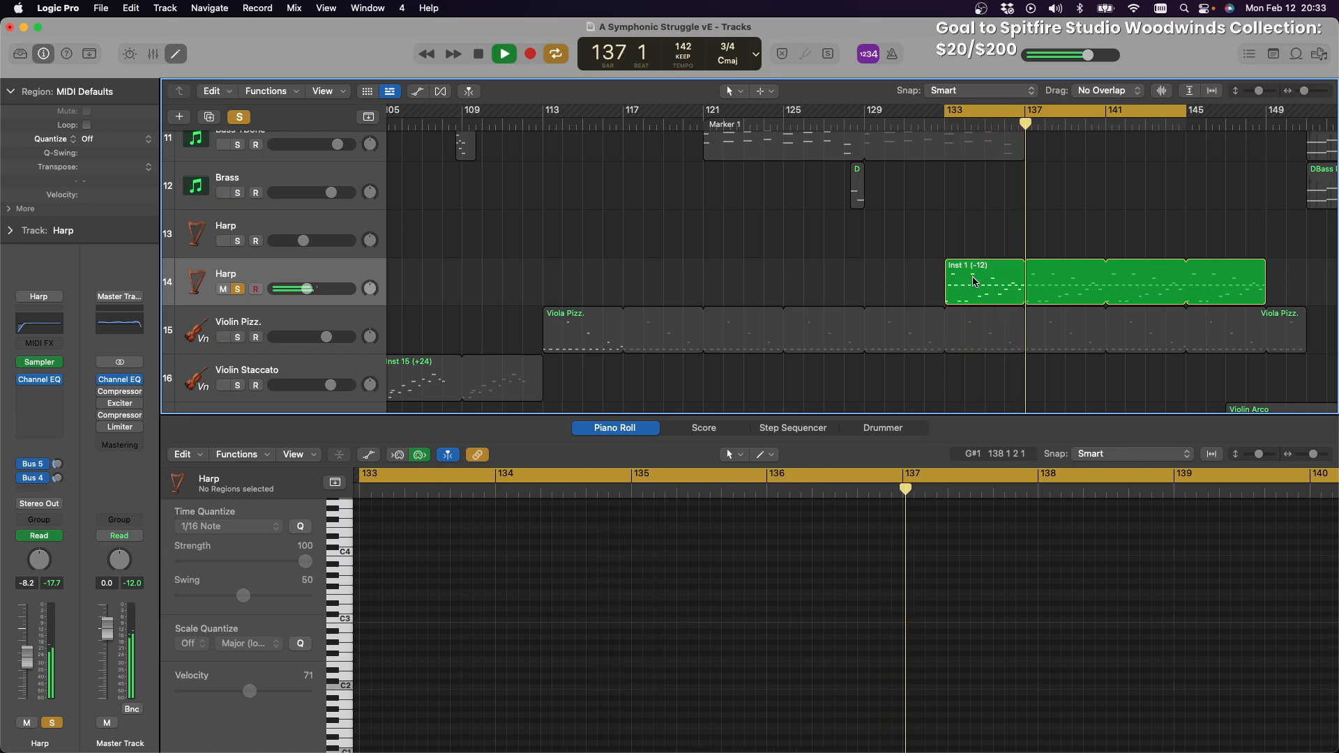
Temporarily solo WW Mid alongside the Harp to compare both parts, and take its solo off again
scroll(1053, 286, up, 5)
scroll(1056, 287, up, 5)
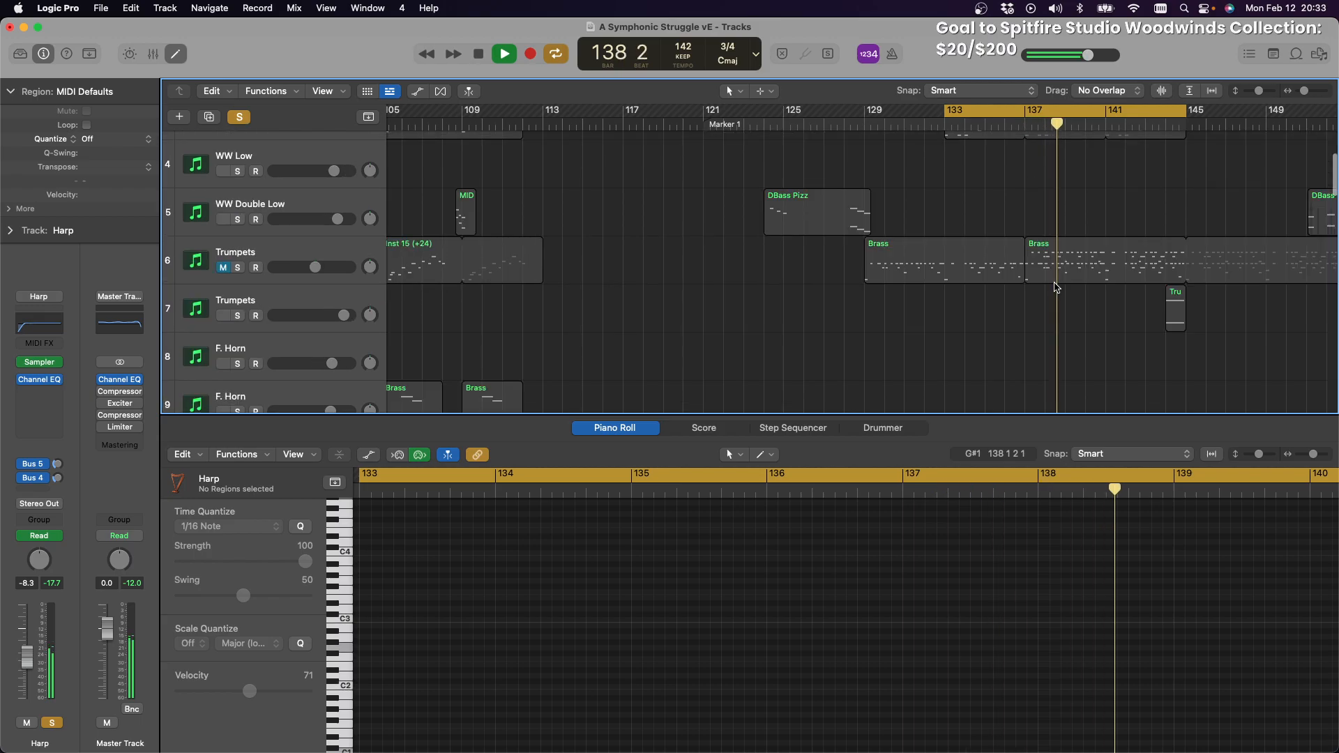
scroll(1057, 286, down, 1)
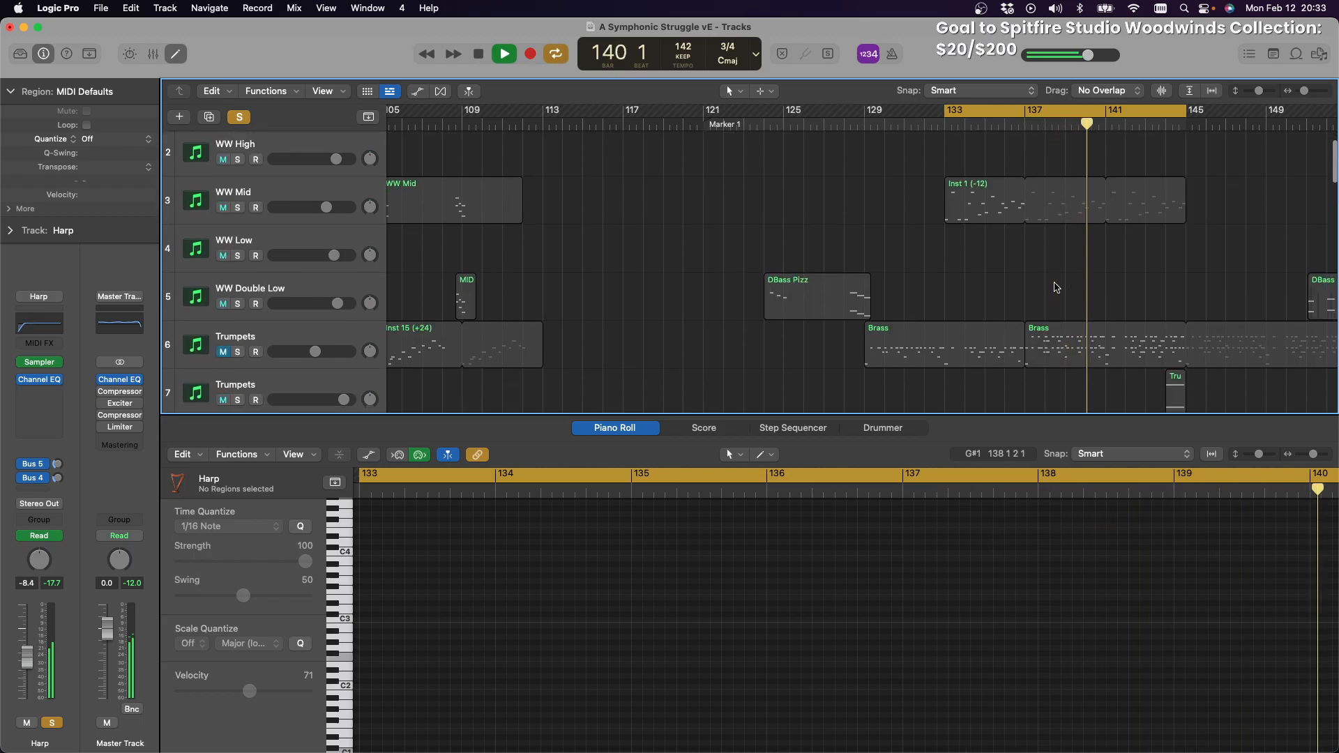
click(237, 201)
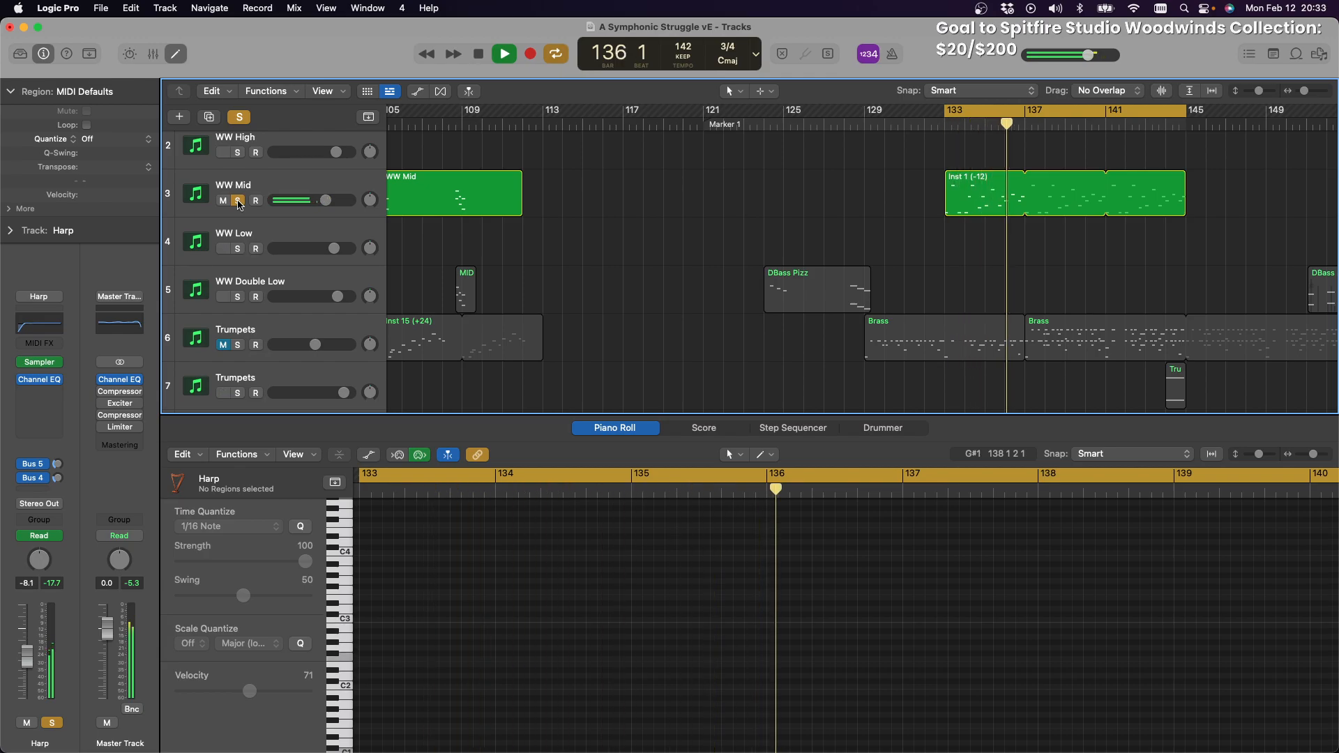
click(238, 201)
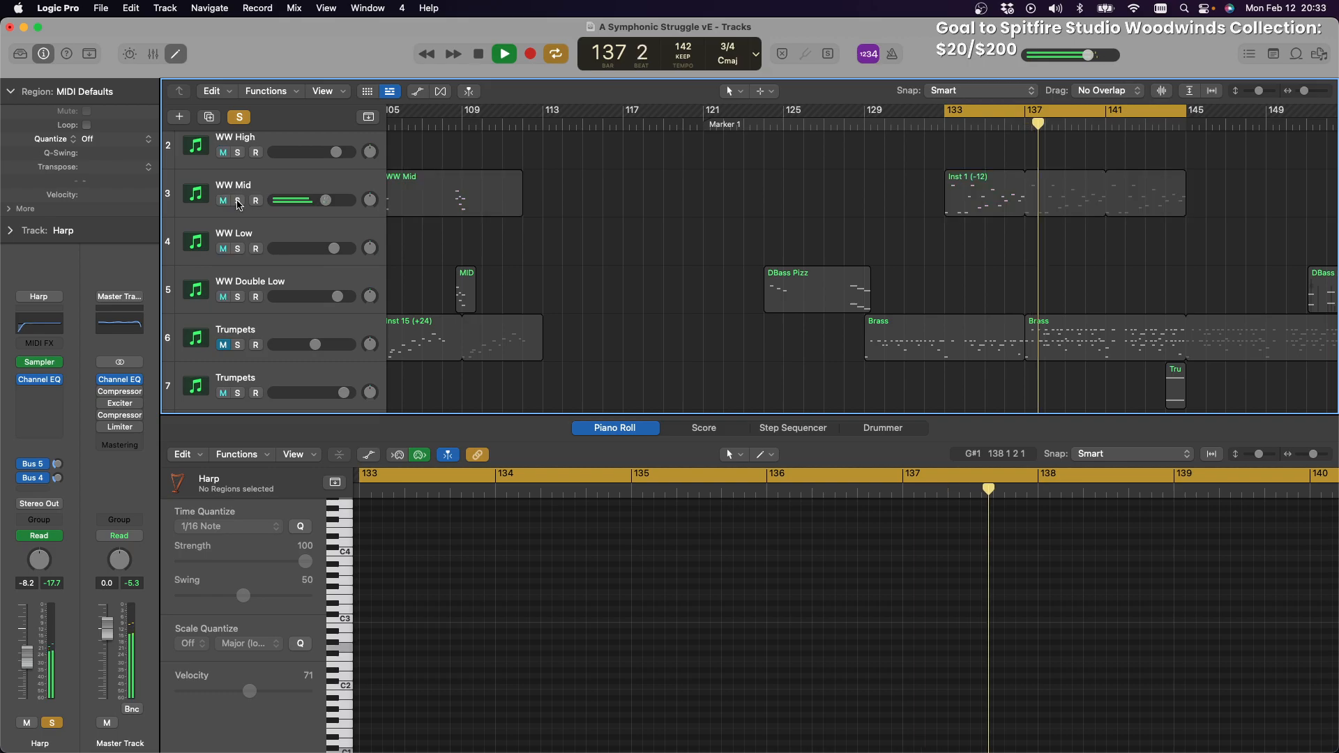
scroll(728, 262, down, 8)
scroll(726, 263, down, 1)
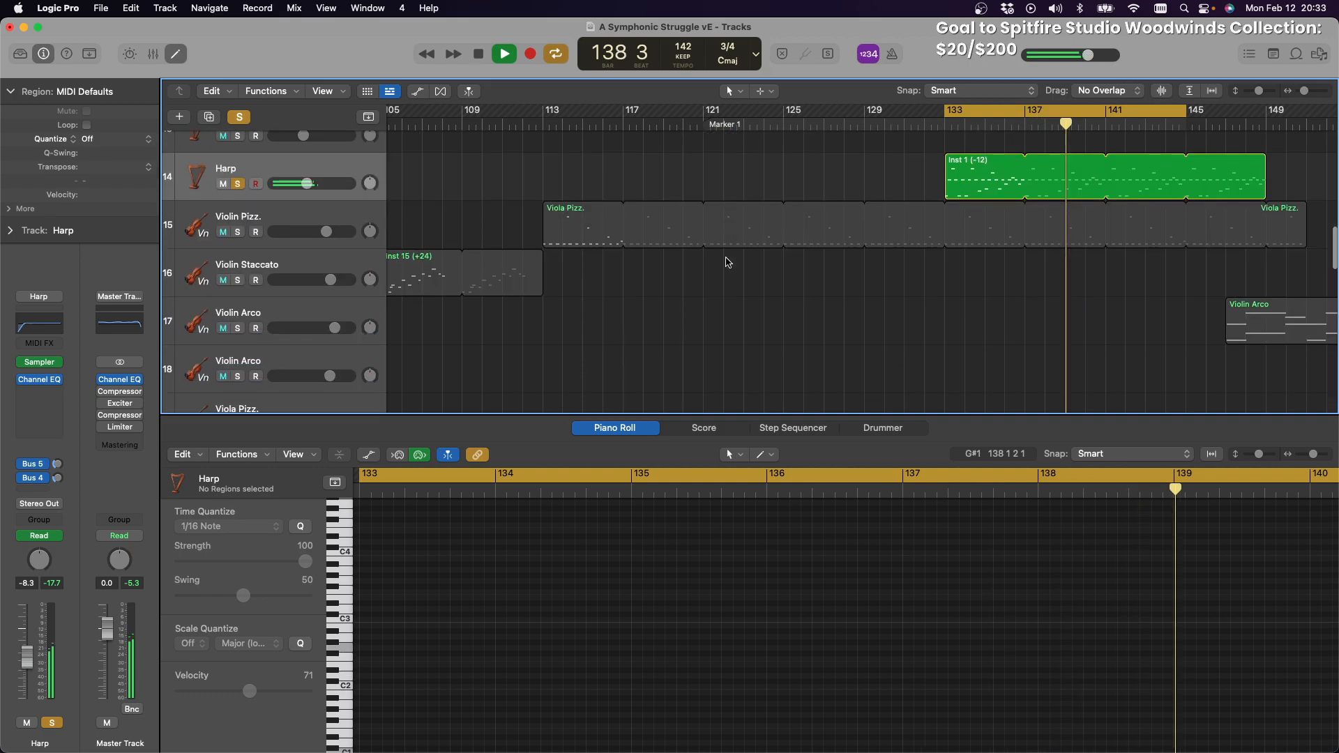
Stop playback, switch to Music to consult A Symphonic Struggle v9.2 as reference, and return to Logic Pro
click(479, 55)
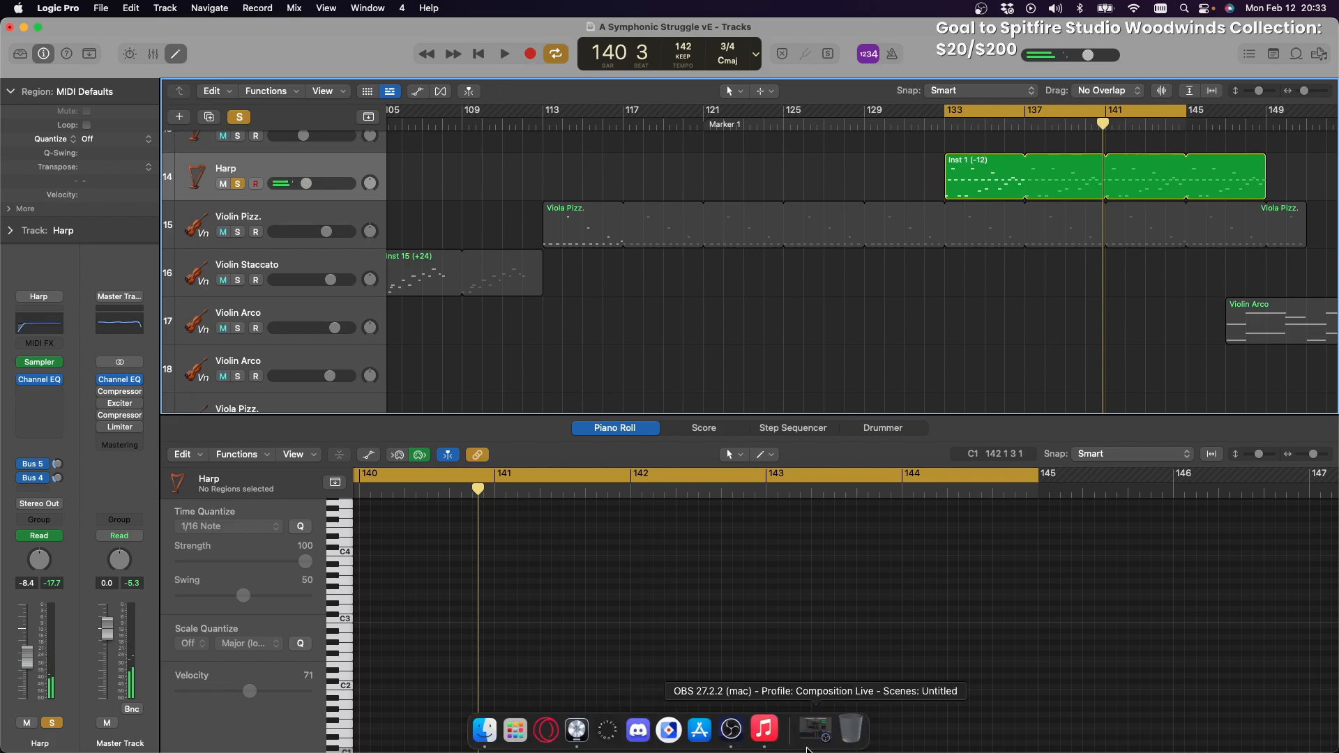
click(774, 738)
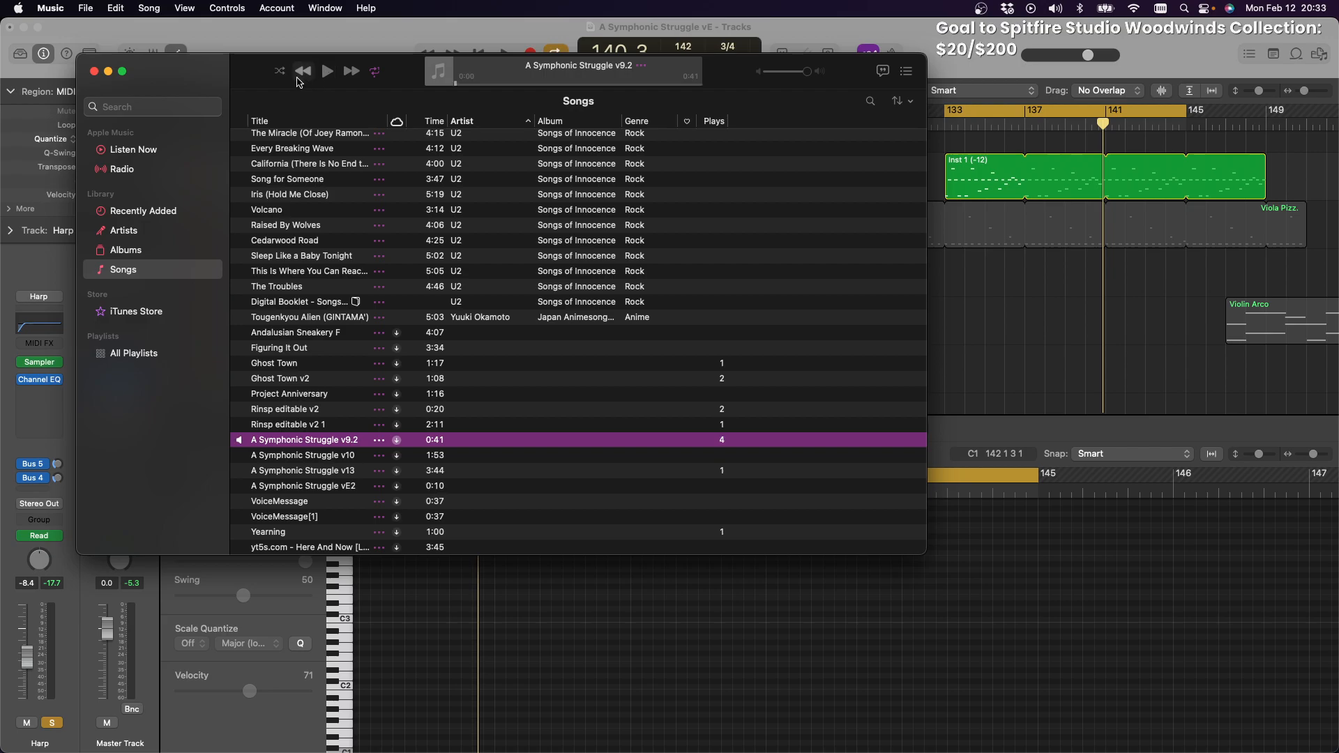
click(108, 72)
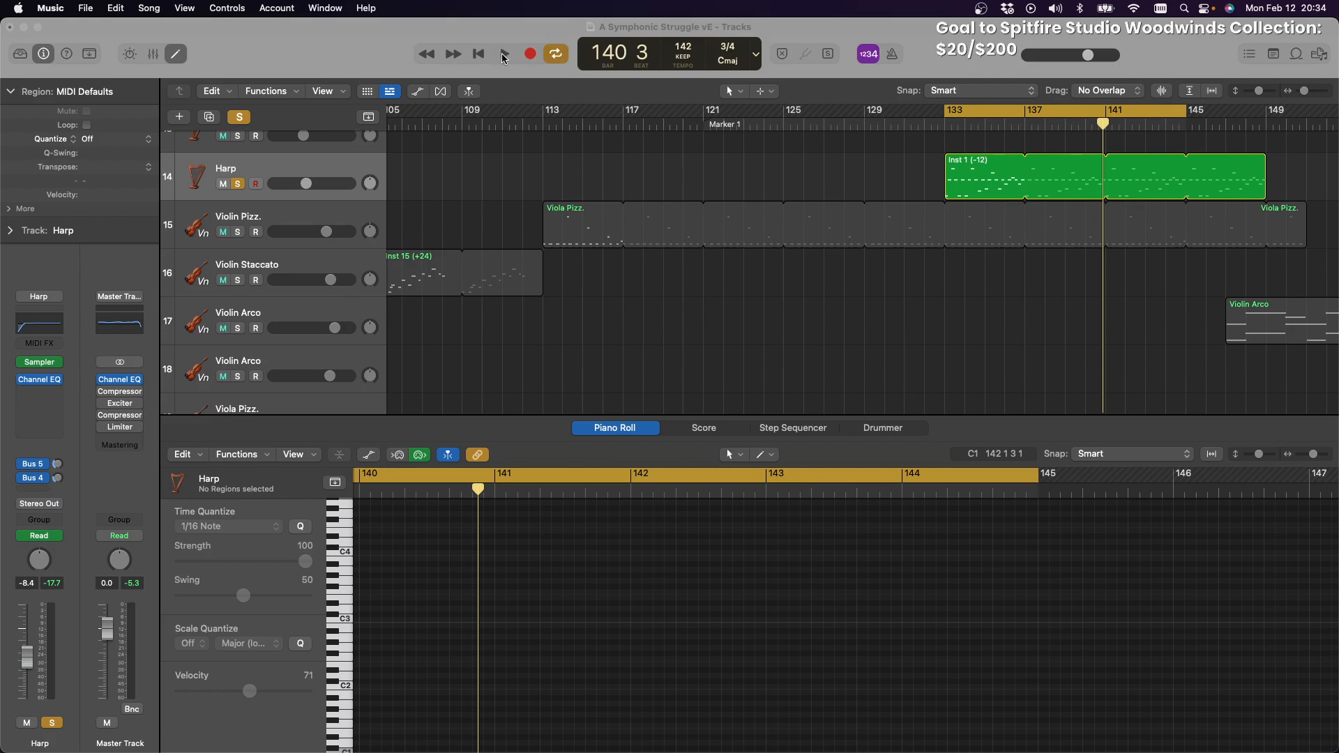
Audition the Harp with Violin Pizz., Cello Staccato and DBass Pizz also soloed, restarting playback from bar 121
click(504, 56)
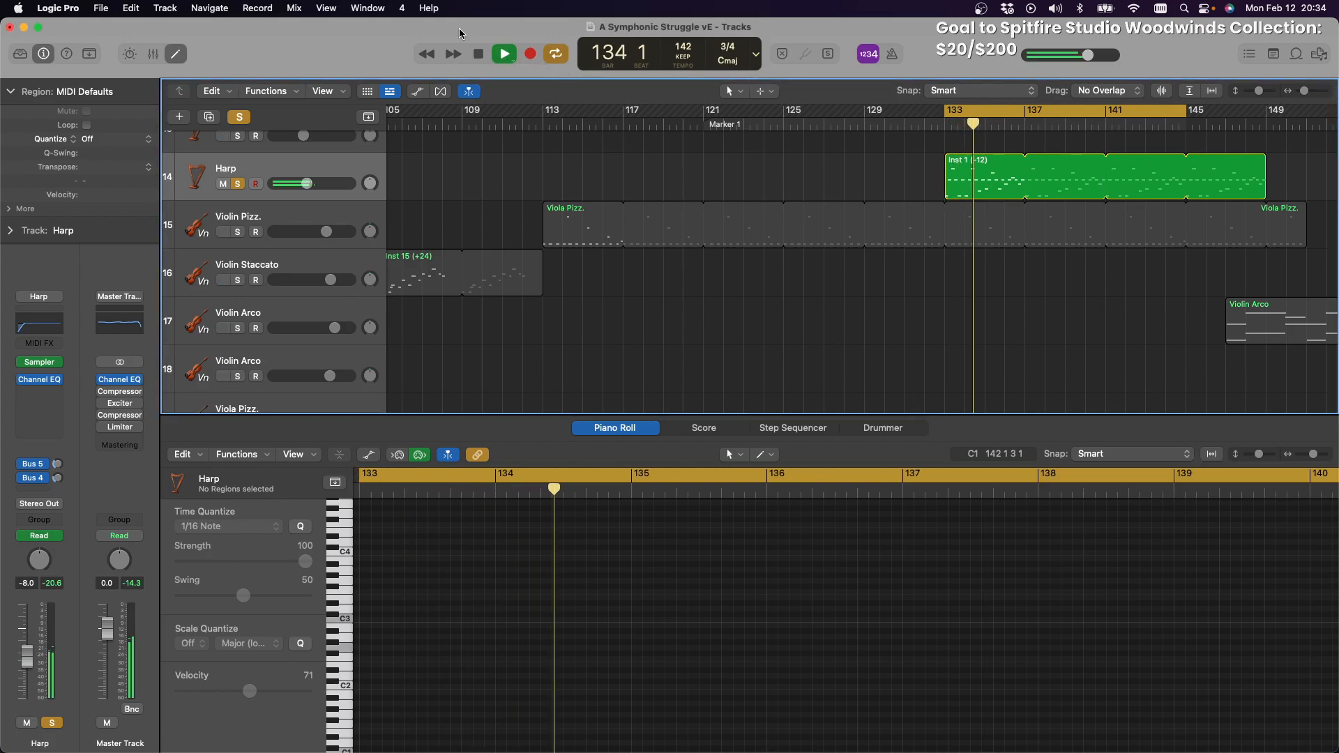
click(237, 233)
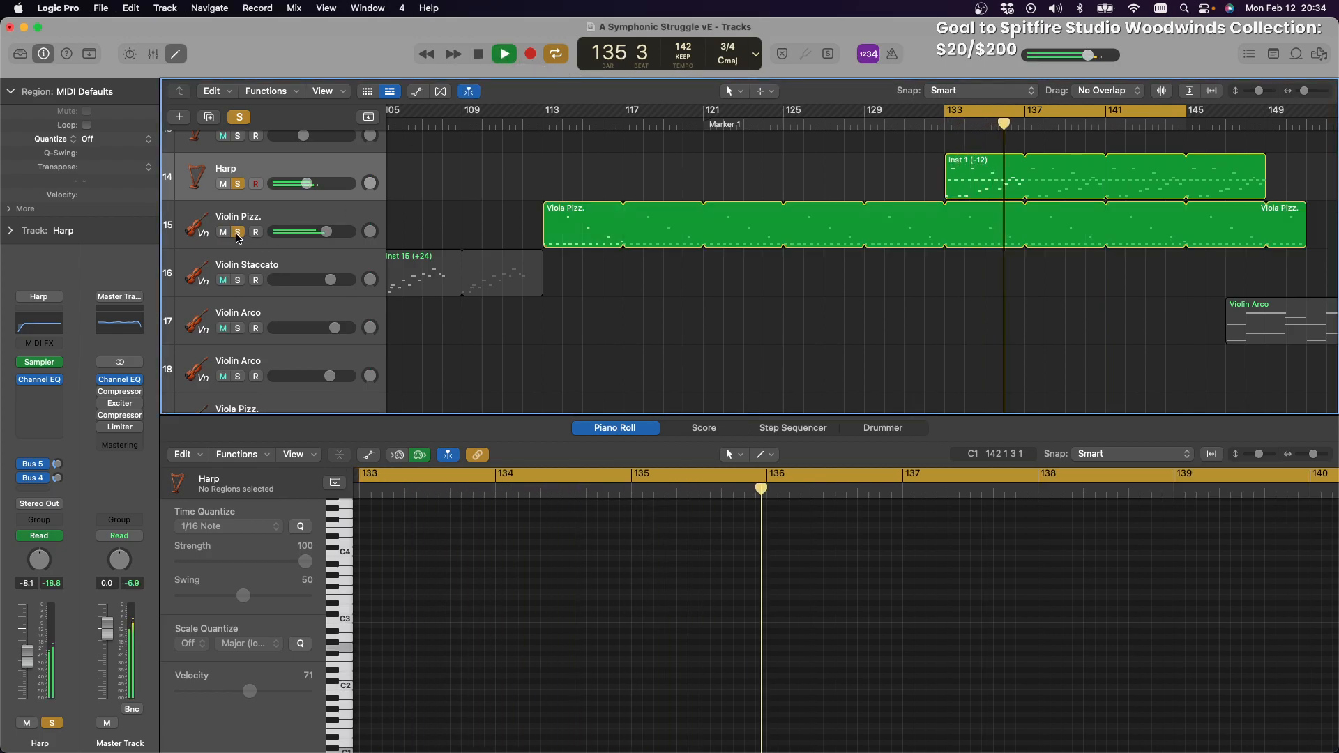
scroll(903, 283, down, 6)
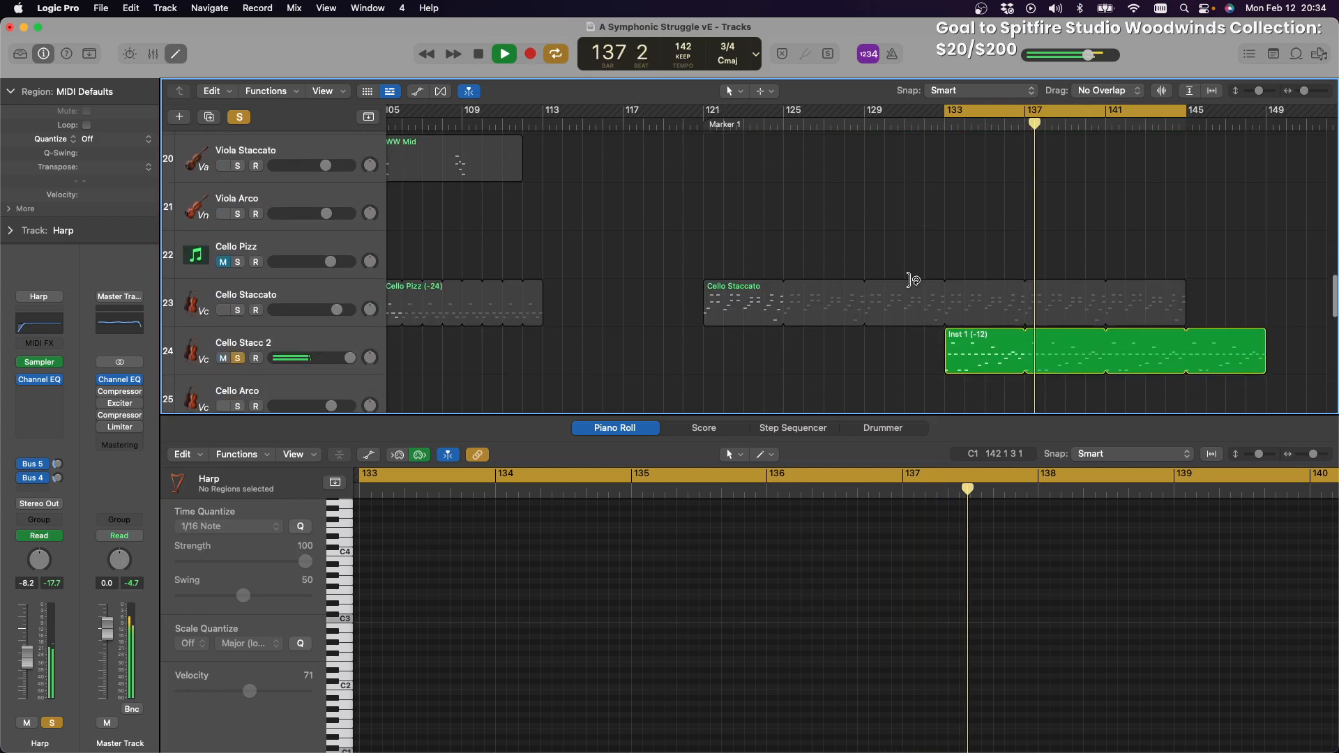
scroll(907, 279, down, 1)
click(238, 293)
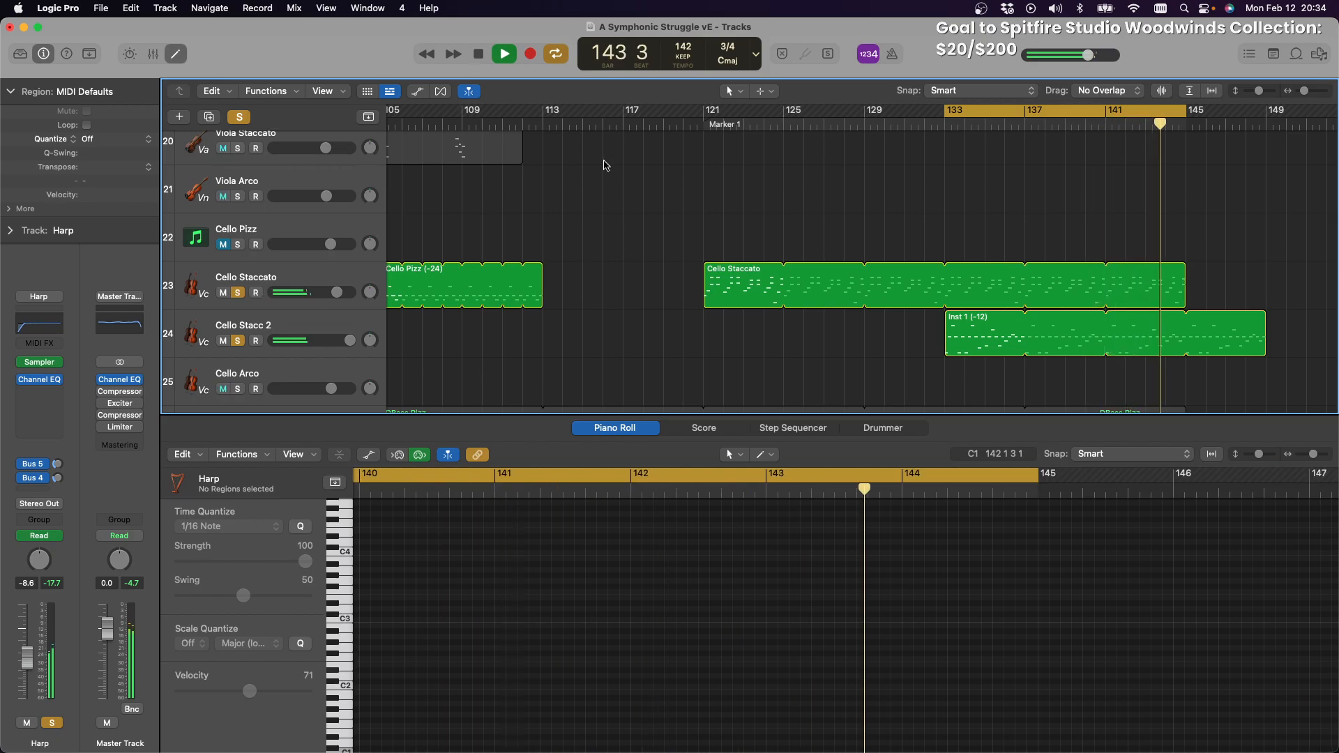
click(696, 126)
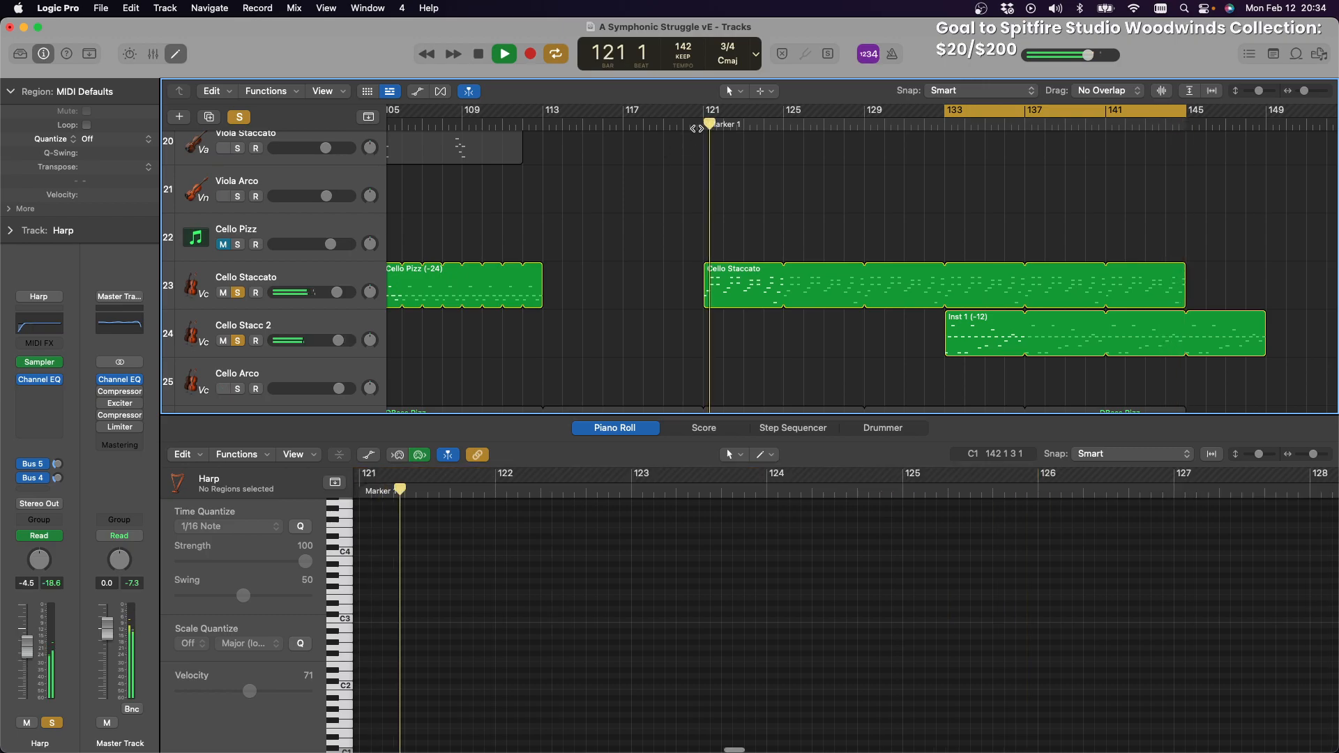
scroll(238, 283, down, 5)
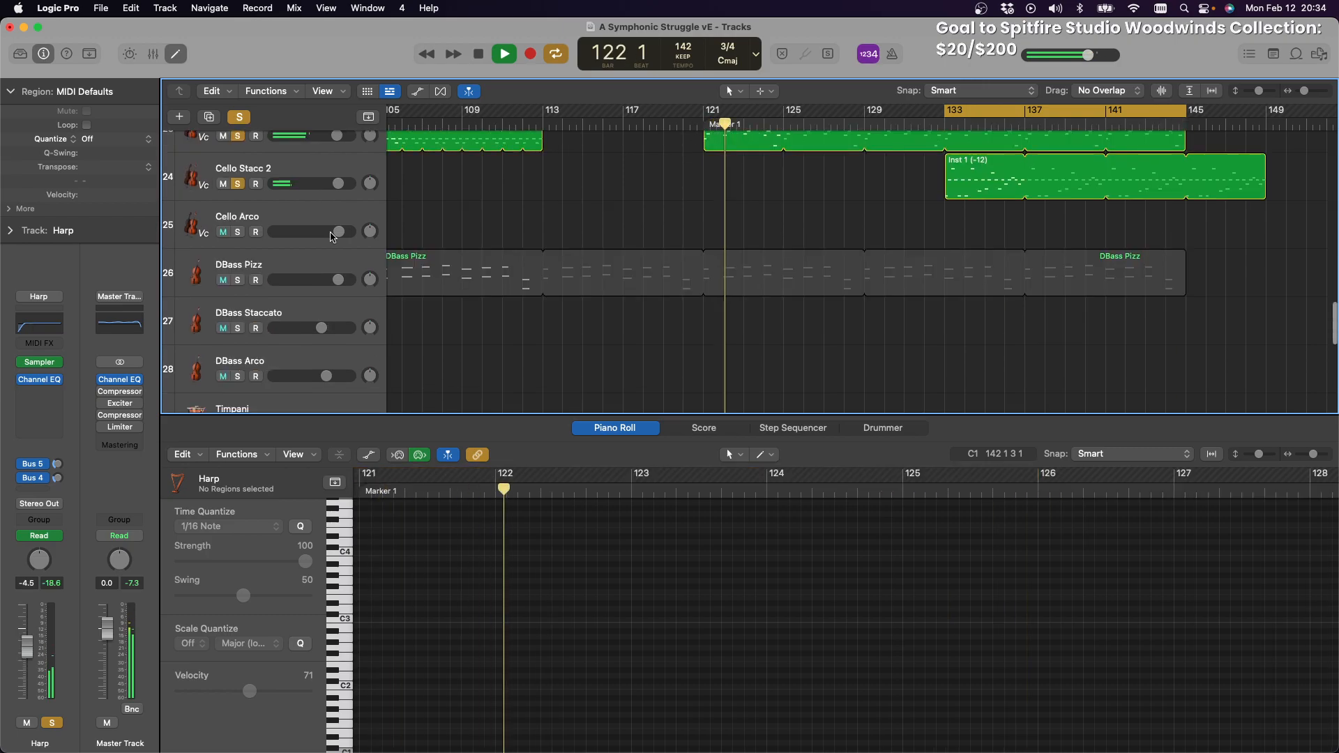
click(238, 280)
scroll(895, 251, up, 2)
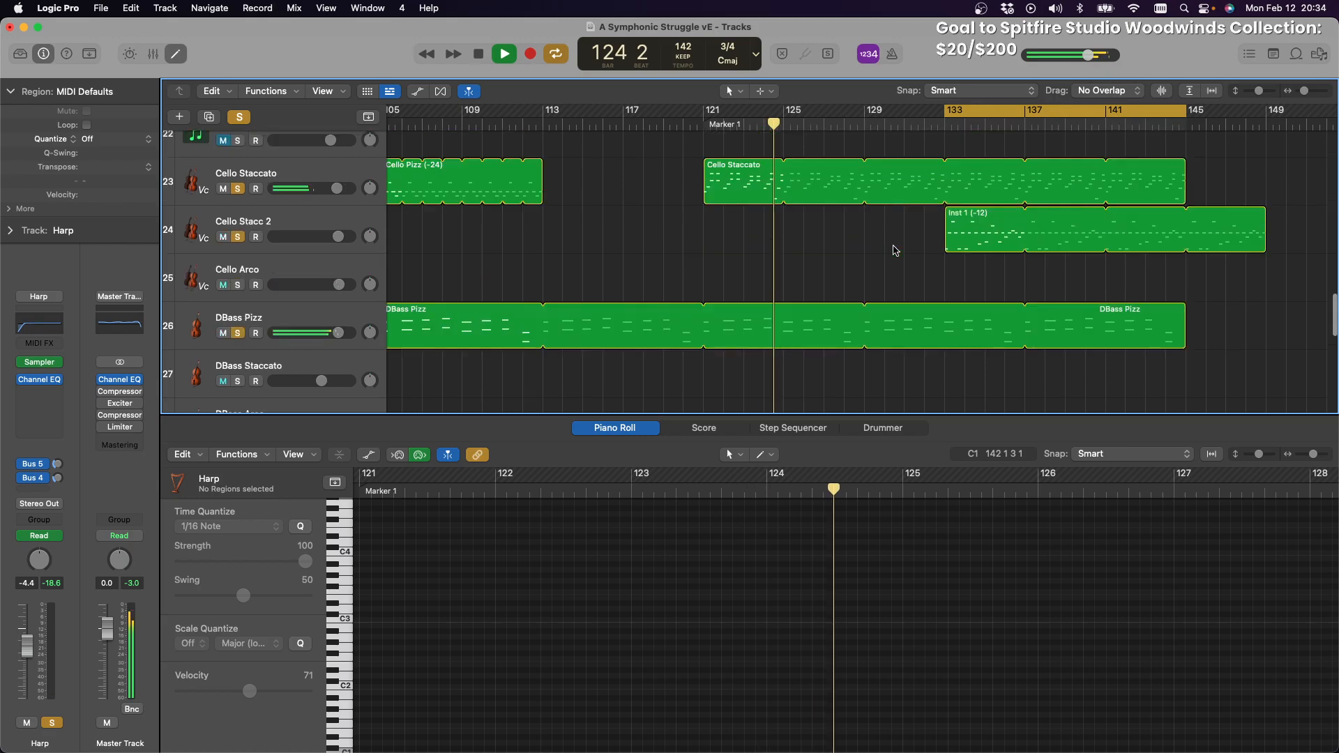
Clear all track solos and listen to the full arrangement while reviewing the tracks through bar 137
scroll(895, 250, up, 20)
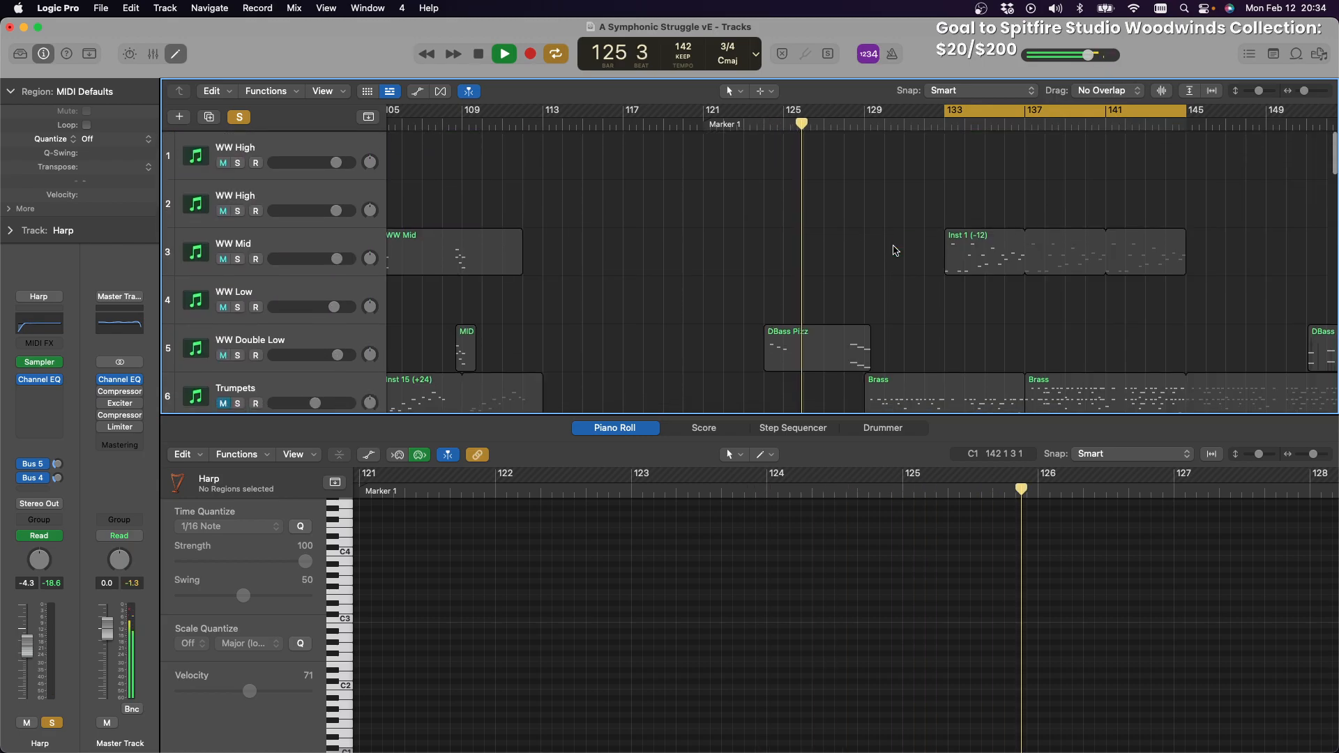
click(239, 119)
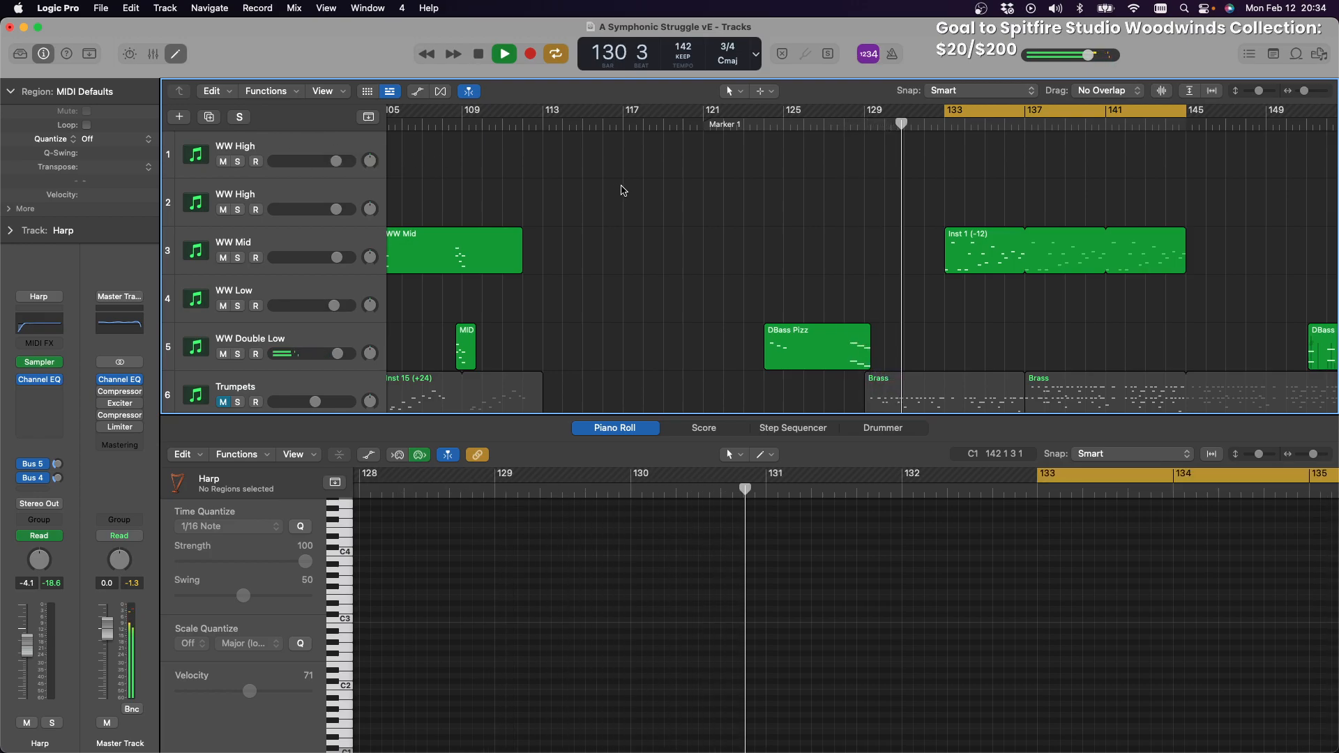
scroll(623, 190, down, 8)
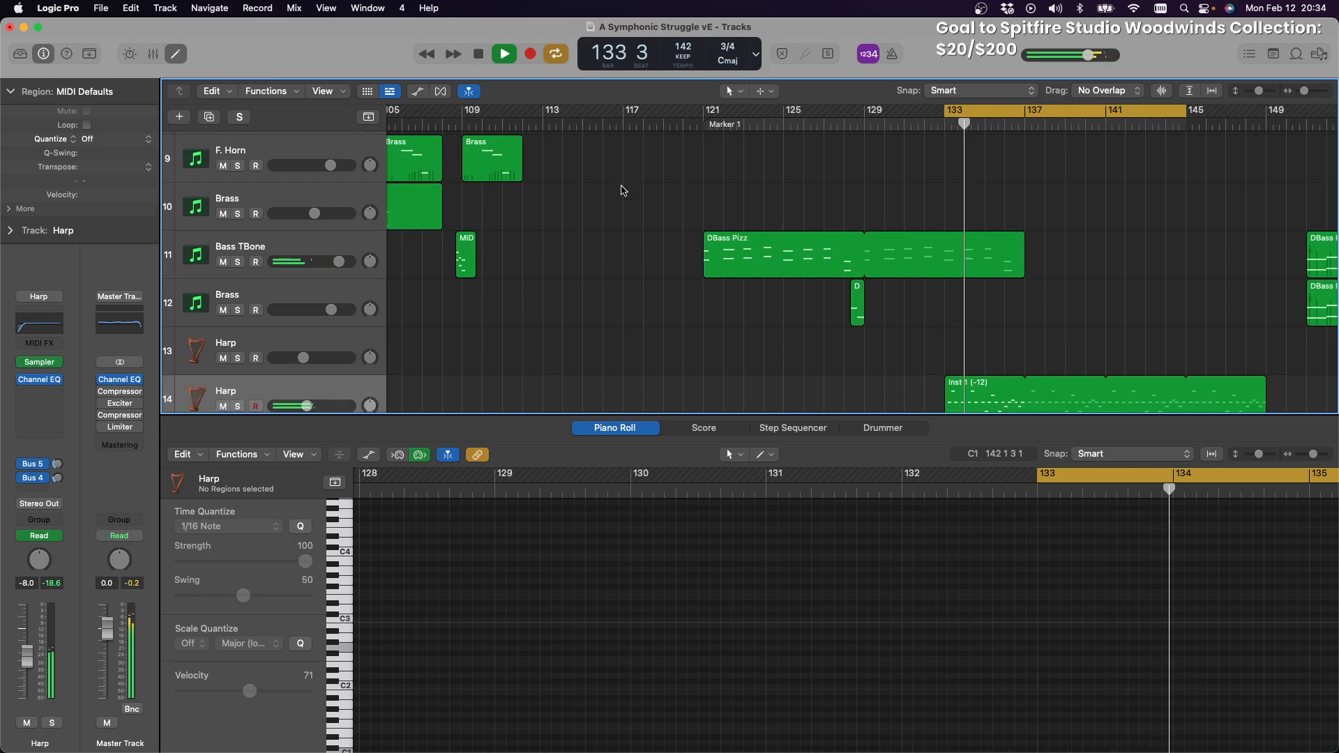
scroll(623, 190, down, 3)
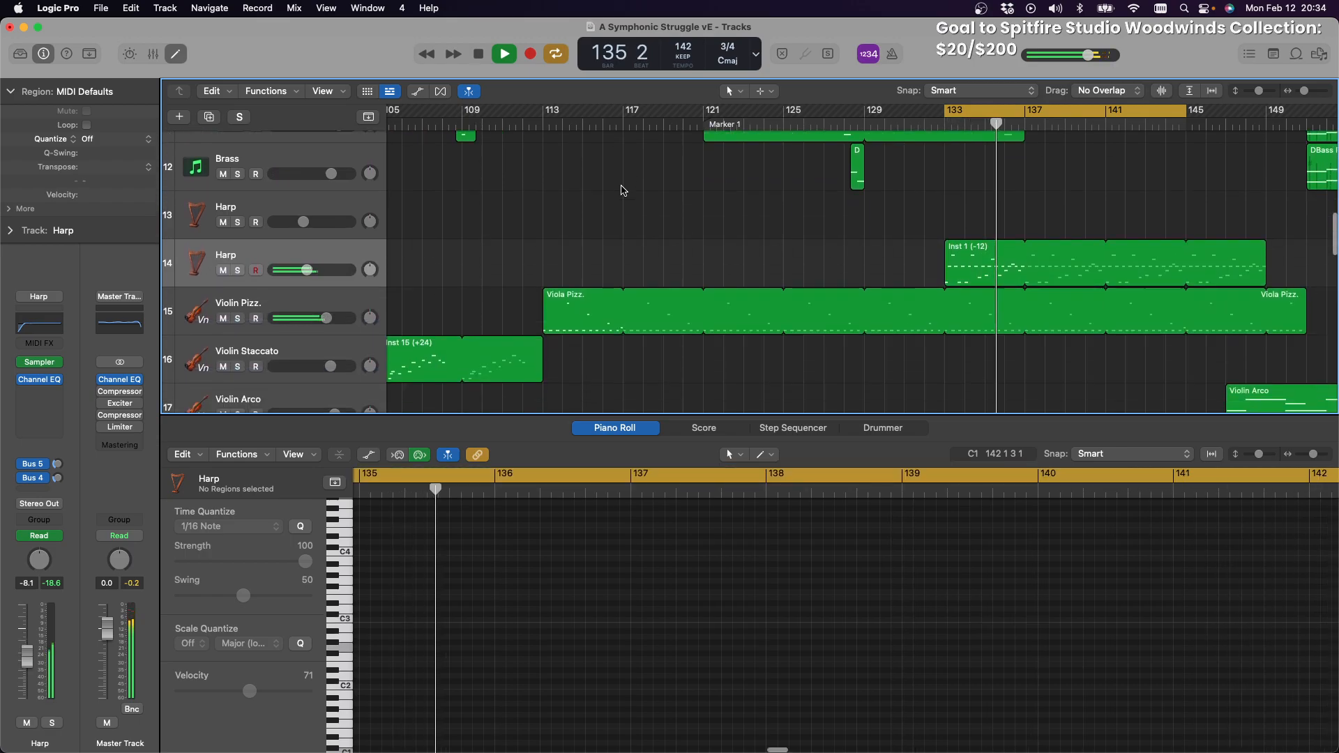
scroll(623, 191, right, 5)
scroll(623, 191, up, 7)
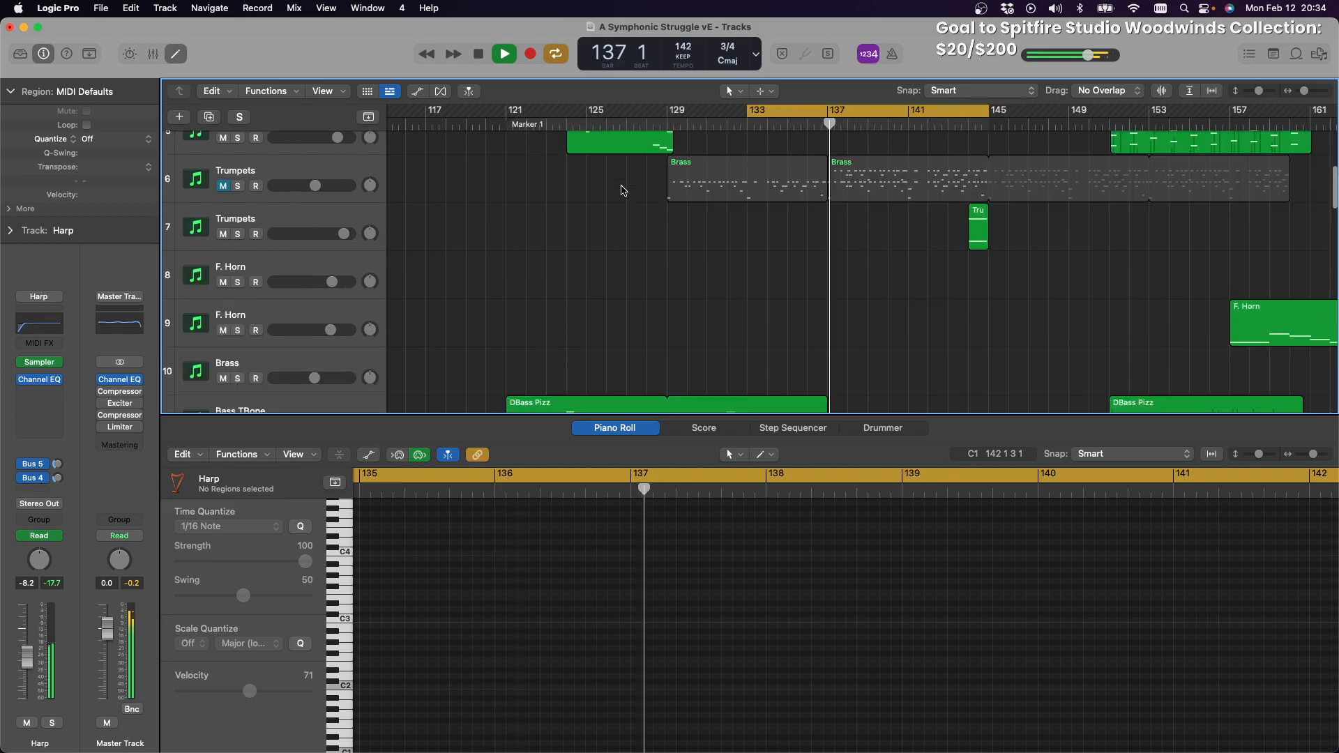
Unmute the Trumpets on track 6 while playing from bar 105, and extend the cycle range back to start at bar 105
scroll(623, 191, up, 2)
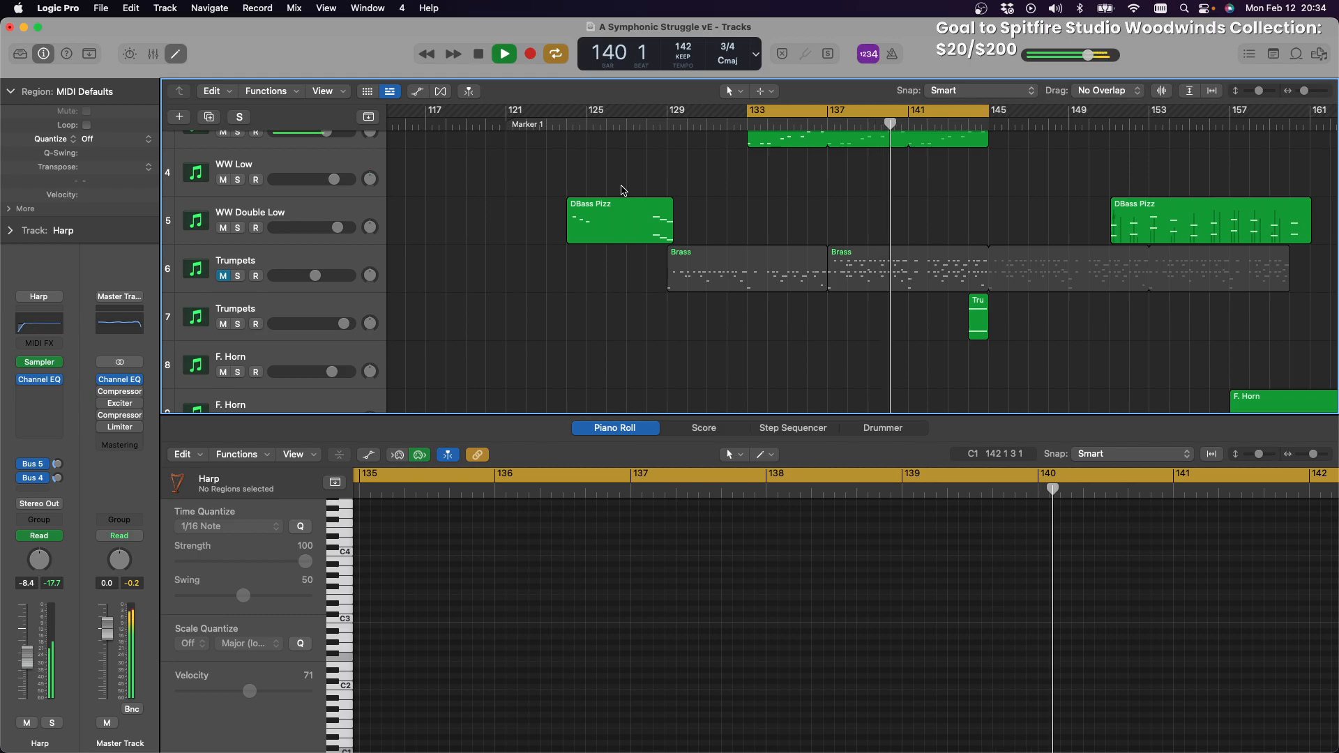
scroll(623, 190, left, 8)
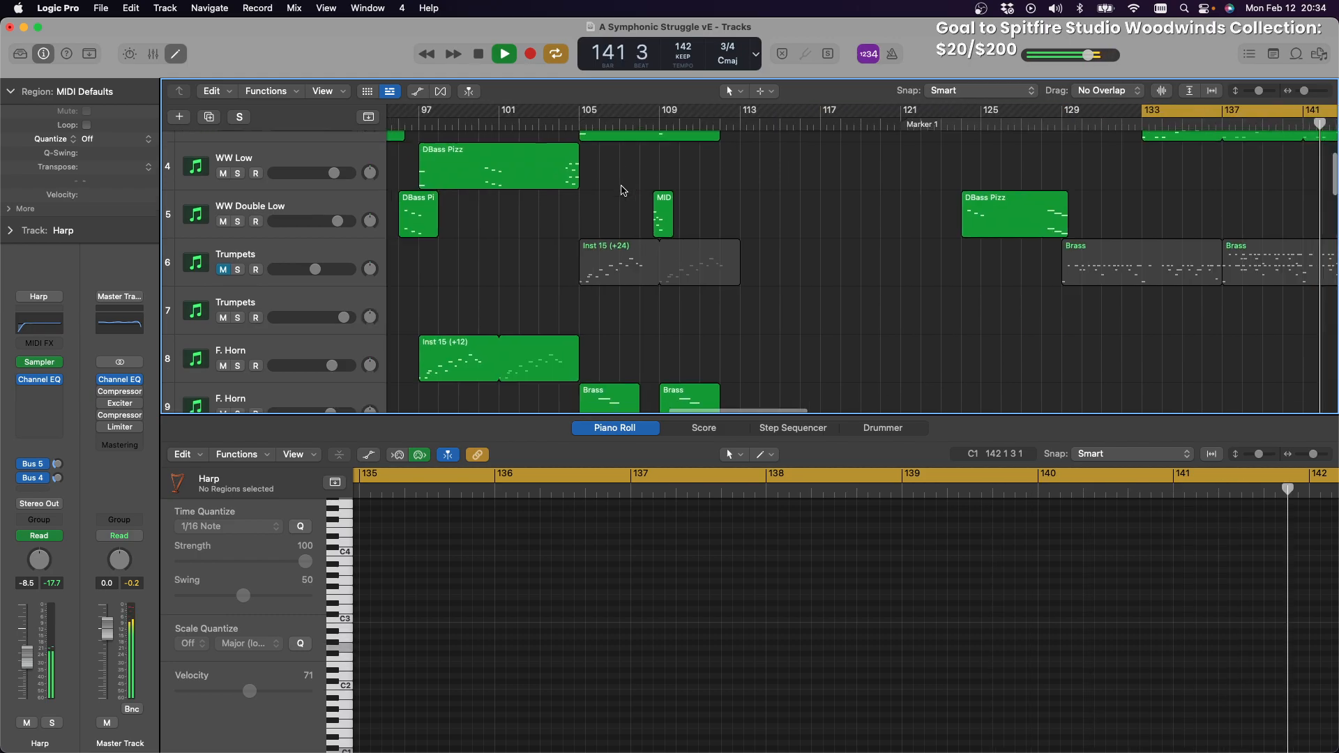
scroll(623, 191, down, 3)
scroll(623, 191, up, 2)
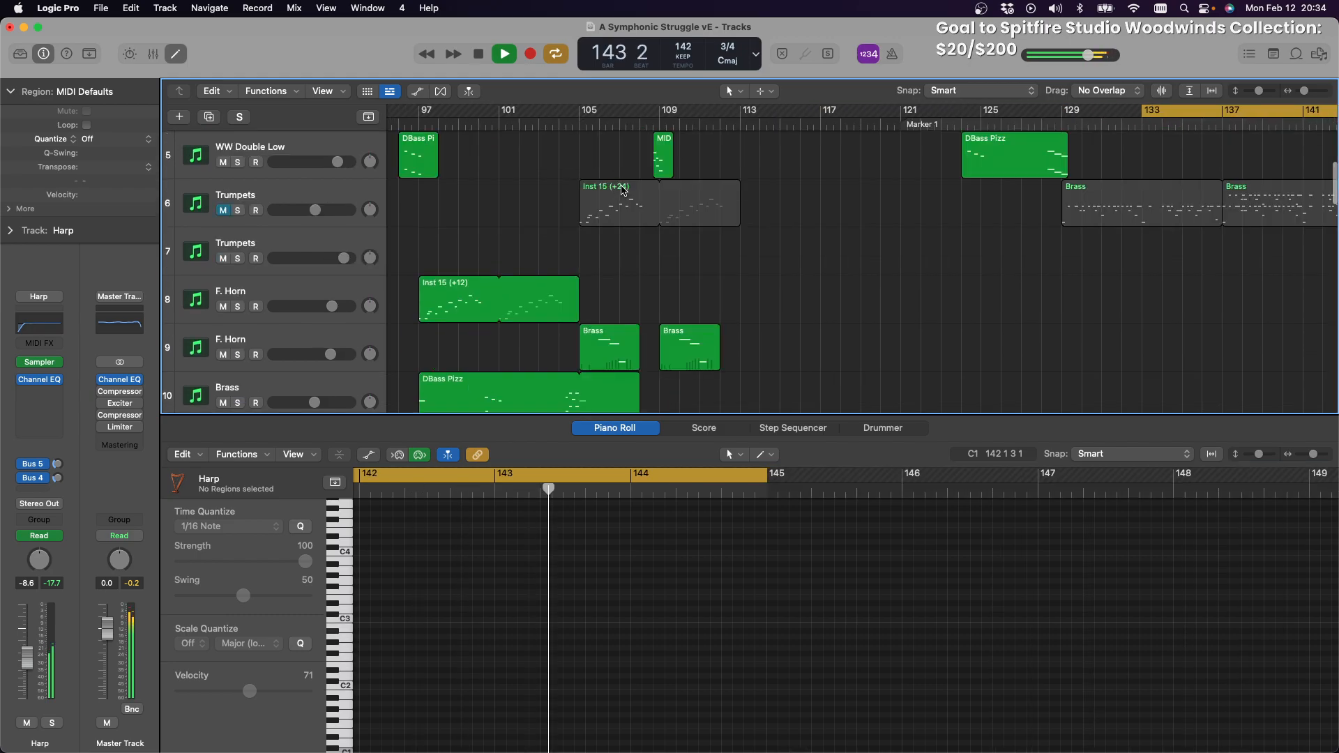
scroll(623, 190, up, 1)
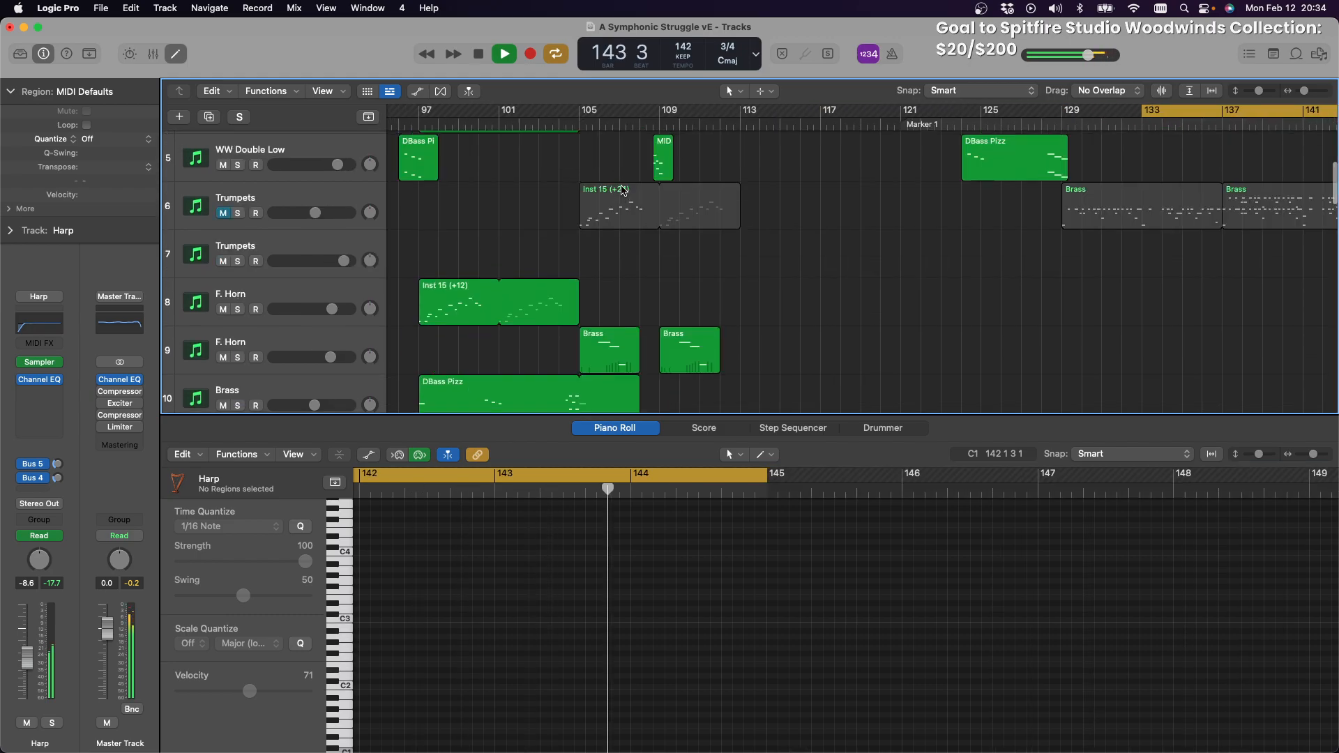
click(579, 124)
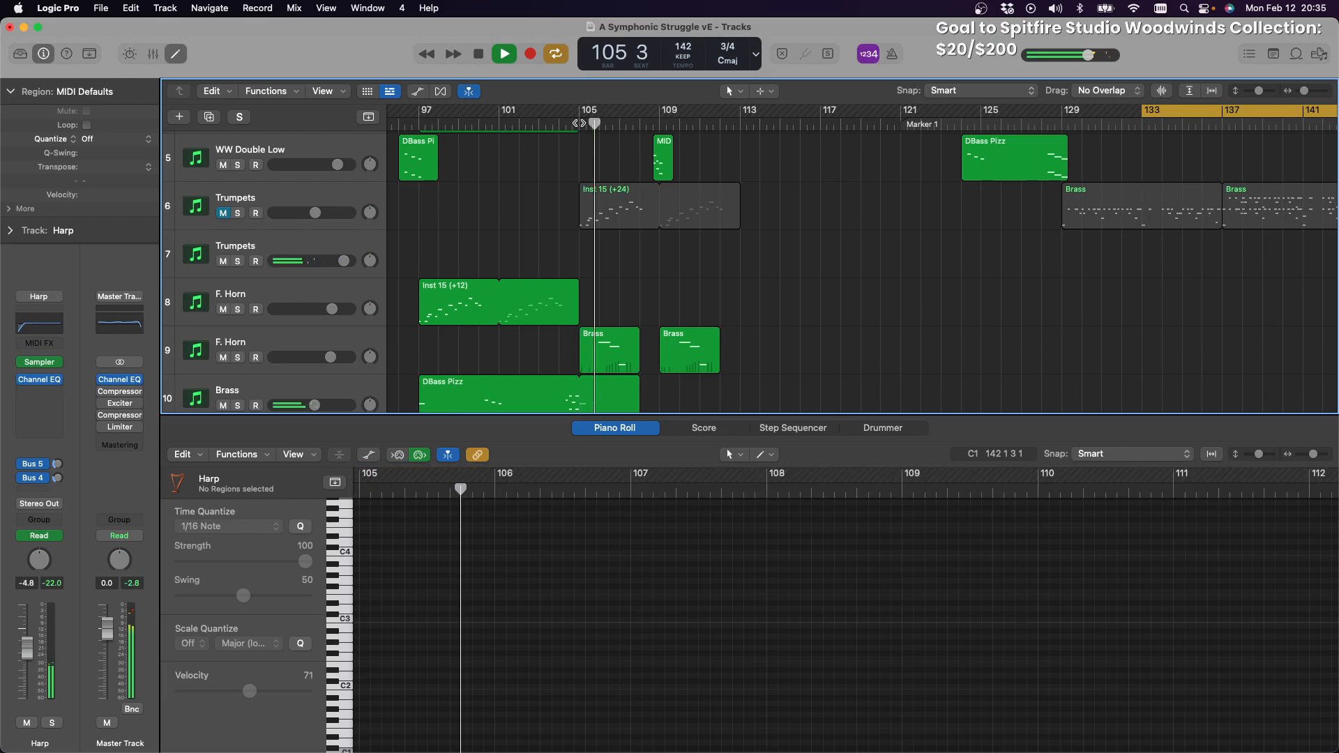
click(222, 214)
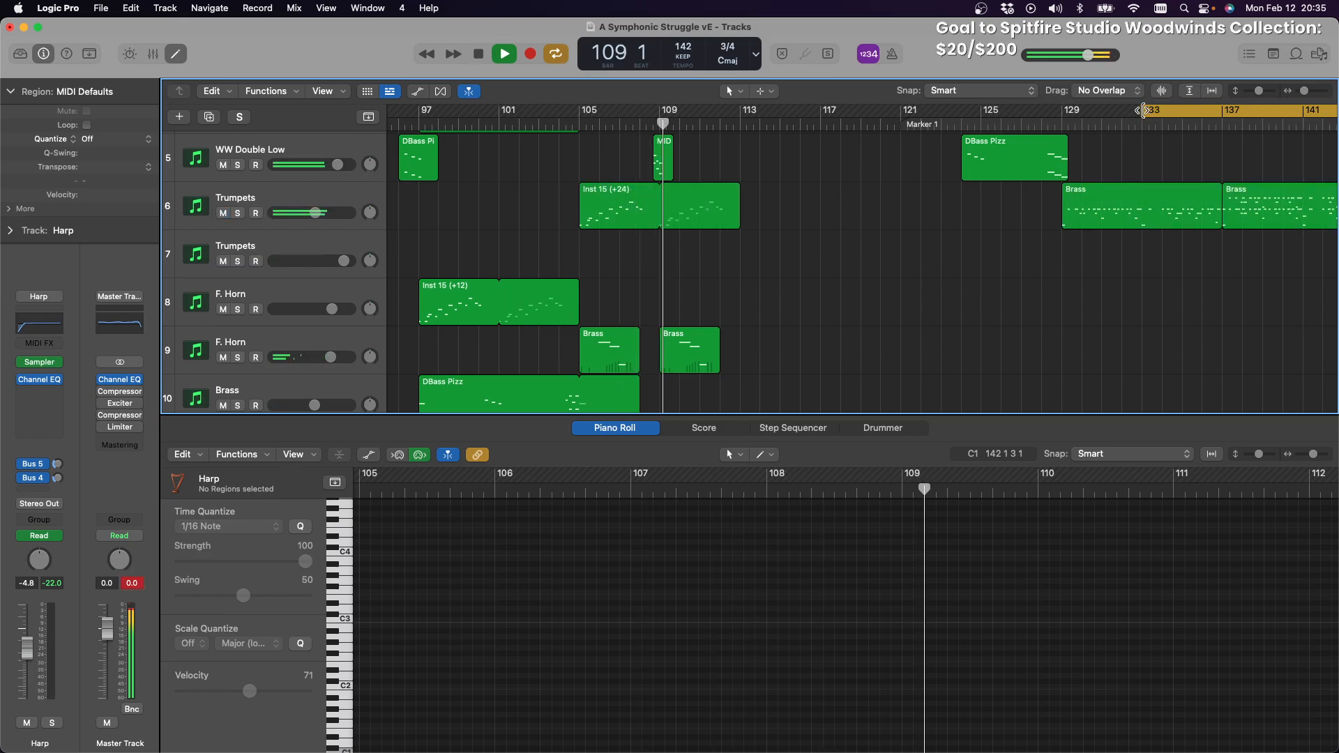
drag(1145, 110, 590, 120)
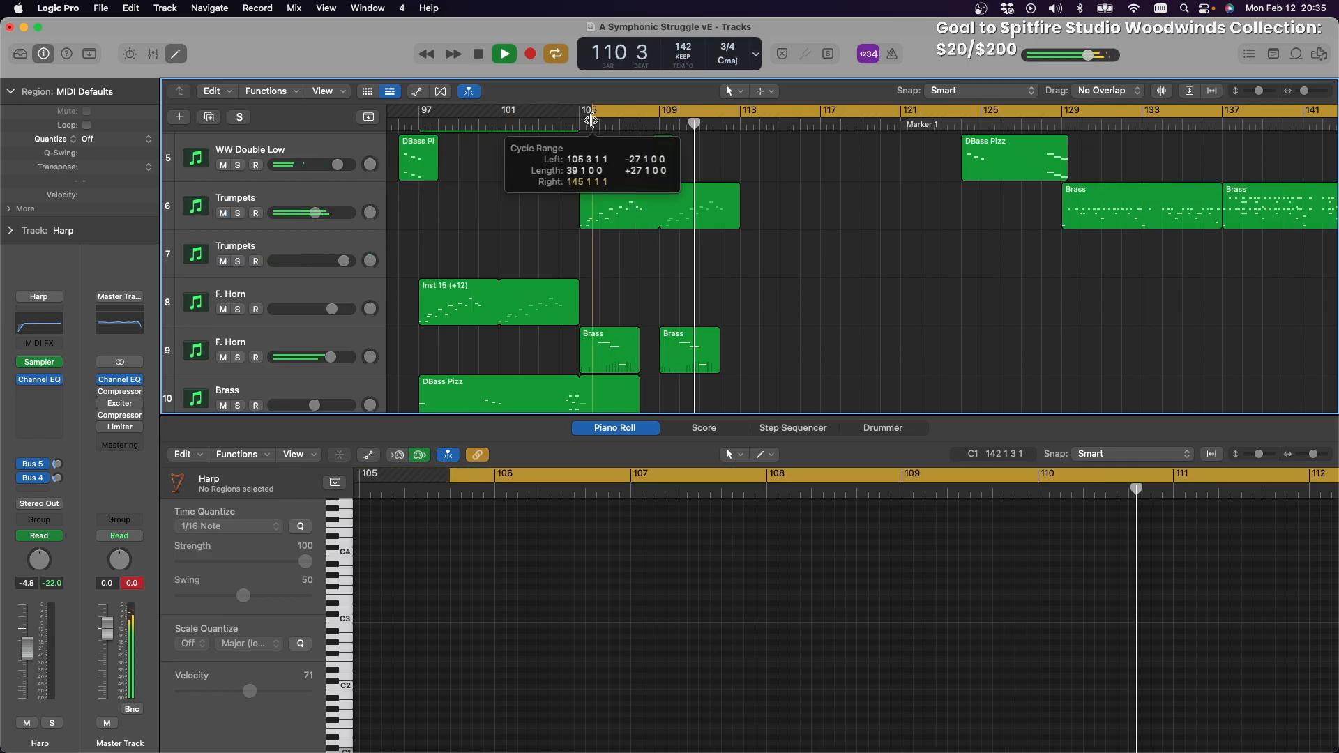
Move the short Trumpets region on track 7 to bar 160, right after the long Brass region ends
scroll(754, 205, right, 5)
scroll(753, 204, right, 10)
scroll(753, 204, down, 2)
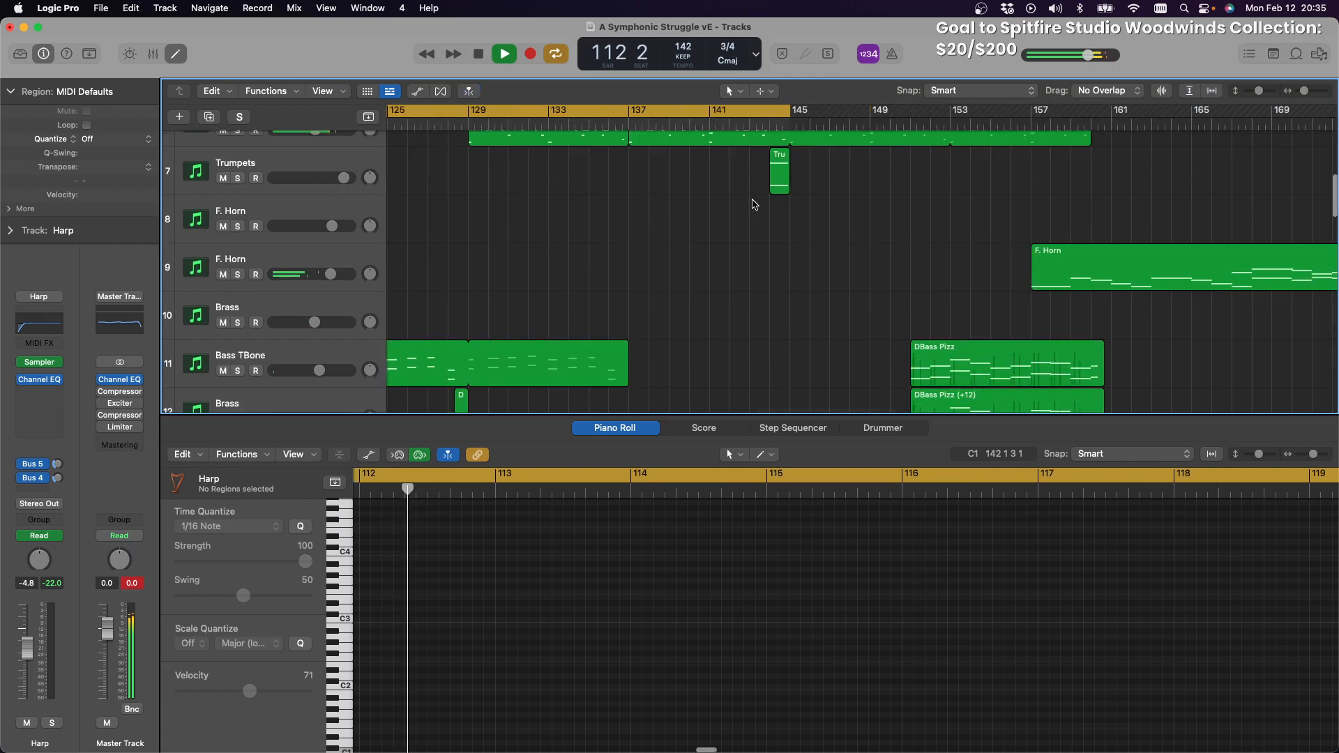
scroll(753, 205, down, 4)
scroll(754, 205, down, 3)
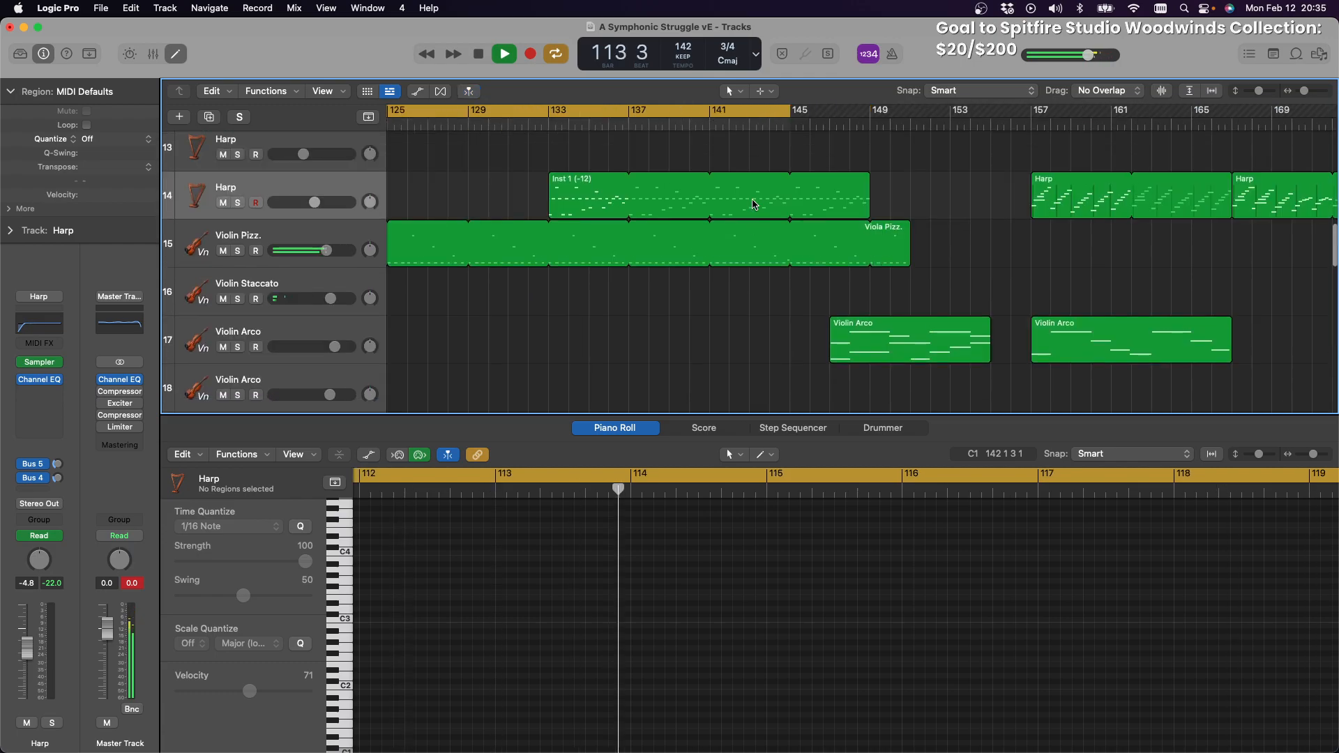
scroll(753, 205, up, 9)
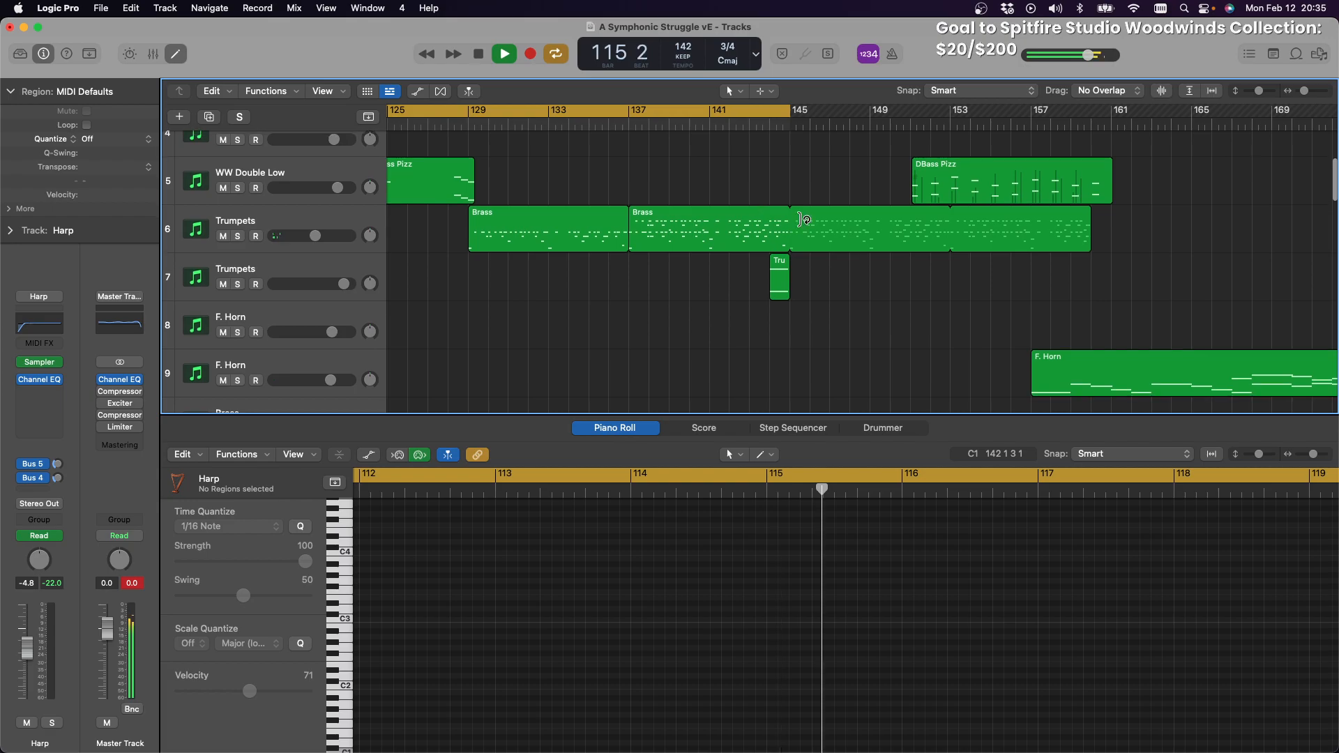
drag(779, 282, 1082, 266)
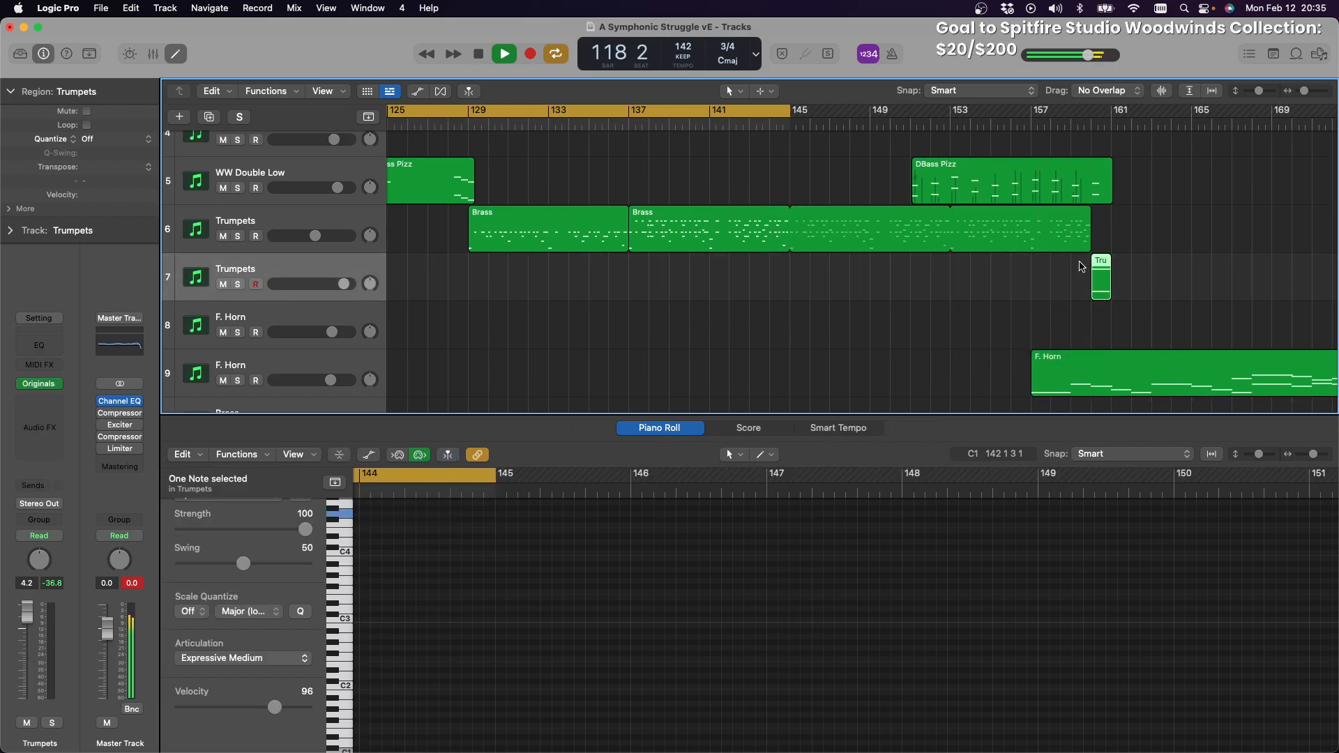
Listen to the full arrangement with the Trumpets through bar 143 while reviewing the brass and woodwind tracks, and stop playback
scroll(766, 171, down, 7)
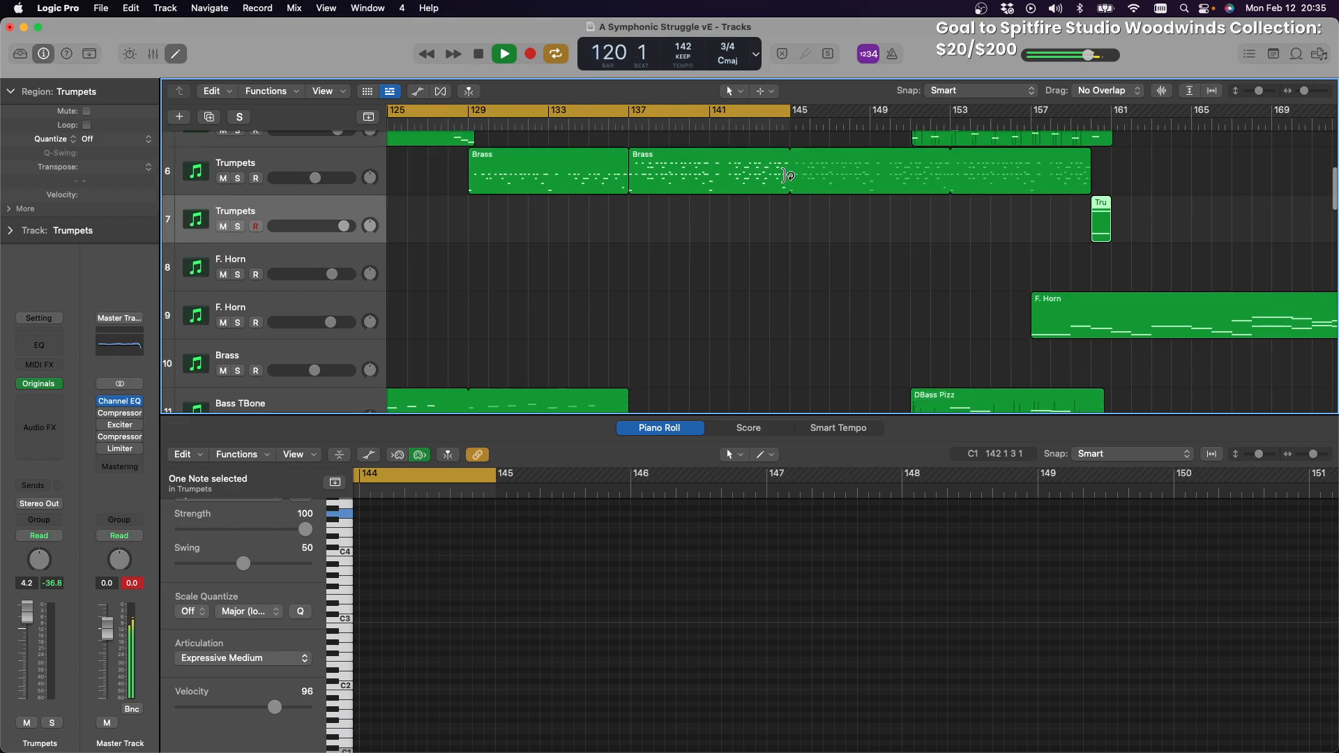
scroll(766, 171, left, 3)
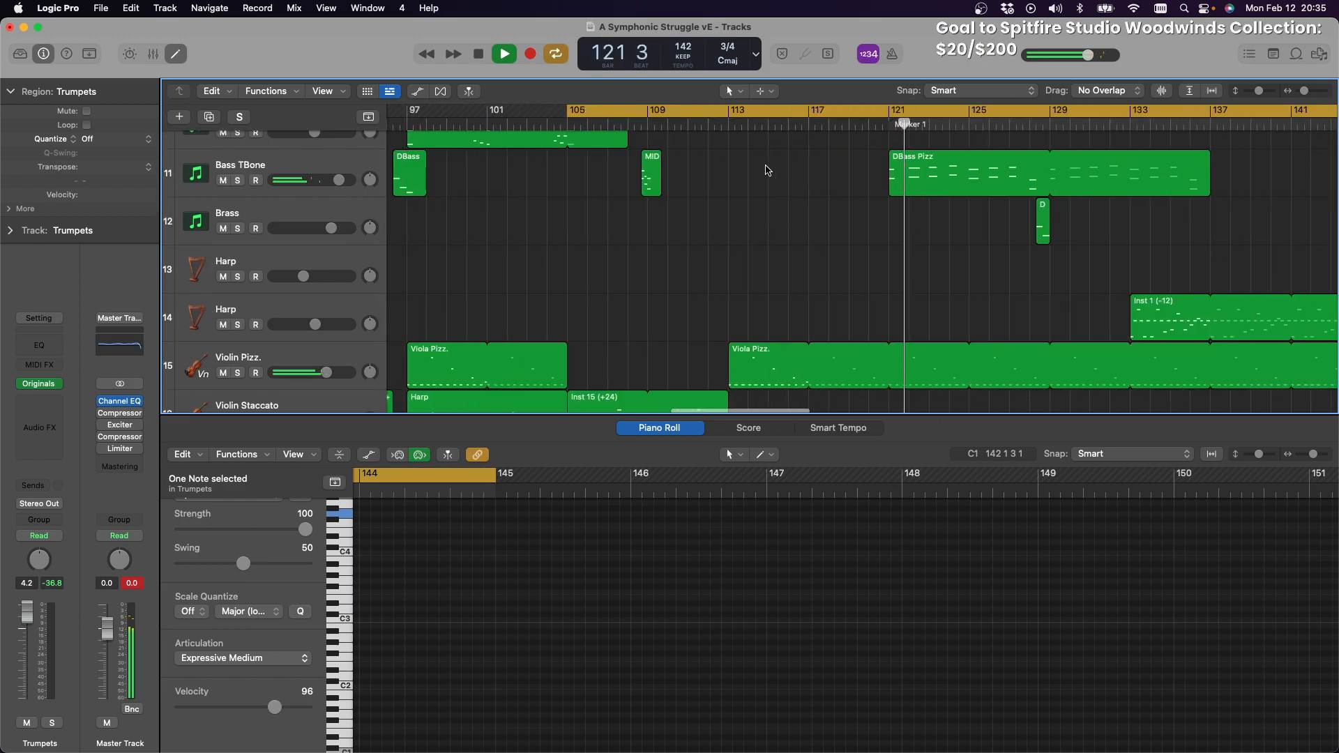
scroll(766, 171, up, 5)
scroll(766, 171, up, 2)
scroll(766, 171, right, 1)
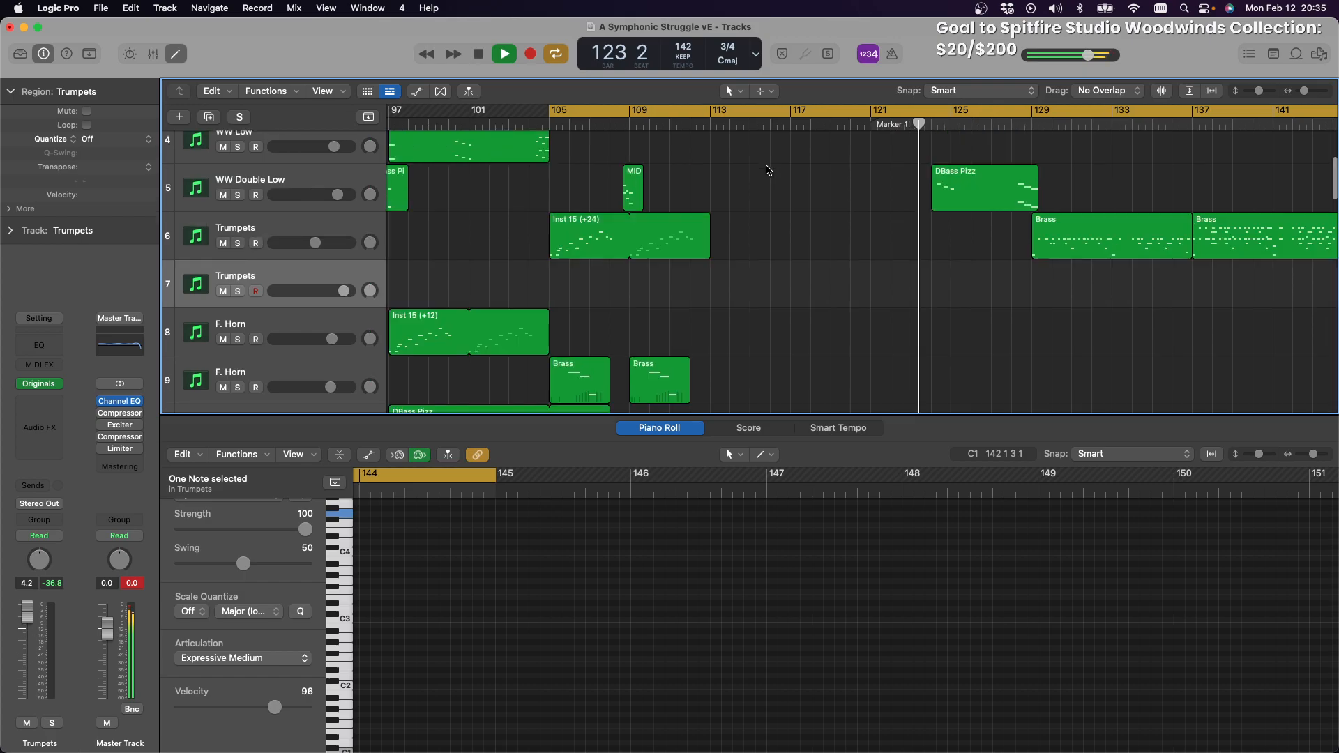
scroll(766, 170, right, 2)
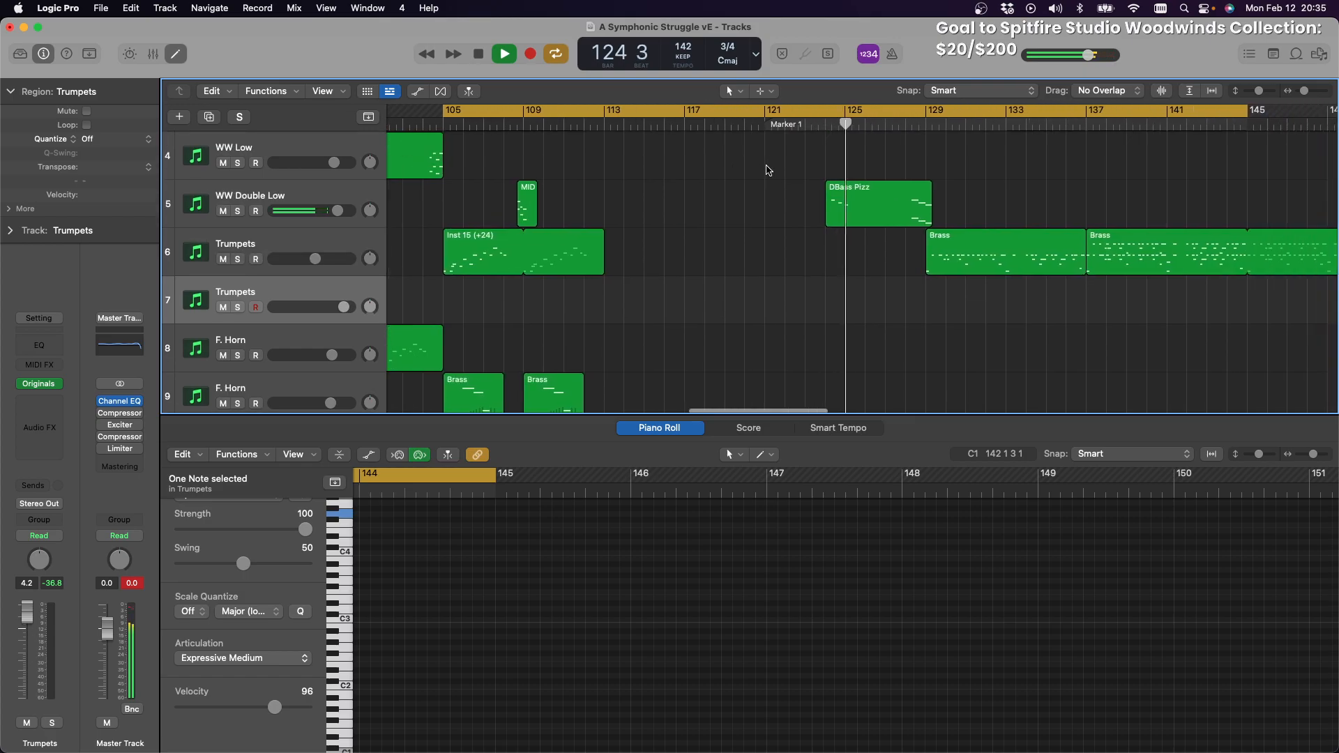
scroll(766, 170, down, 6)
scroll(766, 168, up, 6)
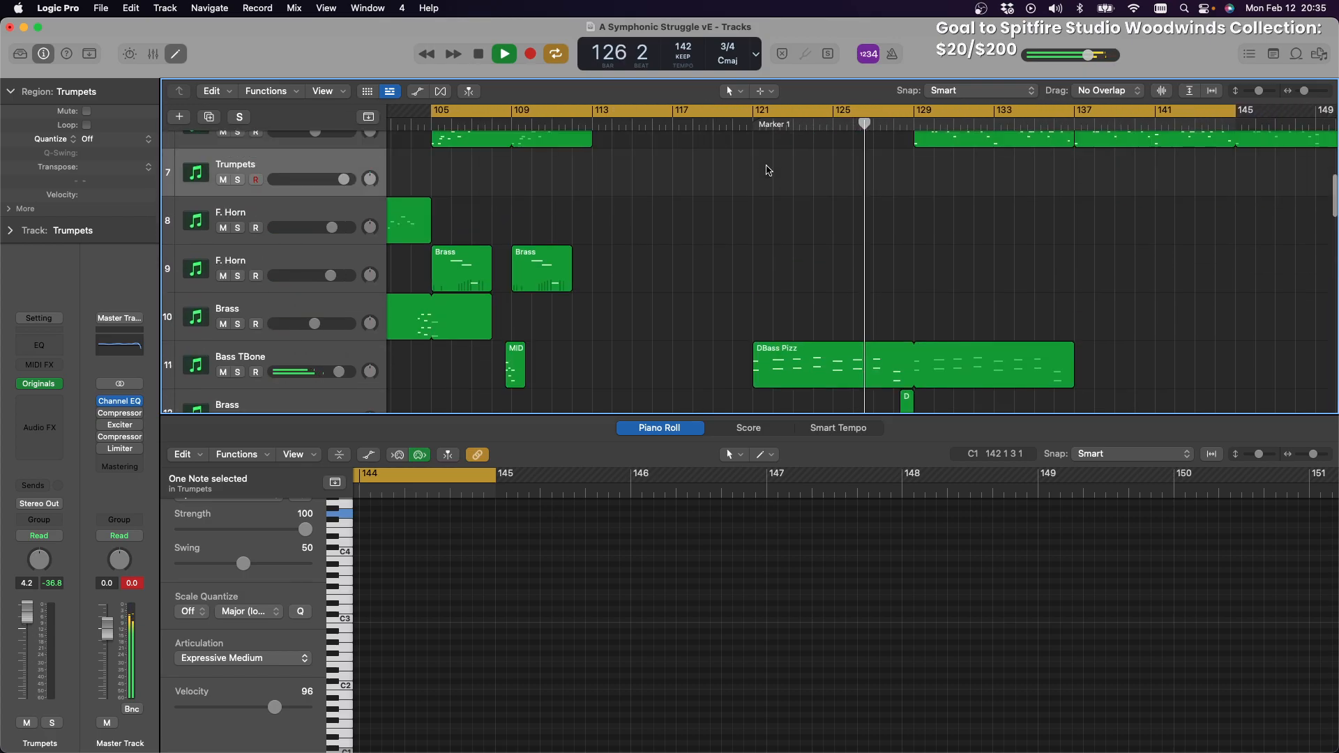
scroll(766, 167, right, 2)
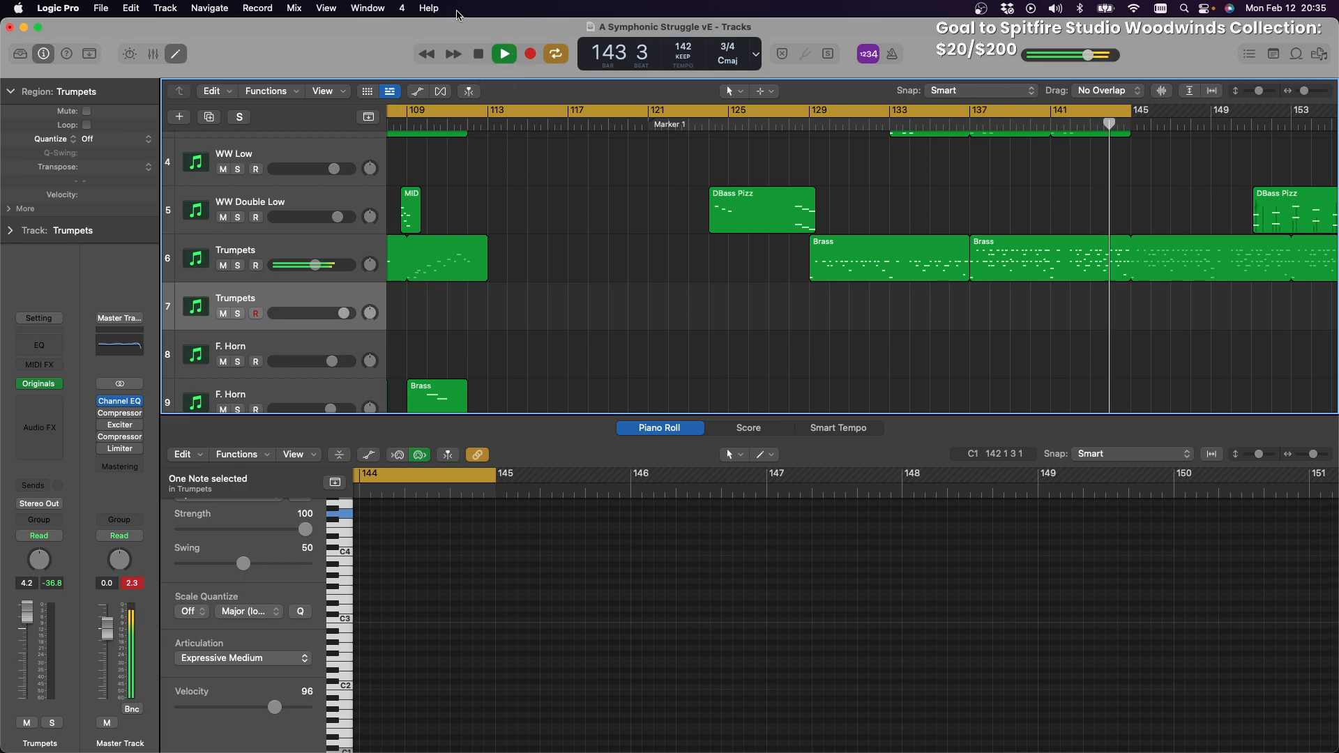
click(484, 57)
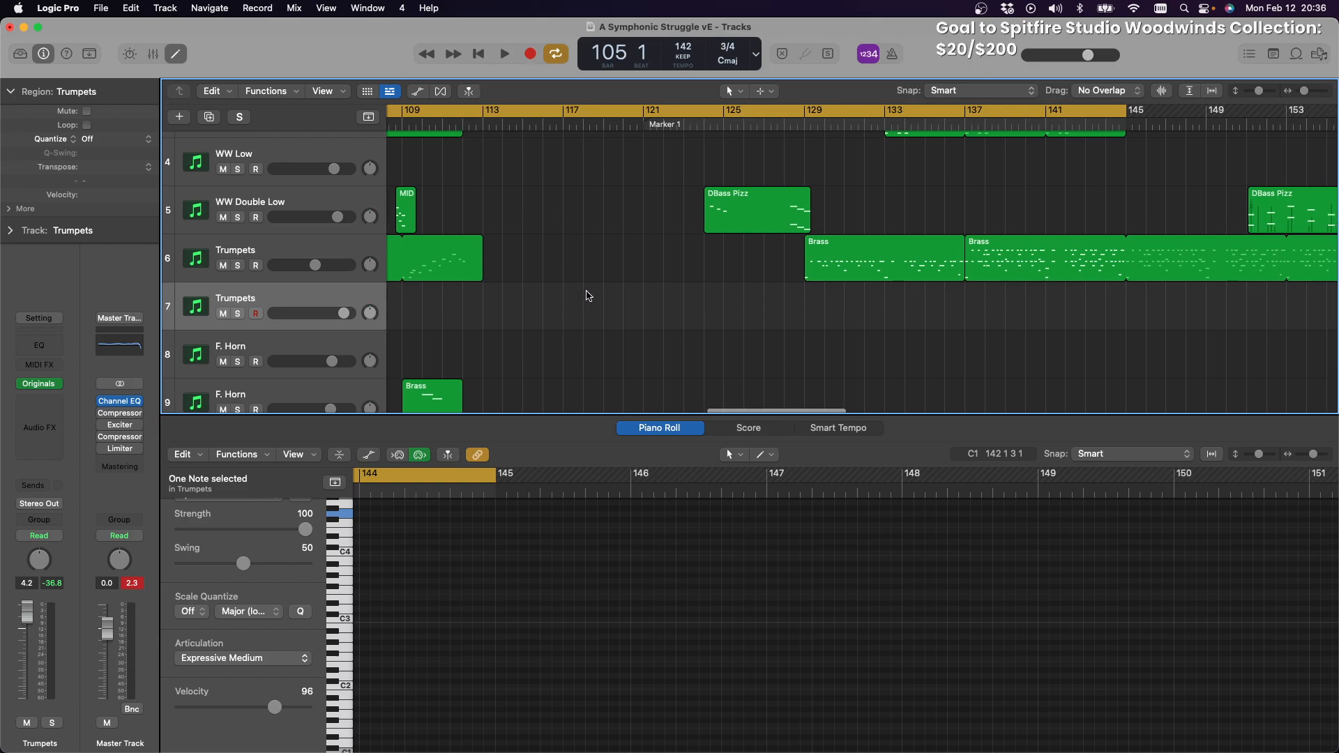
Examine the harp, string and brass regions from bar 133 onward with playback stopped
scroll(586, 293, right, 10)
scroll(586, 293, down, 5)
scroll(586, 295, down, 5)
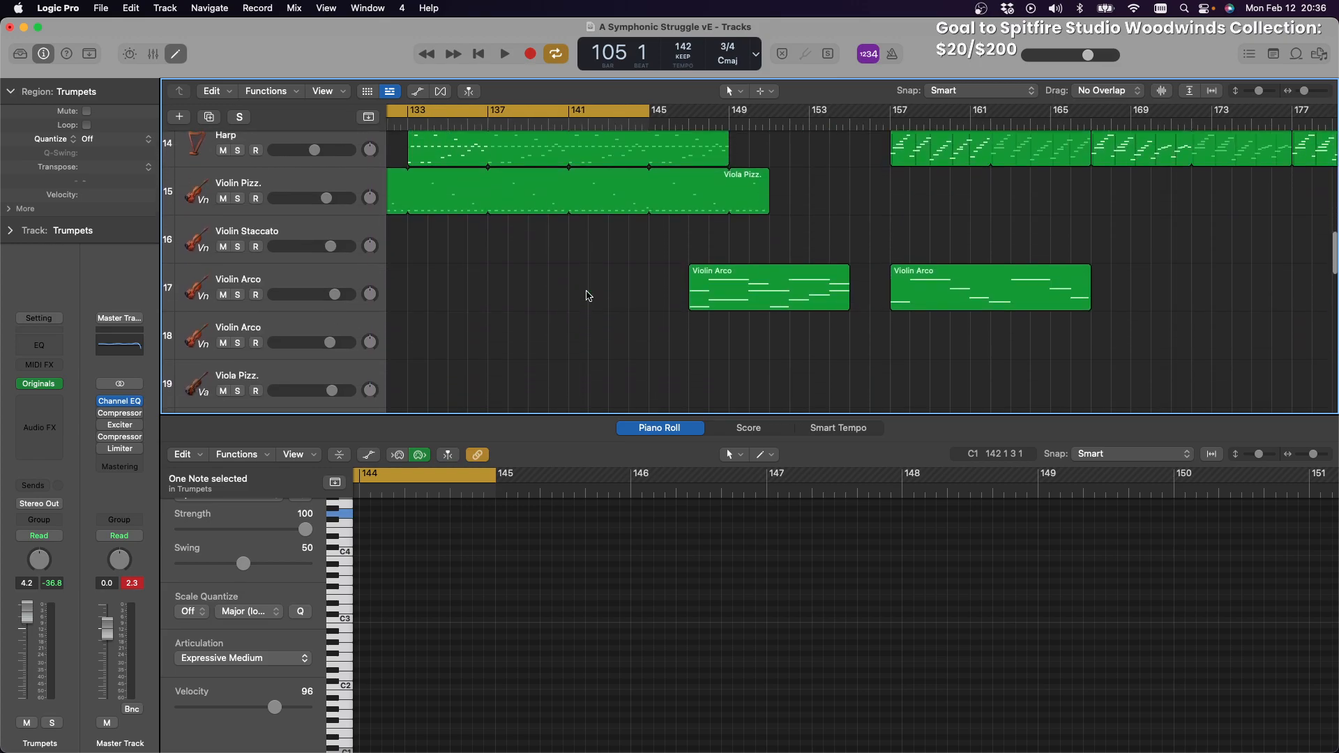
scroll(599, 295, down, 10)
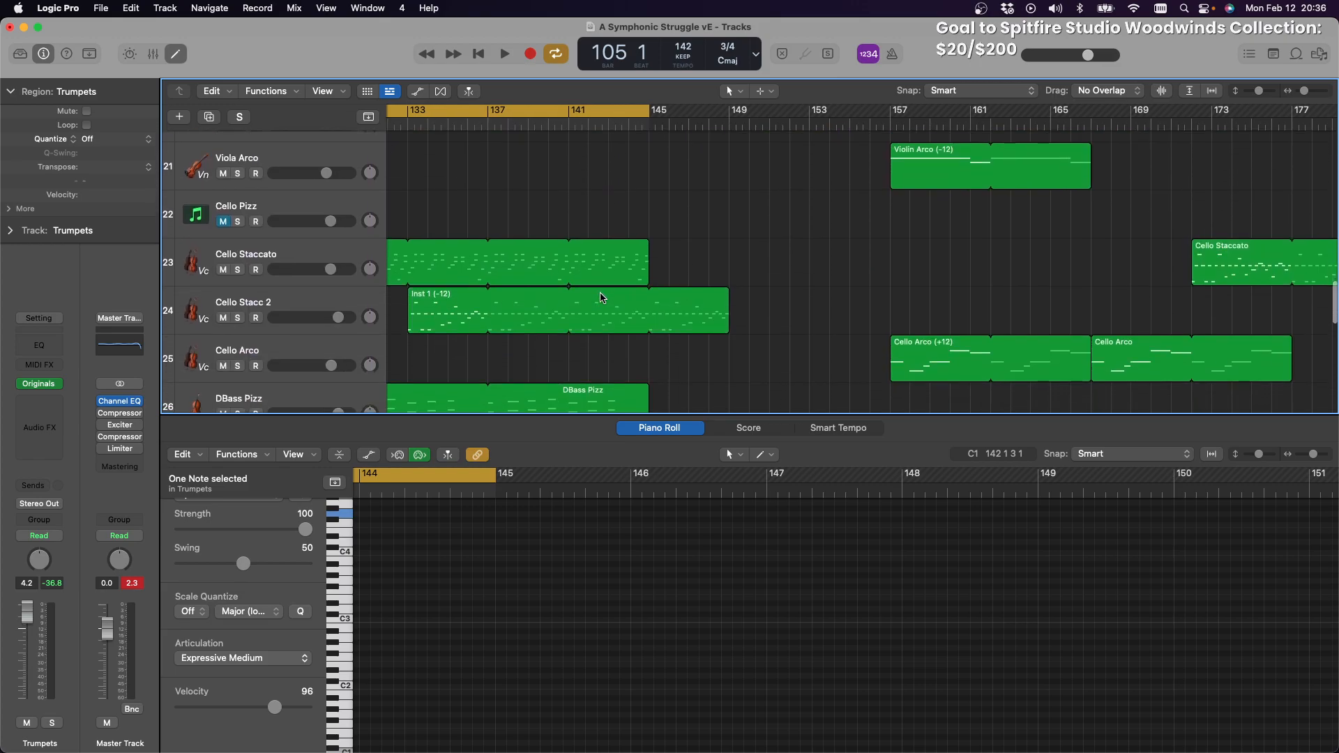
scroll(654, 217, up, 13)
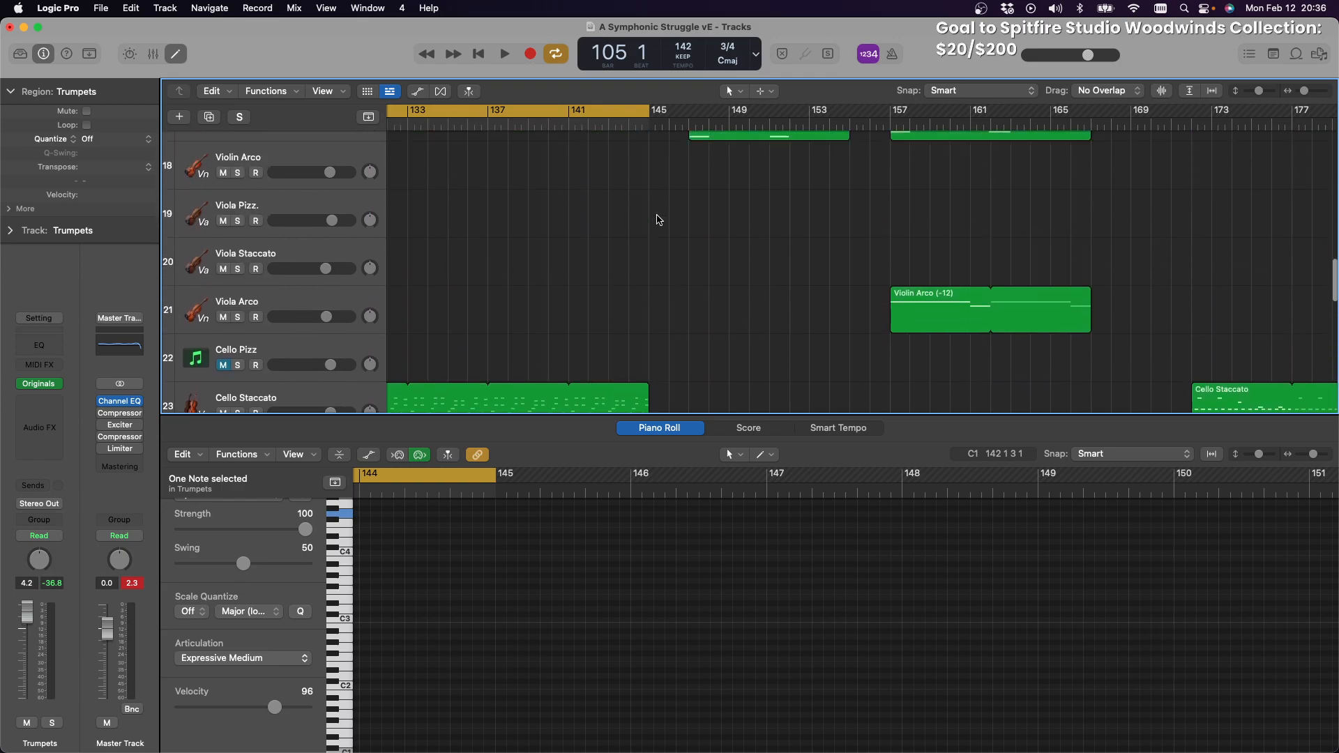
scroll(657, 220, up, 7)
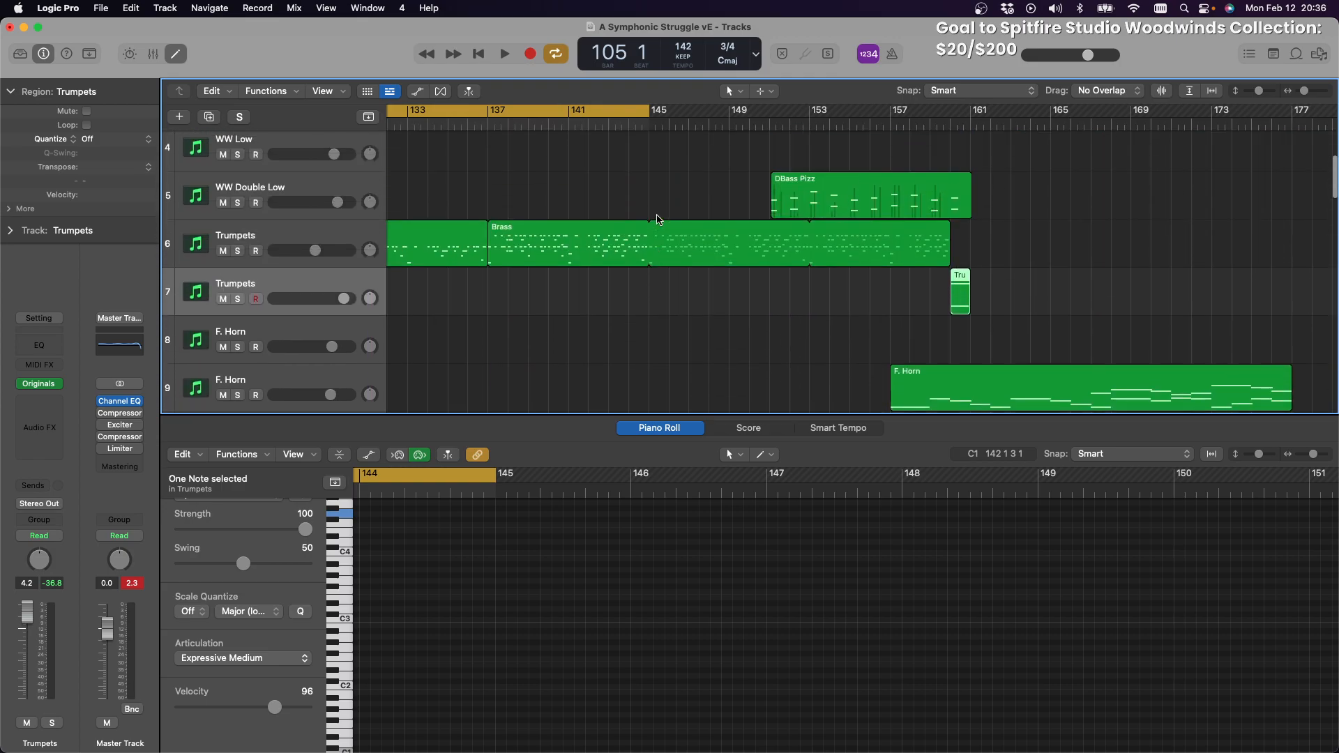
scroll(658, 220, down, 5)
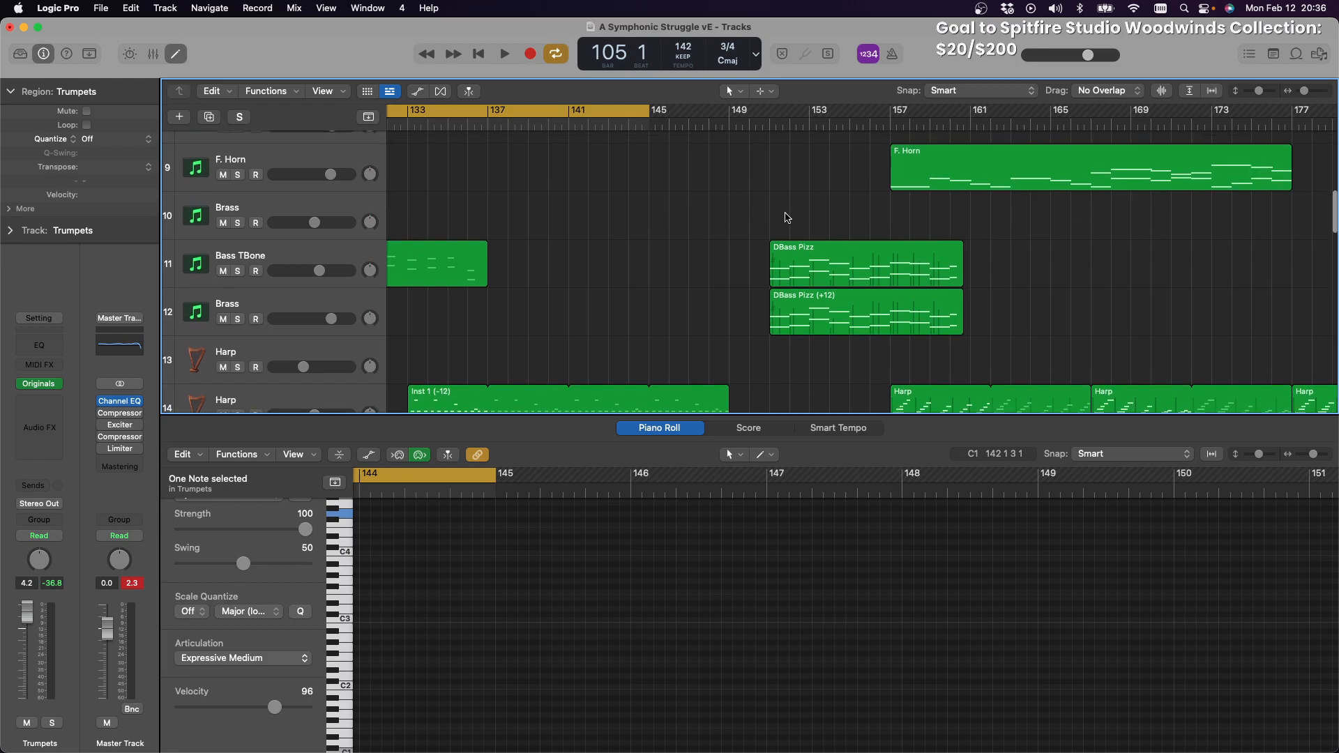
Move the long F. Horn region on track 9 to start at bar 173
scroll(778, 219, right, 5)
drag(713, 209, 859, 153)
scroll(726, 198, up, 2)
scroll(733, 204, up, 1)
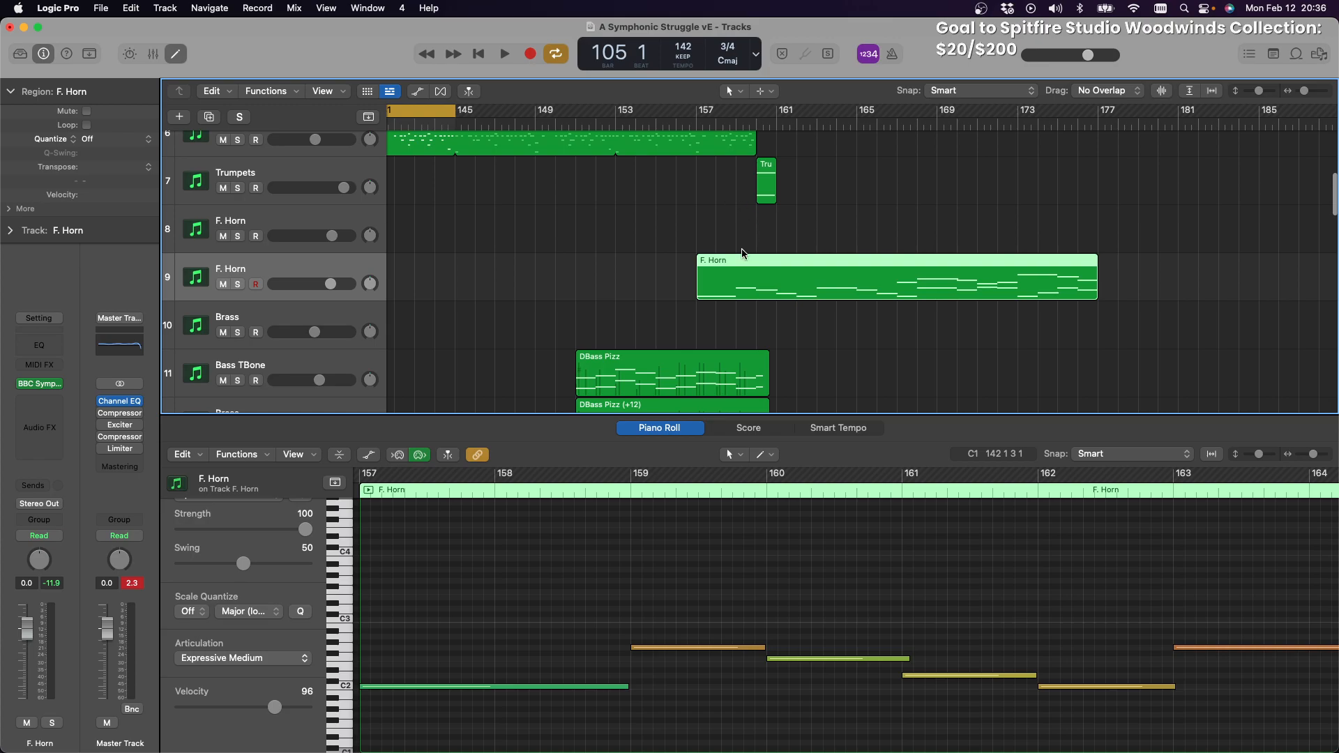
scroll(744, 254, down, 5)
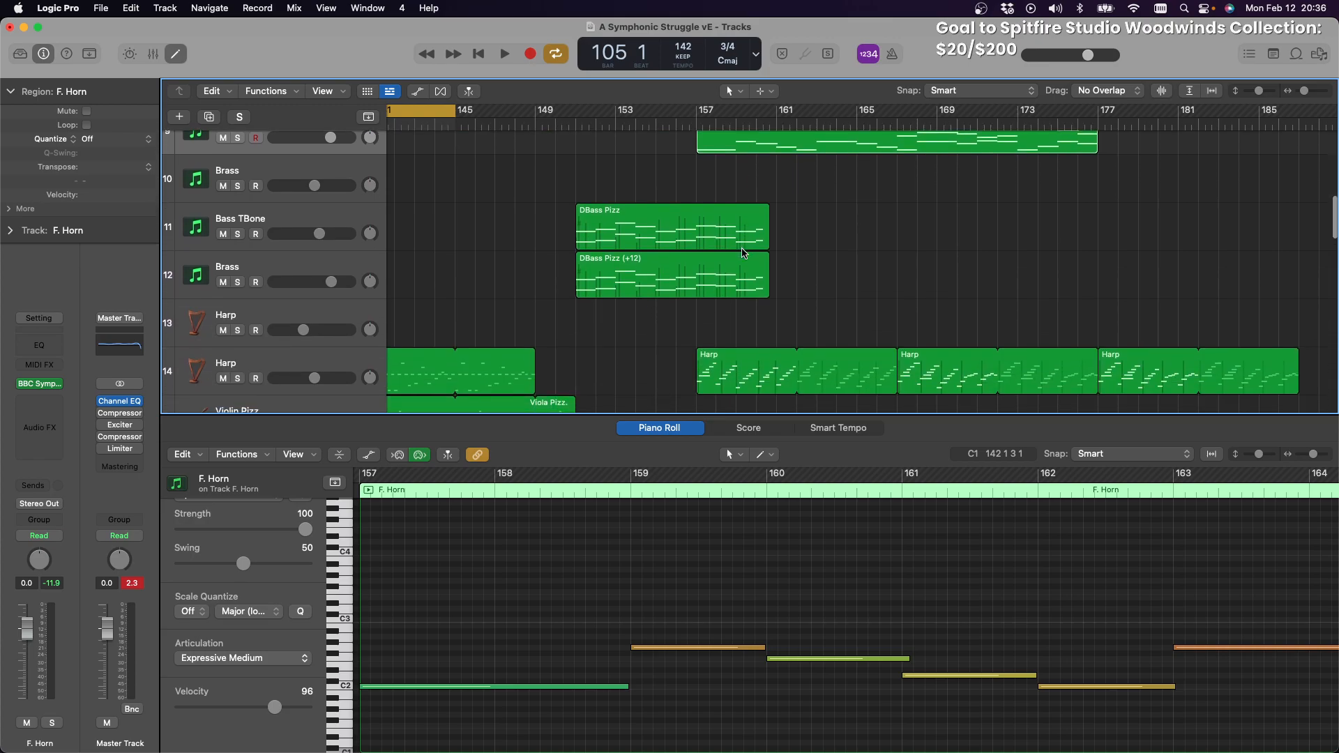
scroll(744, 253, up, 3)
drag(730, 222, 1069, 237)
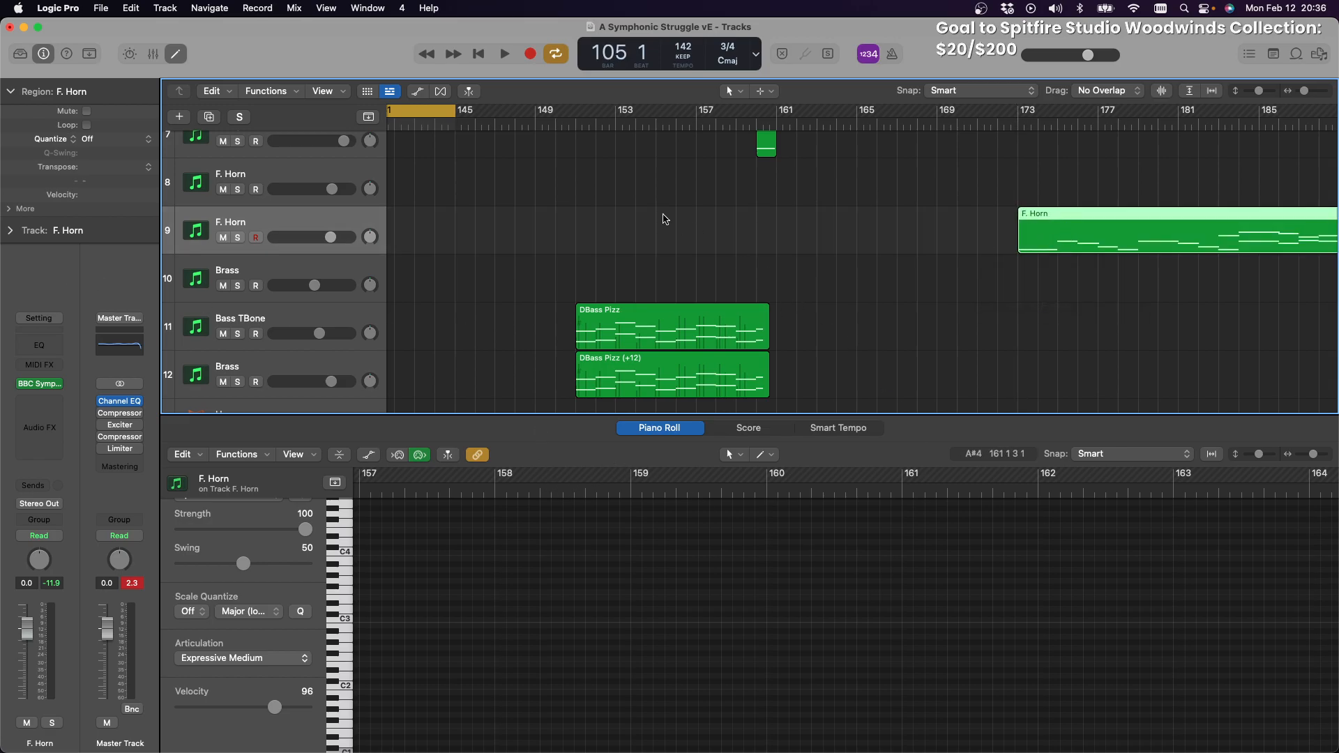
Select the moved F. Horn region, audition it on its own from bar 173, and stop playback
click(270, 191)
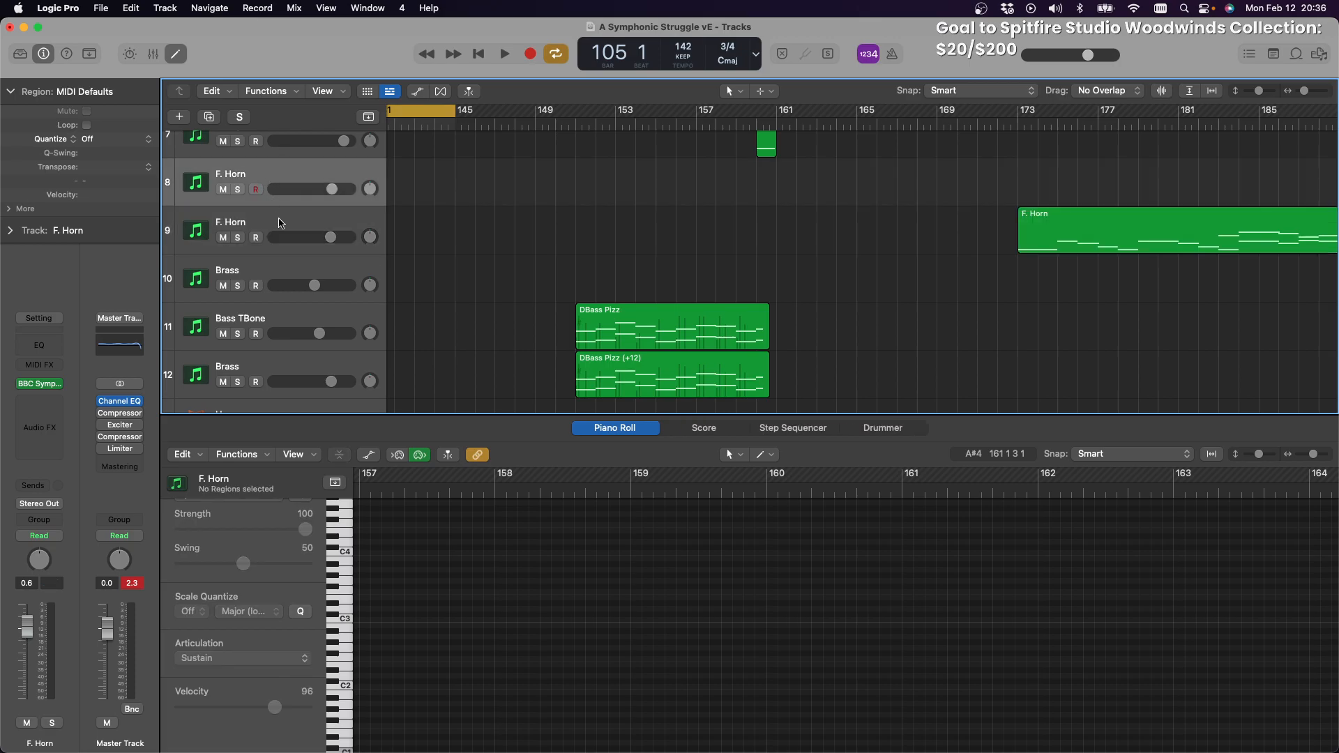
click(337, 232)
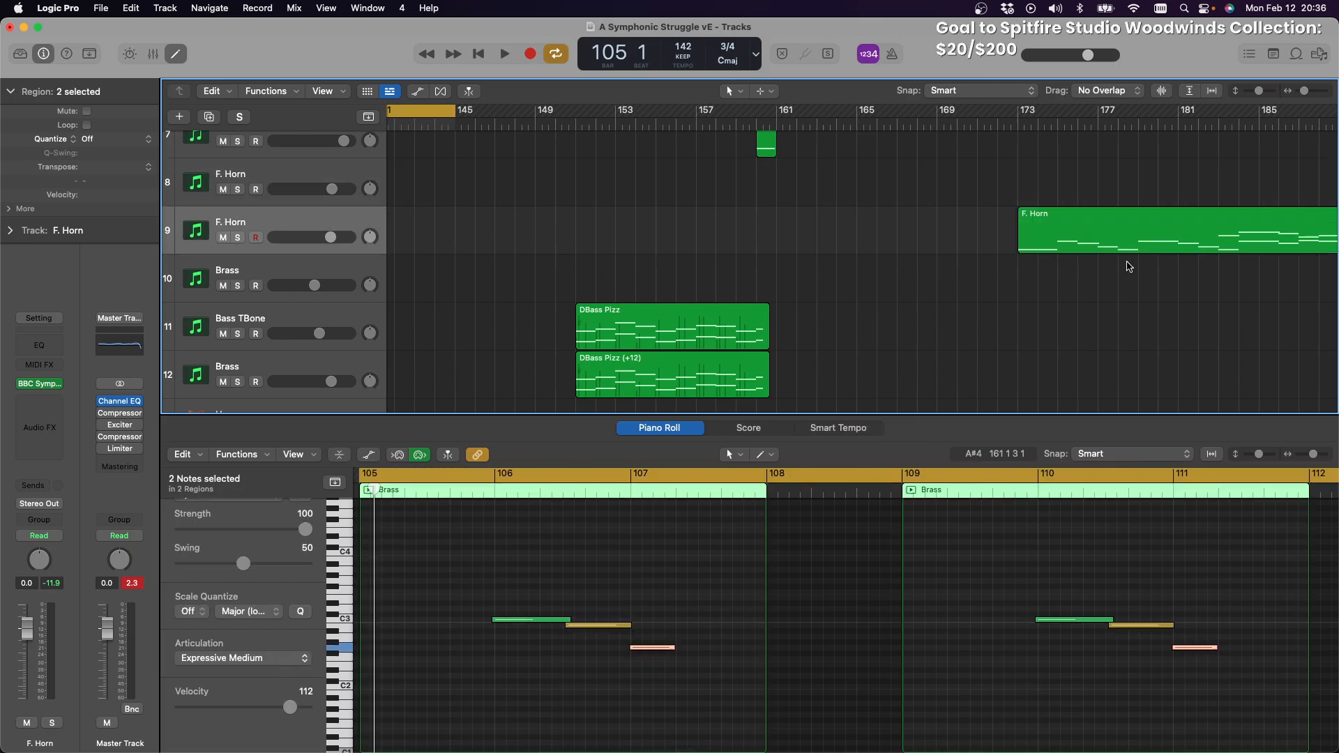
click(1131, 246)
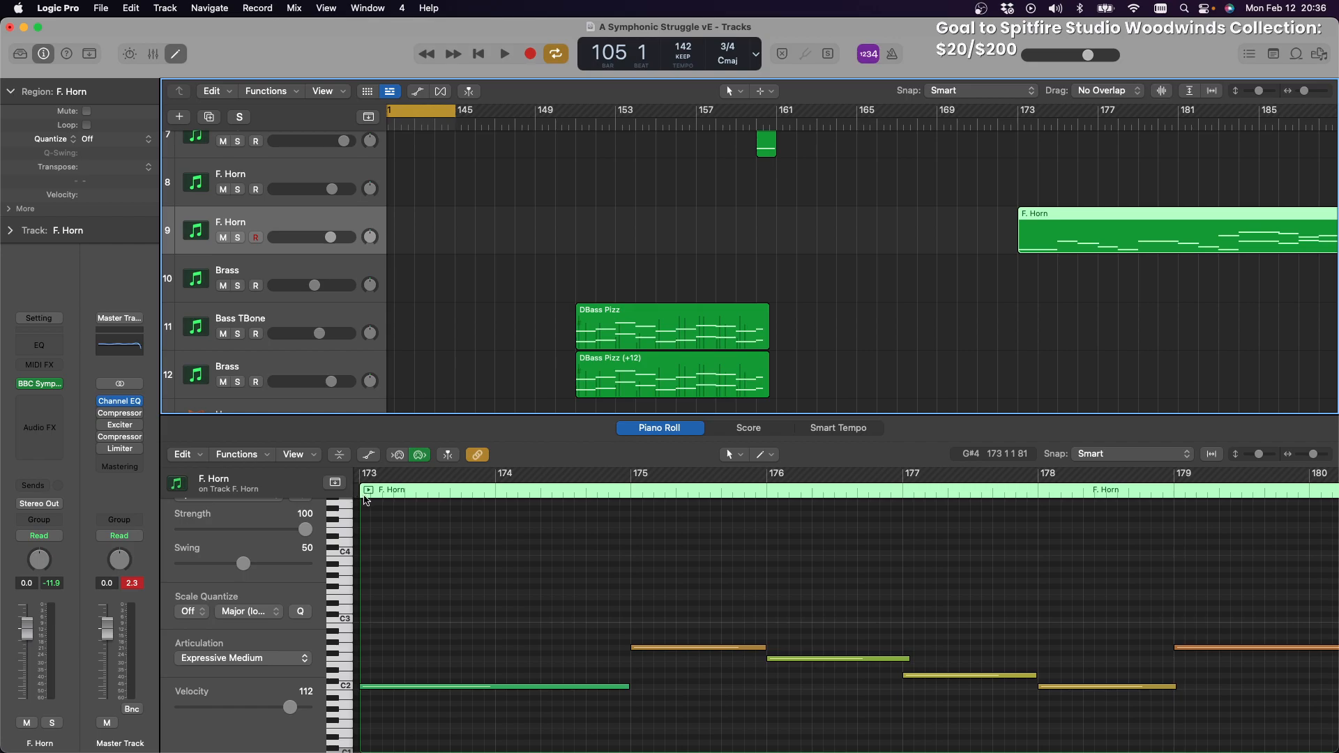
key(u)
key(space)
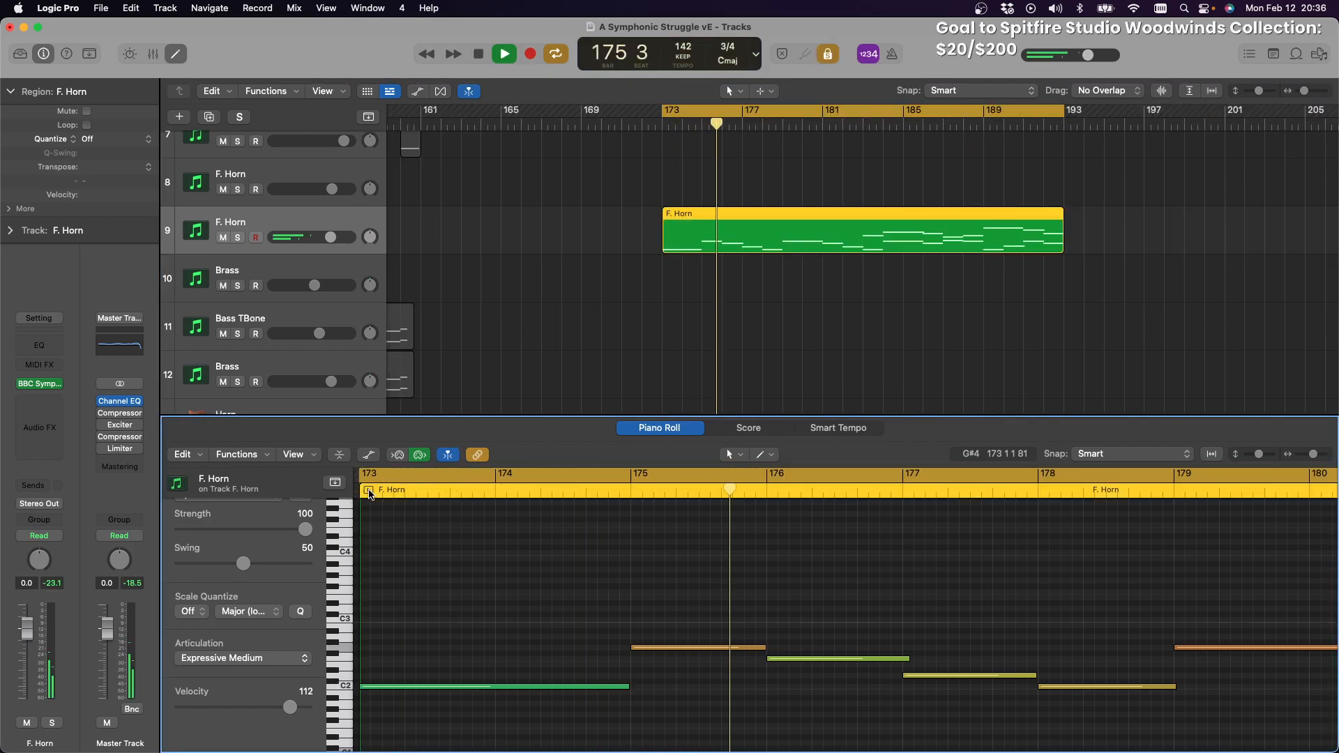
click(476, 55)
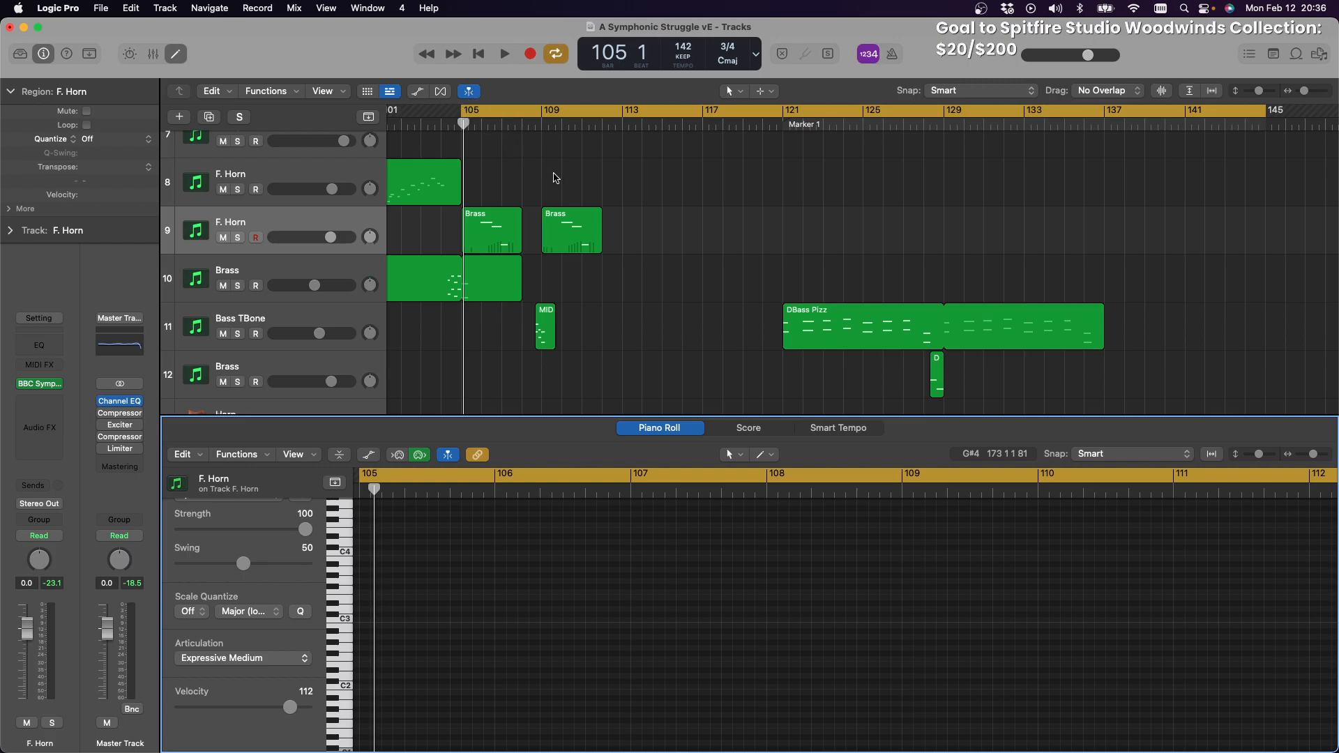
Return to the F. Horn region at bar 173 and play it alone once more
scroll(616, 198, right, 15)
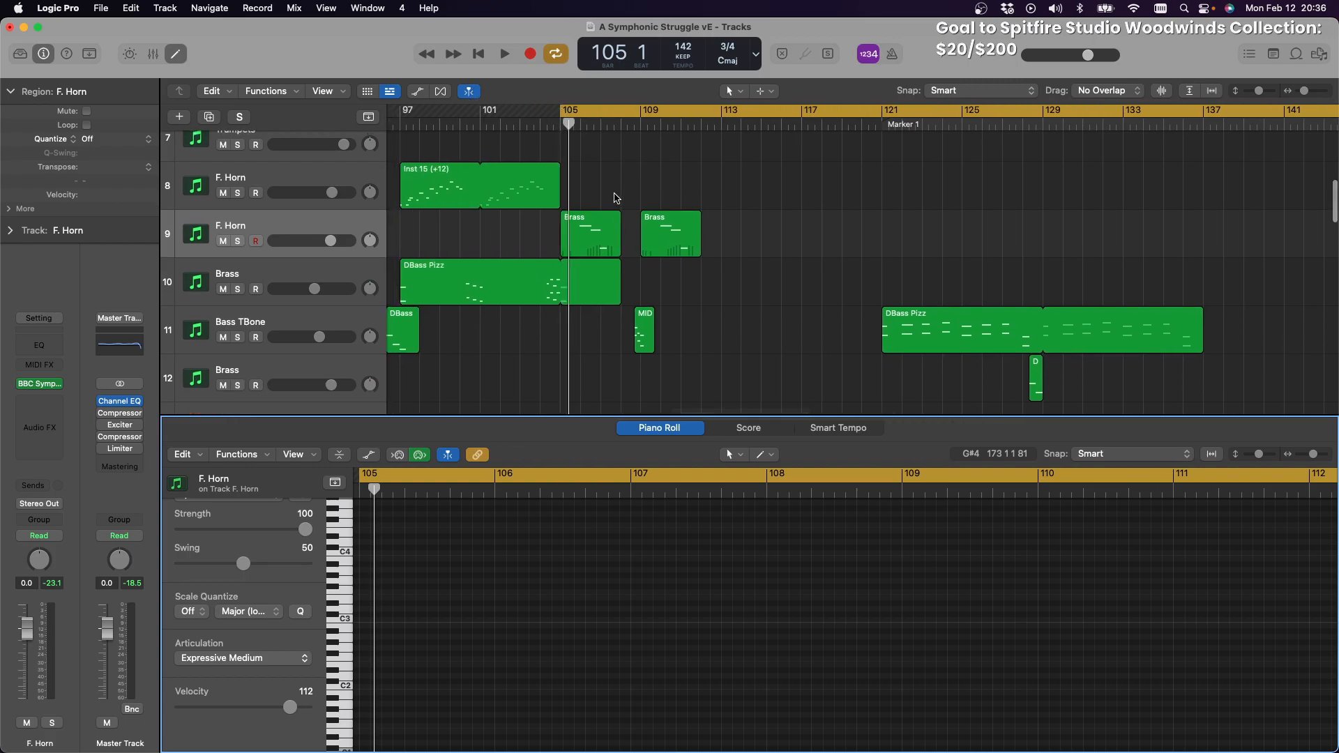
scroll(616, 198, left, 8)
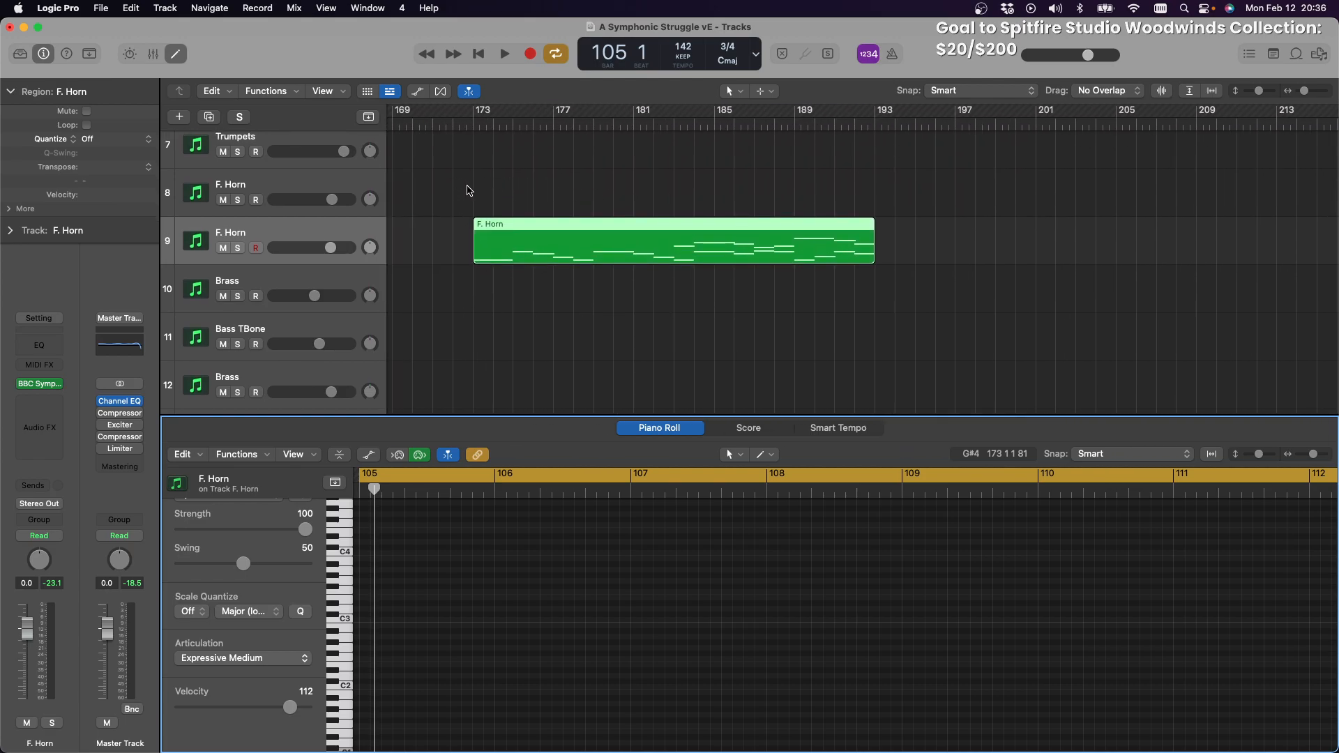
click(516, 244)
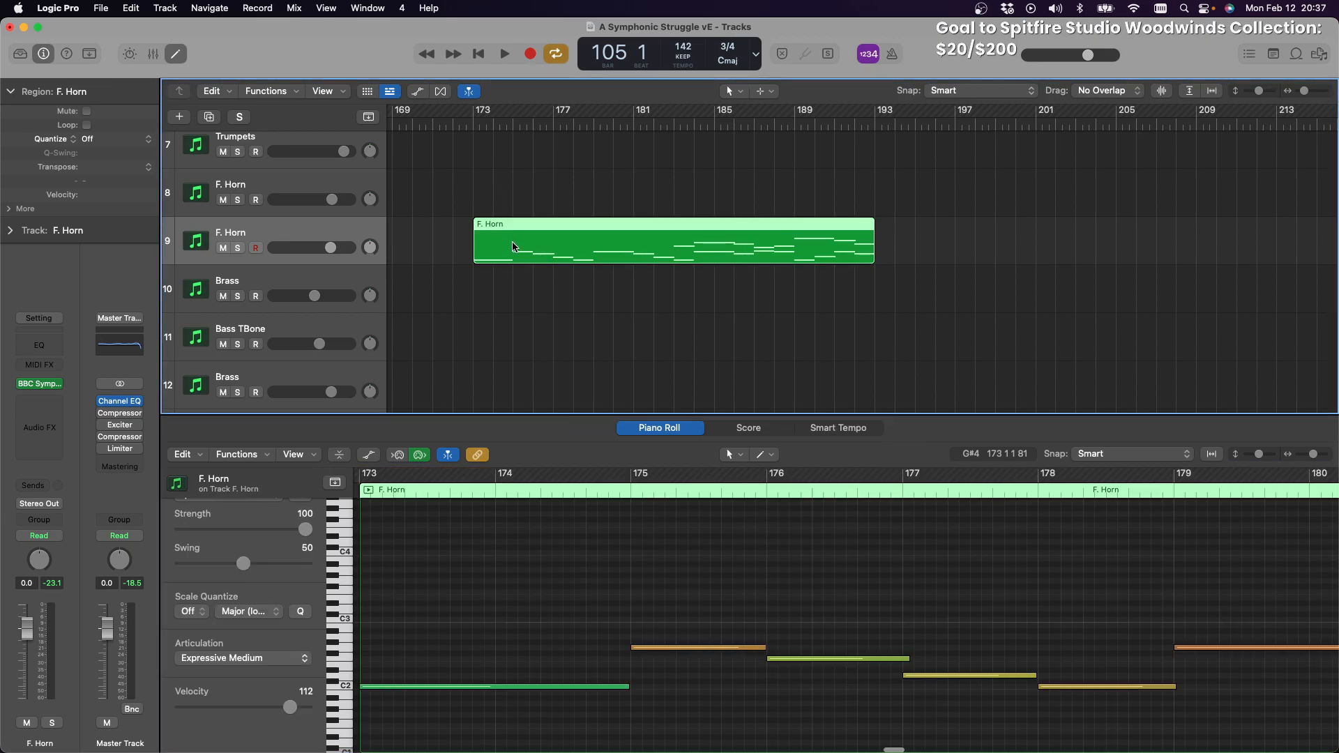
click(368, 493)
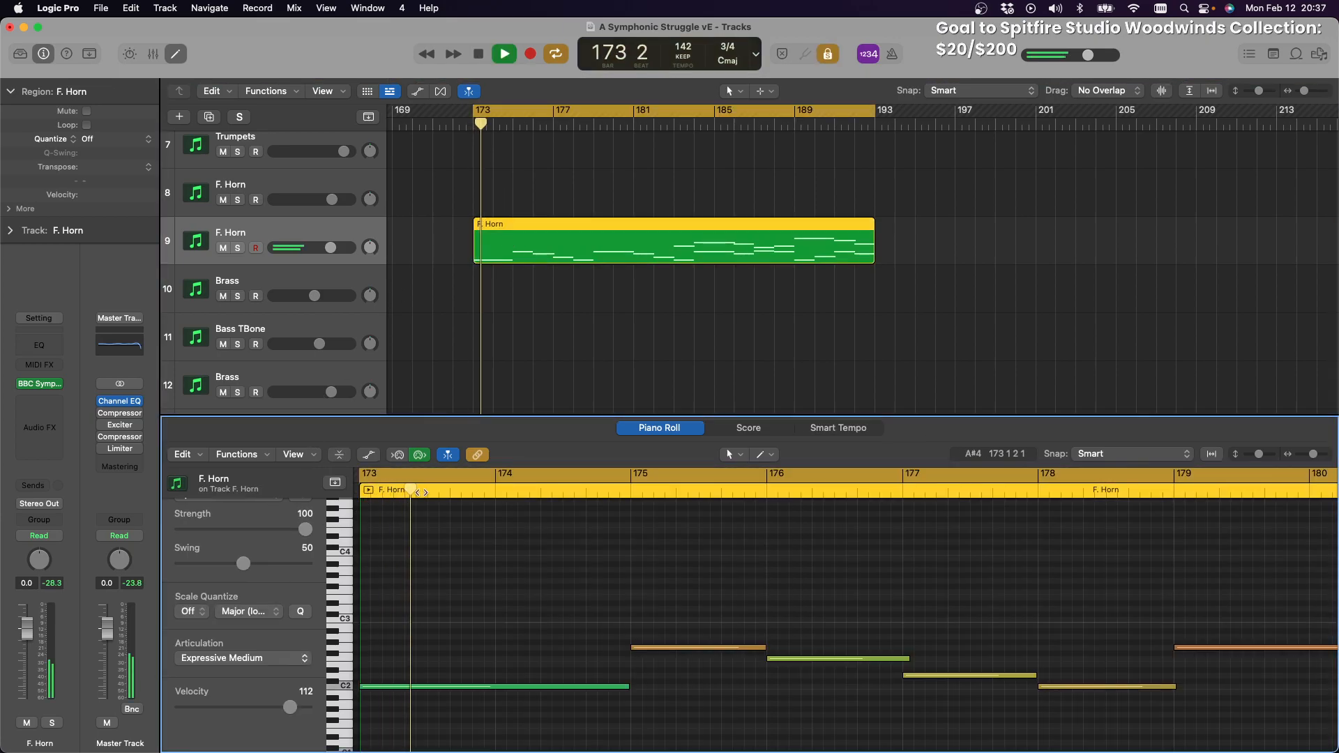
Finish auditioning the F. Horn region from bar 173, stop playback, and hide the inspector
drag(1314, 455, 1309, 462)
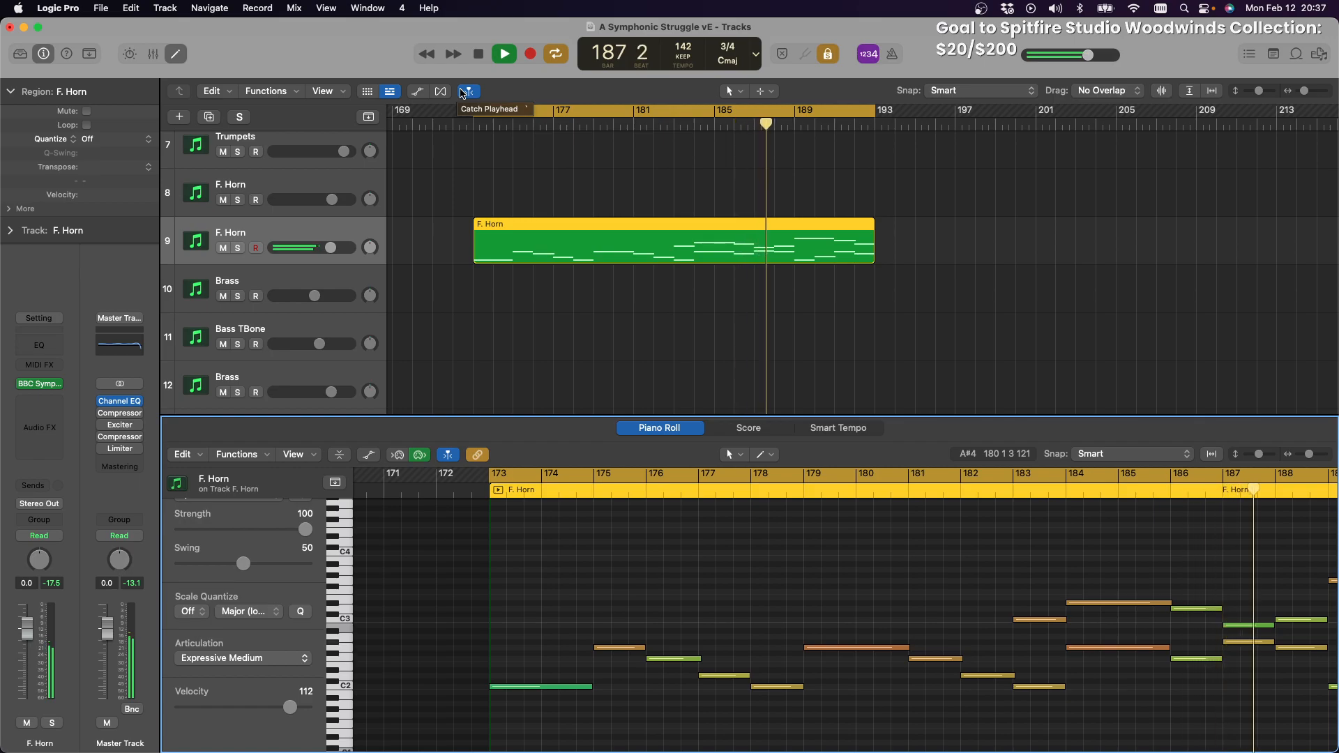
click(481, 55)
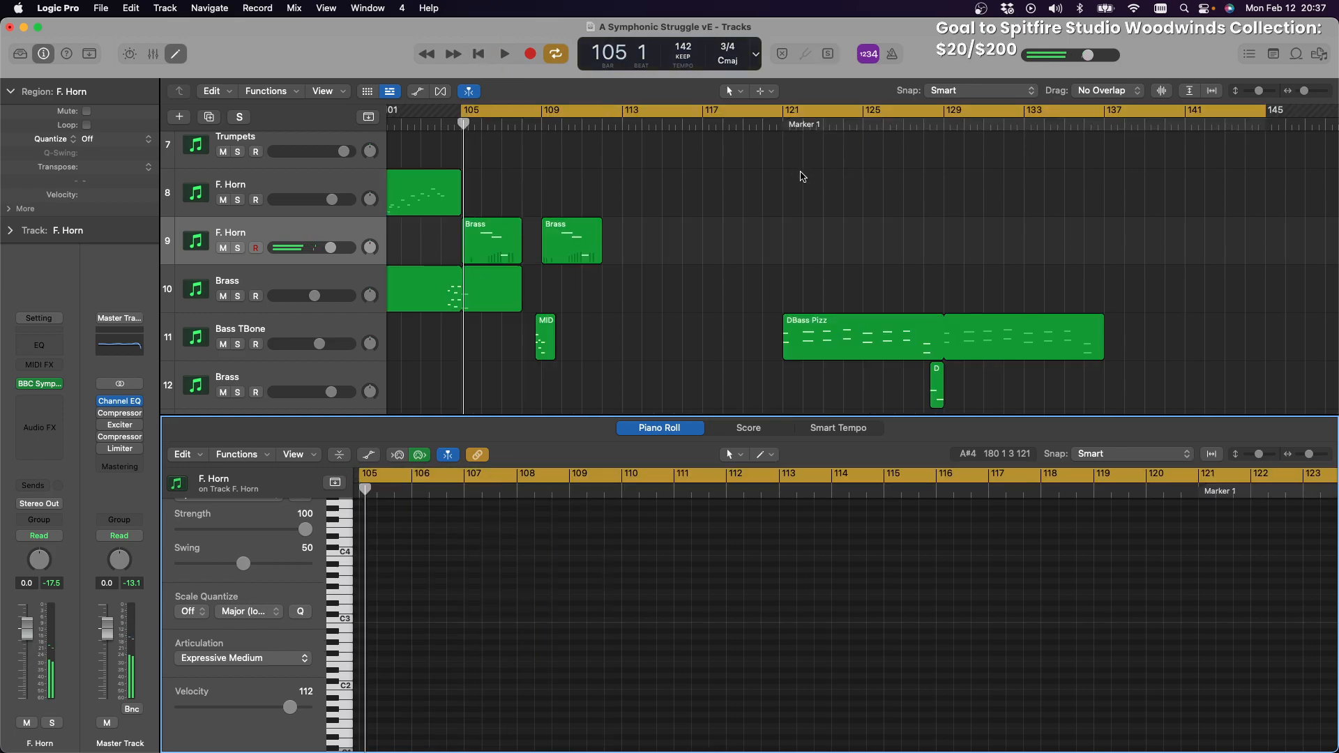
scroll(819, 187, right, 15)
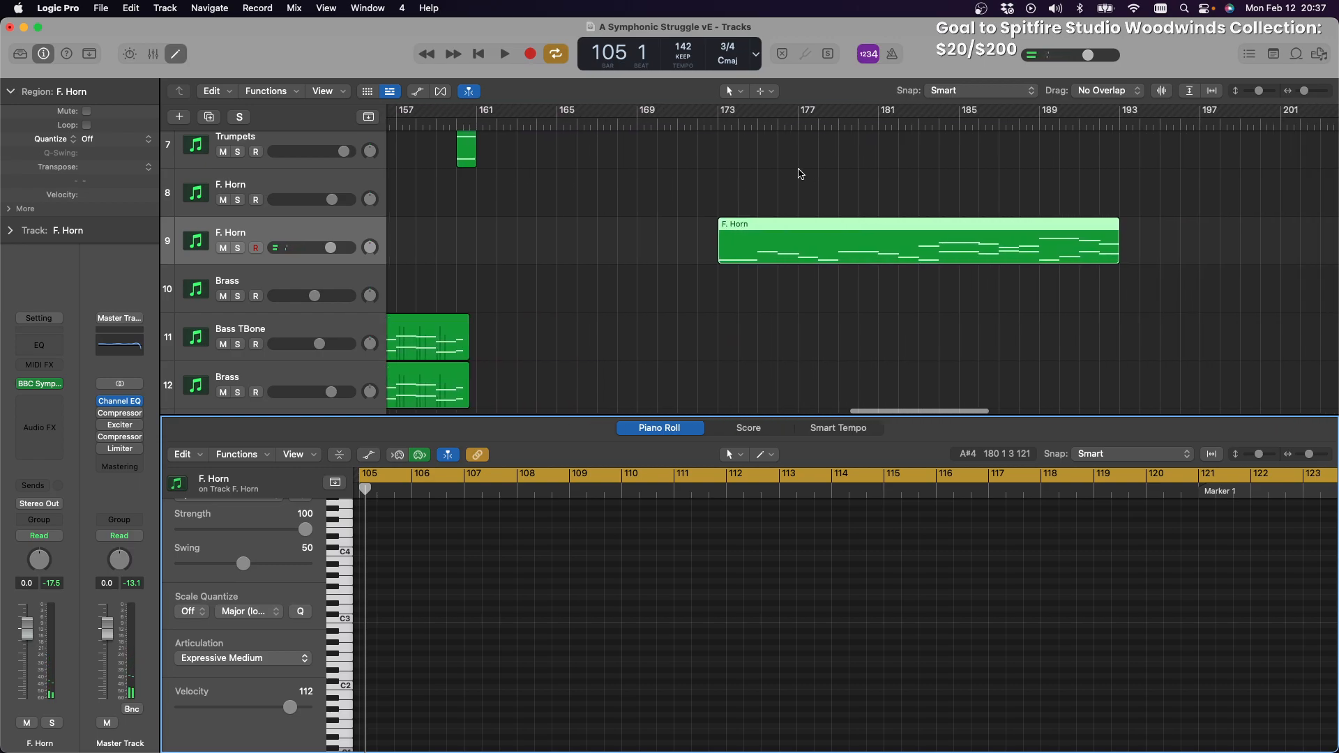
click(43, 58)
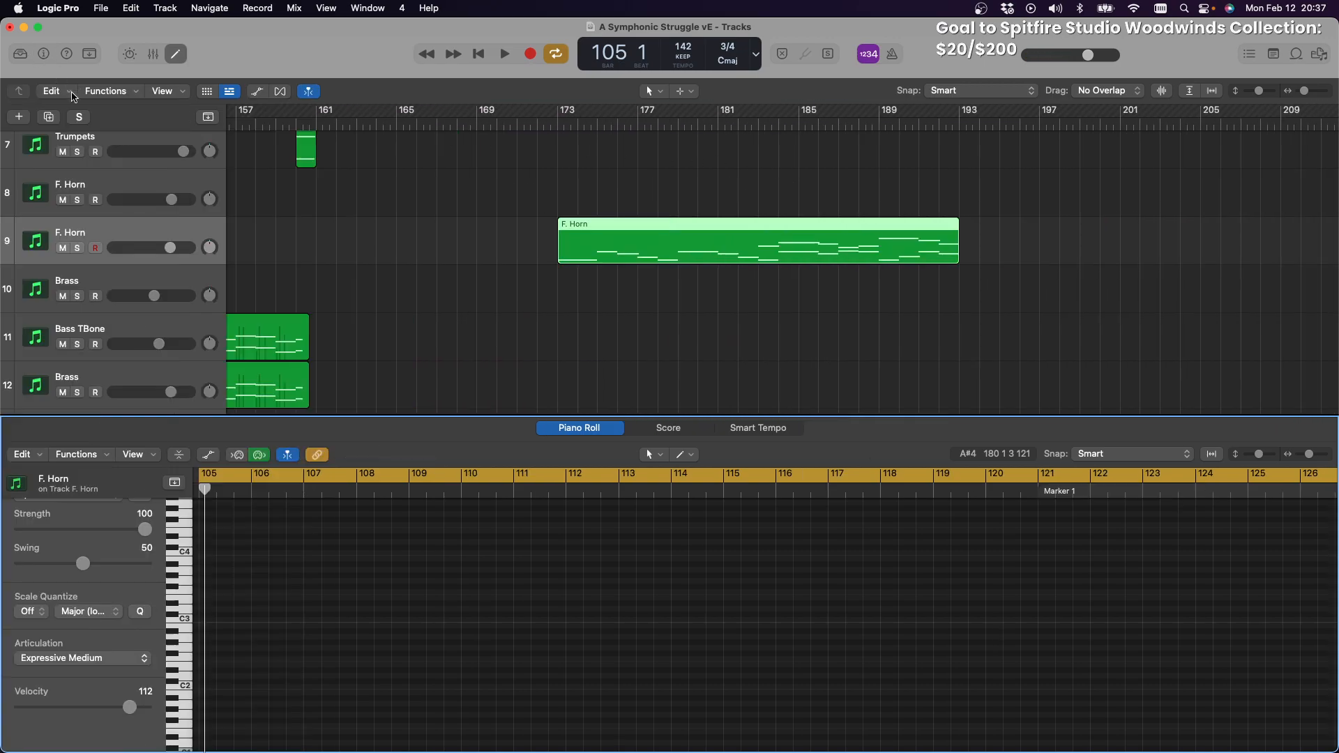
Examine the trumpet, horn, brass and harp regions between bars 145 and 193
scroll(591, 209, down, 5)
scroll(606, 212, left, 5)
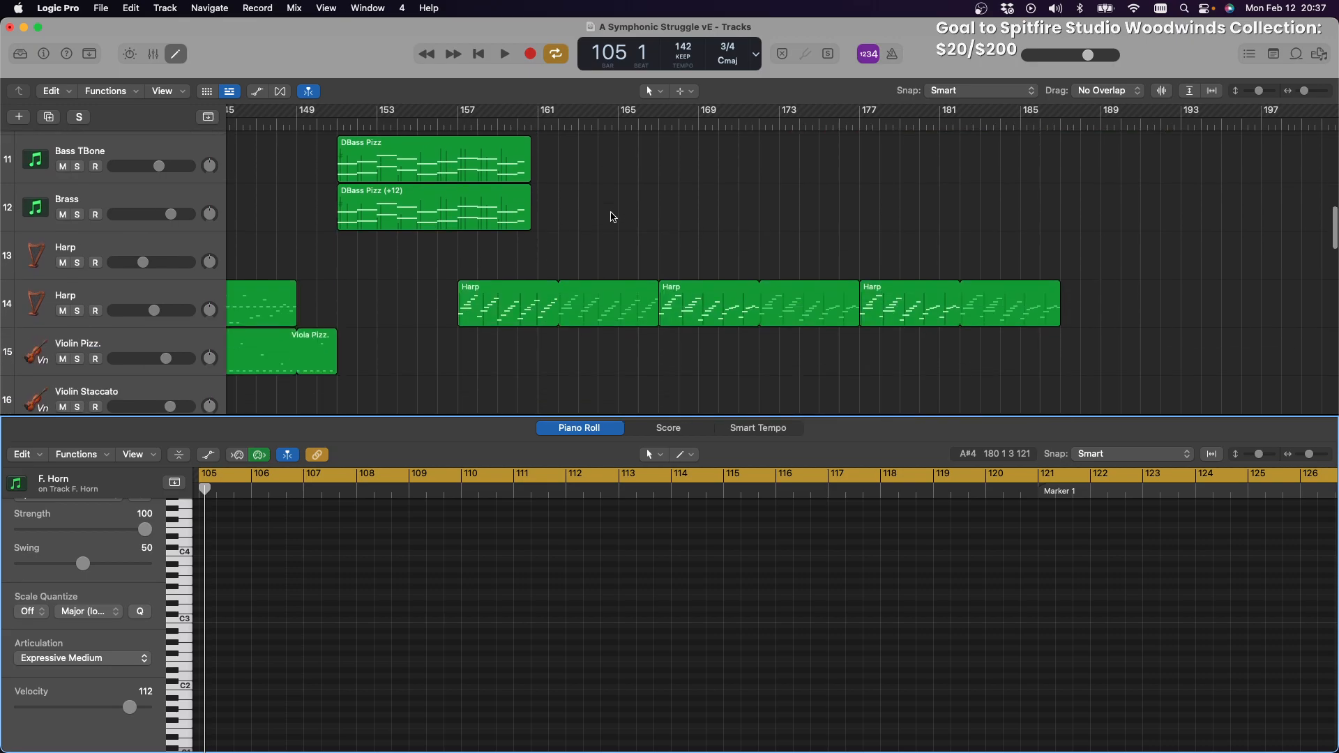
scroll(612, 218, down, 3)
scroll(612, 217, up, 5)
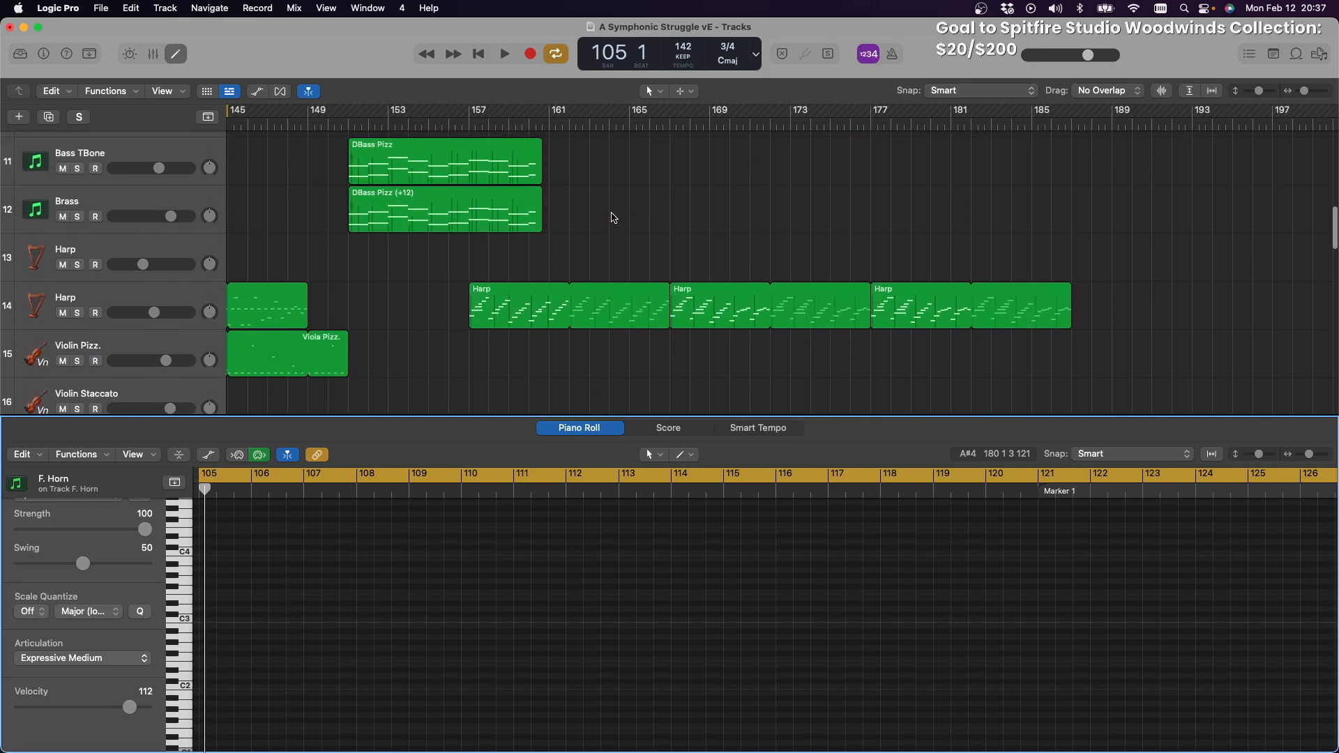
scroll(611, 217, up, 3)
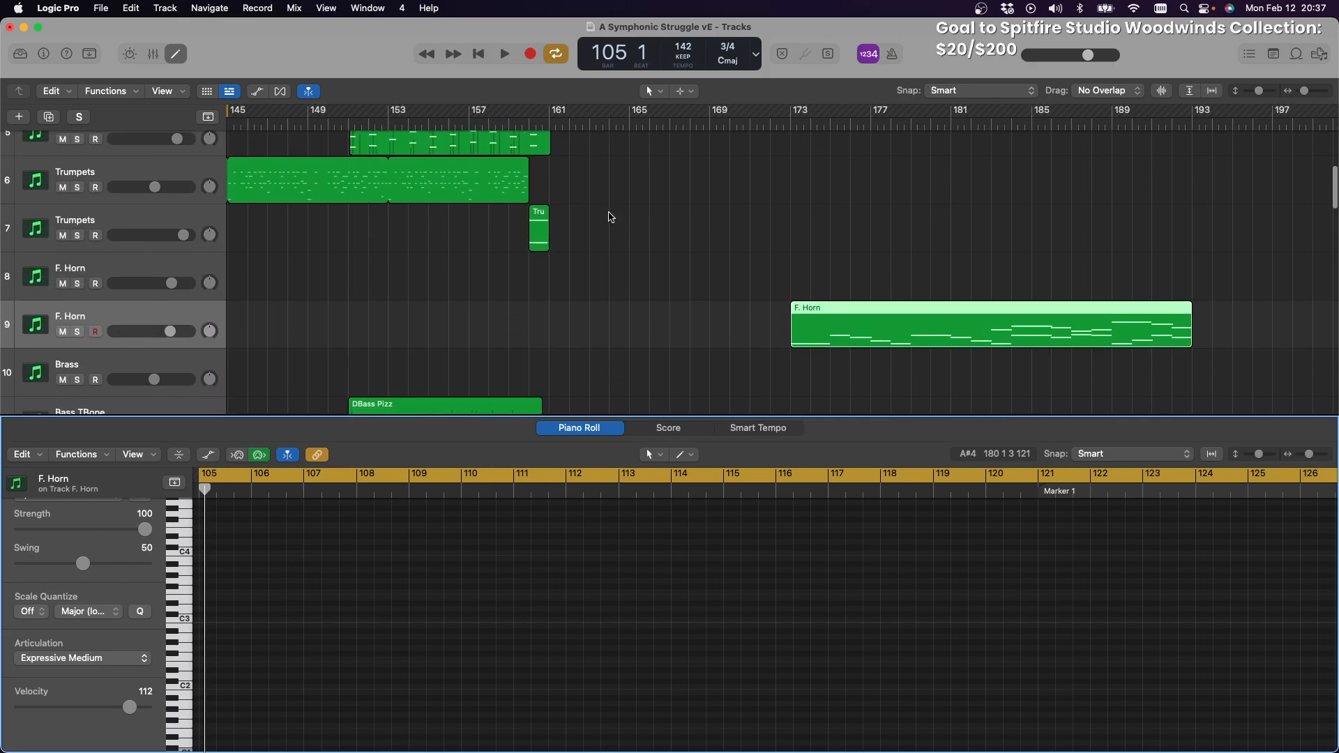
scroll(611, 217, down, 3)
scroll(611, 217, down, 2)
scroll(503, 270, up, 1)
Move the three Harp regions on track 14 together so the first starts at bar 160
drag(598, 279, 1031, 410)
scroll(773, 246, down, 6)
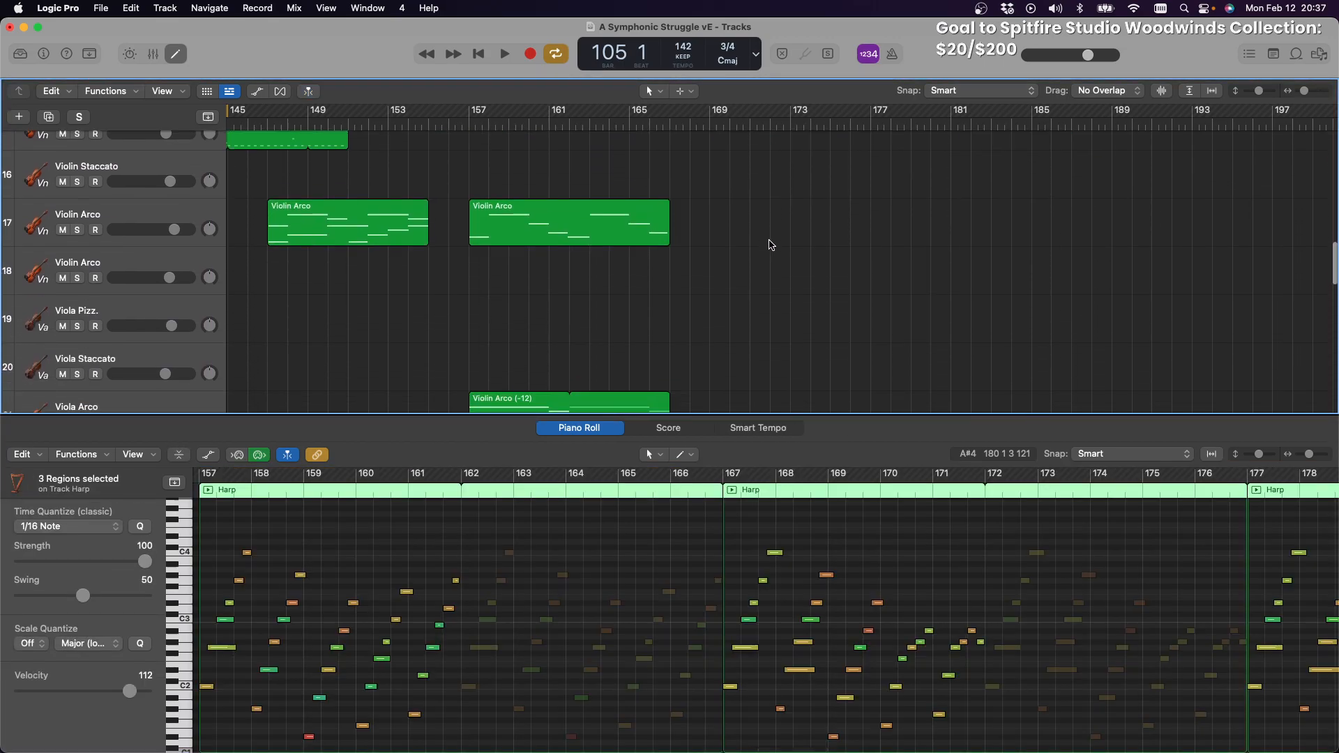
scroll(703, 236, up, 6)
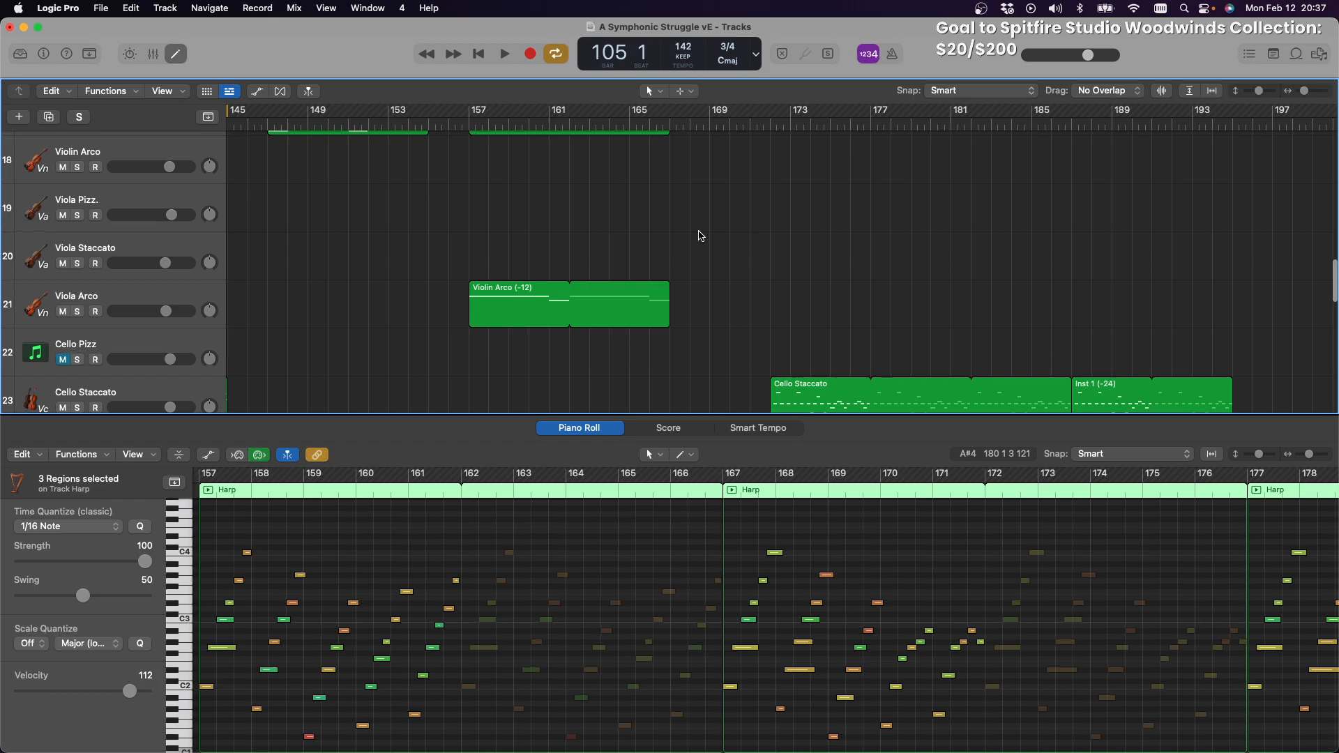
scroll(701, 236, up, 5)
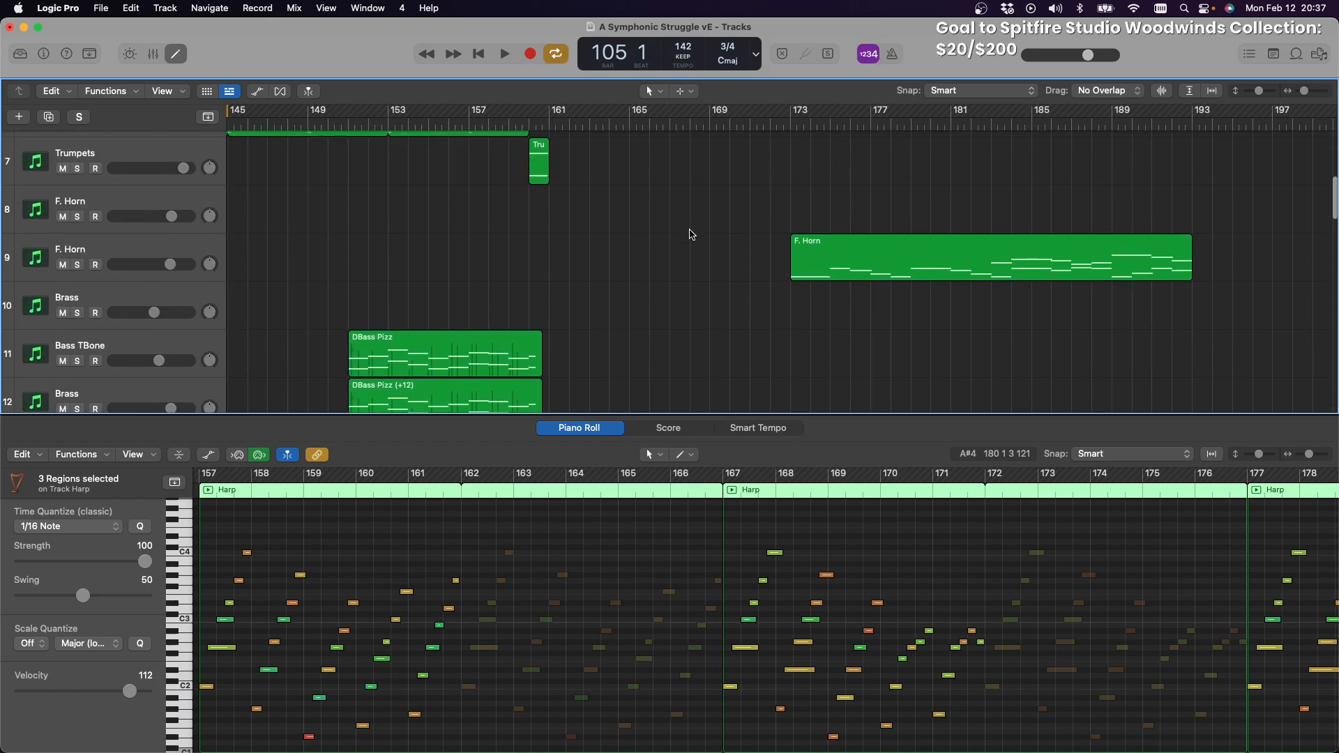
scroll(692, 234, down, 5)
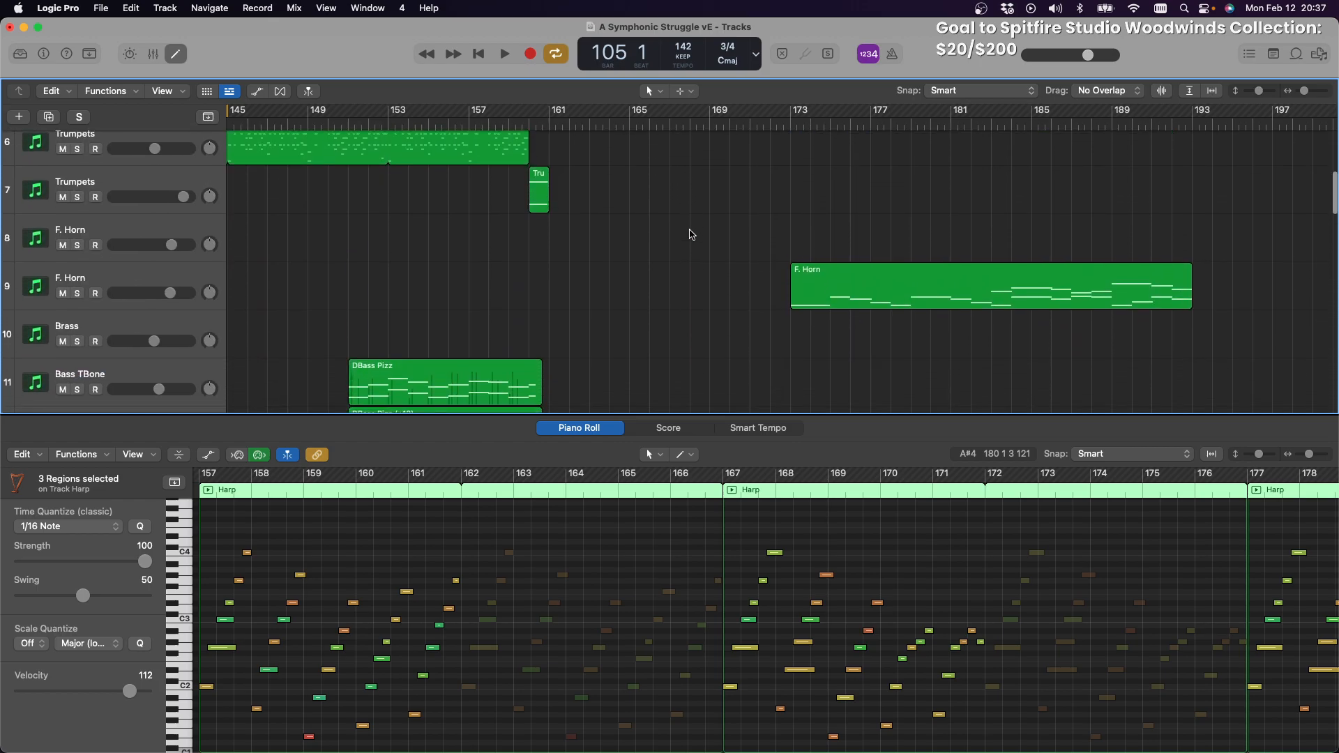
scroll(693, 234, down, 1)
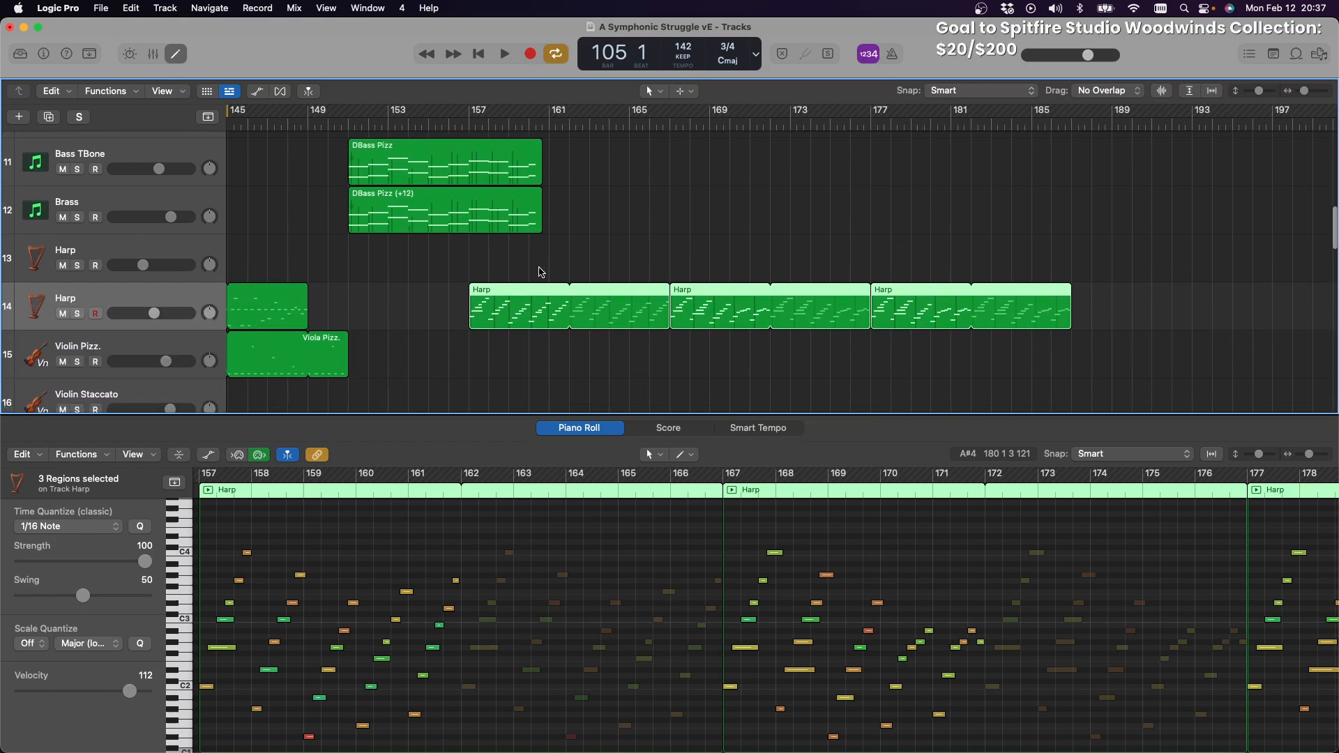
scroll(542, 272, up, 5)
scroll(547, 270, down, 3)
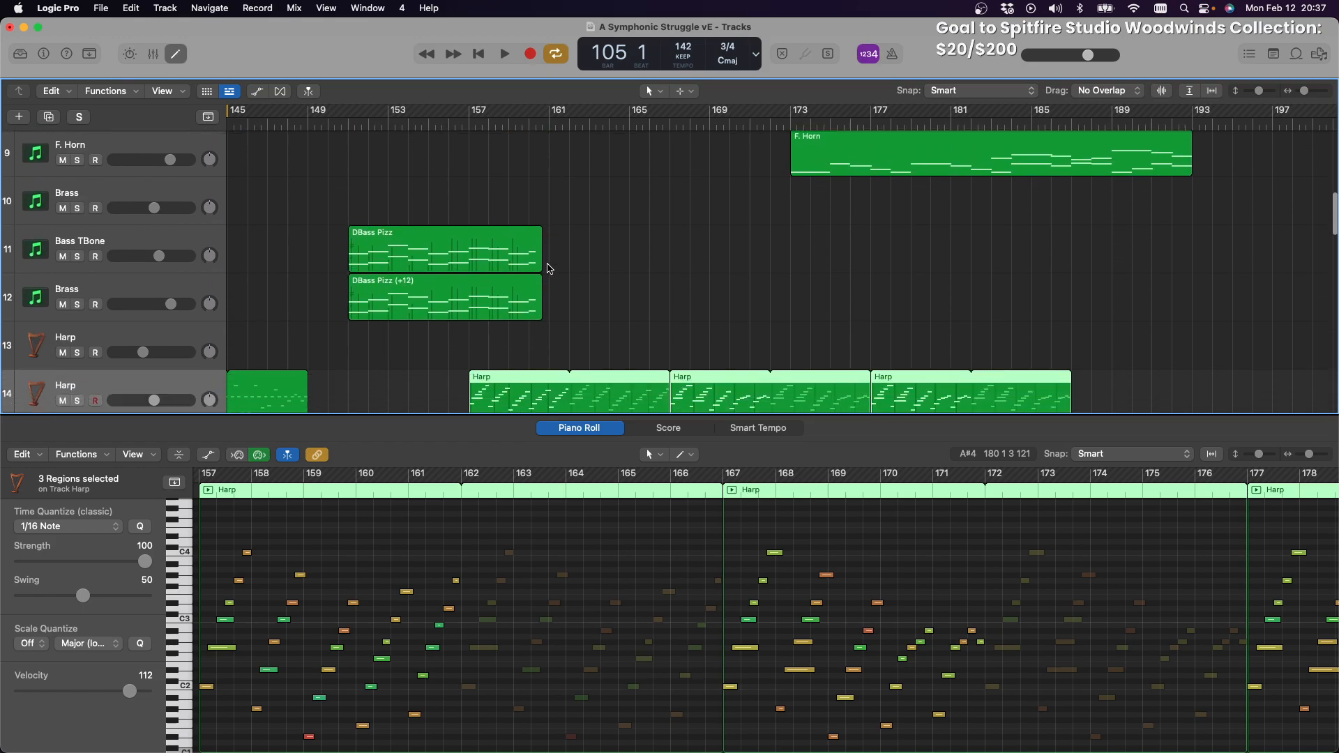
scroll(547, 270, down, 1)
drag(494, 315, 558, 315)
Move the three DBass Arco track regions to start at bar 161 and both Cello Arco regions to start at bar 160
scroll(606, 314, down, 8)
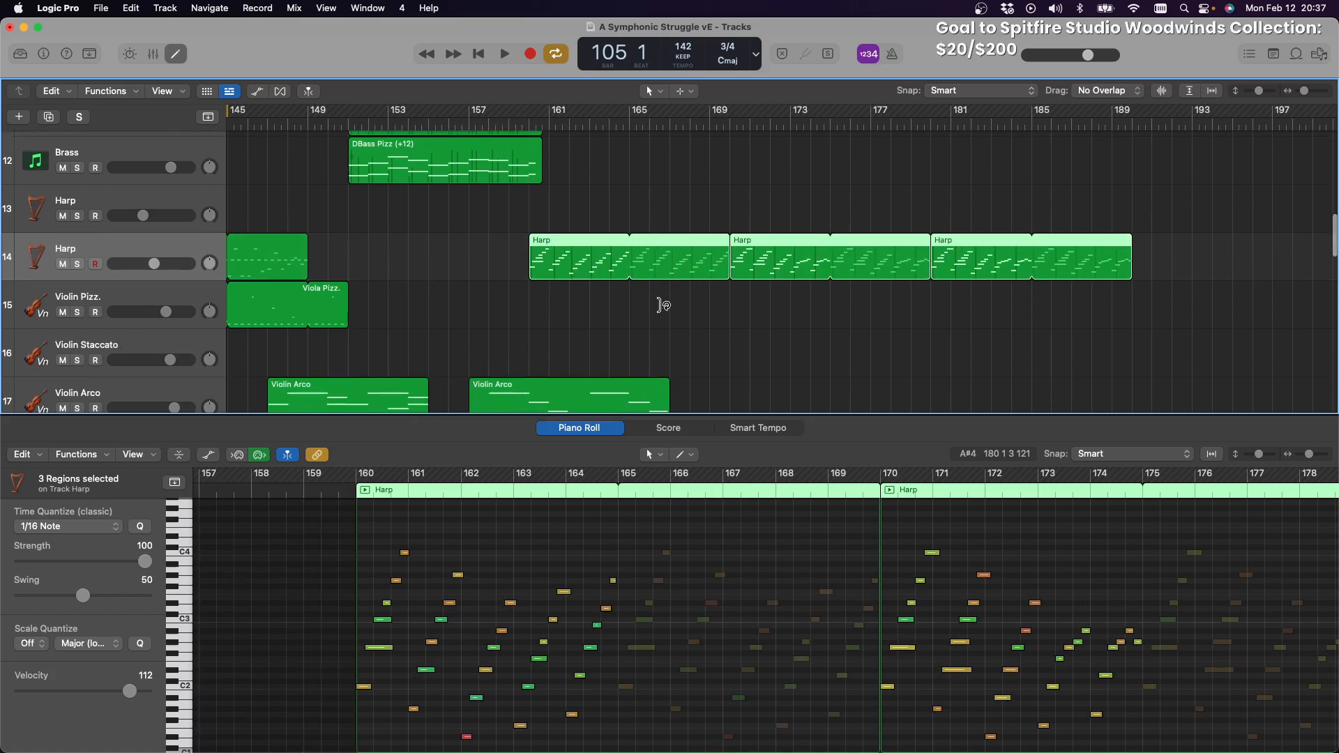
scroll(635, 296, down, 4)
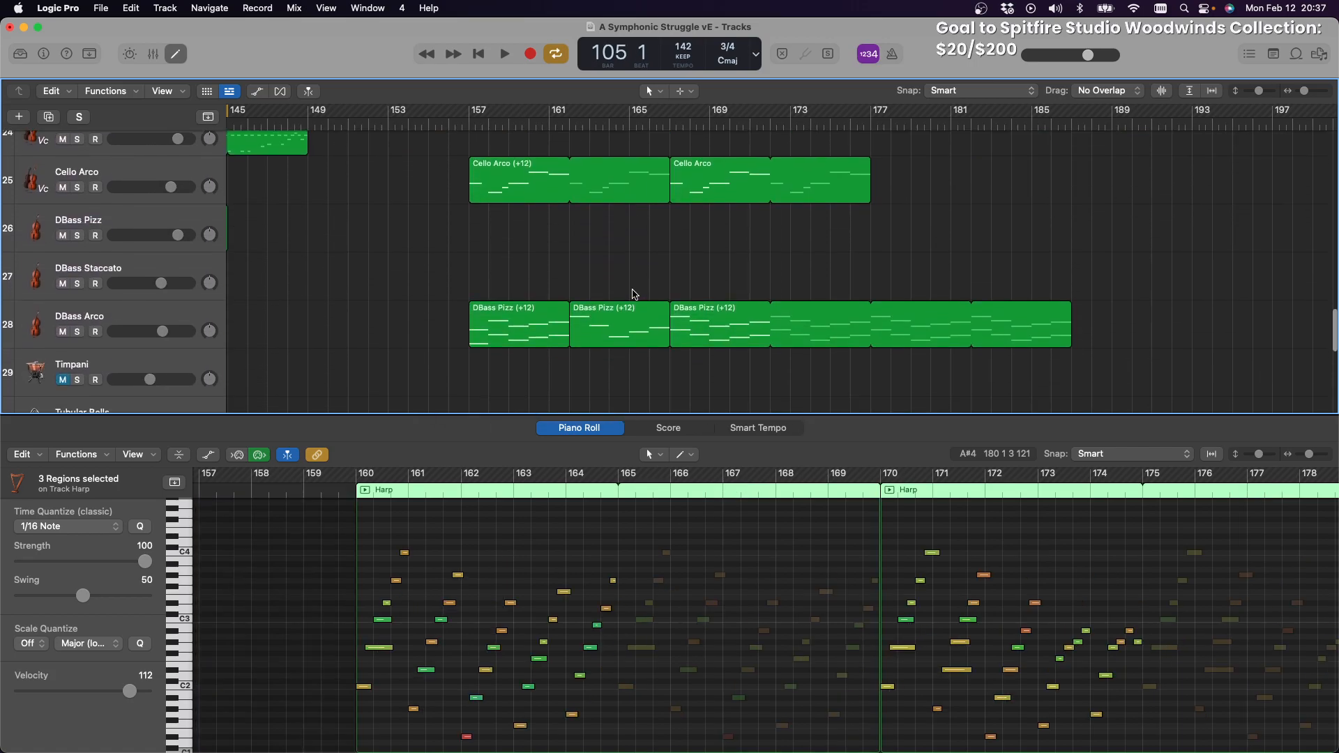
drag(493, 249, 900, 300)
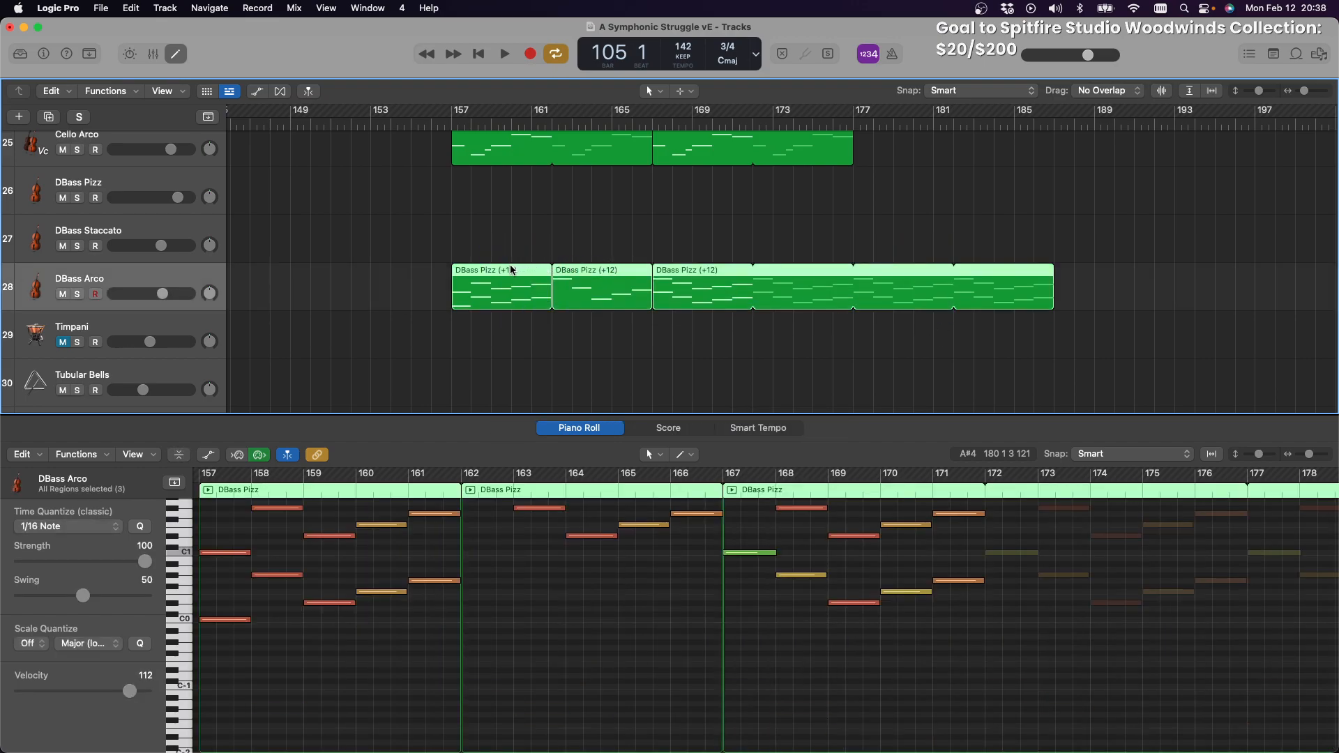
drag(508, 272, 726, 369)
scroll(584, 272, up, 5)
drag(486, 311, 551, 319)
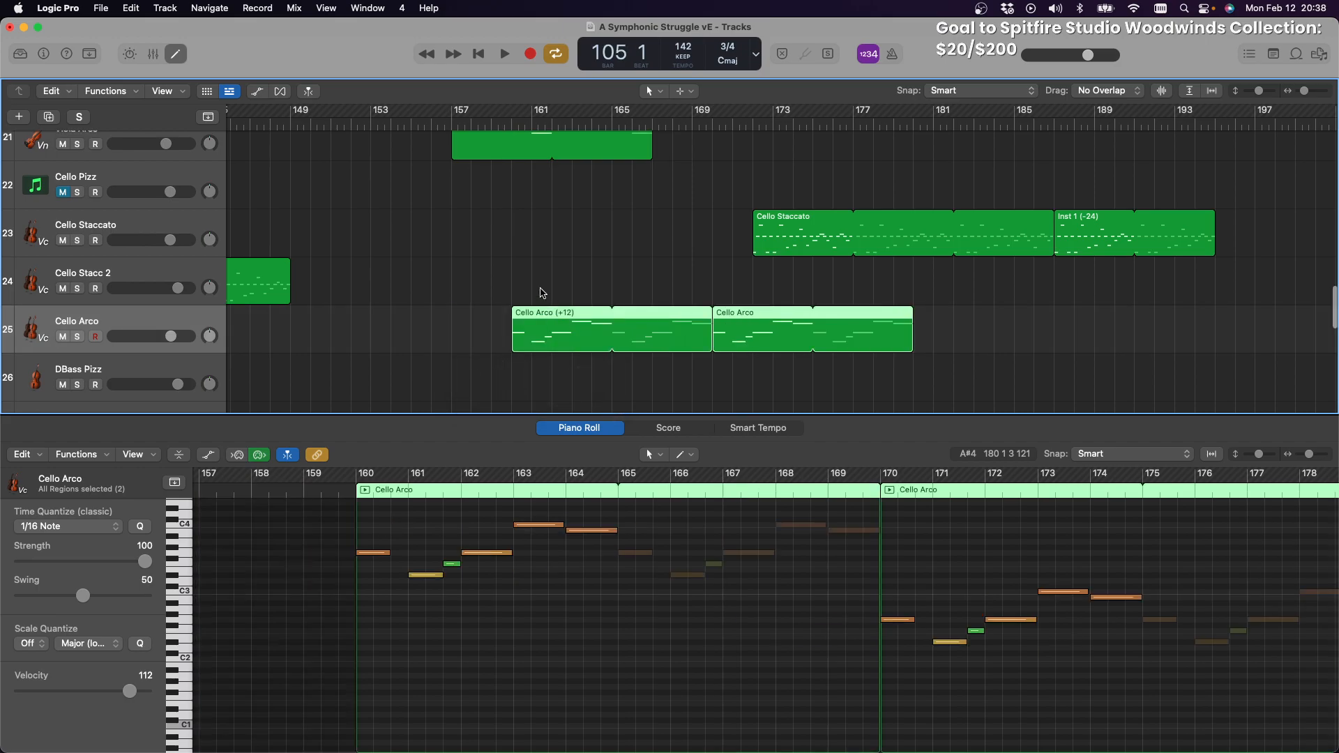
Select the Violin Arco (-12) region on the Viola Arco track, audition it soloed from bar 157, and stop playback
scroll(544, 293, up, 3)
drag(492, 240, 574, 334)
click(505, 305)
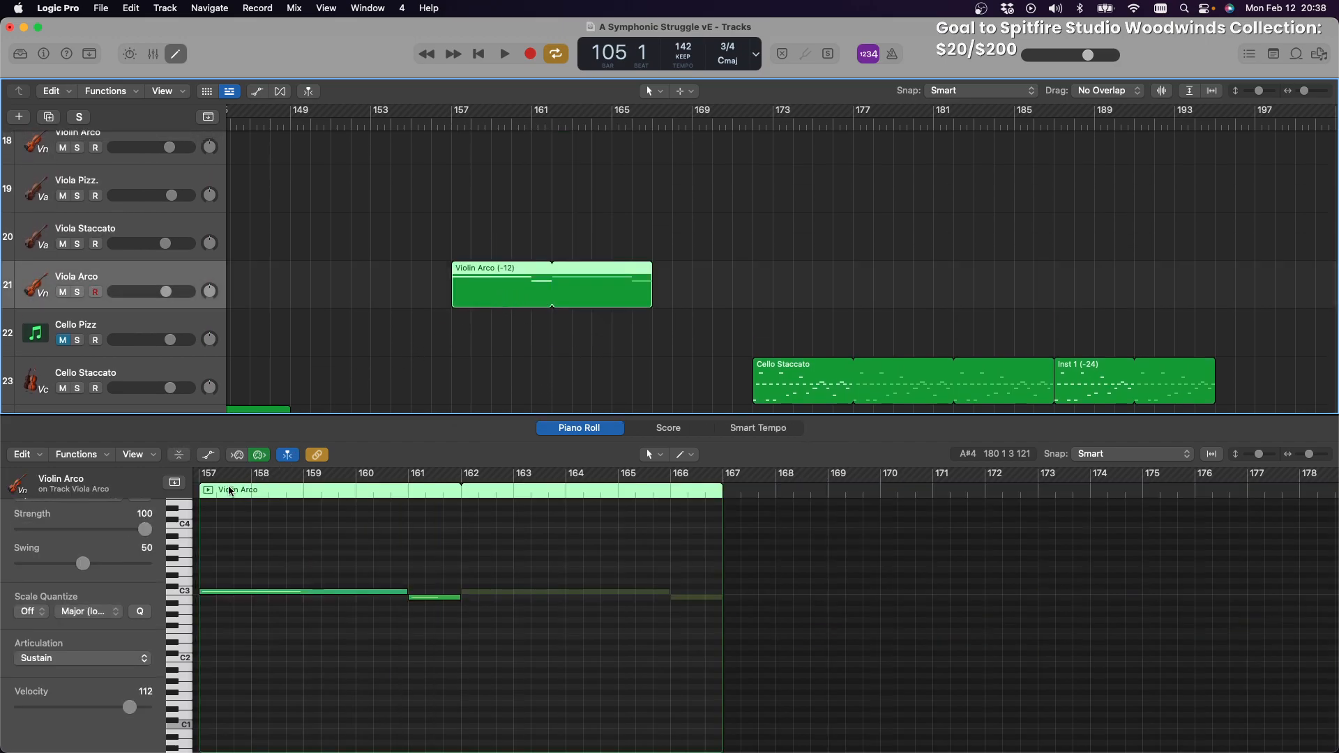
key(ctrl+s)
key(space)
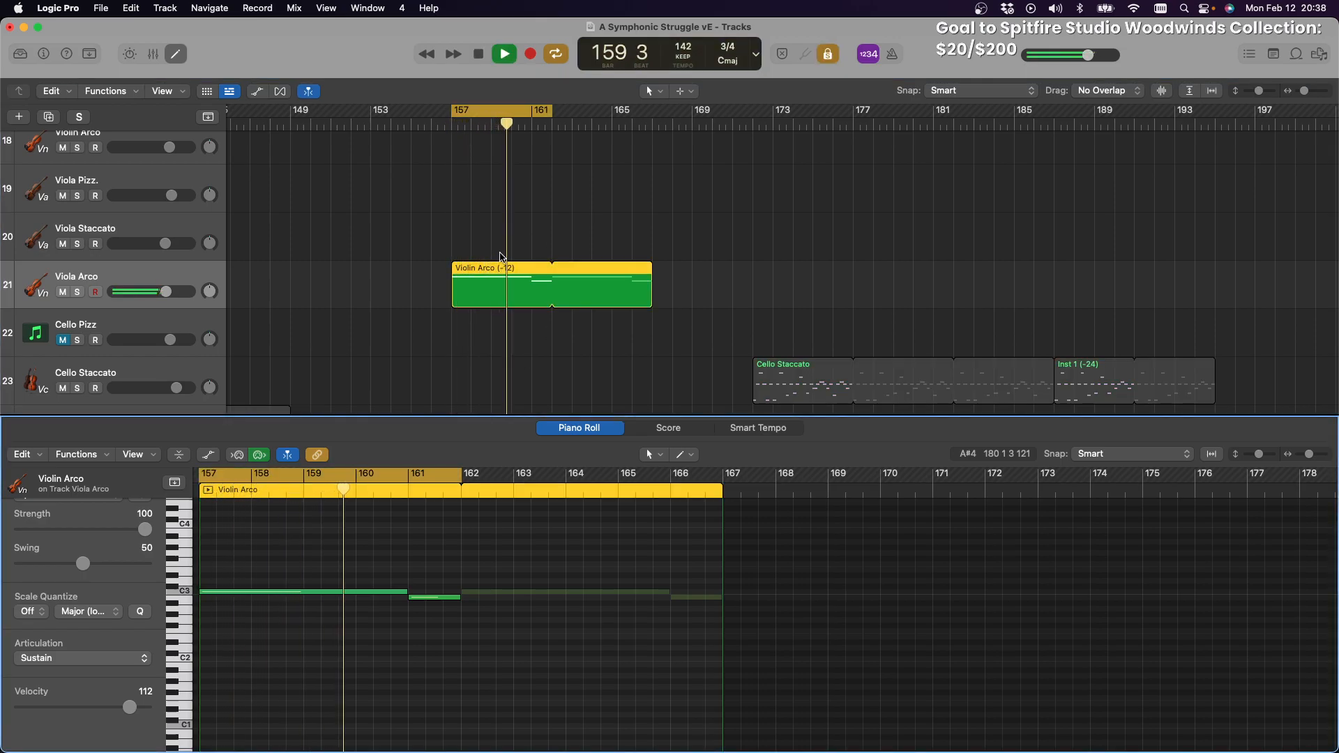
click(473, 112)
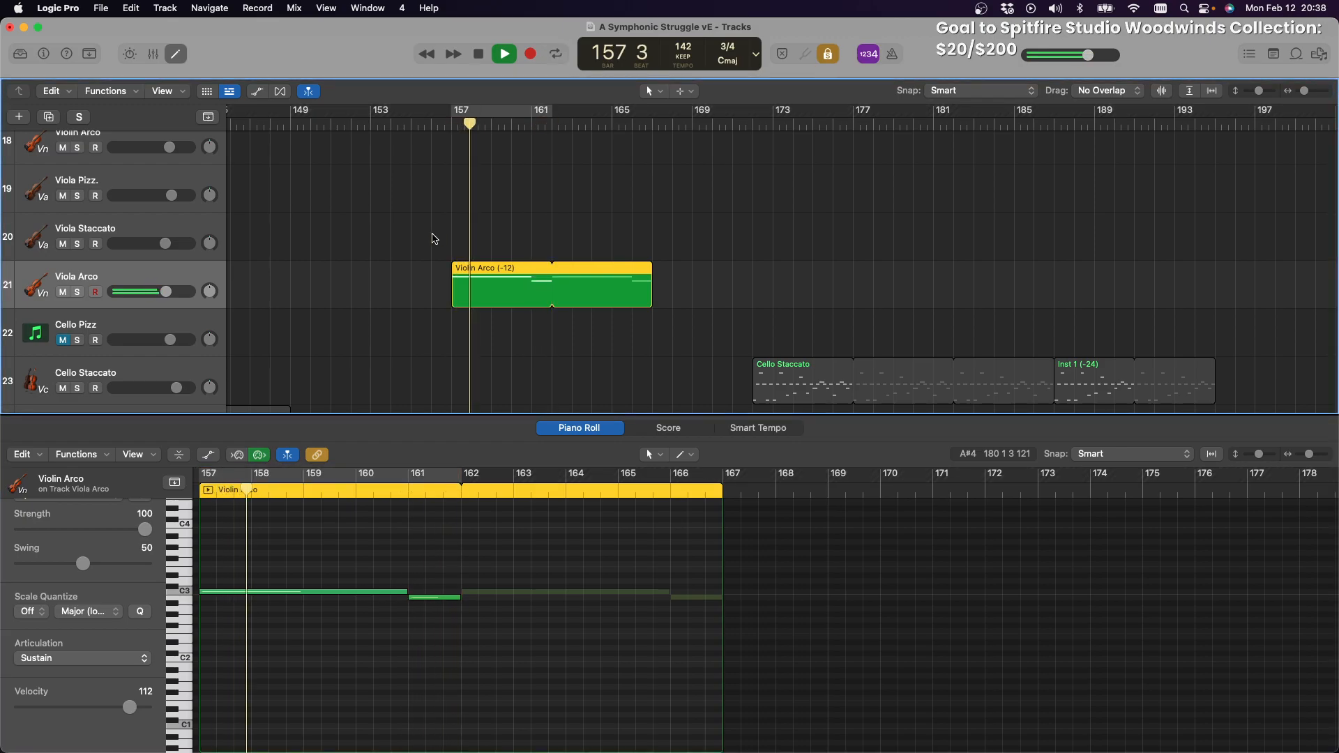
click(479, 55)
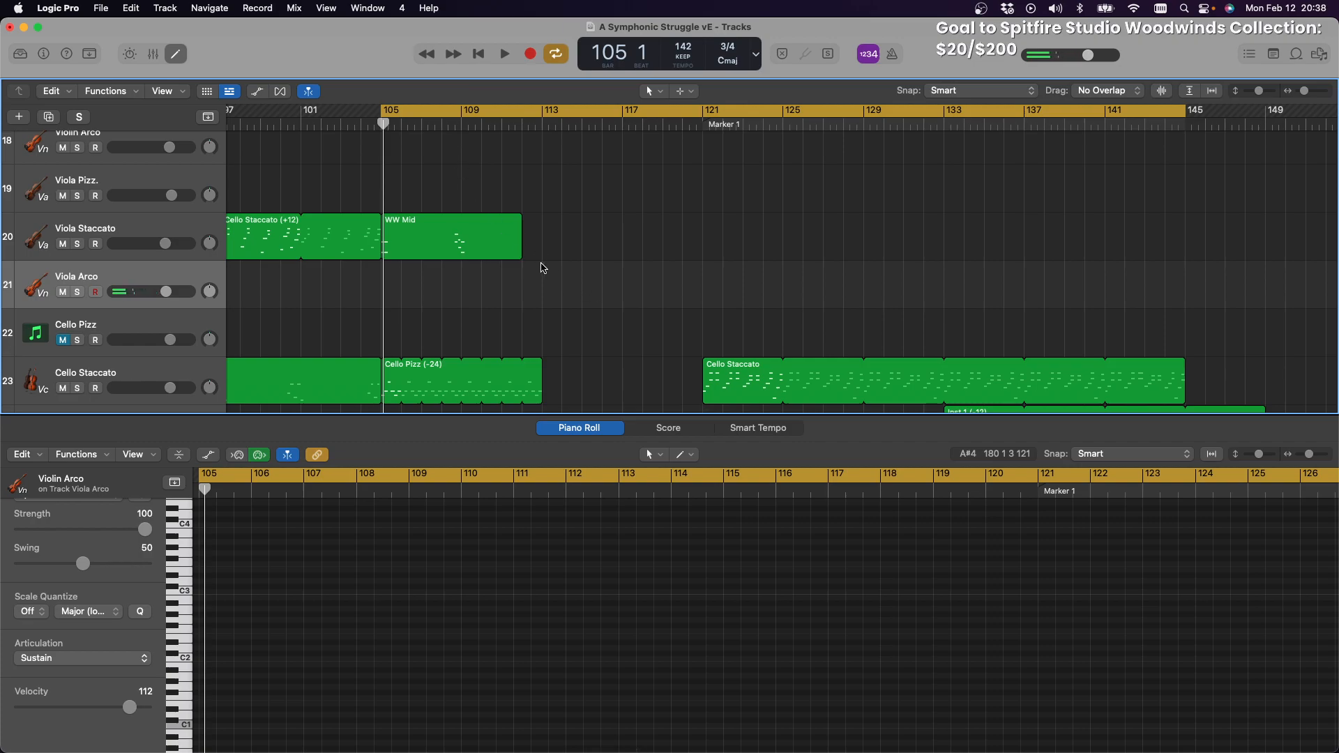
Move the Violin Arco (-12) region on track 21 to start at bar 160
scroll(542, 268, right, 15)
scroll(543, 268, down, 5)
scroll(542, 268, up, 5)
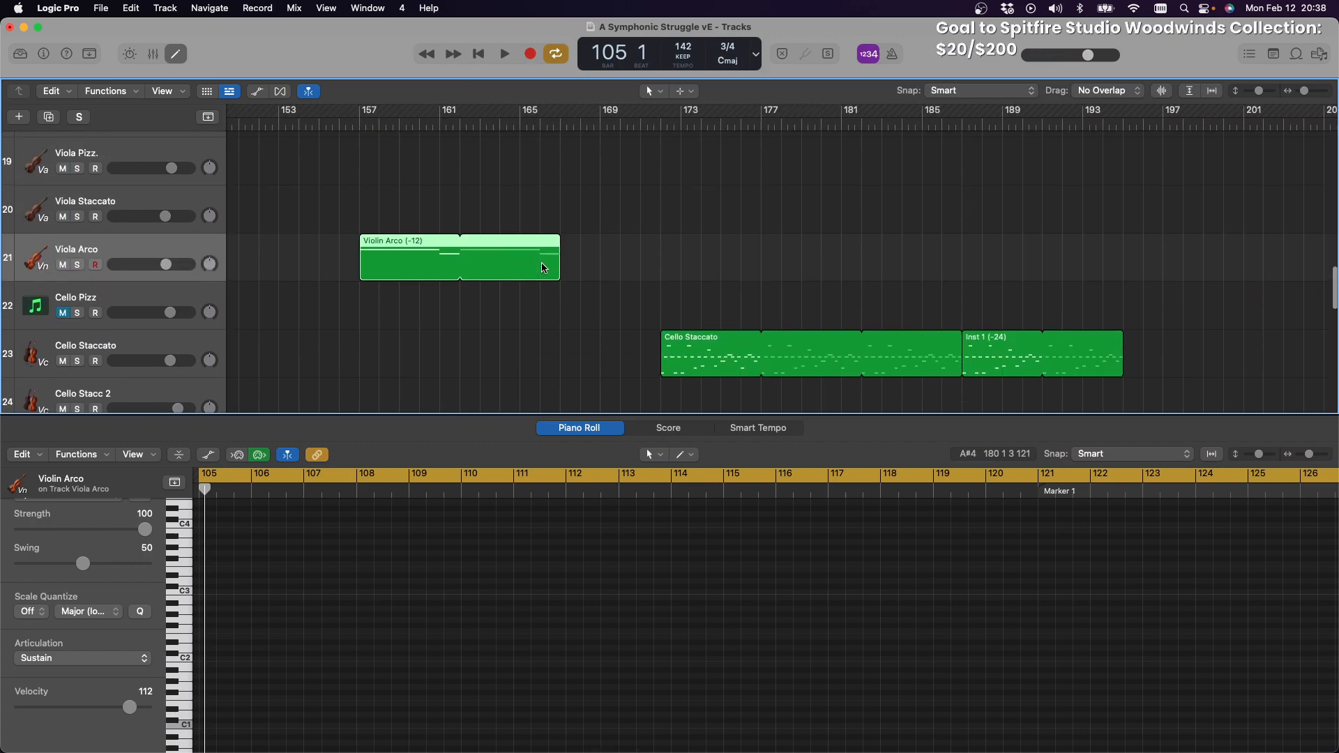
scroll(531, 258, left, 3)
scroll(565, 230, down, 5)
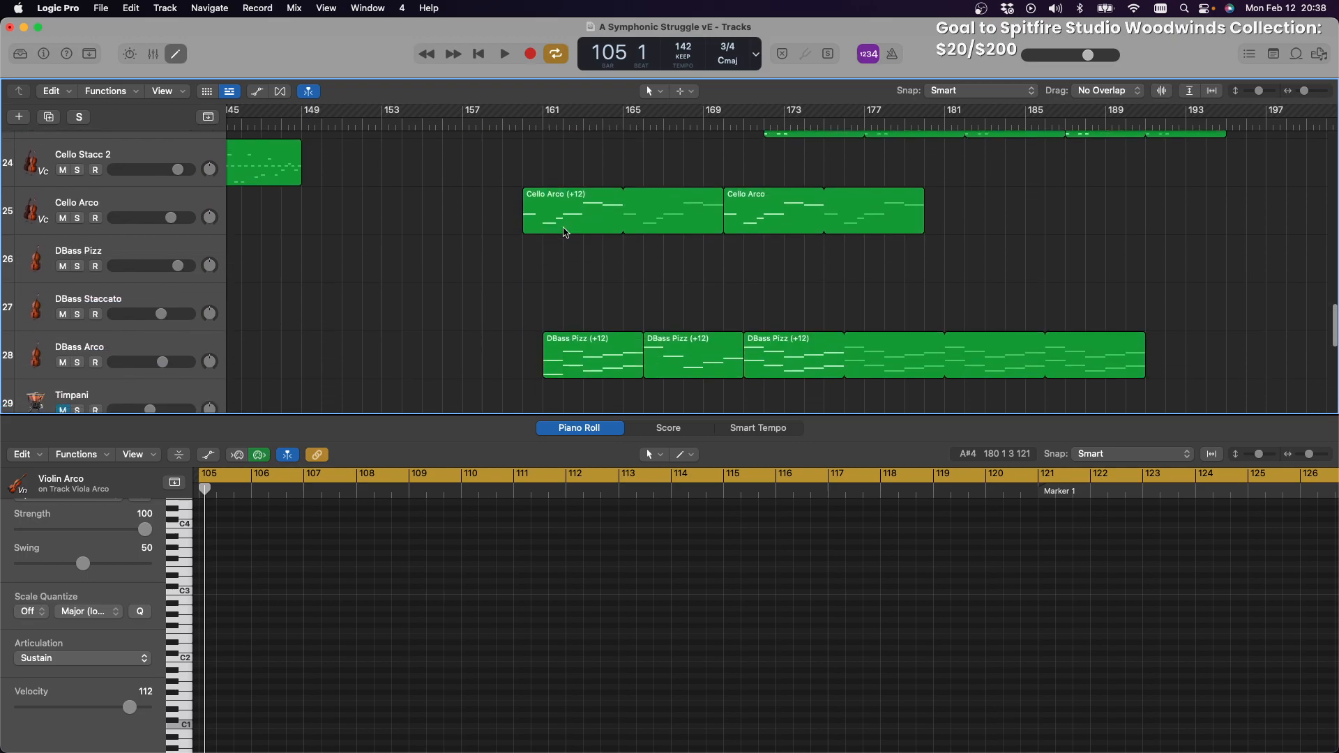
scroll(544, 220, up, 4)
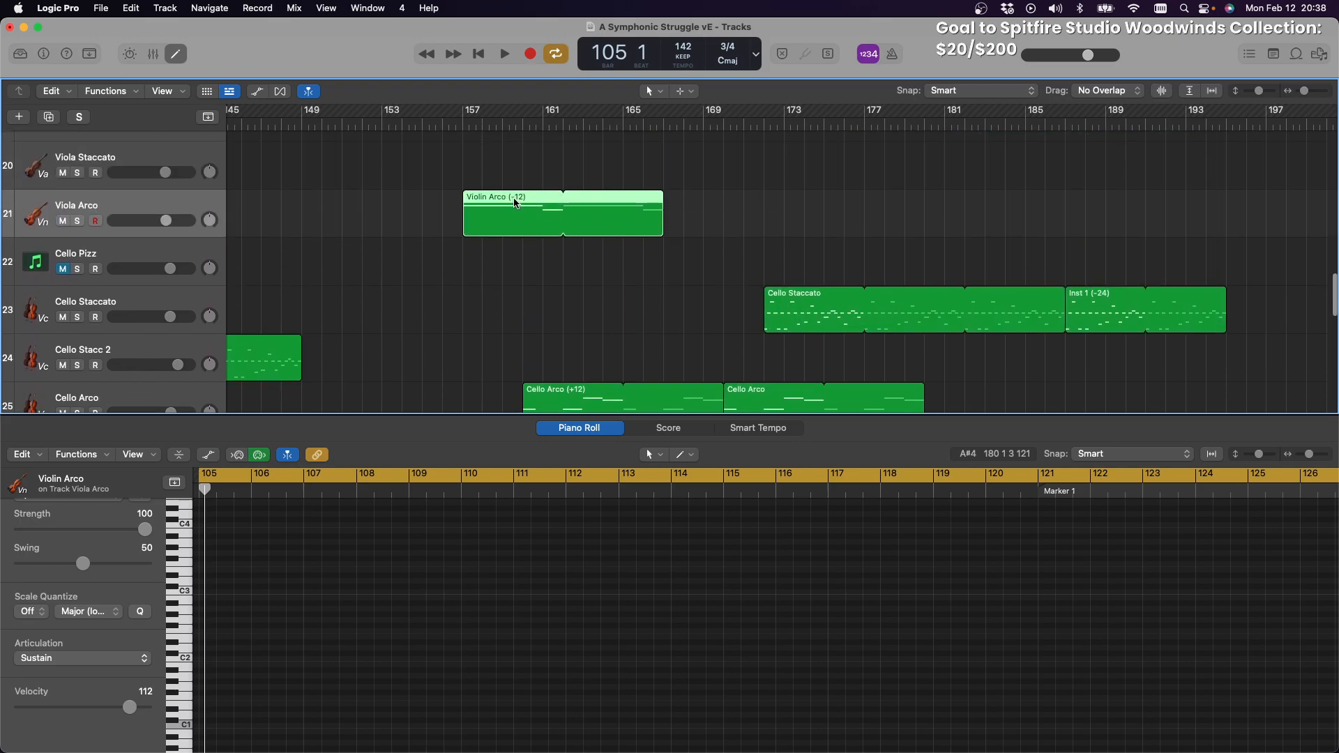
drag(516, 203, 579, 206)
Turn off cycle mode and place the playhead at bar 157
scroll(612, 247, up, 3)
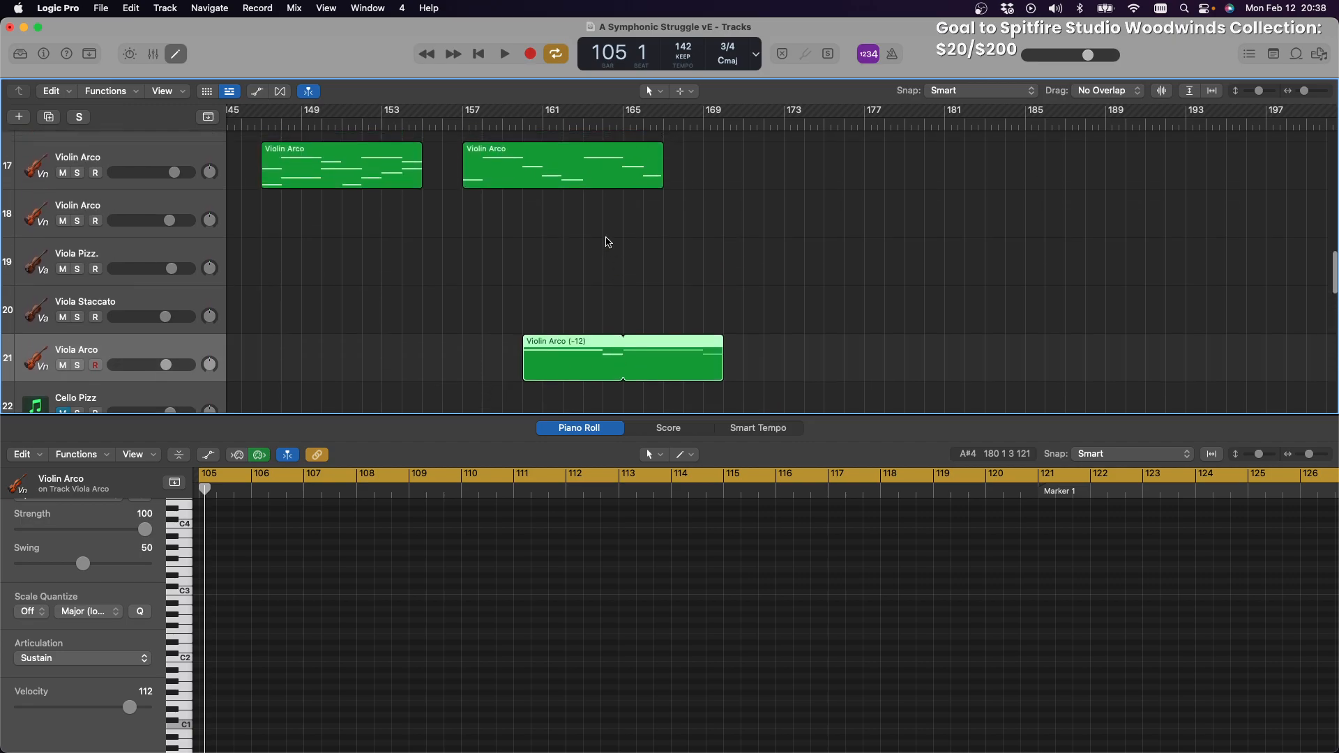
scroll(452, 147, left, 8)
key(c)
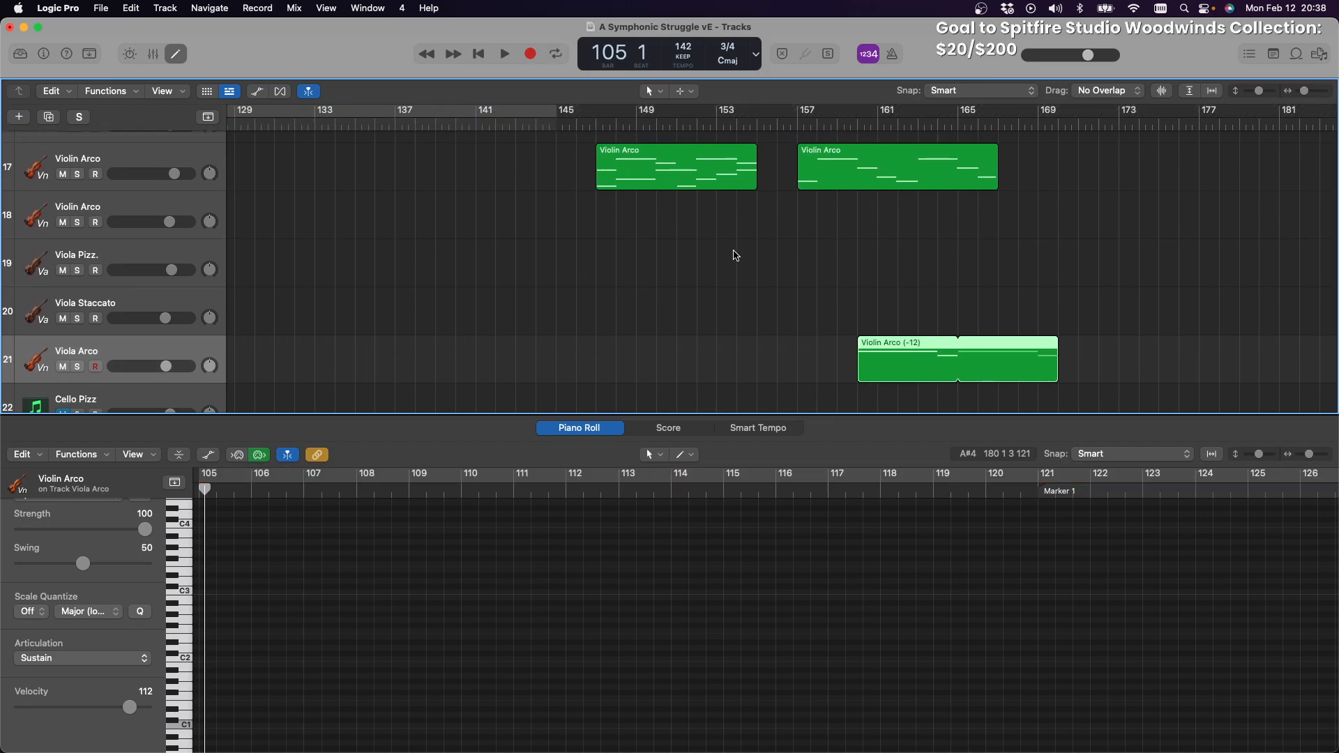
scroll(754, 265, up, 3)
scroll(792, 285, up, 1)
click(798, 122)
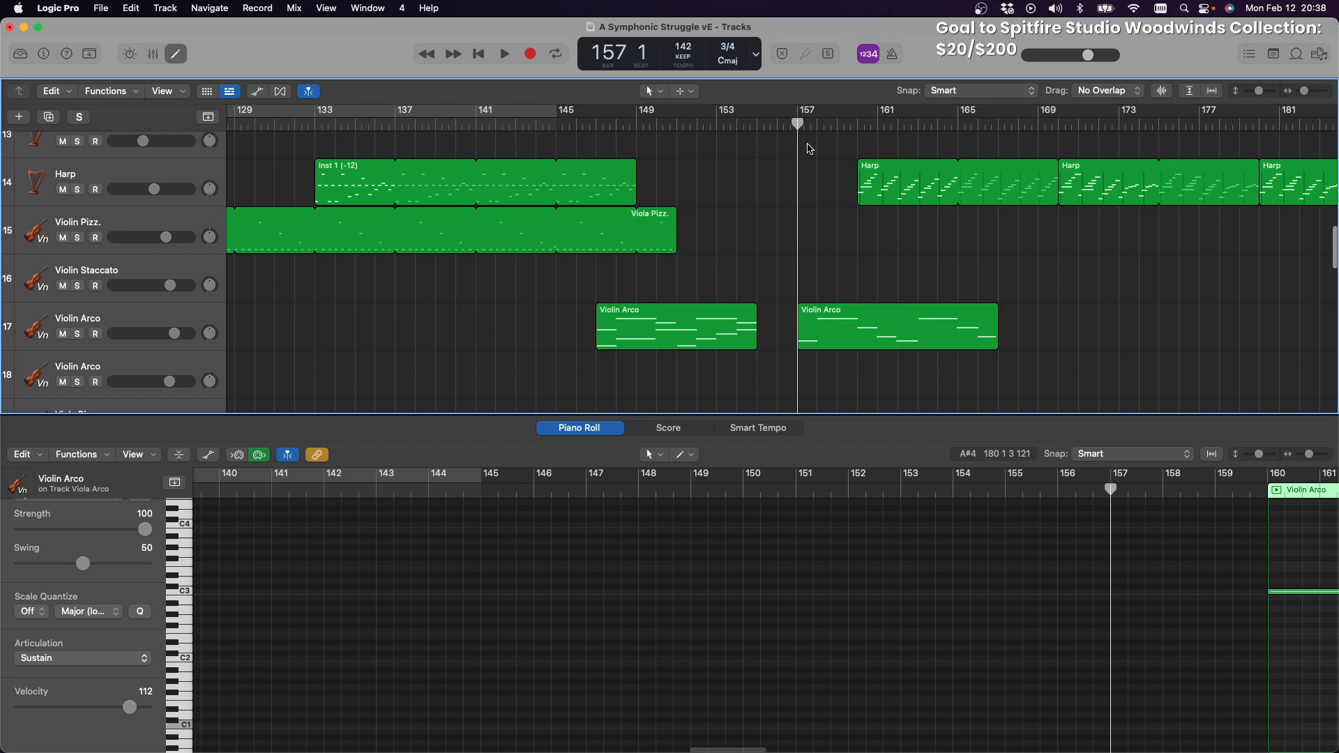
Move the second Violin Arco region on track 17 to start at bar 160
scroll(807, 148, up, 5)
scroll(838, 157, down, 3)
scroll(837, 156, down, 5)
scroll(838, 158, up, 5)
scroll(839, 160, down, 3)
scroll(839, 160, down, 4)
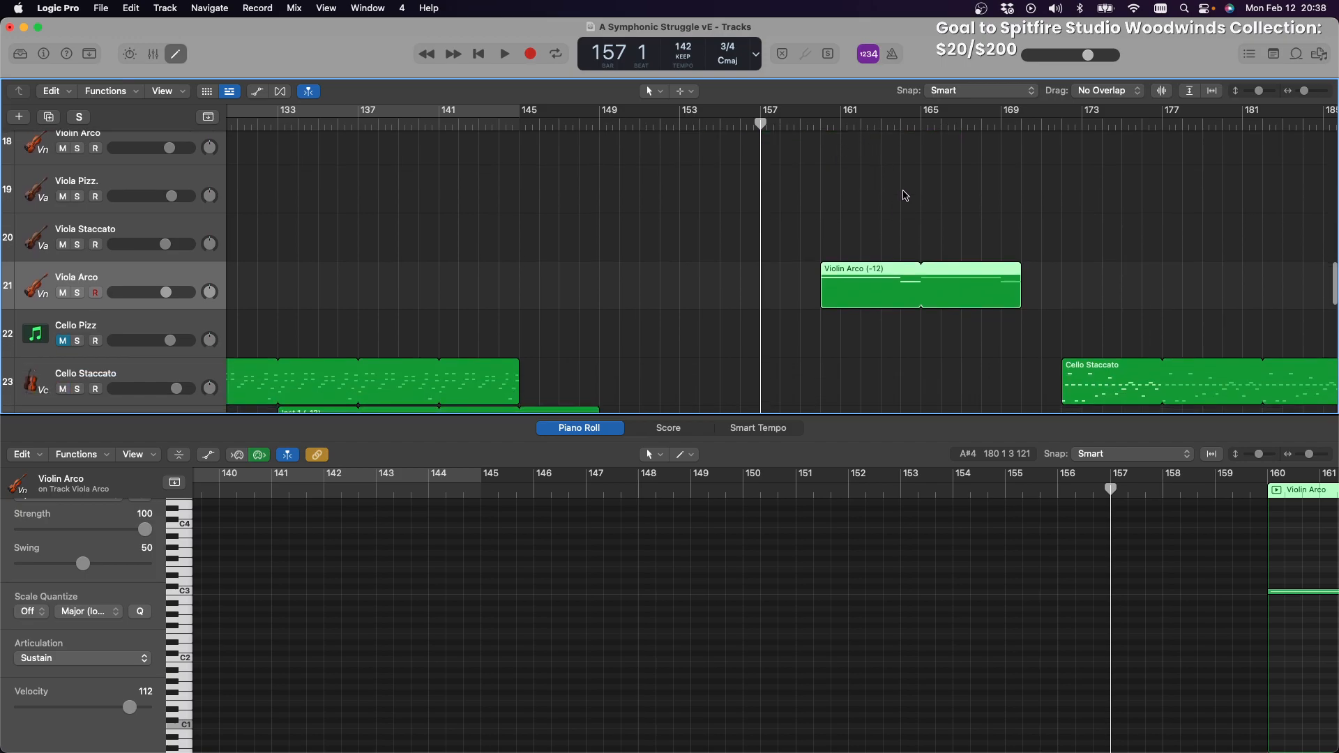
scroll(905, 200, up, 4)
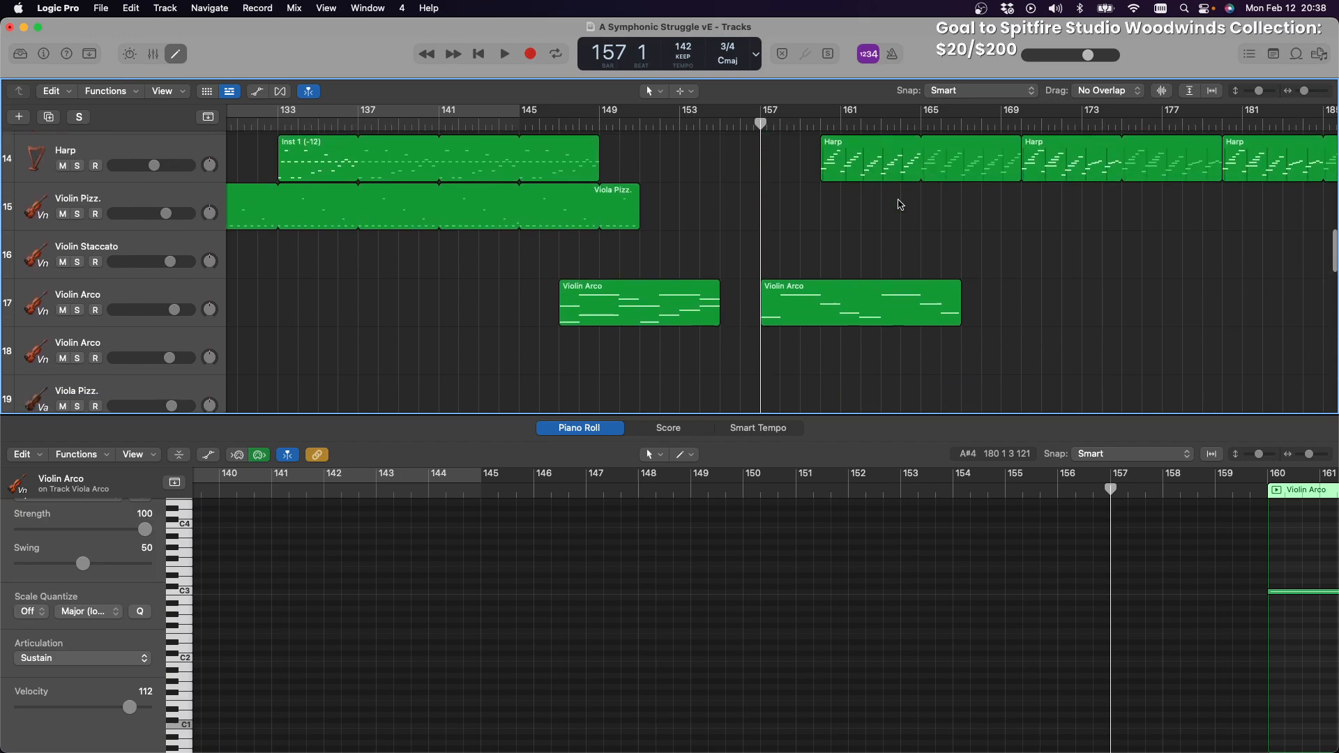
scroll(900, 204, down, 1)
scroll(897, 205, down, 1)
scroll(872, 188, up, 1)
drag(842, 168, 915, 335)
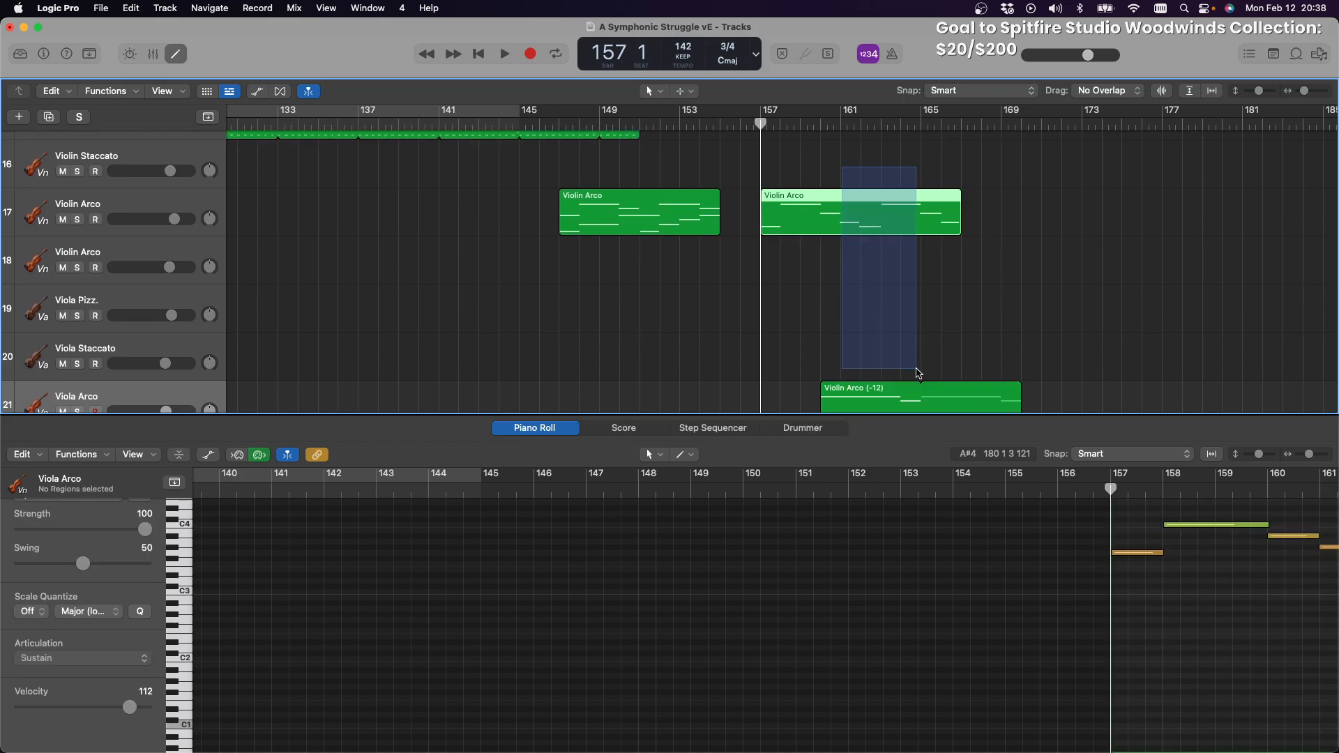
drag(918, 384, 844, 204)
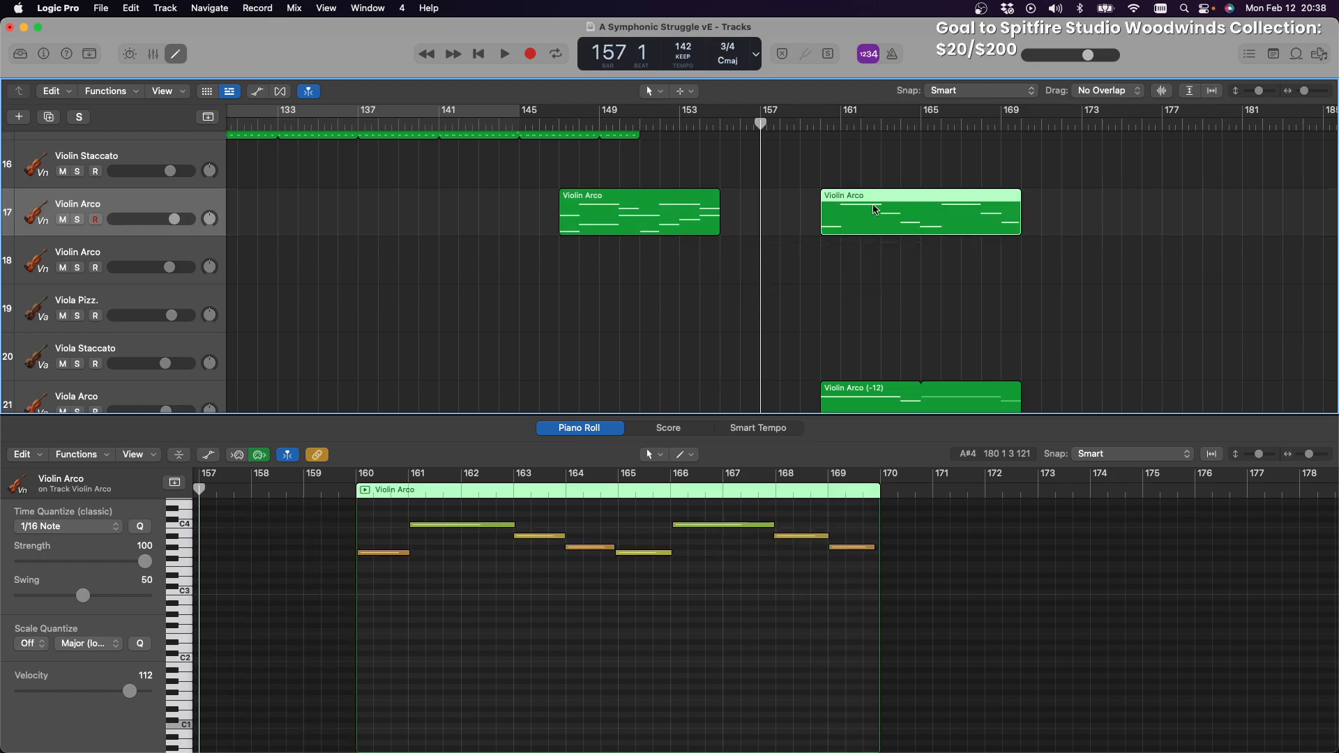
Select the three DBass Pizz (+12) regions on the DBass Arco track and move them to start at bar 155
scroll(874, 209, down, 10)
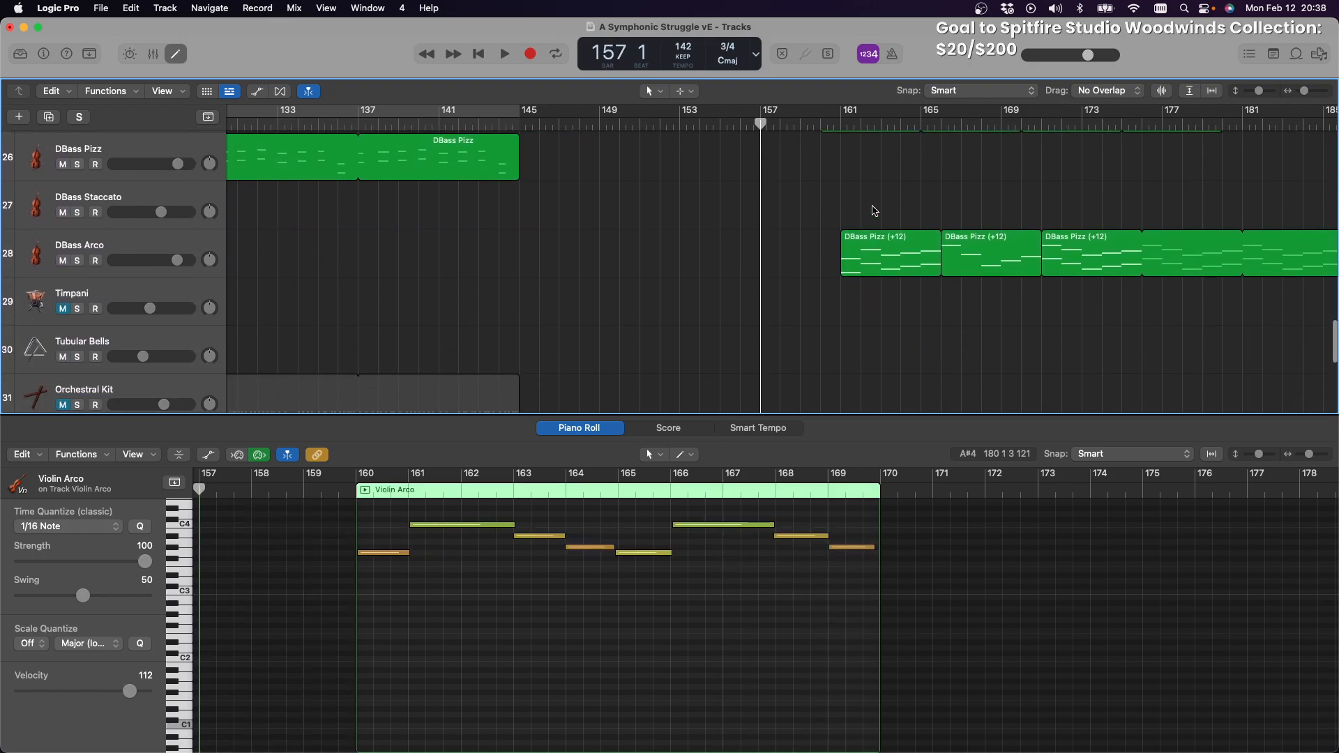
scroll(874, 209, down, 4)
scroll(876, 211, up, 12)
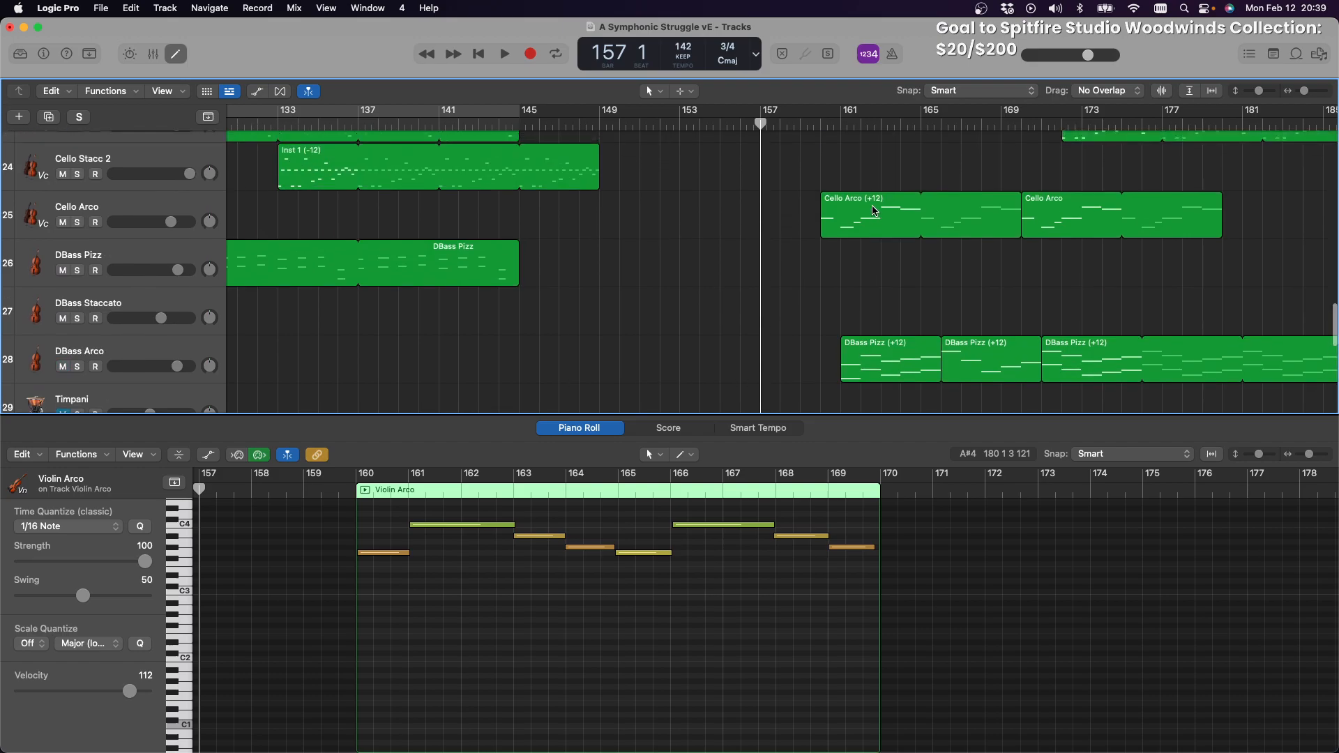
scroll(874, 210, down, 3)
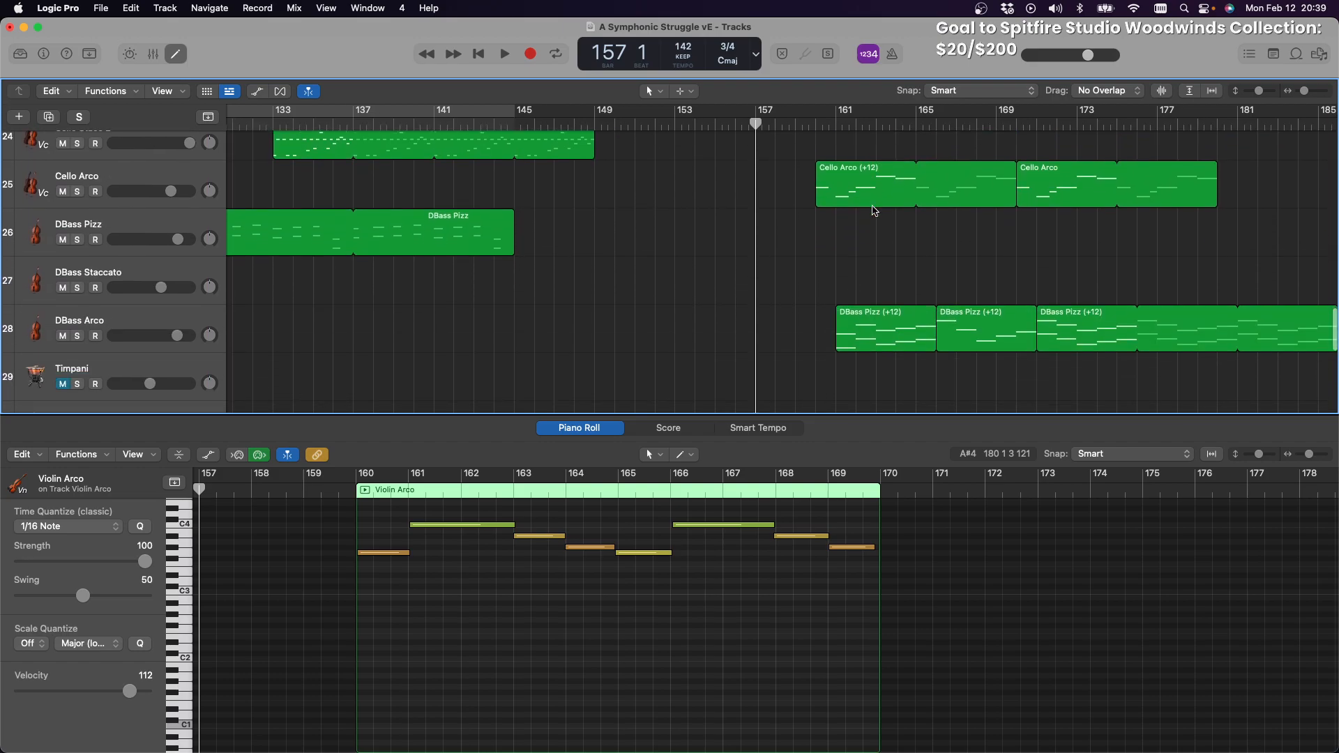
scroll(874, 211, down, 1)
drag(886, 255, 1186, 370)
scroll(1157, 284, left, 5)
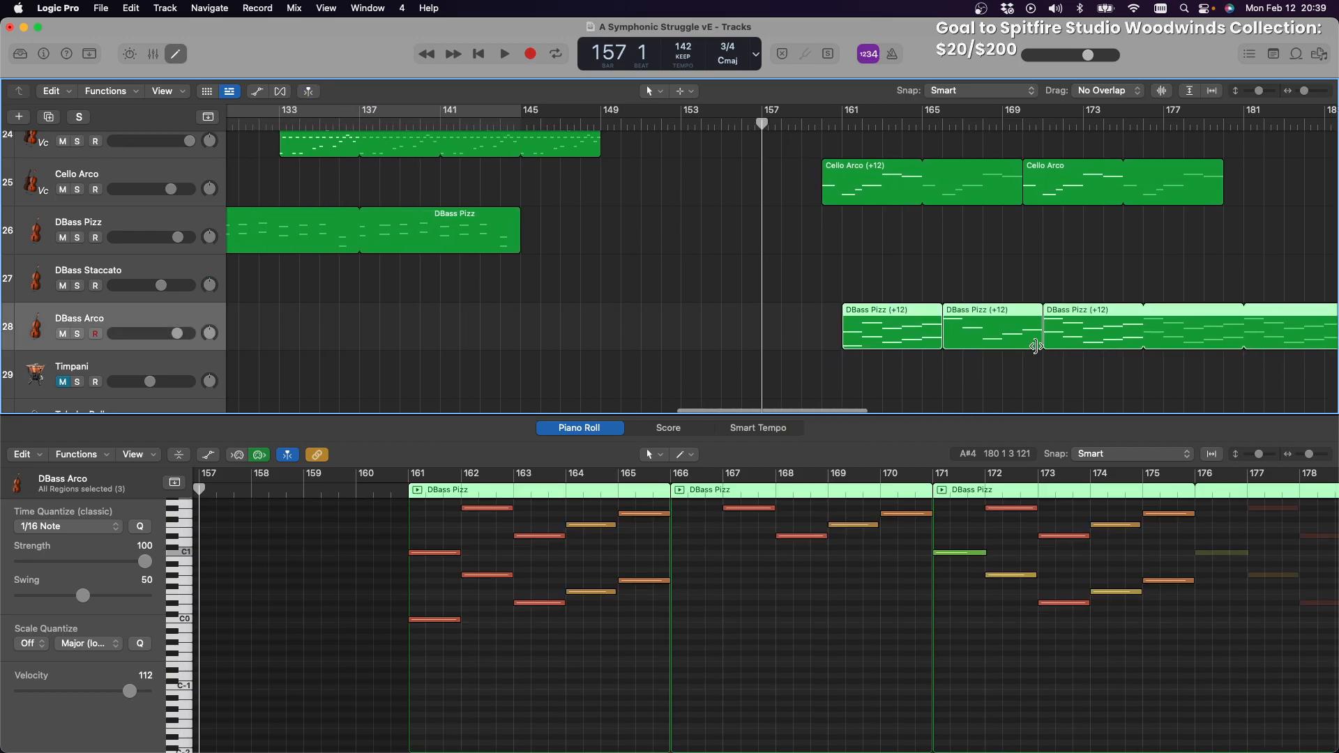
drag(877, 312, 757, 320)
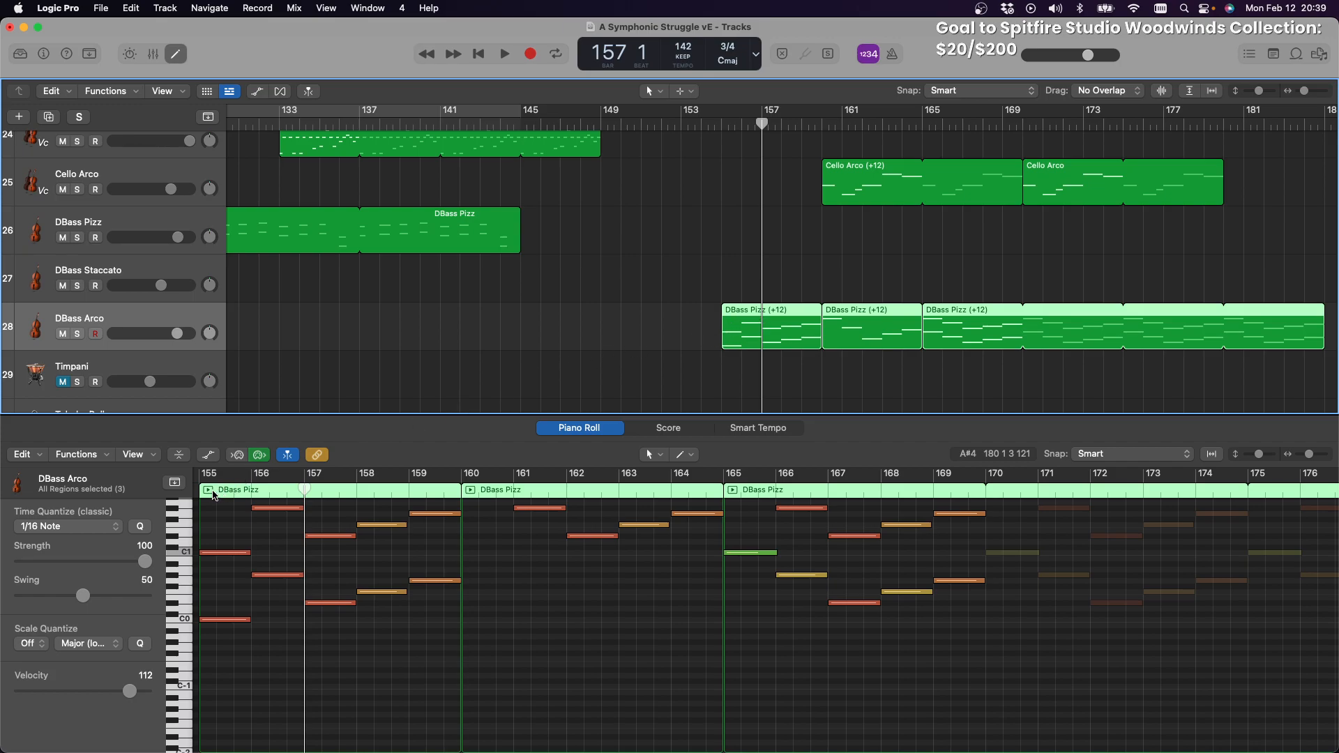
Audition the first DBass Pizz region soloed from bar 155, then the second from bar 160, and stop playback
click(211, 490)
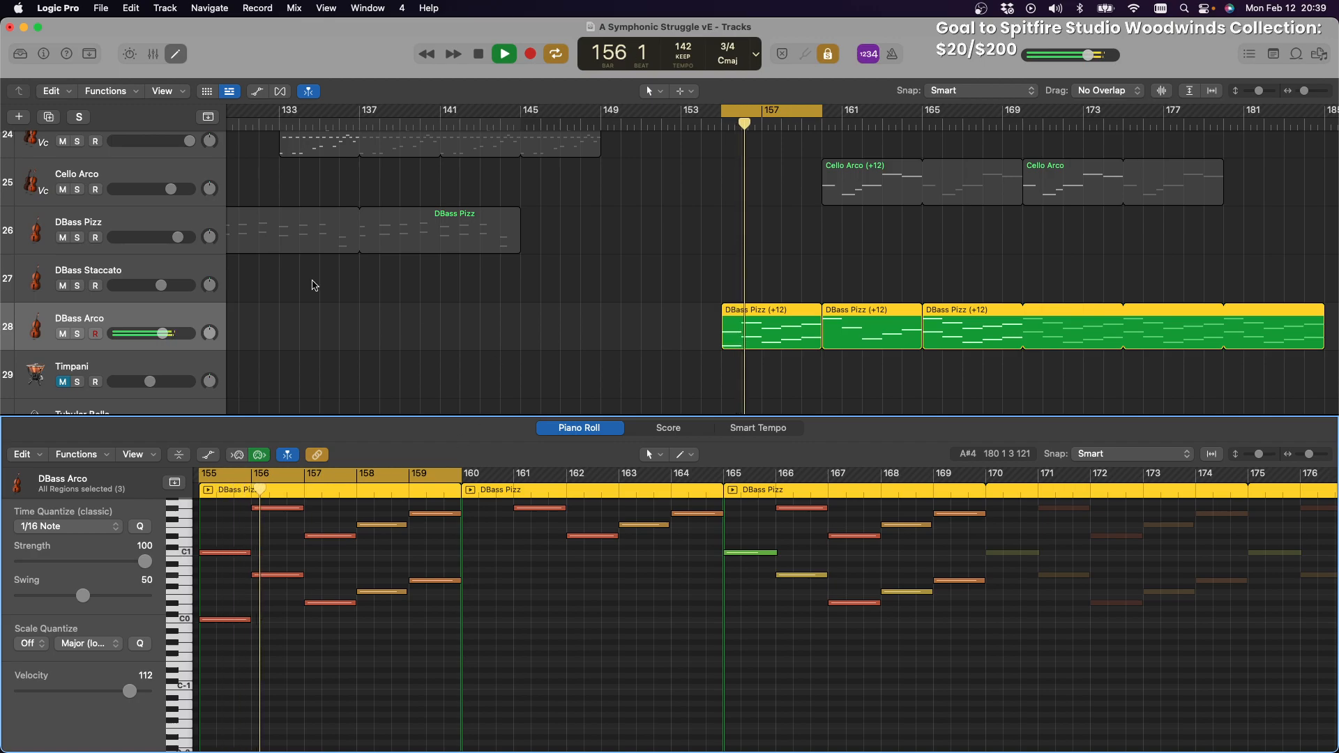
click(470, 491)
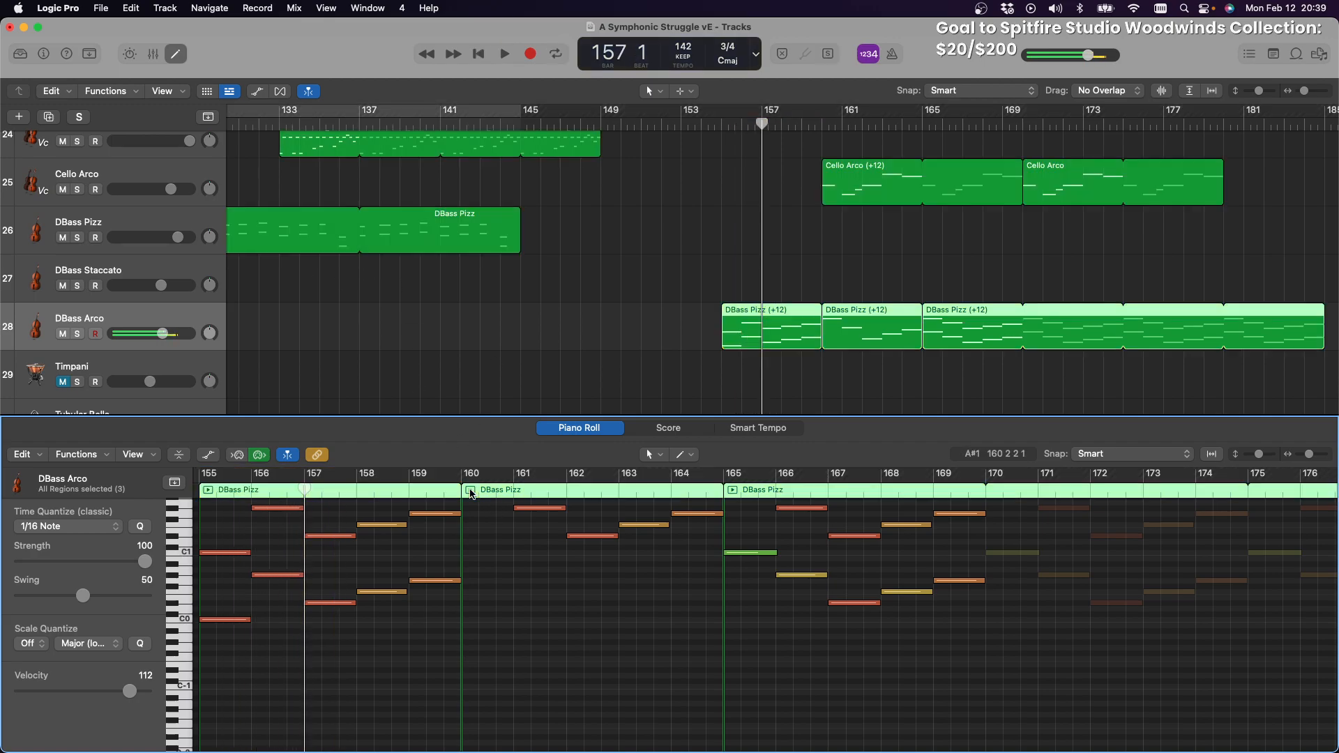
click(472, 494)
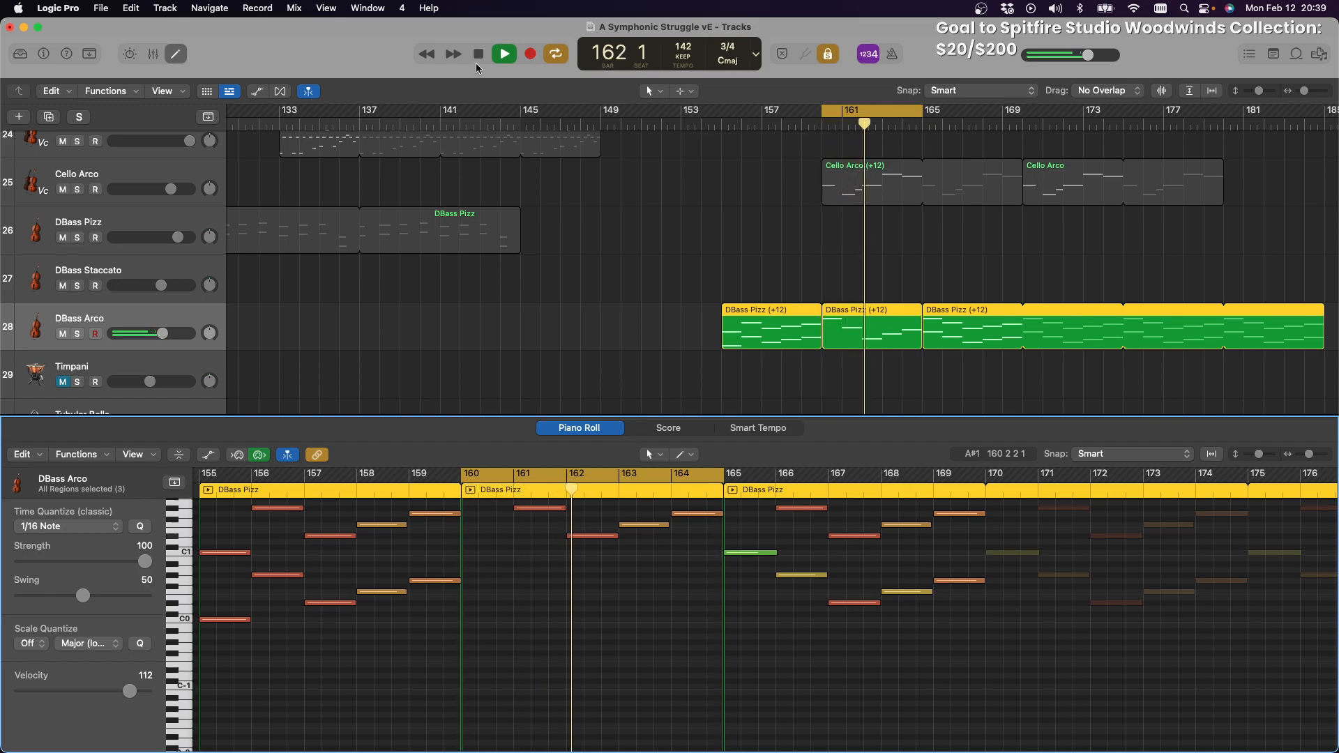
key(space)
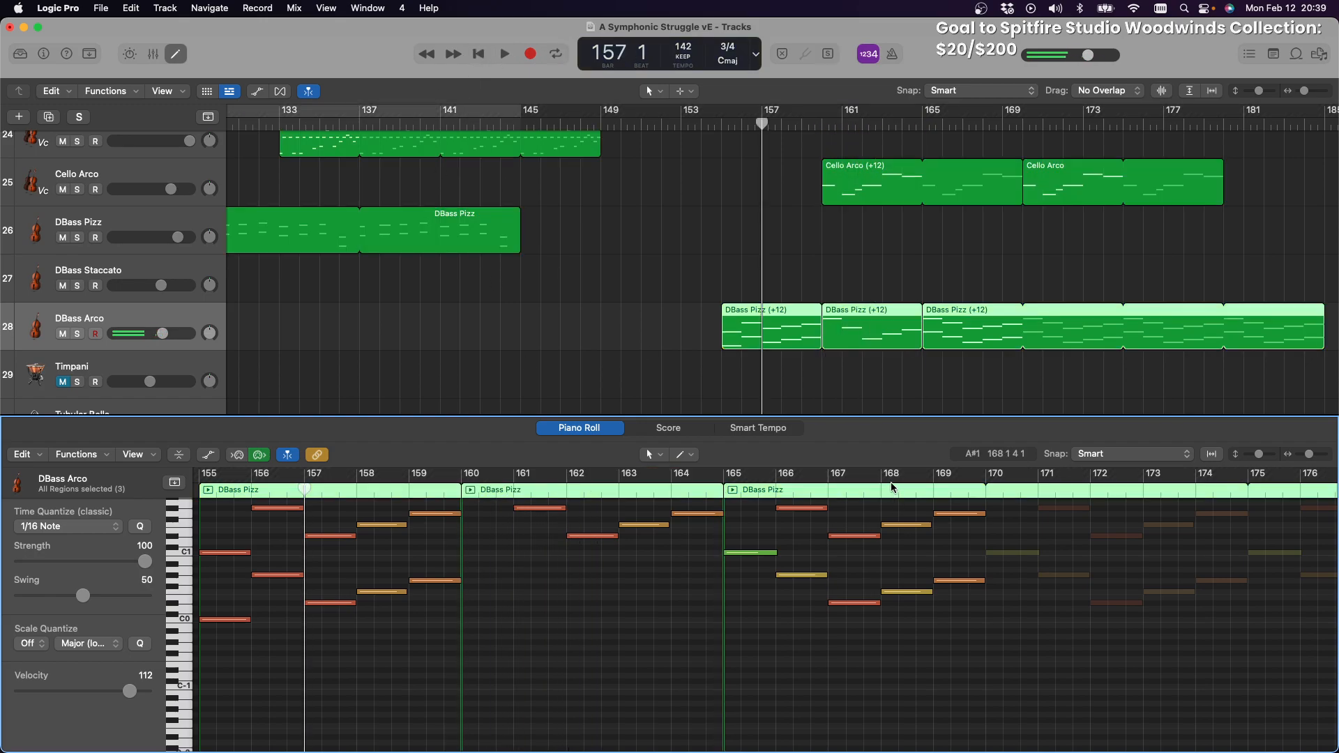
Move the three DBass Pizz (+12) regions on the DBass Arco track to start at bar 160
scroll(893, 487, left, 3)
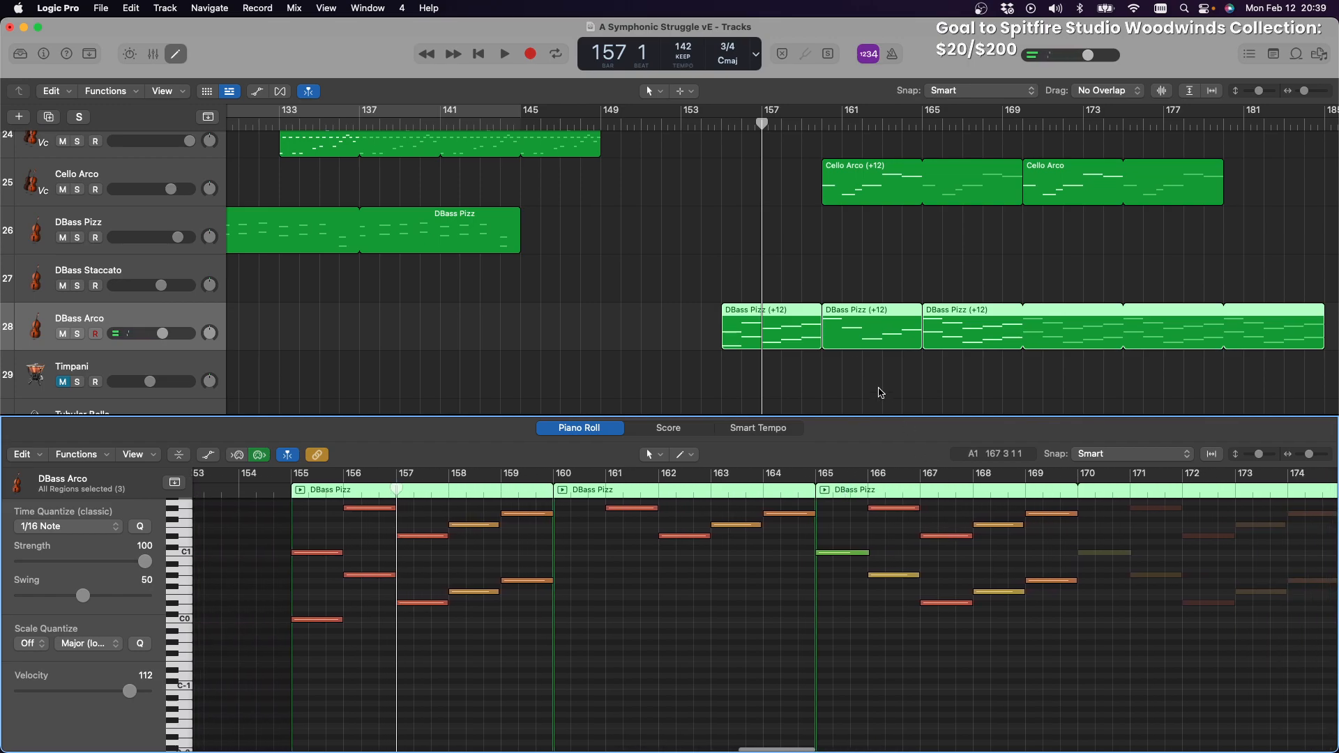
scroll(848, 355, up, 15)
scroll(848, 356, up, 5)
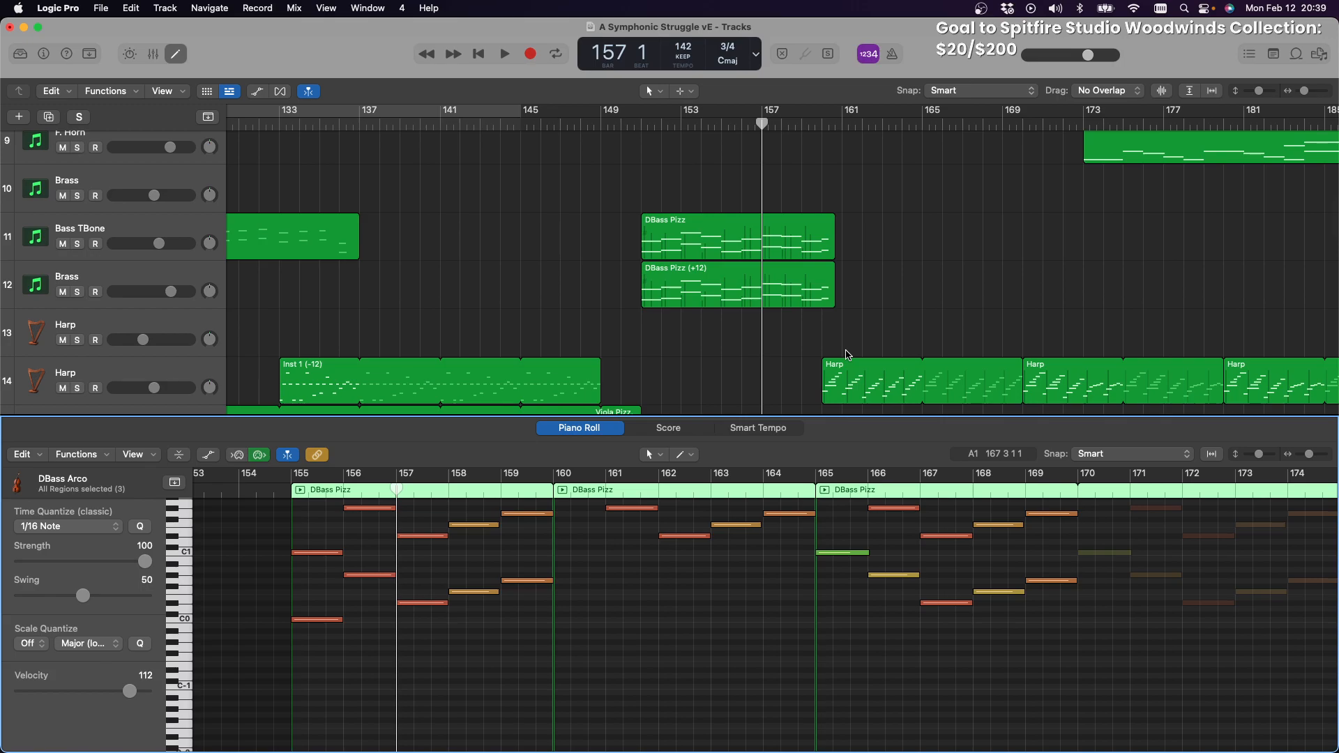
scroll(847, 356, down, 20)
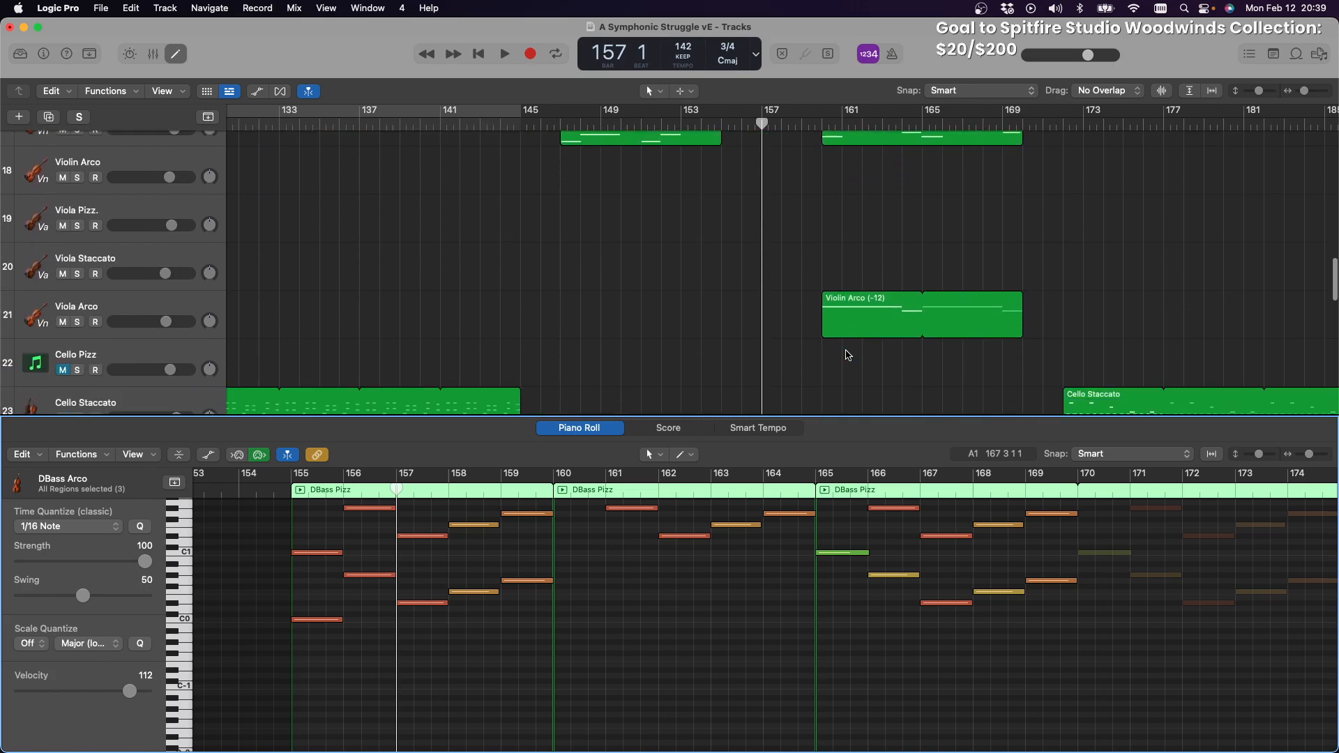
scroll(848, 356, up, 1)
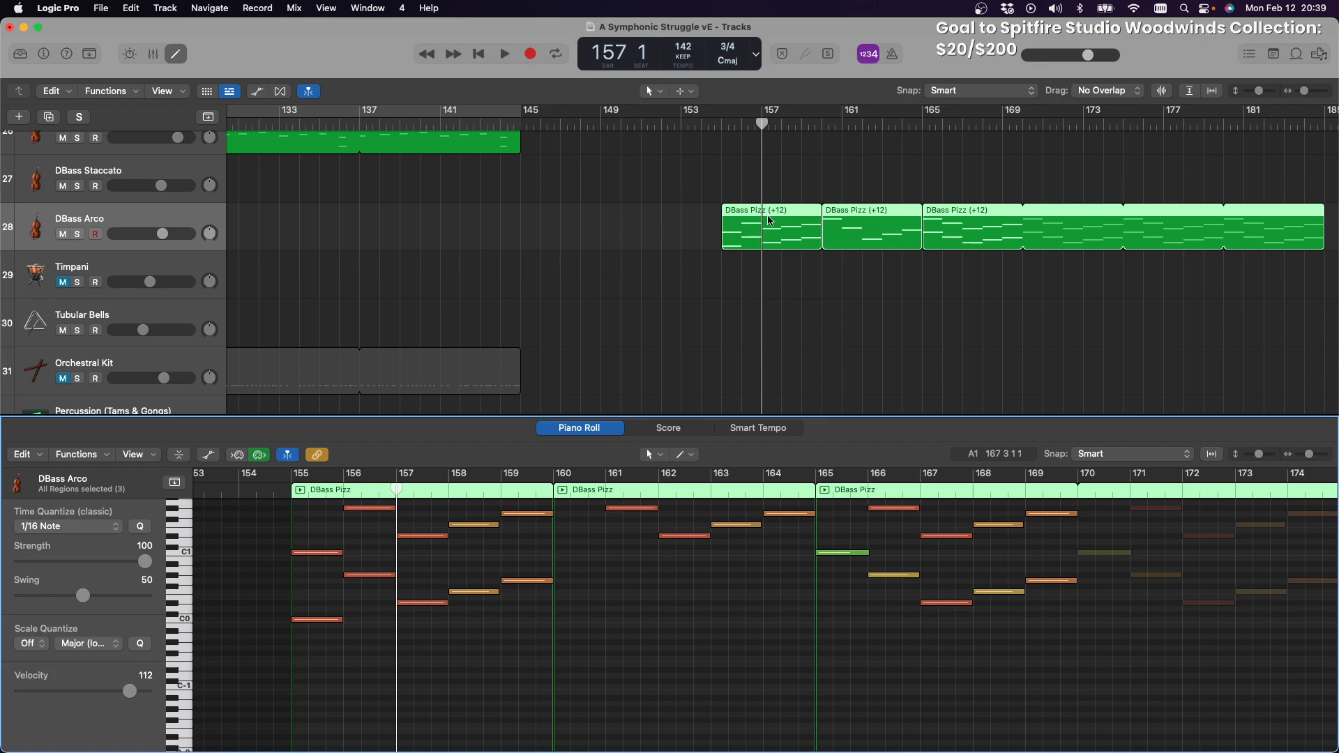
drag(771, 213, 870, 224)
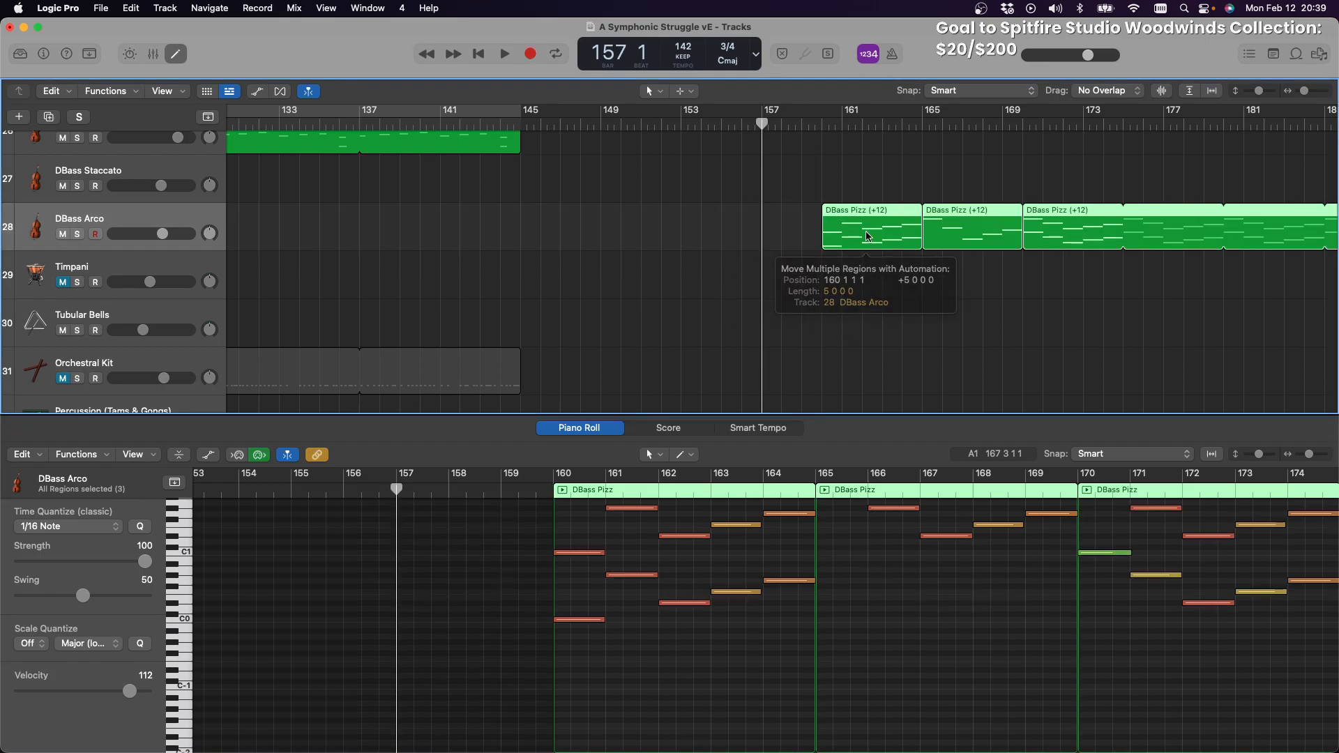
Place the playhead at bar 160 and play the full arrangement from there
scroll(874, 296, up, 10)
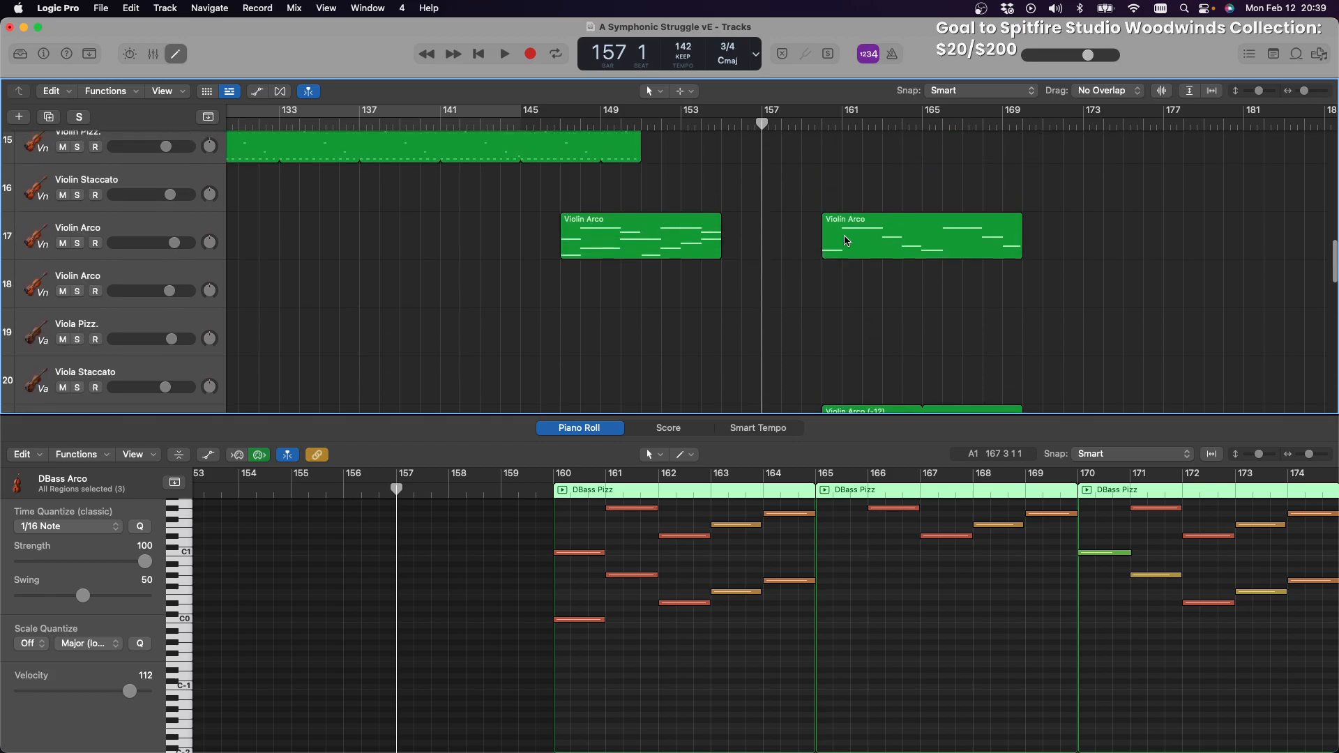
click(821, 129)
scroll(814, 176, up, 8)
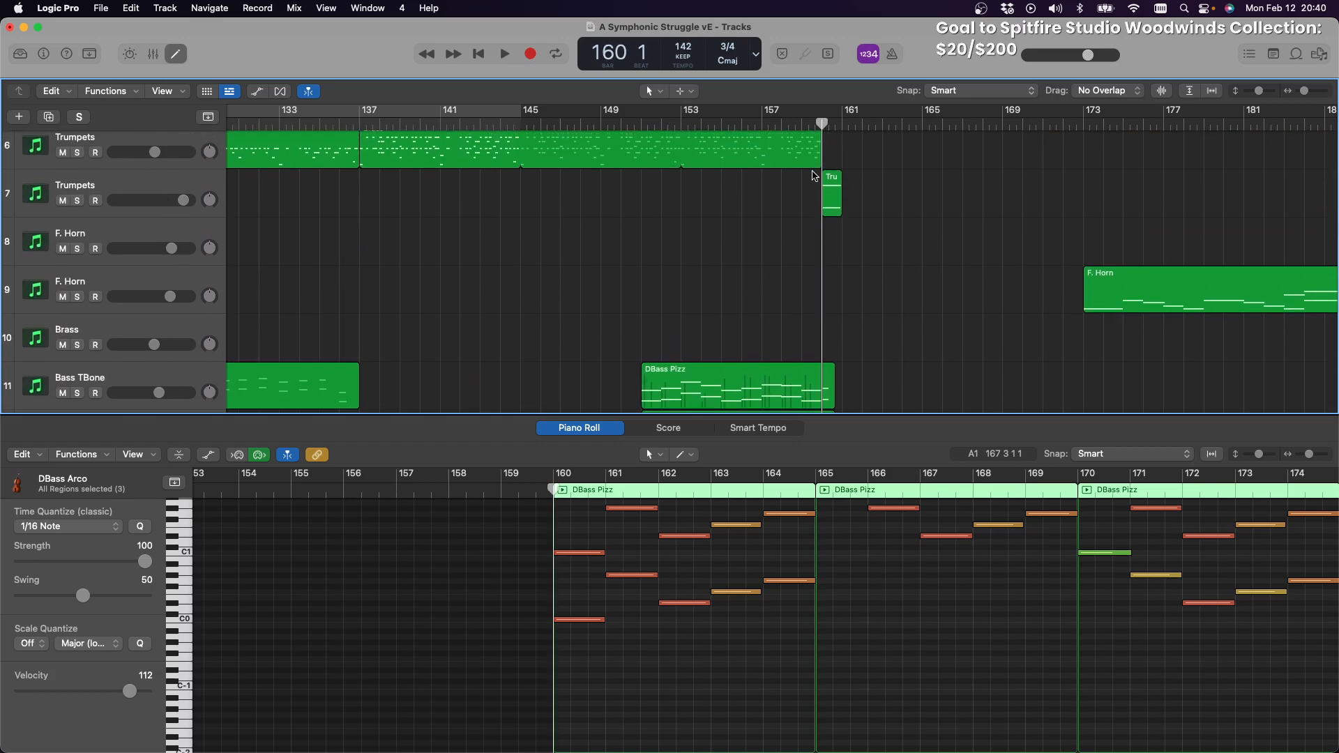
scroll(814, 175, down, 4)
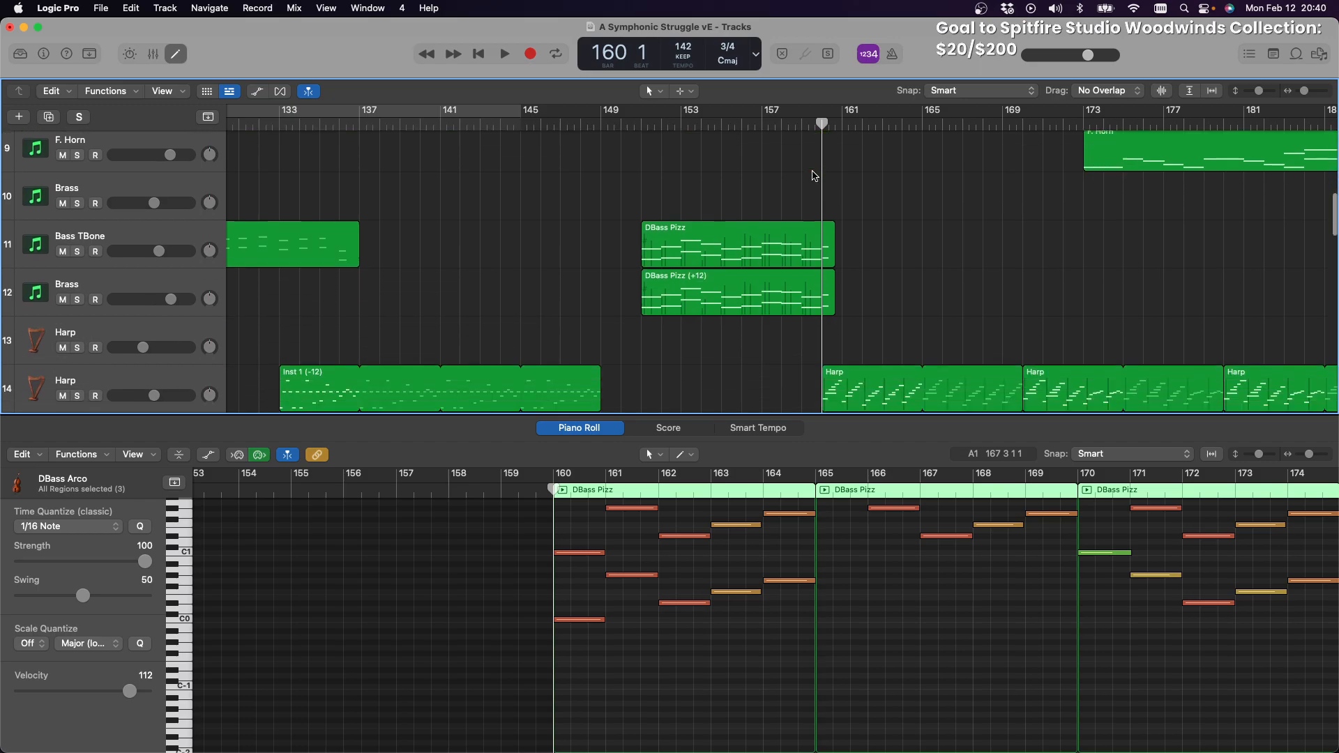
scroll(814, 176, up, 5)
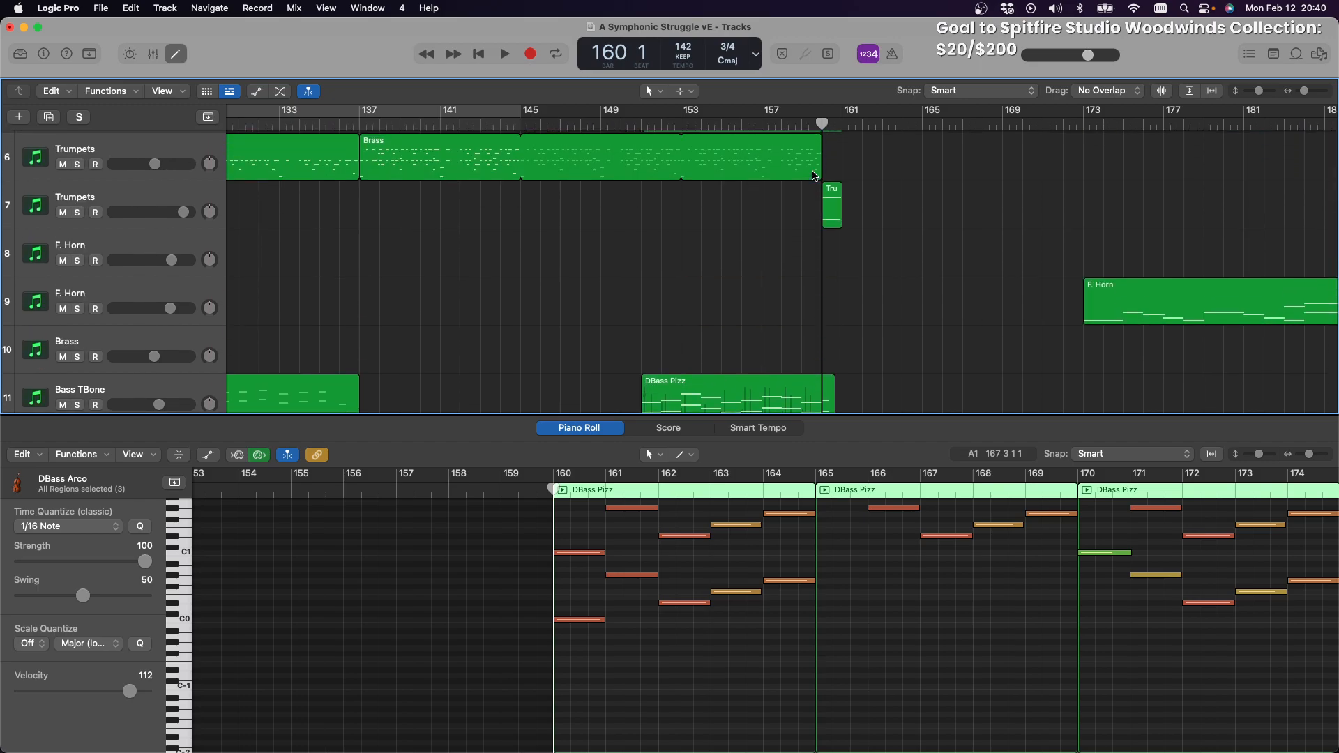
key(space)
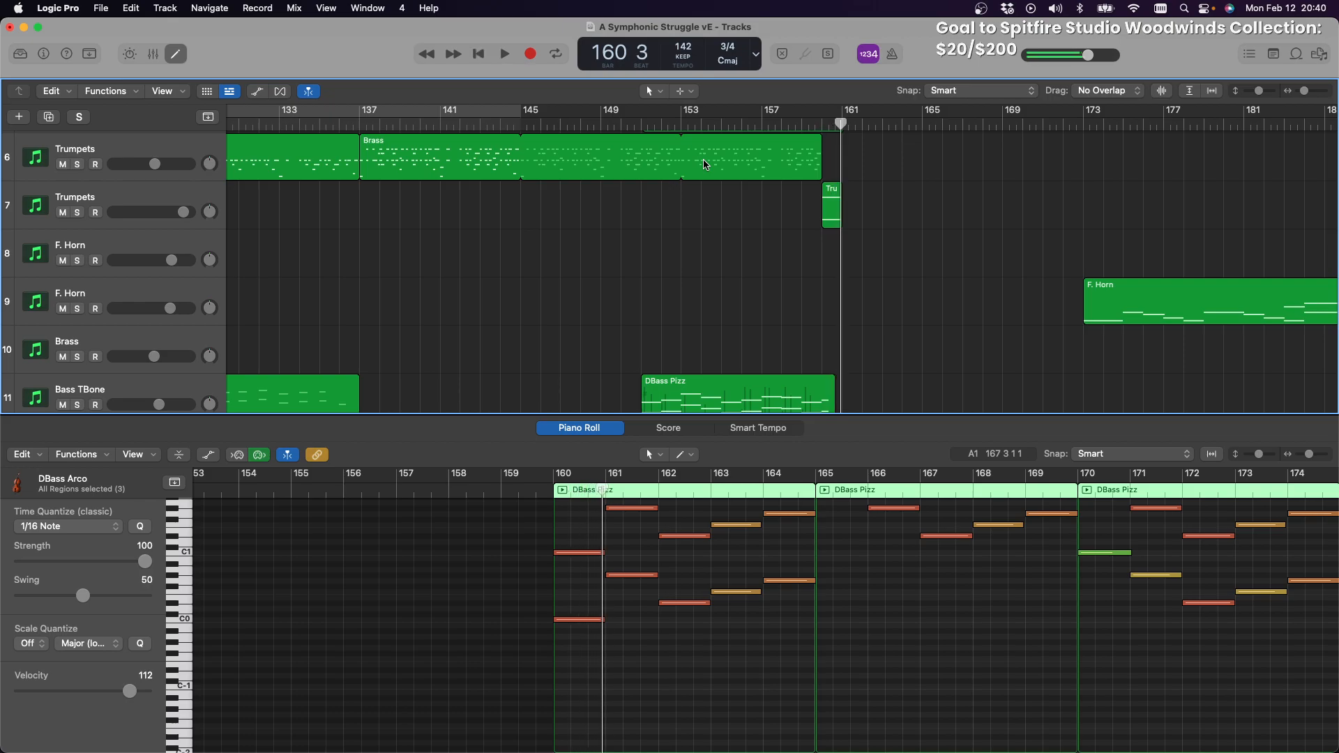
click(817, 121)
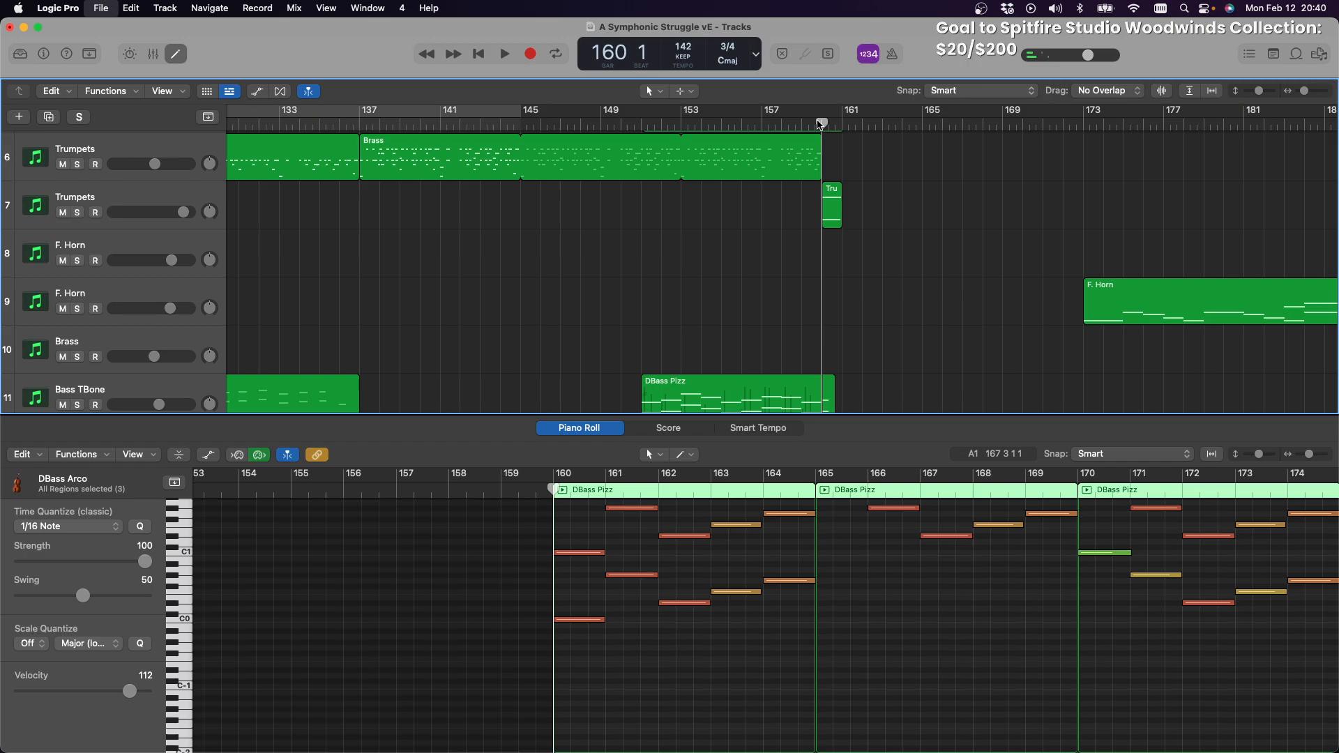
key(space)
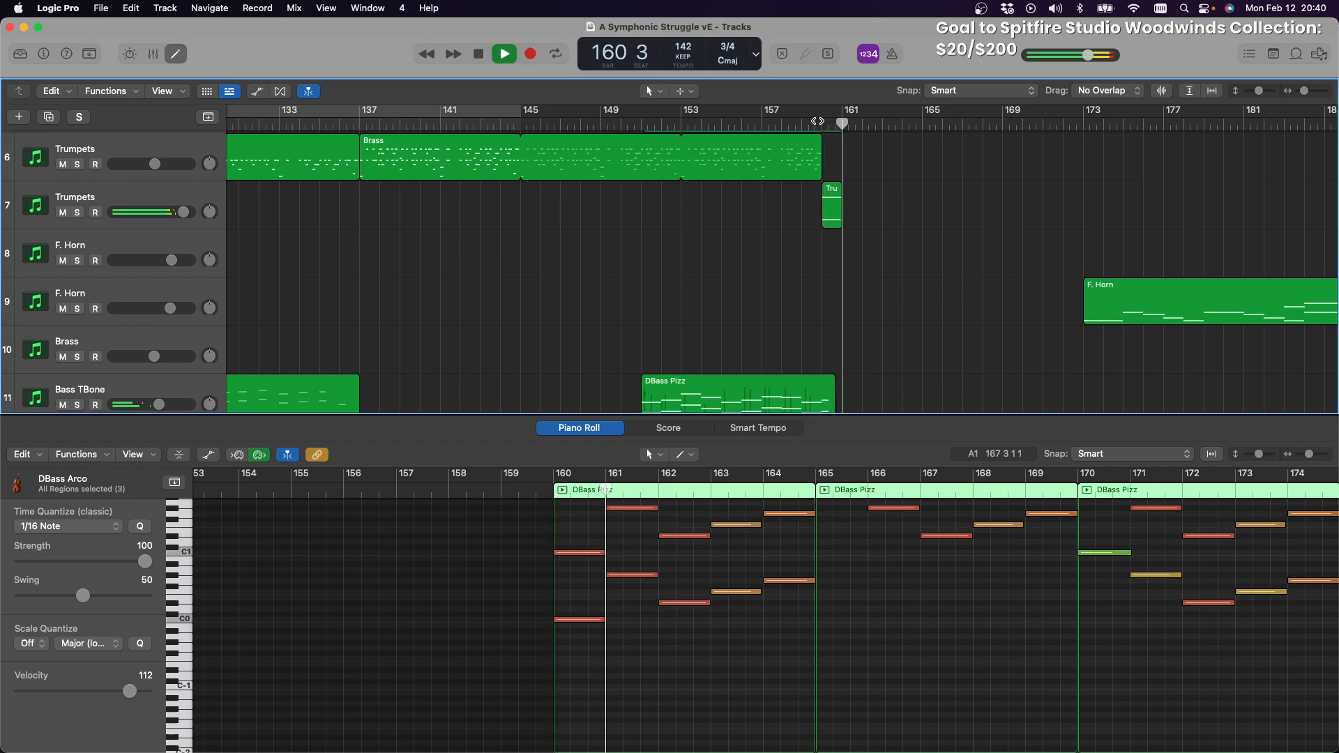
Move the F. Horn region on track 9 to start at bar 160 during playback
scroll(874, 319, down, 5)
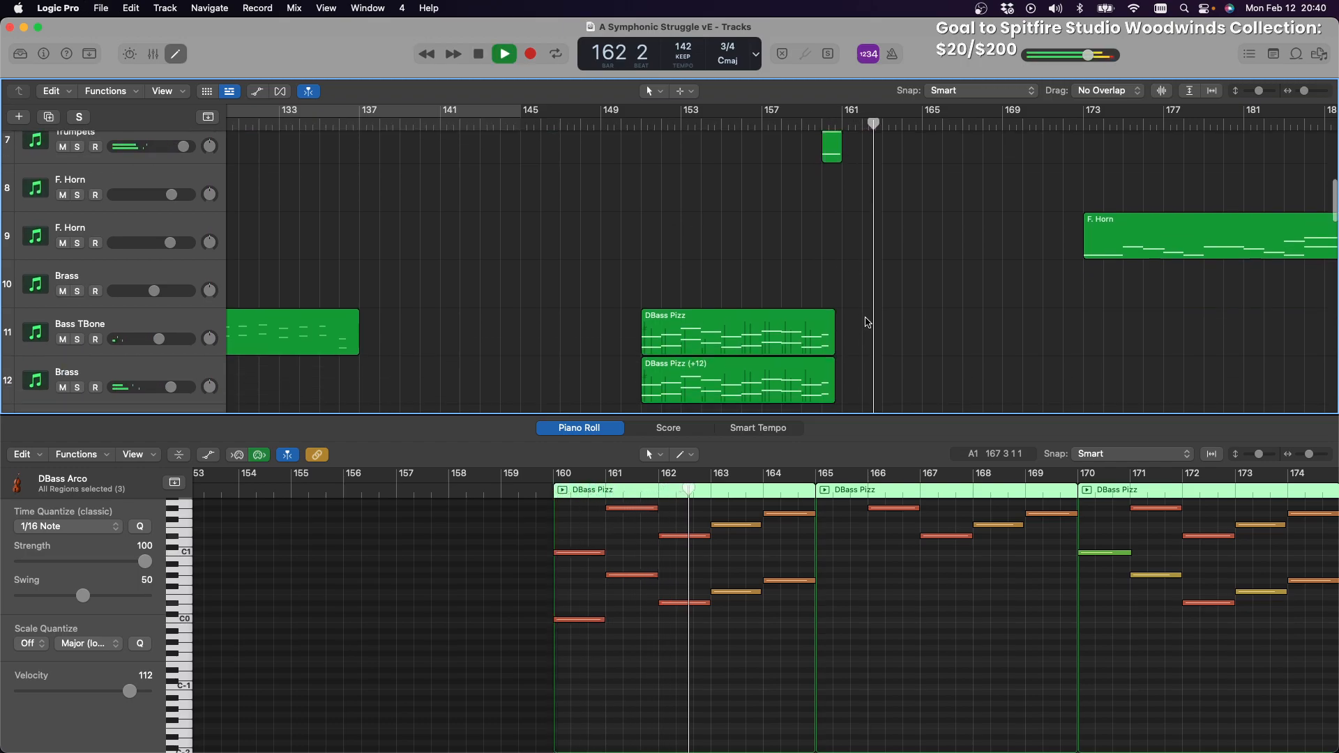
scroll(875, 320, right, 4)
scroll(874, 320, up, 3)
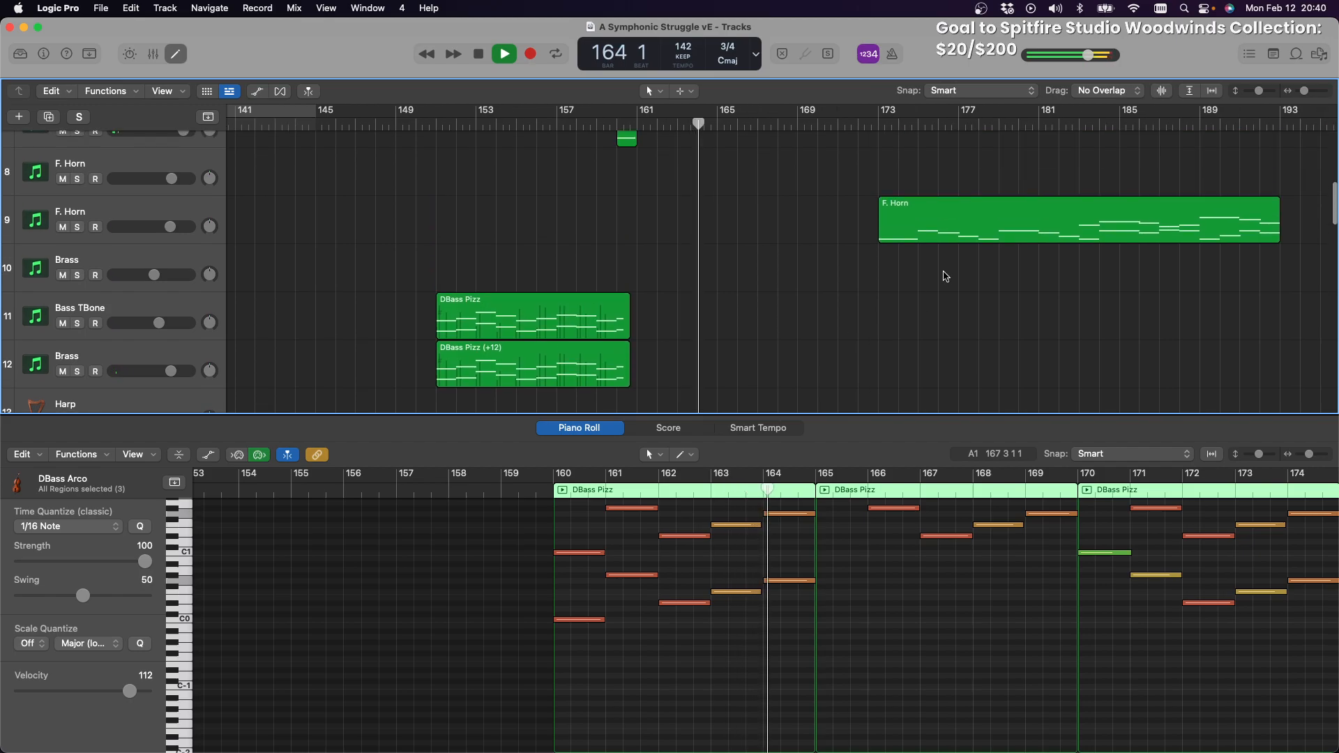
drag(897, 207, 639, 217)
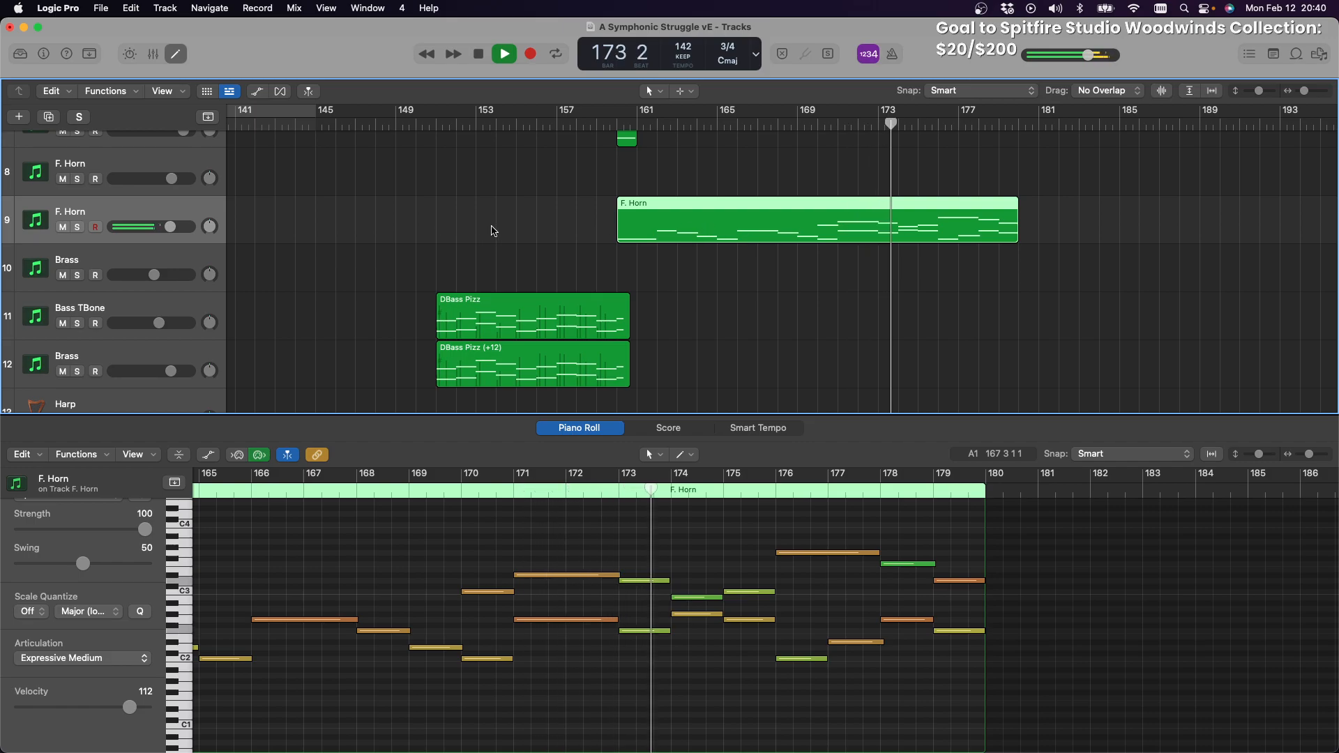
Lower the DBass Arco track's volume to -3.4 dB
scroll(492, 231, down, 10)
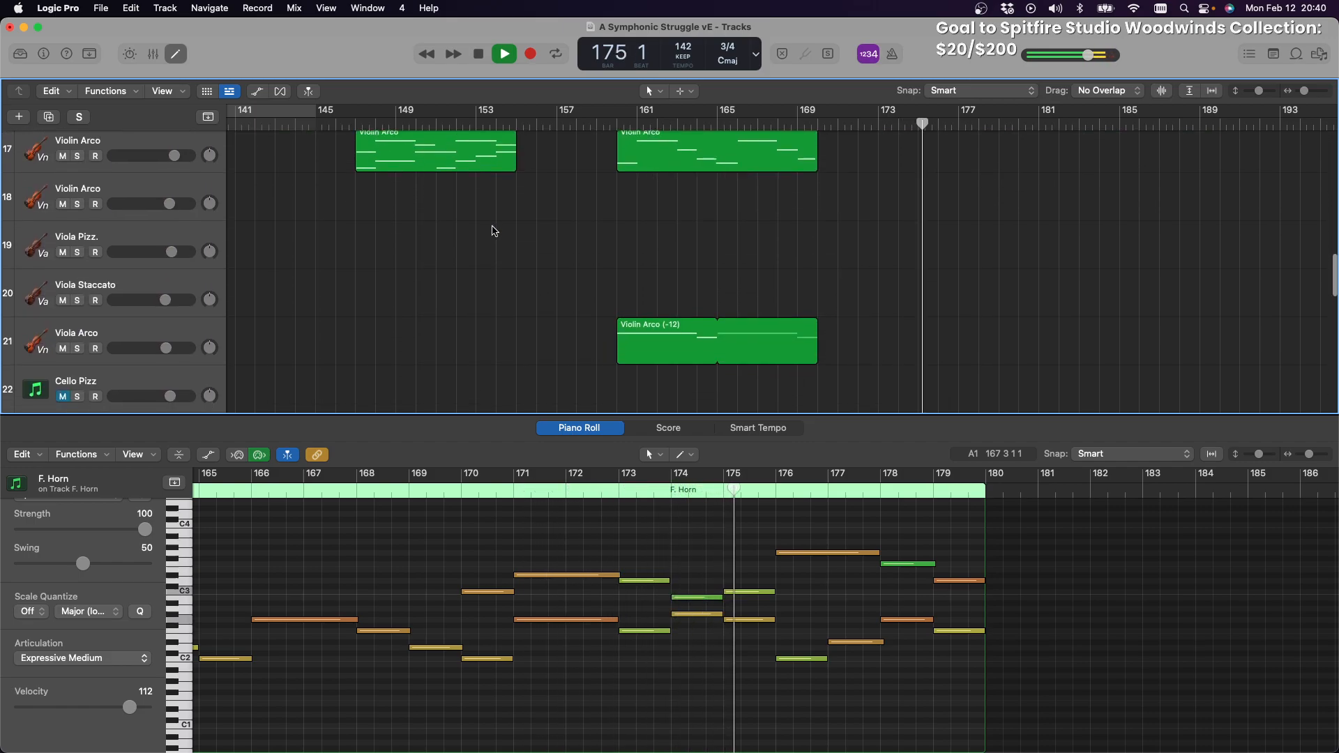
scroll(493, 230, down, 7)
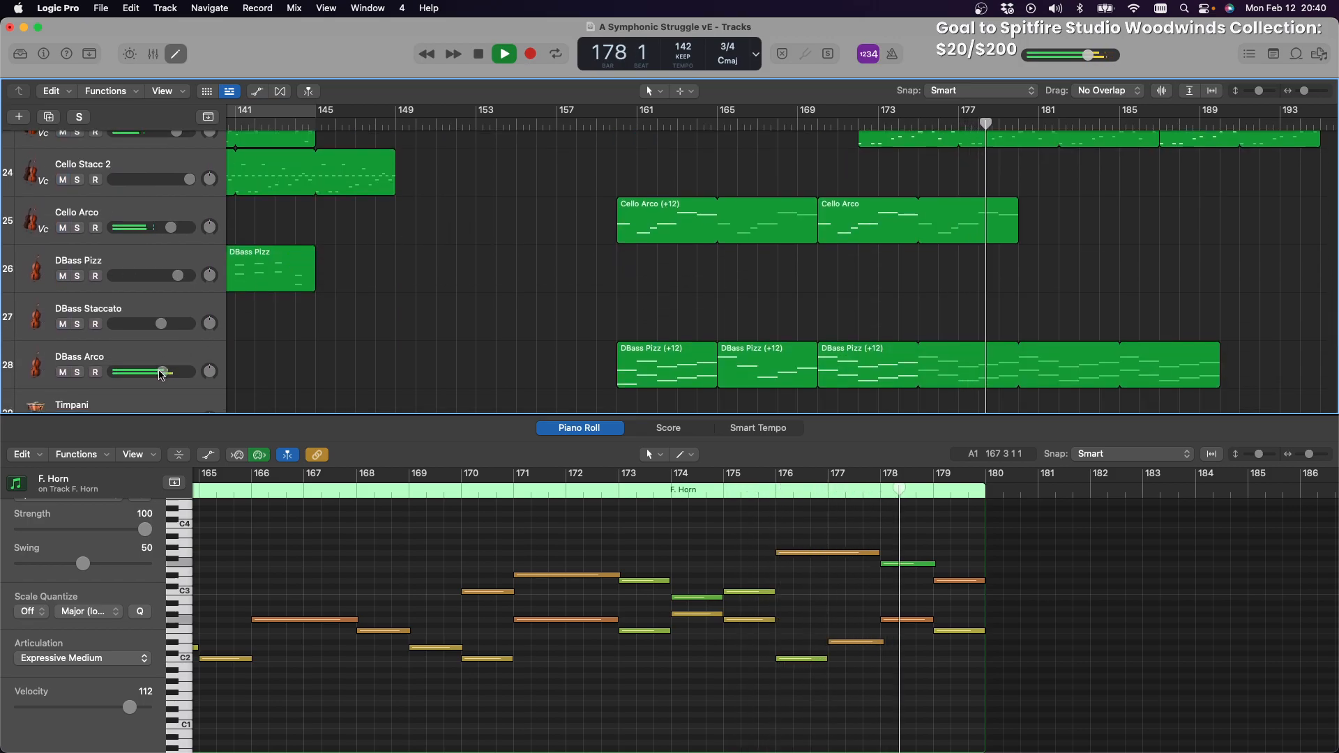
drag(163, 371, 160, 372)
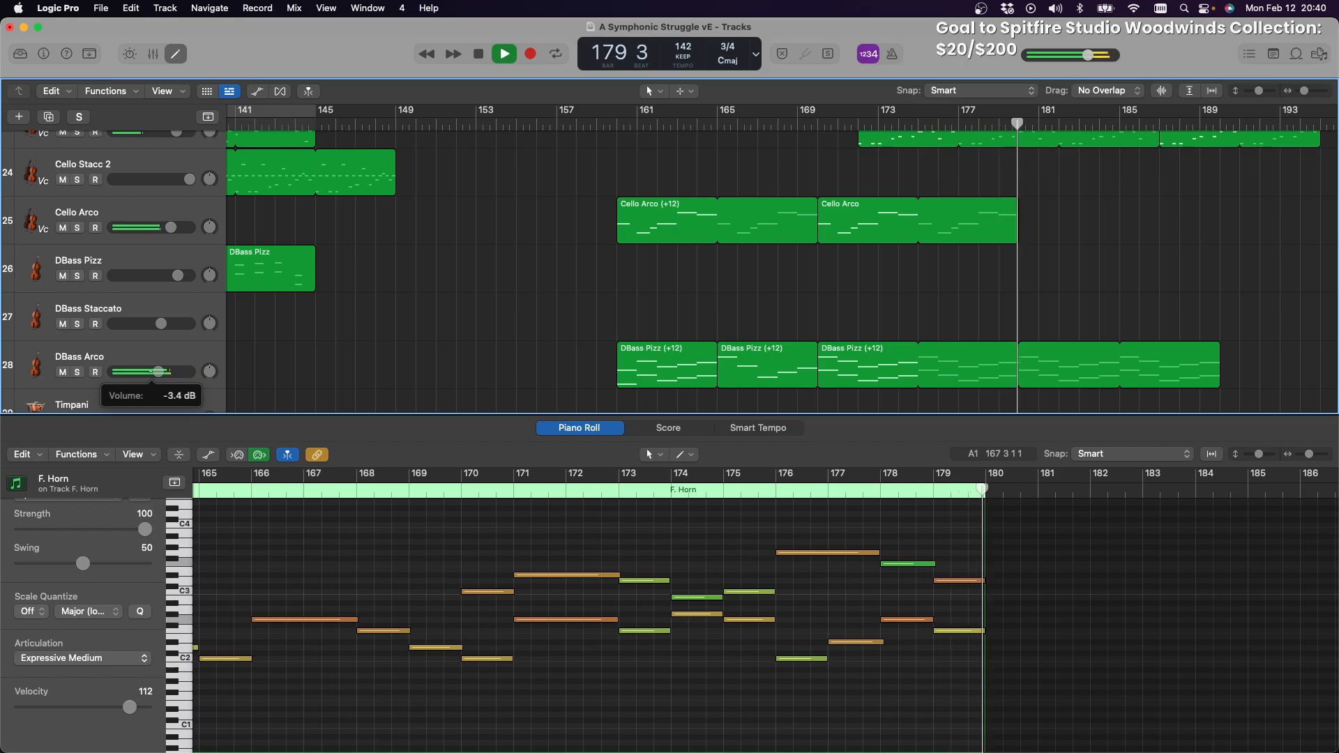
Move the Cello Staccato and Inst 1 (-24) regions on track 23 together to start at bar 175
scroll(850, 300, up, 3)
scroll(850, 300, down, 4)
scroll(850, 300, up, 3)
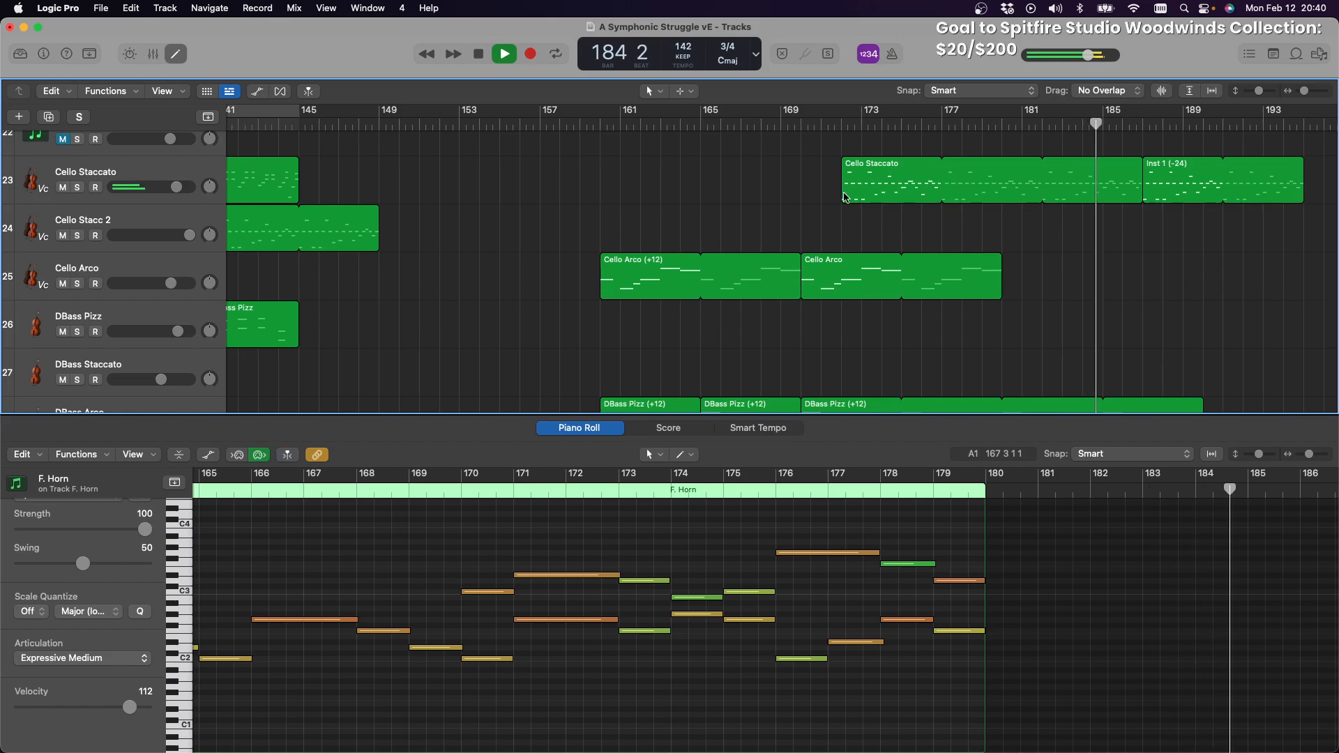
click(870, 160)
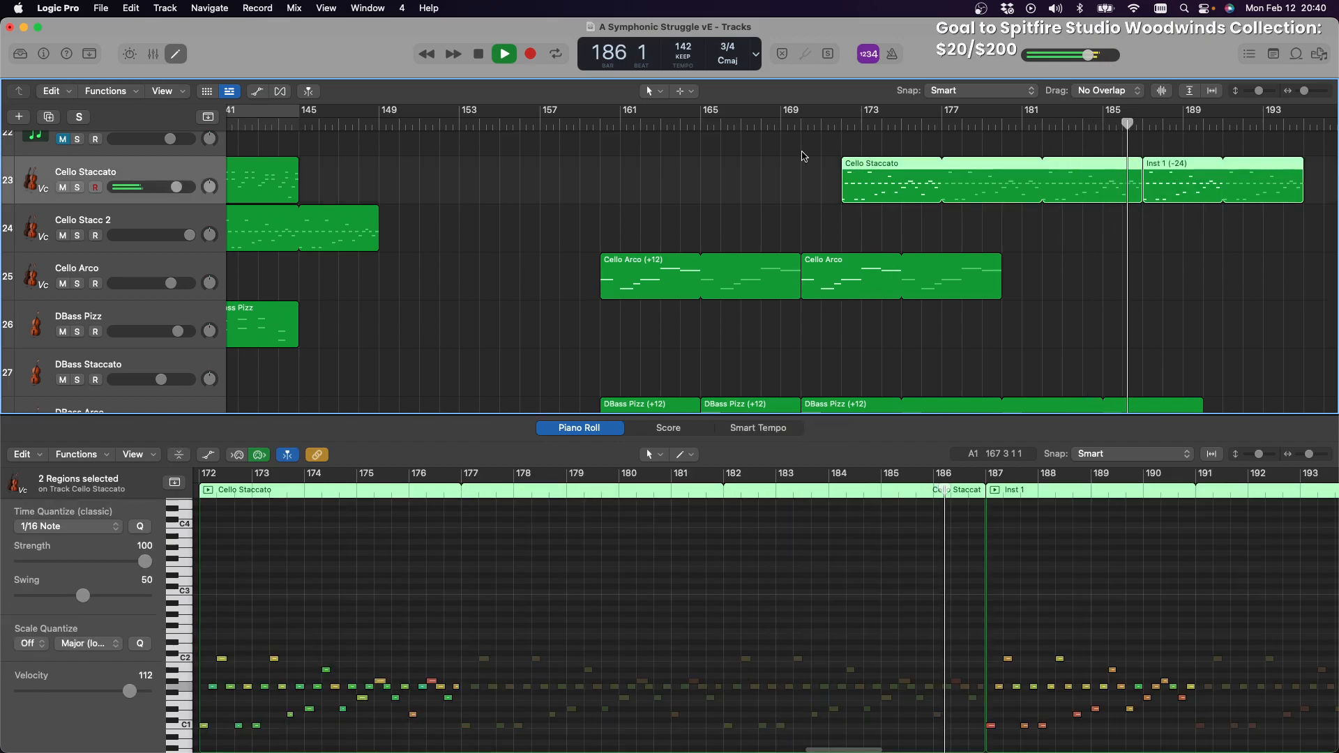
drag(870, 160, 920, 165)
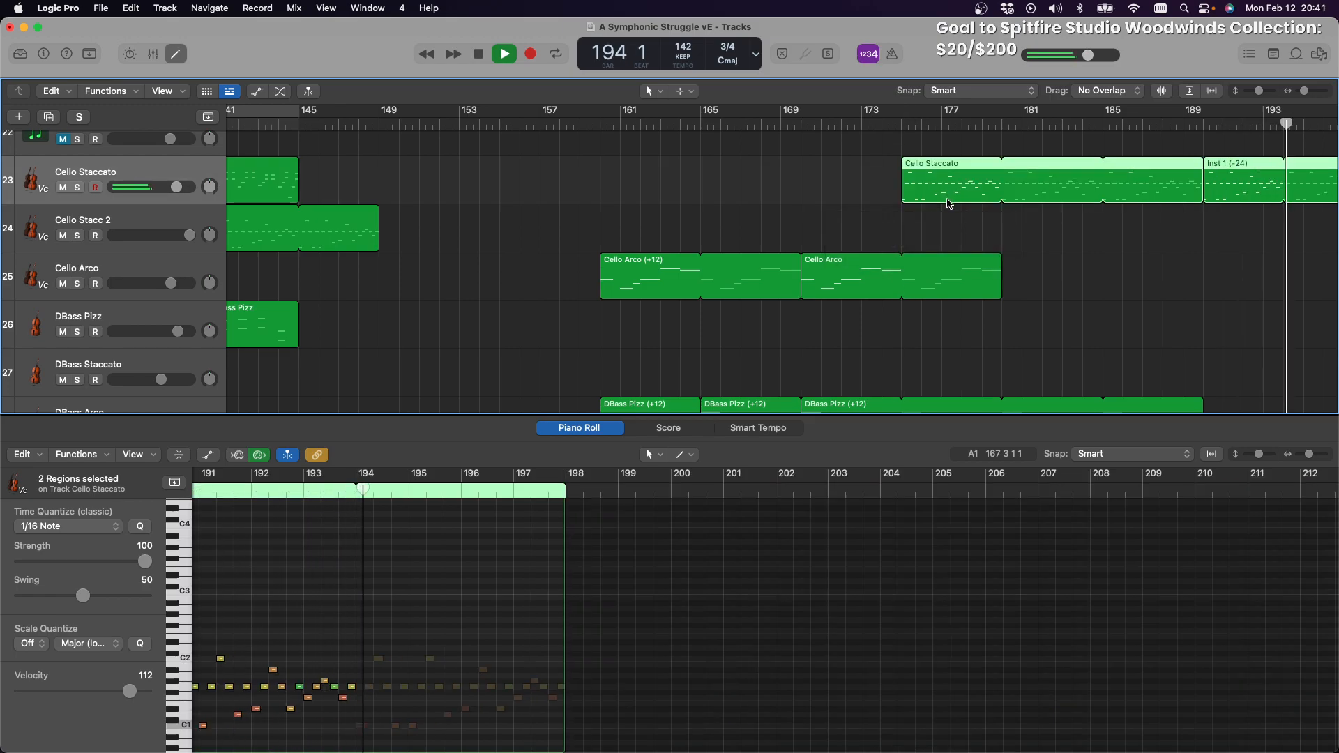
Examine how the string, harp and brass regions line up around bar 160, stopping playback along the way
scroll(935, 200, down, 3)
scroll(909, 198, right, 5)
scroll(910, 196, up, 3)
scroll(911, 196, up, 2)
scroll(768, 189, up, 2)
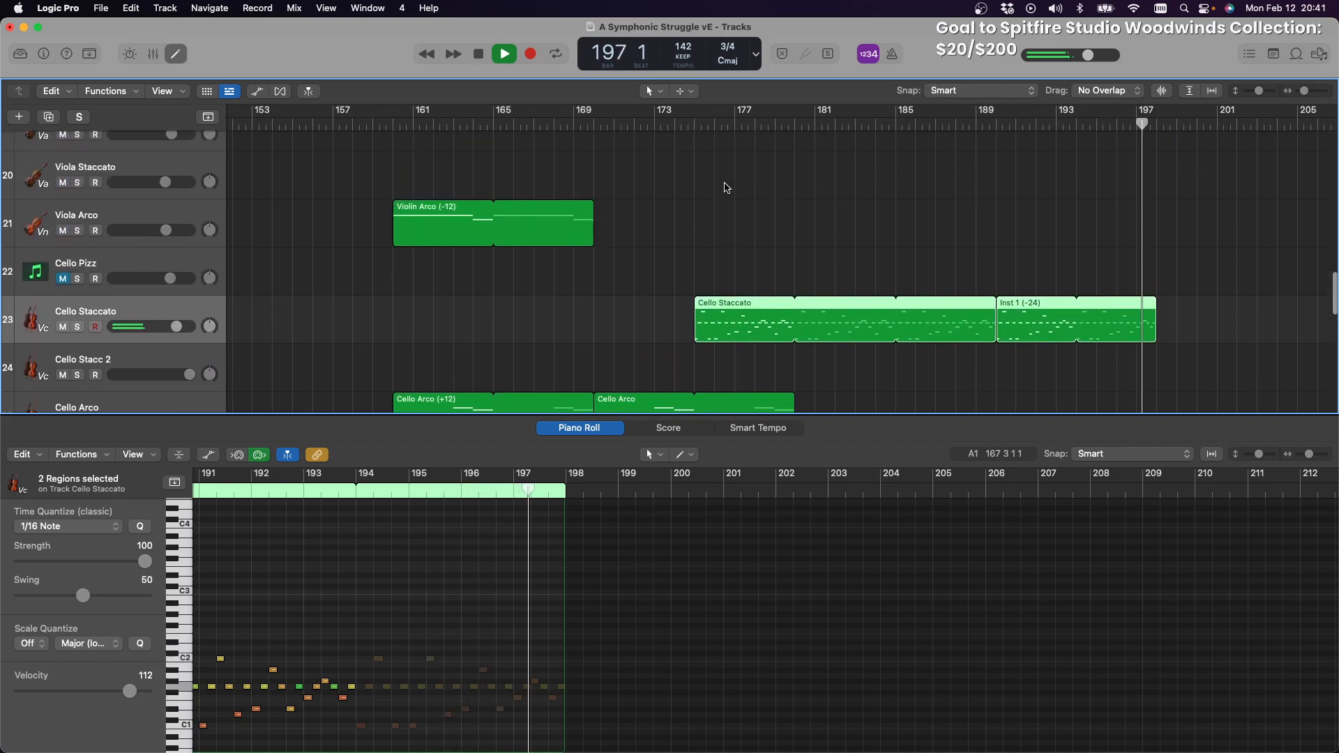
scroll(725, 188, up, 3)
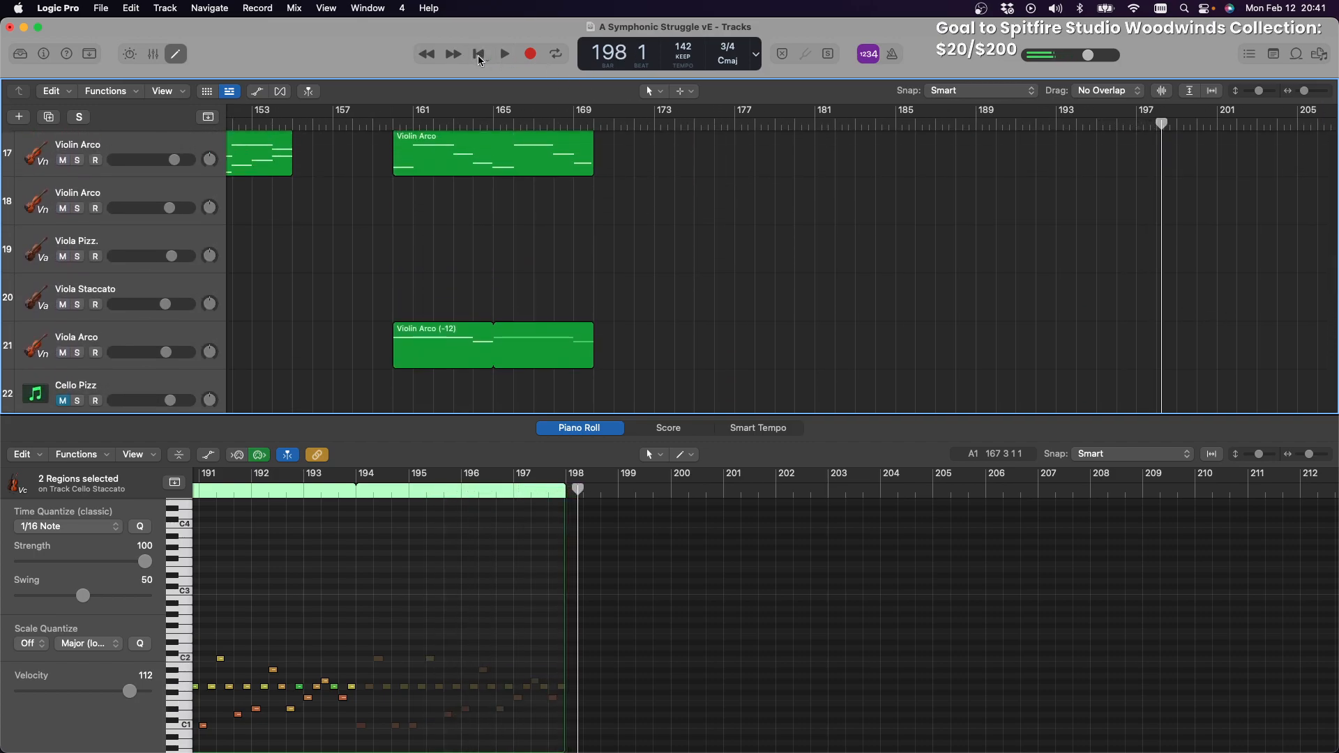
scroll(698, 248, up, 1)
scroll(684, 231, left, 4)
scroll(684, 234, up, 4)
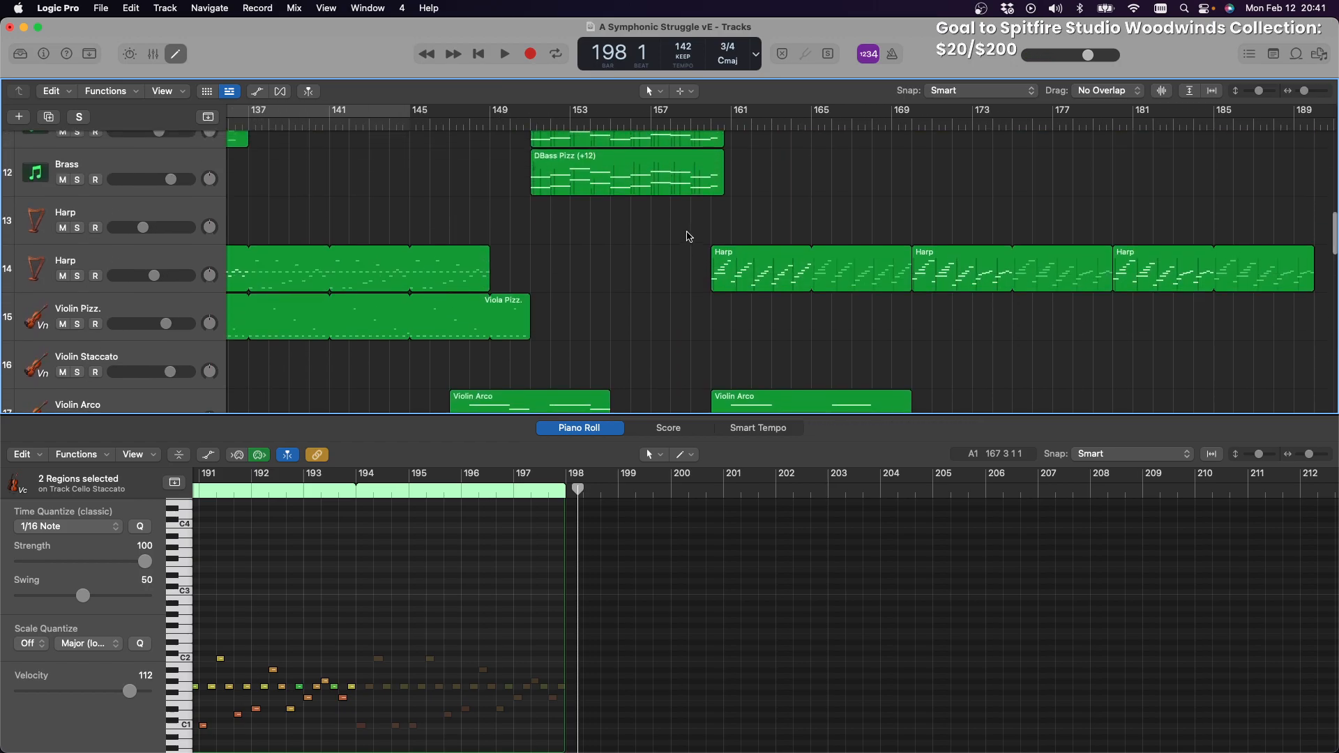
scroll(732, 133, up, 3)
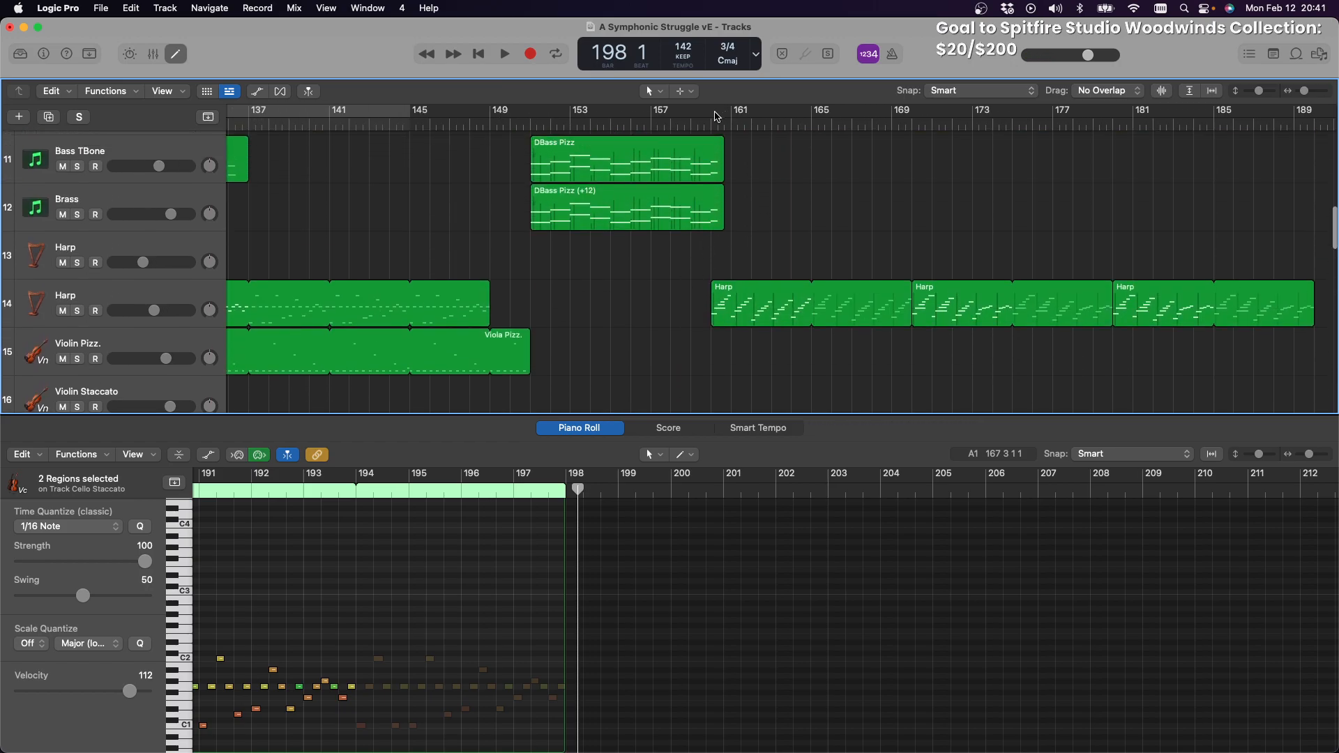
scroll(732, 143, down, 3)
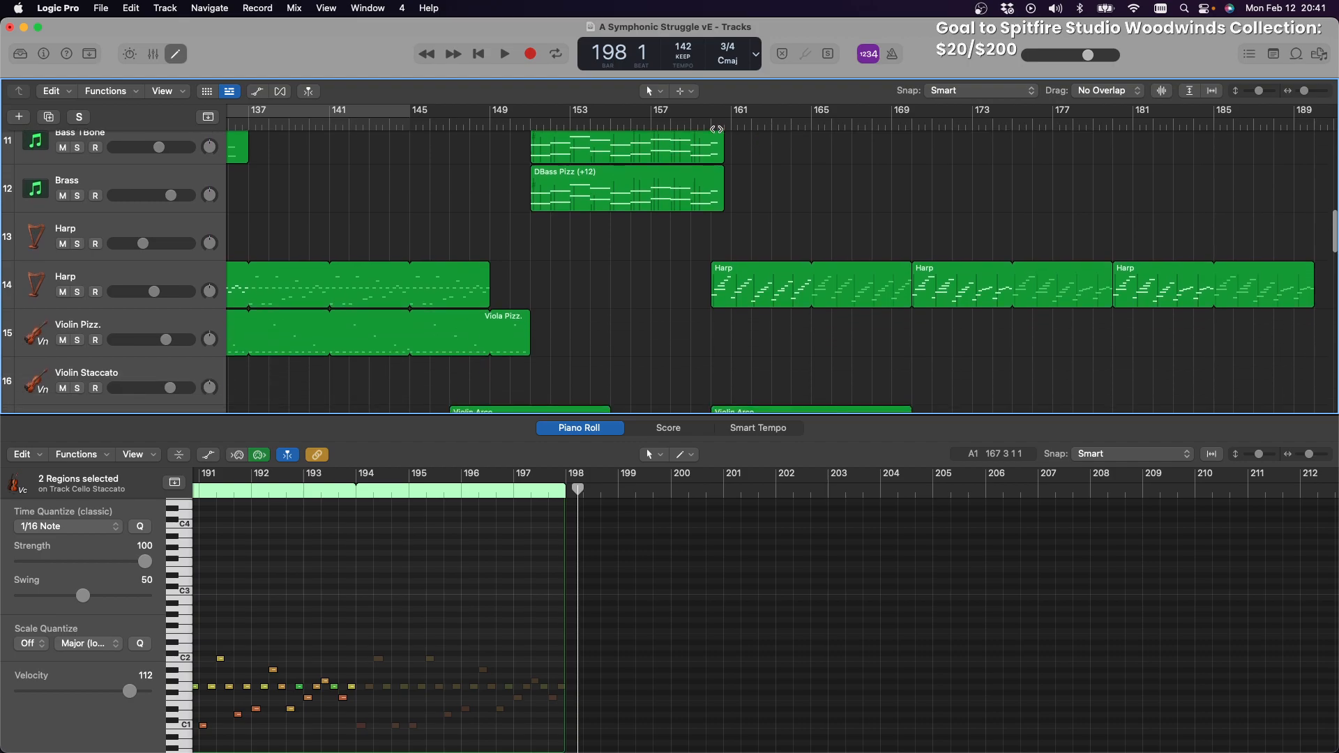
Set and enable a cycle range covering bars 160 to 190
drag(718, 115, 1306, 143)
scroll(1217, 188, right, 8)
scroll(1193, 205, down, 6)
scroll(1177, 200, up, 4)
scroll(1176, 200, left, 4)
scroll(1176, 201, up, 10)
scroll(1176, 200, left, 4)
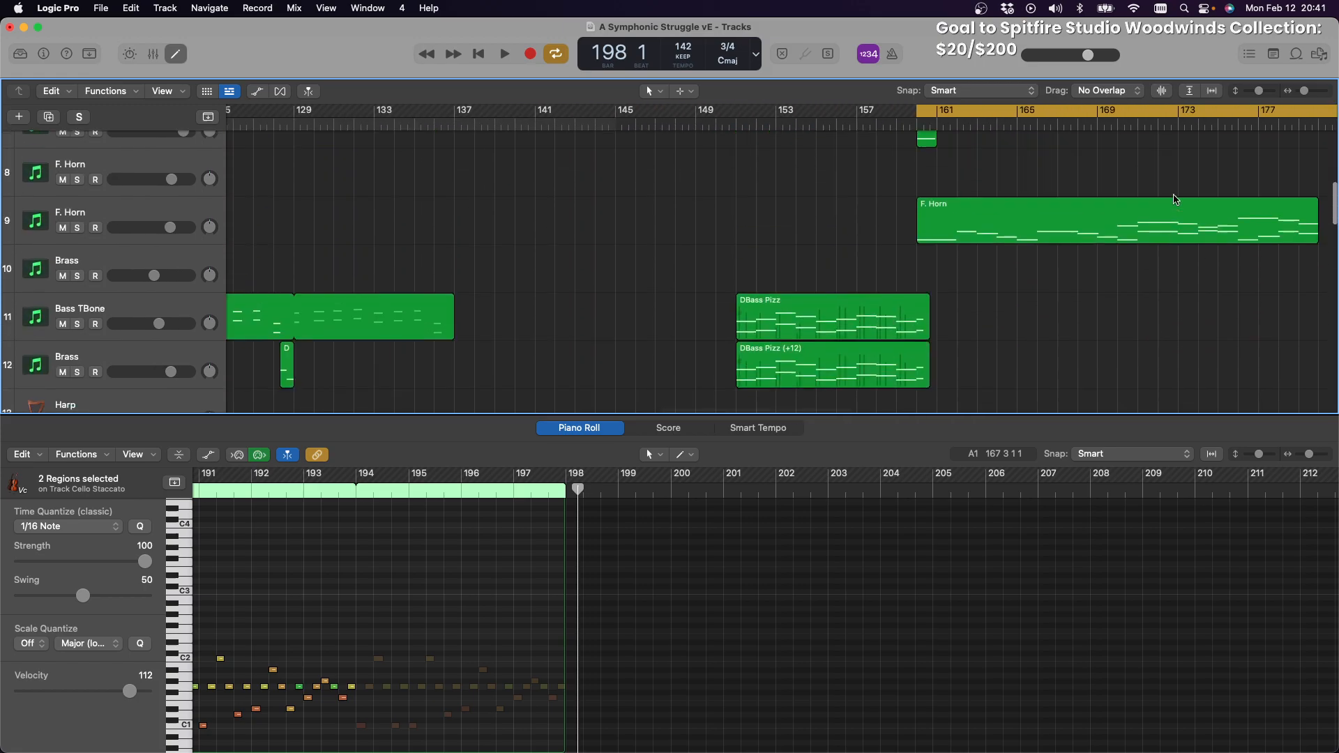
Look over the brass, string and woodwind regions around the cycle range and start looped playback
scroll(1176, 200, down, 1)
scroll(1176, 200, down, 10)
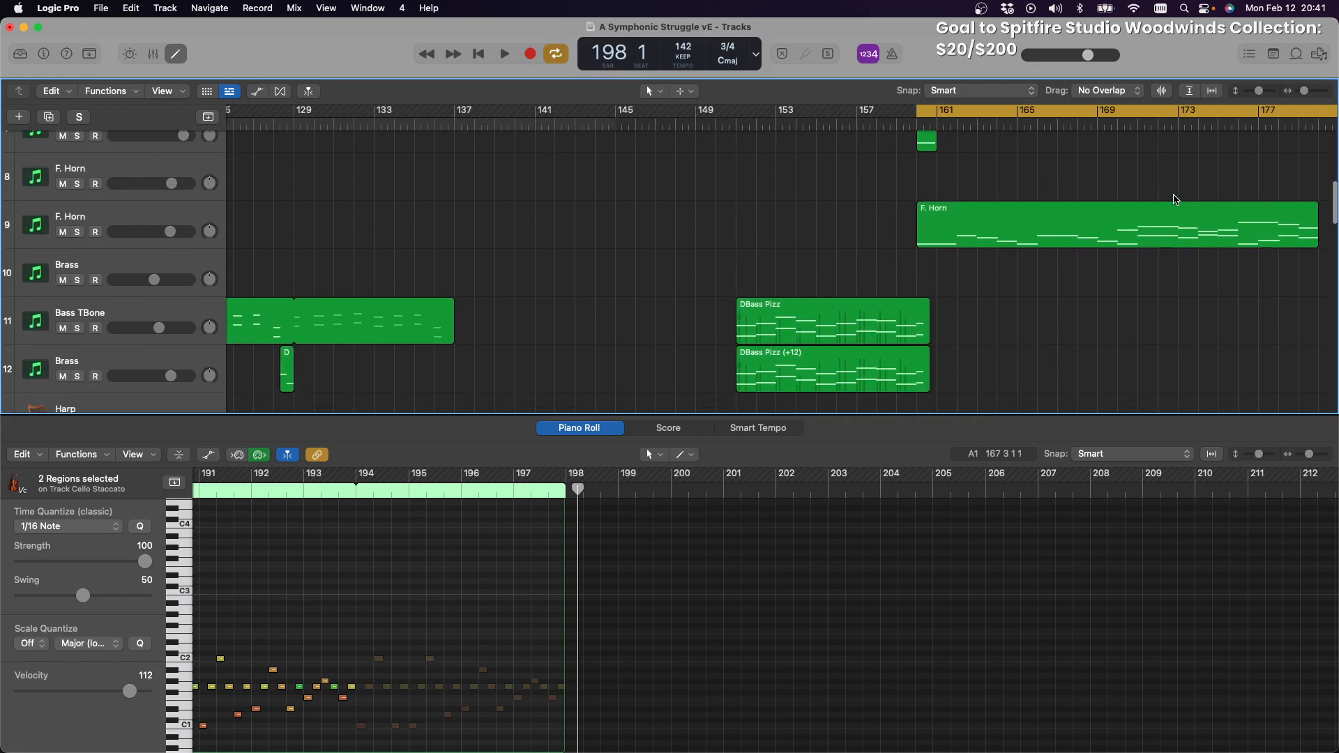
scroll(1176, 200, left, 2)
scroll(1176, 200, down, 8)
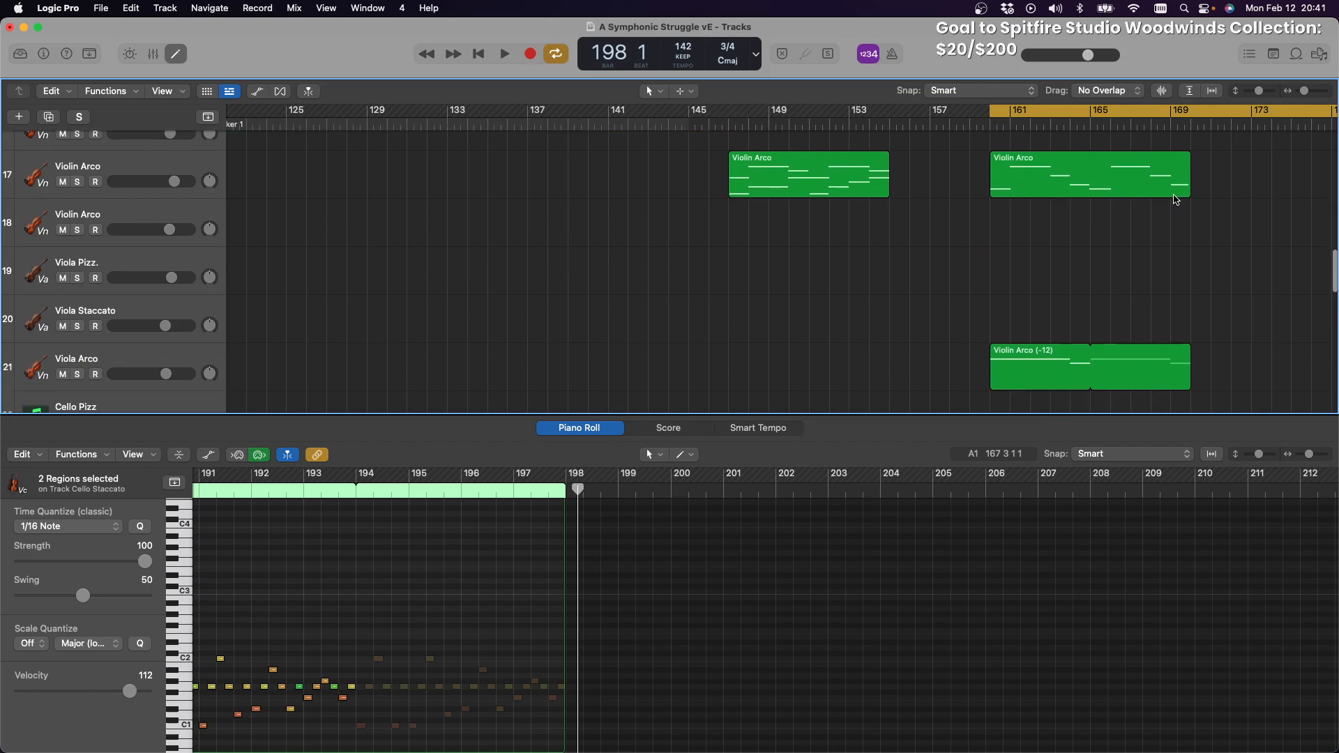
scroll(1176, 200, down, 3)
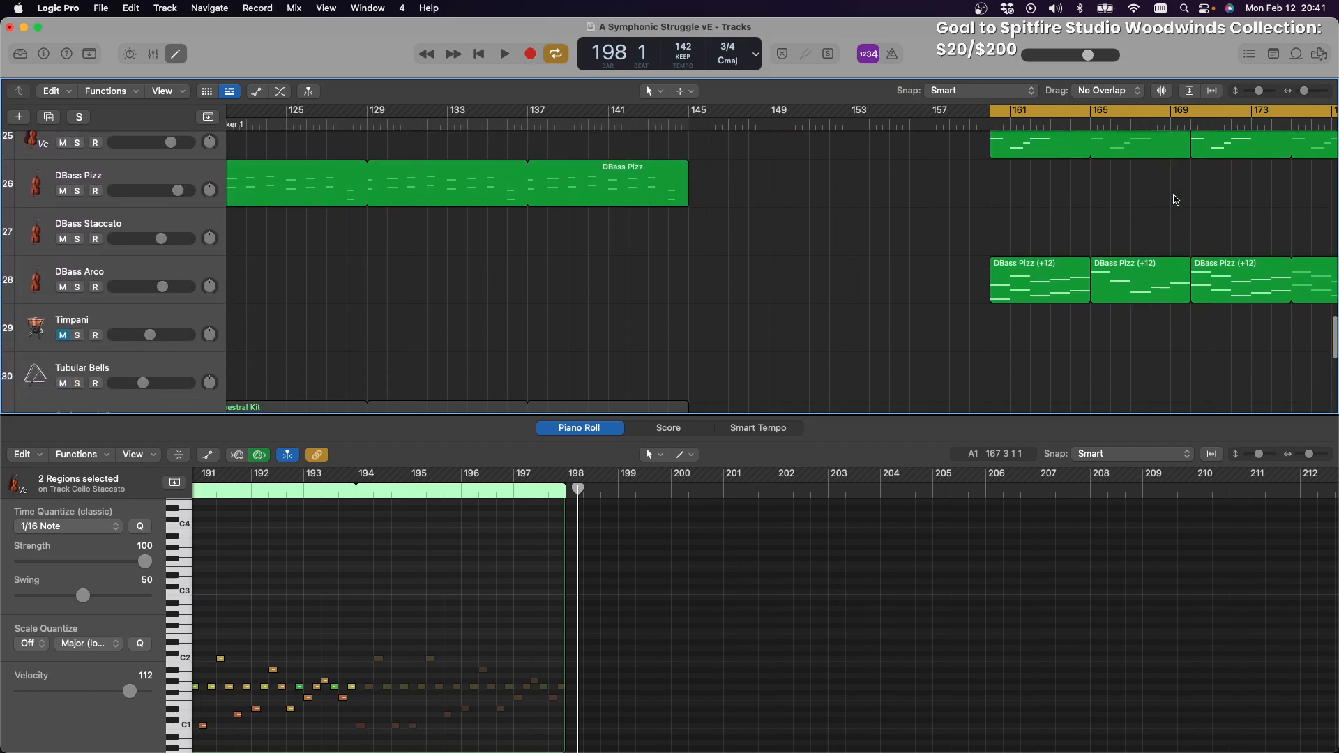
scroll(1176, 201, up, 17)
scroll(1176, 200, up, 5)
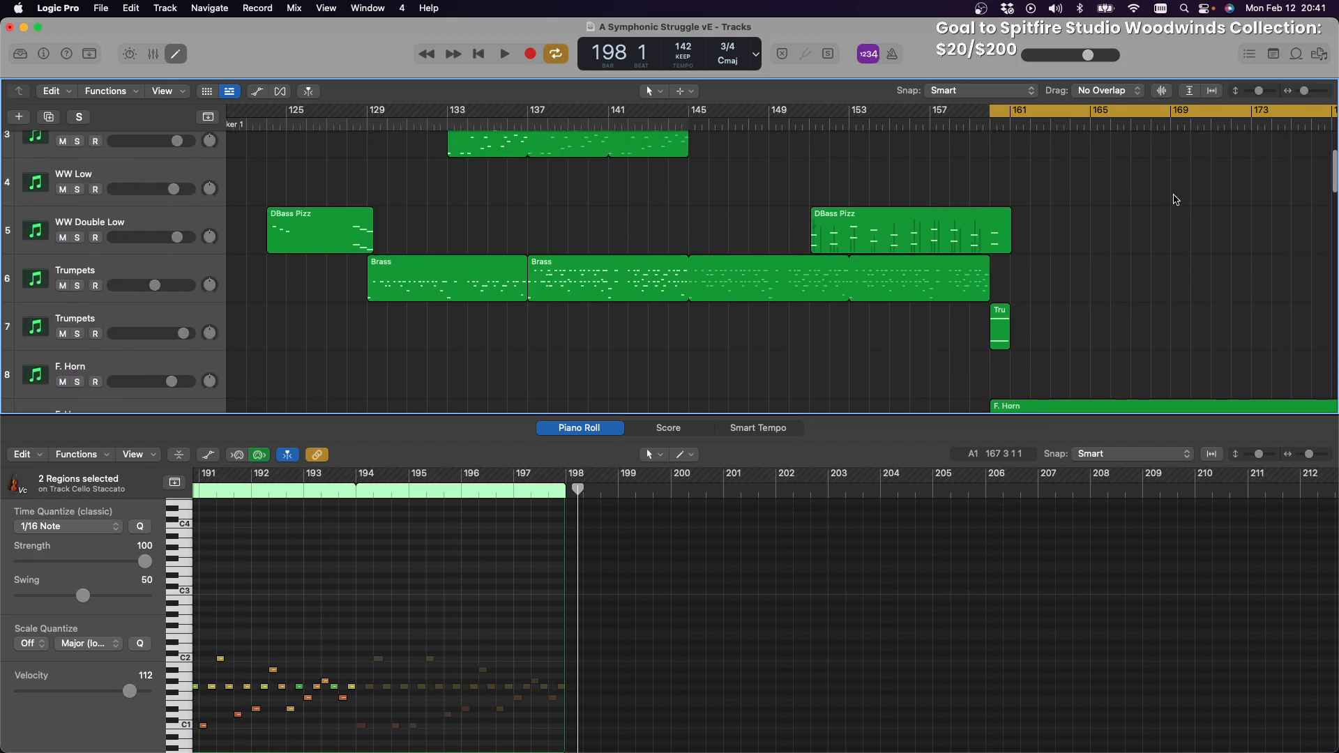
key(space)
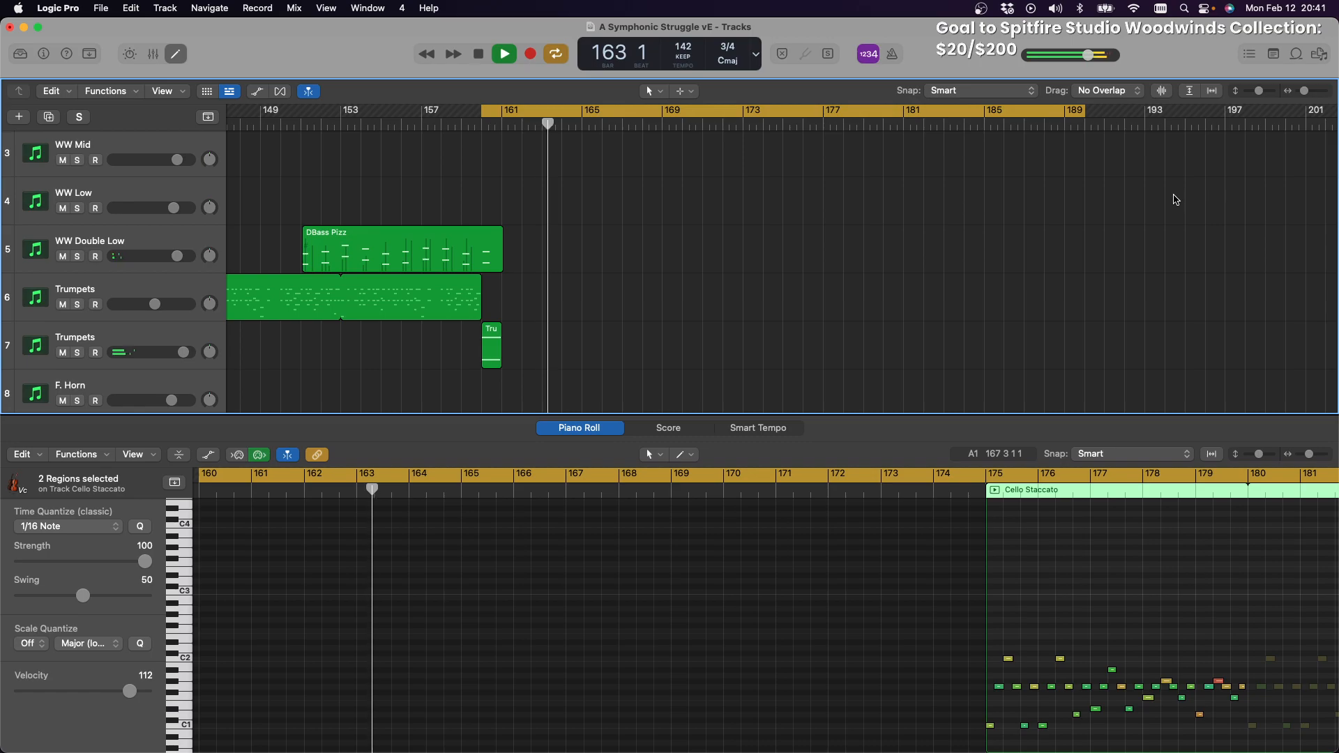
Show track automation and add paired volume points at the start and end of the F. Horn region on track 9
scroll(1177, 201, right, 3)
scroll(1012, 203, down, 5)
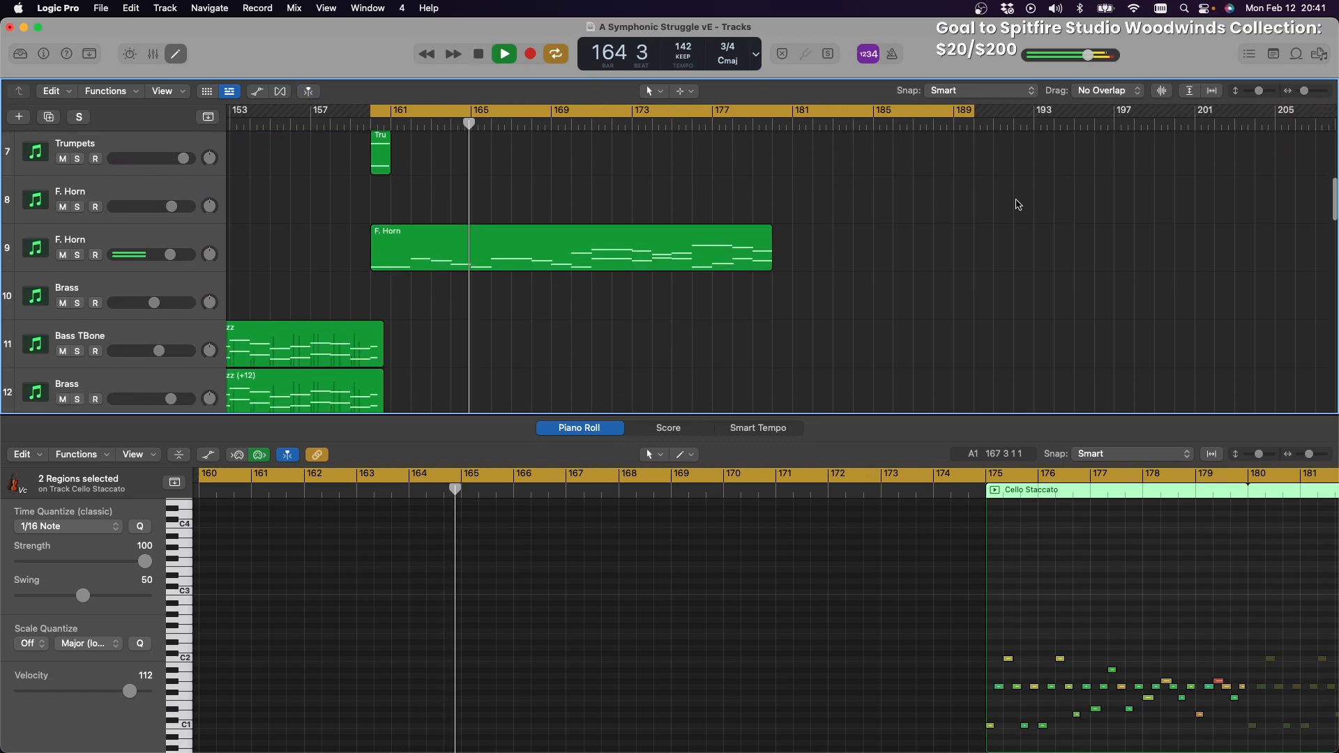
scroll(1017, 204, down, 1)
scroll(1017, 205, up, 1)
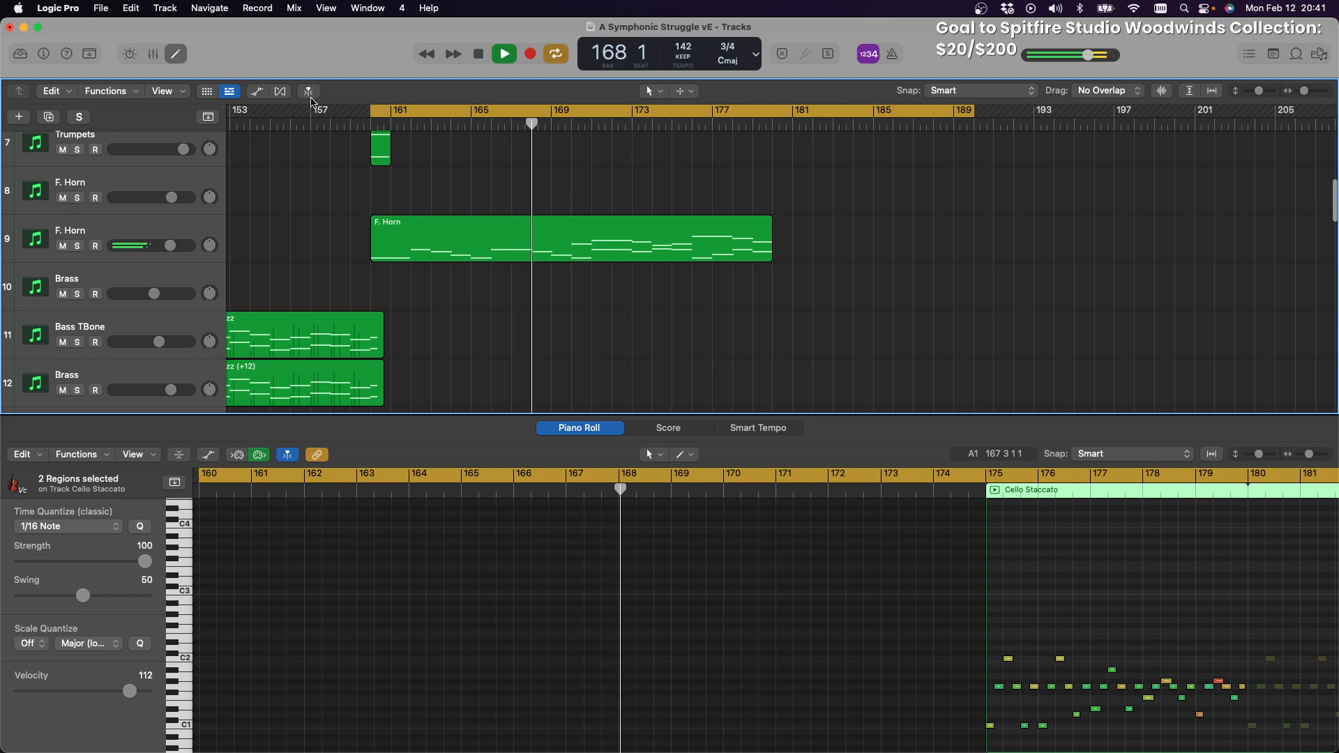
click(258, 91)
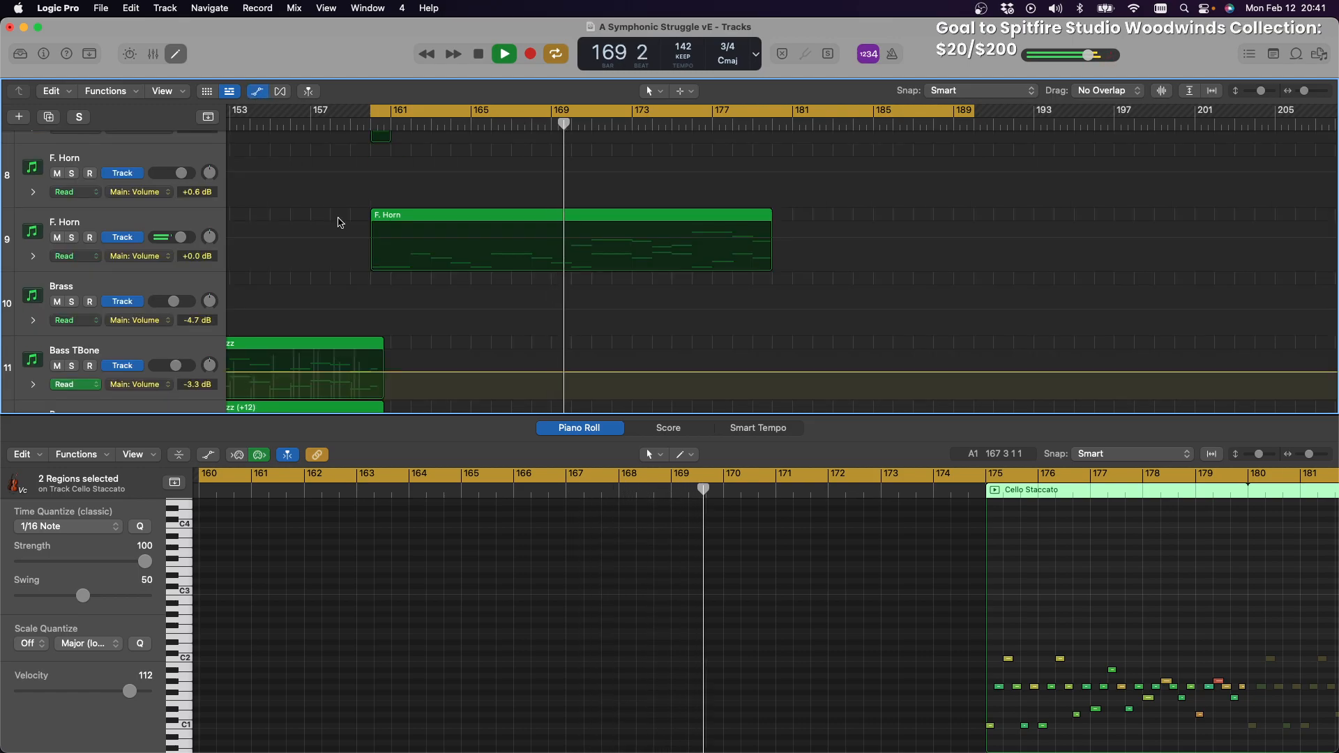
click(375, 243)
click(375, 241)
click(772, 243)
click(774, 238)
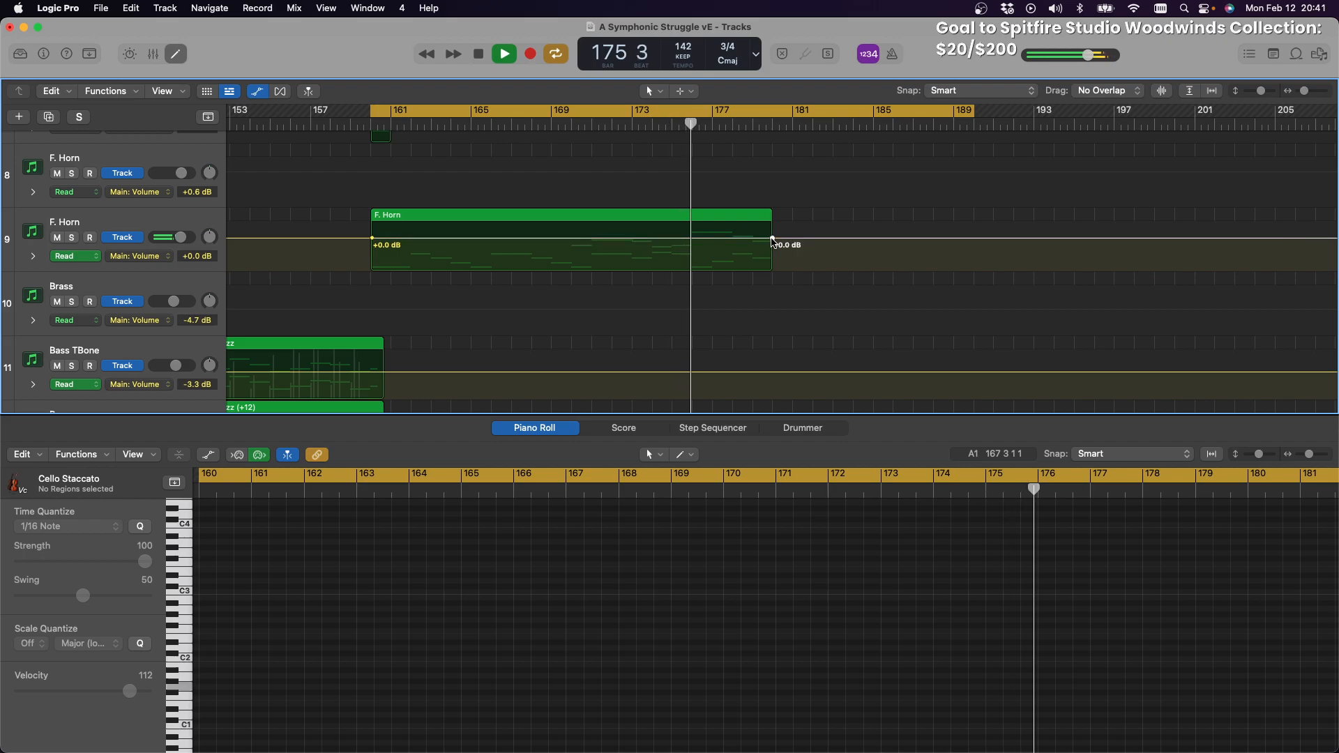
Raise the F. Horn region's volume automation to +1.6 dB at its start and +1.9 dB at its end, and replay from around bar 156
drag(776, 240, 774, 233)
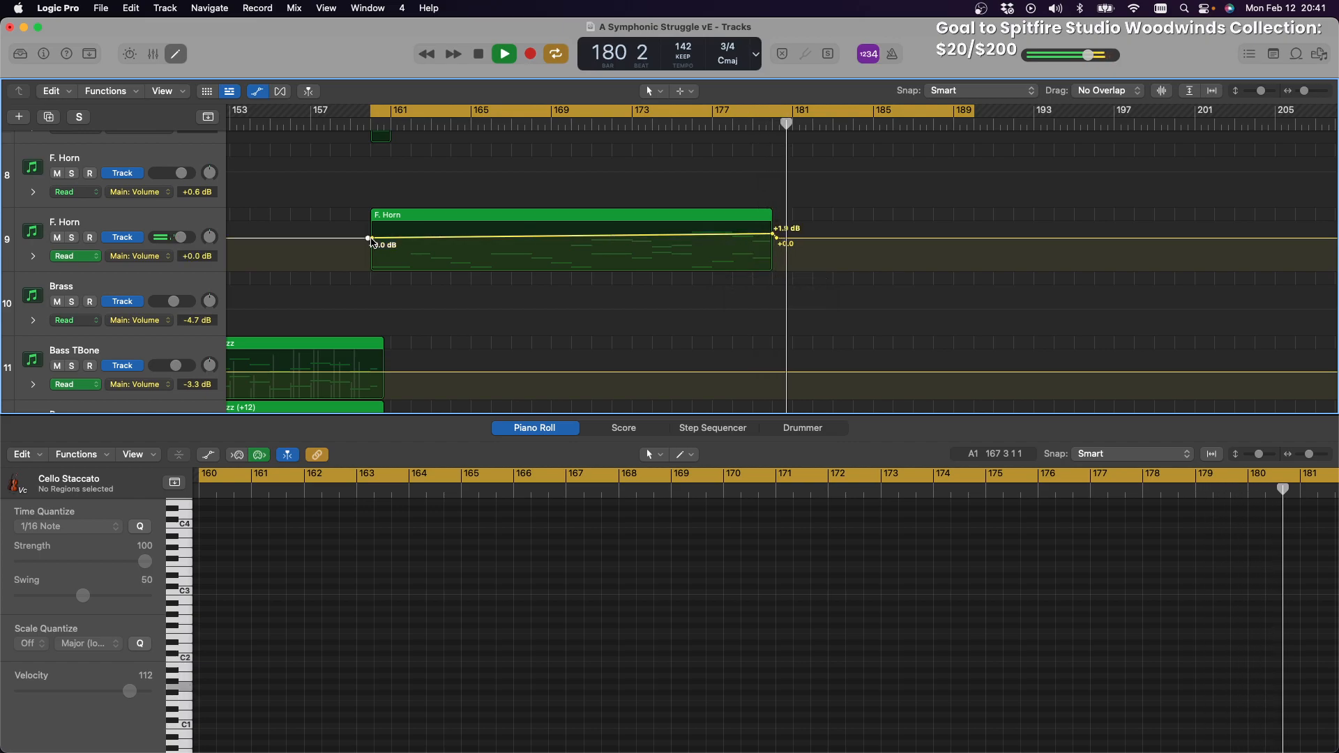
drag(370, 239, 371, 234)
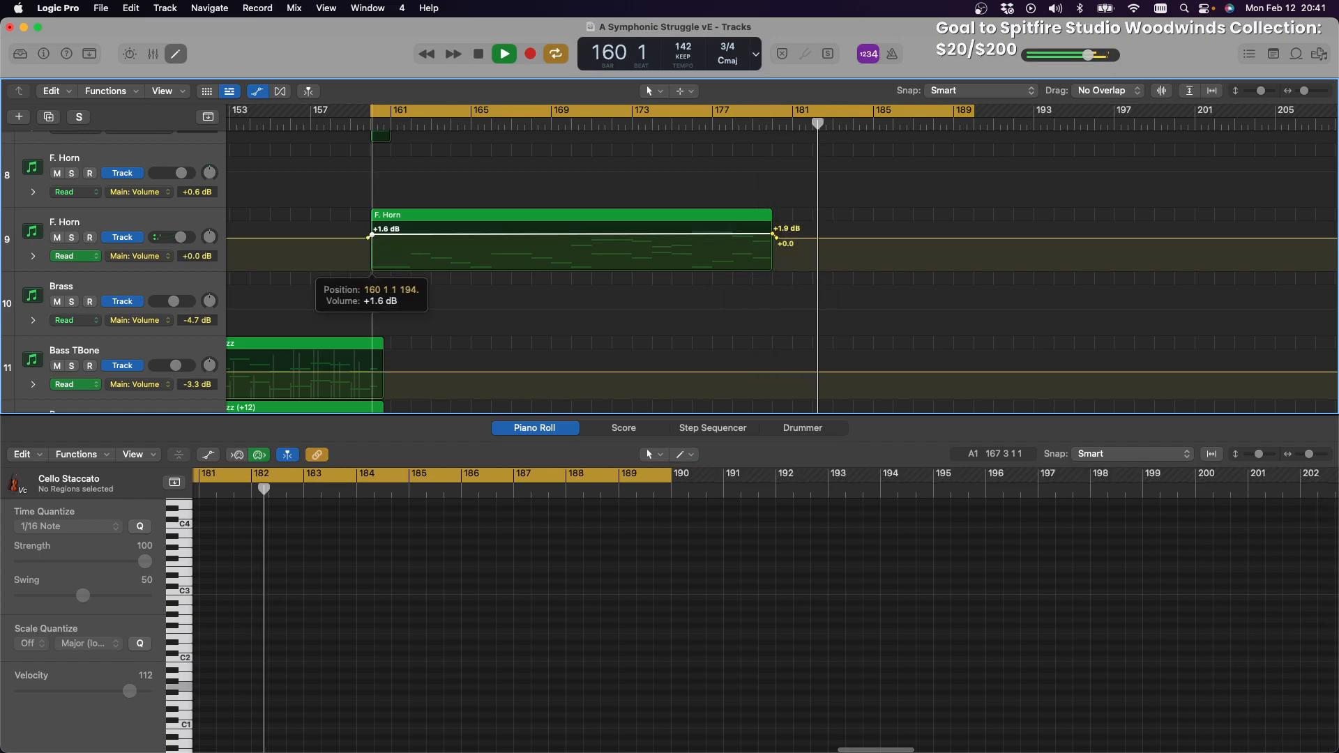
scroll(489, 258, down, 1)
scroll(489, 257, down, 5)
scroll(488, 257, up, 4)
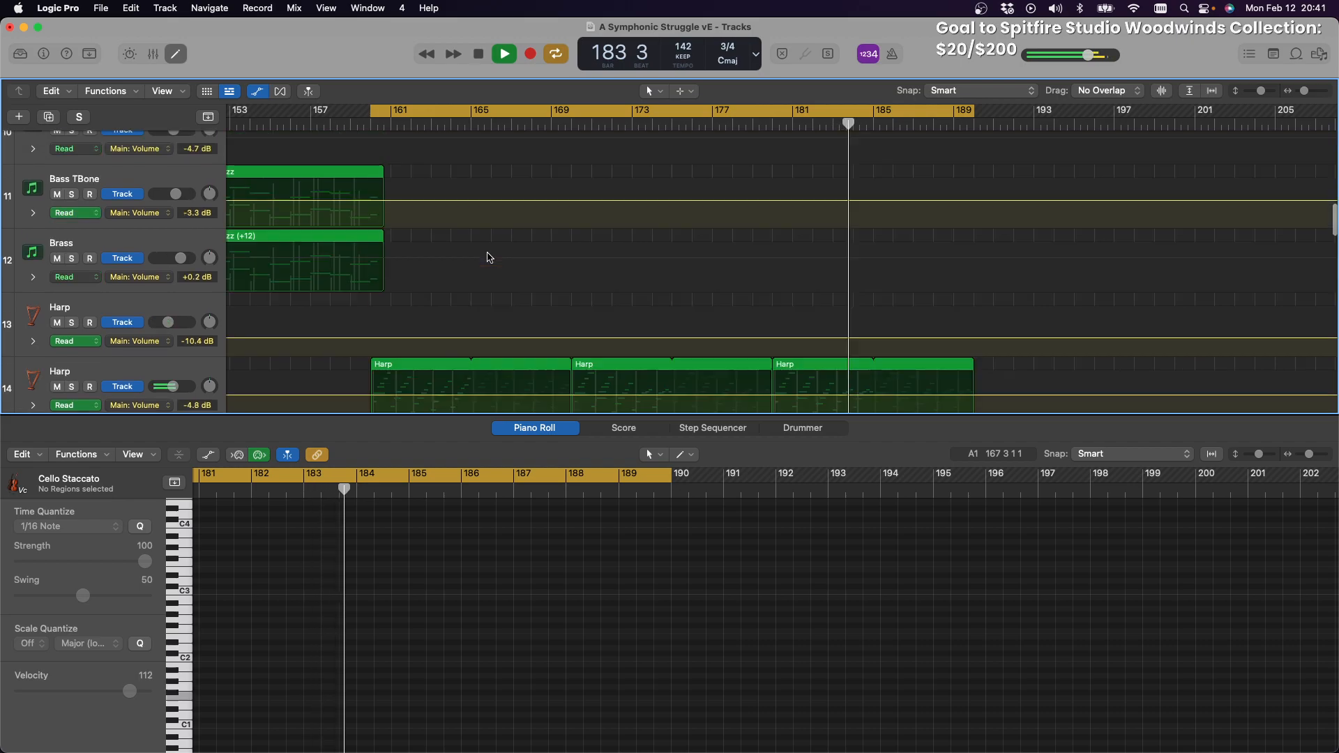
scroll(488, 256, up, 2)
click(369, 124)
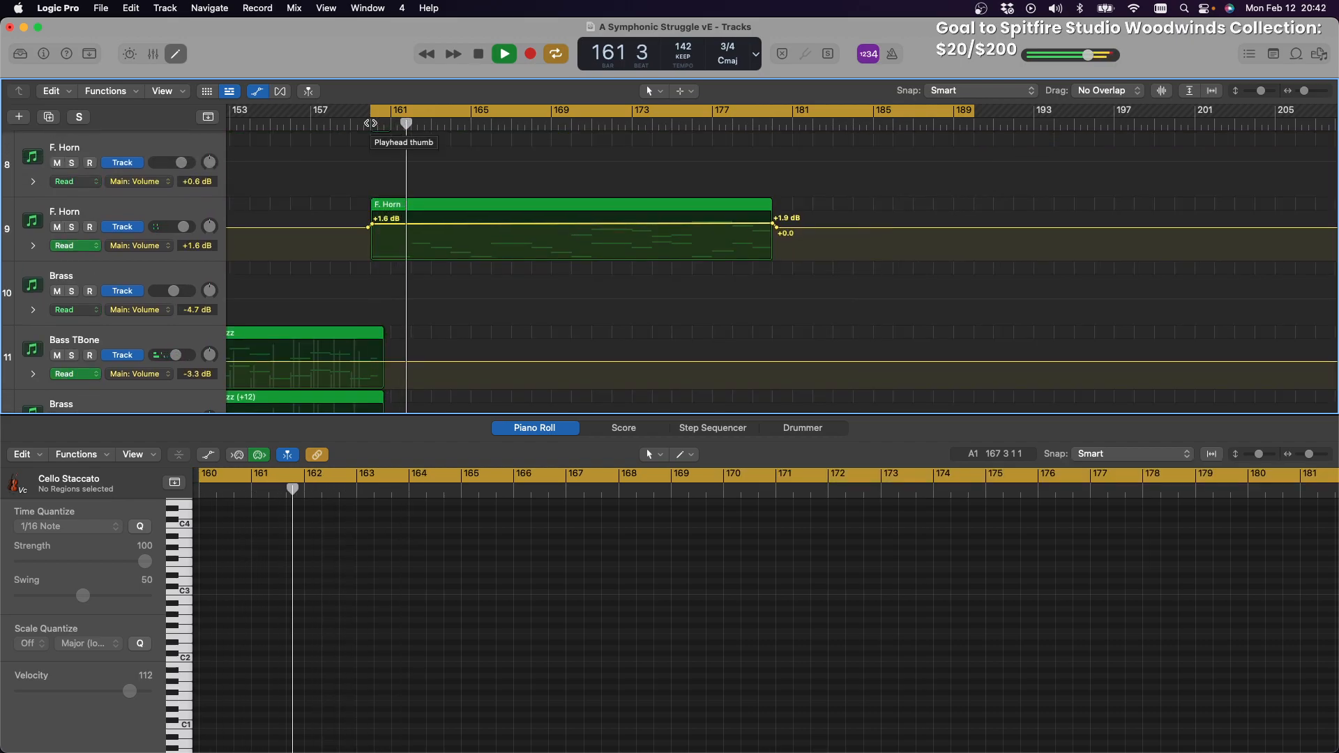
click(300, 123)
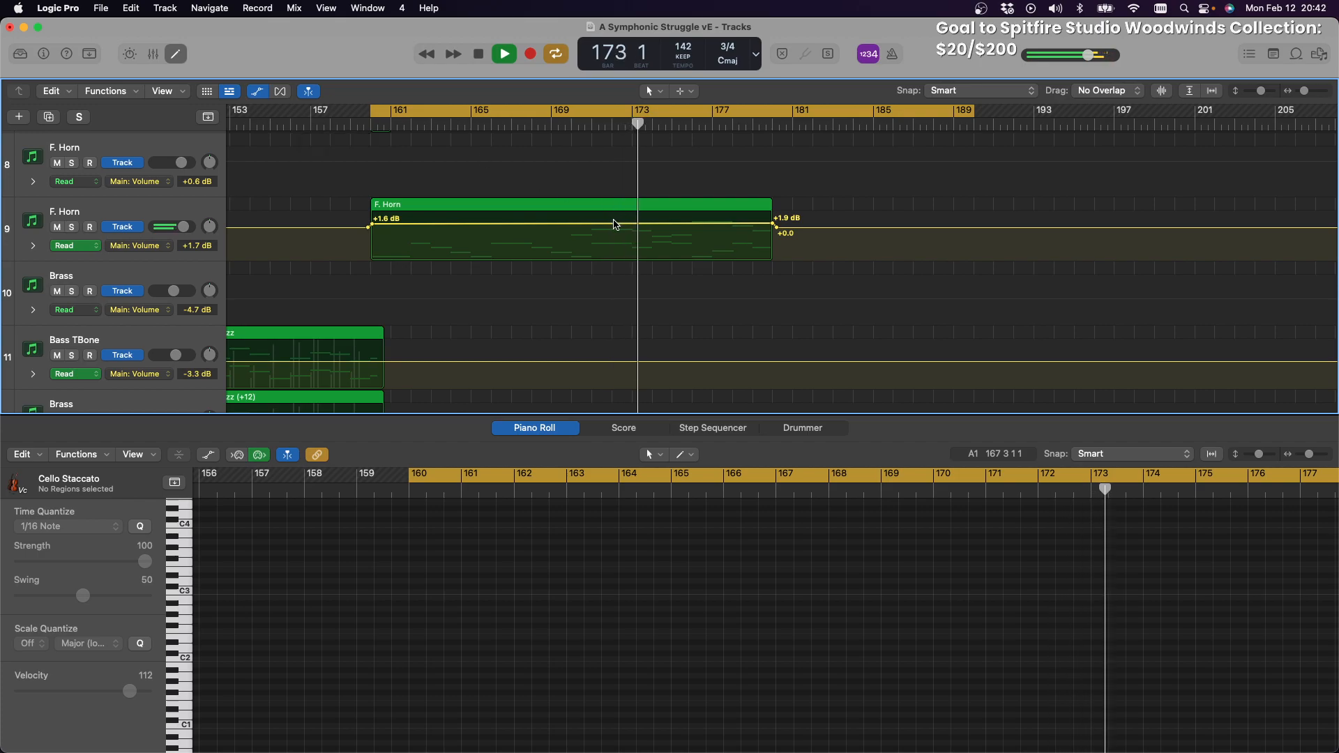
Raise the F. Horn volume line to +3.2 dB rising to +3.5 dB, make its steps vertical at the region edges, and hide automation
drag(614, 224, 612, 224)
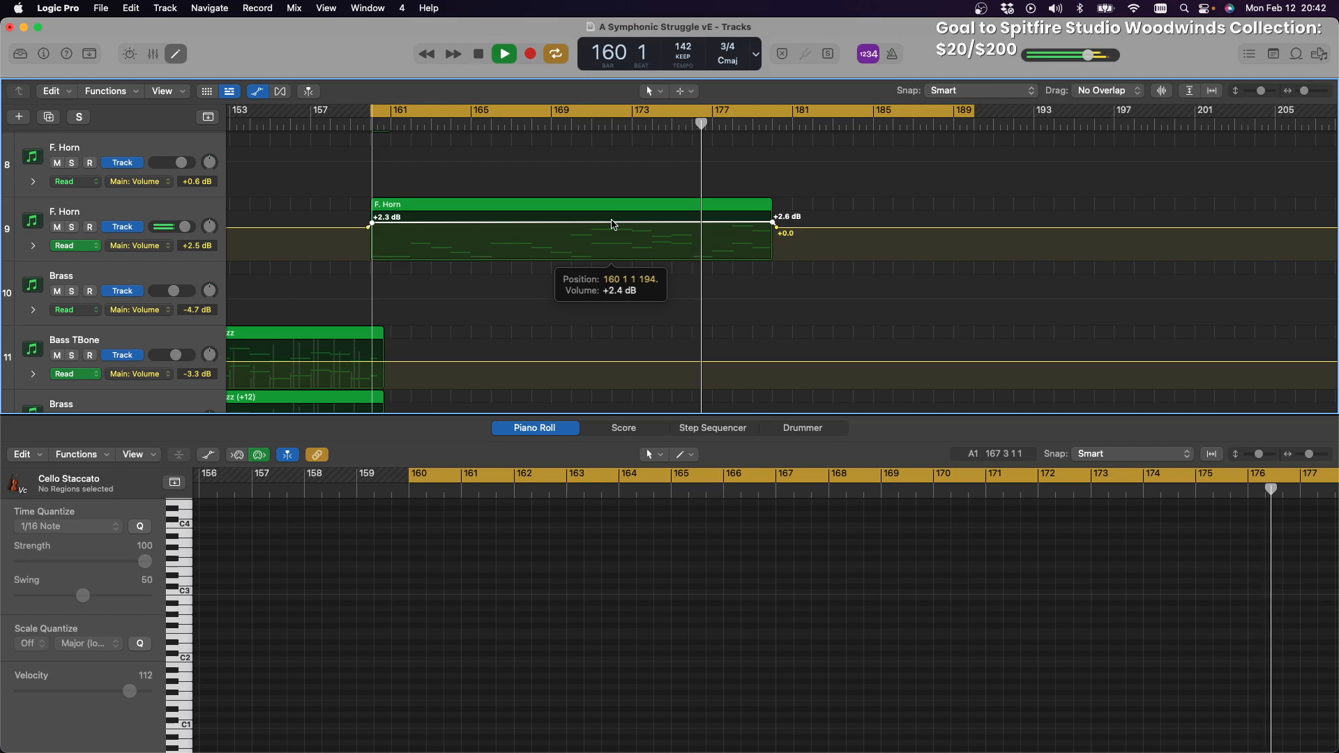
drag(613, 223, 613, 221)
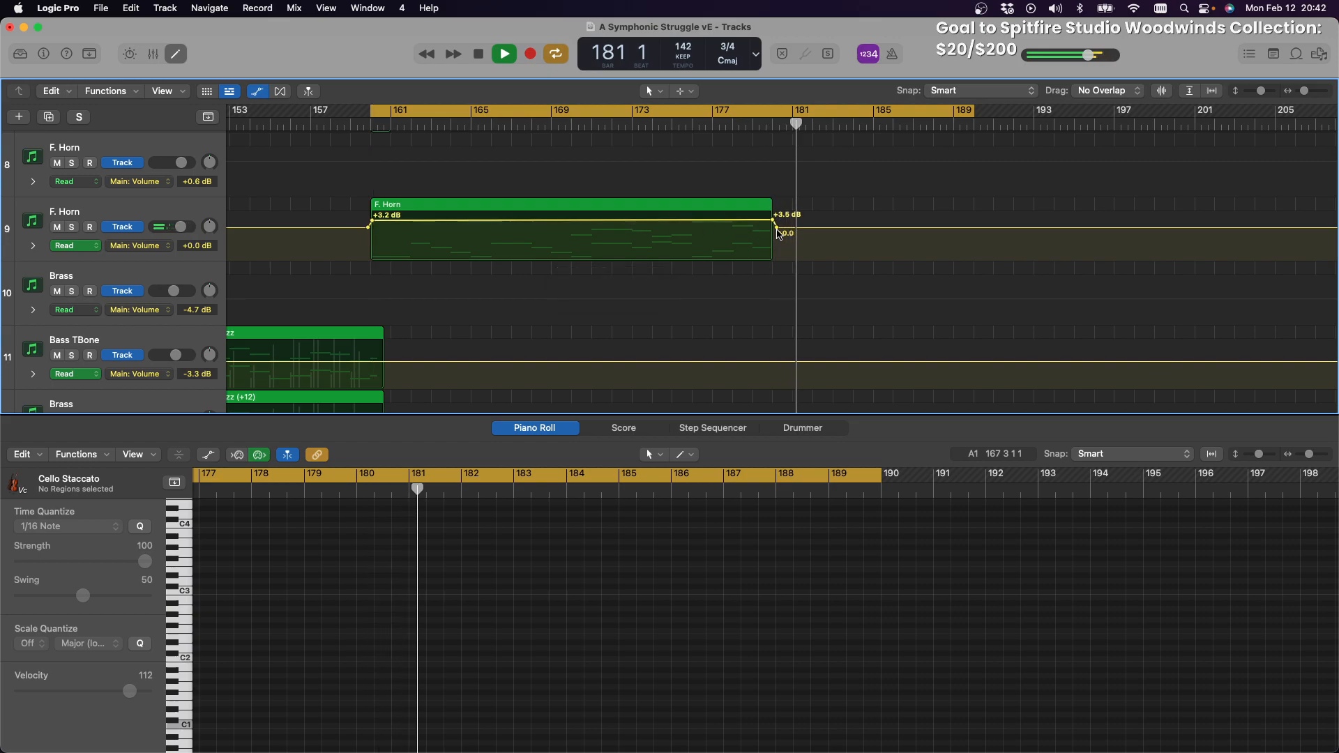
drag(777, 228, 773, 228)
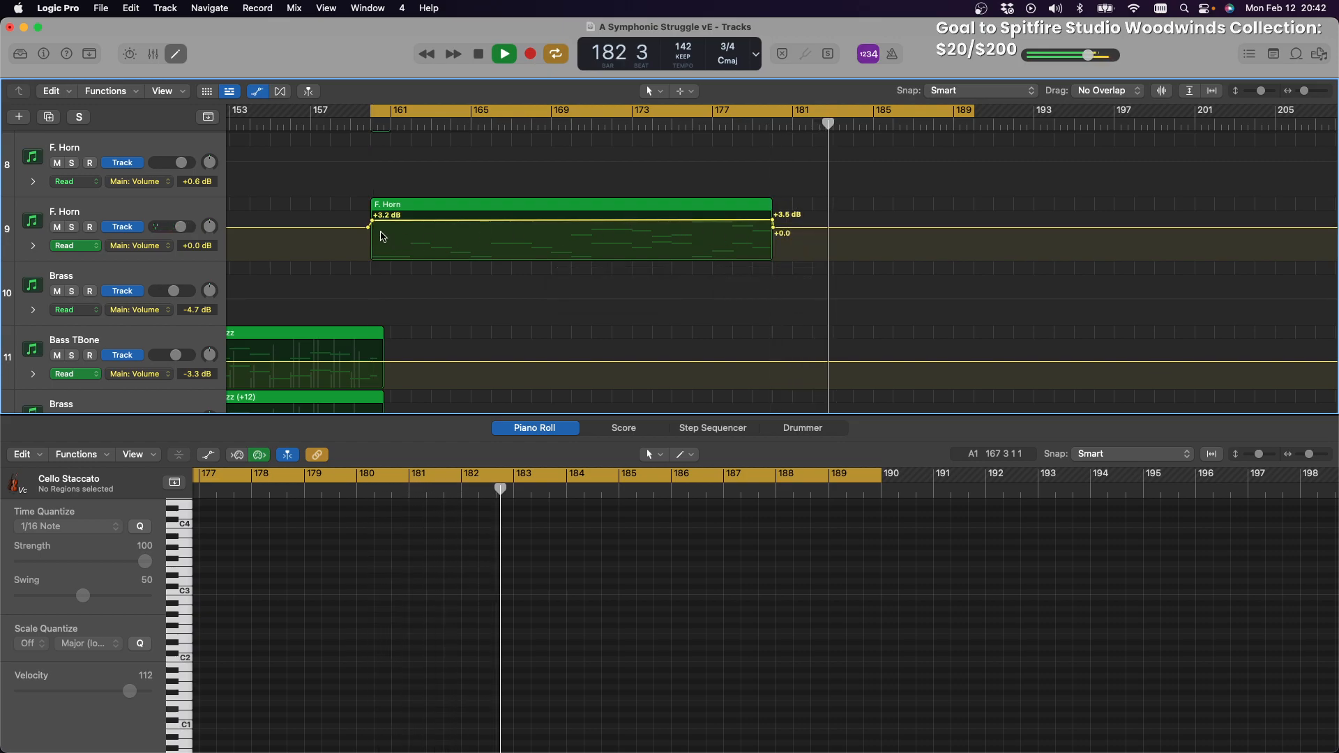
drag(368, 229, 371, 228)
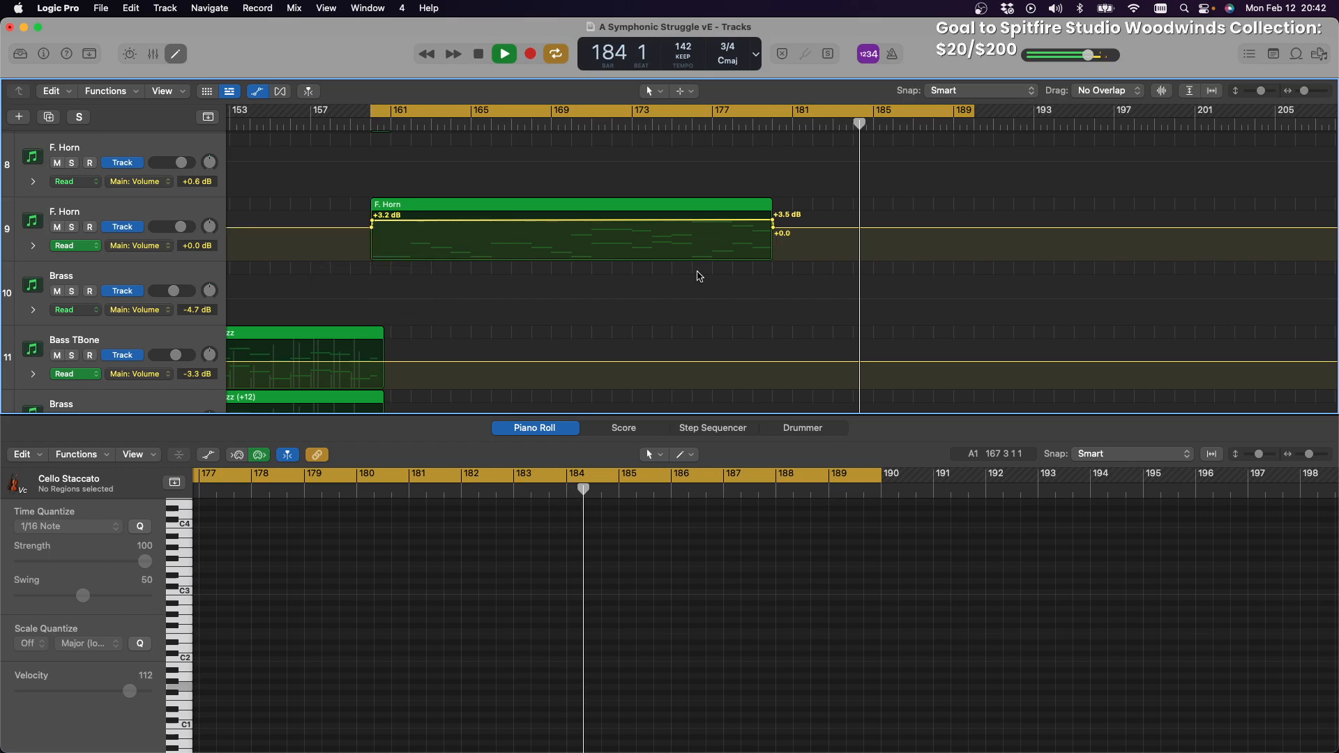
click(258, 93)
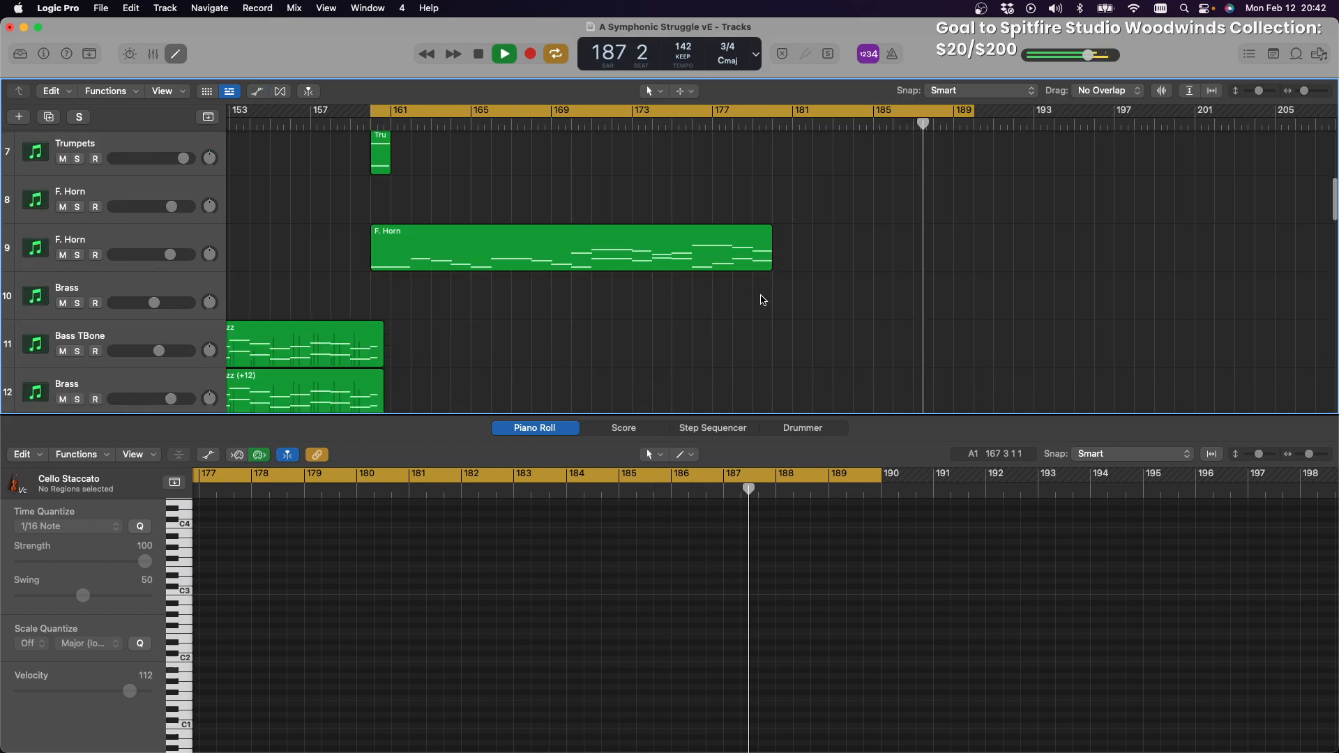
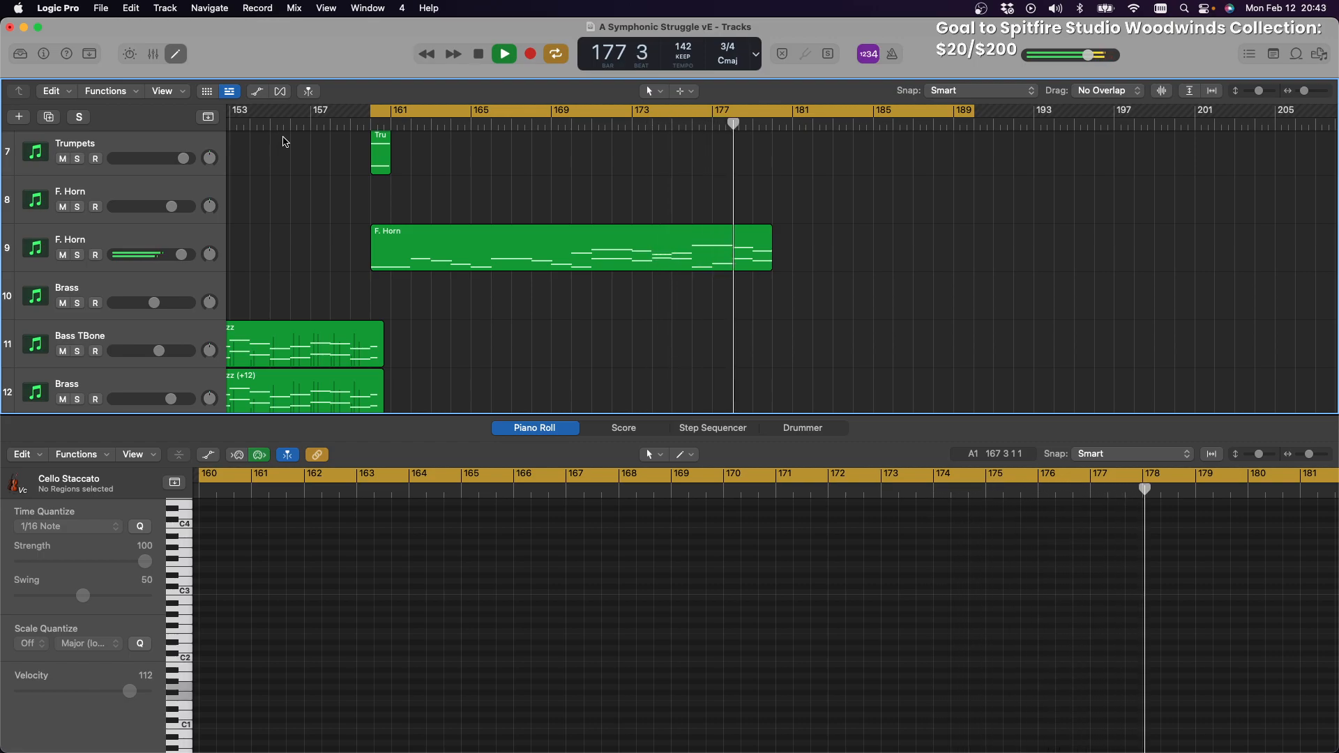
Show automation again and draw a gradual DBass Arco volume decrease from -2.2 dB at bar 160 to -7.0 dB at bar 190
scroll(282, 142, down, 6)
scroll(282, 142, down, 10)
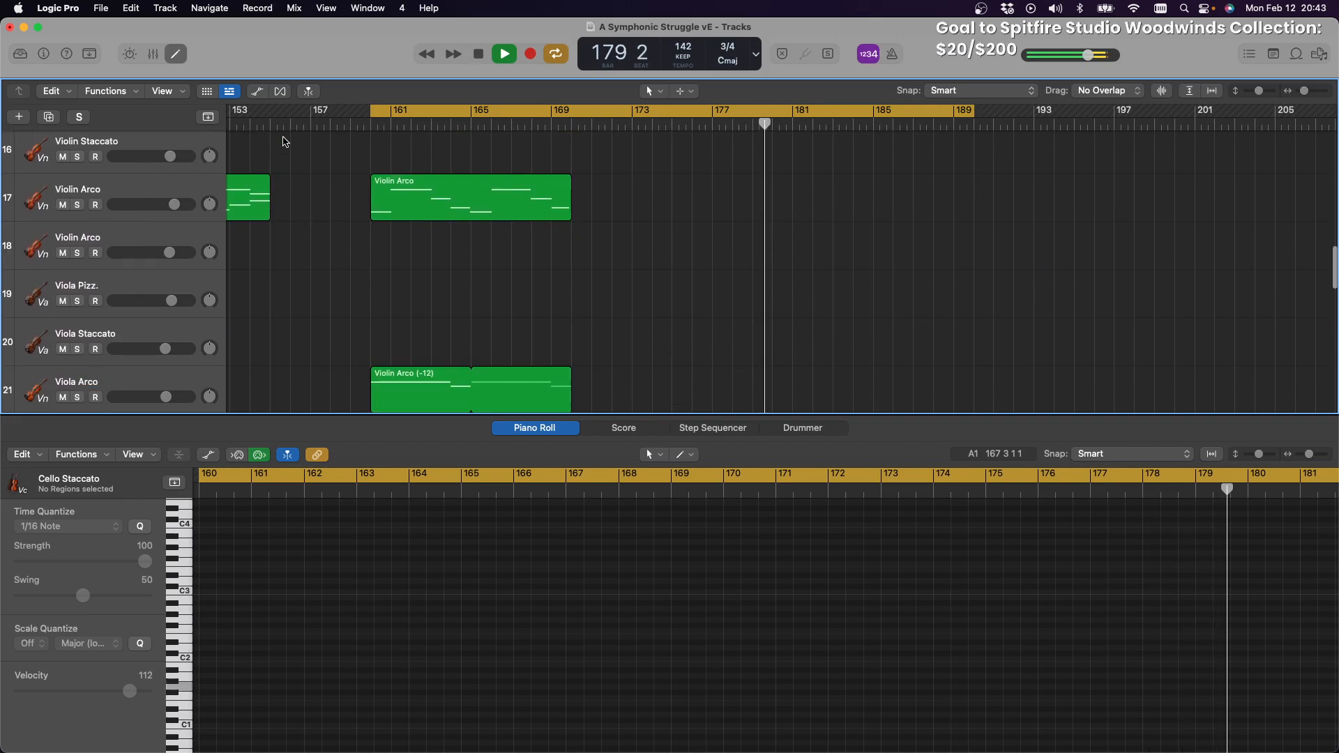
scroll(282, 141, up, 5)
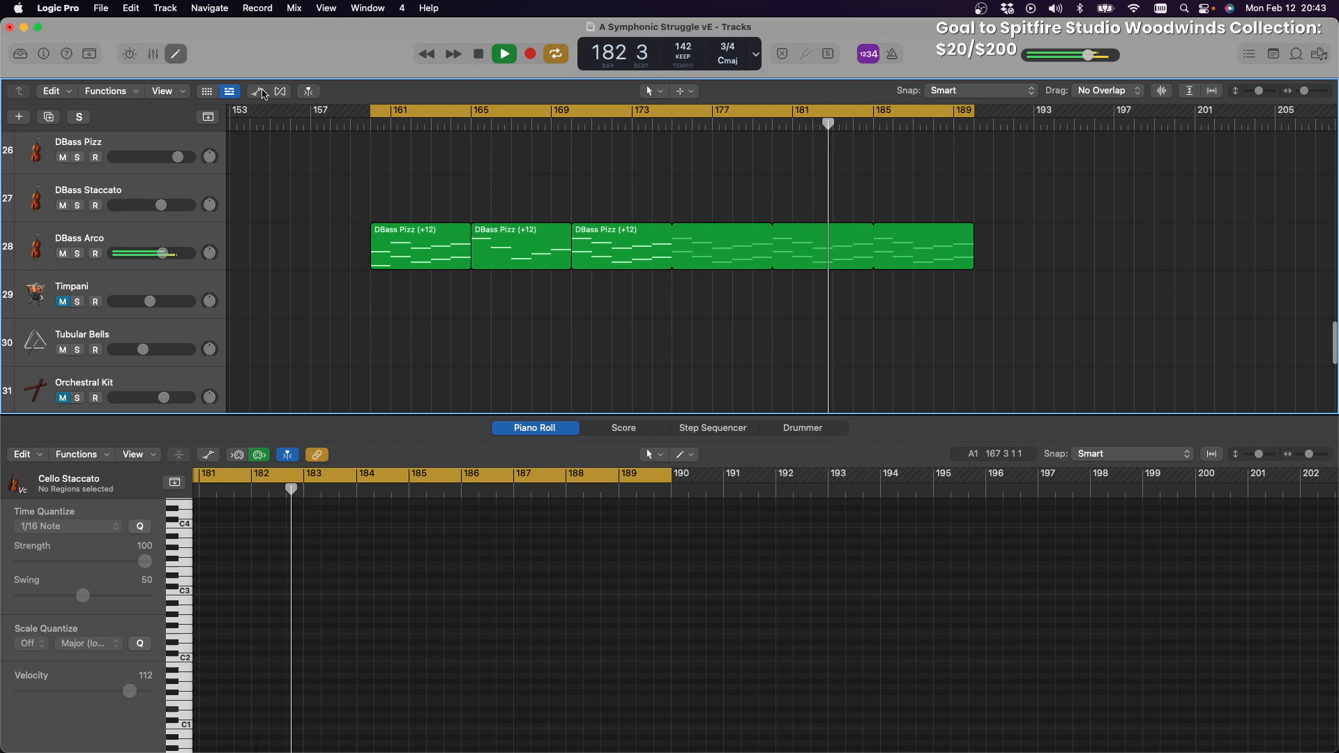
click(262, 95)
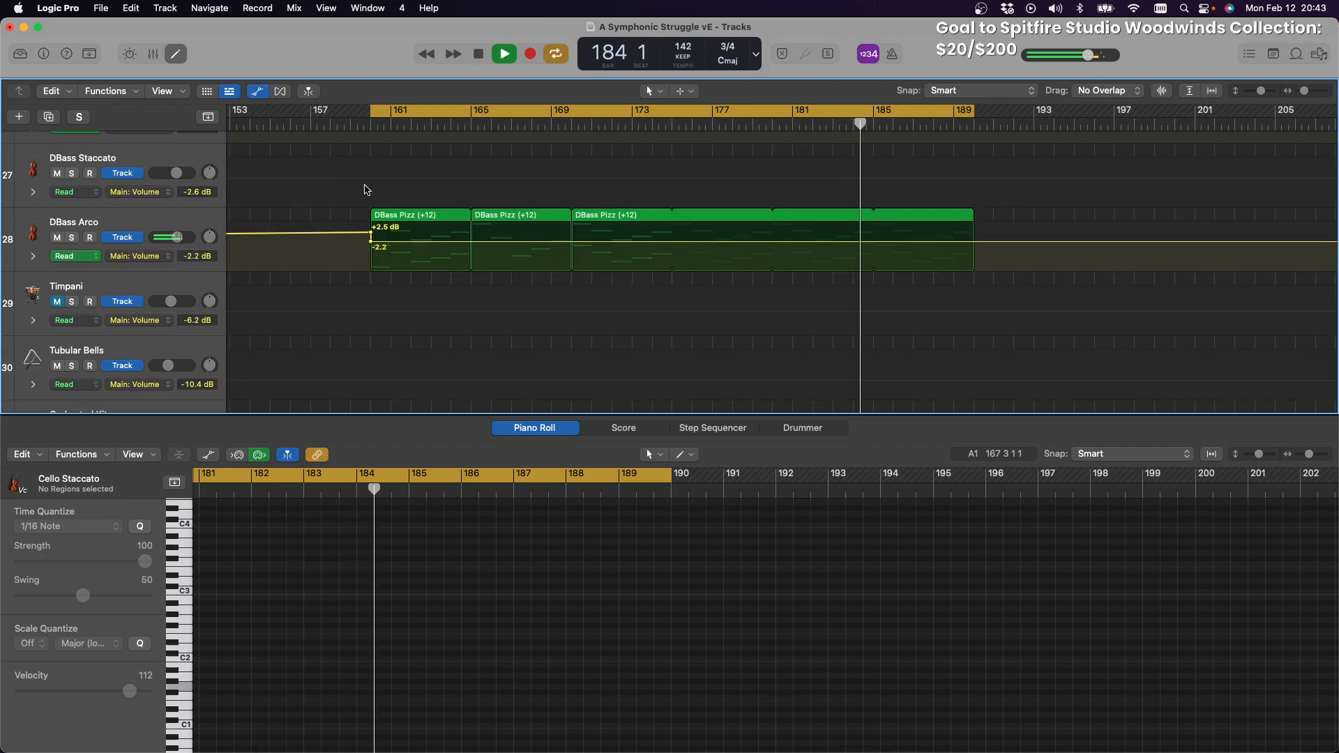
drag(438, 244, 438, 249)
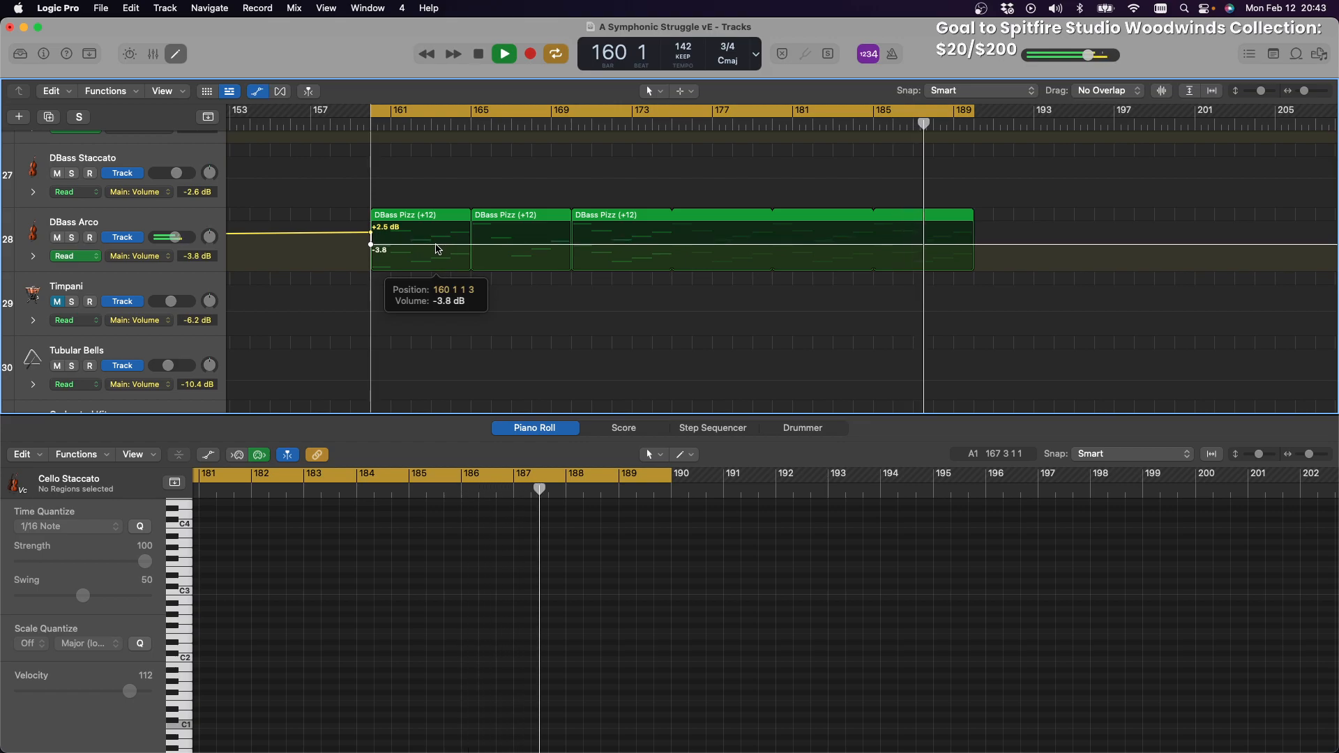
drag(438, 249, 438, 246)
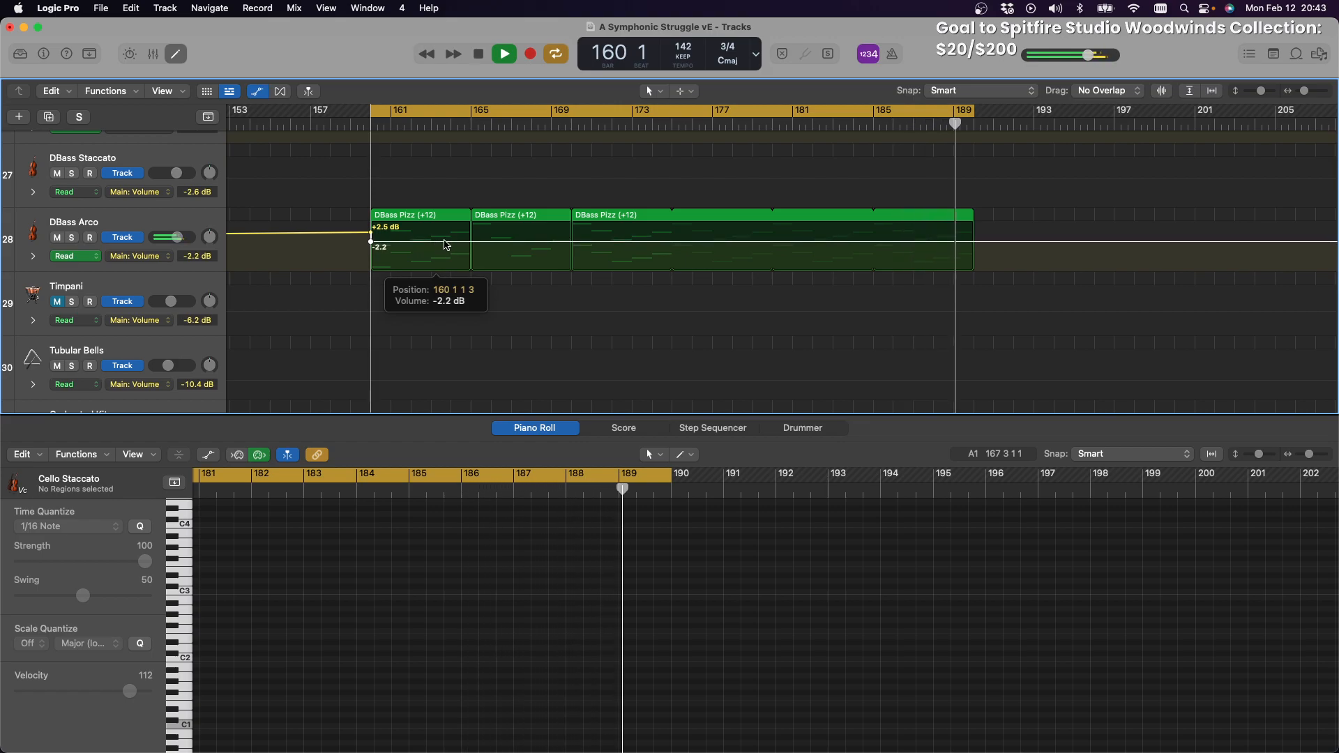
drag(975, 244, 975, 250)
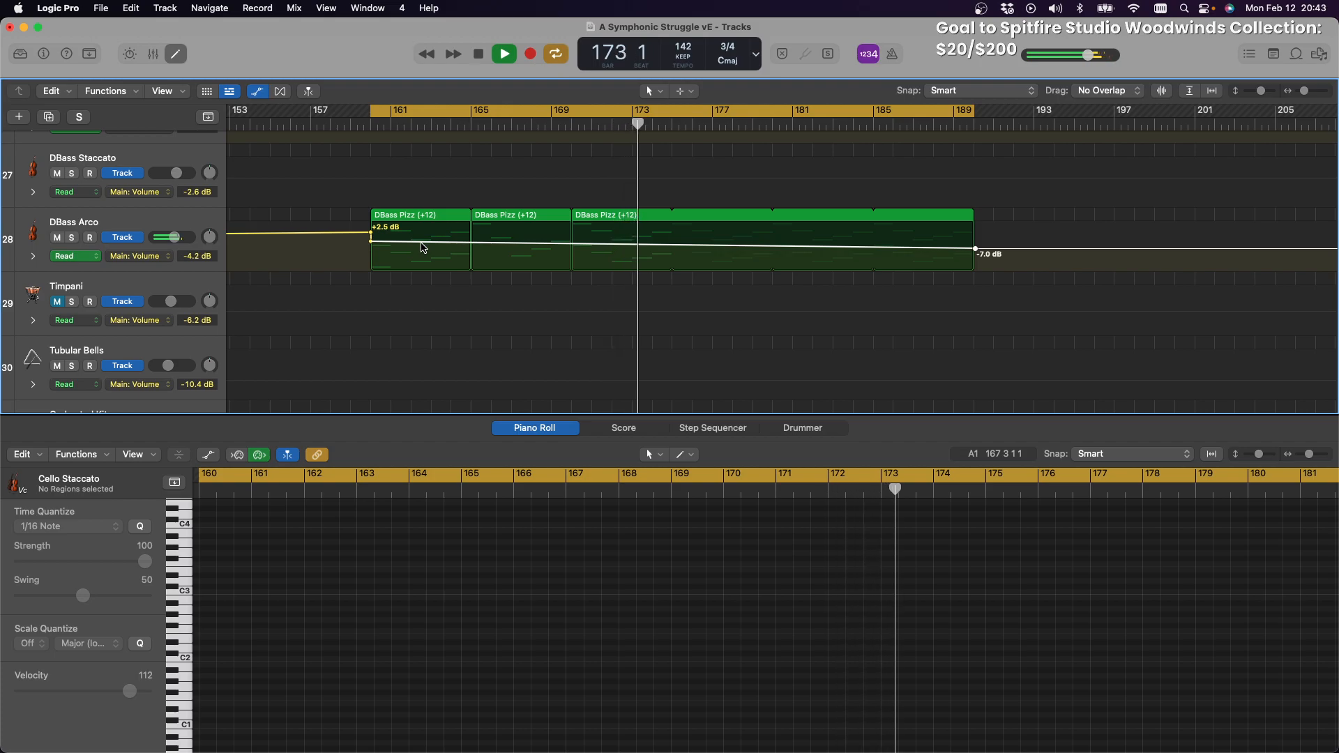
Check Cello Arco with a brief solo and add paired volume points at +0.2 dB around bar 160 and the end of its last region
scroll(425, 244, up, 3)
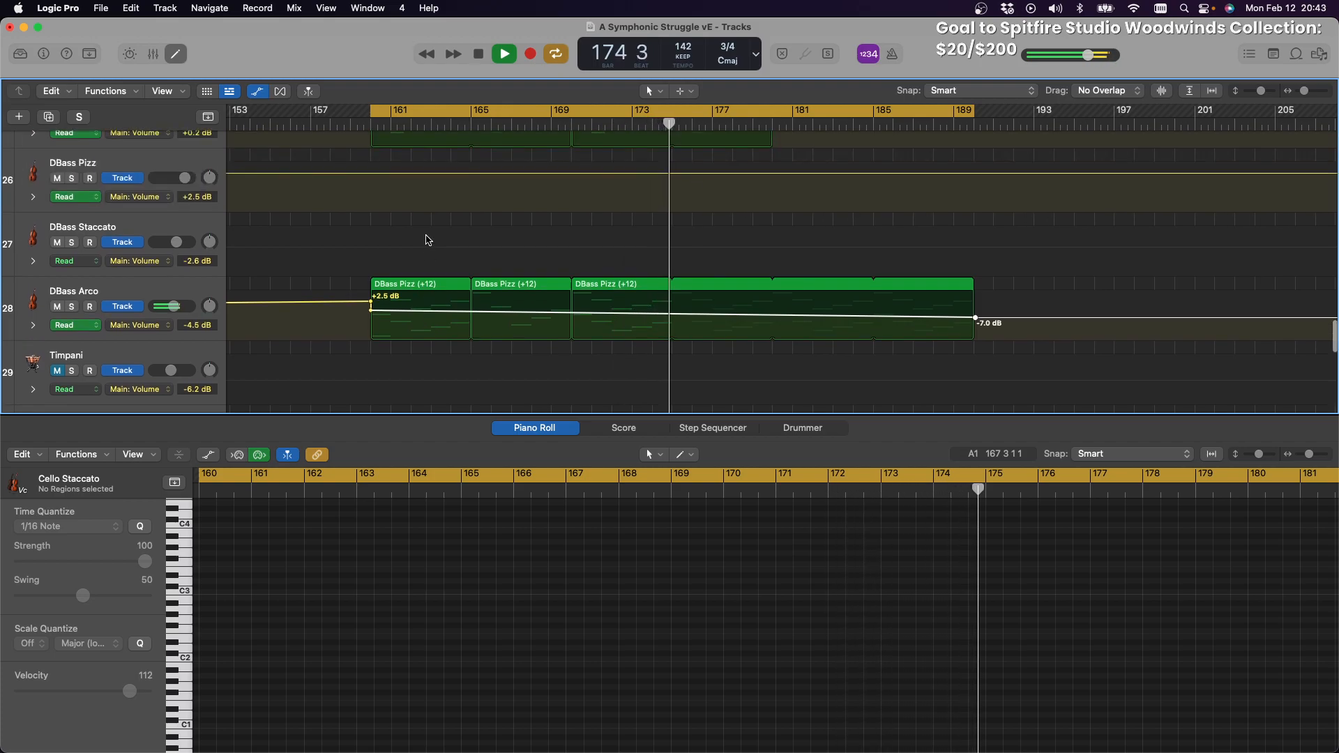
scroll(429, 240, up, 3)
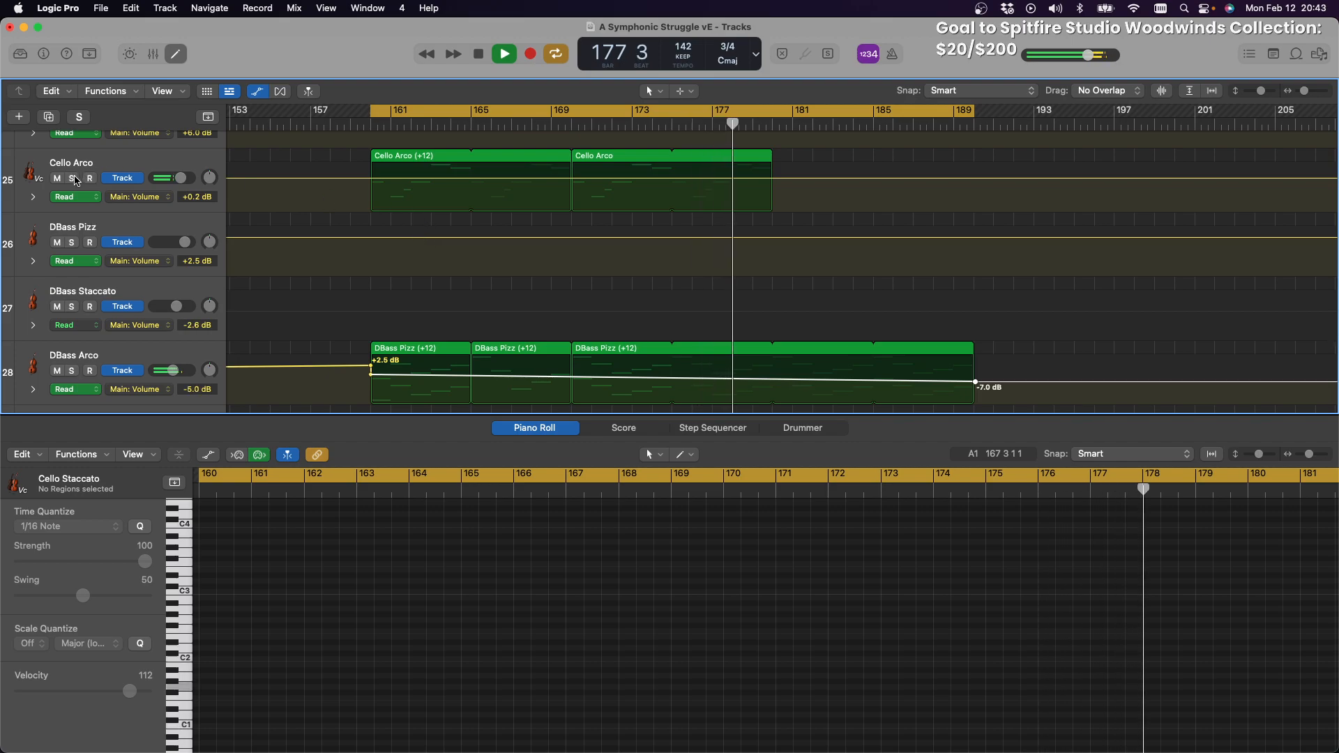
click(73, 178)
click(72, 178)
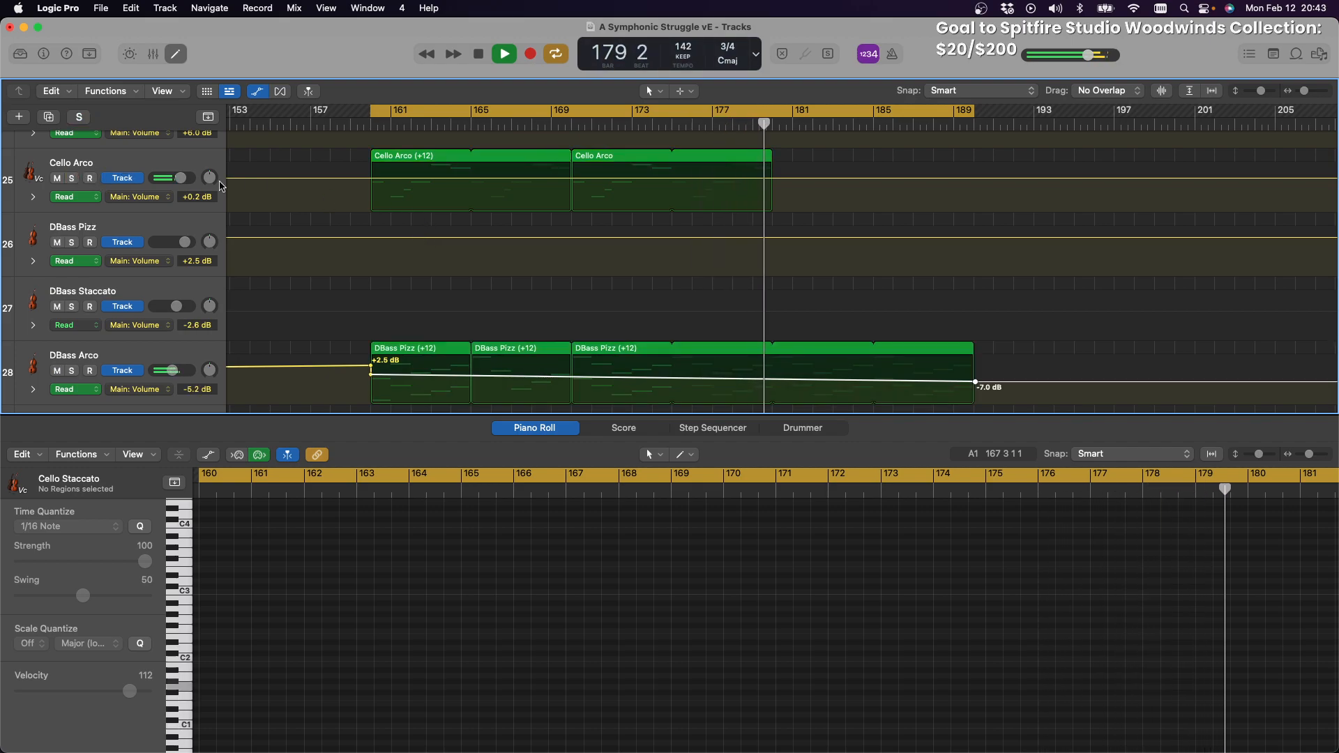
click(371, 179)
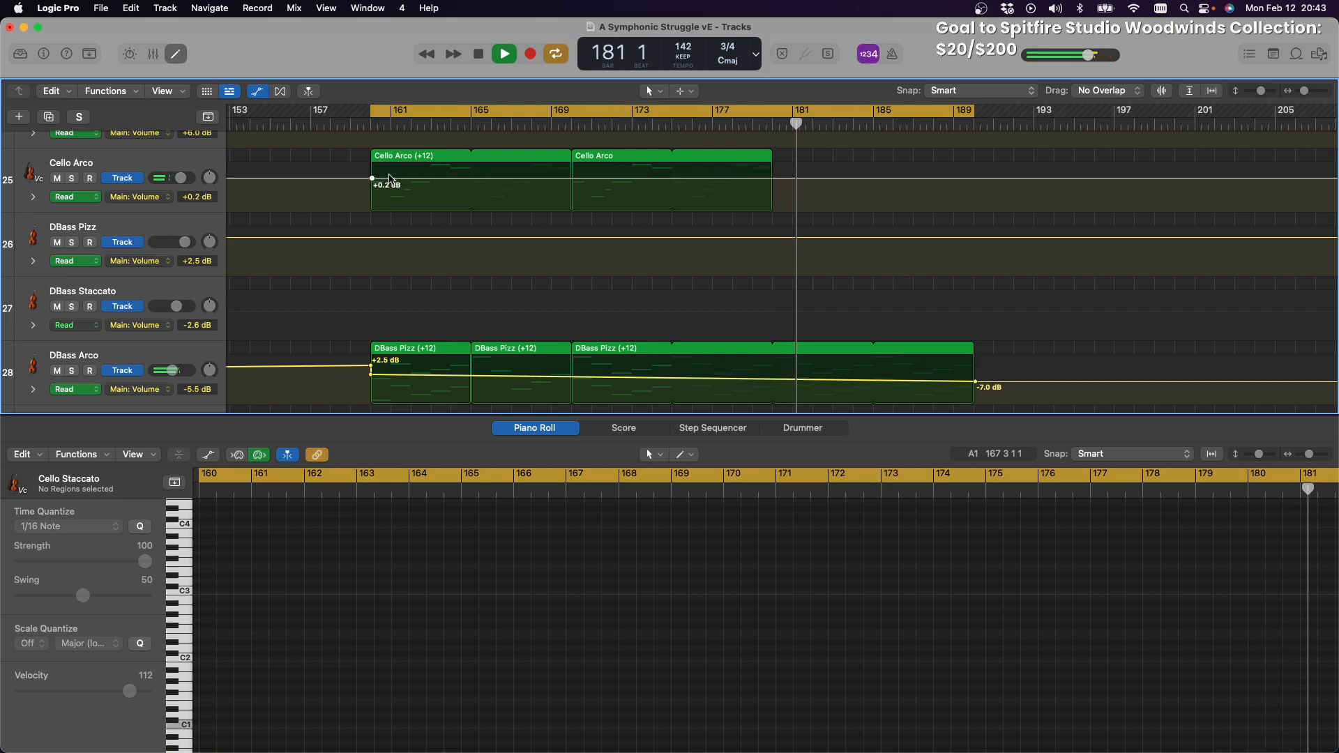
click(369, 180)
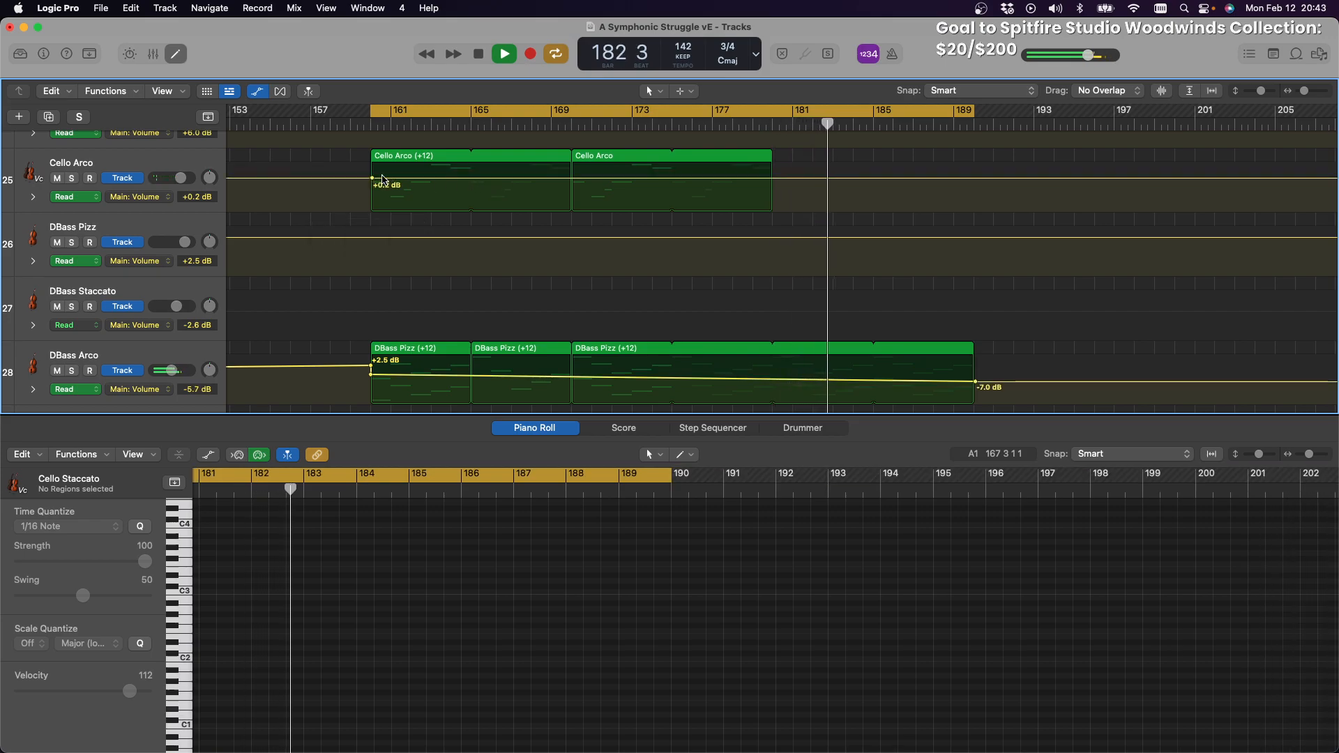
click(366, 179)
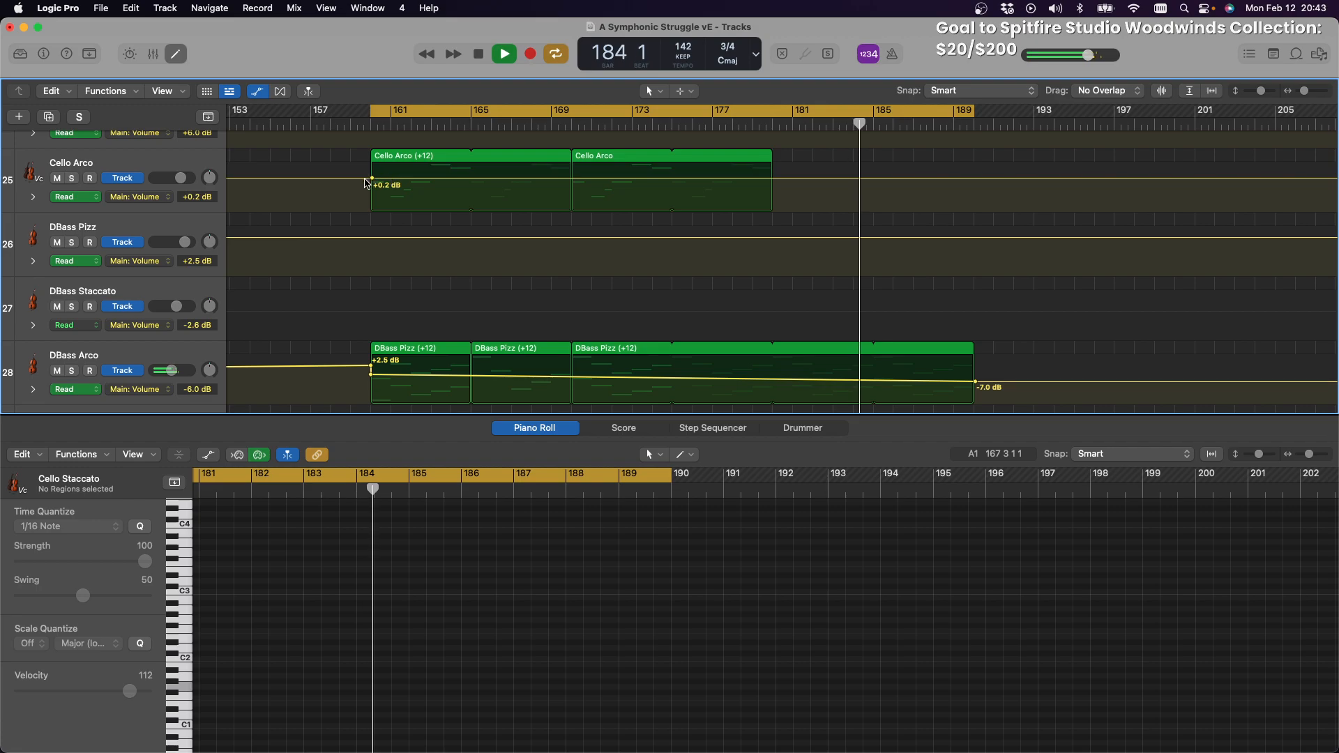
click(366, 179)
click(366, 180)
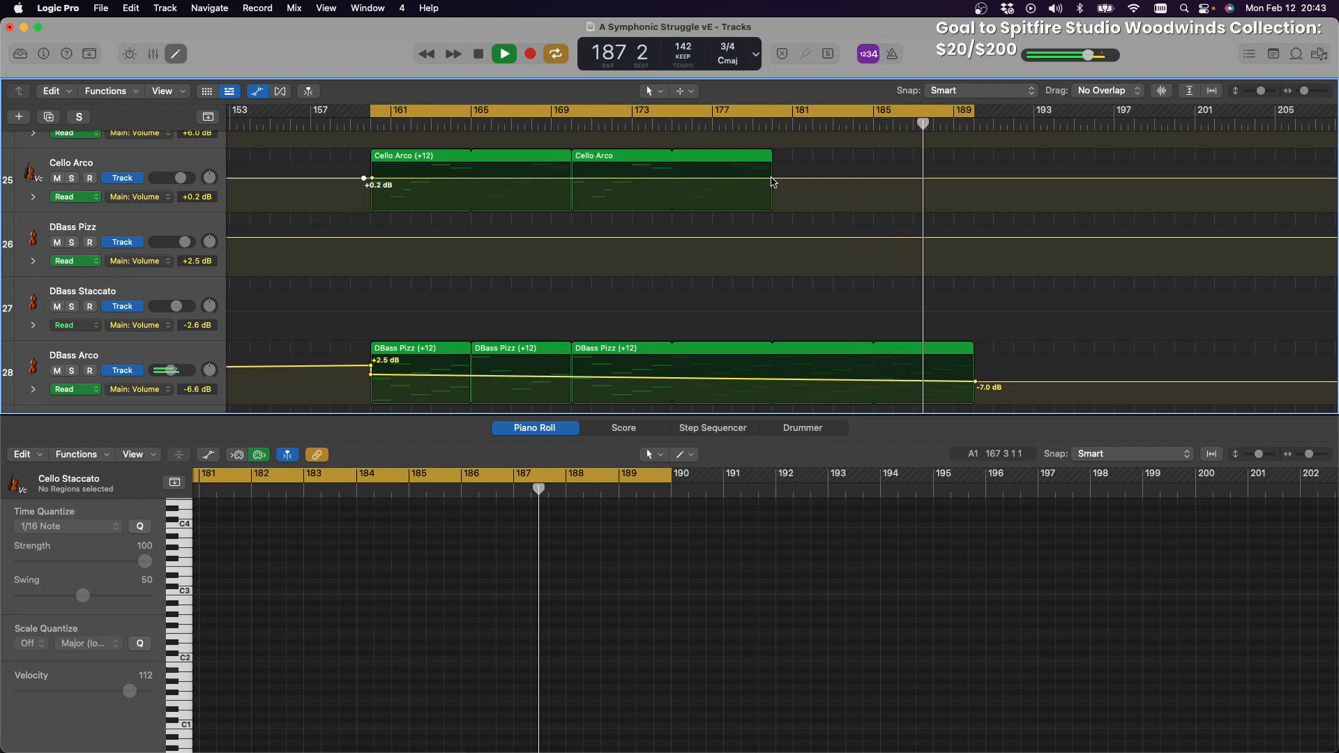
click(773, 179)
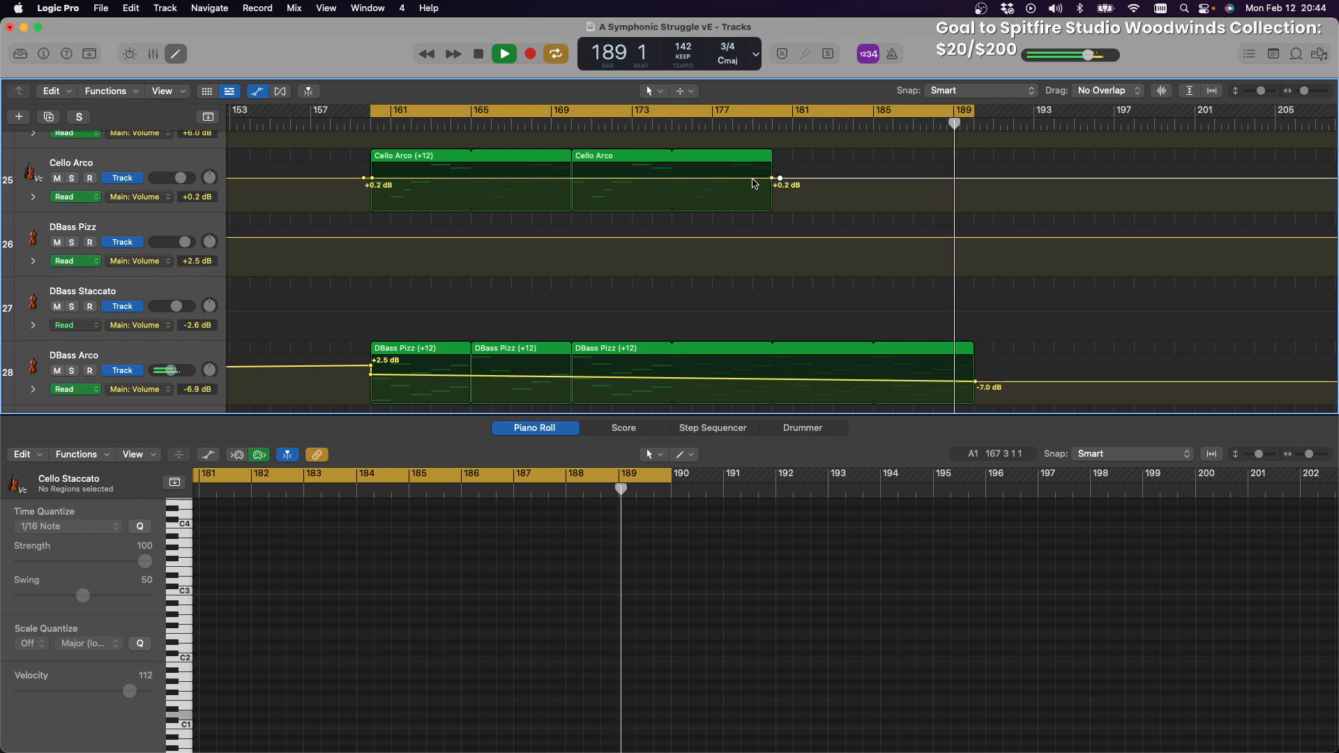
Raise the Cello Arco volume automation across its regions to +2.9 dB, hide automation and stop playback
drag(745, 183, 746, 176)
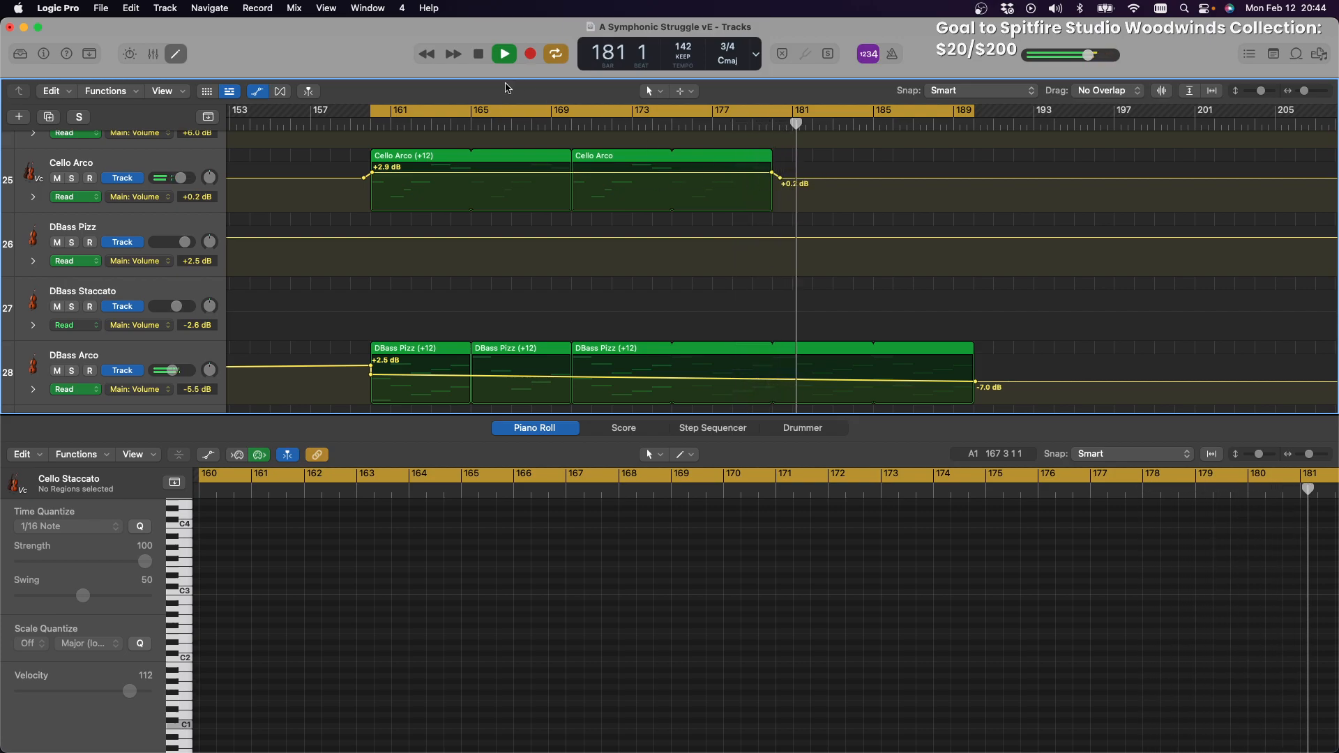
click(262, 91)
click(481, 56)
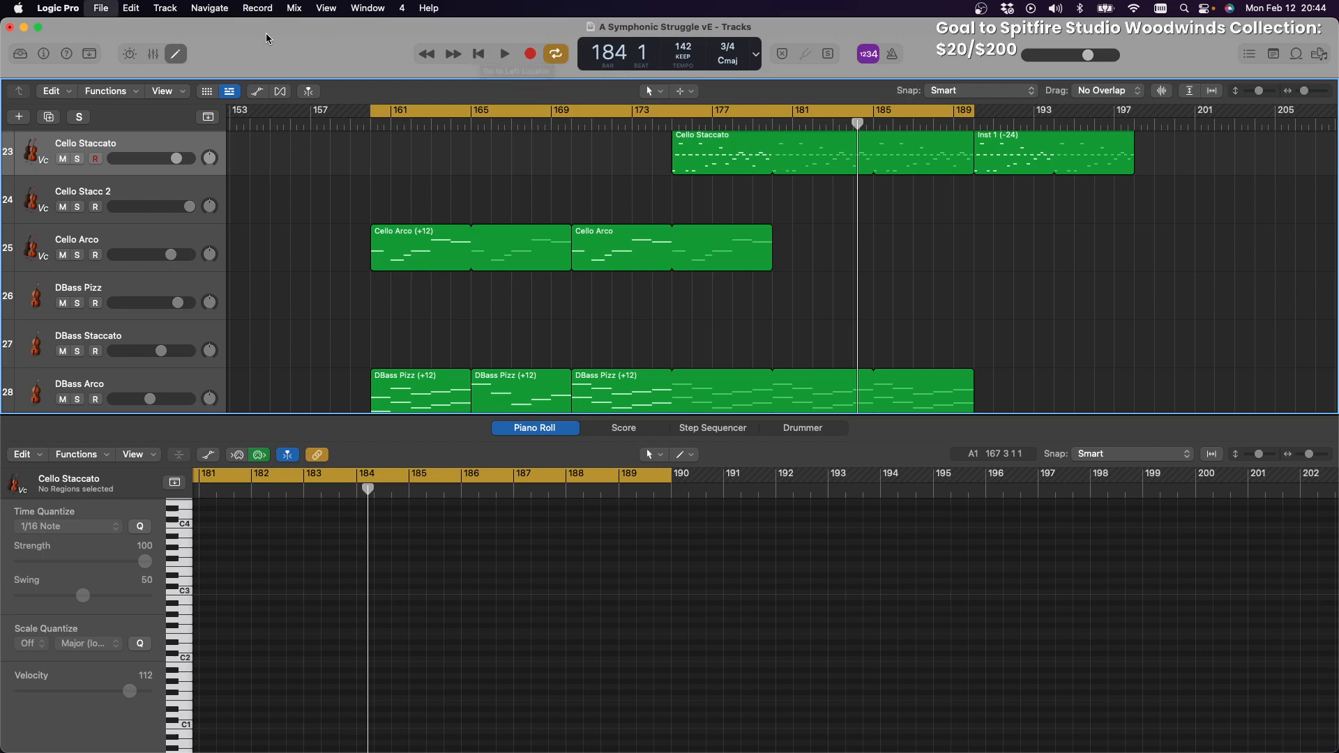
Save the A Symphonic Struggle vE project and close its window
key(s)
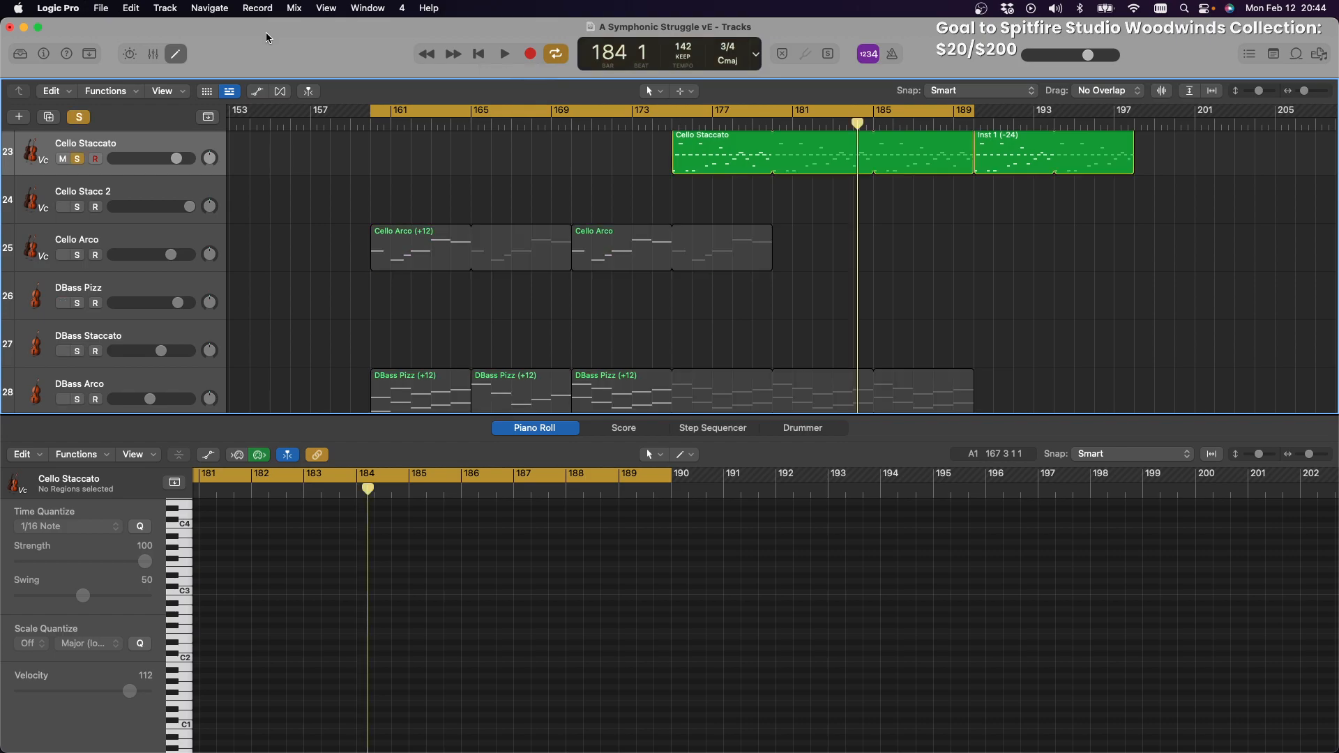
click(101, 8)
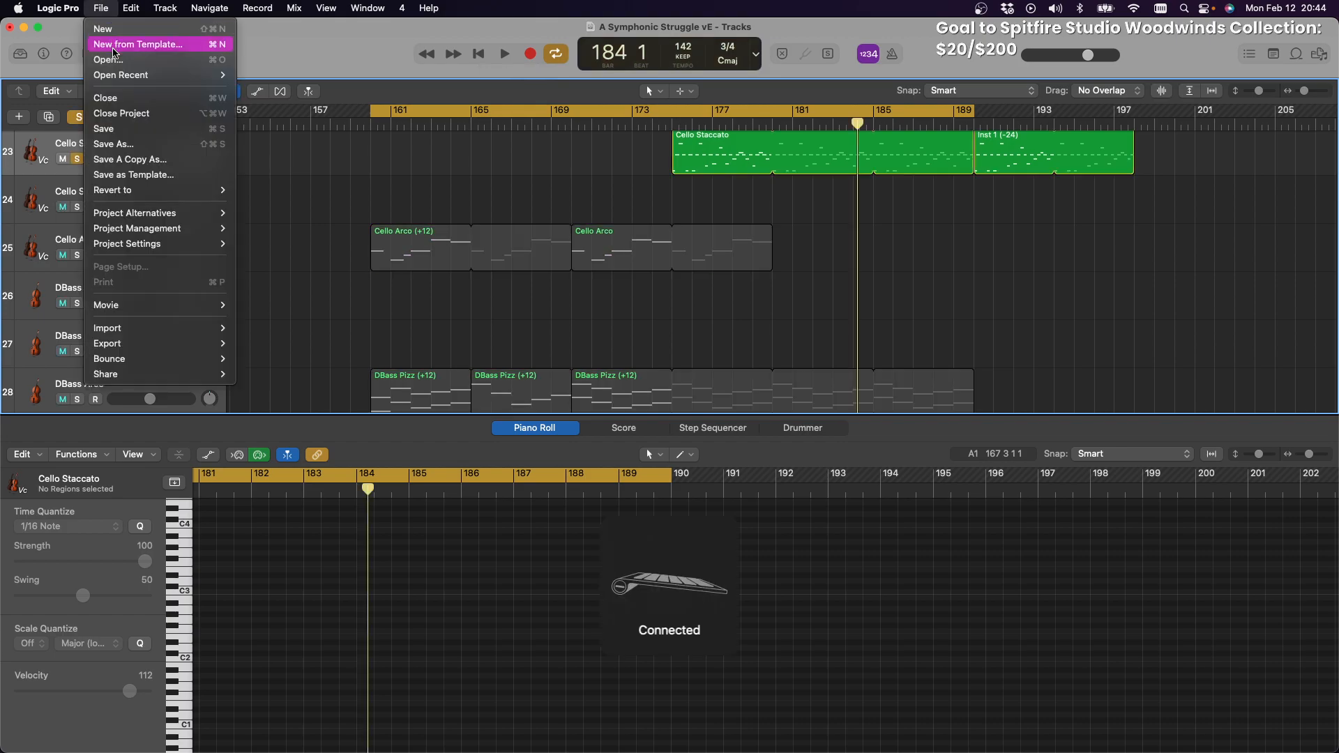
click(110, 127)
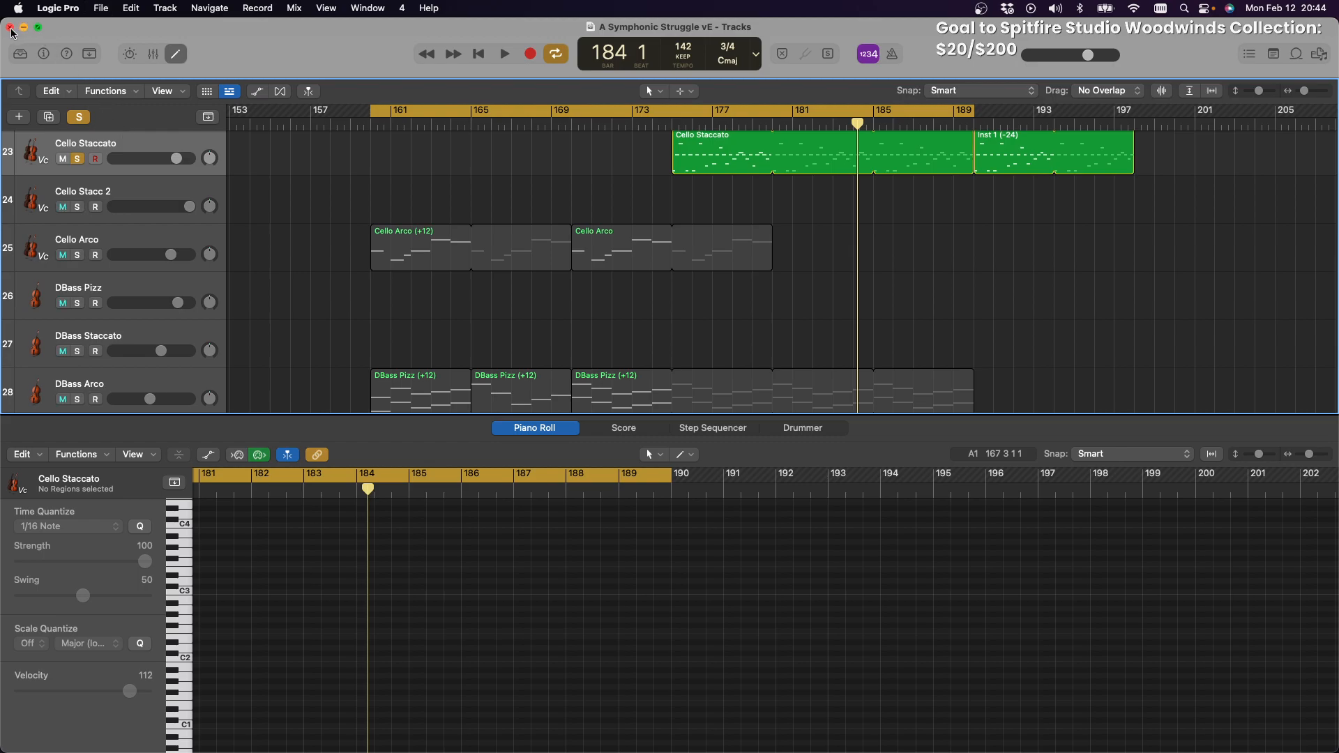
click(10, 28)
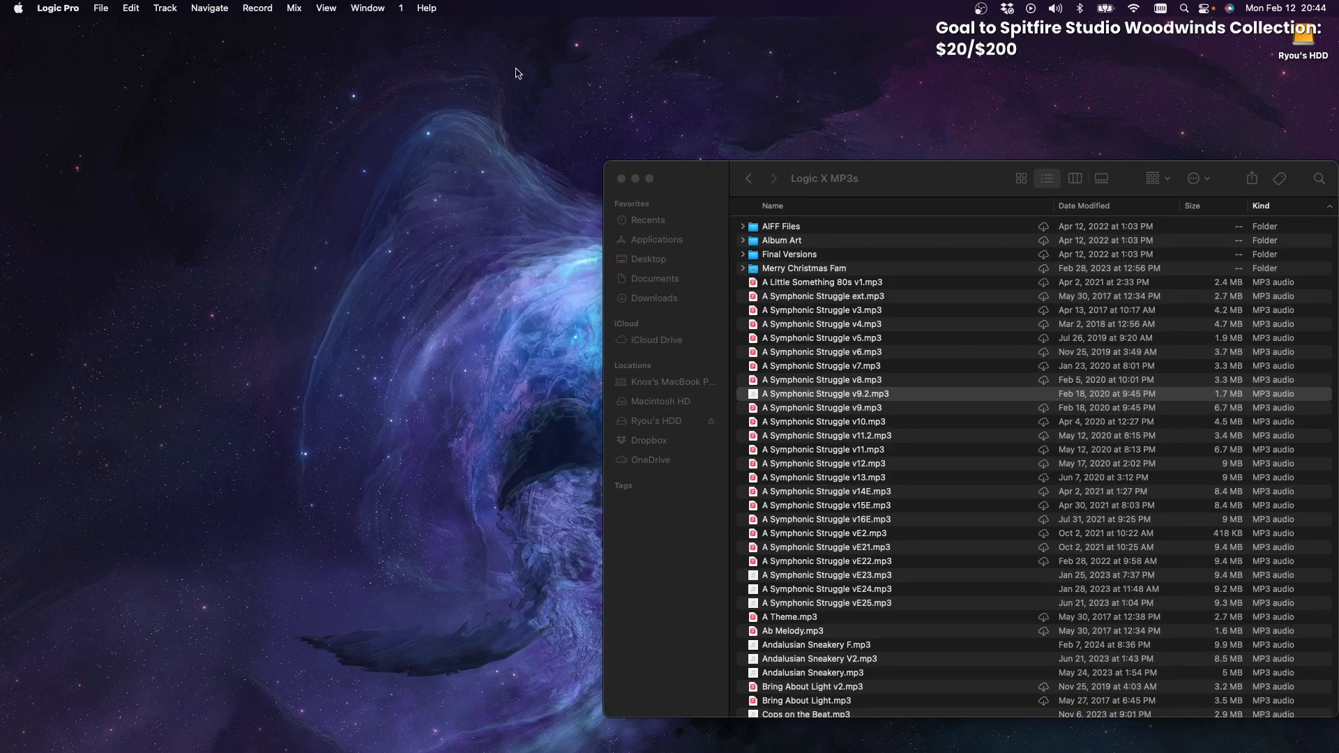
Close the Logic X MP3s Finder window and quit Music
click(622, 179)
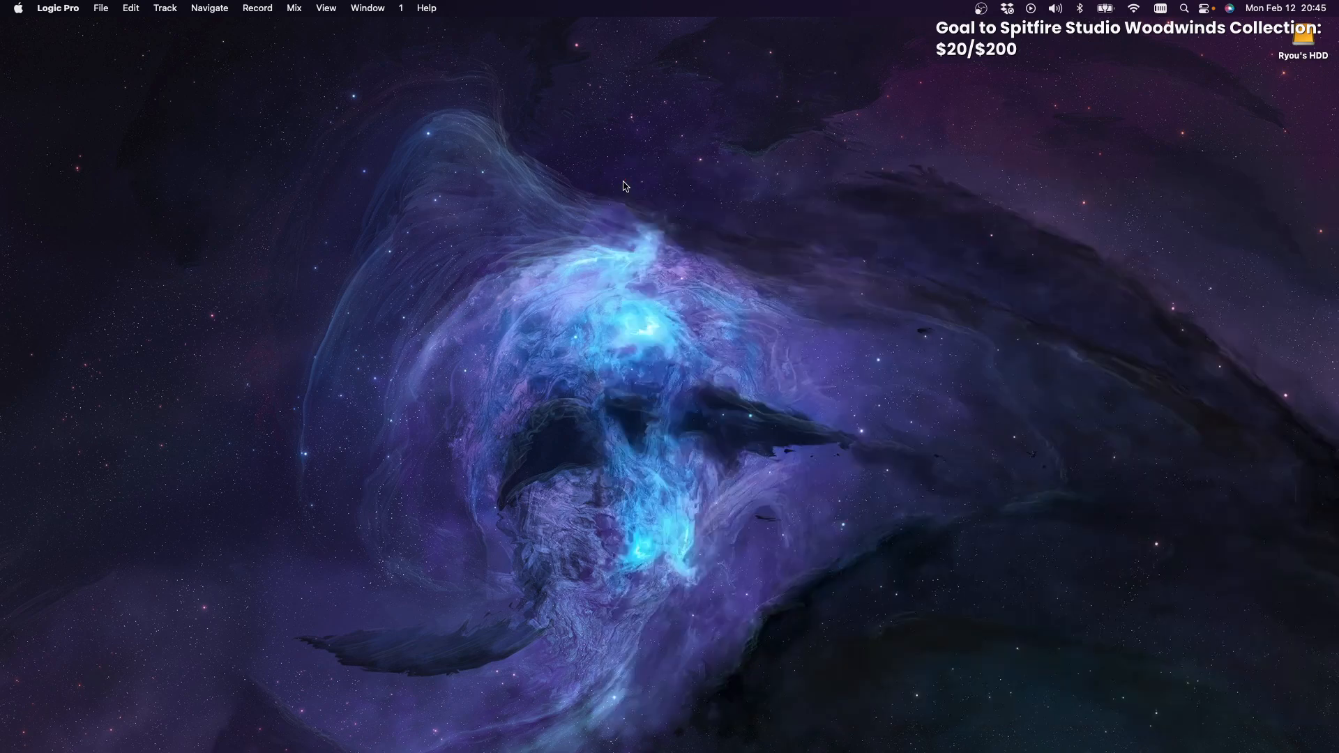
mouse_move(738, 751)
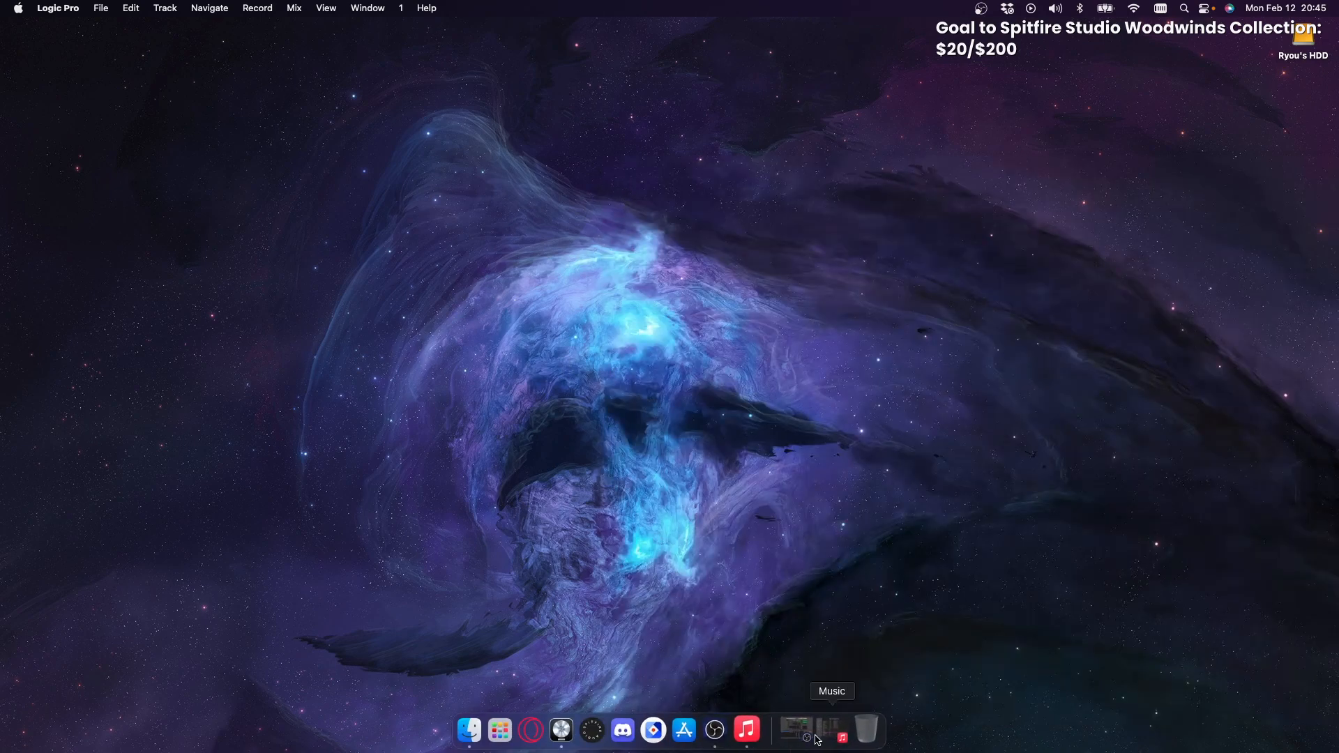
click(837, 735)
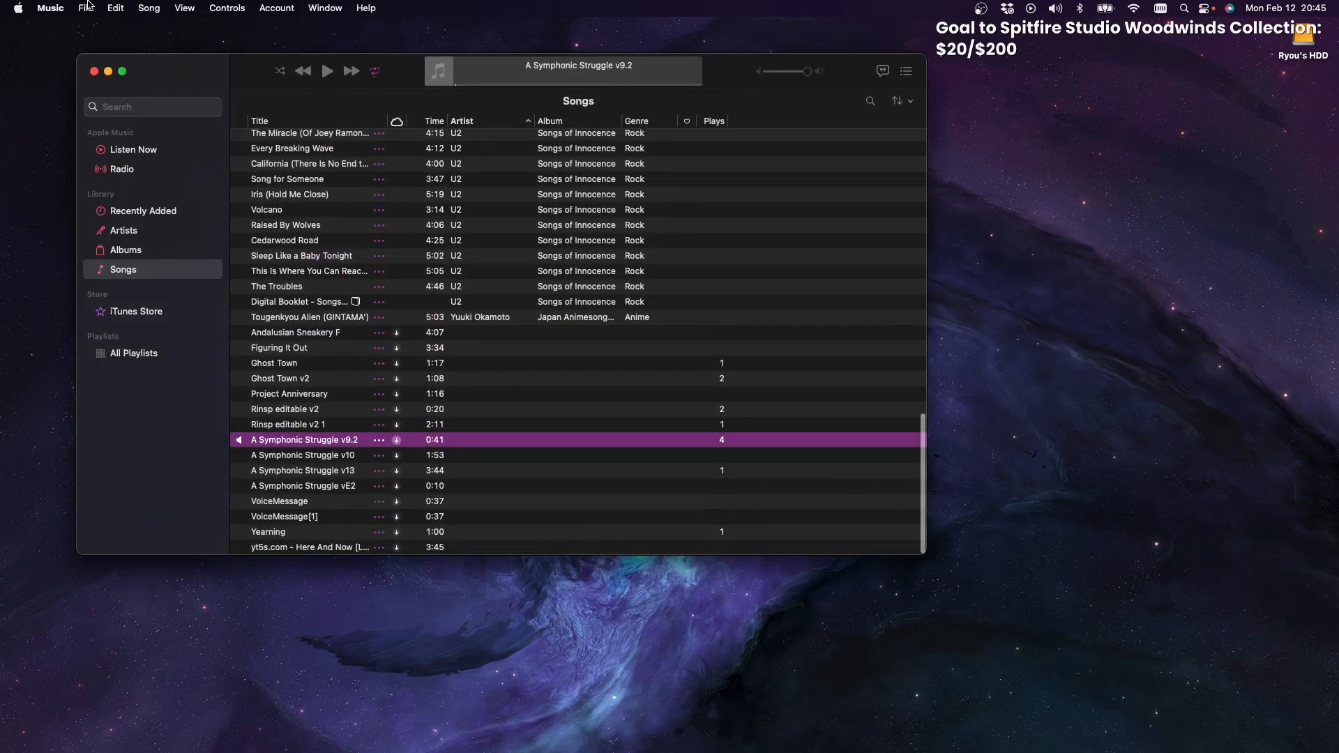
click(51, 8)
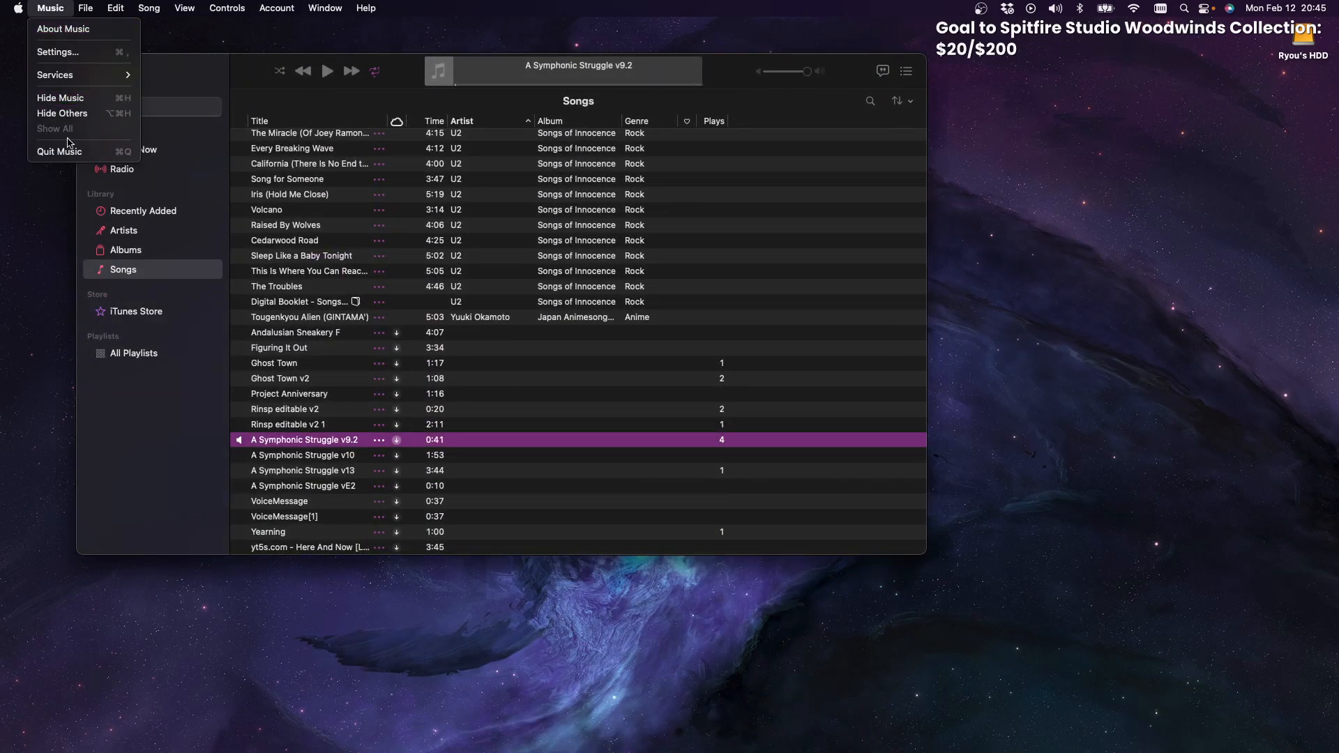
click(70, 152)
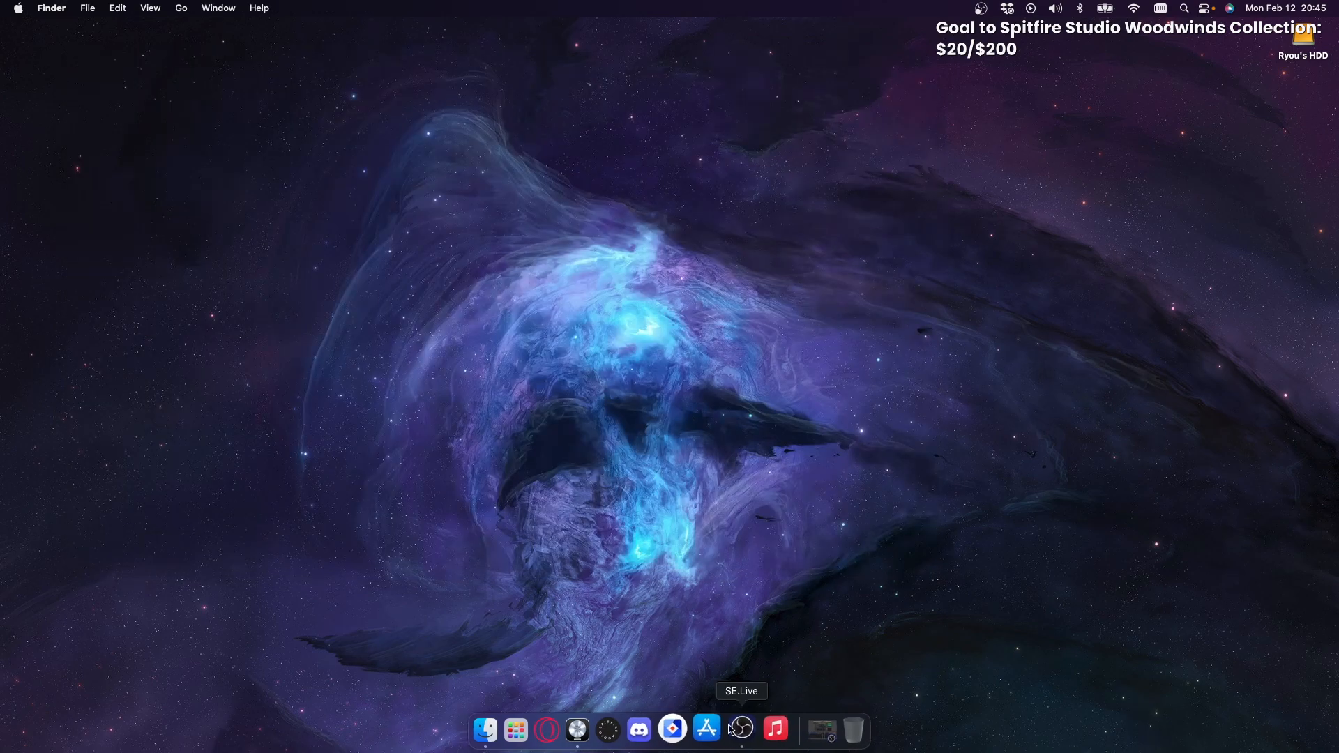
Switch to Logic Pro and open the recent project Andalusian Sneakery
click(600, 729)
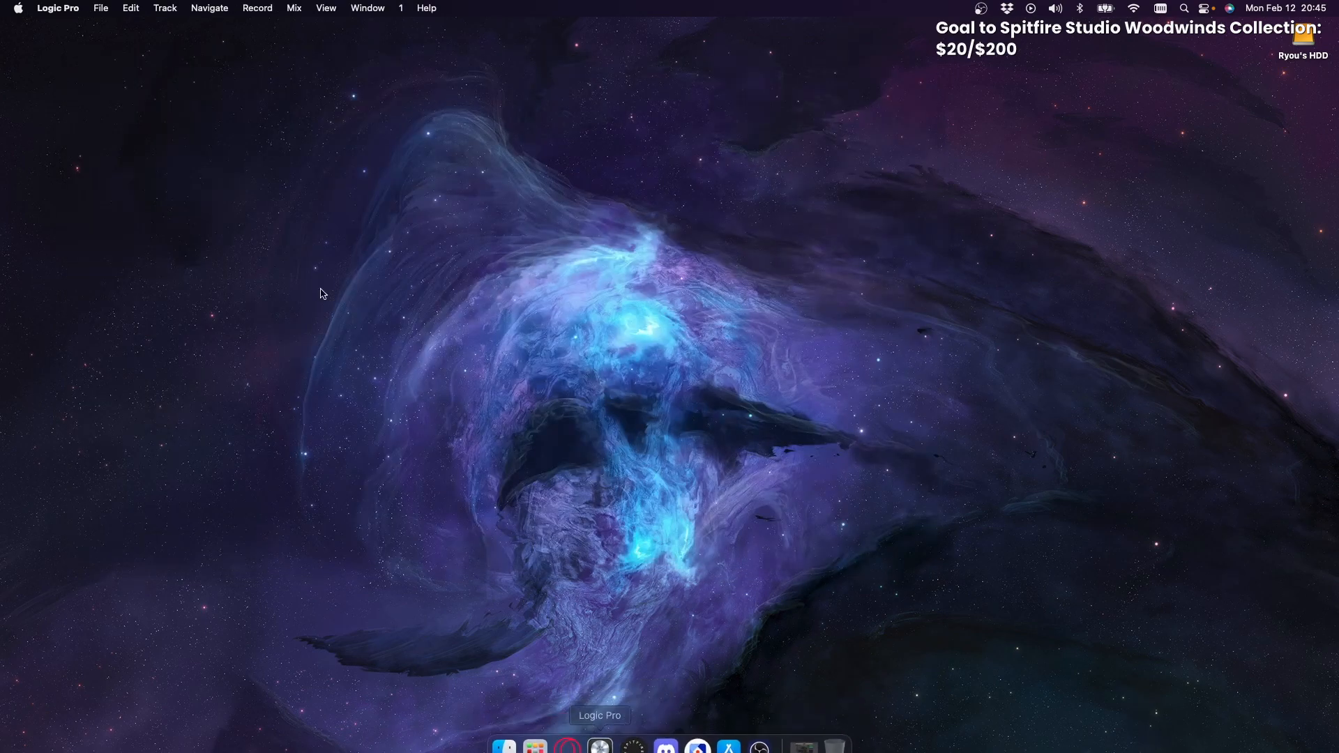
click(102, 10)
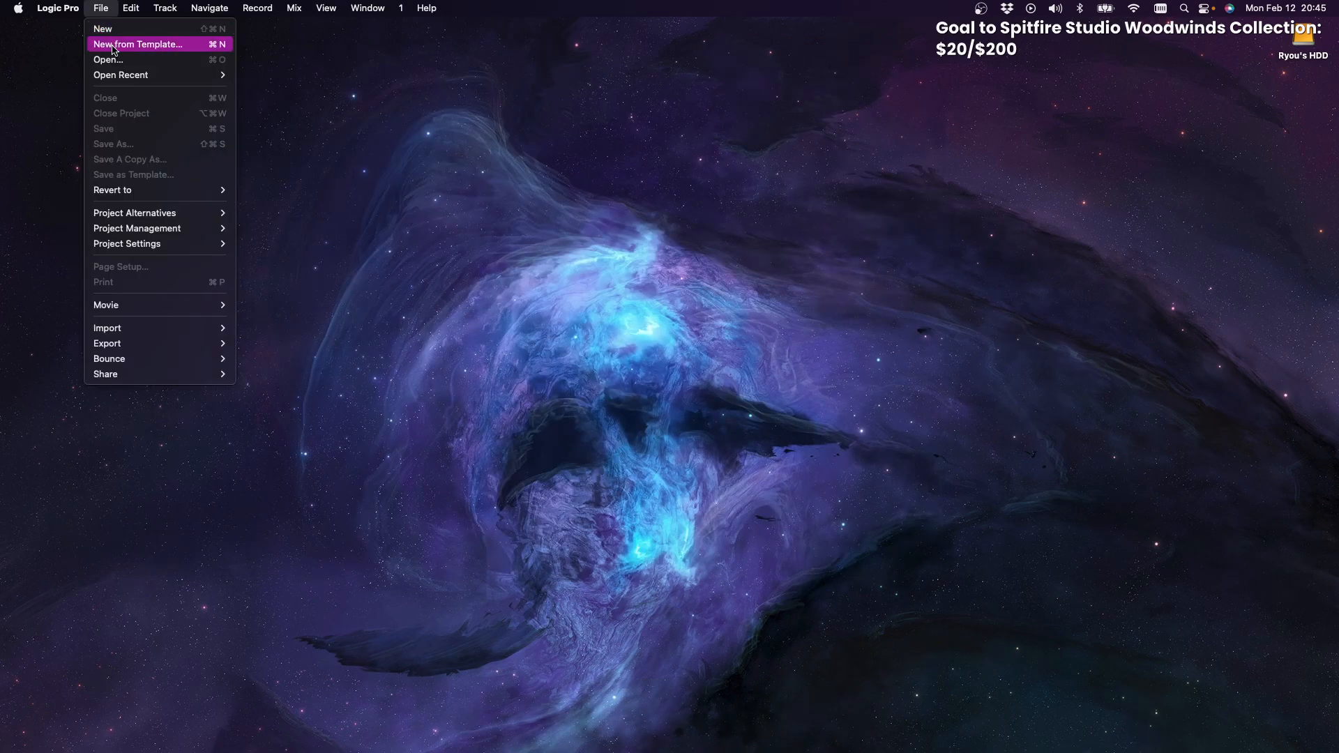
mouse_move(127, 77)
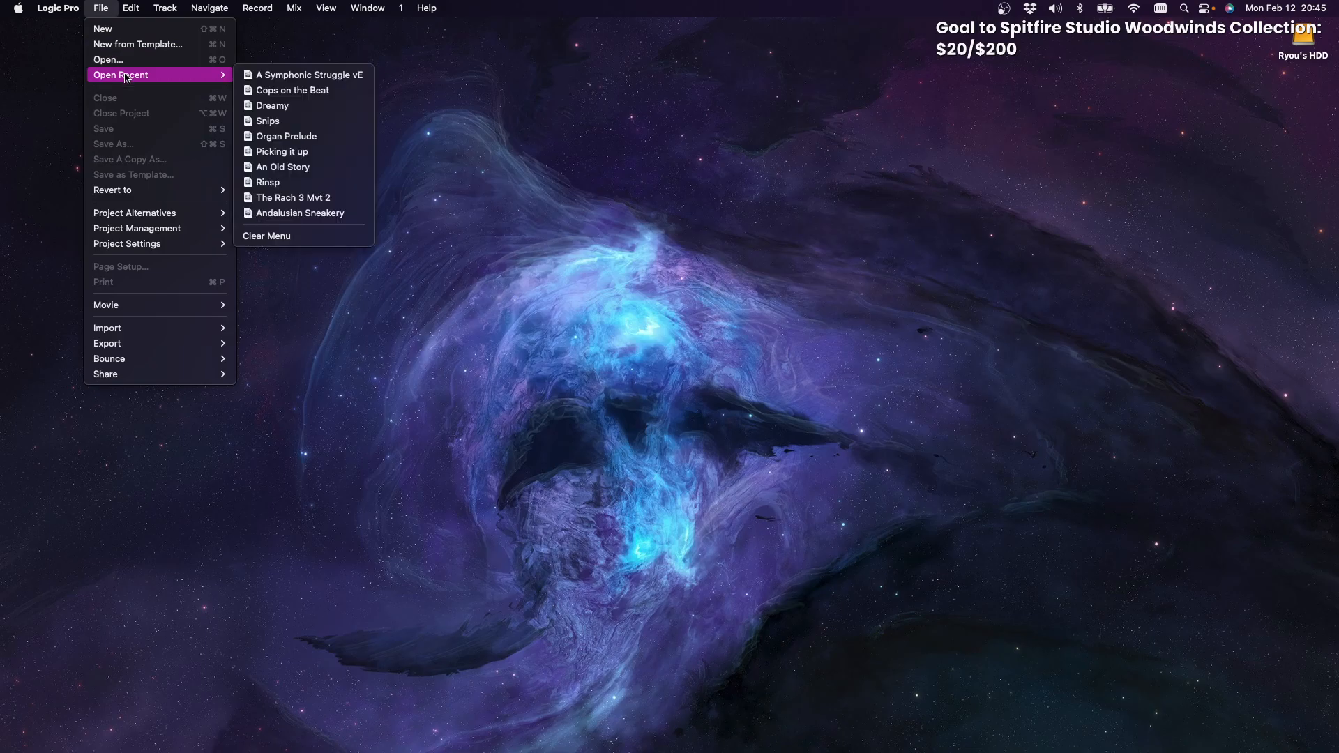
click(311, 214)
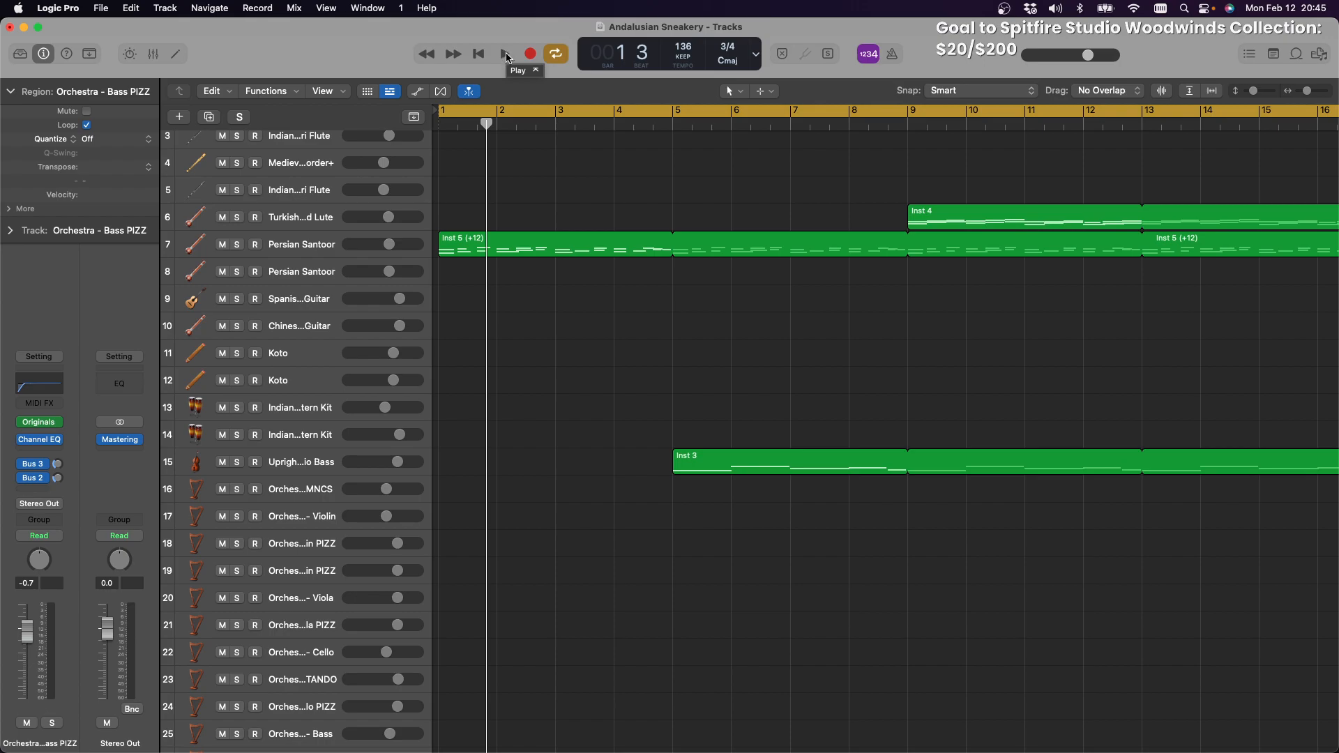
Look over the arrangement through to its end and play the piece from the beginning
scroll(589, 273, right, 20)
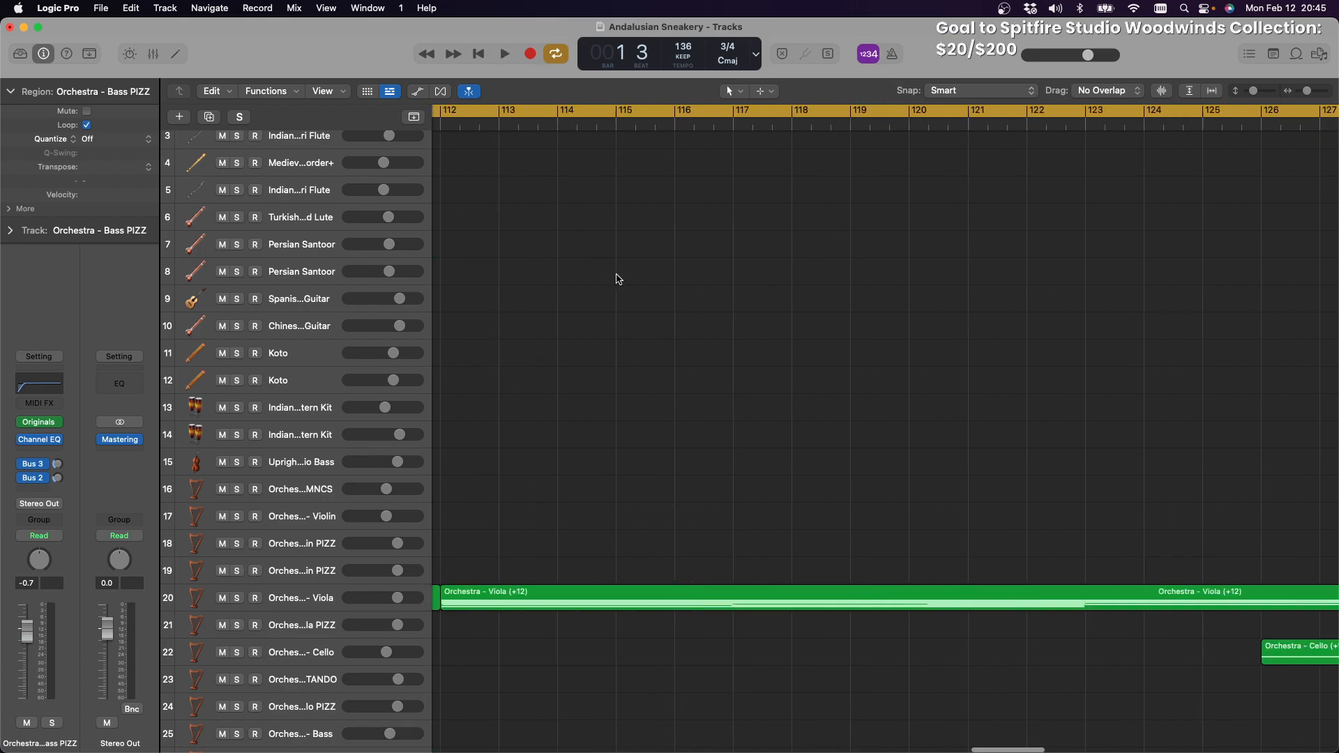
scroll(617, 279, left, 10)
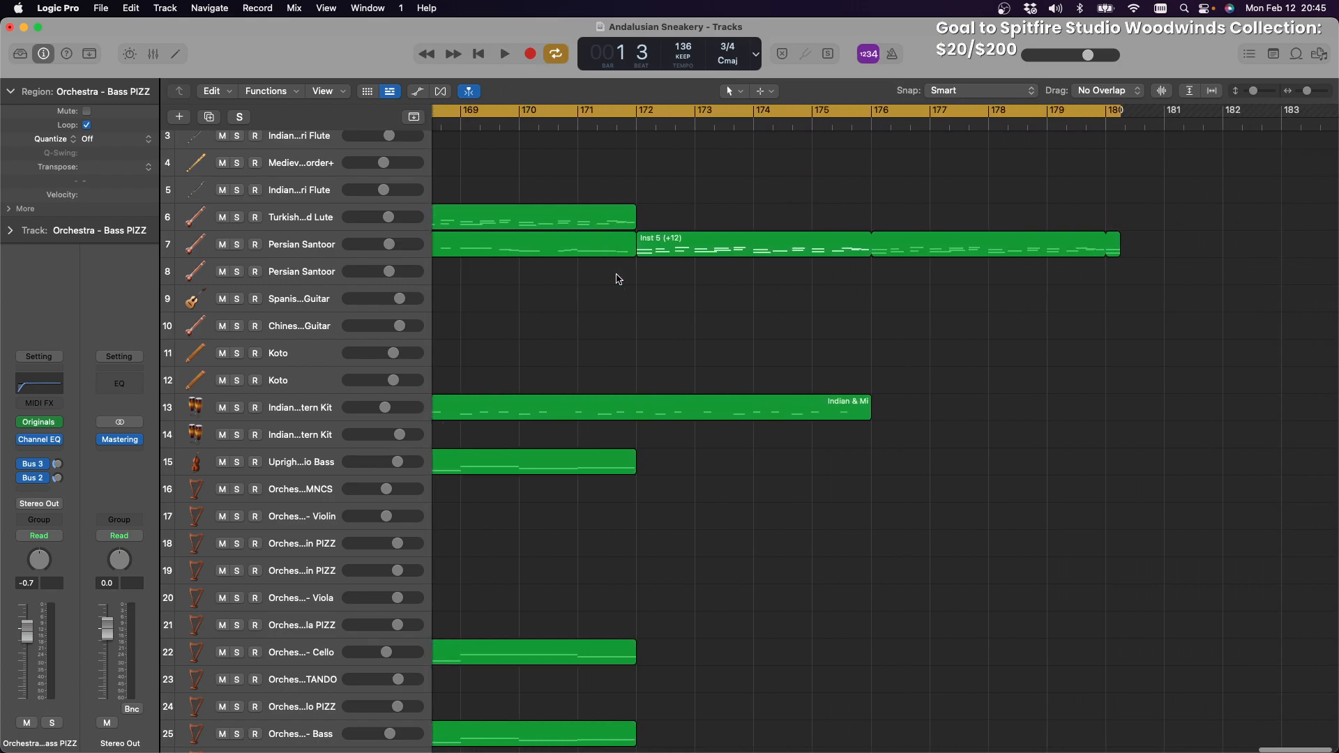
scroll(617, 279, left, 20)
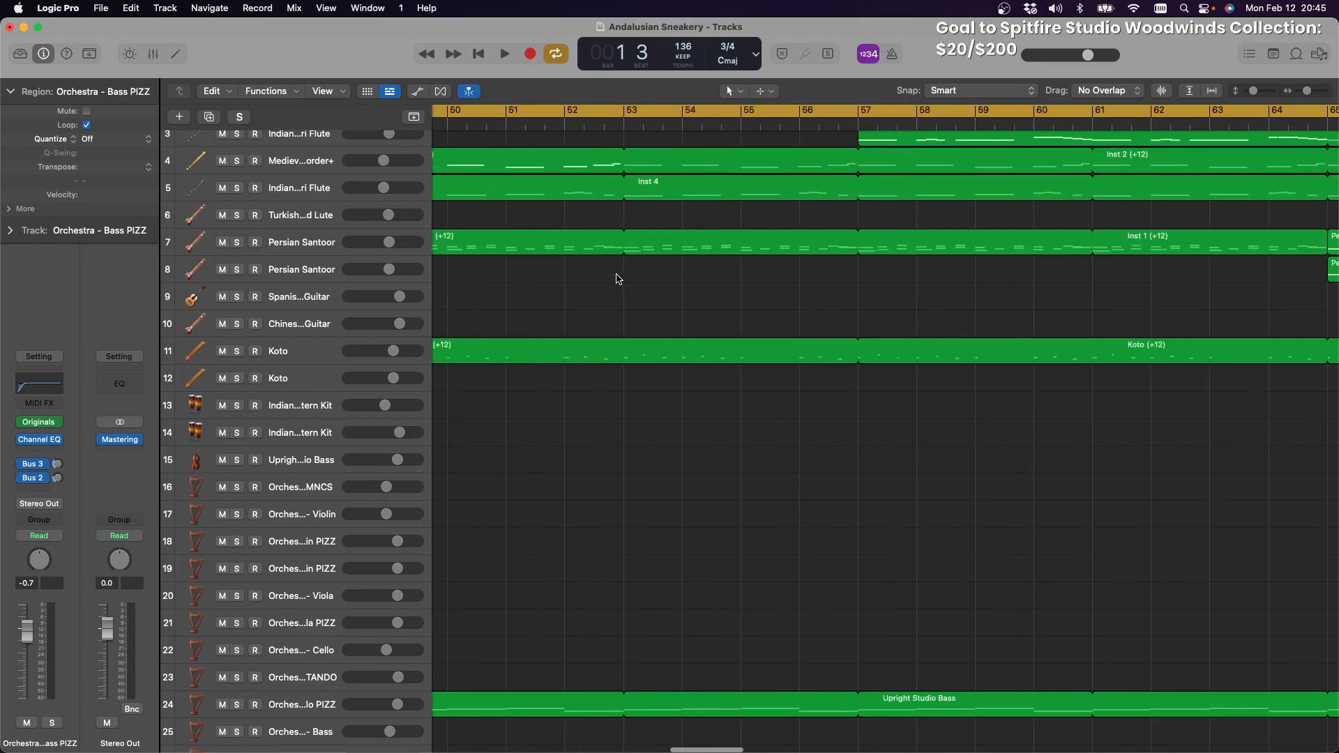
scroll(617, 279, left, 3)
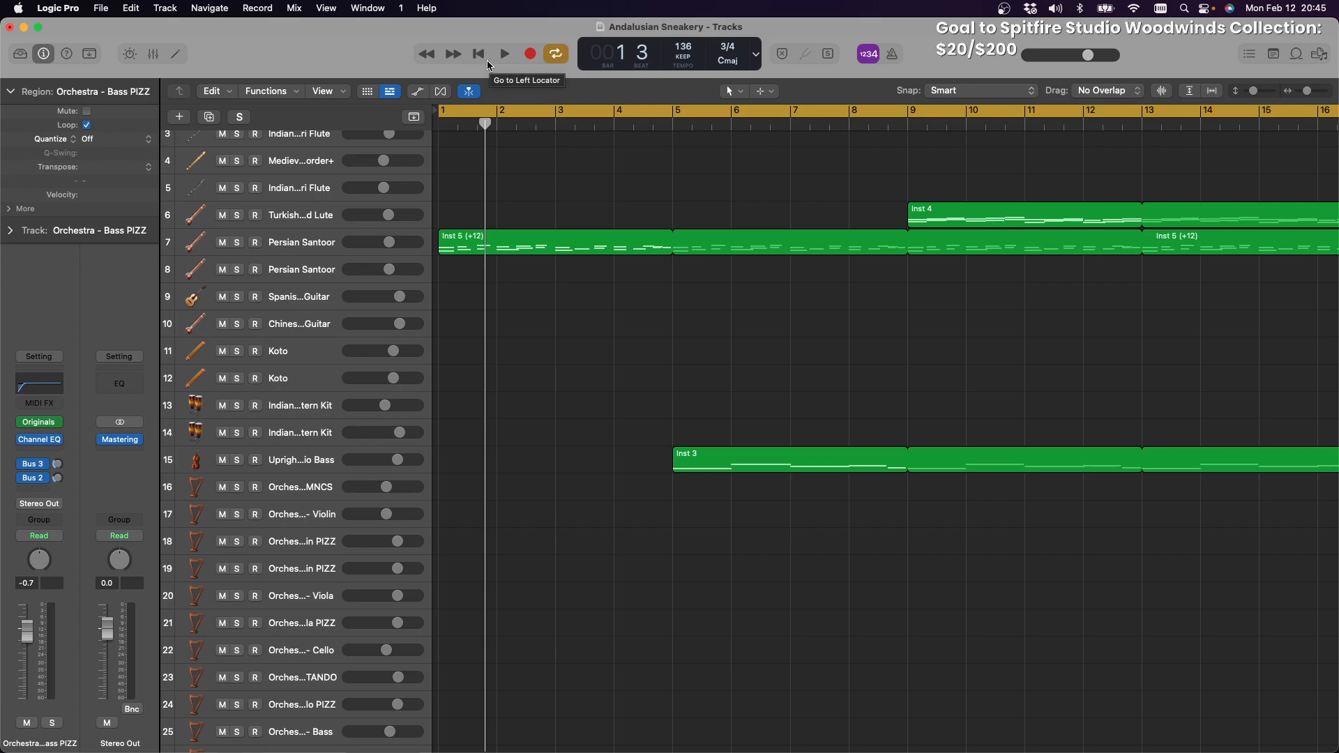
click(478, 54)
key(space)
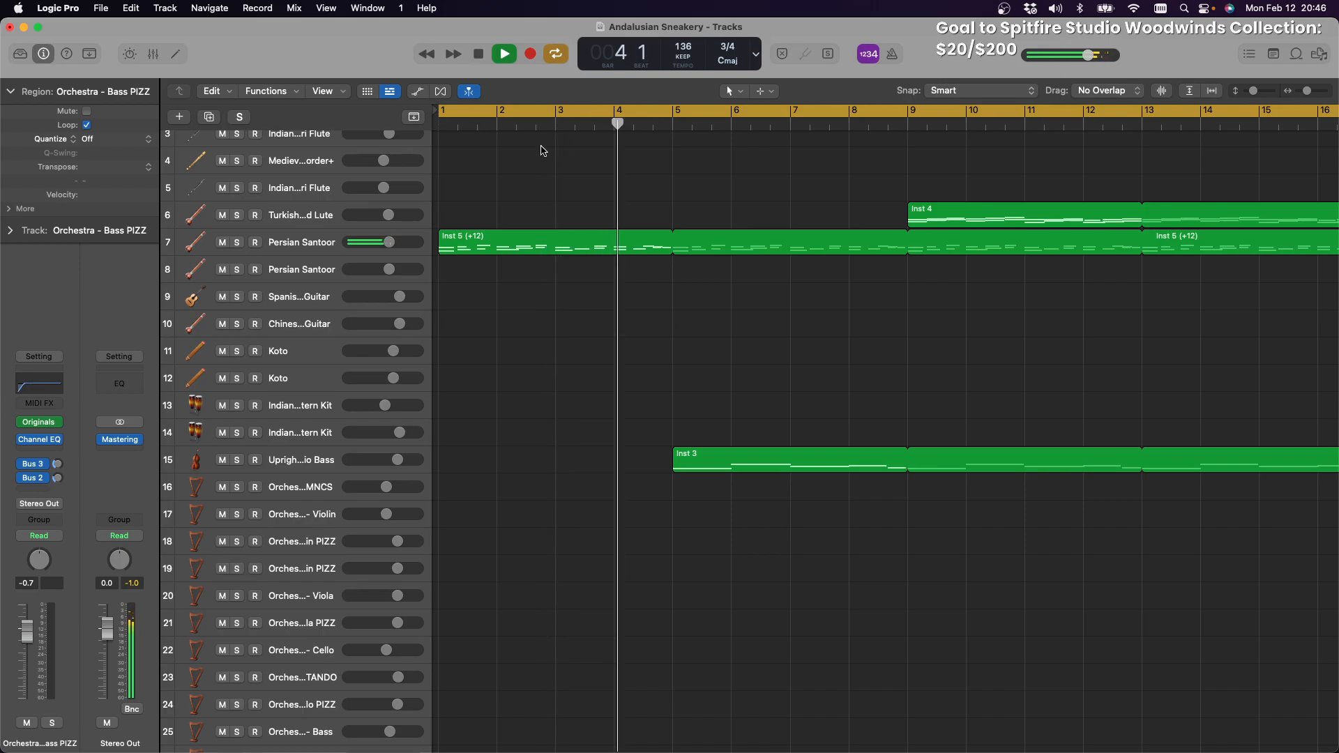
Lower the Stereo Out level to -0.5 dB and hide the inspector
drag(106, 627, 106, 631)
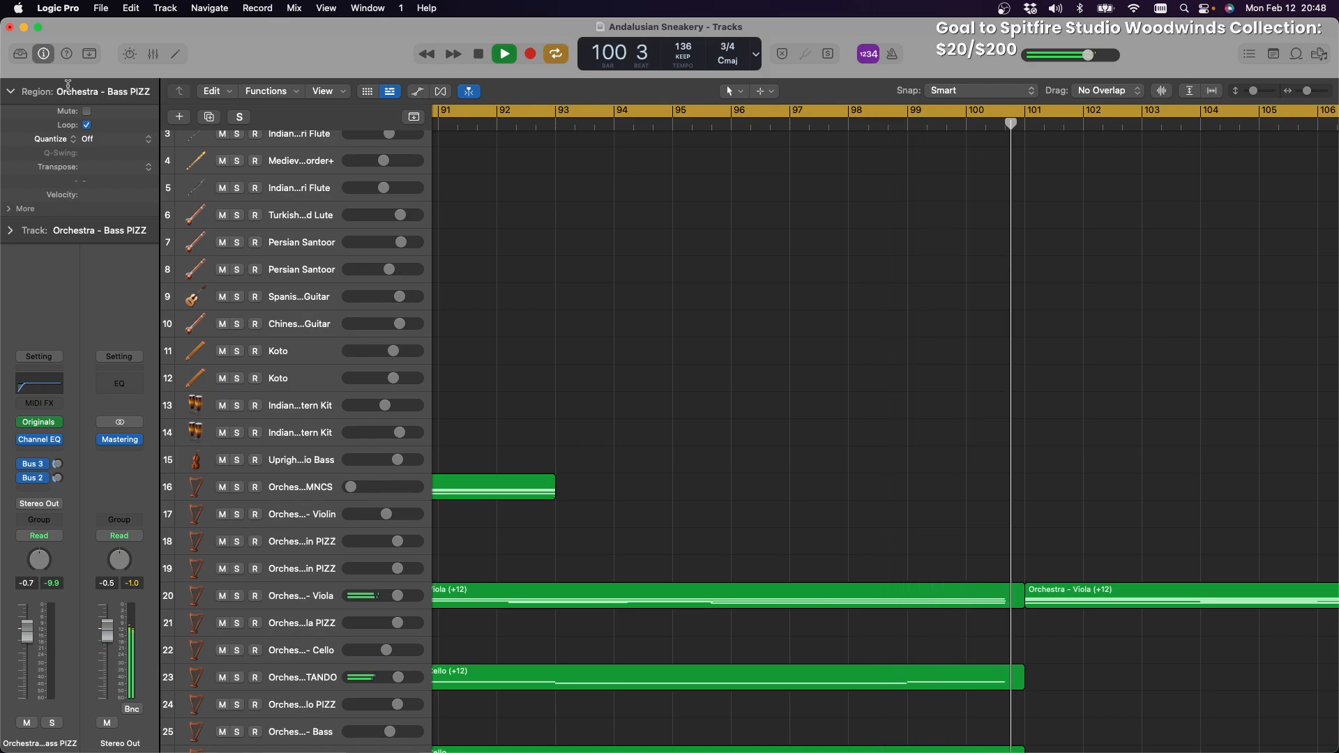
click(40, 55)
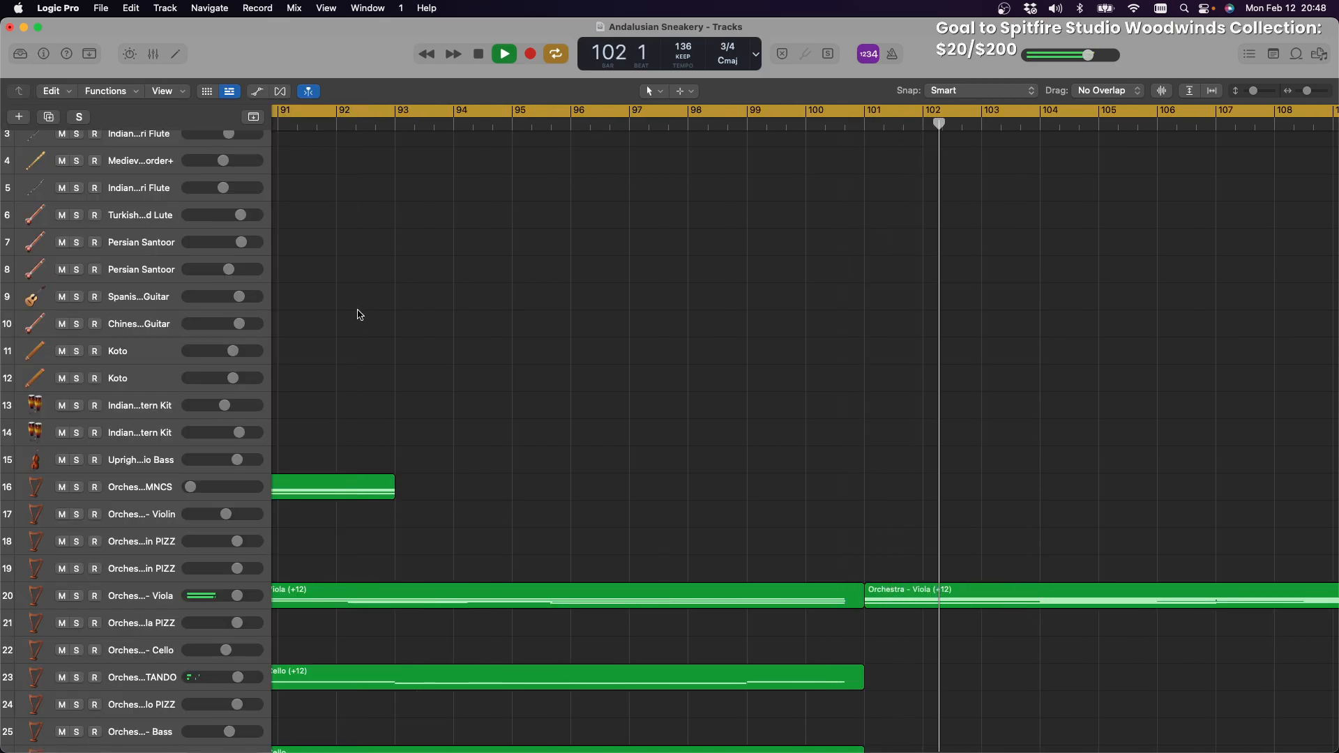
Set the cycle range to bars 164 to 172, matching the Inst 5 regions on the lute track
scroll(364, 313, up, 3)
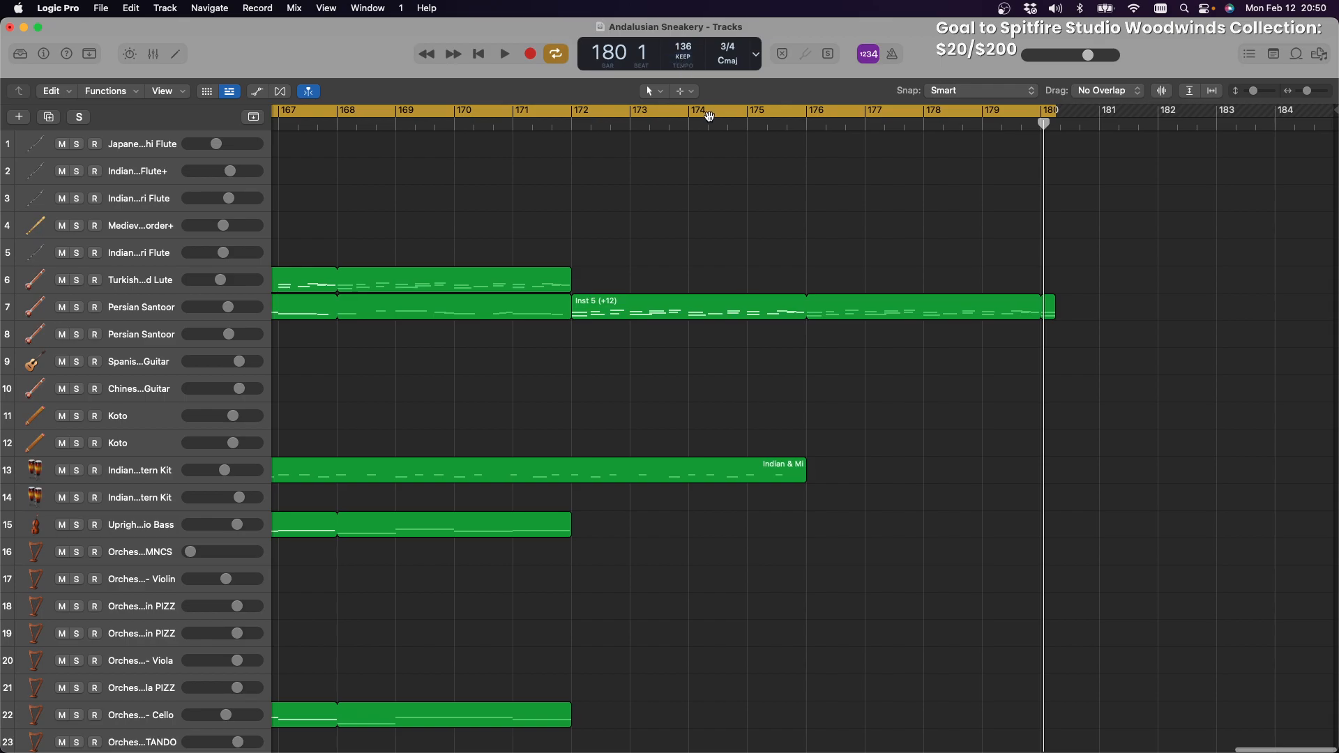
scroll(705, 113, left, 5)
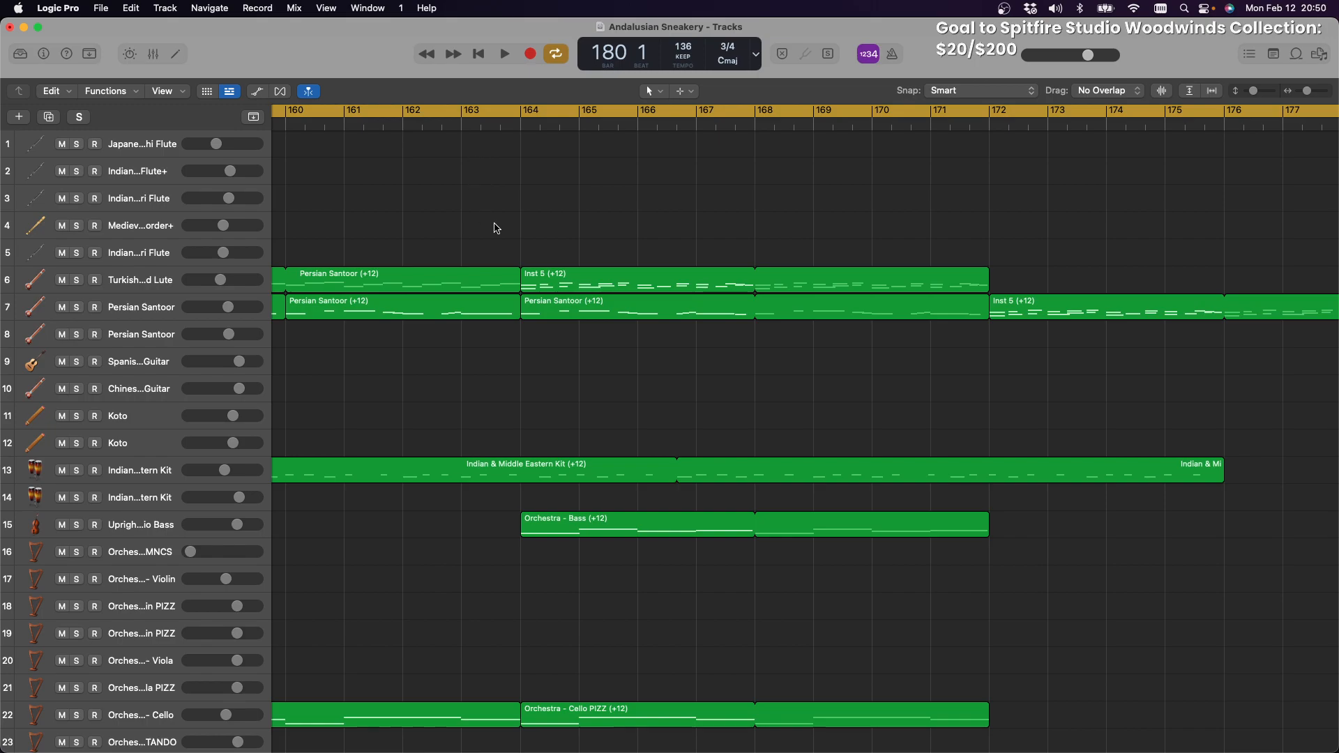
click(515, 113)
drag(520, 113, 1009, 140)
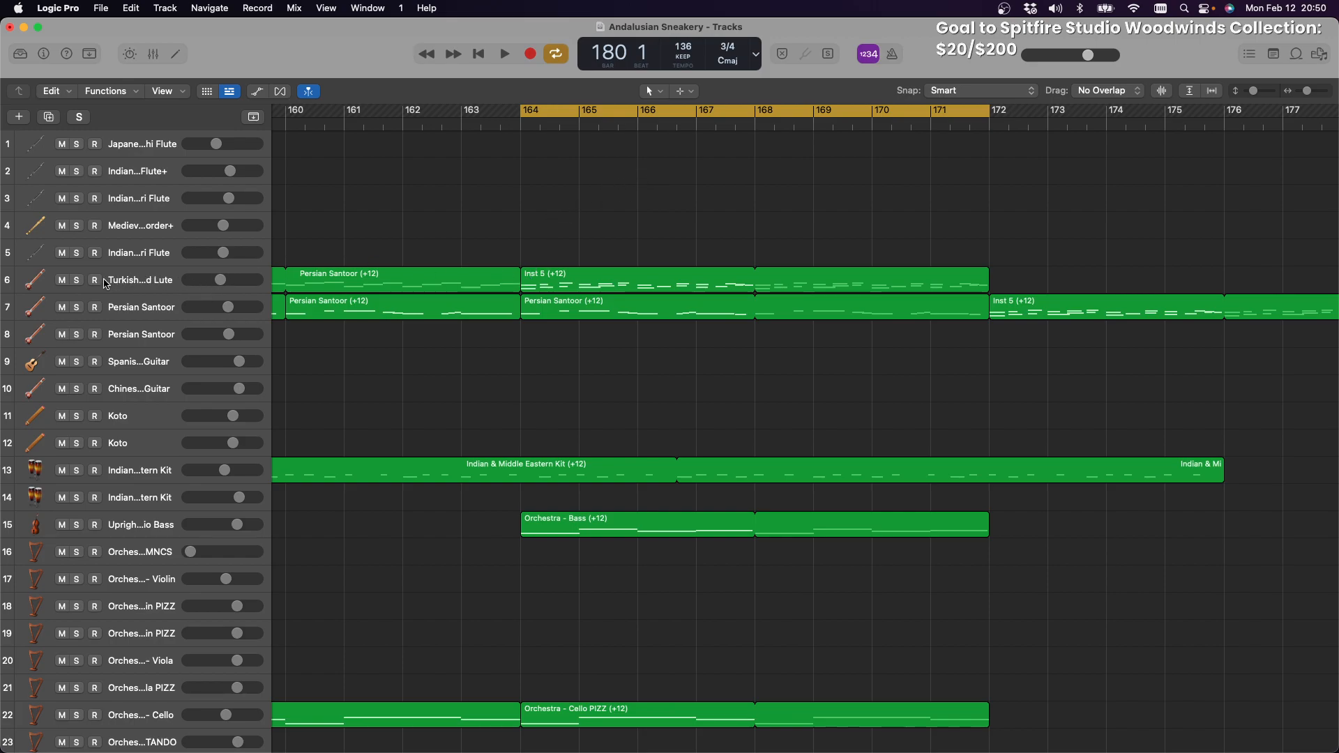
Solo the Turkish lute on track 6 and the Persian Santoor on track 7, and briefly play from bar 164
click(77, 279)
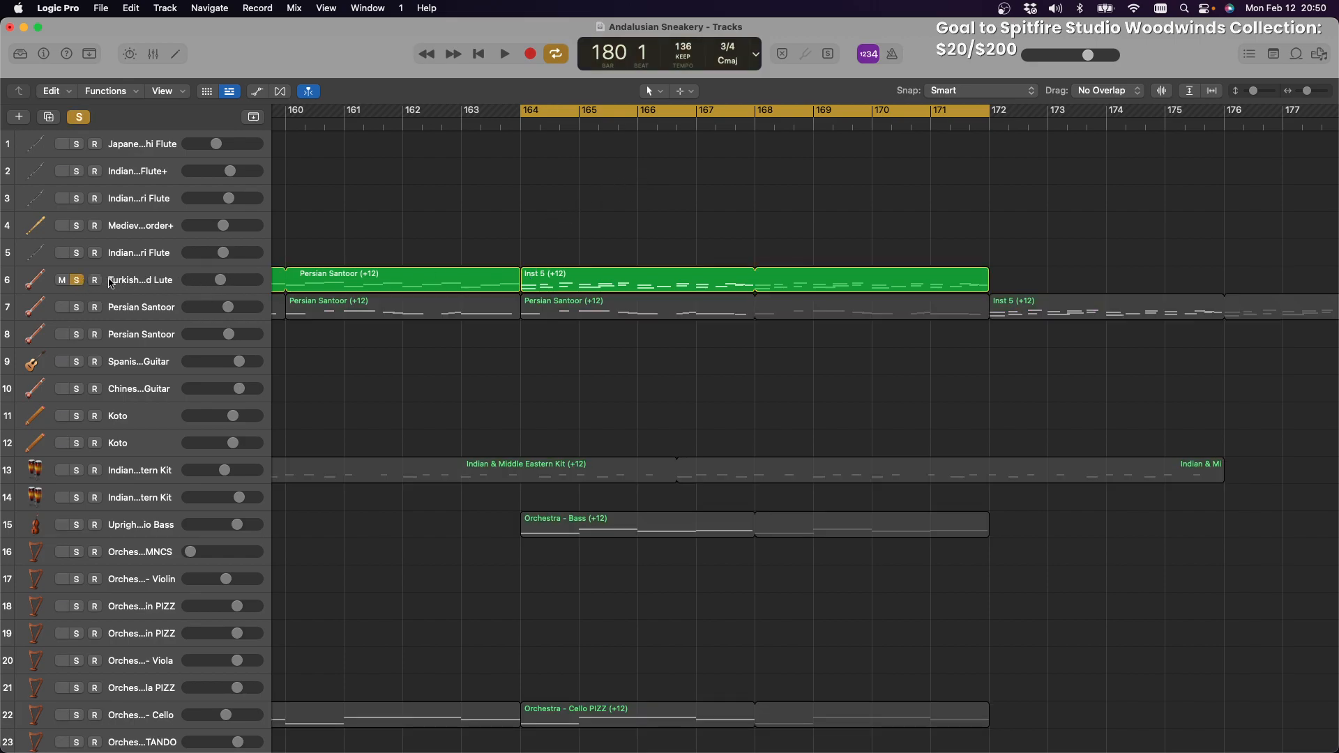
click(77, 307)
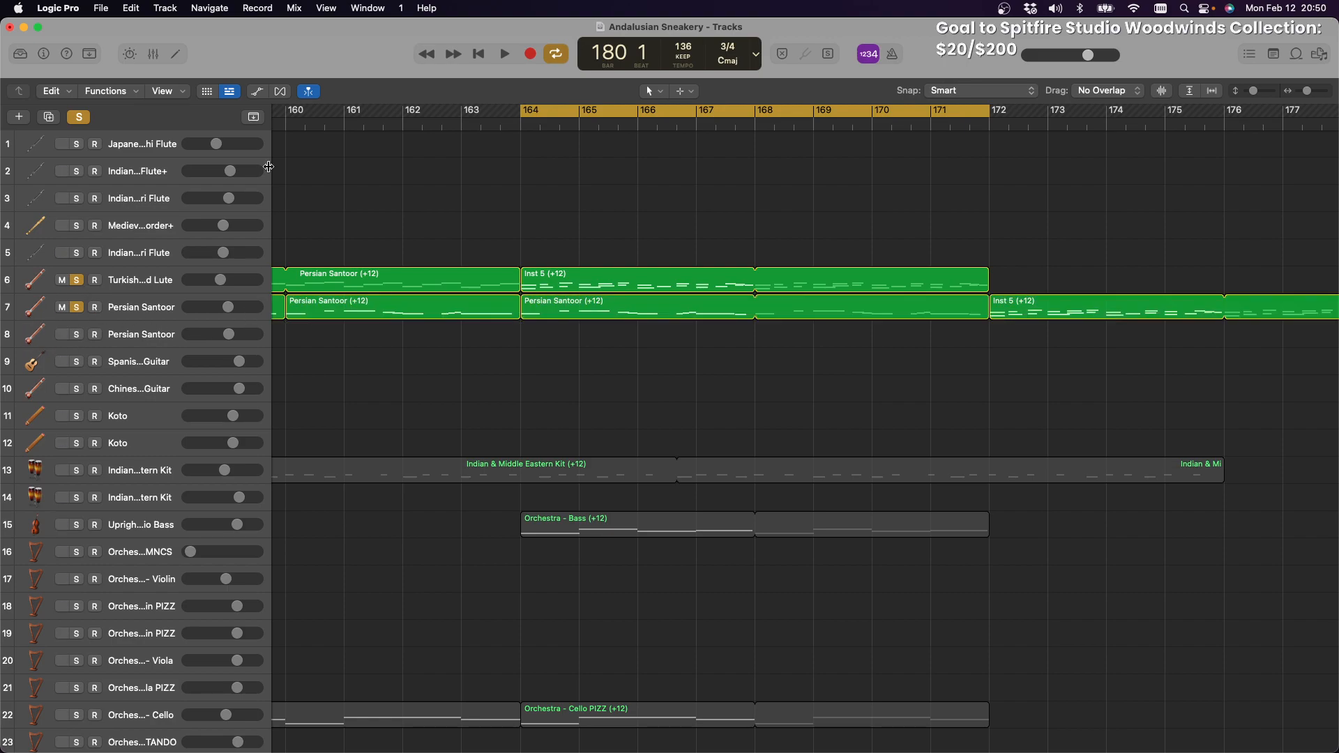
click(504, 54)
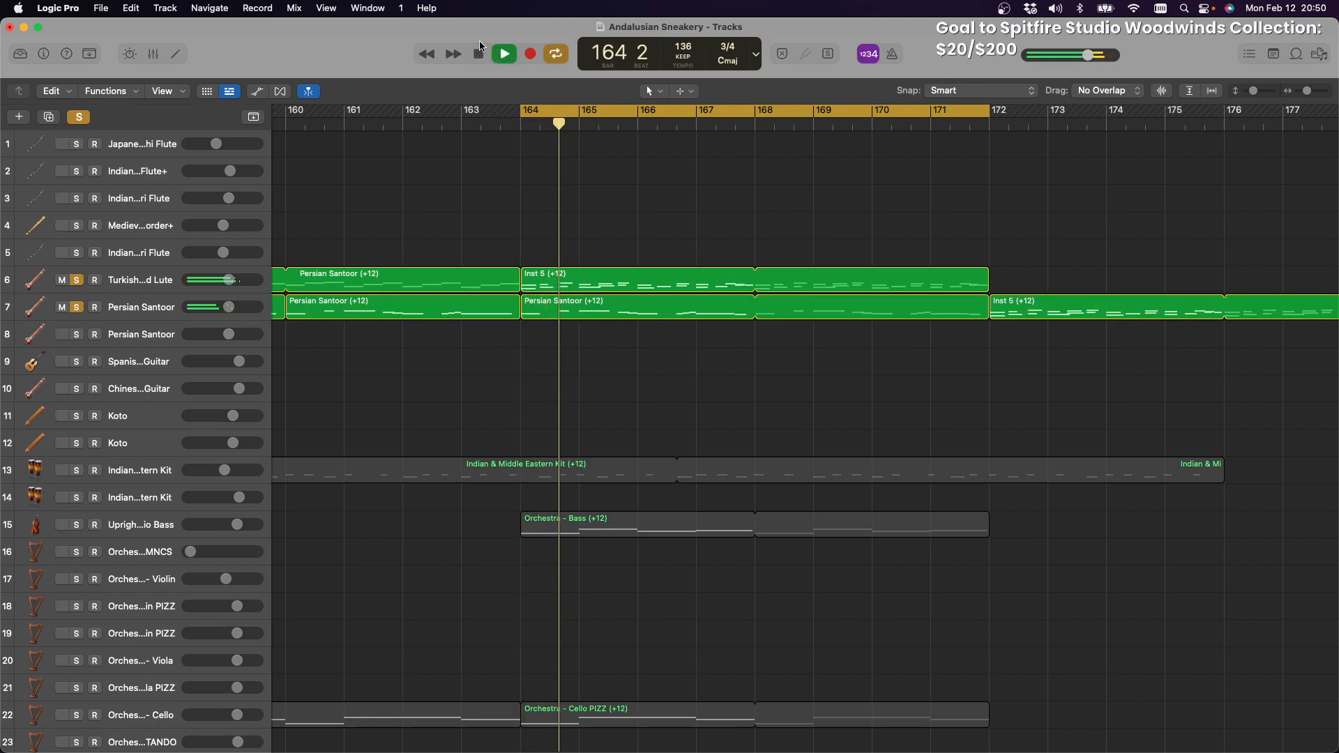
click(480, 54)
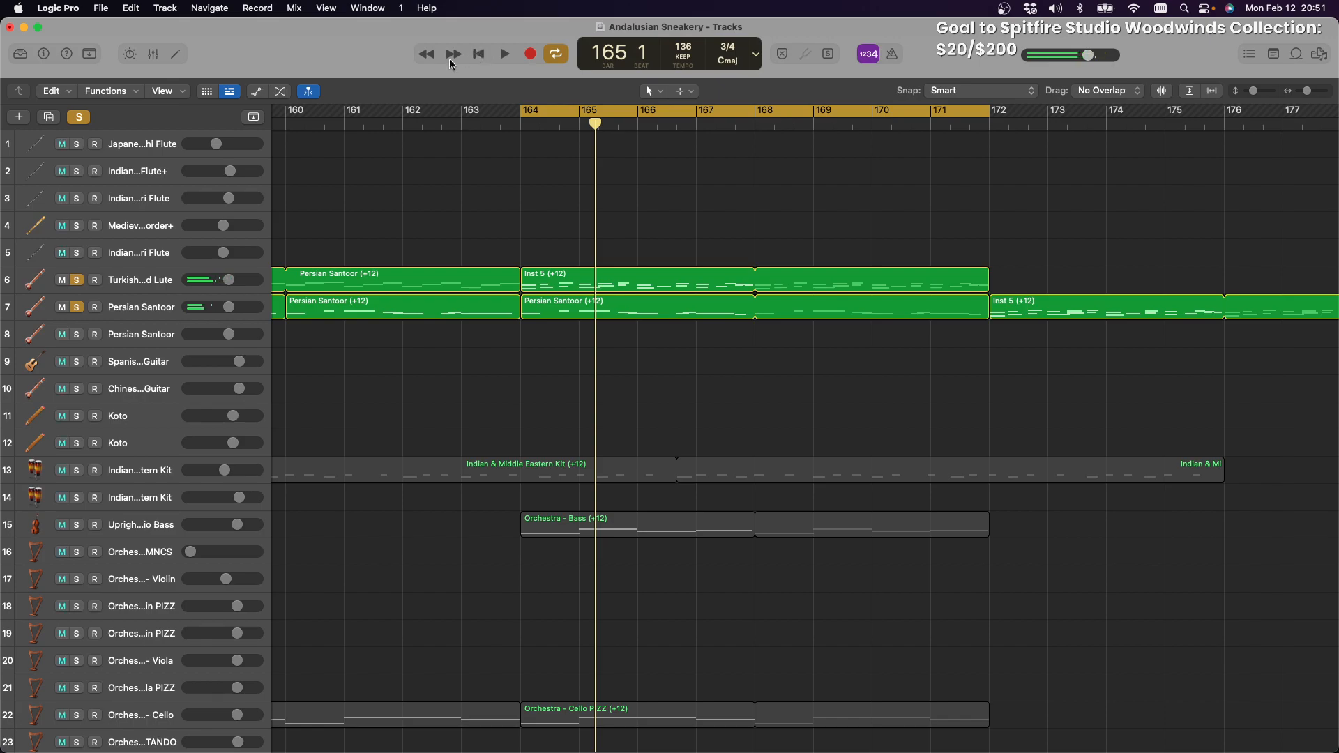
Turn off solo on the lute and santoor tracks and briefly play the full mix from bar 164
click(78, 309)
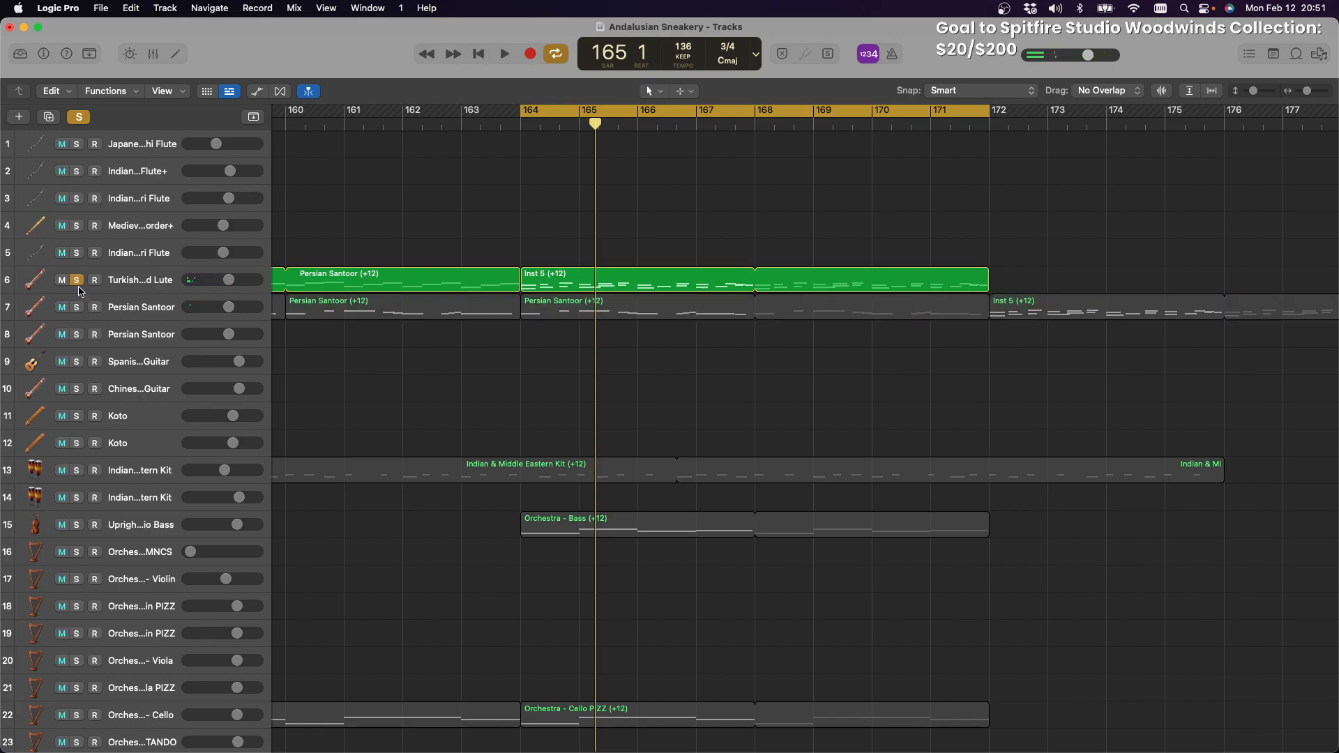
click(79, 281)
click(503, 53)
click(484, 53)
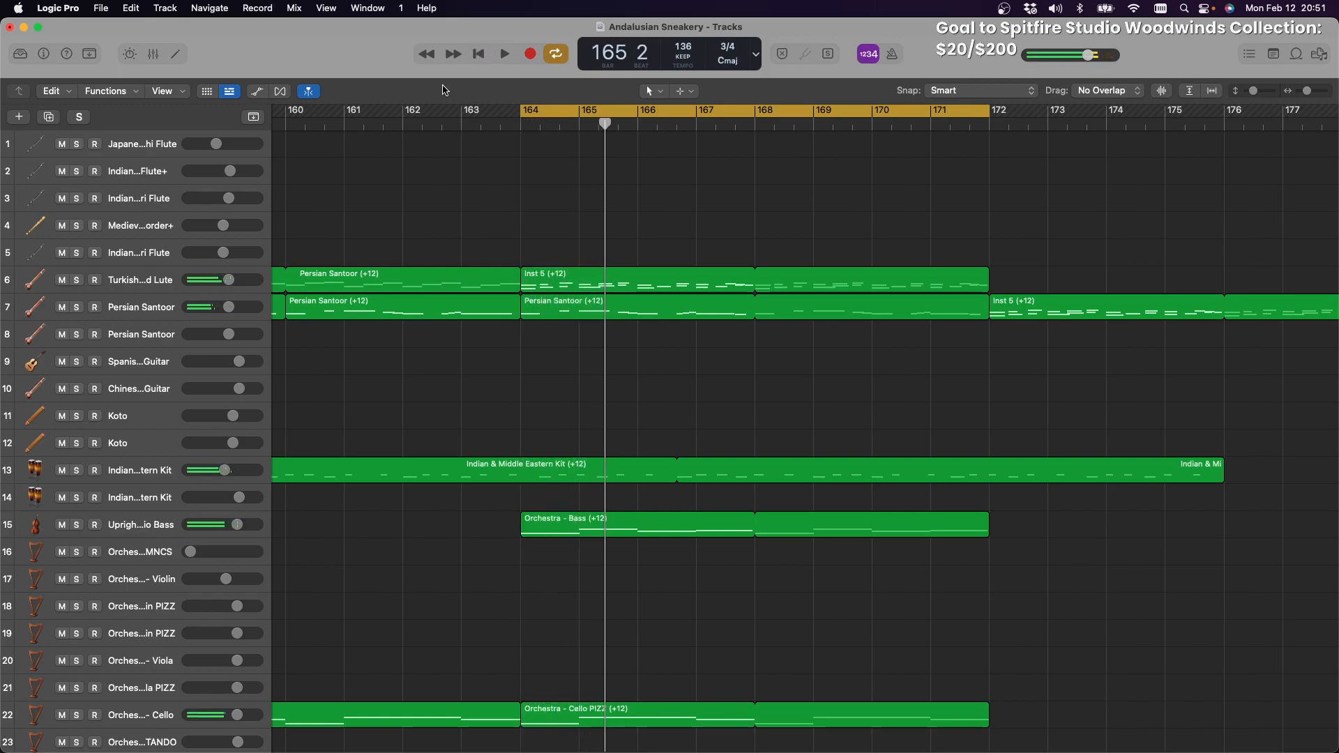
Solo only the Turkish lute on track 6 and listen to it from bar 164
click(78, 281)
click(504, 53)
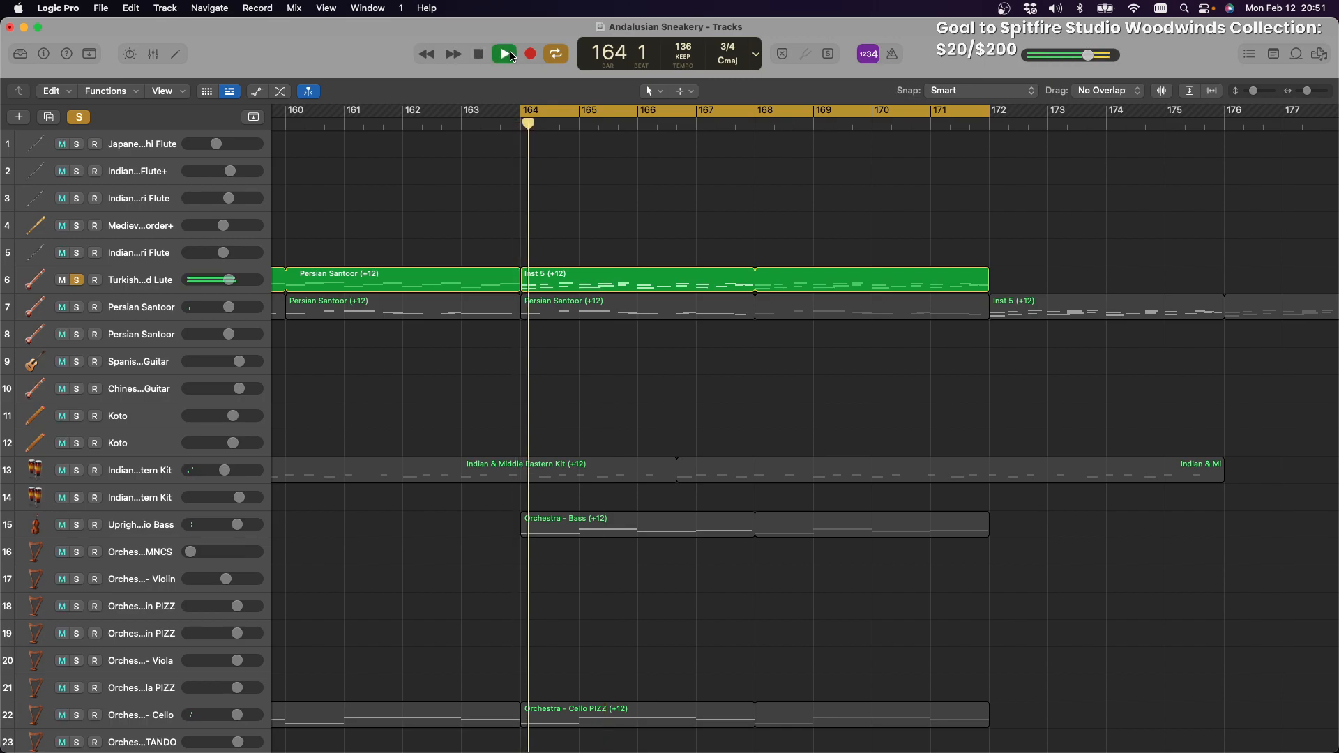
click(478, 55)
click(504, 54)
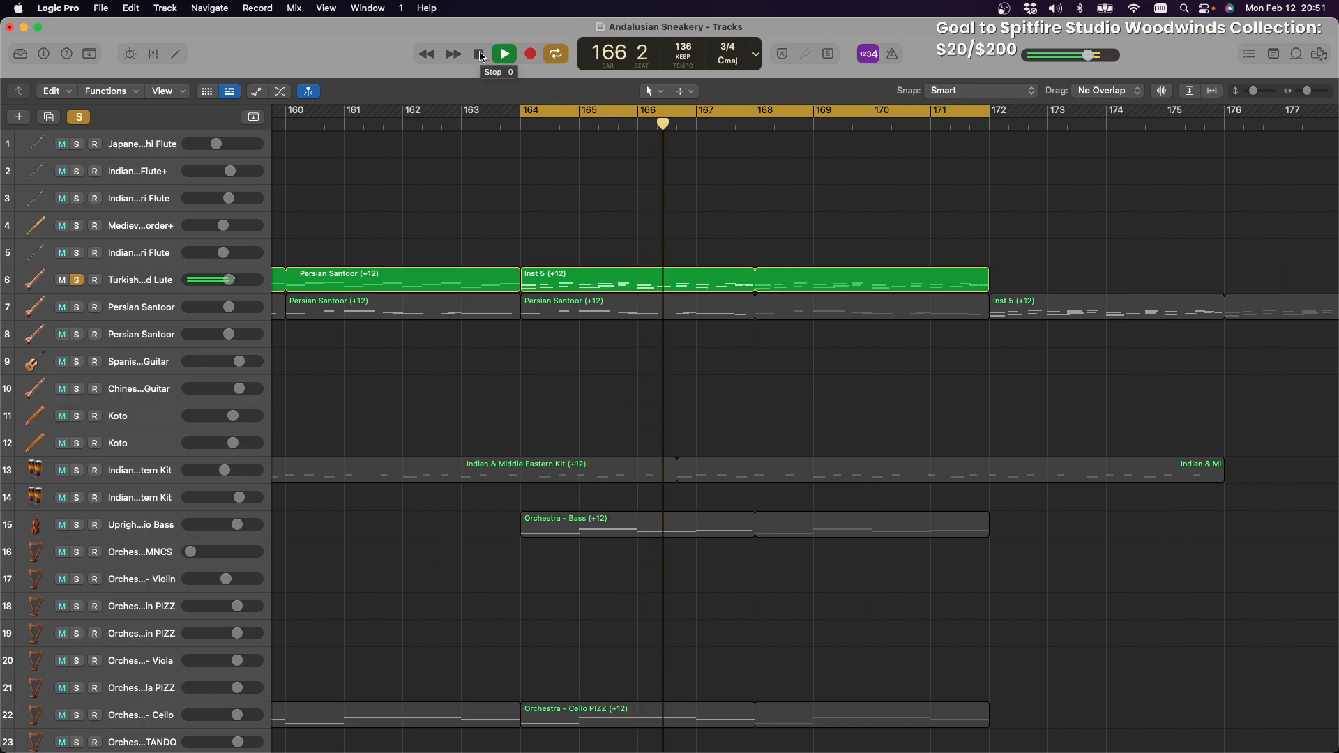
click(481, 55)
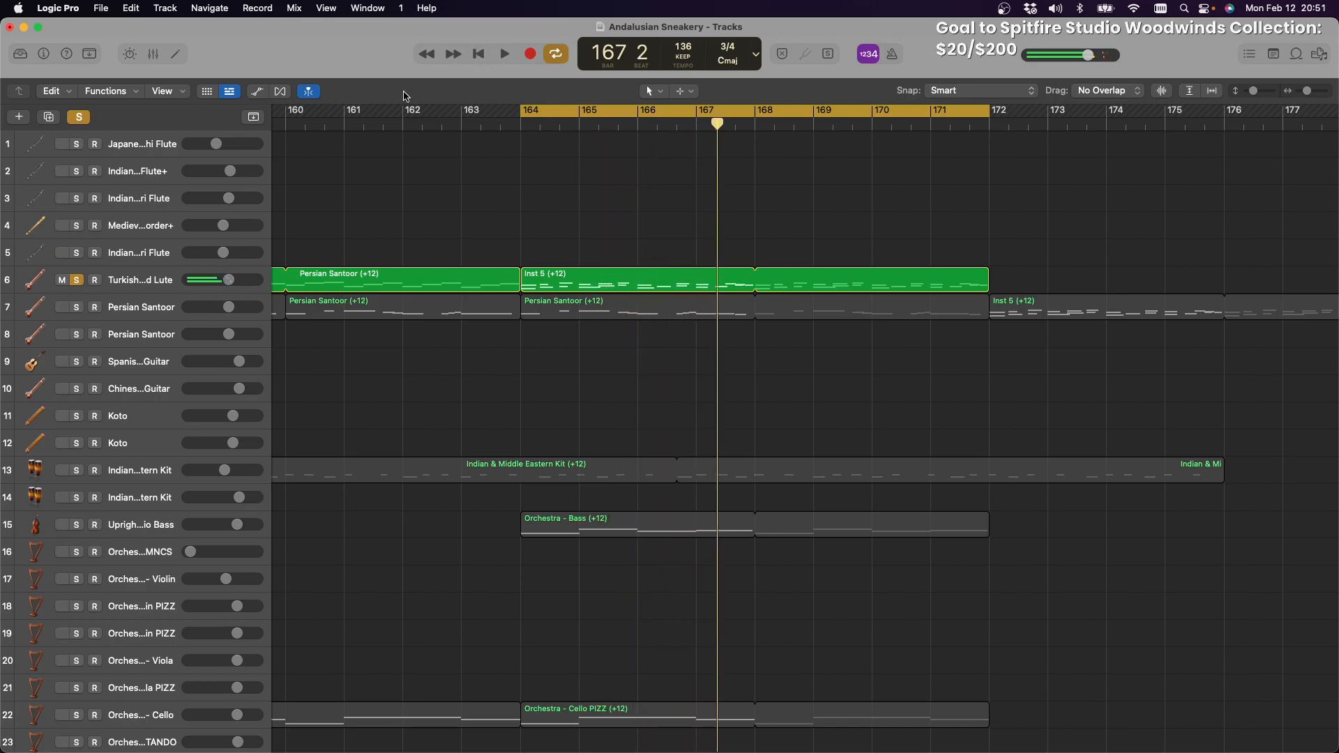
Play from bar 164 with the Persian Santoor on track 7 soloed alongside the lute, and again with all solos cleared
click(77, 307)
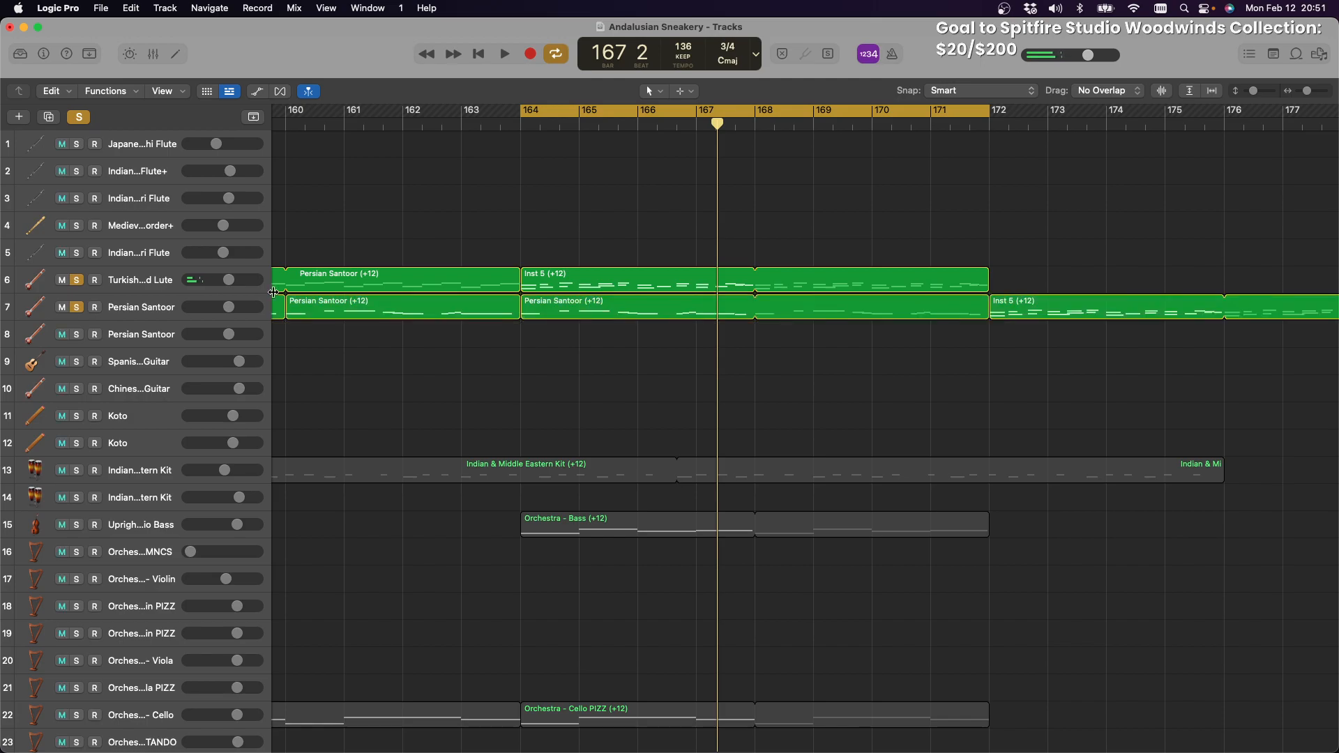
click(504, 53)
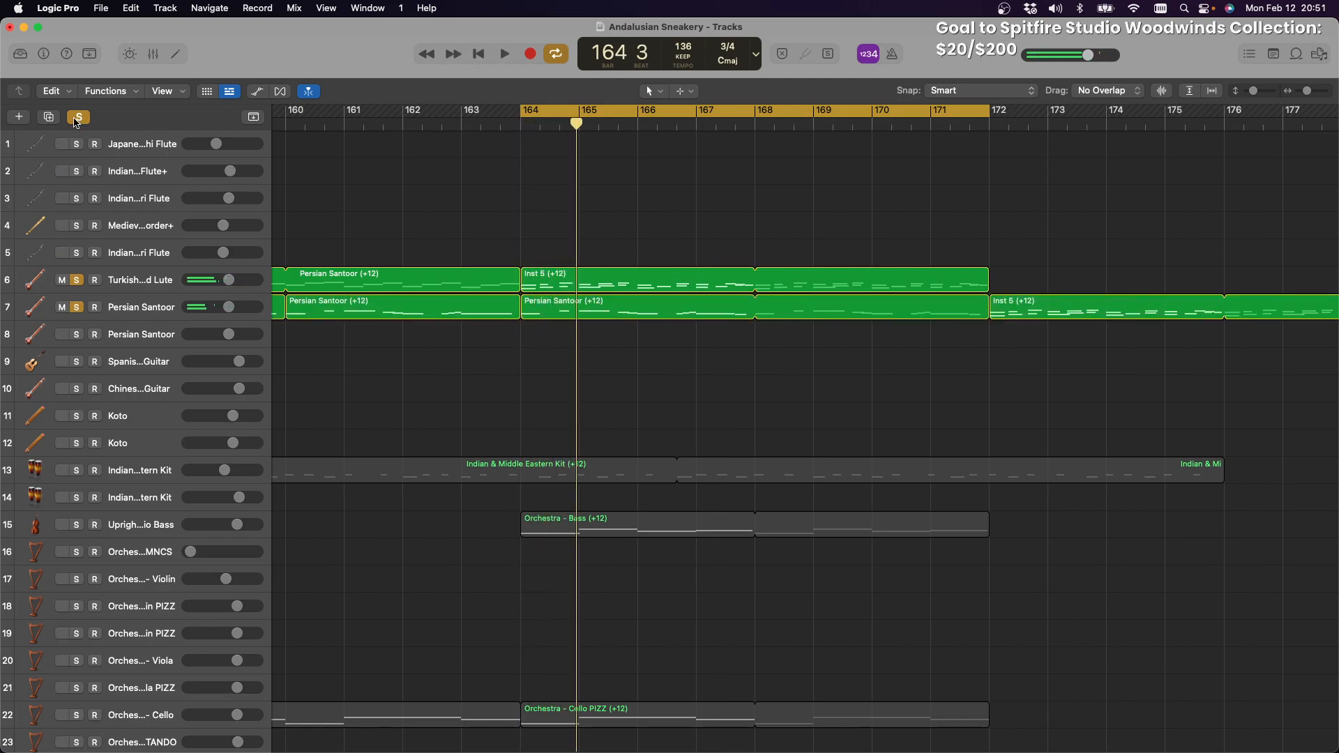
click(79, 117)
click(504, 58)
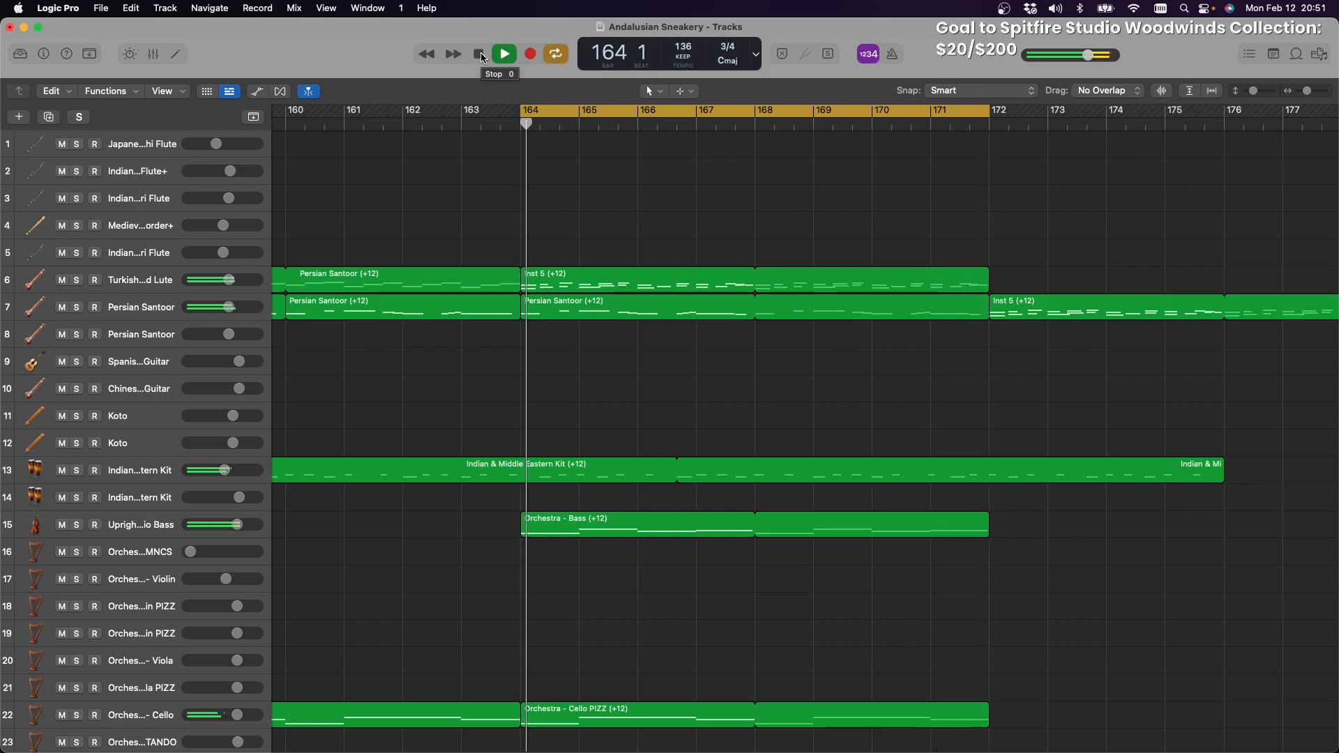
click(480, 55)
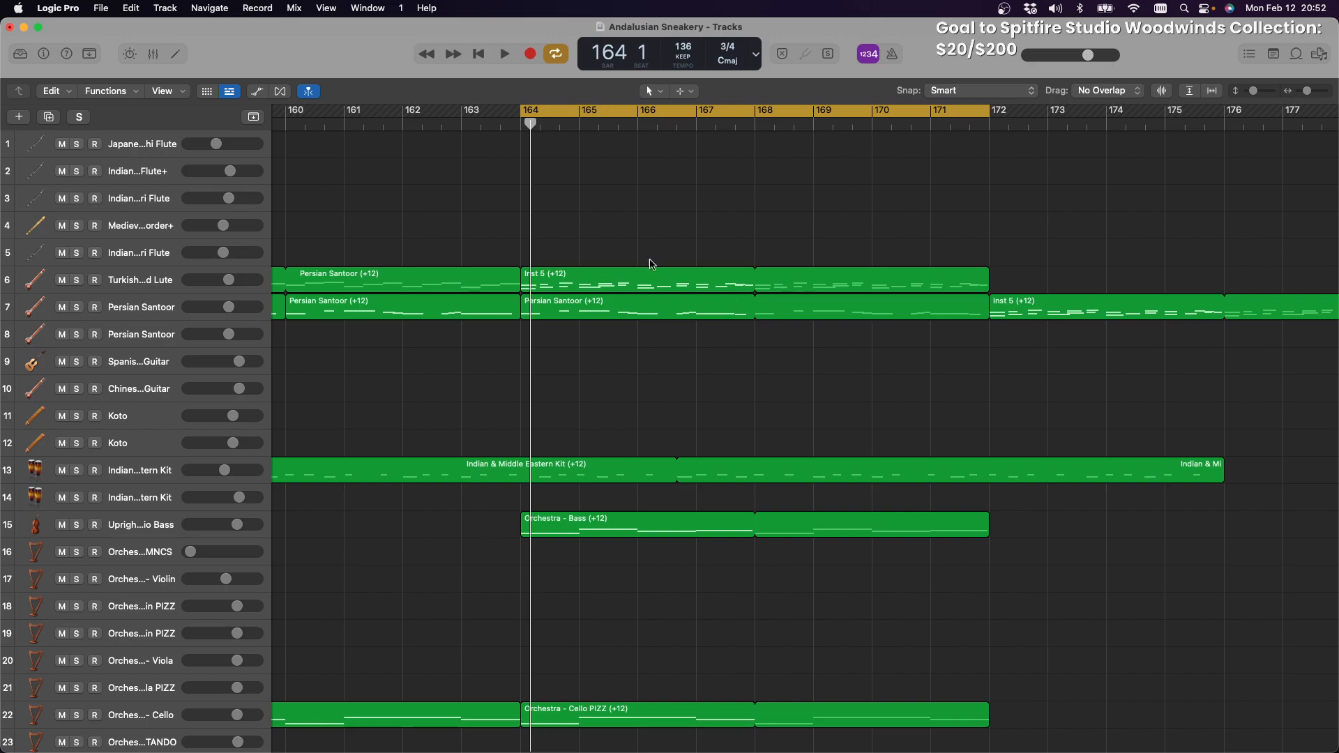
Extend the start of the cycle range back to bar 148 and start playback of the full mix there
drag(522, 111, 286, 111)
scroll(487, 175, left, 10)
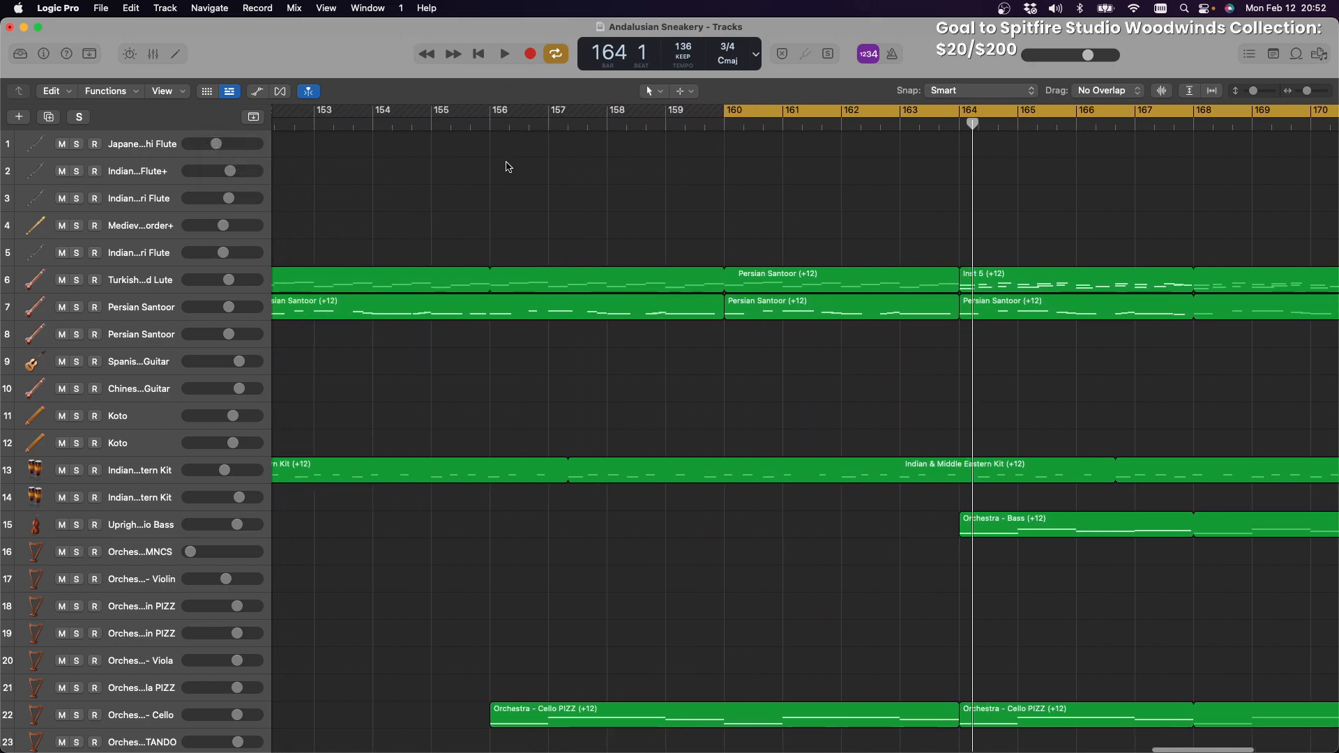
drag(748, 111, 469, 135)
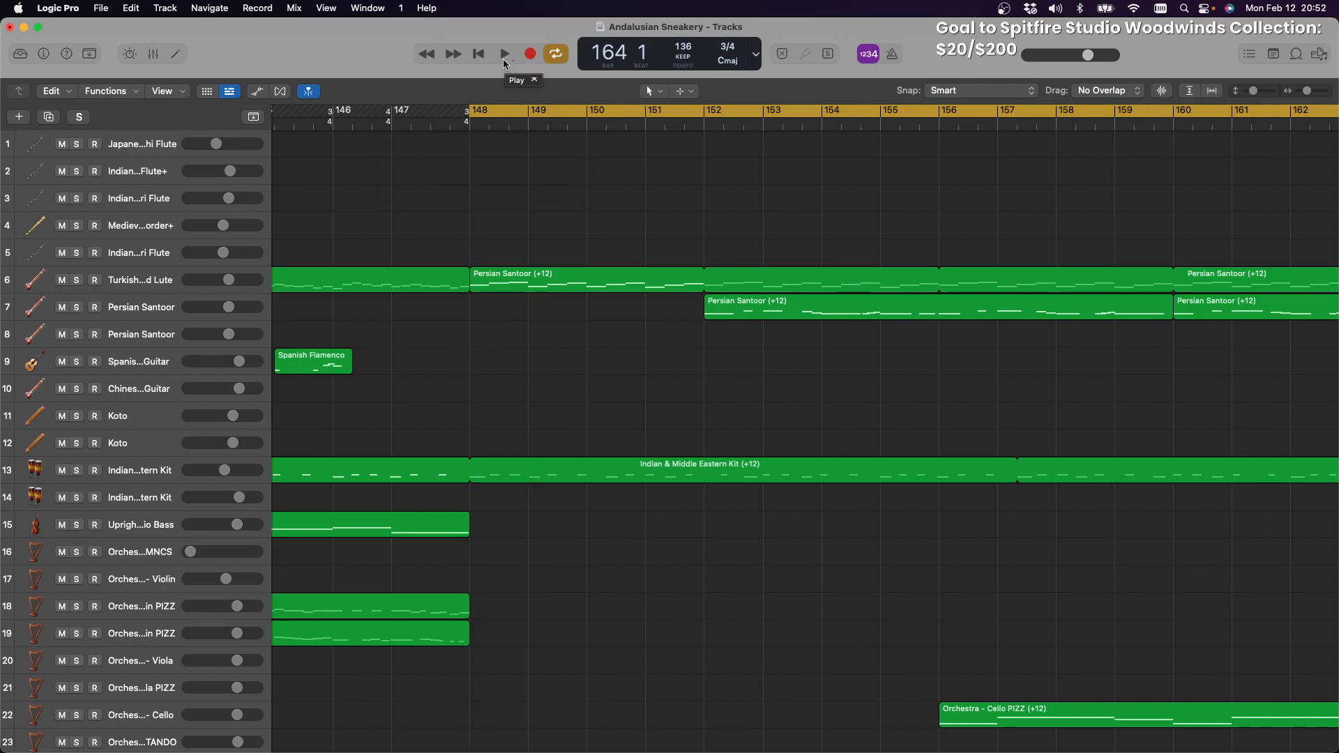
click(503, 55)
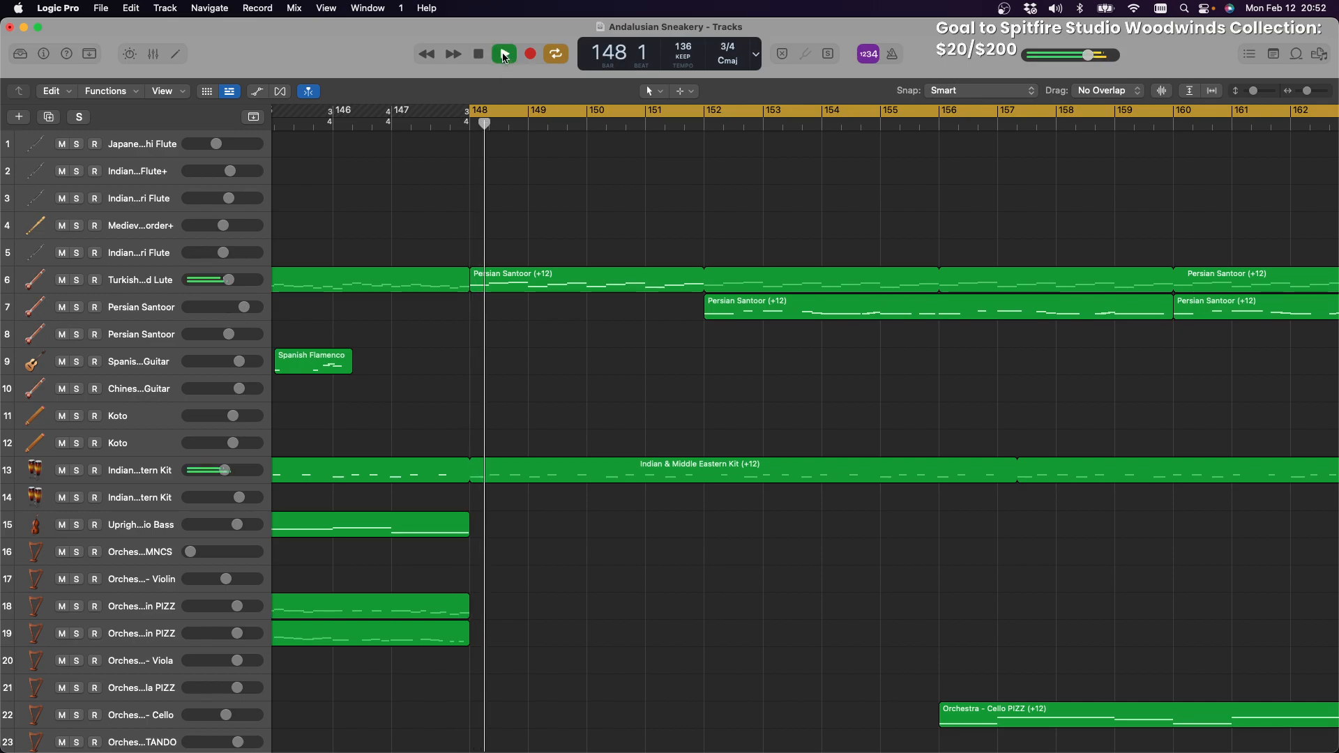
Turn off cycle mode, listen through the lute and santoor passage, and stop playback at bar 175
click(618, 111)
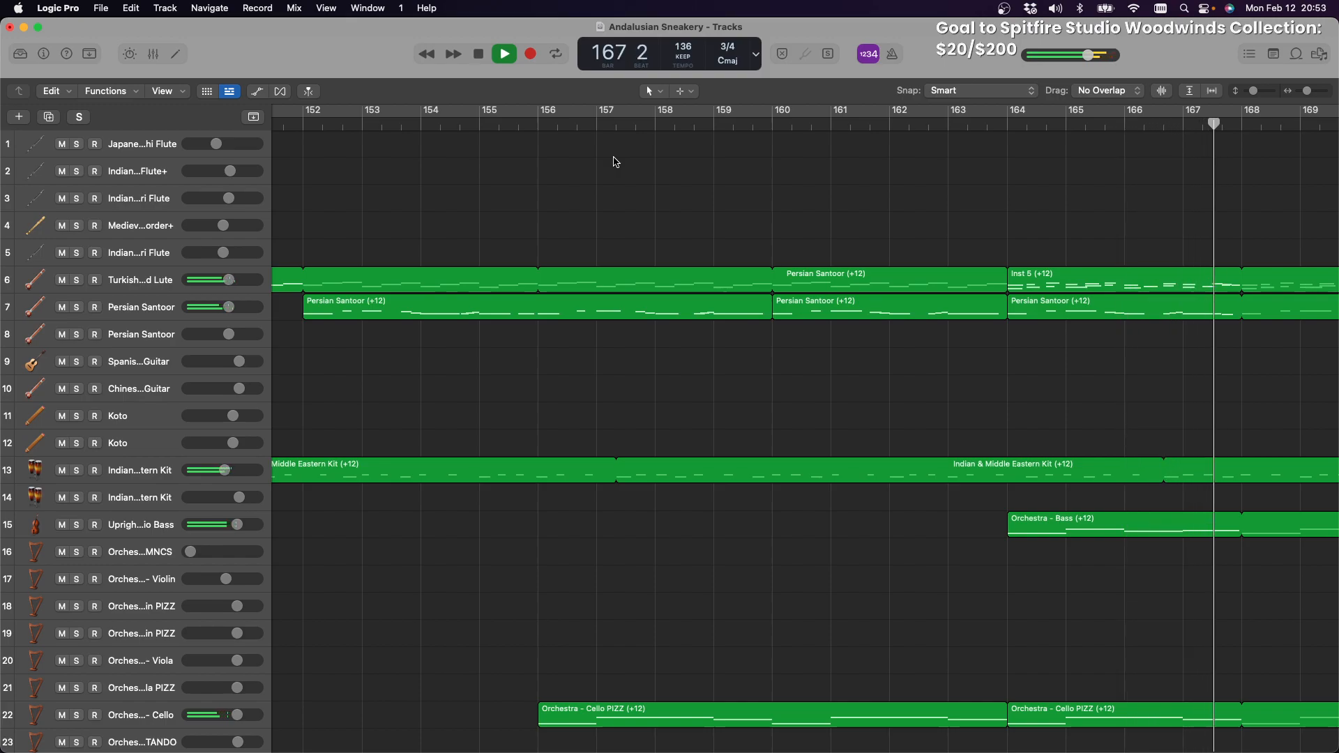
scroll(614, 164, down, 5)
scroll(613, 168, right, 10)
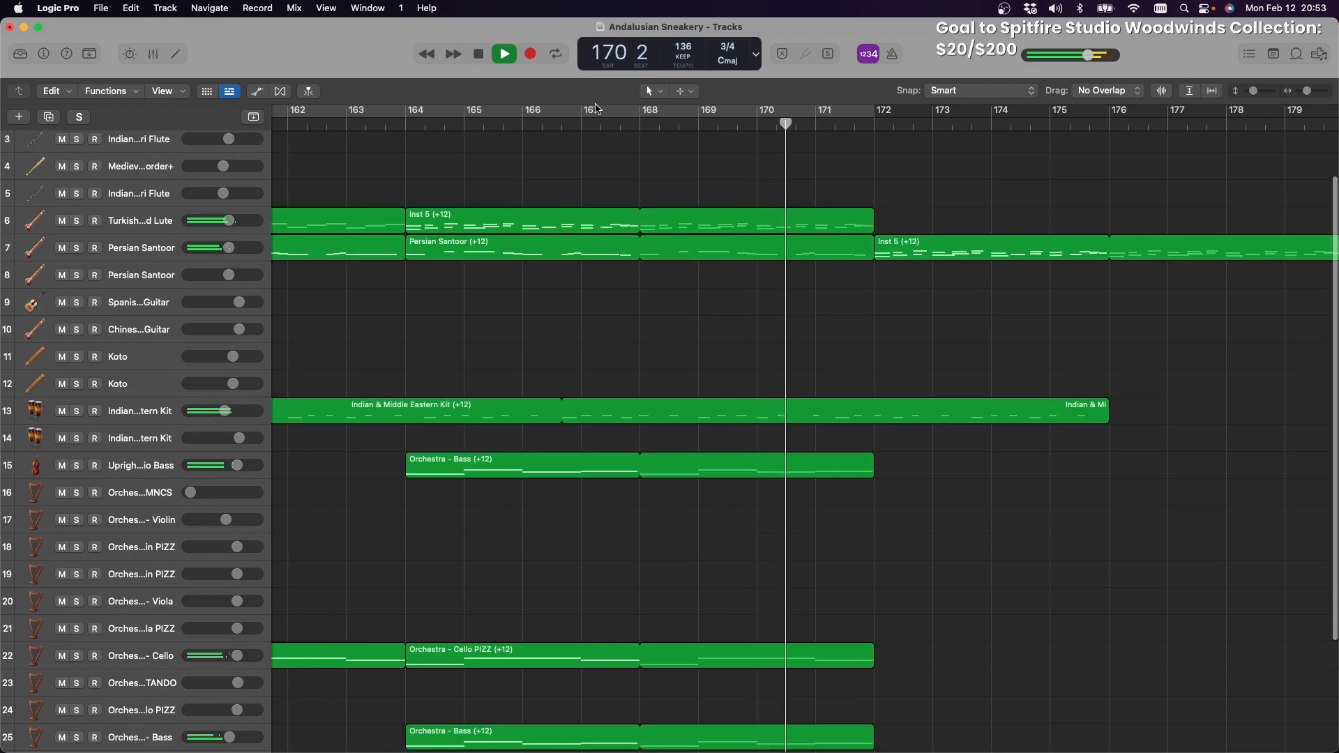
click(478, 55)
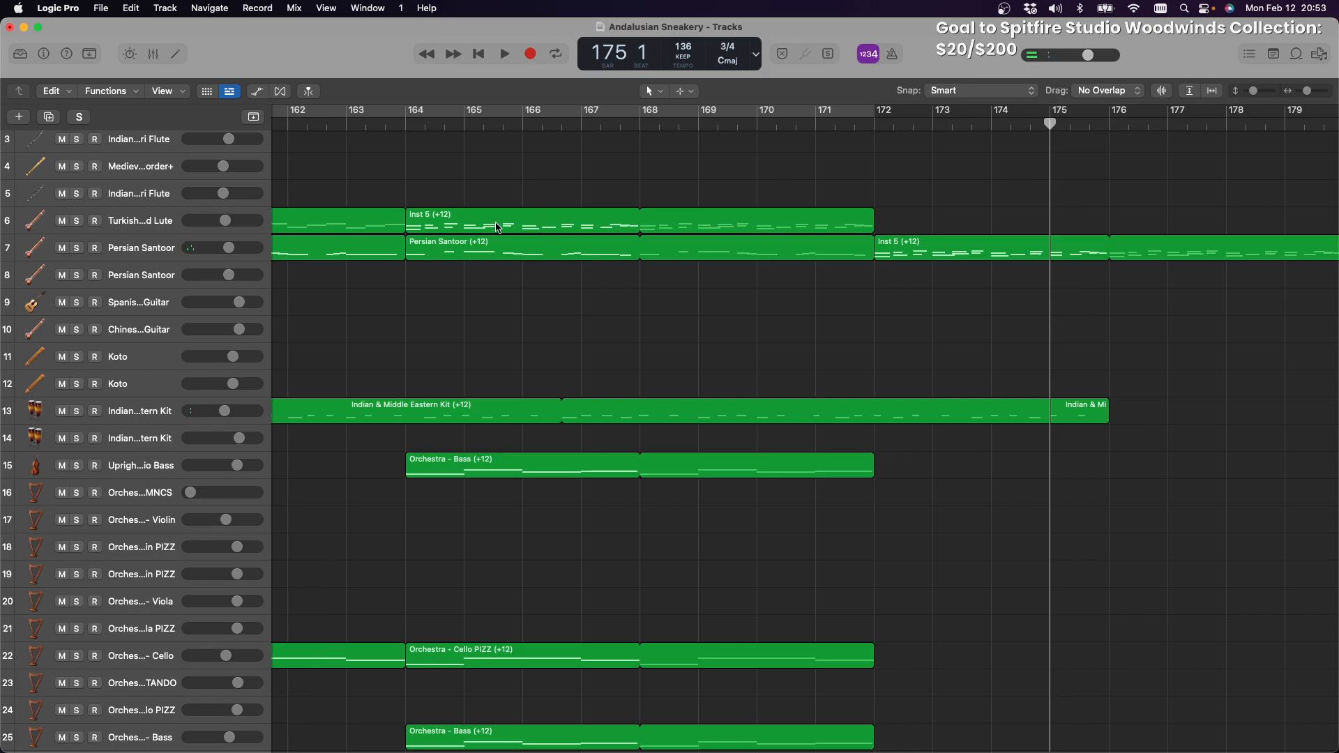
Try moving the Inst 5 regions at bar 164 from the lute track to the Persian Santoor track, and undo the move
drag(486, 226, 490, 252)
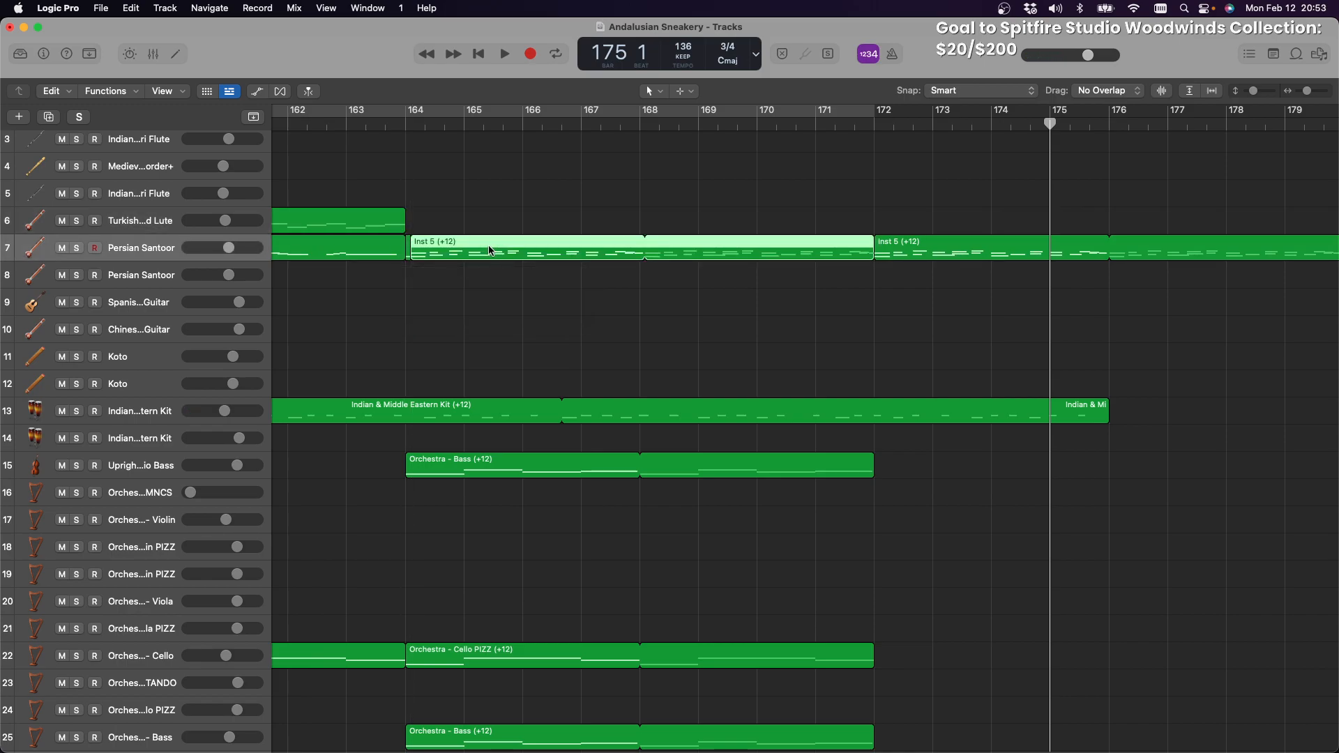
key(super+z)
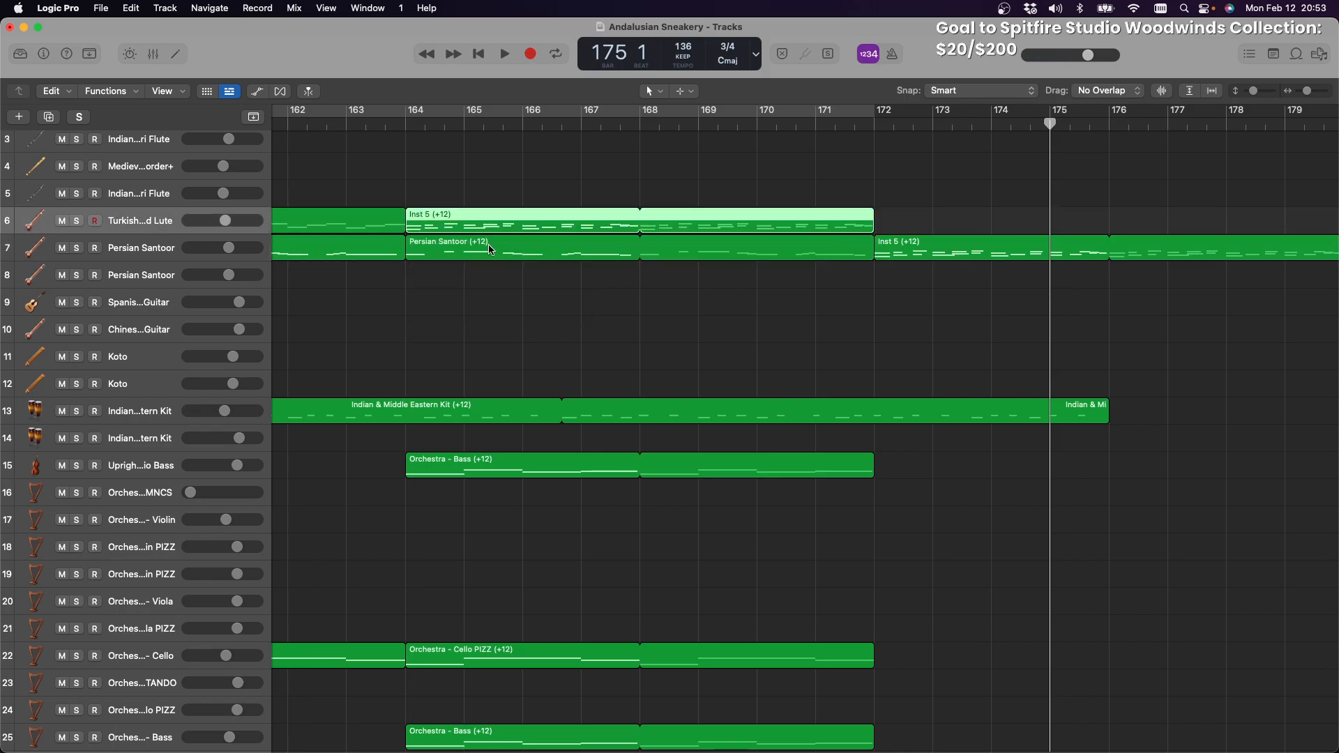
click(498, 176)
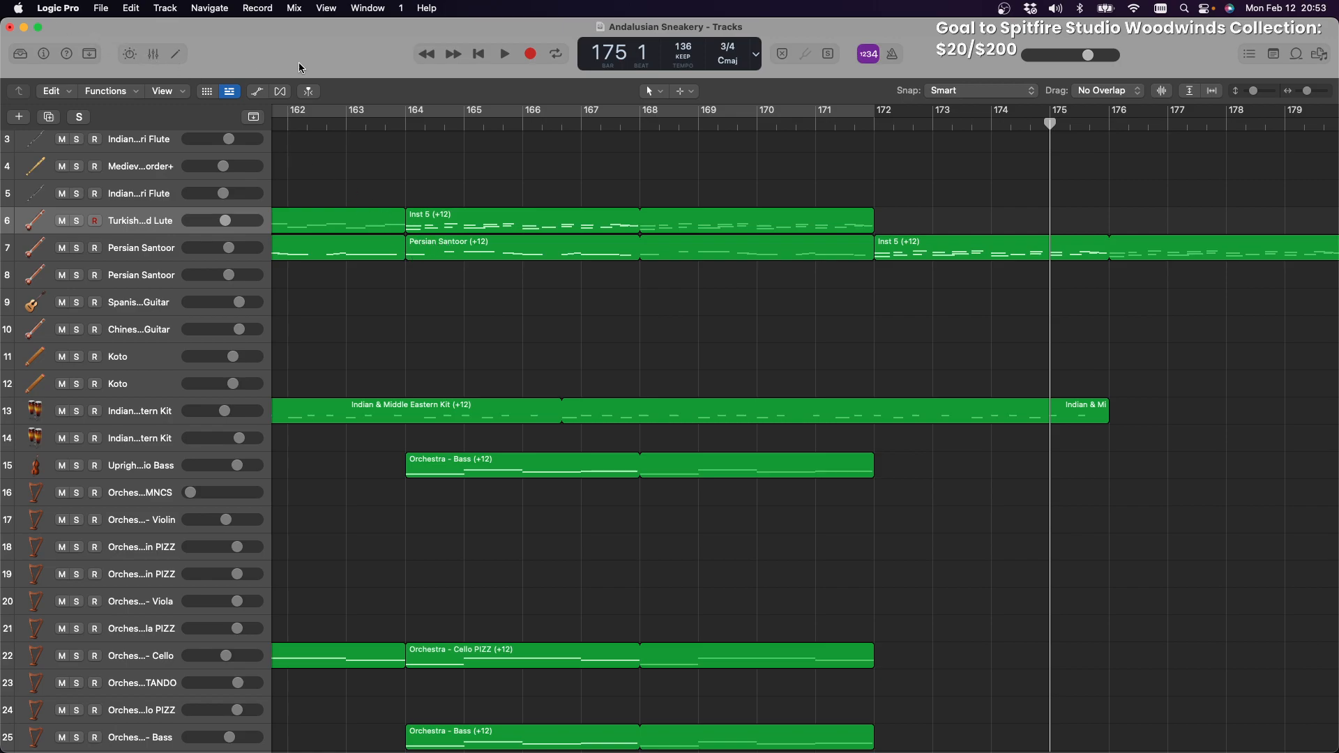
Close the Andalusian Sneakery project without saving and open the Ponderings project from the Logic Pro X Projects folder
click(10, 28)
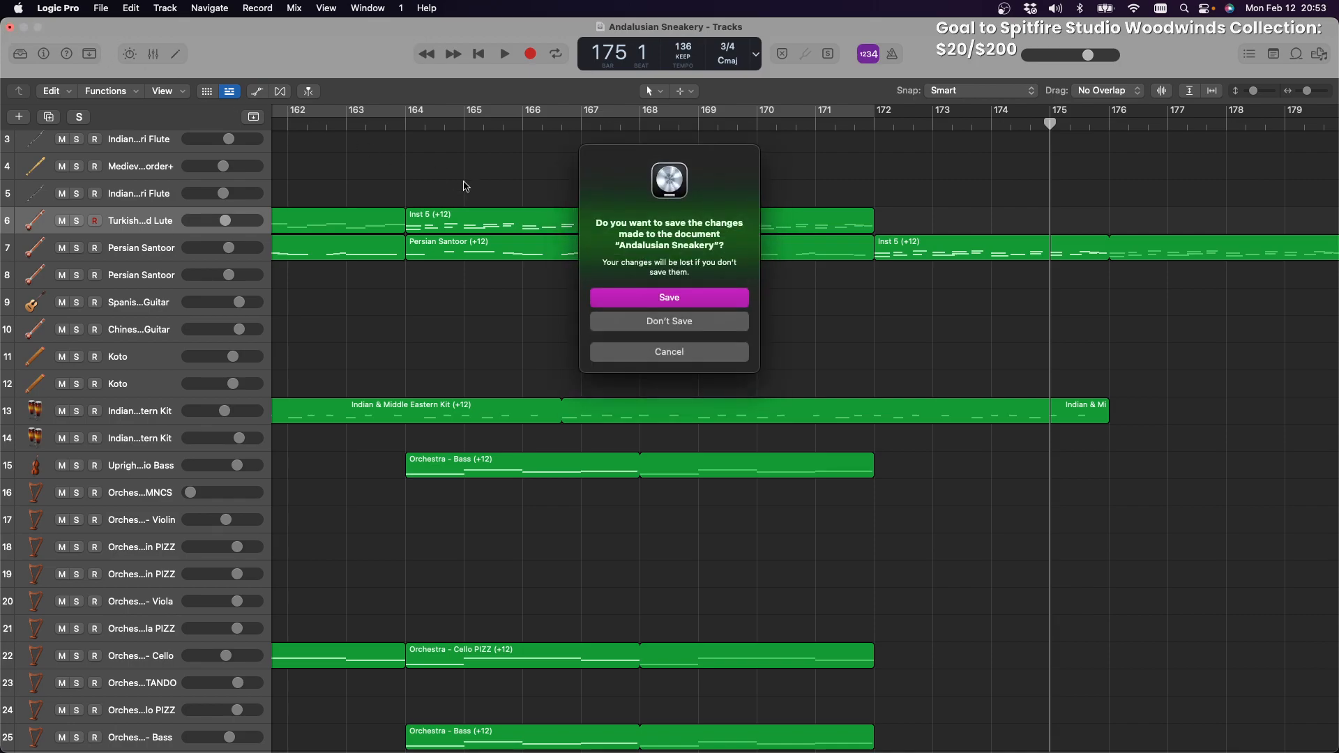
click(703, 328)
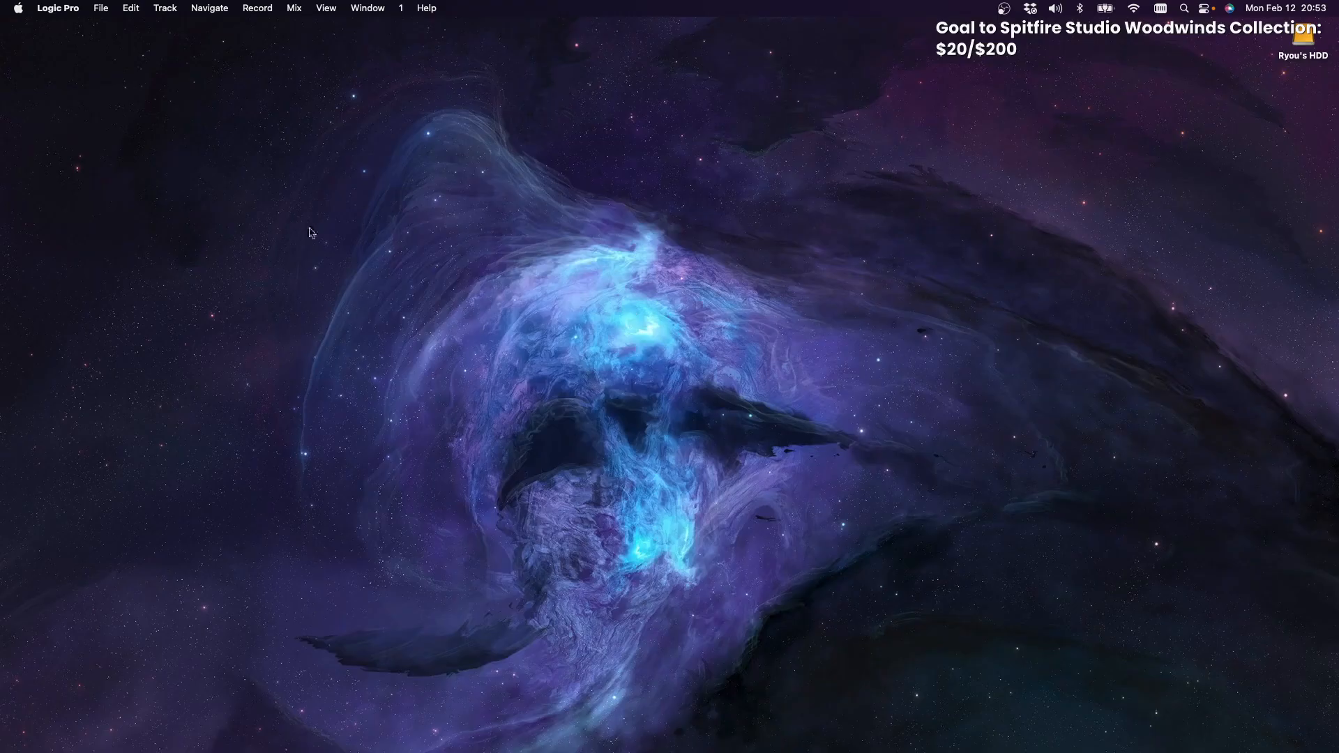
click(102, 9)
mouse_move(125, 76)
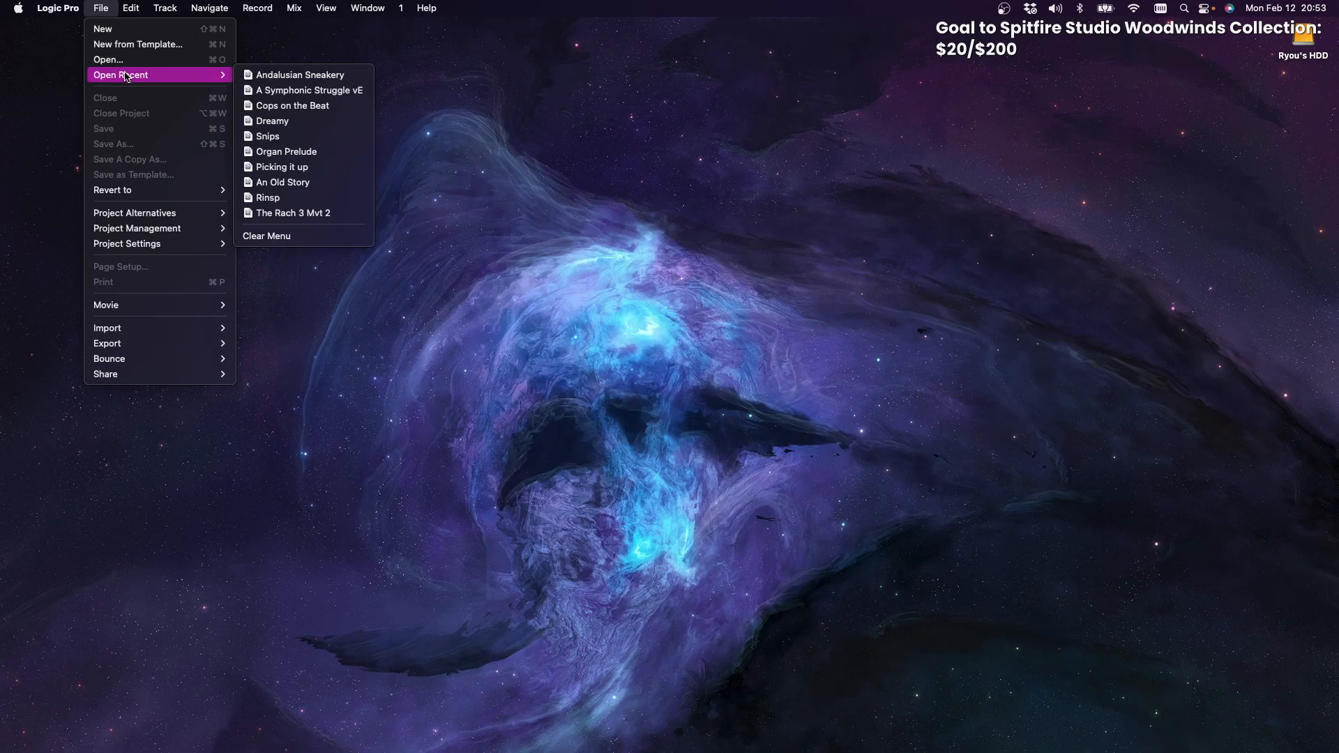
click(125, 59)
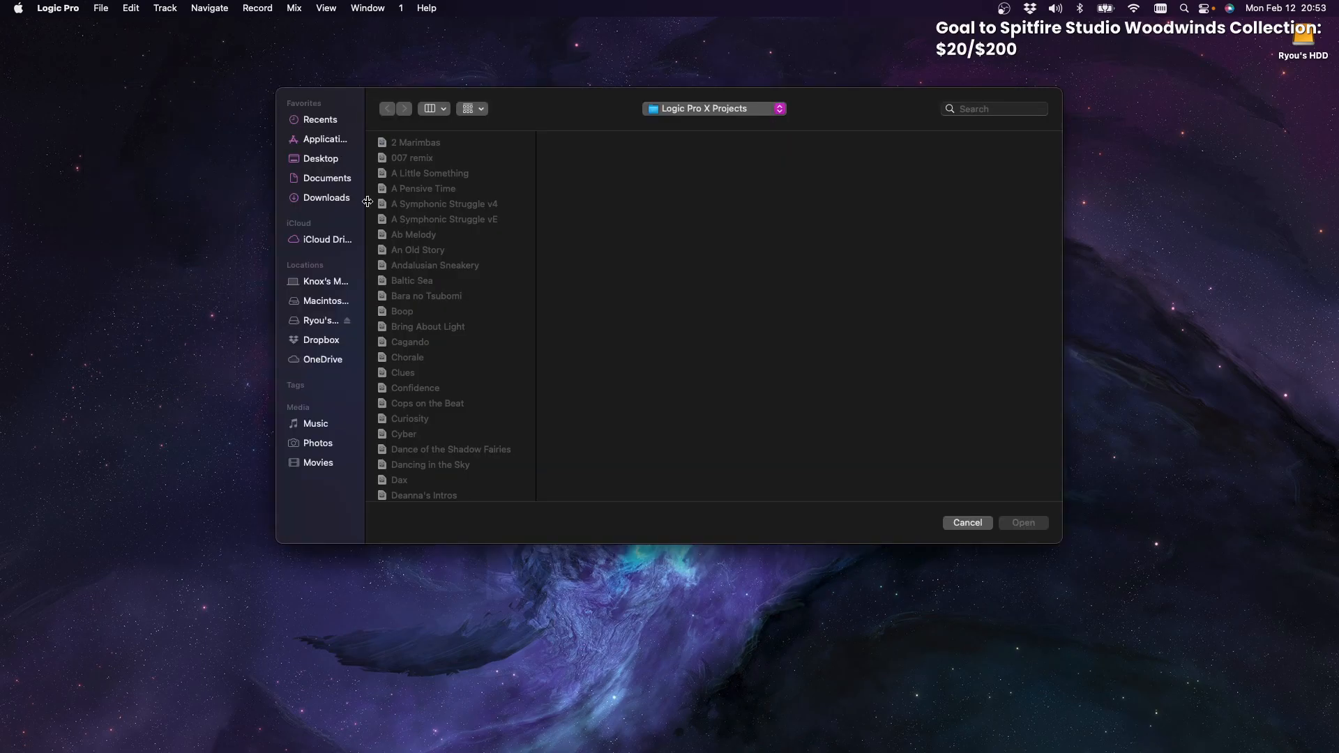
scroll(464, 285, down, 10)
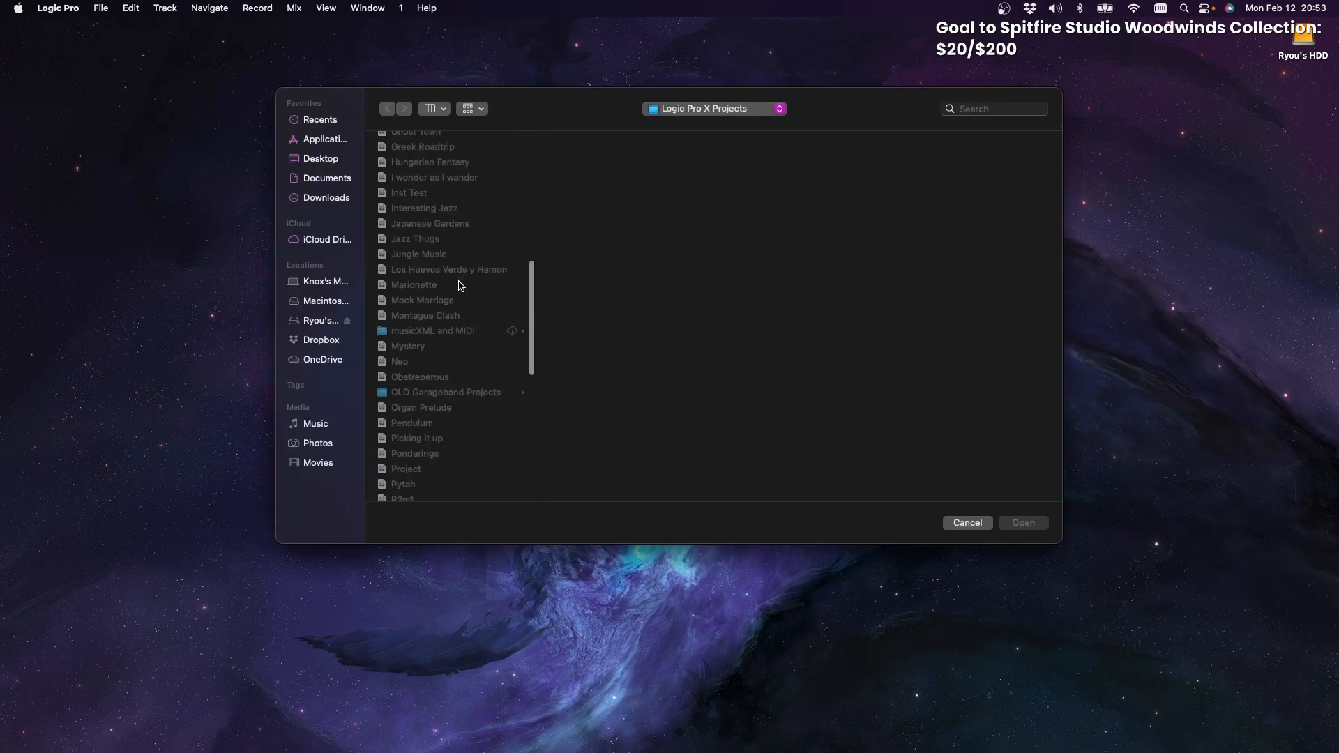
click(426, 456)
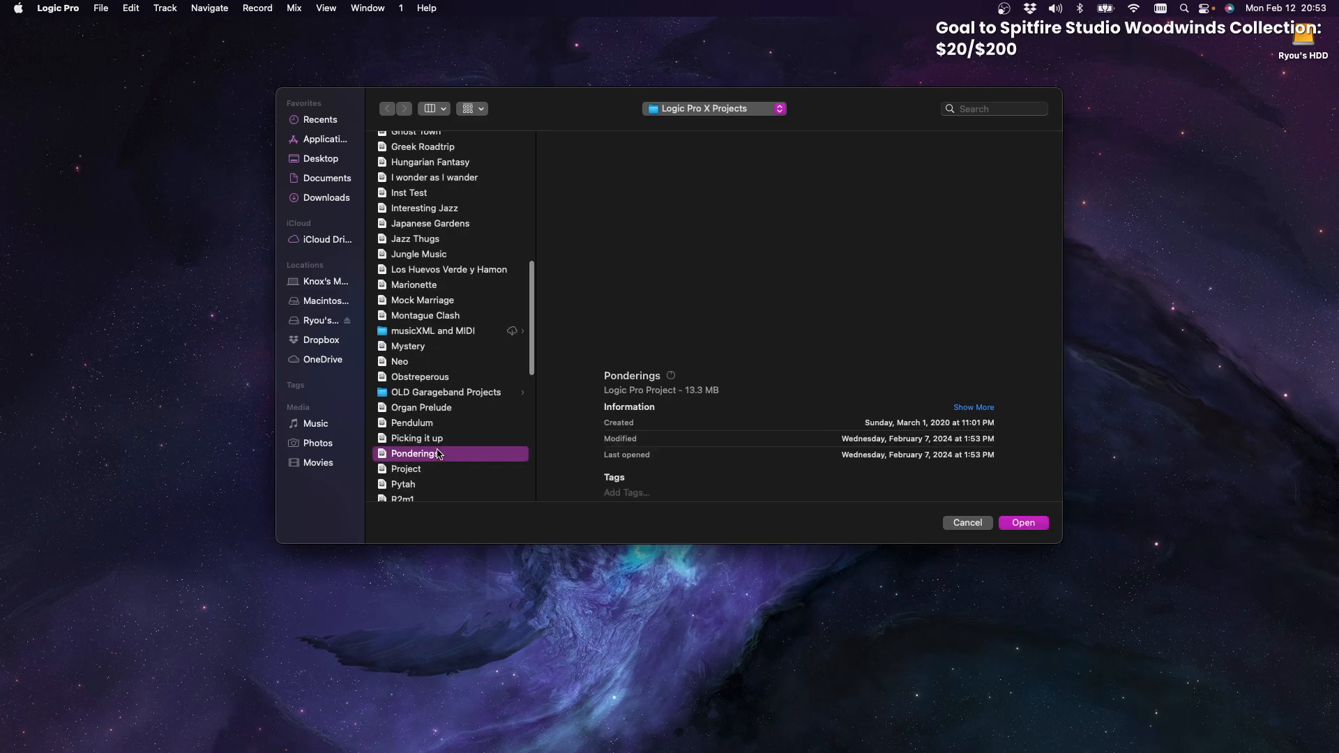
click(1023, 525)
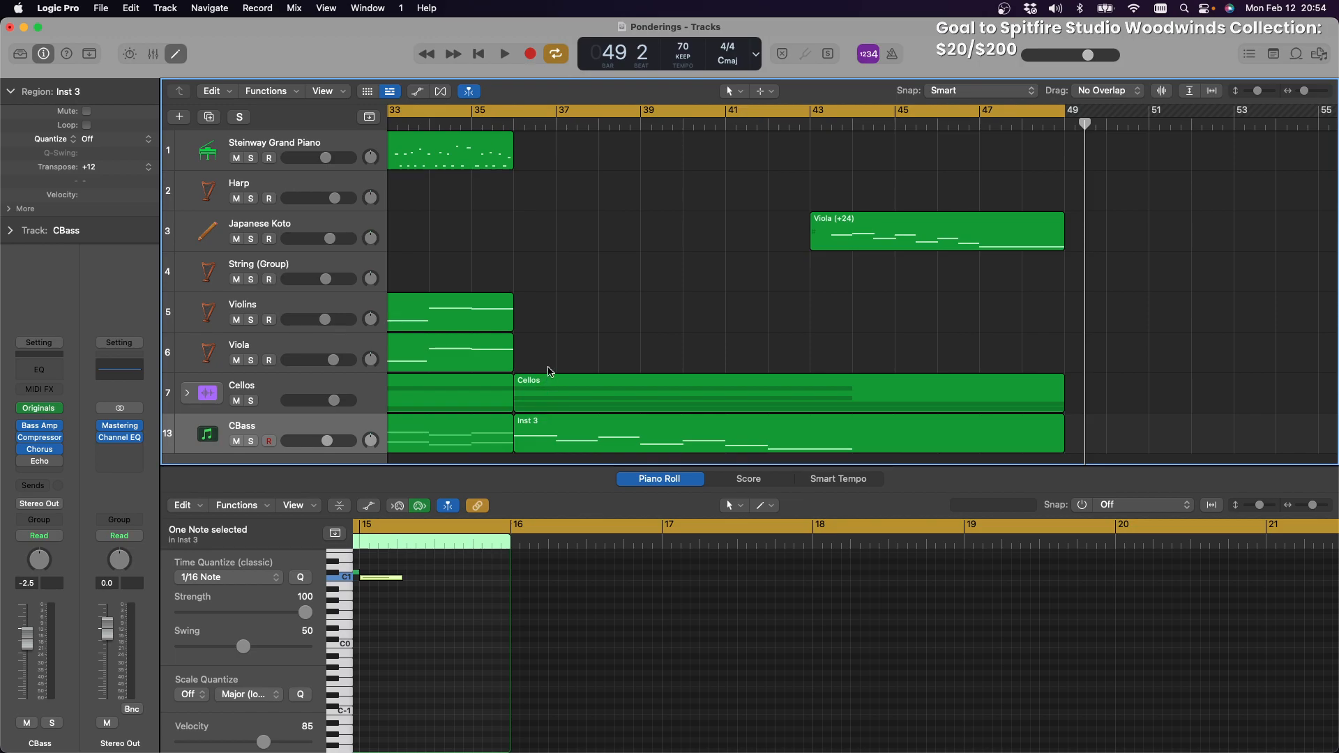
Look over the Ponderings arrangement, including the individual cello tracks inside the Cellos stack
scroll(550, 372, down, 2)
scroll(551, 371, left, 8)
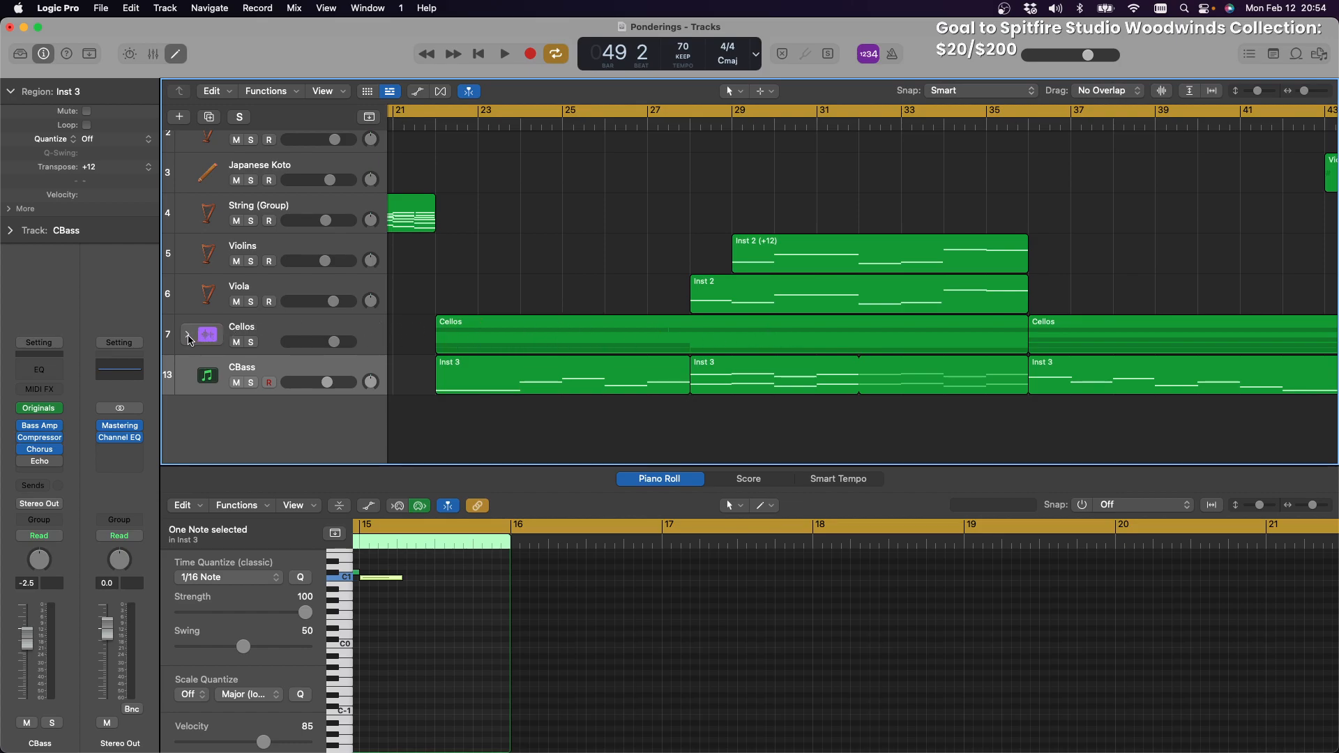
scroll(495, 300, up, 2)
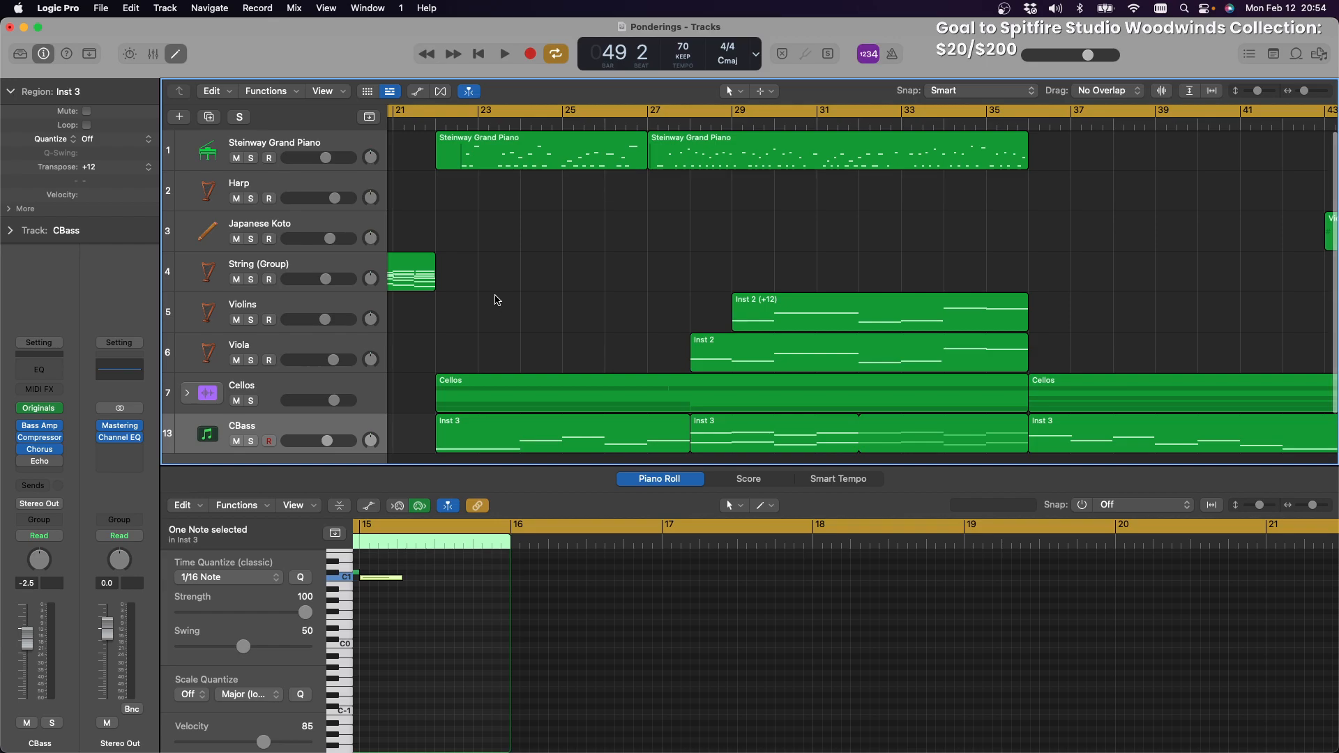
scroll(495, 300, down, 2)
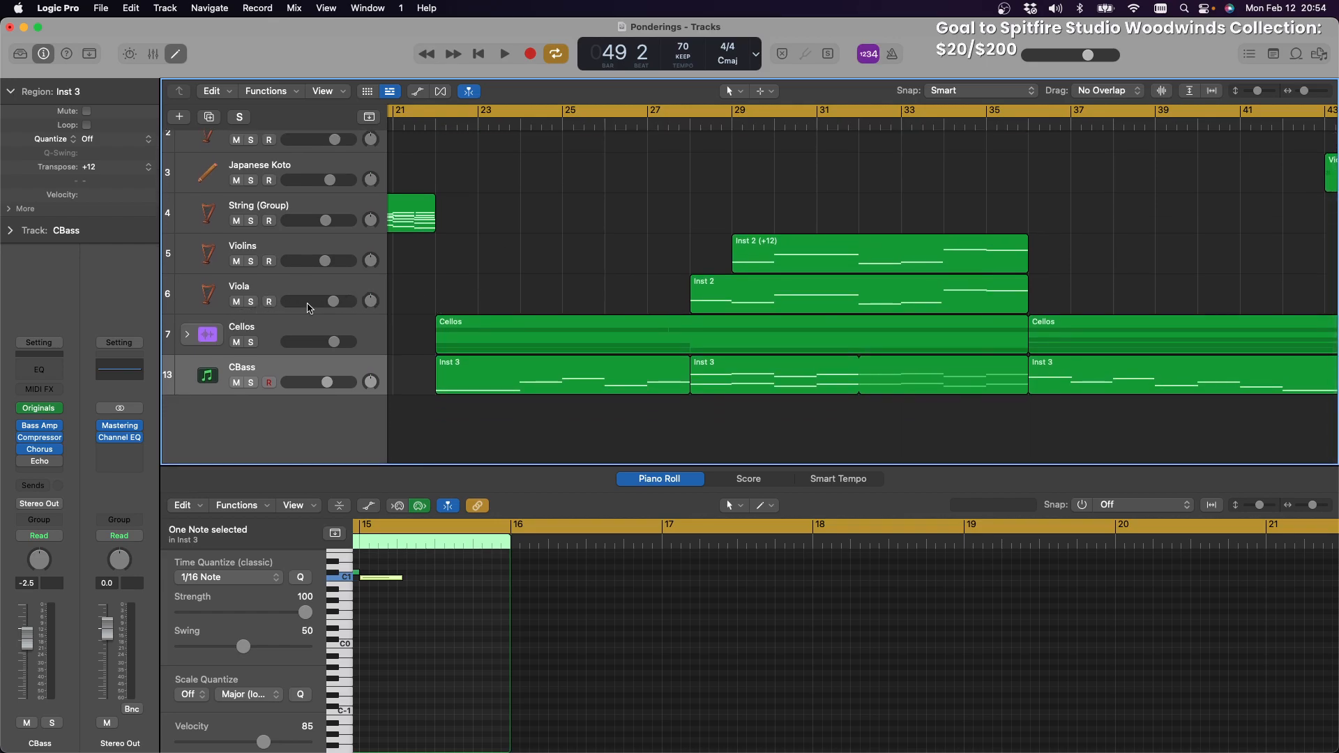
click(187, 336)
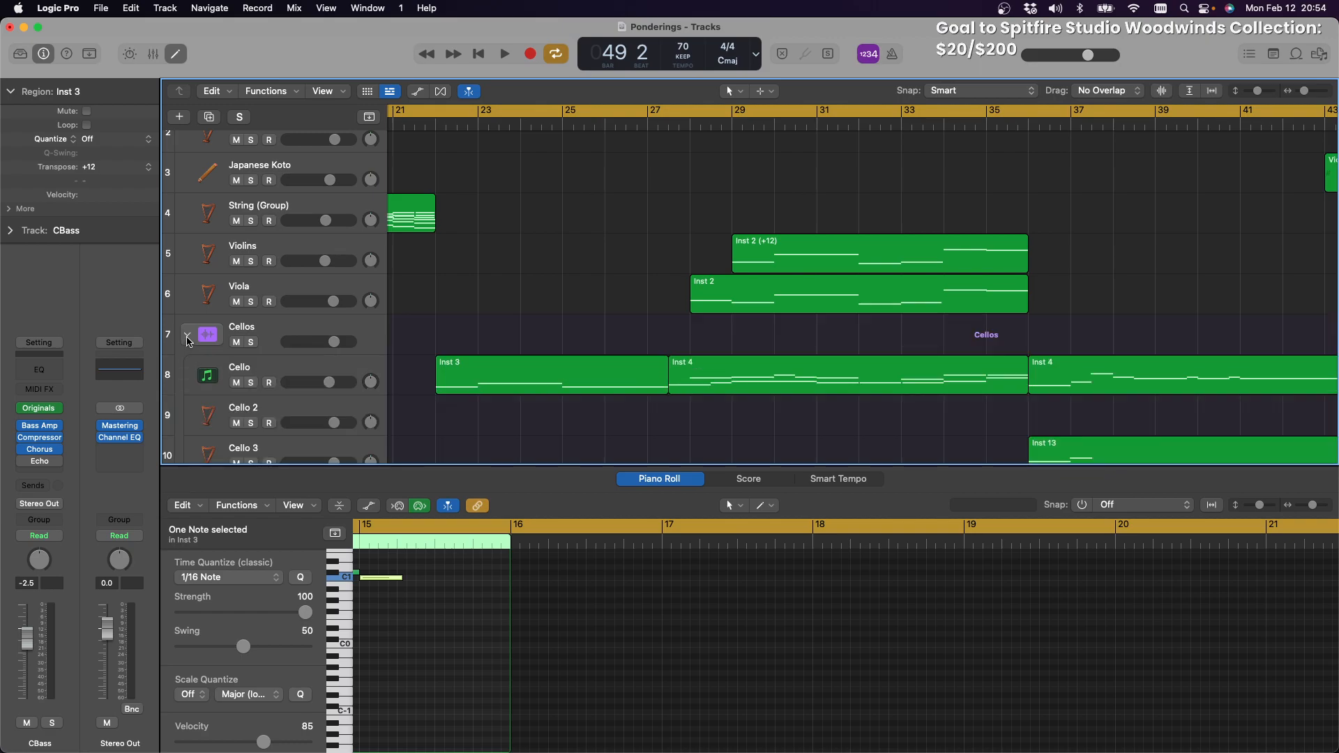
scroll(377, 314, down, 5)
scroll(377, 314, right, 5)
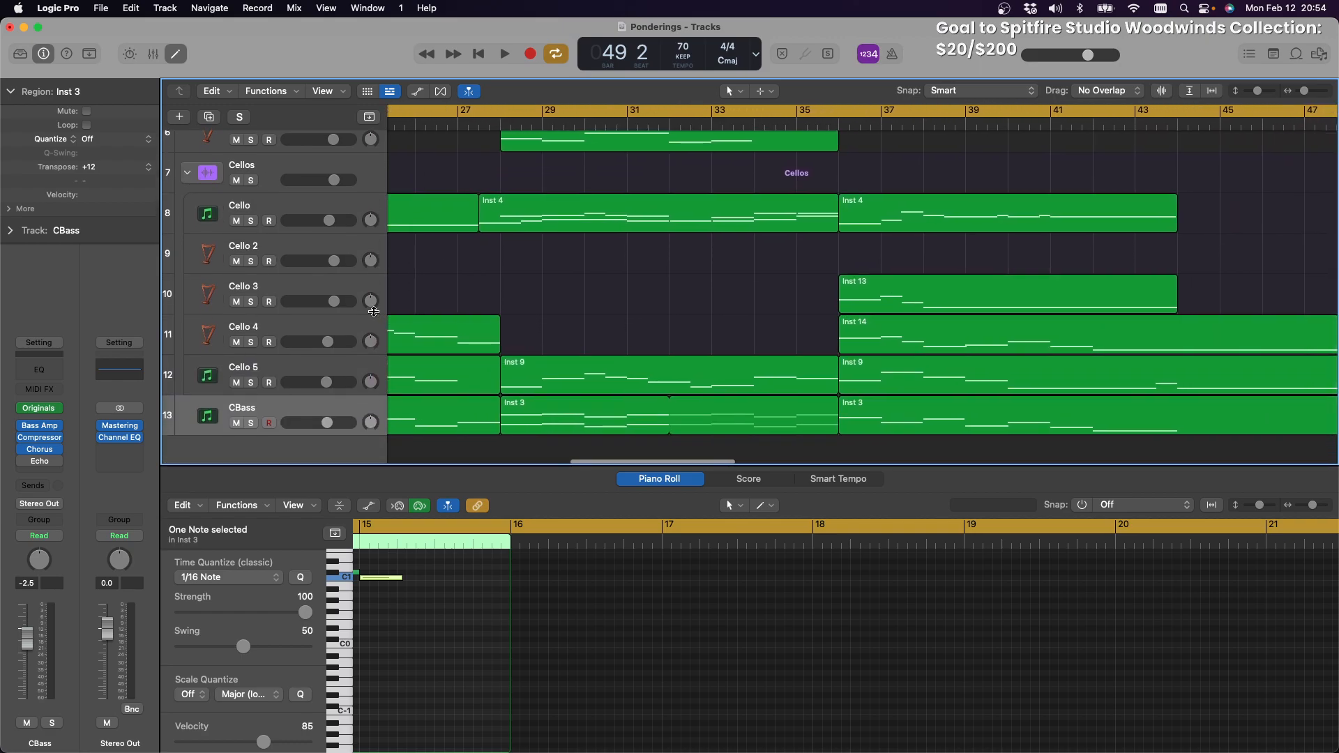
scroll(203, 293, up, 3)
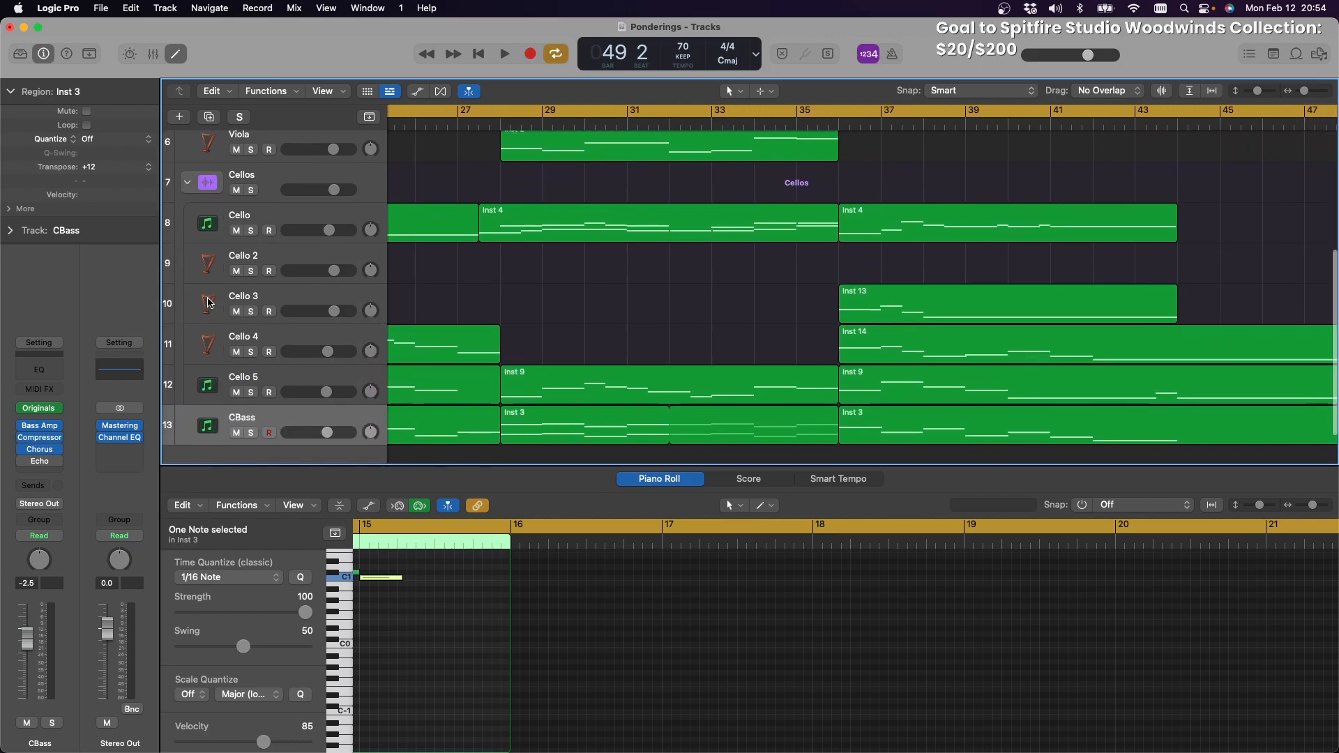
click(187, 257)
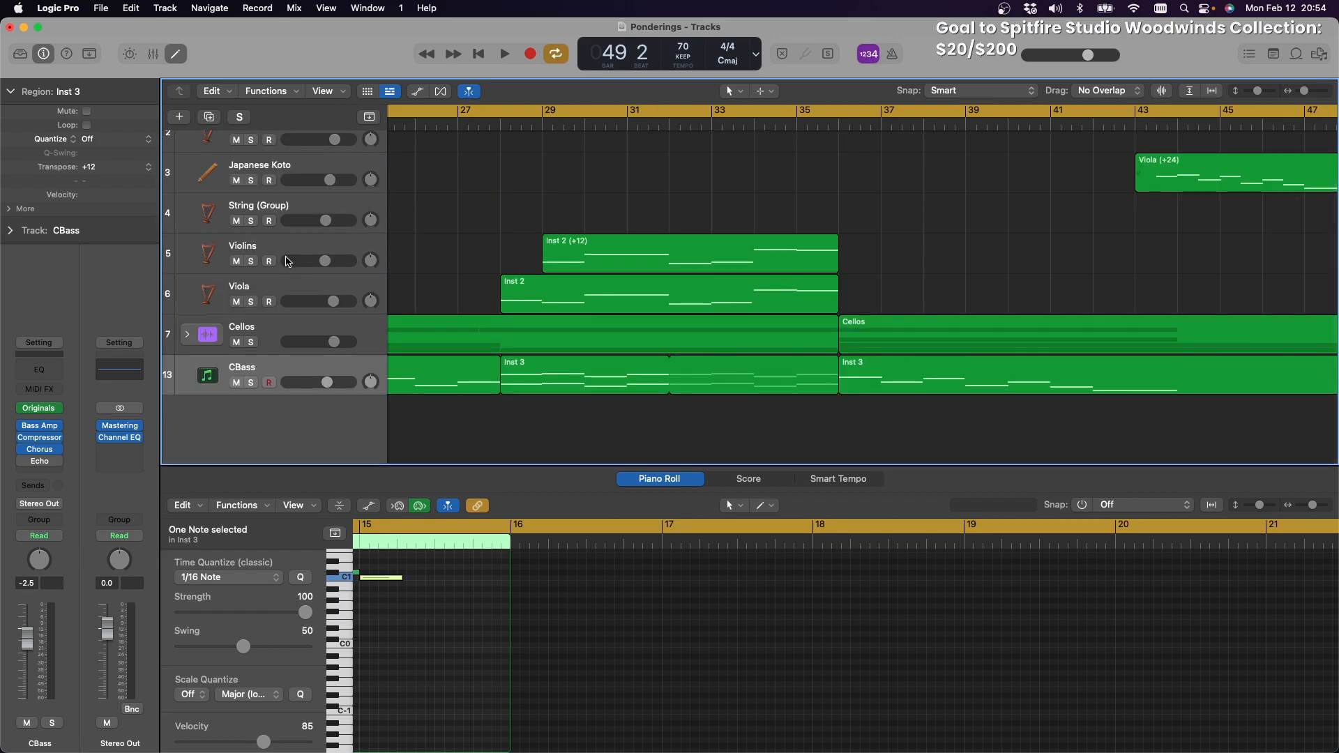
scroll(447, 267, left, 3)
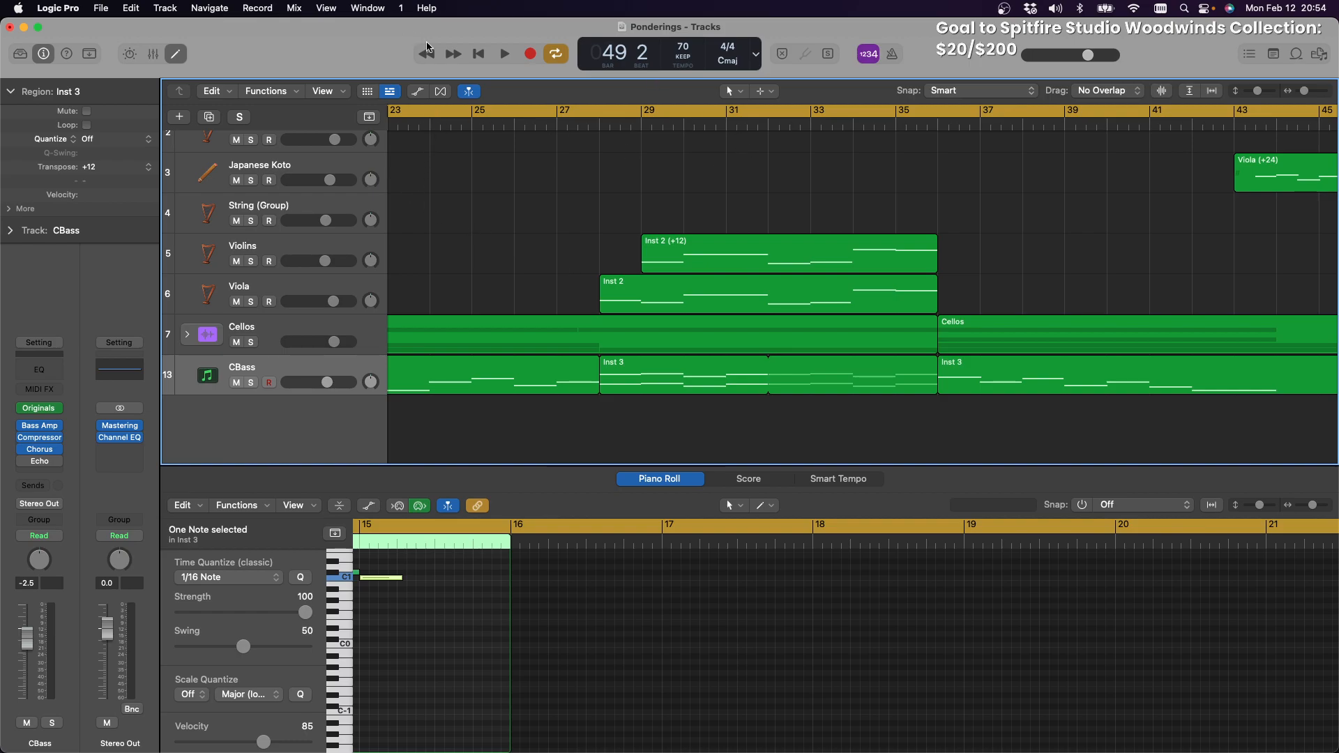
scroll(617, 197, up, 2)
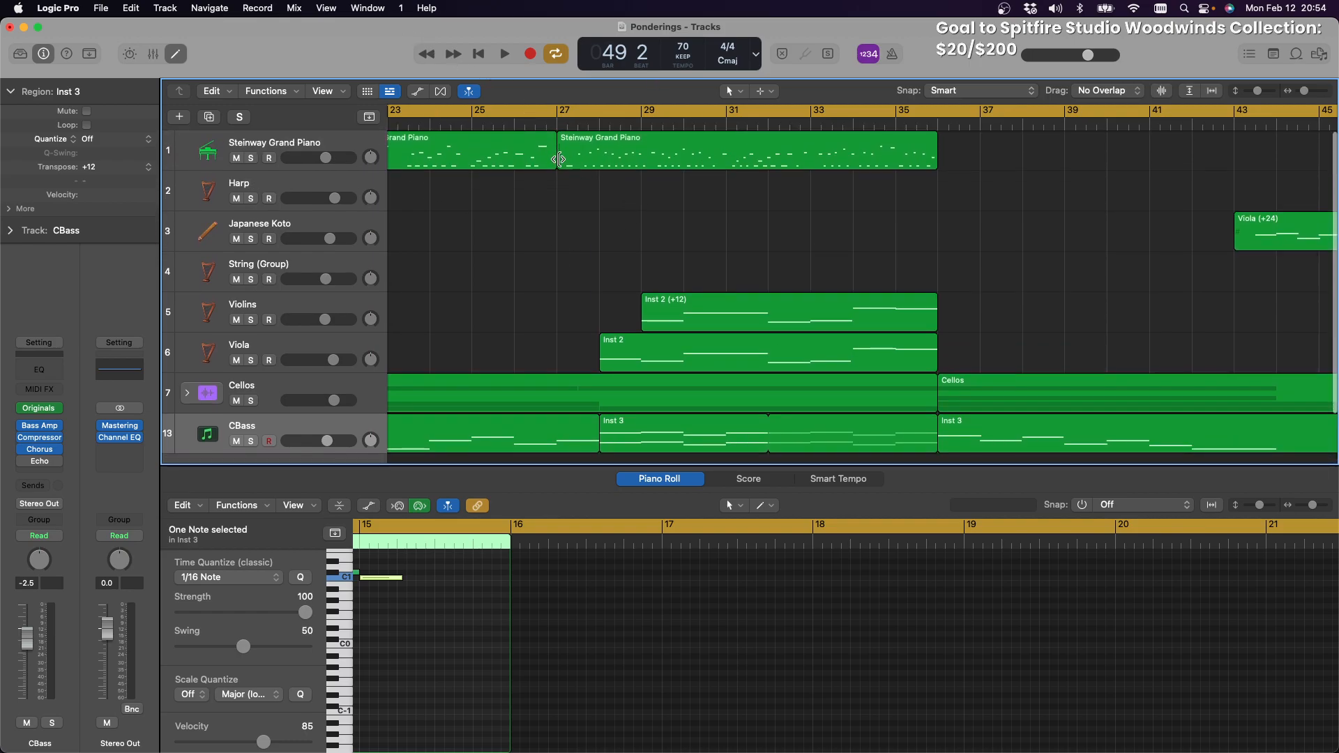
Play the Ponderings piece from bar 1 and listen through the opening section past bar 16
scroll(559, 159, left, 10)
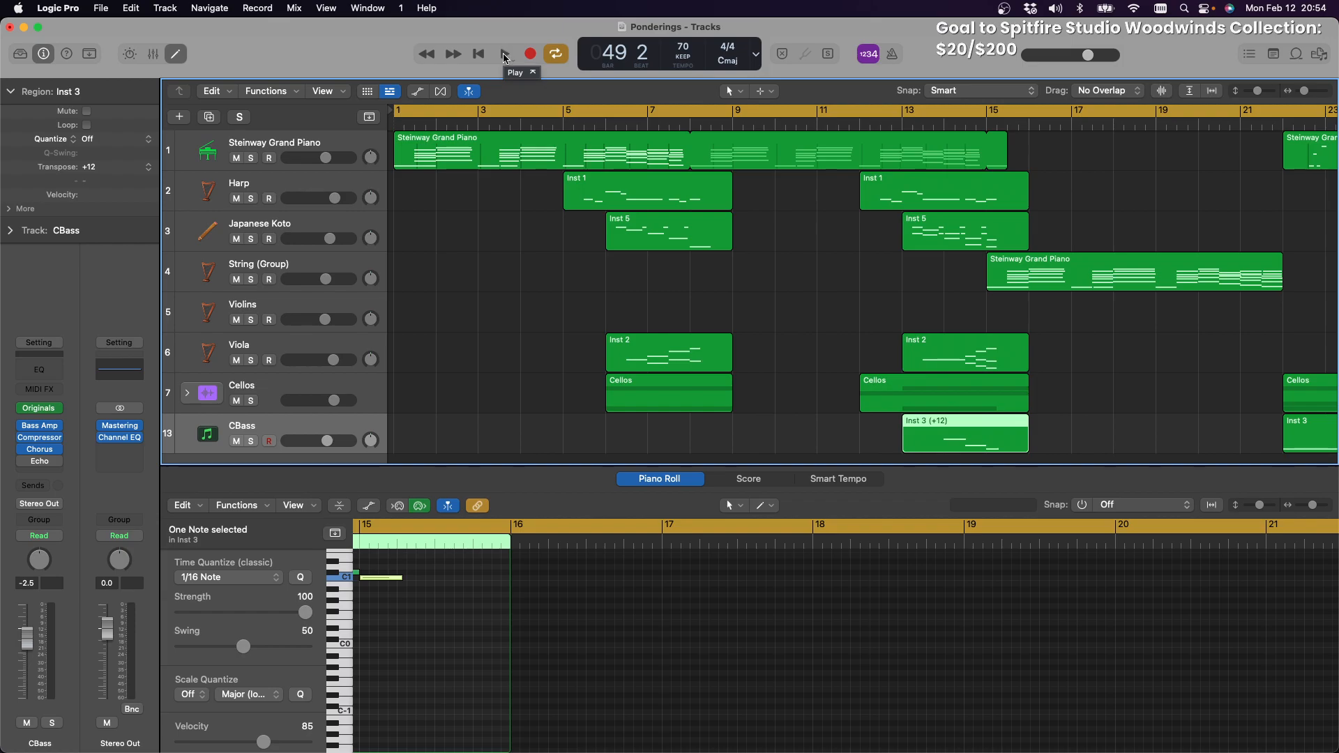
click(505, 55)
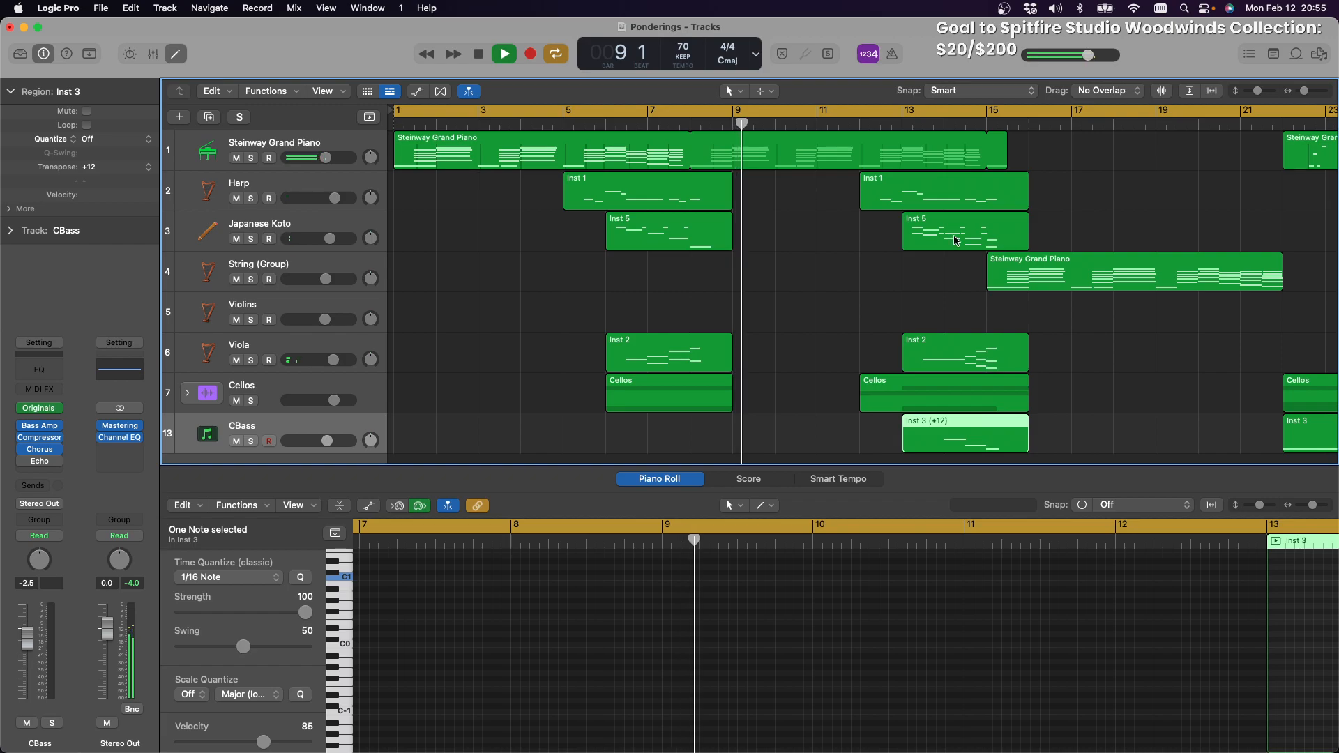
scroll(928, 240, down, 2)
scroll(925, 242, up, 2)
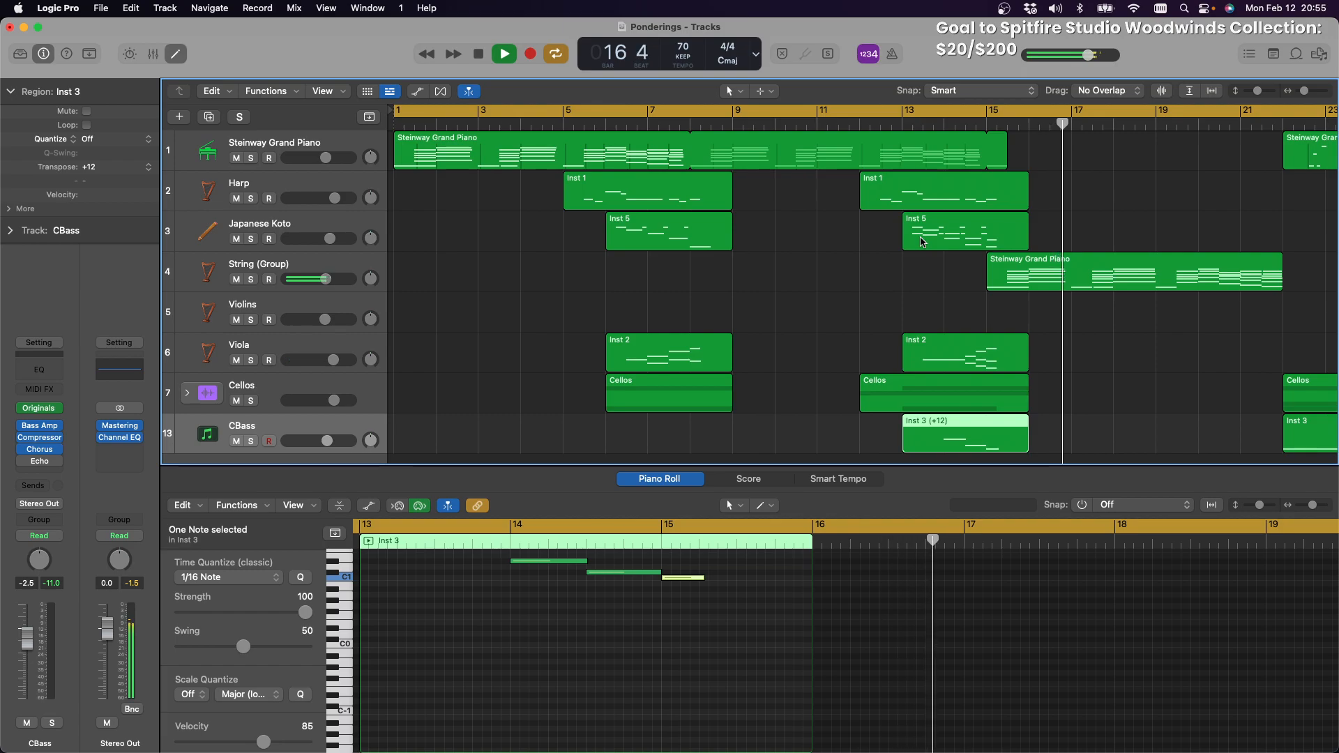
Hide the Inspector and the Piano Roll editor to give the track arrangement the full window during playback
click(20, 54)
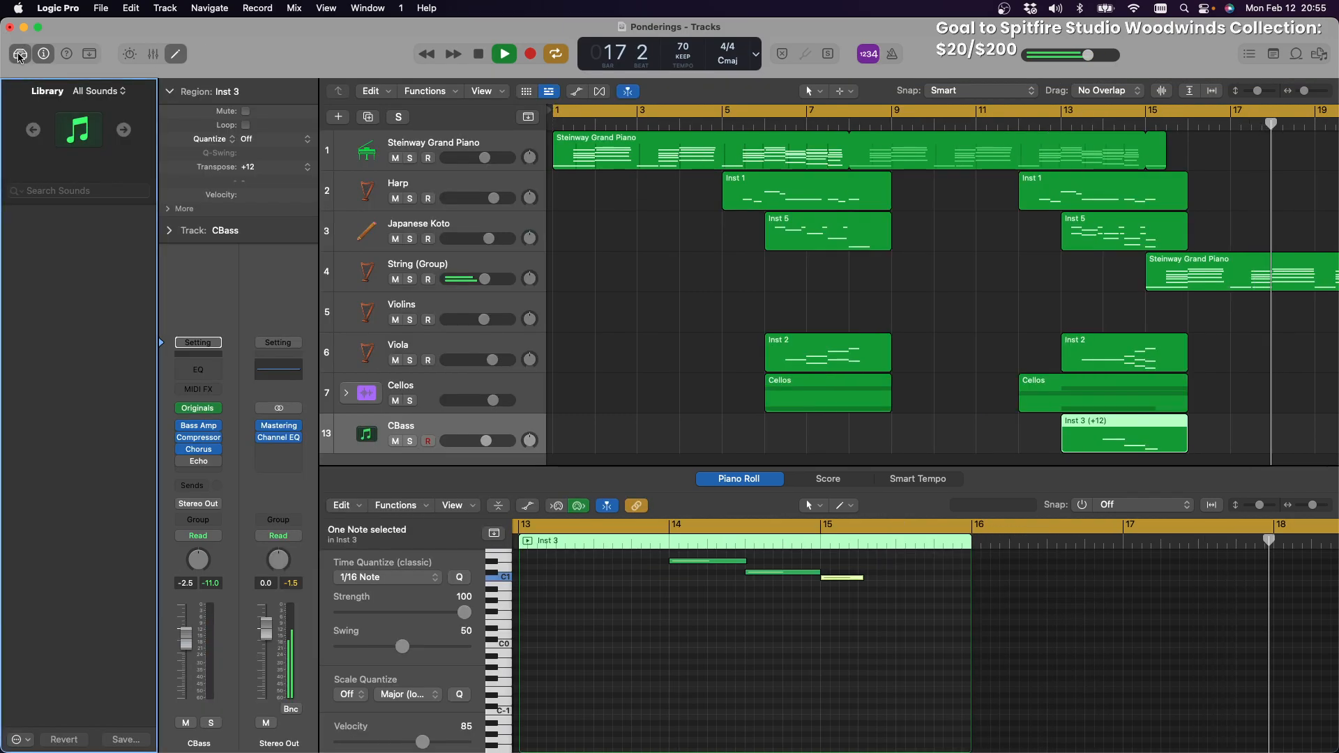
click(41, 59)
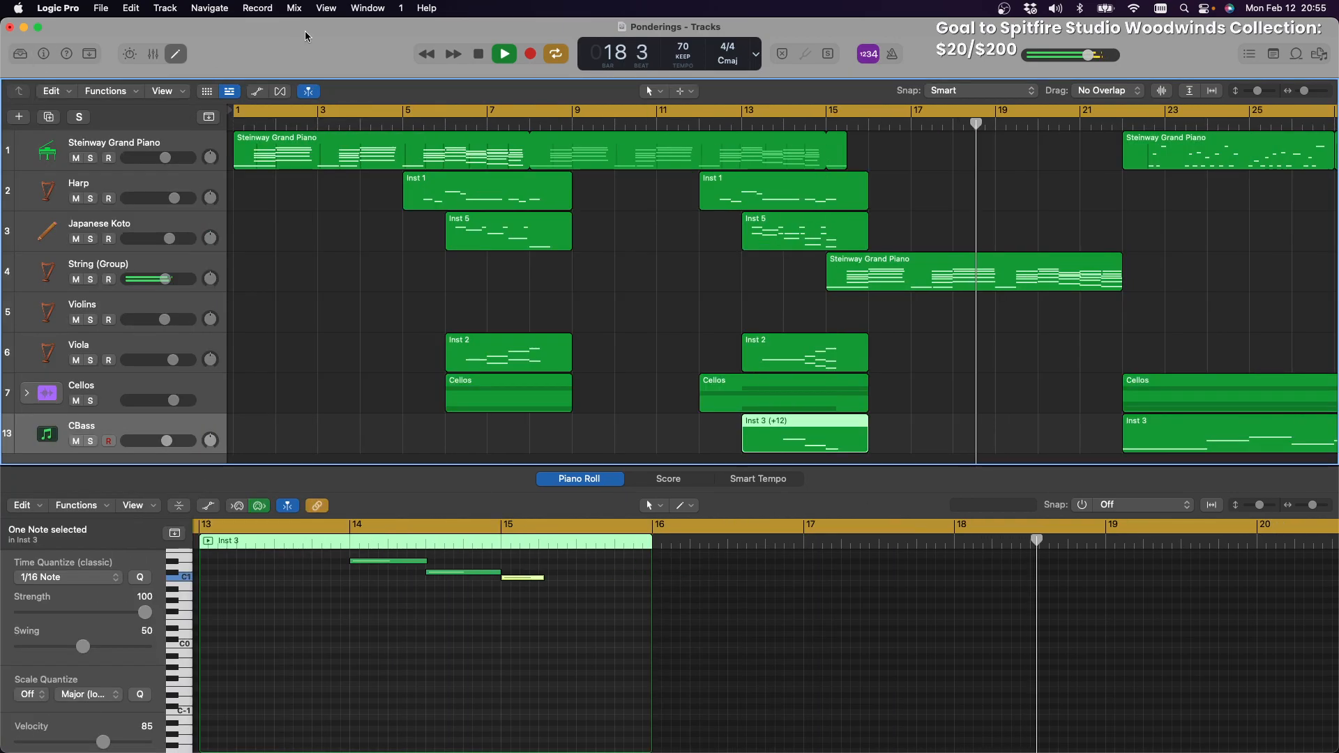
click(177, 53)
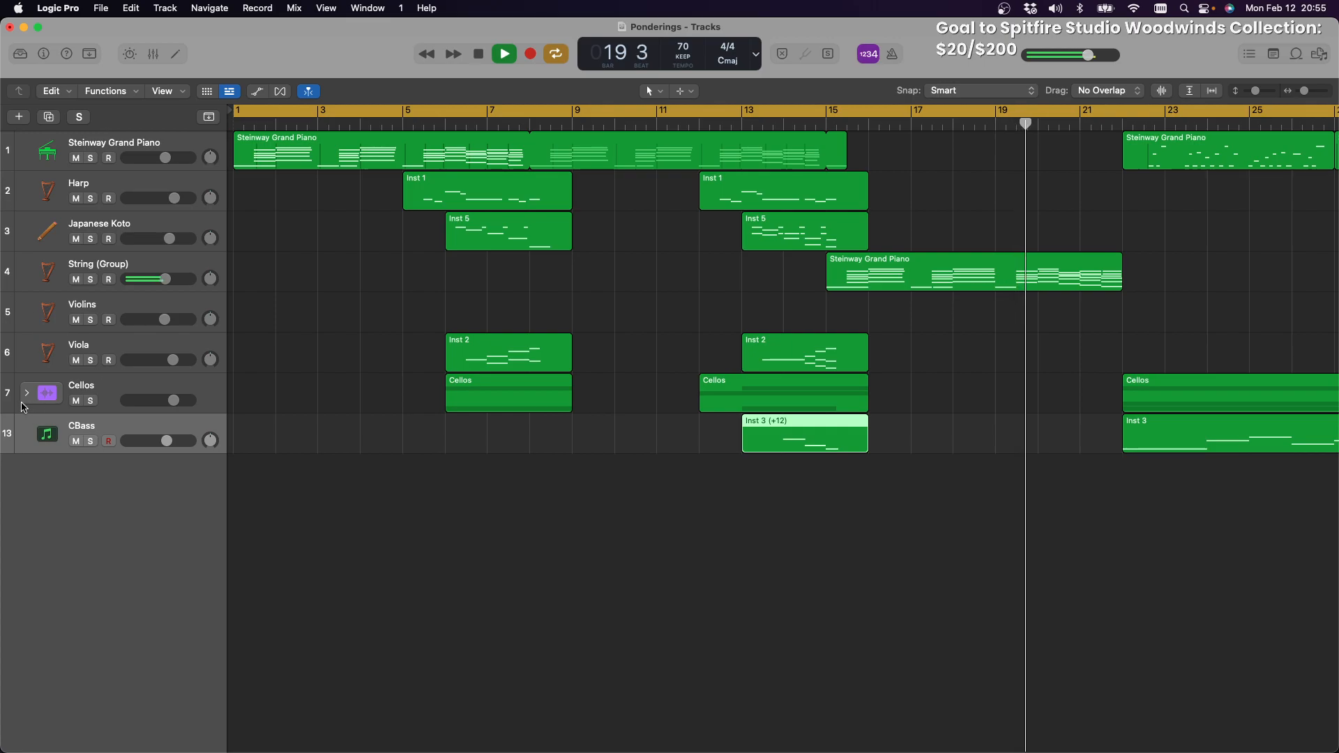
Expand the Cellos stack and listen through the rest of the Ponderings arrangement to its end, then stop playback
click(28, 393)
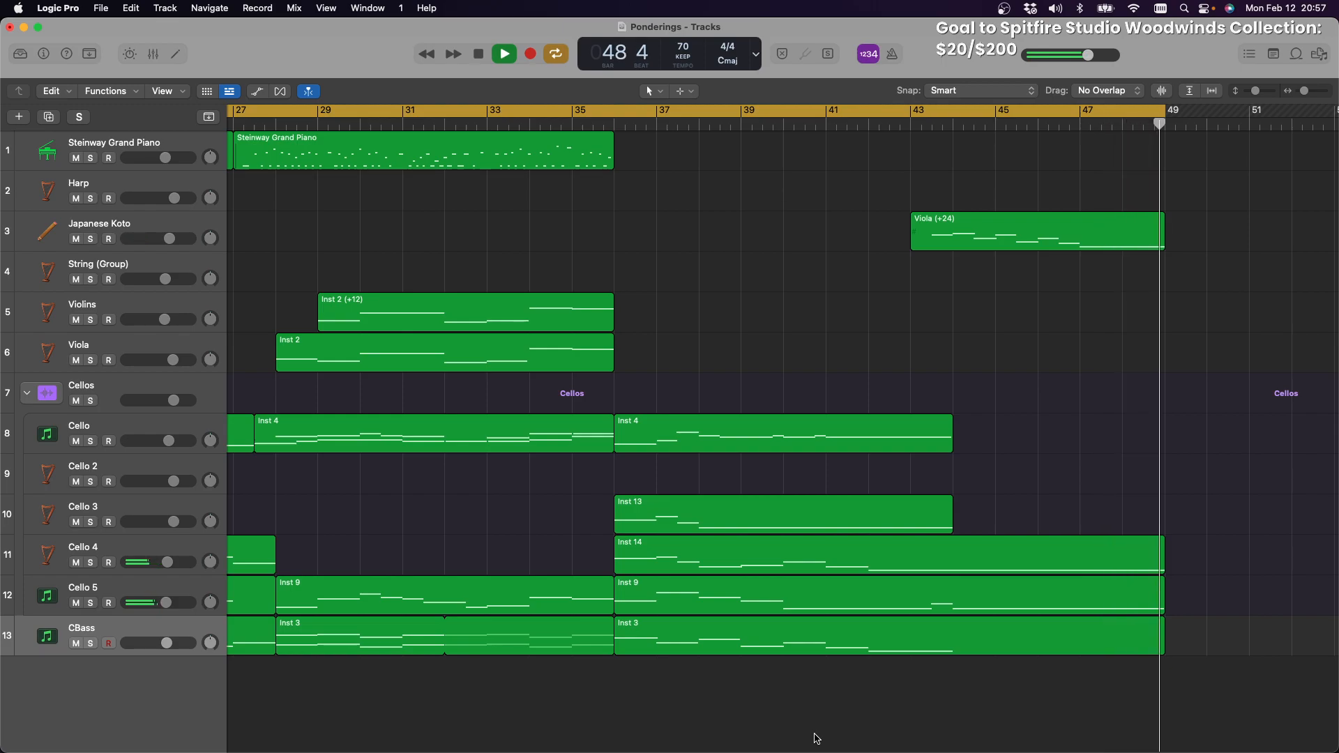
key(space)
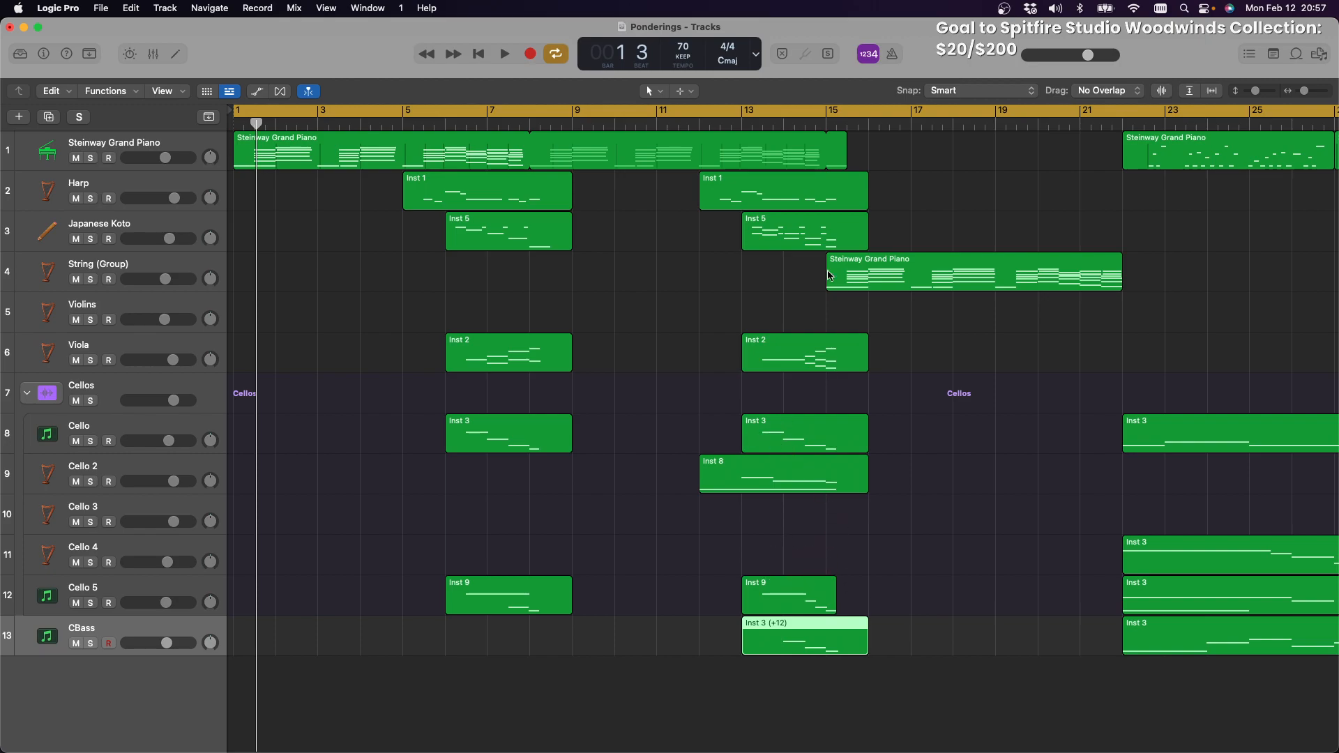
Set the cycle range to bars 8 through 16, briefly play the passage around bar 9, and turn cycling off
click(581, 117)
click(577, 112)
drag(577, 114, 874, 125)
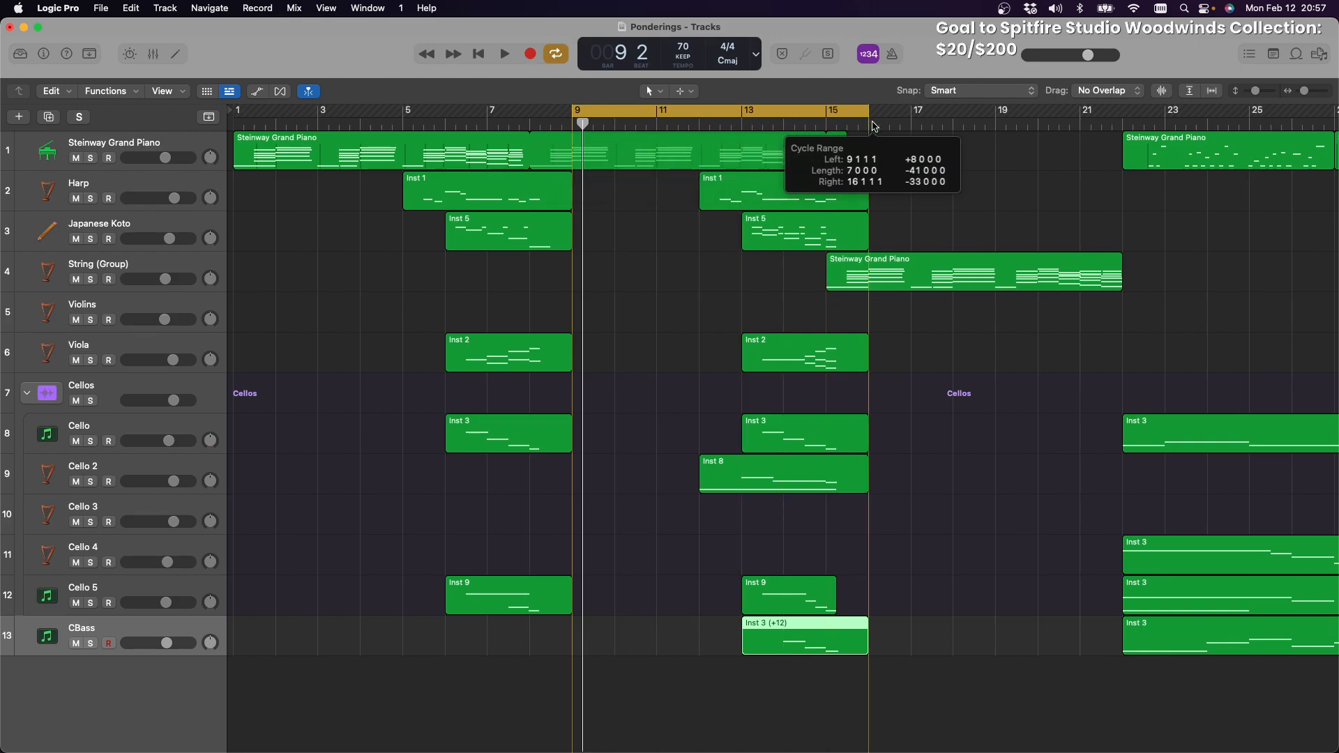
drag(570, 113, 529, 114)
key(space)
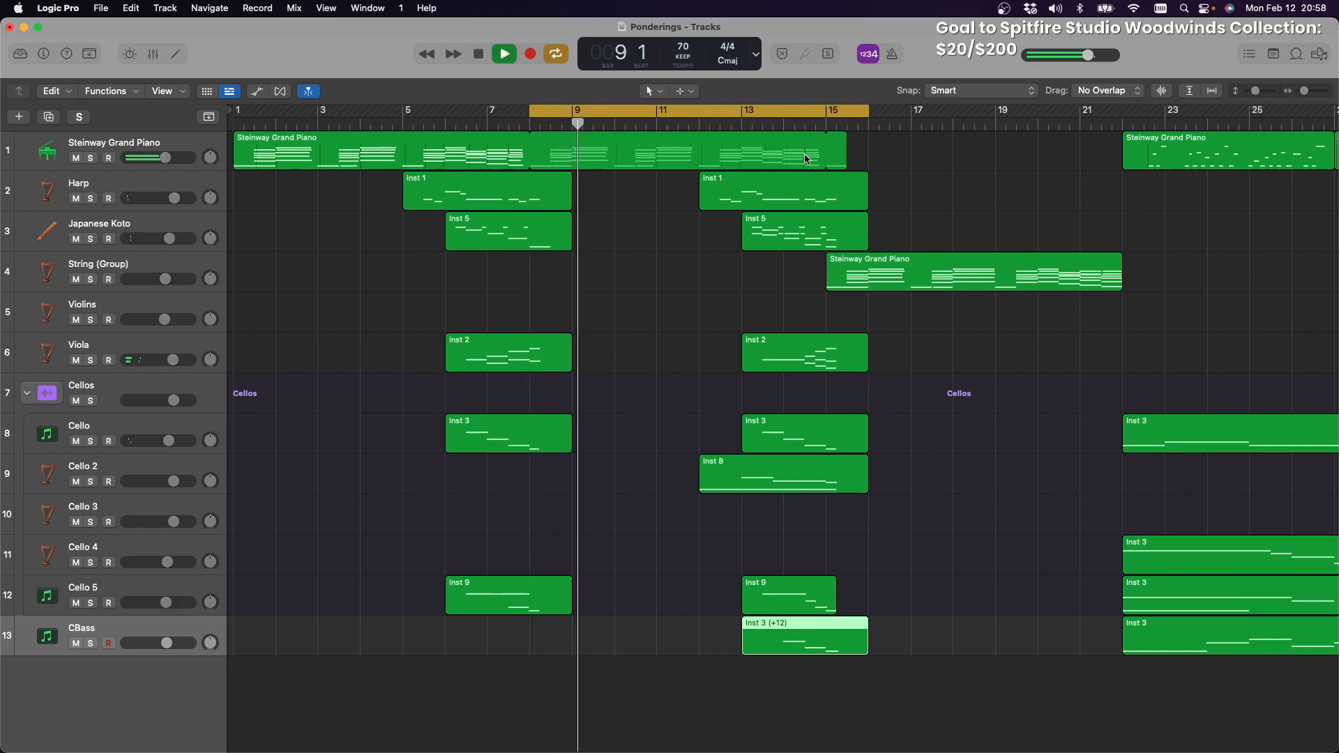
key(space)
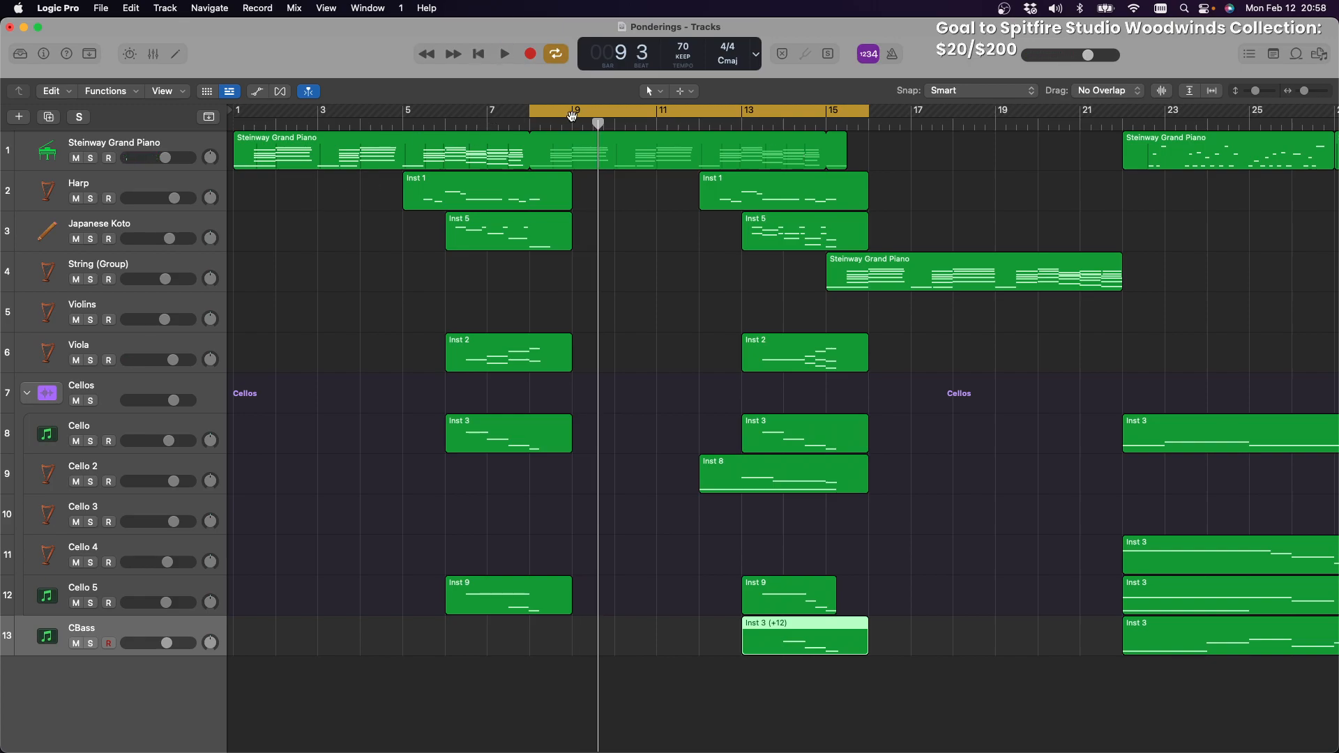
click(606, 113)
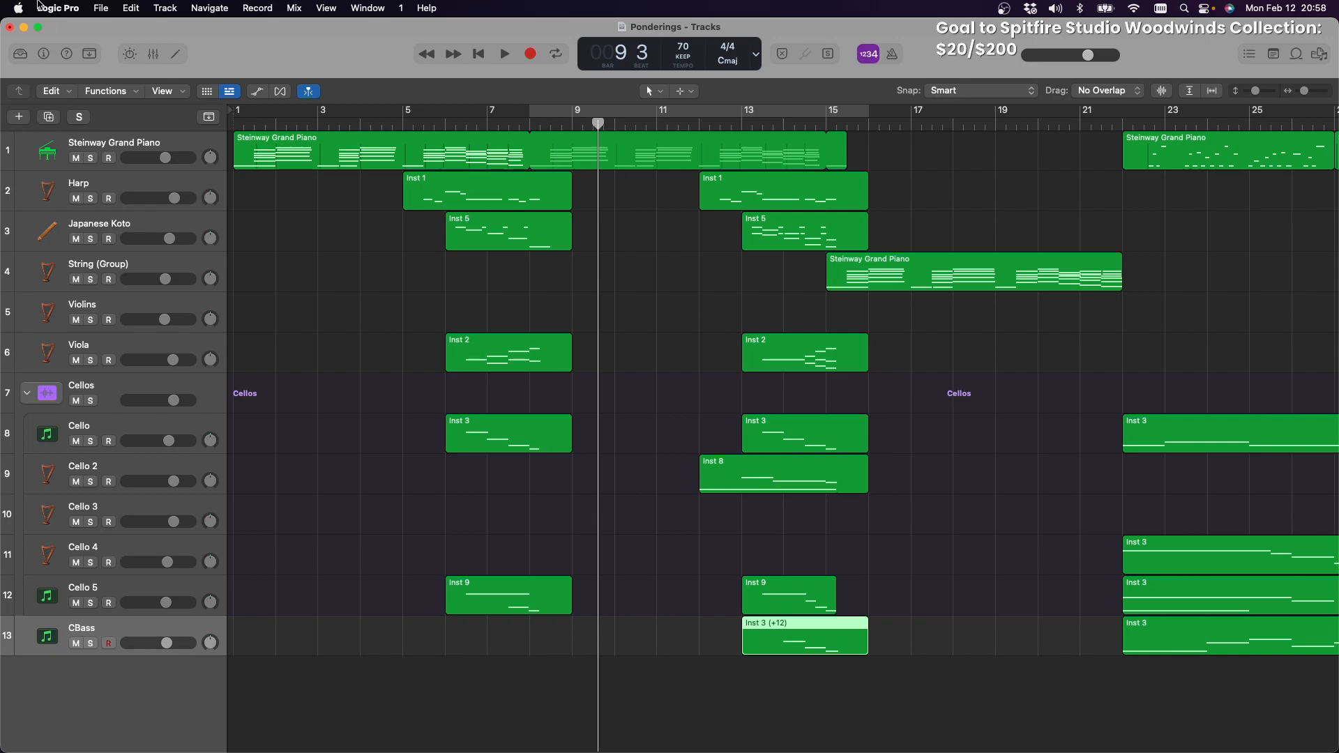
Close the Ponderings project without saving and open the Figuring It Out project from the Logic Pro X Projects folder
click(10, 28)
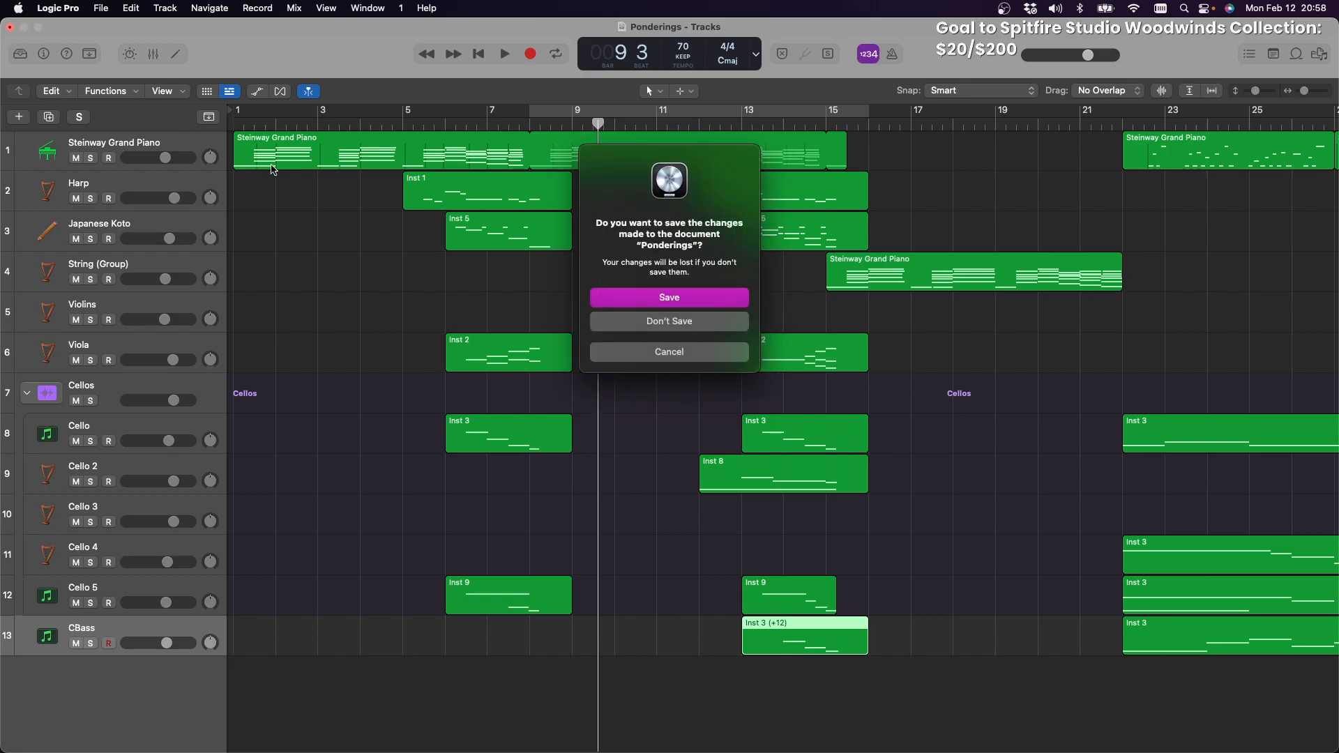
click(687, 322)
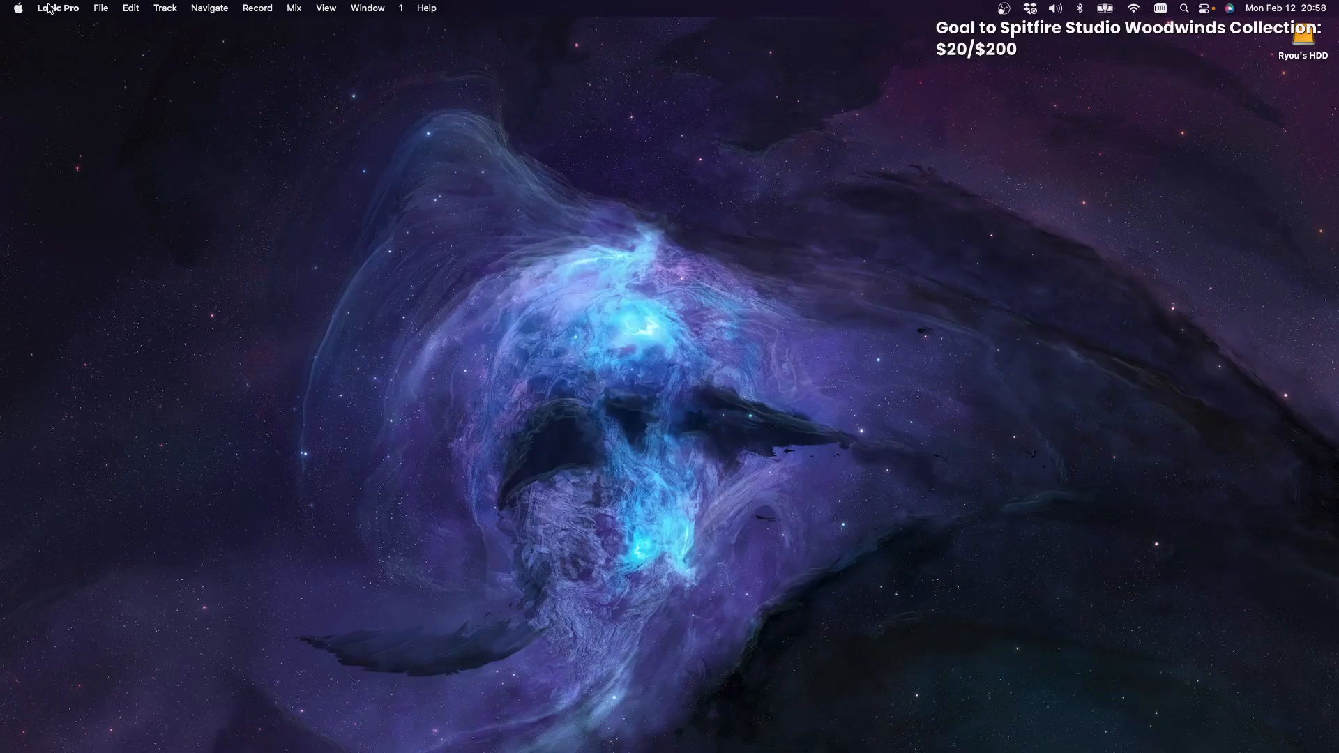
click(101, 9)
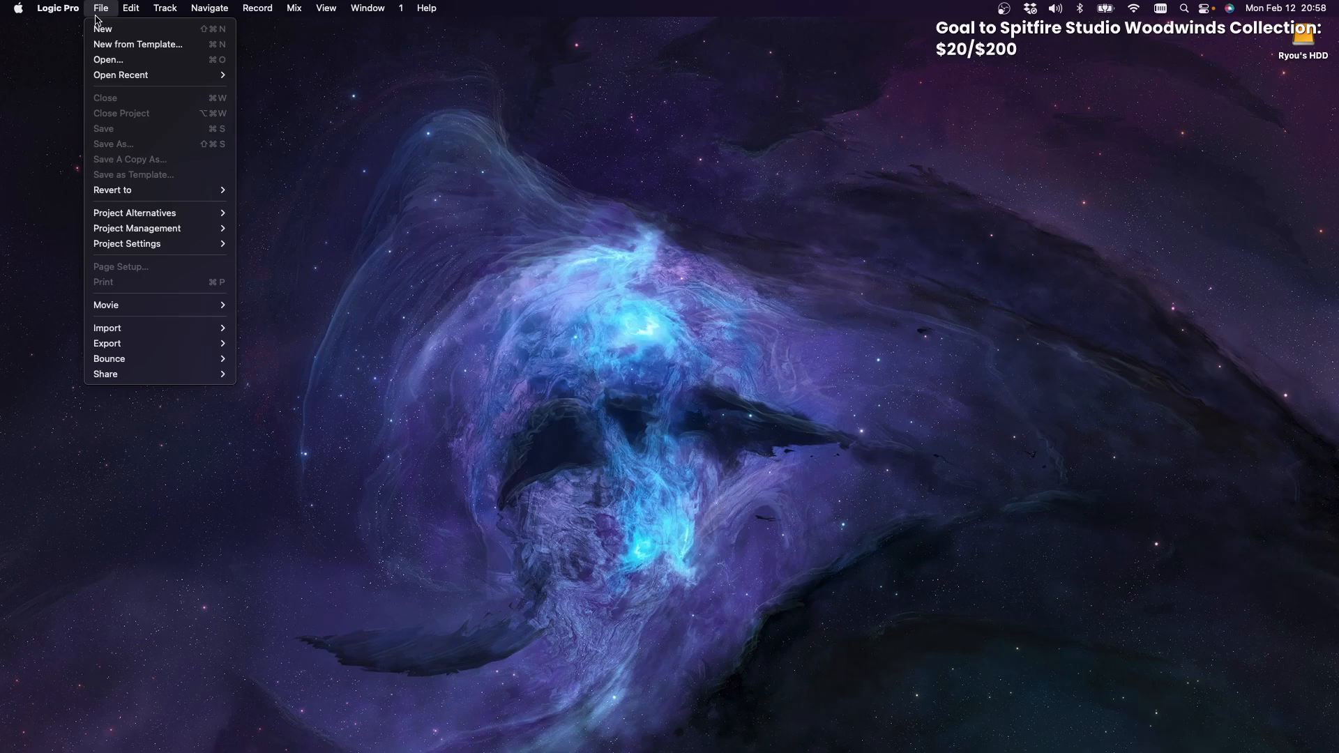
mouse_move(43, 3)
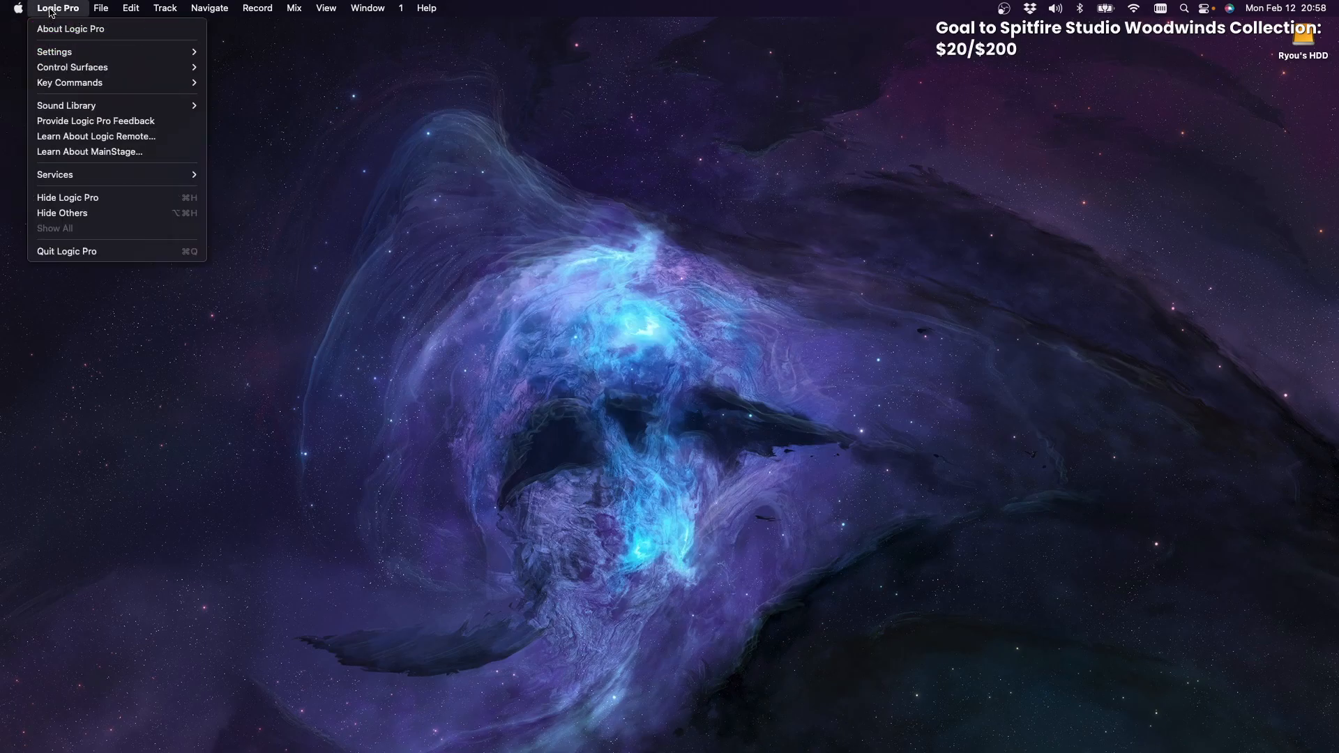
mouse_move(99, 10)
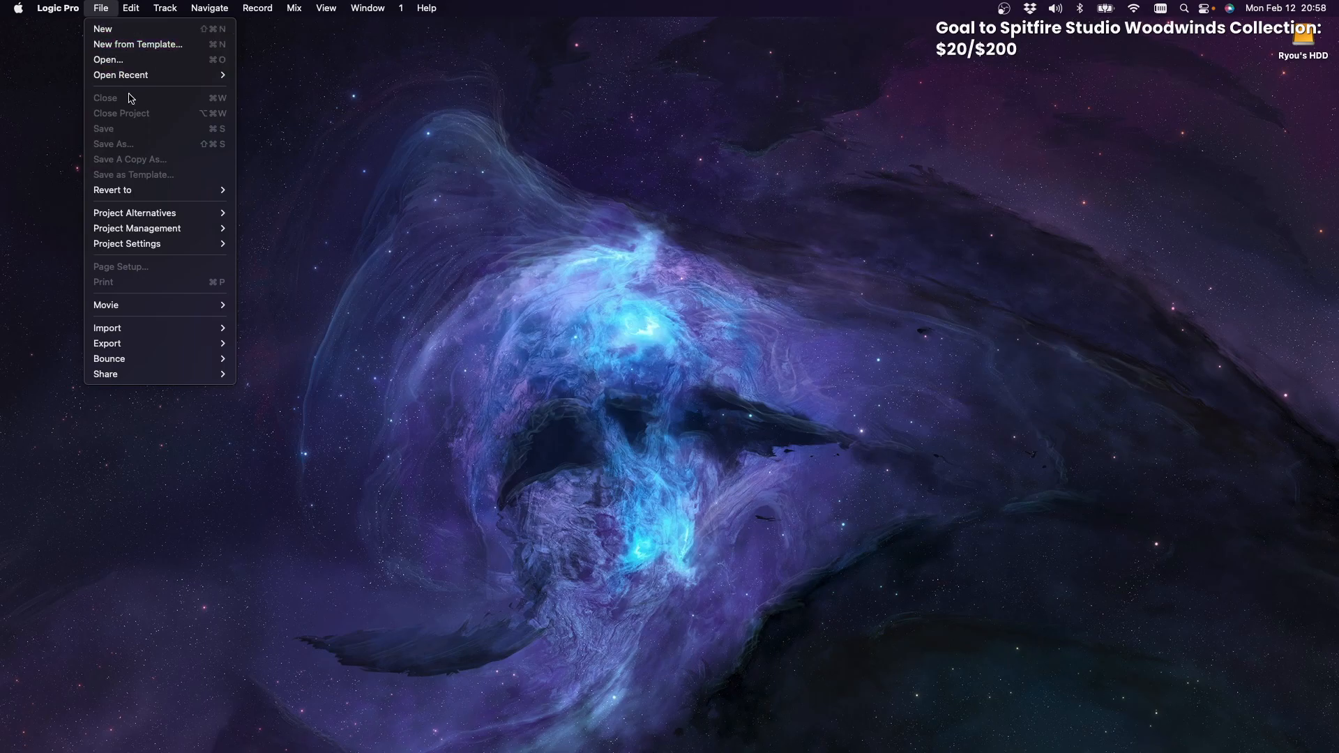
click(127, 62)
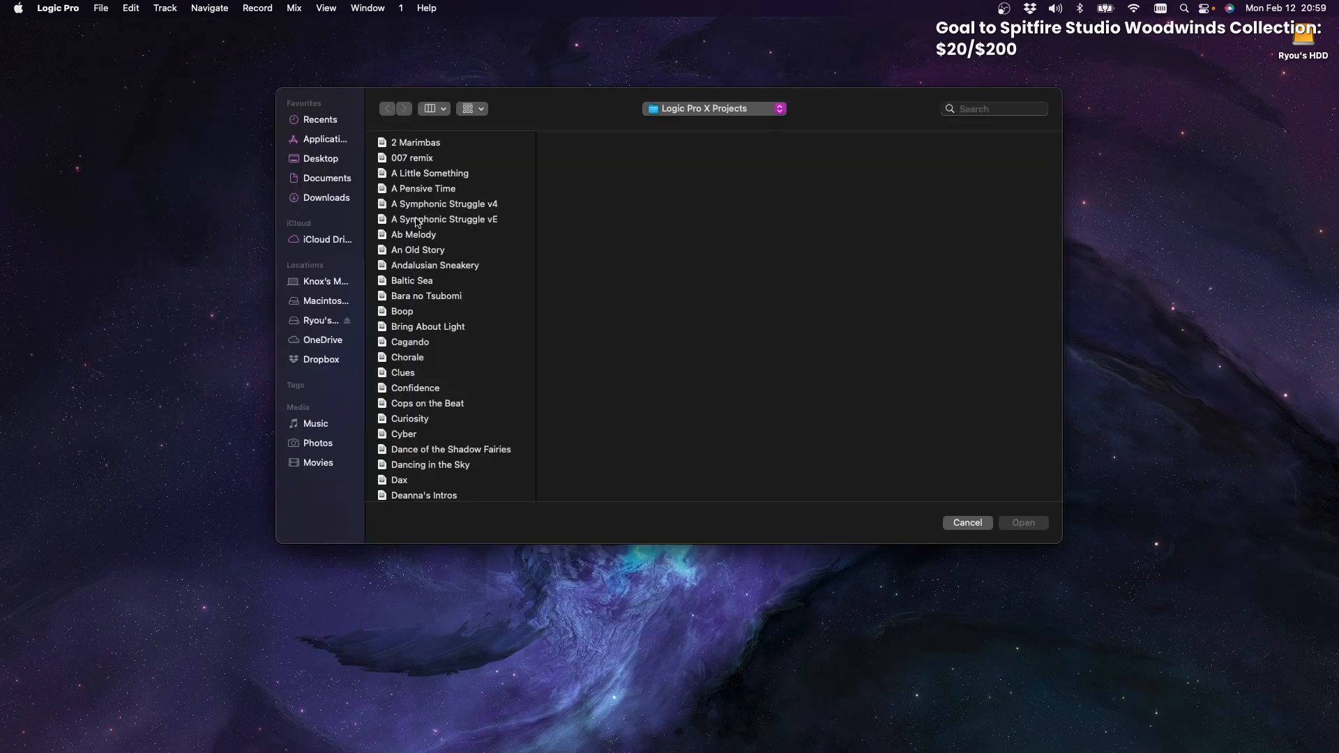
scroll(415, 219, down, 10)
scroll(415, 218, down, 8)
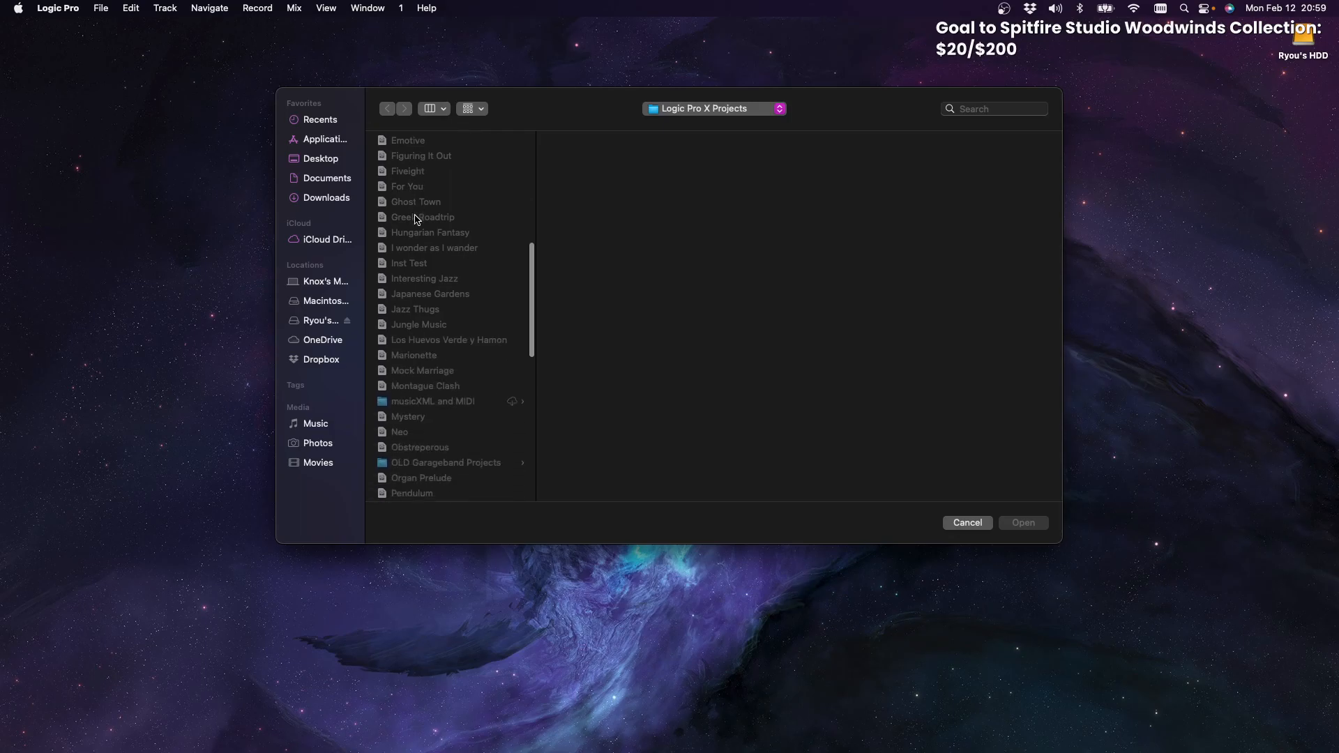
scroll(413, 216, up, 3)
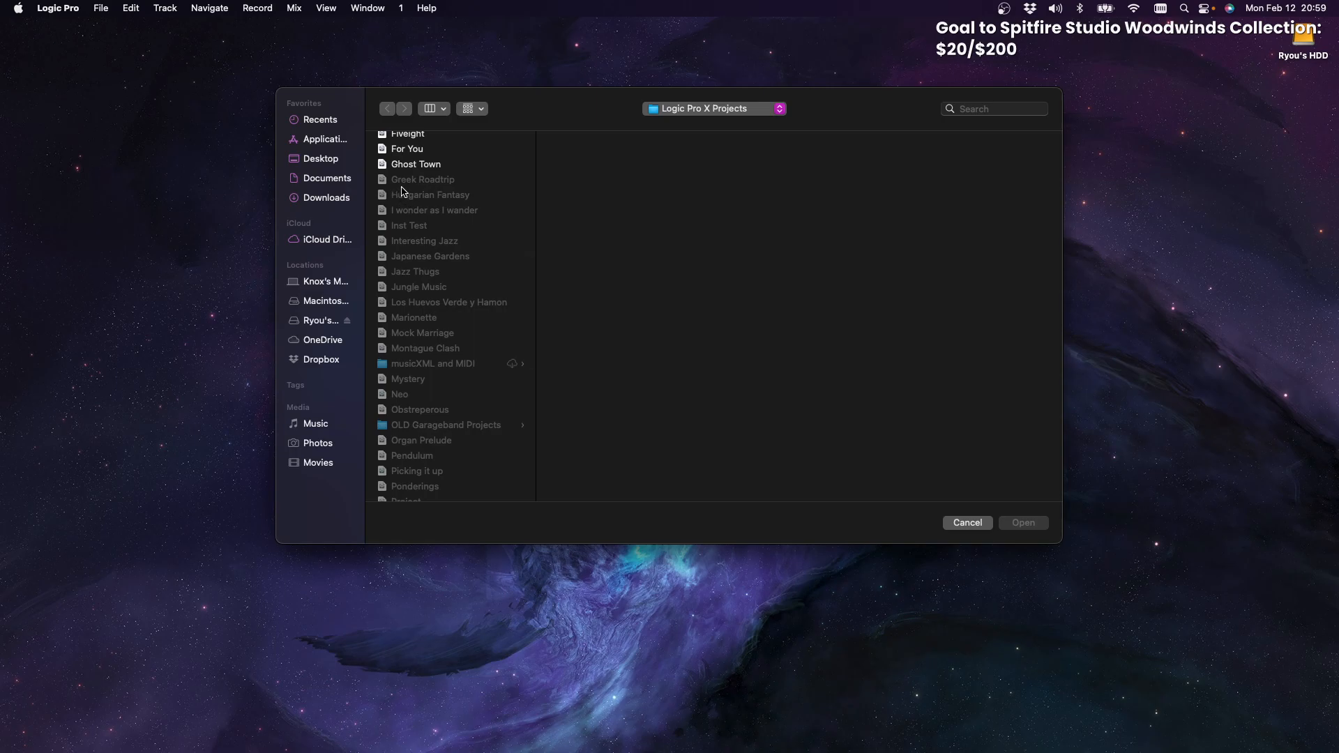
scroll(417, 212, up, 3)
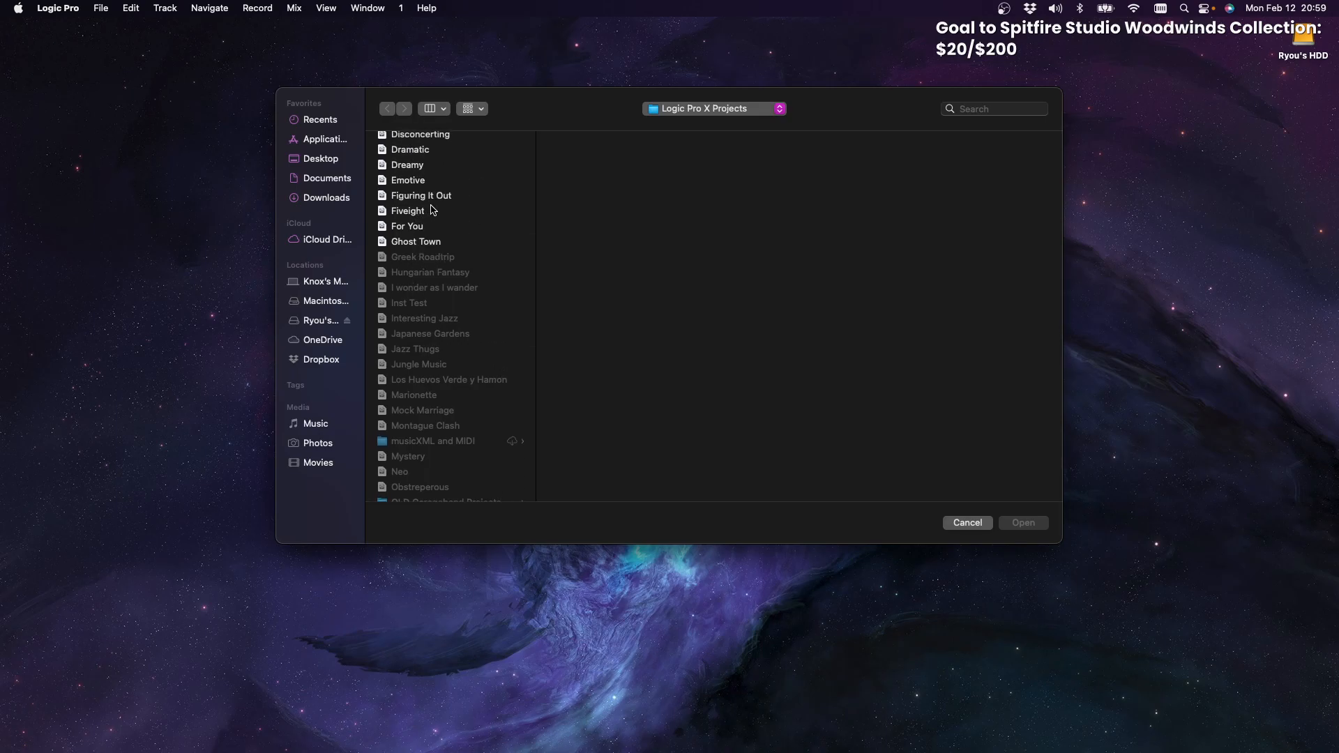
click(443, 198)
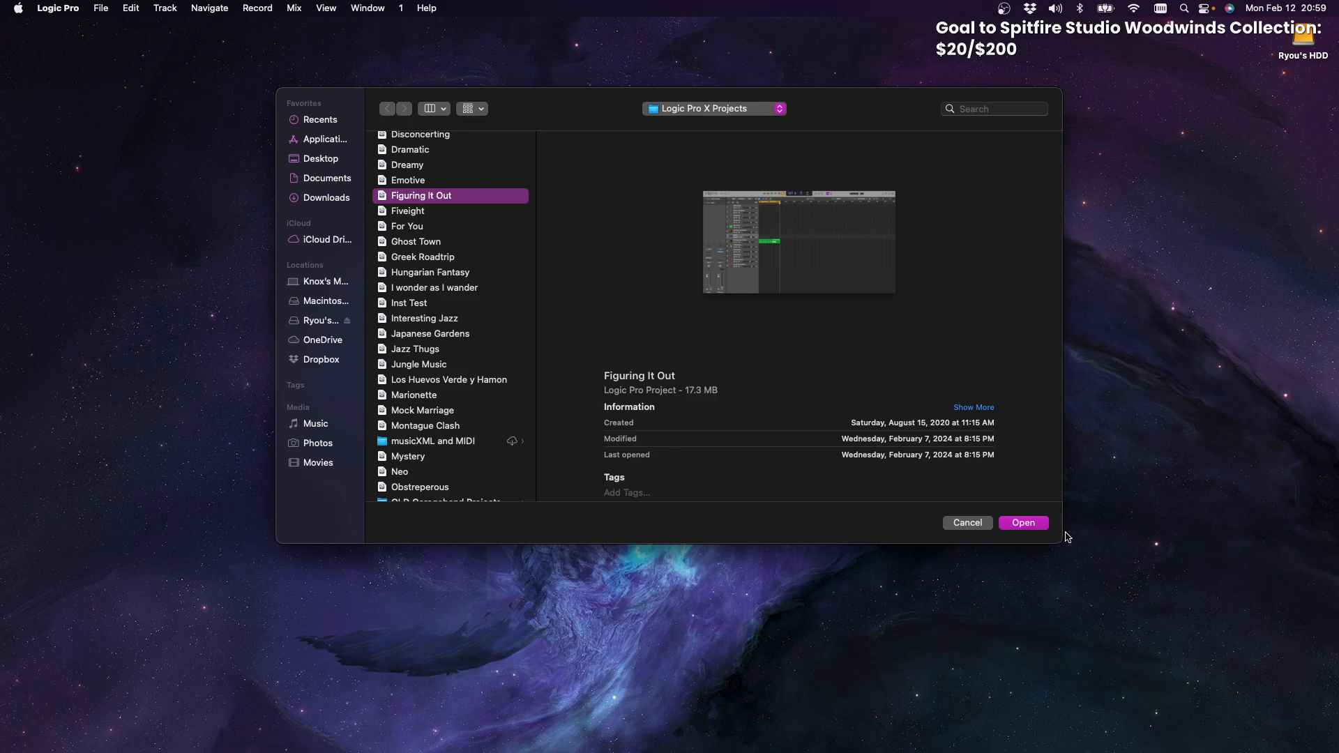
click(1042, 530)
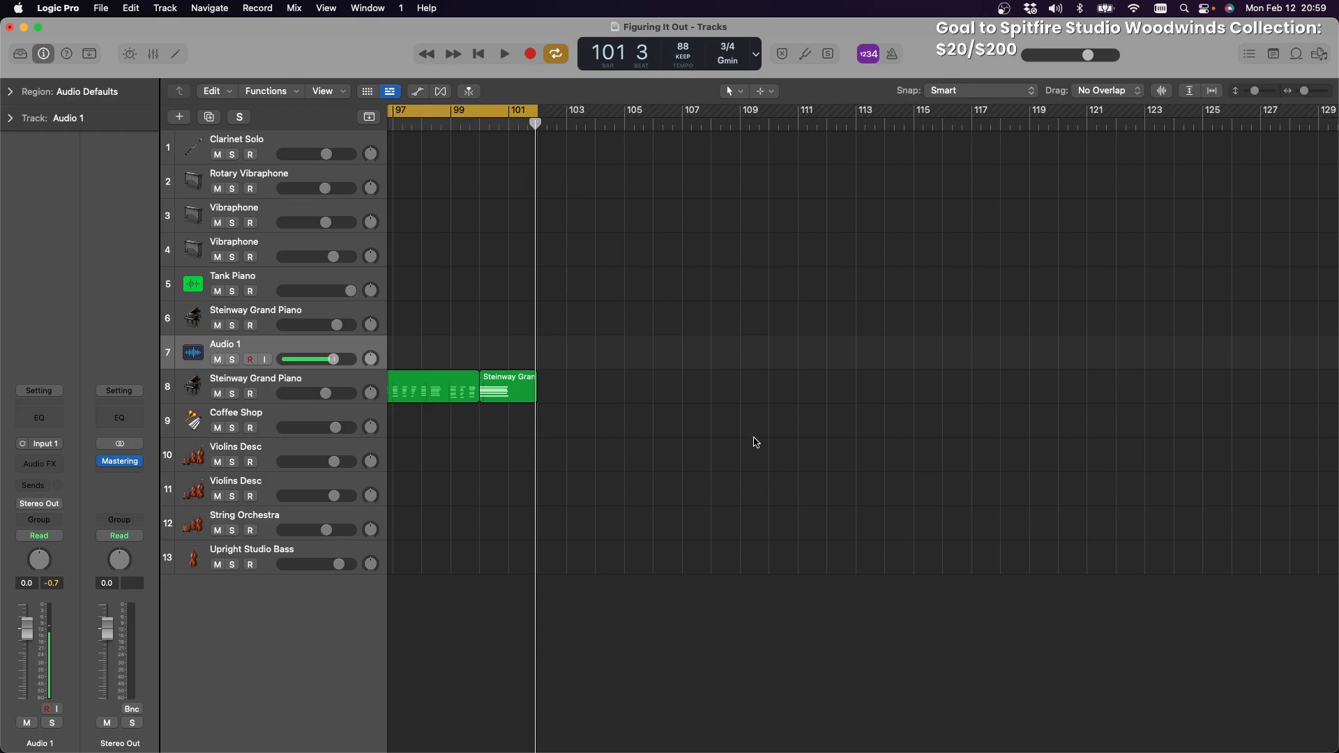
Play Figuring It Out from bar 1 with cycle mode turned off and listen through to the closing piano region
scroll(755, 442, left, 15)
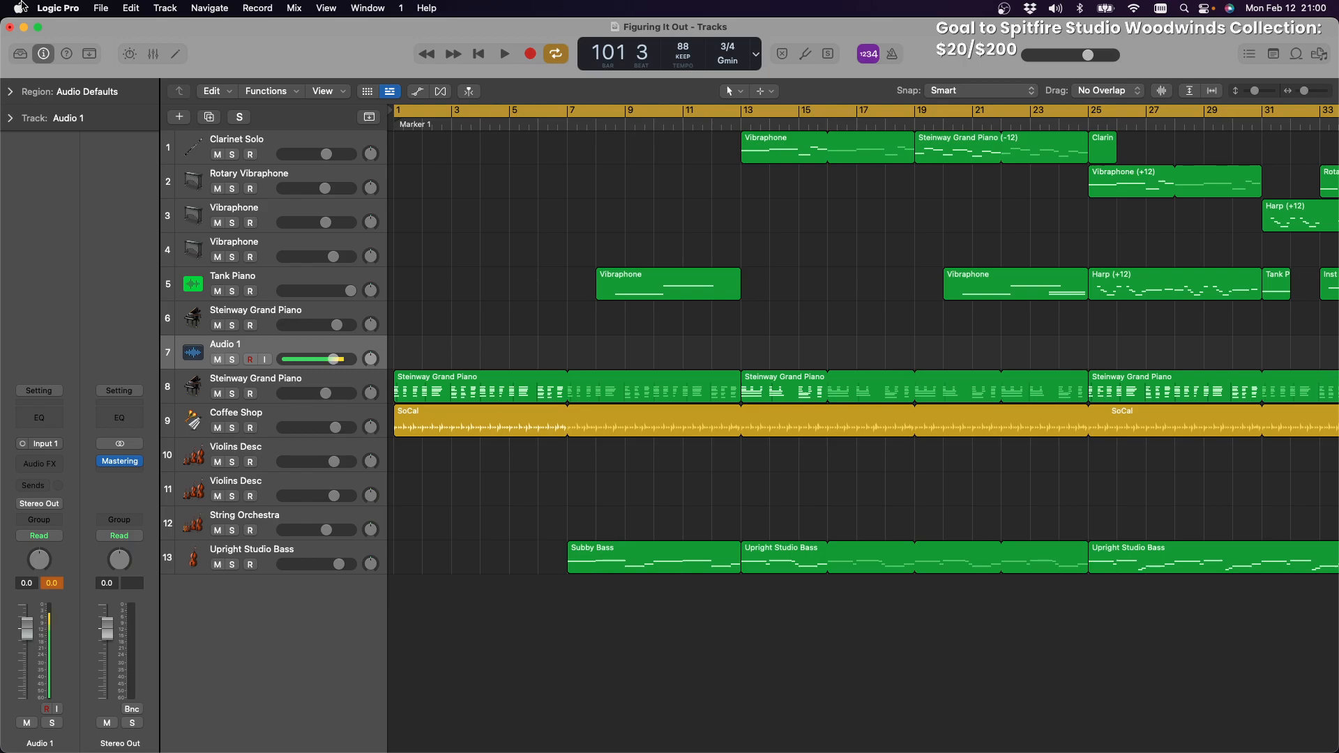
key(space)
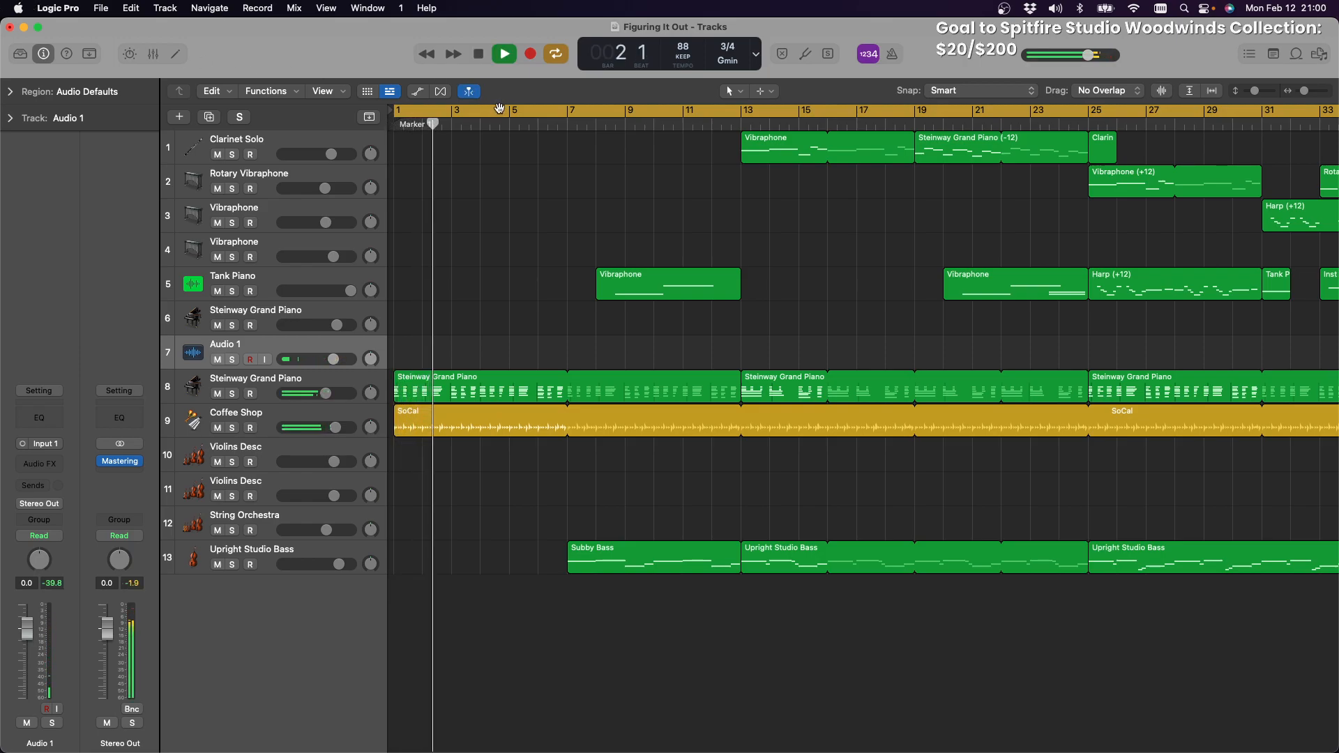
key(c)
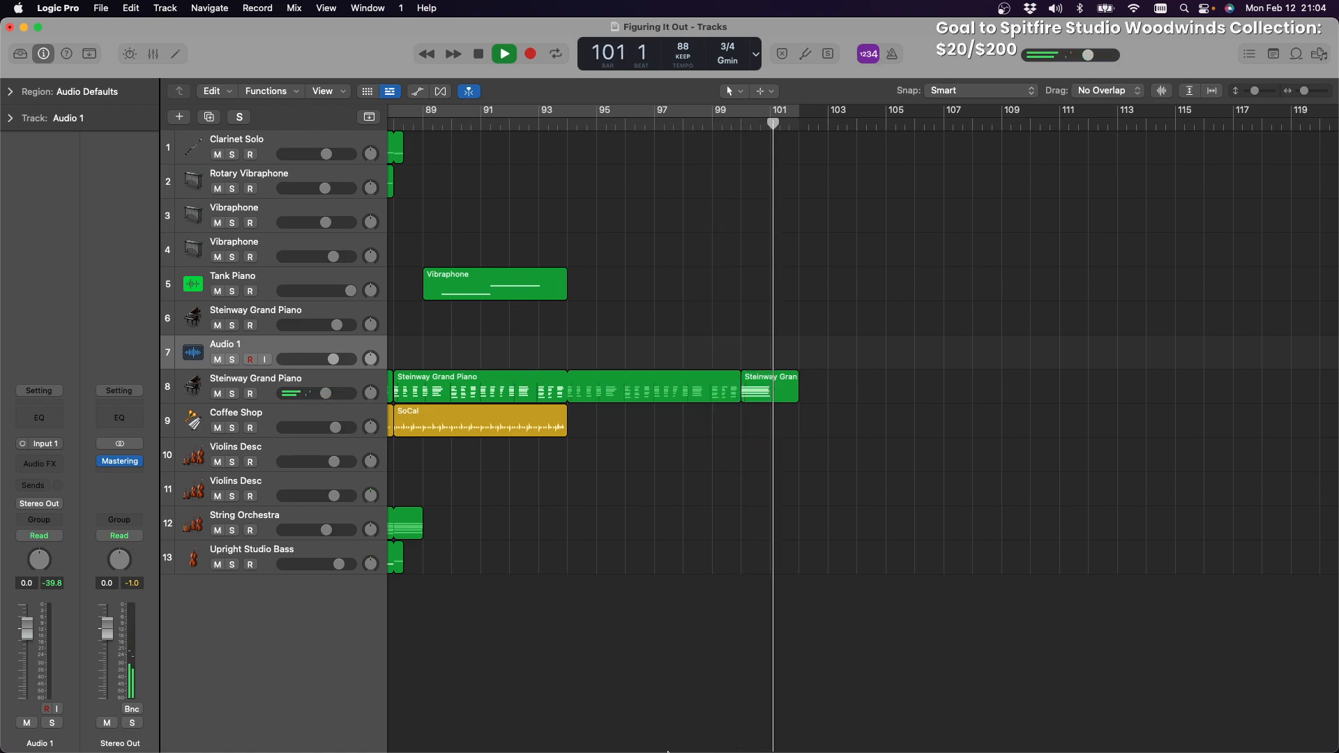
Restore the minimized window from the Dock as the piece finishes playing
mouse_move(712, 740)
click(796, 729)
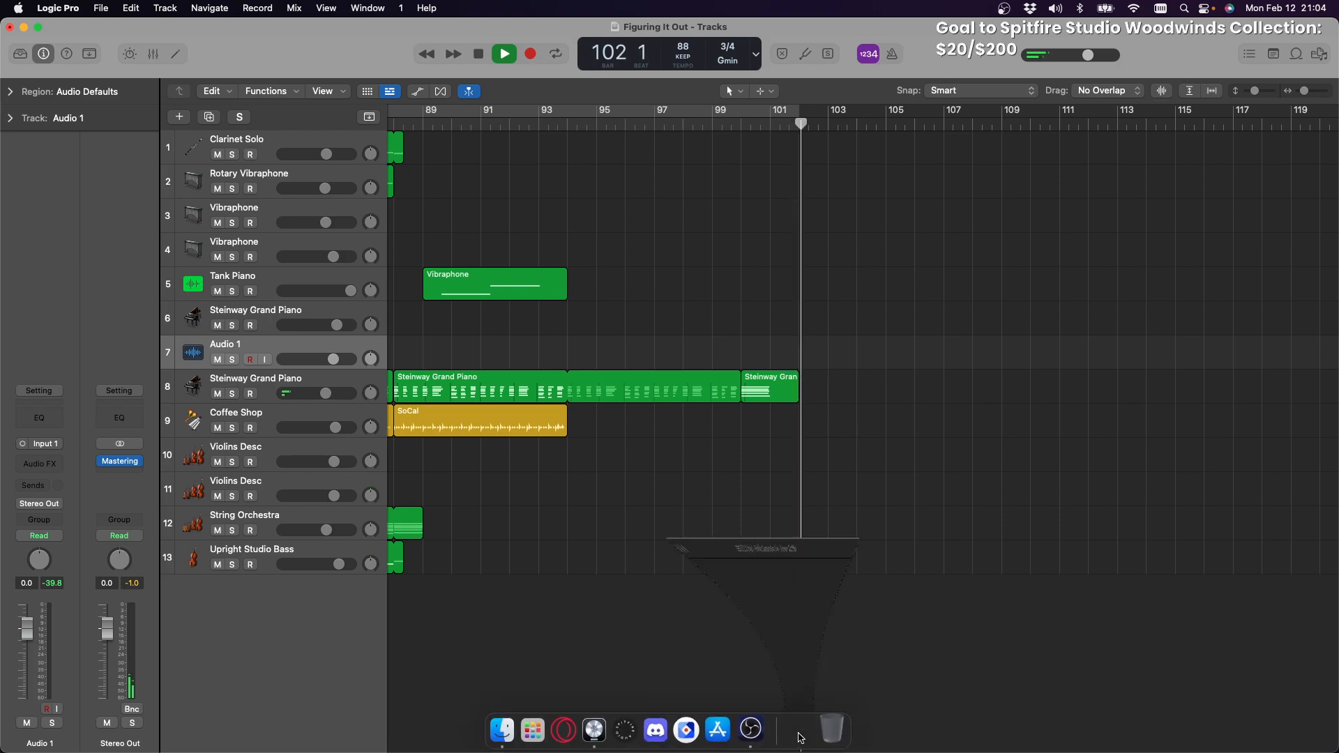